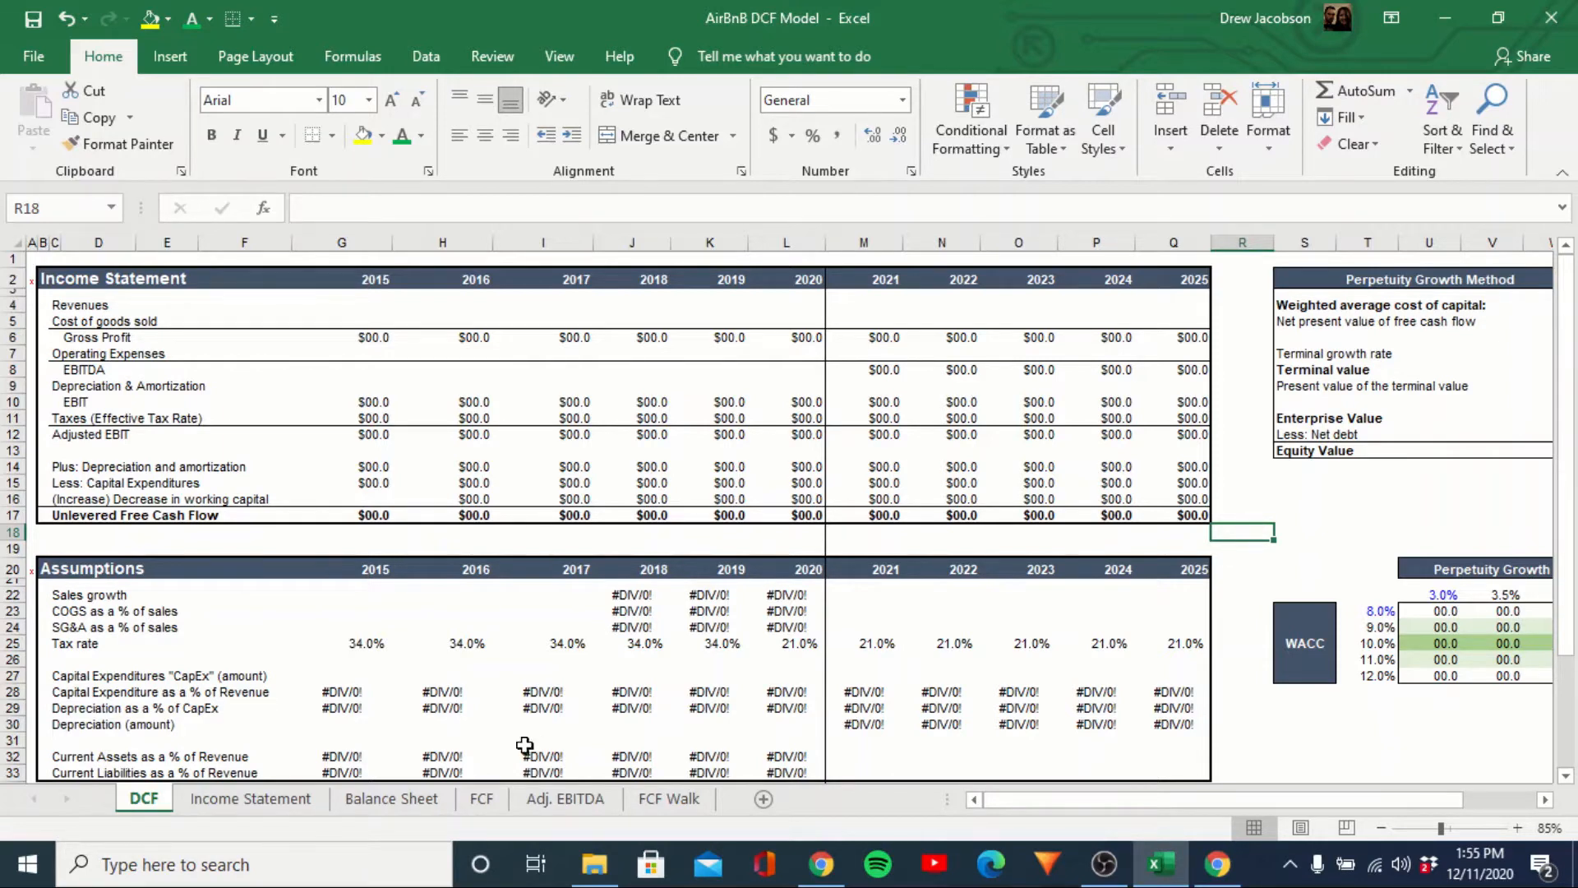
Look through the Income Statement, Balance Sheet, FCF, Adj. EBITDA and FCF Walk sheets, ending on the Income Statement.
click(277, 807)
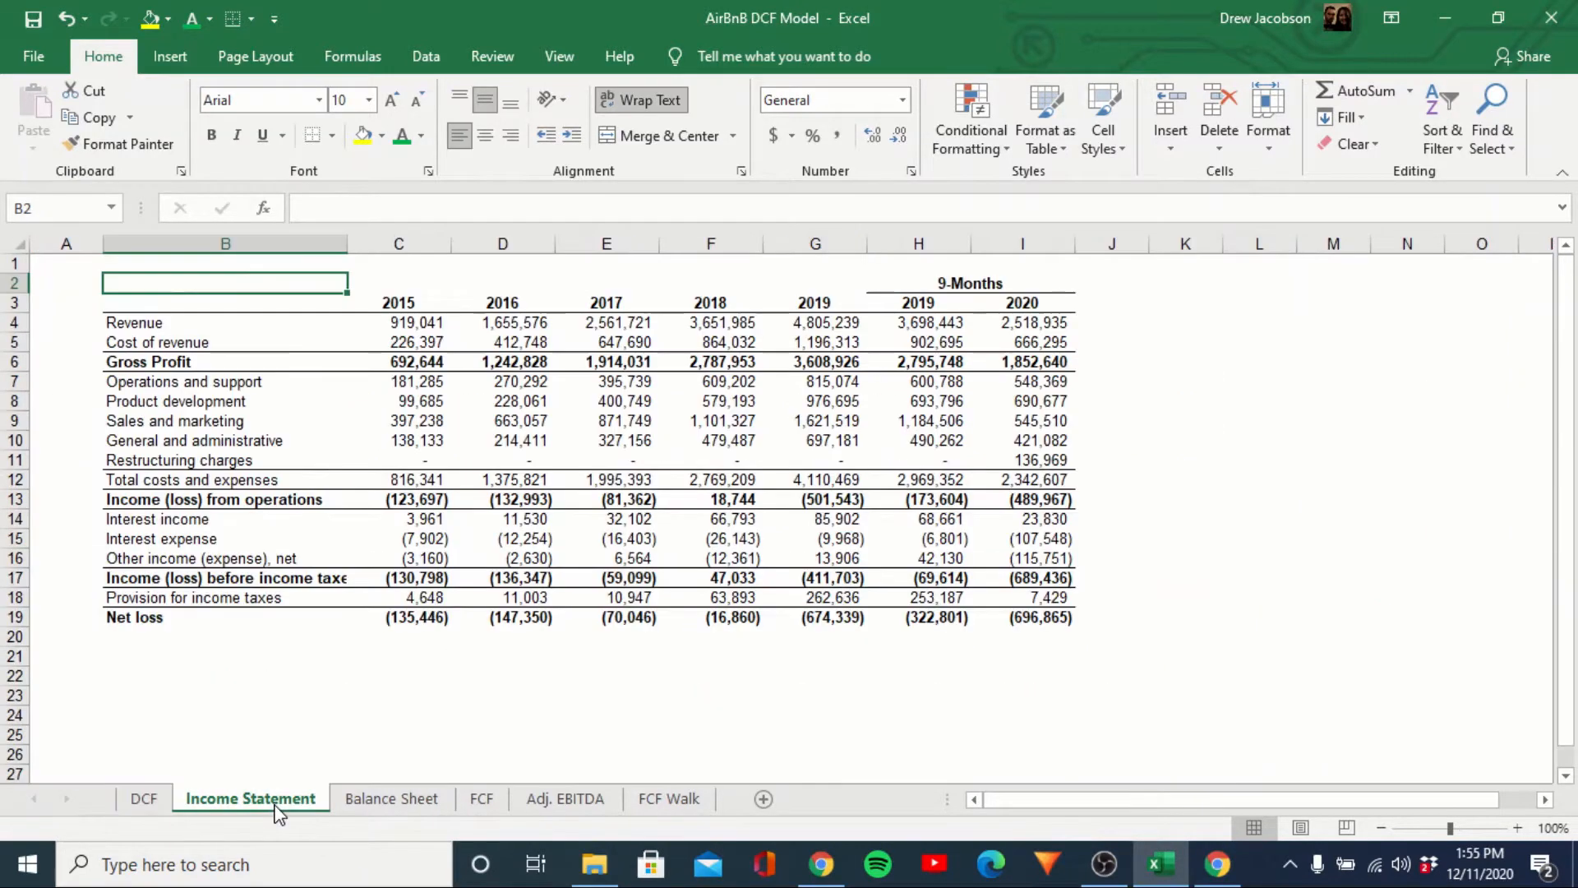
click(375, 805)
click(504, 809)
click(553, 810)
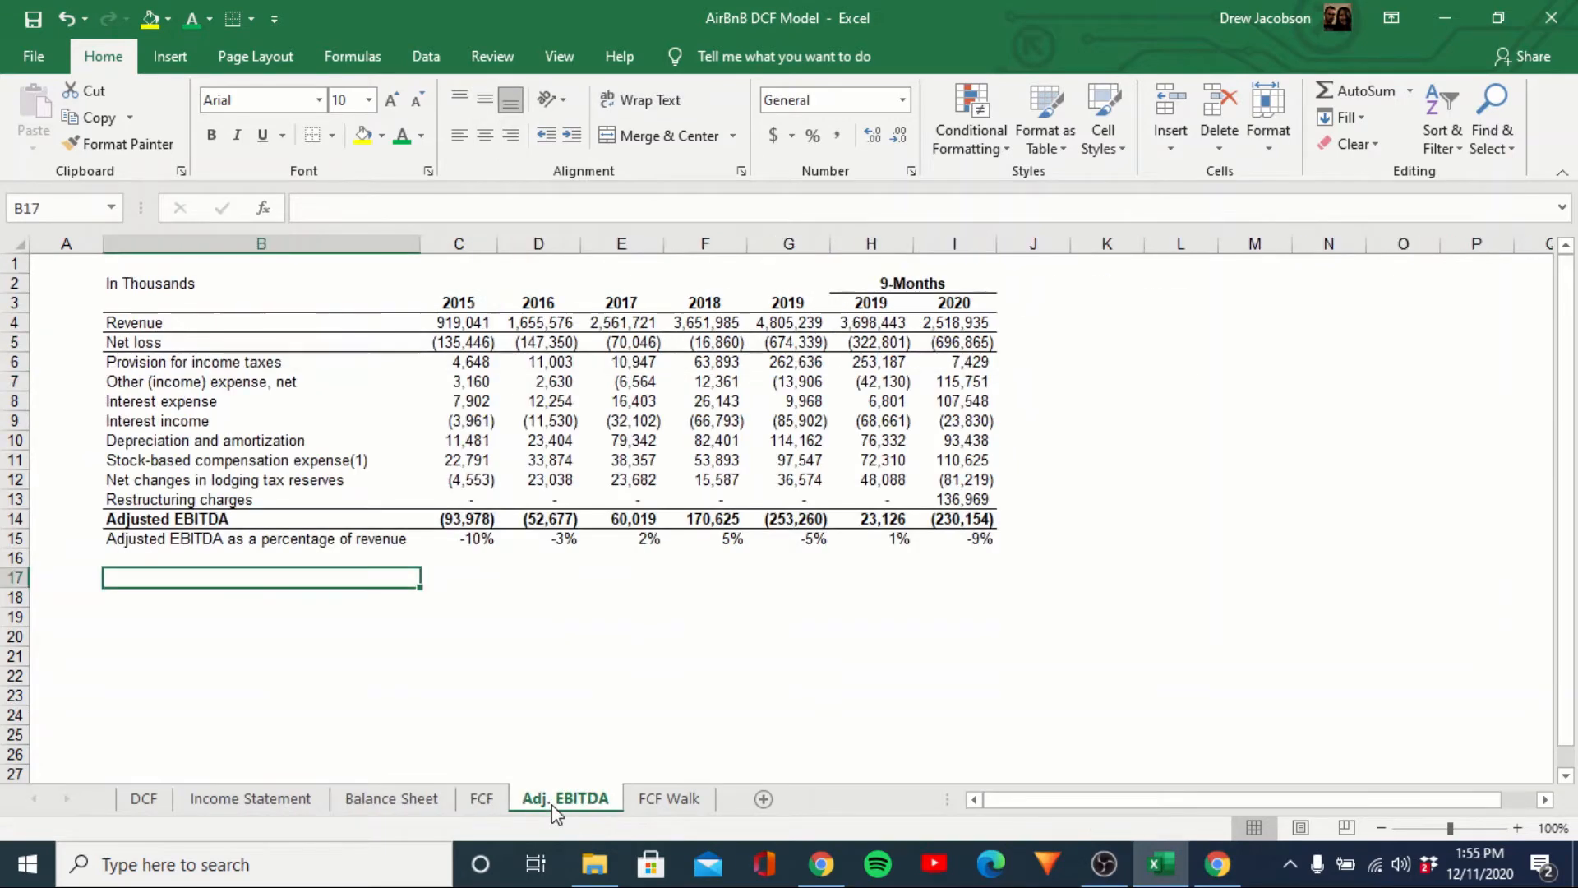
click(663, 806)
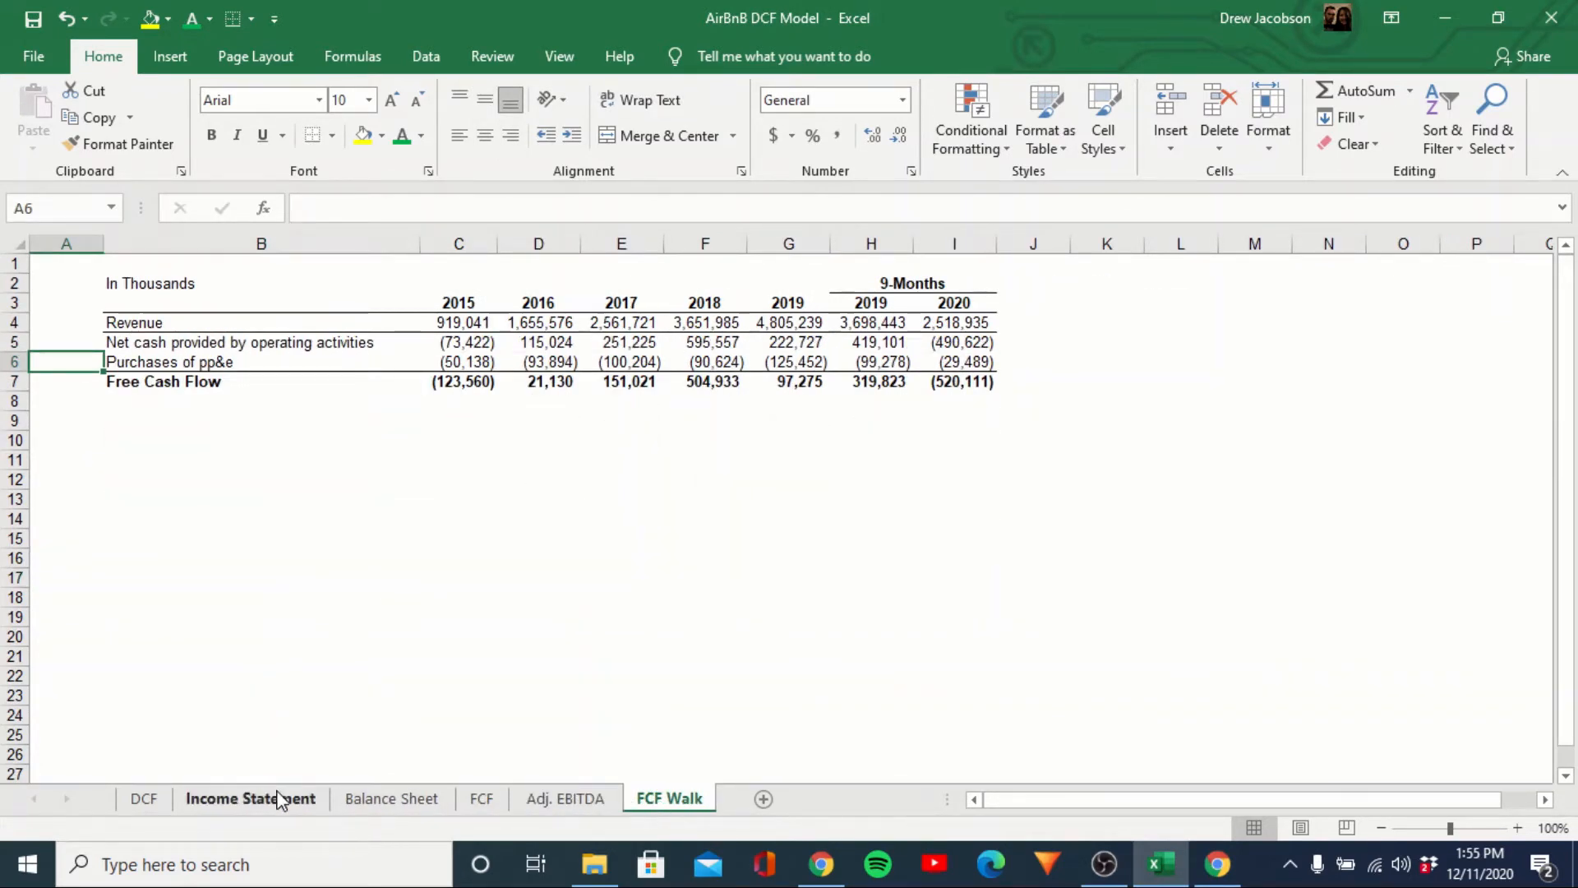
click(251, 801)
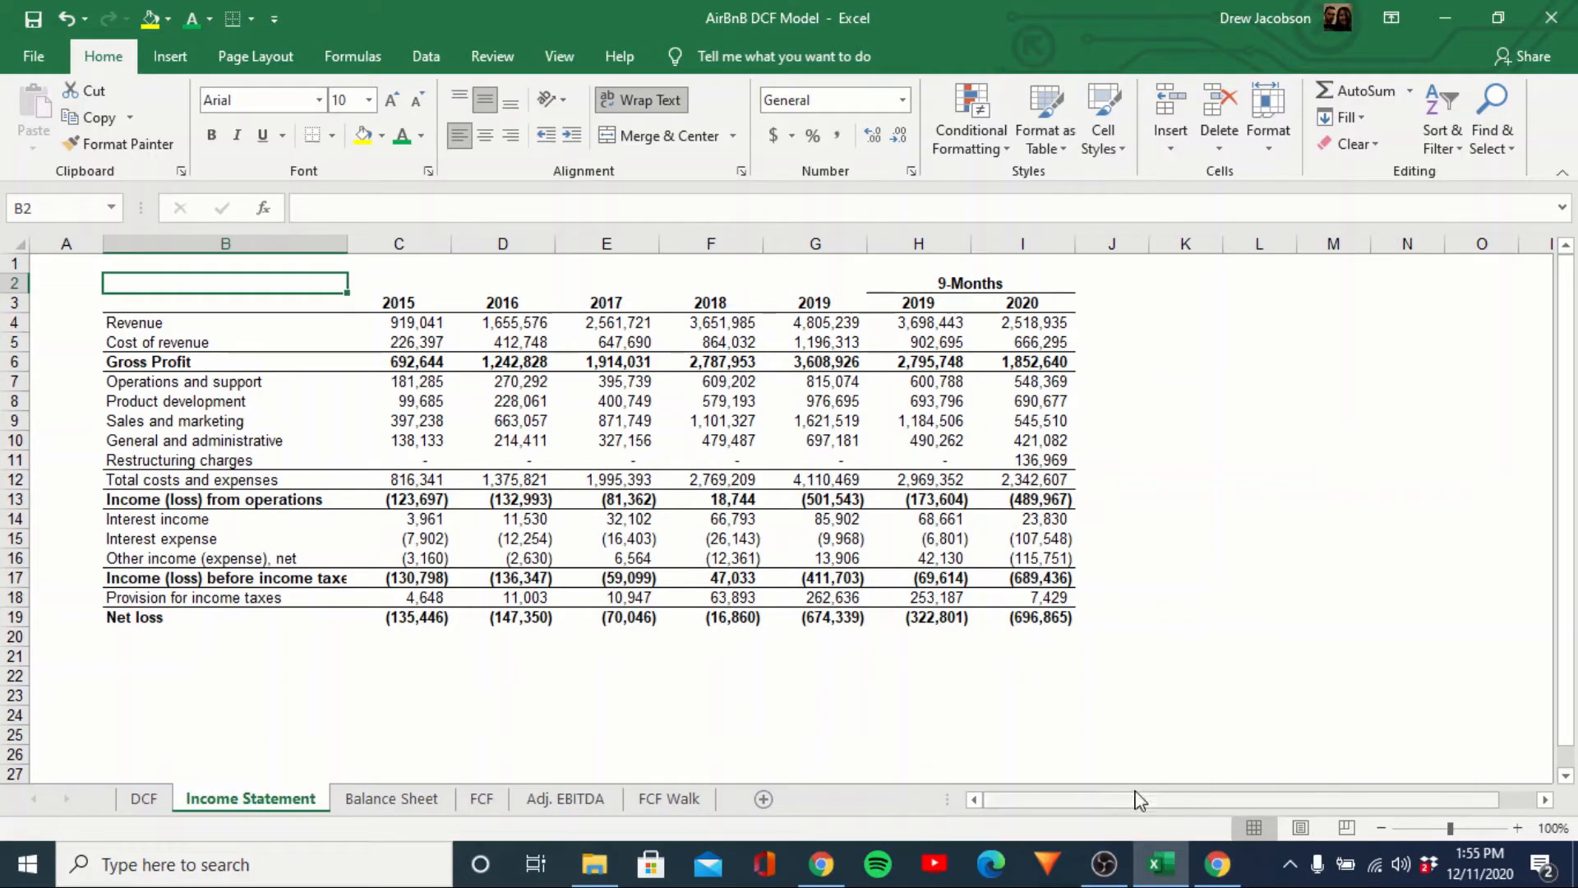
Switch to Chrome and open the sec.gov website.
click(1218, 863)
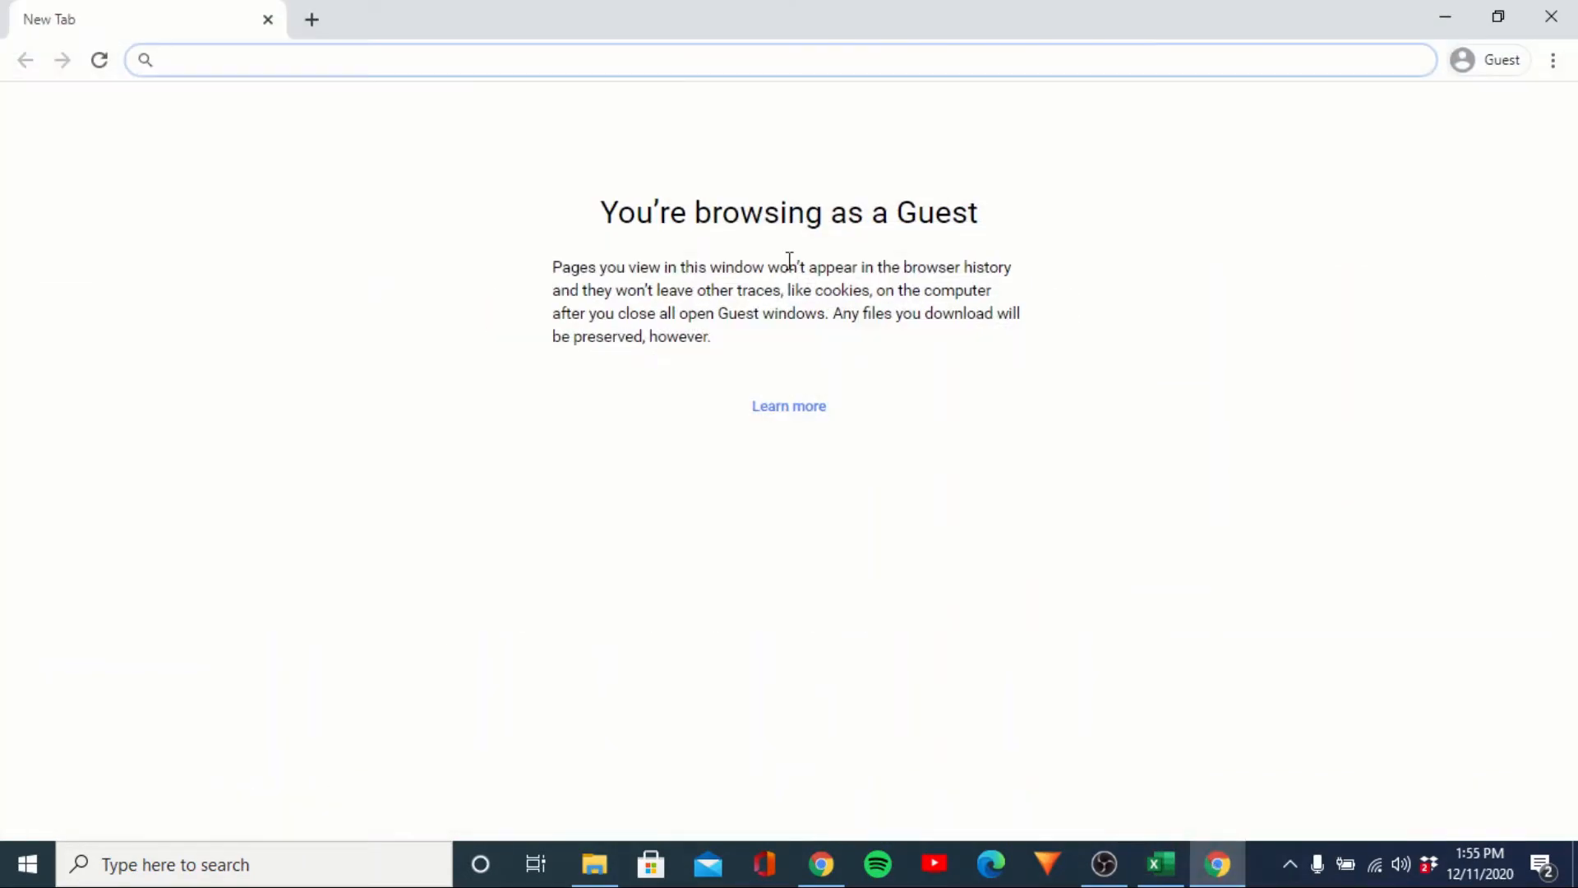
text(sec.gov)
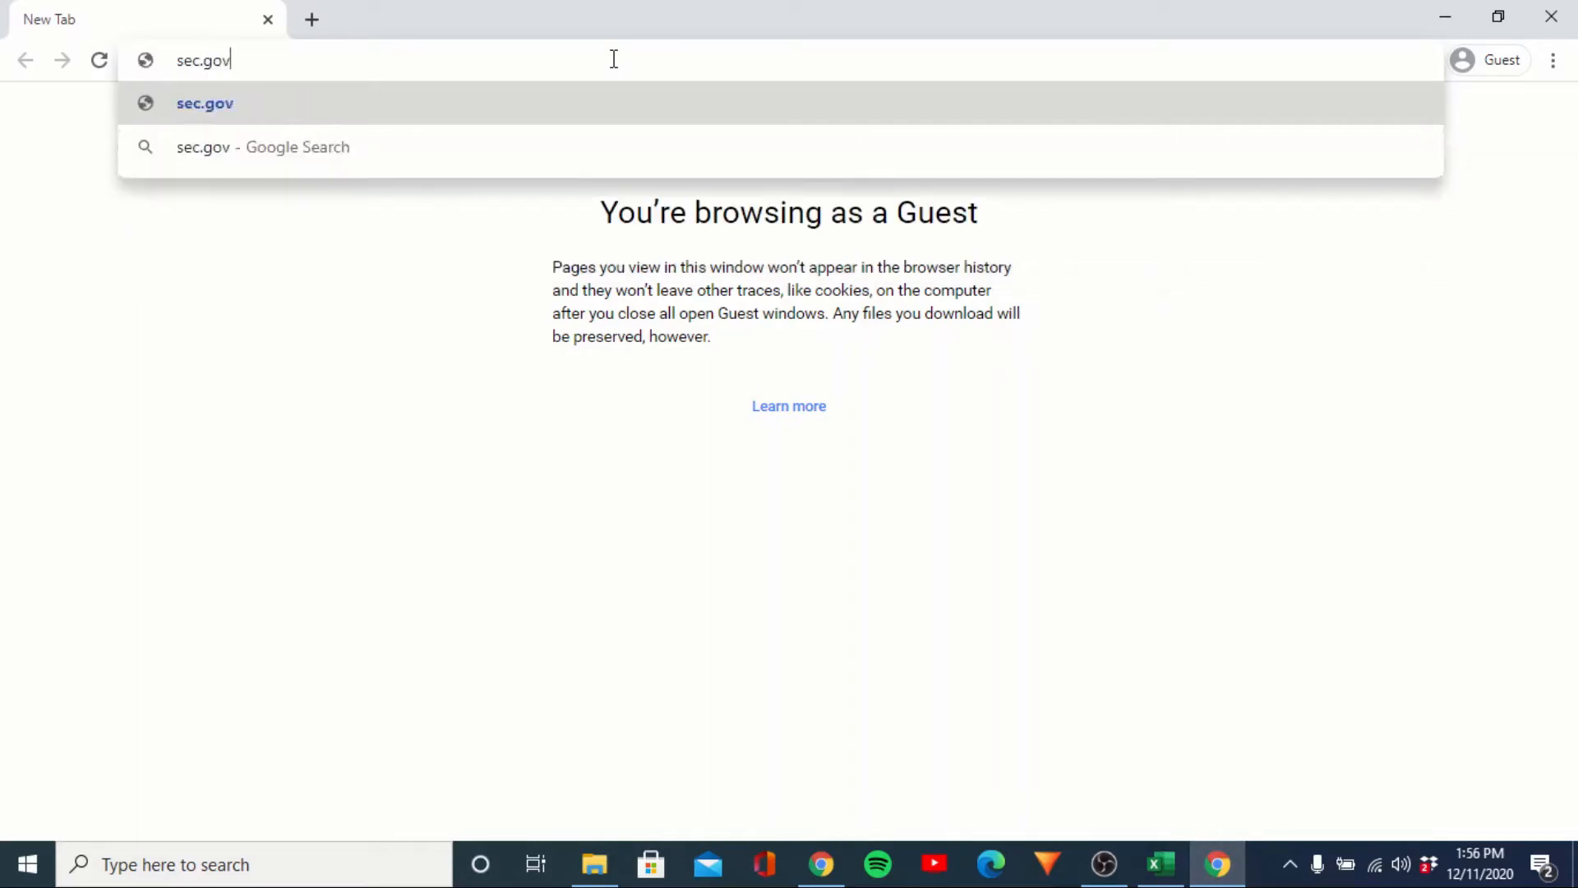
key(Return)
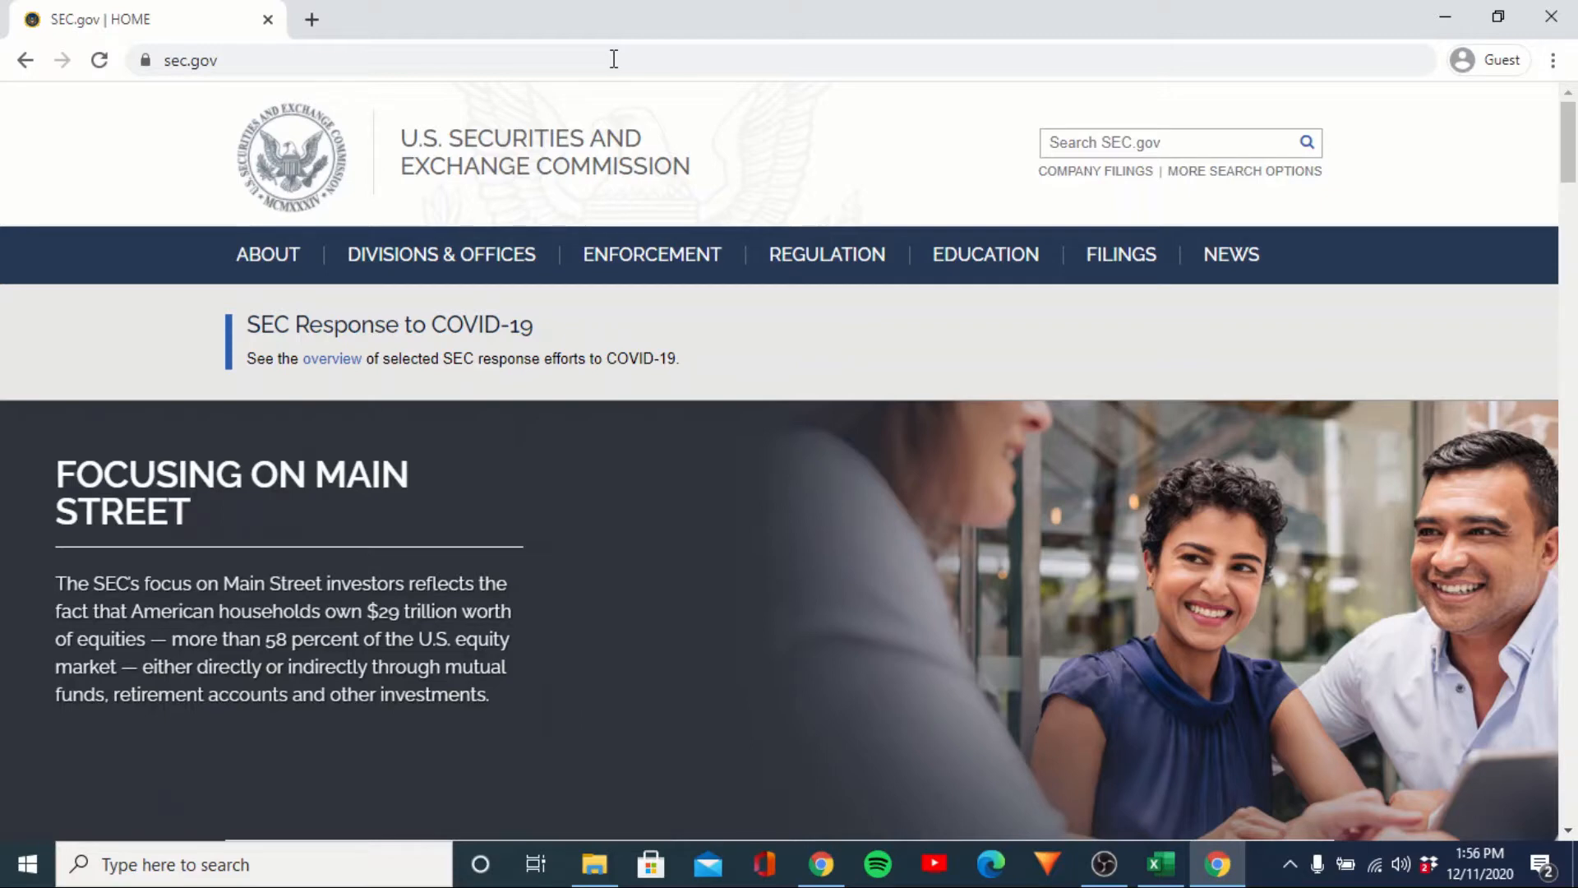
click(1271, 175)
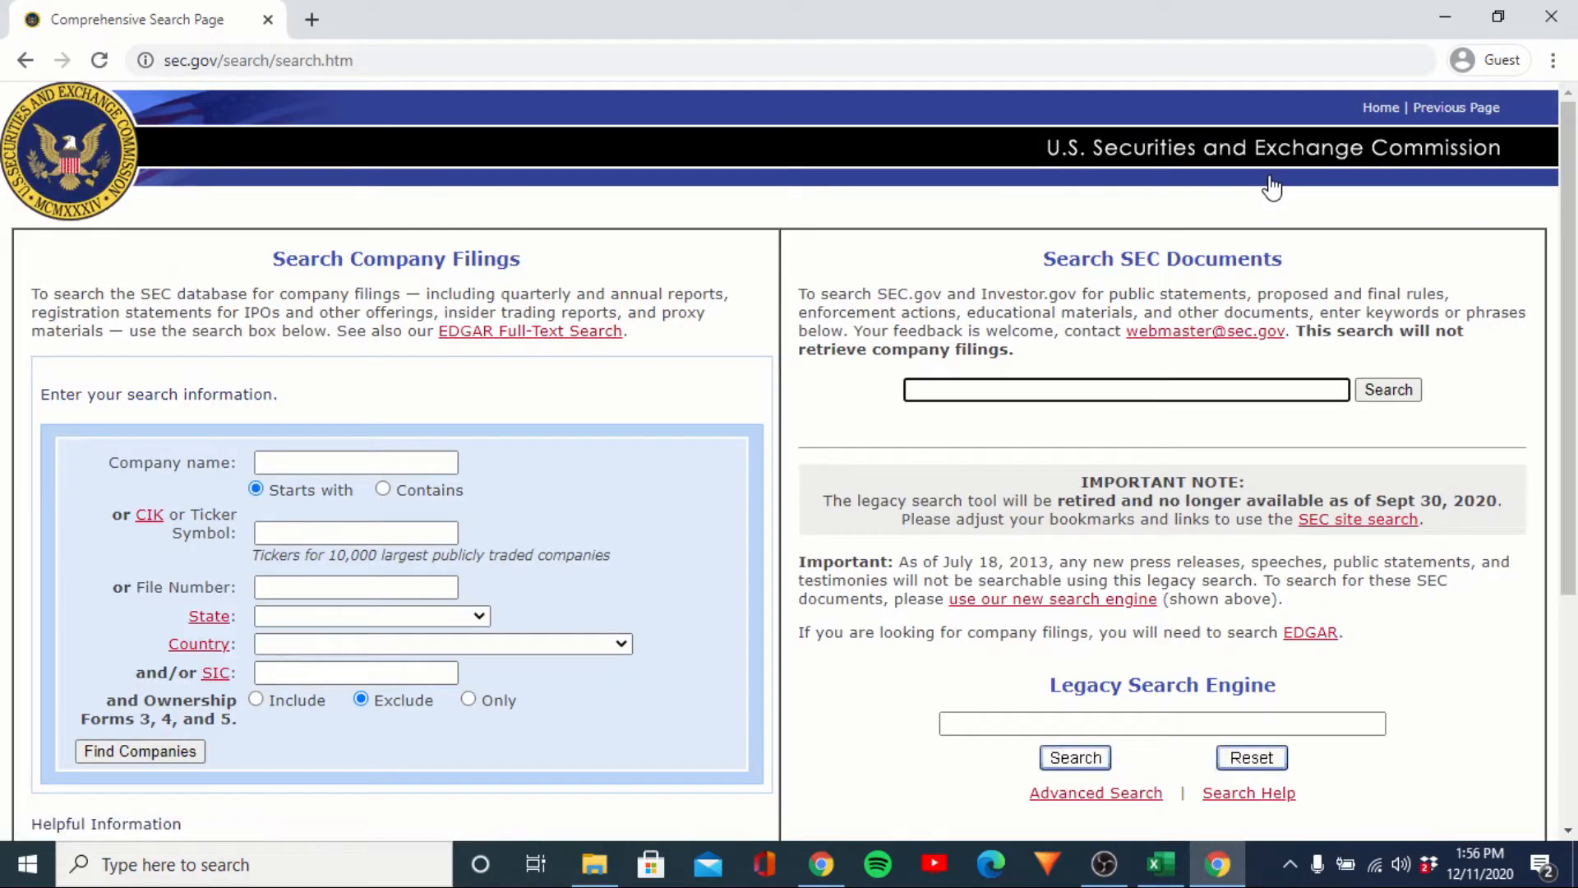
click(403, 534)
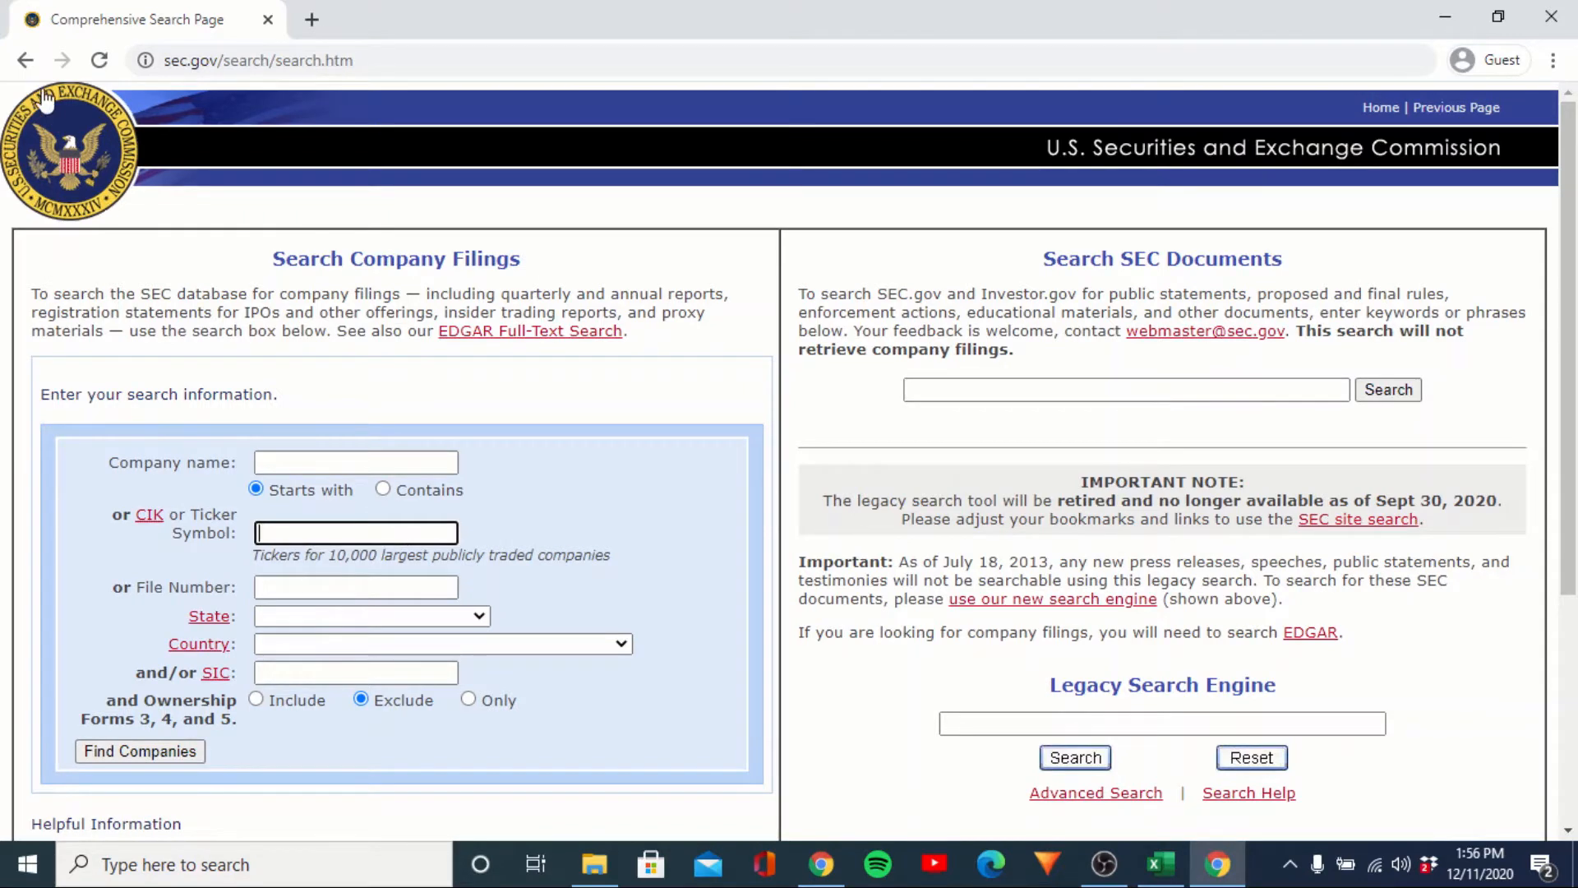
click(25, 60)
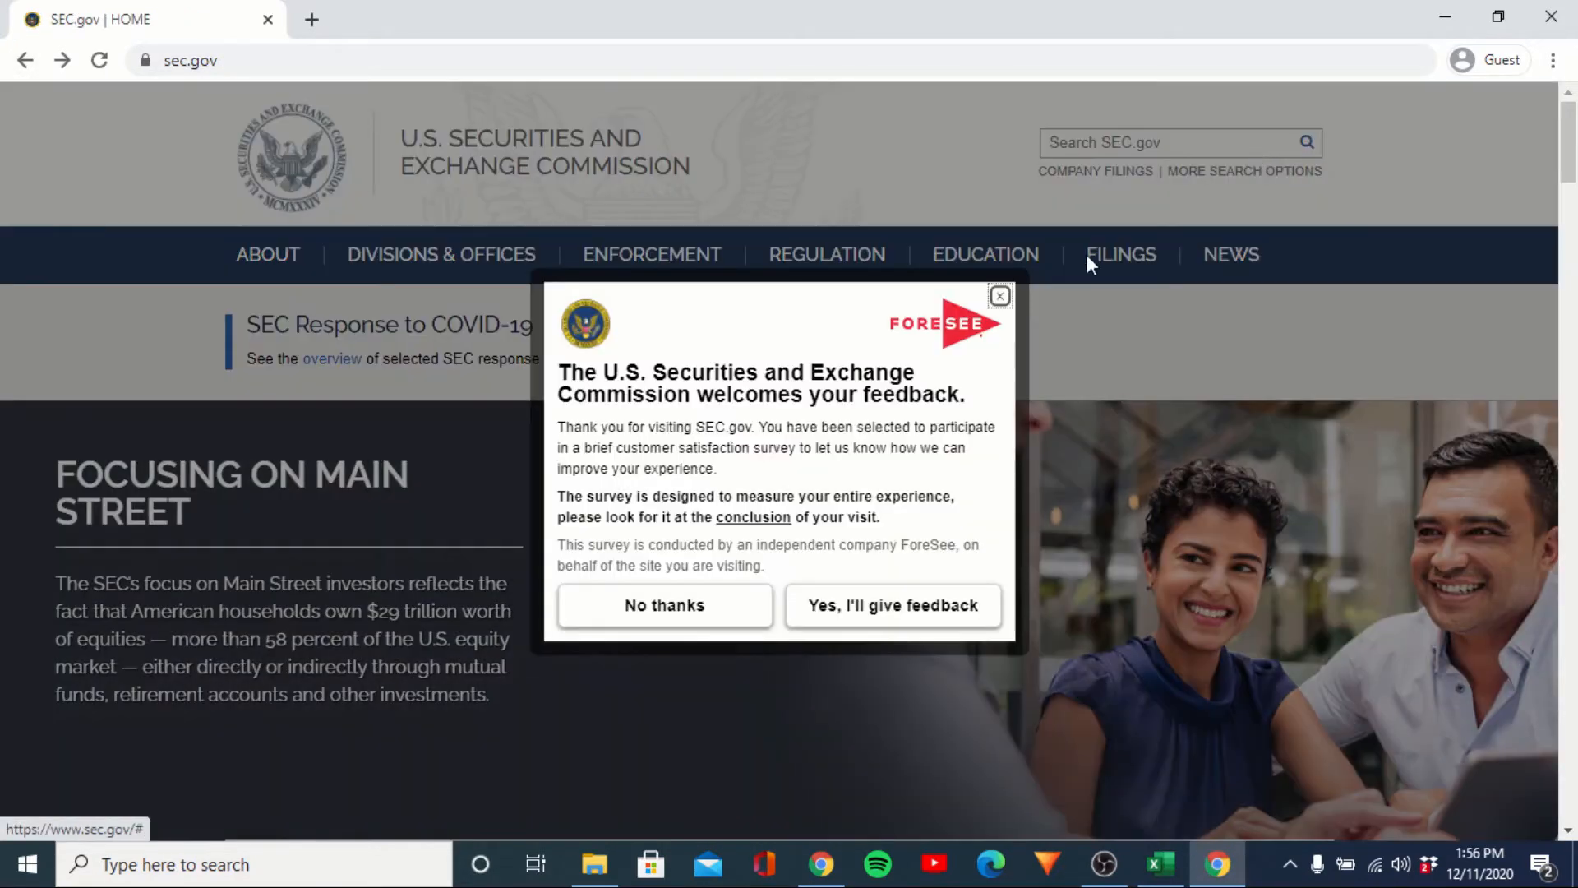
Dismiss the feedback survey and use the additional search options to find company filings for ticker symbol ABNB.
click(999, 296)
click(1241, 171)
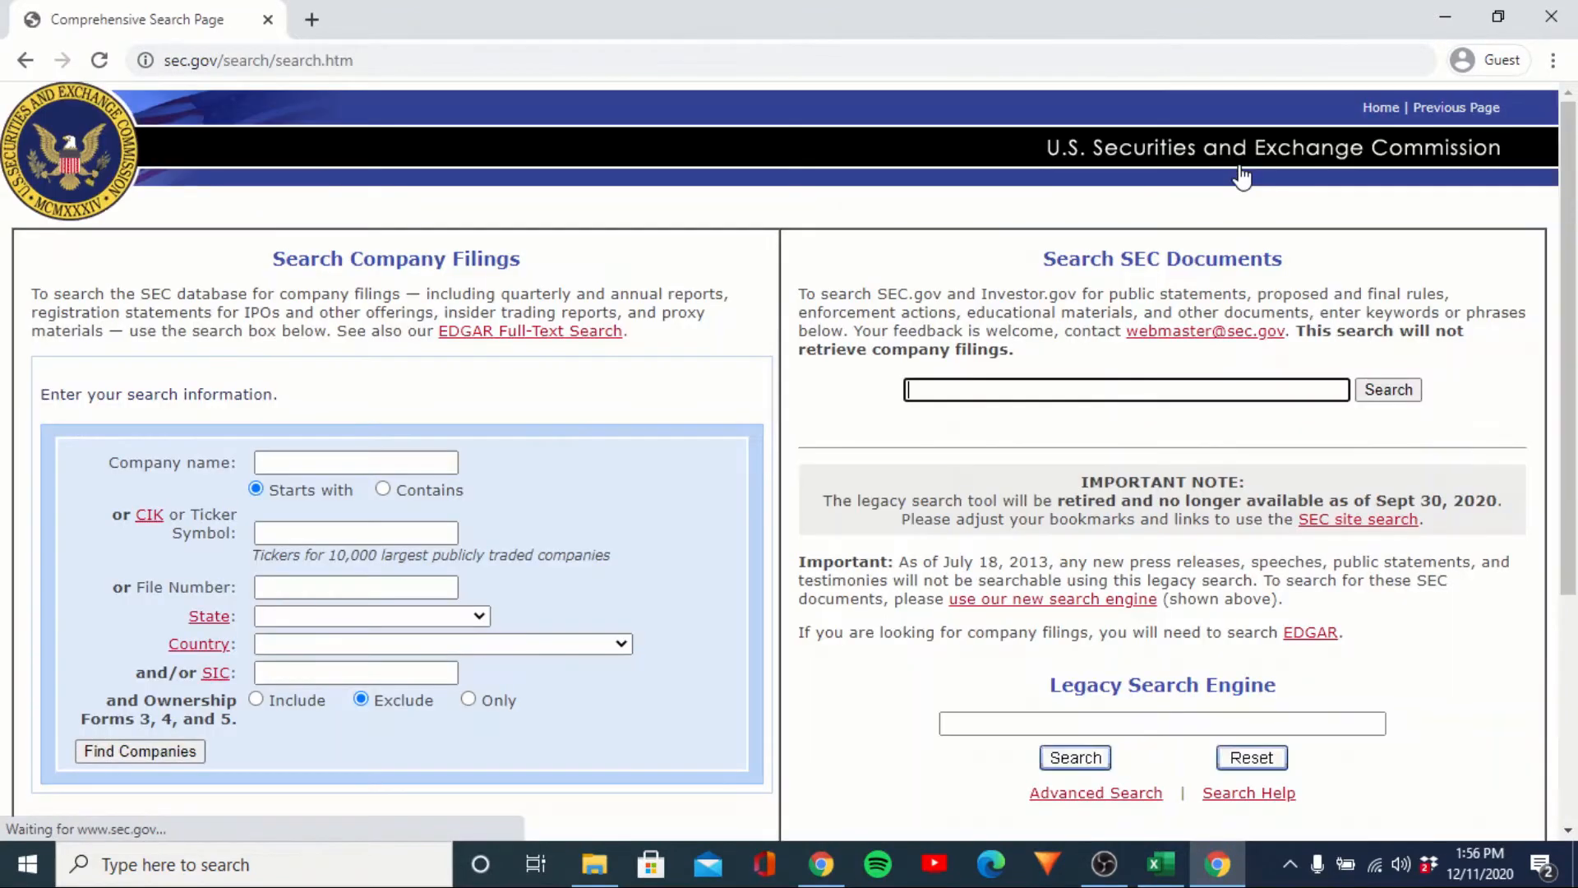
click(375, 531)
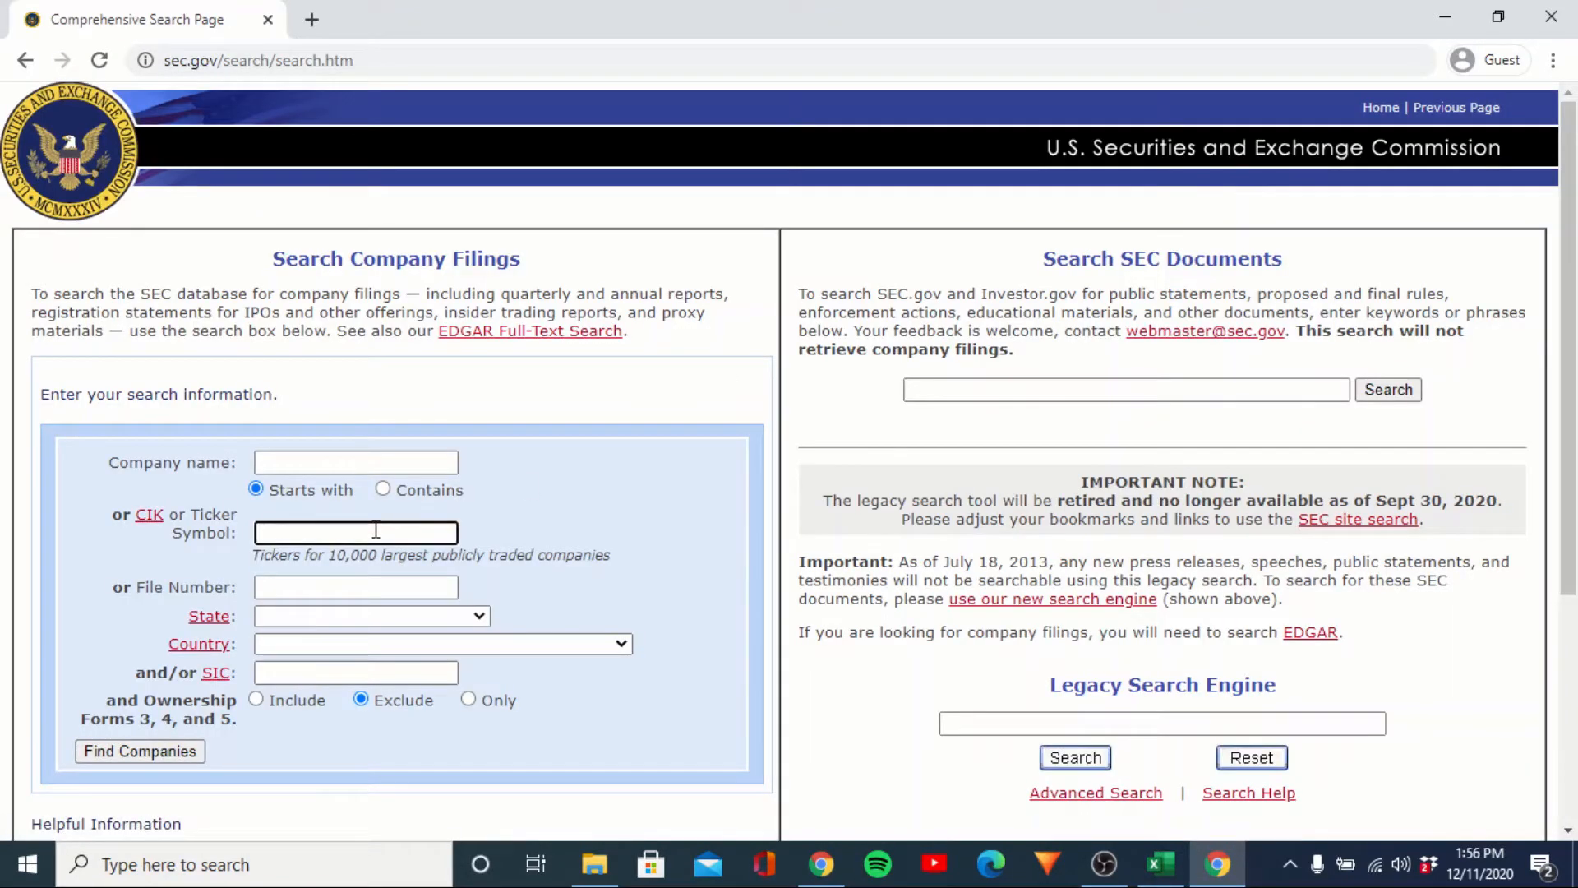
text(ABNB)
click(129, 755)
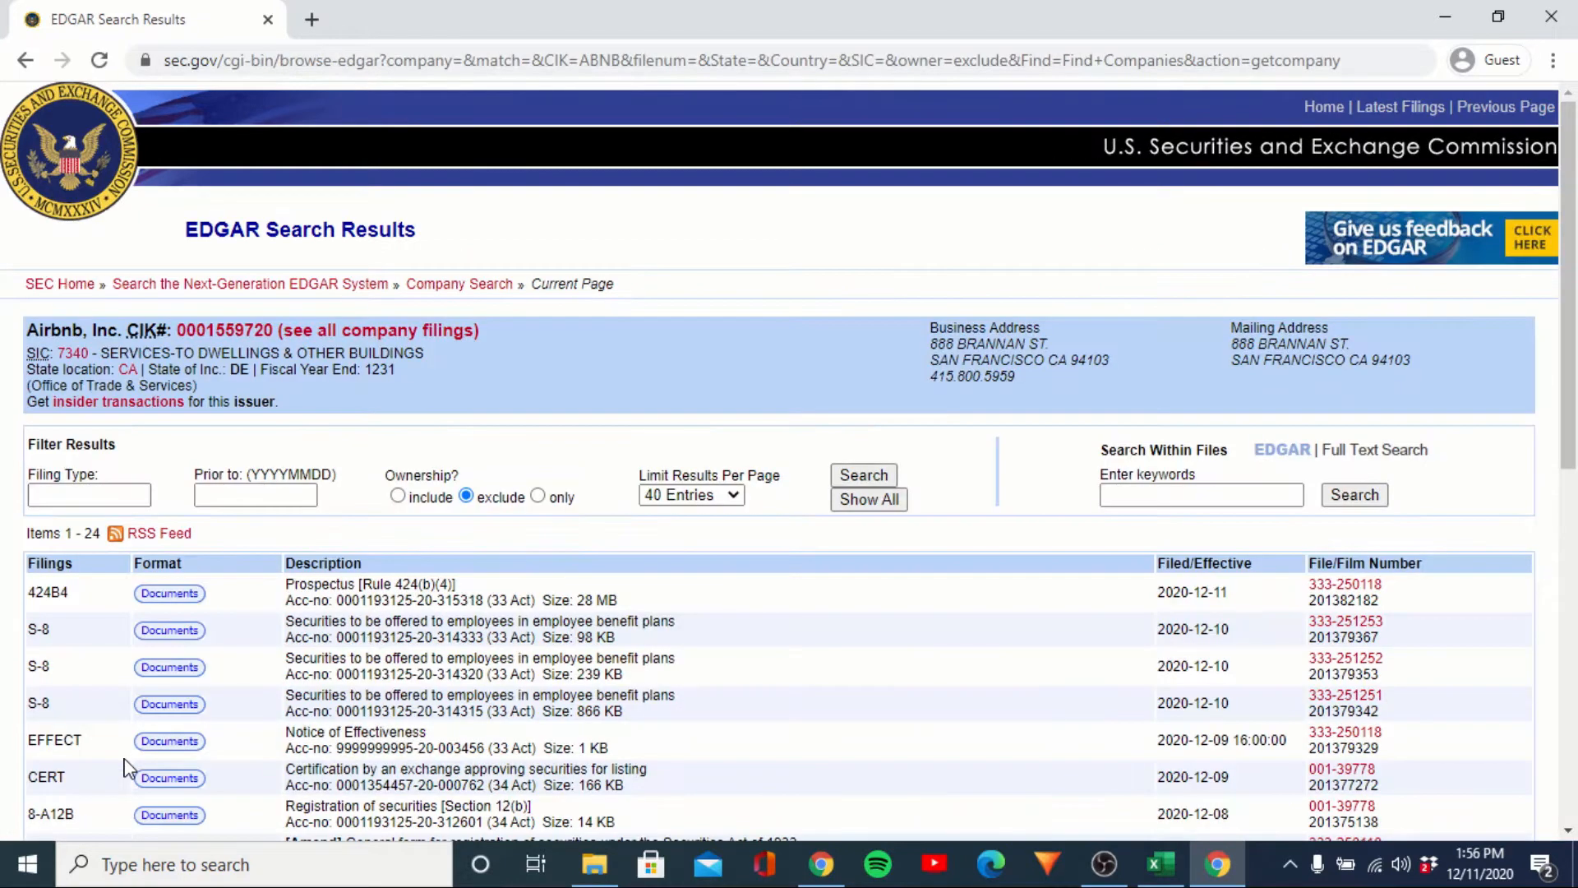
Open the main document d81668ds1a.htm of the S-1/A filing dated 2020-12-07.
scroll(481, 621, down, 3)
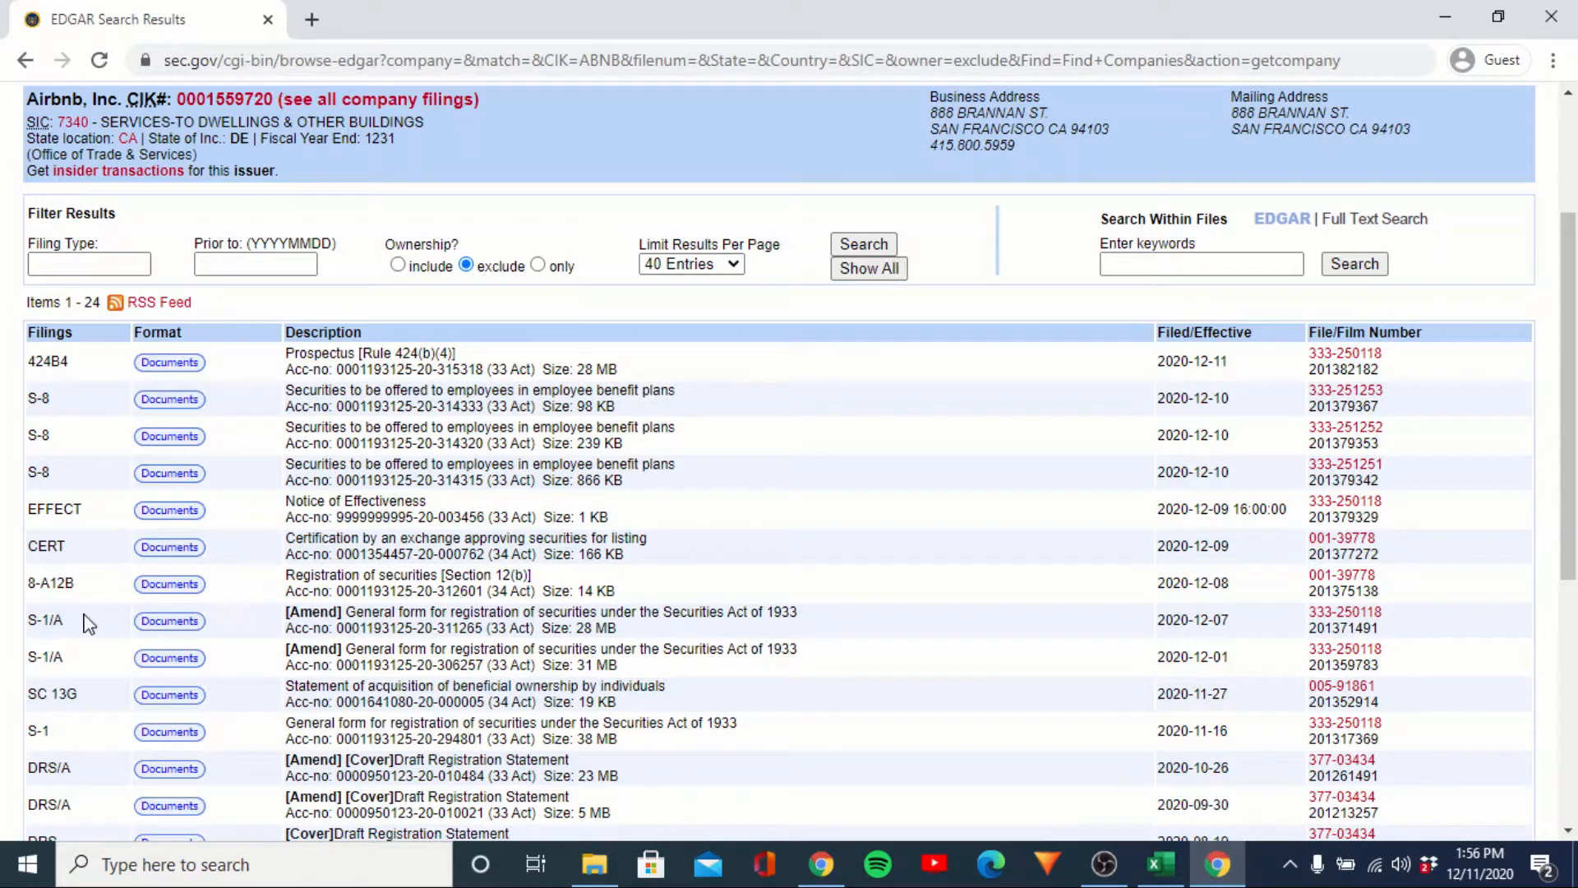
click(167, 626)
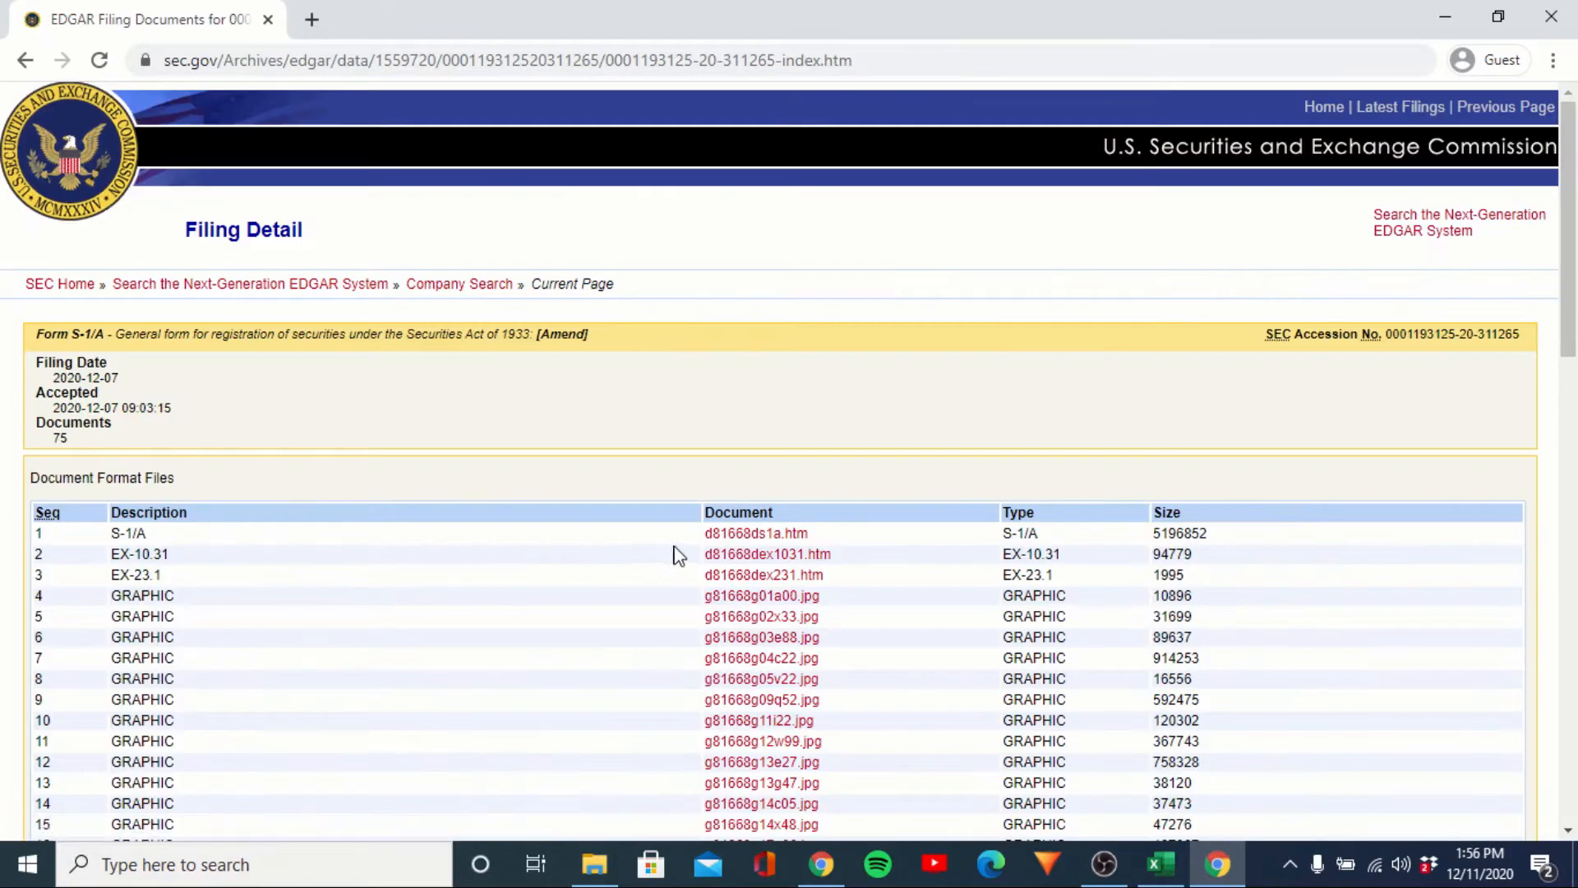
click(743, 541)
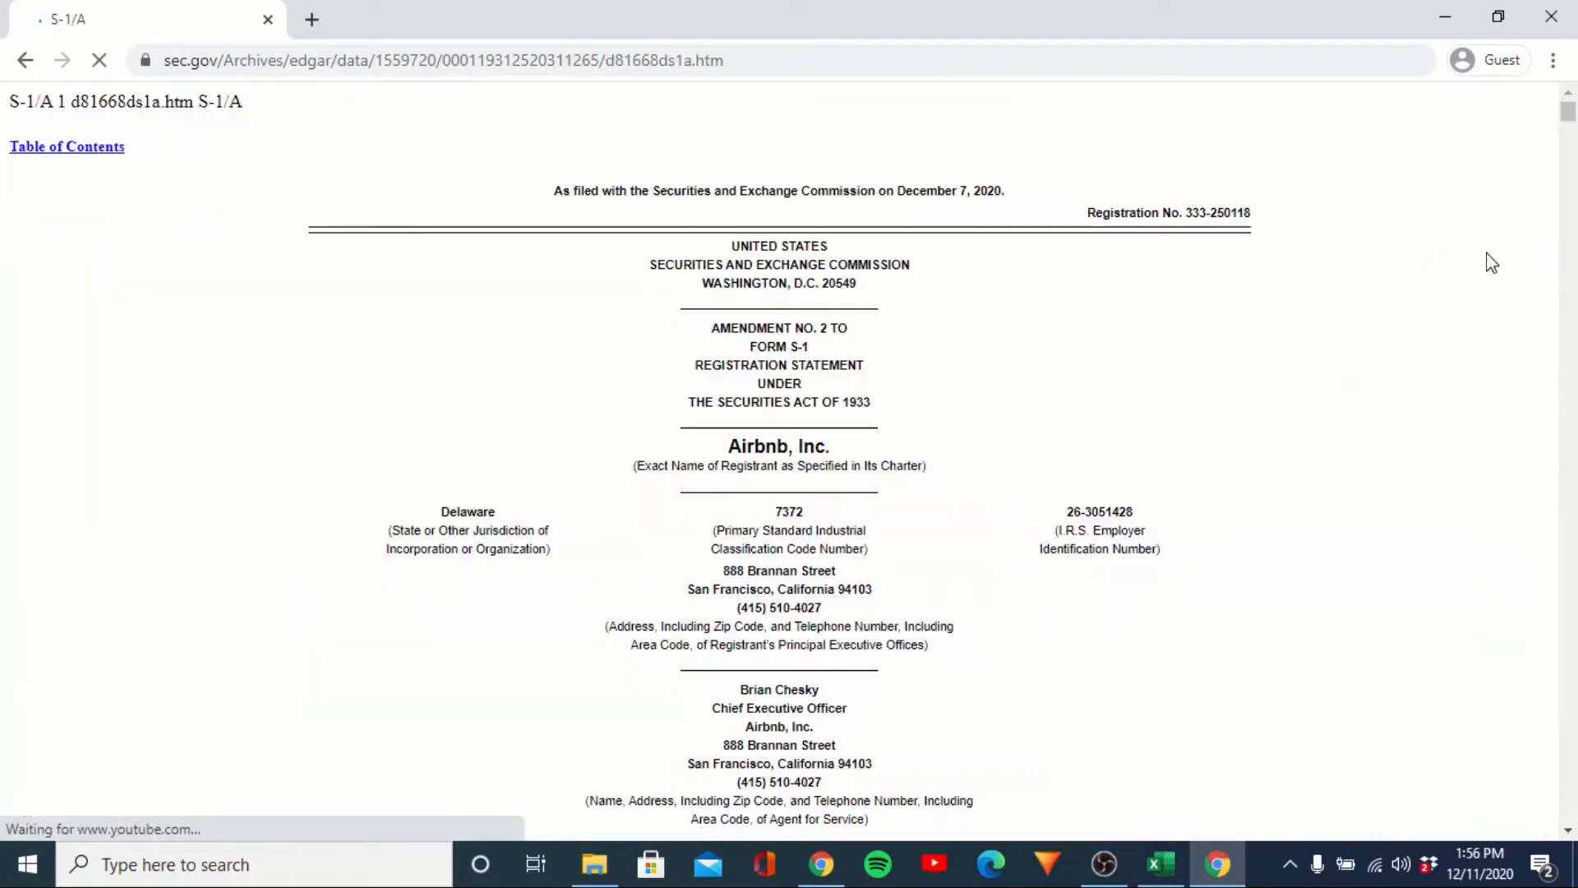
Examine the opening pages of the S-1/A, including the registration fee table and the Class A common stock offering details.
scroll(1397, 485, down, 2)
scroll(1400, 486, down, 1)
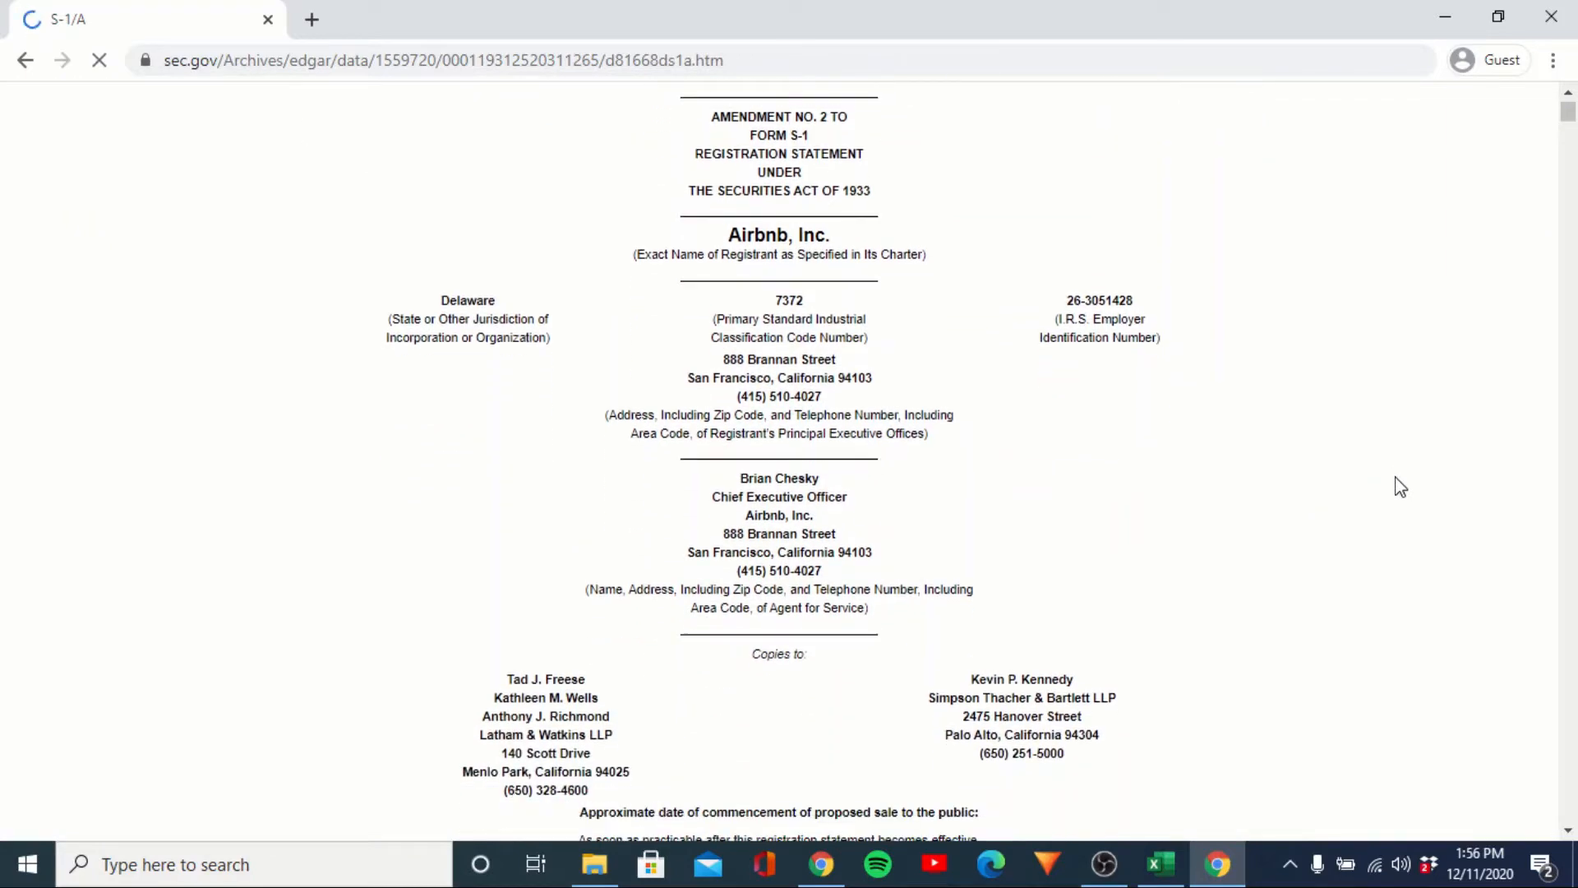
scroll(1400, 486, down, 3)
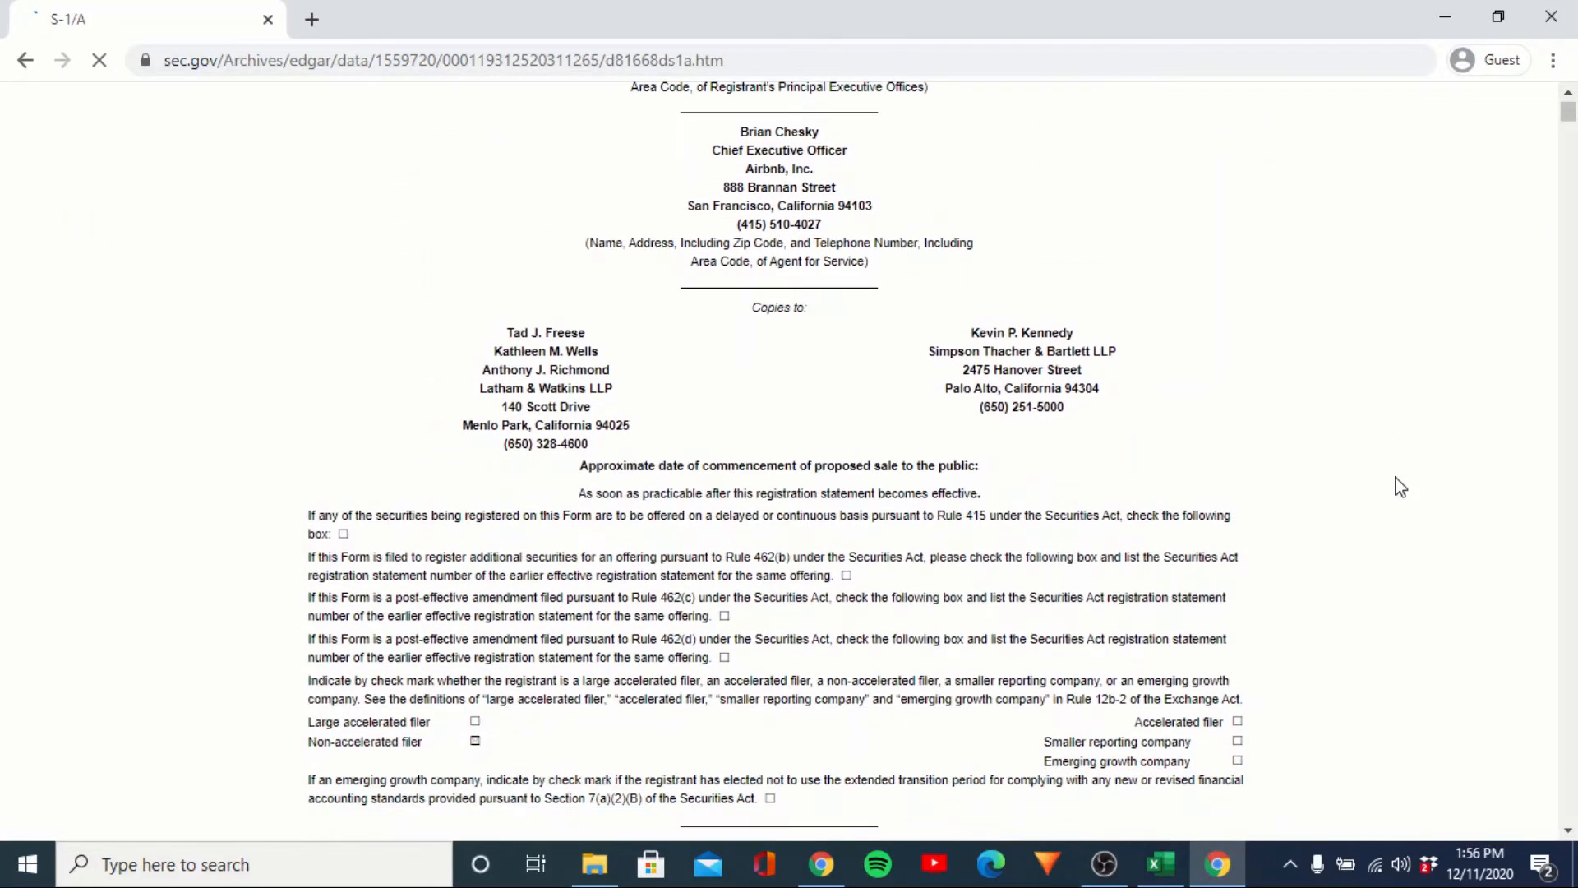
scroll(1400, 486, down, 2)
scroll(1400, 486, down, 2)
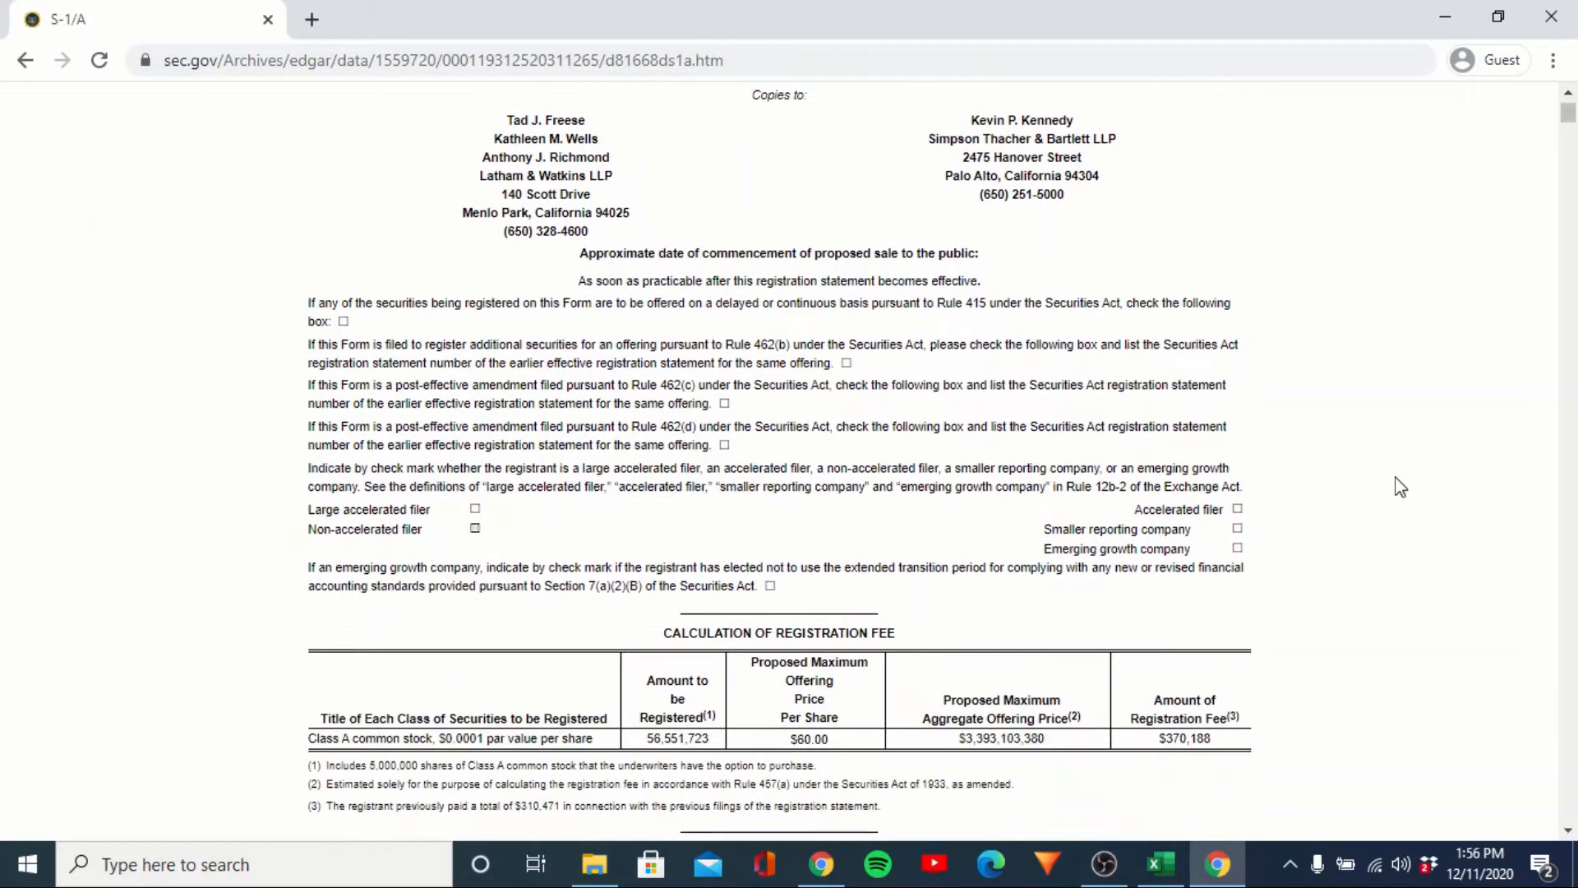
scroll(1400, 487, down, 1)
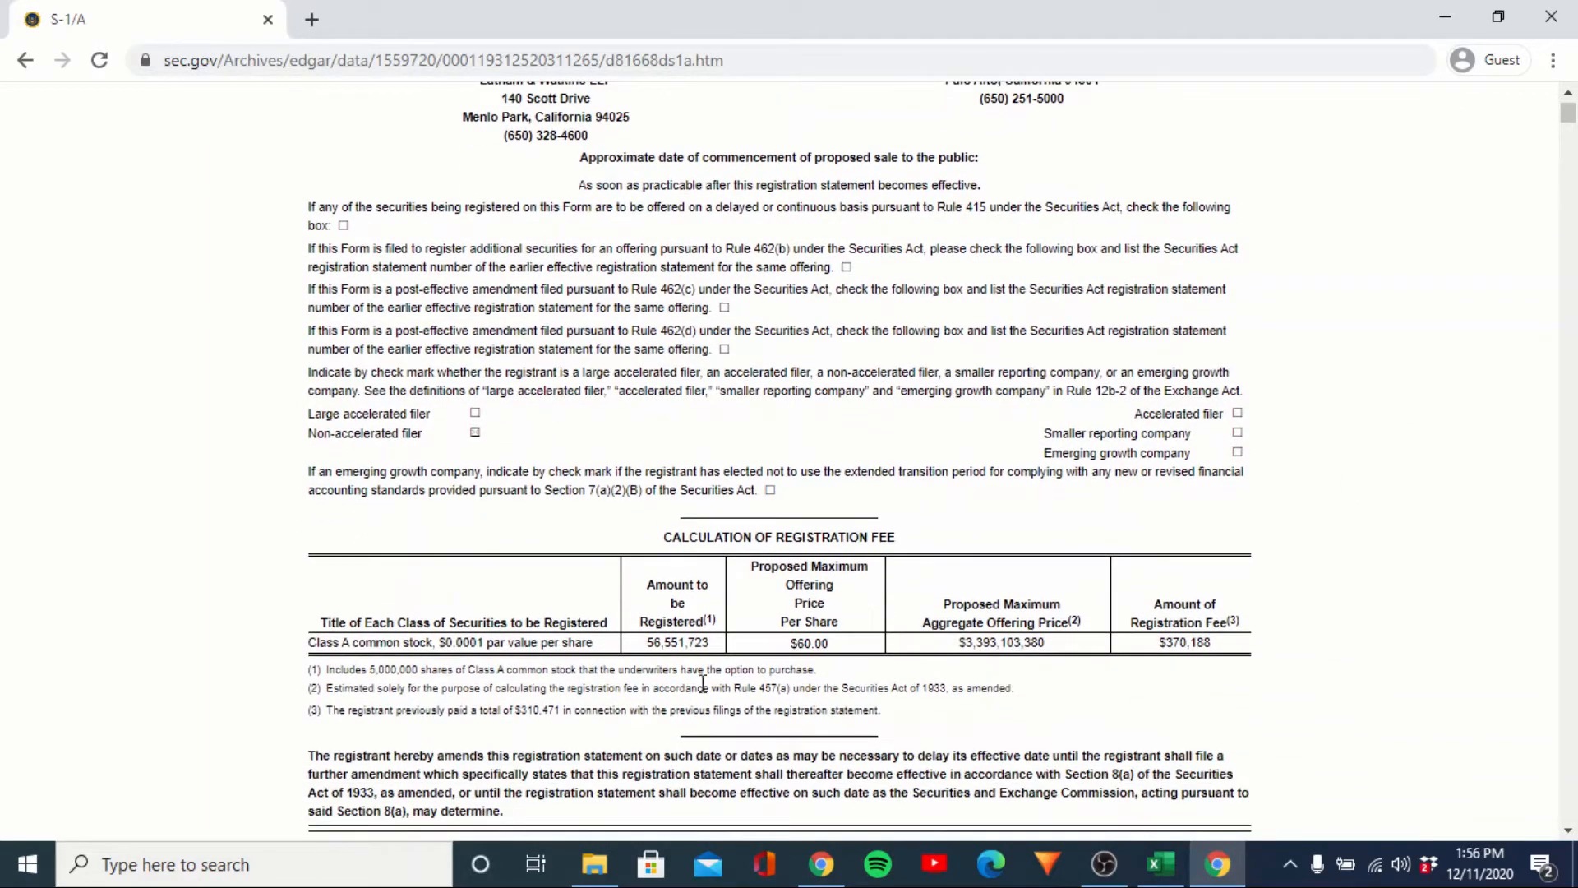
scroll(1034, 734, down, 3)
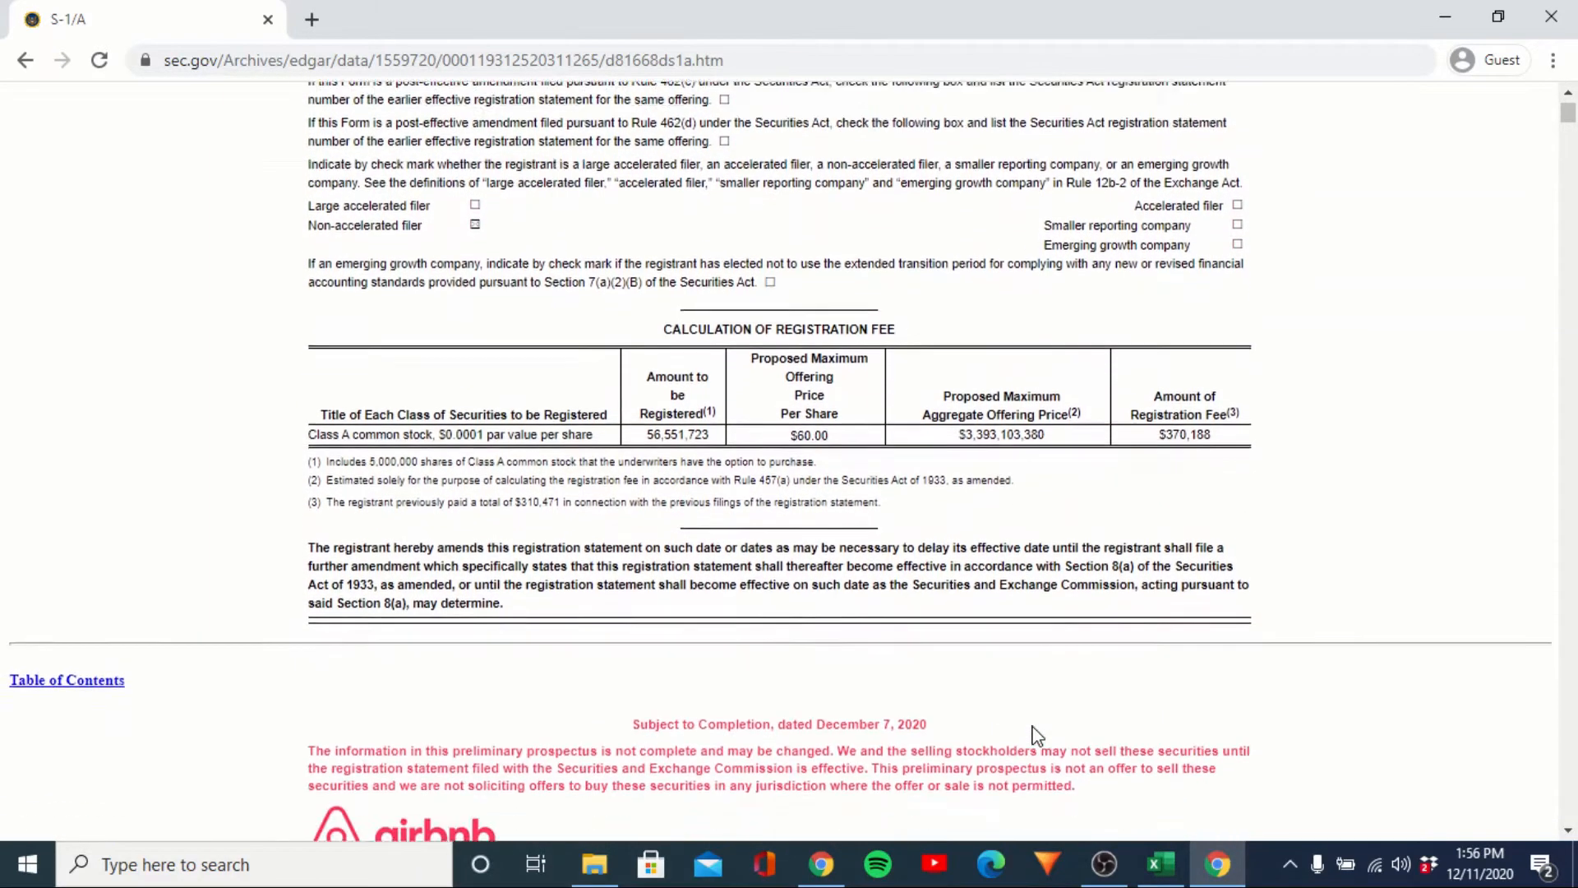
scroll(1040, 705, down, 6)
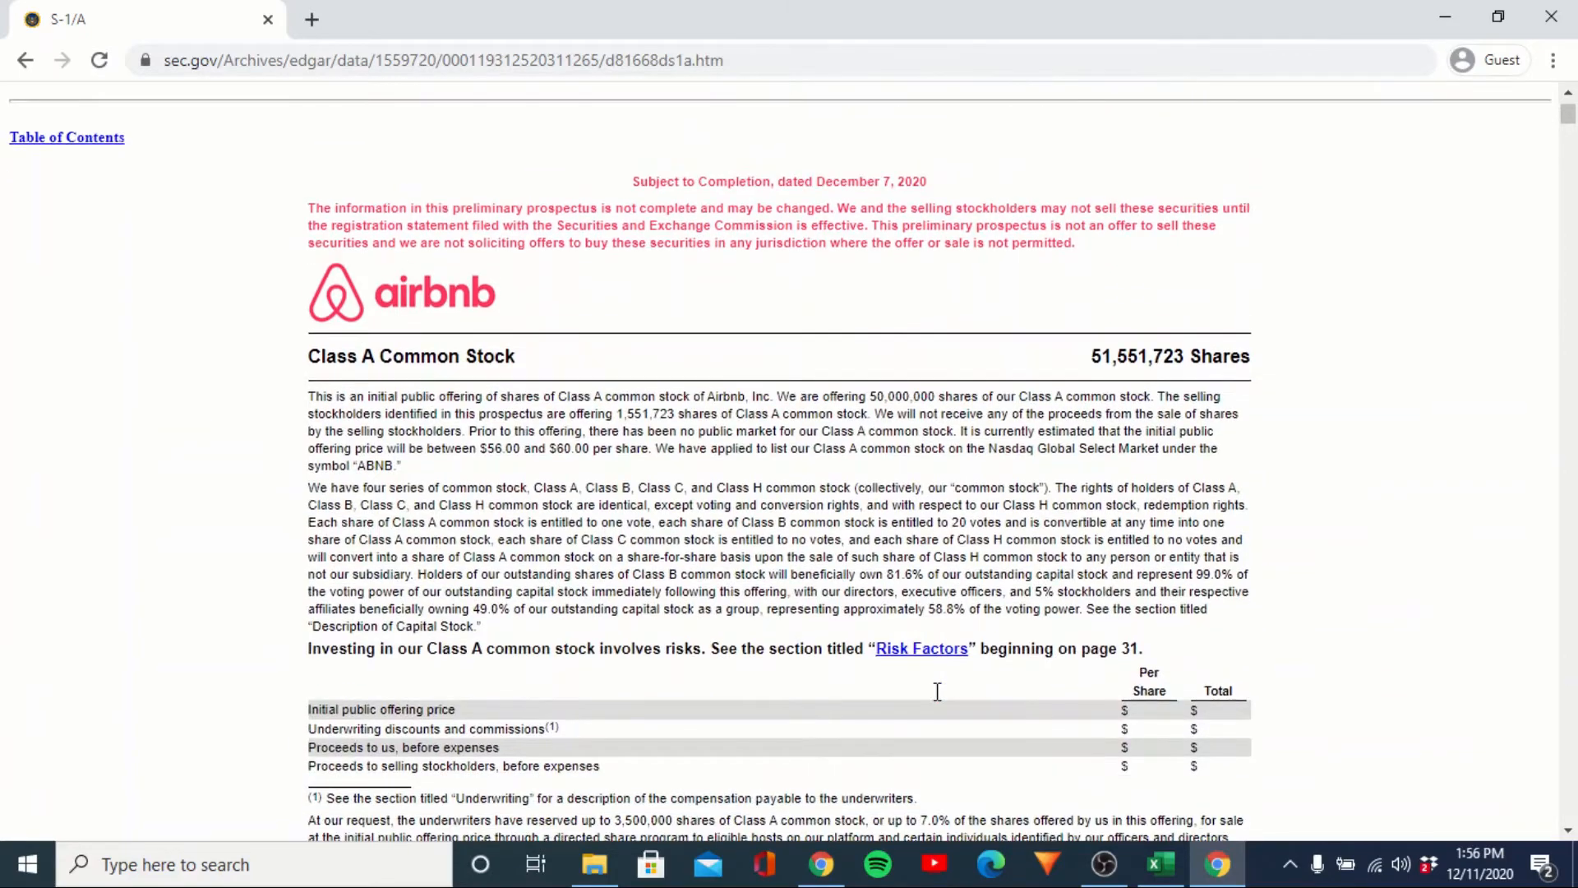
scroll(942, 701, down, 14)
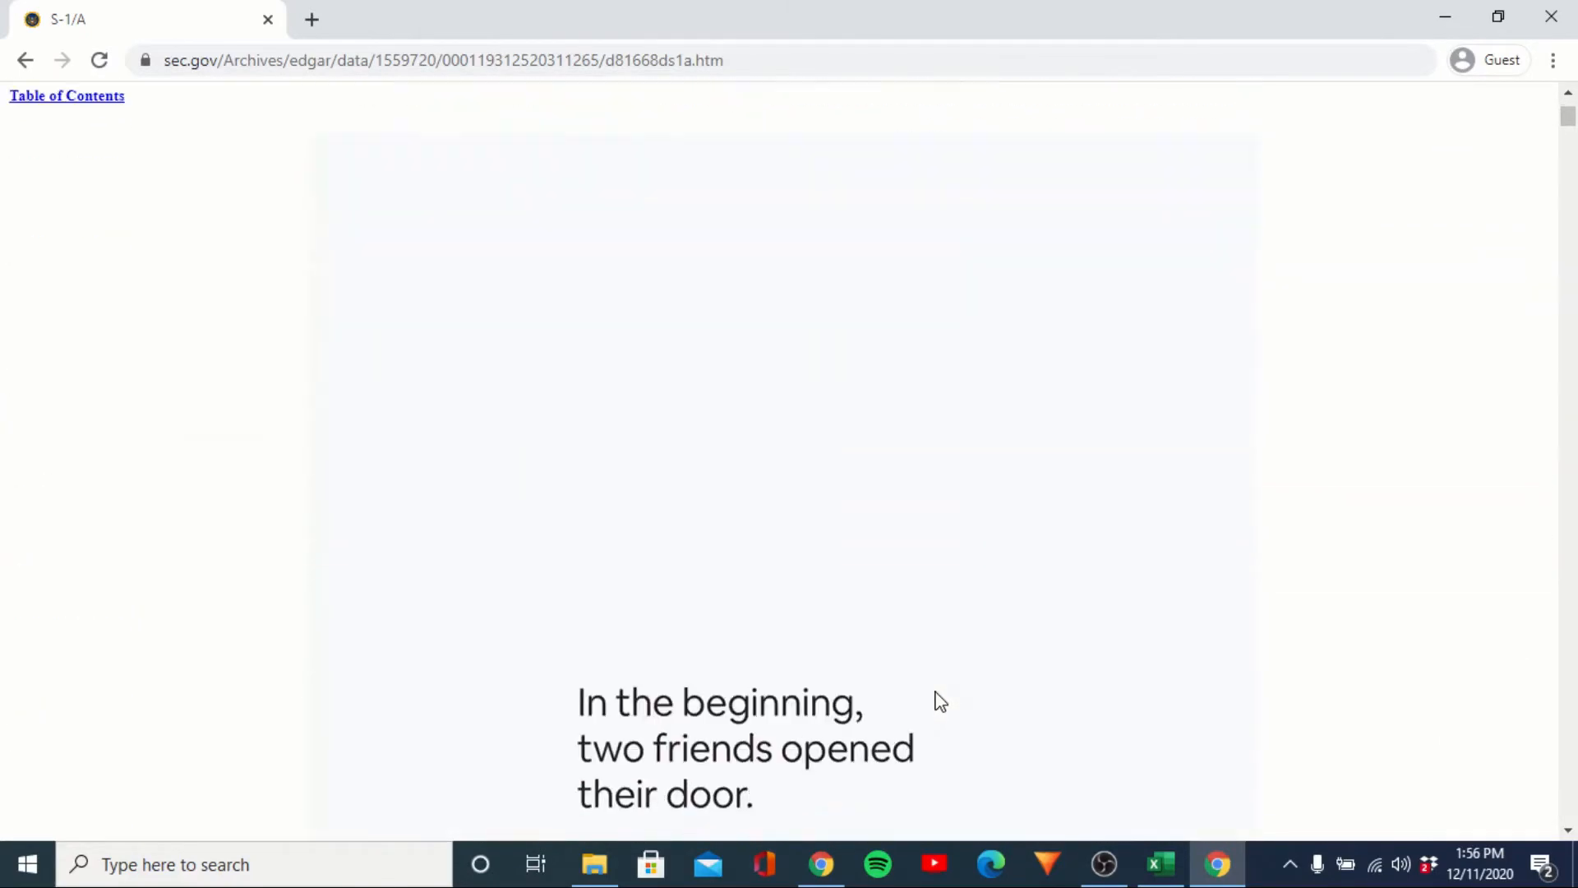
scroll(941, 701, up, 20)
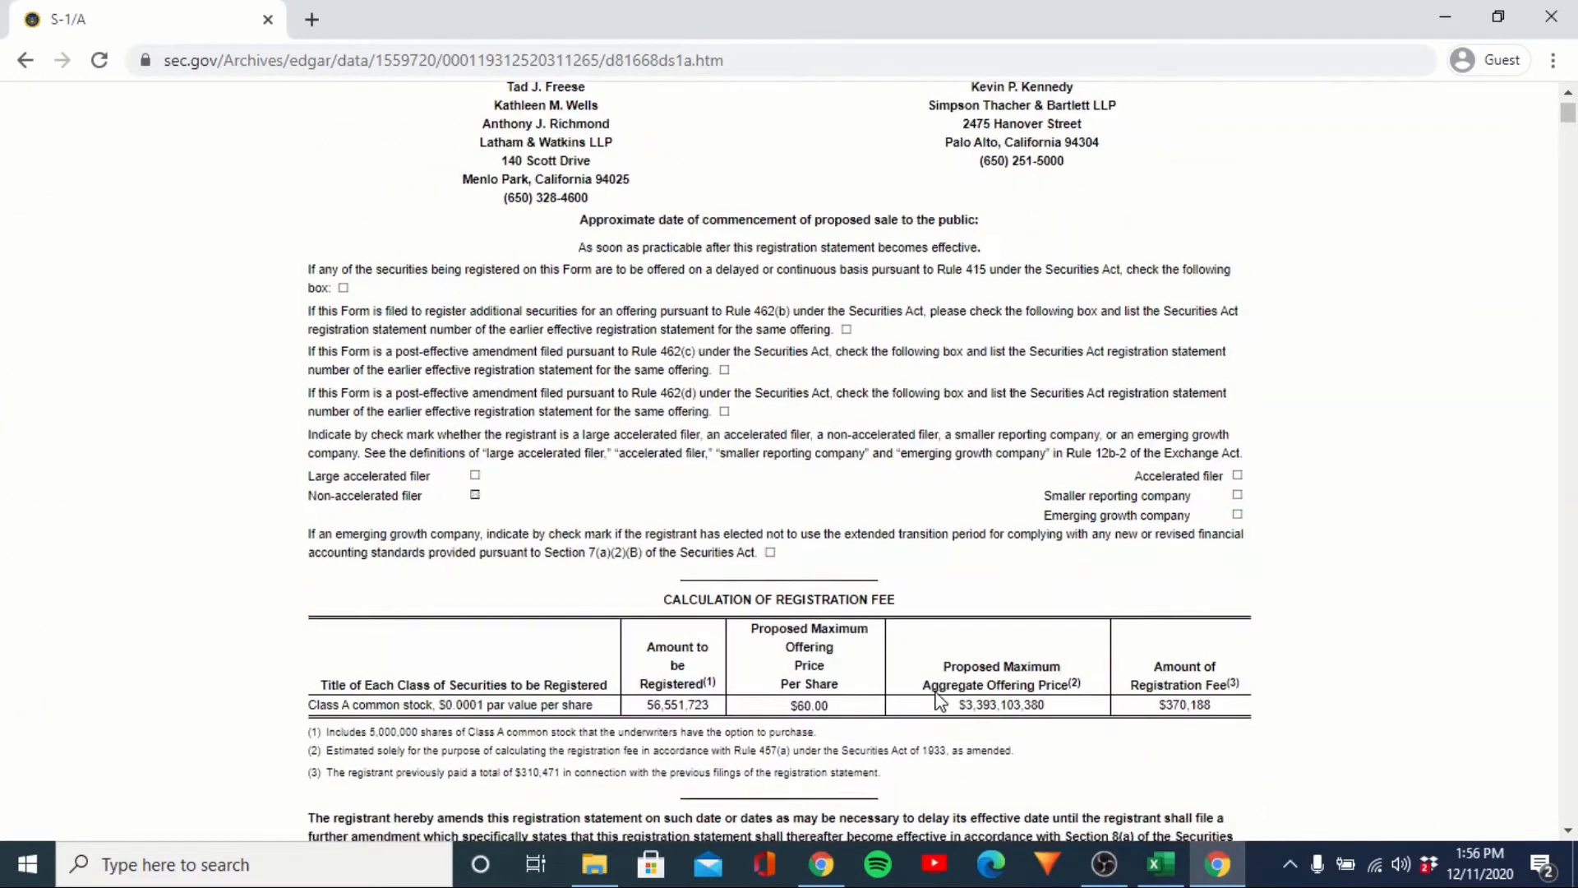
Return to the Airbnb filings list and open the main document of the 424B4 prospectus filed 2020-12-11.
key(alt+Left)
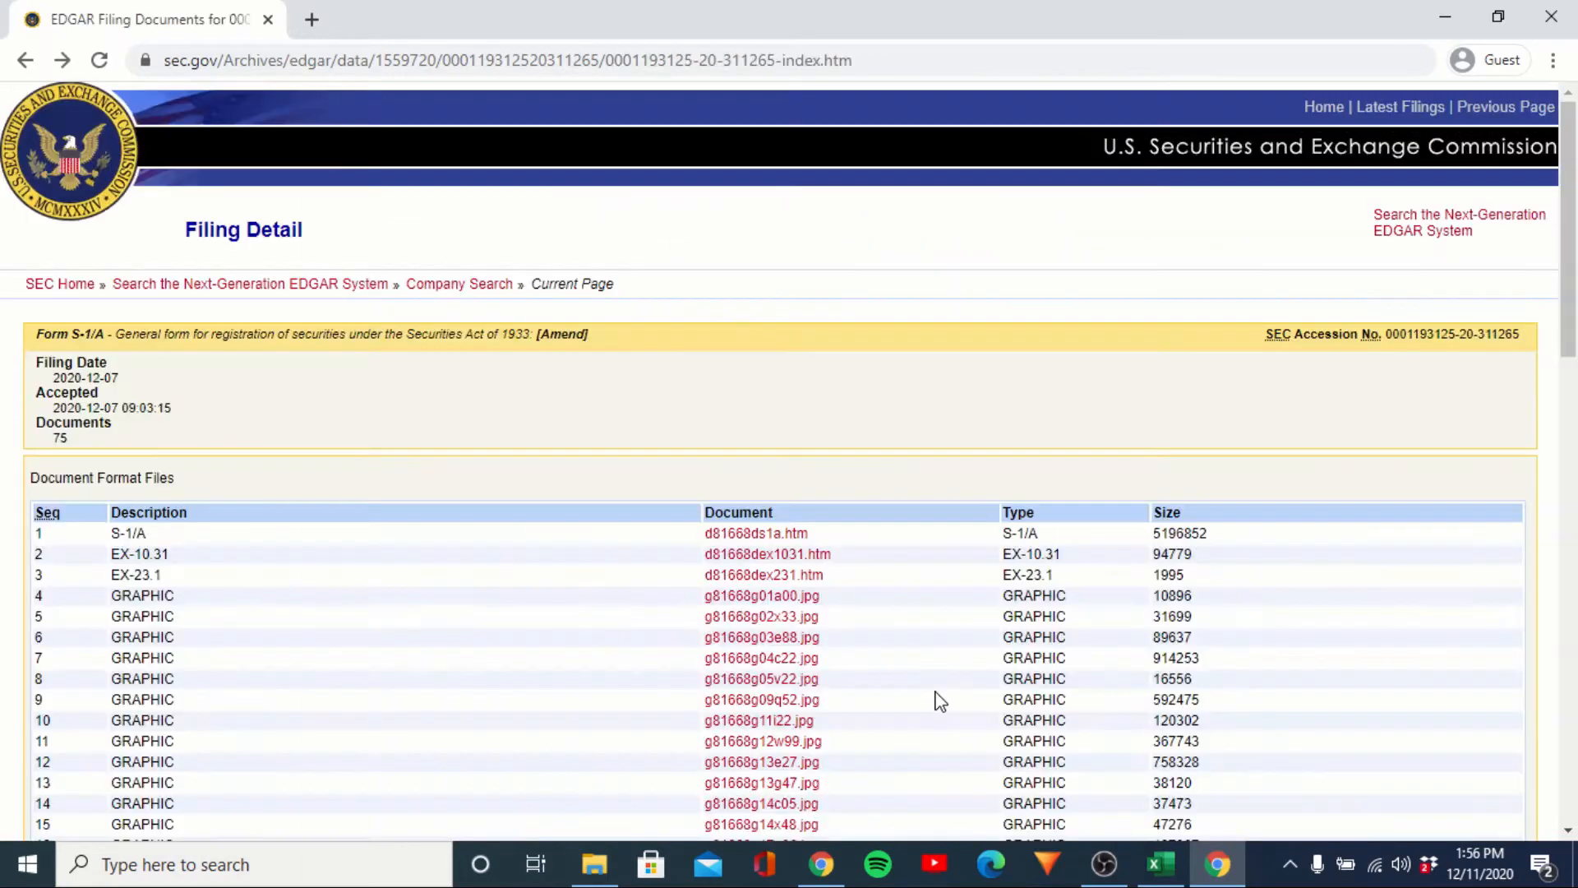
key(alt+Left)
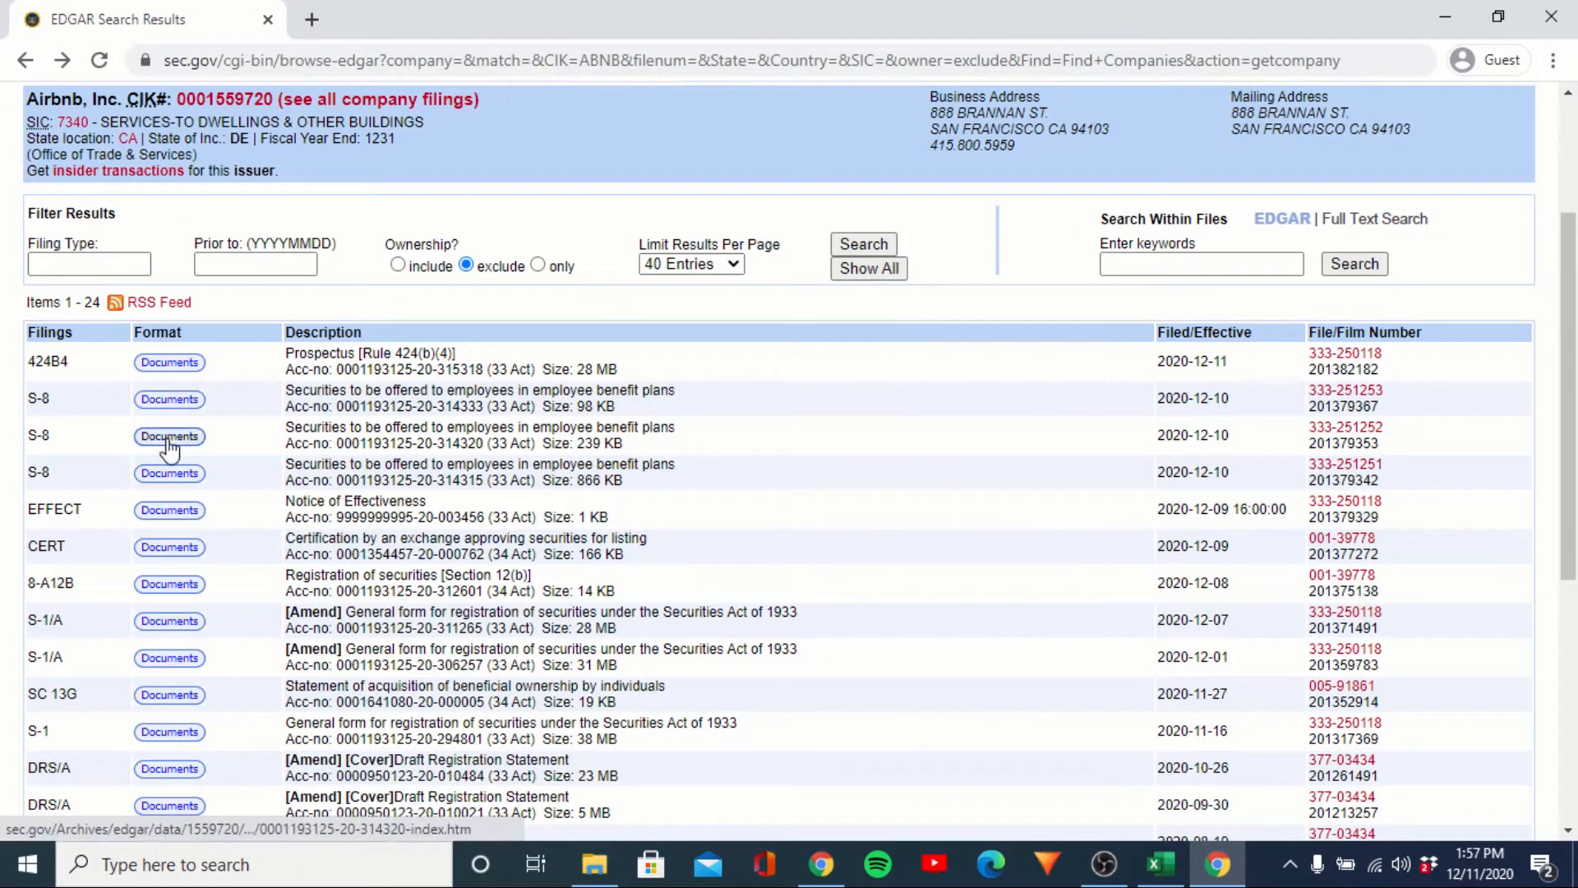
click(172, 367)
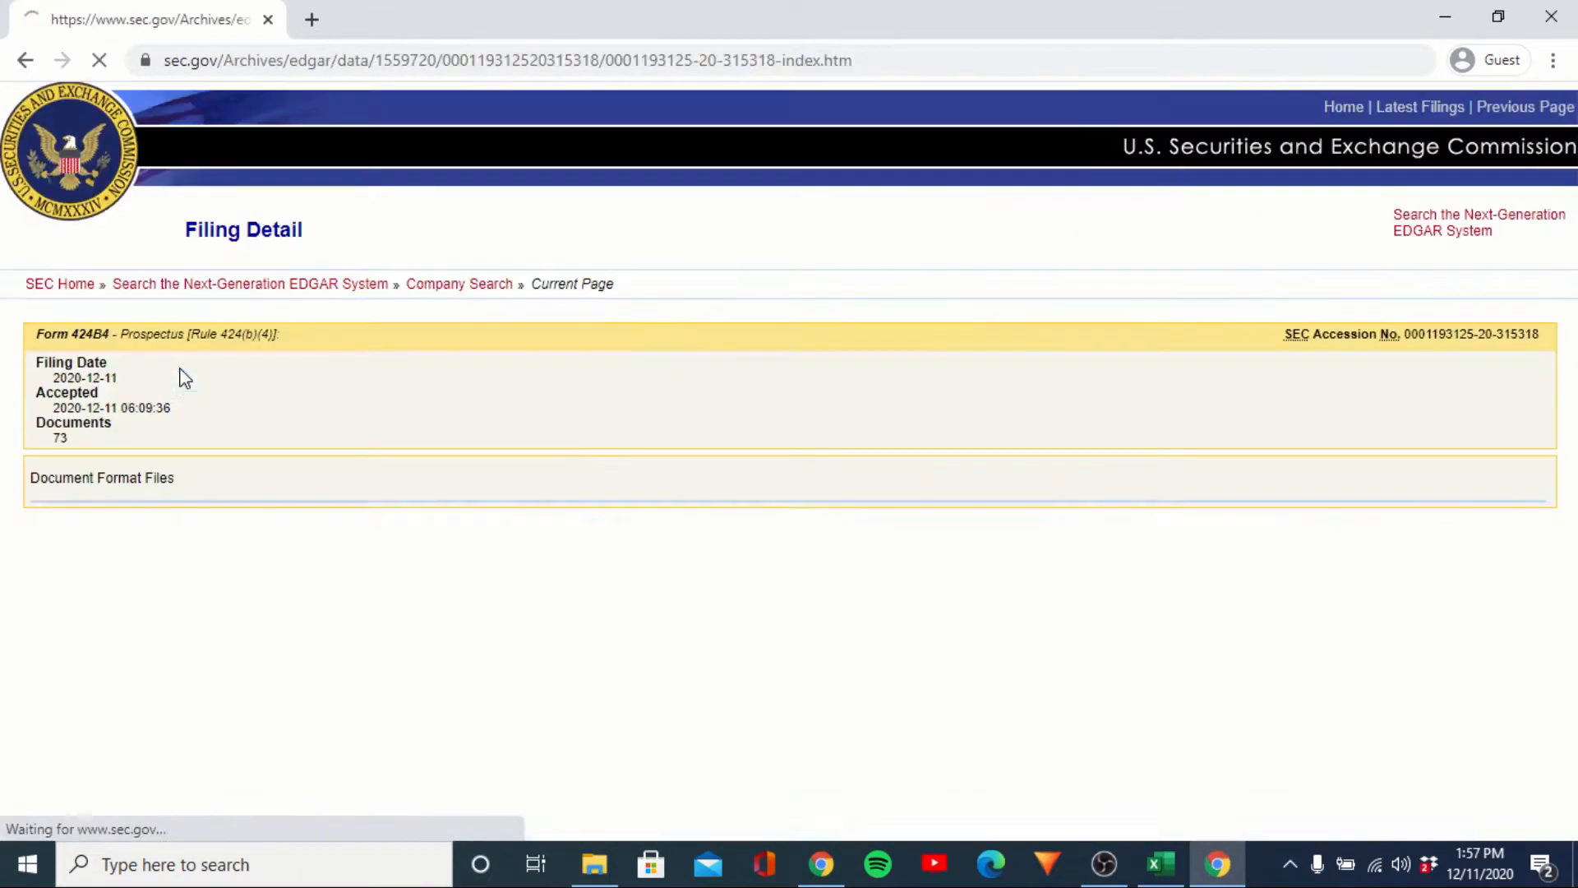
click(734, 534)
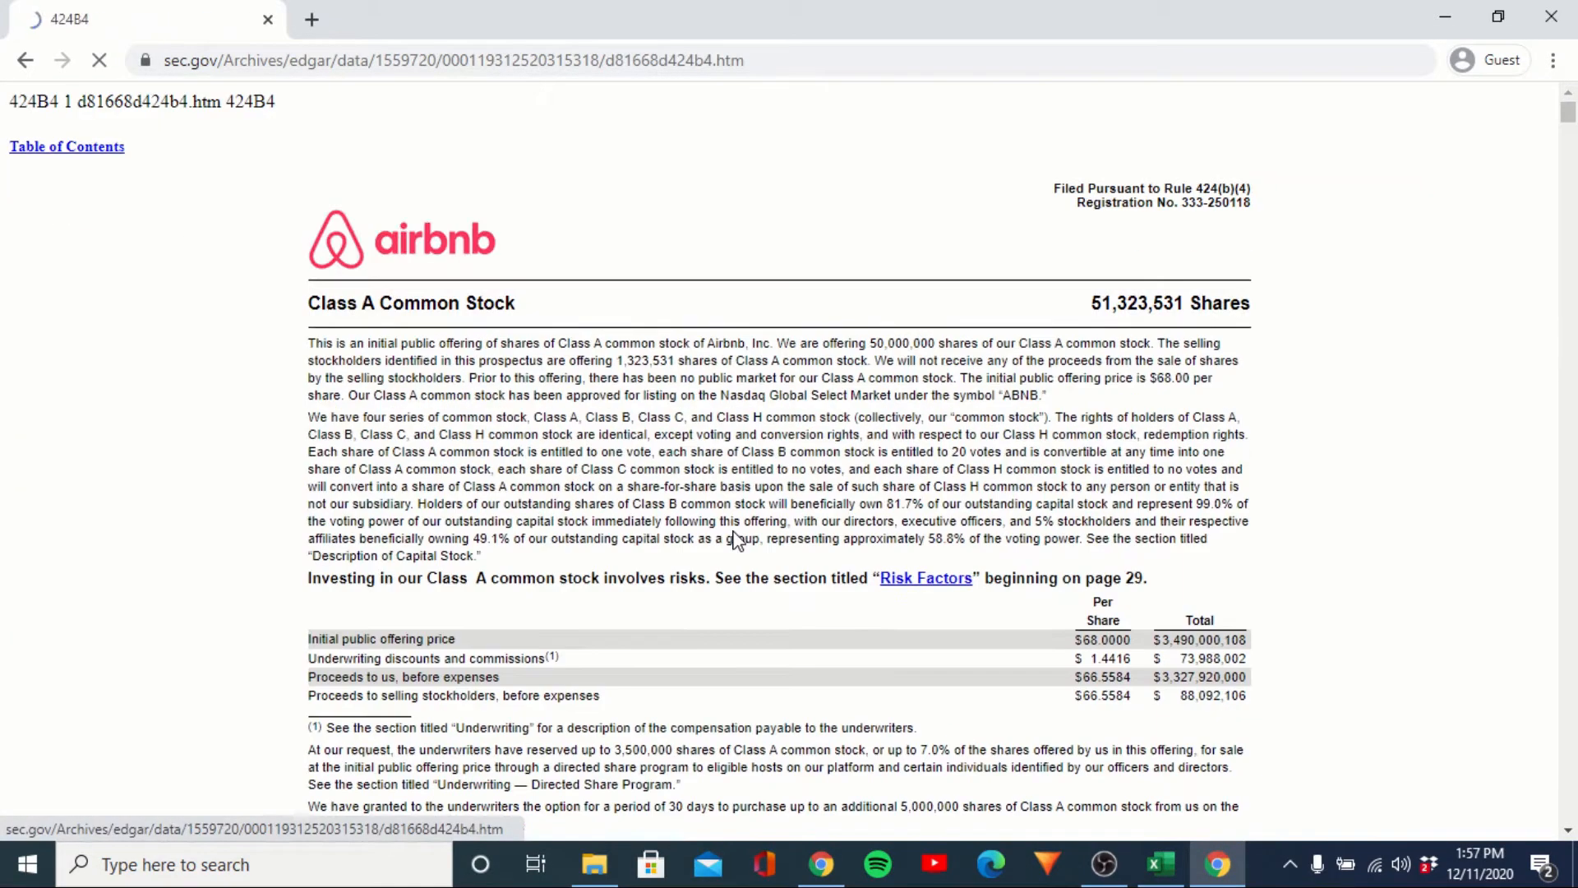
Examine the offering price table, the total underwriting discounts and commissions, and the lead underwriters on the prospectus cover.
scroll(1386, 576, down, 1)
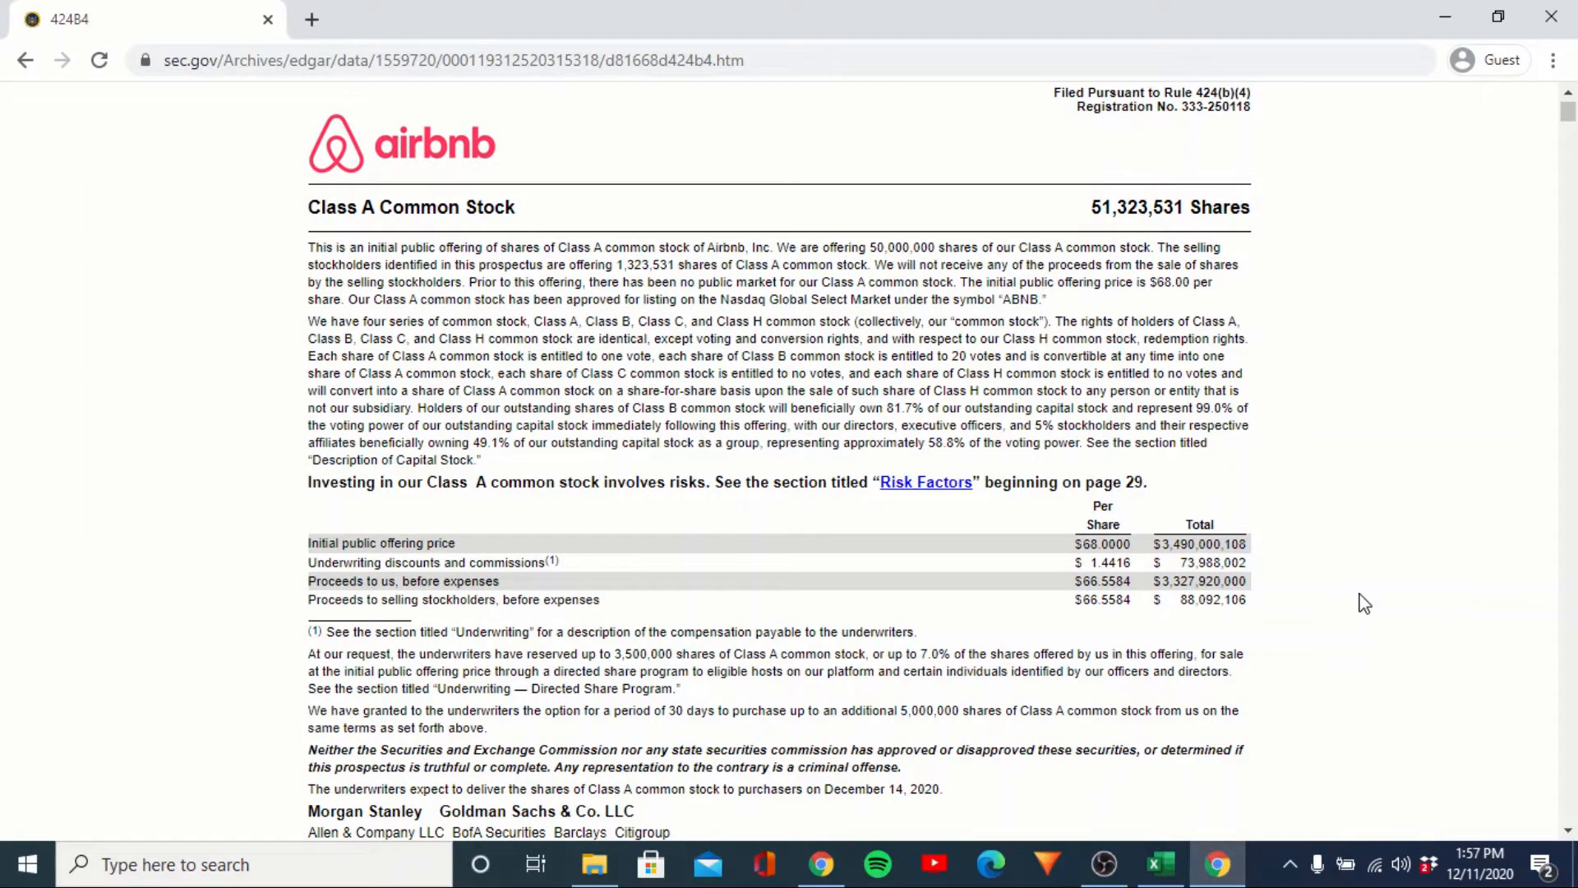
double_click(1186, 564)
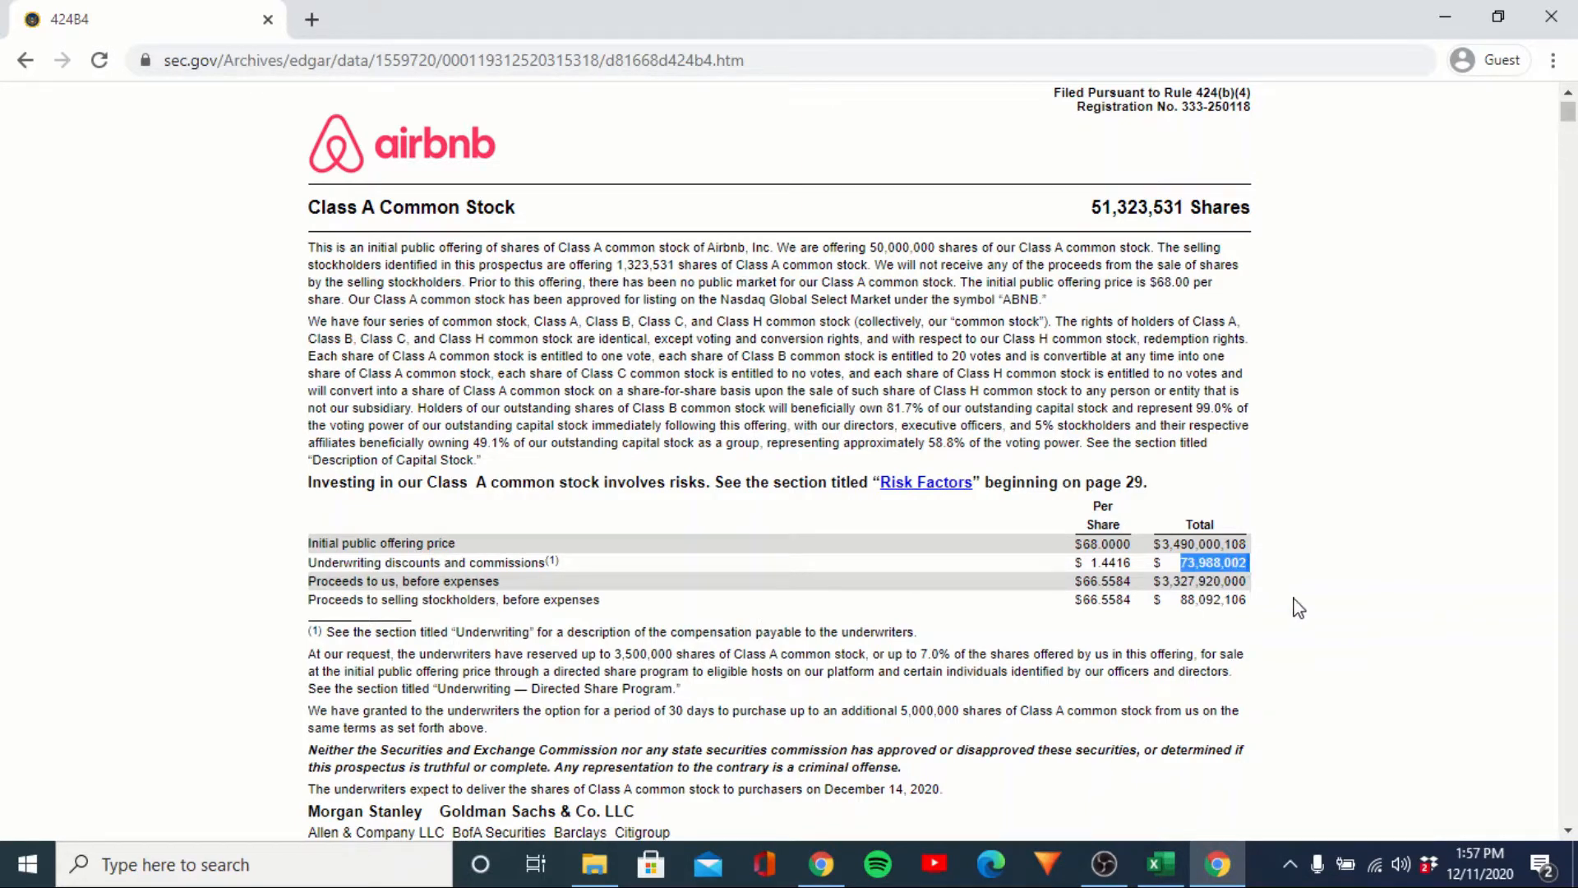
scroll(1298, 608, down, 1)
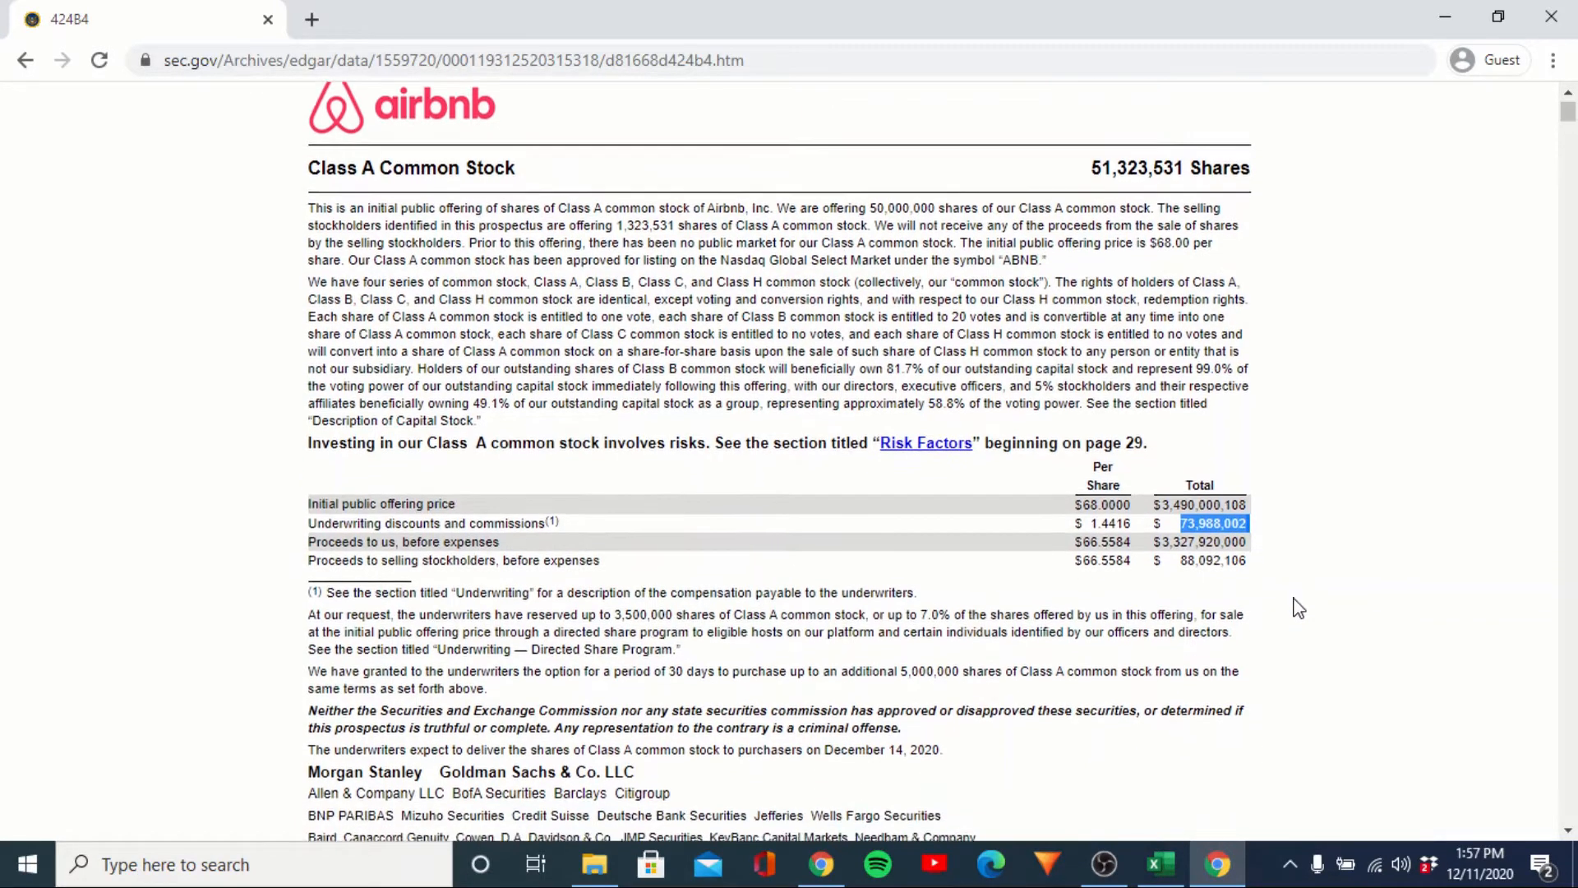
scroll(1298, 609, down, 3)
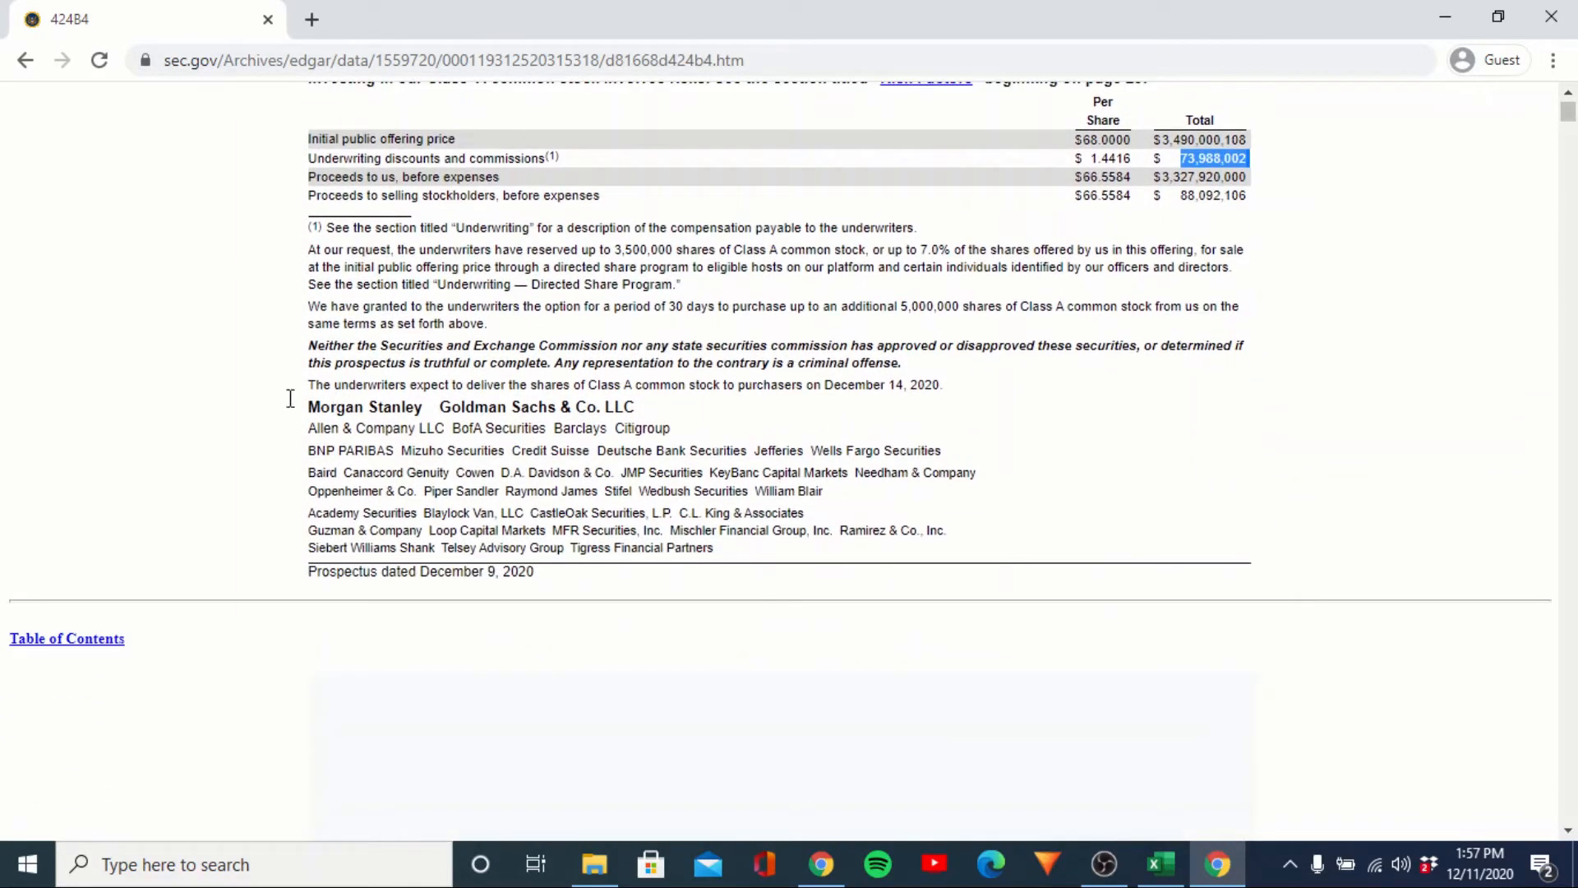
drag(305, 407, 422, 411)
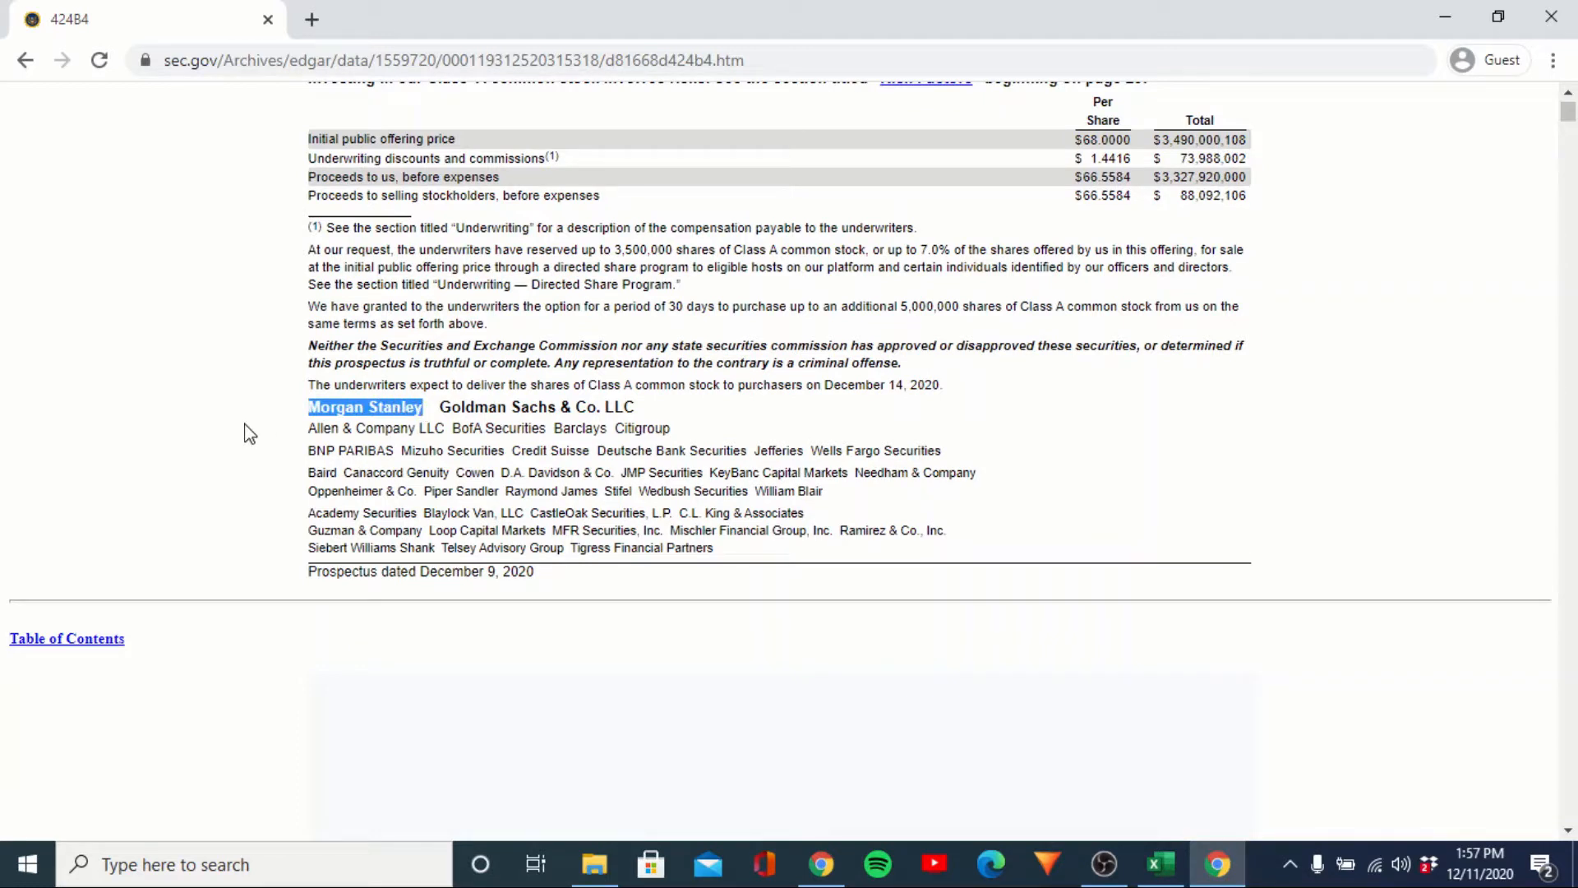
triple_click(548, 407)
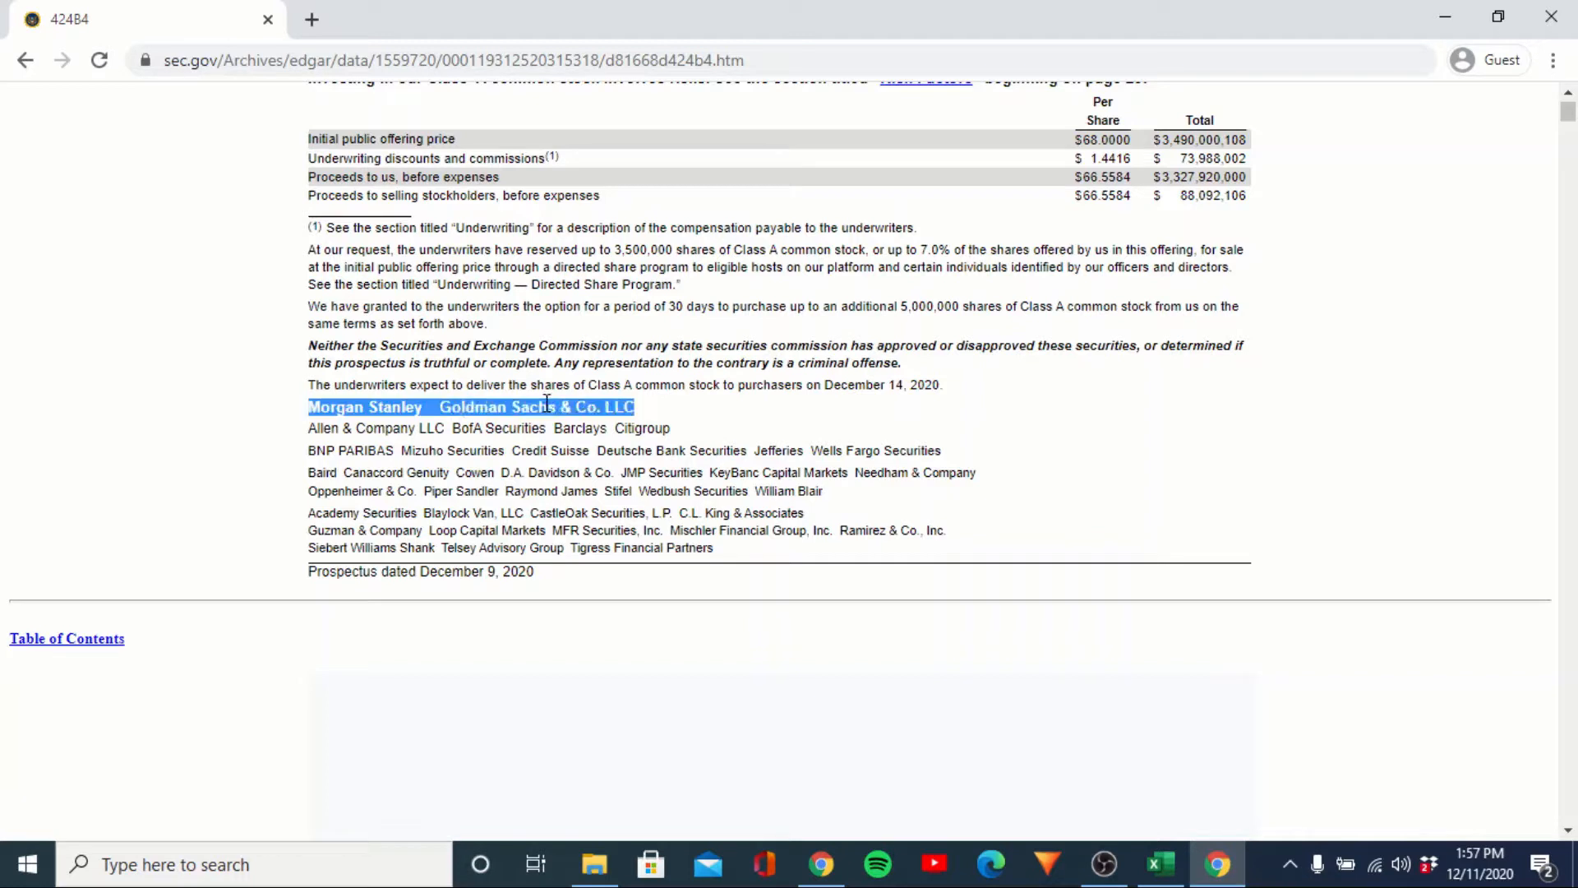
click(247, 417)
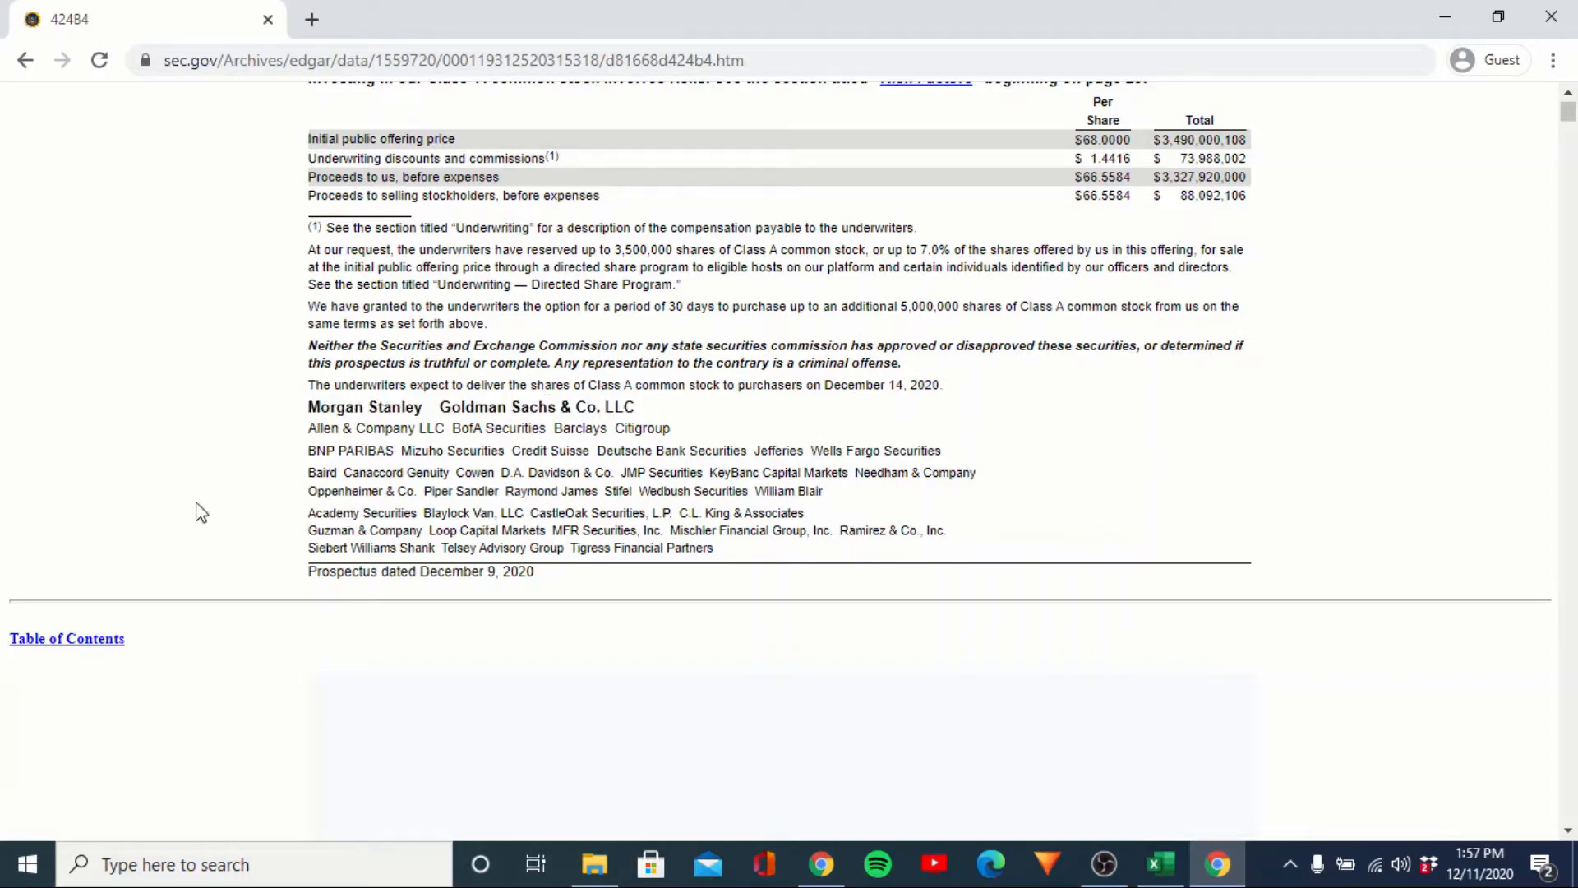
Find the prospectus's table of contents and open the Selected Consolidated Financial and Other Data section.
scroll(201, 512, down, 10)
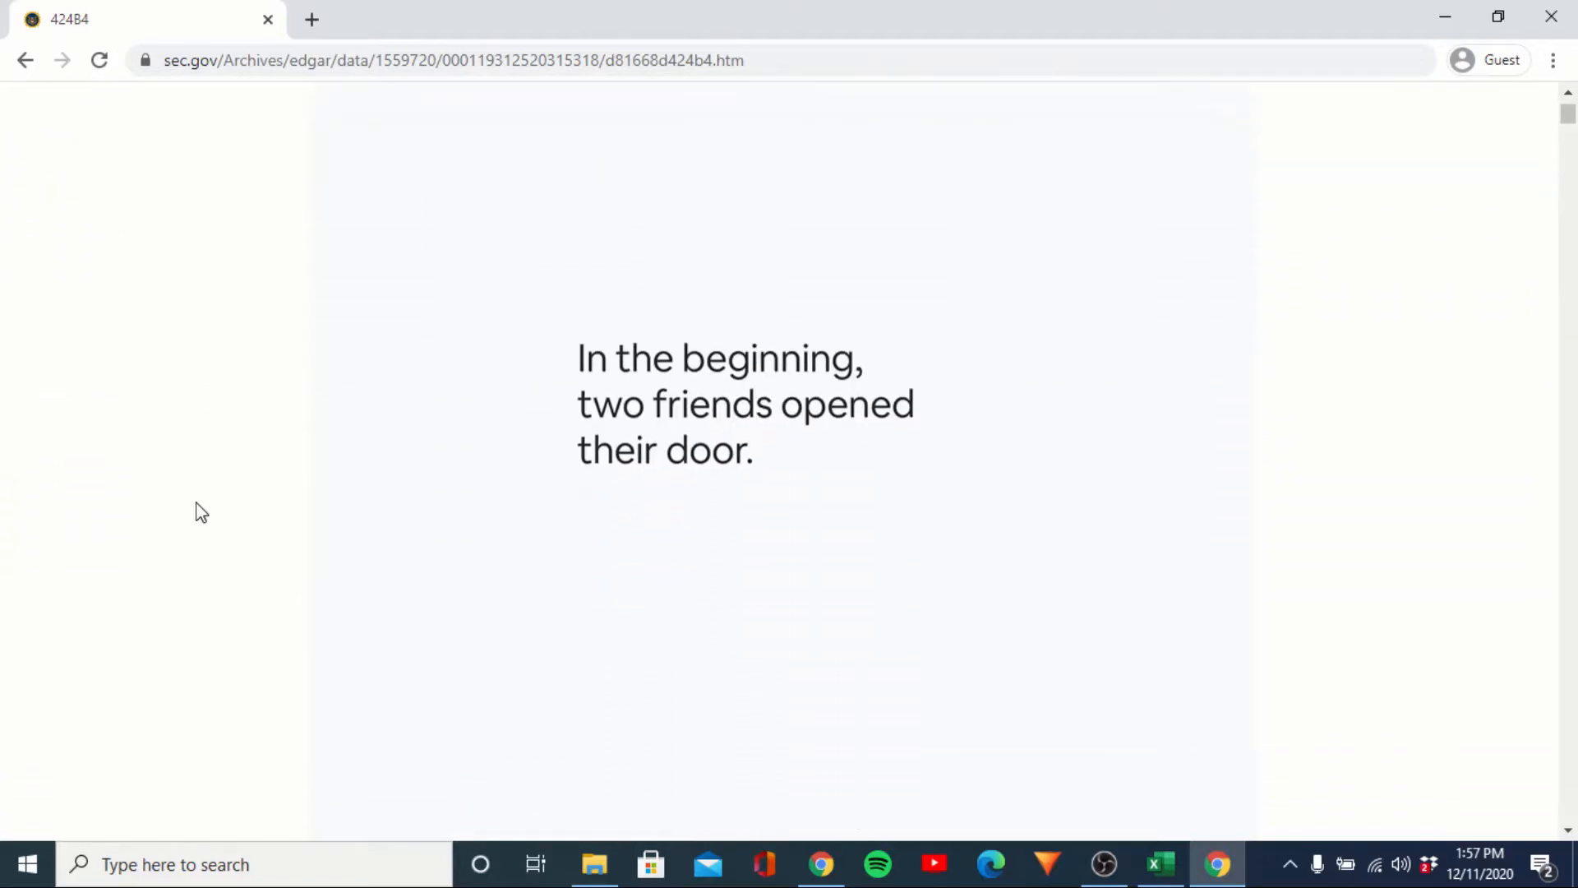
scroll(201, 512, down, 15)
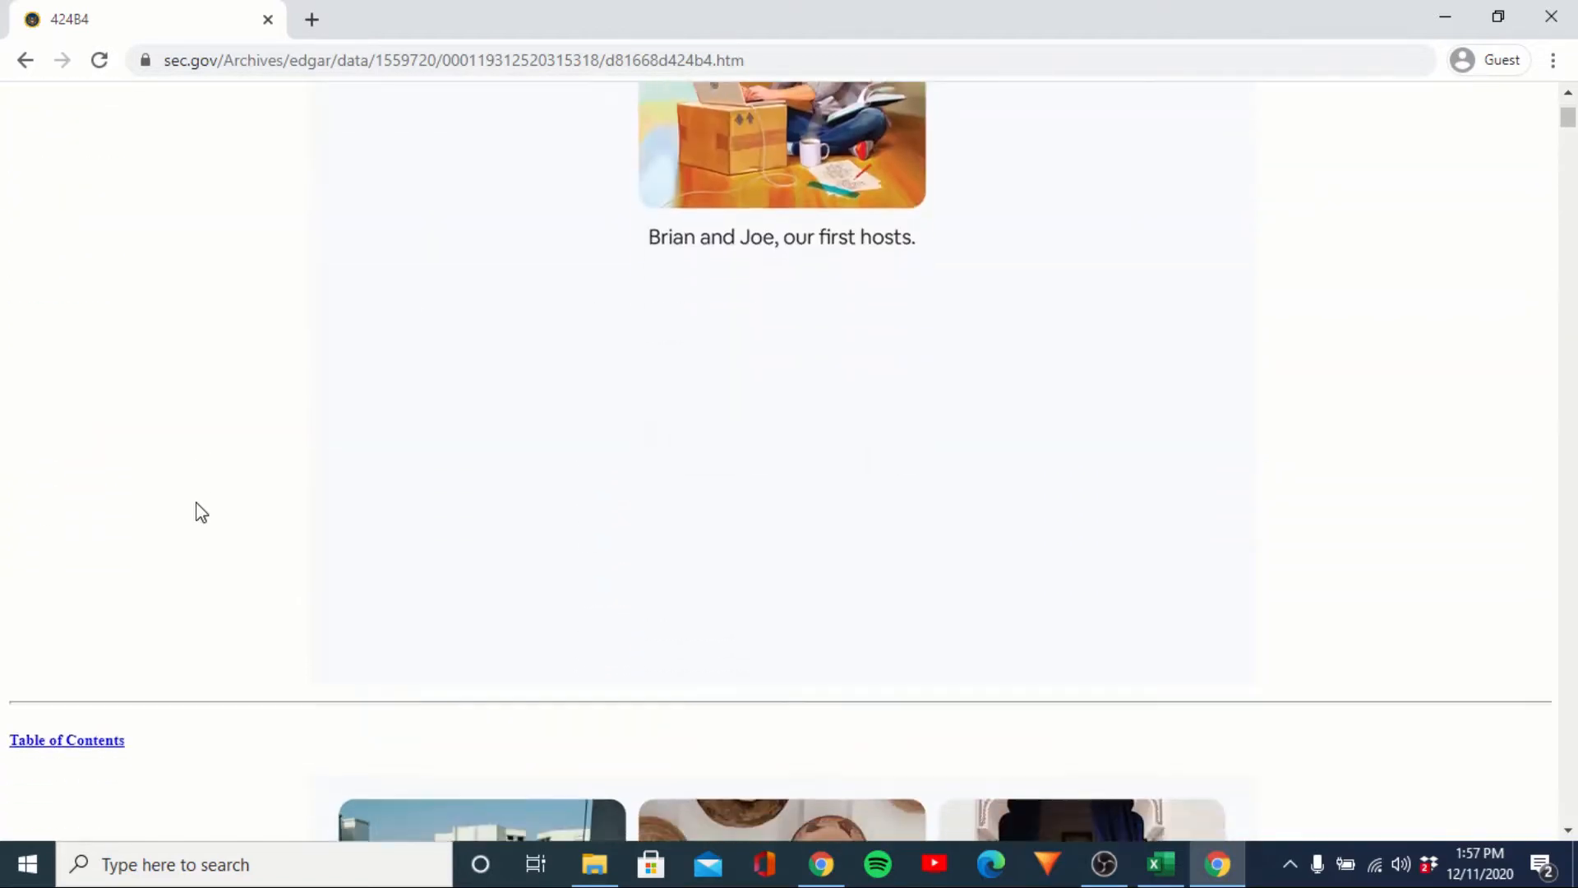
scroll(202, 512, down, 20)
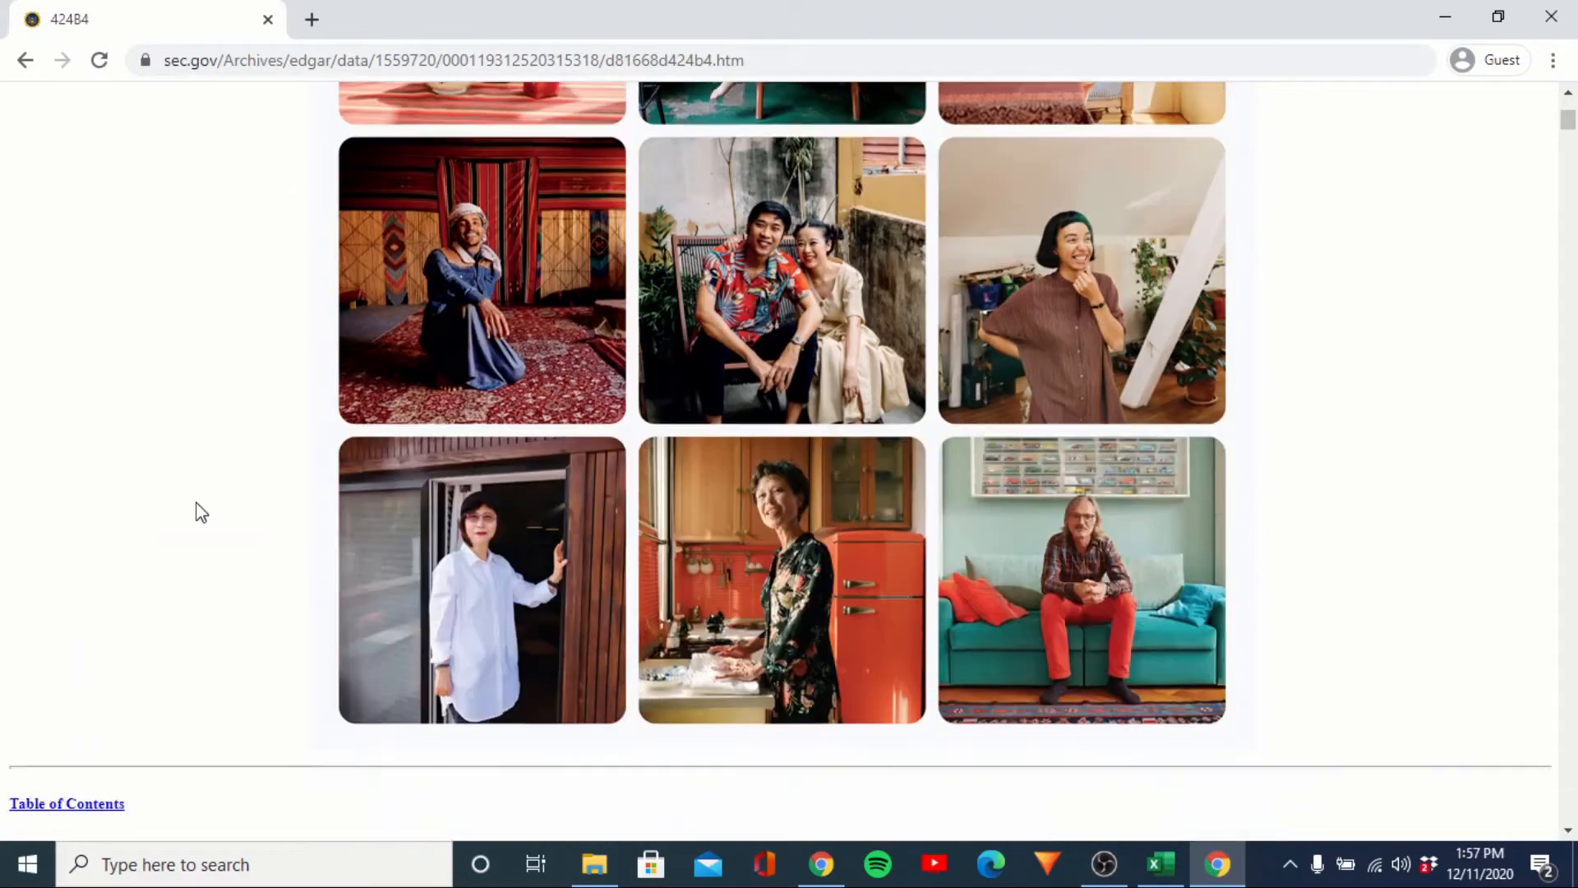
scroll(202, 513, down, 15)
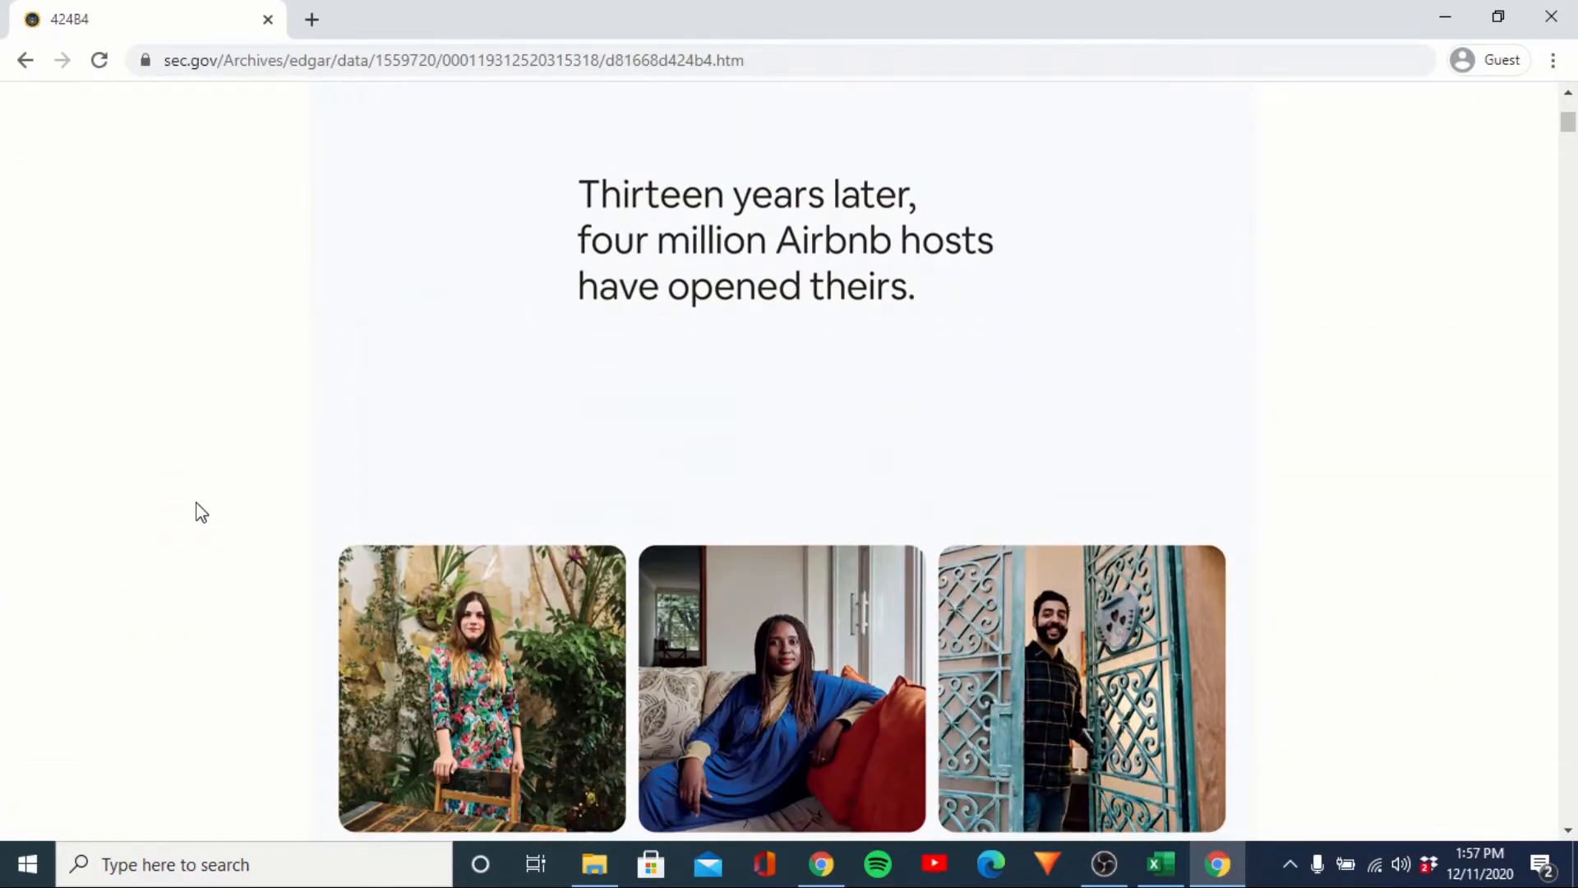
scroll(201, 512, down, 8)
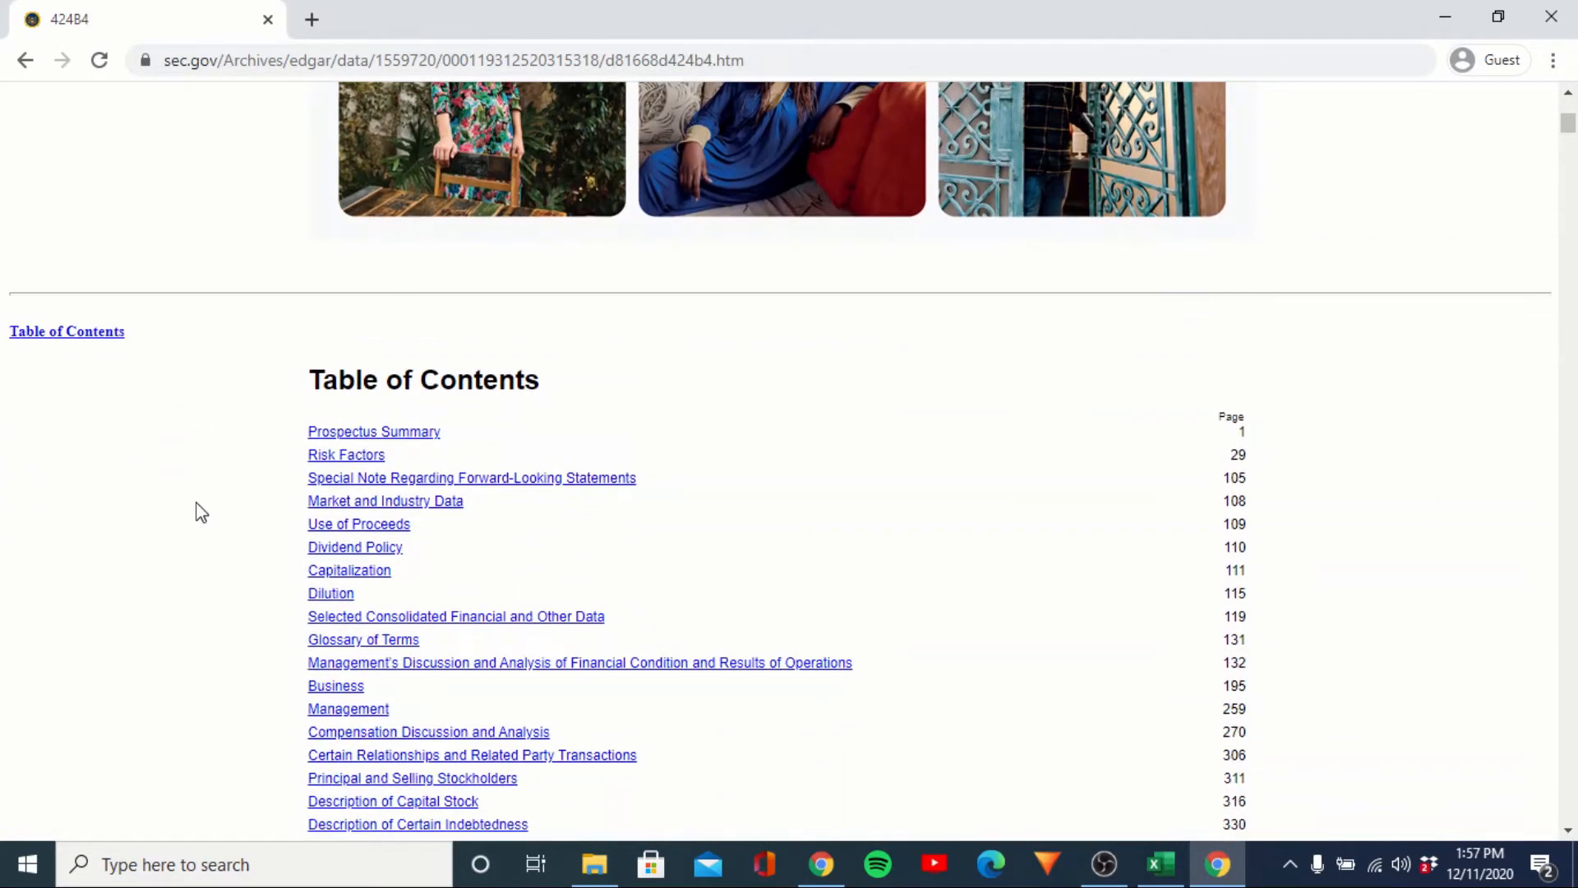
scroll(201, 512, down, 2)
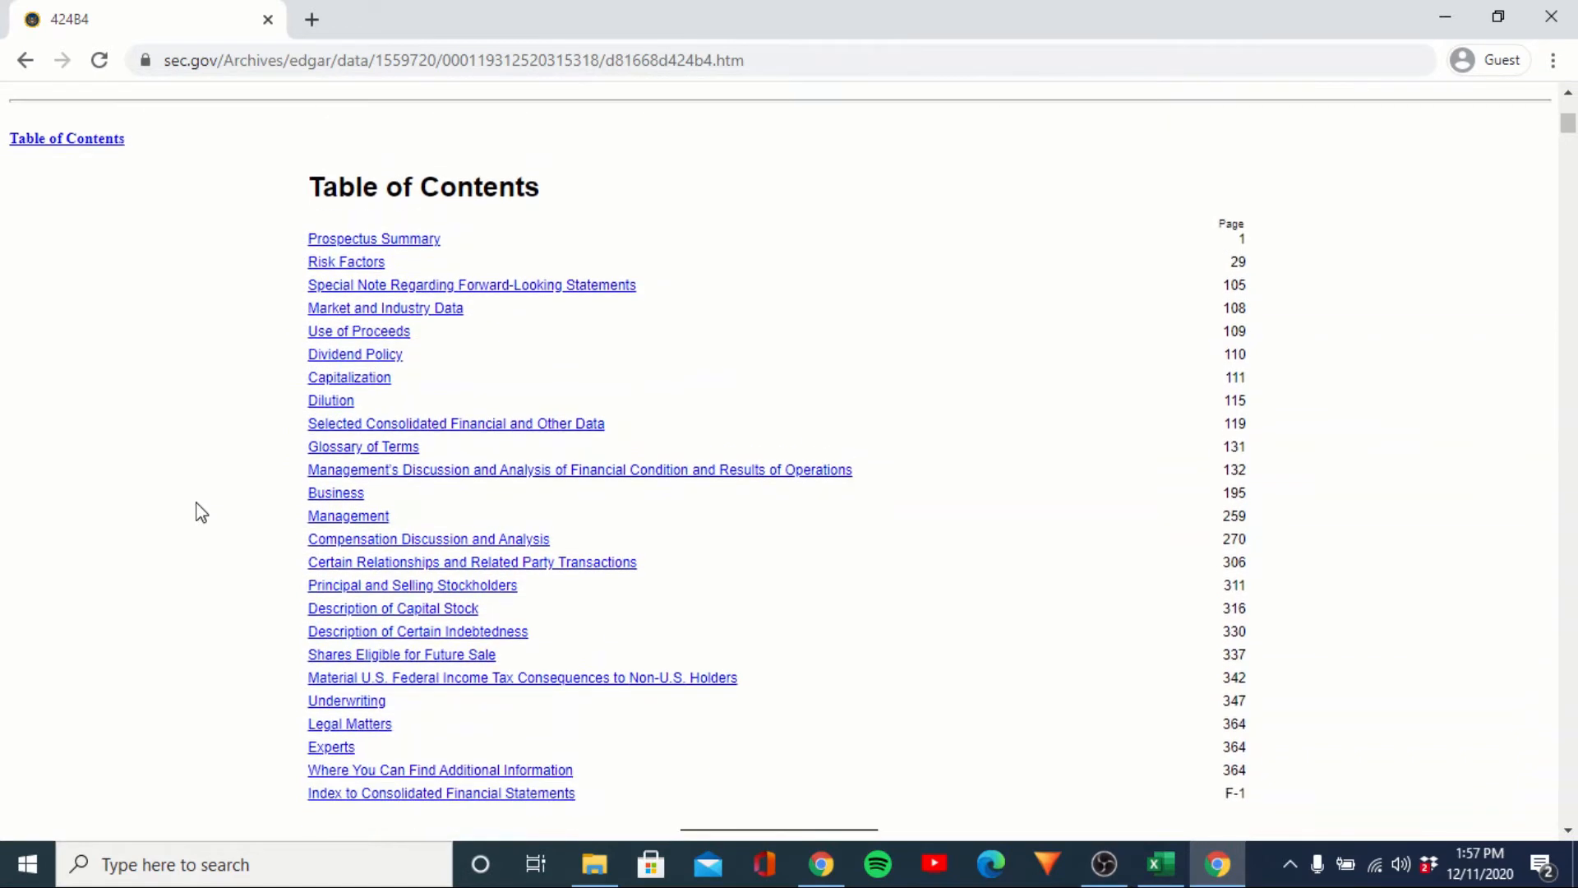
click(421, 432)
Examine the Consolidated Statements of Operations Data, highlighting the income (loss) from operations row and its 2018 figure.
scroll(143, 670, down, 2)
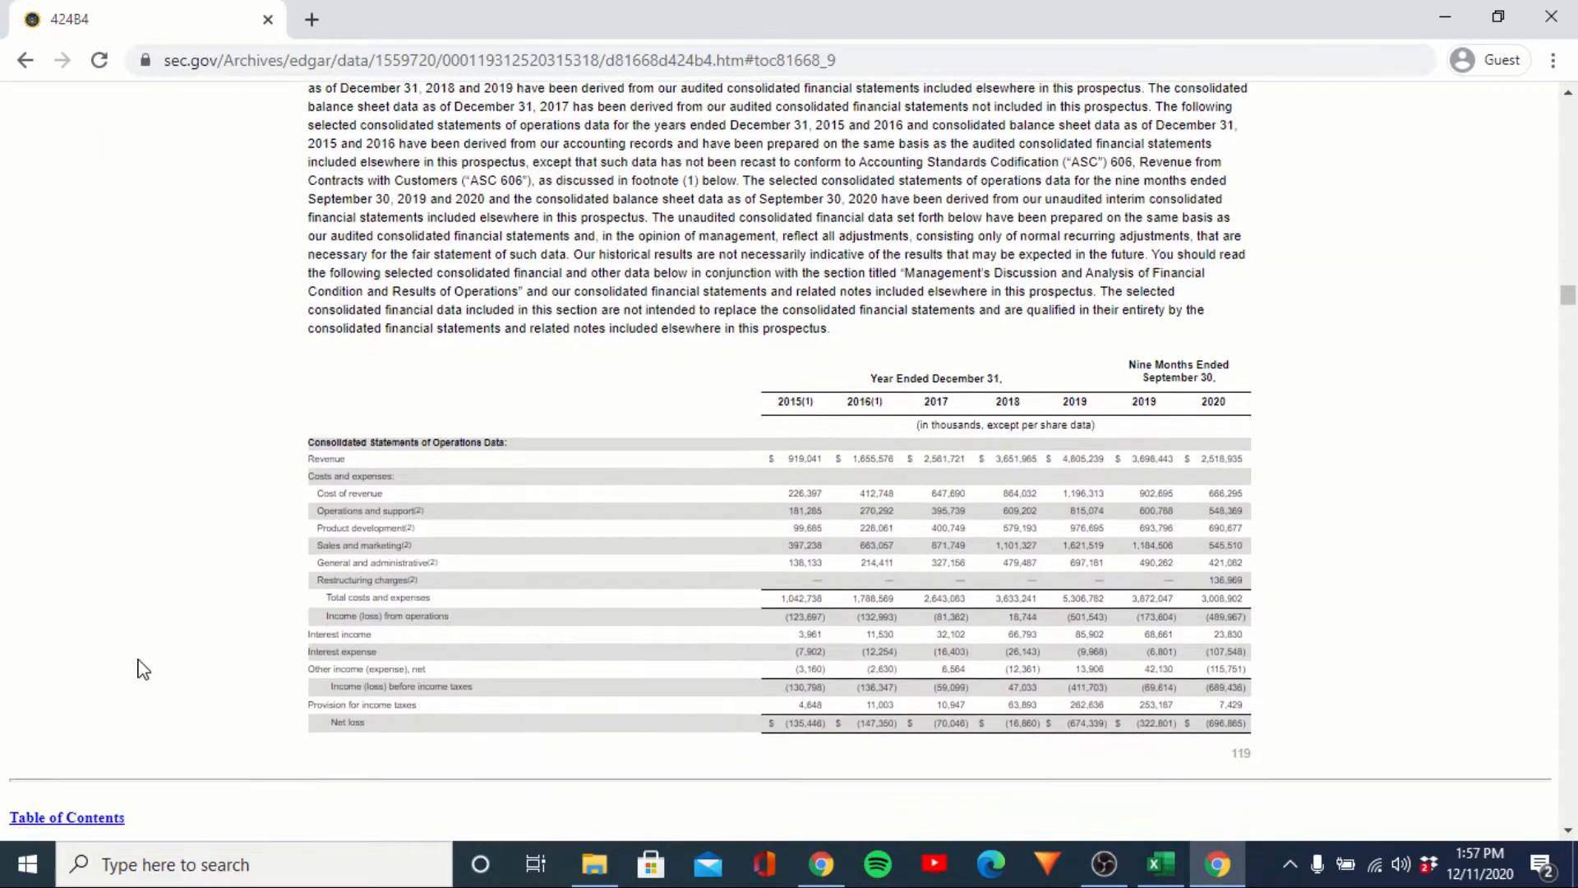
scroll(143, 670, down, 1)
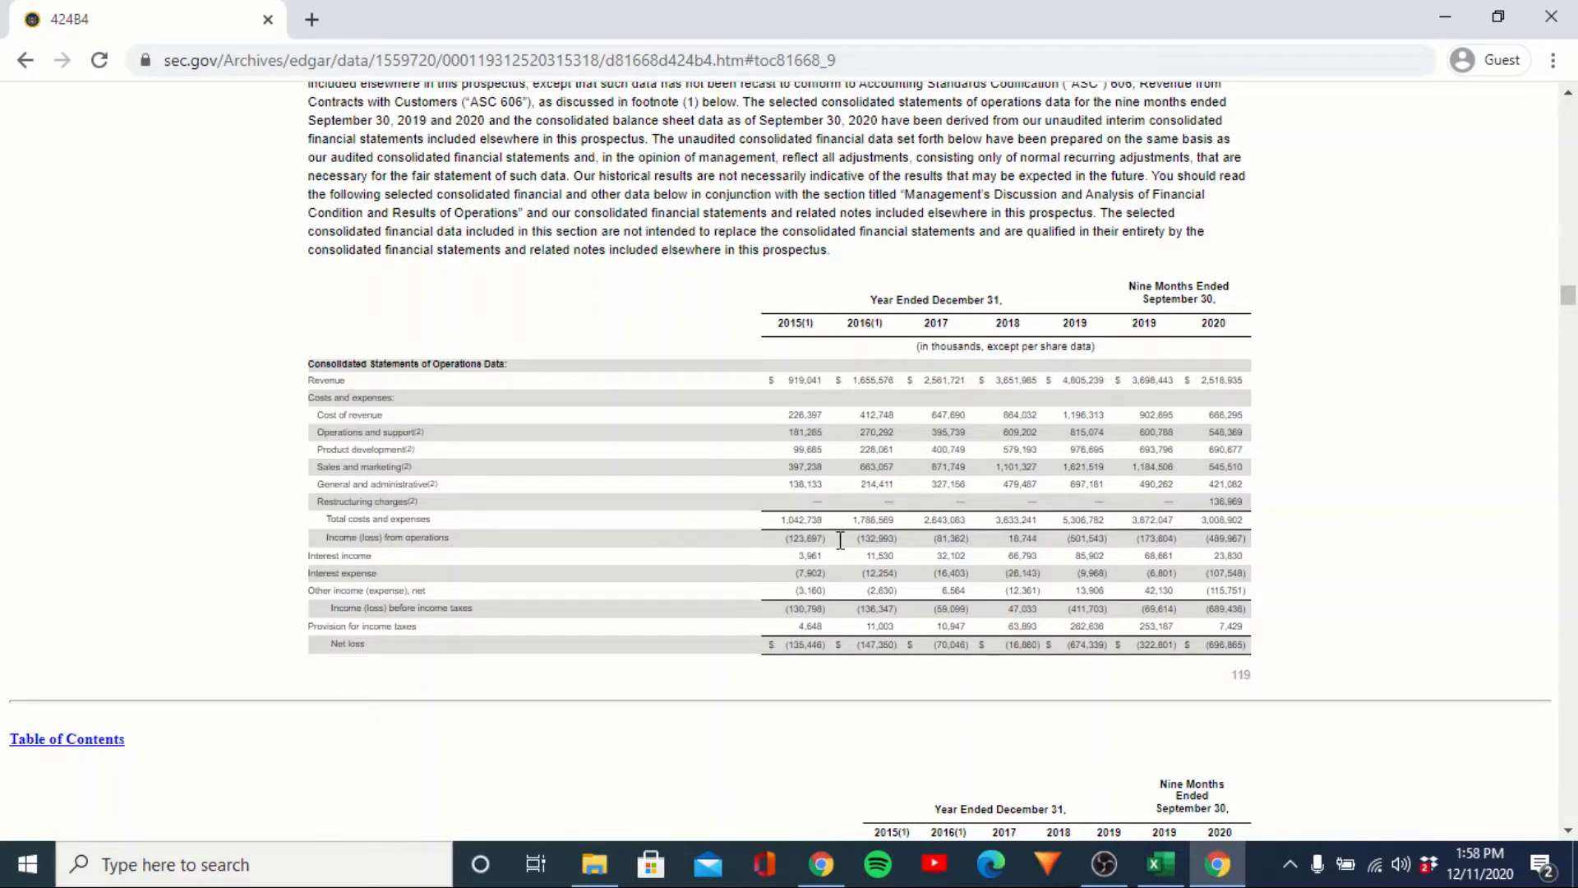
drag(787, 540, 1275, 549)
click(1286, 549)
double_click(1031, 539)
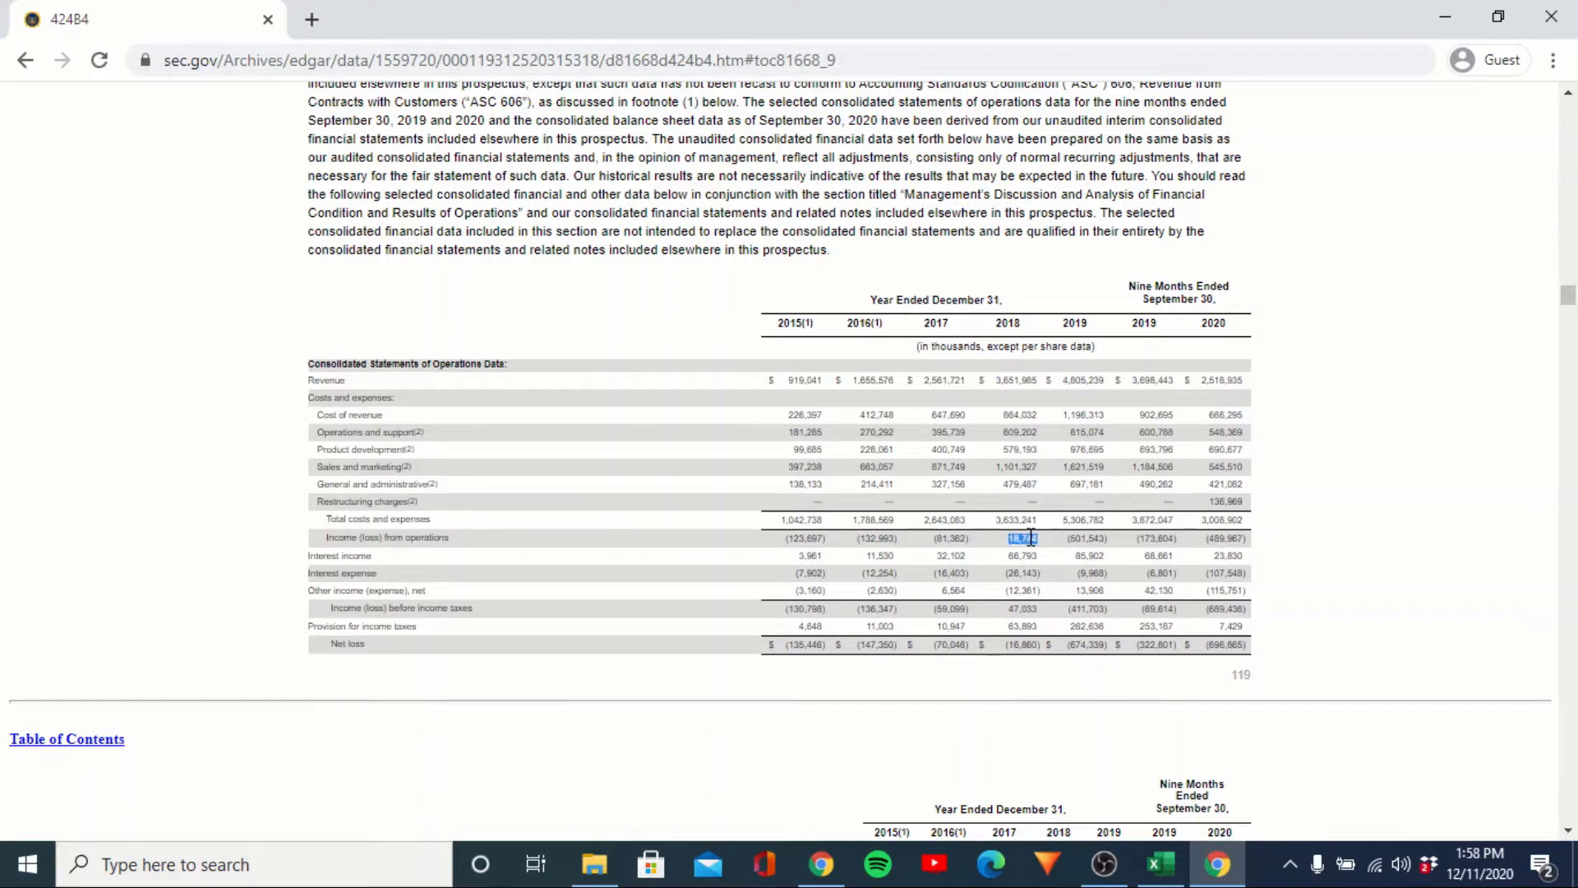
click(1364, 540)
Switch to the AirBnB DCF Model workbook in Excel and review its Income Statement sheet against the prospectus figures.
key(alt+Tab)
key(Down)
key(Down)
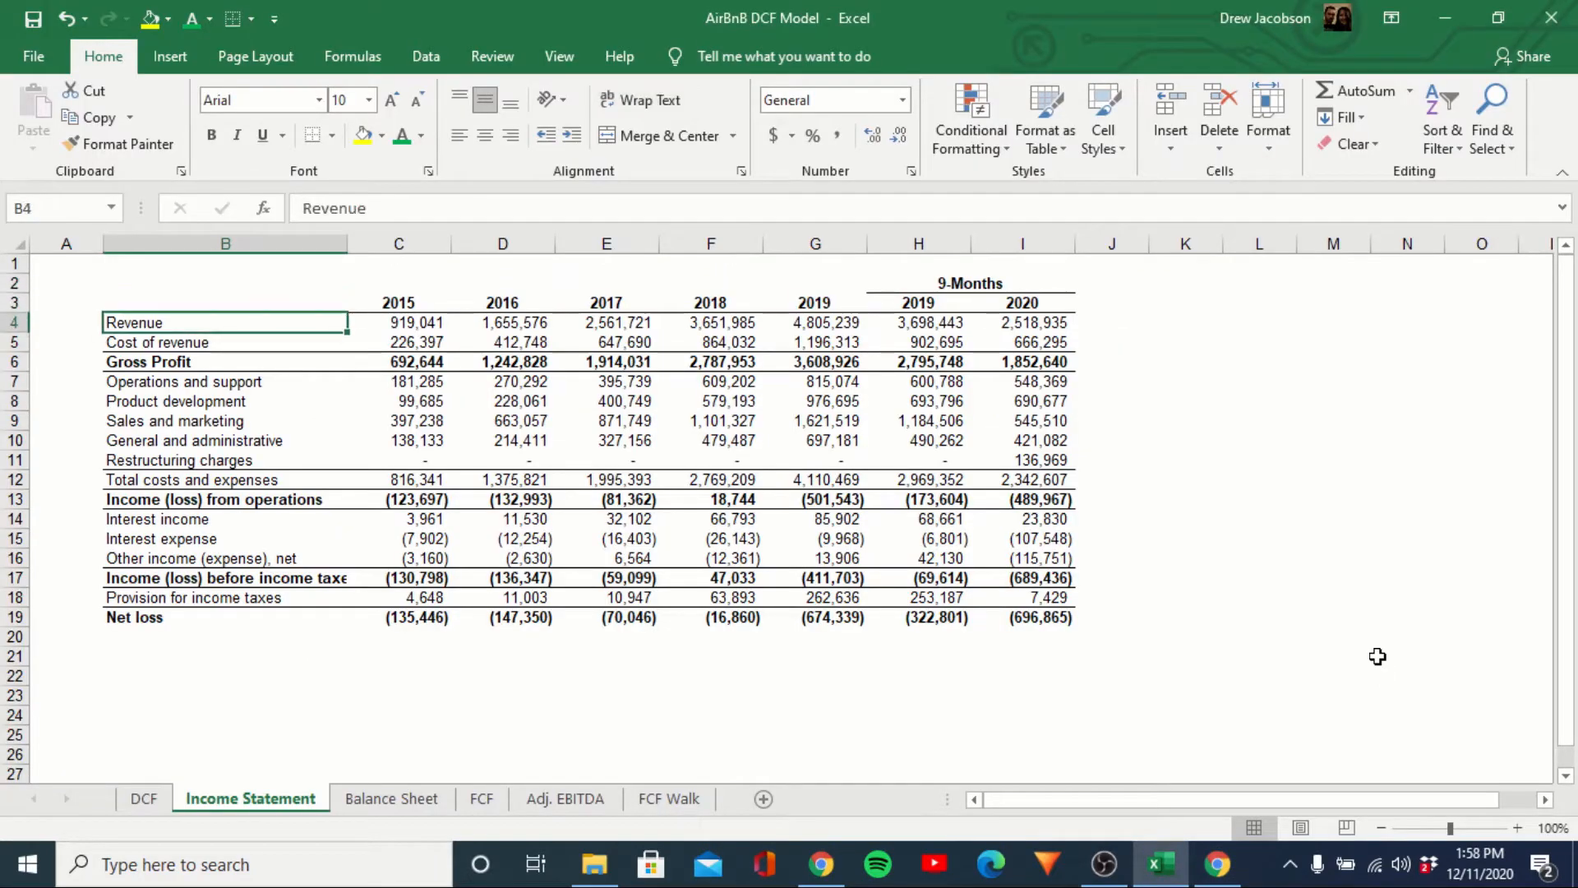
key(Up)
key(Up)
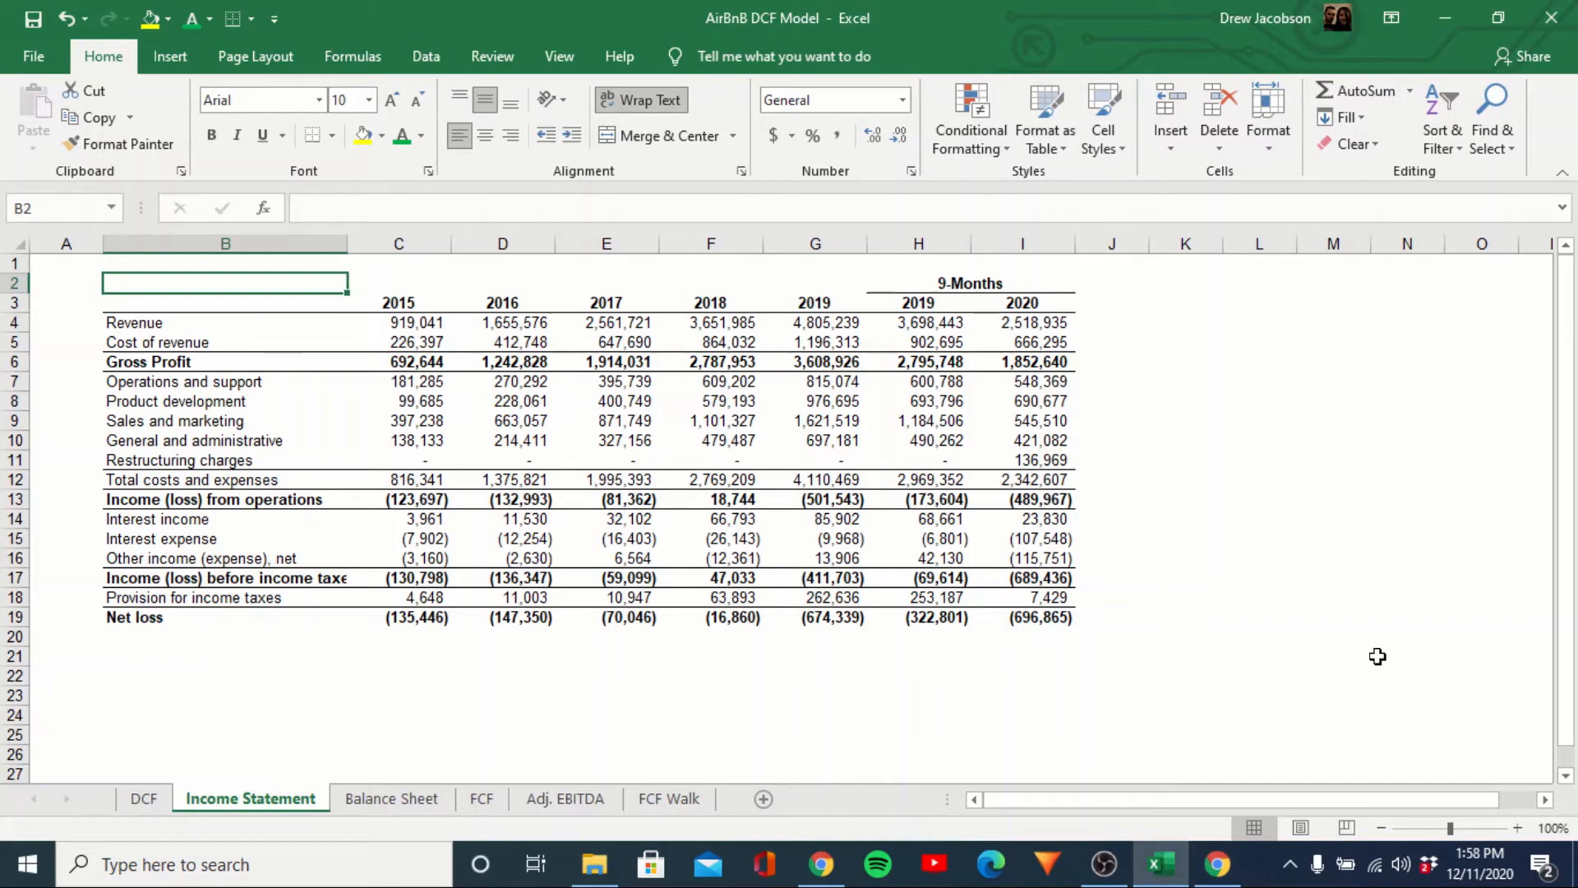
key(Down)
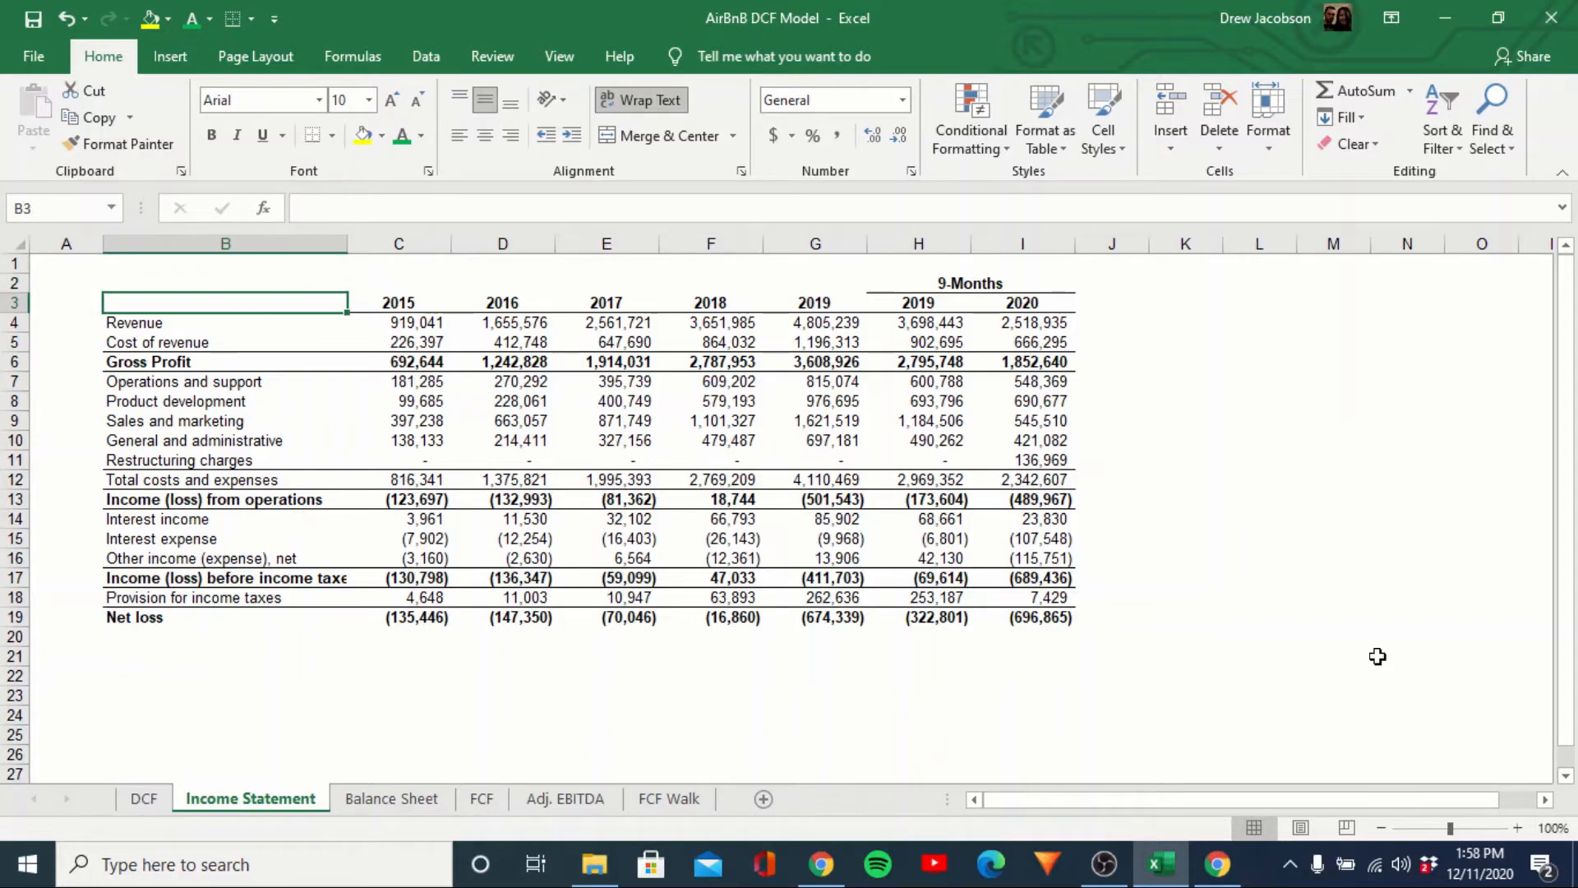
Return to the prospectus in Chrome and examine the per-share data, stock-based compensation table and Consolidated Balance Sheet Data.
key(alt+Tab)
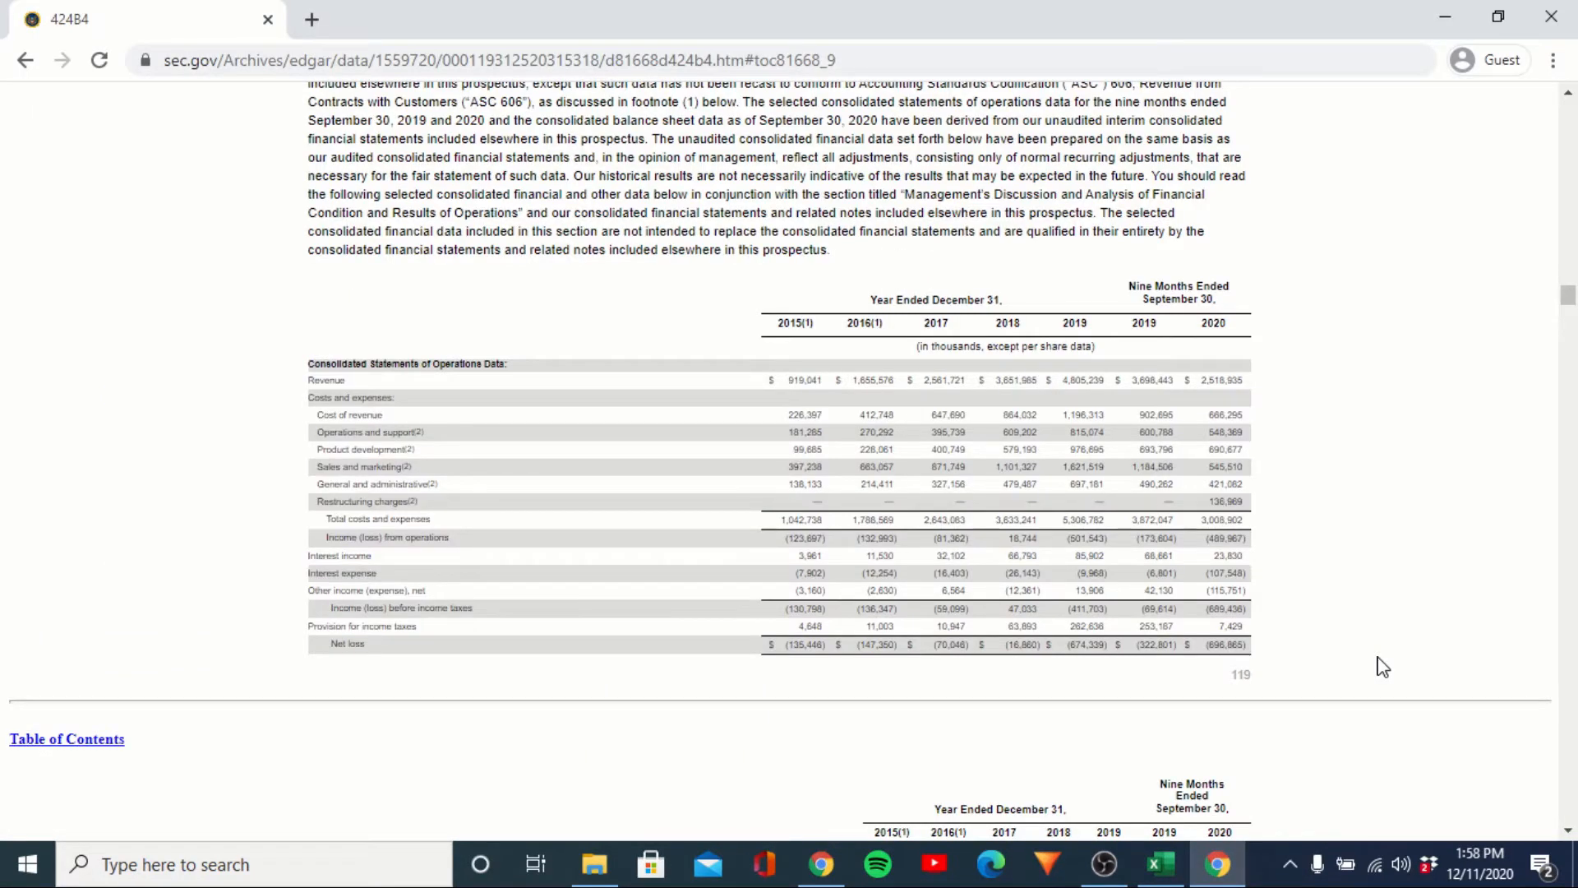
scroll(1383, 667, down, 7)
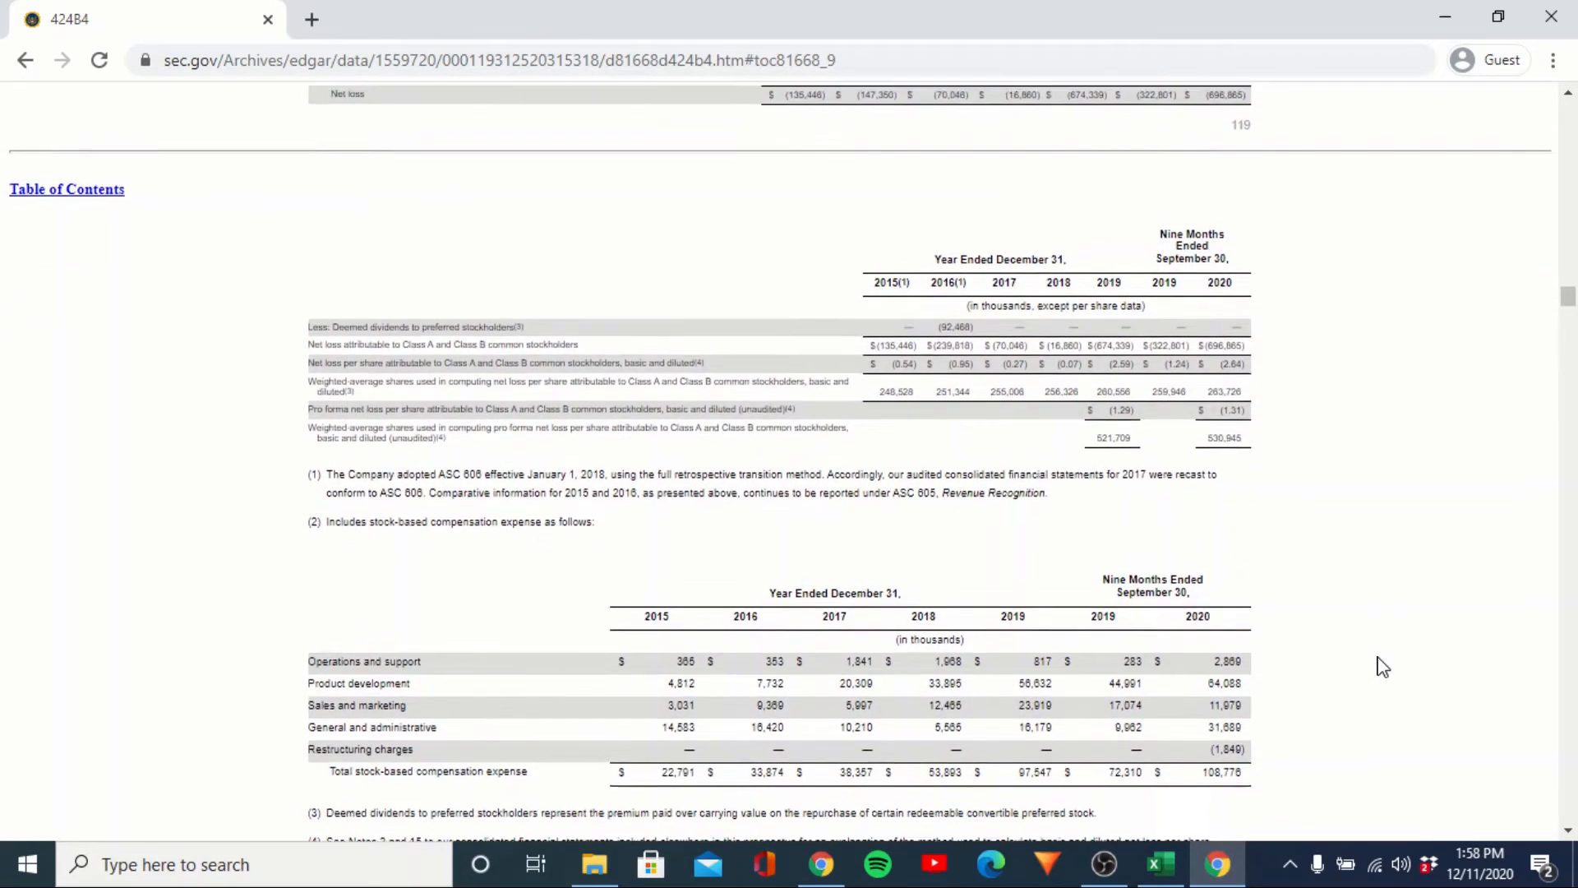
scroll(1383, 666, up, 1)
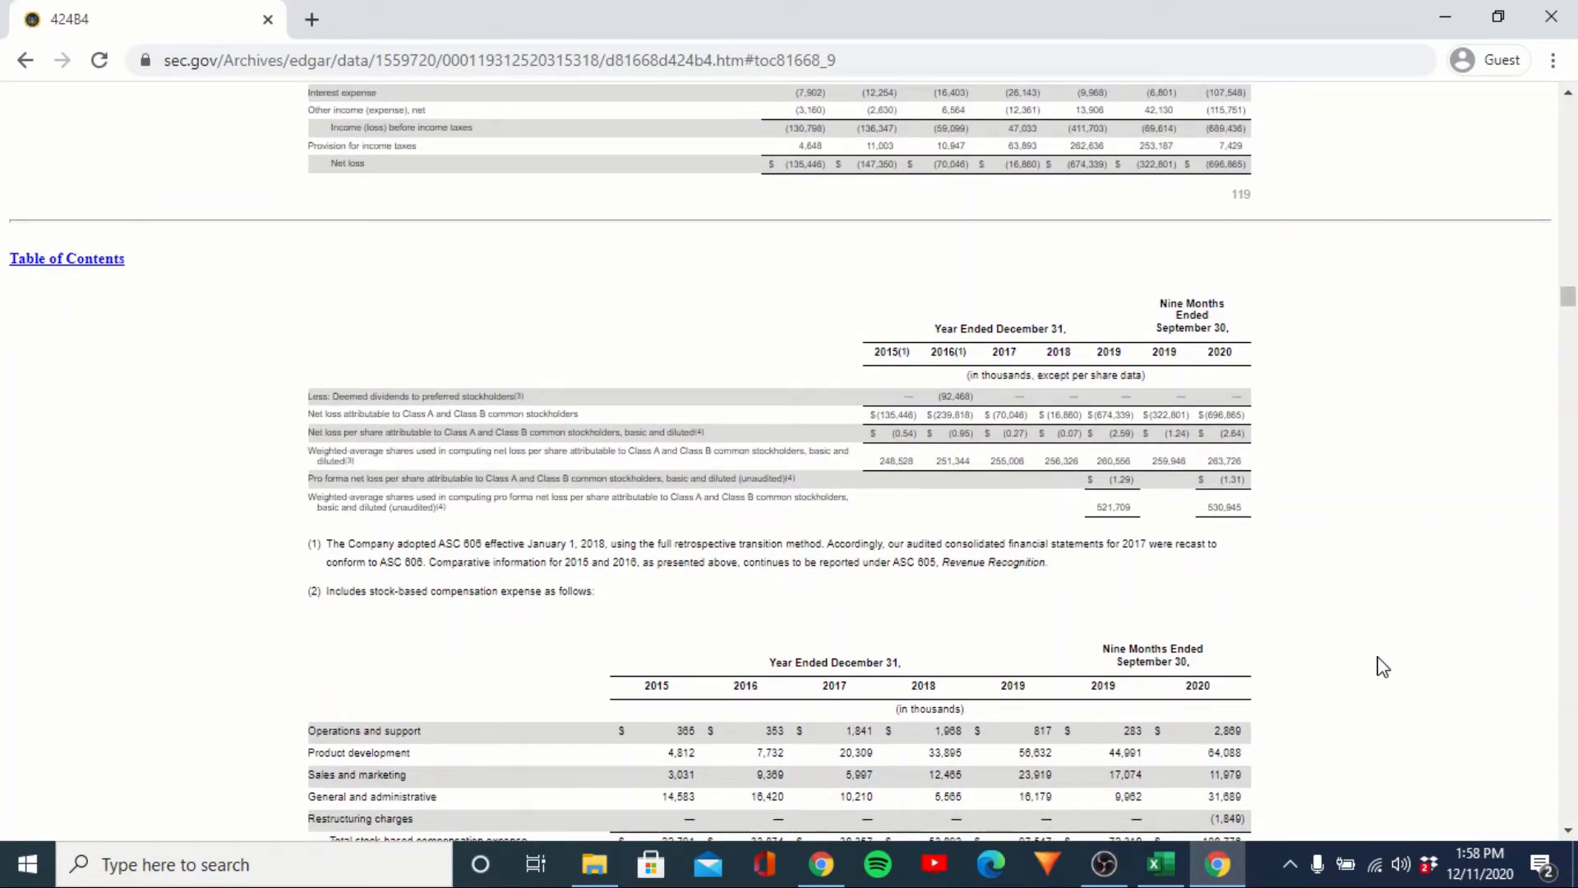
scroll(1384, 667, down, 3)
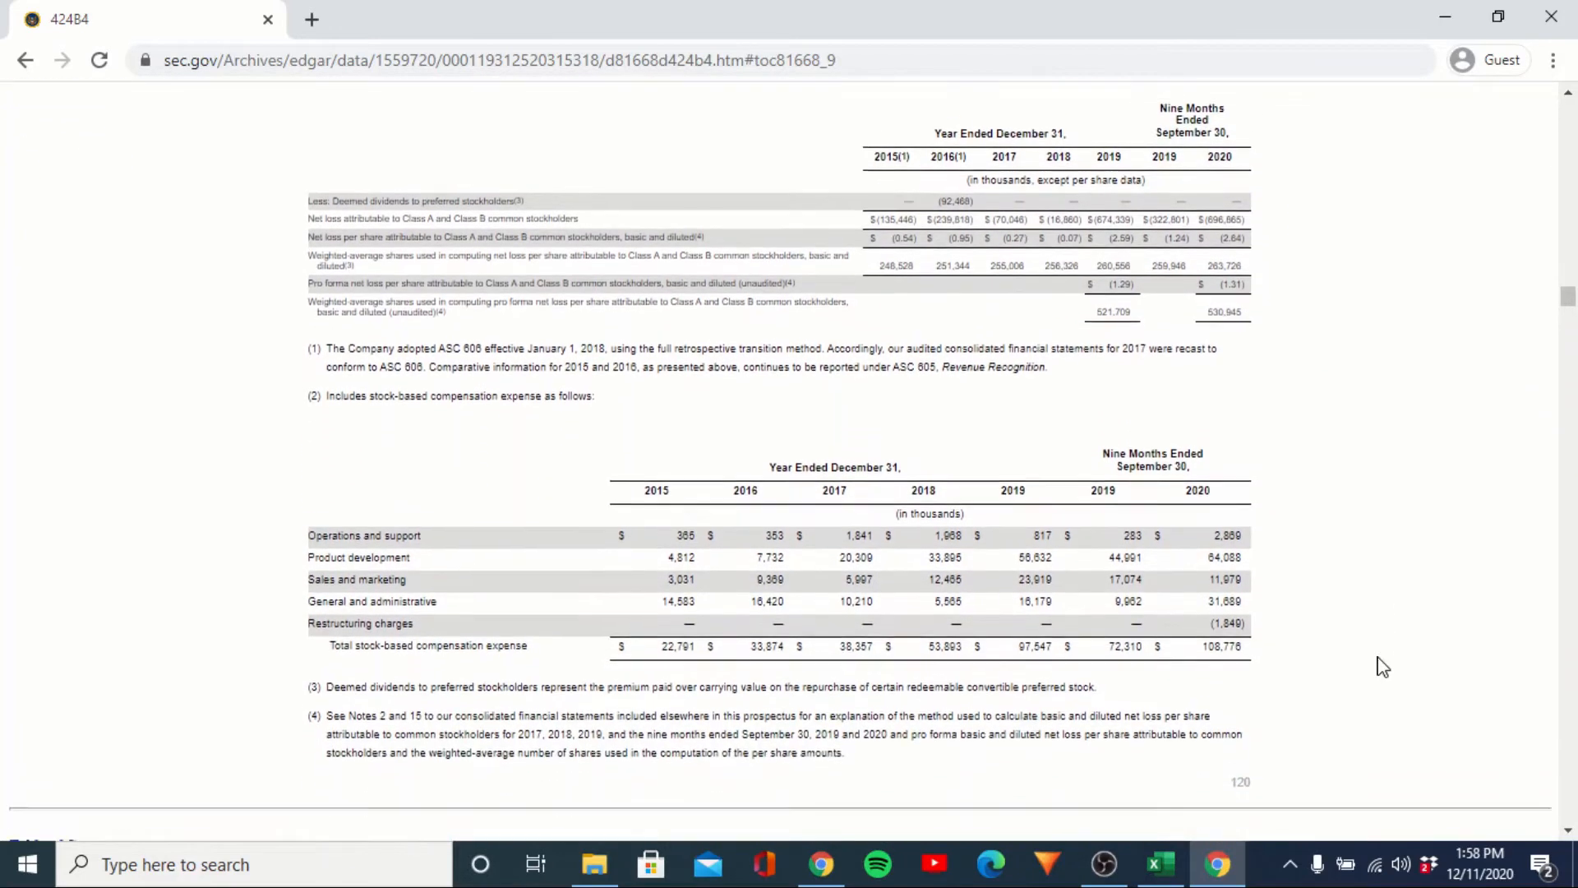
scroll(1383, 667, down, 2)
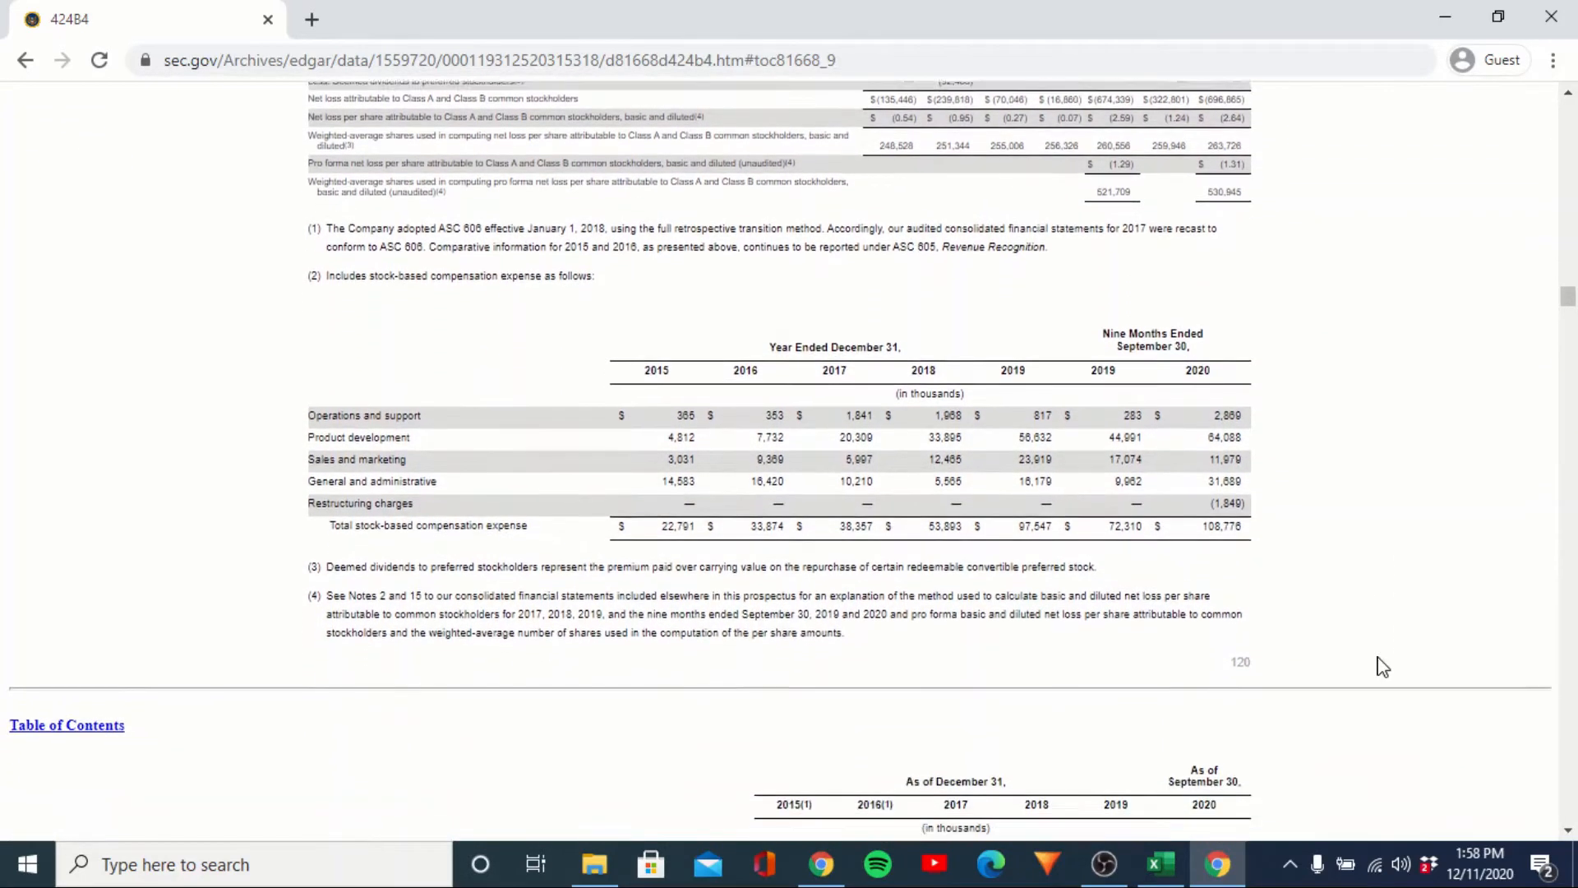
scroll(1383, 666, down, 1)
scroll(1384, 666, down, 5)
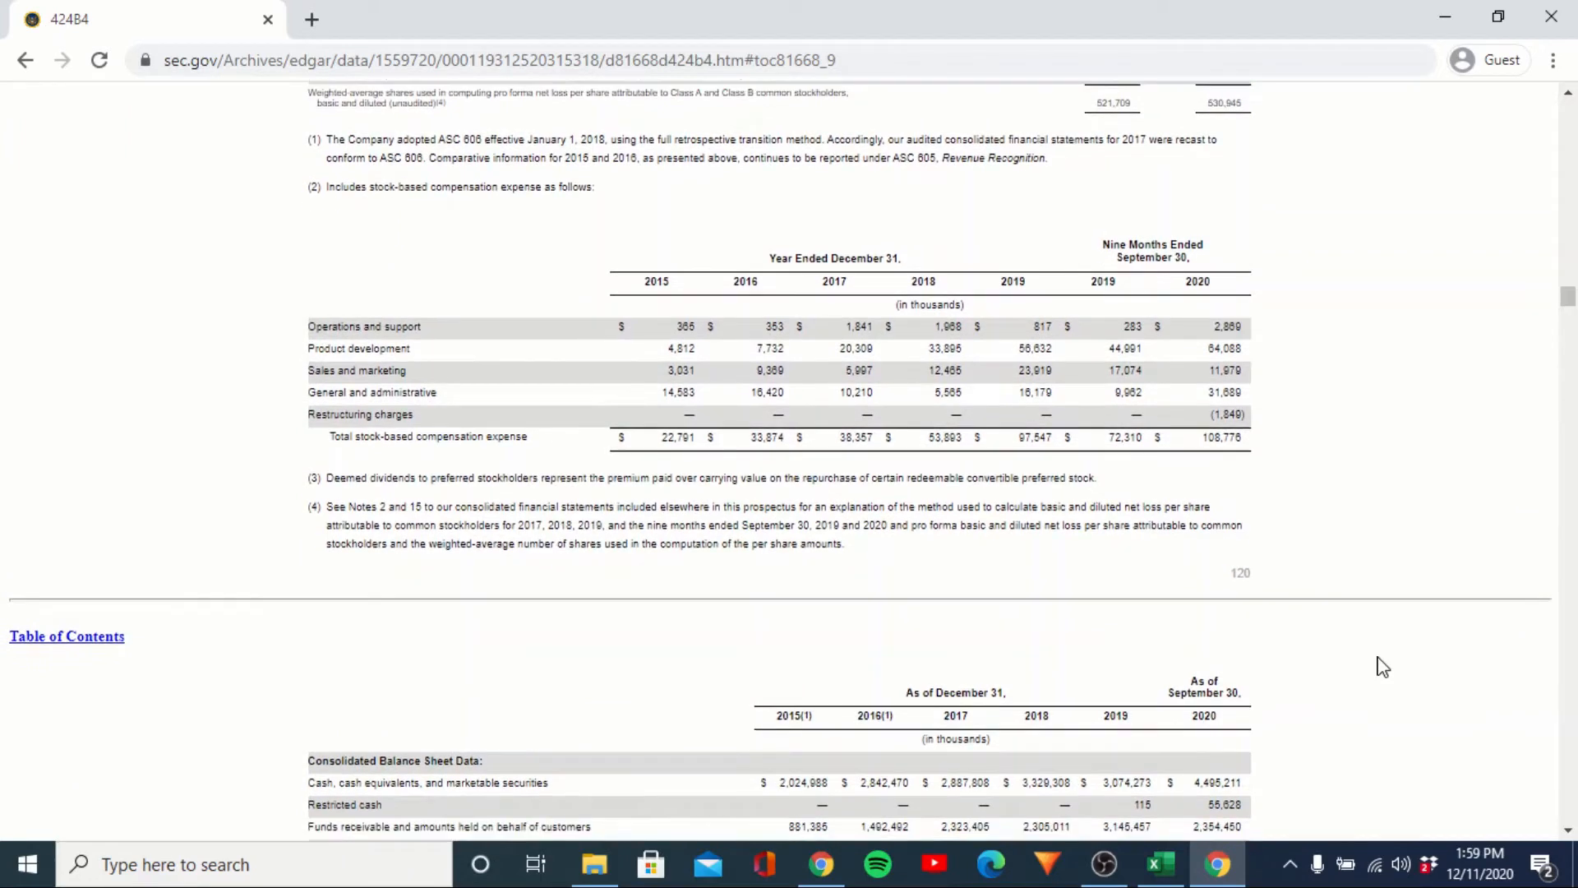
scroll(1384, 667, down, 3)
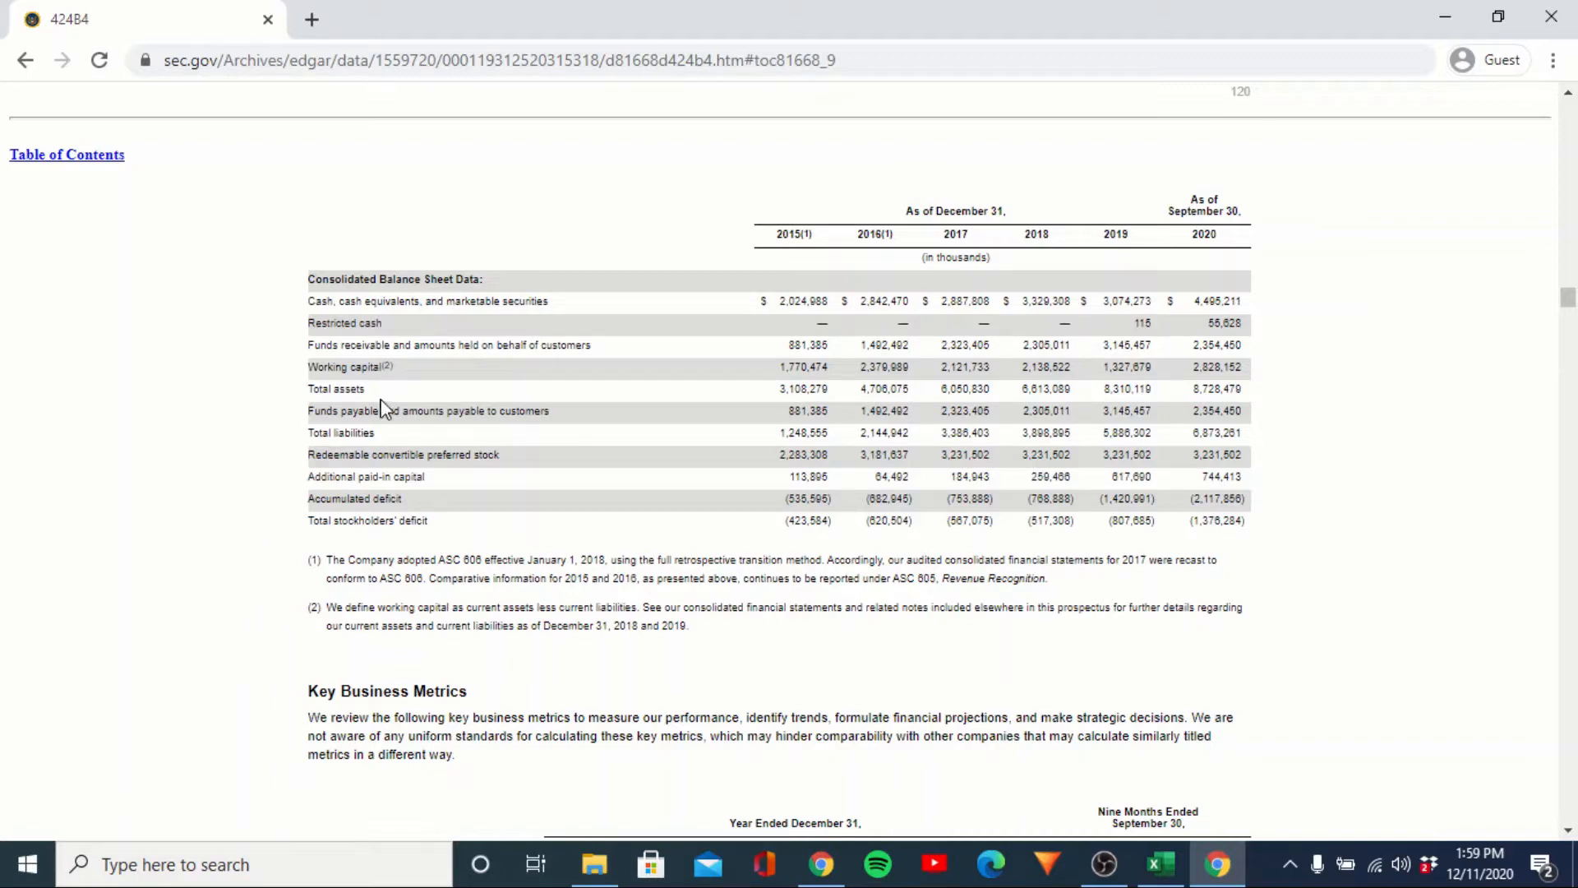
Switch to the Excel model and view the Balance Sheet sheet holding the figures from the prospectus.
key(alt+Tab)
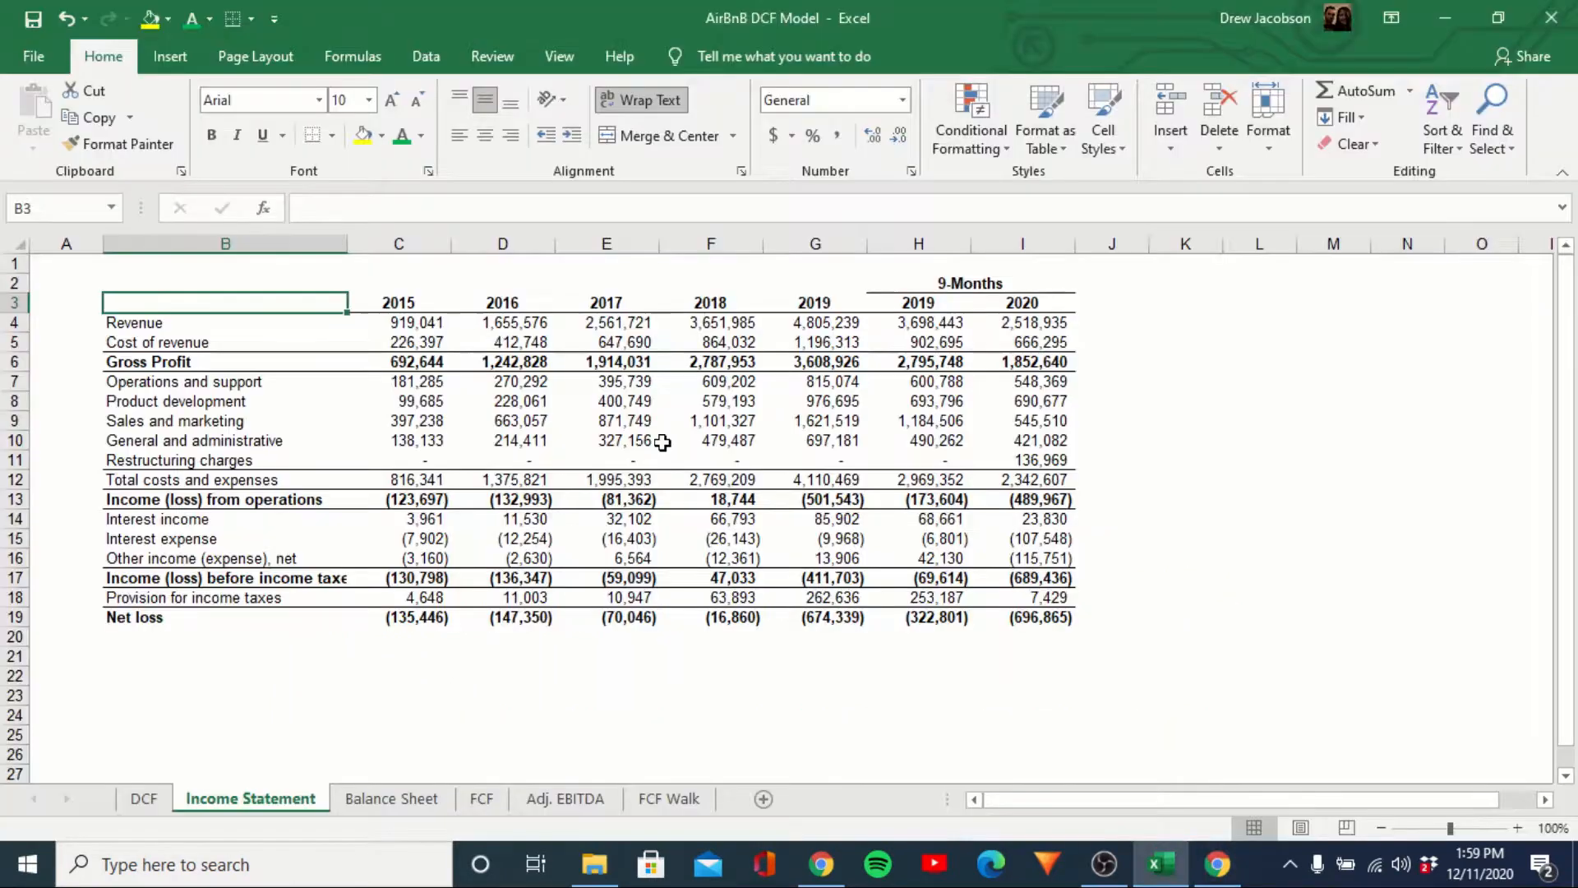
key(ctrl+Page_Down)
key(Left)
key(Left)
key(Left)
key(Left)
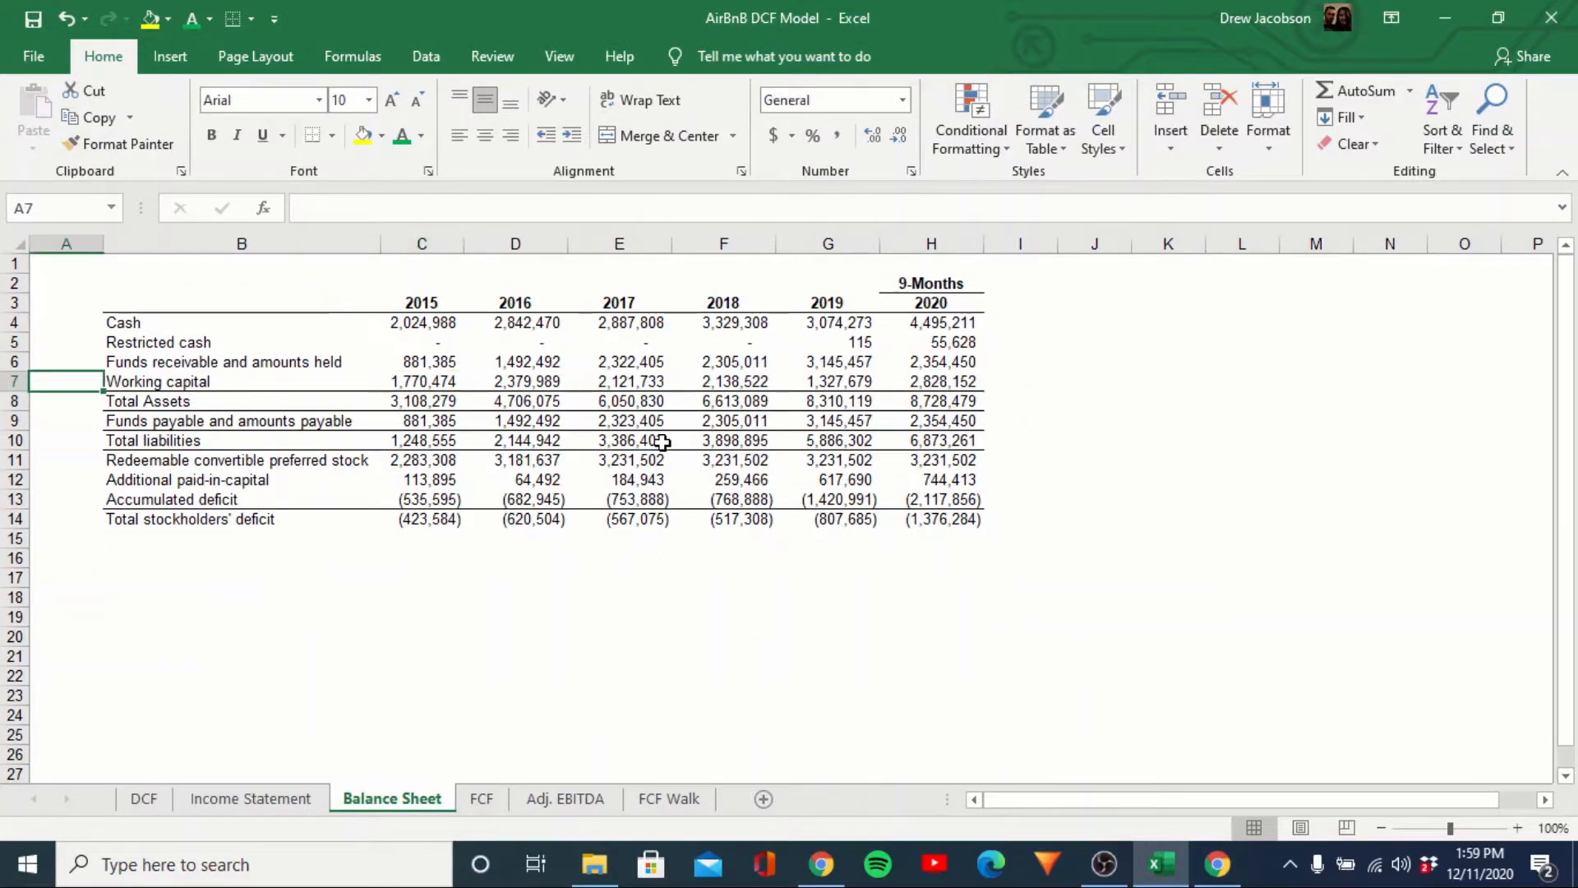
Return to the prospectus in Chrome and examine the Key Business Metrics table with the Nights and Experiences Booked and Gross Booking Value definitions.
key(alt+Tab)
scroll(663, 449, down, 6)
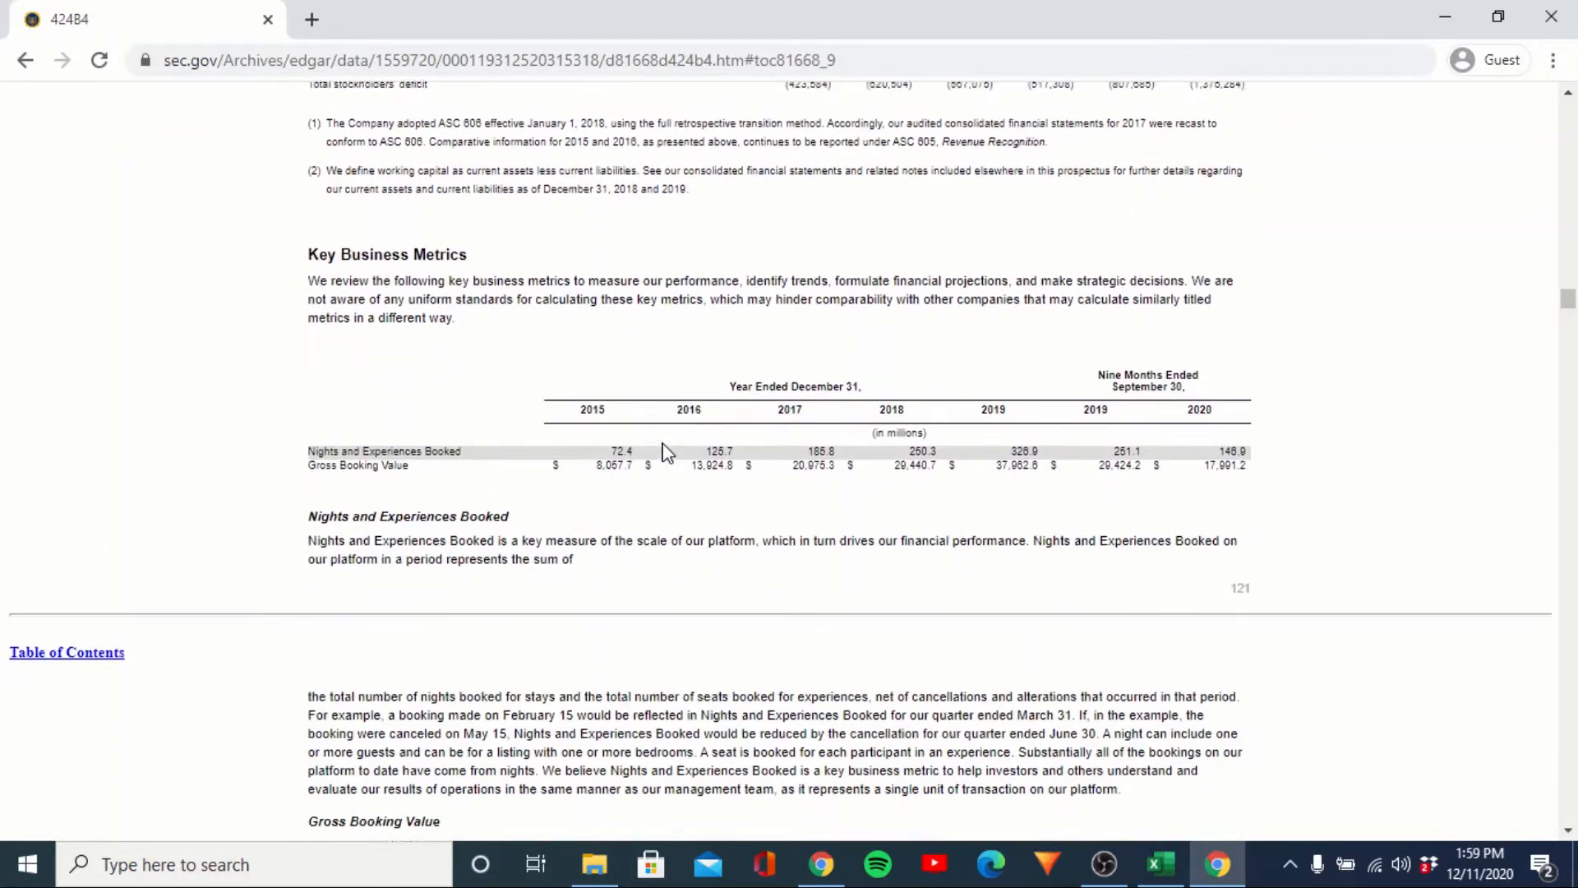
scroll(236, 554, down, 2)
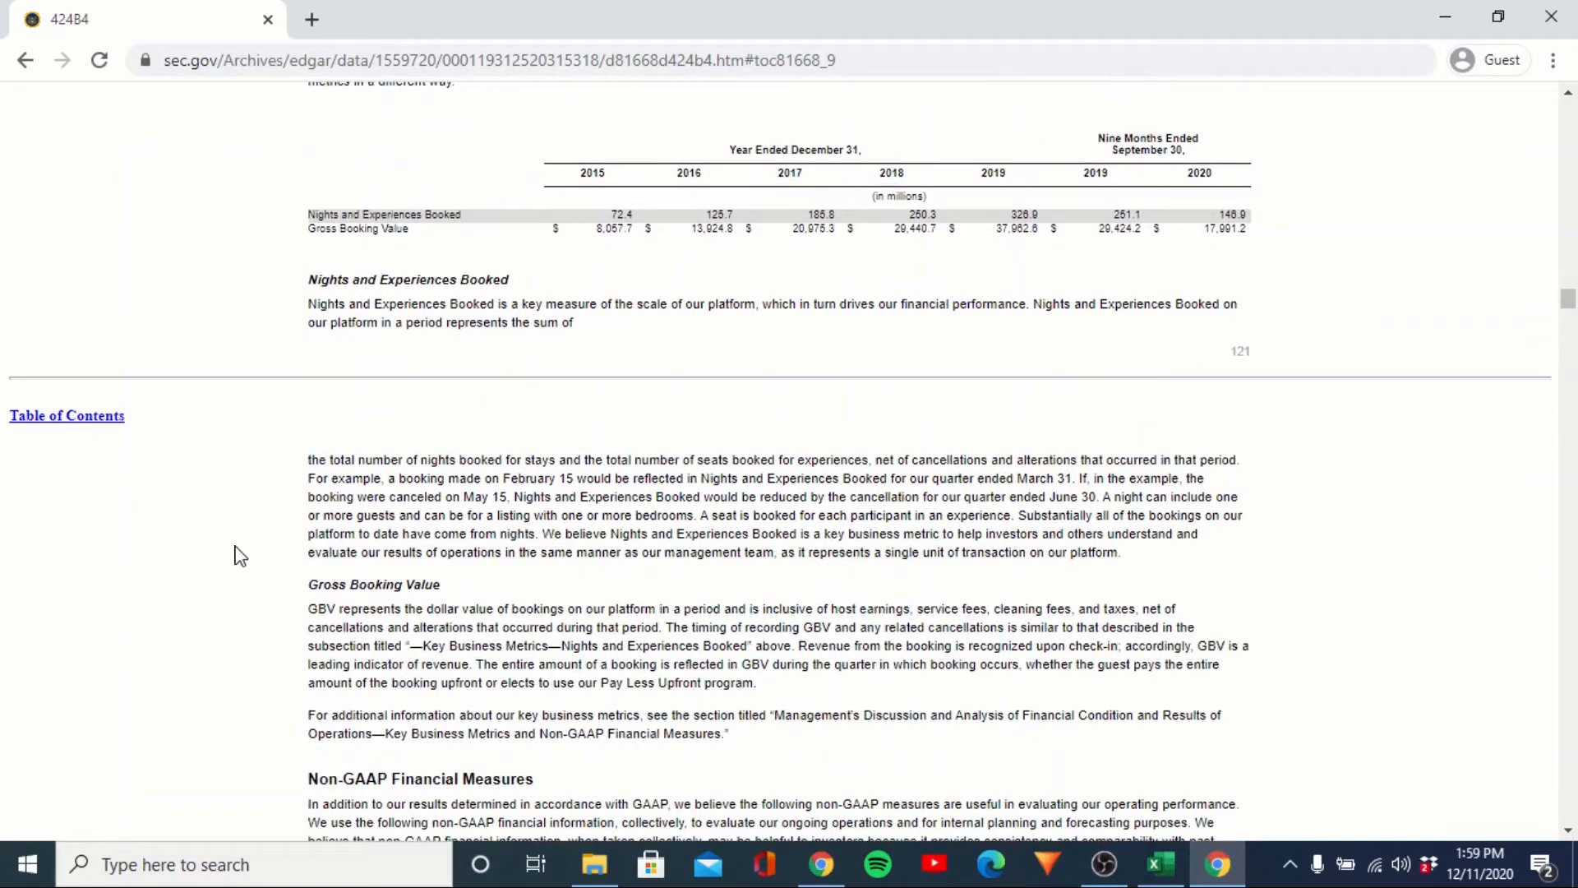
scroll(238, 555, down, 1)
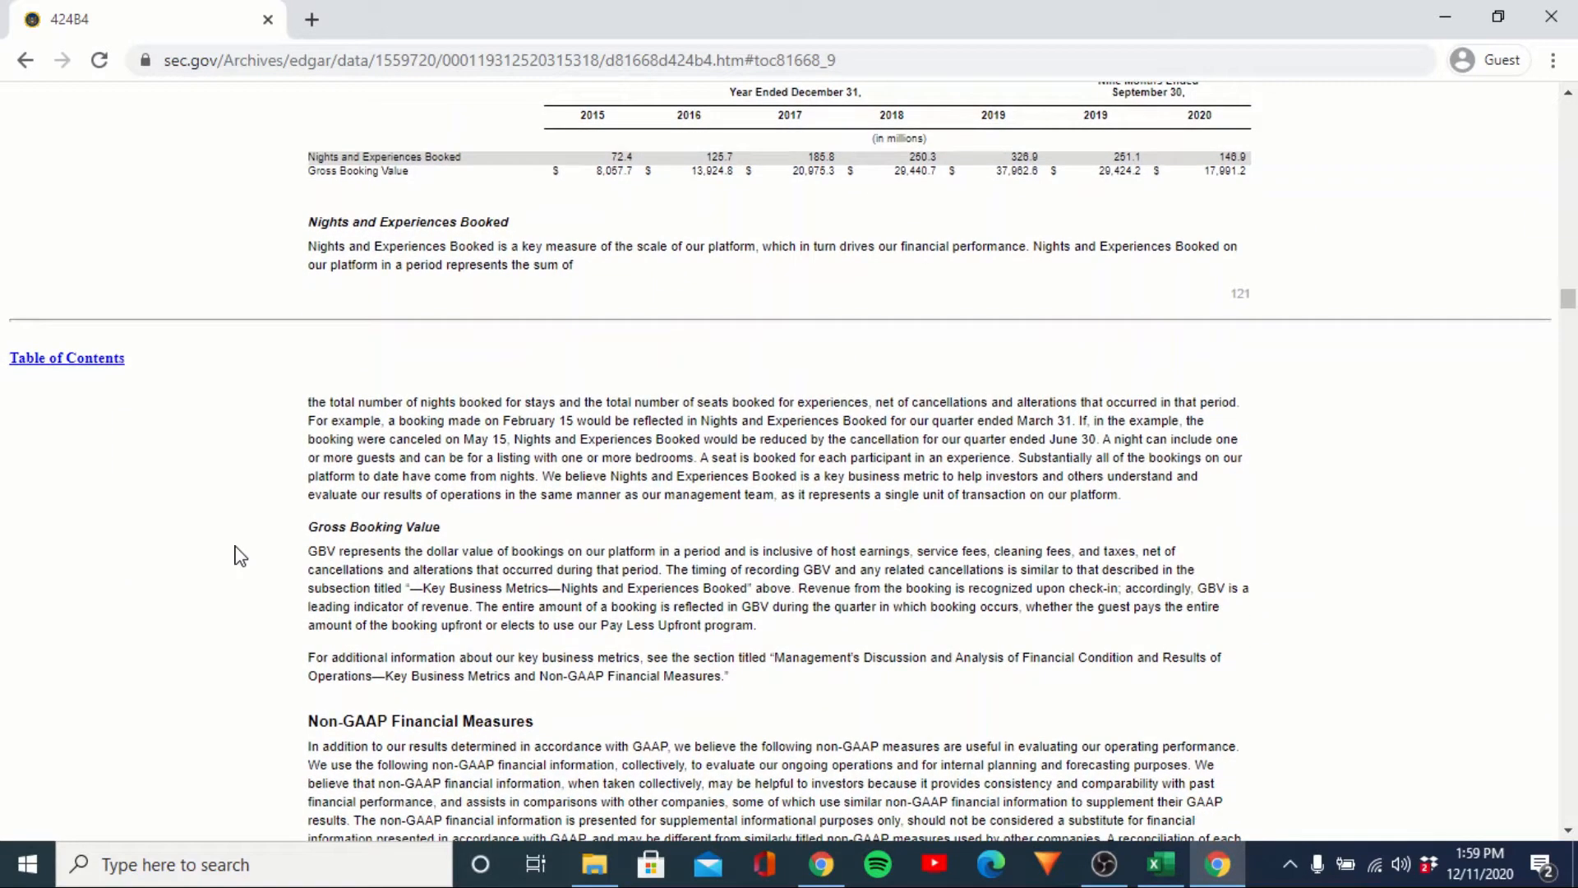
scroll(238, 556, down, 1)
scroll(239, 556, up, 2)
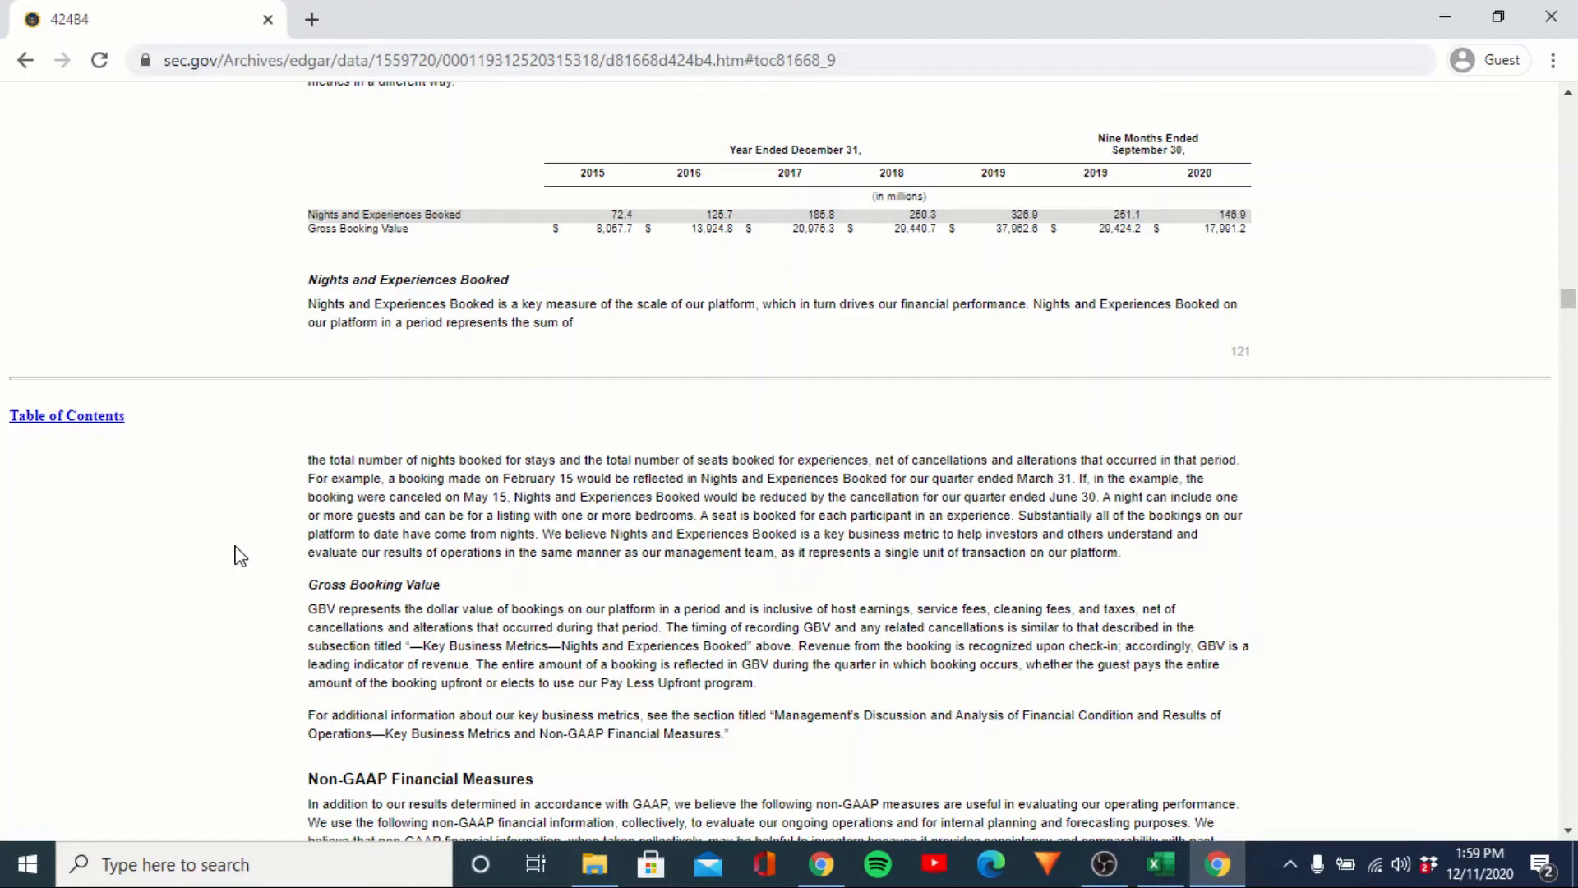
Examine the Non-GAAP Financial Measures summary table covering net loss, Adjusted EBITDA, operating cash flow and Free Cash Flow.
scroll(240, 556, down, 6)
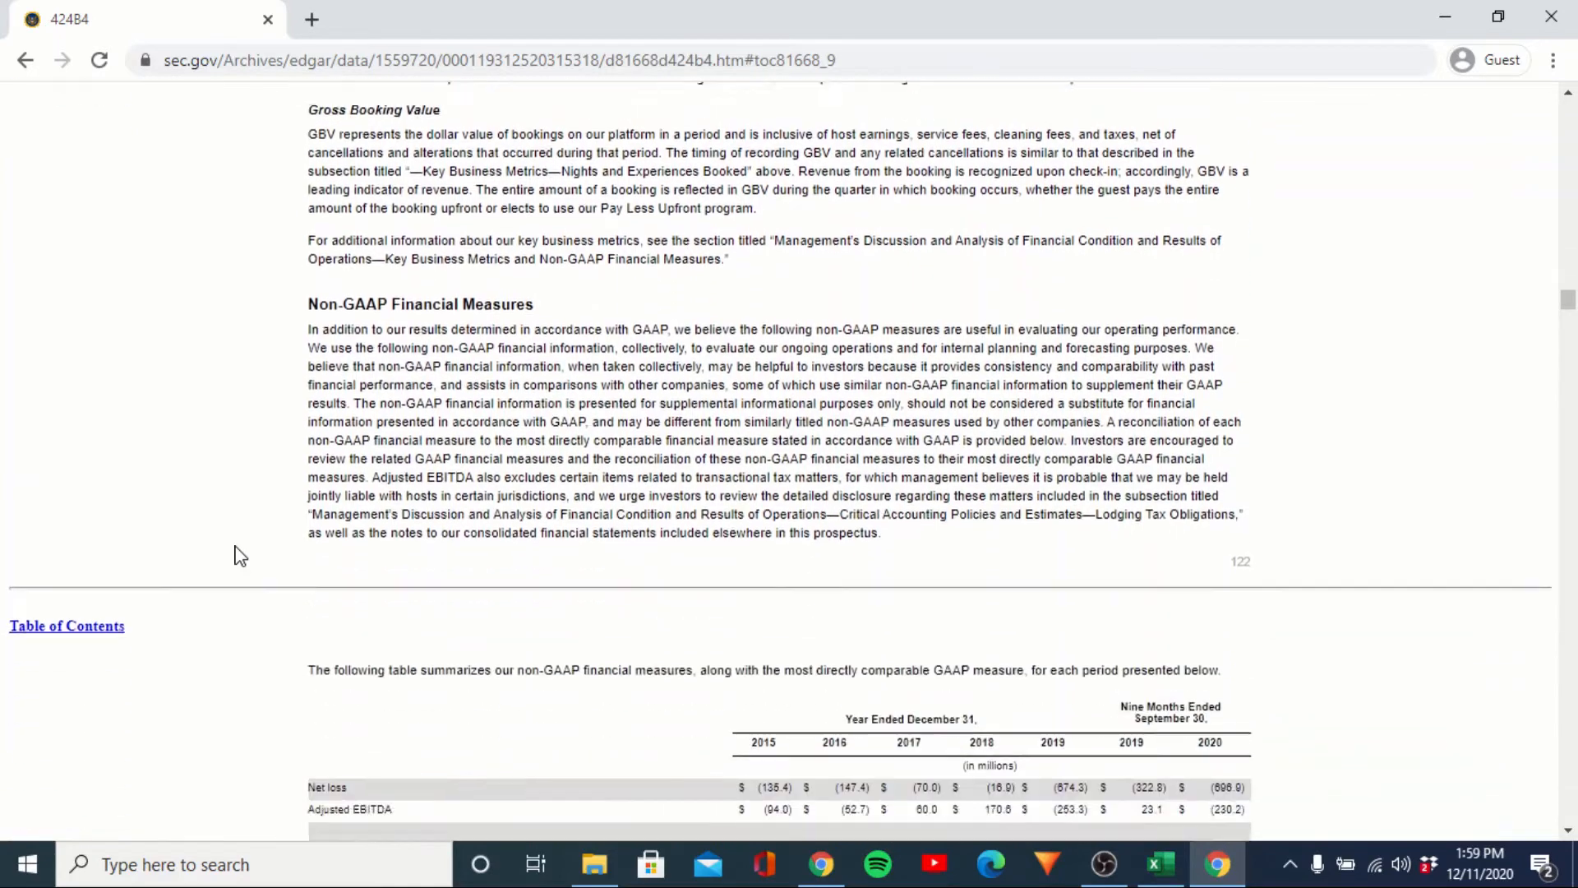
scroll(240, 555, down, 2)
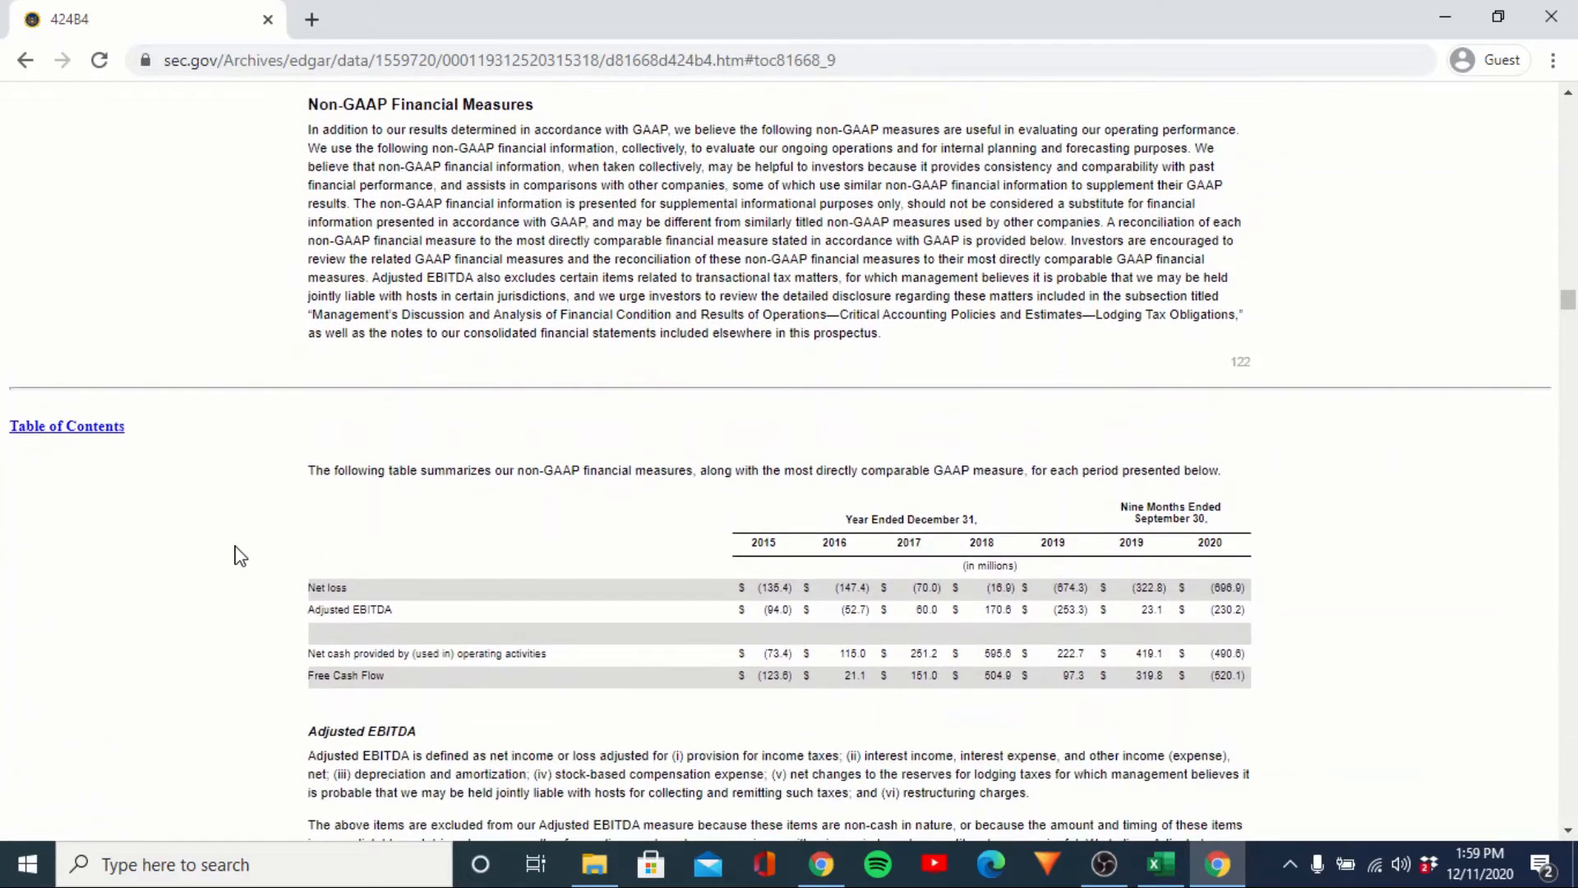
scroll(240, 555, down, 1)
scroll(240, 555, up, 2)
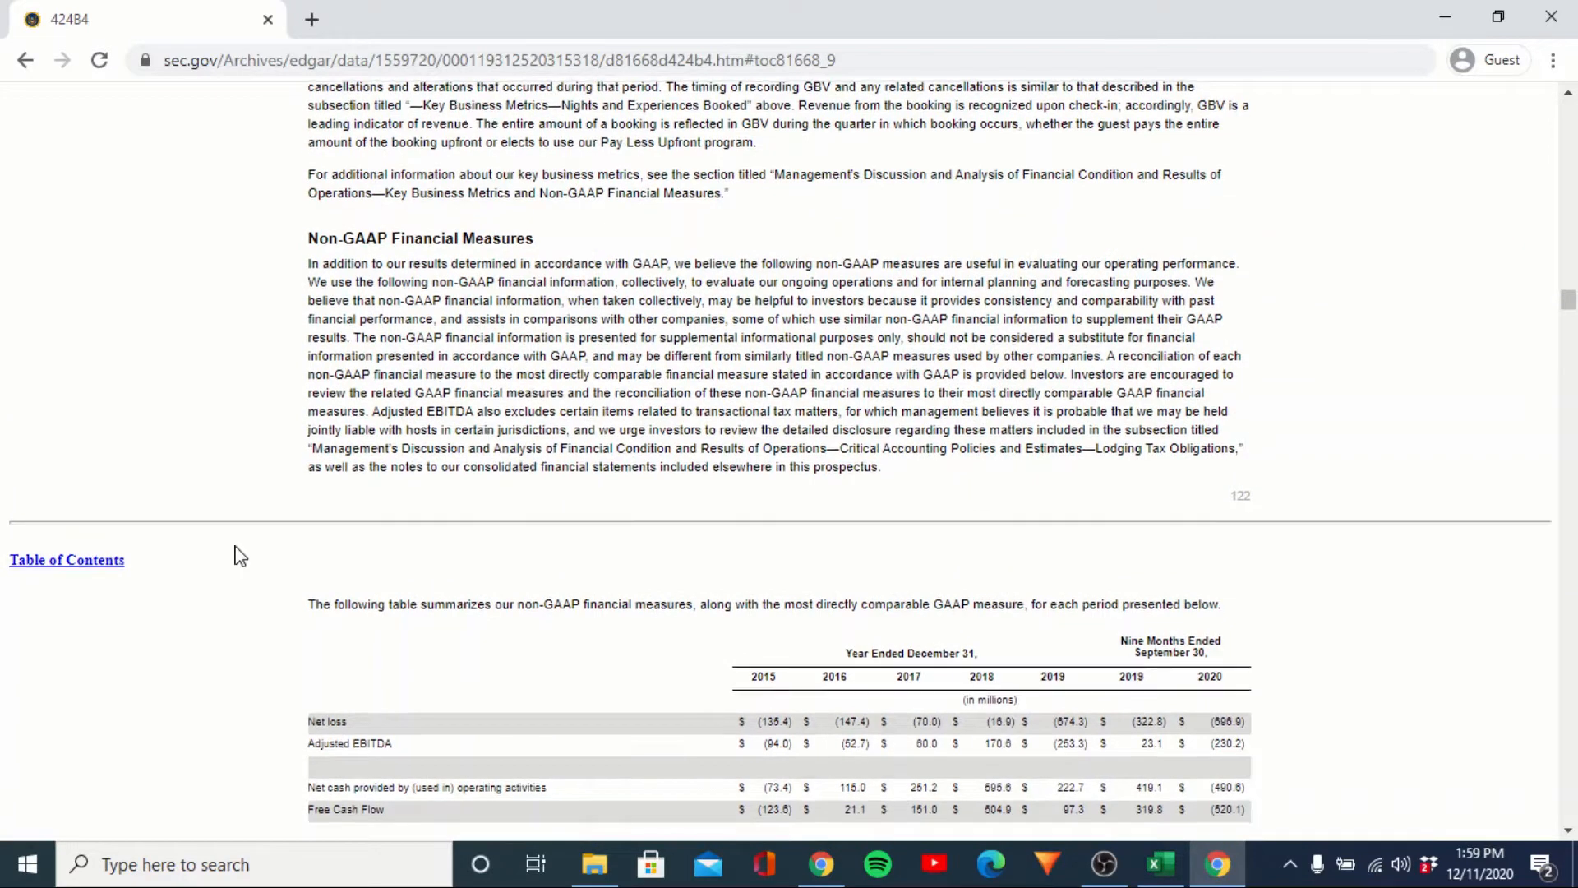
scroll(240, 556, down, 2)
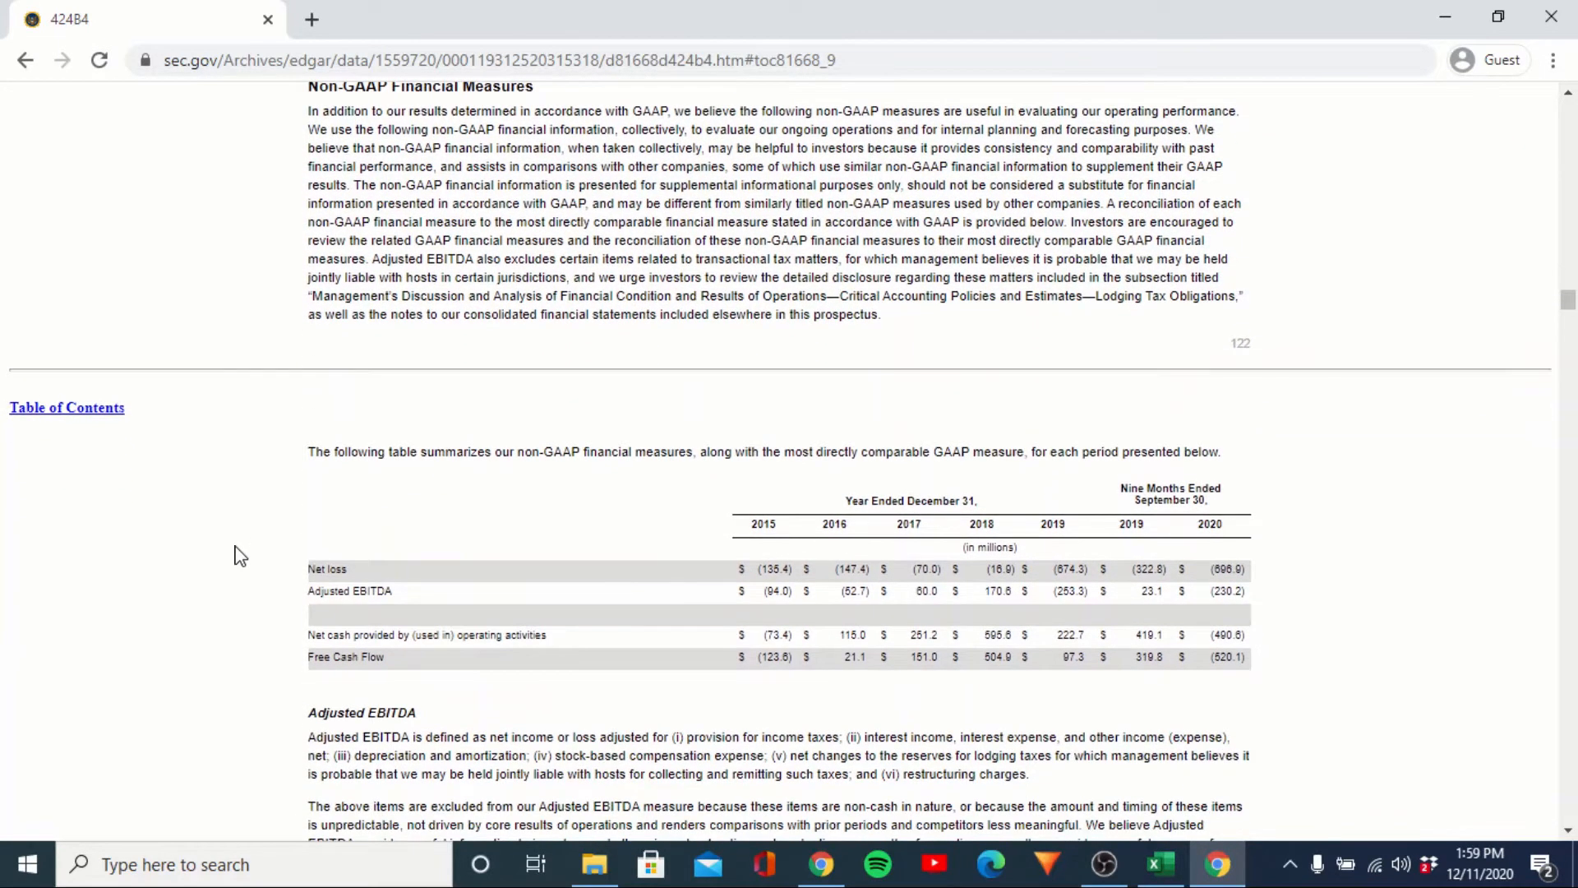
scroll(240, 555, down, 1)
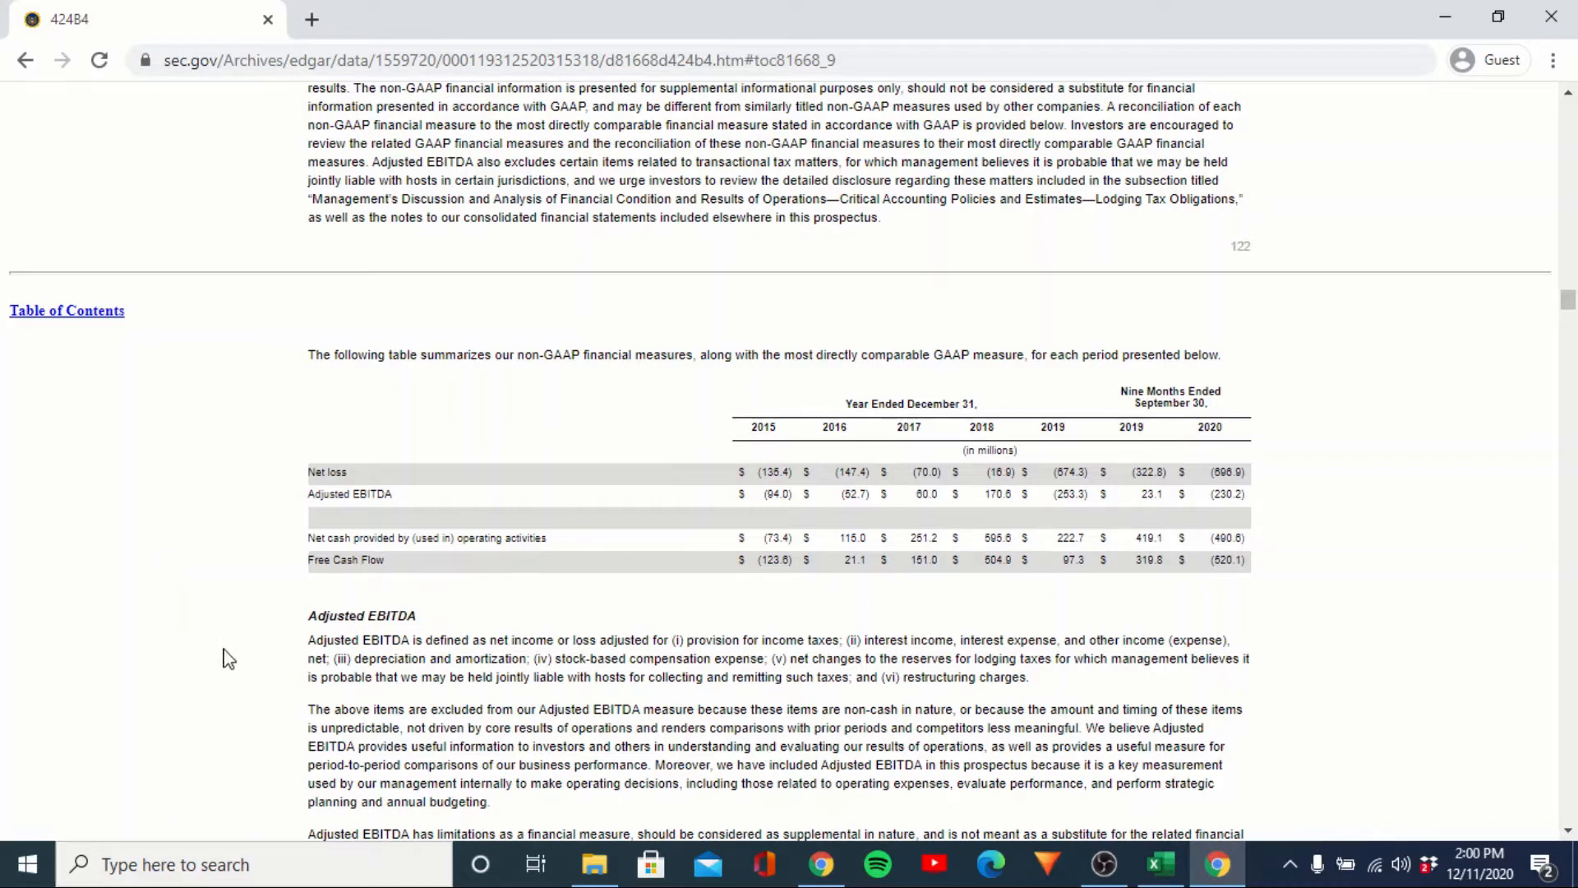
Examine the Adjusted EBITDA and Free Cash Flow reconciliation tables, continuing to The Growth of Our Community page.
scroll(229, 657, down, 10)
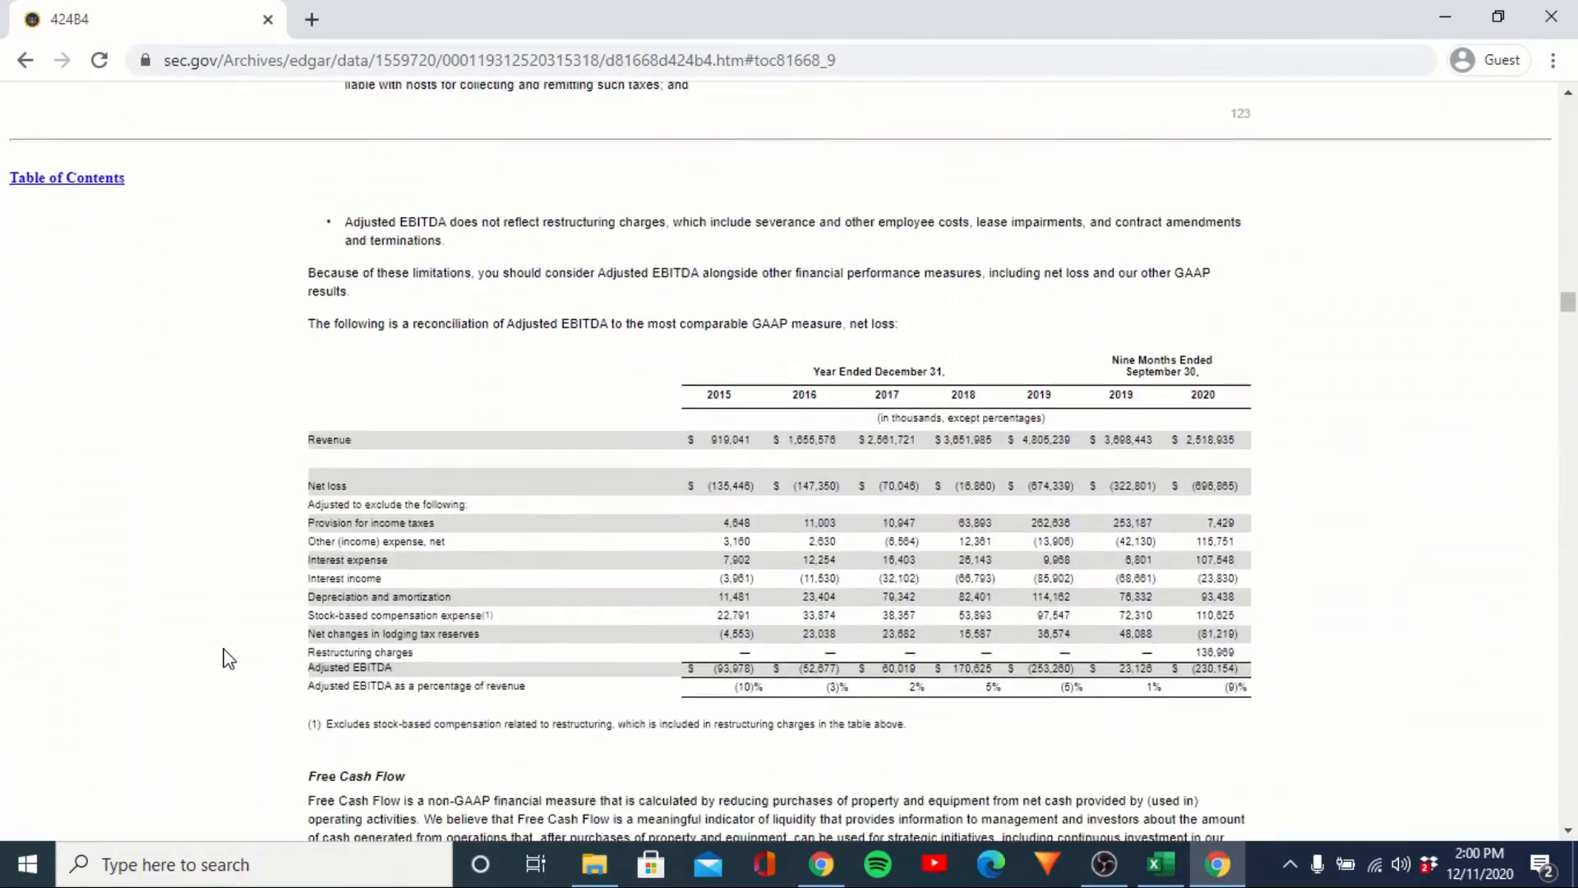
scroll(228, 658, down, 2)
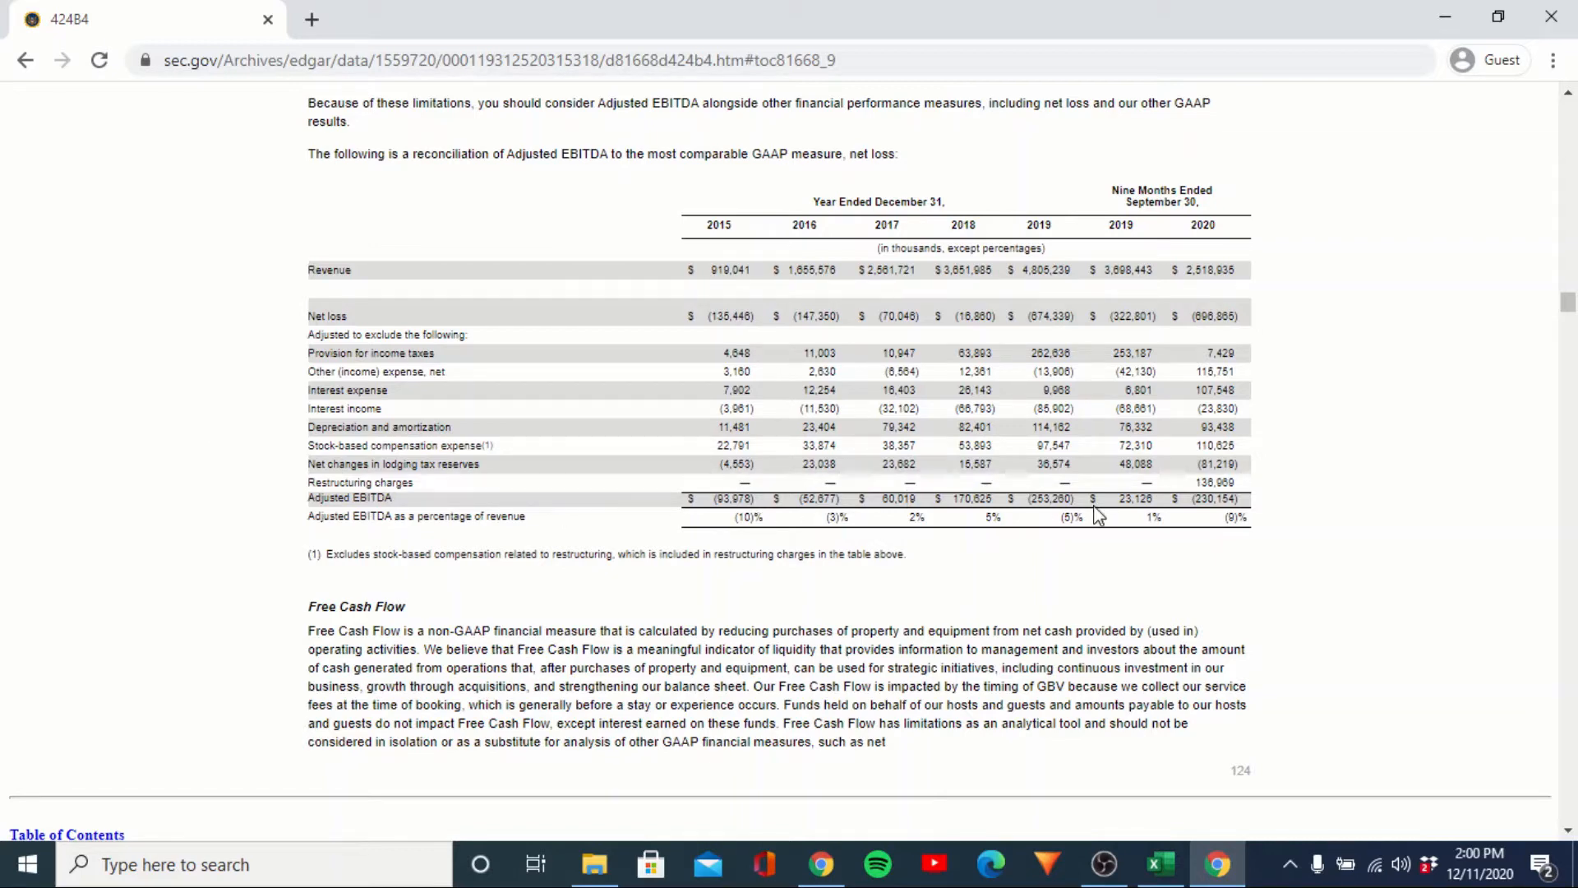
scroll(1097, 515, down, 9)
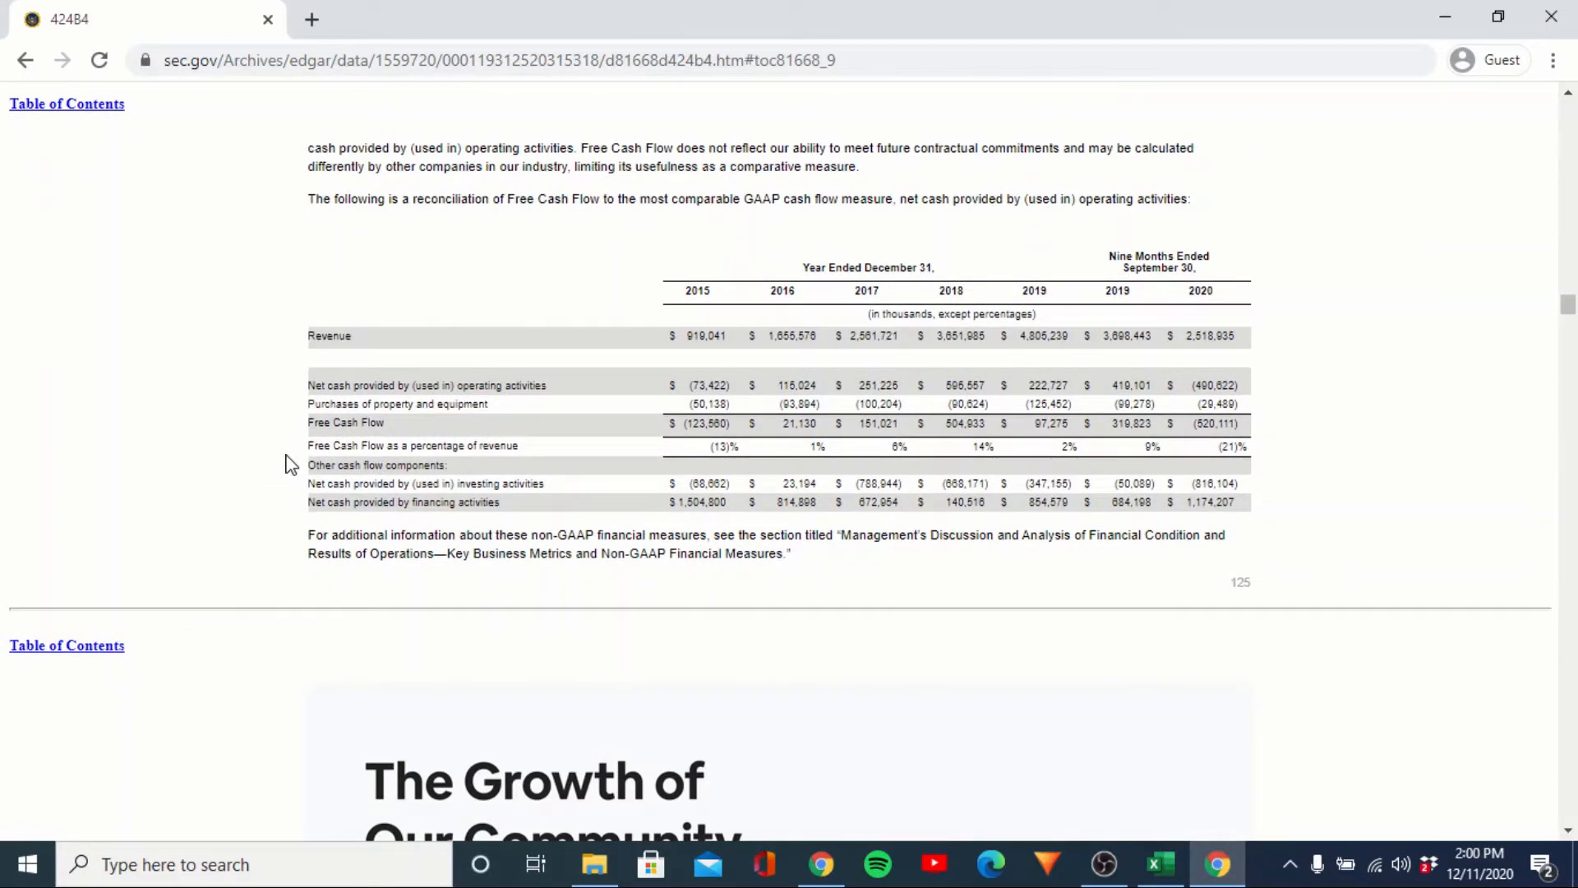
scroll(289, 464, up, 2)
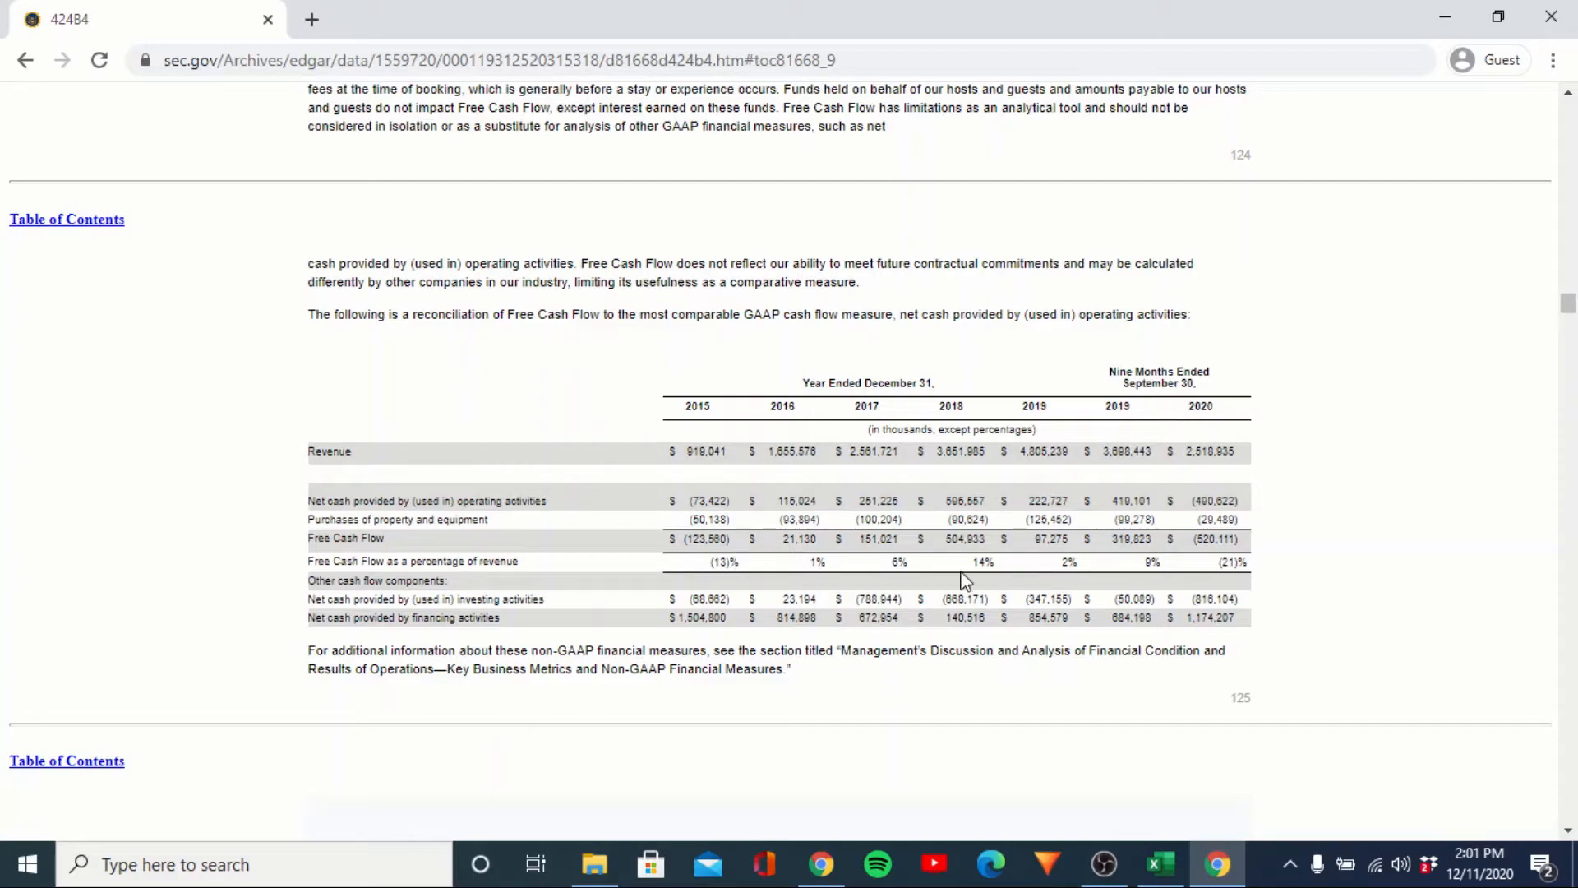
scroll(331, 634, down, 6)
scroll(331, 635, down, 18)
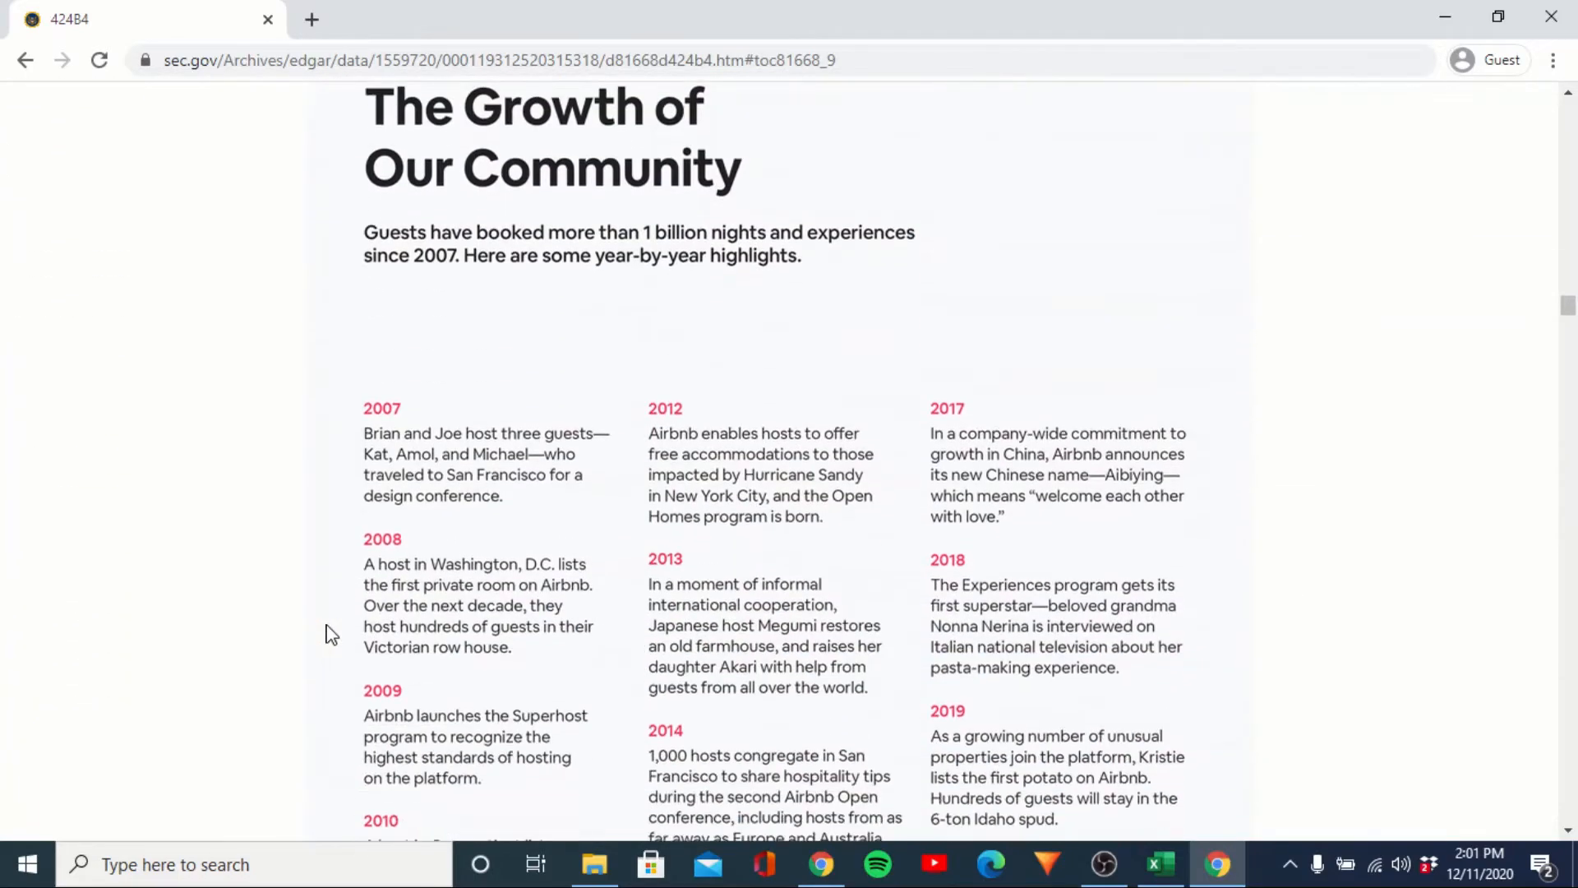
Switch from the prospectus to the Excel model and look over the FCF, Adj. EBITDA and FCF Walk sheets.
scroll(328, 624, down, 20)
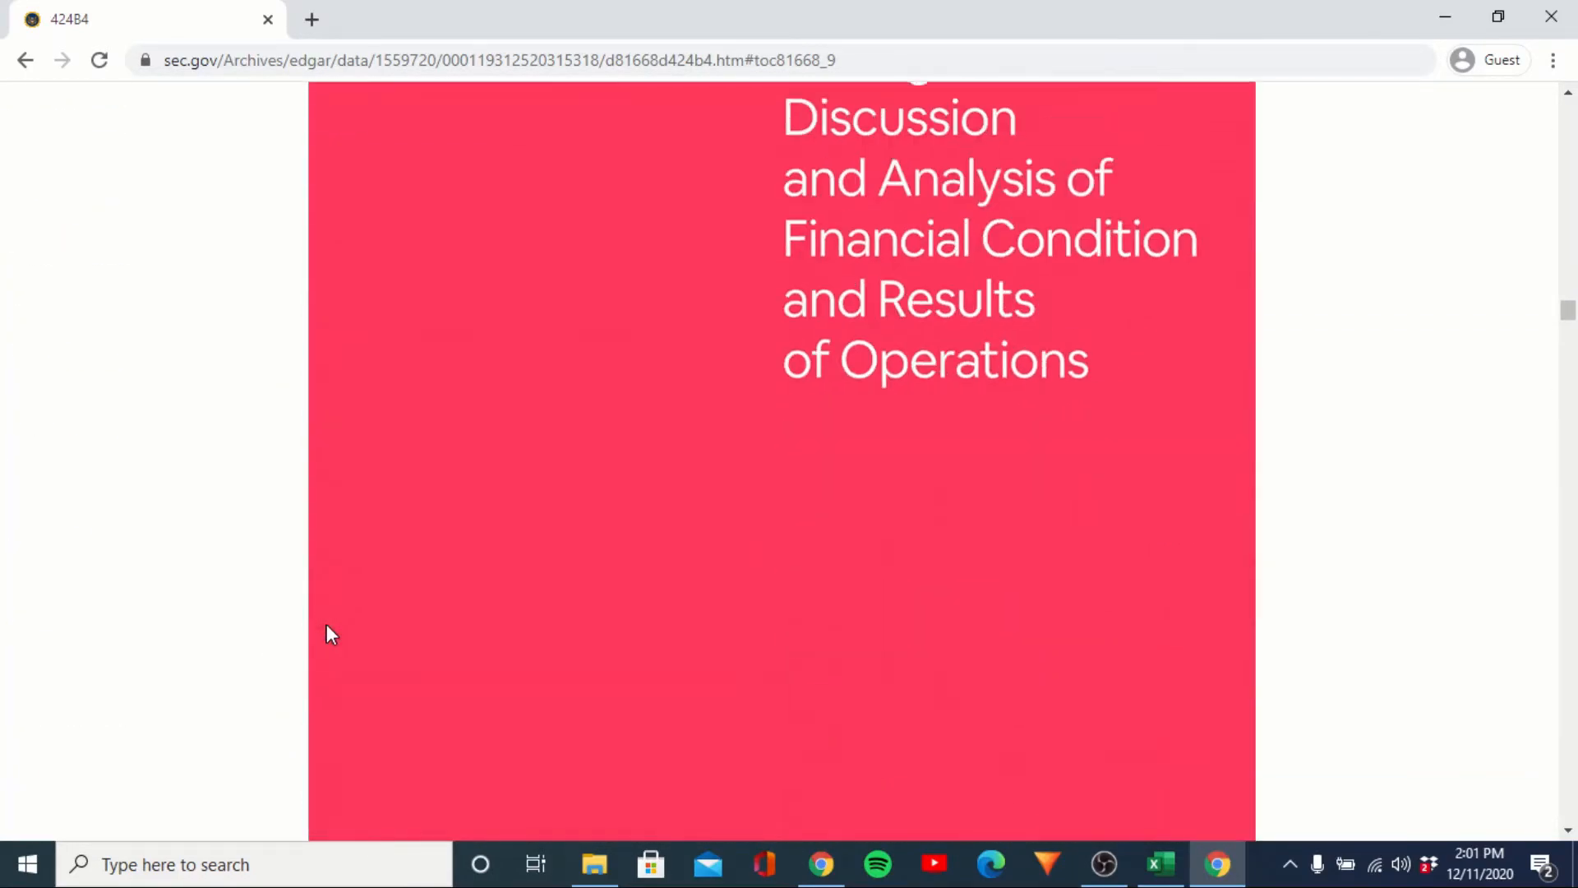
scroll(327, 623, up, 1)
key(alt+Tab)
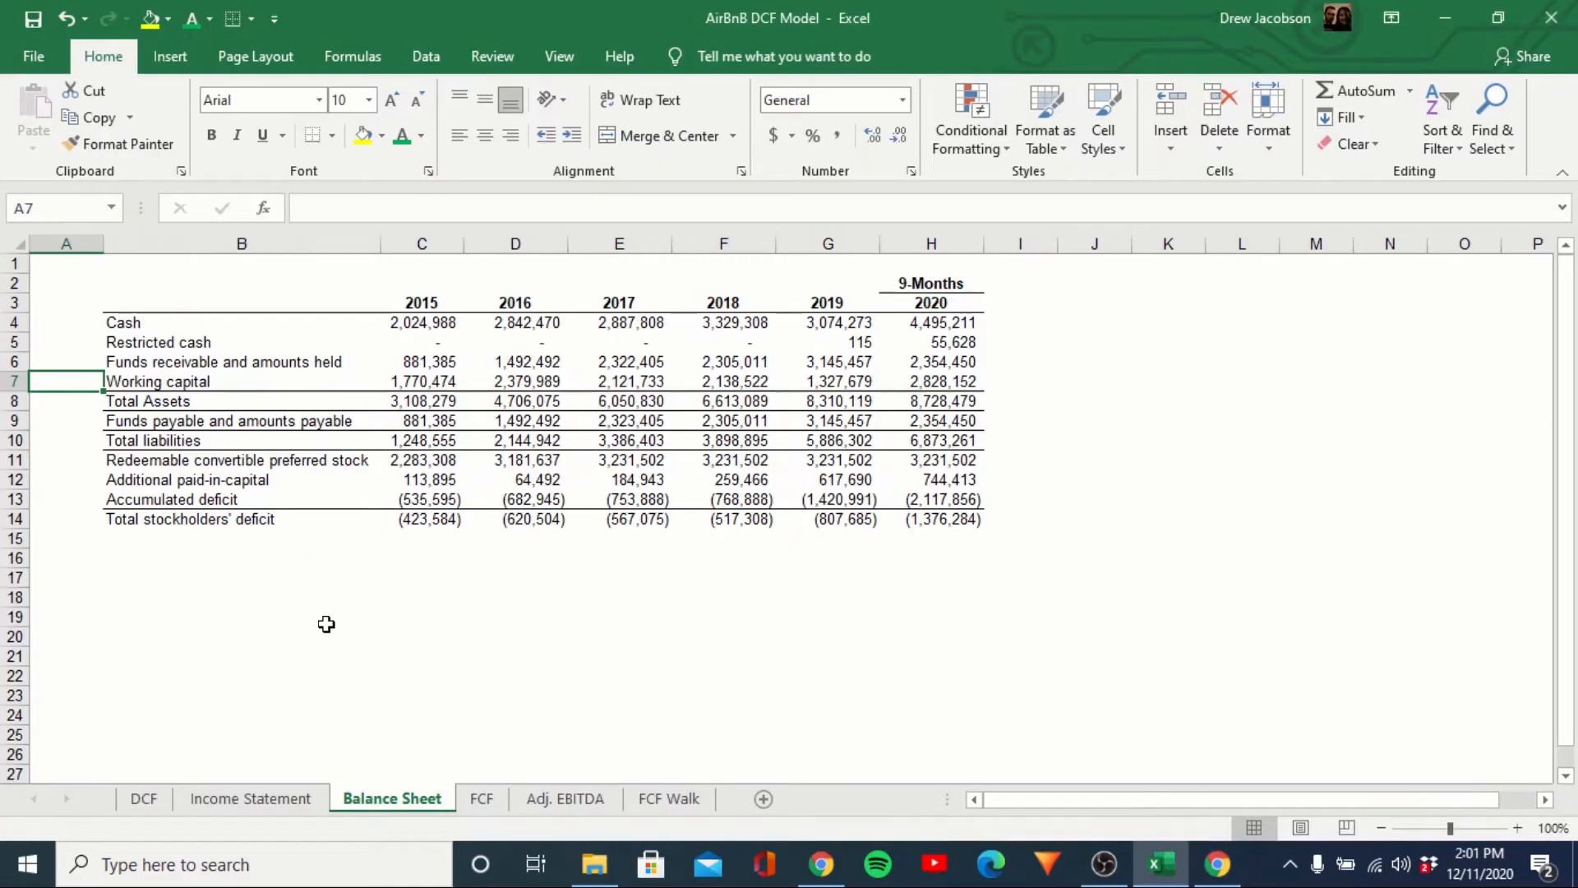
click(480, 798)
click(557, 801)
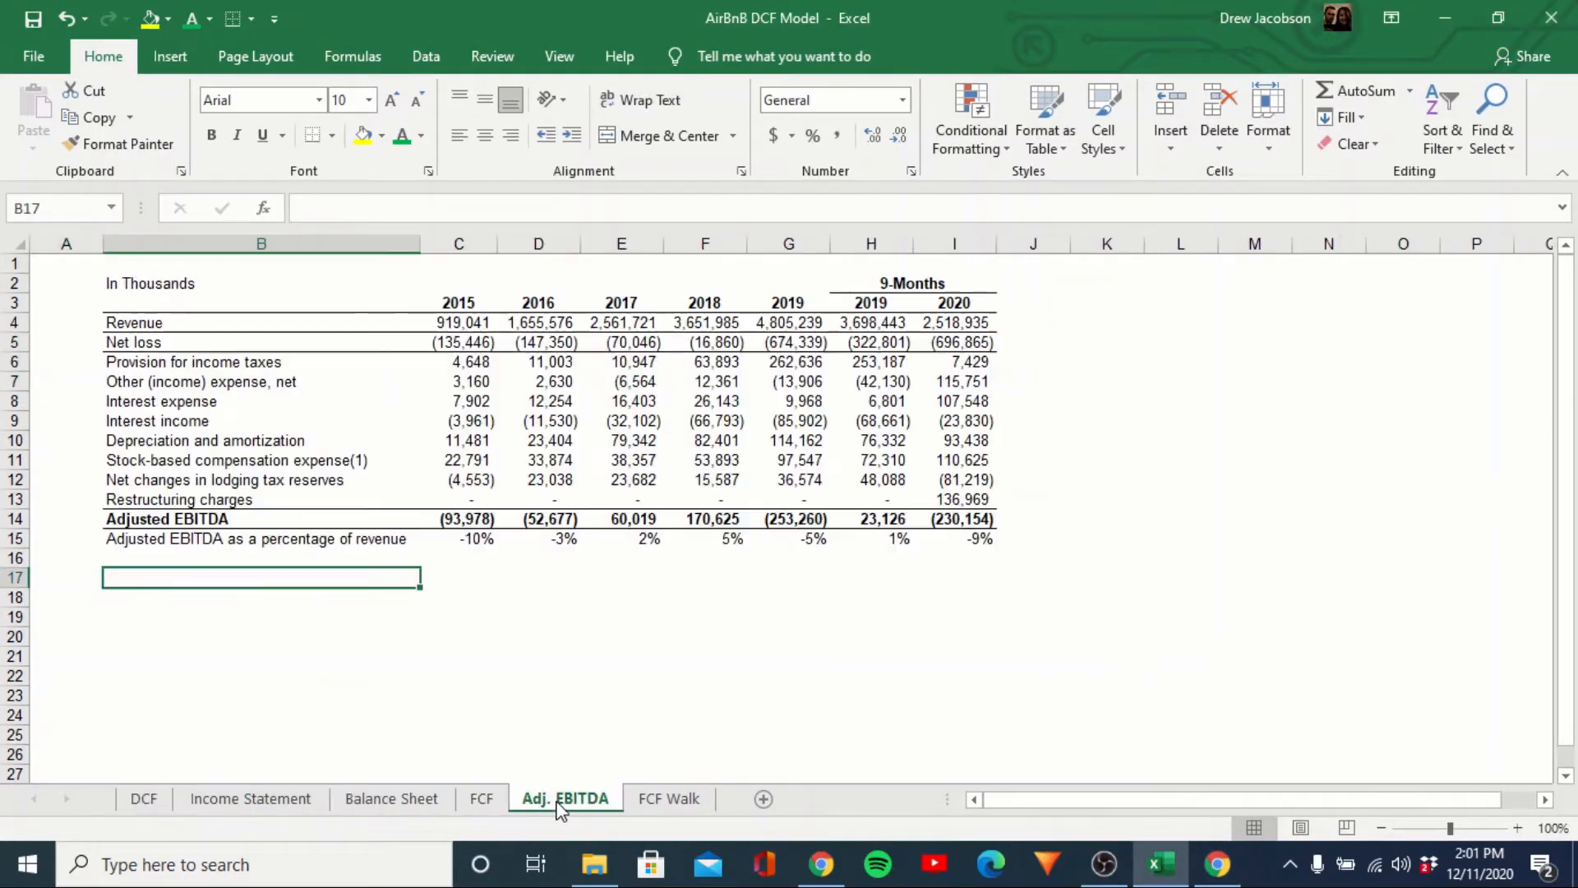
click(670, 802)
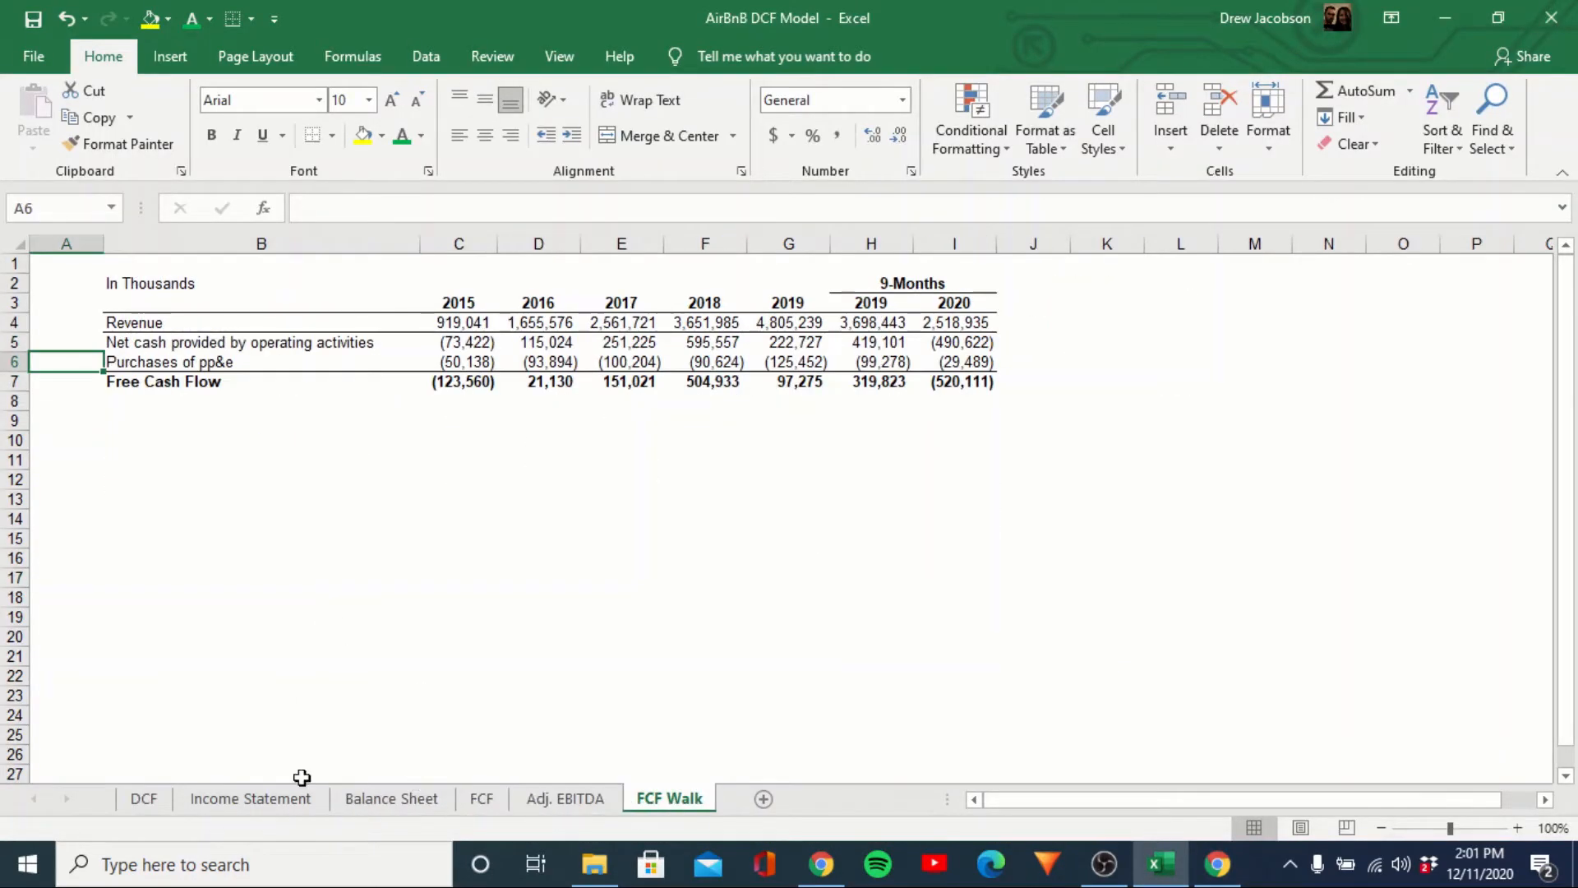
View the DCF sheet and go to the Revenues line of its Income Statement section.
click(146, 800)
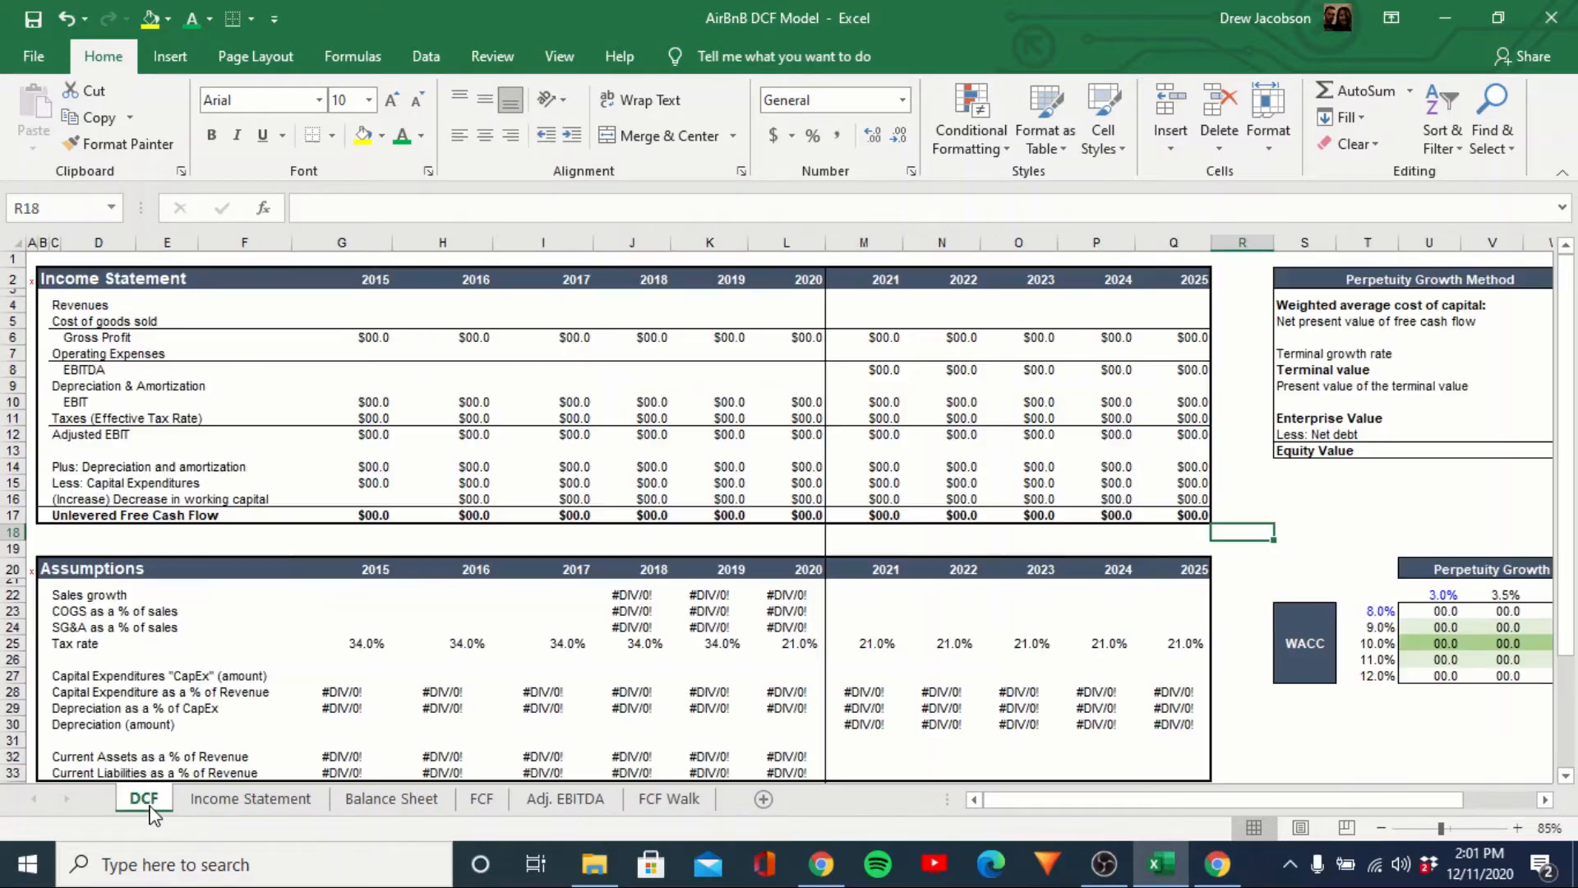
click(1228, 566)
key(Up)
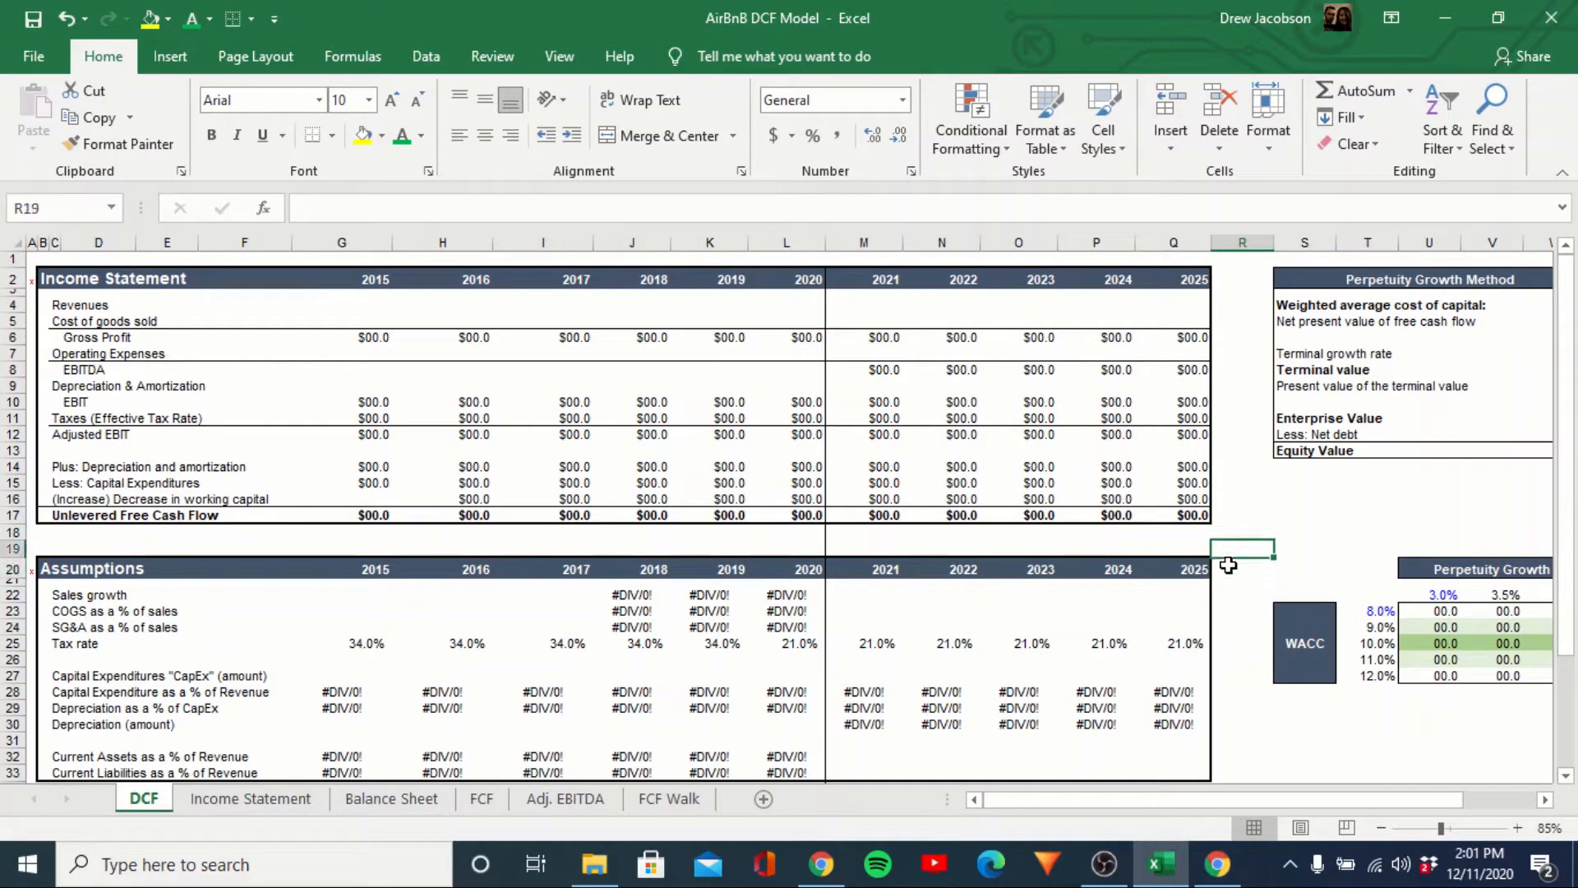
key(Left)
key(Left)
key(Left)
key(Left)
key(Left)
key(Left)
key(Left)
key(Left)
key(Left)
key(Left)
key(Left)
key(Left)
key(Left)
key(Left)
key(Left)
key(Left)
key(Left)
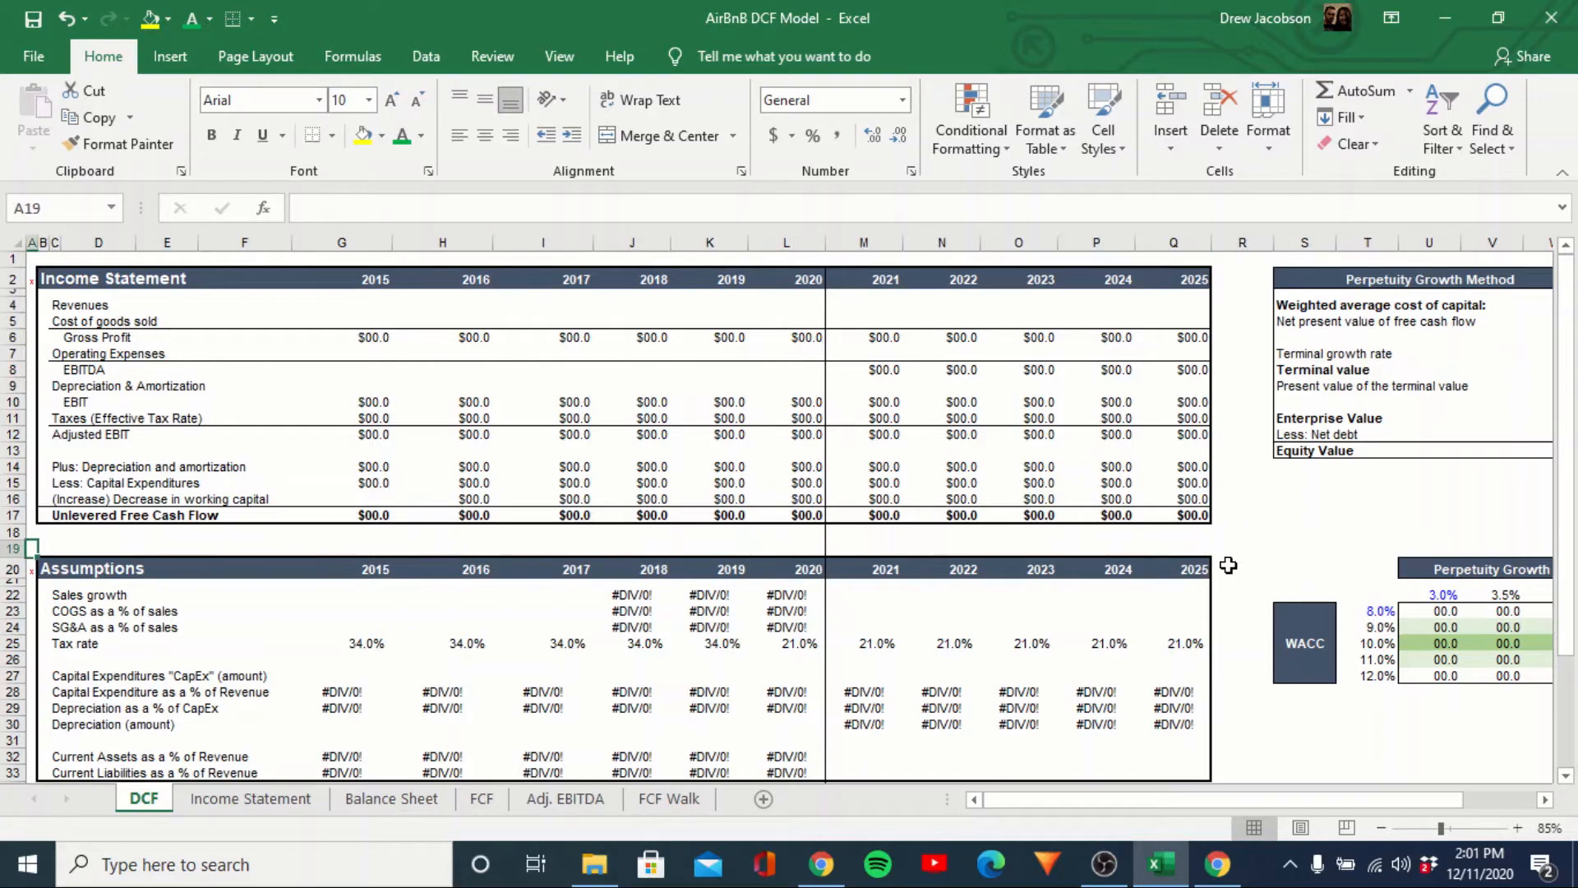
key(Up)
key(Up)
key(Up)
key(Up)
key(Up)
key(Up)
key(Up)
key(Up)
key(Up)
key(Up)
key(Up)
key(Up)
key(Up)
key(Up)
key(Up)
key(Right)
key(Right)
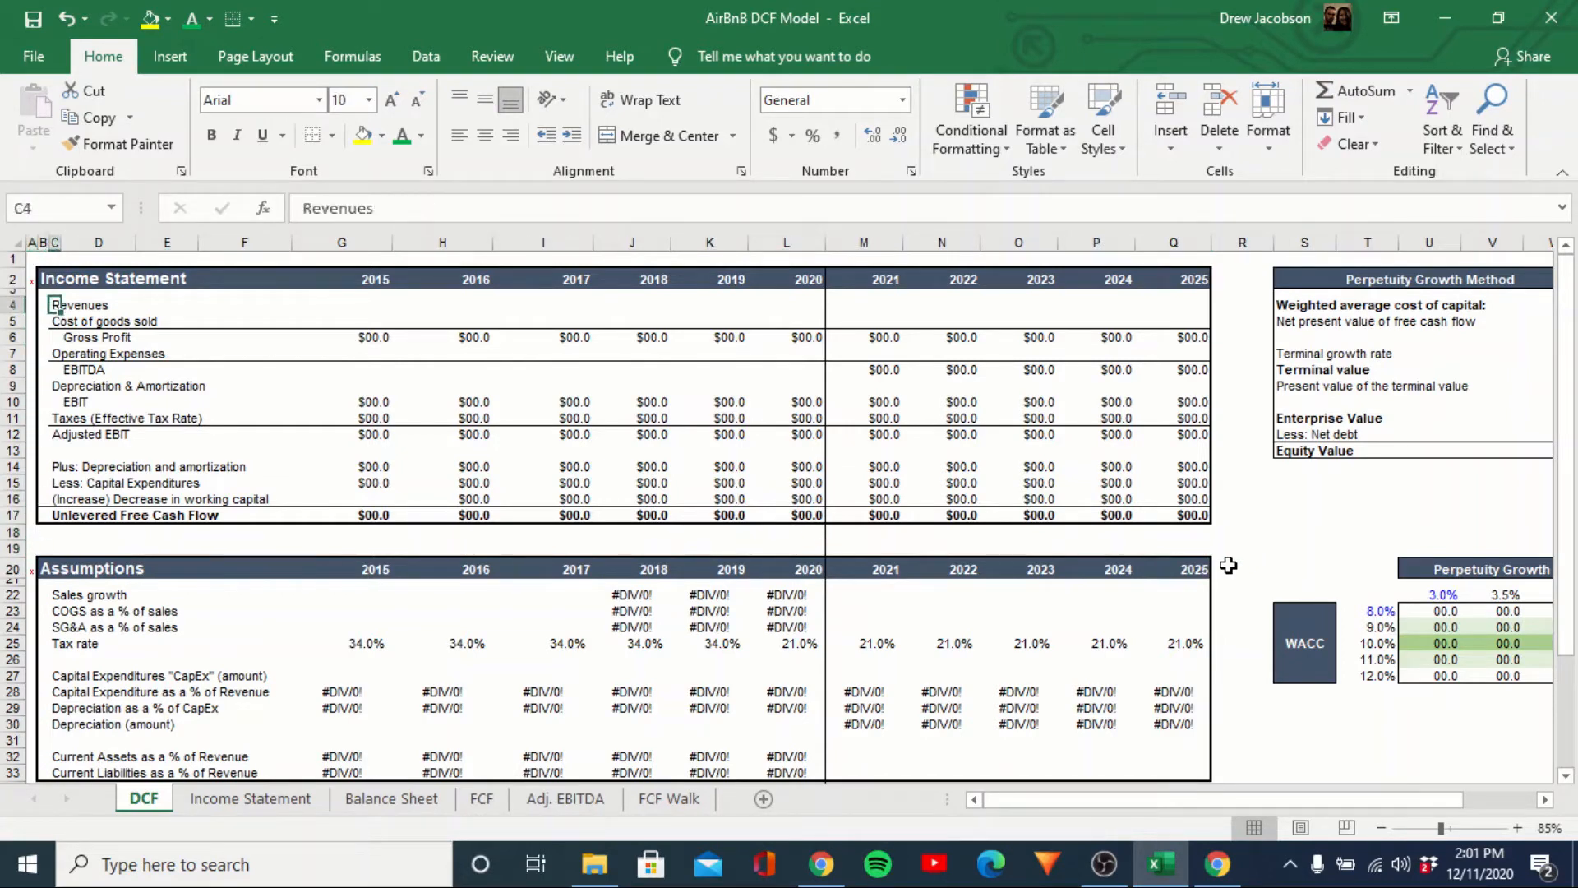
Walk through the DCF income statement lines from Gross Profit through EBITDA and Taxes to Adjusted EBIT.
key(Right)
key(Down)
key(Down)
key(Down)
key(Left)
key(Down)
key(Right)
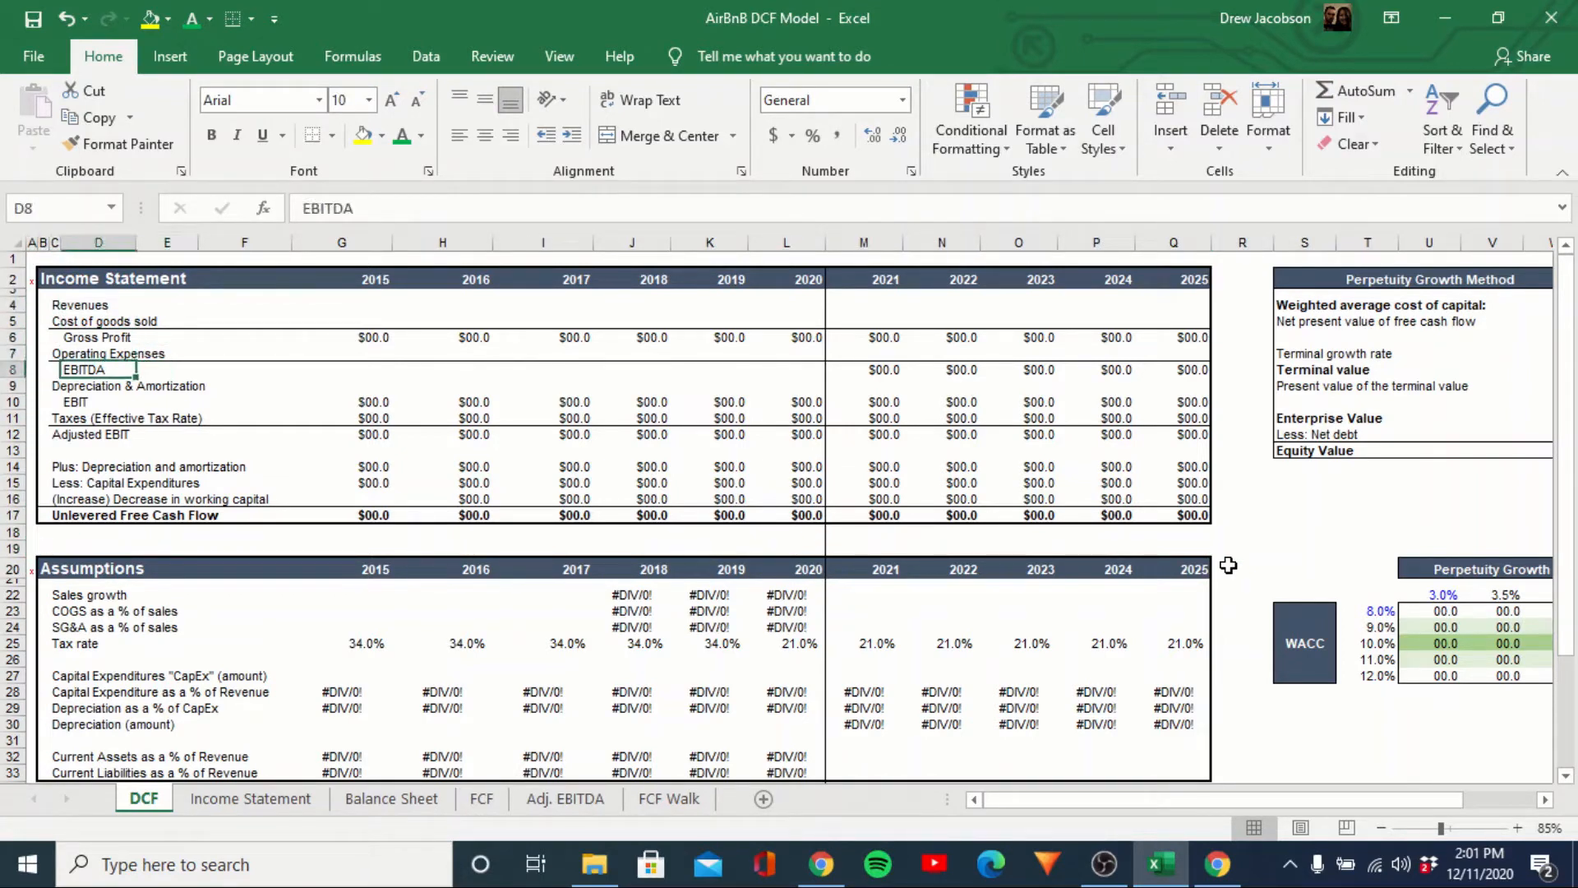
key(Down)
key(Left)
key(Down)
key(Down)
key(Right)
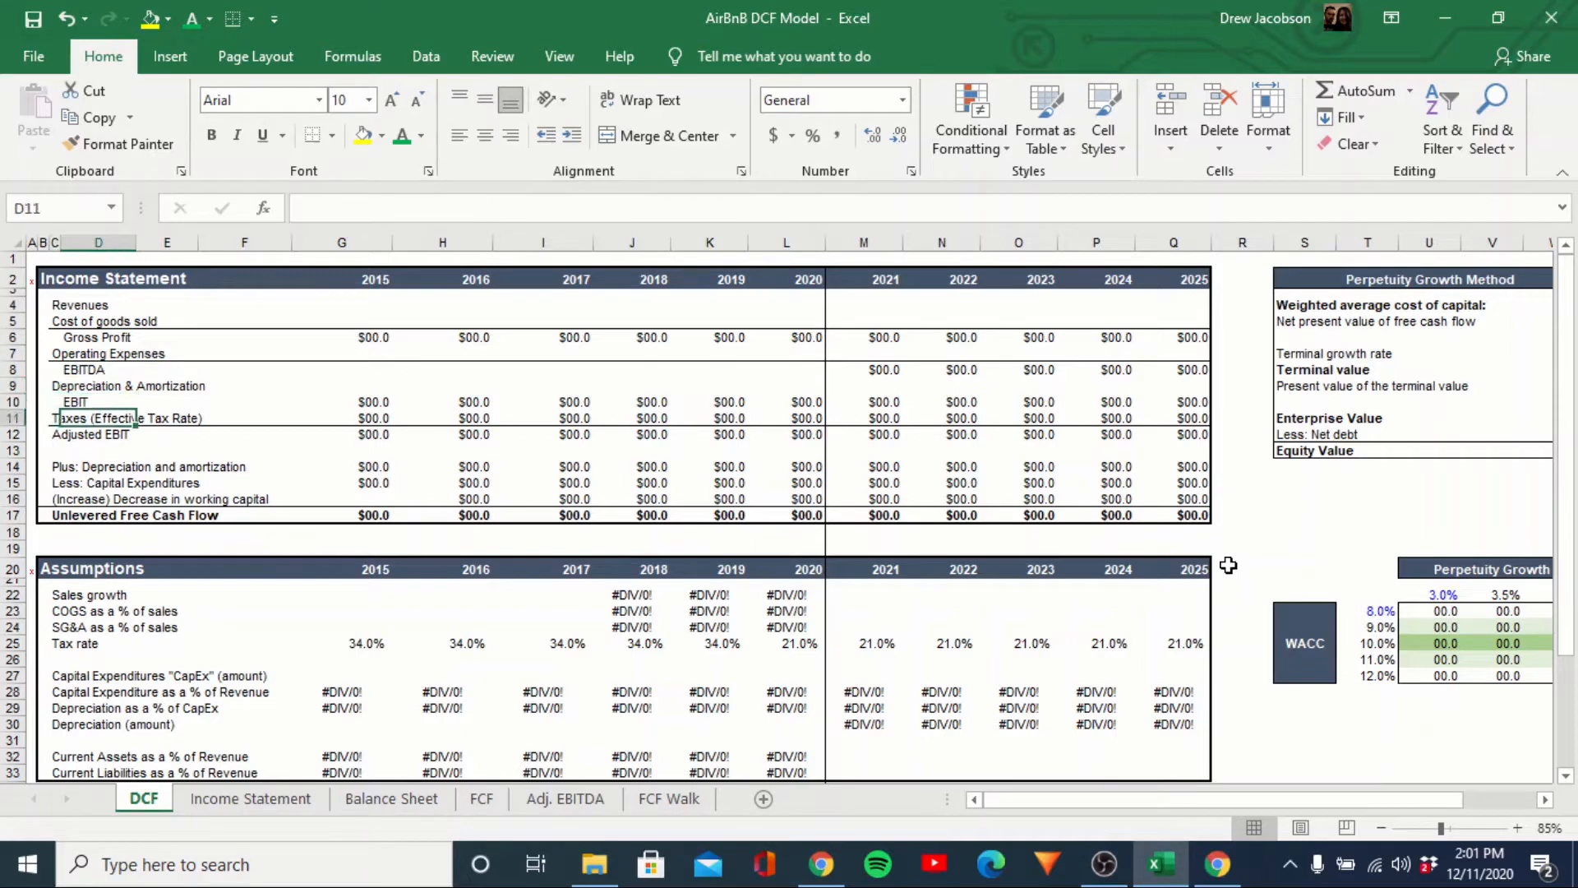
key(Left)
key(Right)
key(Down)
key(Left)
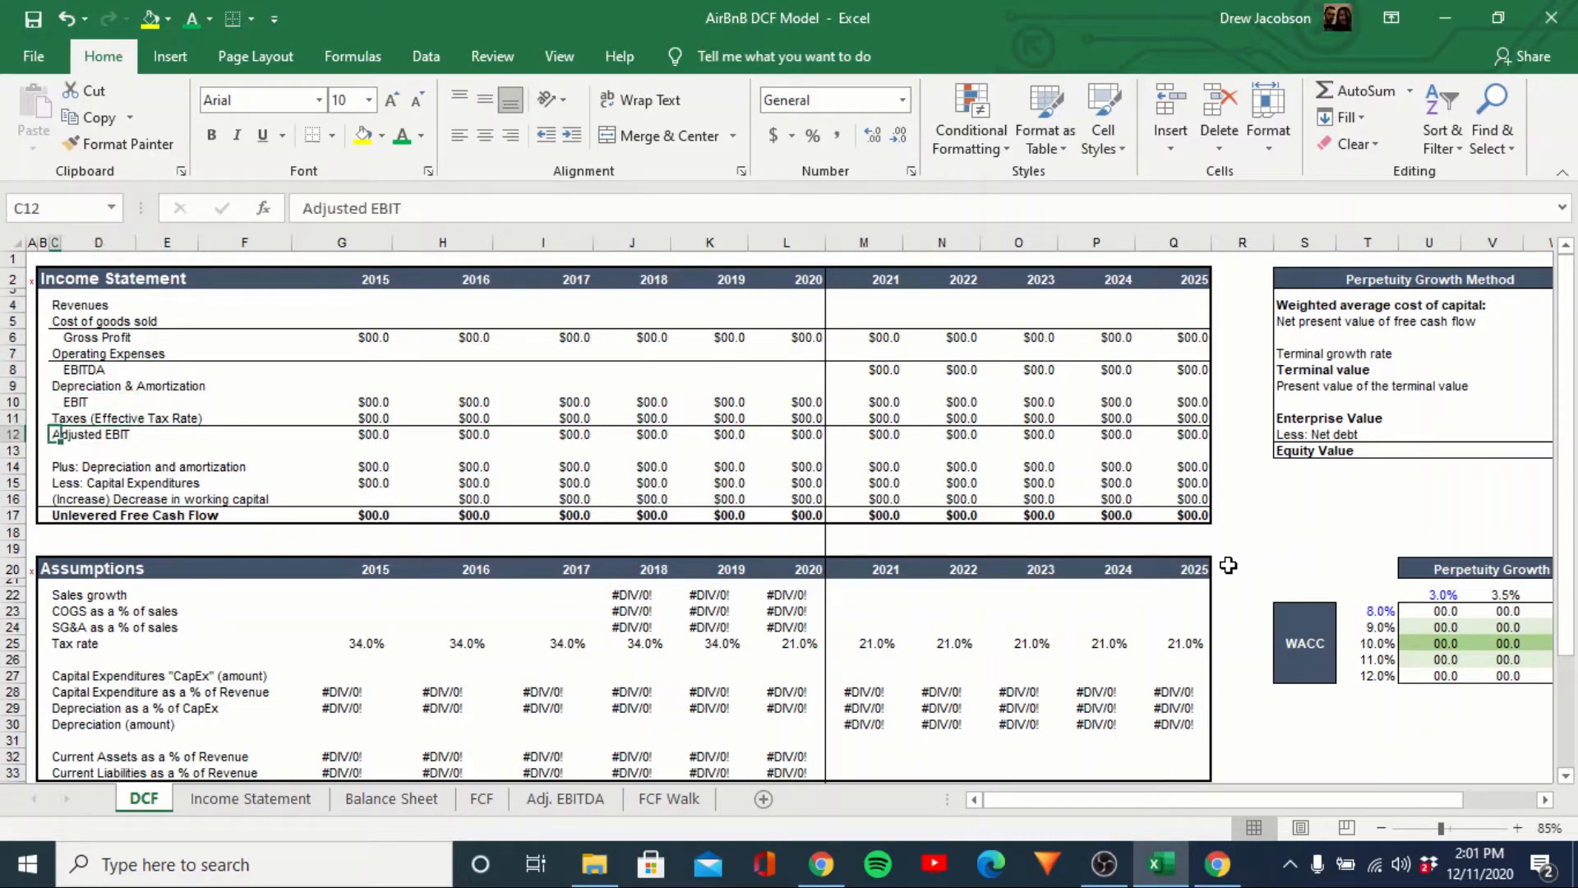
Review the depreciation, capital expenditures and working capital lines, ending on the Unlevered Free Cash Flow formula for 2016.
key(Right)
key(Down)
key(Left)
key(Right)
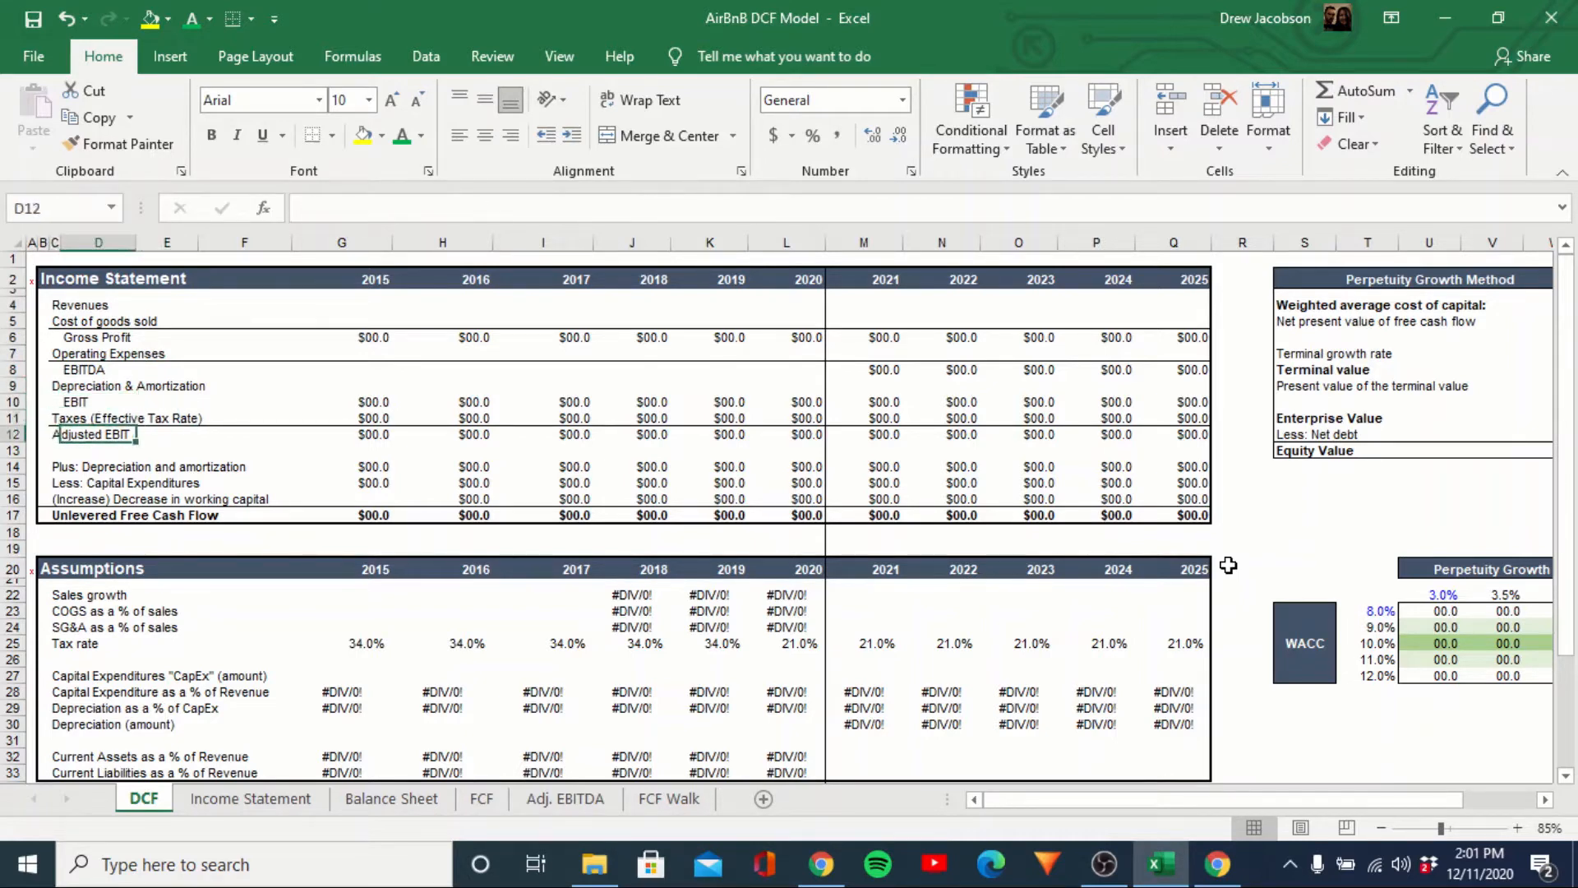
key(Down)
key(Left)
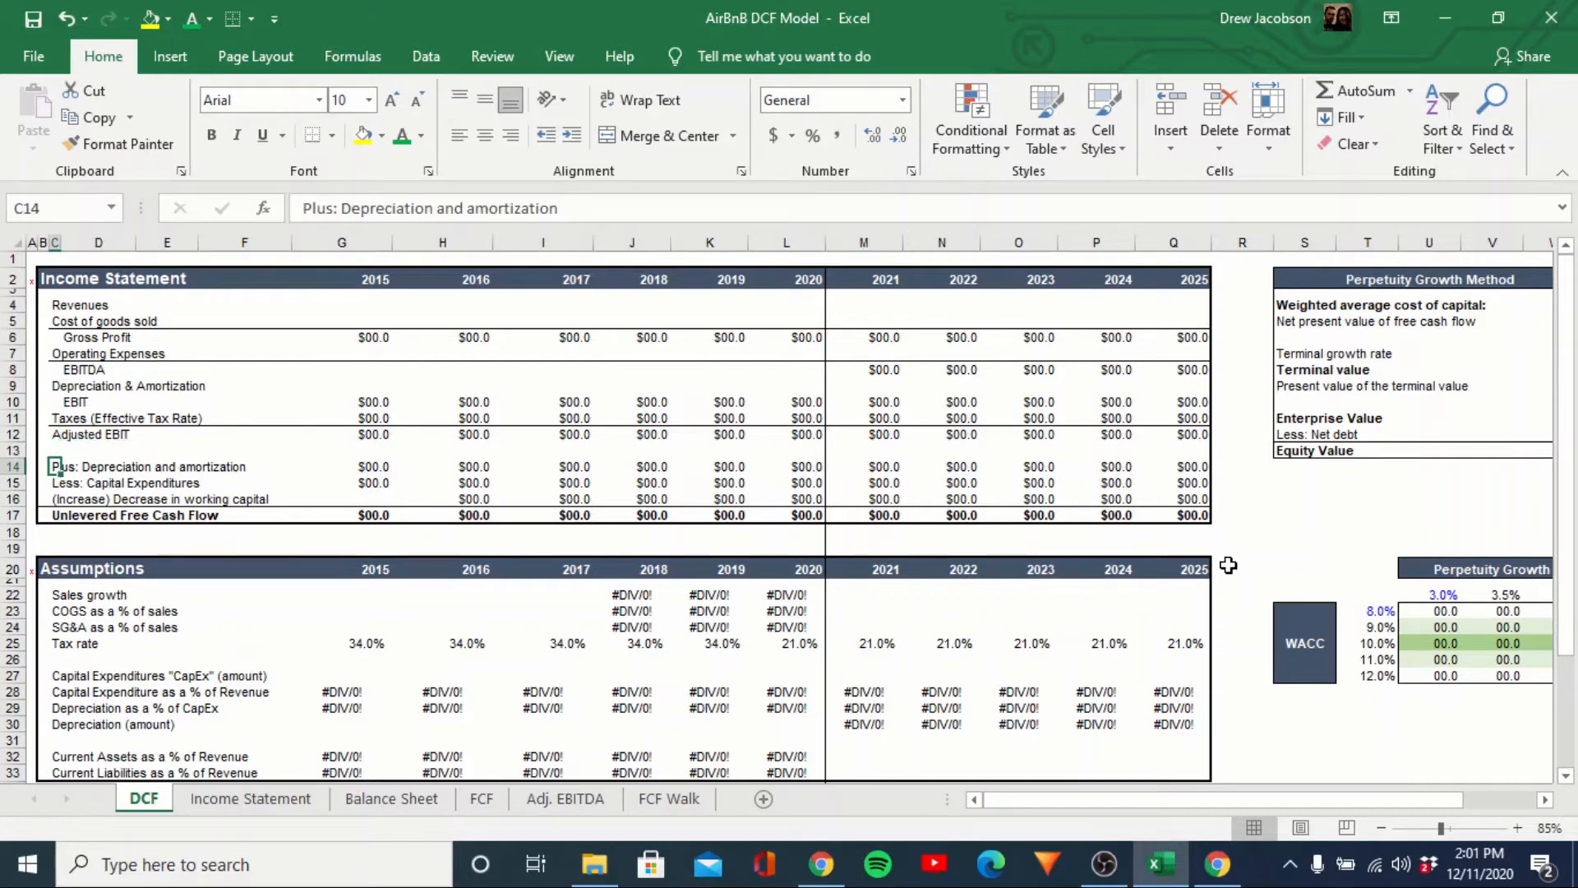
key(Down)
key(Down)
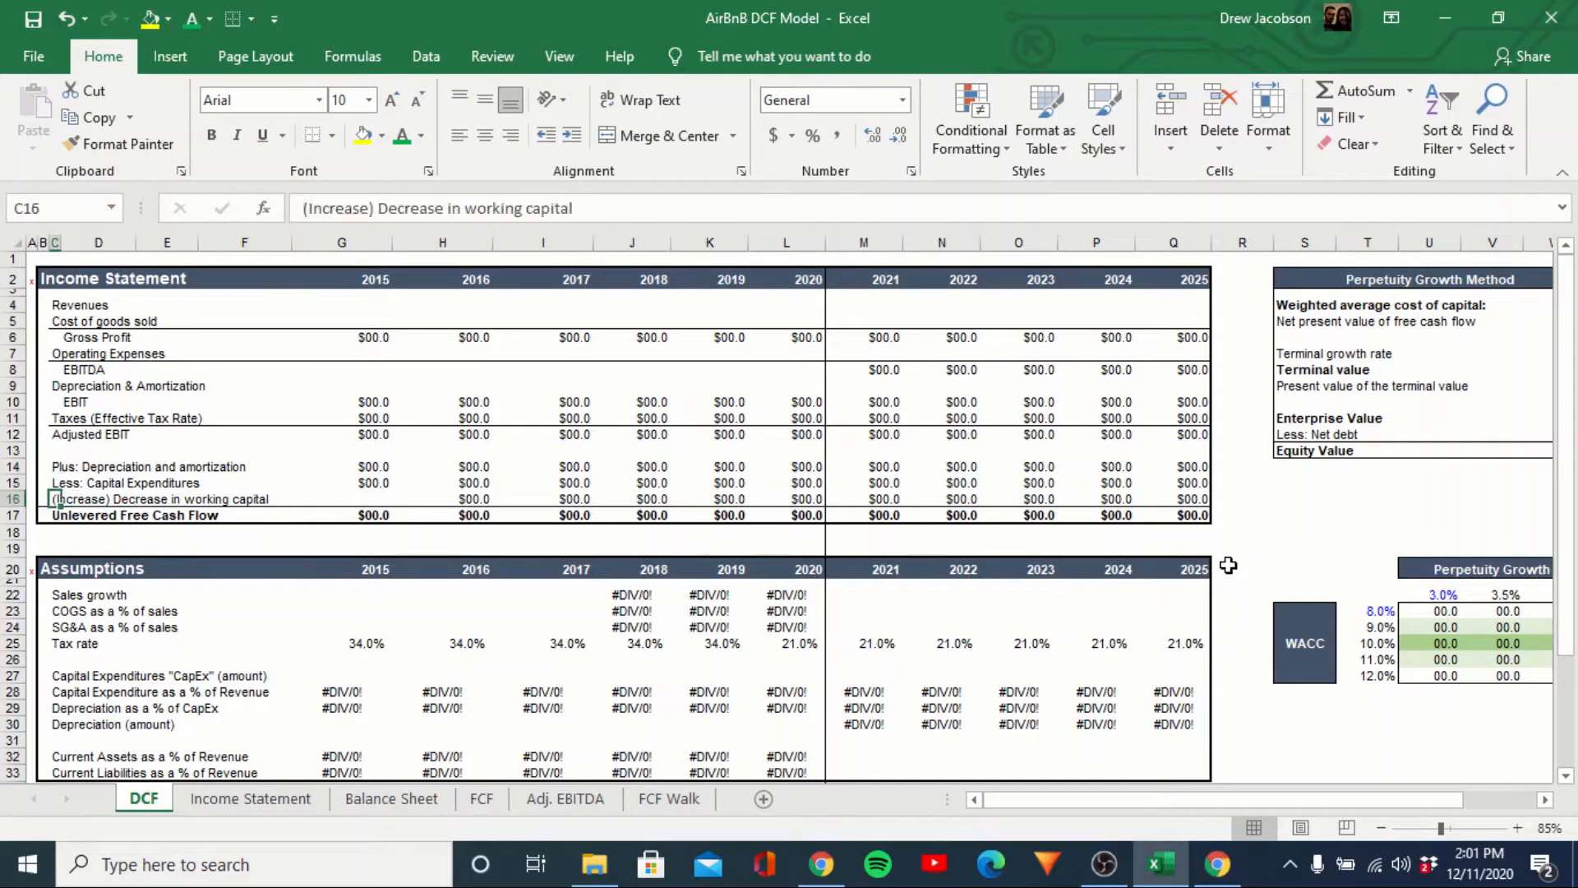
key(Right)
key(Down)
key(Right)
key(Right)
key(Right)
key(Right)
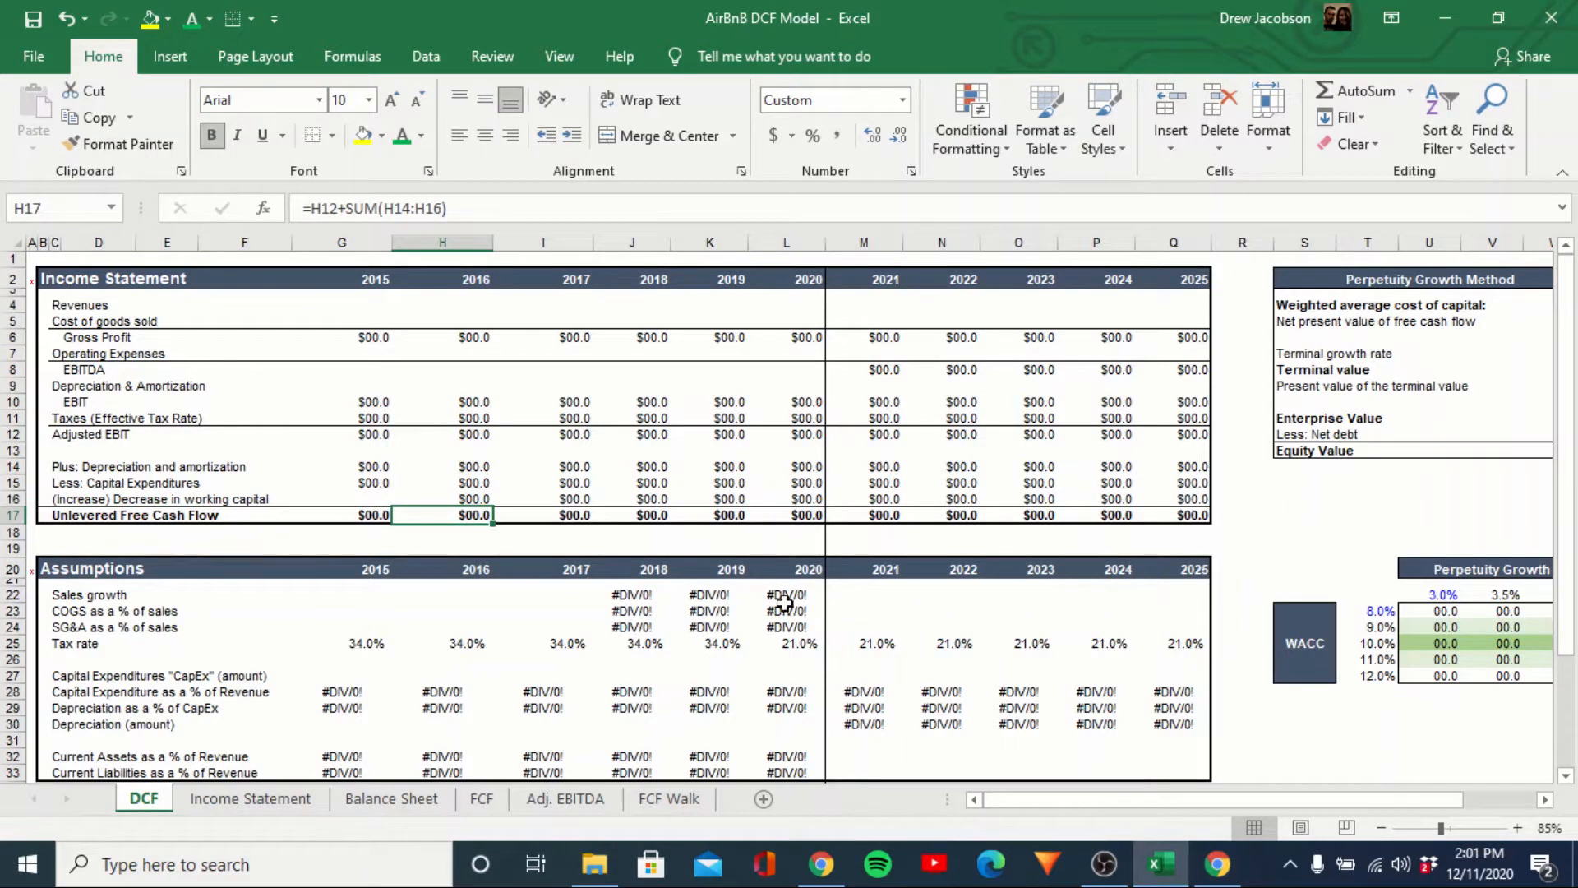
Look over the Assumptions and Working Capital sections of the DCF sheet, then return to its beginning.
scroll(1012, 729, down, 10)
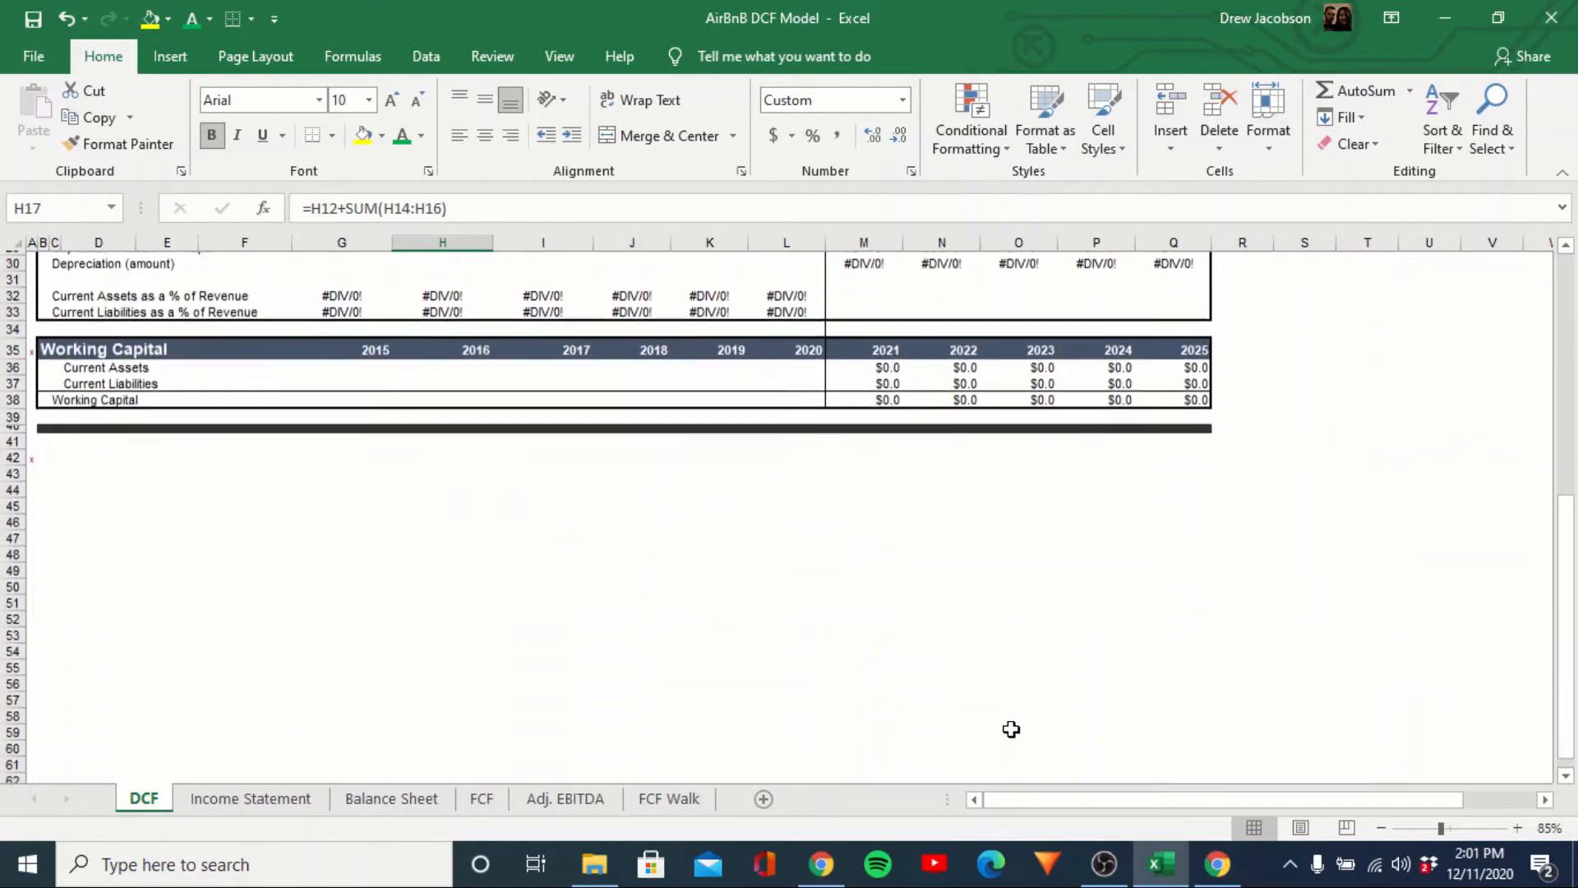
scroll(1011, 729, up, 5)
drag(1570, 542, 1570, 271)
drag(1261, 796, 1142, 798)
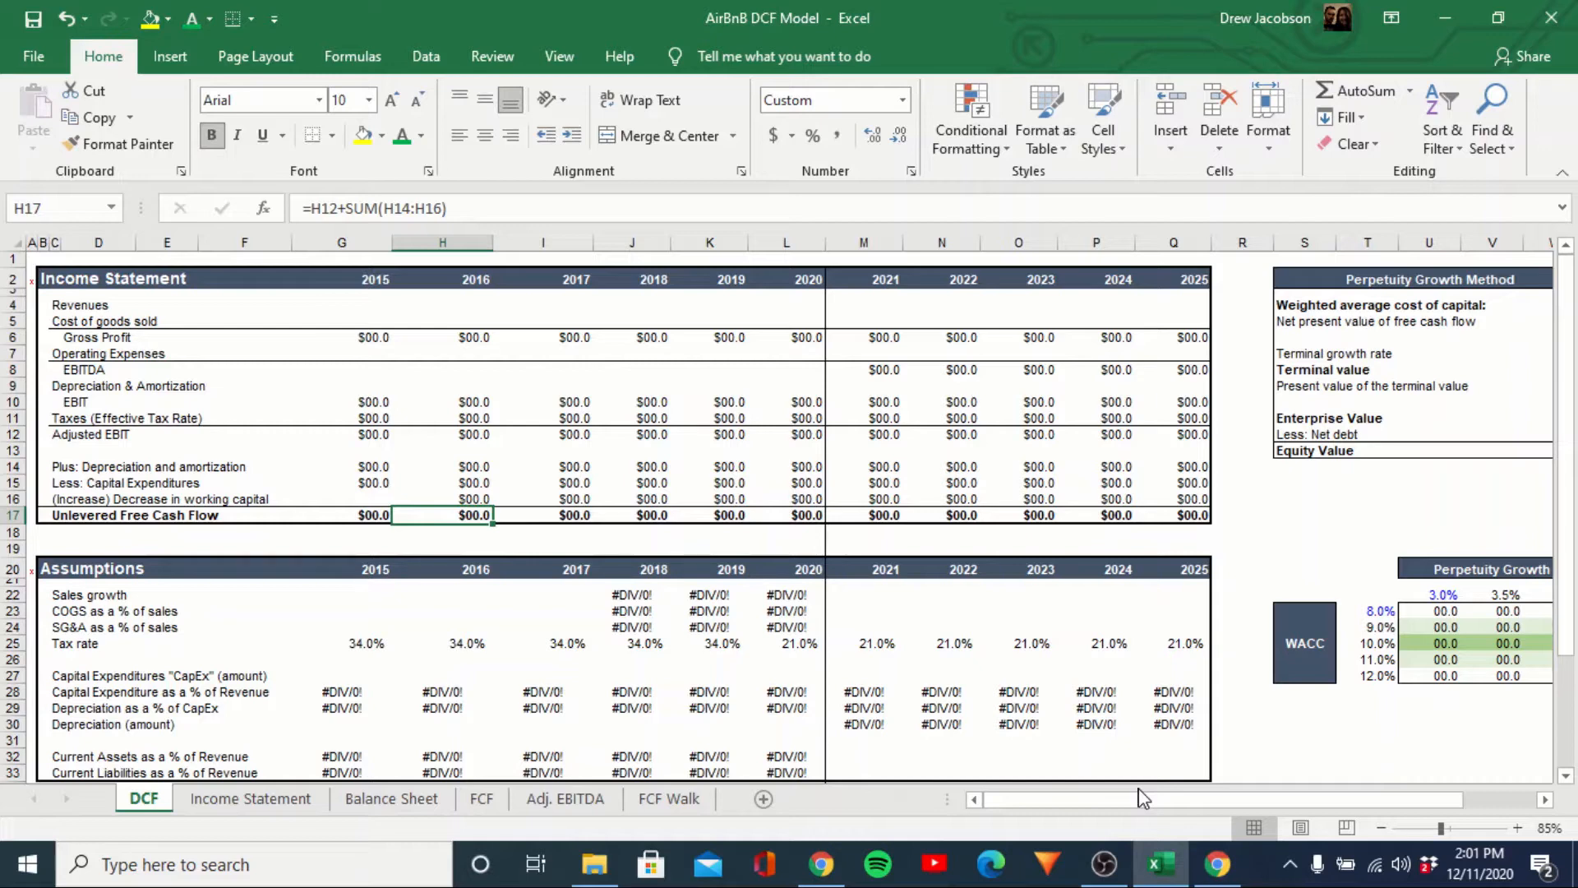
Examine the historical Unlevered Free Cash Flow cells and the 2015 adjustment lines in G14:G16 that feed them.
key(Left)
key(shift+Right)
key(shift+Right)
key(shift+Right)
key(shift+Right)
key(shift+Right)
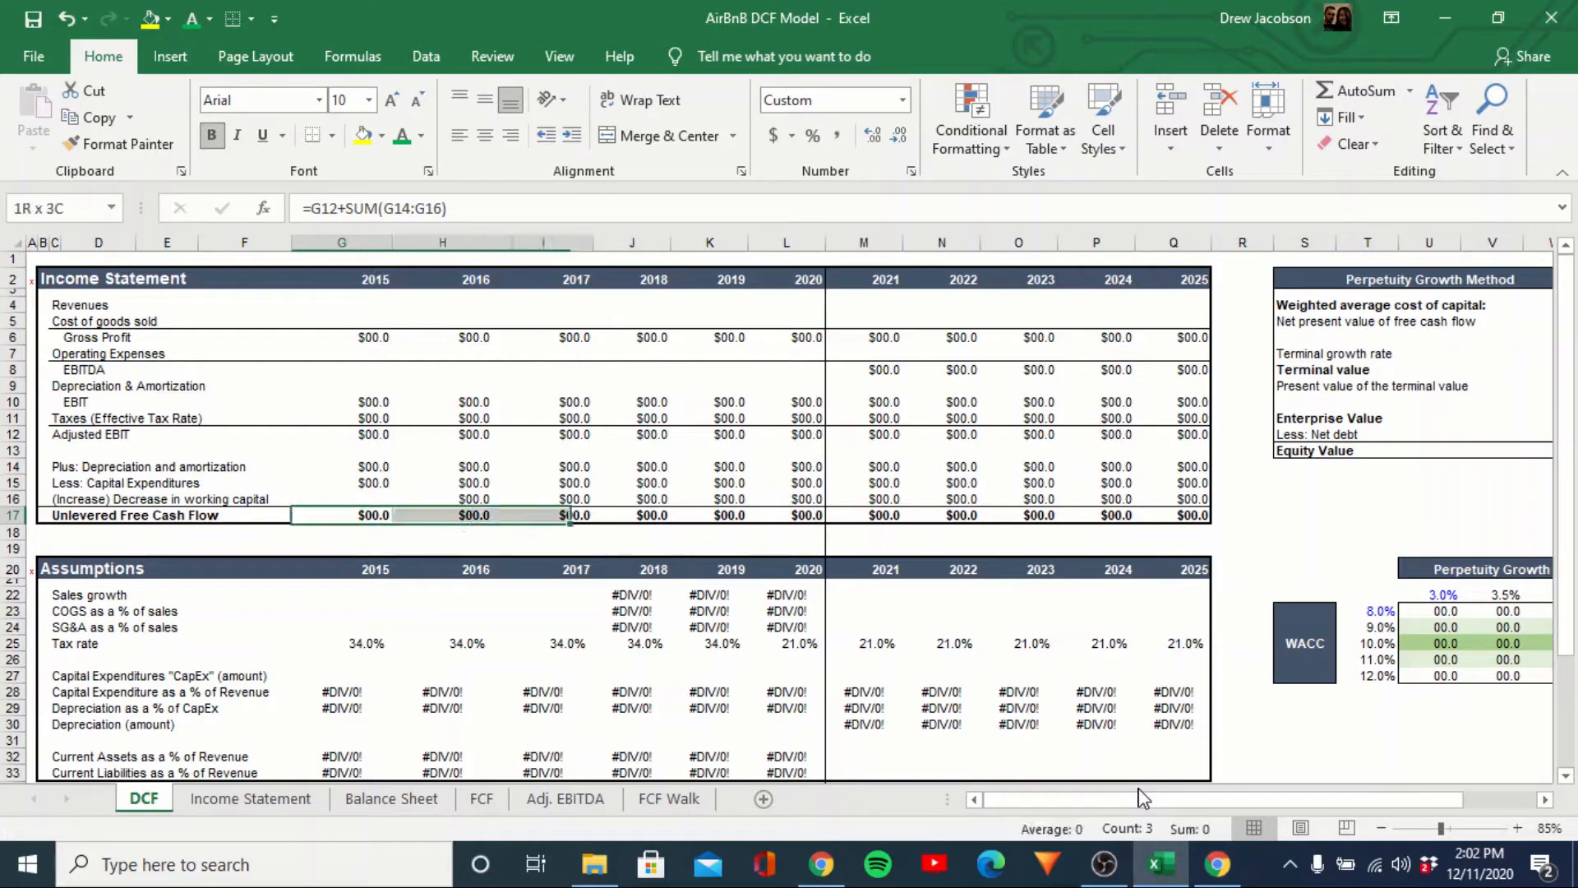
key(Up)
key(Up)
key(Up)
key(Up)
key(Up)
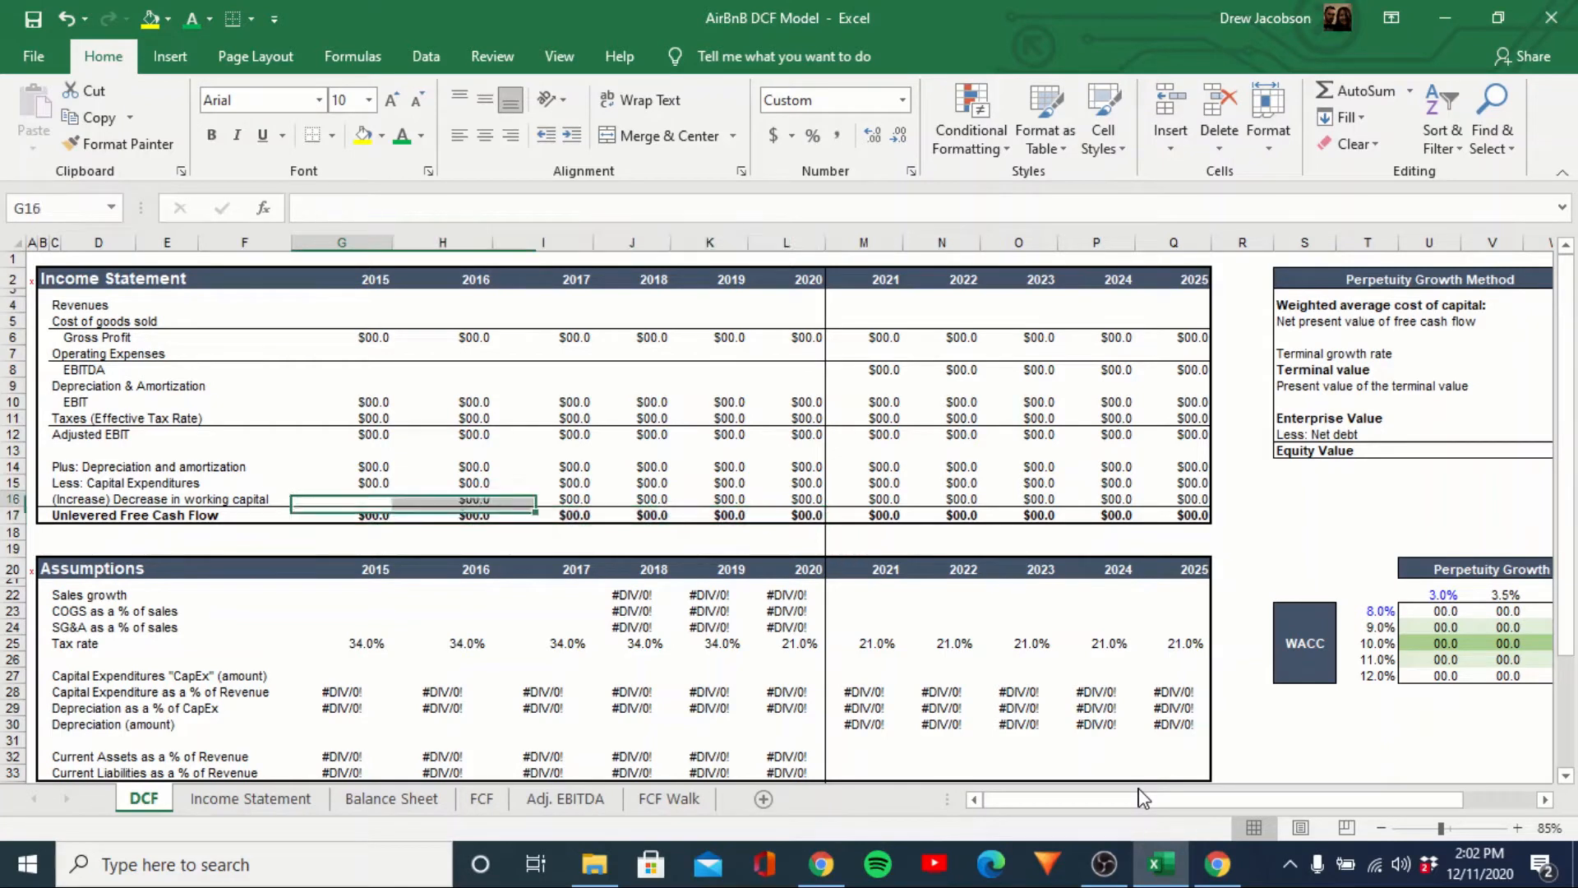
key(Down)
key(Down)
key(Down)
key(Down)
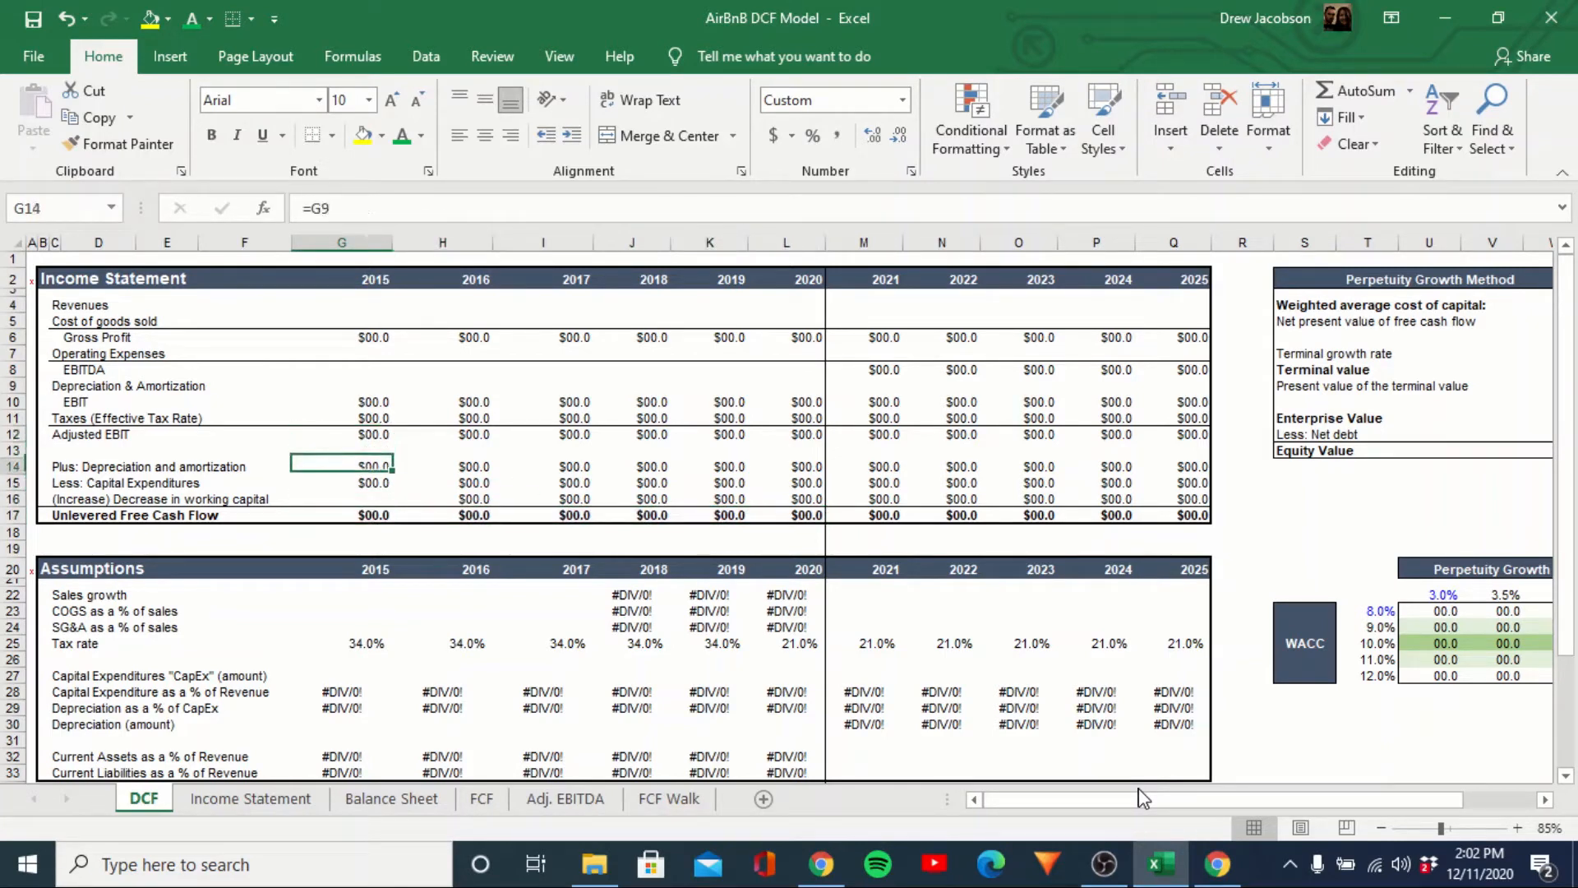
key(Up)
key(Up)
key(shift+Down)
key(shift+Down)
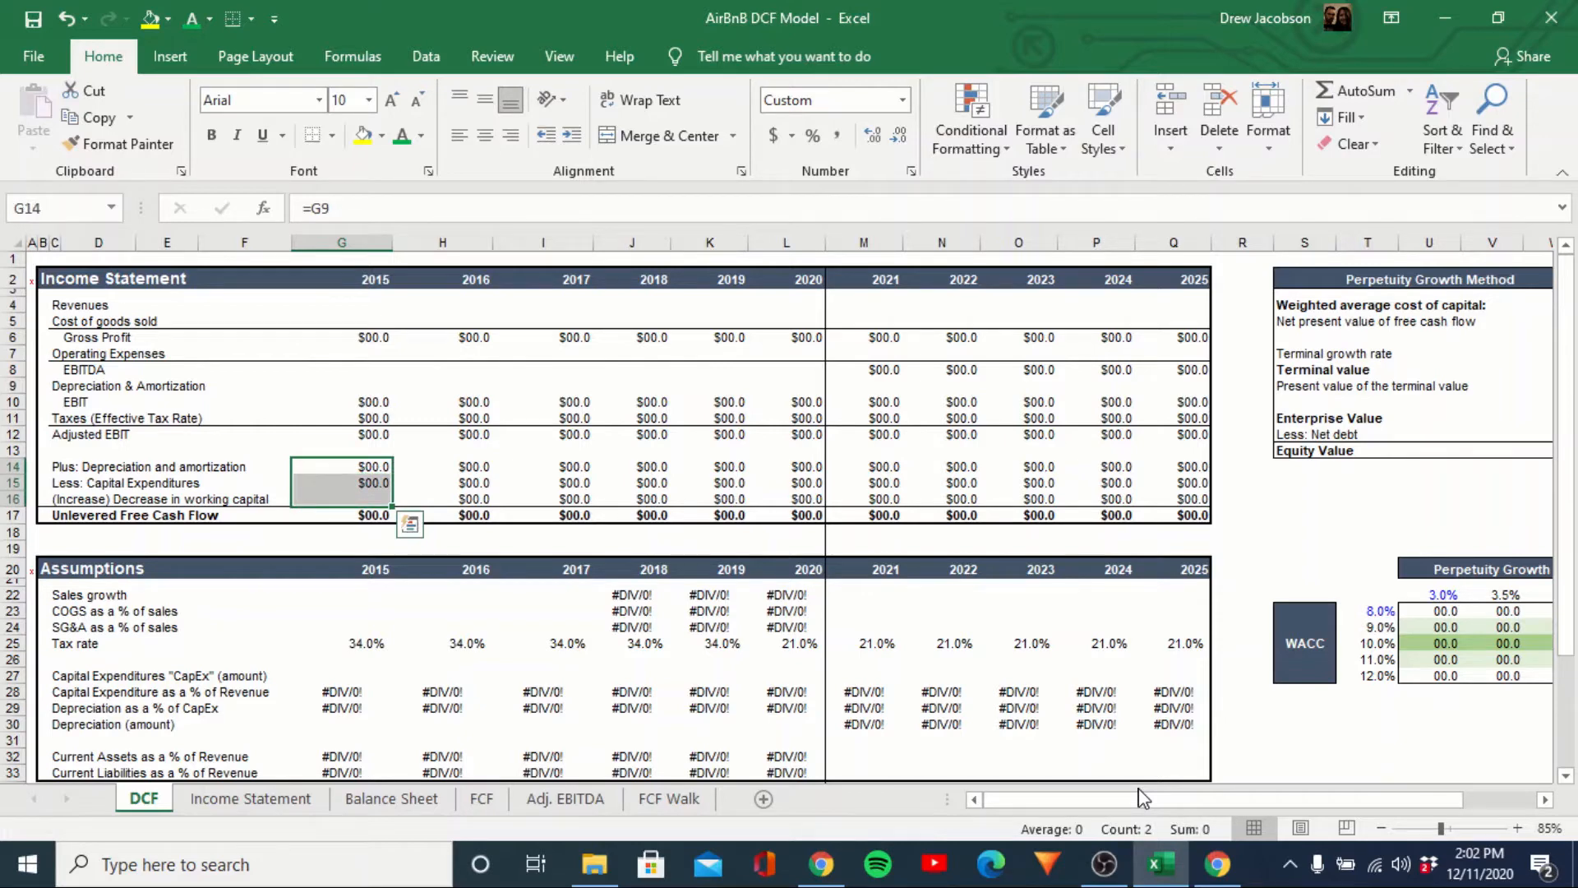
Link the 2015 Revenues cell G4 on the DCF sheet to cell C4 of the Income Statement sheet.
key(Up)
key(Up)
key(Up)
key(Up)
key(Up)
key(Up)
key(Up)
key(Up)
key(Up)
key(Up)
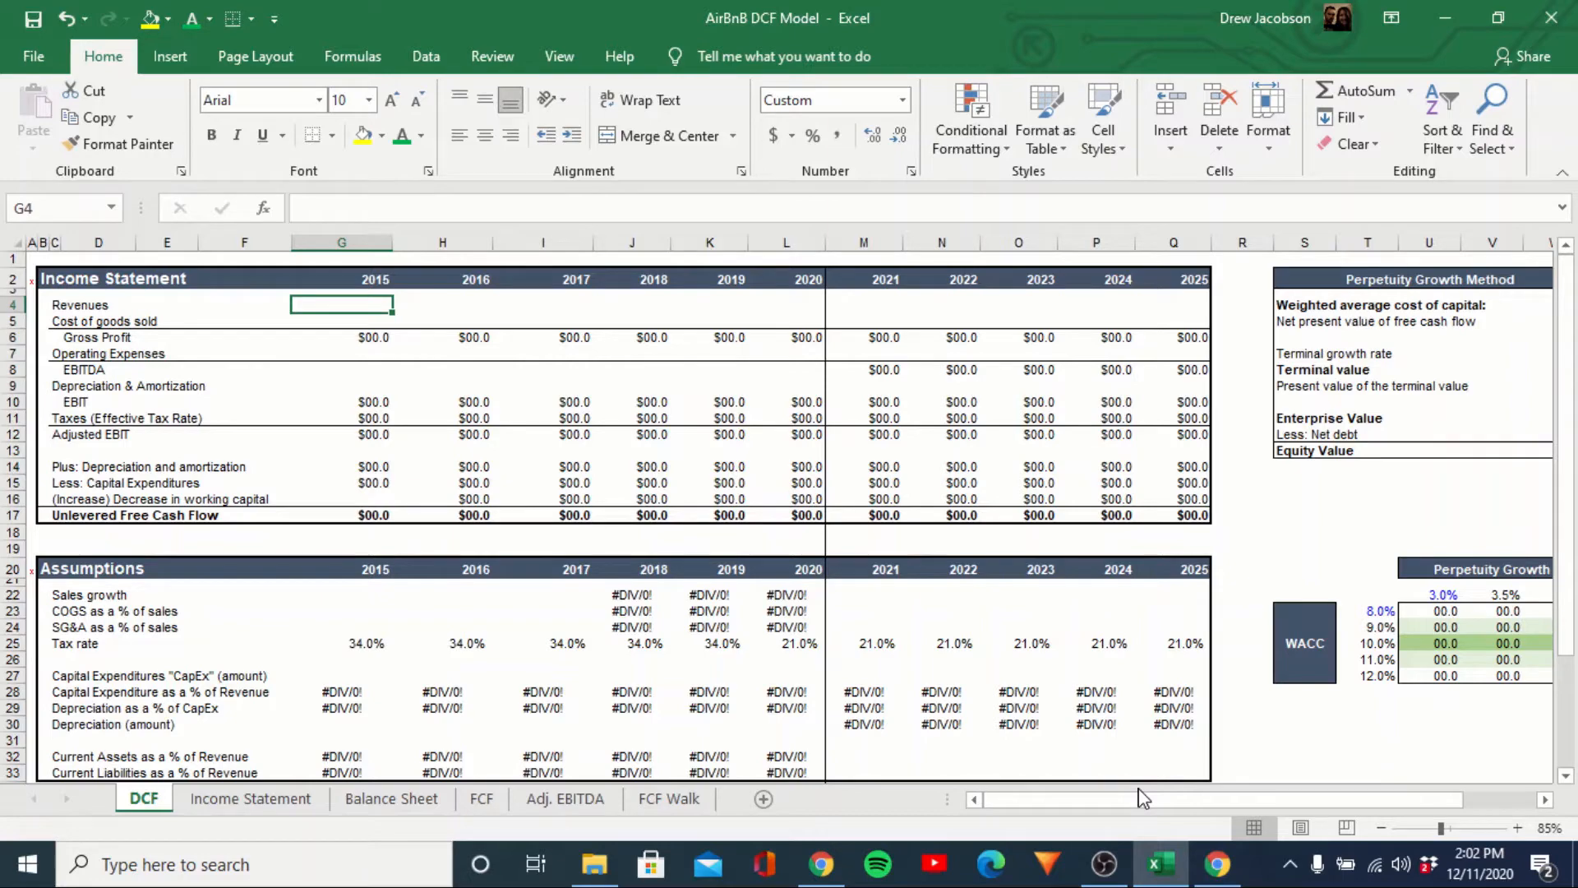
text(=)
key(ctrl+Page_Down)
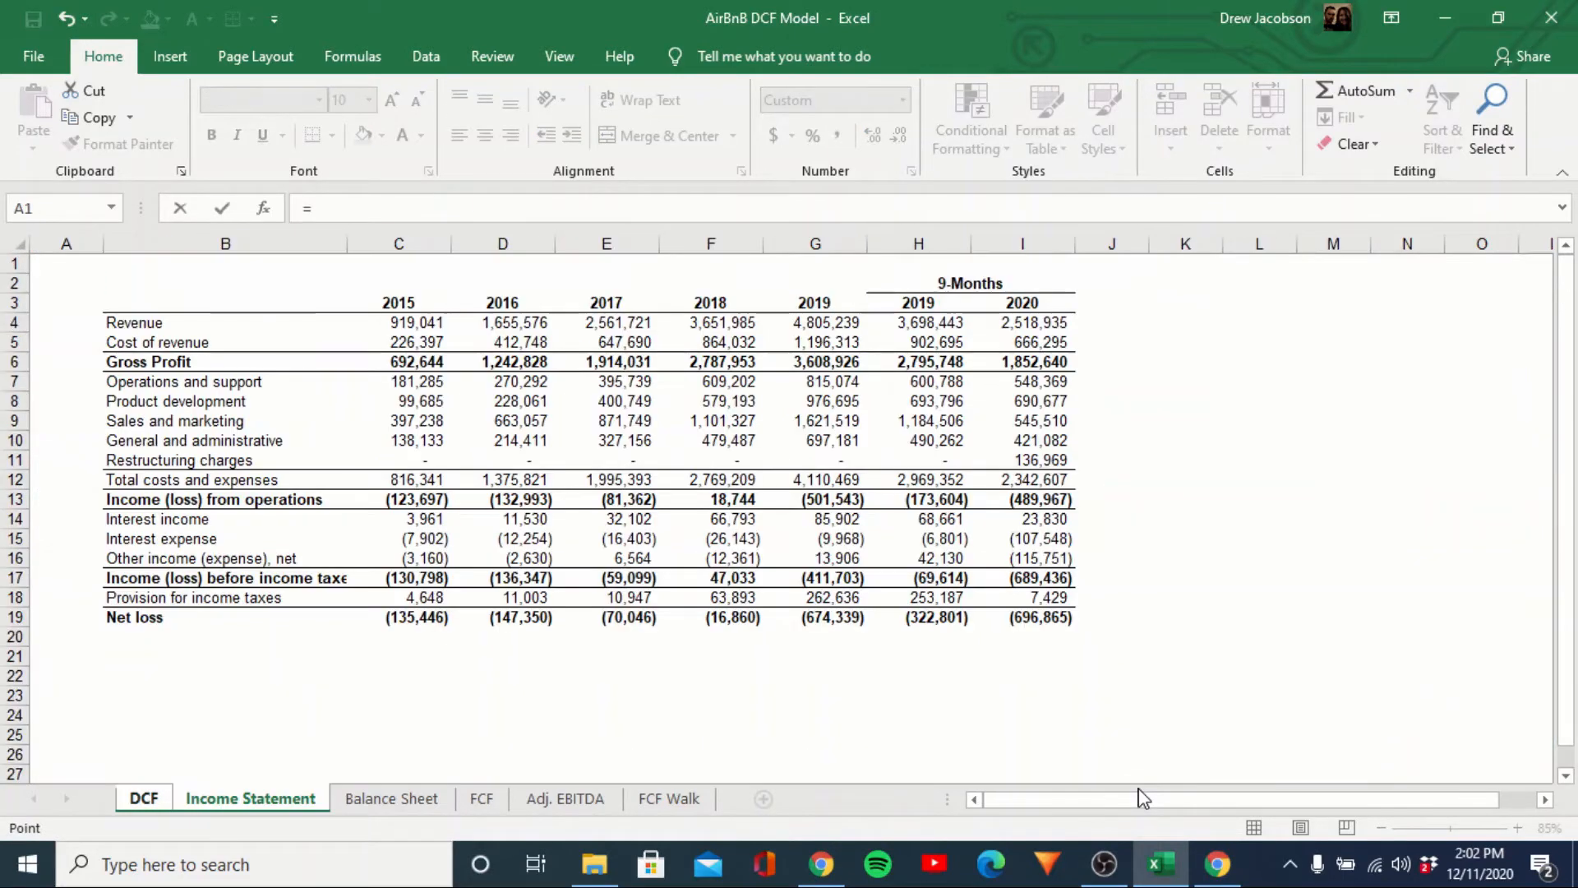
key(Right)
key(Right)
key(Down)
key(Return)
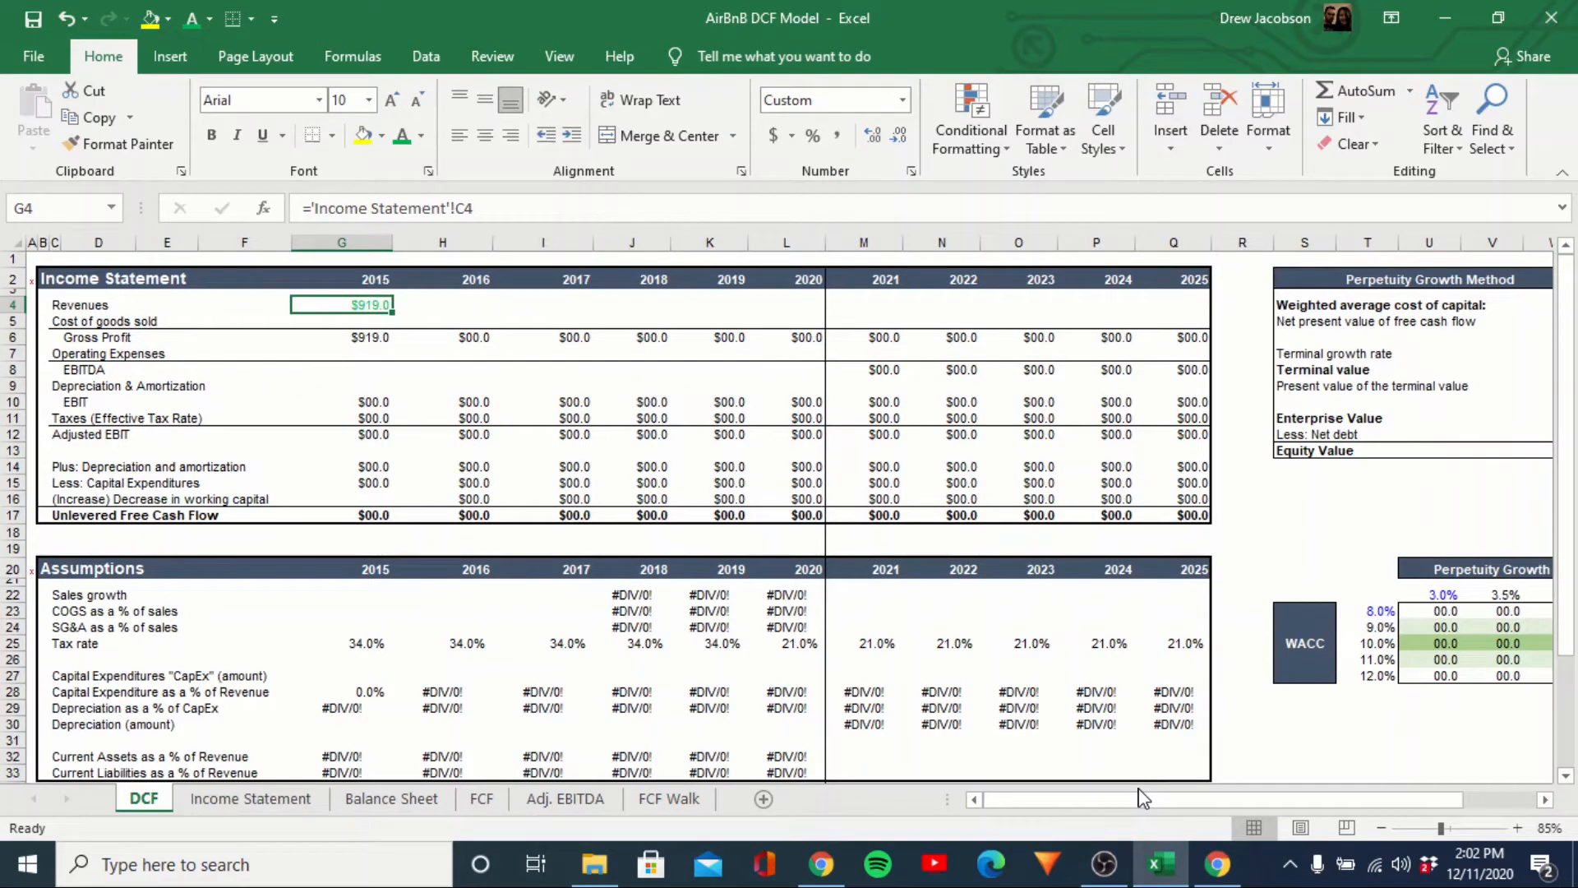
On the Income Statement sheet, enter the header 2020PF in J3, beside the nine-month 2020 column.
key(ctrl+Page_Down)
key(Right)
key(Right)
key(Right)
key(Right)
key(Right)
key(Right)
key(Right)
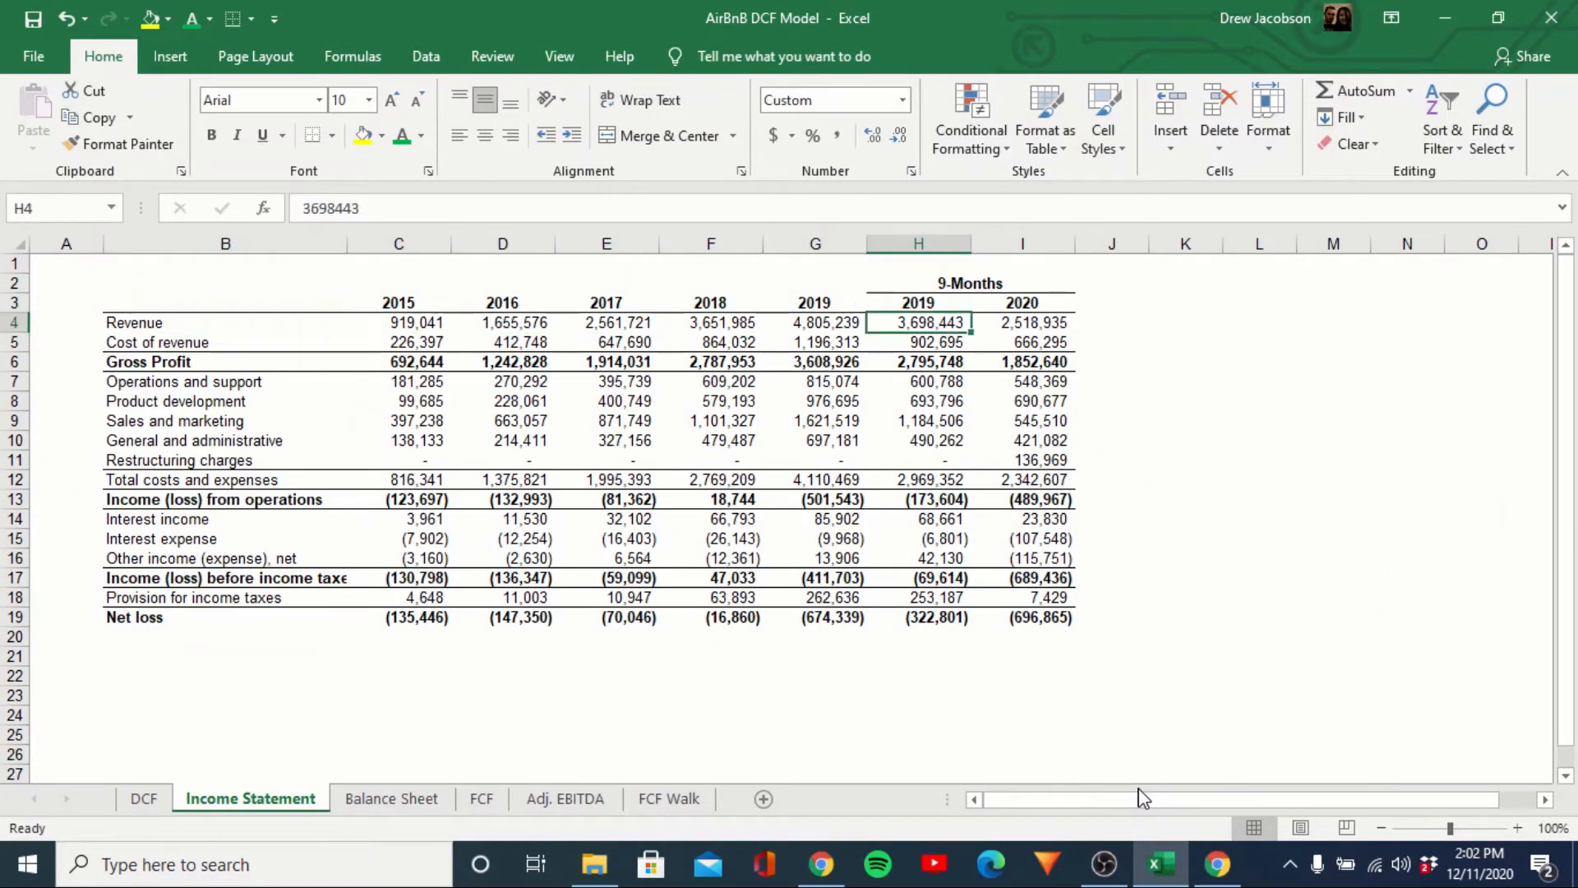
key(Up)
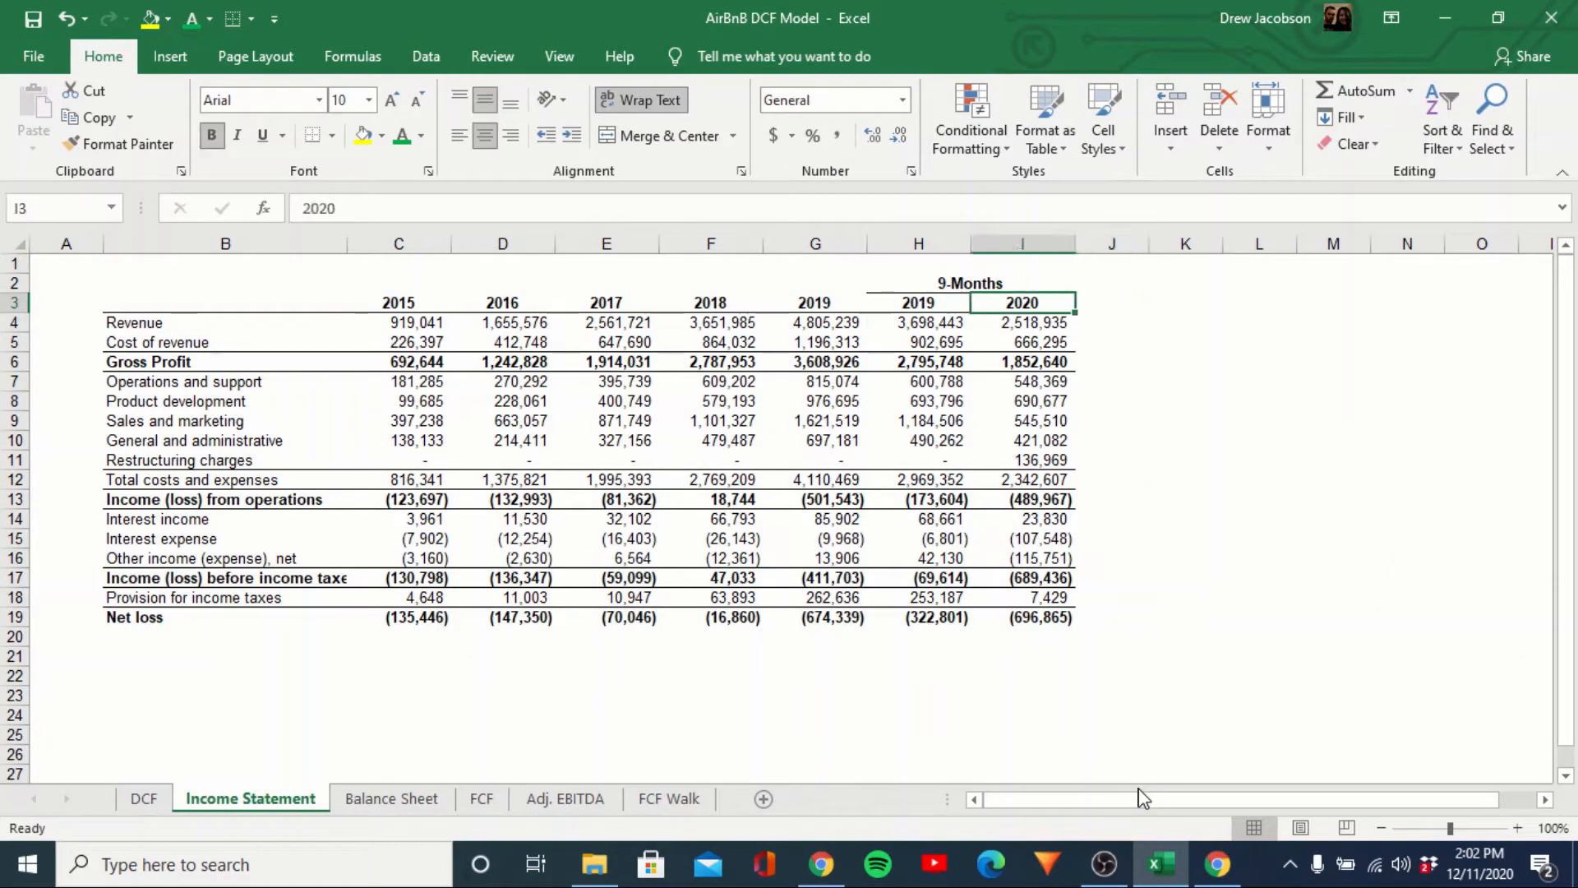
key(Right)
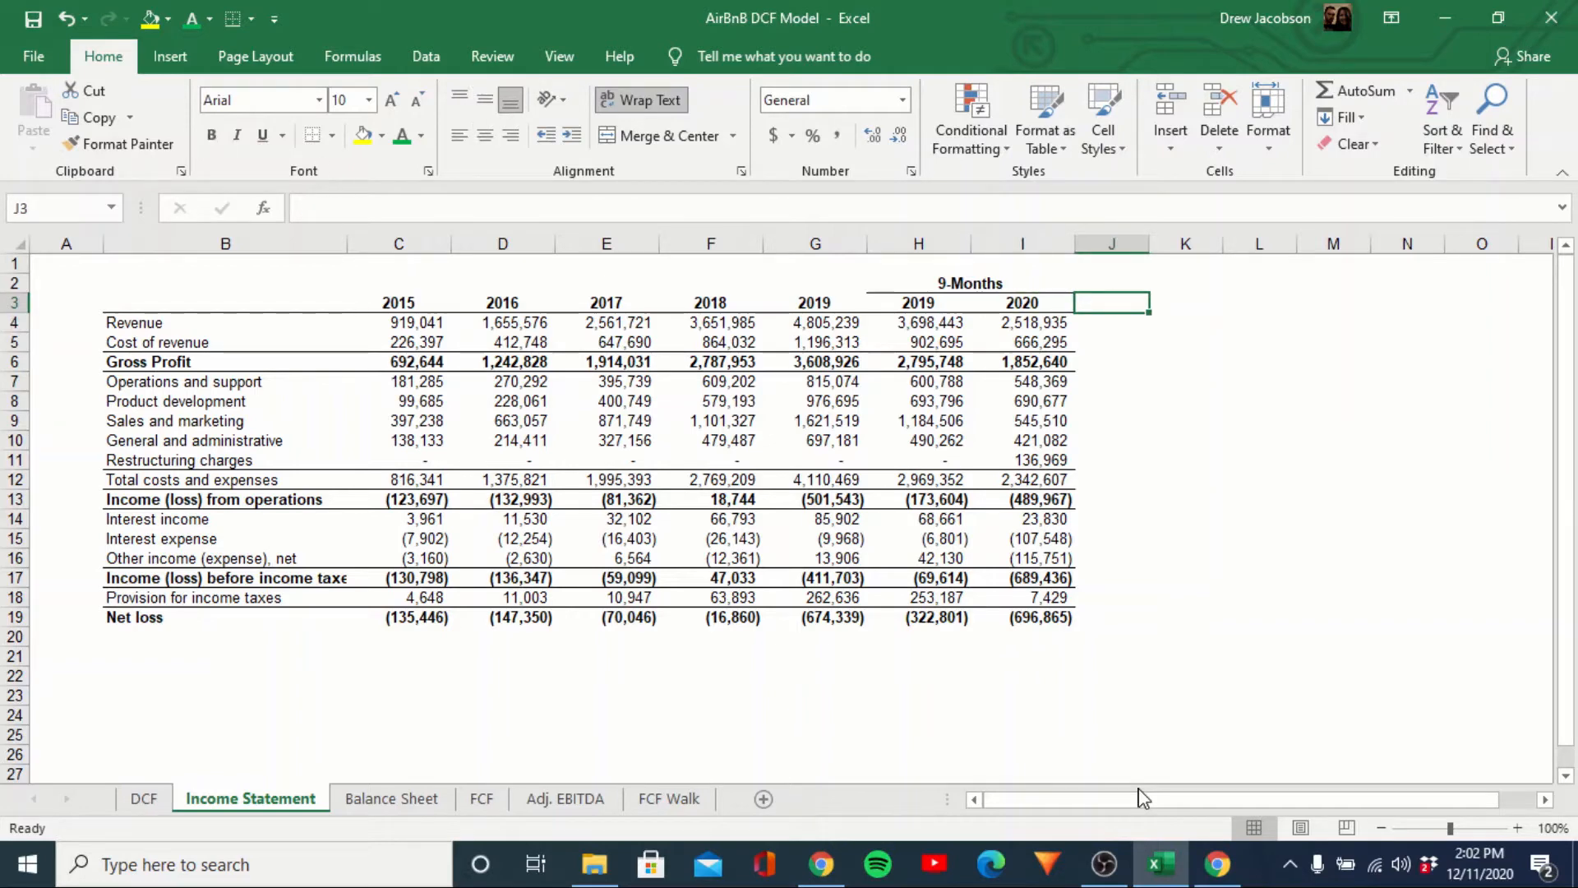
text(2020PF)
key(ctrl+Return)
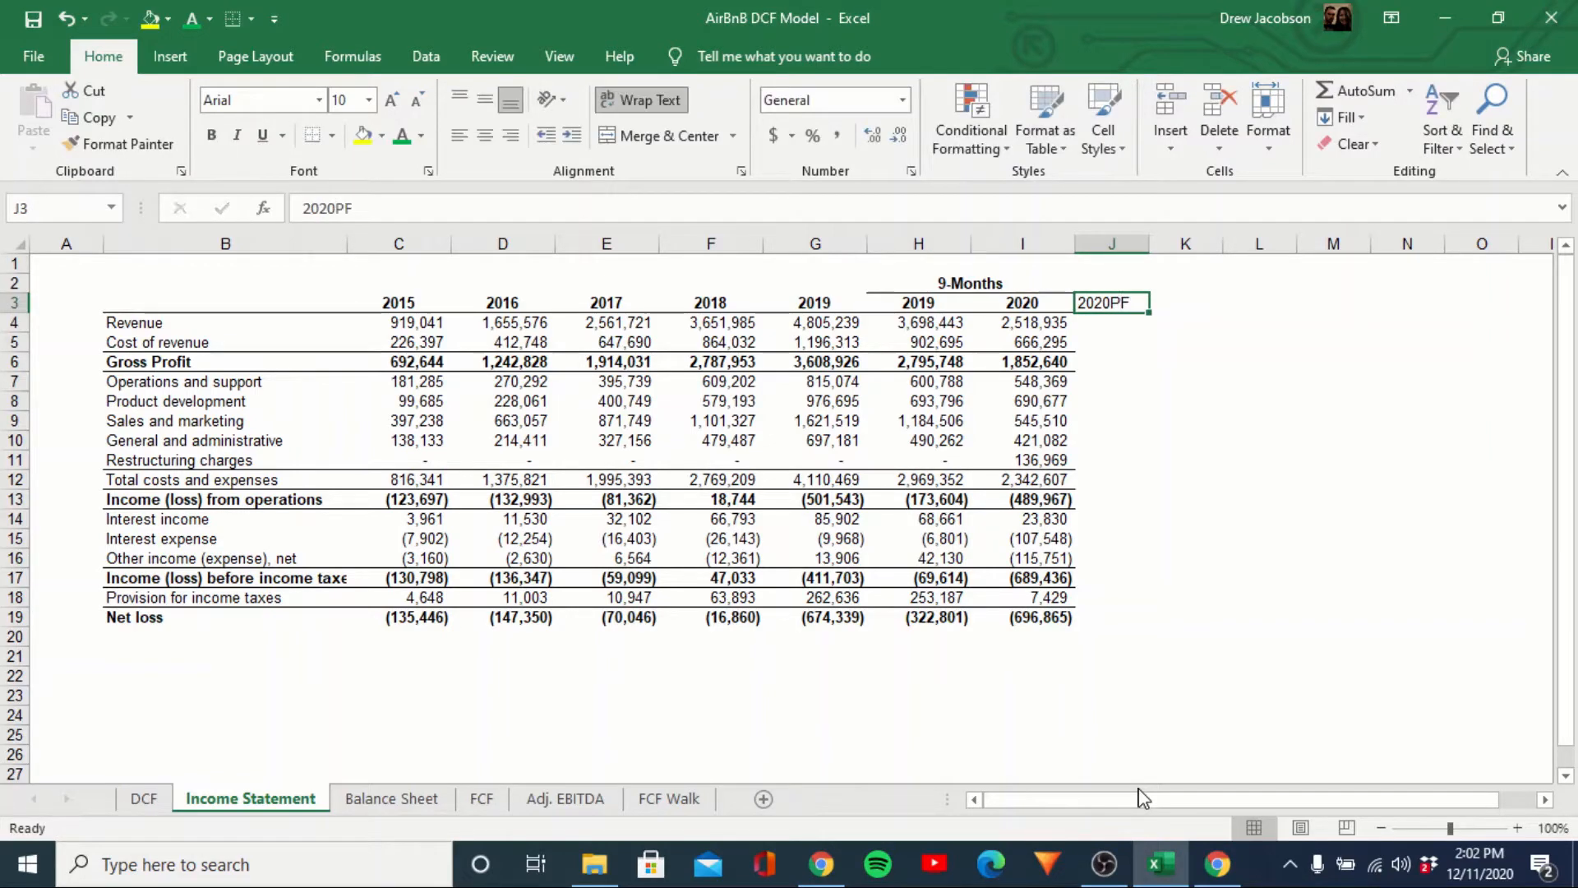
Copy only the formatting of the nine-month 2020 column I onto the 2020PF column J.
key(Left)
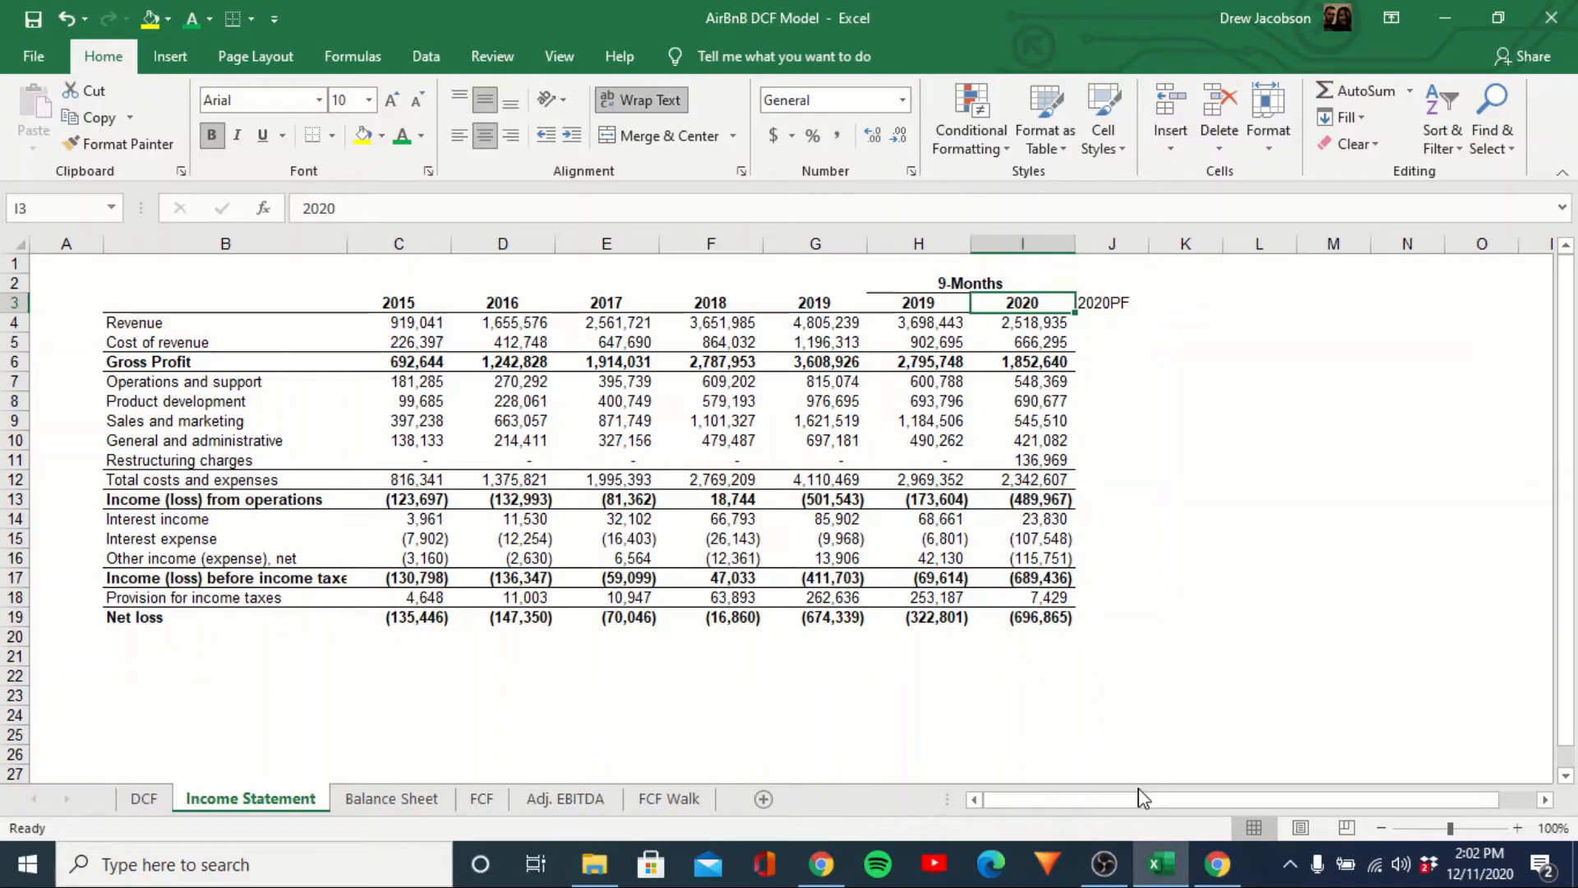
key(ctrl+space)
key(ctrl+c)
key(Right)
key(ctrl+space)
key(ctrl+alt+v)
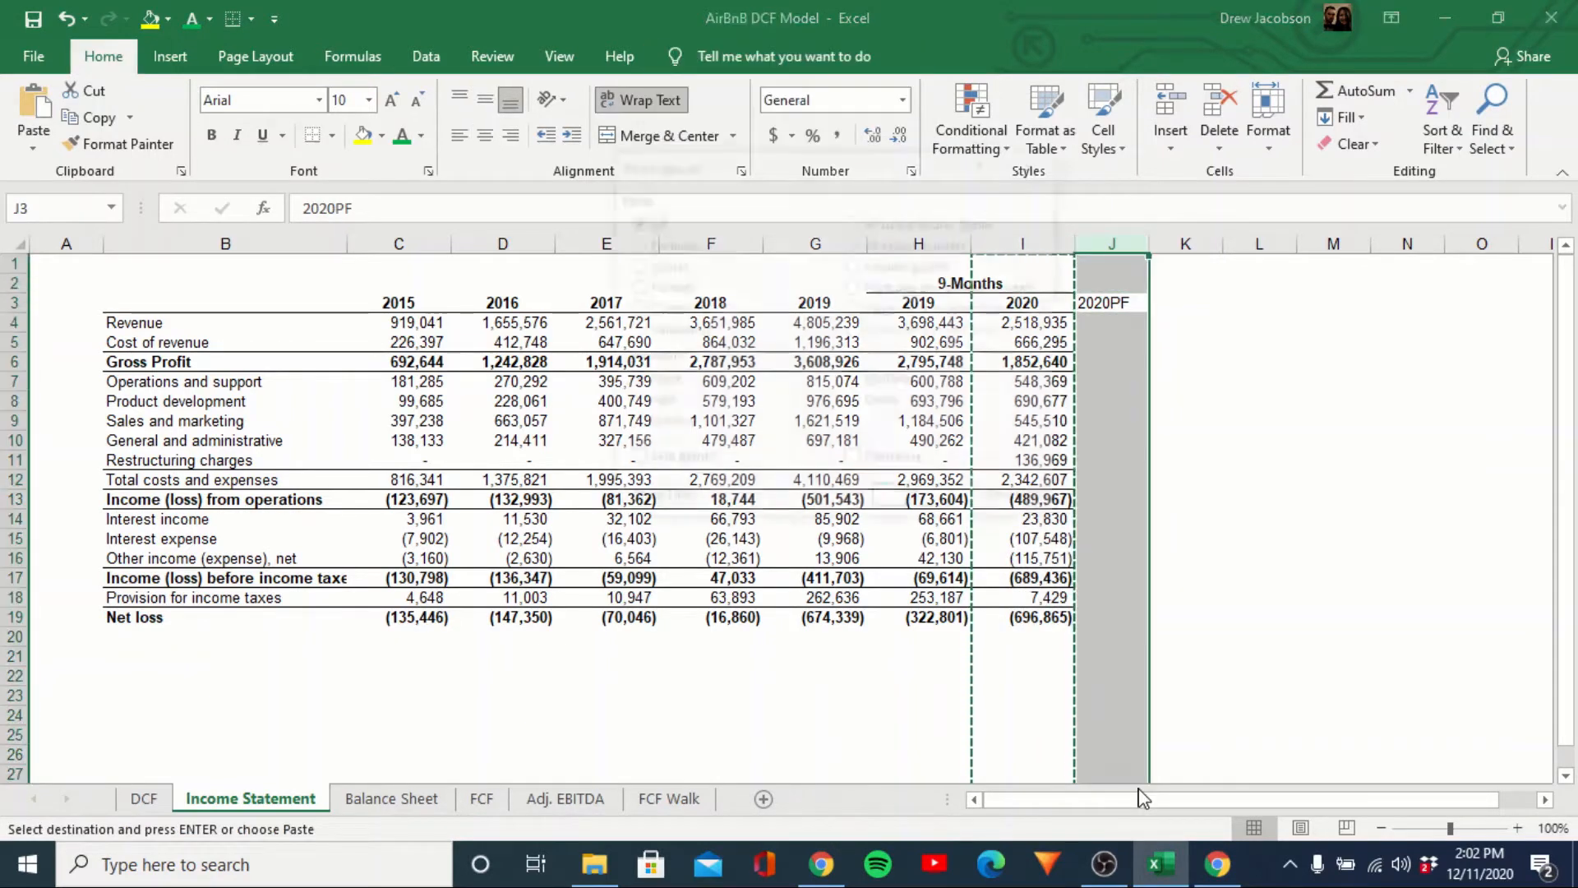
key(t)
key(Return)
key(Escape)
key(Right)
key(Right)
key(Left)
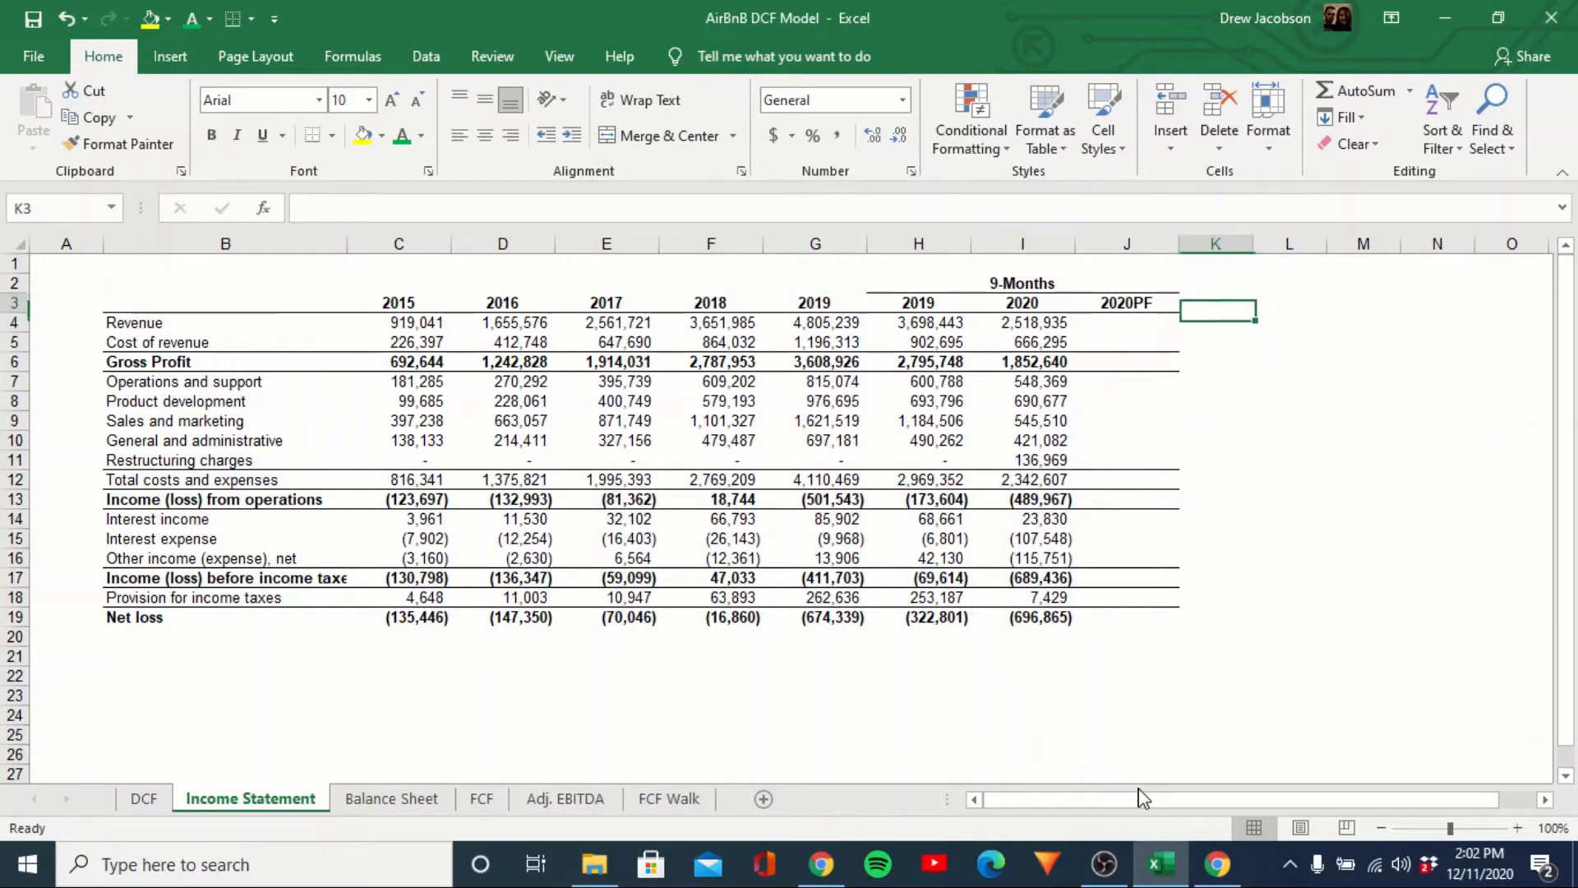
Copy only the formatting of the nine-month 2019 column H onto column L and enter 2019 as the header in L3.
key(Right)
key(Left)
key(Left)
key(Left)
key(Left)
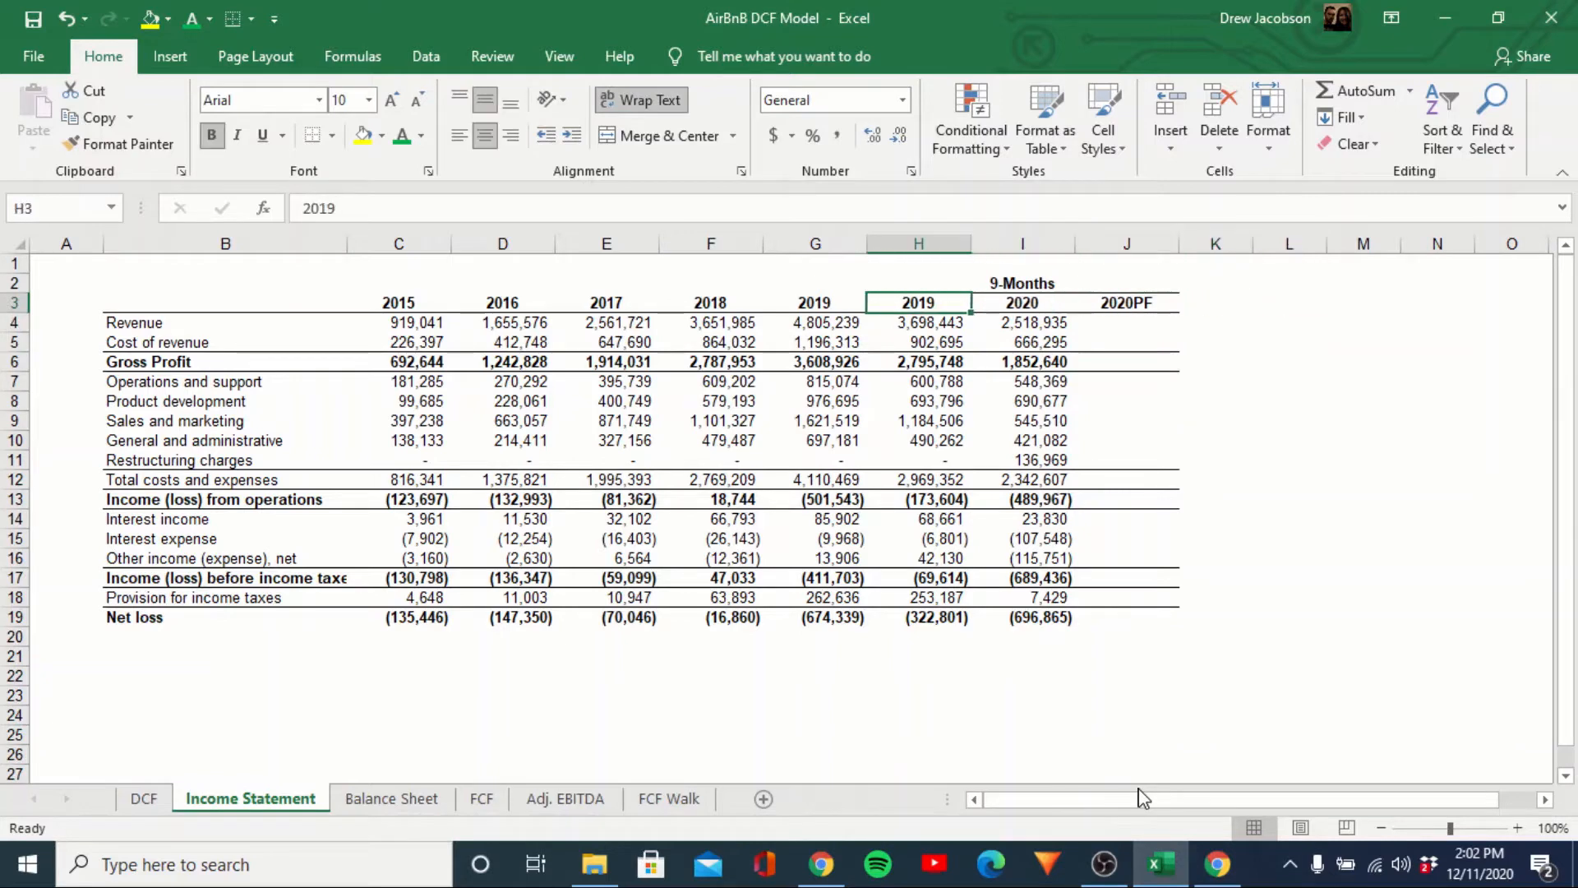
key(ctrl+space)
key(ctrl+c)
key(Right)
key(Right)
key(Right)
key(Right)
key(ctrl+space)
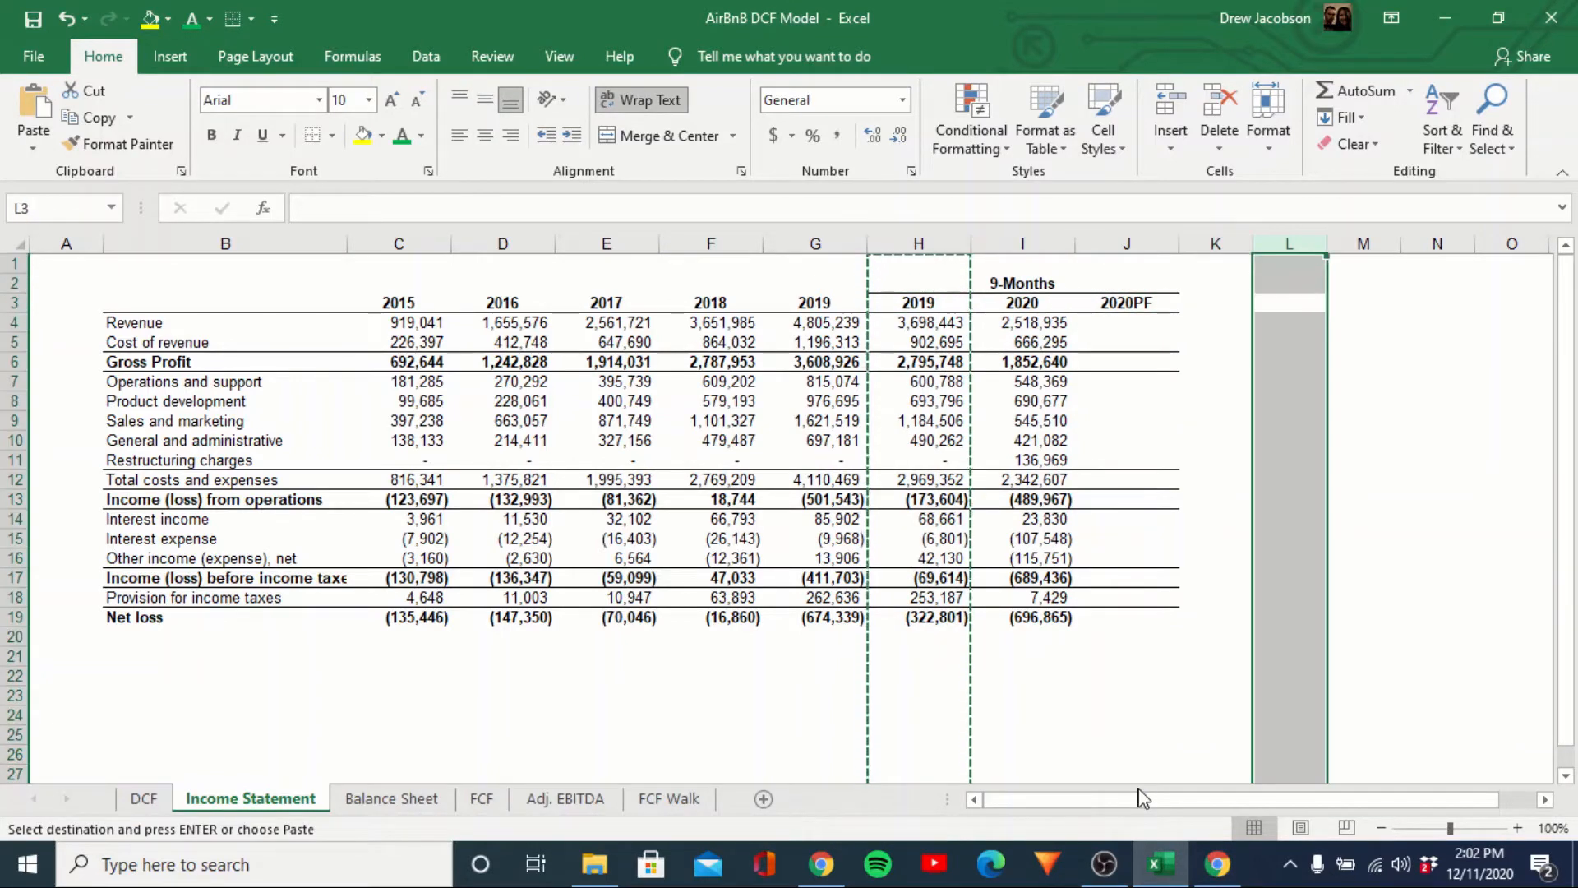
key(alt+e)
key(s)
key(Return)
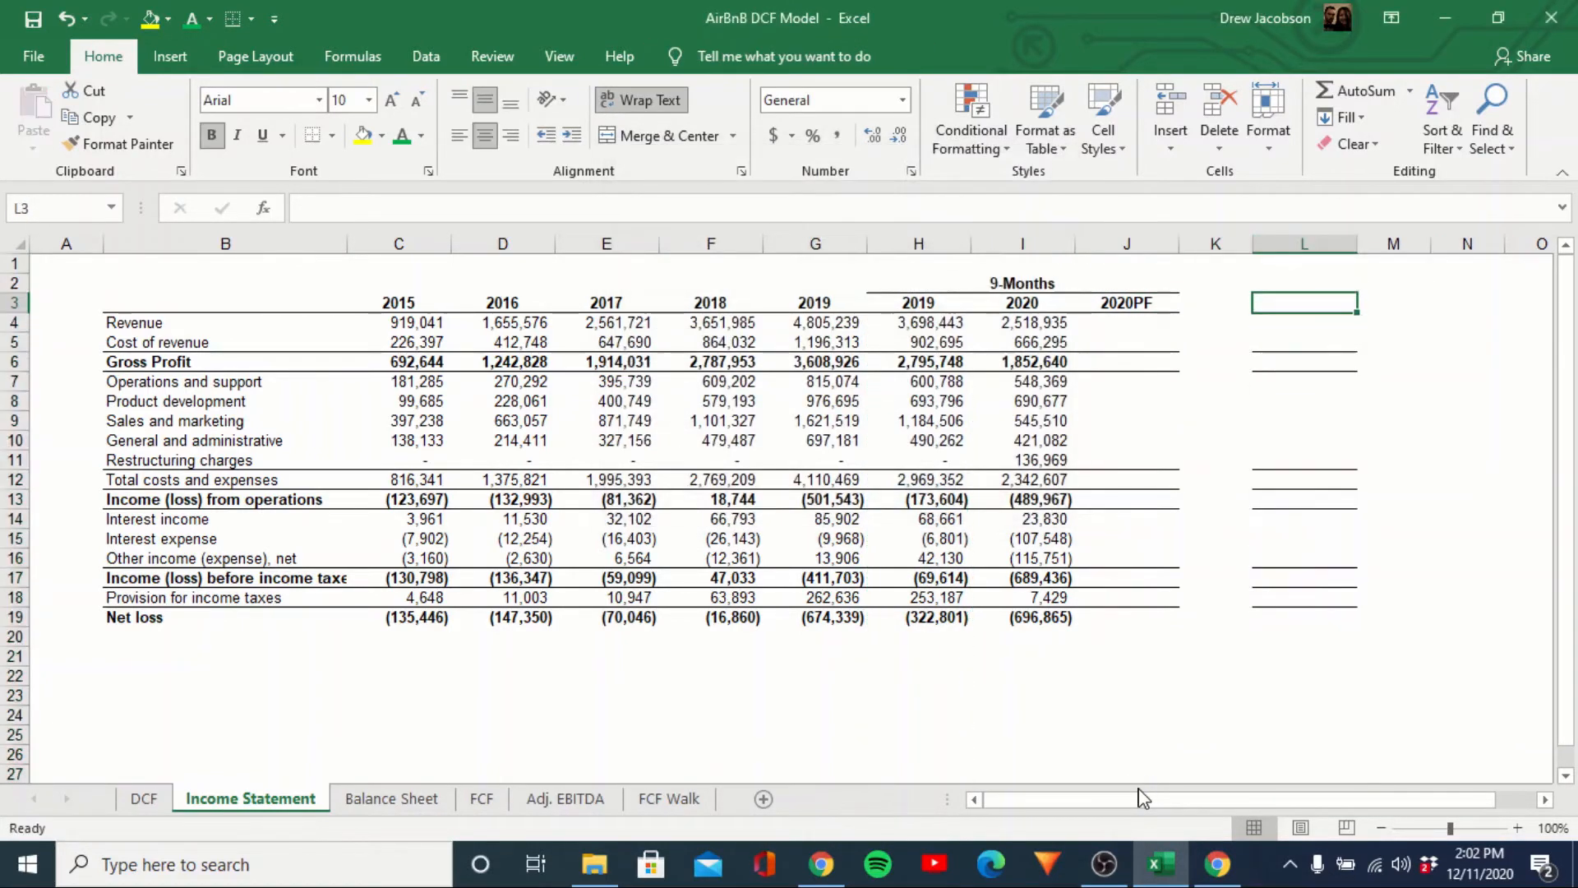
text(2019)
key(Return)
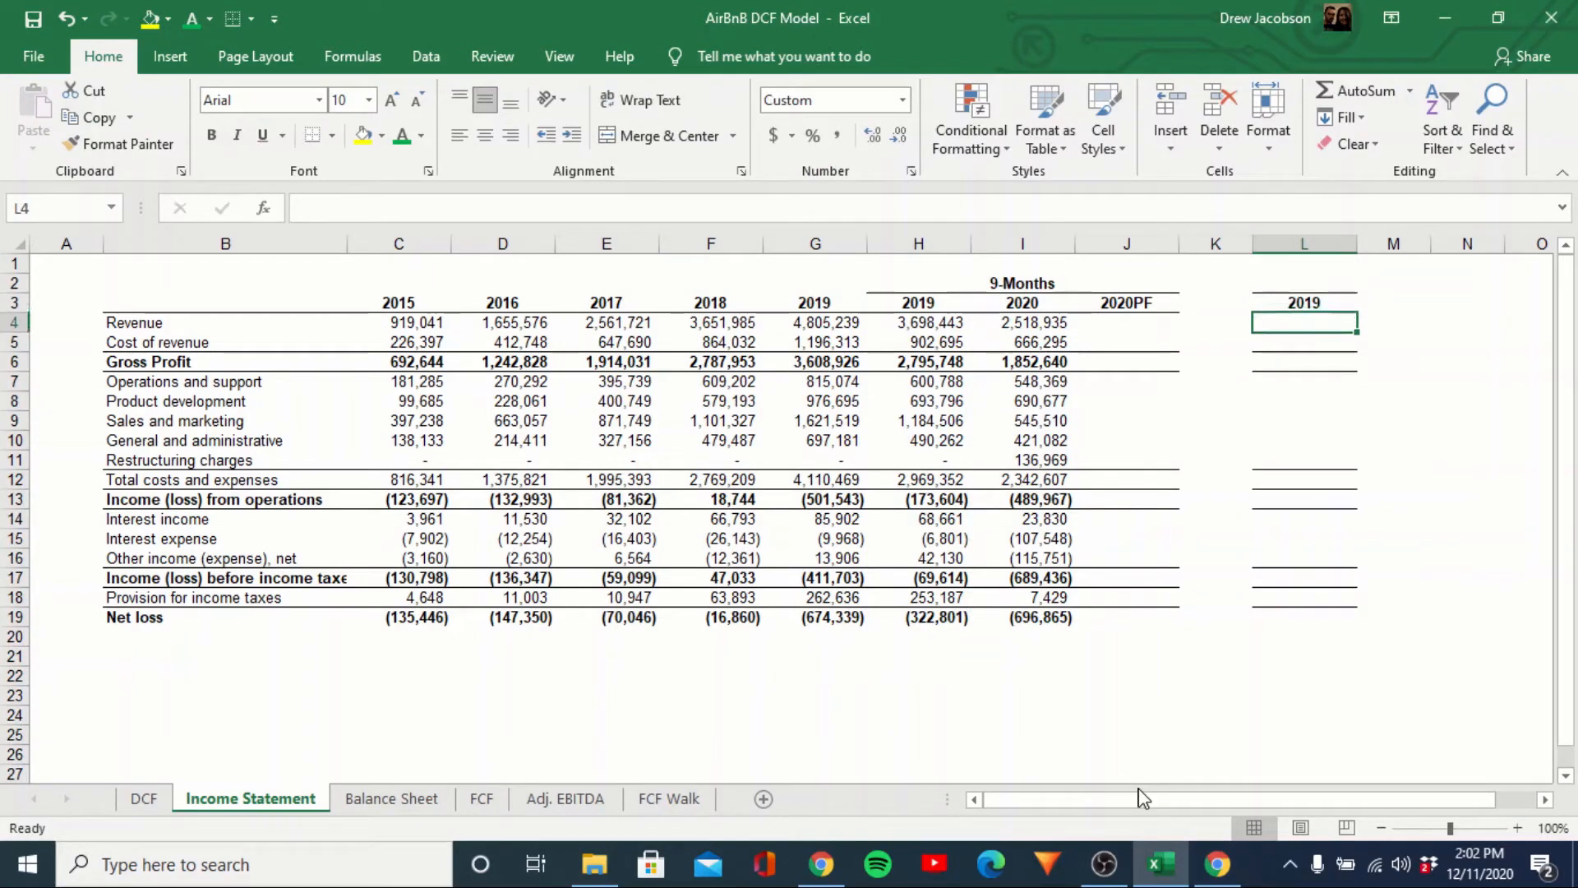
Enter =H4/G4 in L4 to compute nine-month 2019 revenue as a share of full-year 2019, formatted as a percentage.
text(=)
key(Left)
key(Left)
key(Left)
key(Left)
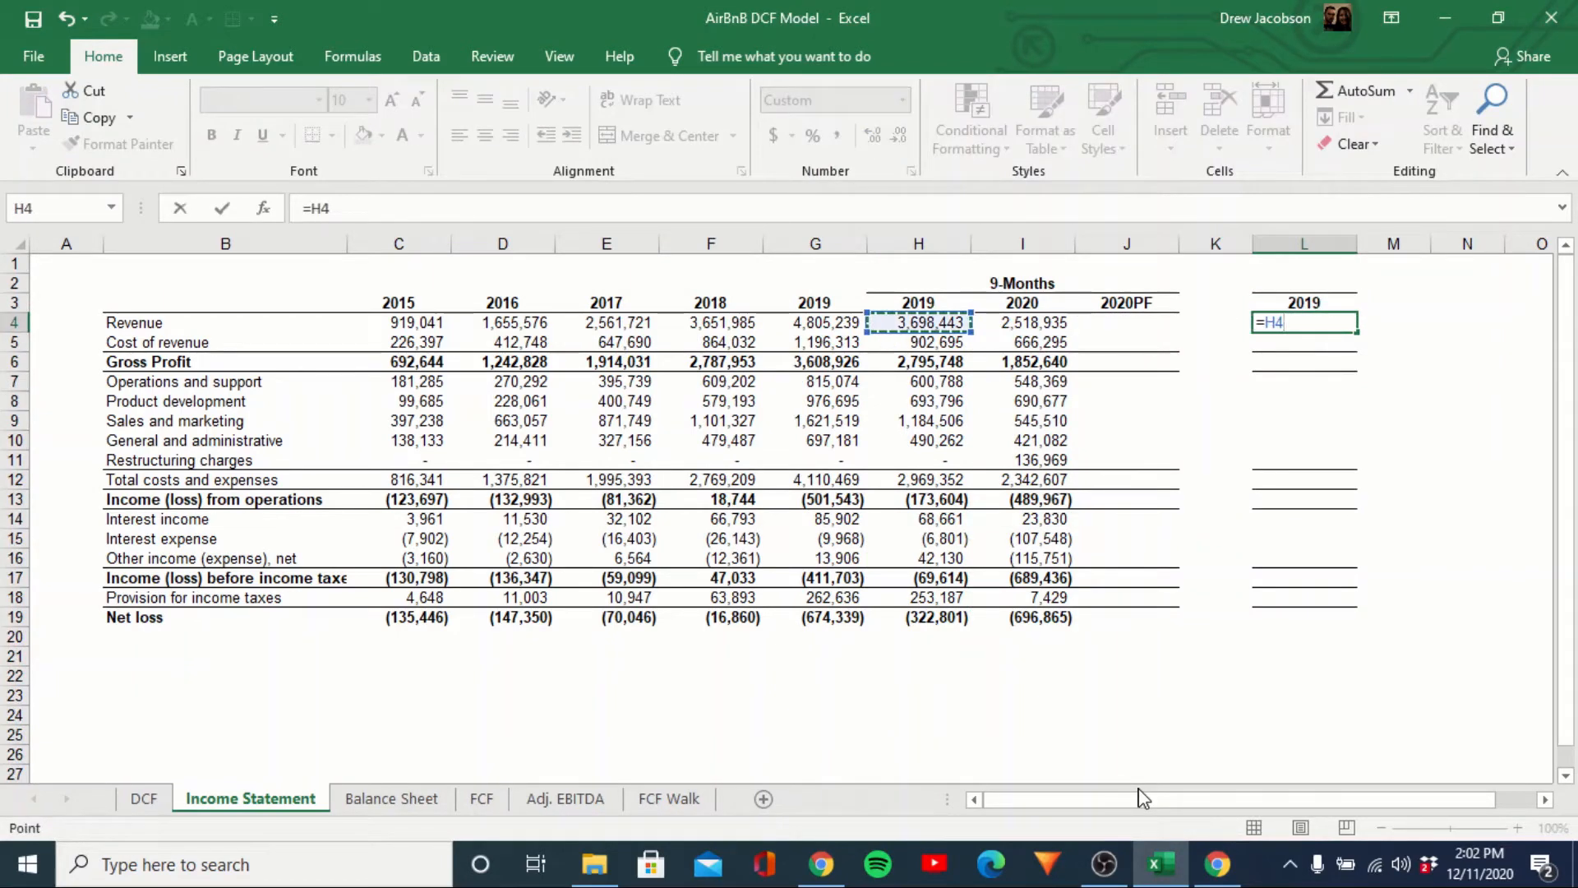
text(/)
key(Left)
key(Left)
key(Left)
key(Left)
key(Left)
key(Return)
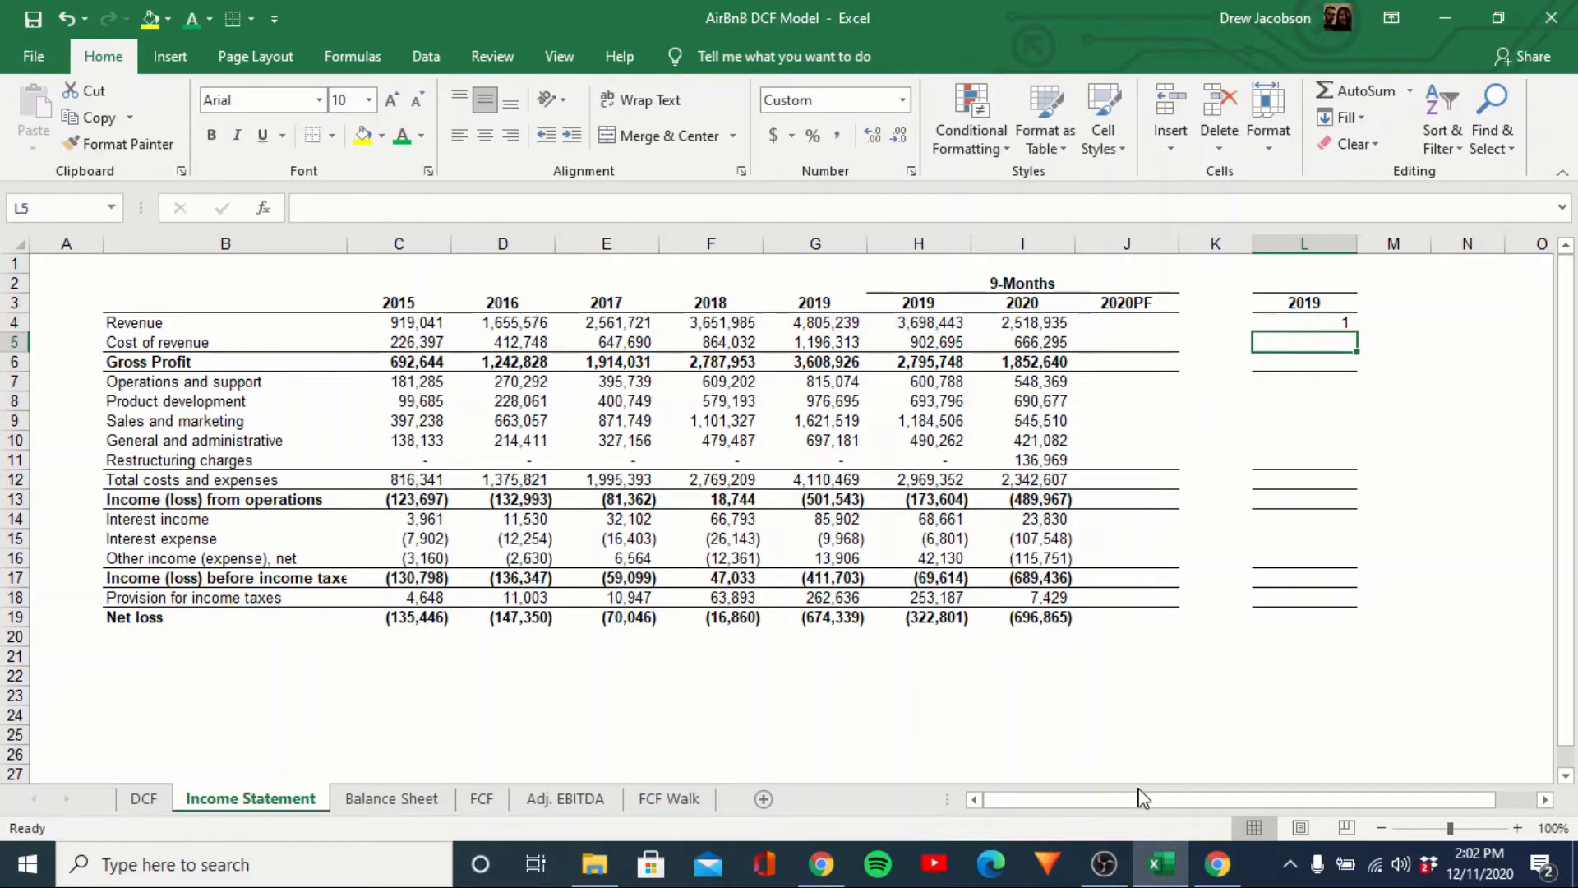
key(Up)
key(ctrl+shift+5)
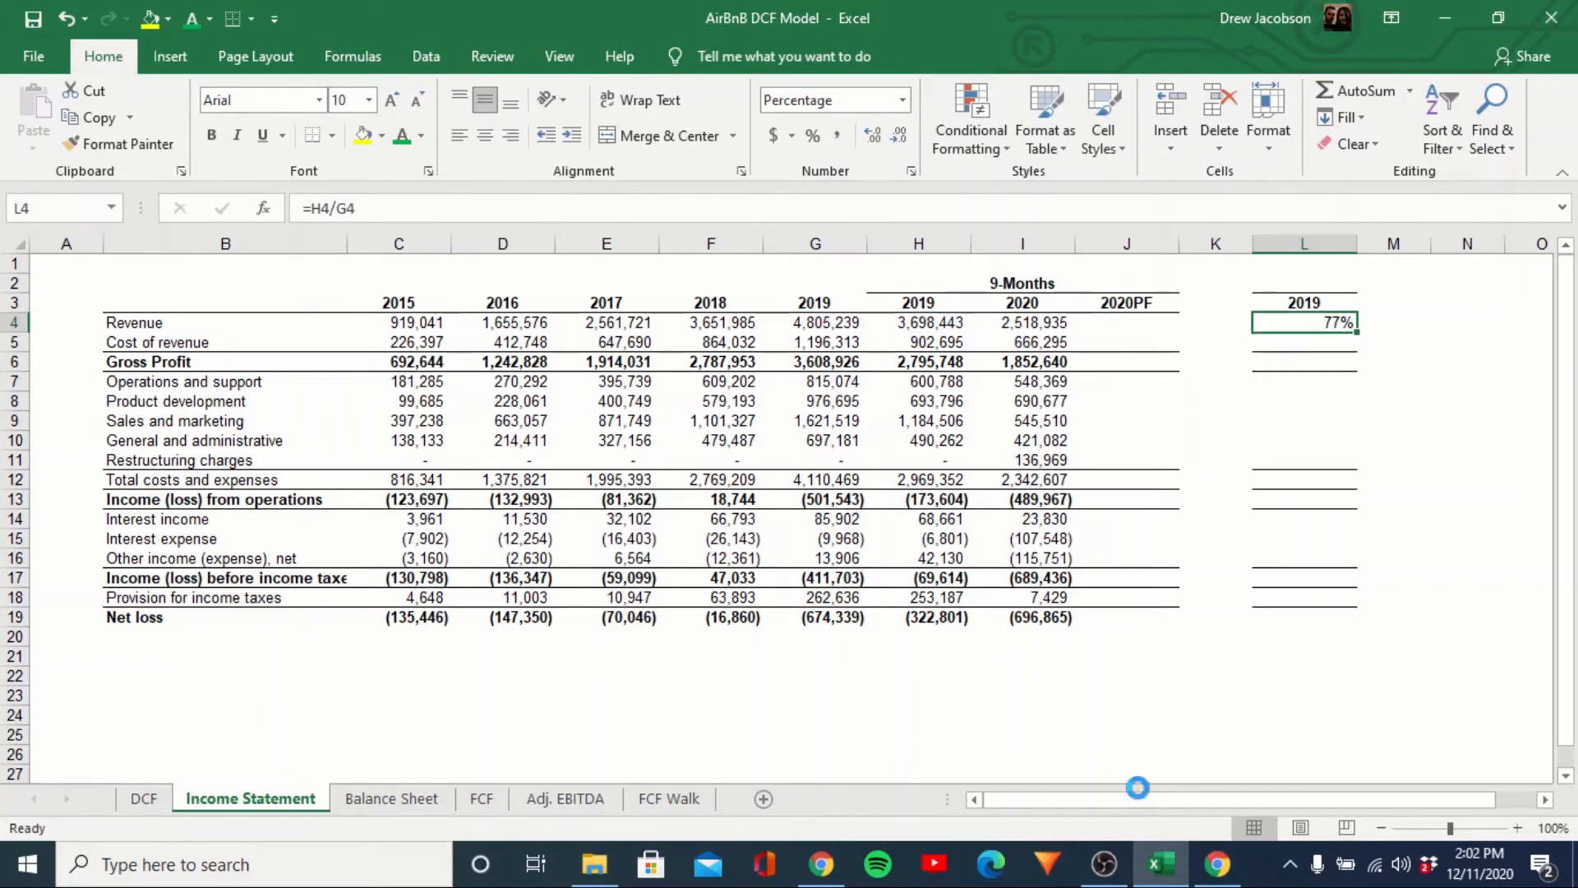
Copy the percentage formula from L4 down the 2019 column through Net loss in L19.
key(ctrl+c)
key(Down)
key(ctrl+v)
key(Down)
key(ctrl+v)
key(Down)
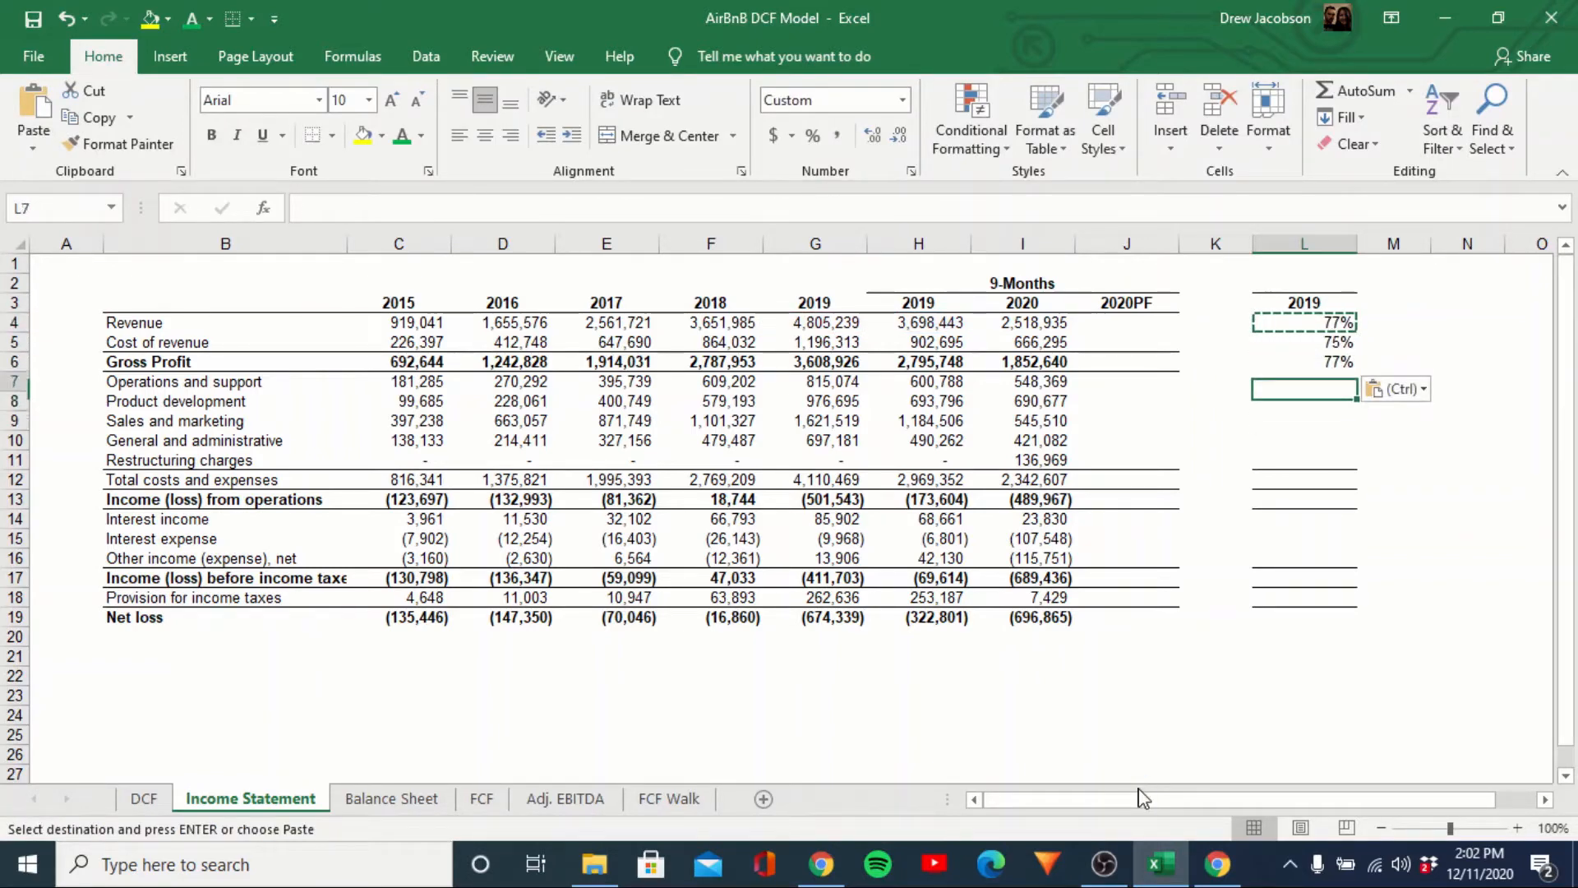
key(shift+Down)
key(shift+Down)
key(shift+Down)
key(shift+Down)
key(shift+Down)
key(shift+Down)
key(shift+Down)
key(shift+Down)
key(shift+Down)
key(shift+Down)
key(shift+Down)
key(shift+Down)
key(shift+Down)
key(shift+Up)
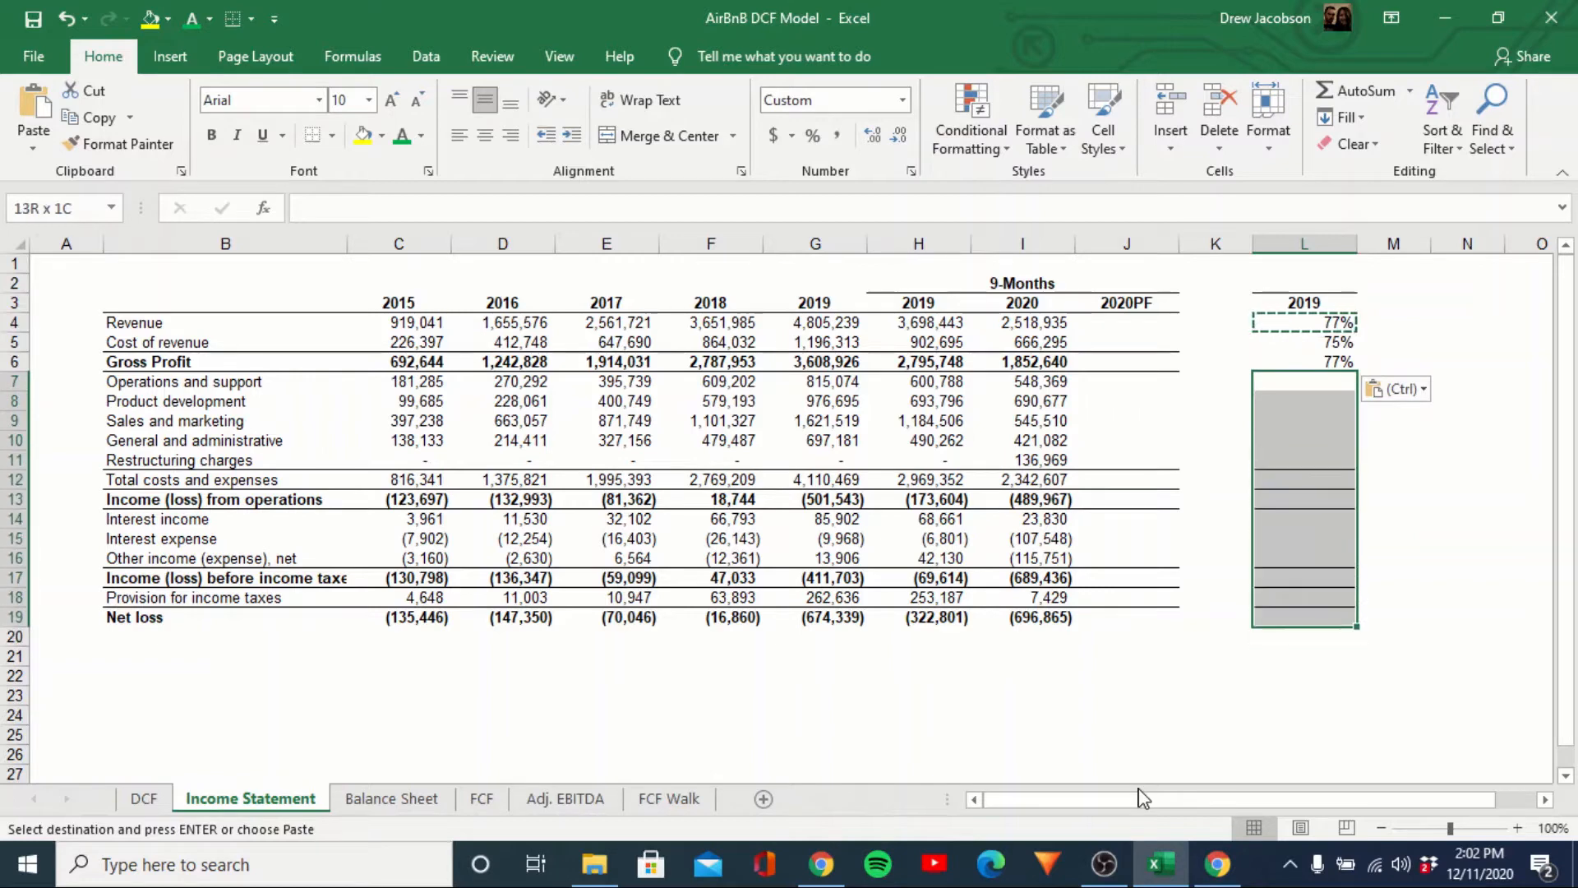
key(ctrl+v)
key(Escape)
Clear the Restructuring charges ratio in L11.
key(Up)
key(Up)
key(Up)
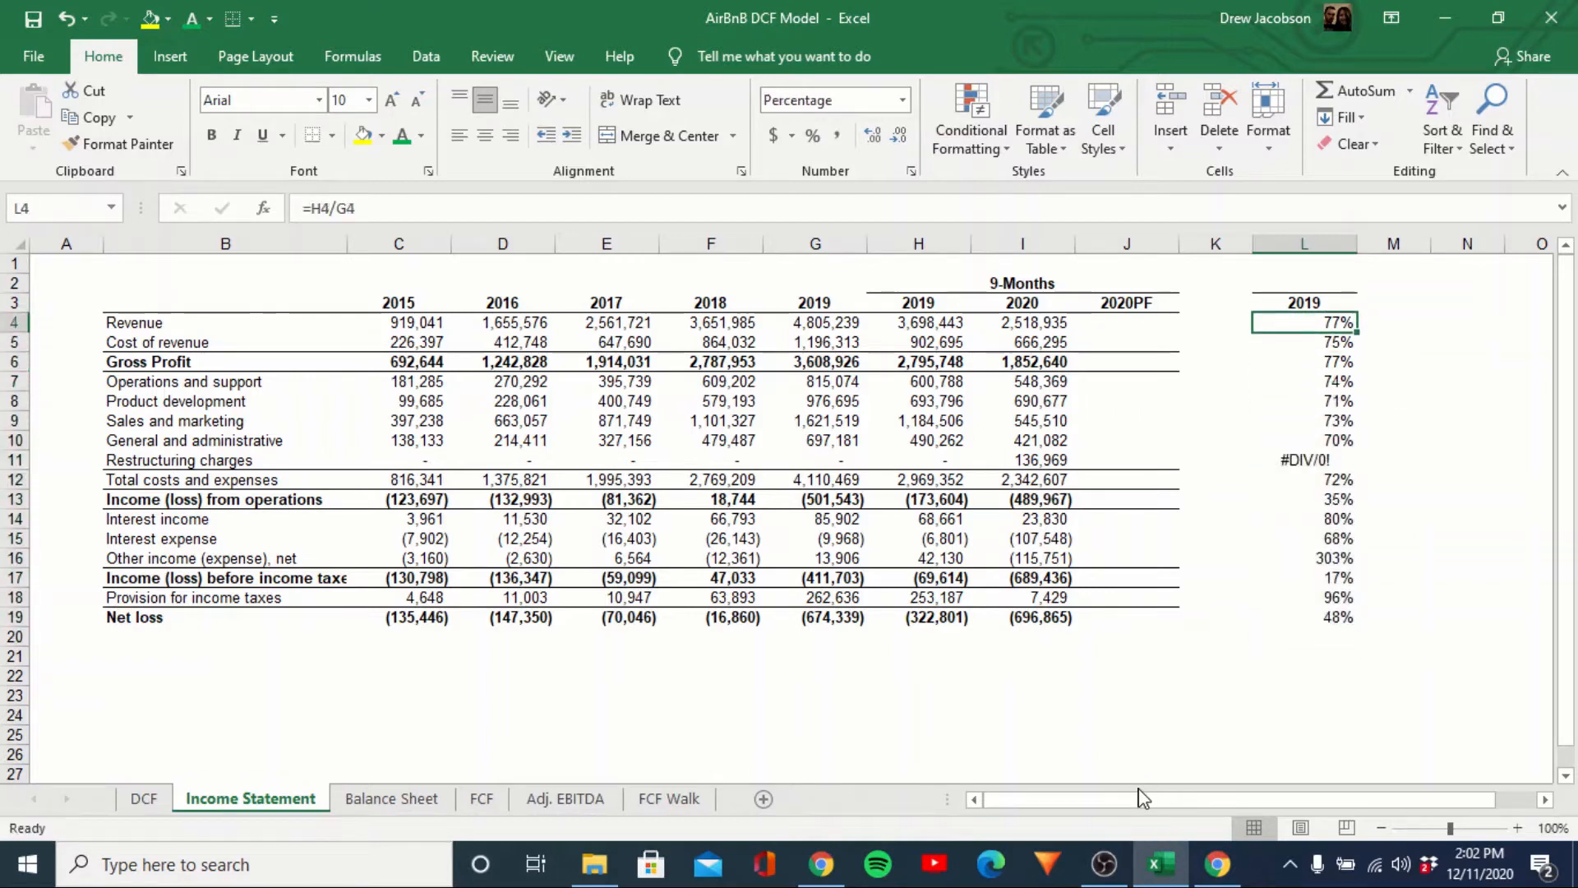
key(ctrl+shift+Down)
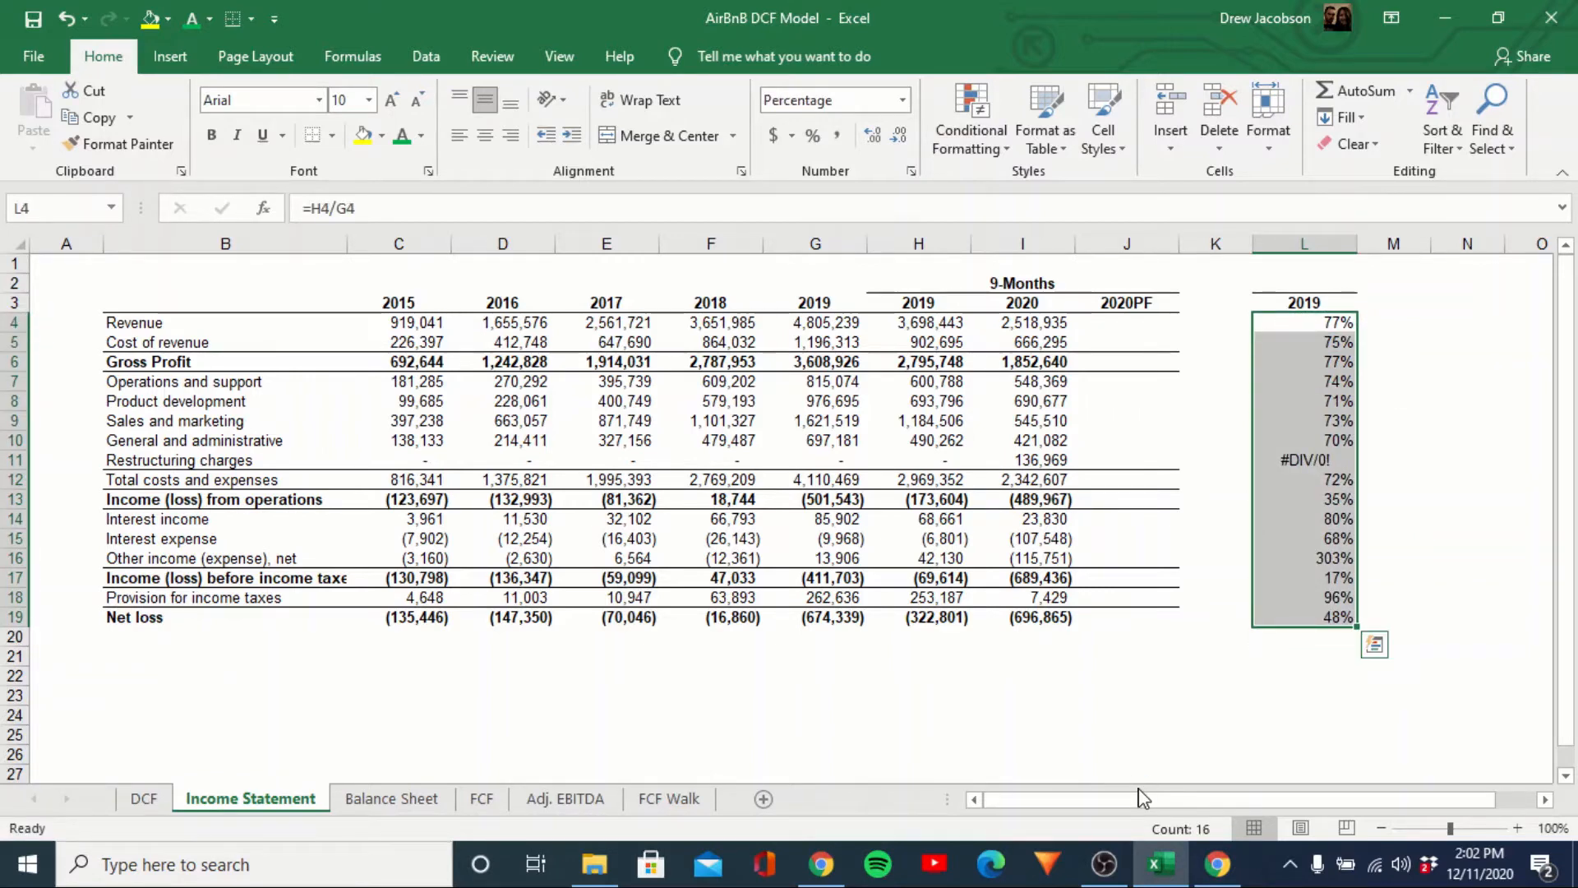
key(Down)
key(Down)
key(Down)
key(Down)
key(Down)
key(Down)
key(Down)
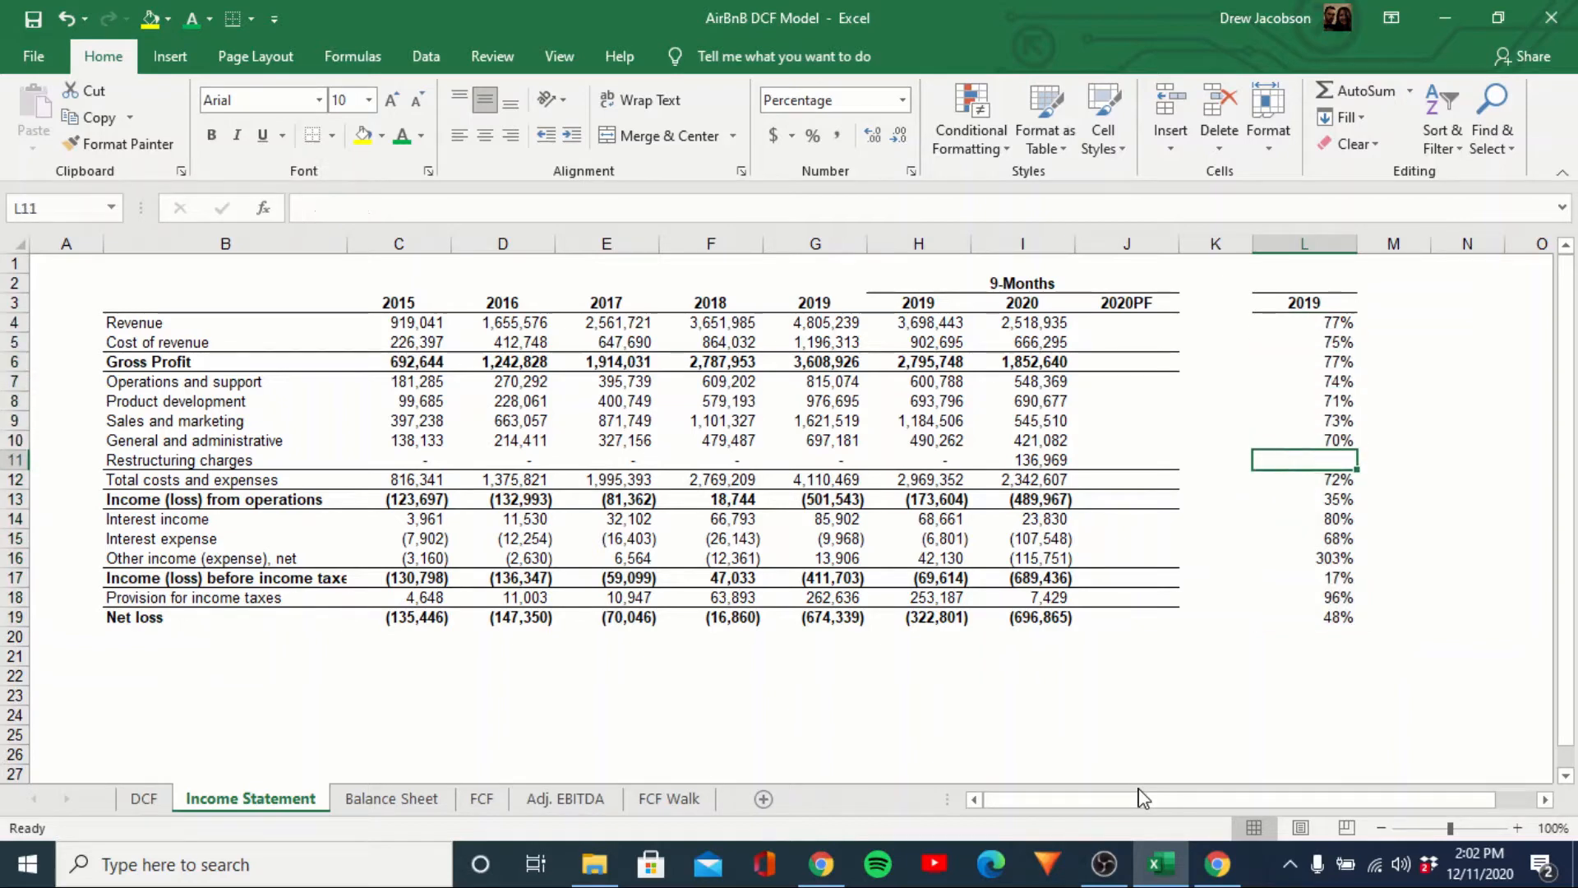
Calculate 2020PF Revenue in J4 with =I4/L4, dividing the nine-month 2020 figure by the 2019 ratio.
key(Left)
key(Up)
key(Up)
key(Up)
key(Up)
key(Right)
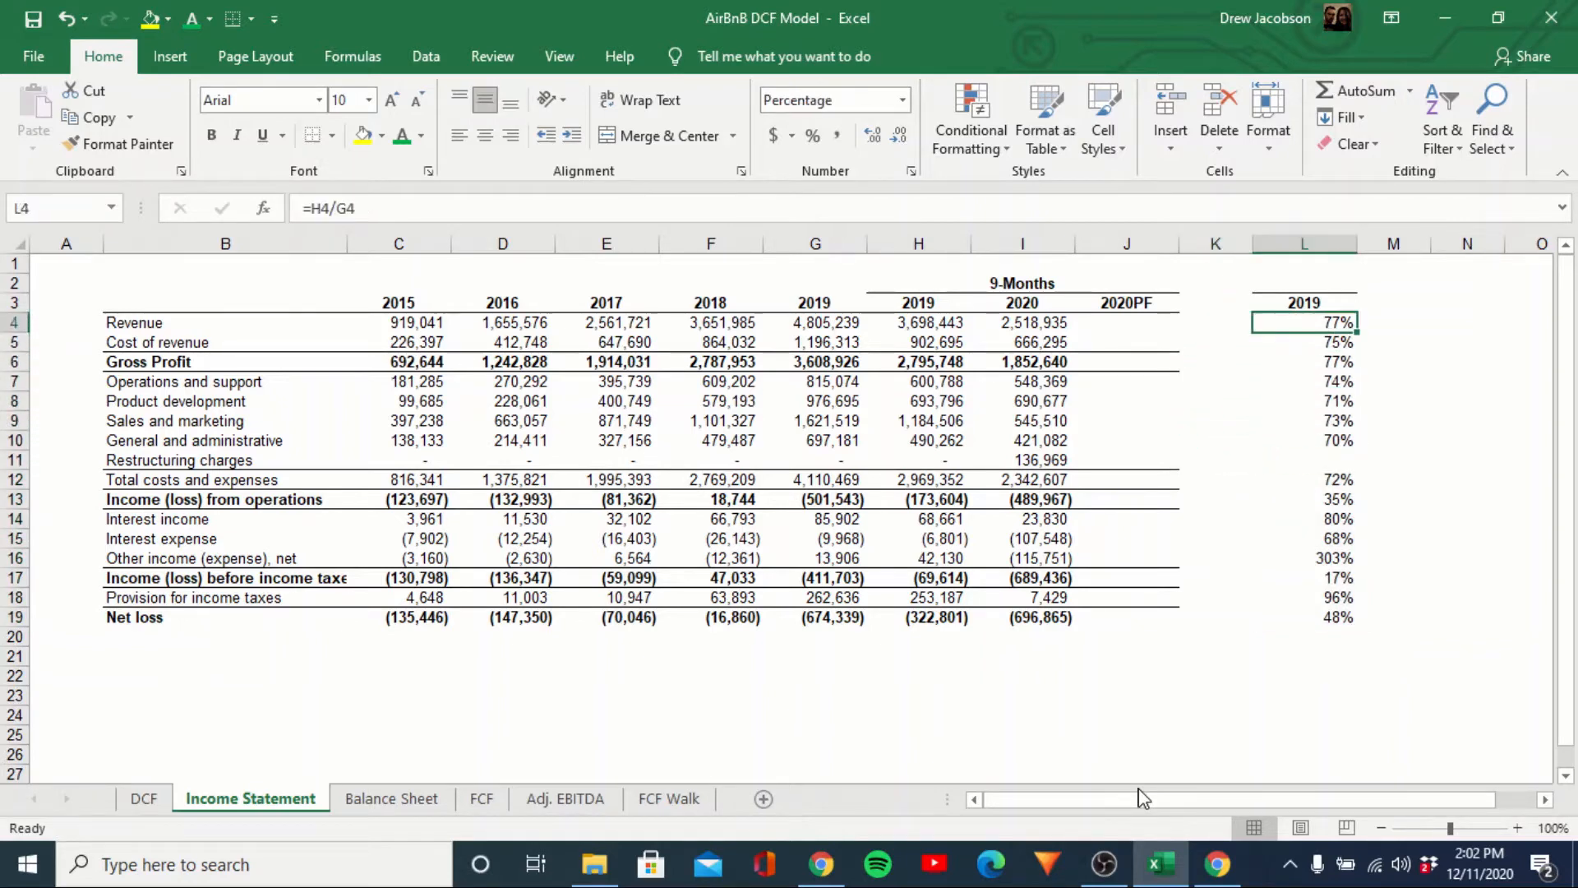
key(Left)
key(Left)
text(=)
key(Left)
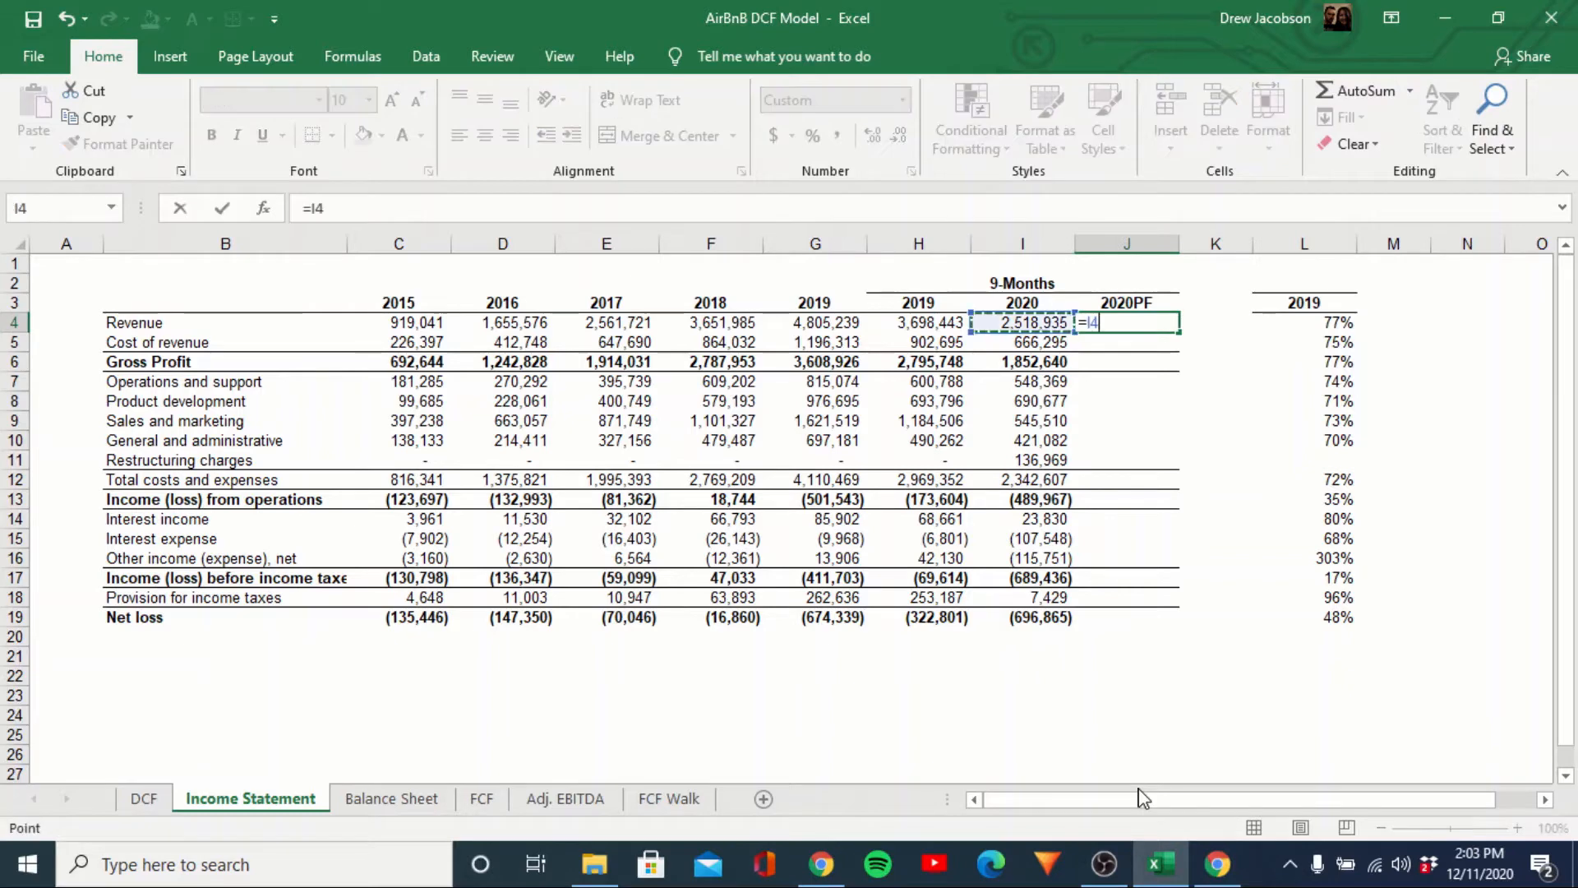
text(/)
key(Right)
key(Right)
key(Return)
key(Up)
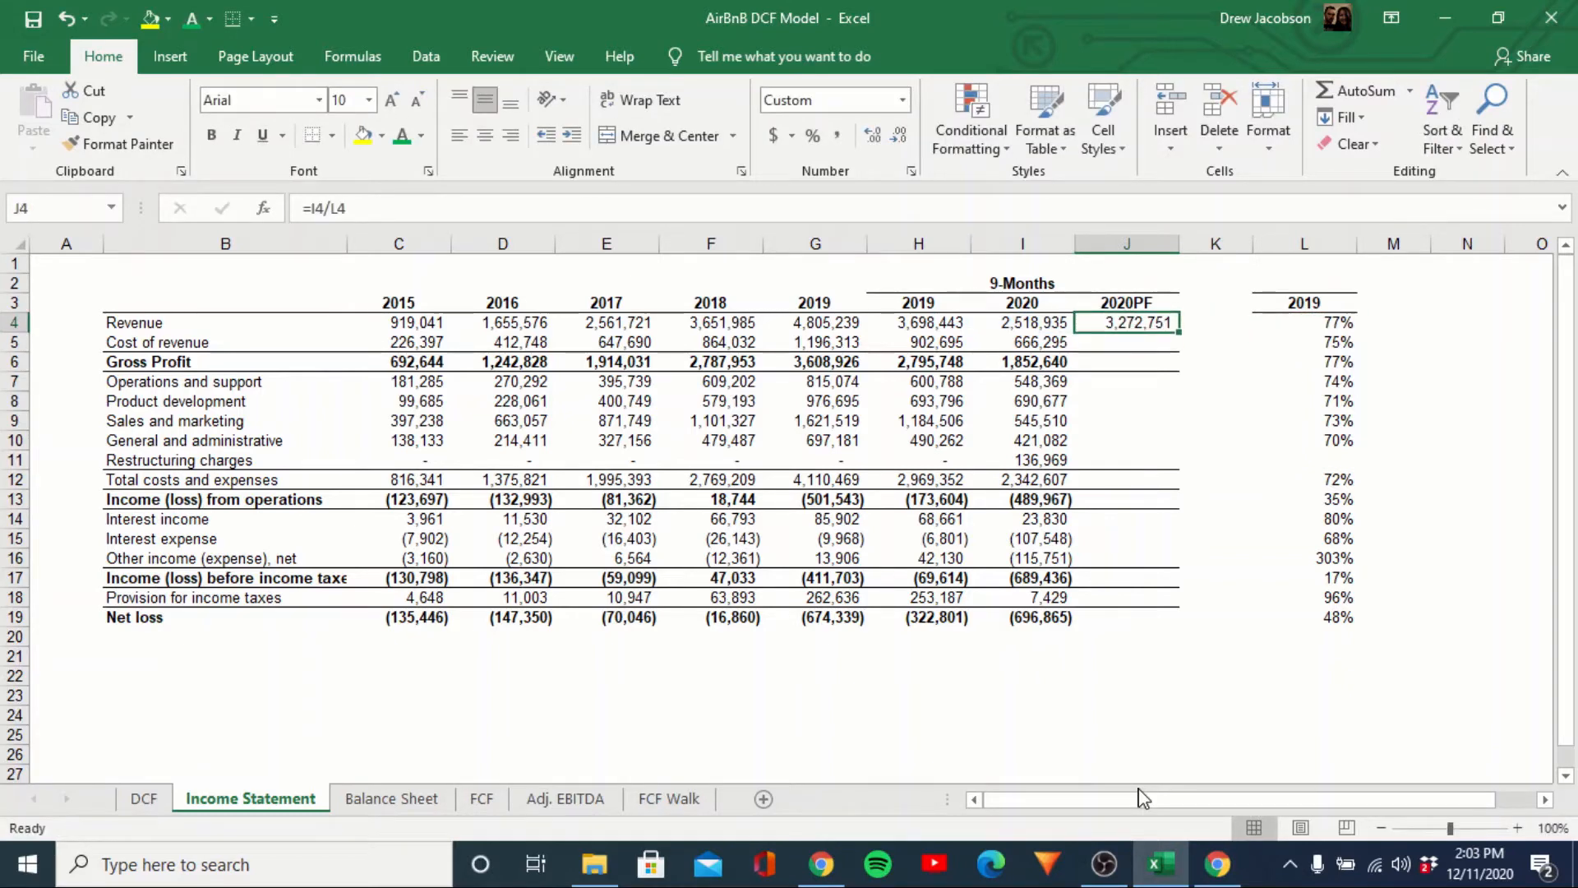
Paste only the formula of J4 down the 2020PF column through J19, keeping the existing formatting.
key(ctrl+c)
key(shift+Down)
key(shift+Down)
key(shift+Down)
key(shift+Down)
key(shift+Down)
key(shift+Down)
key(shift+Down)
key(shift+Down)
key(shift+Down)
key(shift+Down)
key(shift+Down)
key(shift+Down)
key(shift+Down)
key(shift+Down)
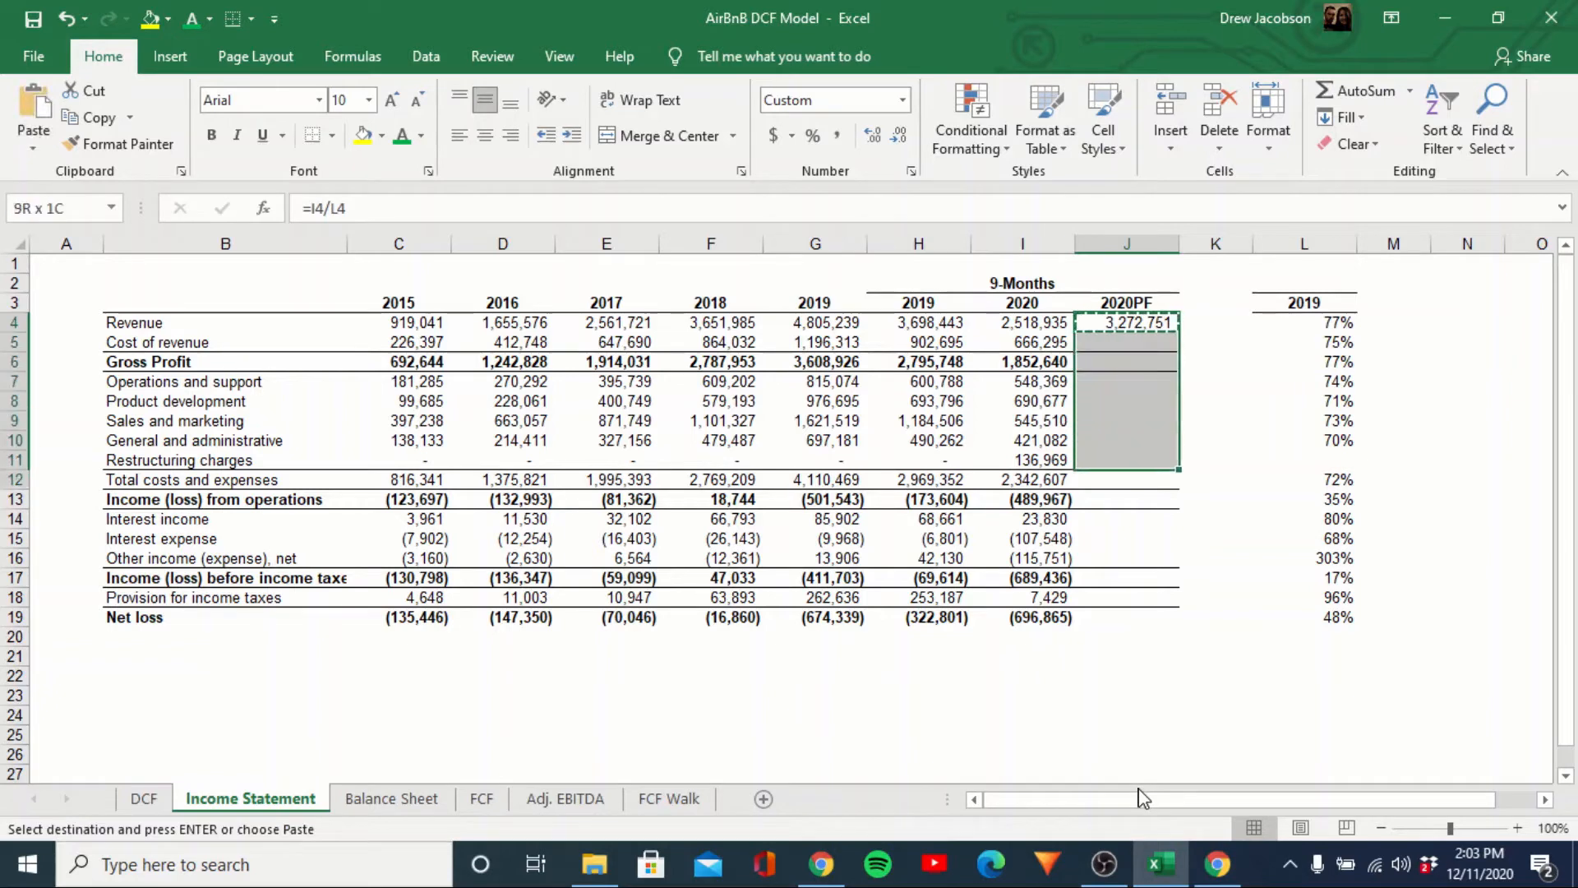
key(alt+e)
key(s)
key(f)
key(Return)
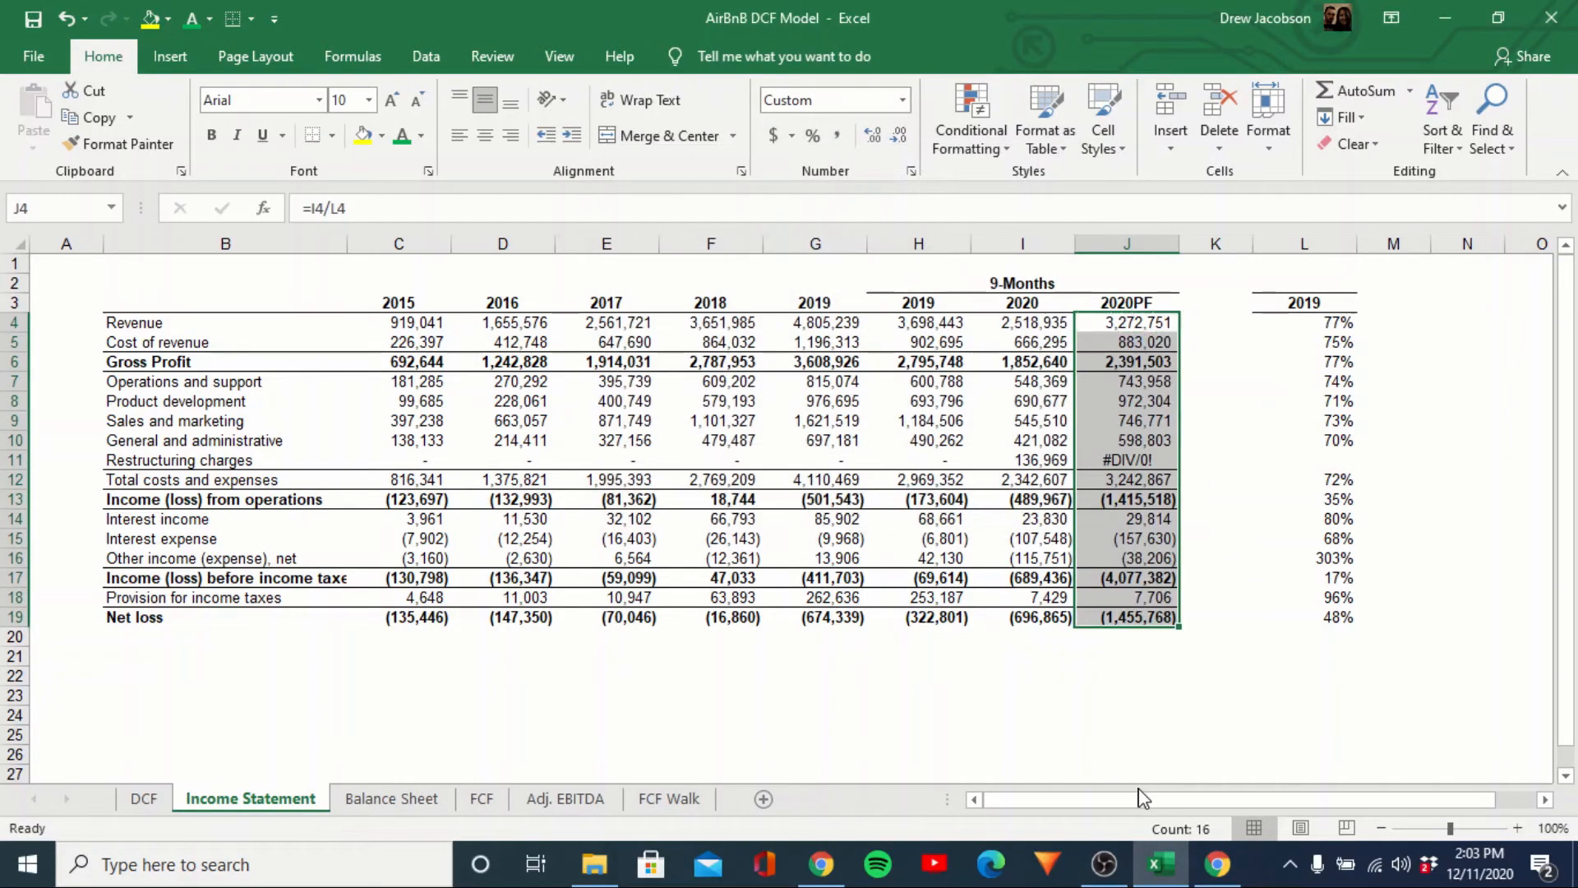
Set the 2020PF Restructuring charges cell J11 to =I11, the nine-month 2020 amount.
key(Down)
key(Down)
key(Down)
key(Down)
key(Down)
key(Down)
key(Down)
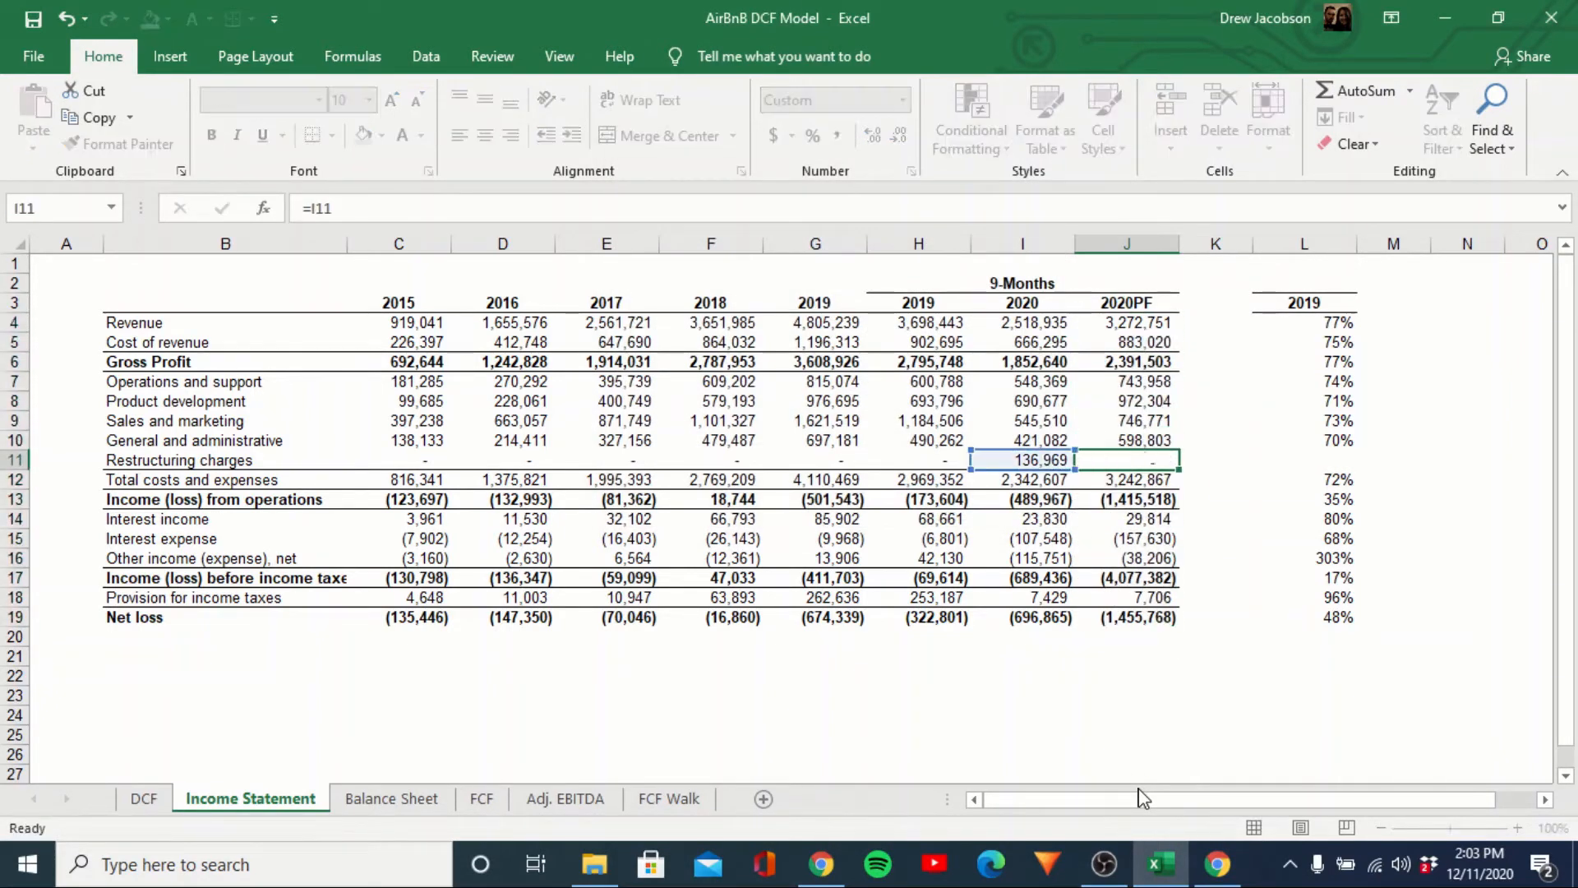
key(Return)
Add an outline border around the 2020PF column, from the header J3 down to Net loss in J19.
key(Up)
key(Up)
key(Up)
key(Up)
key(ctrl+space)
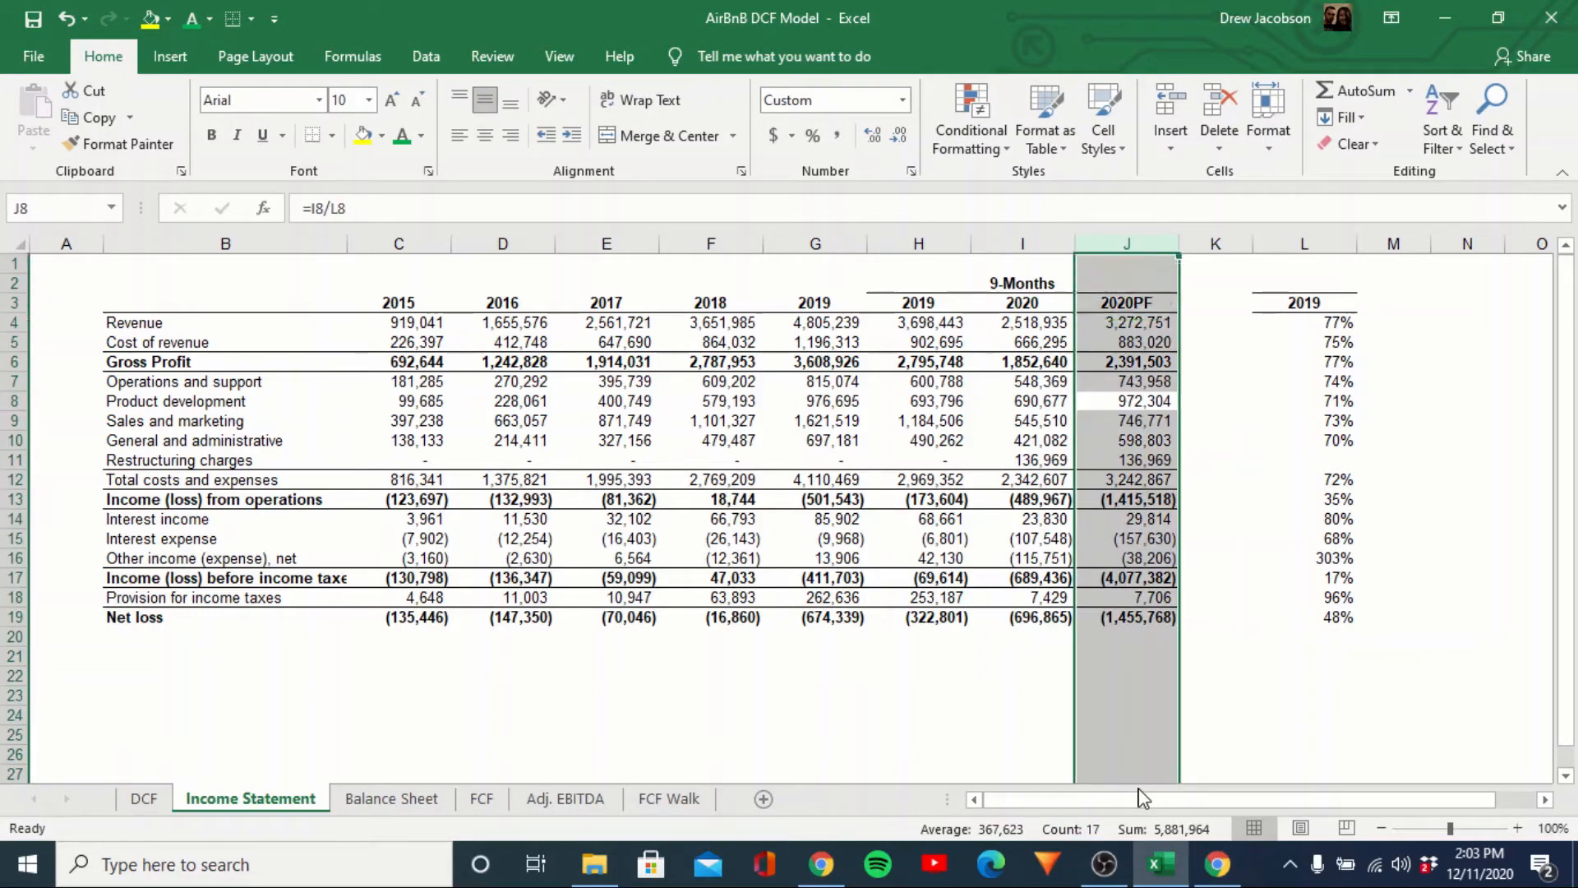
key(Up)
key(Up)
key(Up)
key(Up)
key(Up)
key(ctrl+shift+Down)
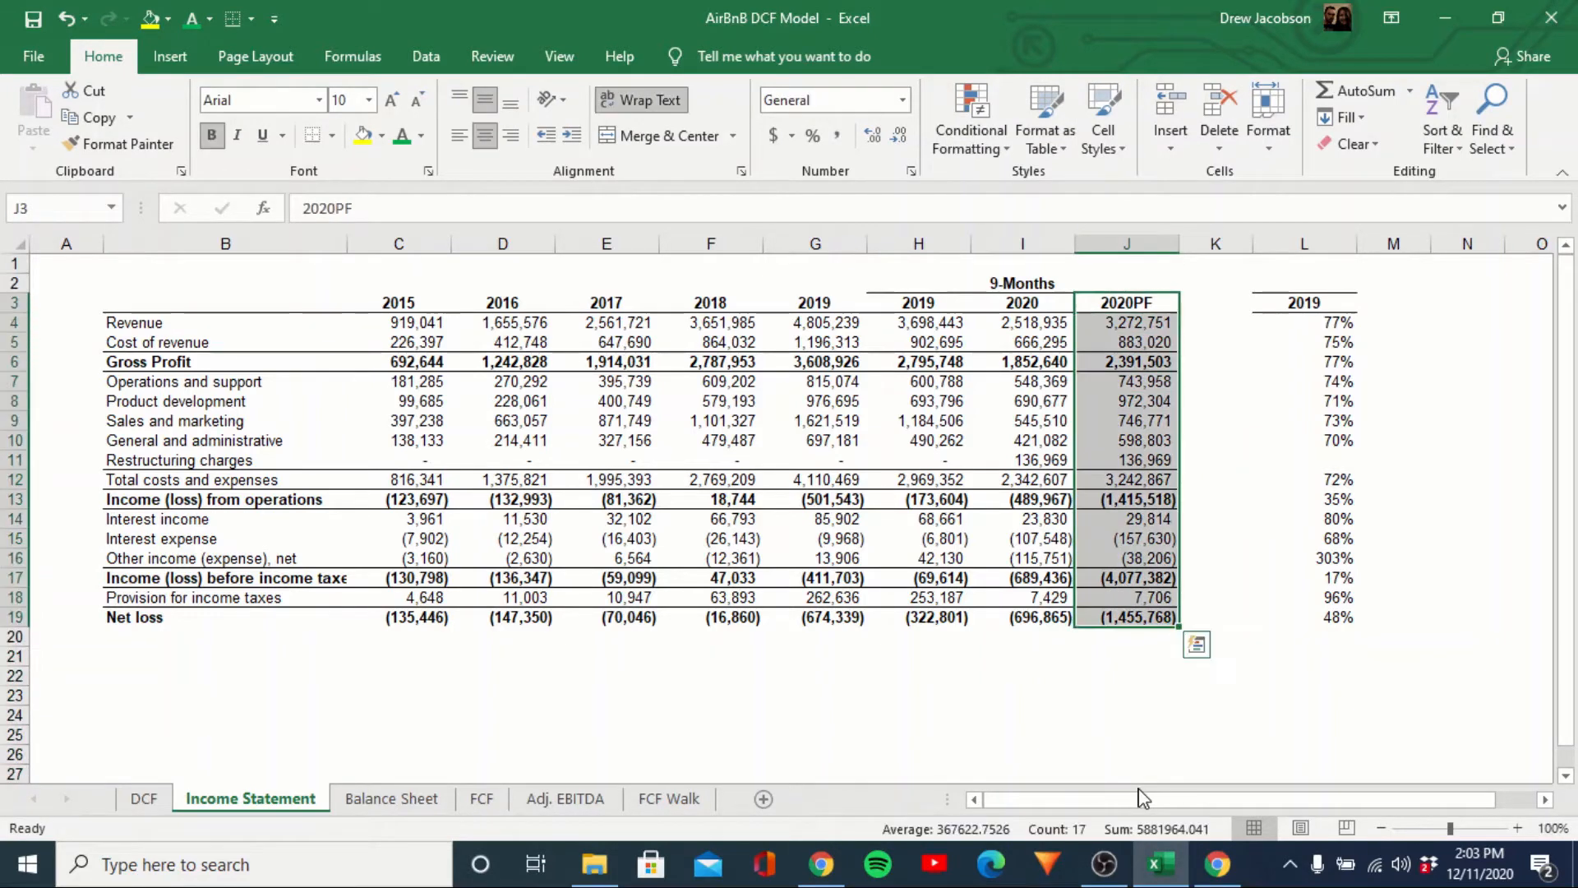
key(Down)
key(Down)
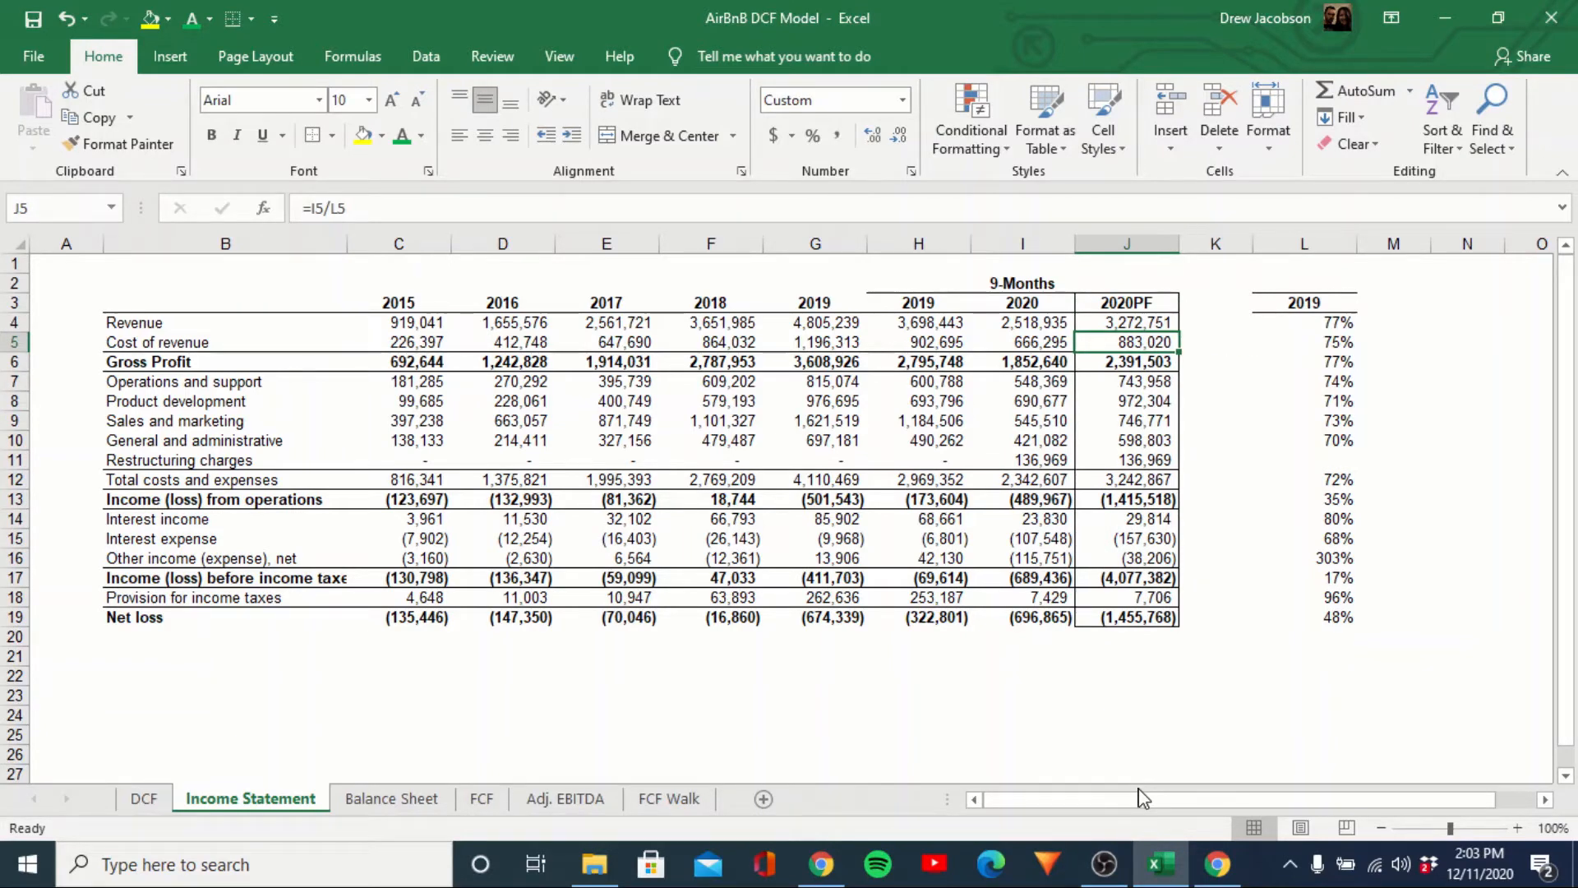
Examine the 2020PF formulas for income before income taxes (J17) and other income (J16), plus the nine-month 2019 source value in H16.
key(Down)
key(Down)
key(Down)
key(Down)
key(Down)
key(Down)
key(Down)
key(Down)
key(Down)
key(Down)
key(Down)
key(Down)
key(F2)
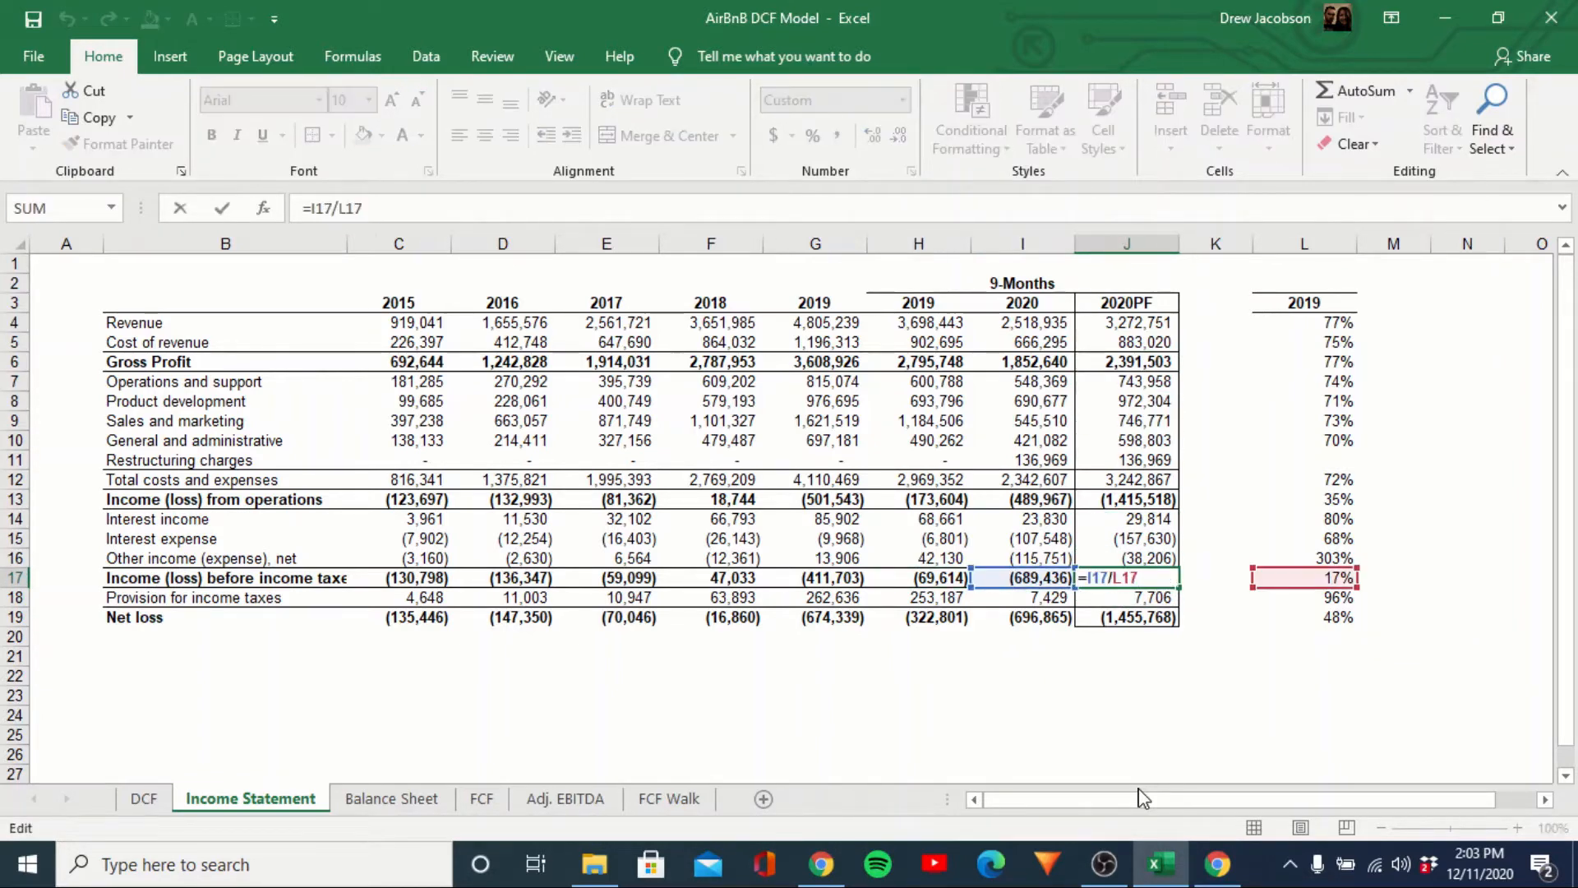
key(Escape)
key(Up)
key(F2)
key(Escape)
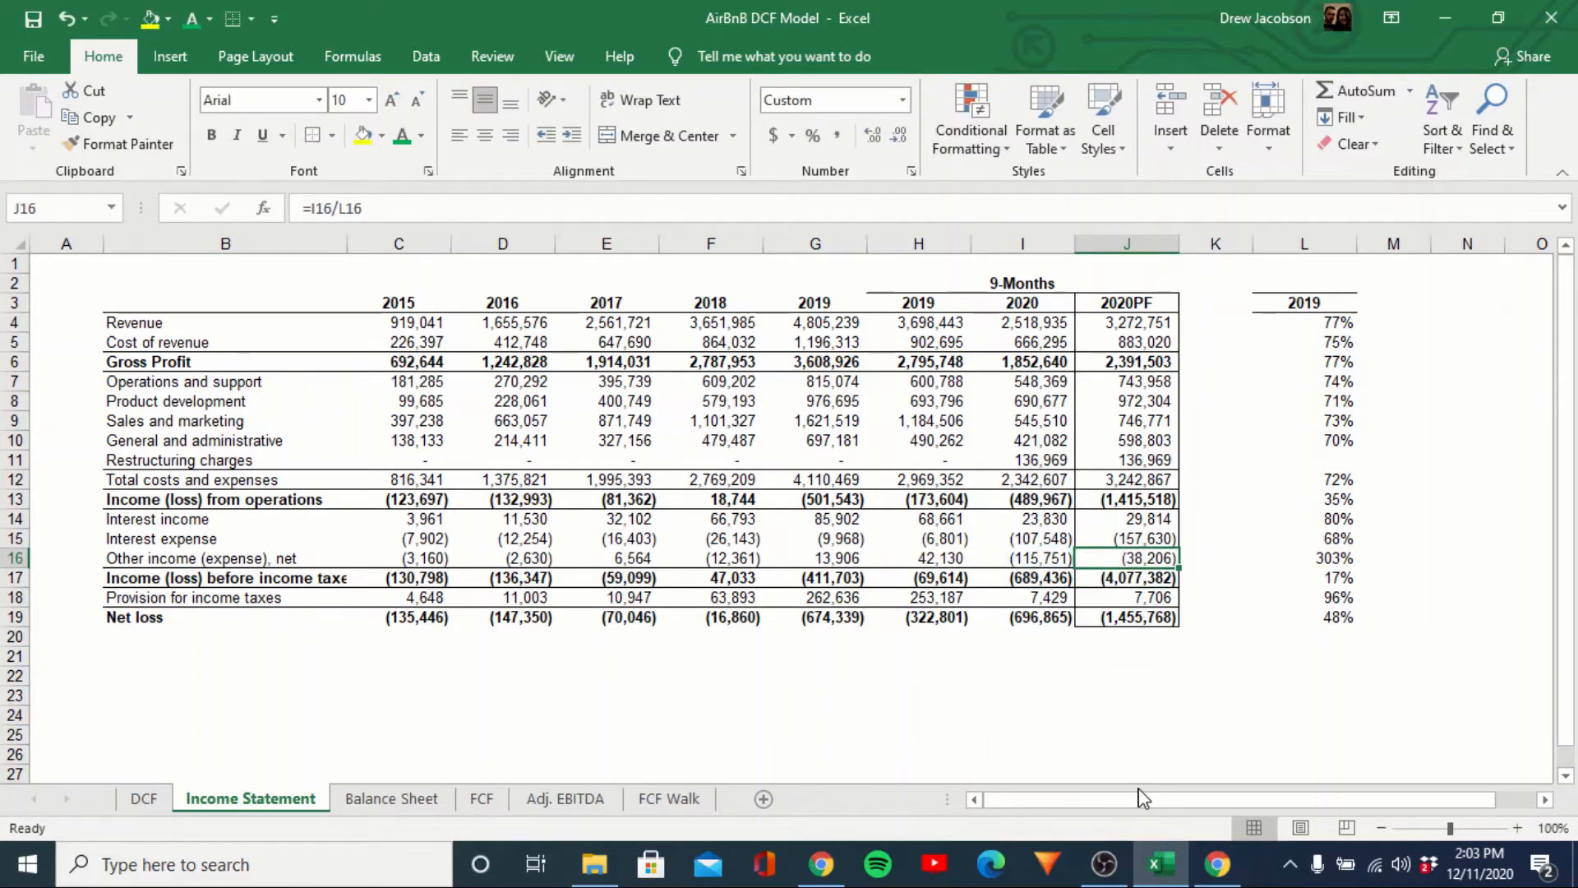
key(Down)
key(F2)
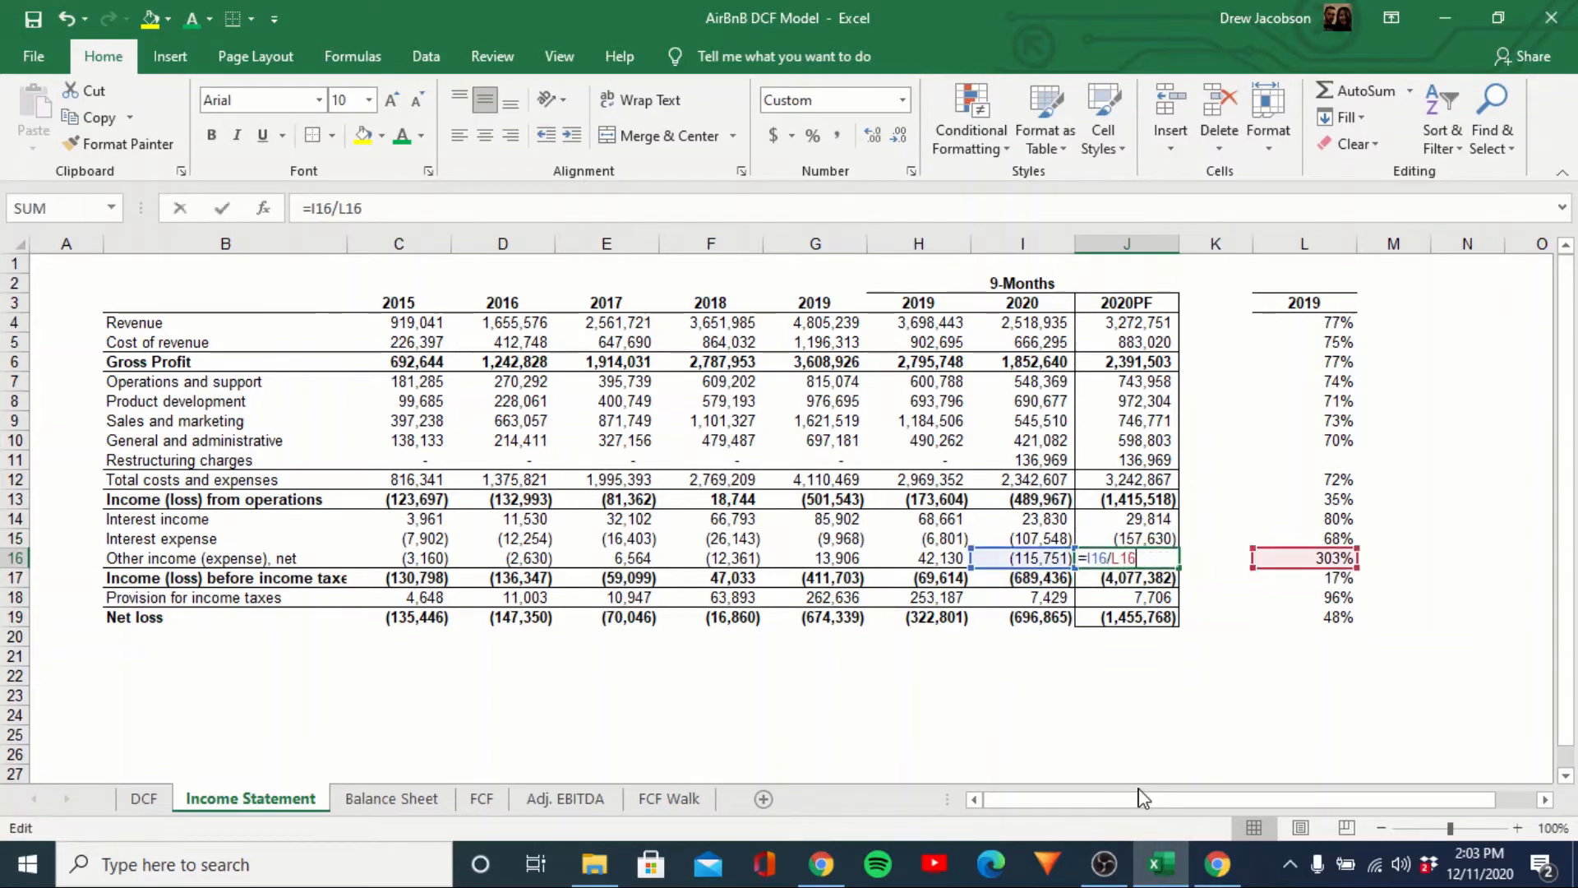
key(Escape)
key(Down)
key(Up)
key(Left)
key(Left)
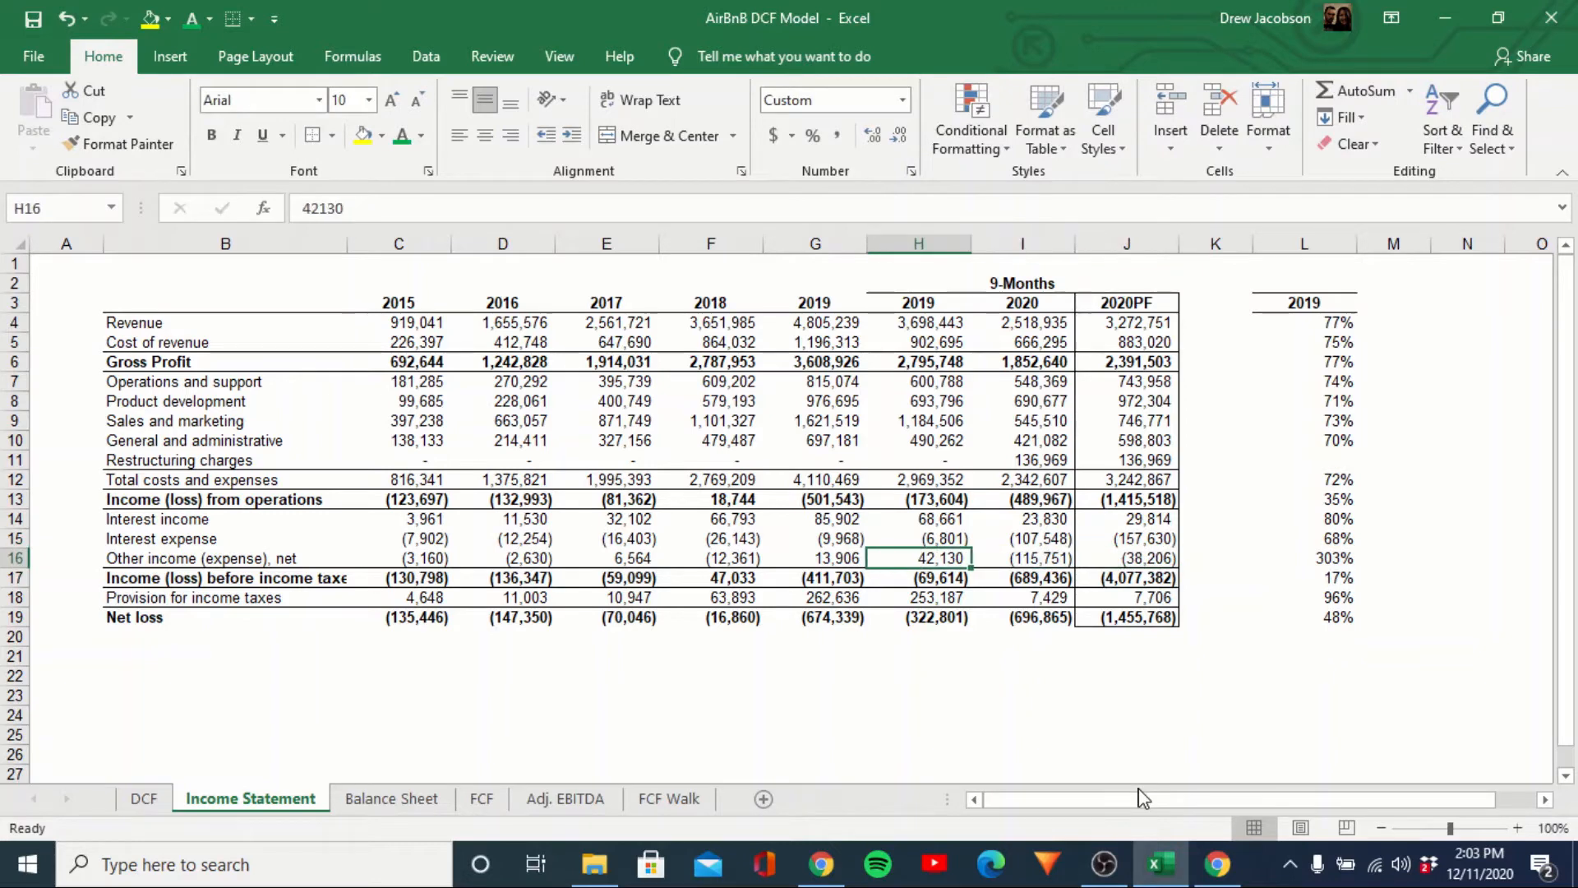
key(F2)
key(Escape)
Examine the 2019 ratio formulas in L5 through L7 and the 2020PF Operations and support formula in J7.
key(Right)
key(Right)
key(Right)
key(Right)
key(Up)
key(Up)
key(Up)
key(Up)
key(Up)
key(Up)
key(Up)
key(Up)
key(Up)
key(Up)
key(Up)
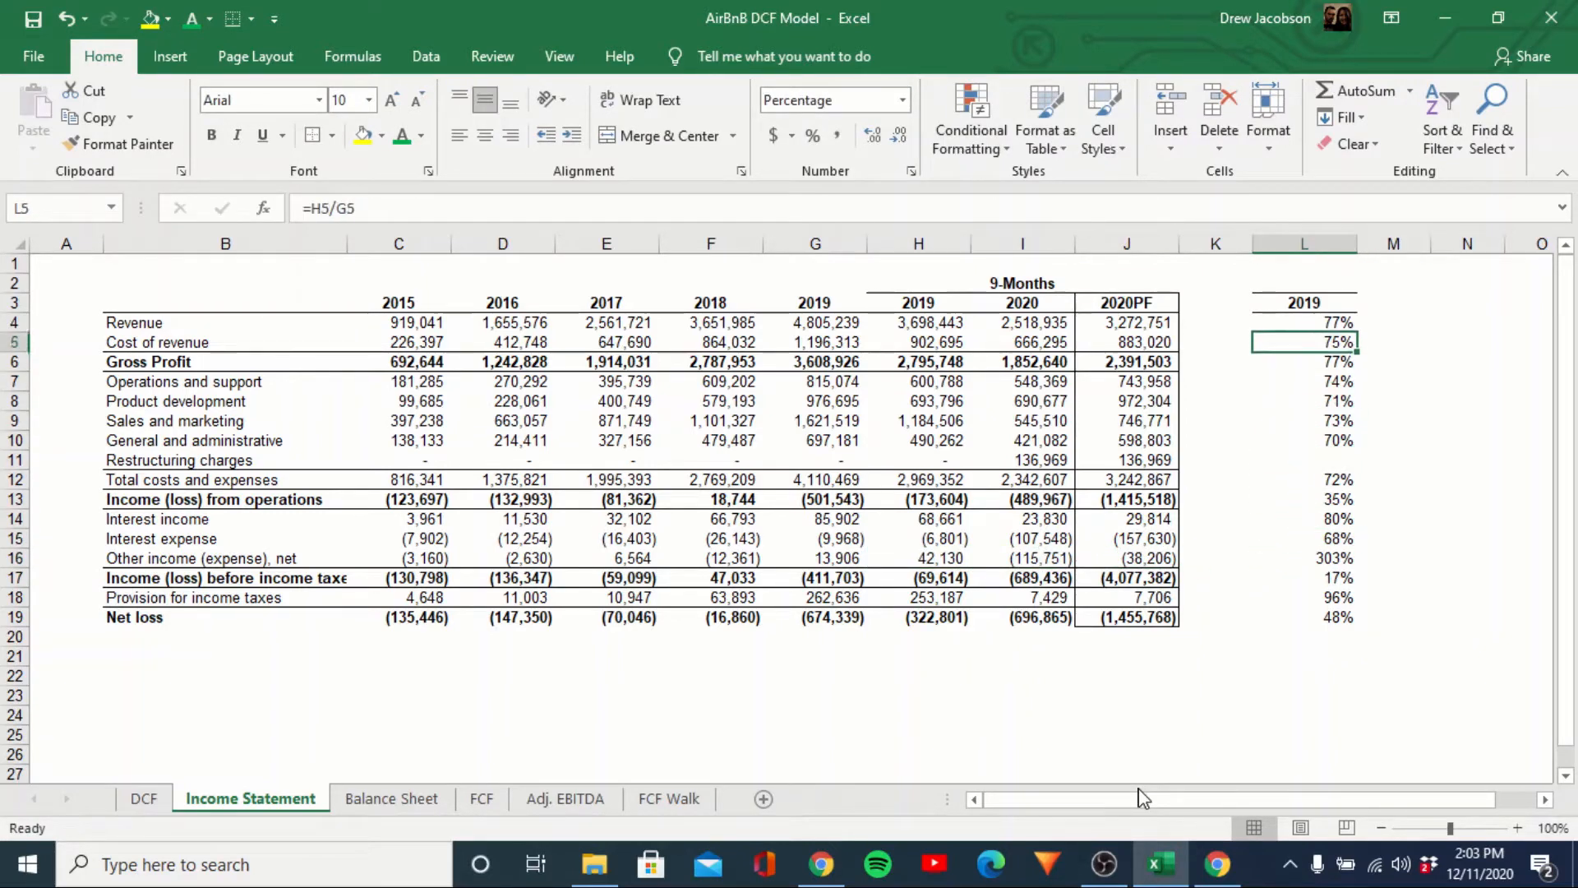
key(F2)
key(Escape)
key(F2)
key(Escape)
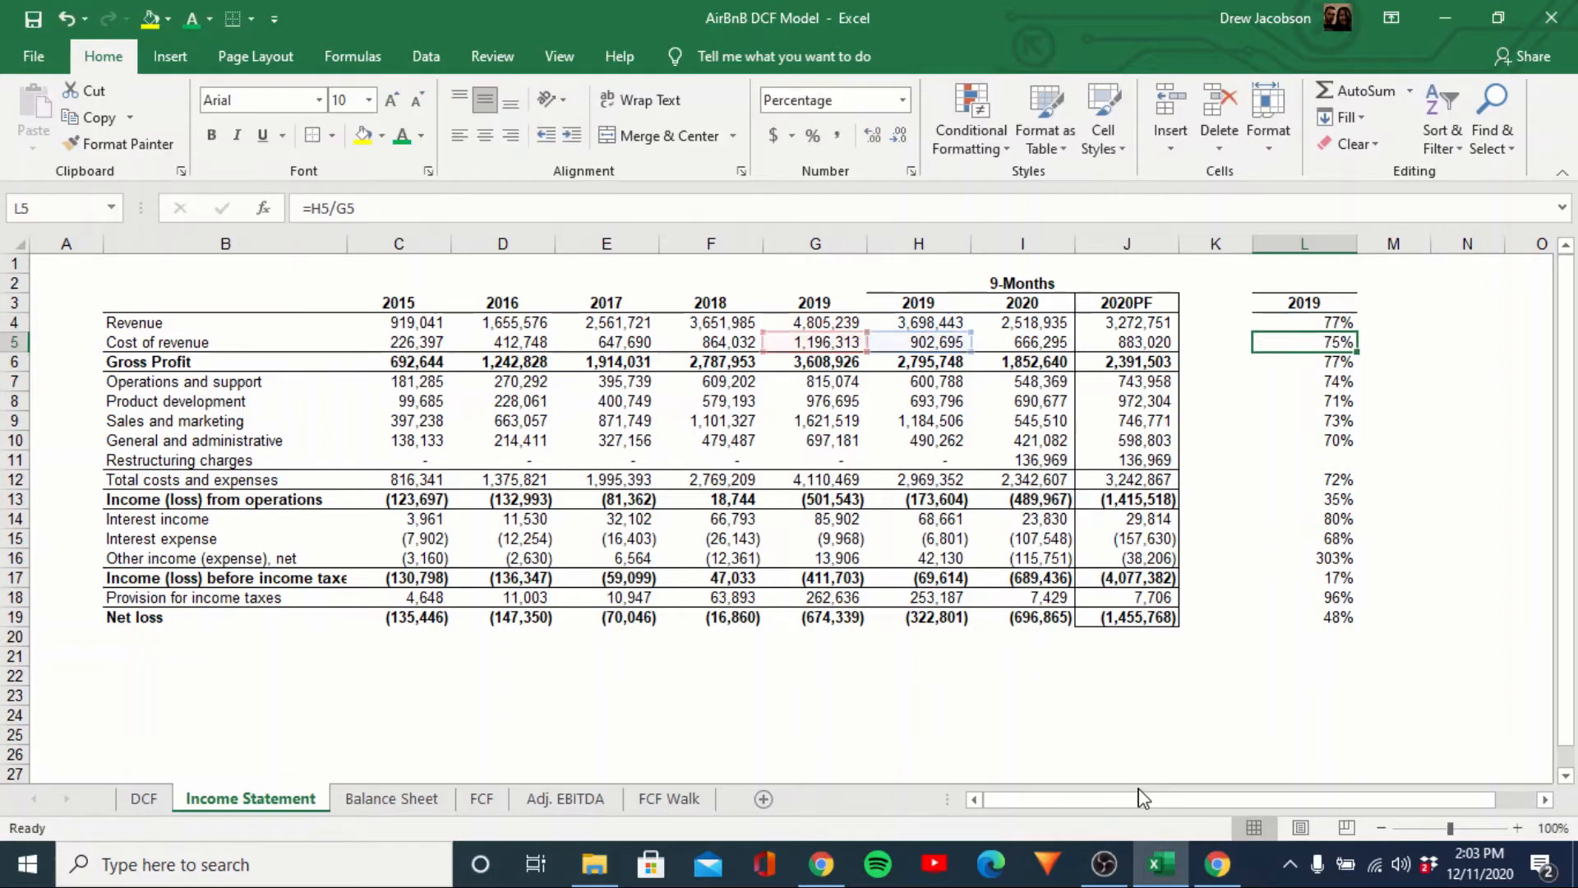
key(Down)
key(F2)
key(Escape)
key(Down)
key(F2)
key(Escape)
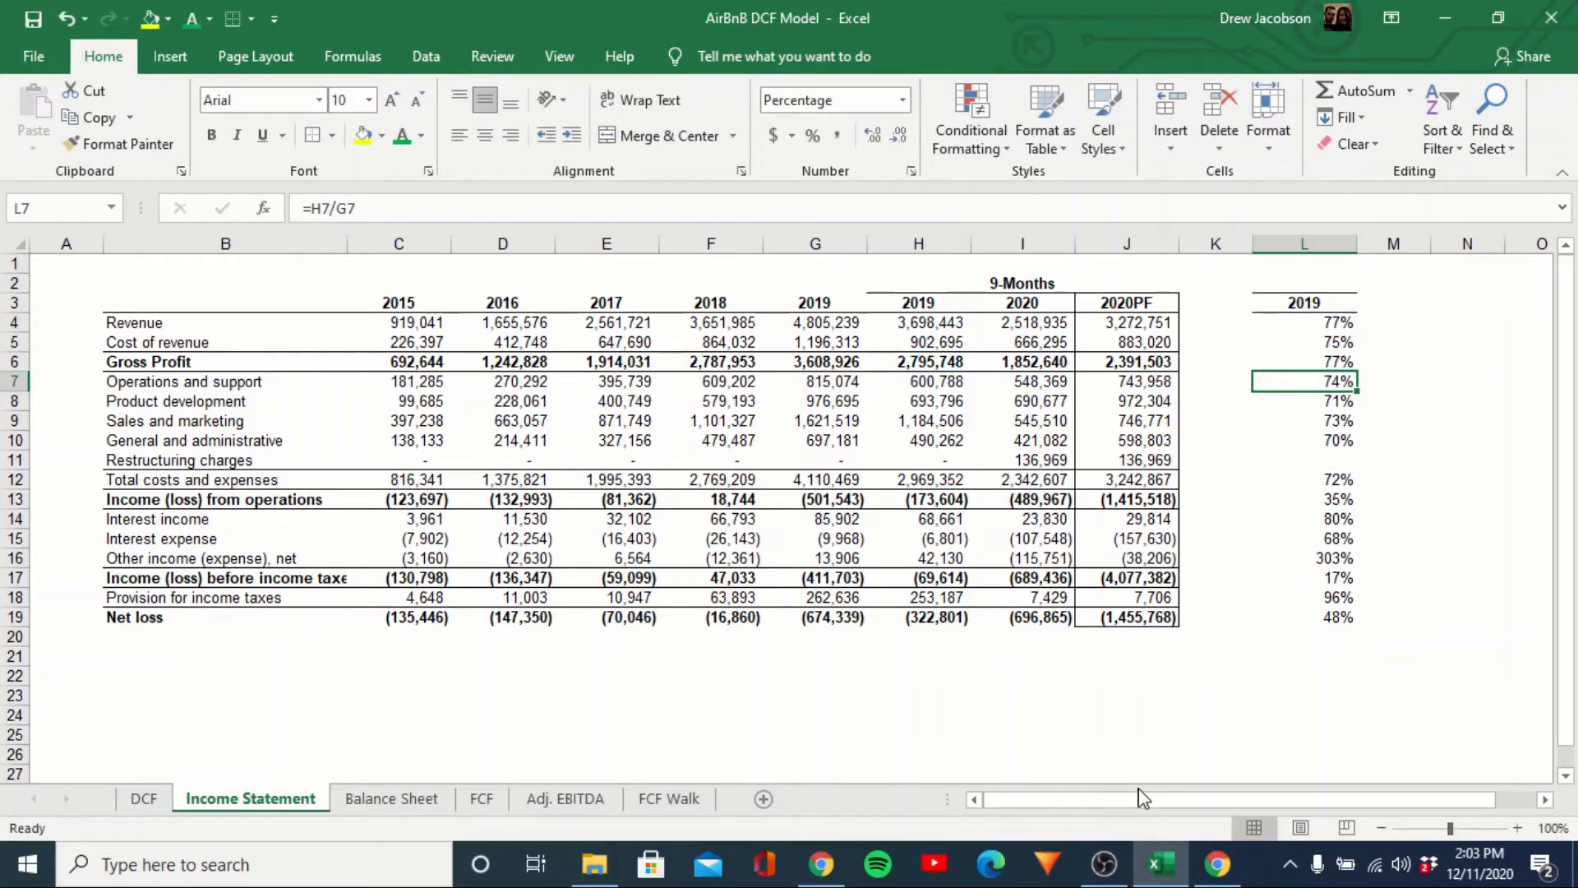
key(Left)
key(Left)
key(F2)
key(Escape)
key(Up)
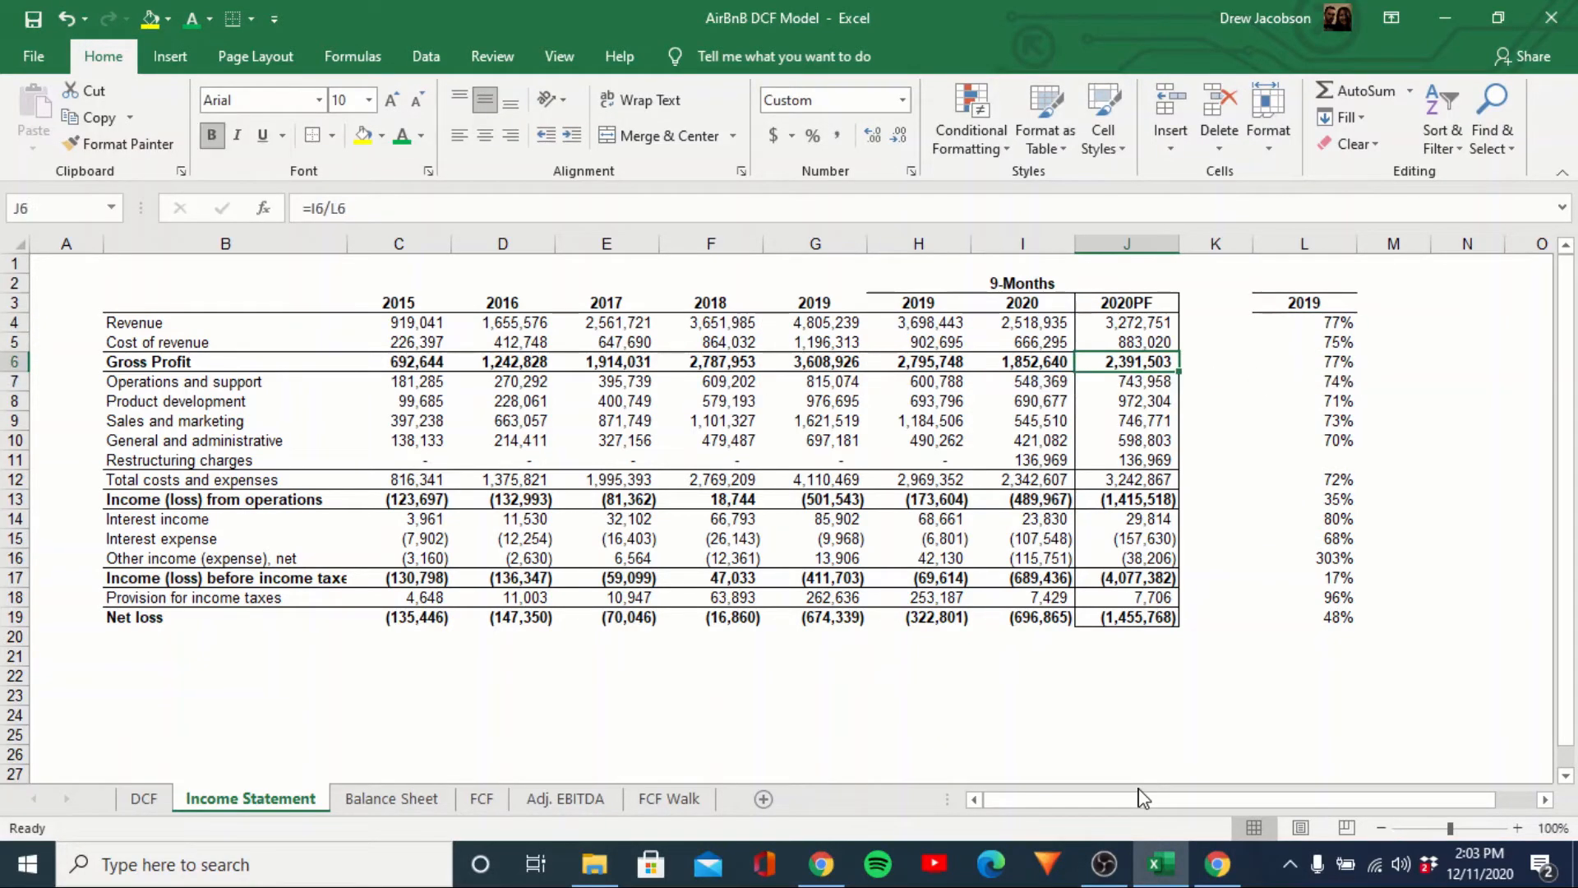
text(=sum()
key(Up)
key(shift+Up)
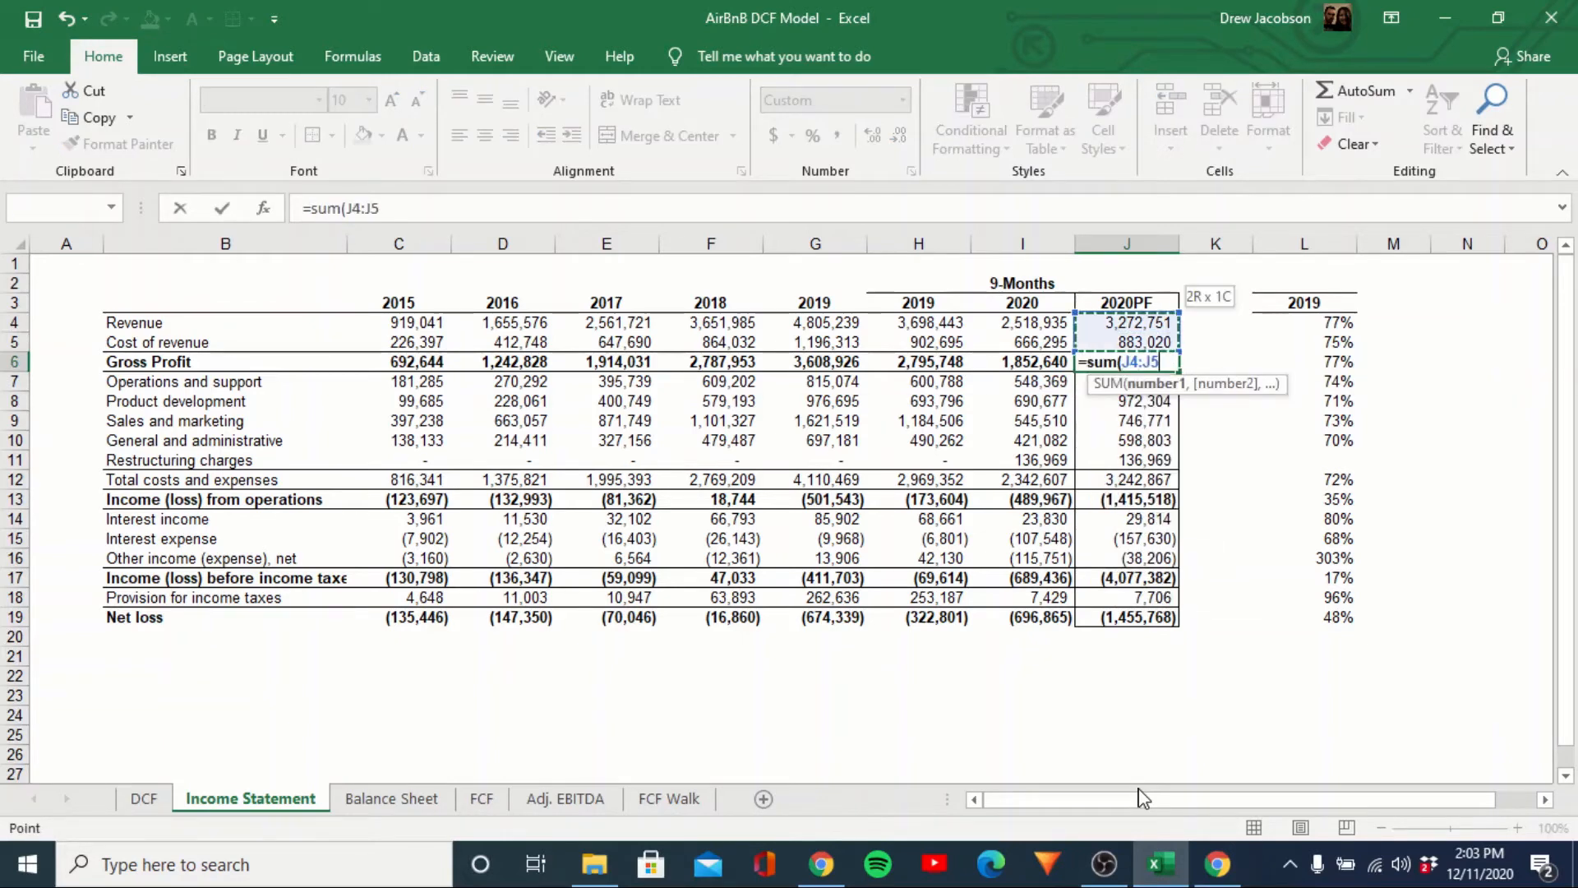
key(shift+Tab)
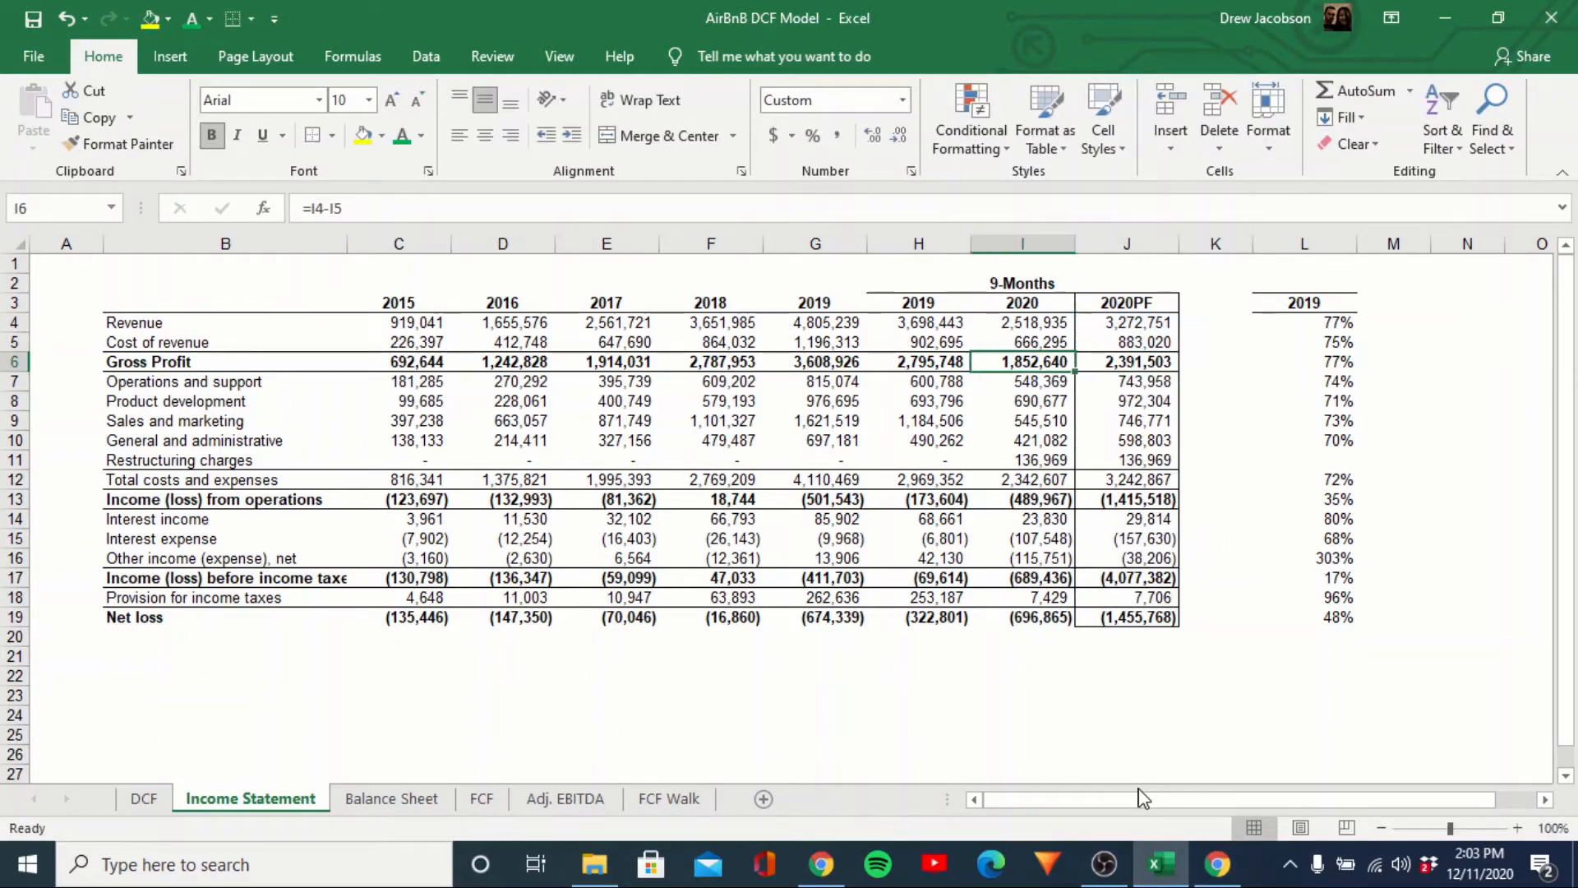
Copy only the Gross Profit formula from nine-month 2020 cell I6 into 2020PF cell J6, giving =J4-J5.
key(ctrl+c)
key(Right)
key(ctrl+alt+v)
key(Return)
Copy only the formulas for total costs and income from operations from I12:I13 into 2020PF cells J12:J13.
key(shift+Tab)
key(Down)
key(Down)
key(Down)
key(Down)
key(Down)
key(Down)
key(shift+Down)
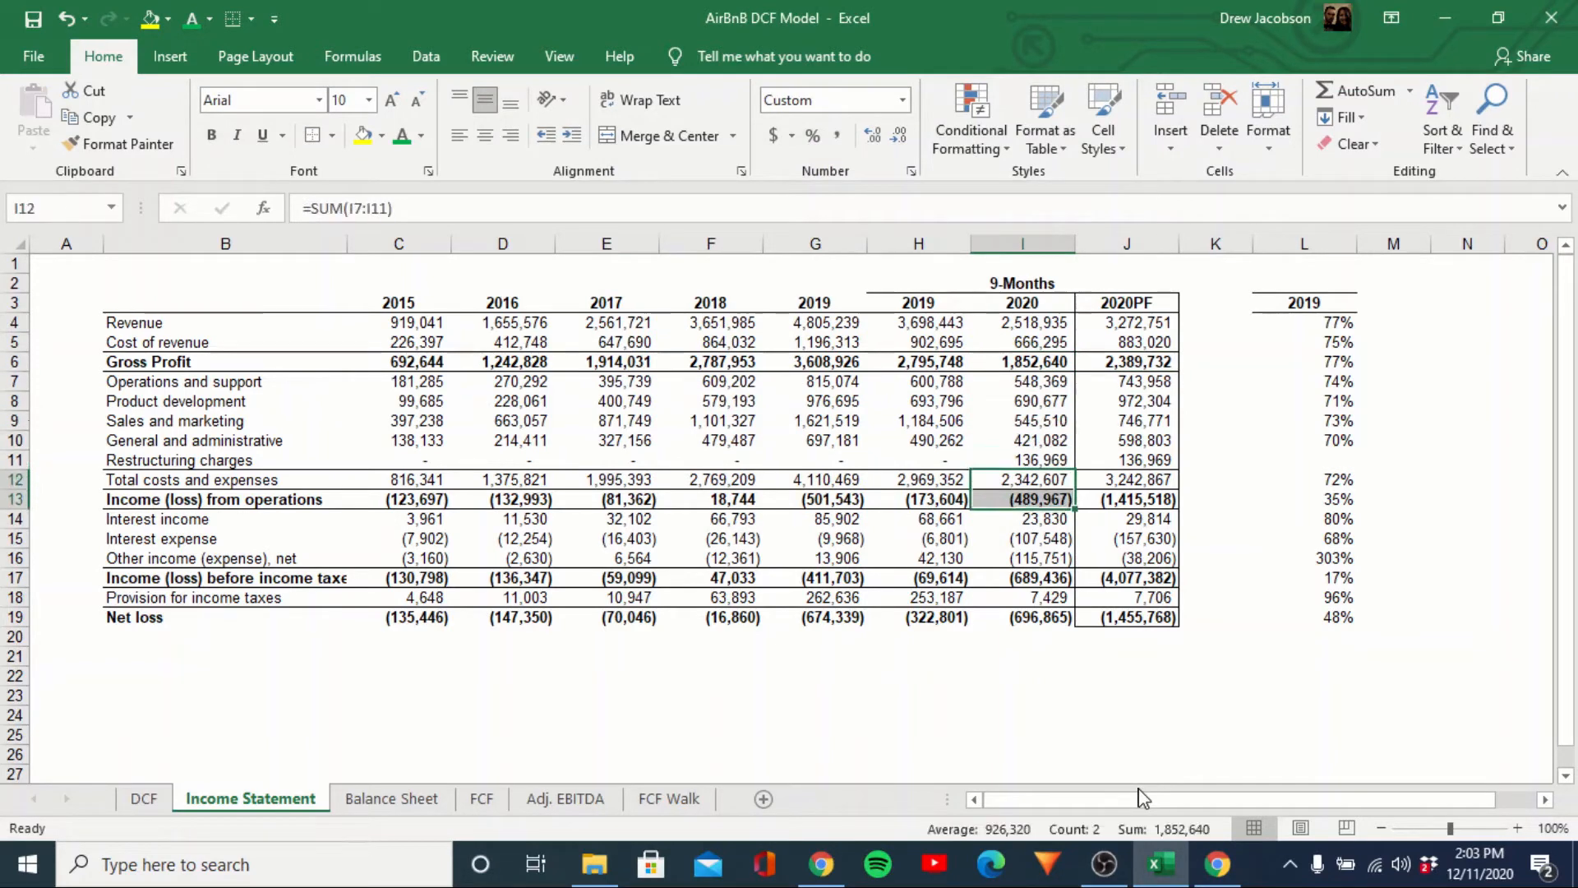
key(ctrl+c)
key(Right)
key(ctrl+alt+v)
key(Return)
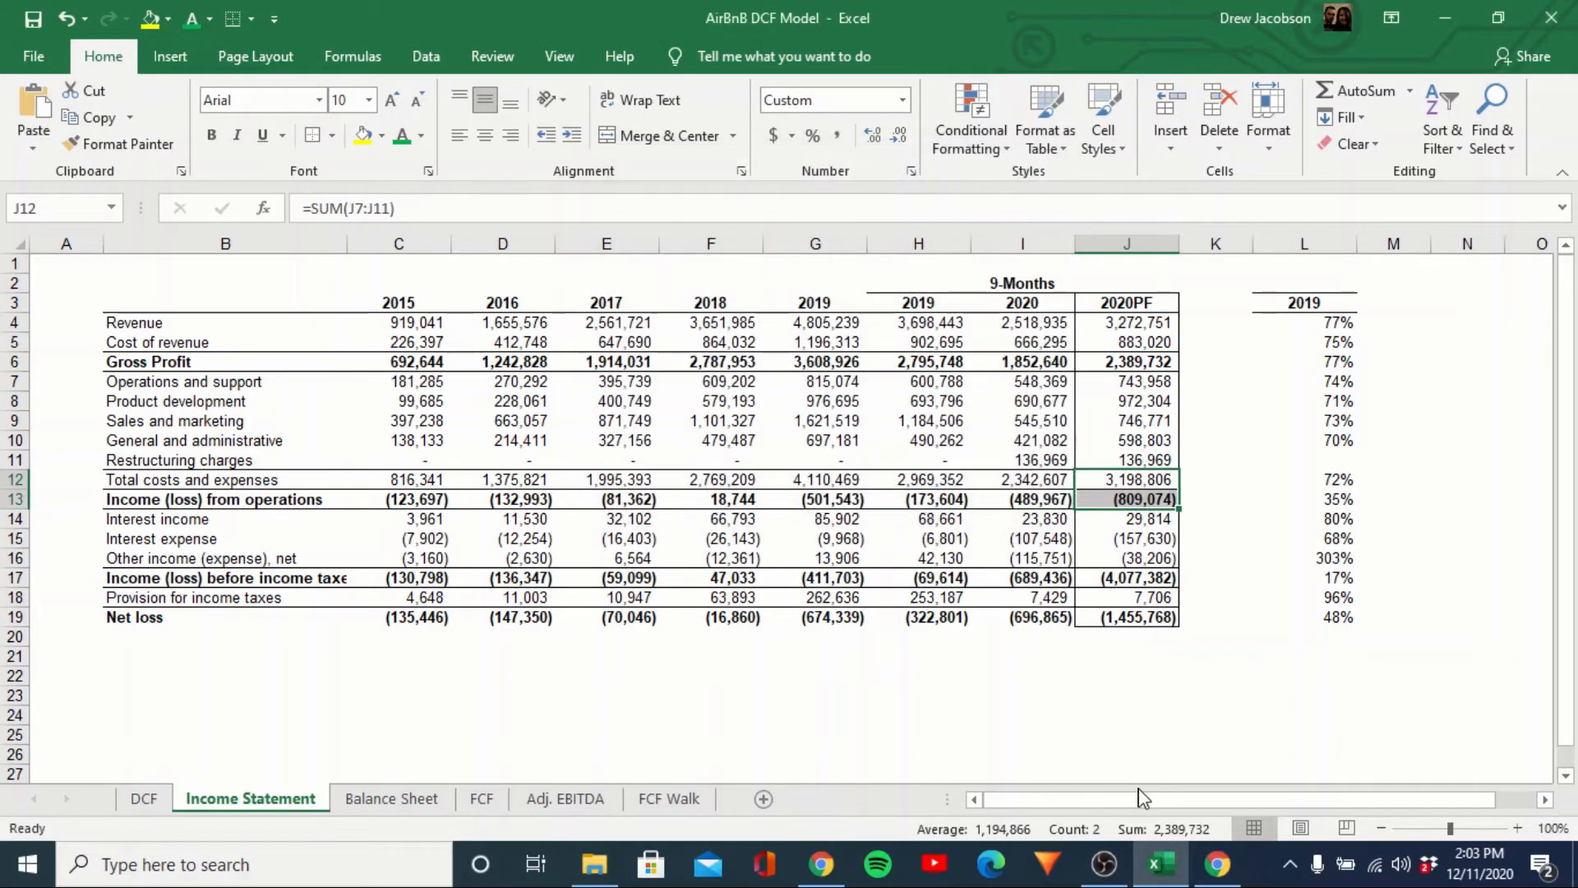
Examine the total costs and income from operations formulas in J12:J13 against their nine-month 2020 counterparts in I12:I13.
key(F2)
key(Return)
key(F2)
key(Escape)
key(Left)
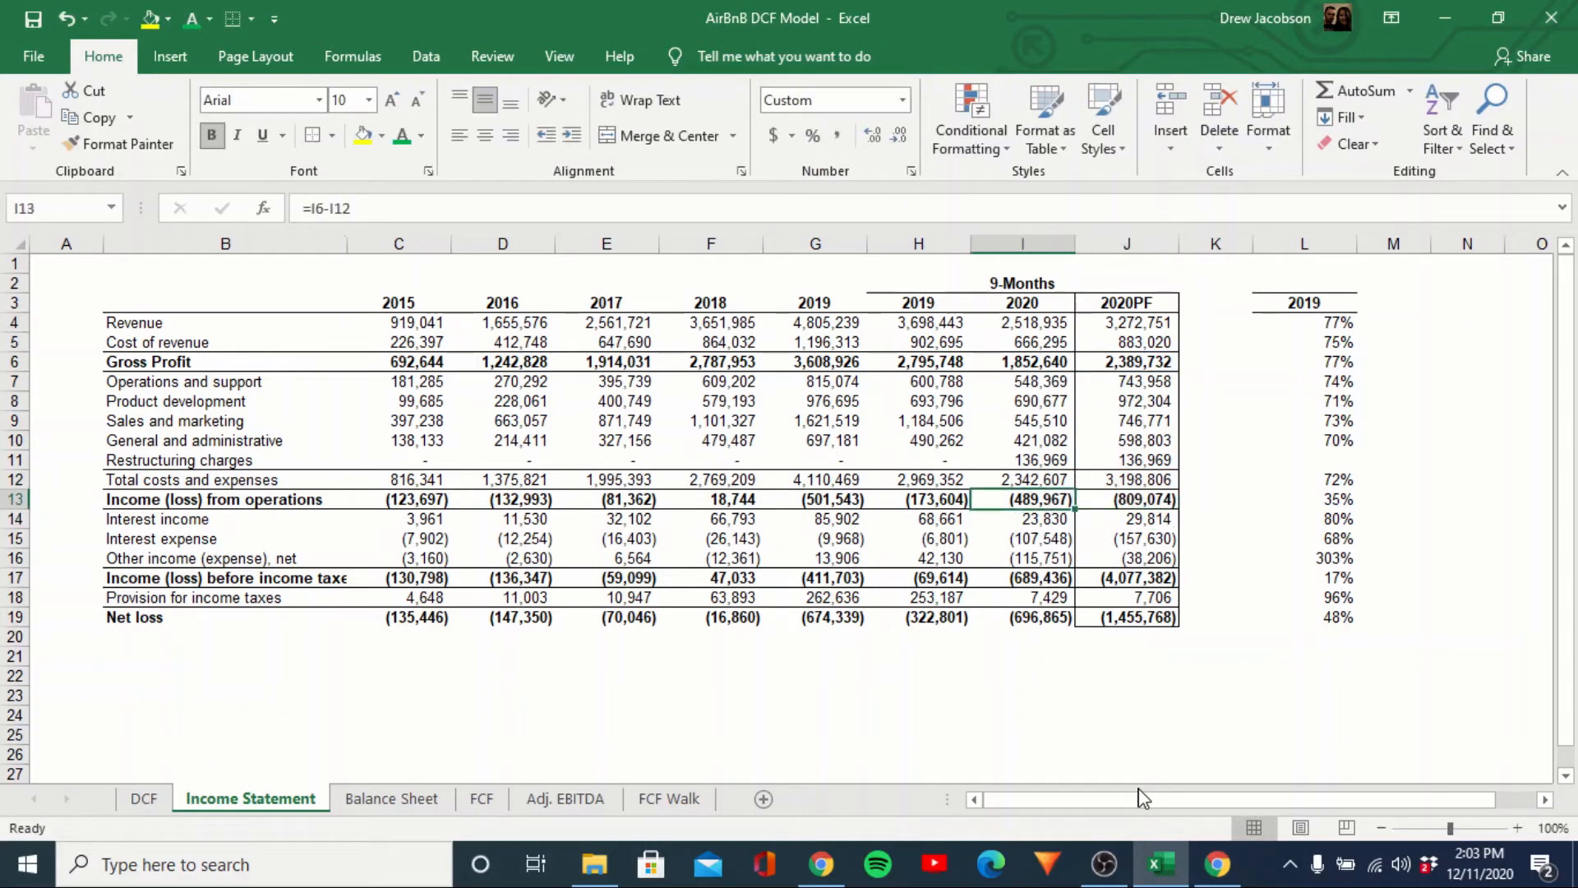
key(Up)
key(F2)
key(Return)
key(F2)
key(Escape)
key(Right)
key(F2)
key(Return)
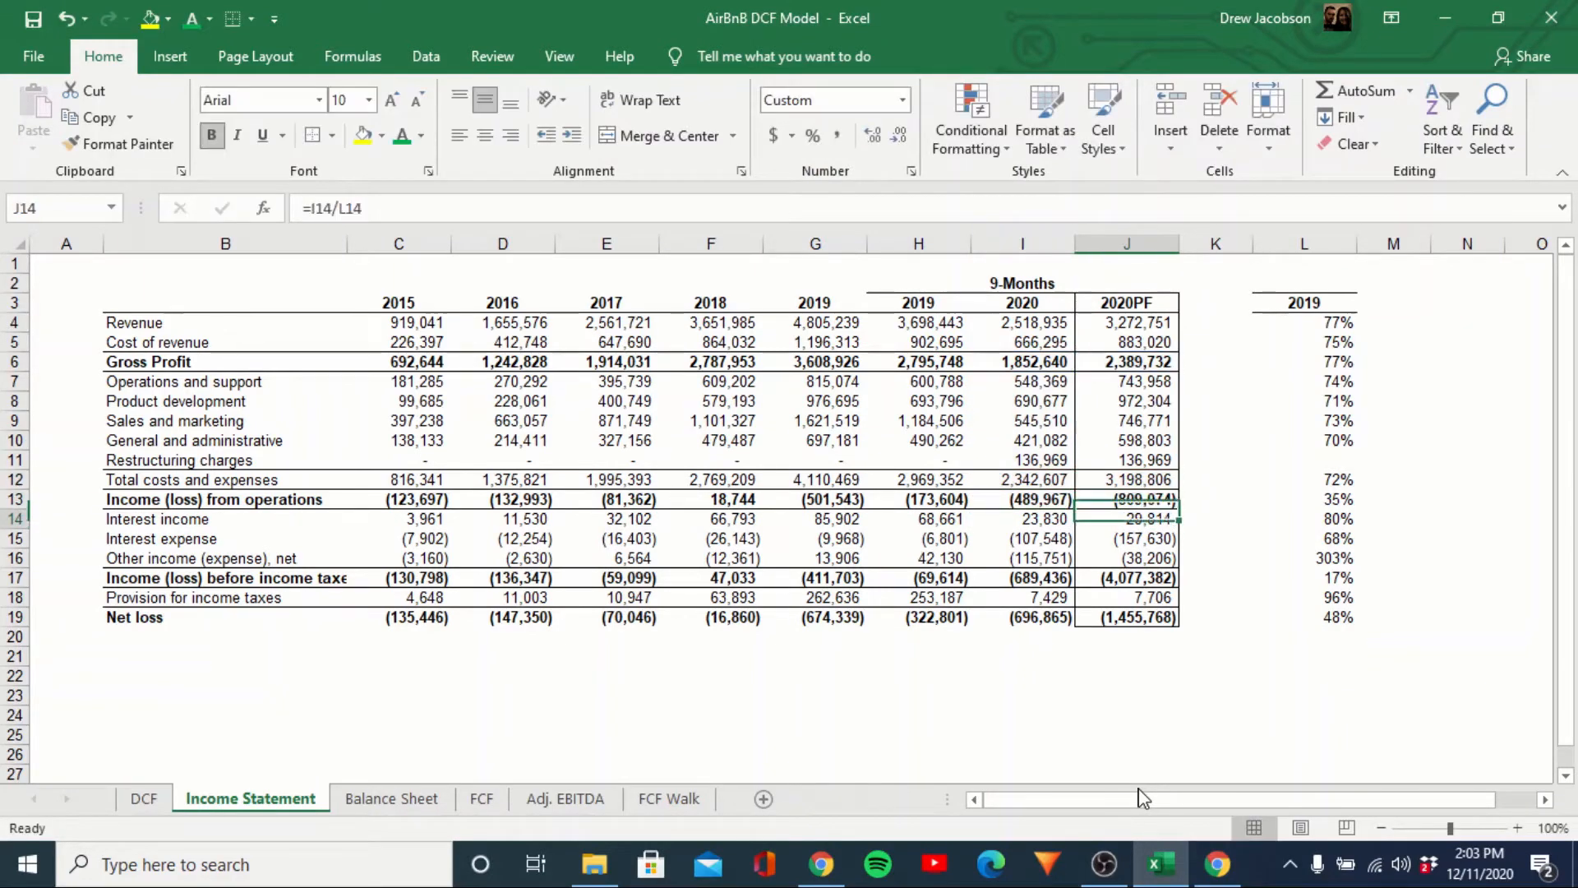
Copy the income before income taxes formula from I17 into 2020PF cell J17, giving =J13+SUM(J14:J16), and check its references.
key(Left)
key(Down)
key(Down)
key(Down)
key(ctrl+c)
key(Right)
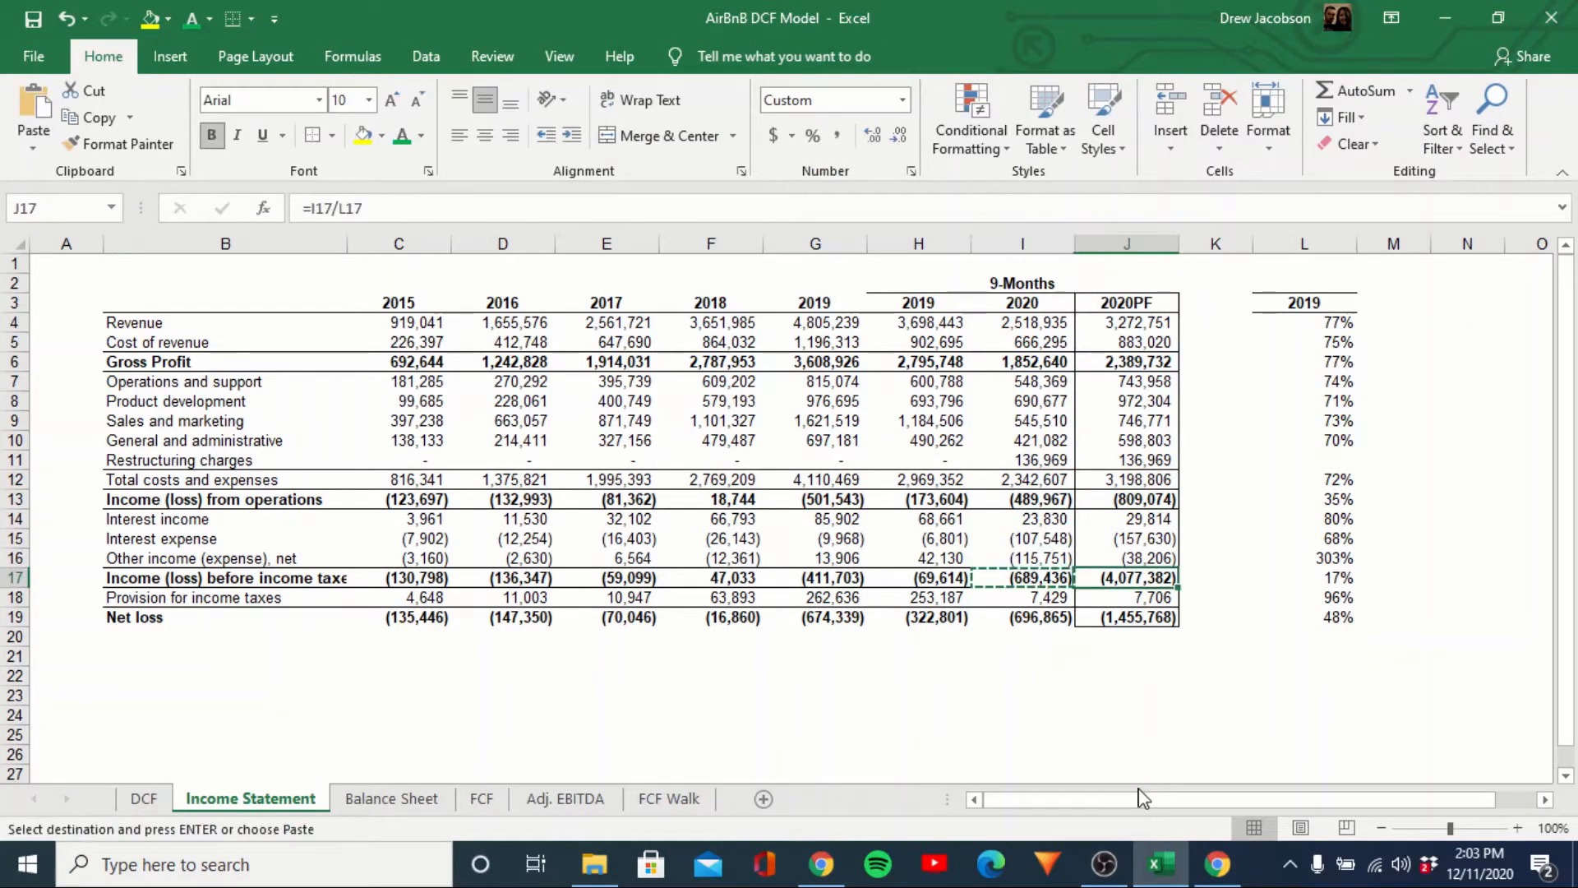
key(ctrl+v)
key(F2)
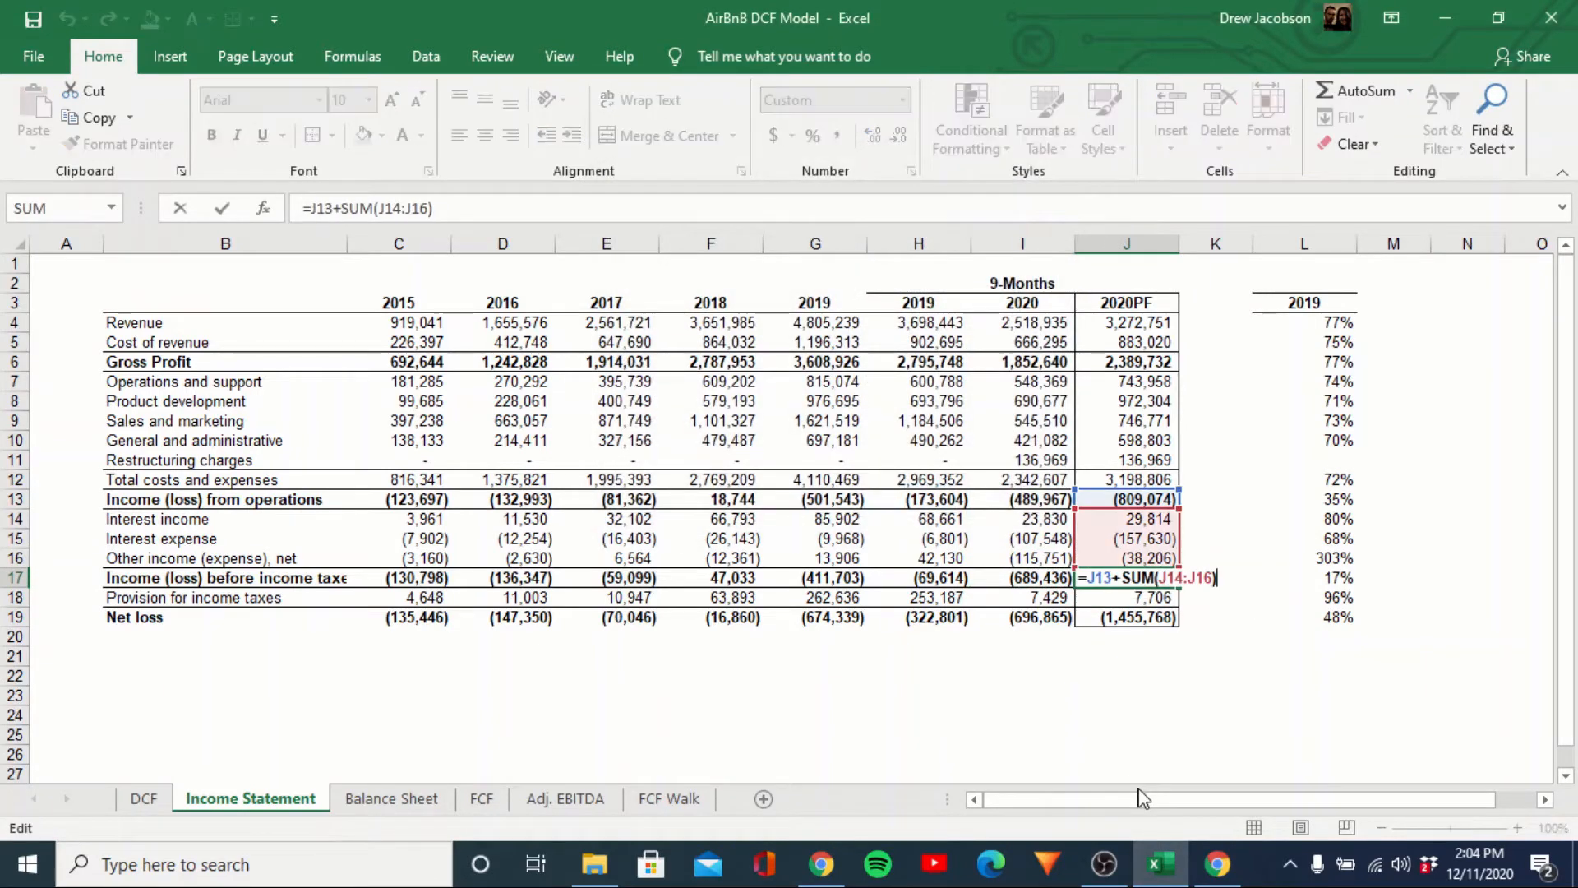
key(Return)
Copy only the Net loss formula from I19 into 2020PF cell J19, giving =J17-J18.
key(Left)
key(Down)
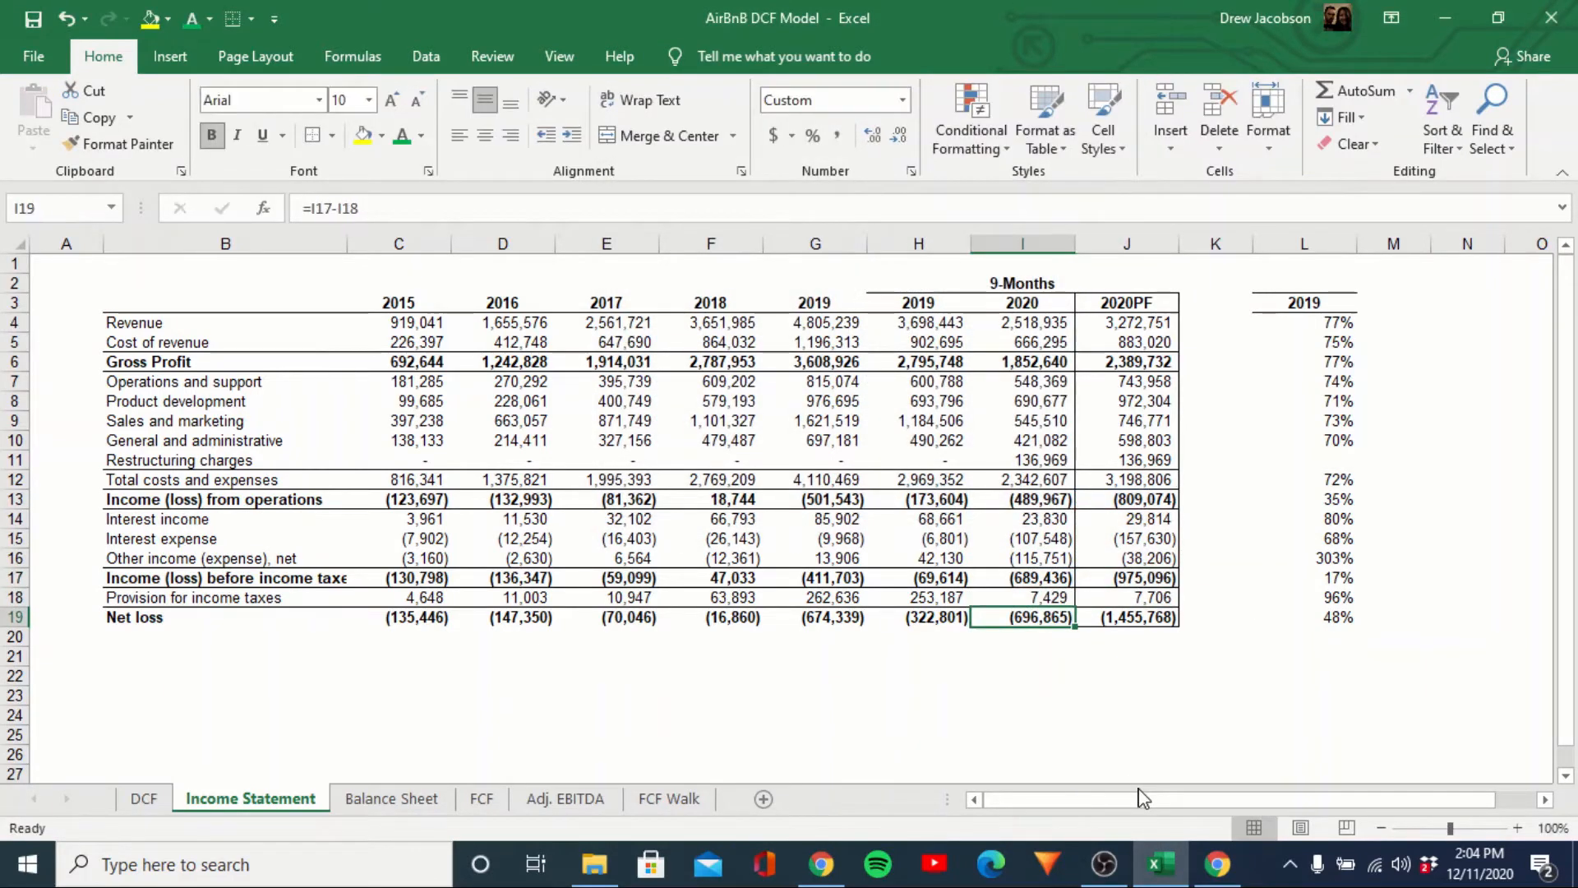
key(ctrl+c)
key(Right)
key(ctrl+alt+v)
key(f)
key(Return)
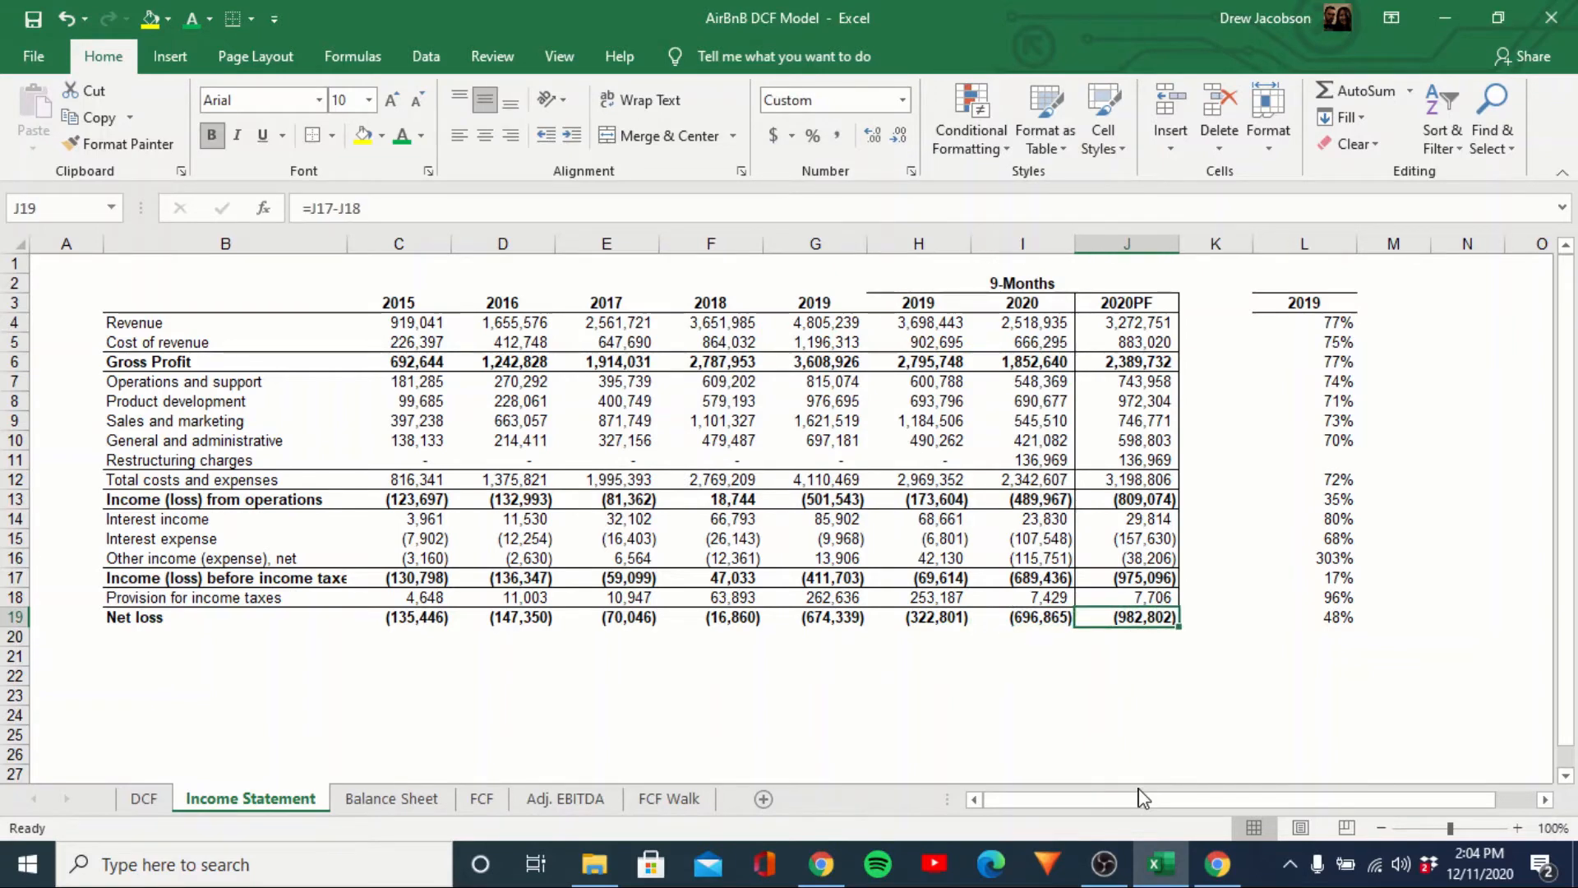
On the DCF sheet, copy the 2015 Revenues formula in G4 across 2016 to 2019 (H4:K4), pasting formulas only.
key(ctrl+Page_Up)
key(Down)
key(Up)
key(ctrl+c)
key(Right)
key(shift+Right)
key(shift+Right)
key(shift+Right)
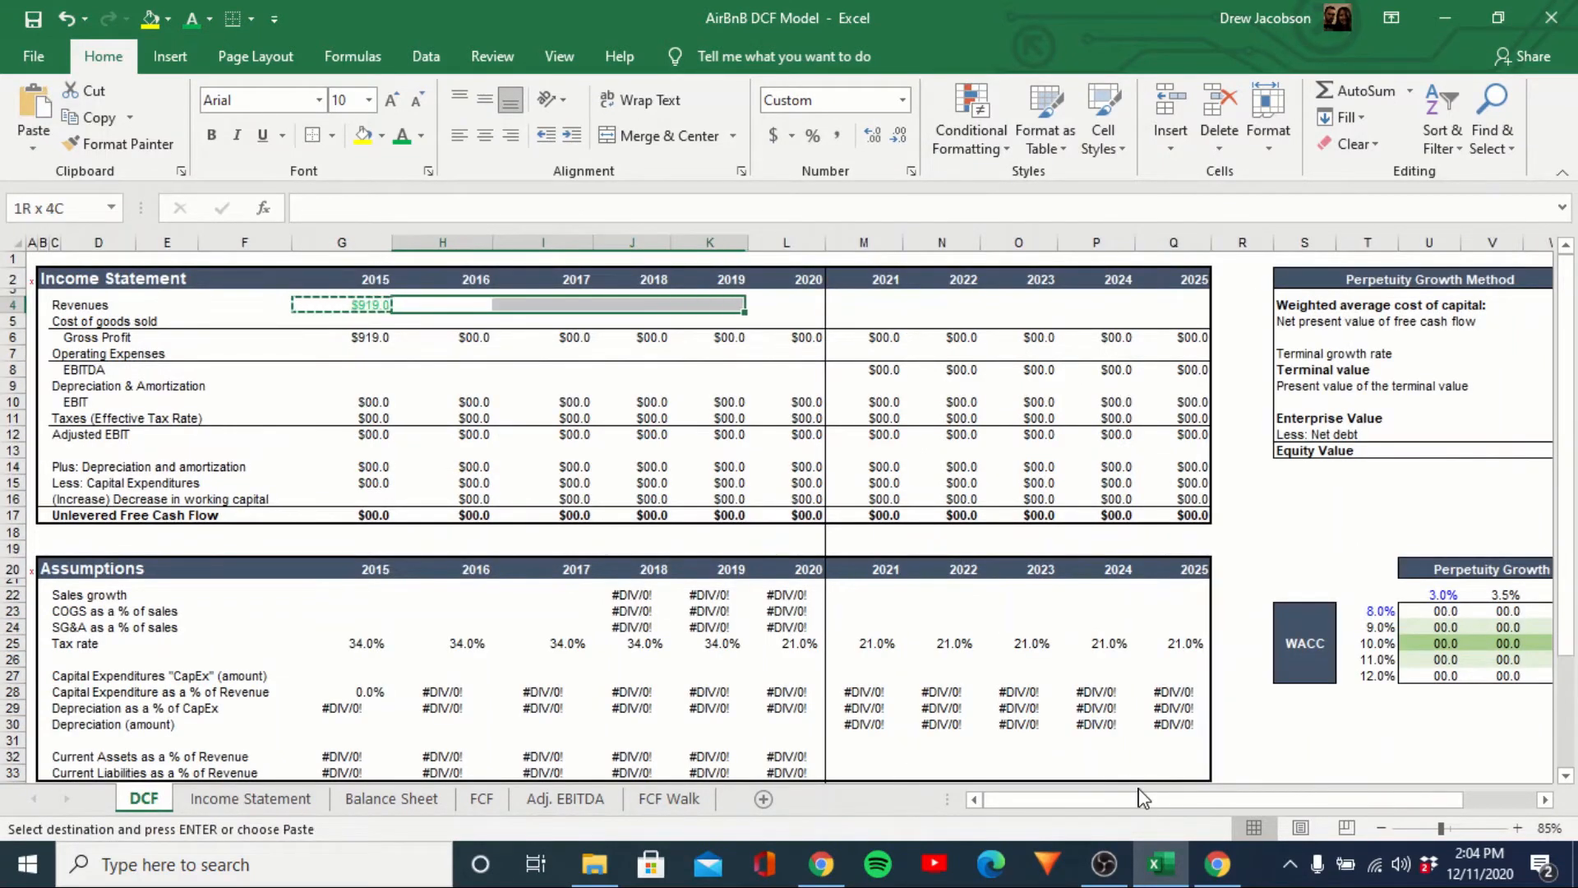
key(ctrl+alt+v)
key(f)
key(Return)
Link the DCF sheet's 2020 Revenues cell L4 to the 2020PF Revenue in Income Statement cell J4.
key(Right)
key(Right)
key(Right)
key(Right)
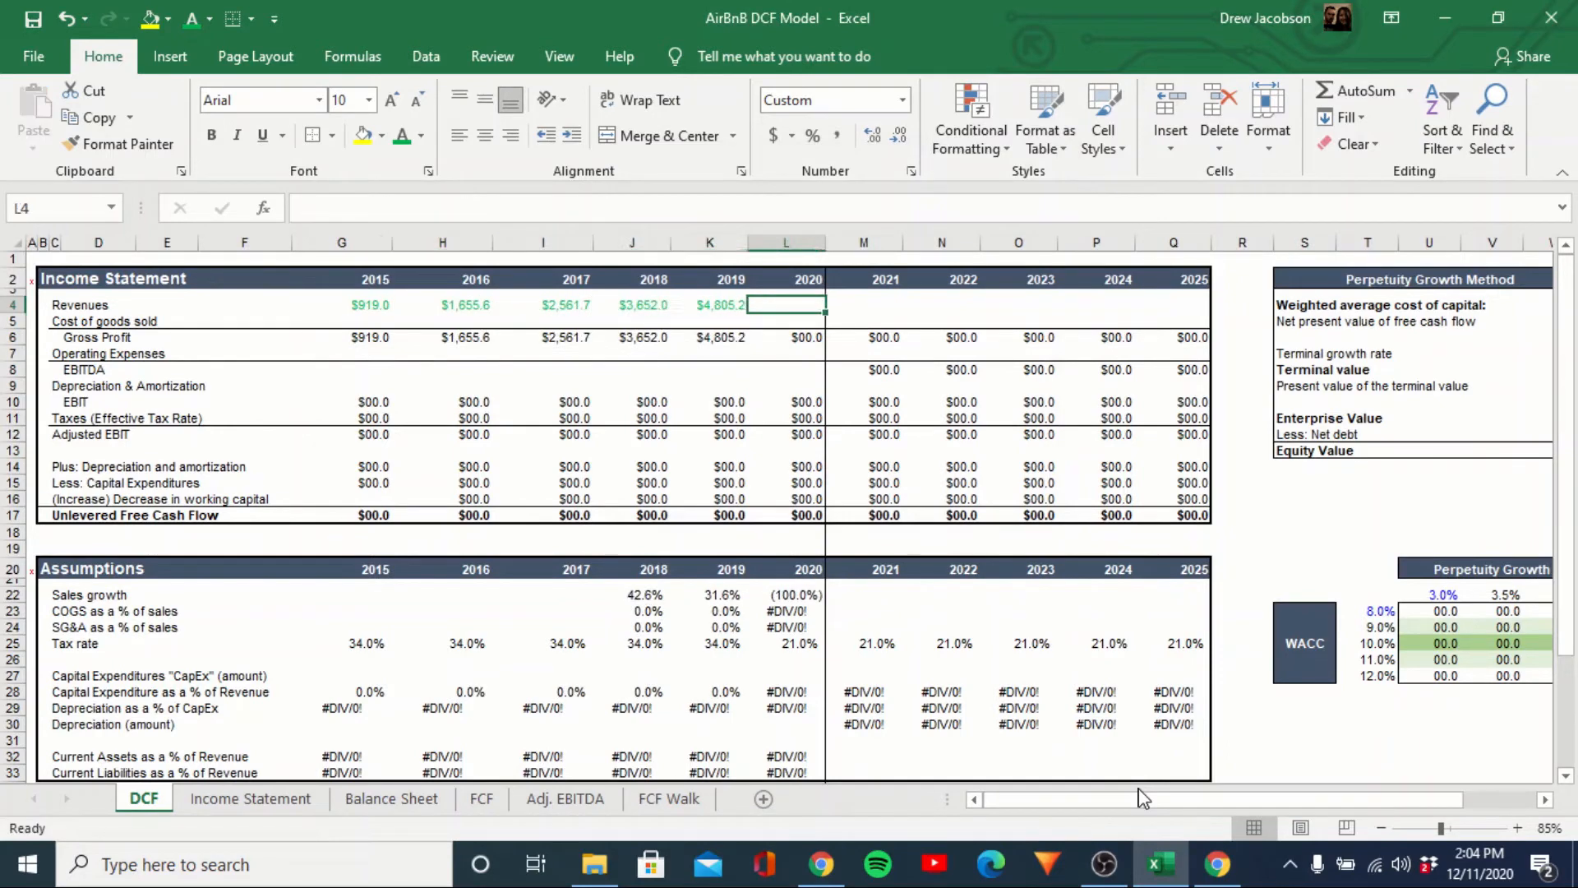
text(=)
key(ctrl+Page_Down)
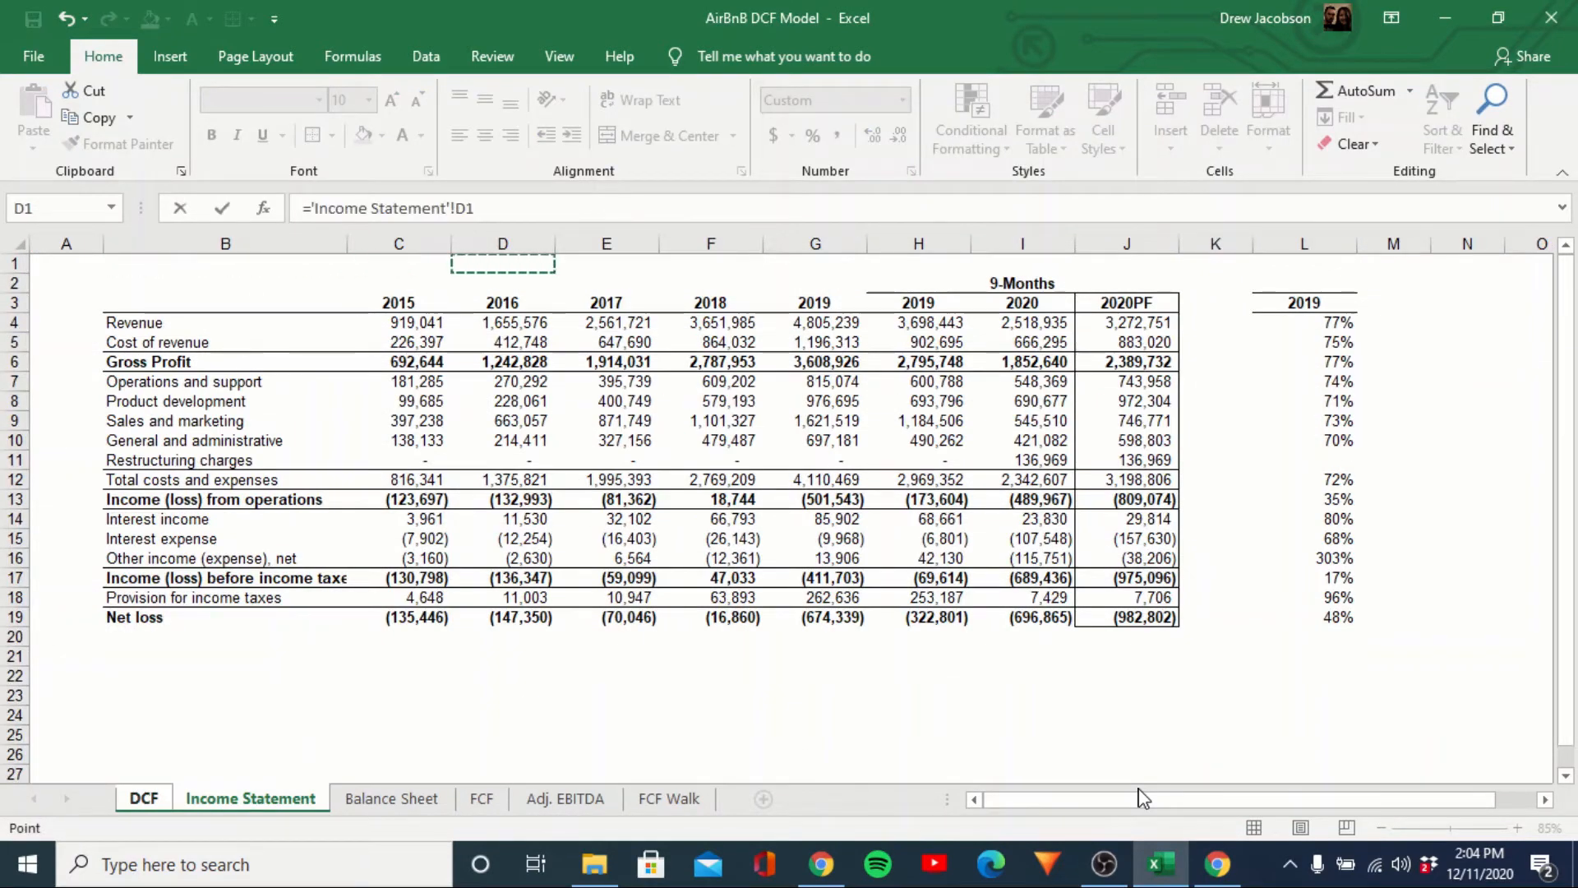
key(Return)
key(Up)
key(Up)
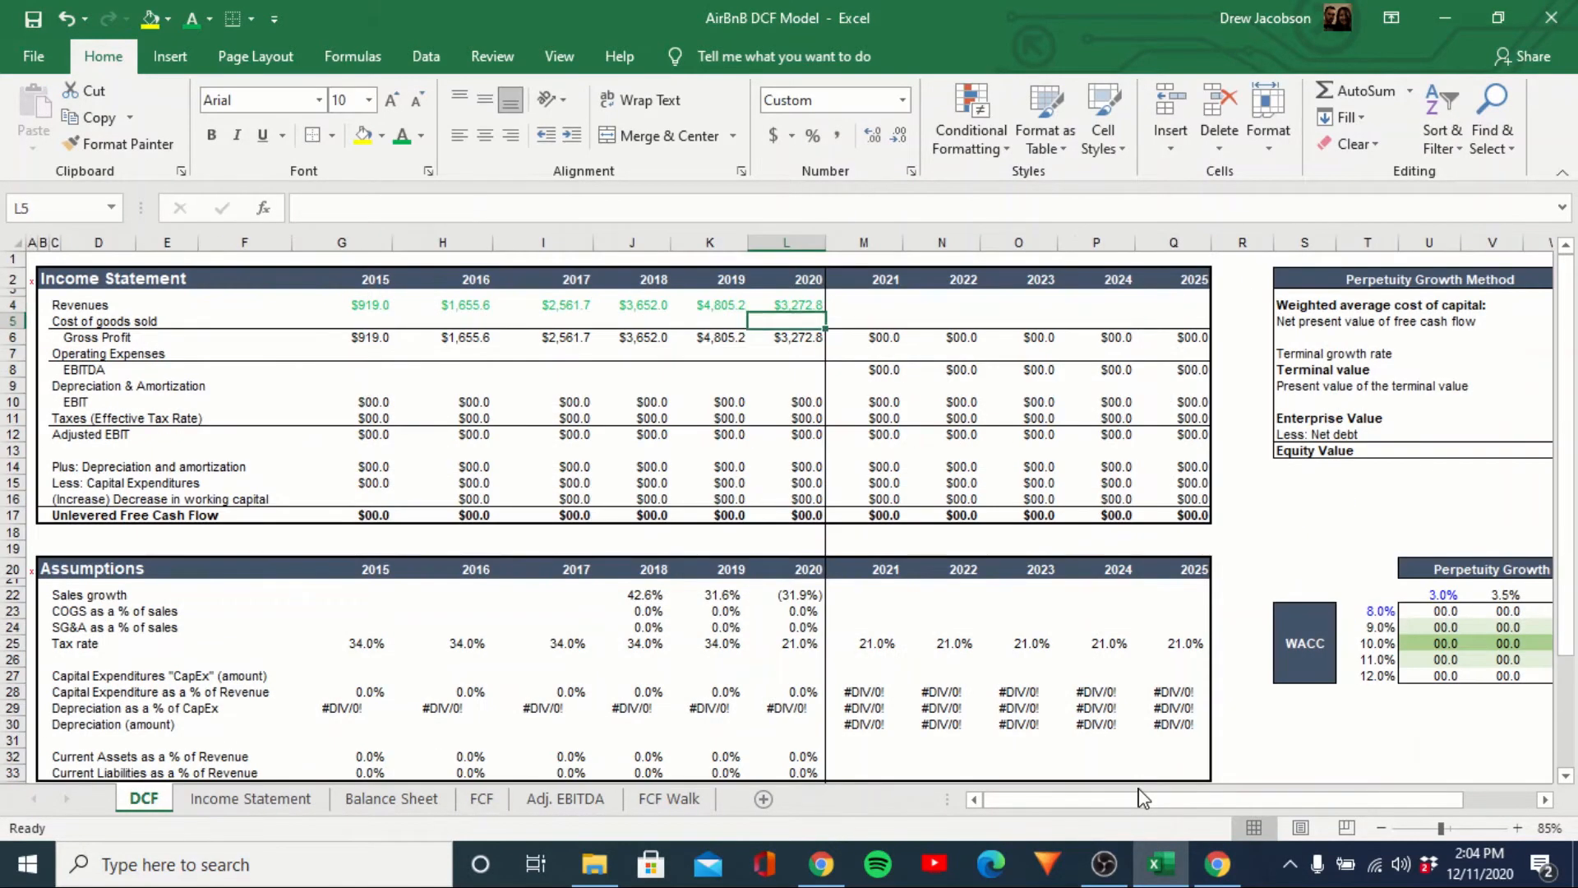
Copy the Revenues formulas in G4:L4 into the Cost of goods sold row for 2015 to 2020, pasting formulas only.
key(Left)
key(Left)
key(Left)
key(Left)
key(Down)
key(Left)
key(shift+Right)
key(shift+Right)
key(shift+Right)
key(shift+Right)
key(shift+Right)
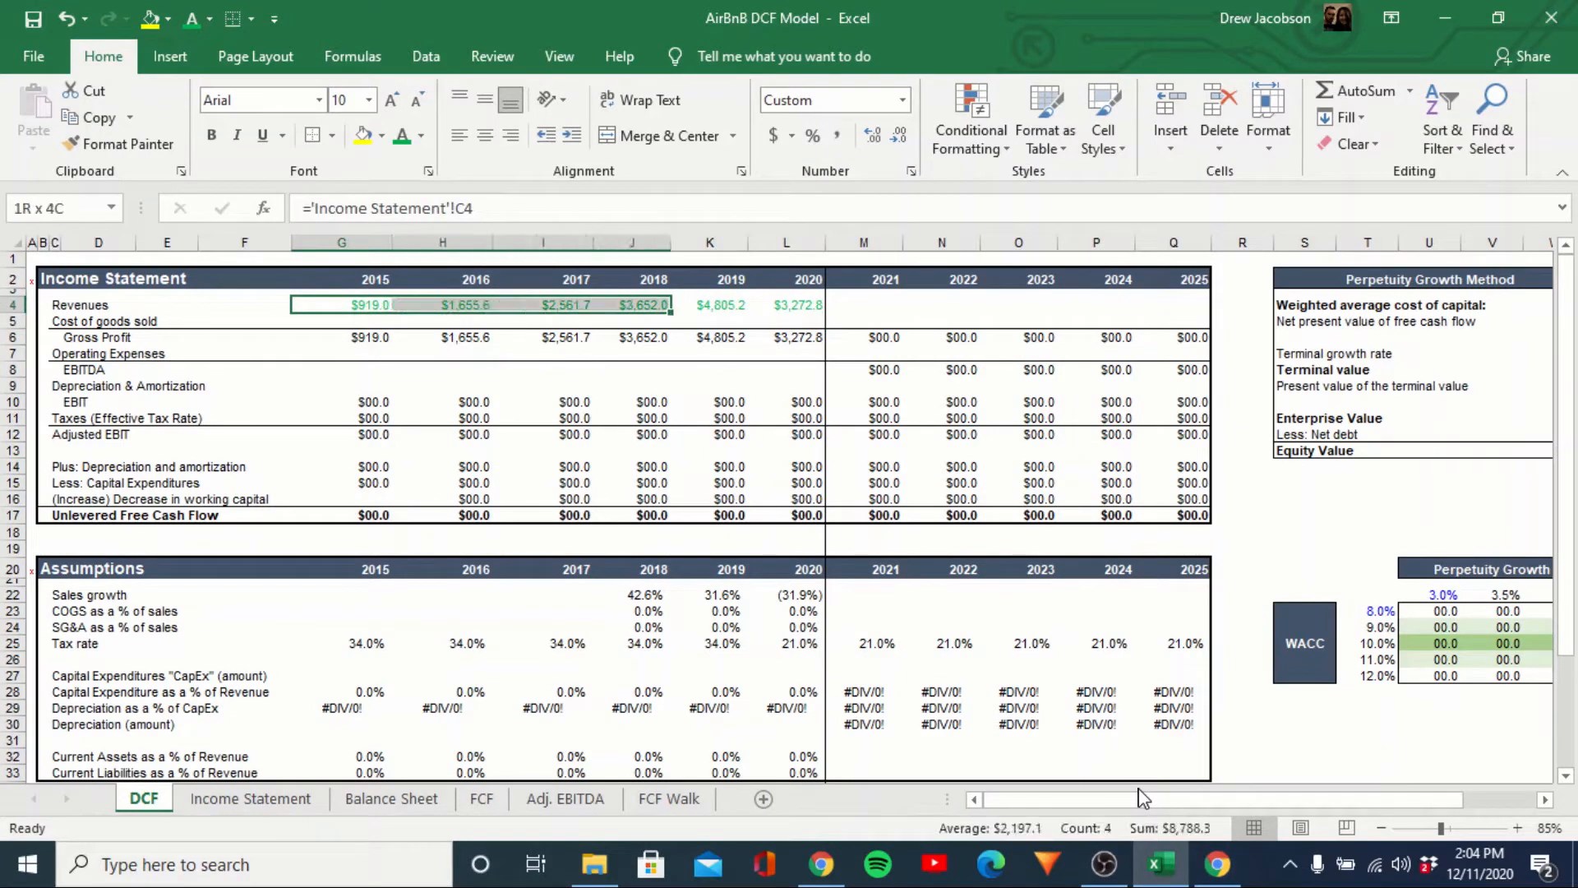
key(ctrl+c)
key(Down)
key(alt+e)
key(s)
key(f)
key(Return)
Examine the DCF sheet's Gross Profit results and formulas in row 6 from 2015 through 2020.
key(Down)
key(Down)
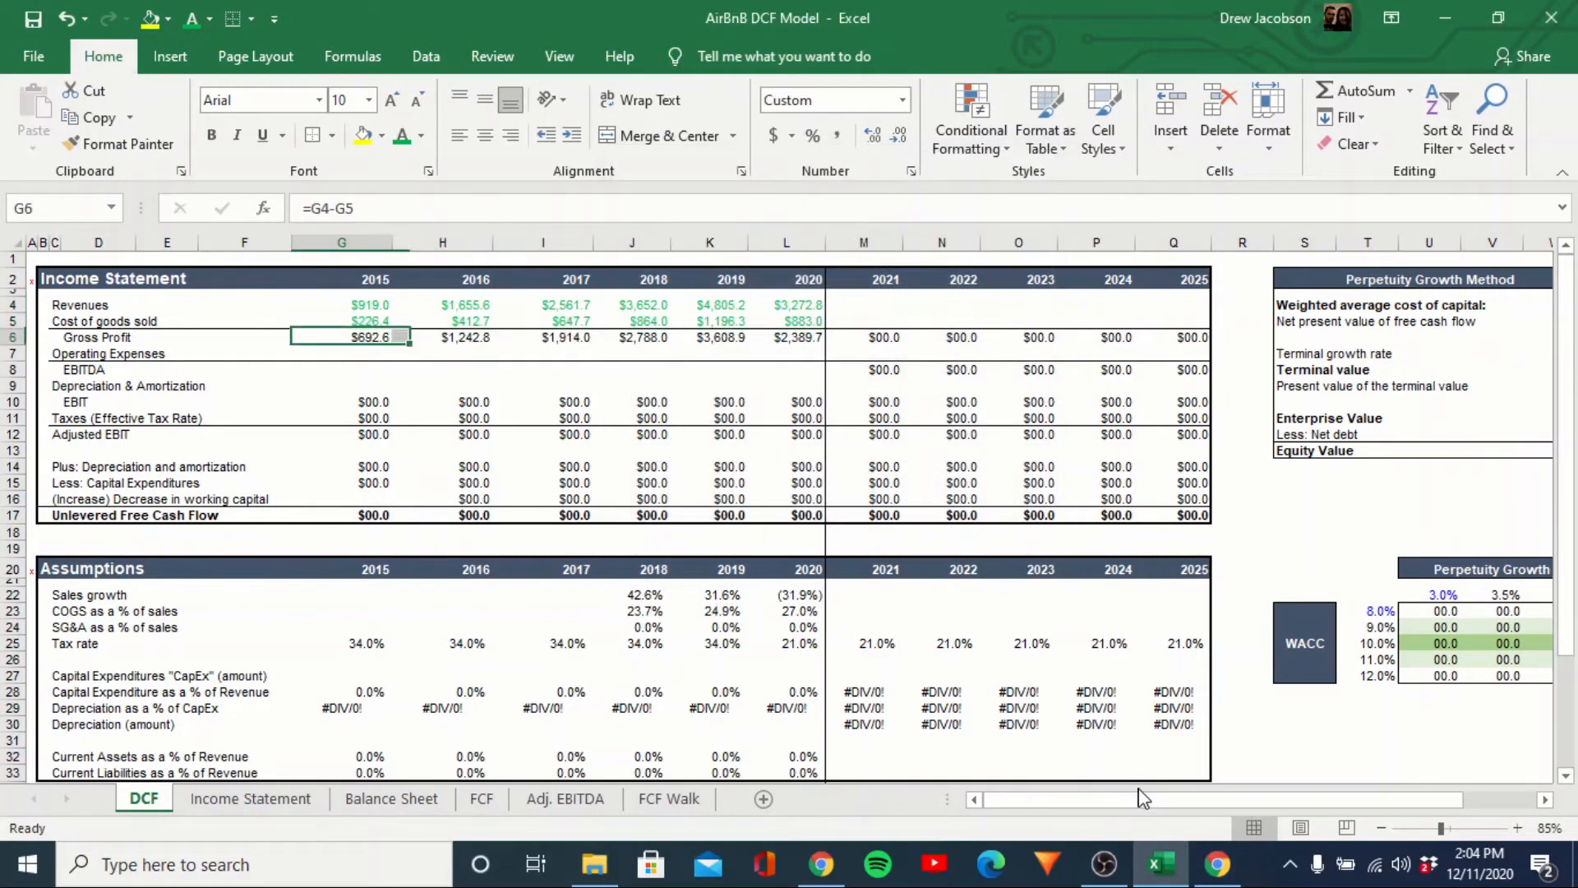
key(Right)
key(Right)
key(Right)
key(Right)
key(Right)
key(Up)
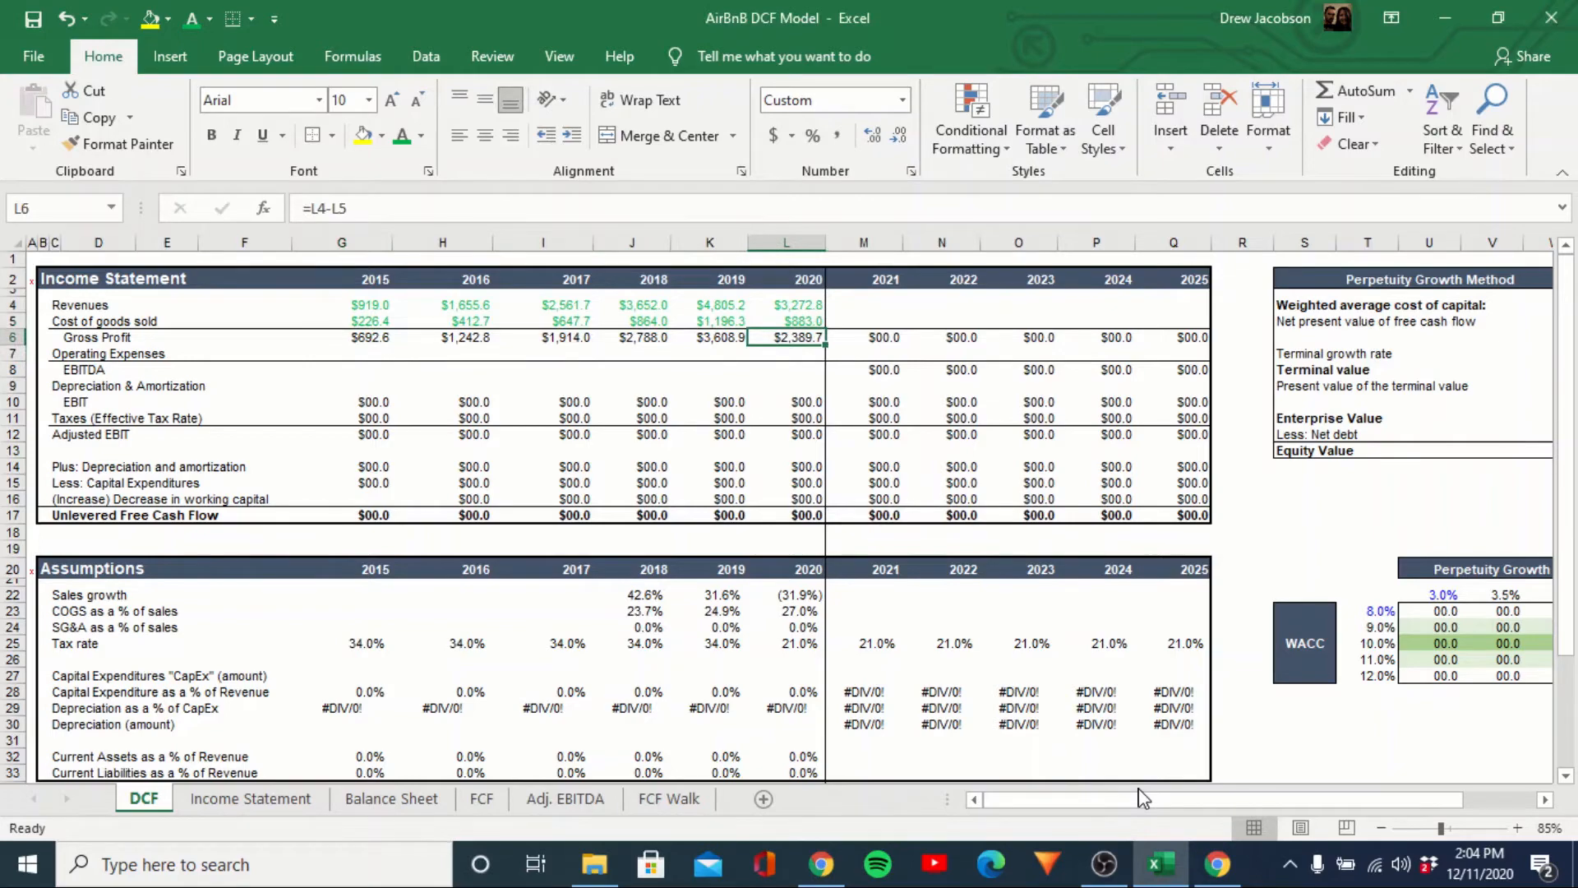
Compare the historical Gross Profit figures on the Income Statement sheet with those in row 6 of the DCF sheet.
key(ctrl+Page_Down)
key(Down)
key(Right)
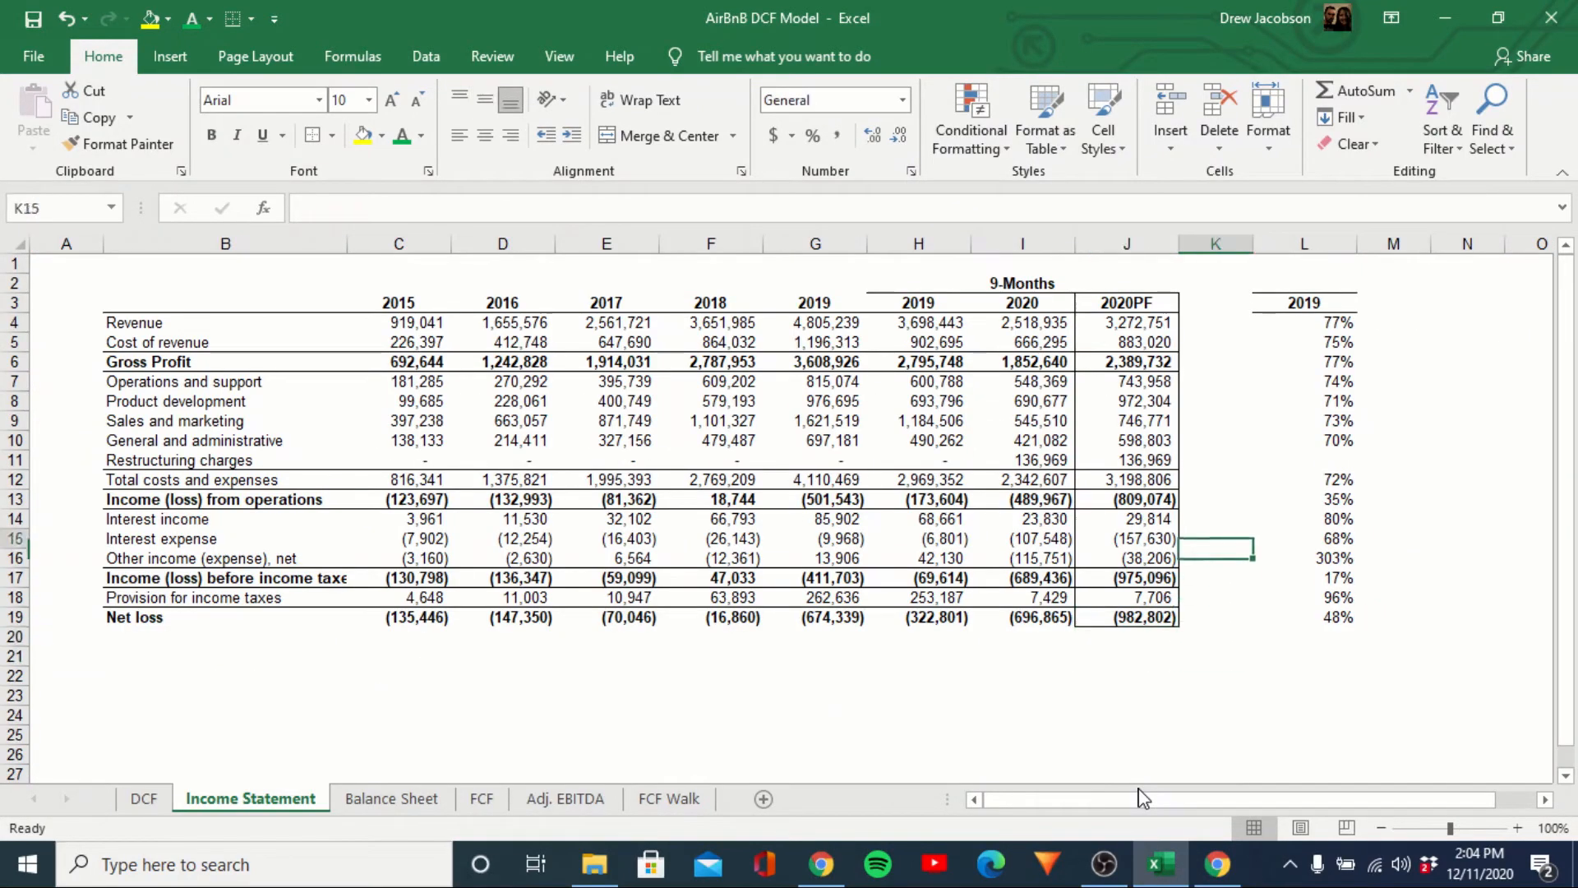
key(Up)
key(Up)
key(Up)
key(Up)
key(Up)
key(Up)
key(Up)
key(Up)
key(Up)
key(Left)
key(Left)
key(Left)
key(Left)
key(ctrl+Page_Up)
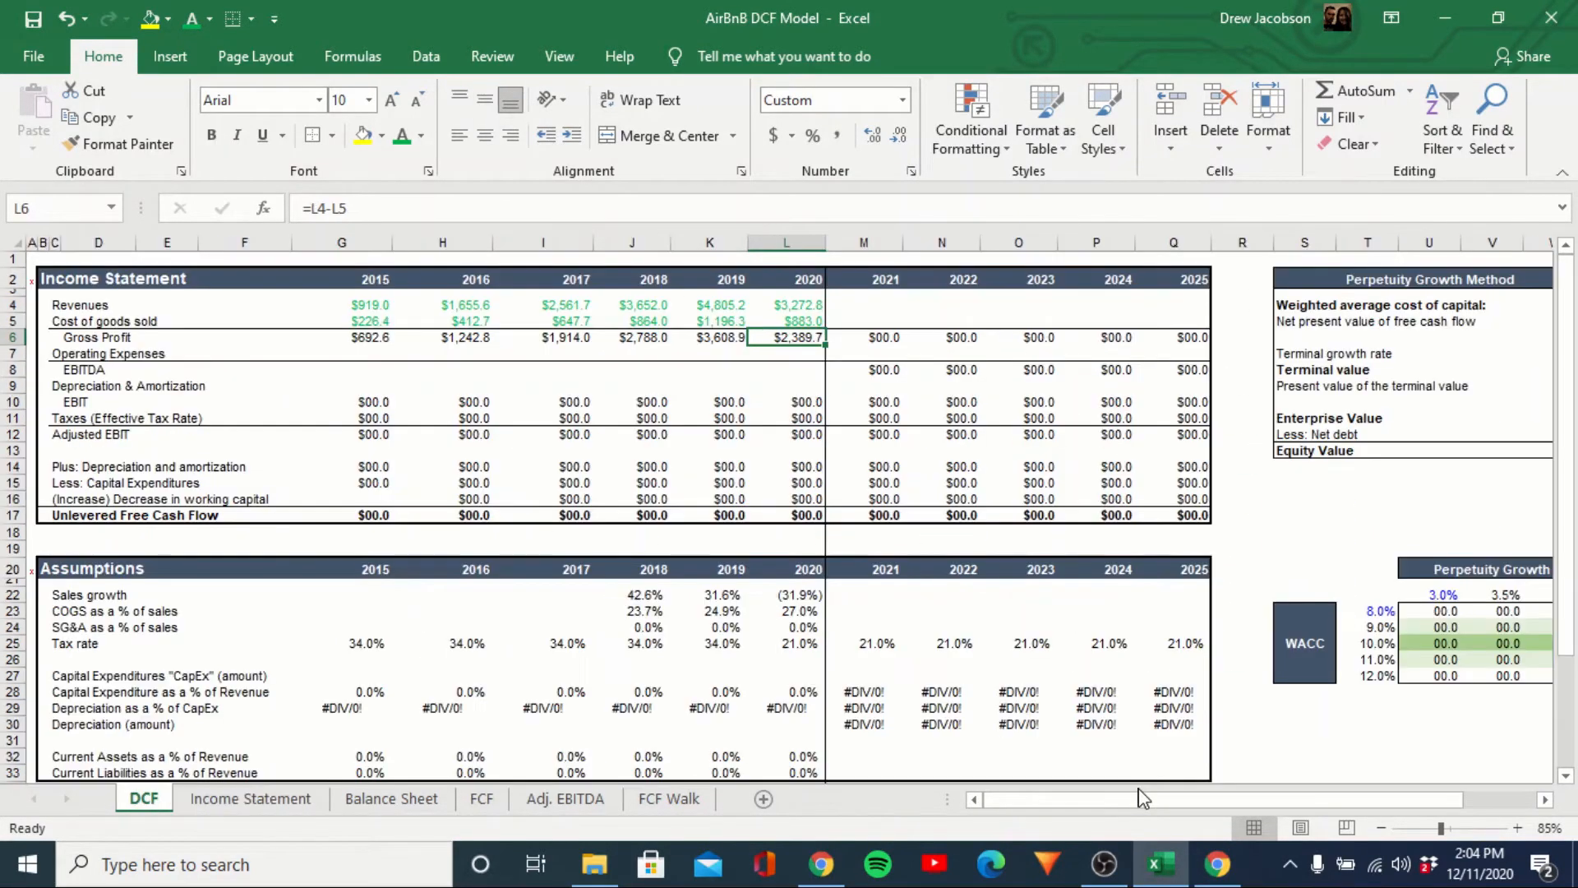
key(Left)
key(Left)
key(Left)
key(Left)
key(Right)
key(Right)
key(Right)
key(Right)
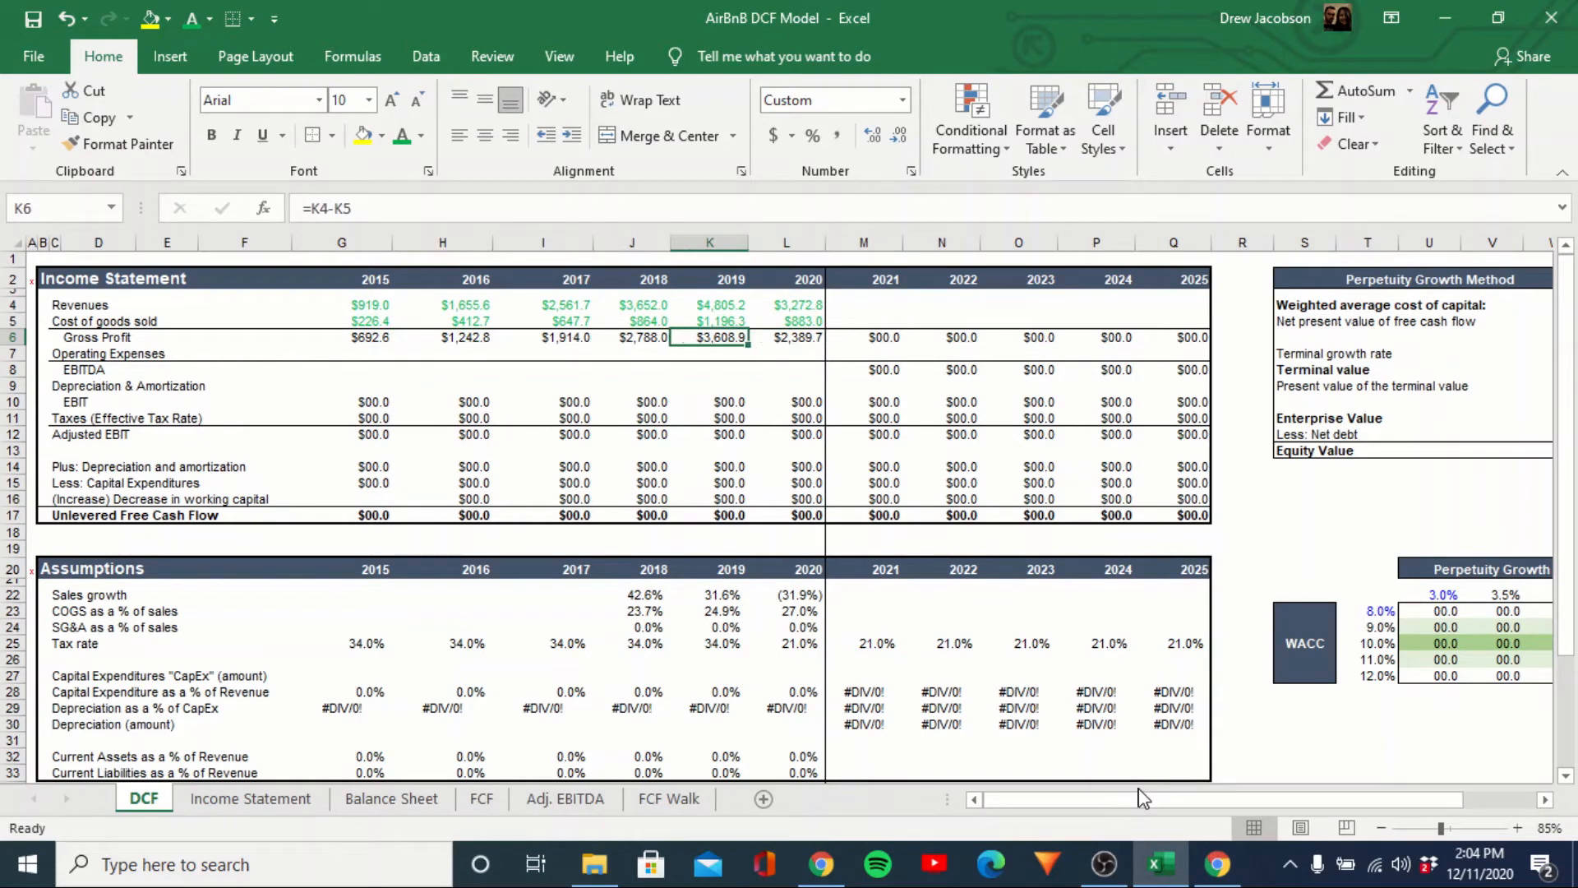
key(ctrl+Page_Down)
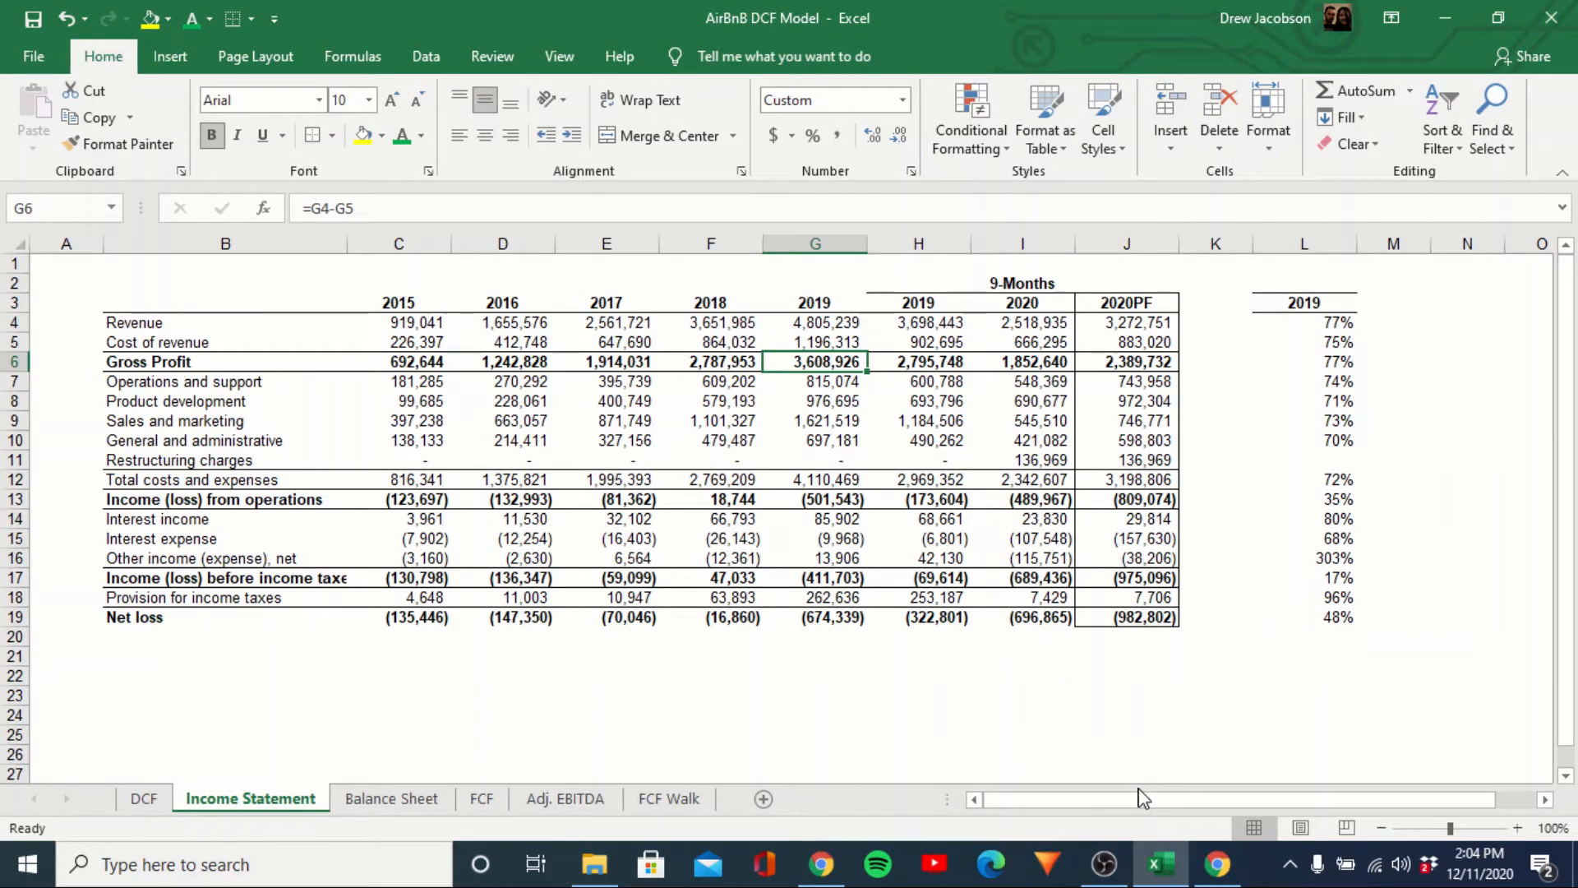
Link the DCF sheet's 2015 Operating Expenses cell G7 to total costs and expenses with ='Income Statement'!C12.
key(ctrl+Page_Up)
key(Left)
key(Left)
key(Left)
key(Left)
key(Down)
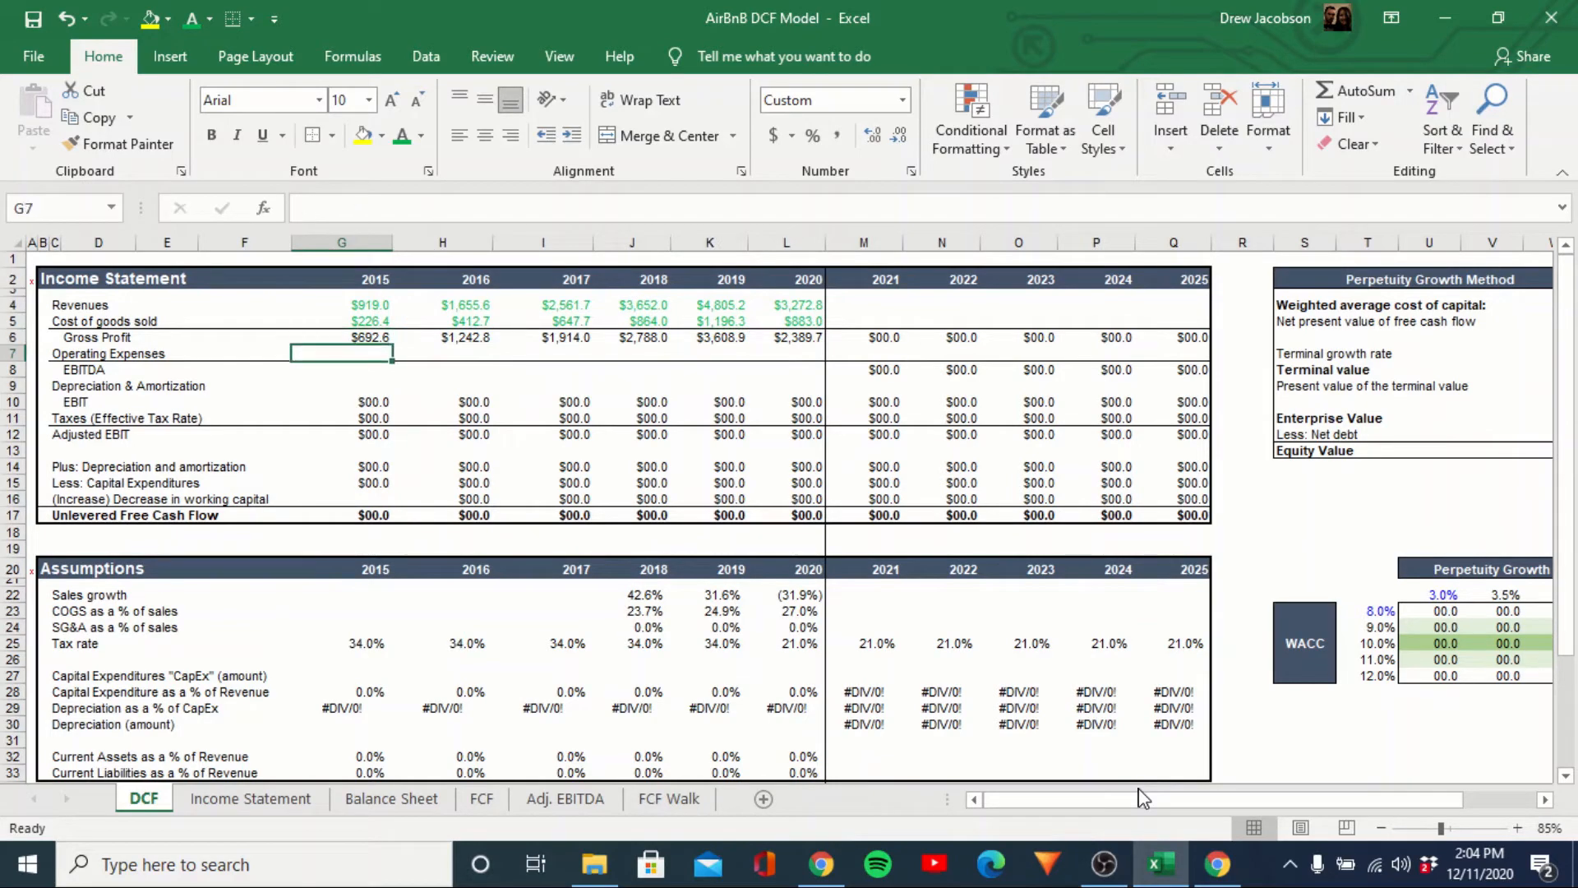
text(=)
key(ctrl+Page_Down)
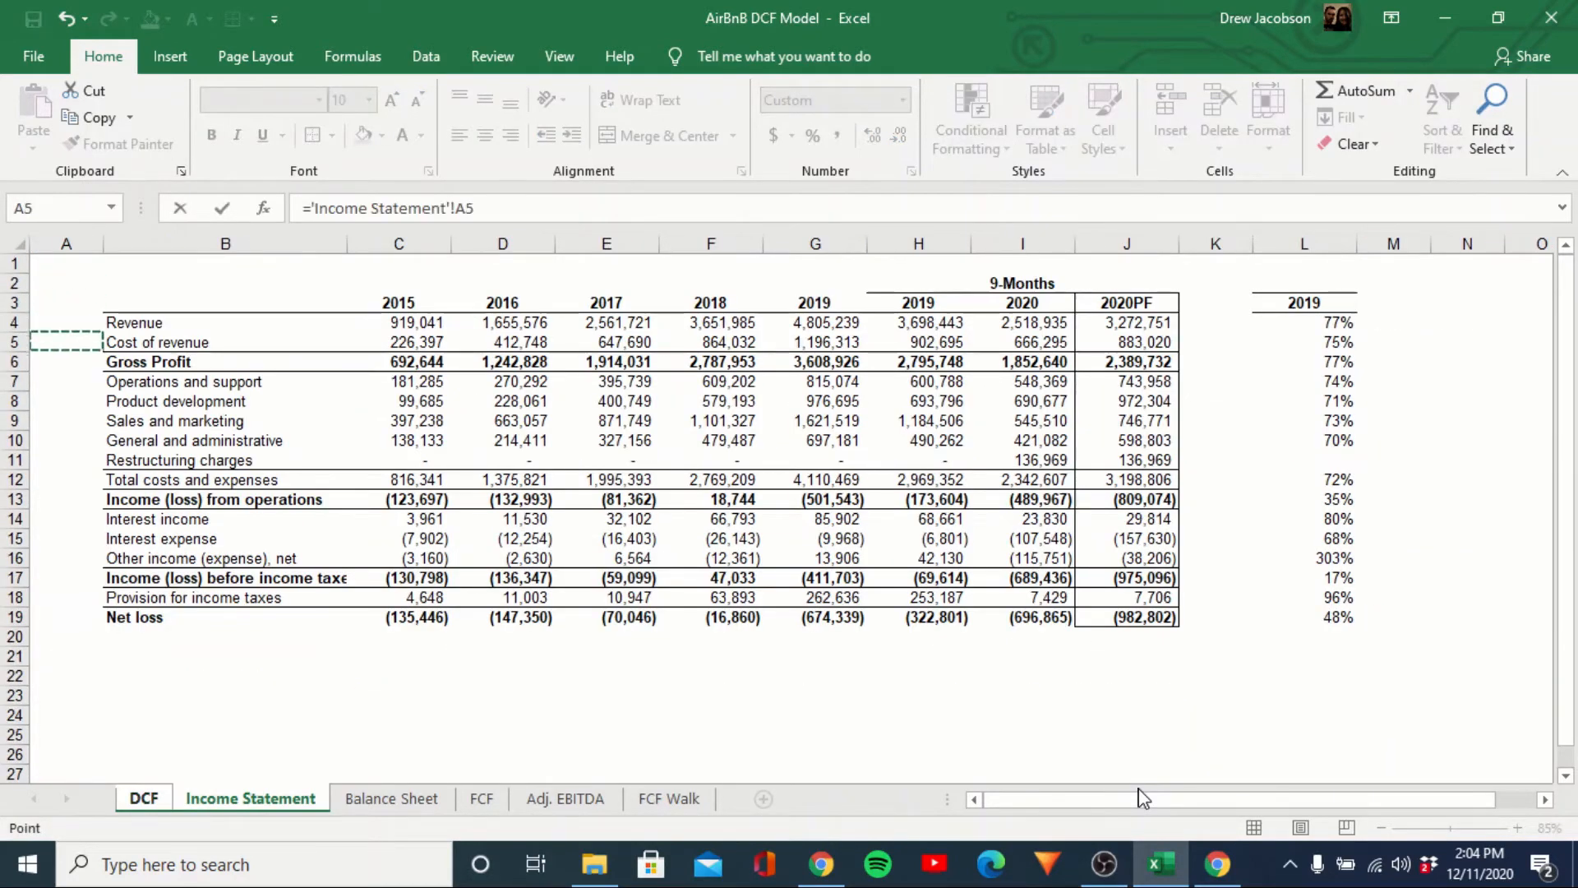
key(Right)
key(Down)
key(Right)
key(Right)
key(Down)
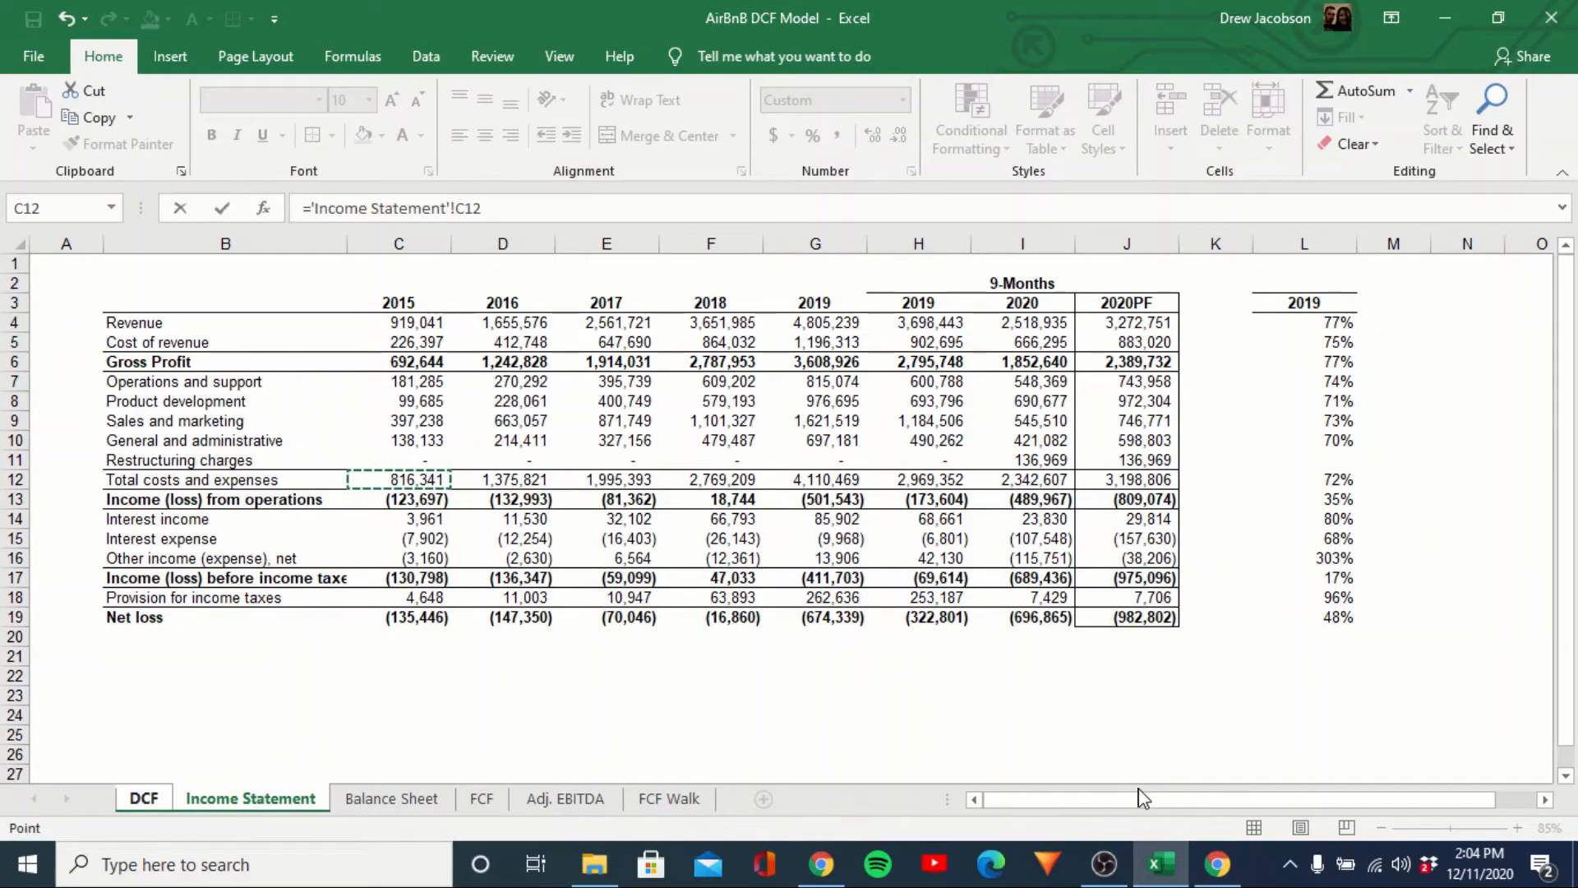
key(Return)
Copy the 2015 Operating Expenses link in G7 across 2016 to 2019 (H7:K7).
key(Up)
key(ctrl+c)
key(Right)
key(shift+Right)
key(shift+Right)
key(shift+Right)
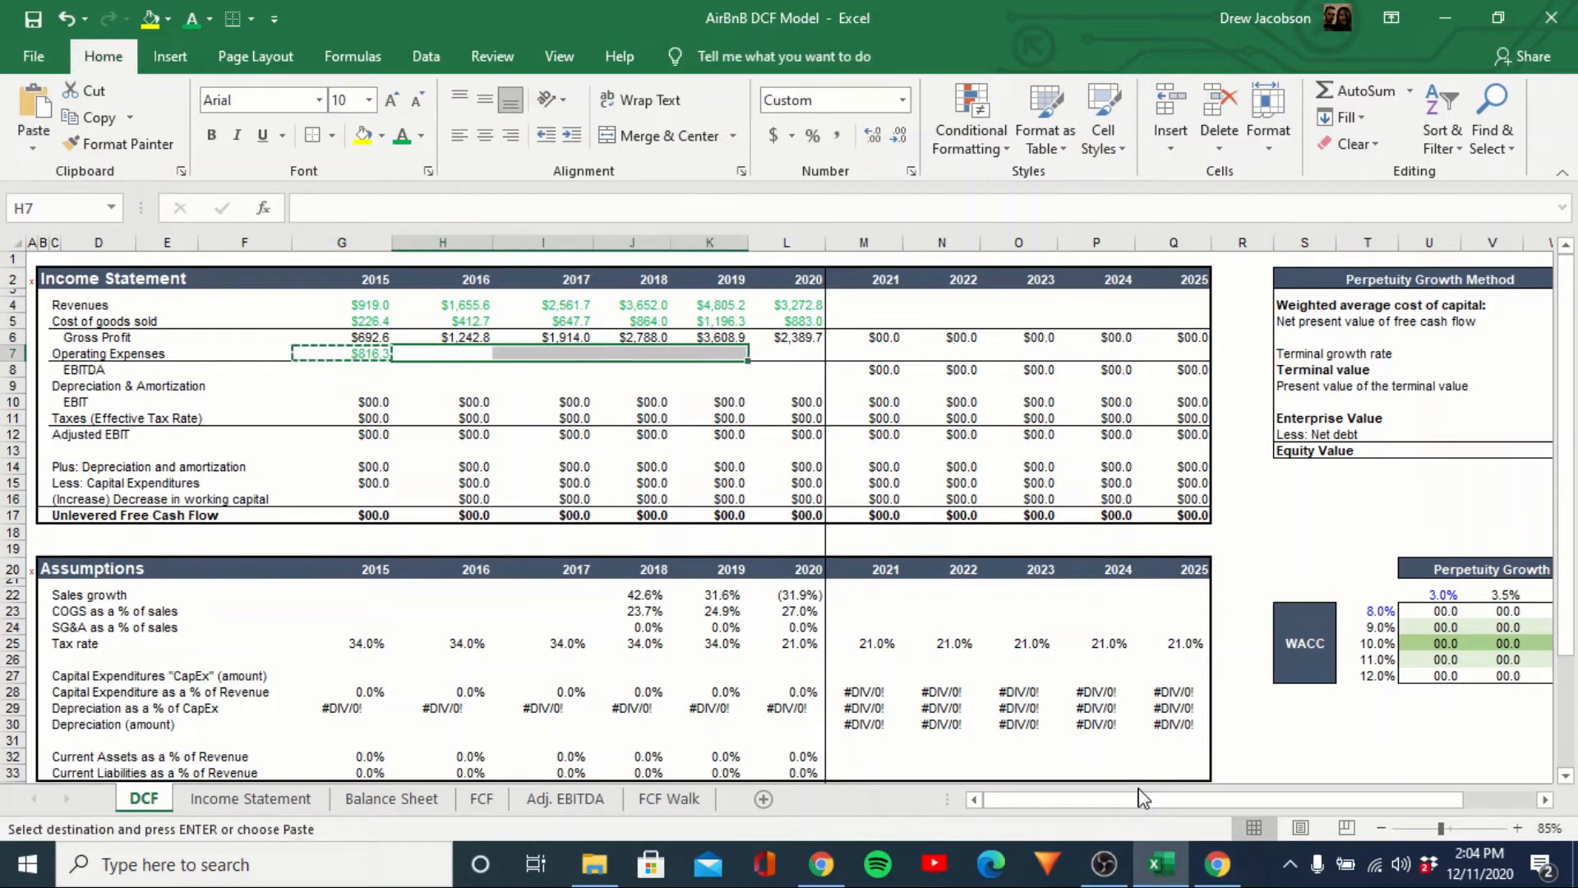
key(ctrl+v)
key(Escape)
Link the DCF sheet's 2020 Operating Expenses cell L7 to the 2020PF total costs with ='Income Statement'!J12.
key(Right)
key(Right)
key(Right)
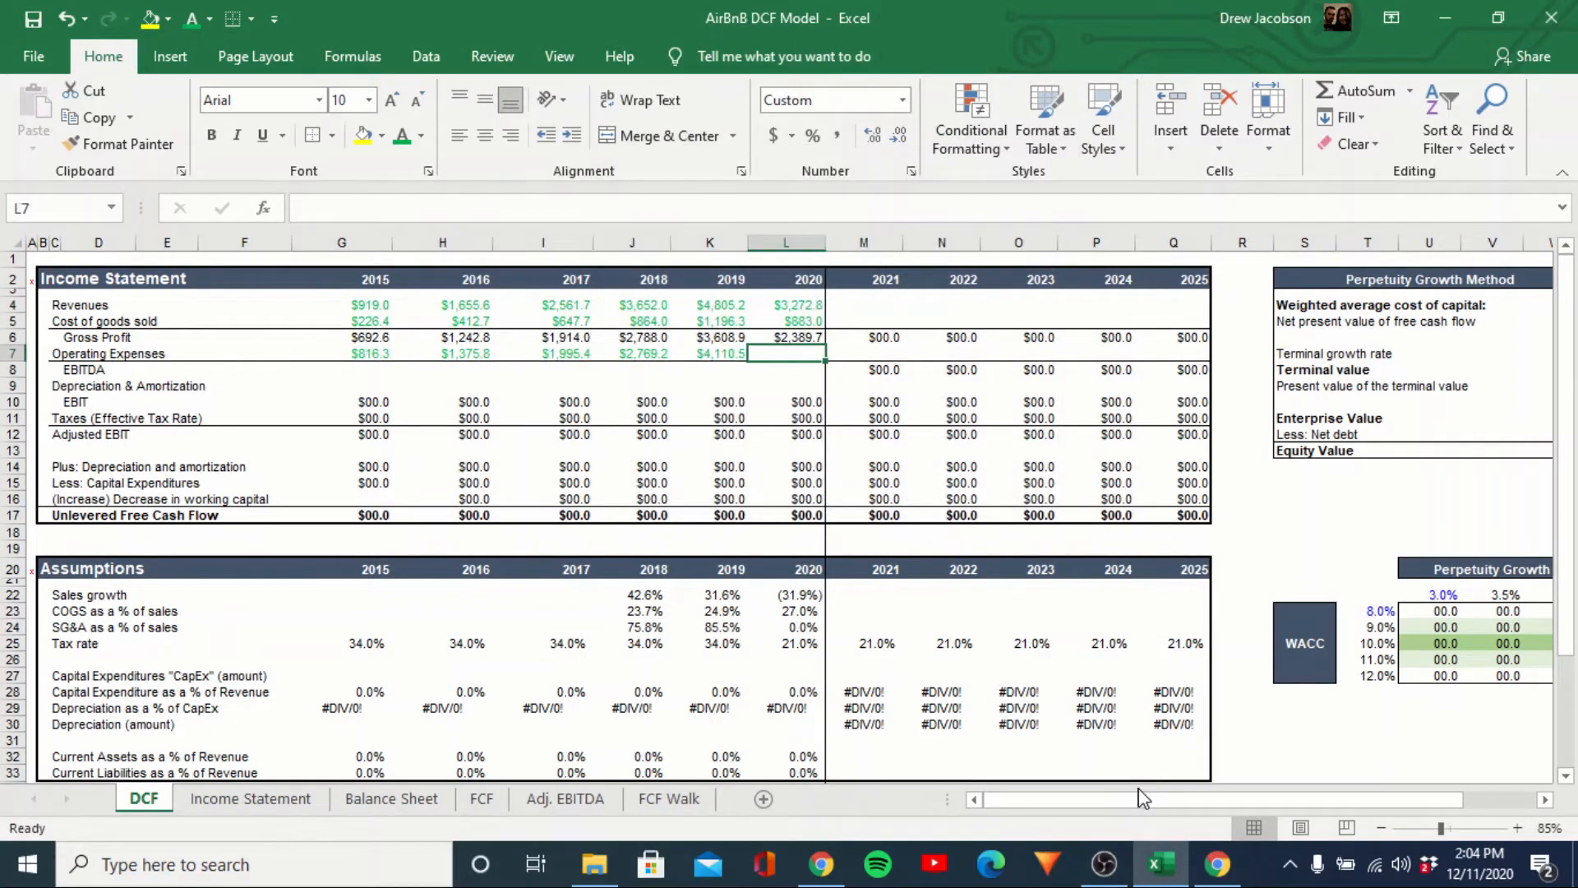
text(=)
key(ctrl+Page_Down)
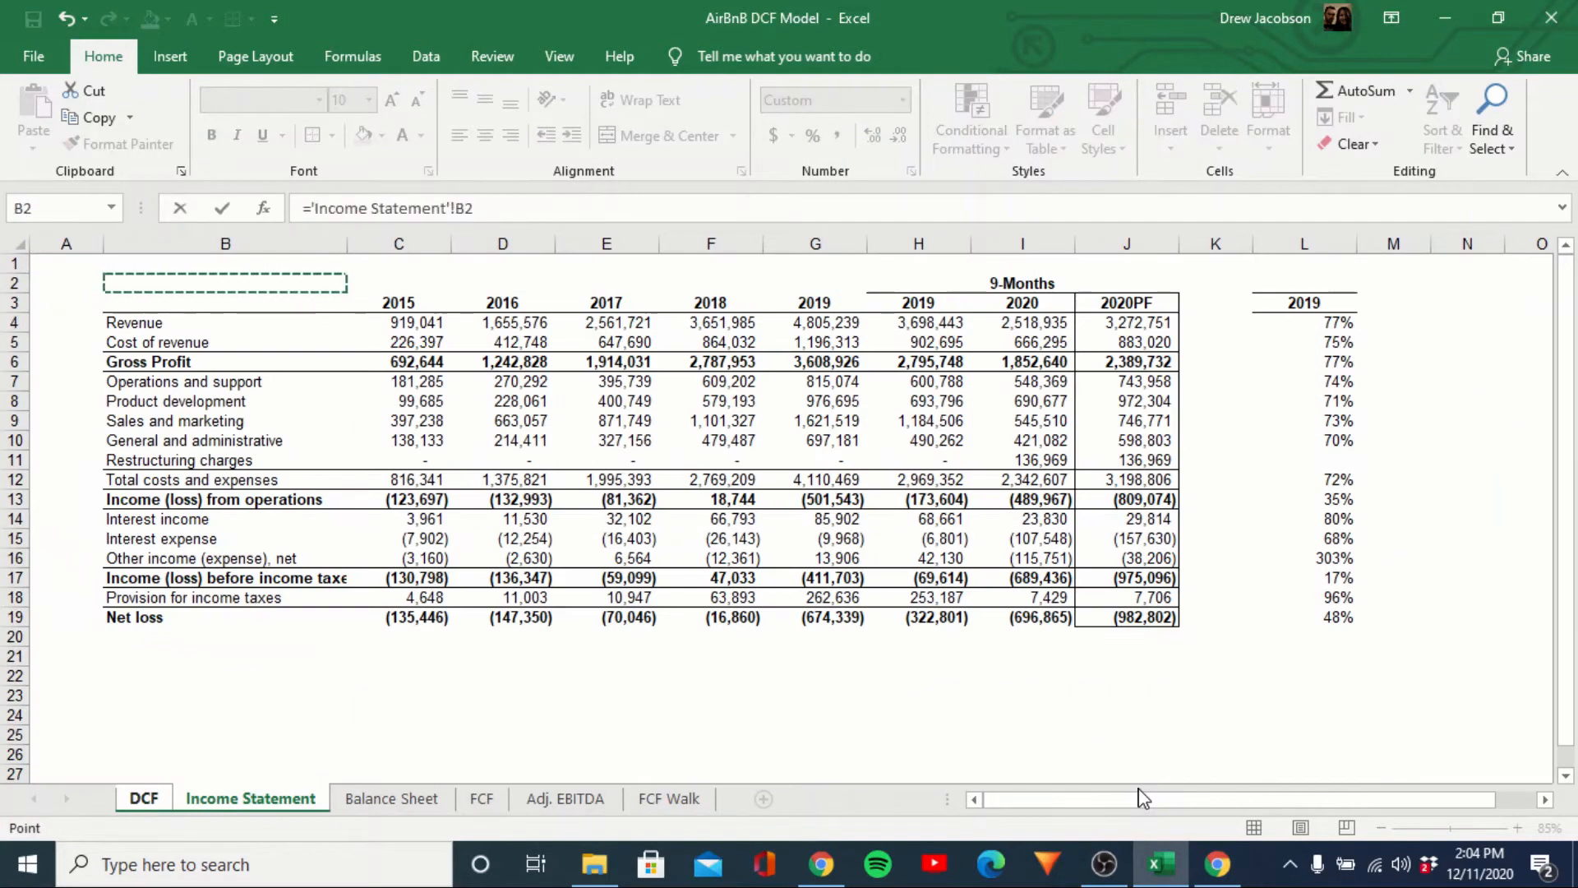
key(Right)
key(Right)
key(Down)
key(Down)
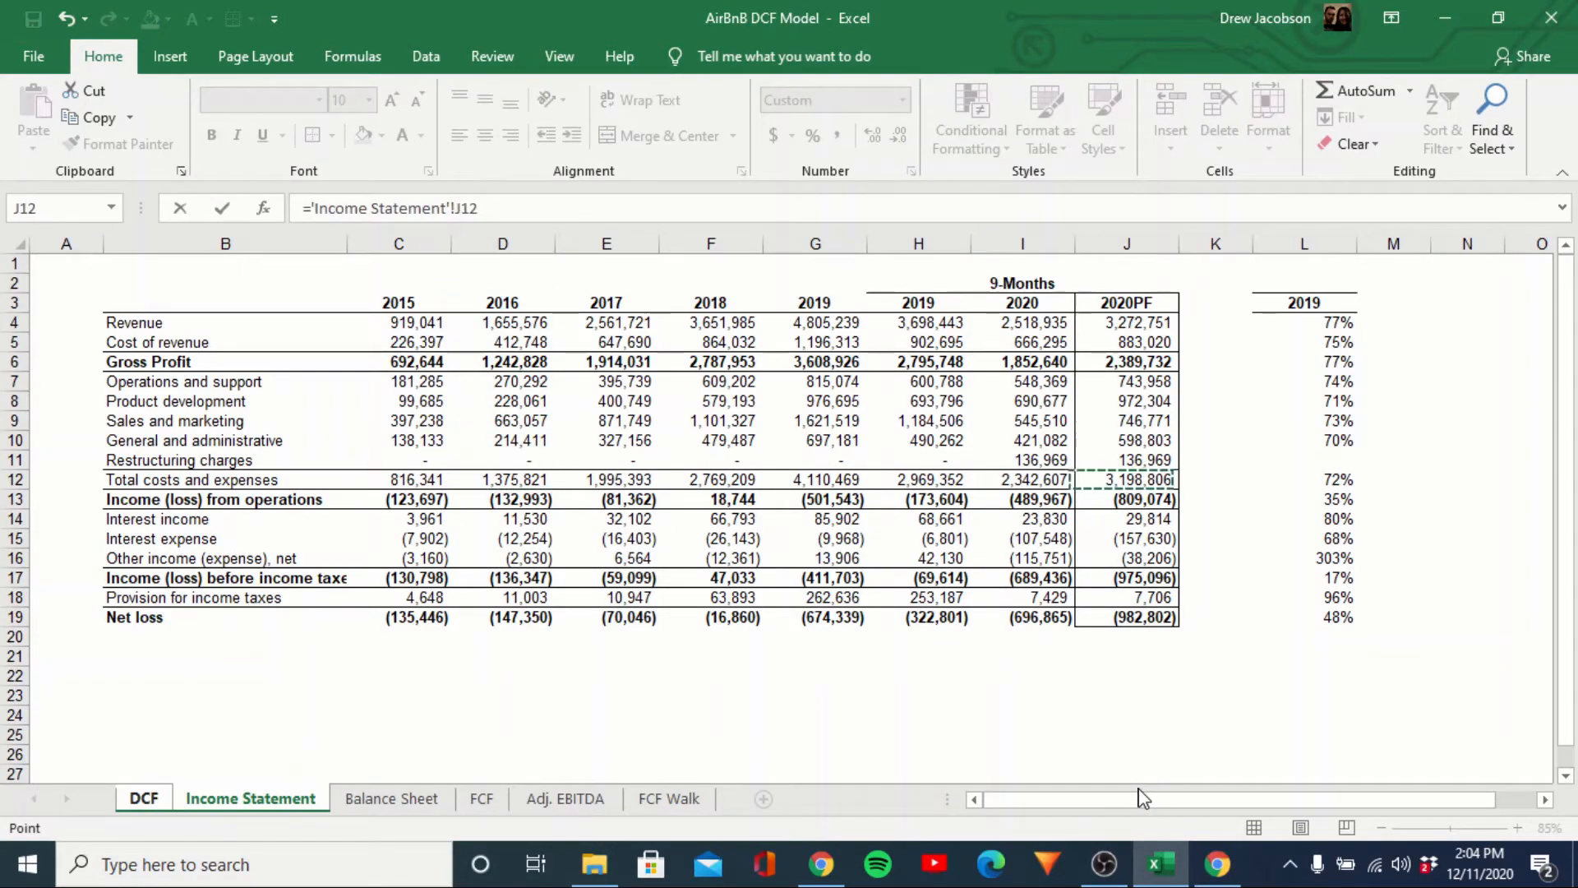
key(Return)
key(Left)
key(Left)
key(Left)
key(Left)
key(Left)
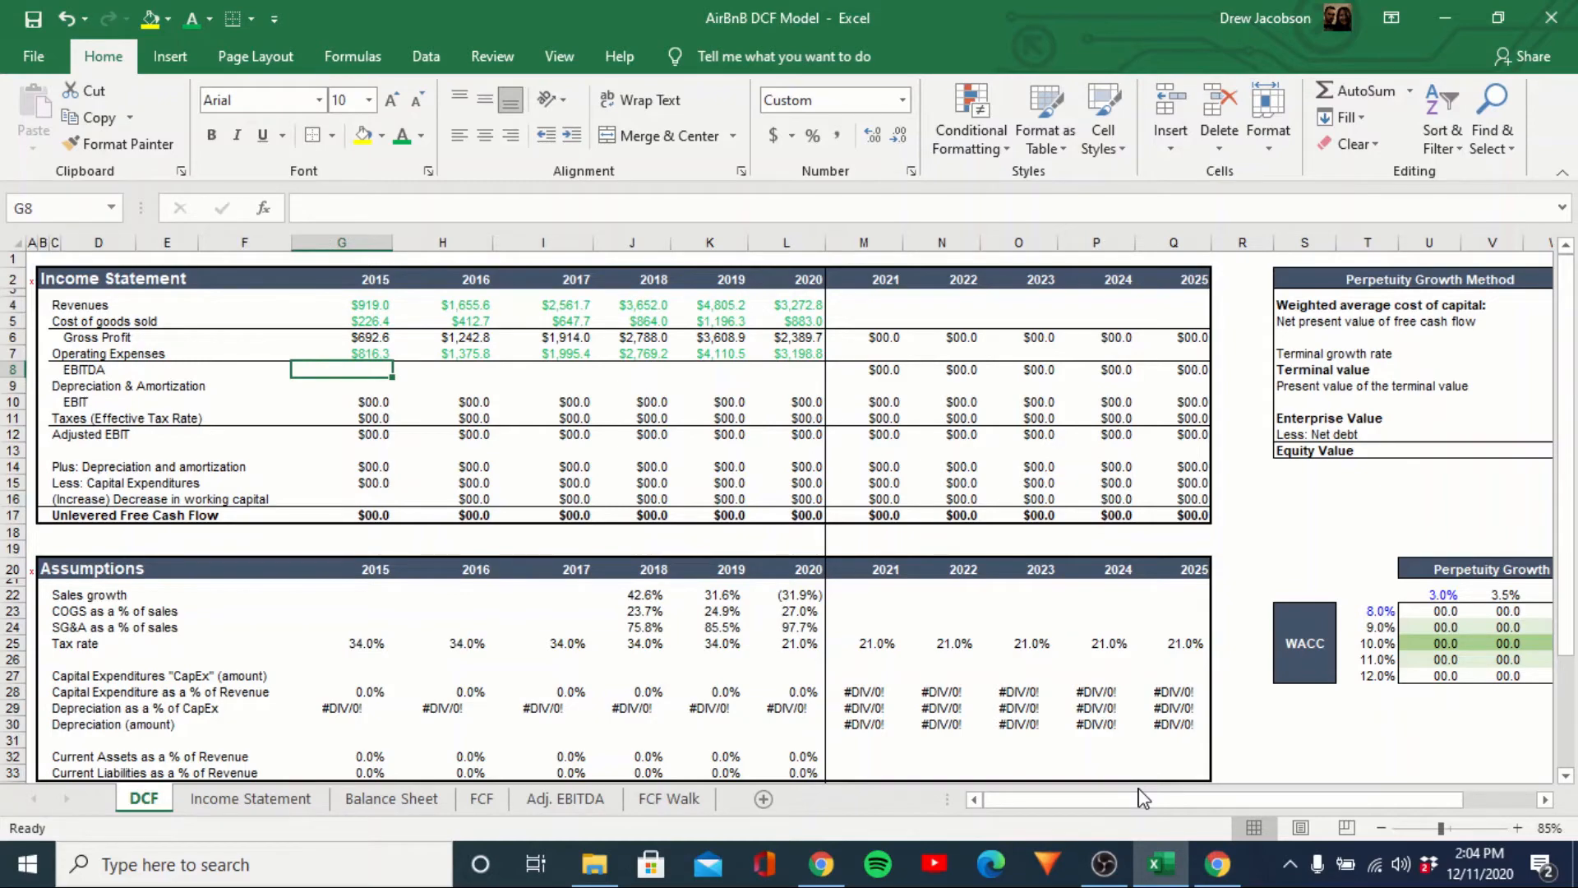
Review the Adjusted EBITDA figures for 2015 through the nine months of 2020 on the Adj. EBITDA sheet.
key(ctrl+Page_Down)
key(ctrl+Page_Down)
key(ctrl+Page_Down)
key(ctrl+Page_Down)
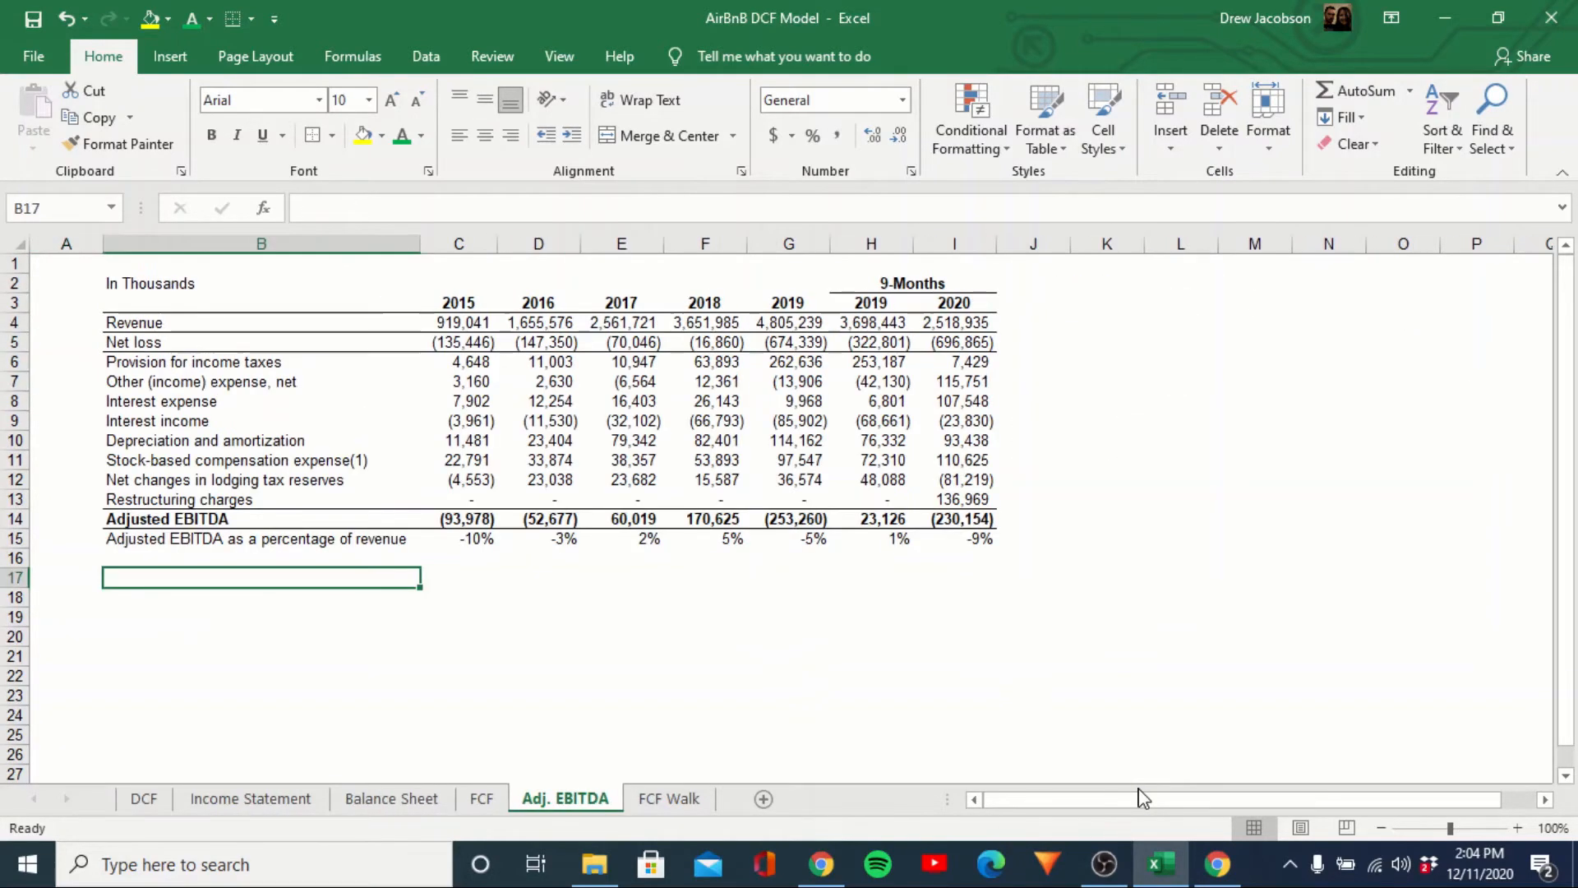
key(Up)
key(Up)
key(Up)
key(Right)
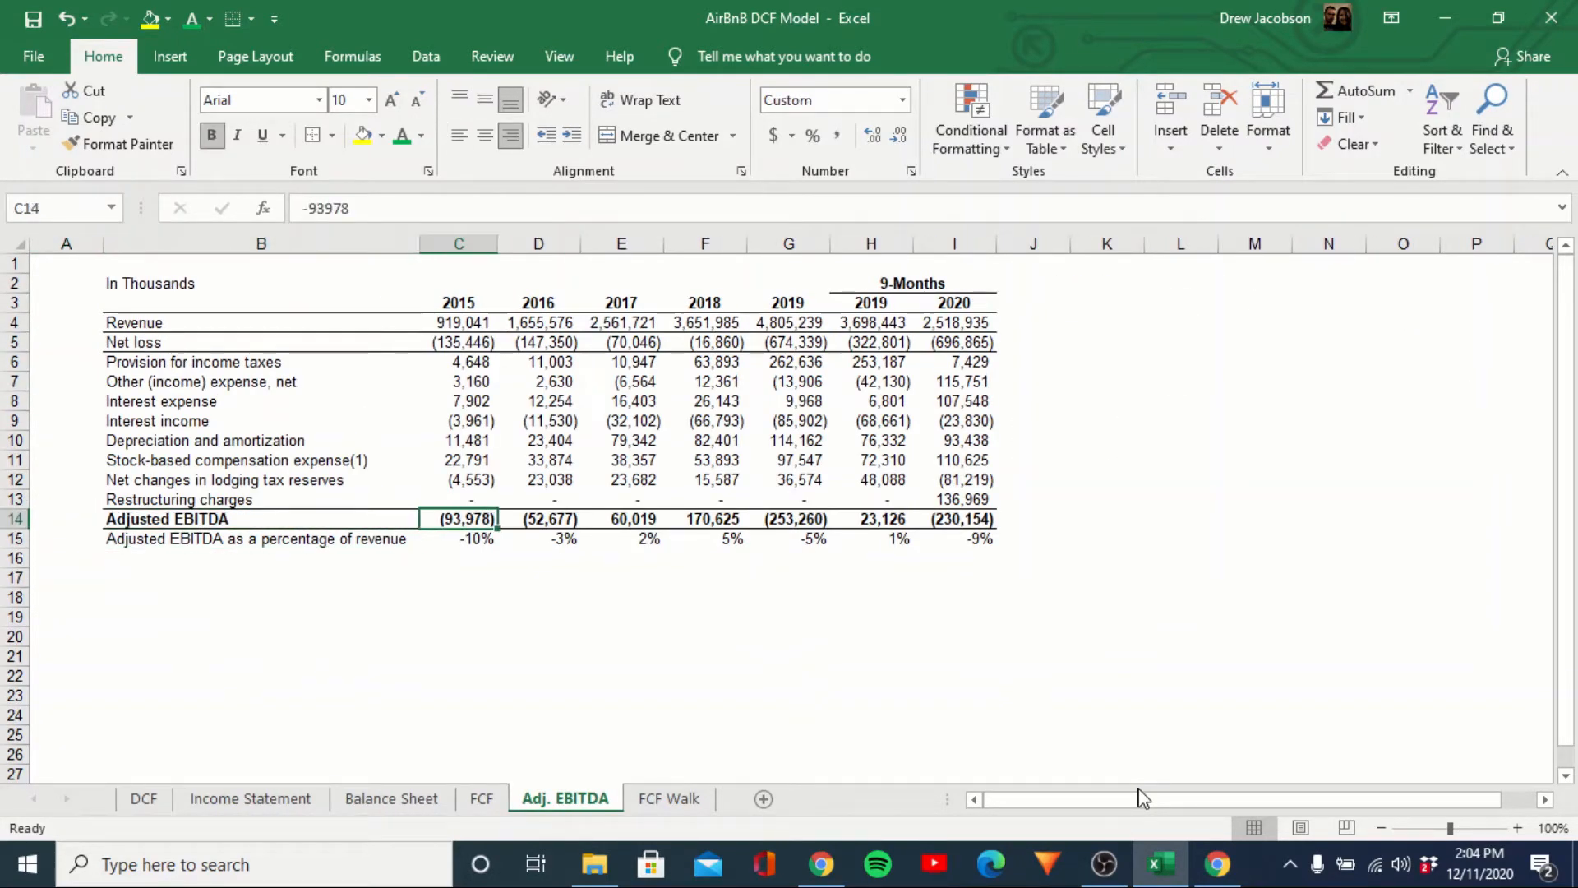
key(shift+Right)
key(shift+Right)
key(shift+Right)
key(shift+Right)
key(shift+Right)
key(shift+Right)
key(Right)
key(Right)
key(Right)
key(Right)
key(Right)
key(Right)
key(Right)
key(Right)
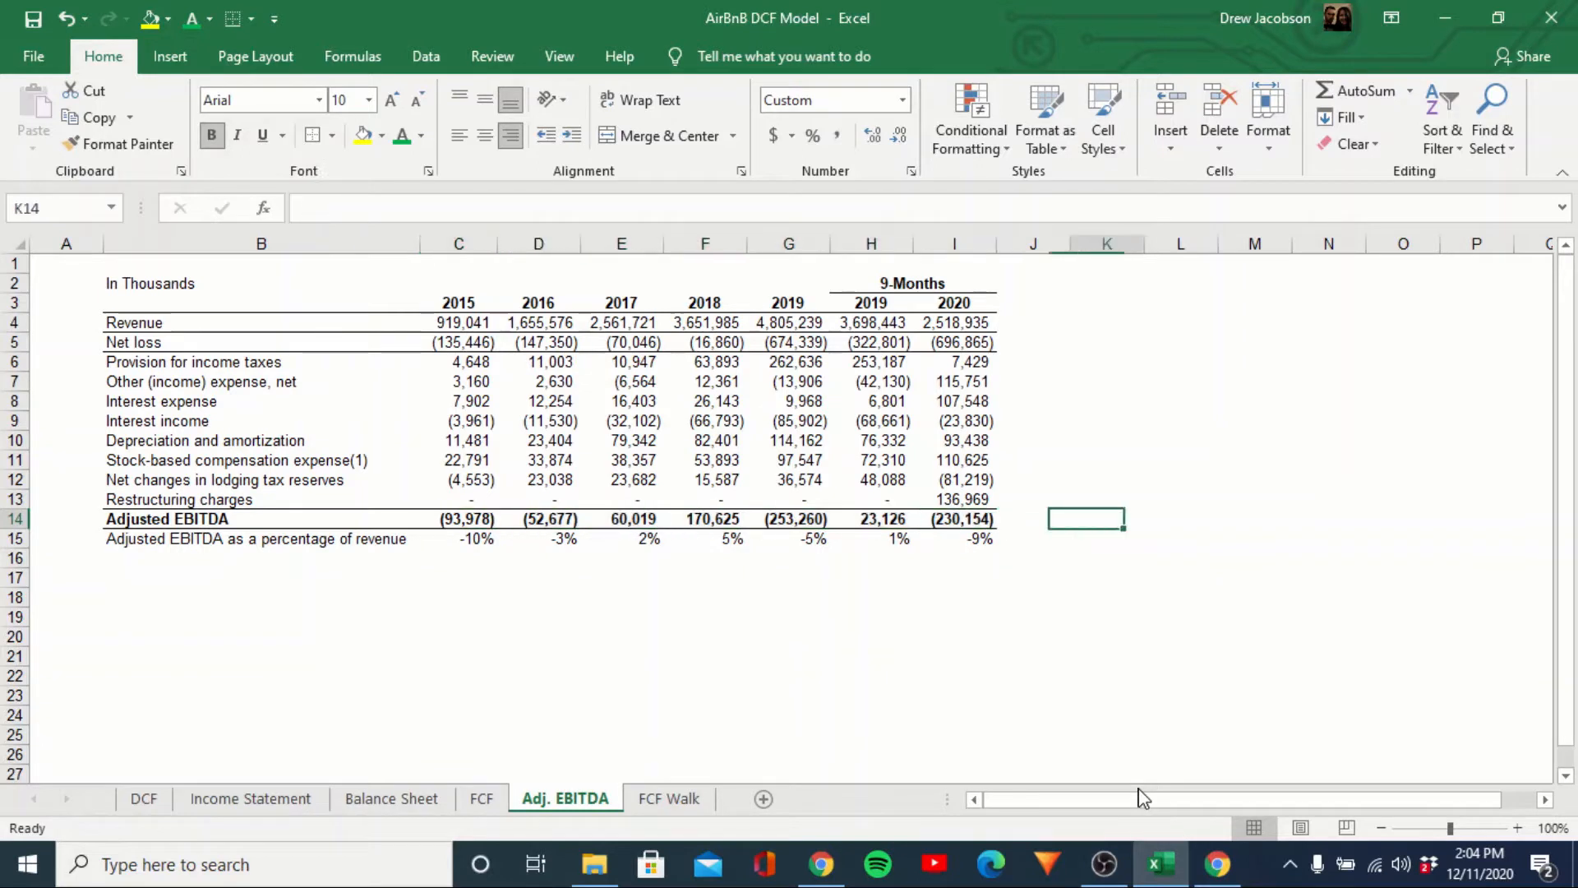
Copy the nine-month 2019 column H3:H15 on the Adj. EBITDA sheet into K3:K15.
key(Up)
key(Up)
key(Up)
key(Up)
key(Up)
key(Up)
key(Up)
key(Up)
key(Up)
key(Left)
key(Left)
key(Left)
key(Up)
key(Up)
key(ctrl+shift+Down)
key(ctrl+c)
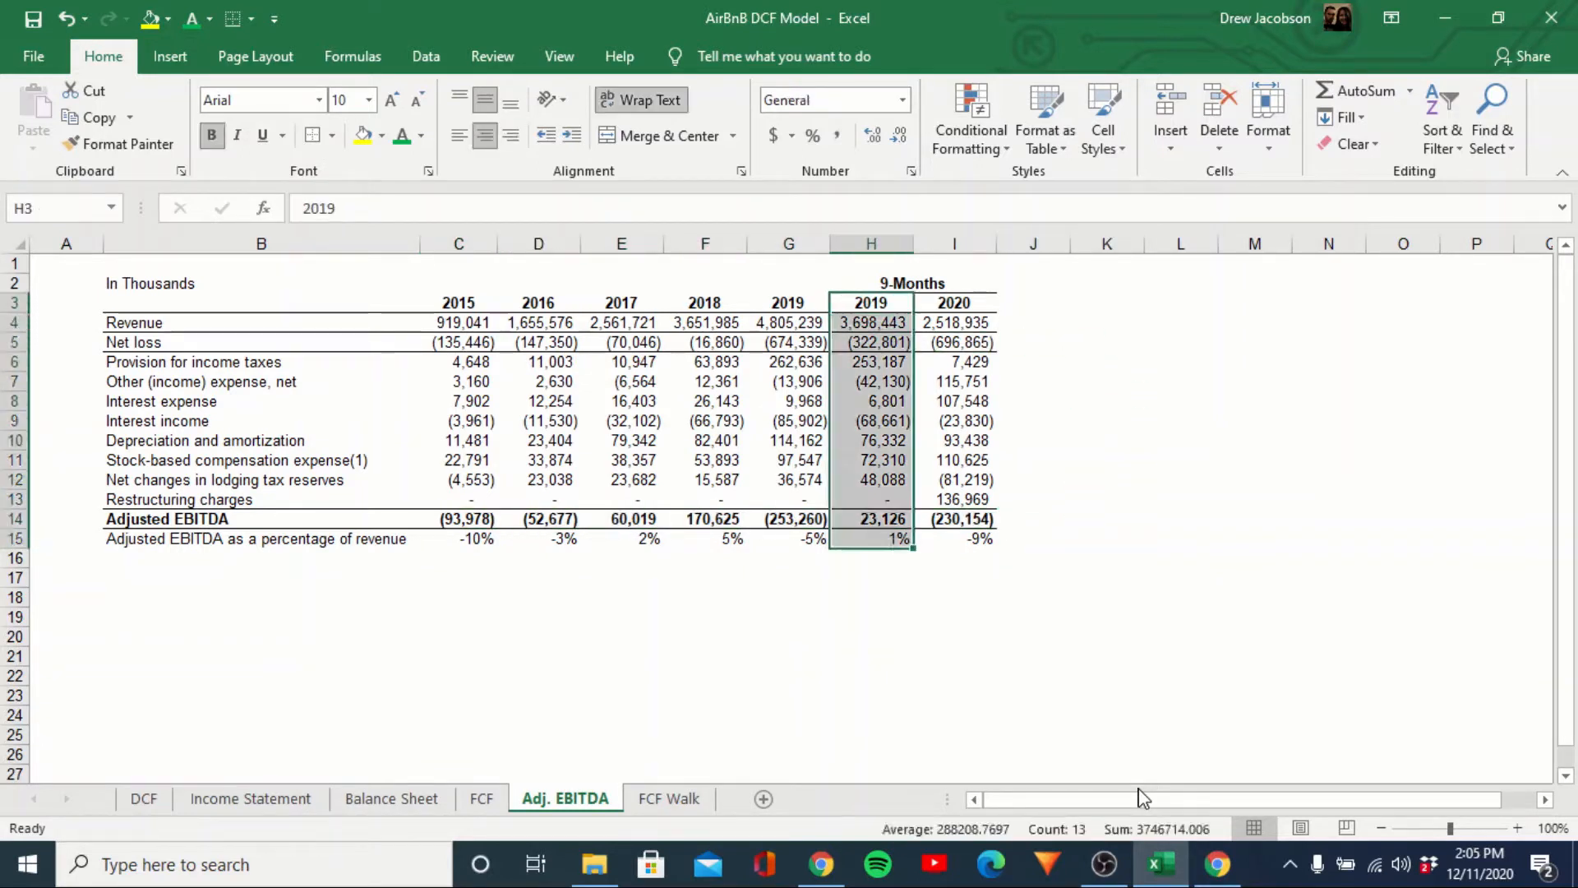
key(Right)
key(Right)
key(Right)
key(ctrl+v)
key(Down)
key(Down)
key(Up)
key(Escape)
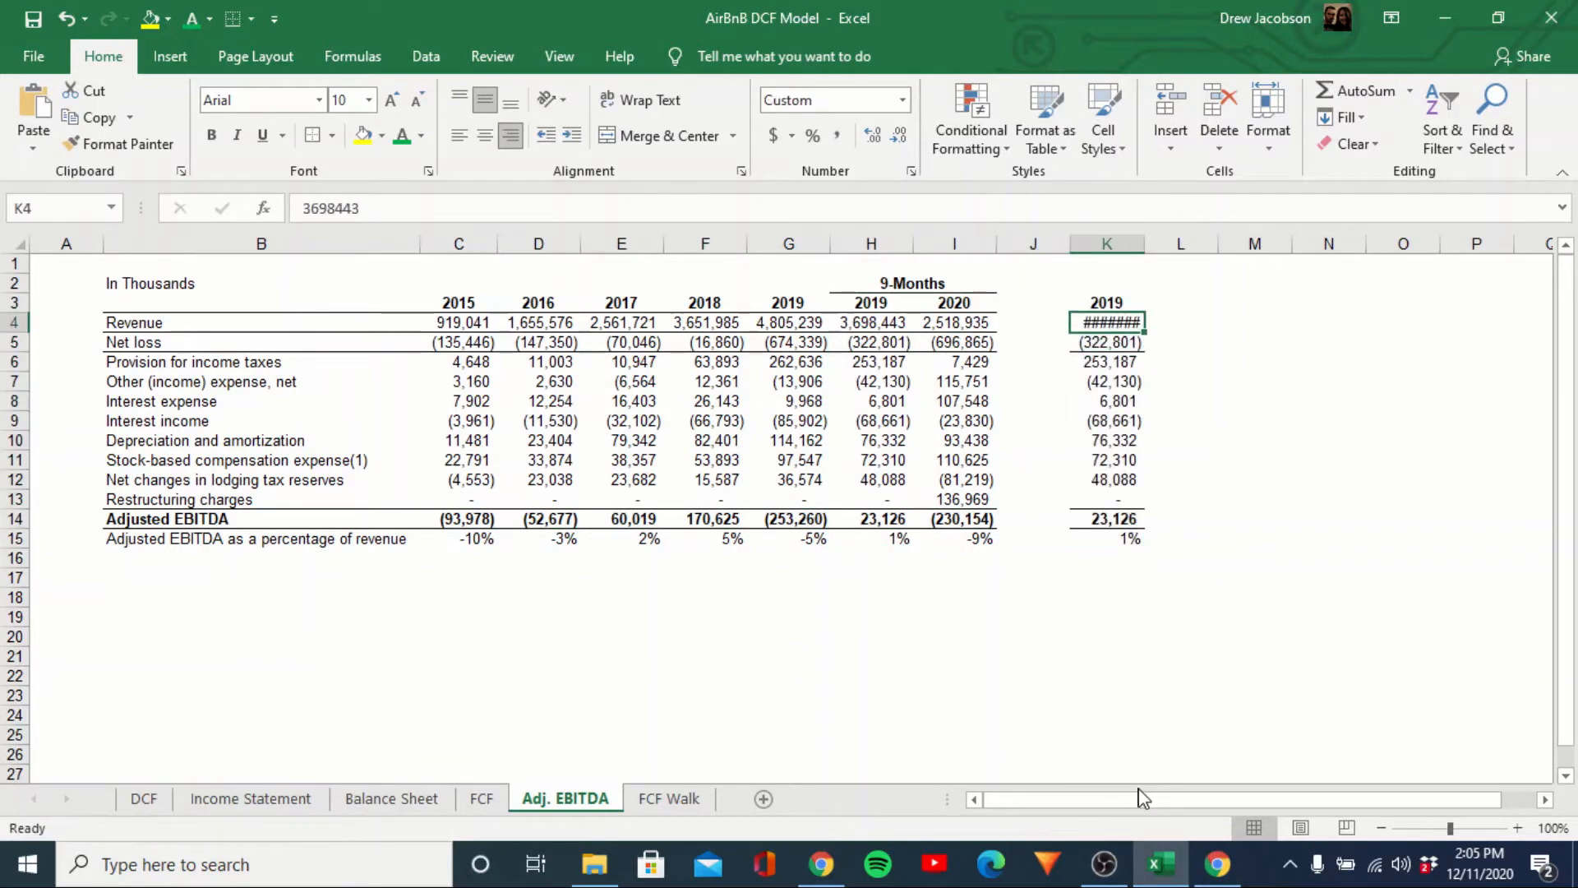
Calculate the nine-month share of full-year 2019 revenue in K4 with =H4/G4 and format it as a percentage.
text(=)
key(Left)
key(Left)
key(Left)
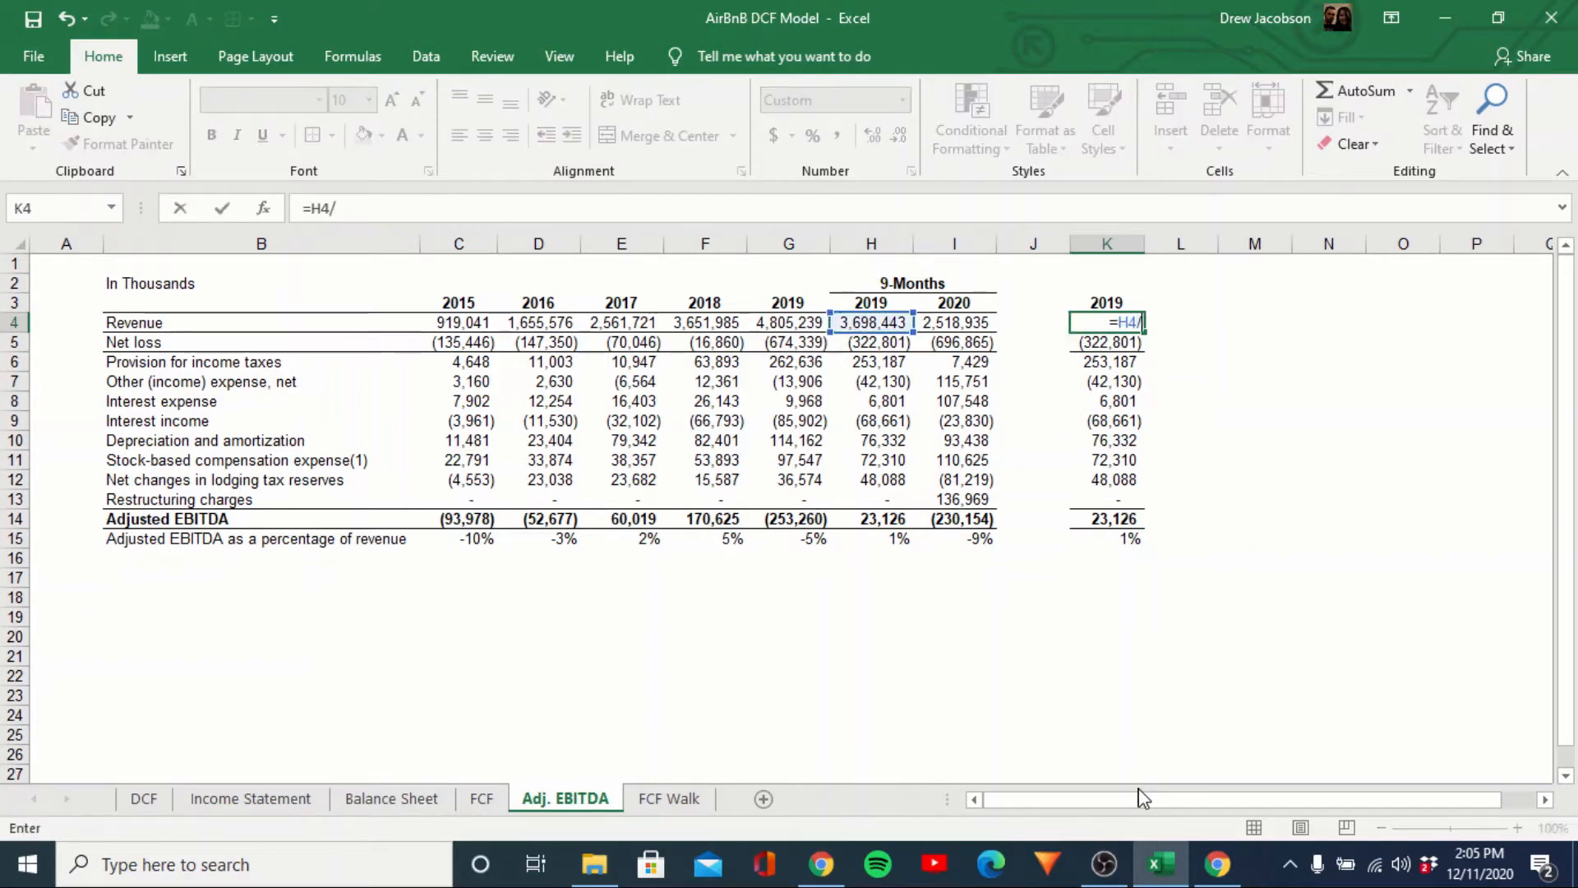
text(/)
key(Left)
key(Left)
key(Left)
key(Left)
key(Return)
key(Up)
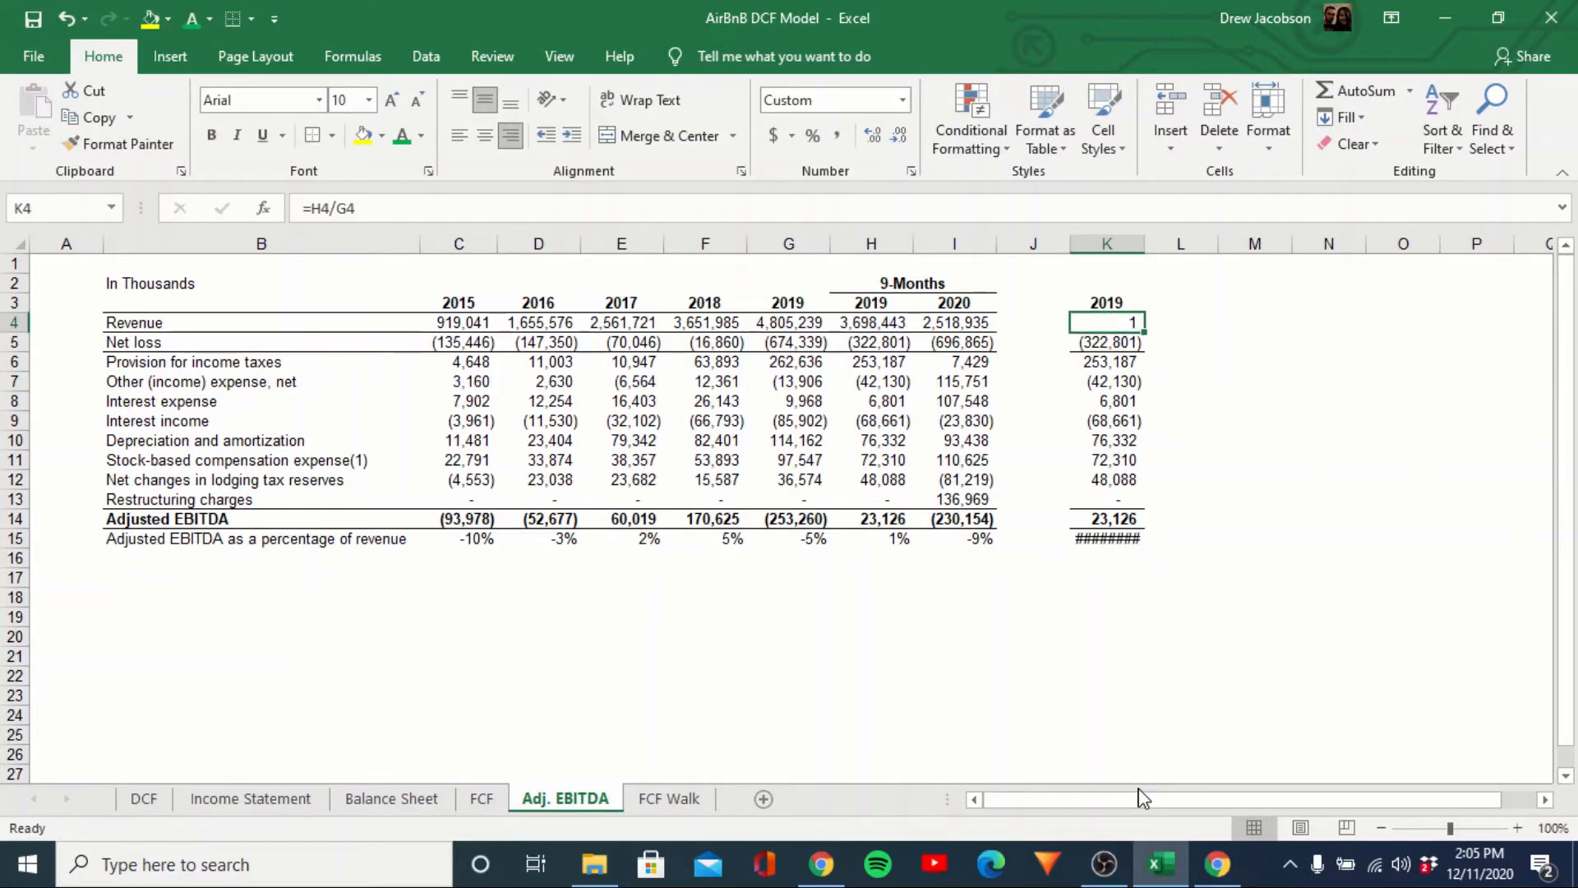
key(ctrl+shift+5)
Paste only the K4 ratio formula into K5:K15 and format those cells as percentages.
key(ctrl+c)
key(Down)
key(shift+Down)
key(shift+Down)
key(shift+Down)
key(shift+Down)
key(shift+Down)
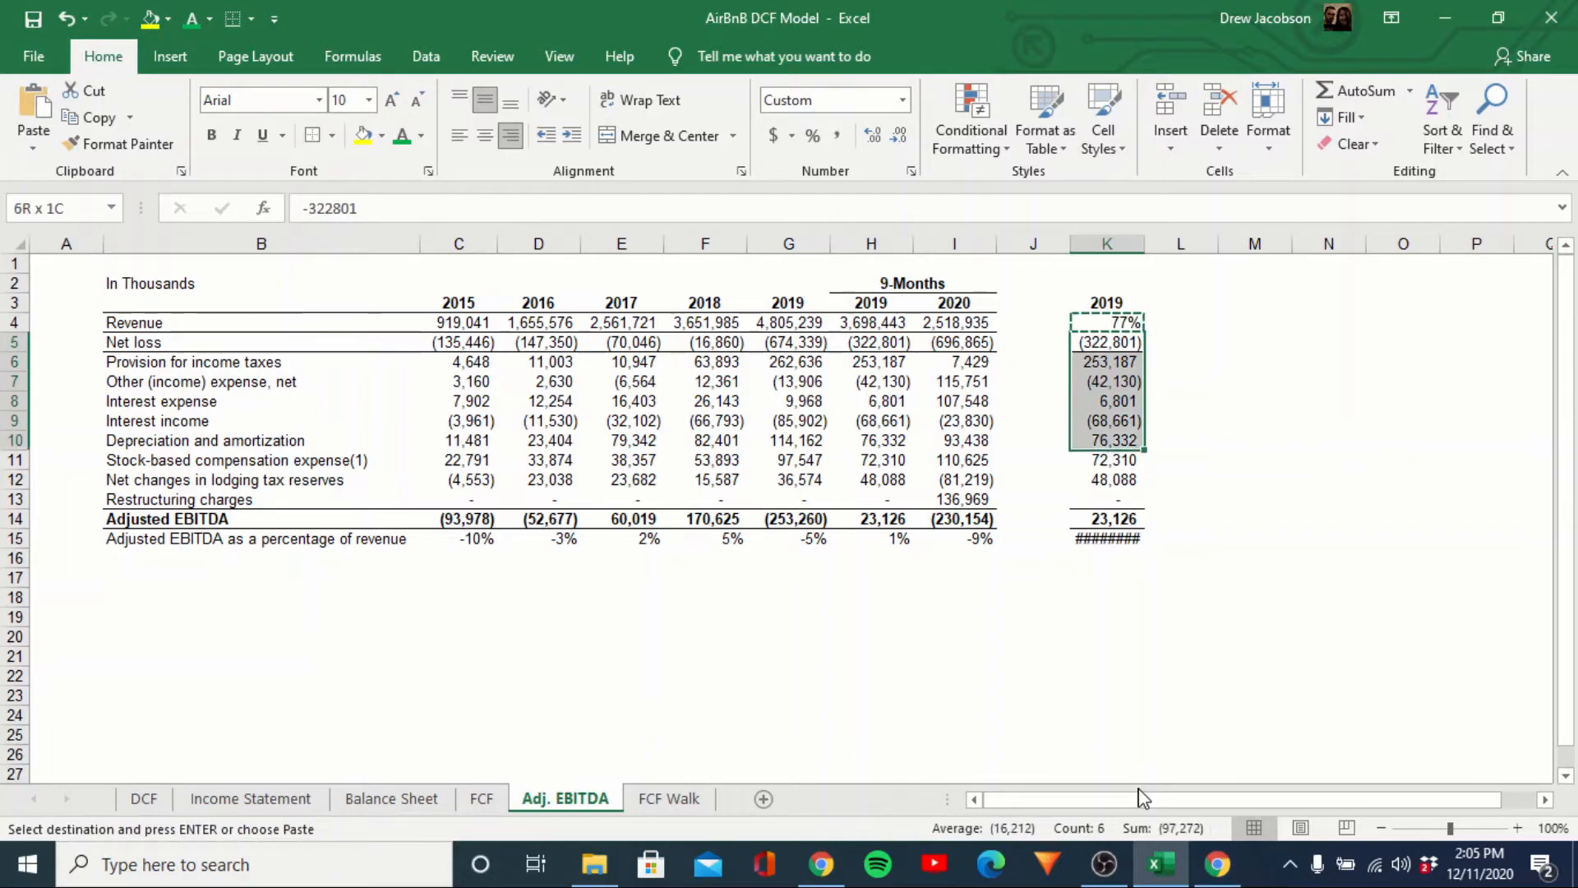
key(shift+Down)
key(shift+Down)
key(shift+Down)
key(shift+Down)
key(shift+Down)
key(alt+e)
key(s)
key(f)
key(Return)
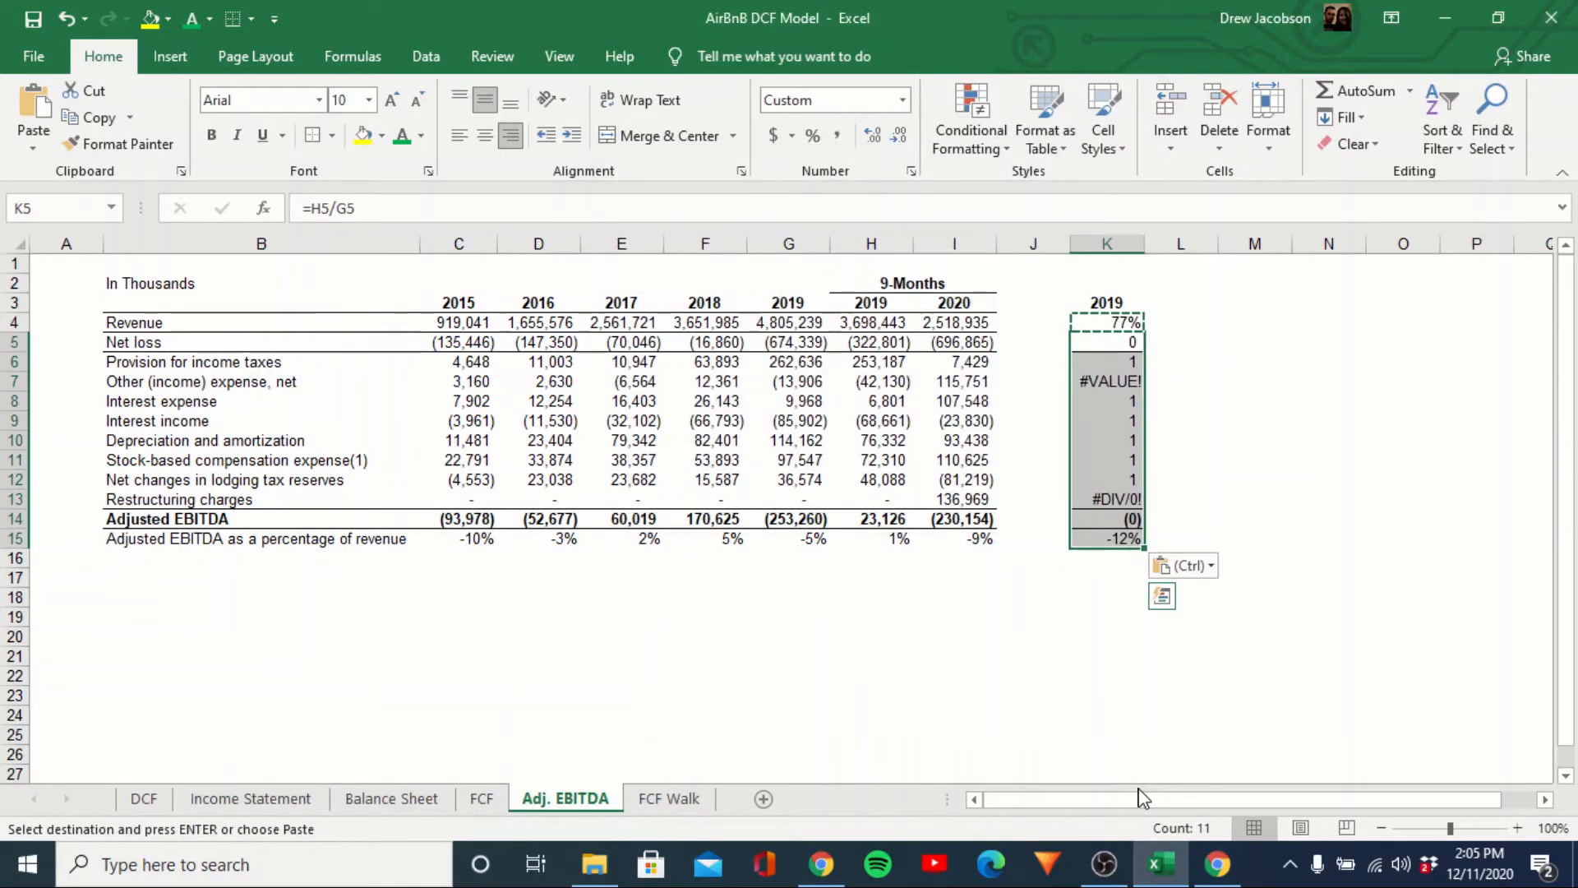
key(ctrl+shift+5)
Correct the 2017 Other (income) expense, net entry in E7 to the negative number -6,564.
key(Down)
key(Down)
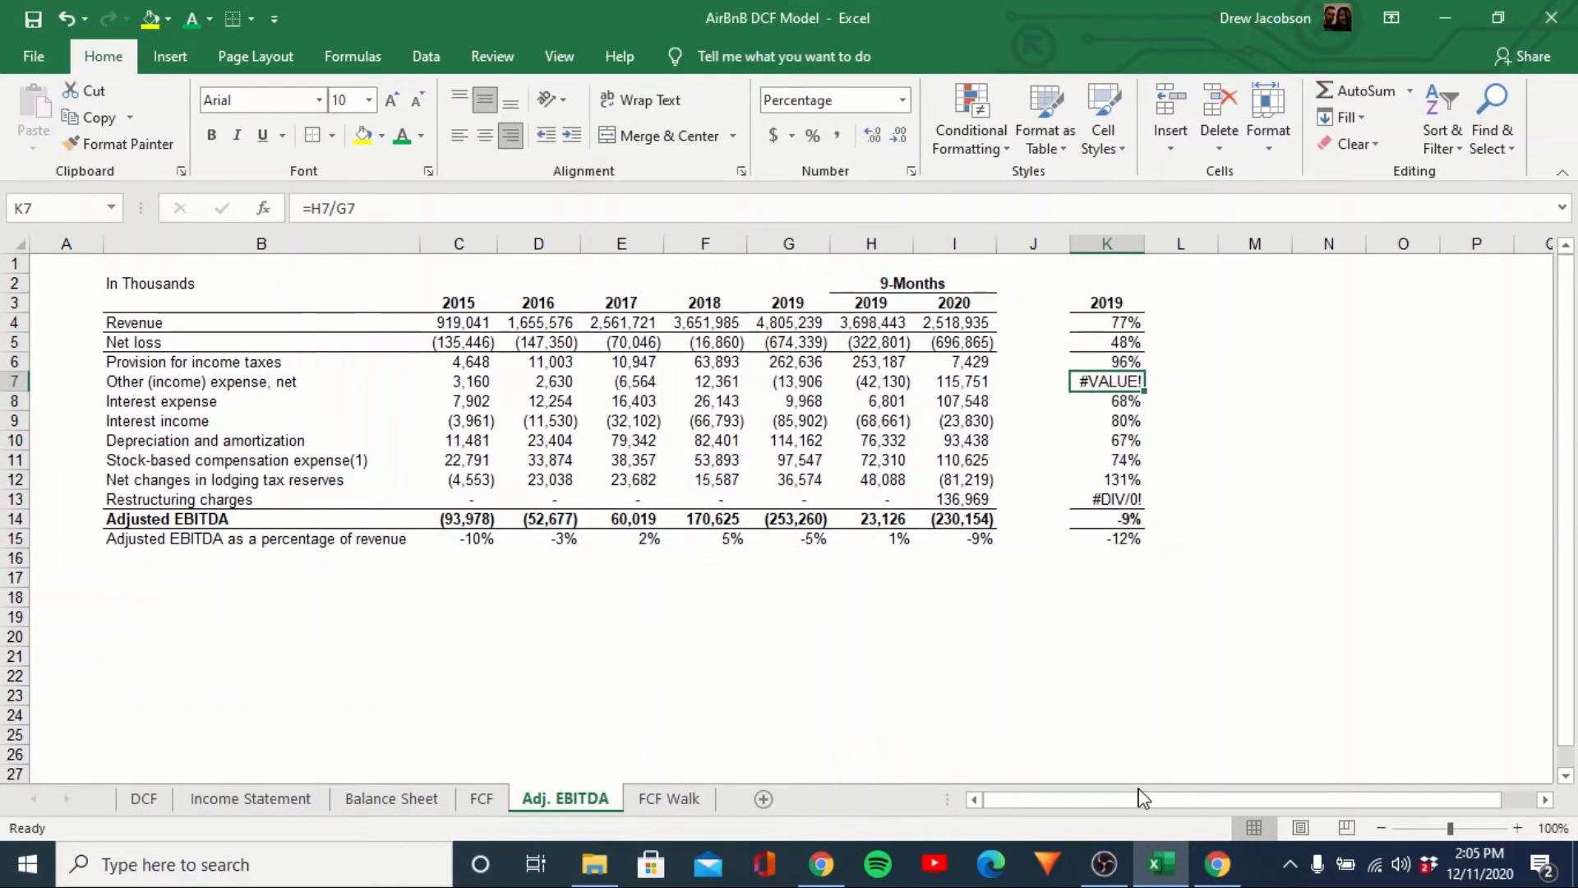
key(Left)
key(Left)
key(Left)
key(Left)
key(Left)
key(Left)
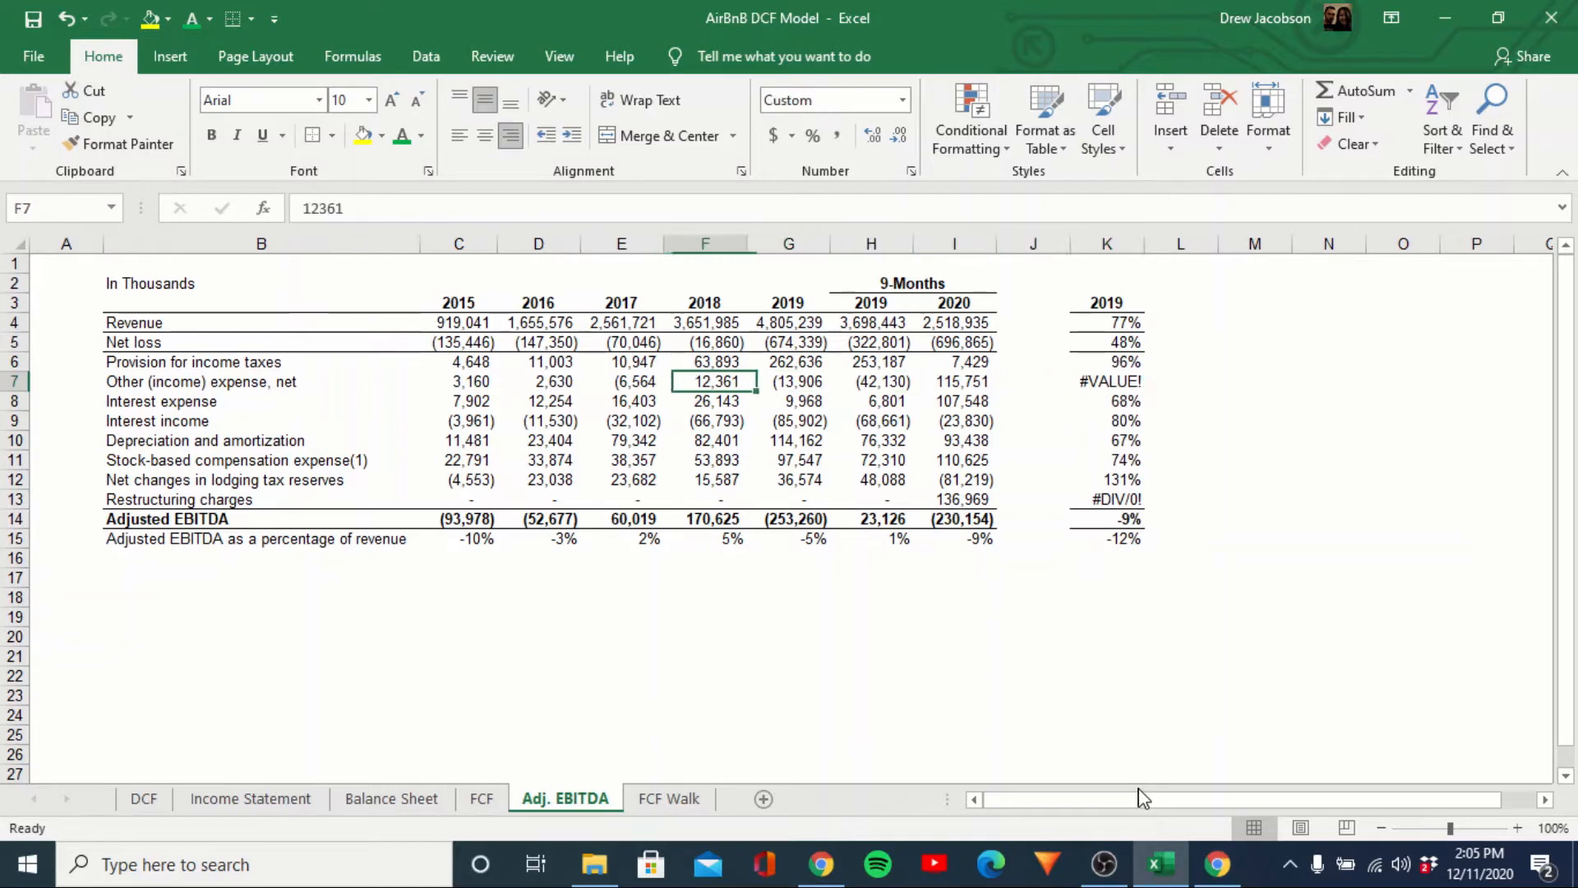
key(F2)
key(Left)
key(Left)
key(Left)
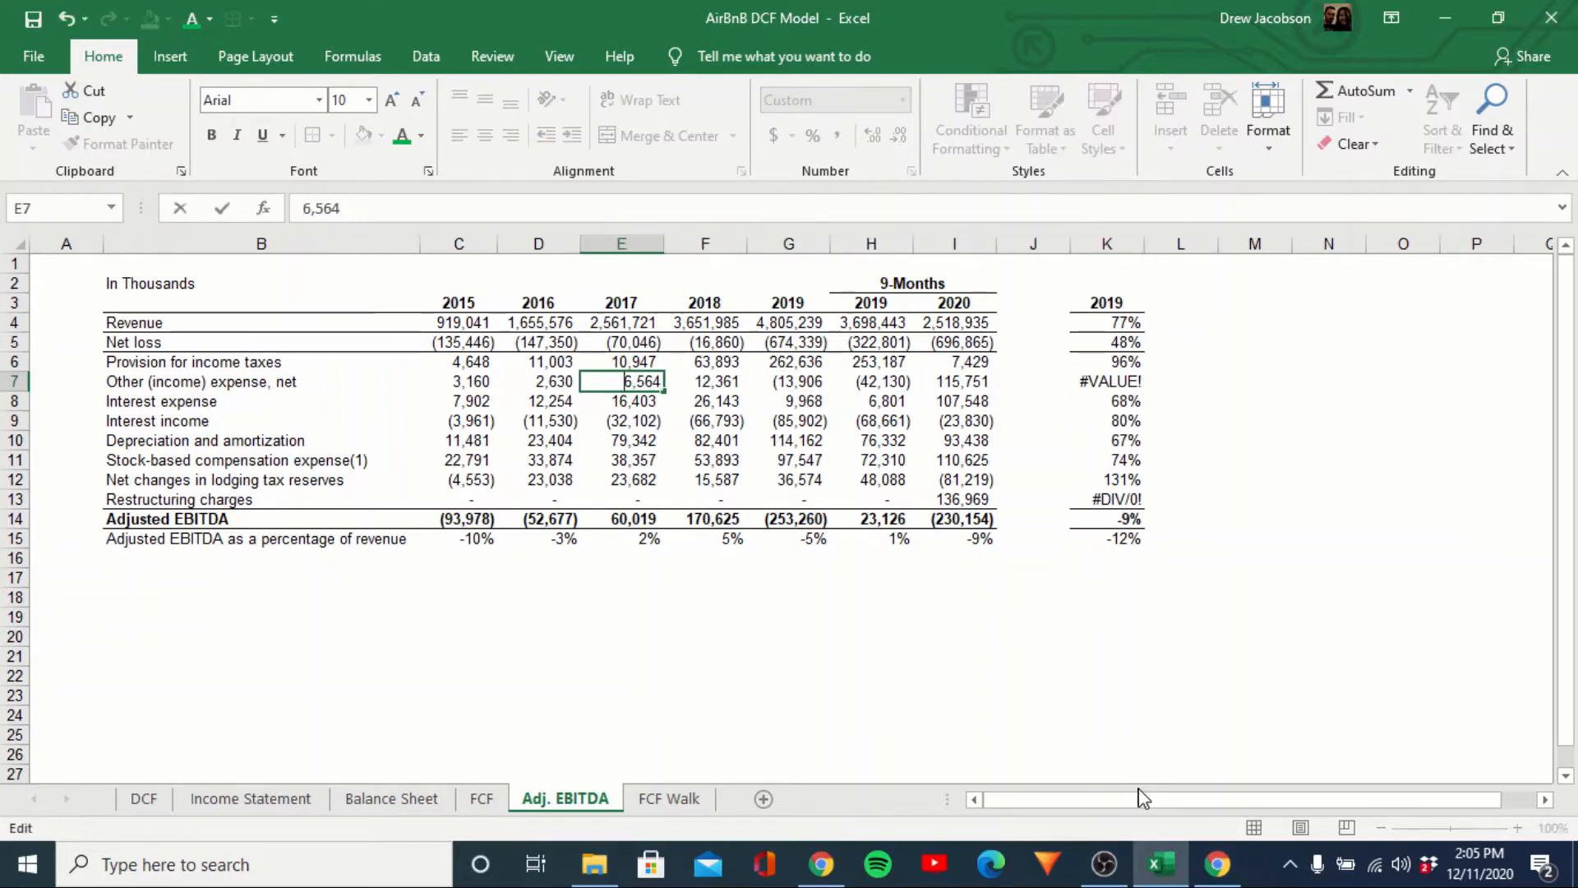
text(-)
key(ctrl+Return)
Correct the full-year 2019 Other (income) expense, net entry in G7 to -13906.
key(Down)
key(Up)
key(Right)
key(Right)
key(F2)
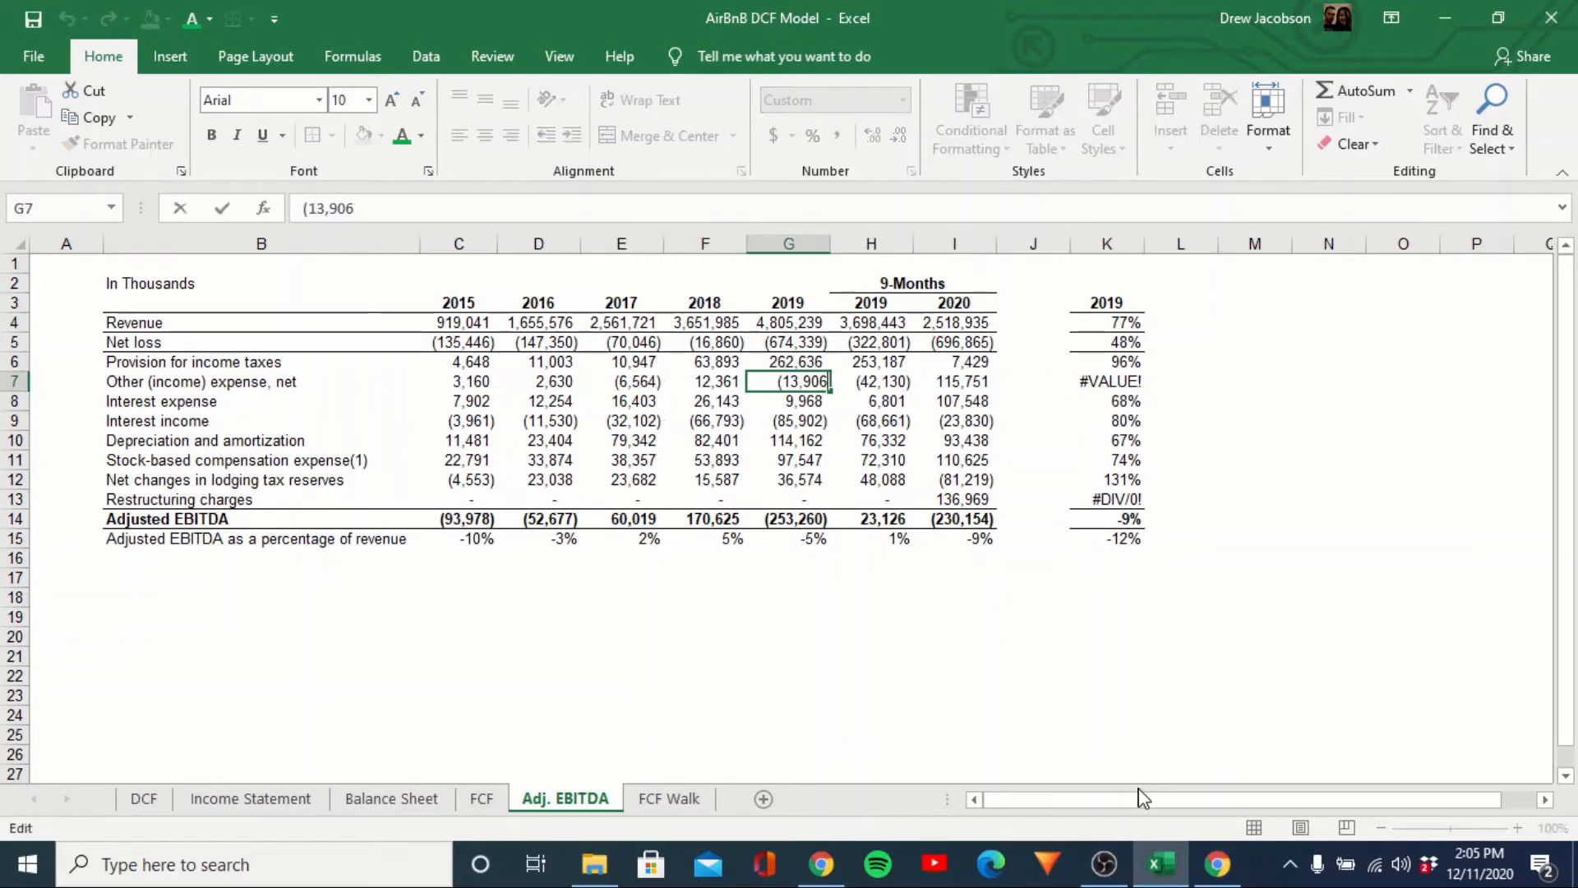
text(-)
key(ctrl+Return)
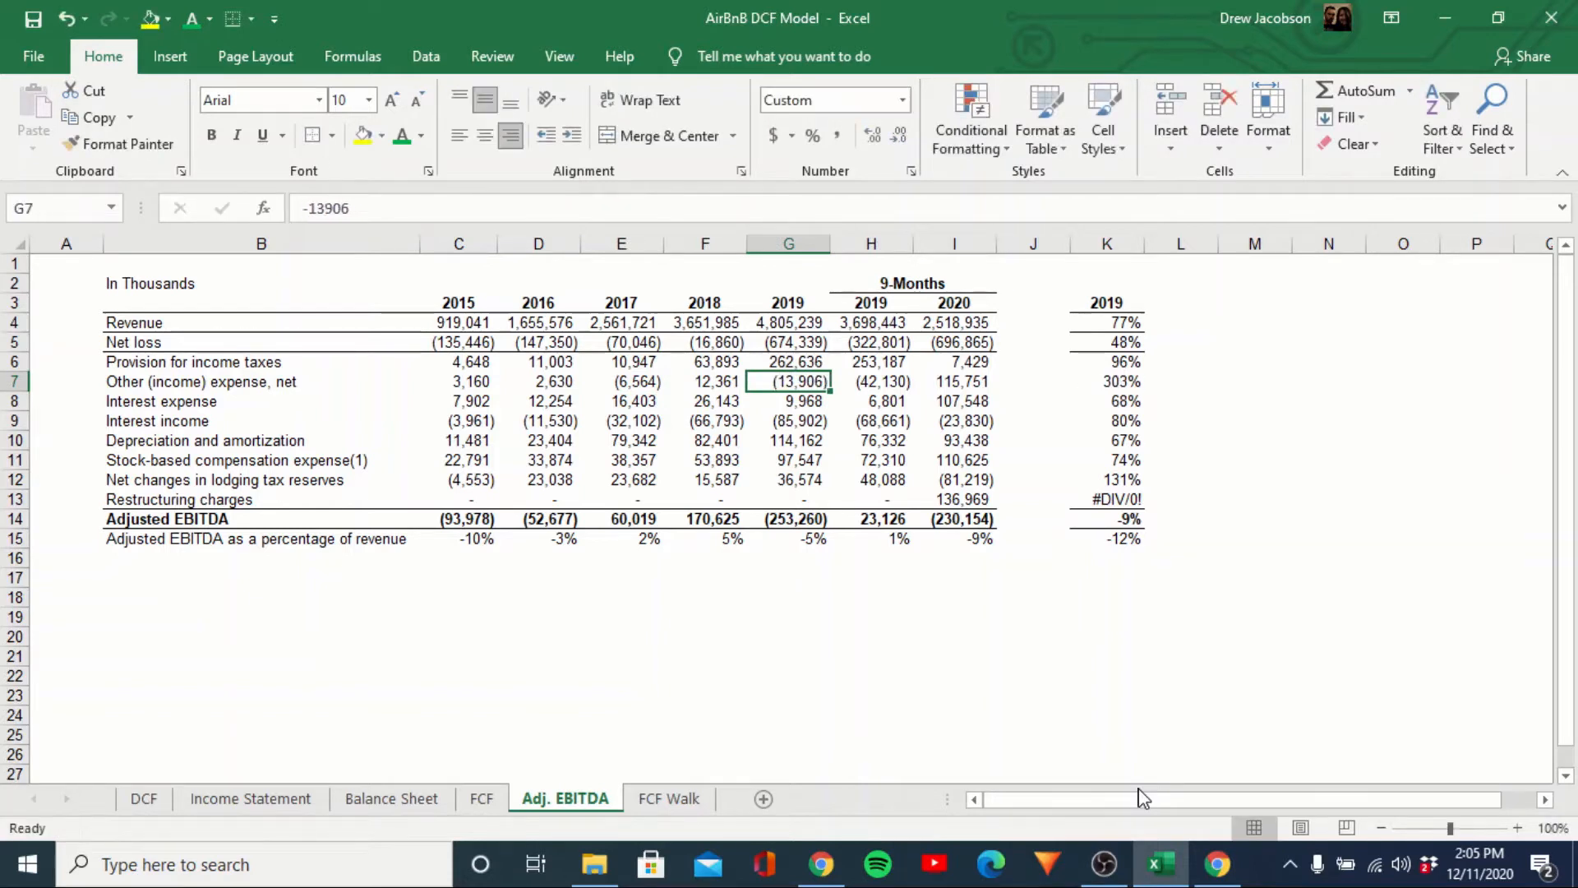
Clear the 2019 ratio for Restructuring charges in K13.
key(Right)
key(Up)
key(Down)
key(Down)
key(Right)
key(Up)
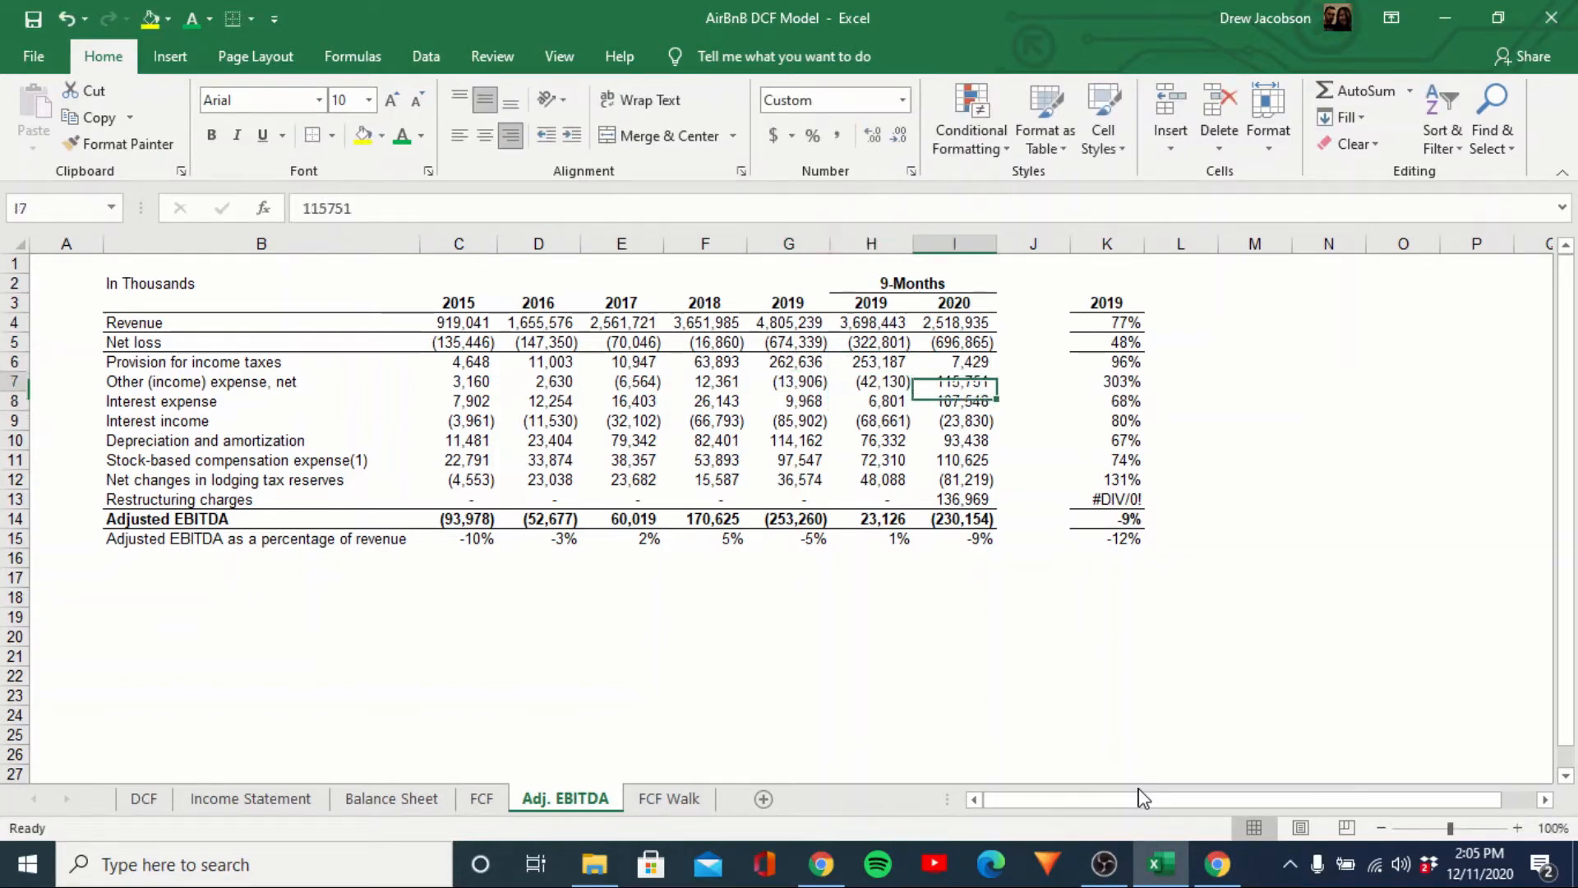
key(Up)
key(Right)
key(Down)
key(Down)
key(Right)
key(Down)
key(Down)
key(Down)
key(Down)
key(Down)
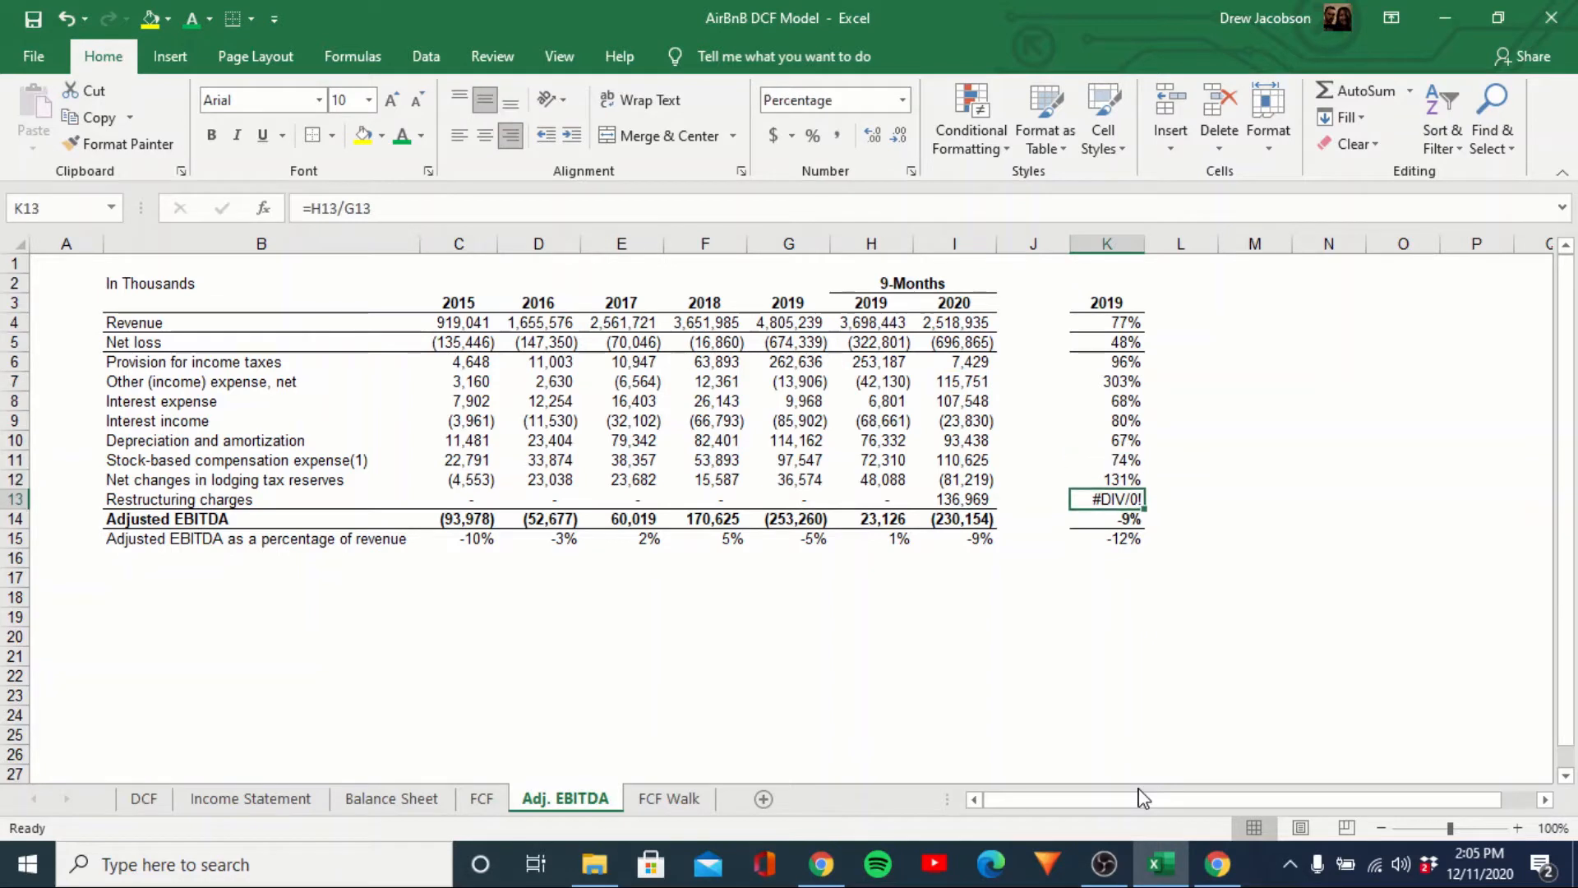
key(Left)
key(Up)
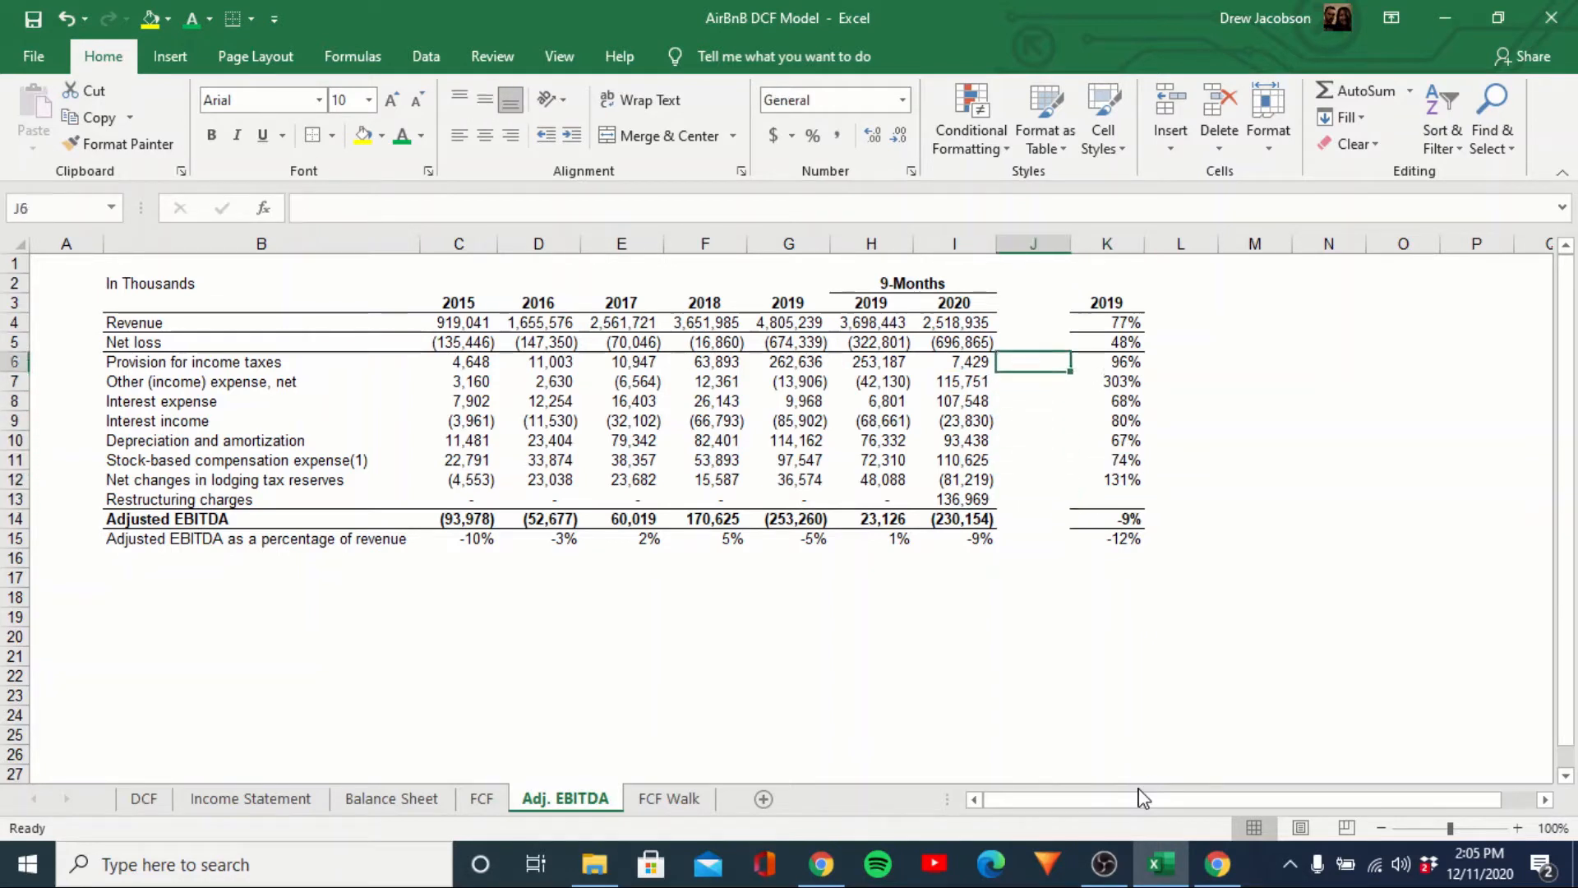
Enter the column heading 2020PF in J3, beside the nine-month 2020 column.
key(Up)
key(Up)
key(Up)
text(2)
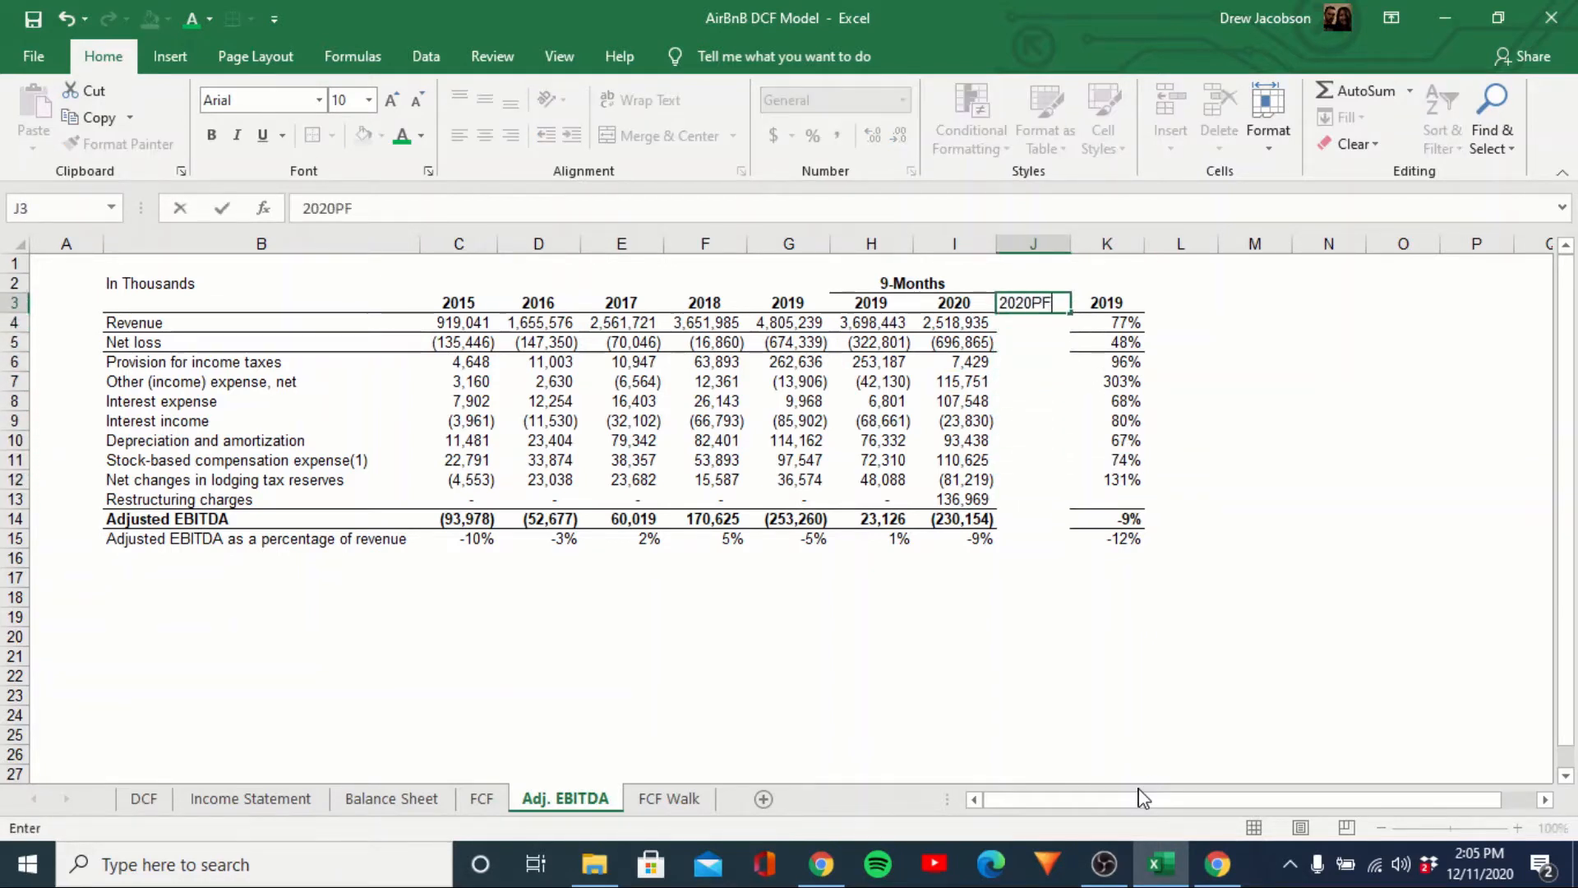
text(020PF)
key(ctrl+Return)
Apply the formatting of the nine-month 2020 column I to the 2020PF column J.
key(Left)
key(ctrl+space)
key(ctrl+c)
key(Right)
key(ctrl+space)
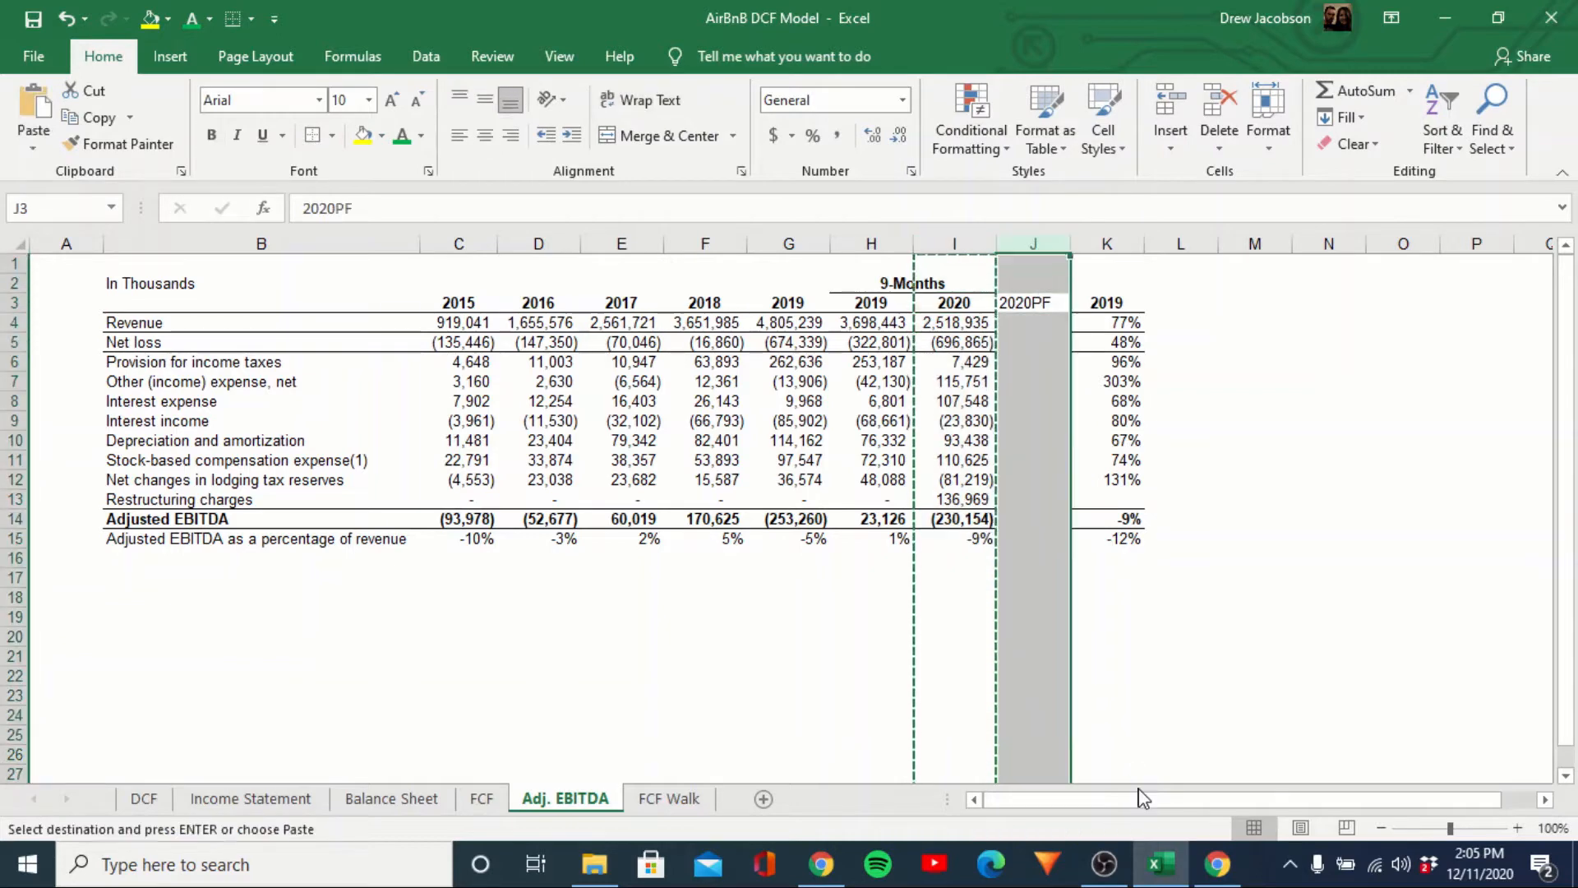
key(alt+e)
key(s)
key(t)
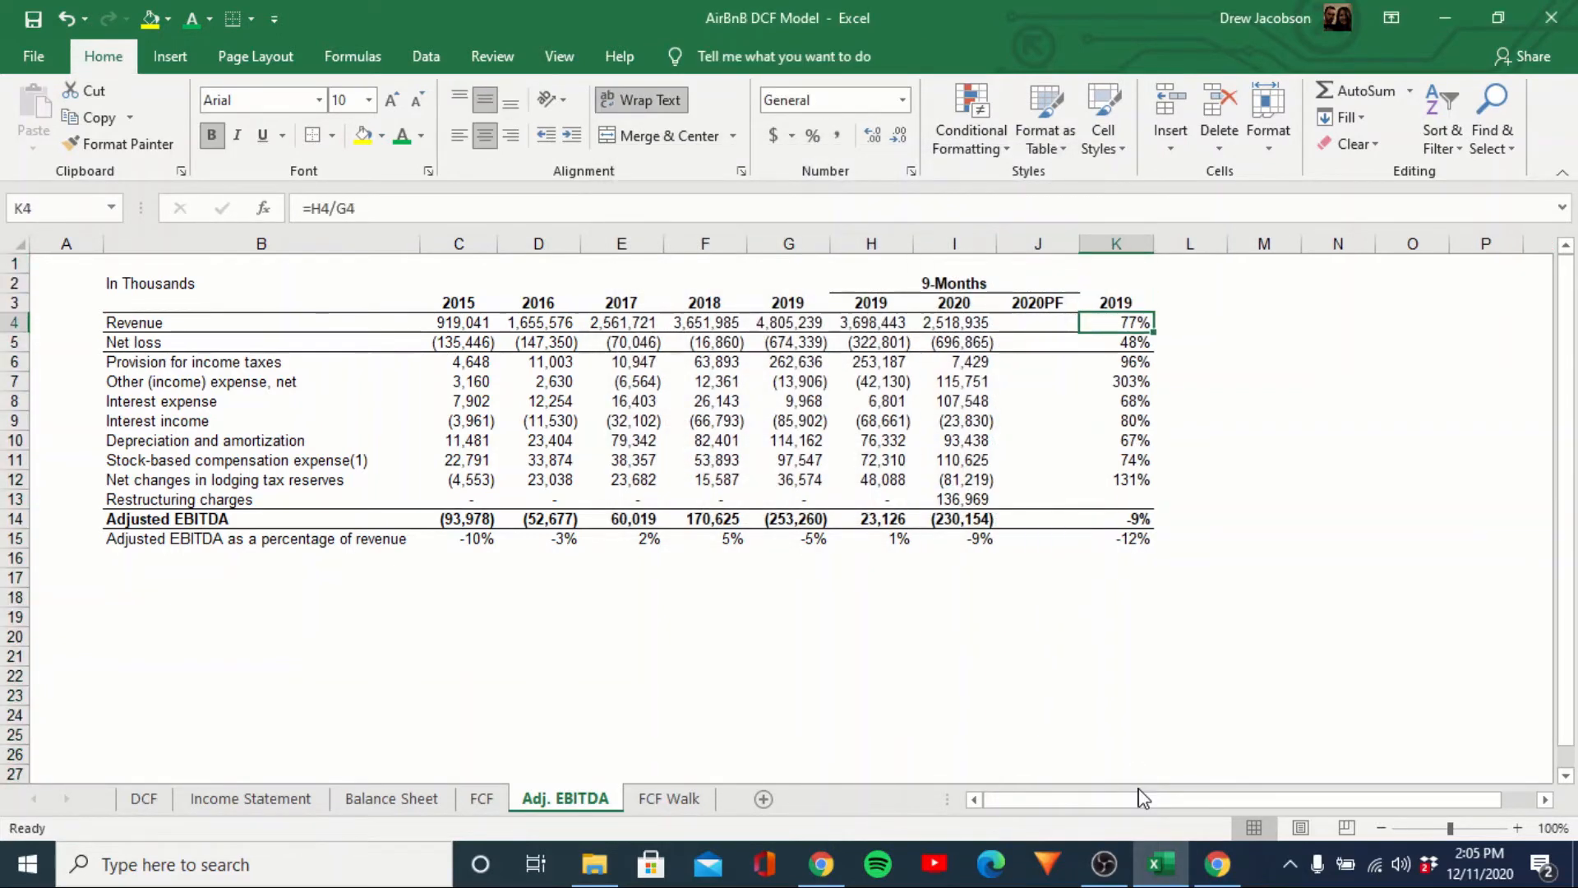
Insert a blank column K between the 2020PF column and the 2019 ratio column.
key(ctrl+space)
key(ctrl+shift+plus)
key(Down)
key(Down)
key(Up)
key(Up)
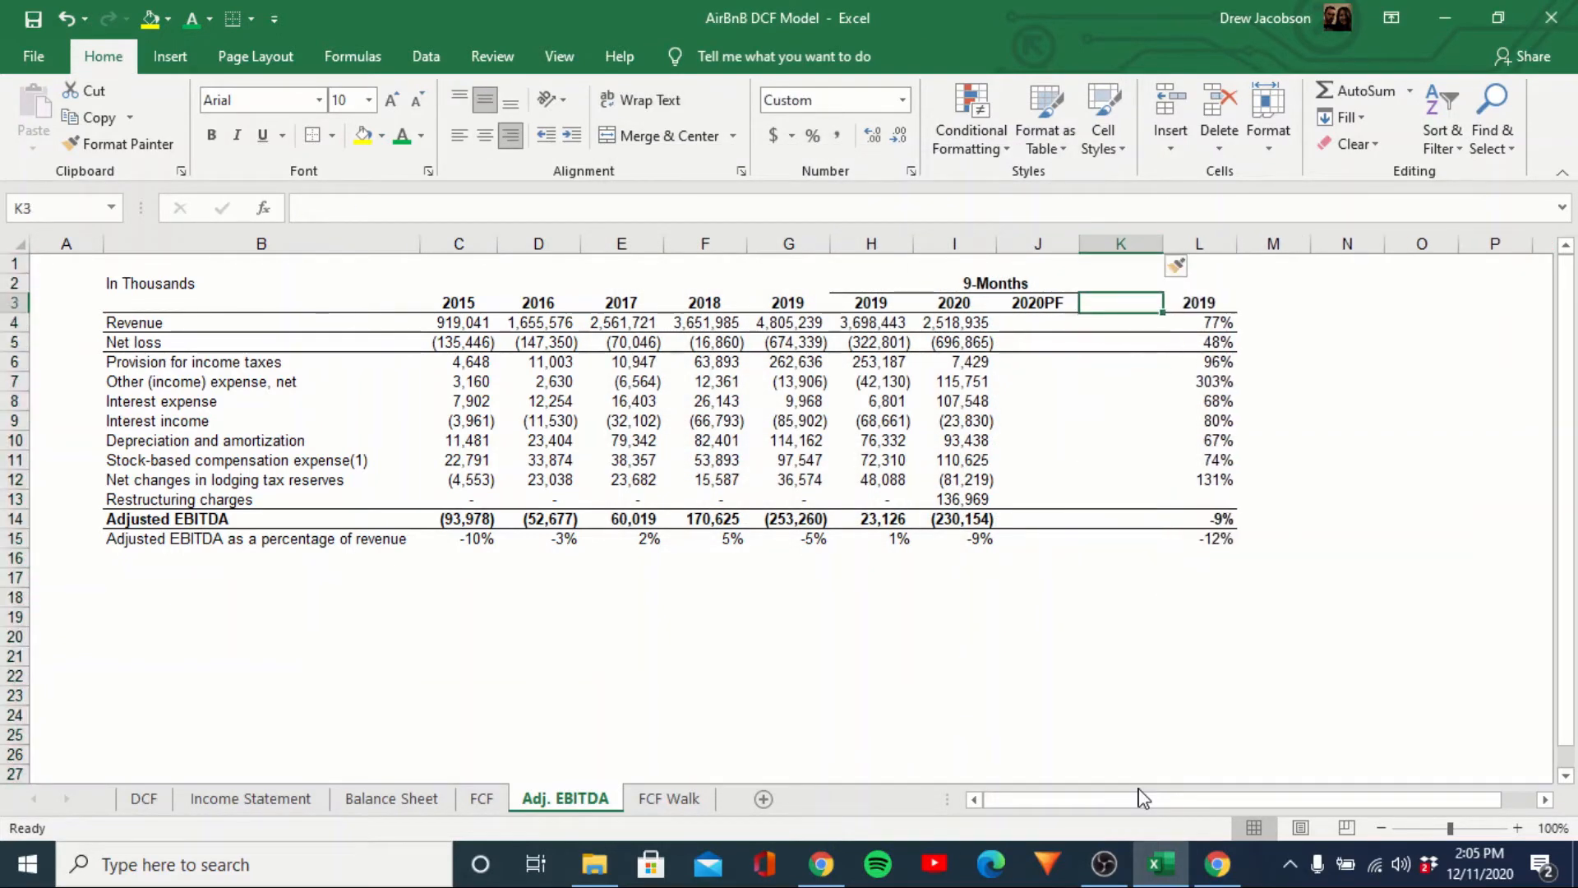
Remove all borders from the blank spacer column K.
key(ctrl+space)
key(alt)
key(h)
key(b)
key(n)
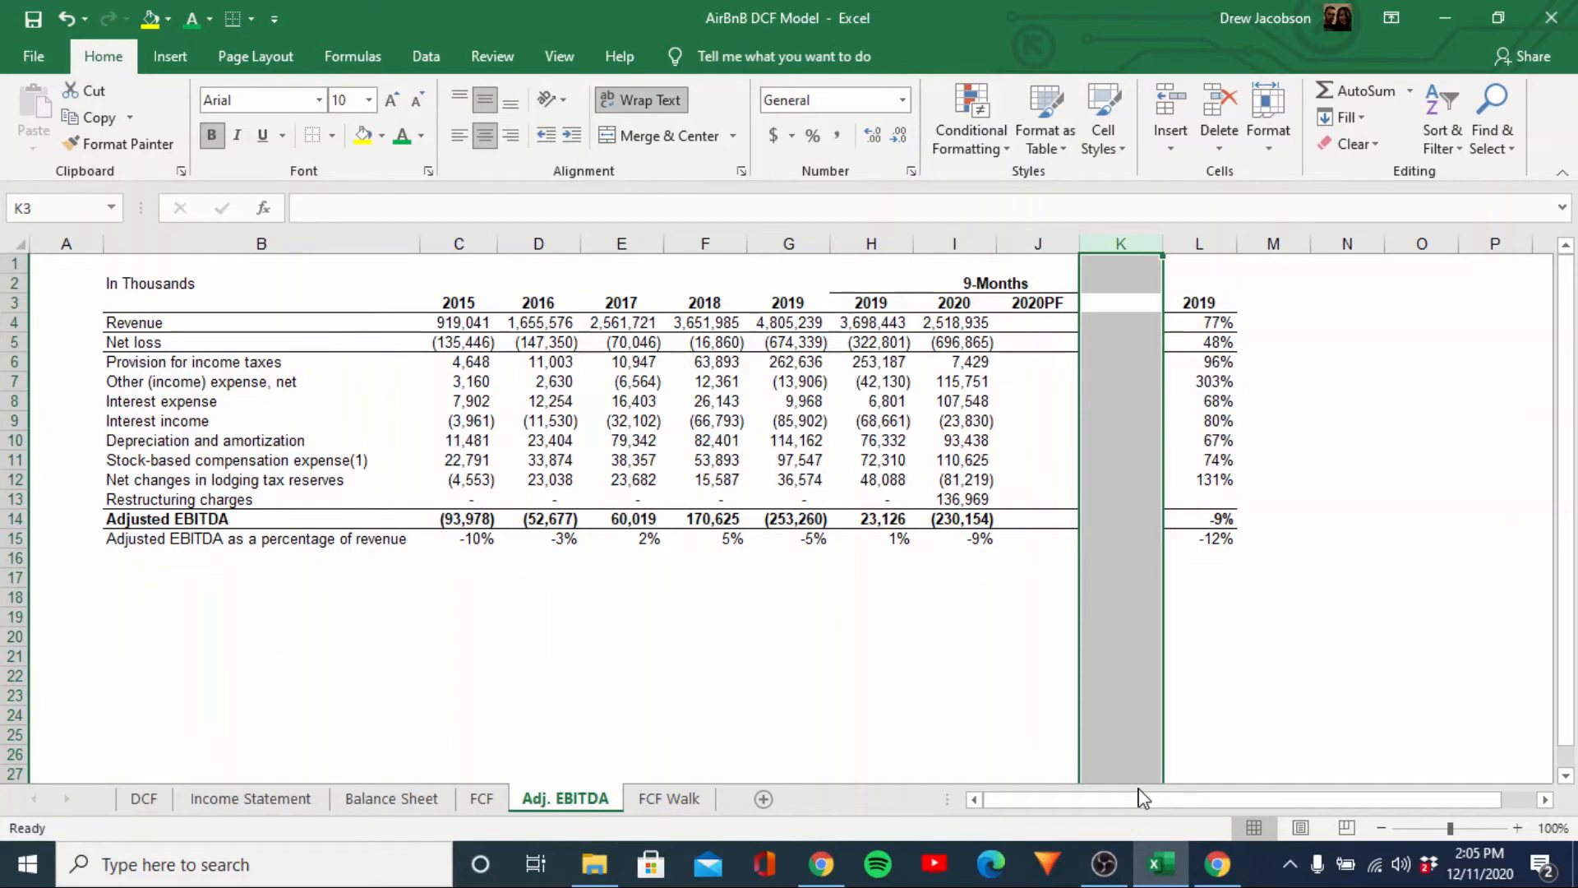
Calculate 2020PF Revenue in J4 by dividing the nine-month 2020 figure by the 2019 ratio with =I4/L4.
key(Left)
key(Down)
text(=)
key(Left)
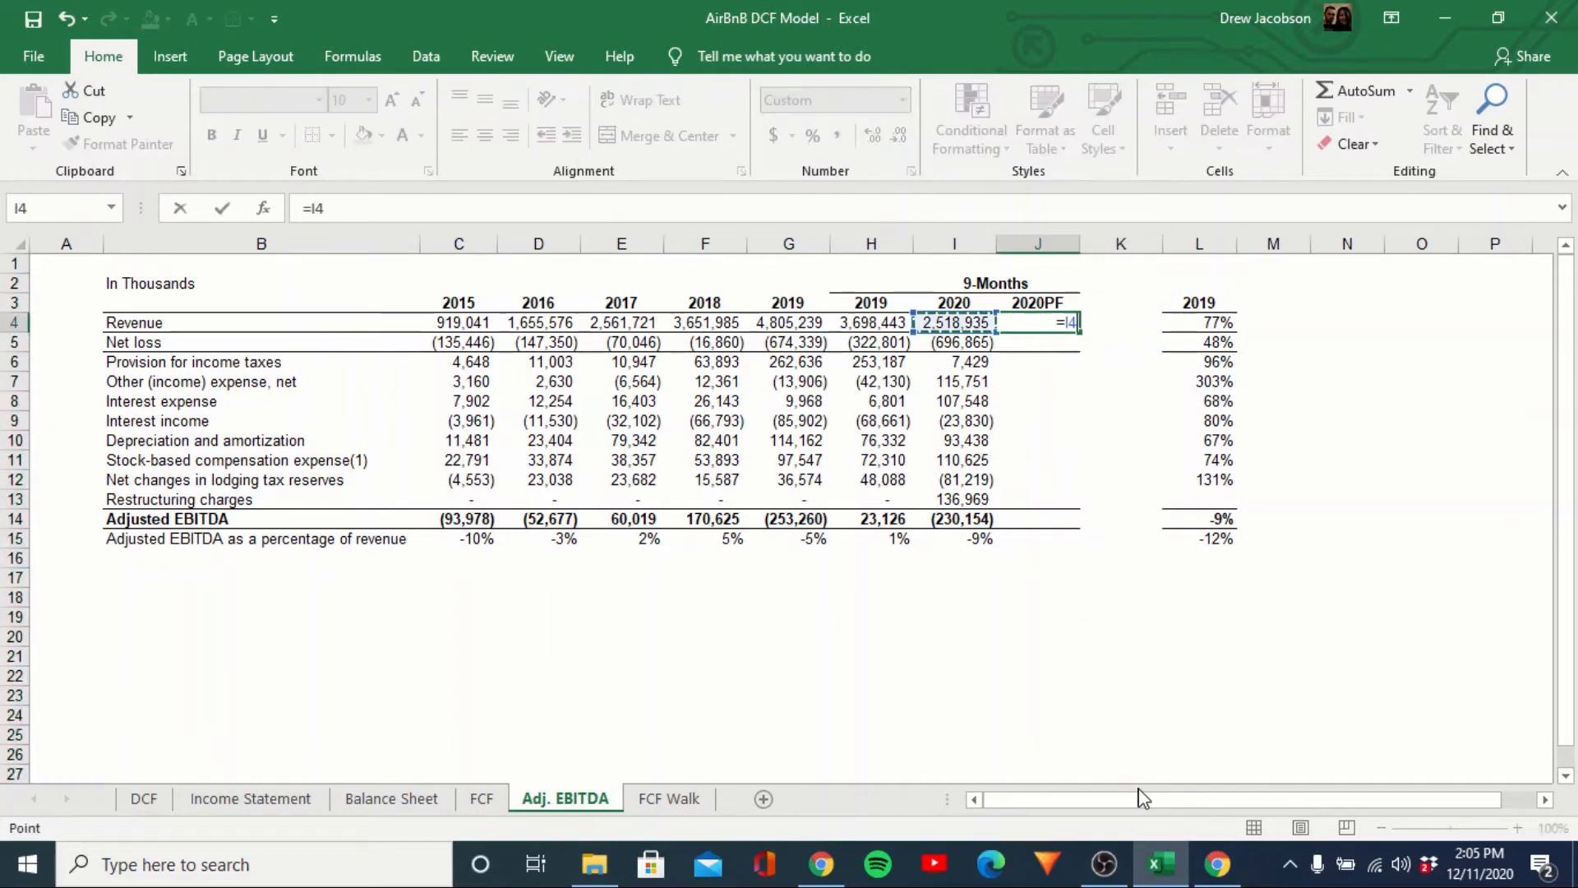
text(/)
key(Right)
key(Right)
key(Return)
key(Up)
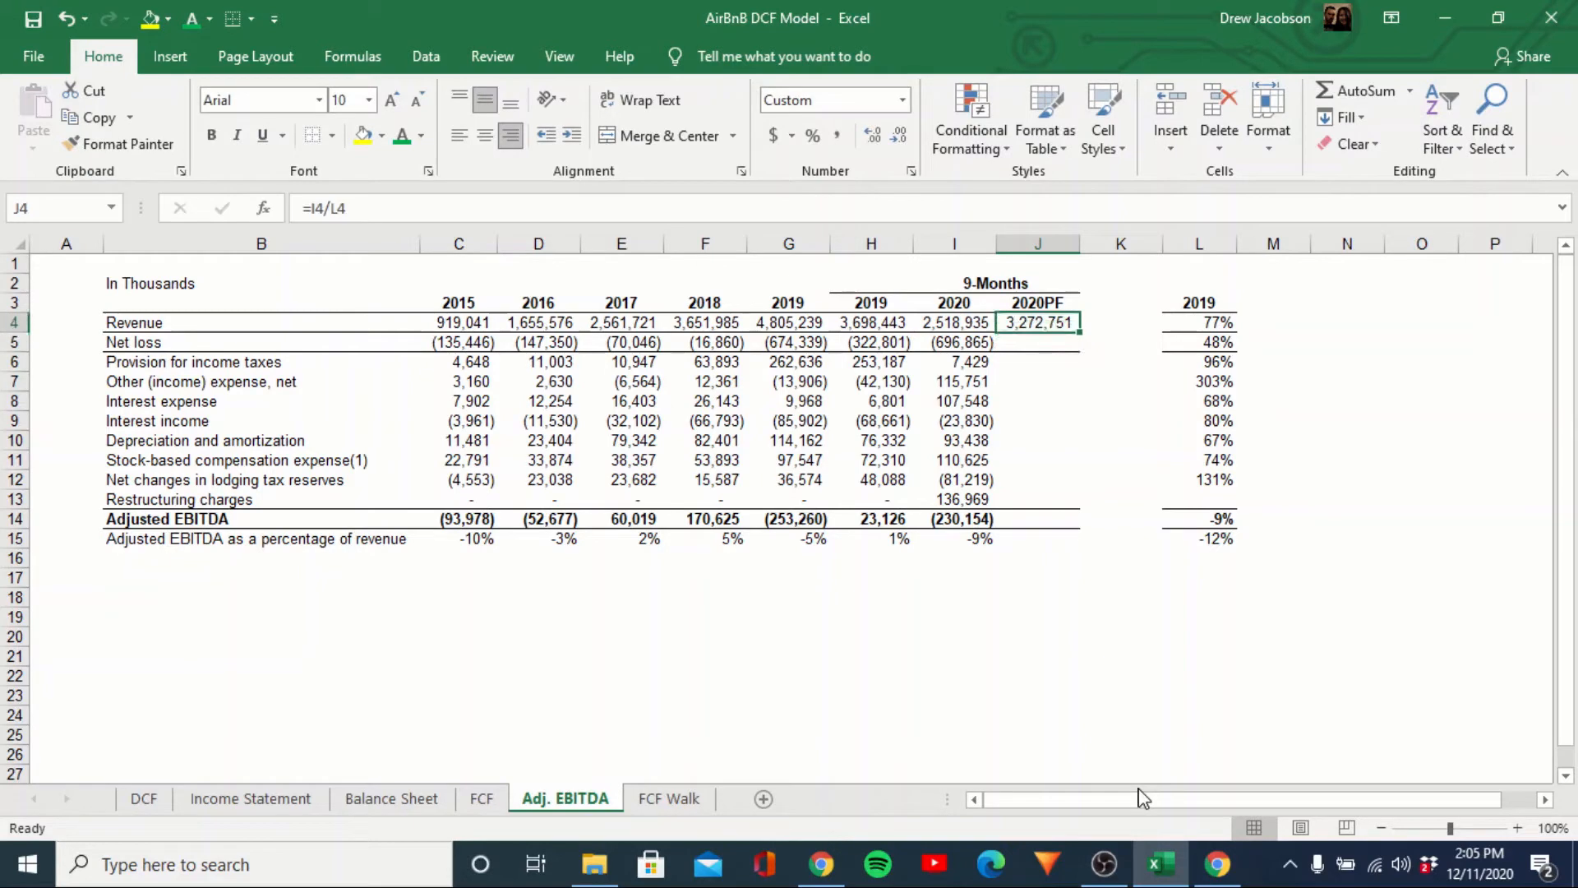
Copy the 2020PF Revenue formula from J4 into the Adjusted EBITDA row at J14 and check its references.
key(ctrl+c)
key(Down)
key(Down)
key(Down)
key(Down)
key(Down)
key(Down)
key(Down)
key(Down)
key(Down)
key(Down)
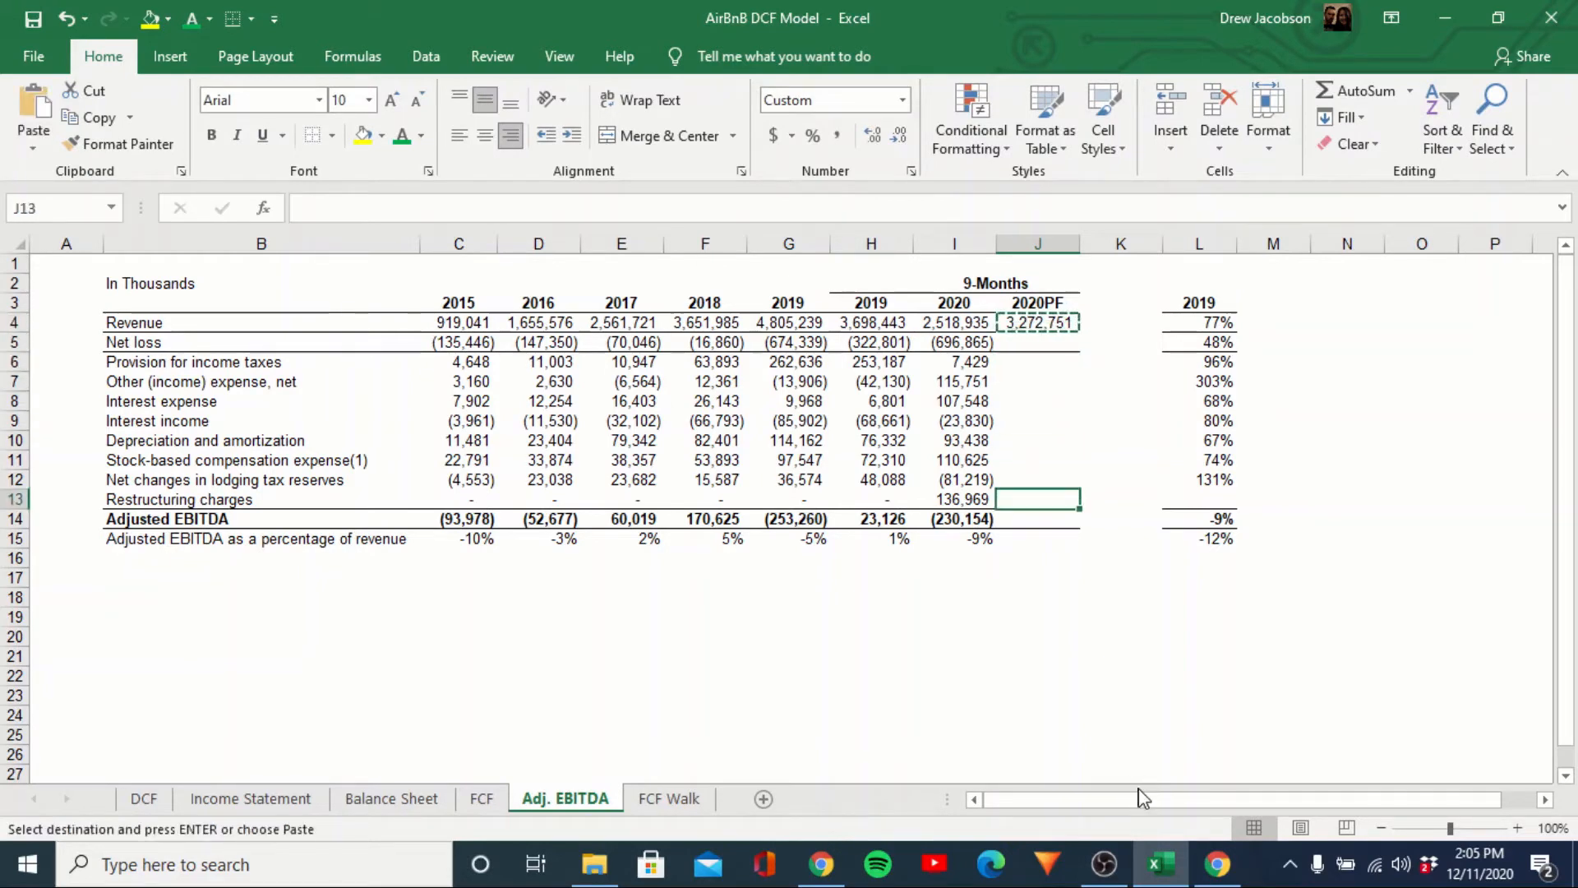
key(ctrl+alt+v)
key(f)
key(Return)
key(Return)
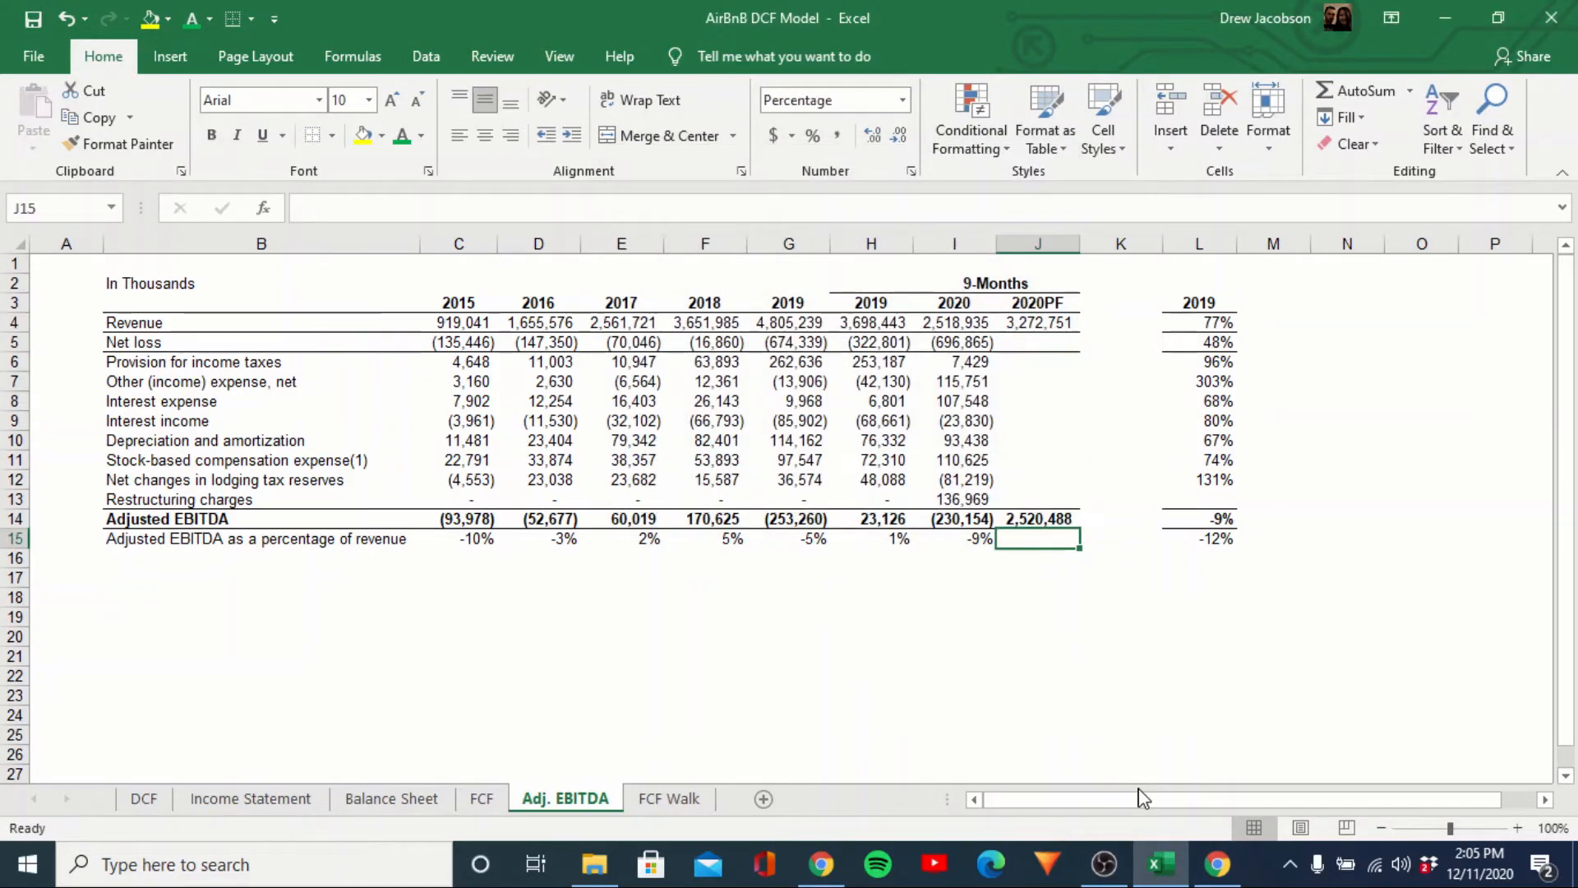
key(Up)
key(F2)
key(Return)
Compare the Adjusted EBITDA amounts and percentages of revenue for full-year 2019 and the nine-month periods.
key(Up)
key(Left)
key(Left)
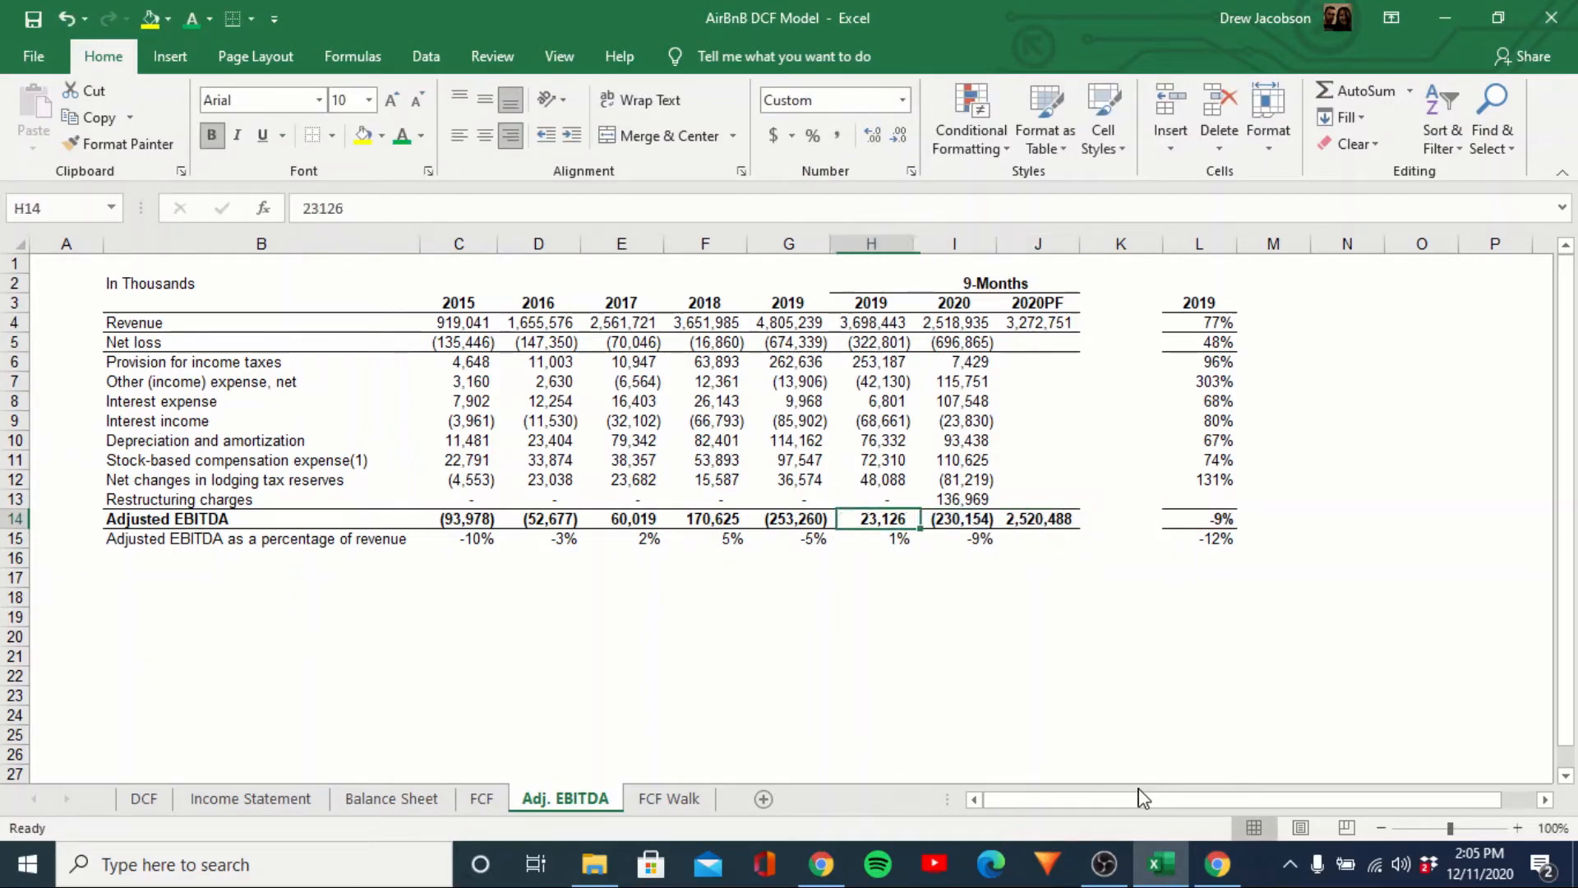
key(Left)
key(Right)
key(Left)
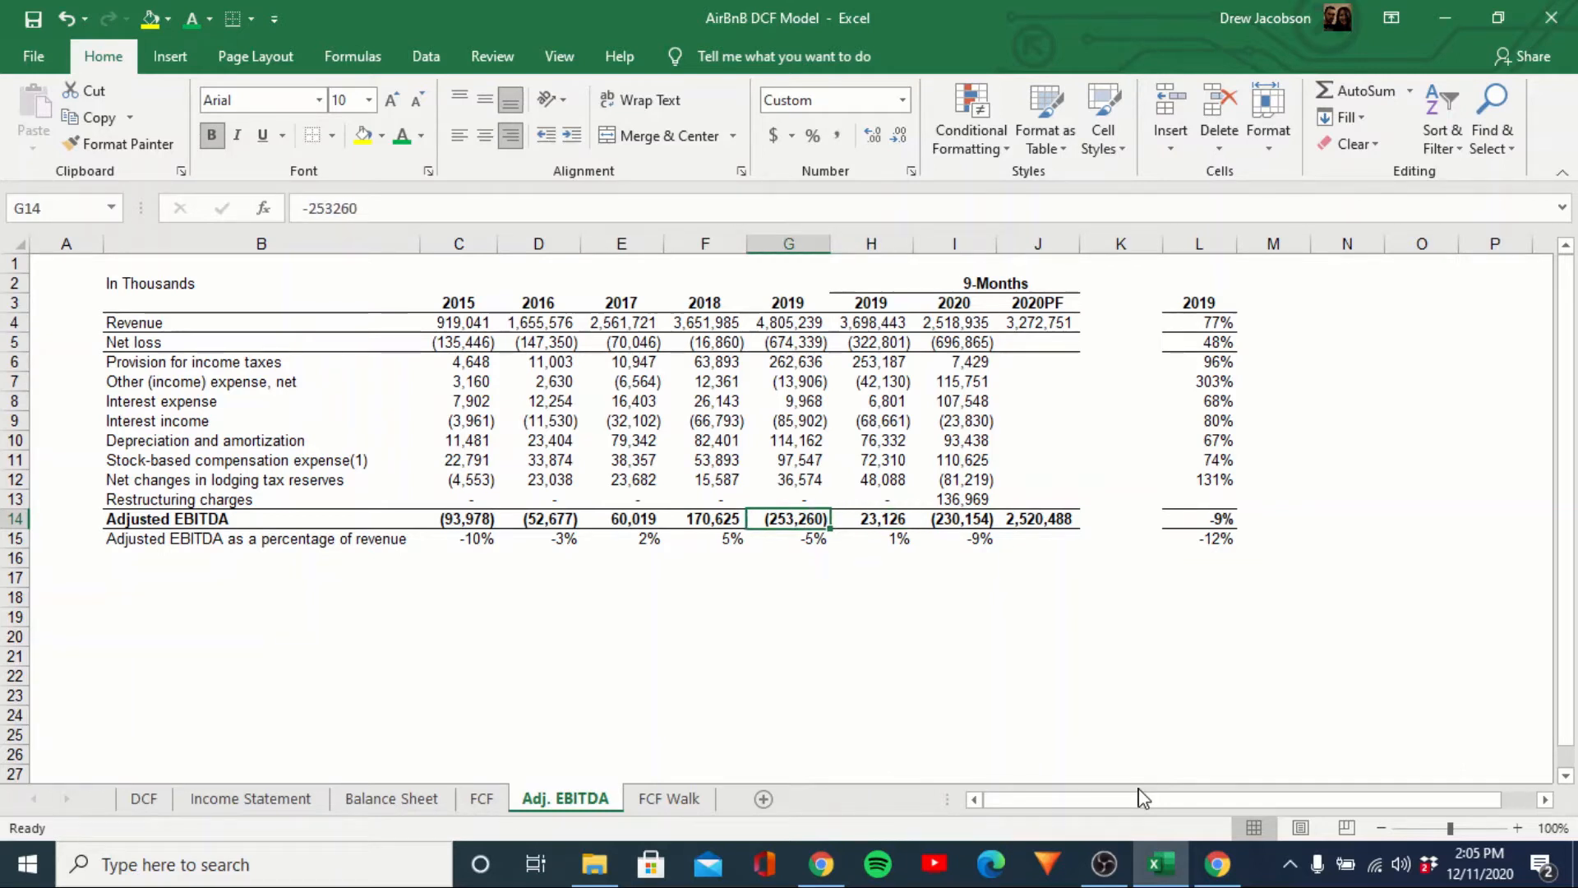
key(Down)
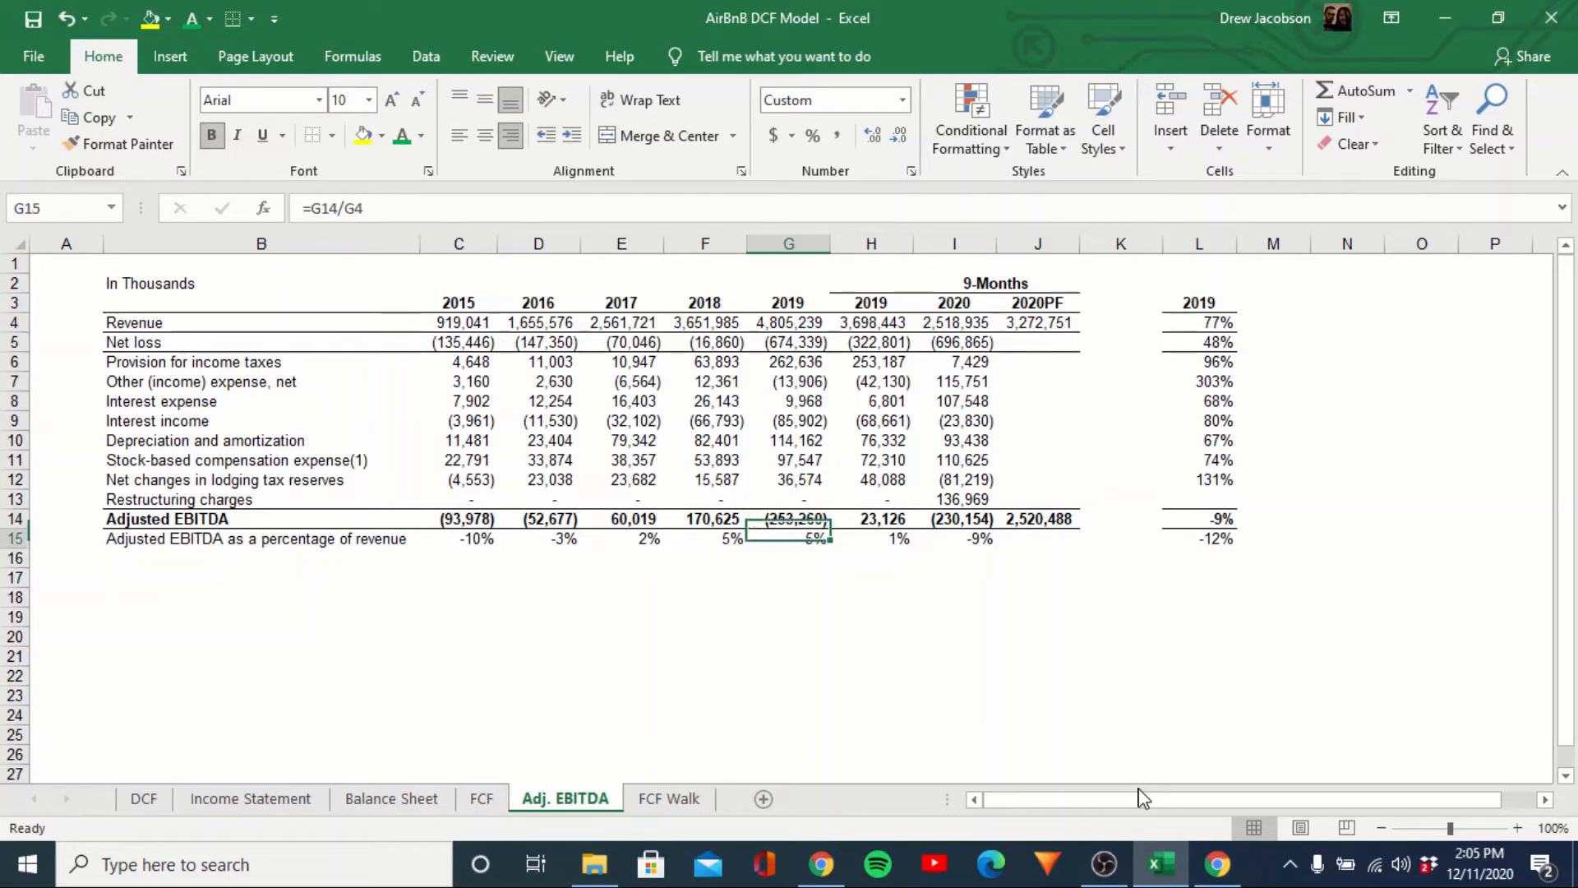
key(Right)
key(Right)
key(Up)
key(Right)
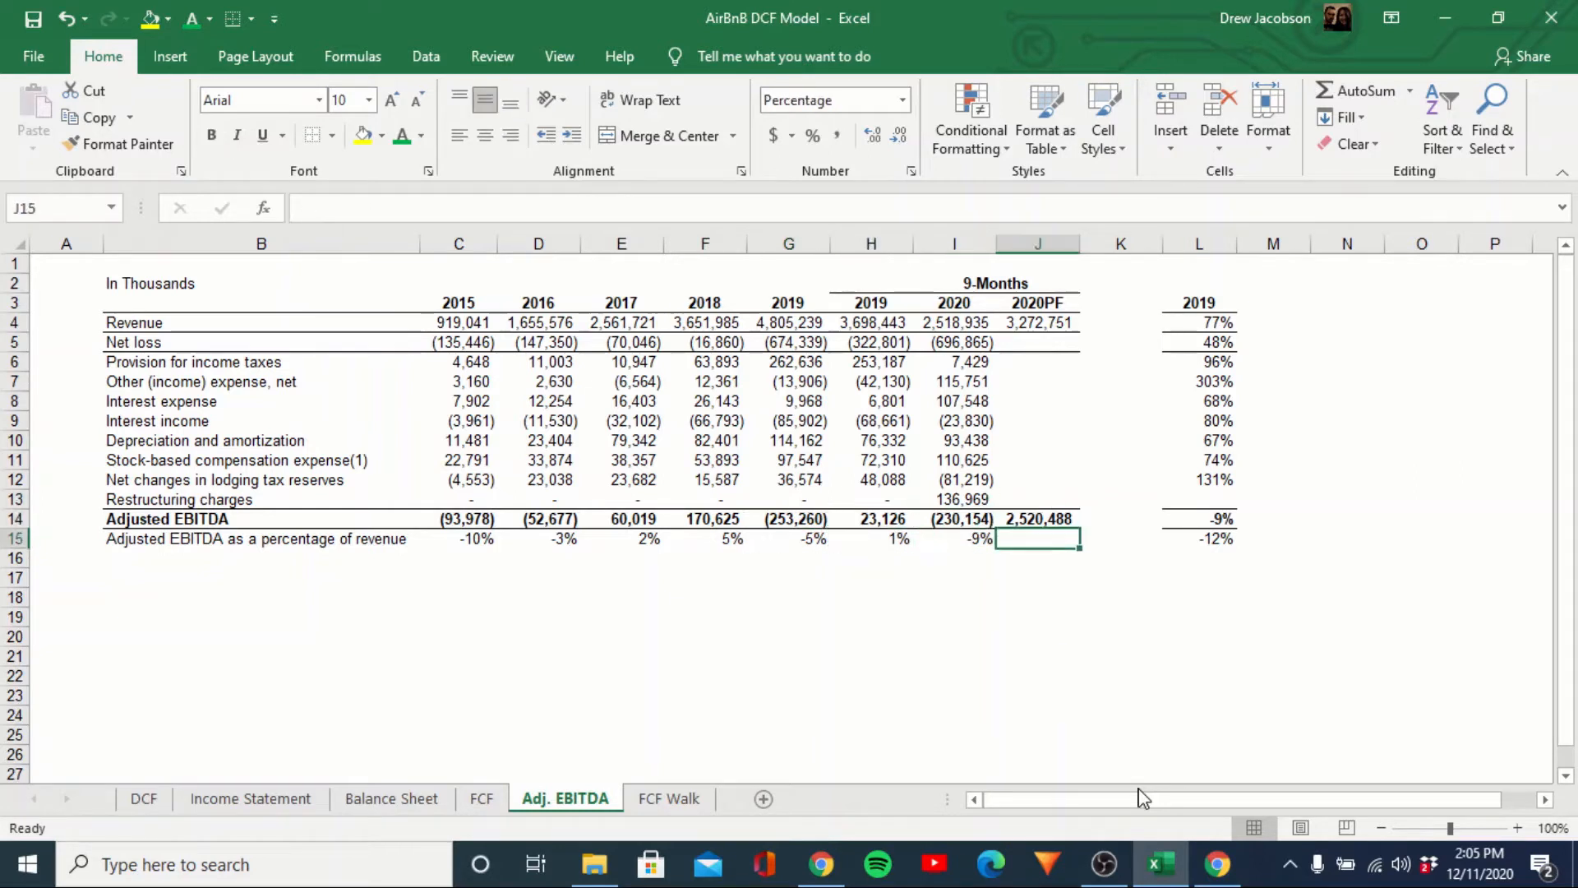
Clear the 2020PF Adjusted EBITDA in J14 and delete the 2019 ratio column L.
key(Left)
key(Right)
key(Right)
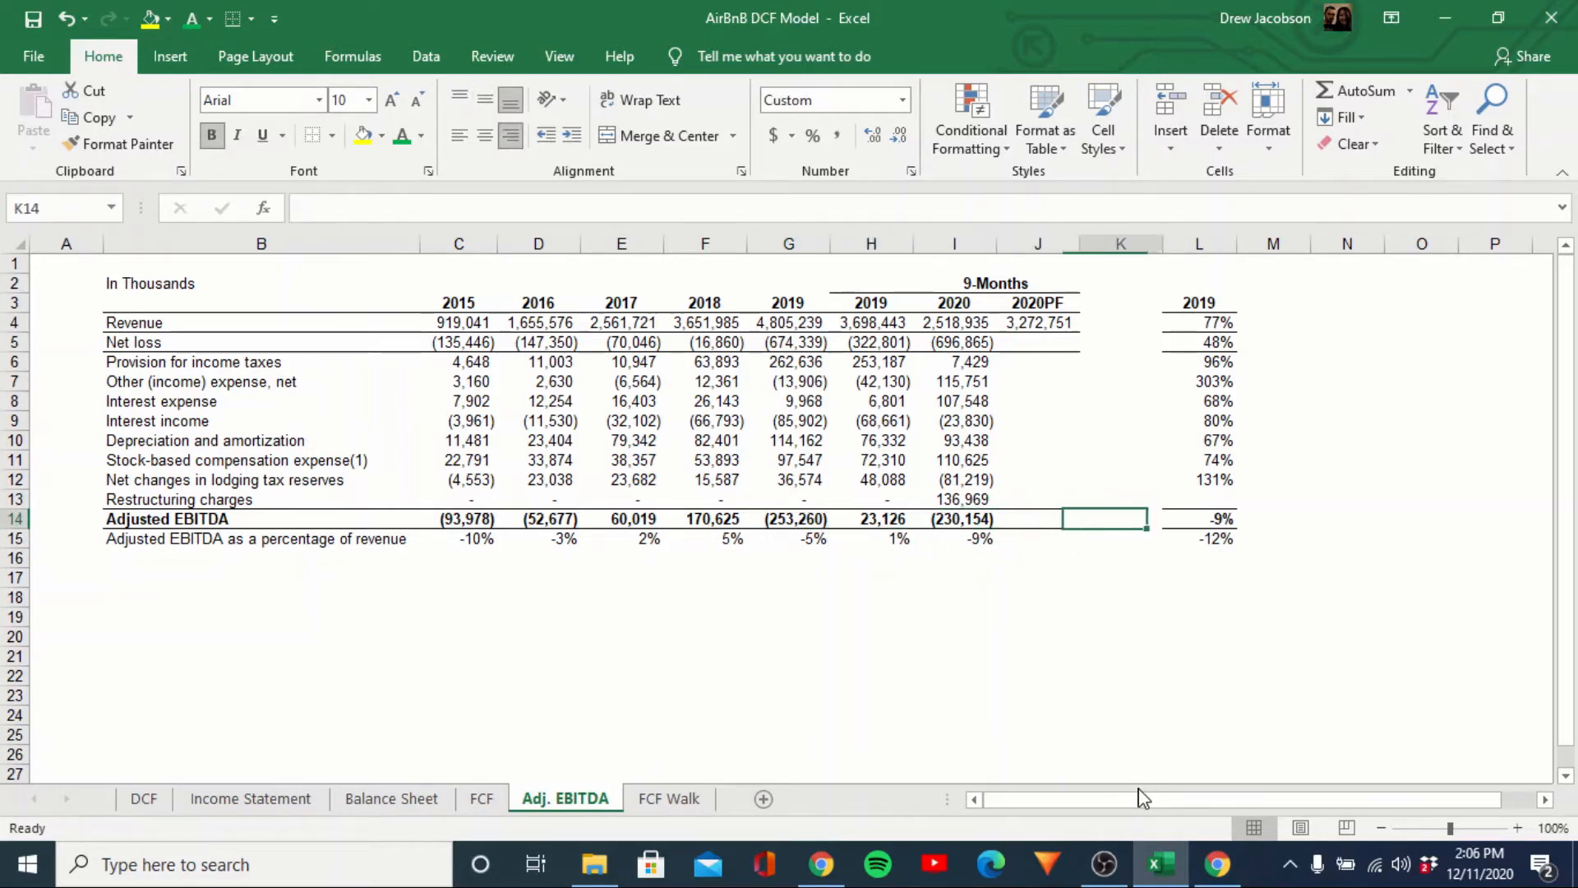
key(Right)
key(ctrl+space)
key(ctrl+minus)
key(Left)
key(Left)
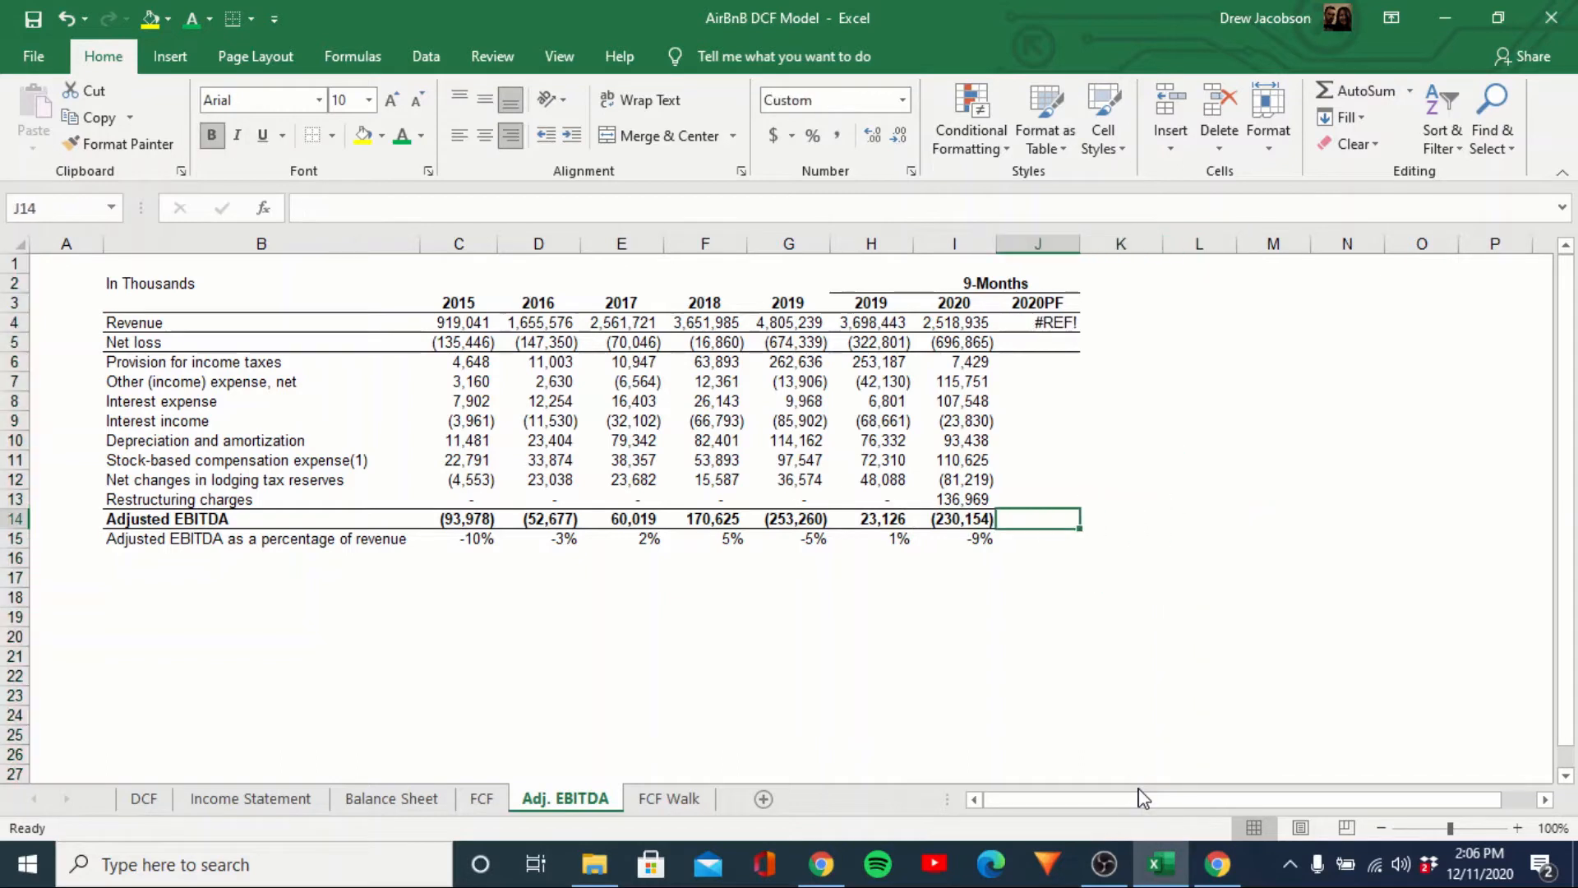
Delete the 2020PF column J from the Adj. EBITDA sheet.
key(Up)
key(Up)
key(Up)
key(ctrl+space)
key(ctrl+minus)
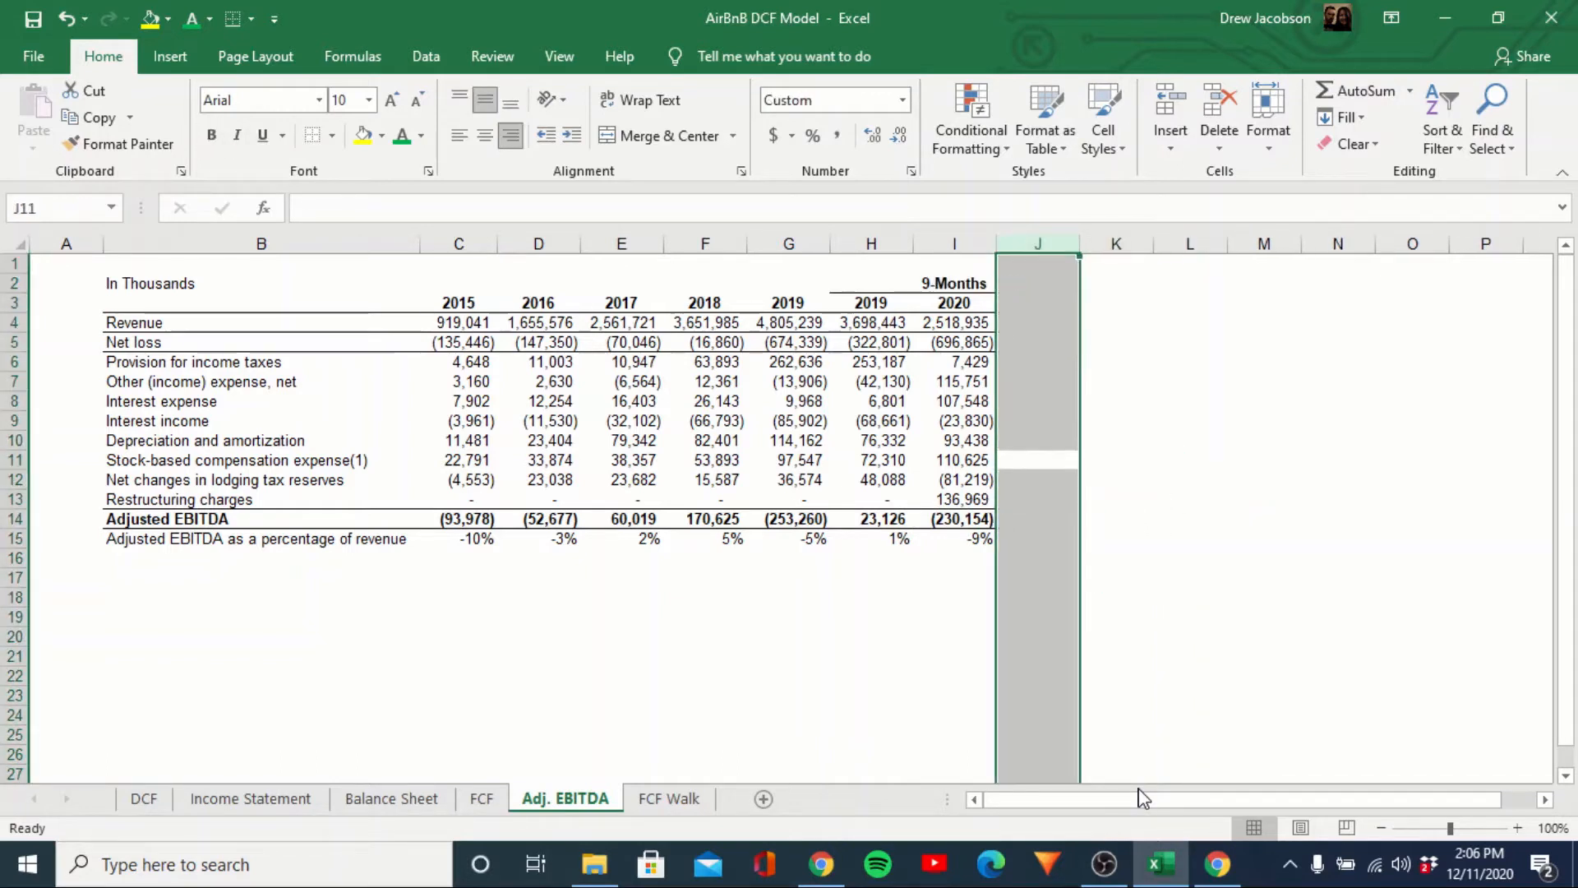
key(Down)
key(Down)
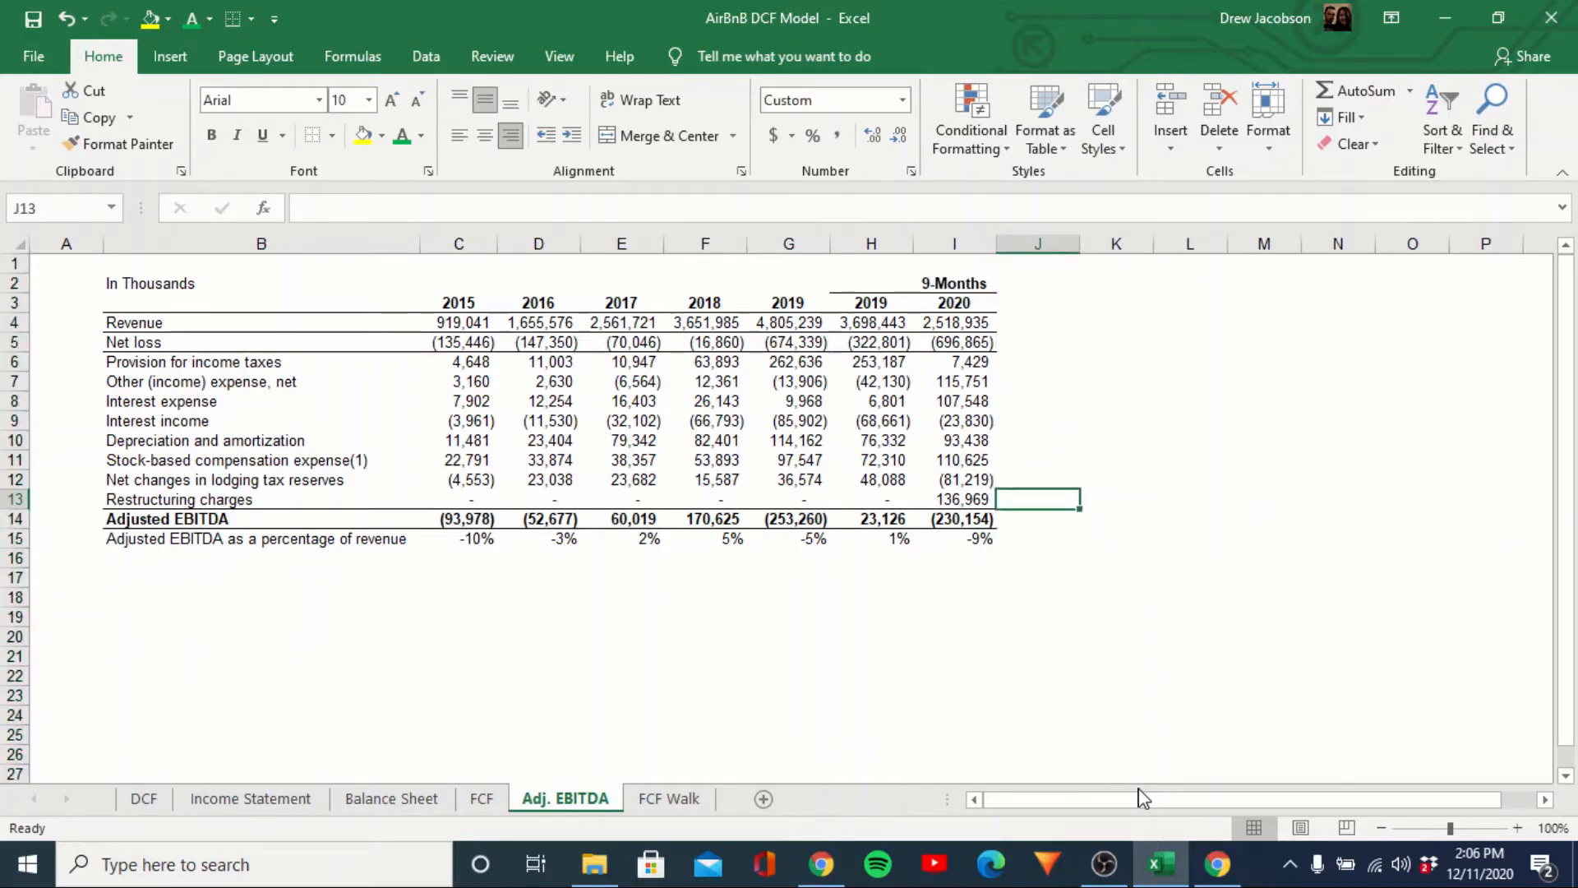
Average the 2015 to 2019 Adjusted EBITDA percentages of revenue in K15 with =AVERAGE(C15:G15).
key(Left)
key(Down)
key(Down)
key(Left)
key(Left)
key(Left)
key(Left)
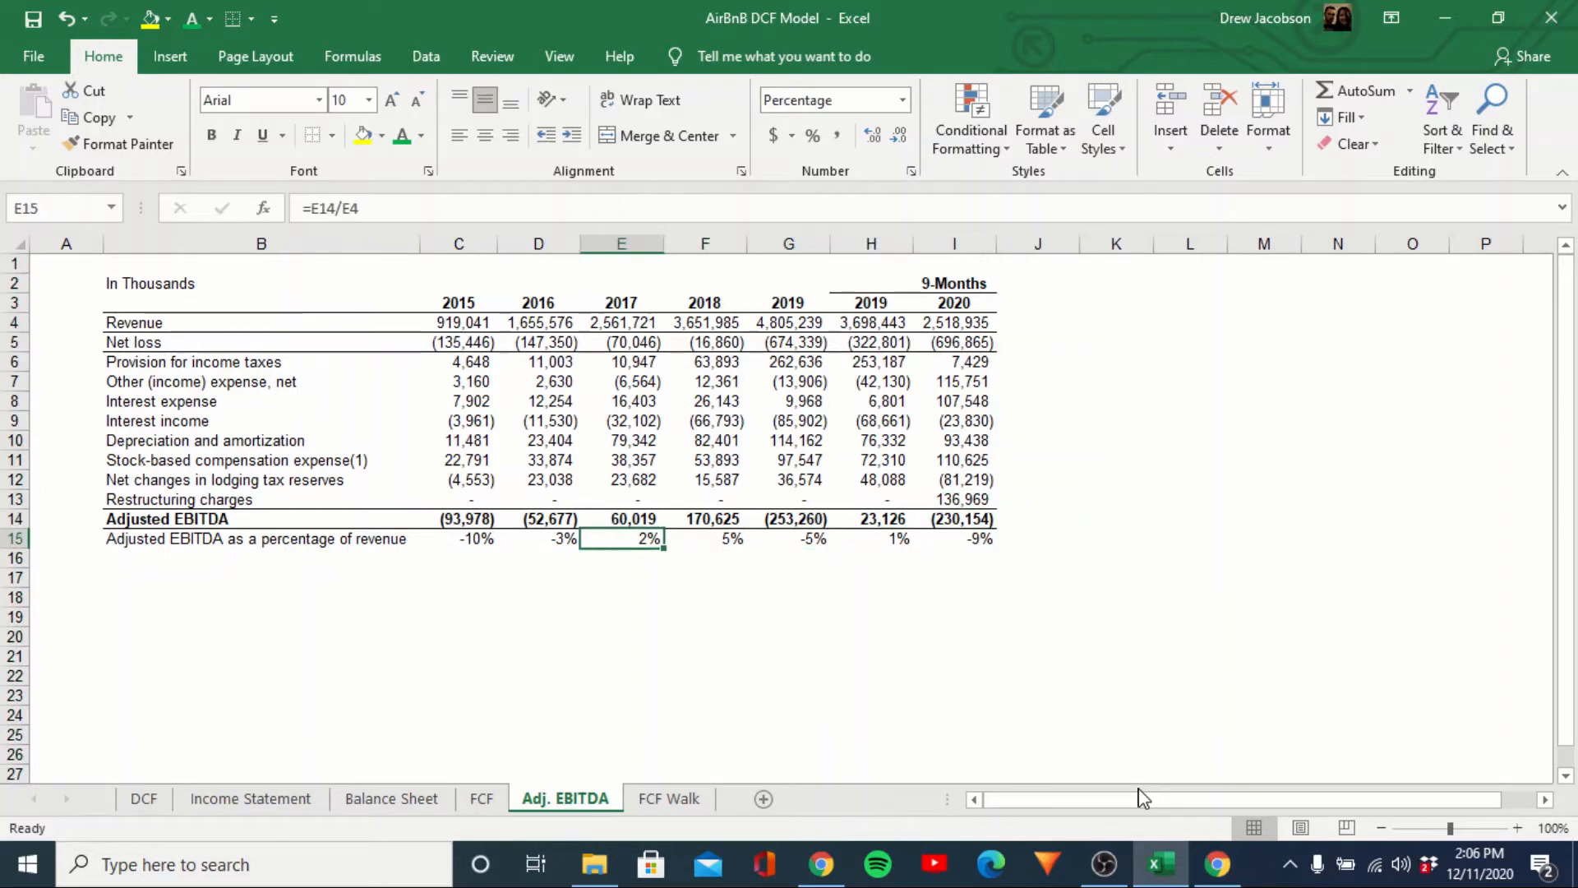
key(Left)
key(Right)
key(Right)
key(Right)
key(Right)
key(Right)
key(Right)
key(Right)
text(=)
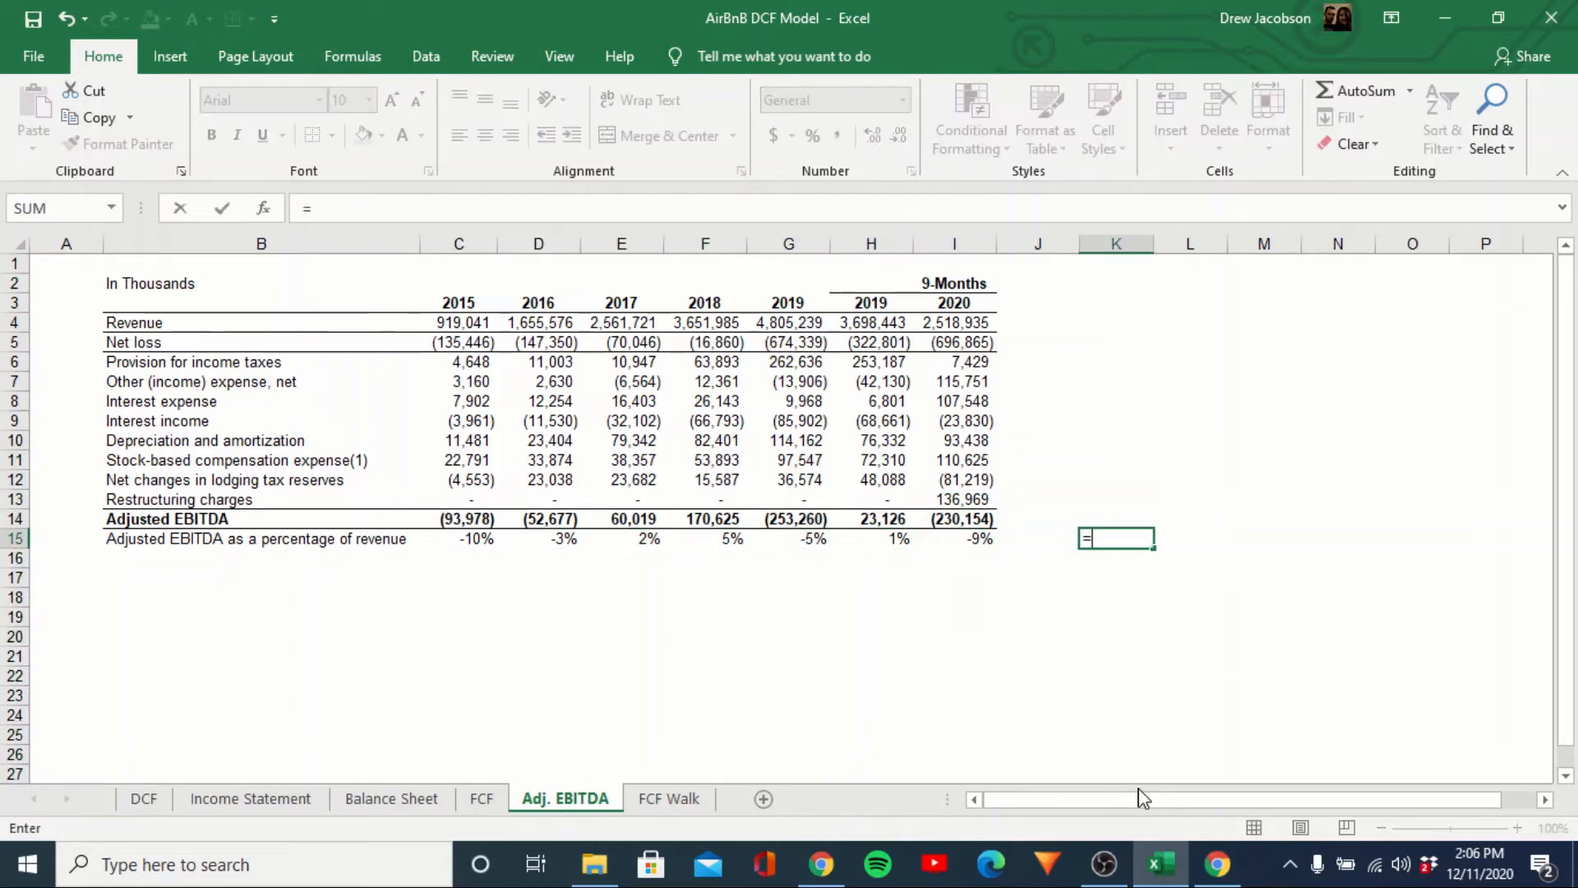
text(average()
key(Left)
key(Left)
key(Left)
key(Left)
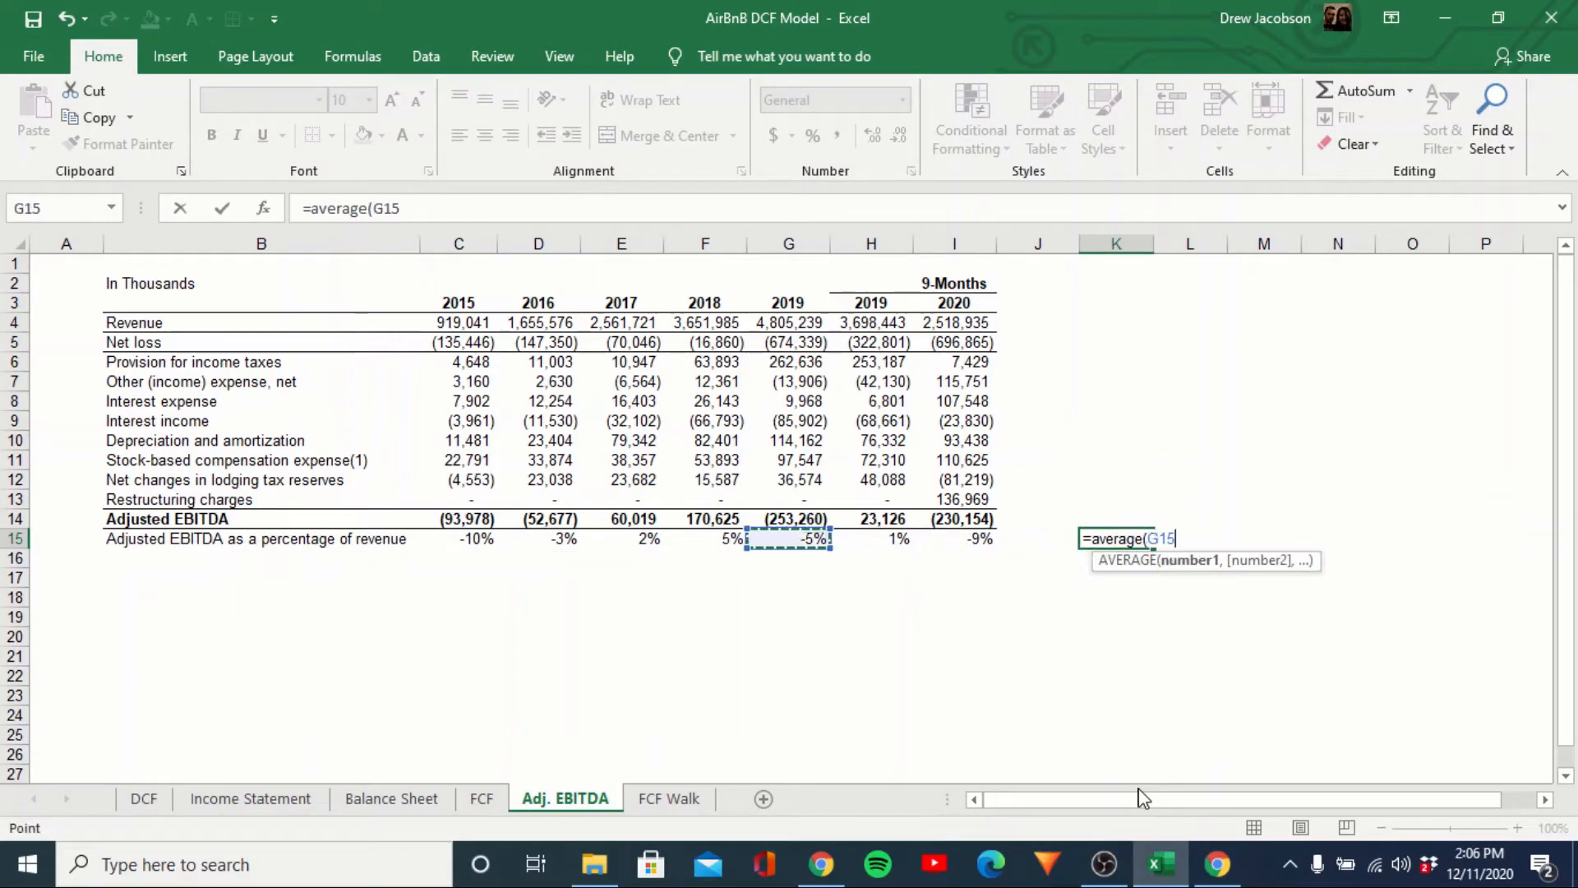
key(Right)
key(Left)
key(shift+Left)
key(shift+Left)
key(shift+Left)
key(shift+Left)
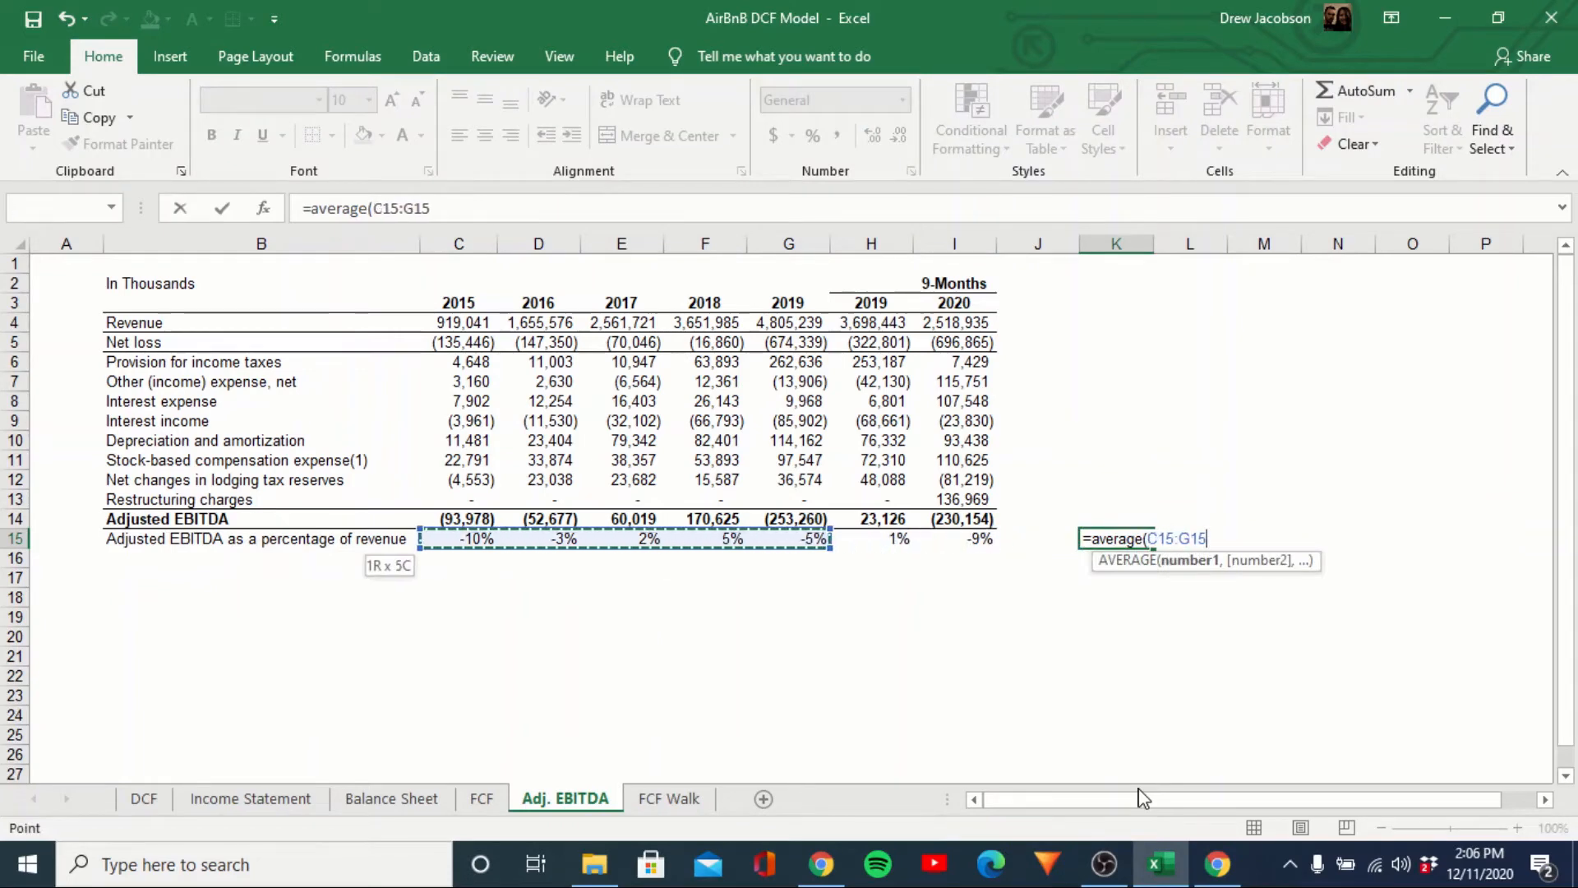
key(Return)
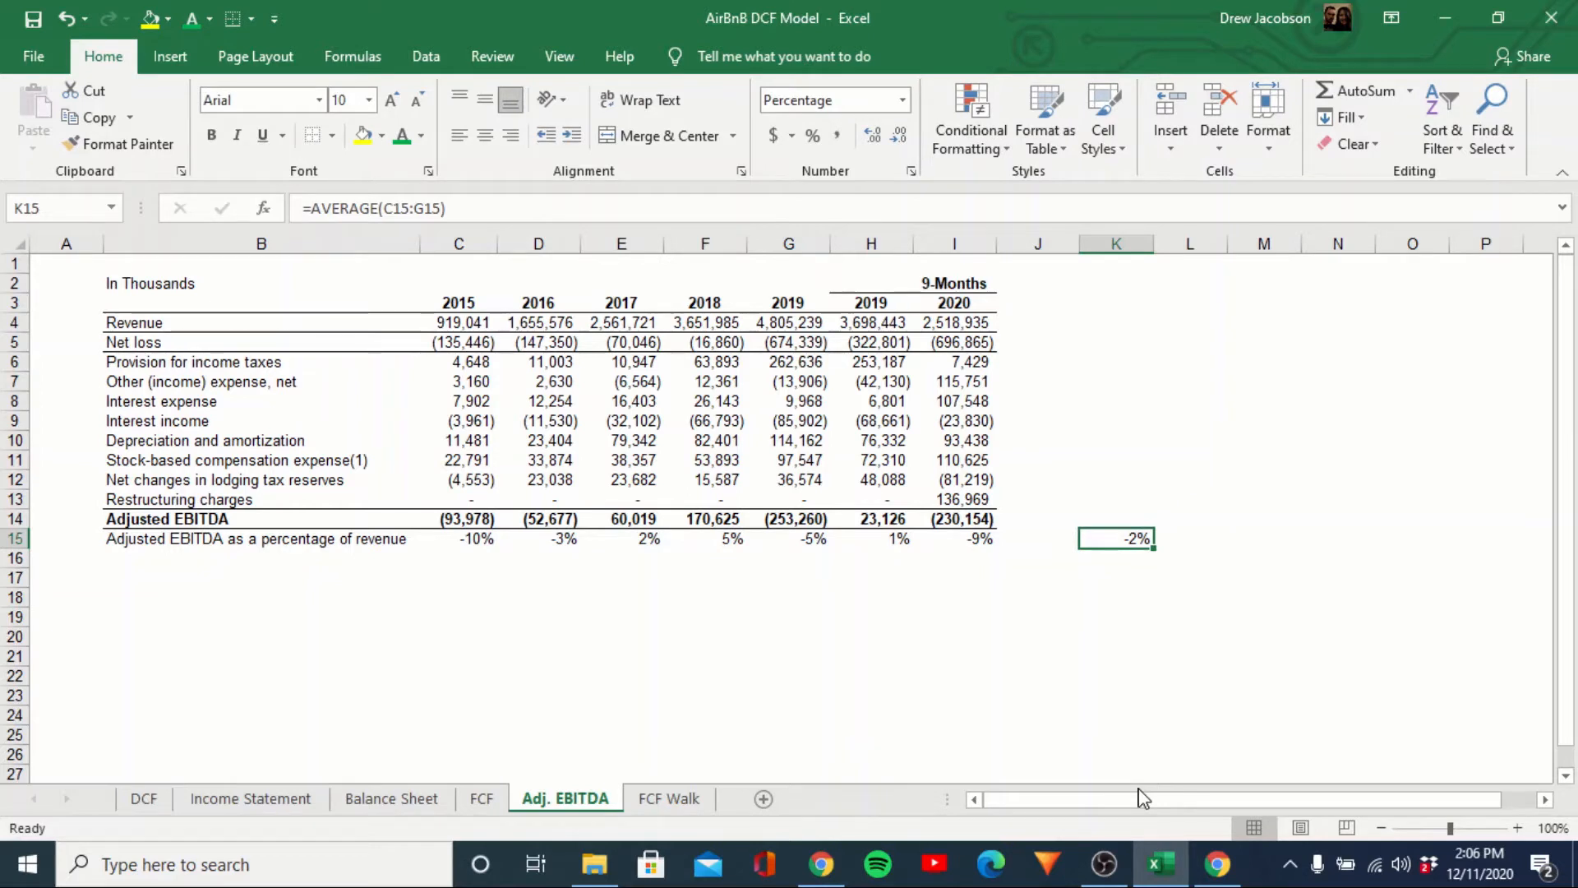
Narrow the average in K15 to 2016 through 2019 so the formula reads =AVERAGE(D15:G15).
key(F2)
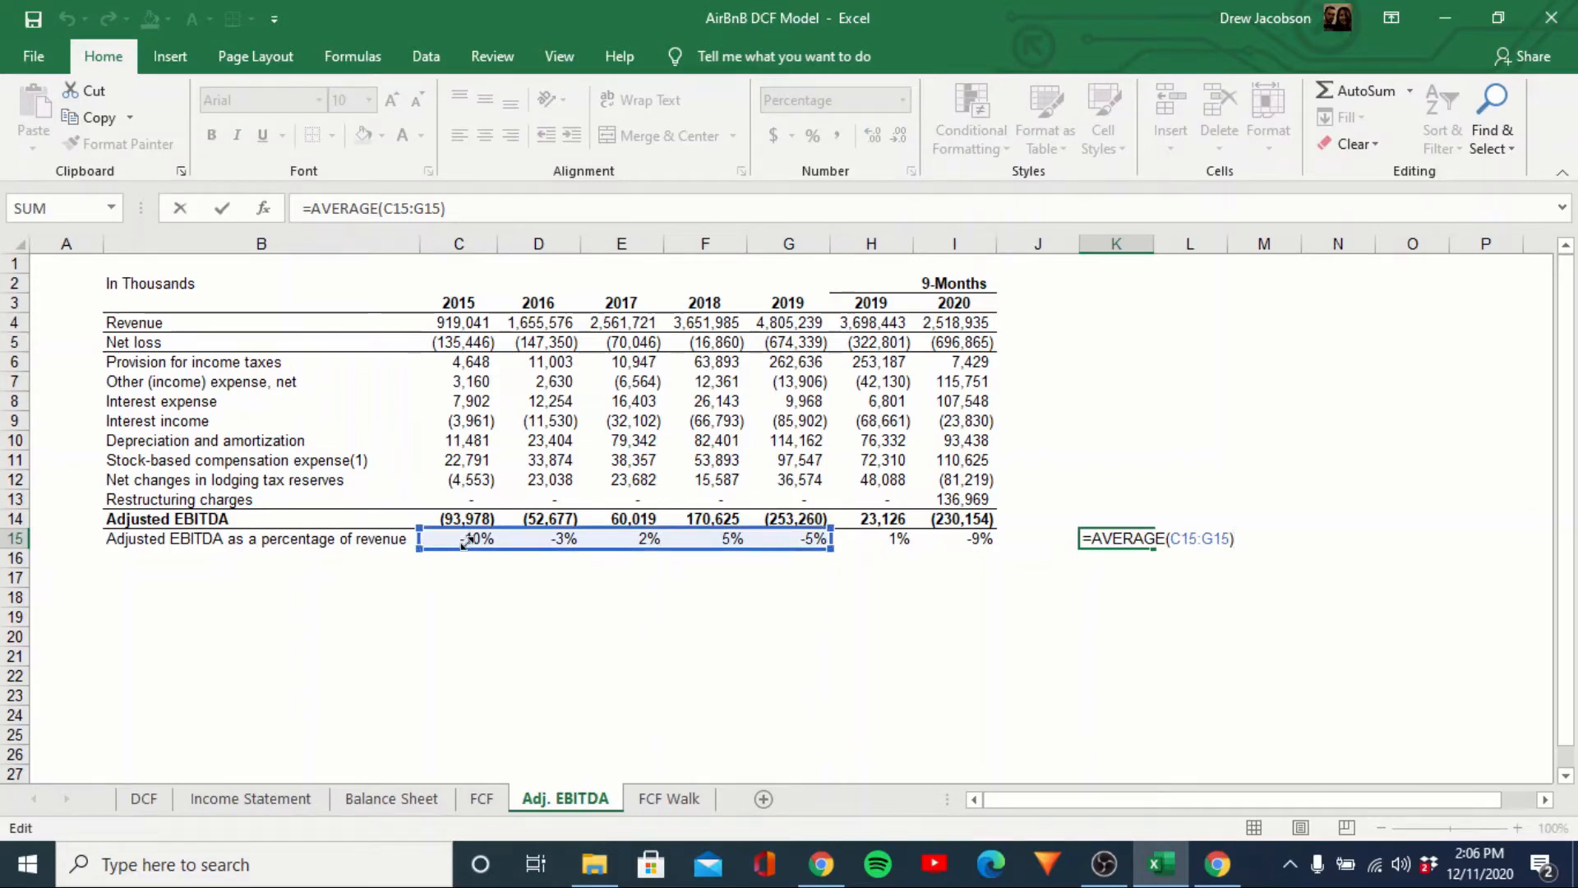
drag(464, 544, 501, 542)
key(ctrl+Return)
key(F2)
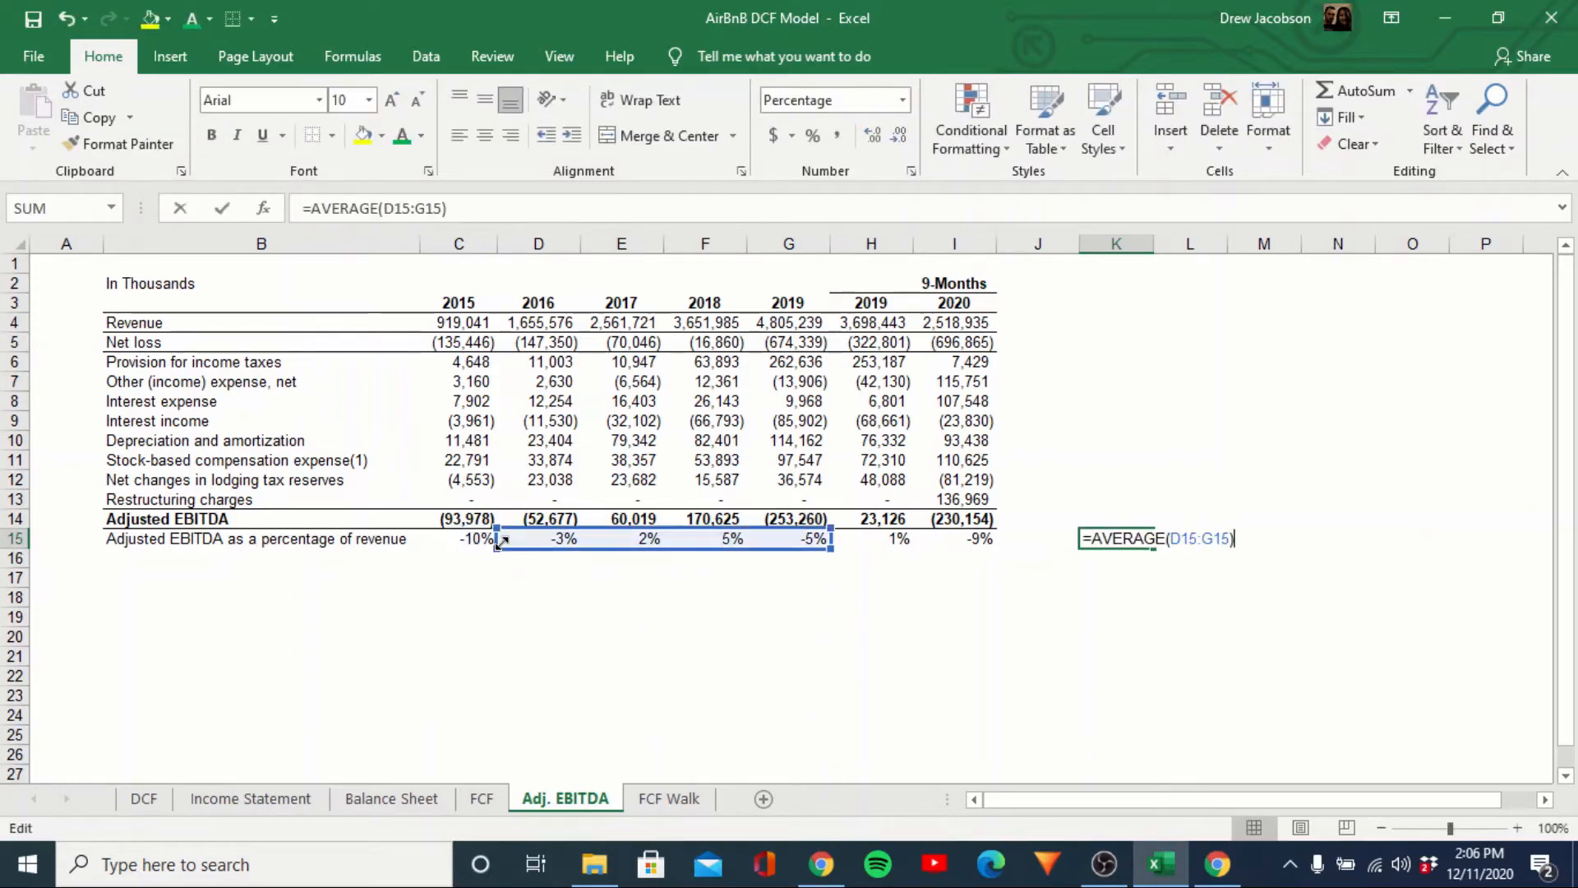
key(ctrl+Return)
Show the average percentage in K15 with two decimal places and check the range it covers.
key(alt)
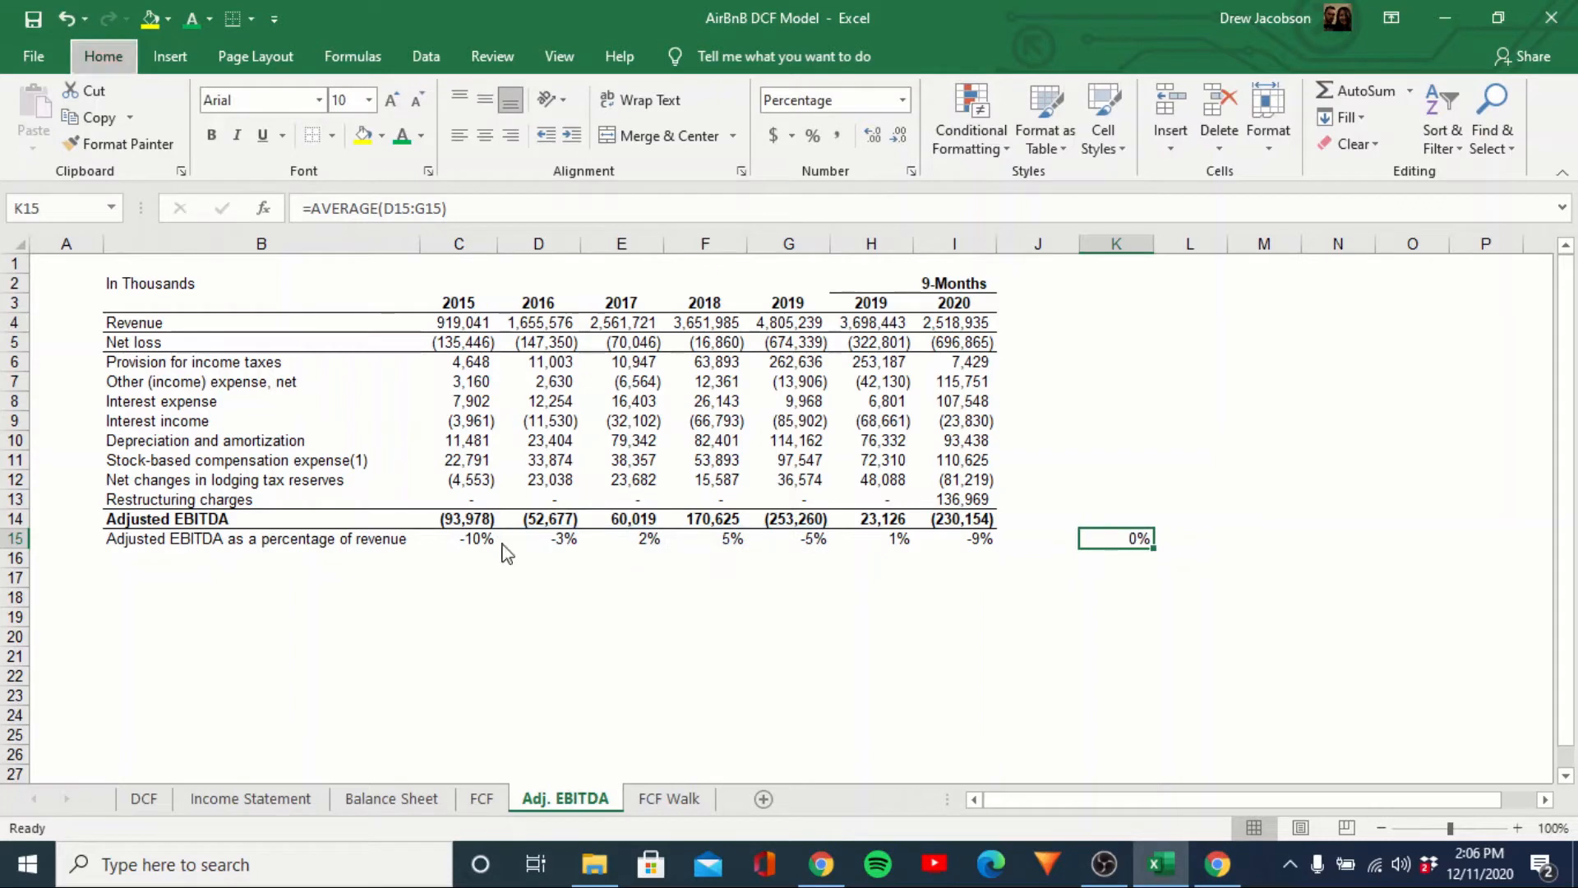
key(h)
key(0)
key(alt)
key(h)
key(0)
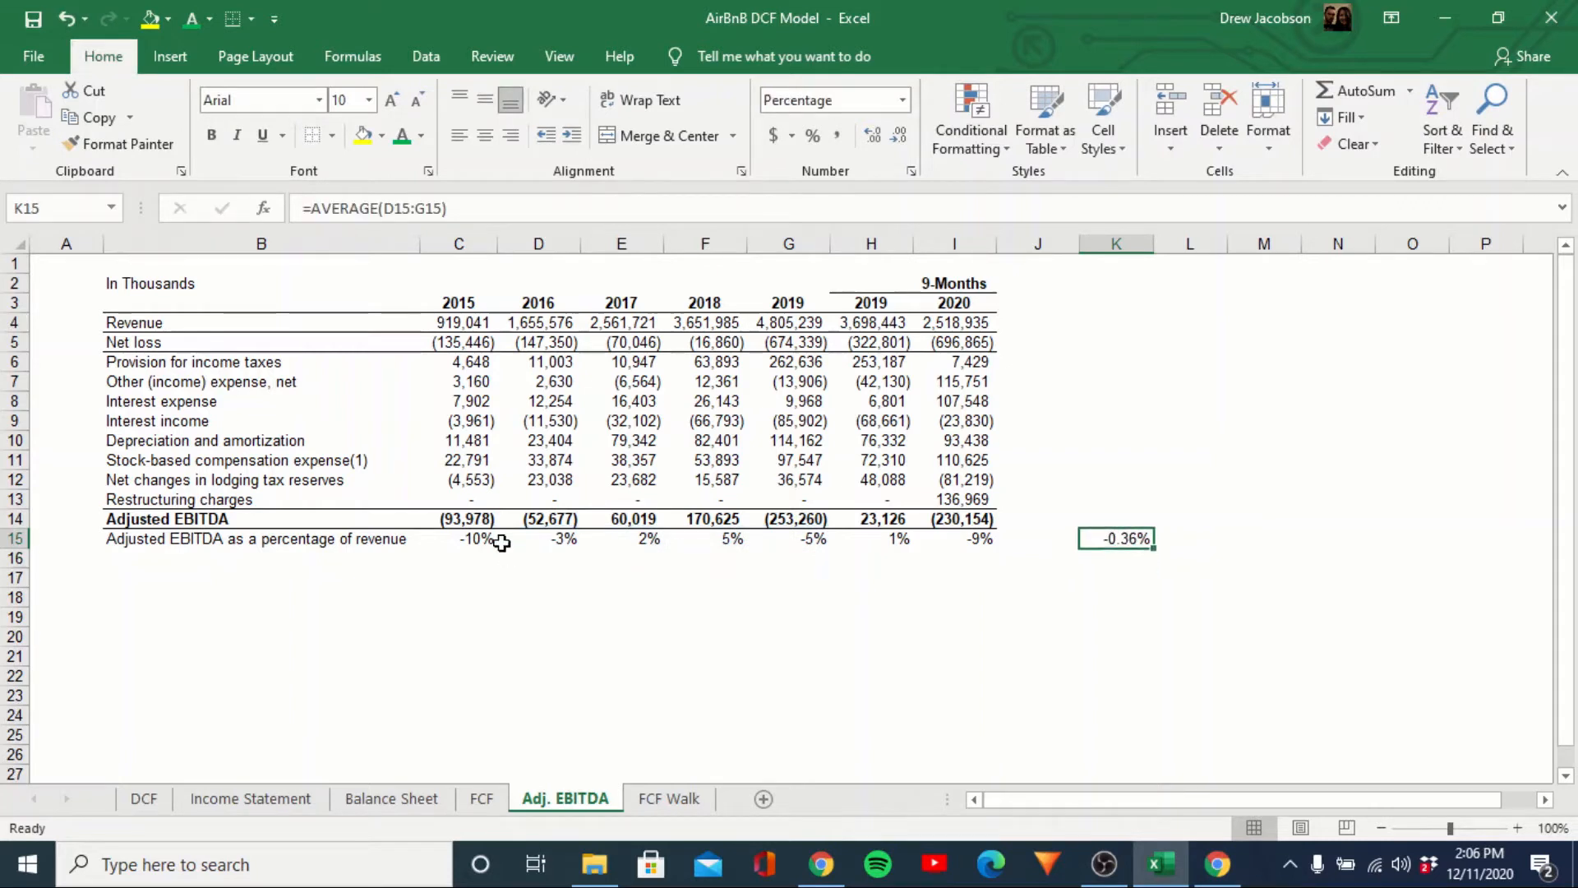
key(F2)
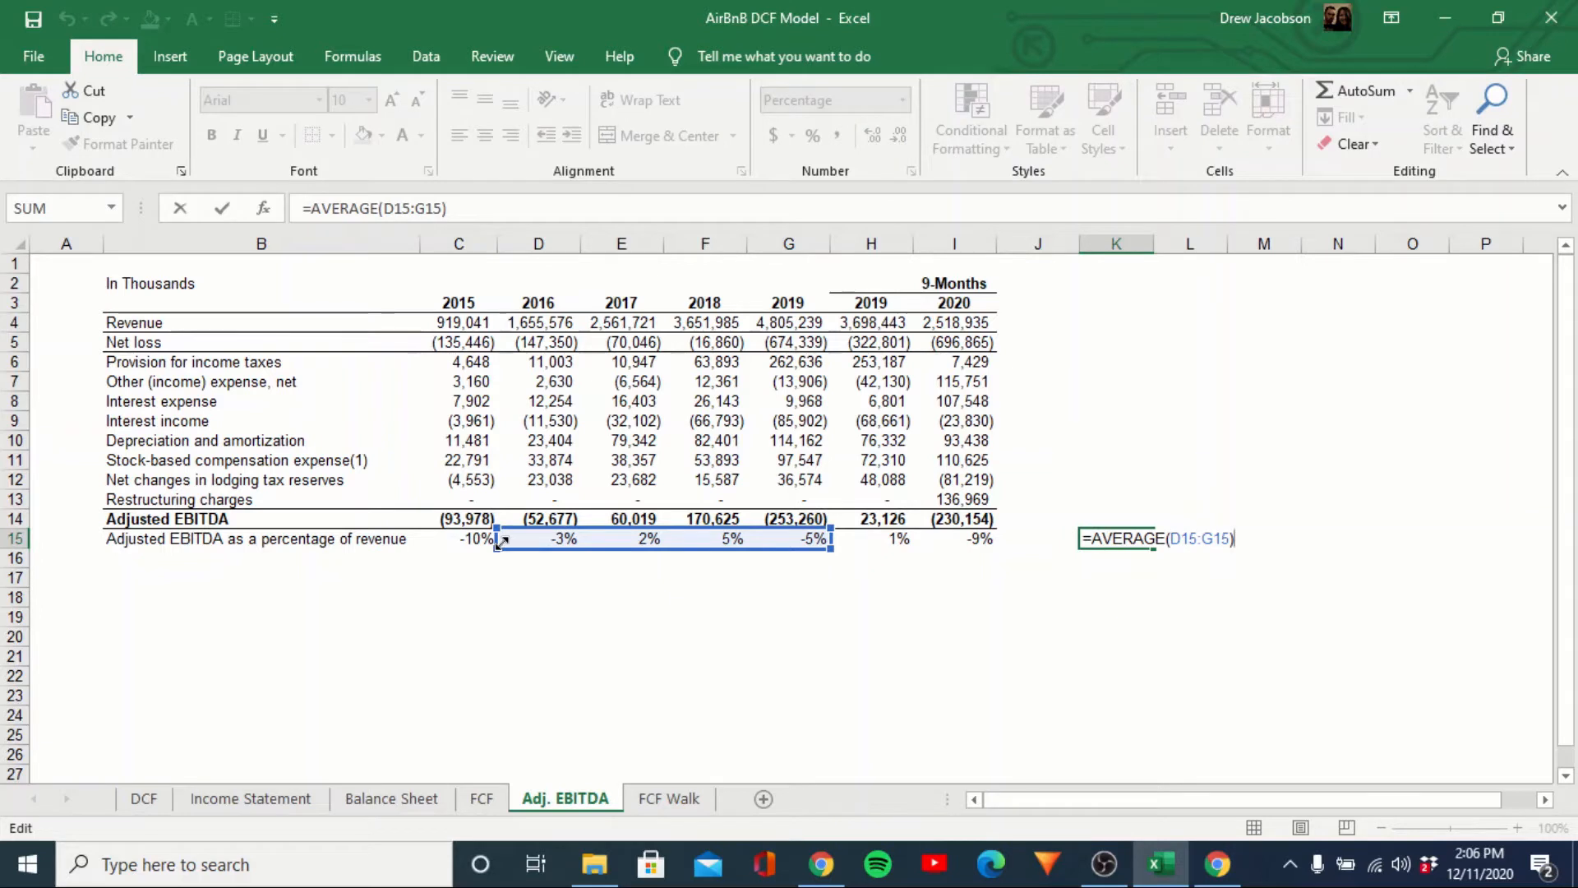
key(Escape)
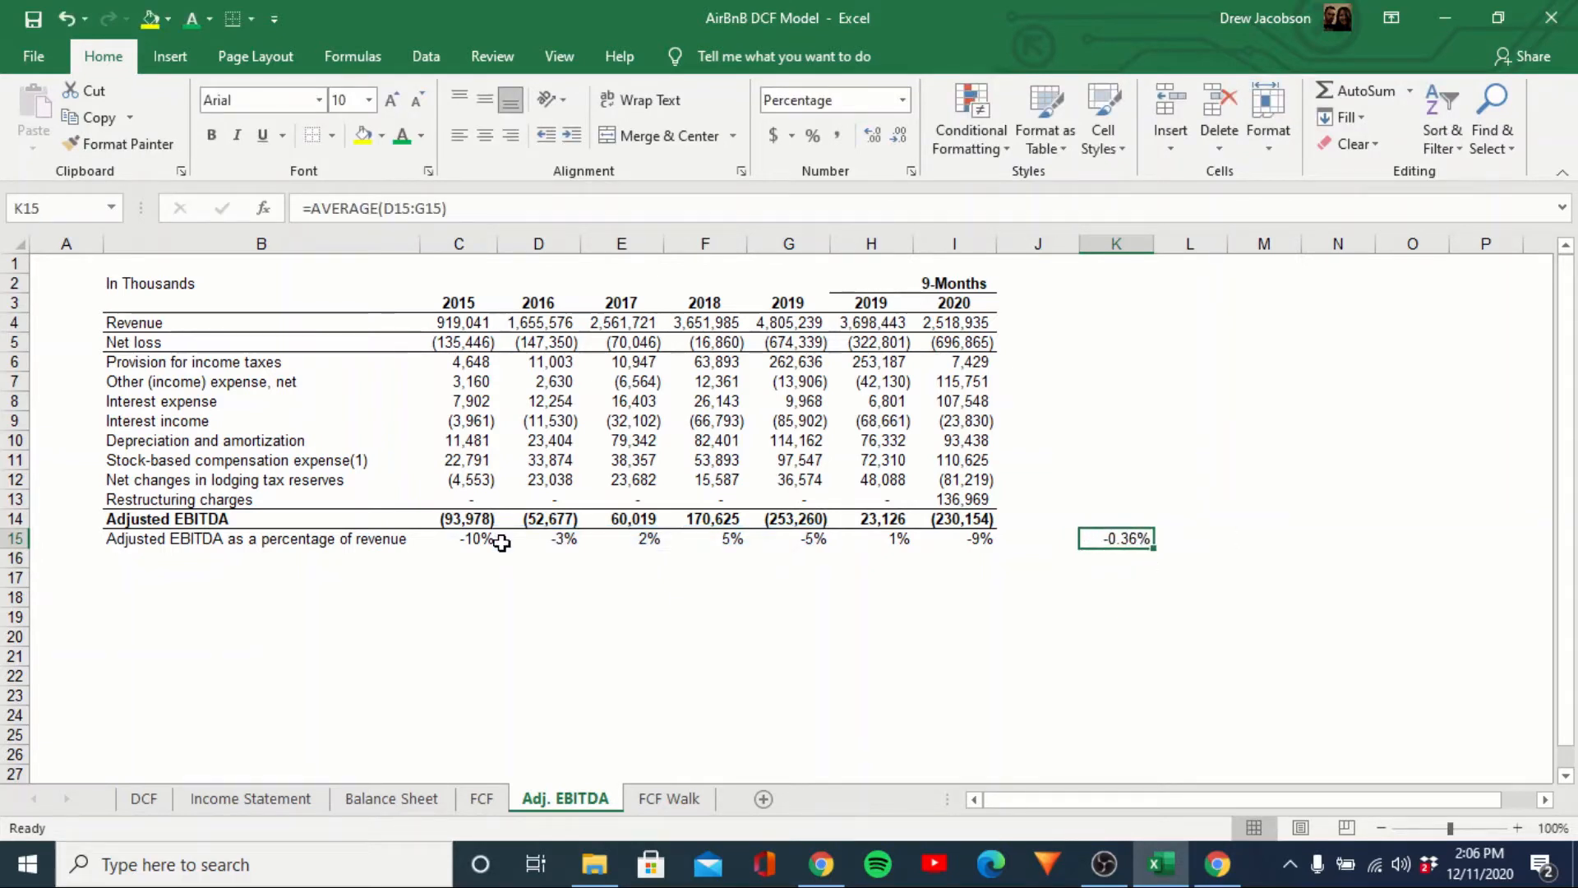
Link the 2015 EBITDA in G8 of the DCF sheet to Adjusted EBITDA with ='Adj. EBITDA'!C14.
key(ctrl+Page_Up)
key(ctrl+Page_Up)
key(ctrl+Page_Up)
key(ctrl+Page_Up)
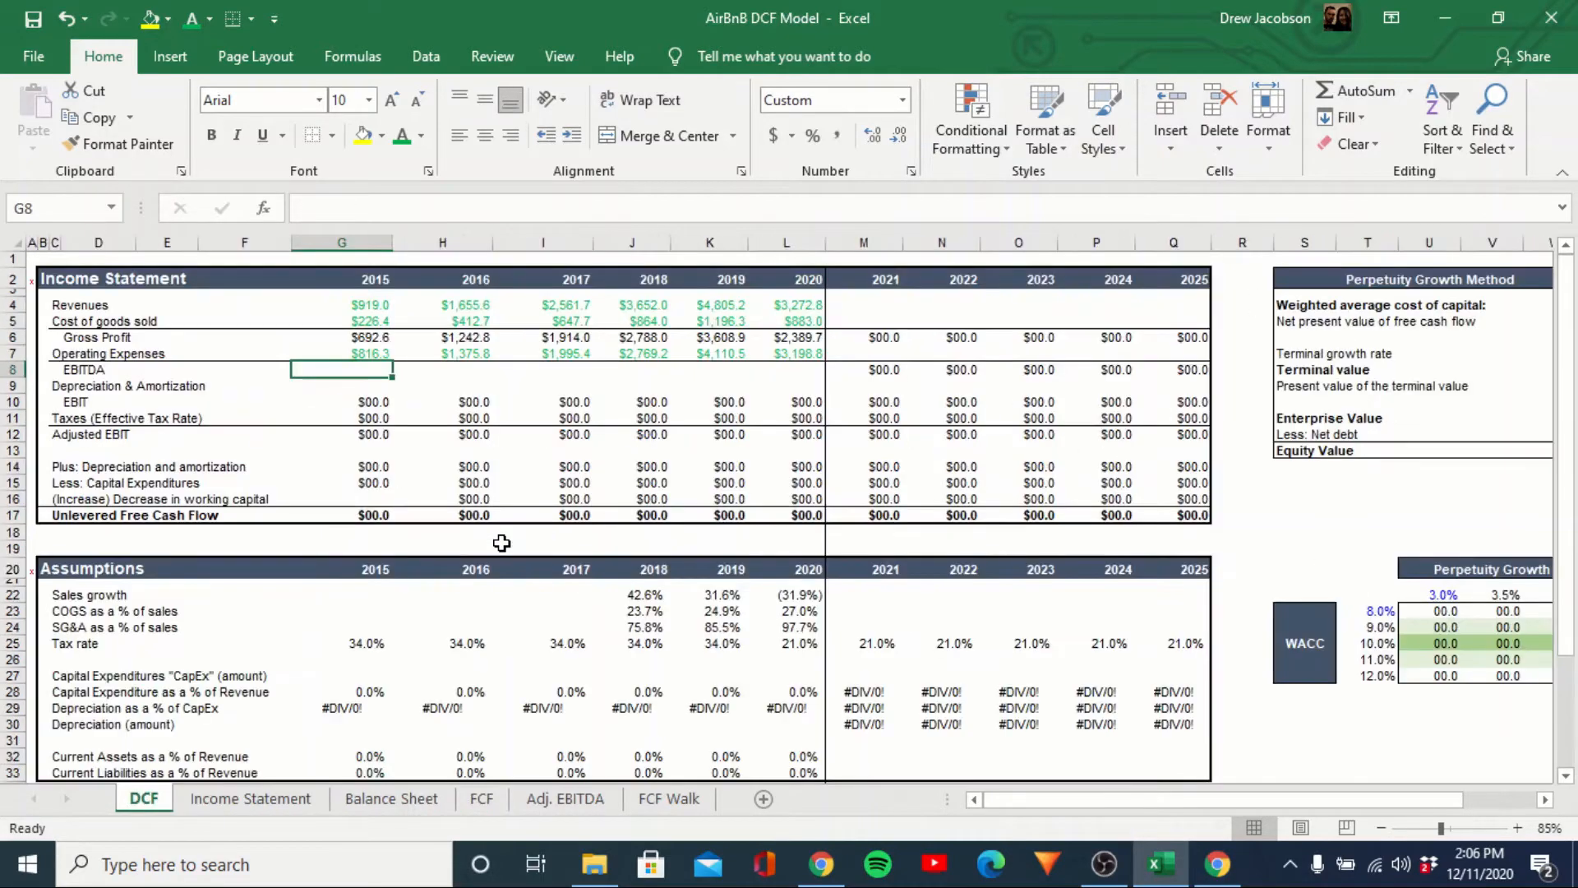
text(=)
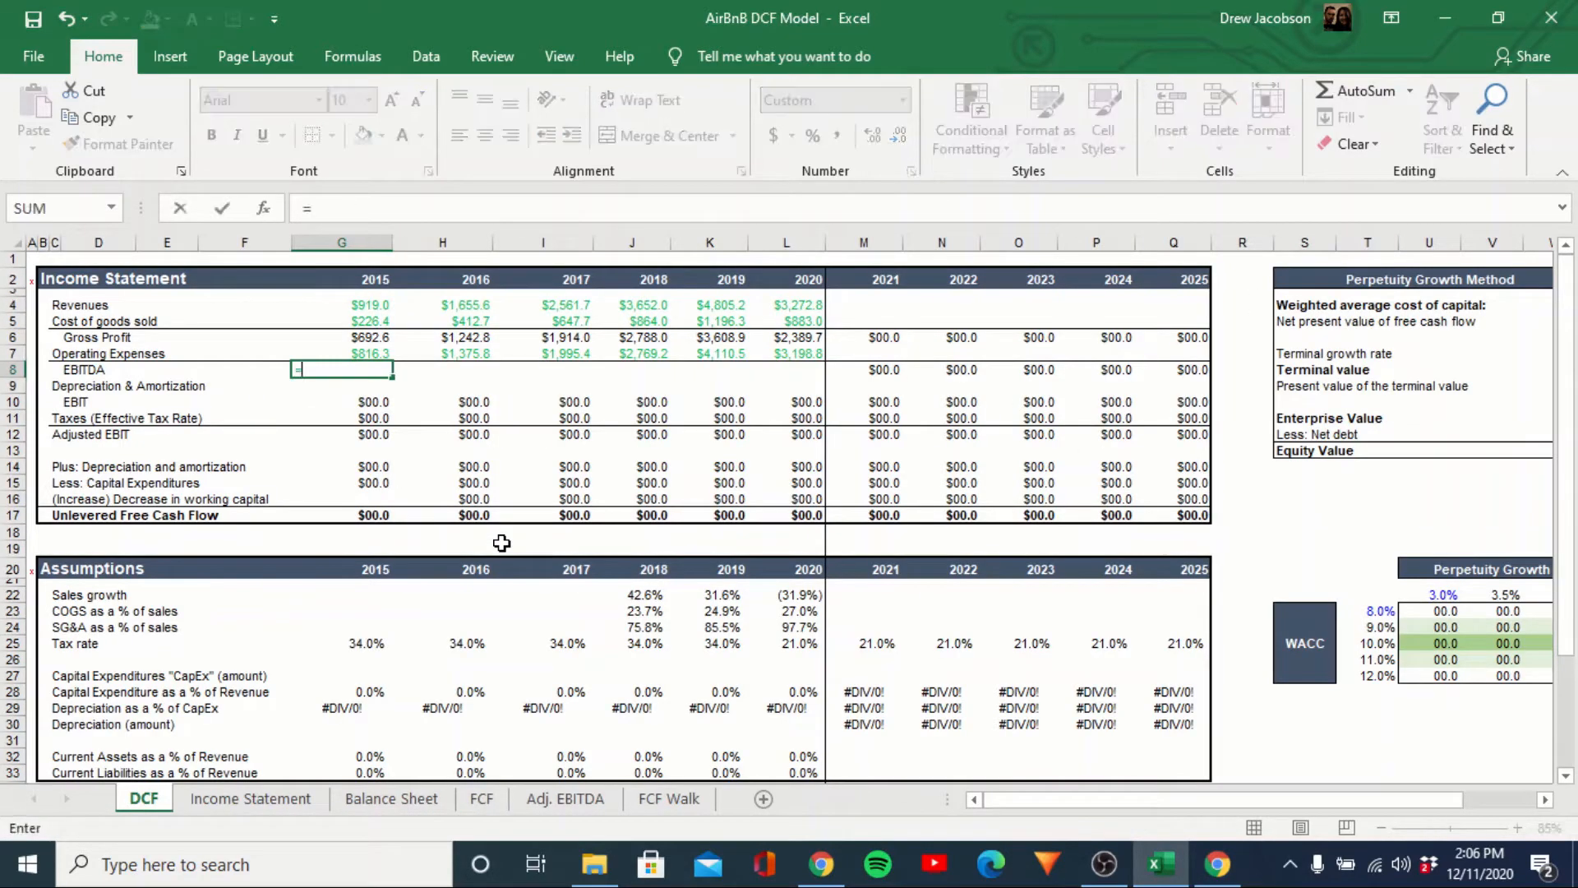
click(562, 800)
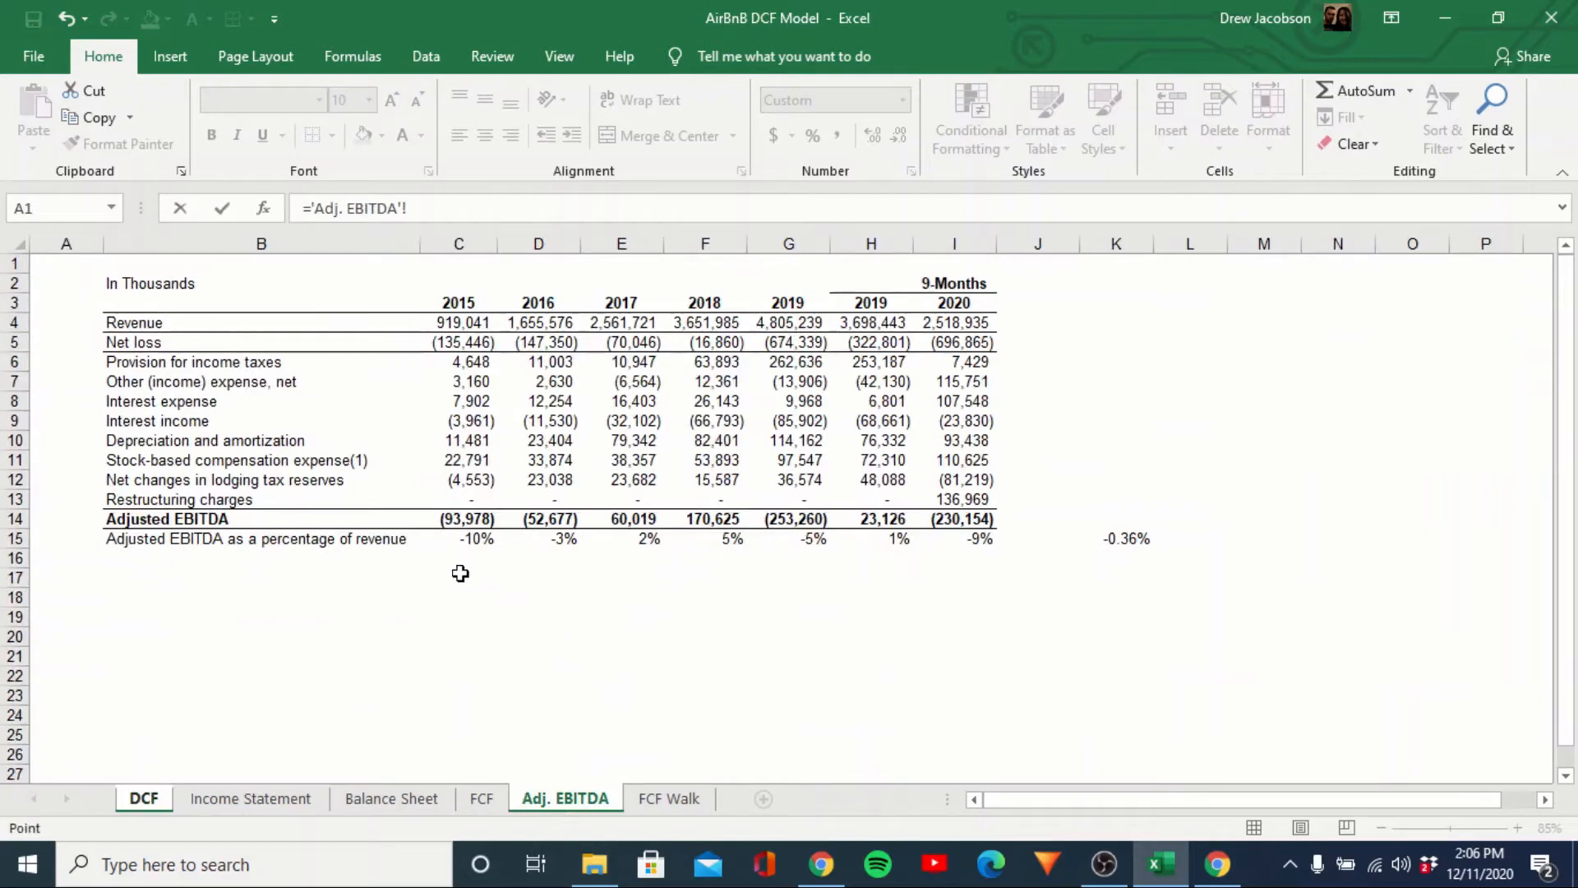
key(Return)
key(Up)
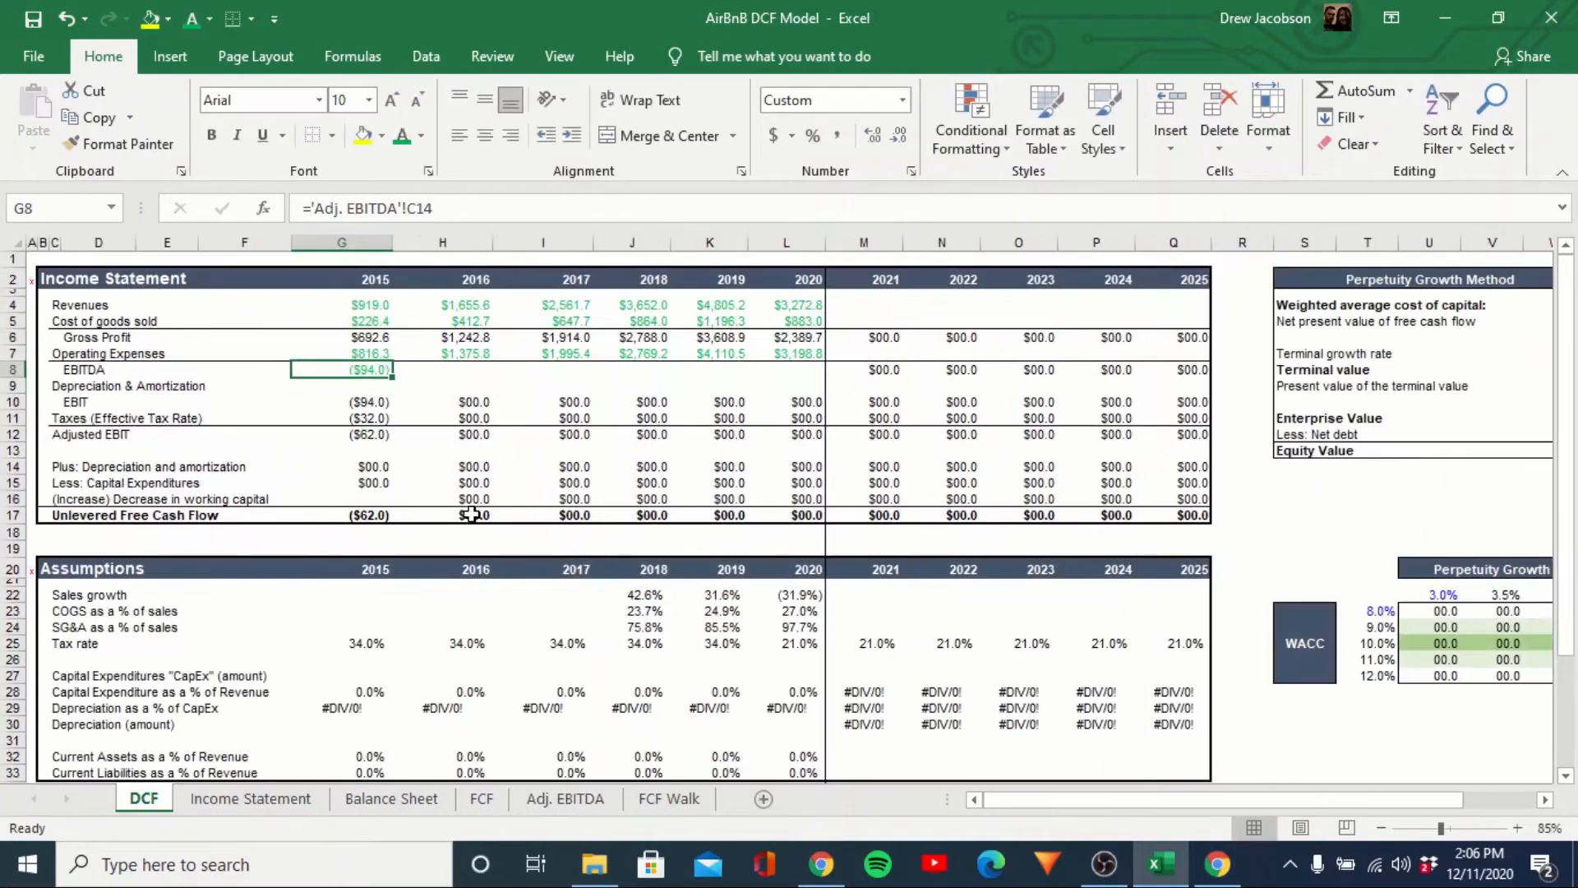
Copy the 2015 EBITDA link across to 2016 through 2019 in H8:K8.
key(ctrl+c)
key(Right)
key(shift+Right)
key(shift+Right)
key(shift+Right)
key(ctrl+v)
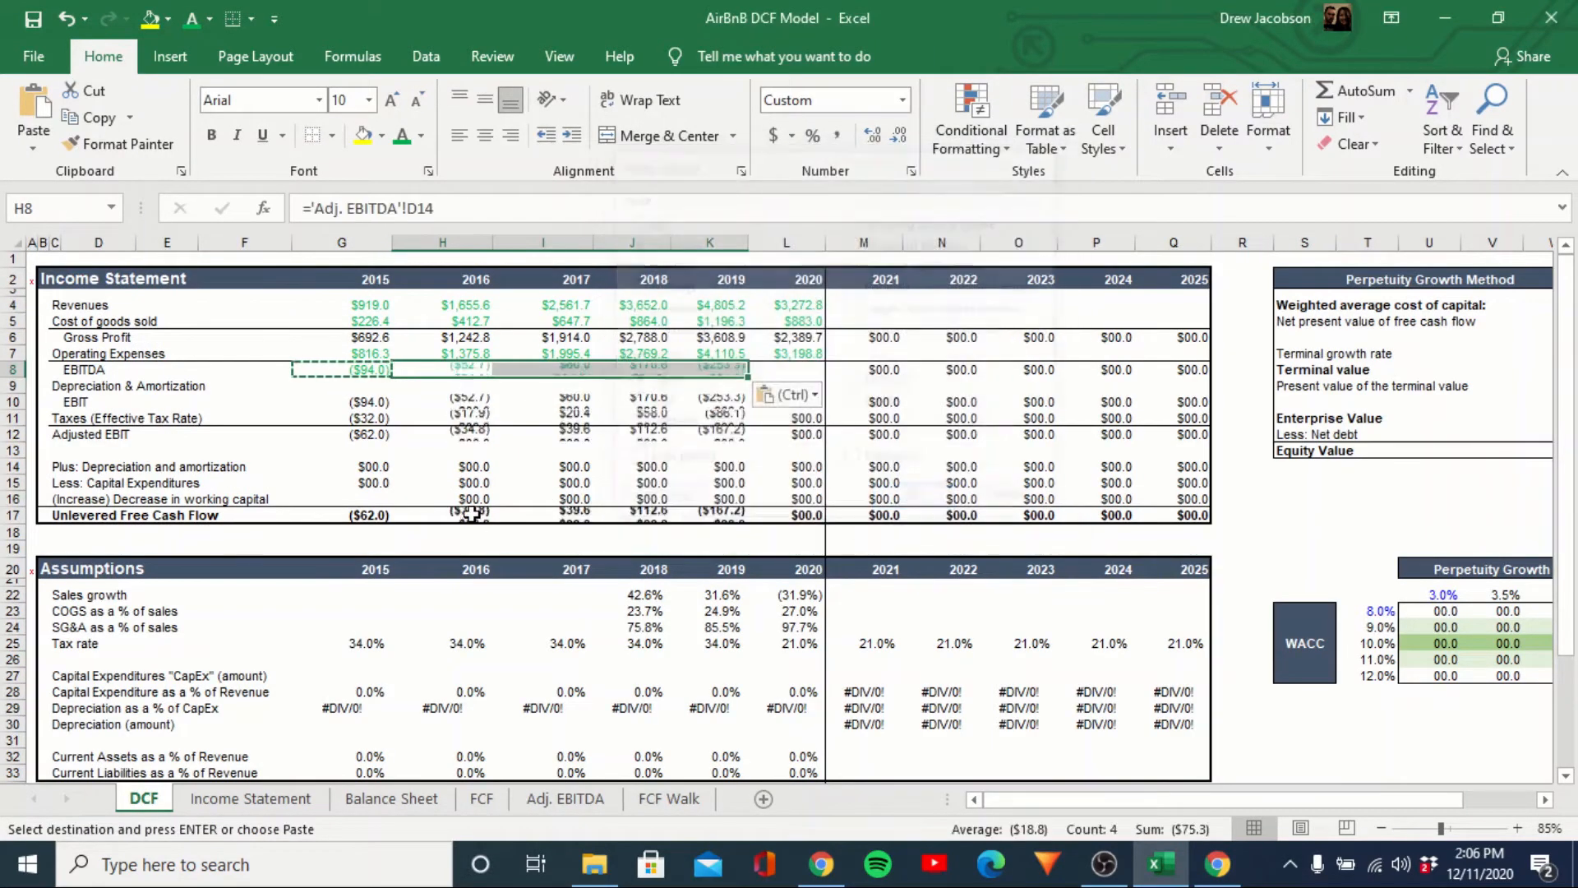
key(Escape)
Calculate the 2020 EBITDA in L8 from revenue and the average percentage with =L4*'Adj. EBITDA'!K15.
key(Right)
text(=)
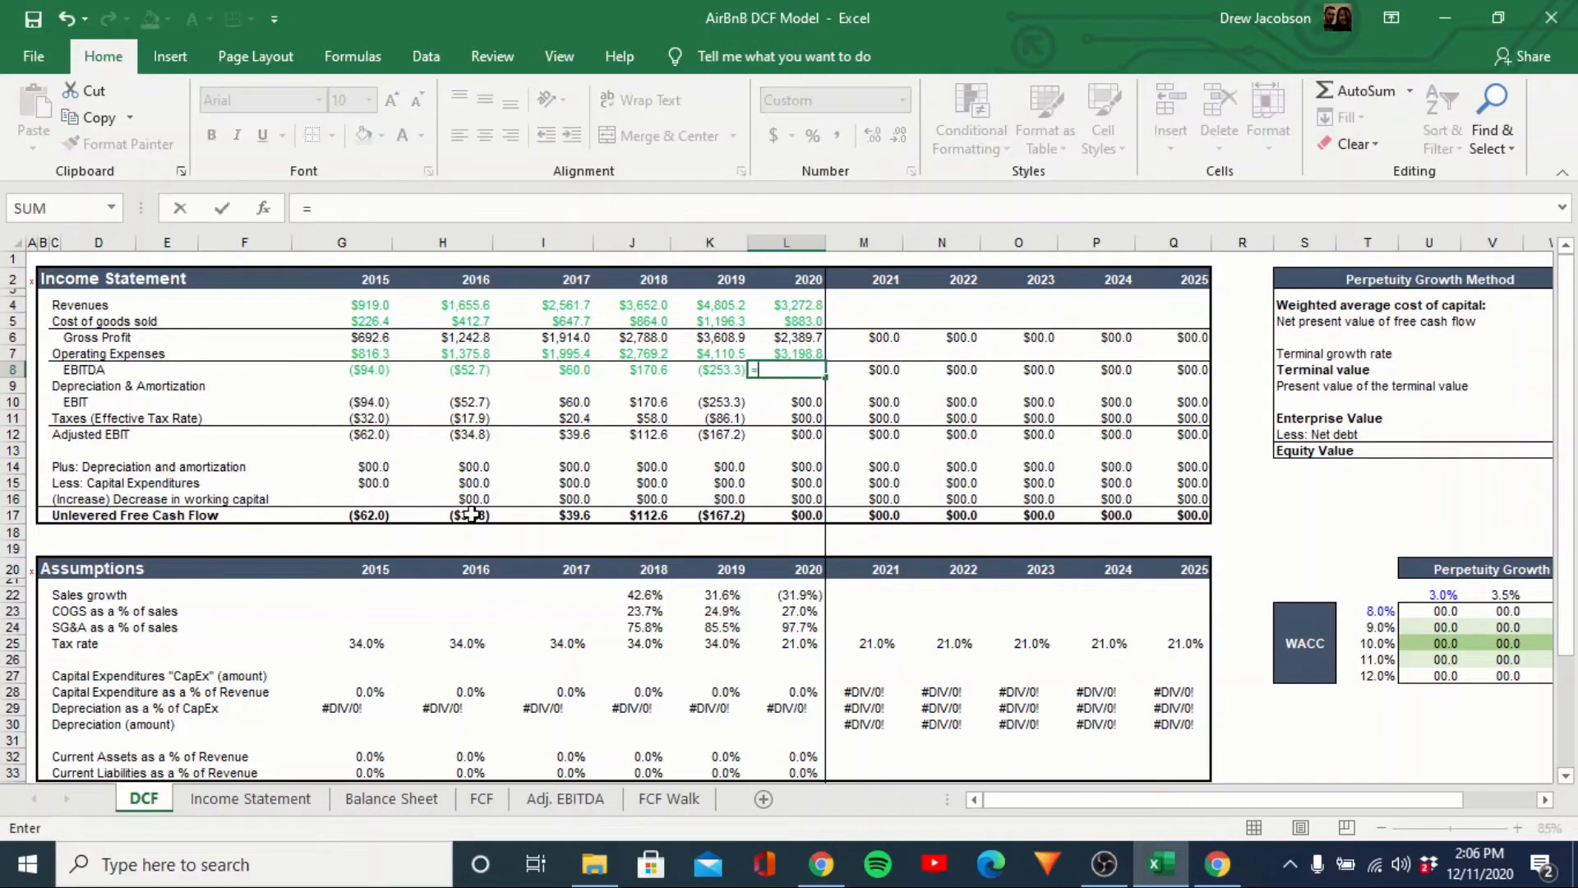
click(781, 308)
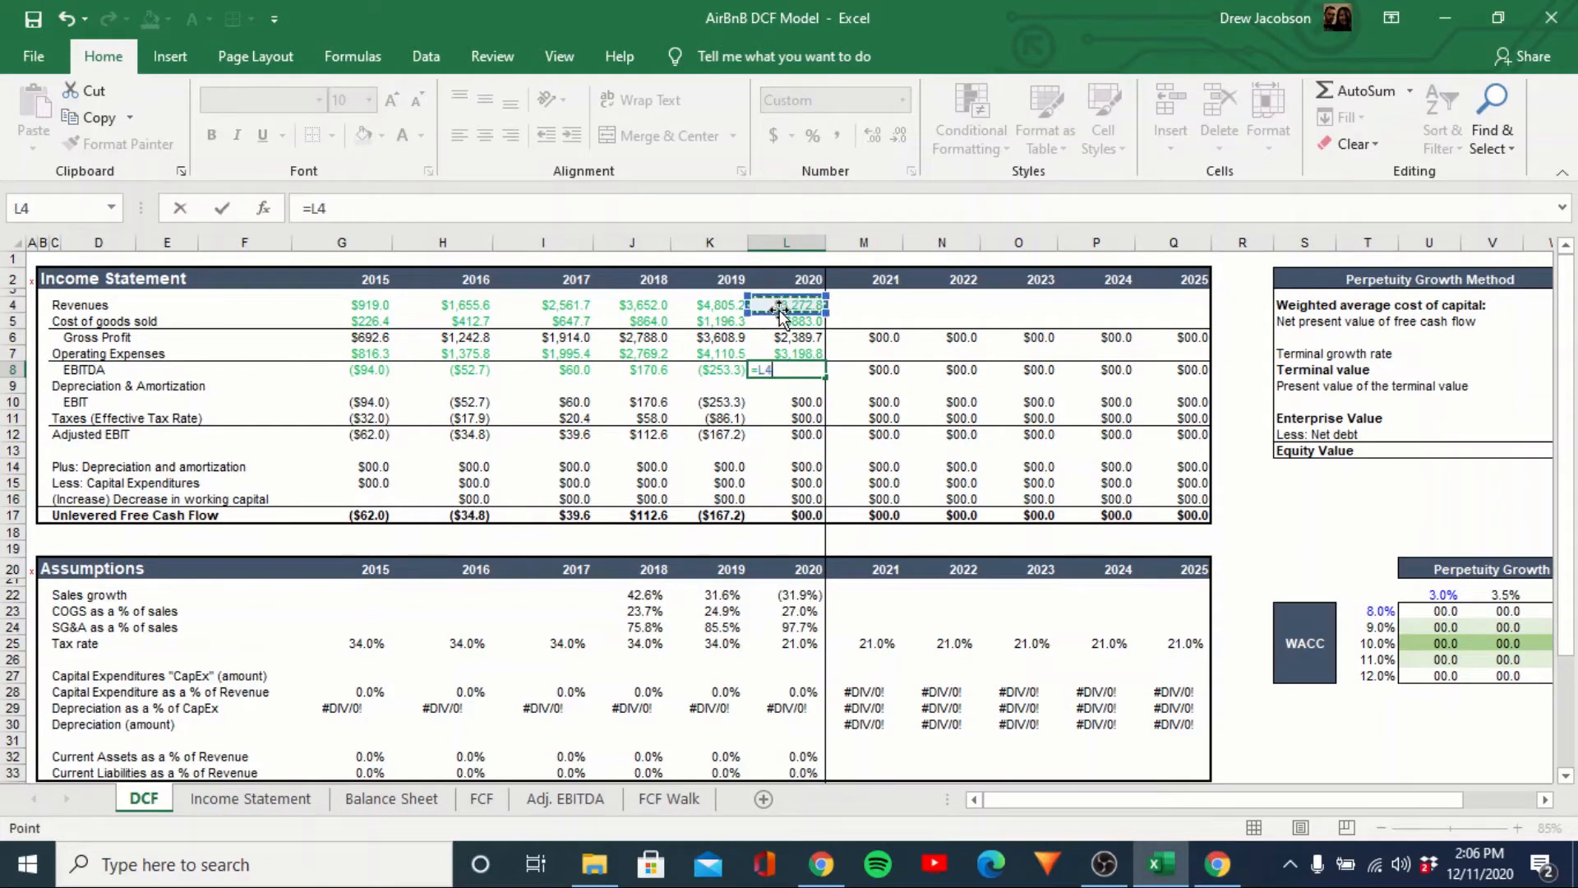
click(574, 804)
key(Return)
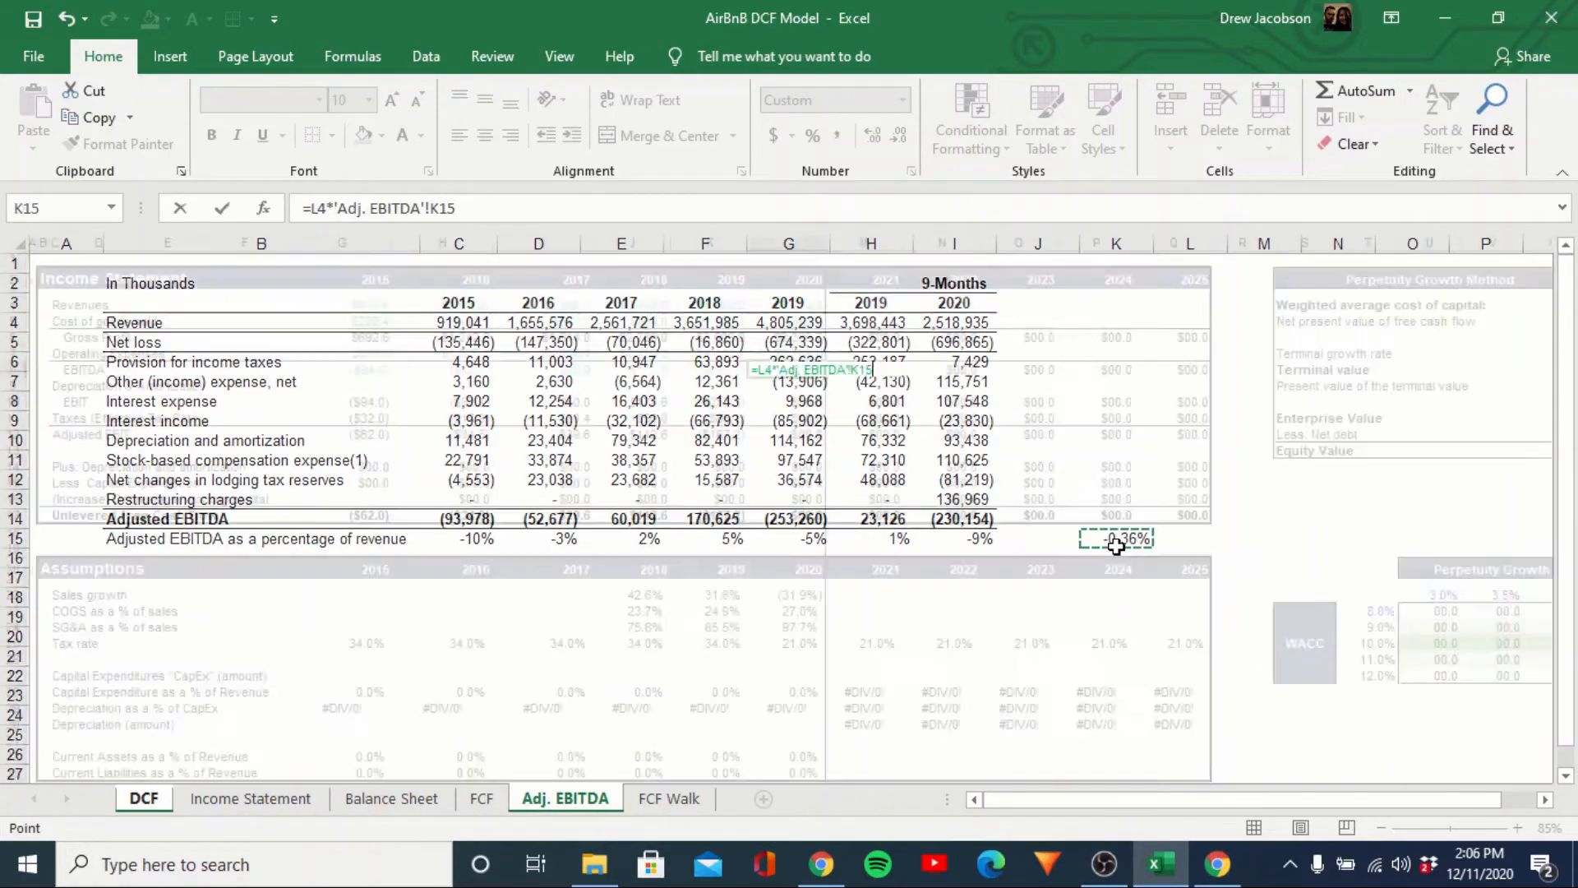
Review the historical EBITDA cells and their formulas across row 8 of the DCF sheet.
key(Up)
key(Left)
key(Left)
key(Left)
key(Left)
key(Left)
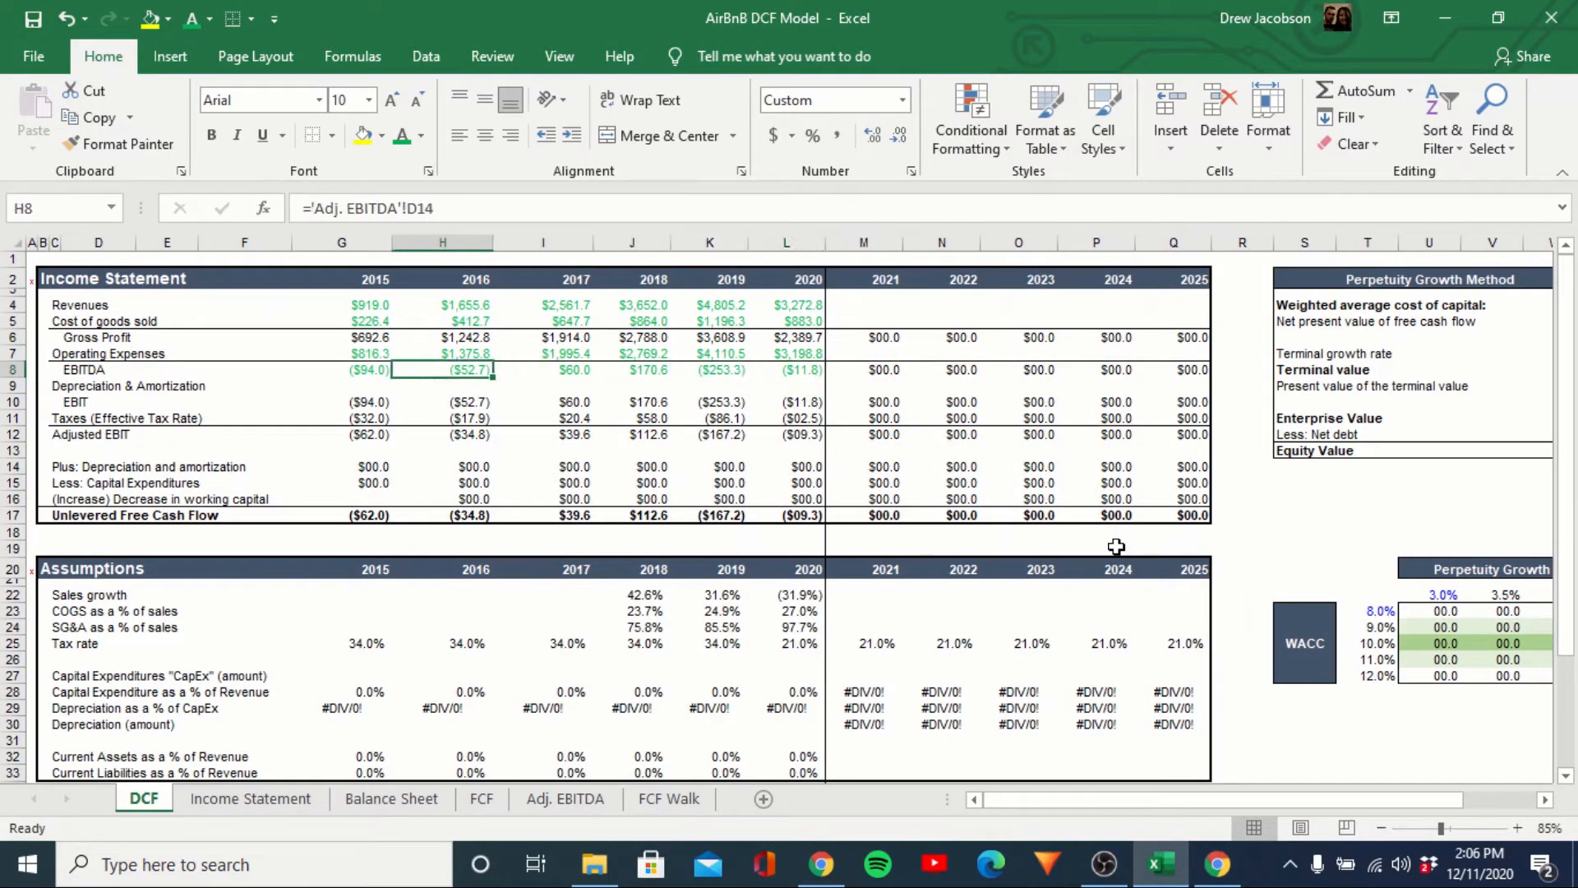
key(Right)
key(Right)
key(Right)
key(Right)
key(Right)
key(Left)
key(Left)
key(Left)
key(Left)
key(Left)
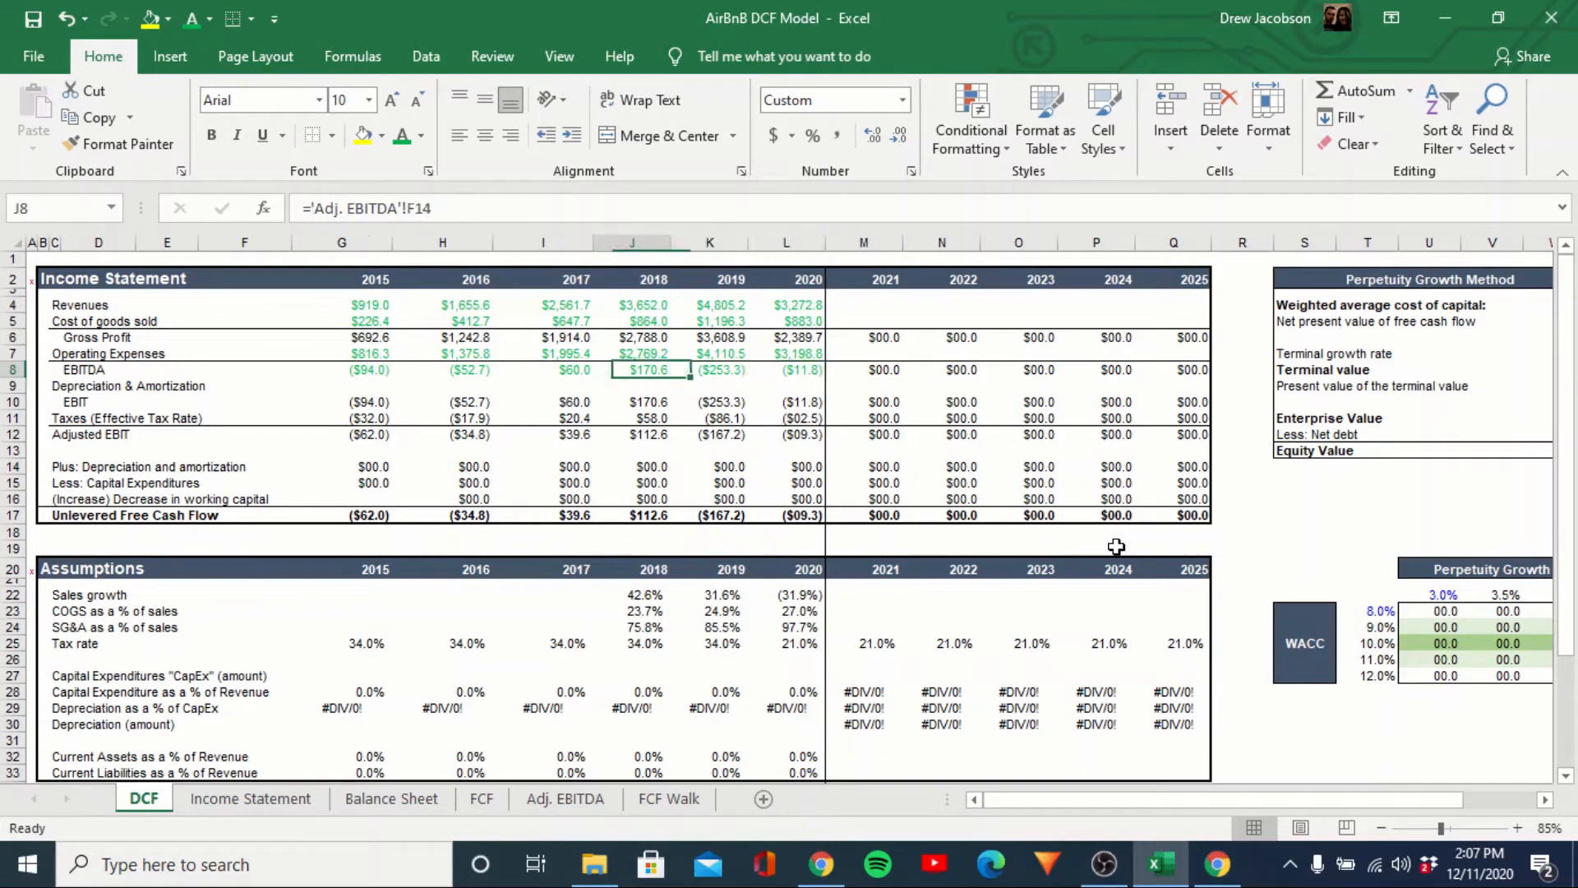
Link the 2015 depreciation and amortization in G9 of the DCF sheet to the source row with ='Adj. EBITDA'!C10.
key(Down)
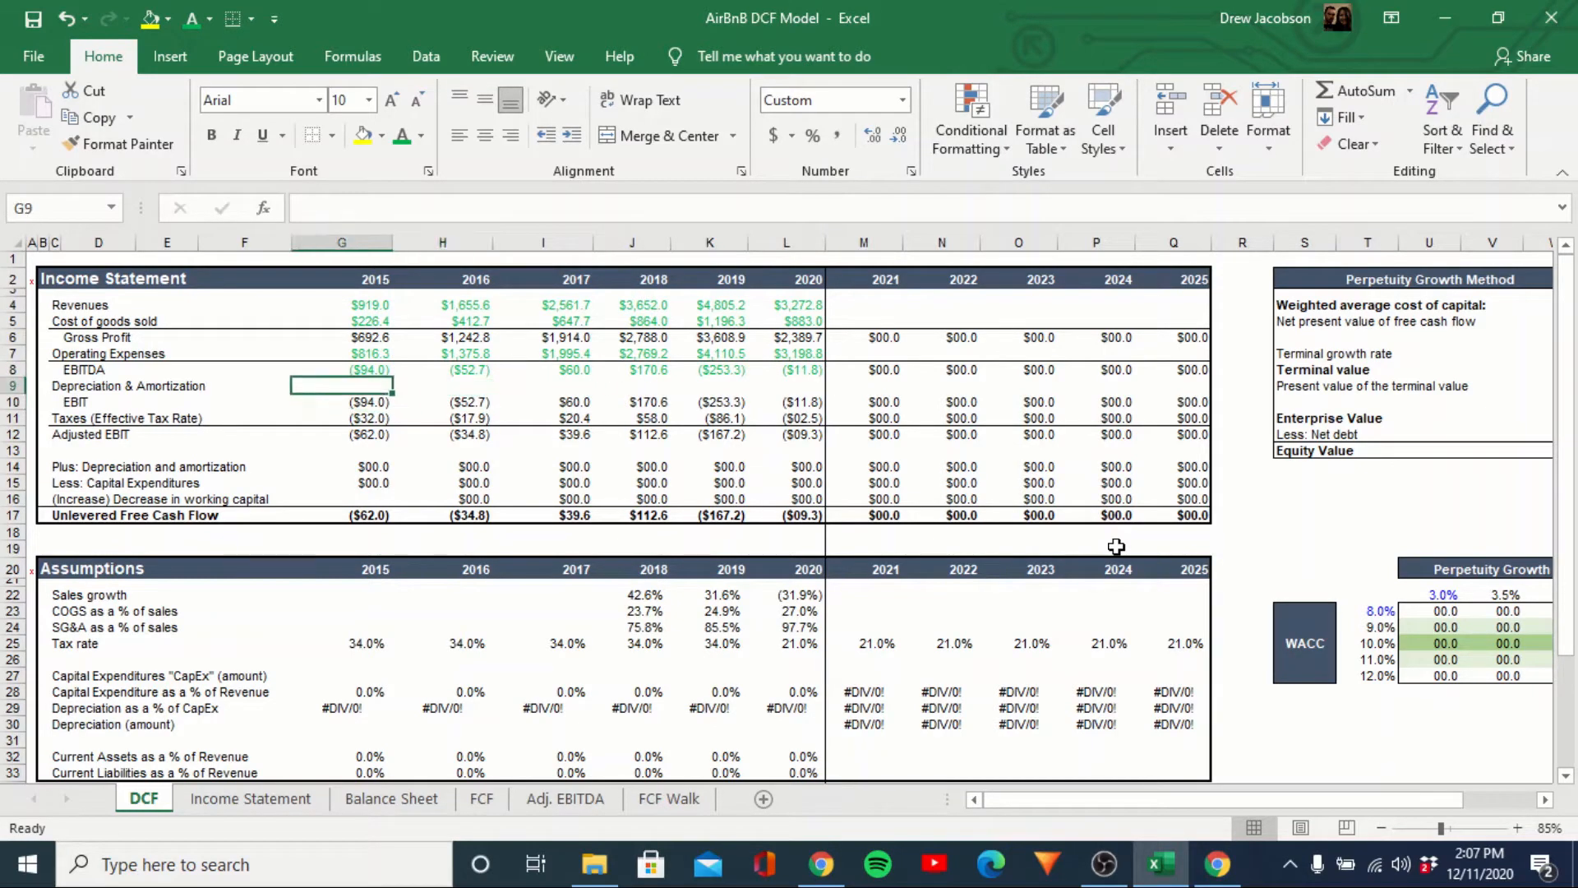
key(Right)
key(Right)
key(Left)
key(Left)
text(=)
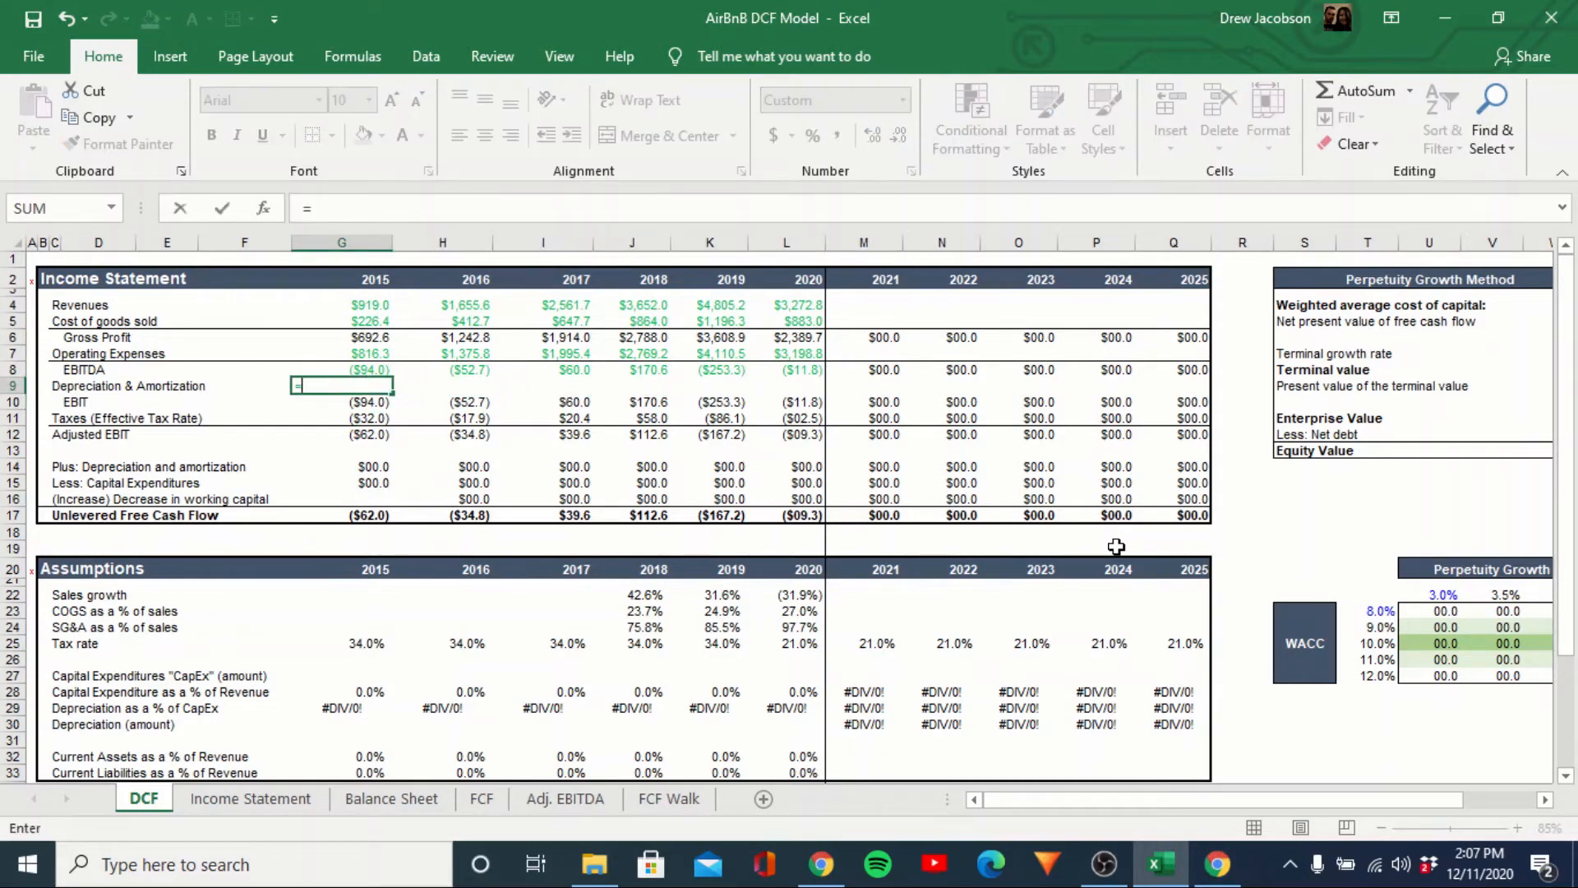
key(ctrl+Page_Down)
key(ctrl+Page_Down)
key(ctrl+Page_Down)
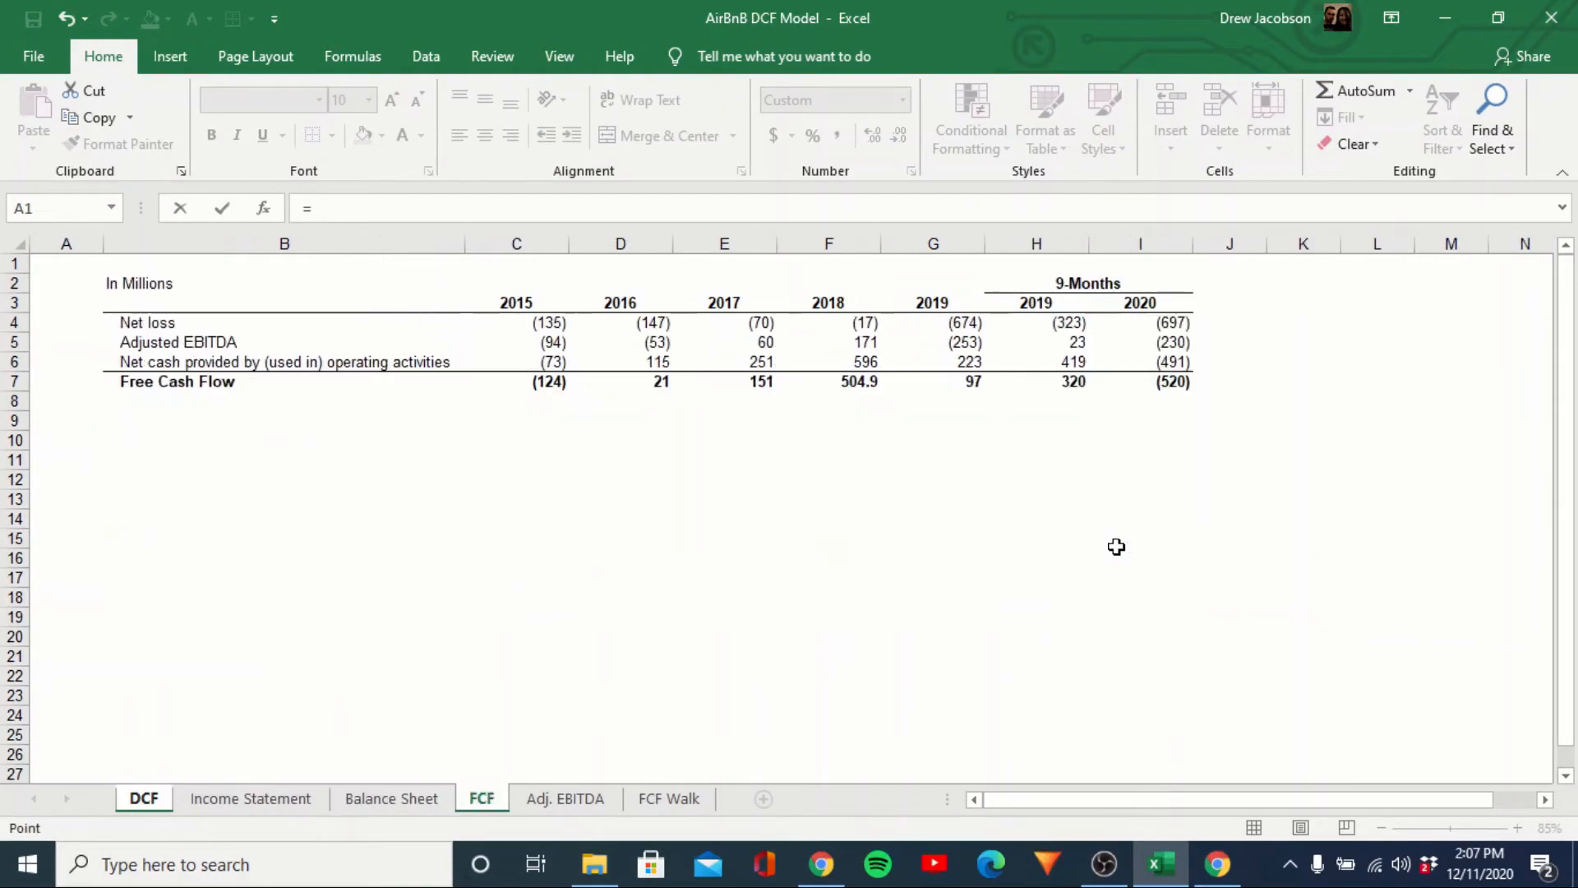
key(ctrl+Page_Down)
key(Down)
key(Down)
key(Down)
key(Down)
key(Down)
key(Down)
key(Down)
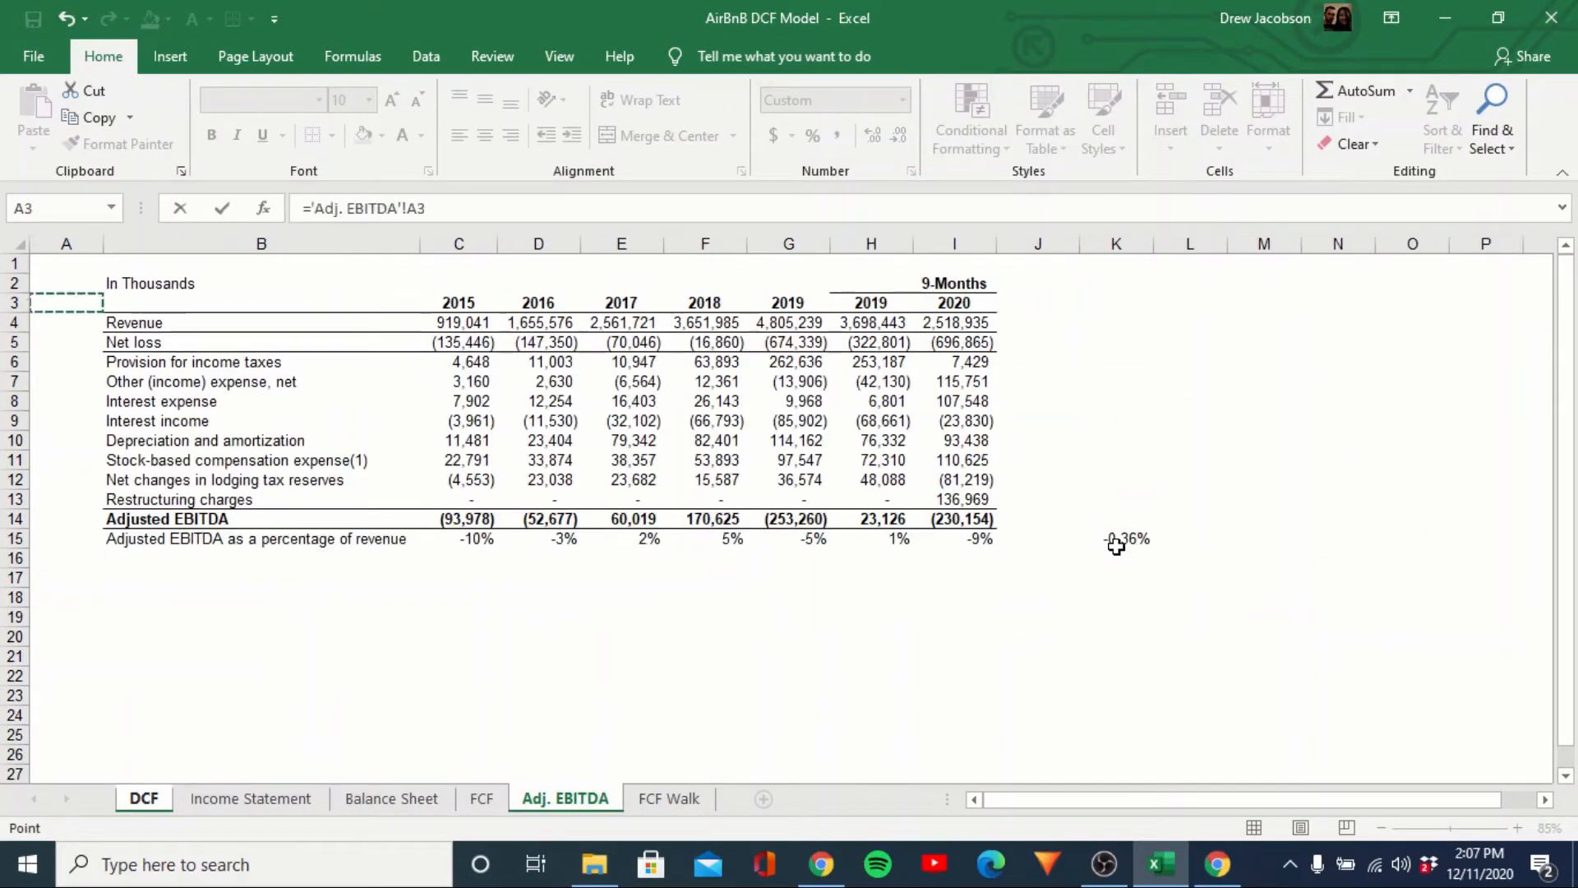
key(Right)
key(Right)
key(Down)
key(Down)
key(Return)
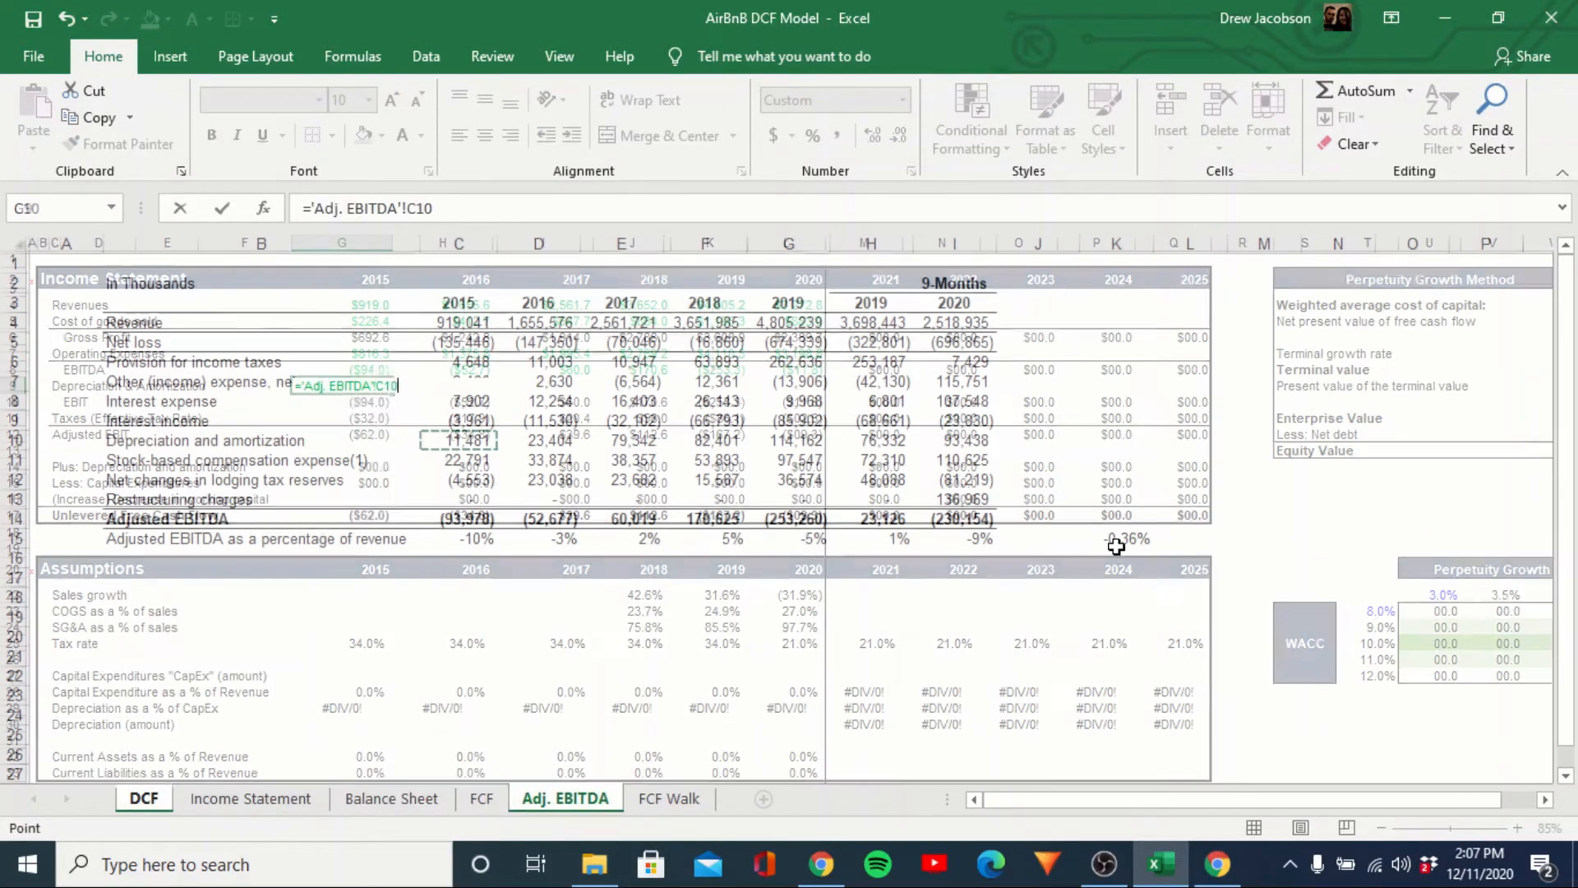
Copy the 2015 depreciation and amortization link across to 2016 through 2019 in H9:K9.
key(Up)
key(ctrl+c)
key(Right)
key(shift+Right)
key(shift+Right)
key(shift+Right)
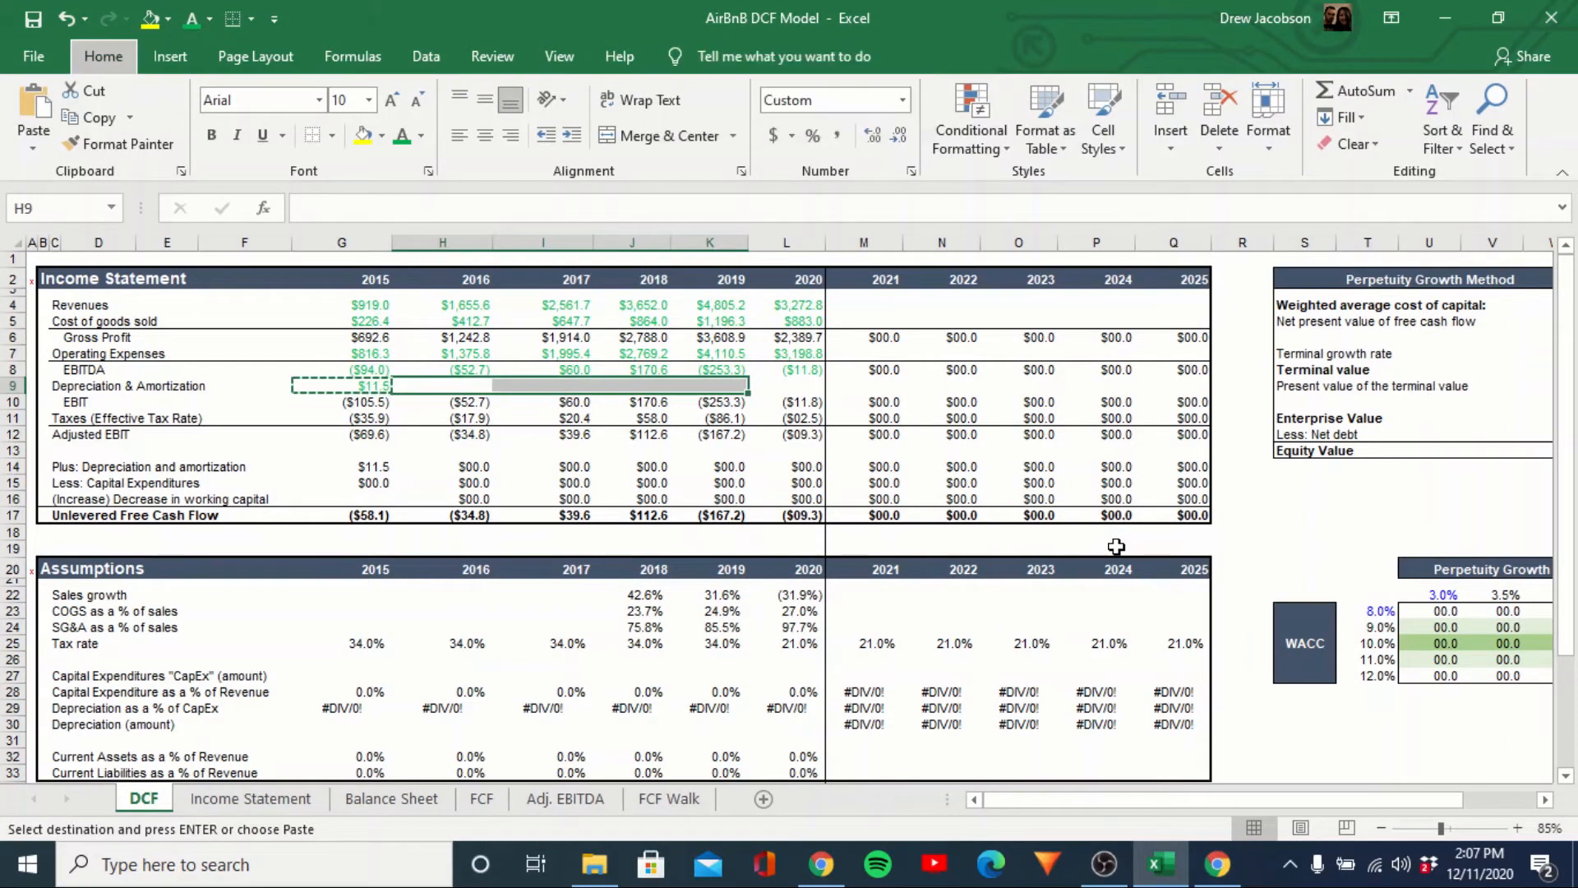
key(Return)
Examine the nine-month 2019 and 2020 depreciation and amortization figures on the Adj. EBITDA sheet.
key(Right)
key(Right)
key(Right)
key(Right)
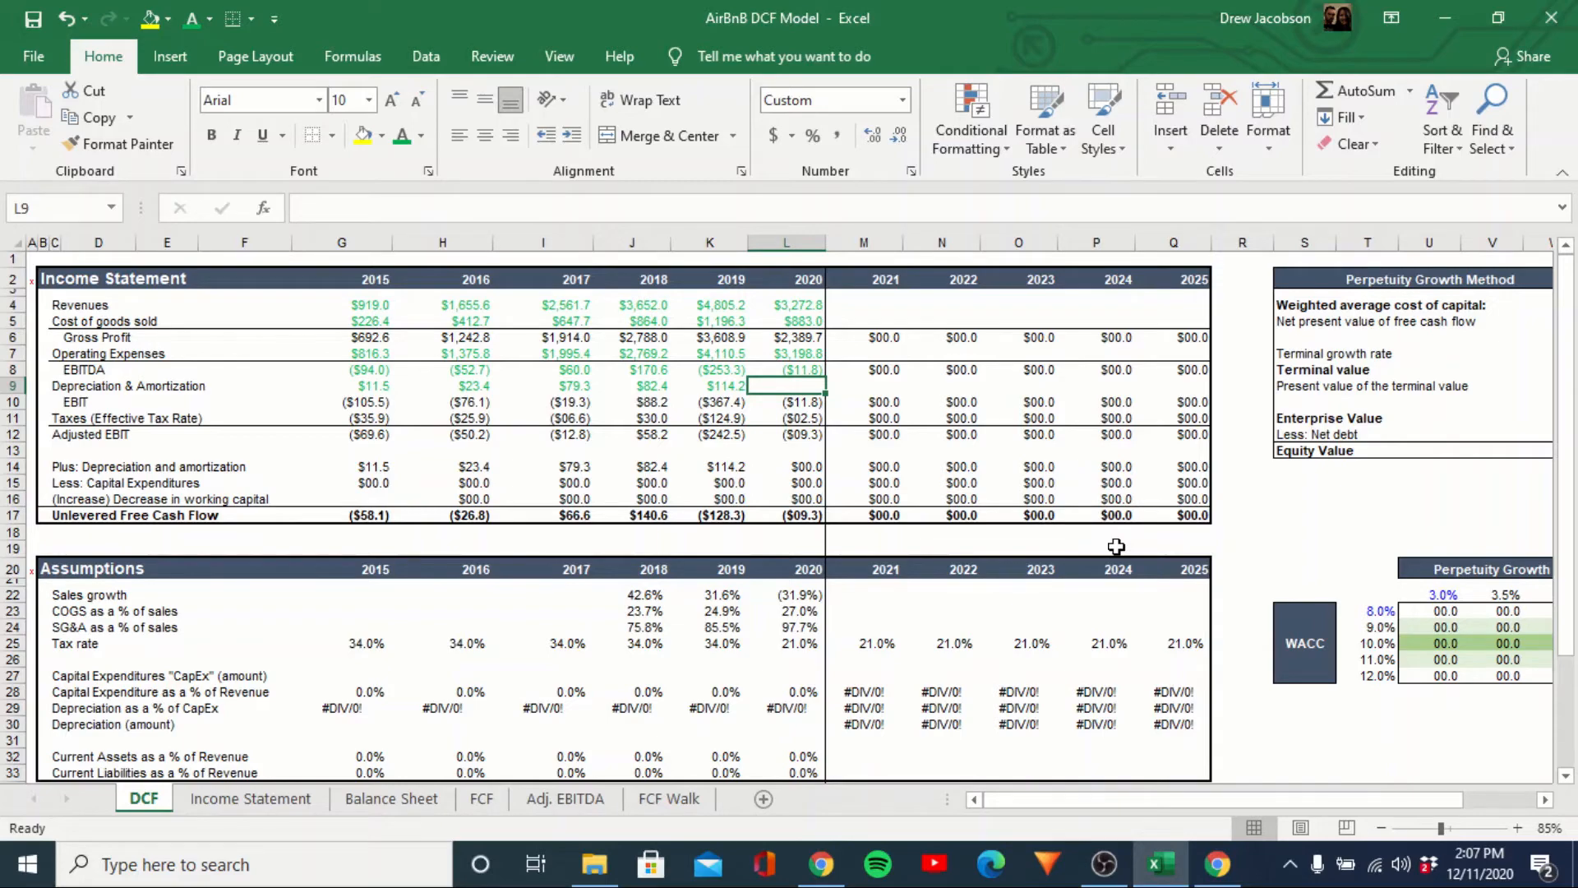
key(ctrl+Page_Down)
key(ctrl+Page_Down)
key(ctrl+Page_Down)
key(ctrl+Page_Down)
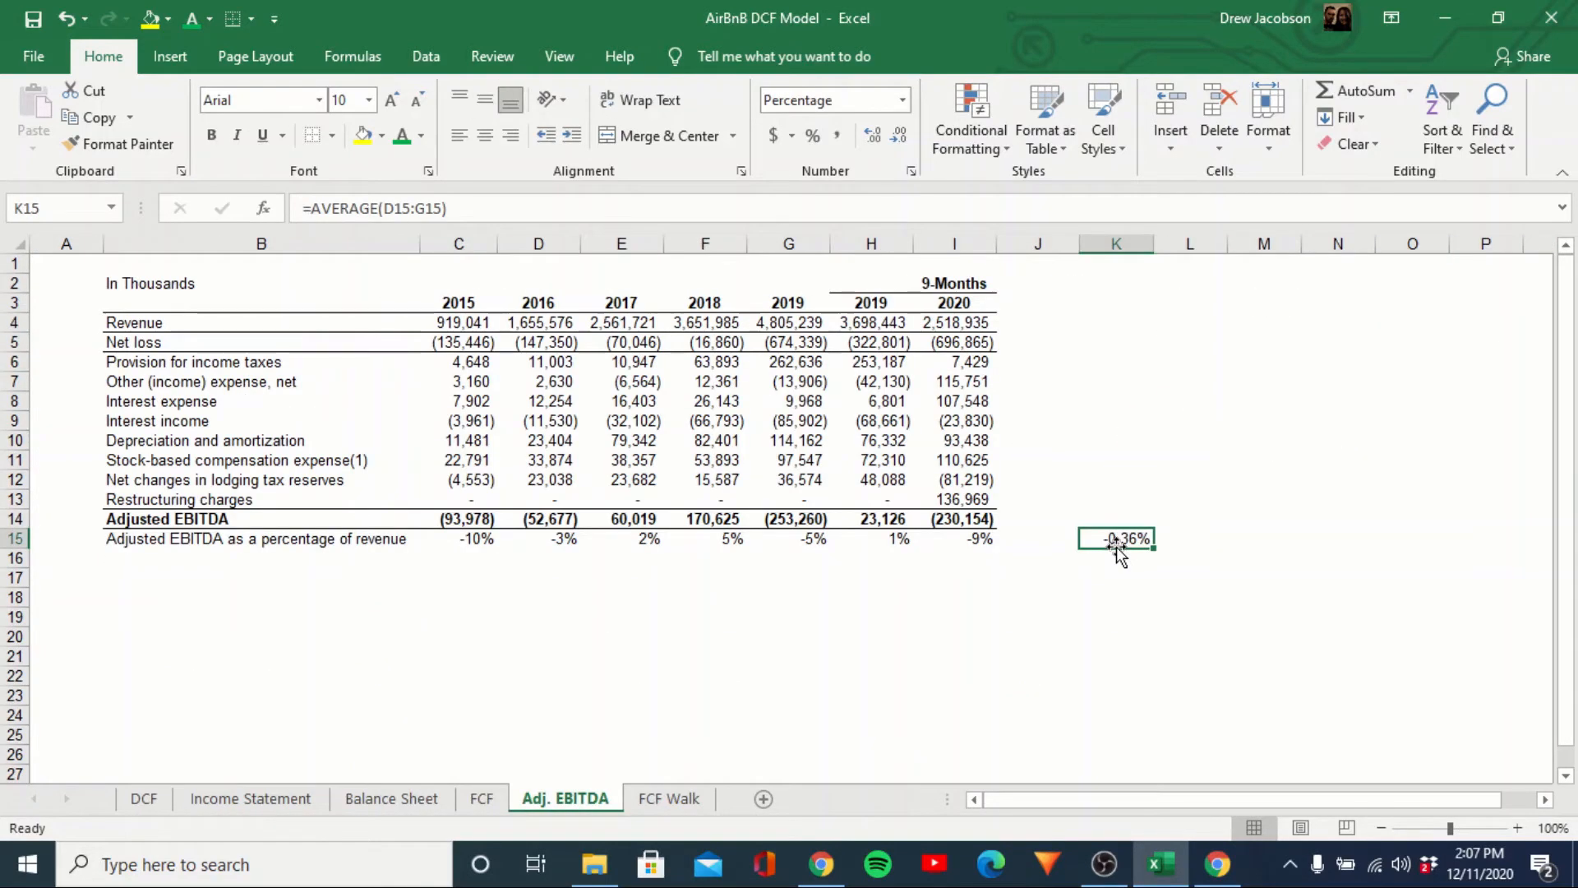
key(Up)
key(Up)
key(Up)
key(Up)
key(Up)
key(Left)
key(Left)
key(Left)
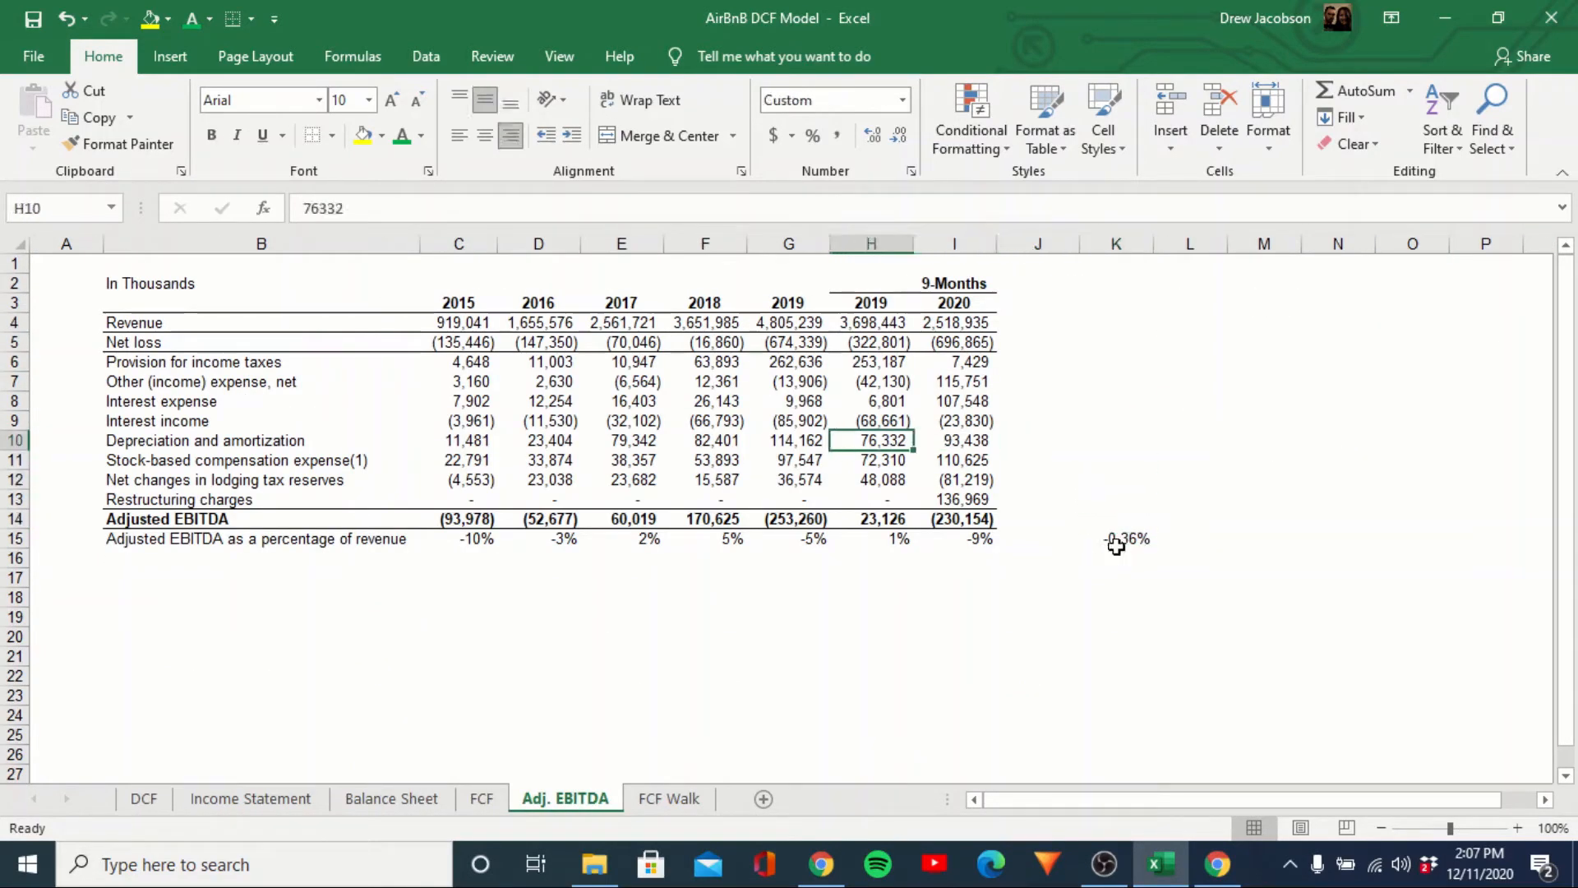
key(Right)
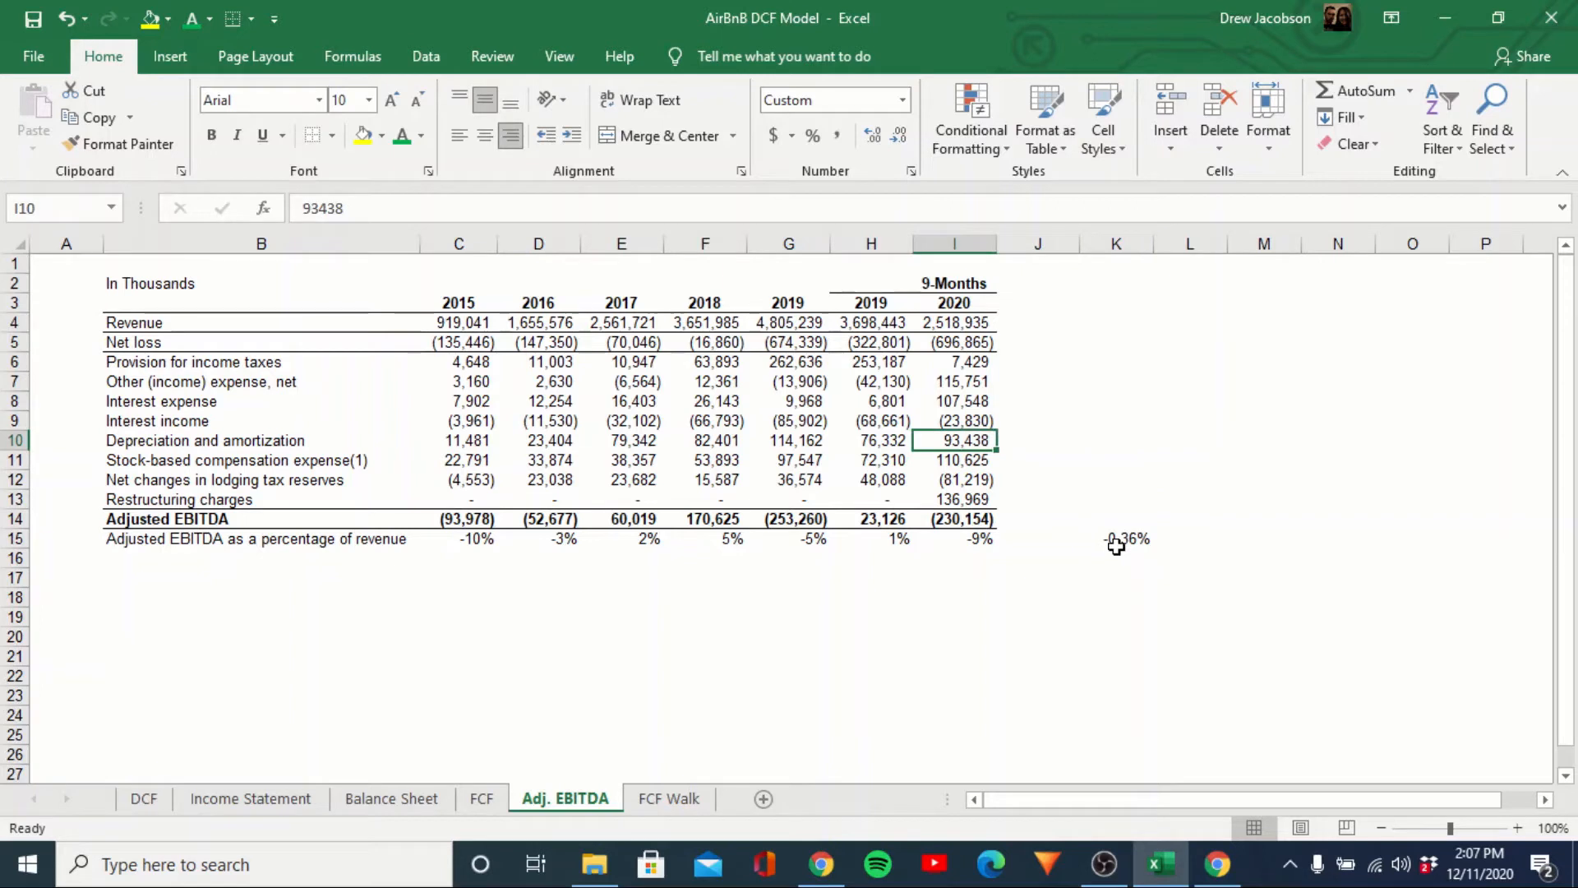
key(Left)
key(Left)
Calculate the nine-month share of full-year 2019 depreciation in K10 of the Adj. EBITDA sheet by dividing H10 by G10.
key(Right)
key(Right)
key(Right)
key(Right)
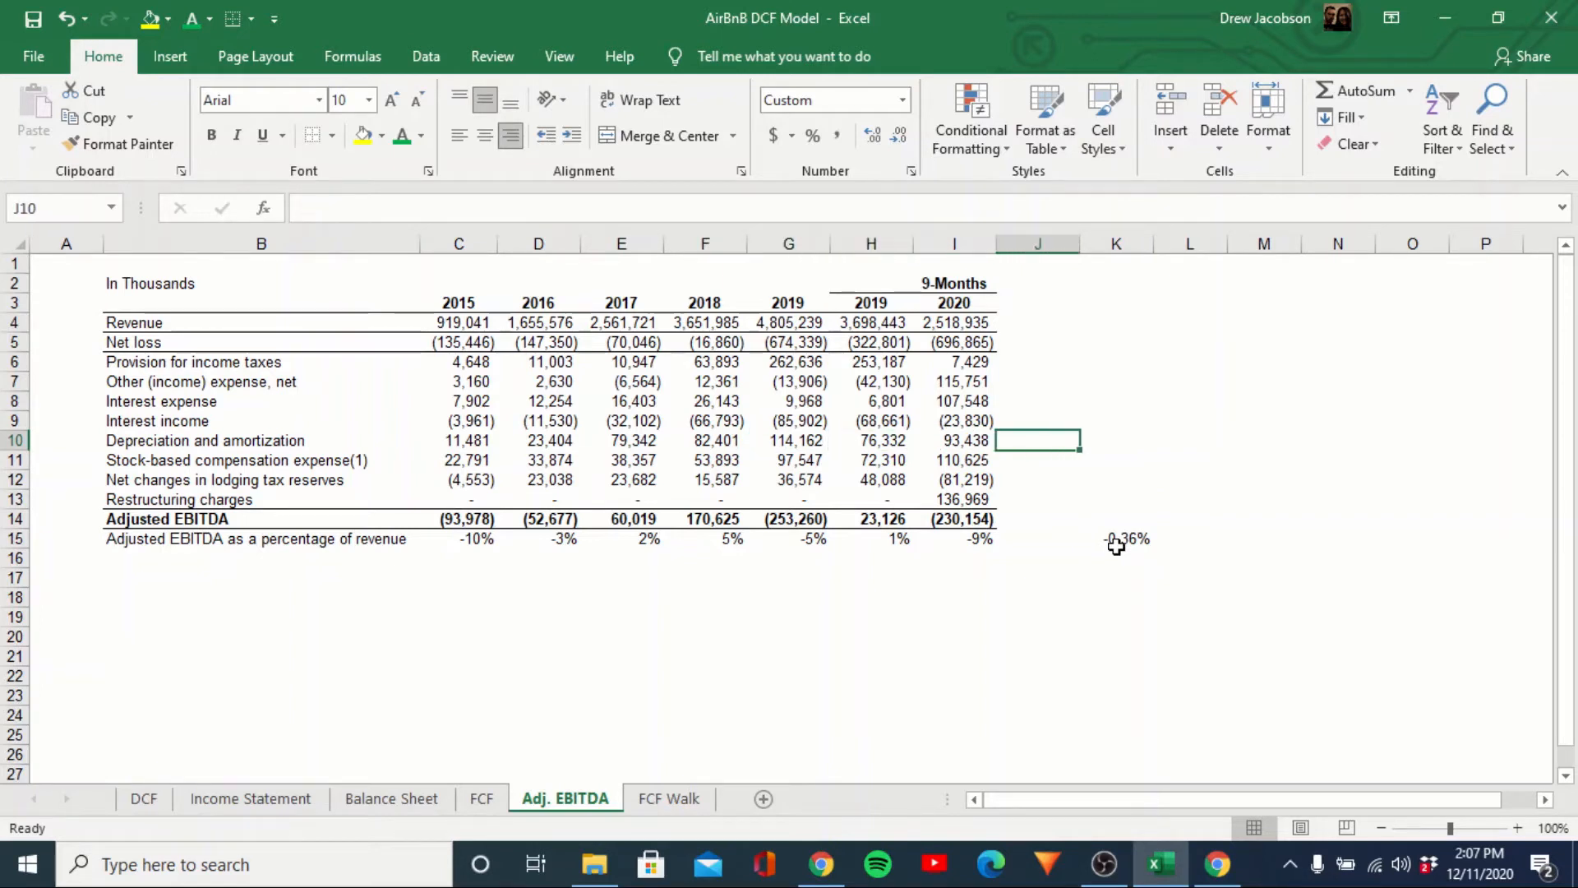
text(=)
key(Left)
key(Left)
key(Left)
text(/)
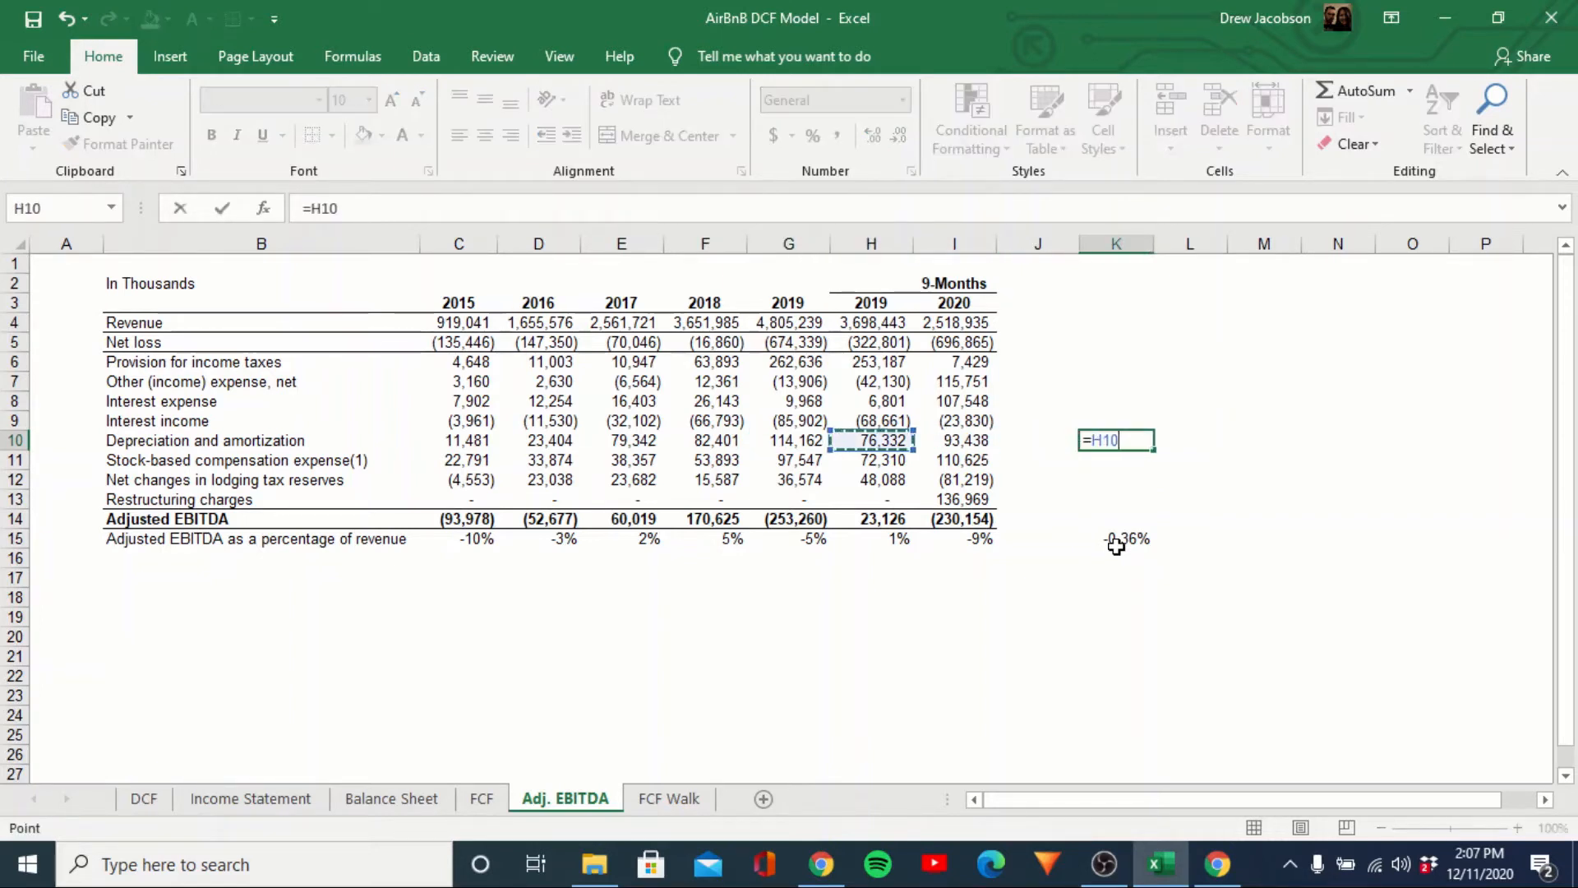
key(Left)
key(Left)
key(Left)
key(Left)
key(Left)
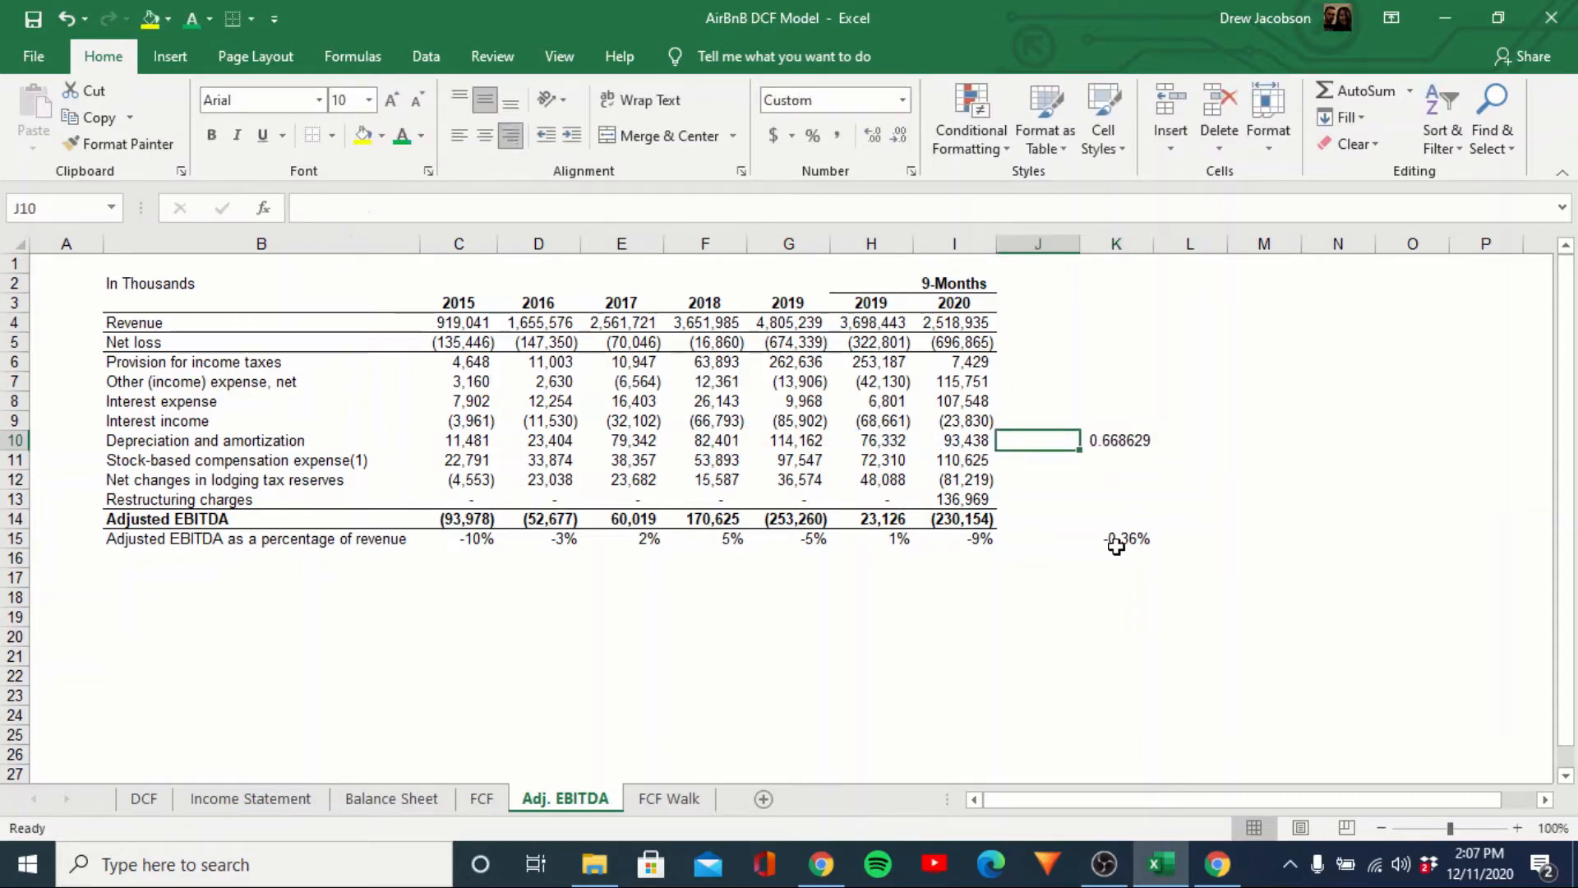
Estimate full-year 2020 depreciation in J10 by dividing the nine-month 2020 figure in I10 by the share in K10.
text(=)
key(Left)
text(/)
key(Right)
key(Return)
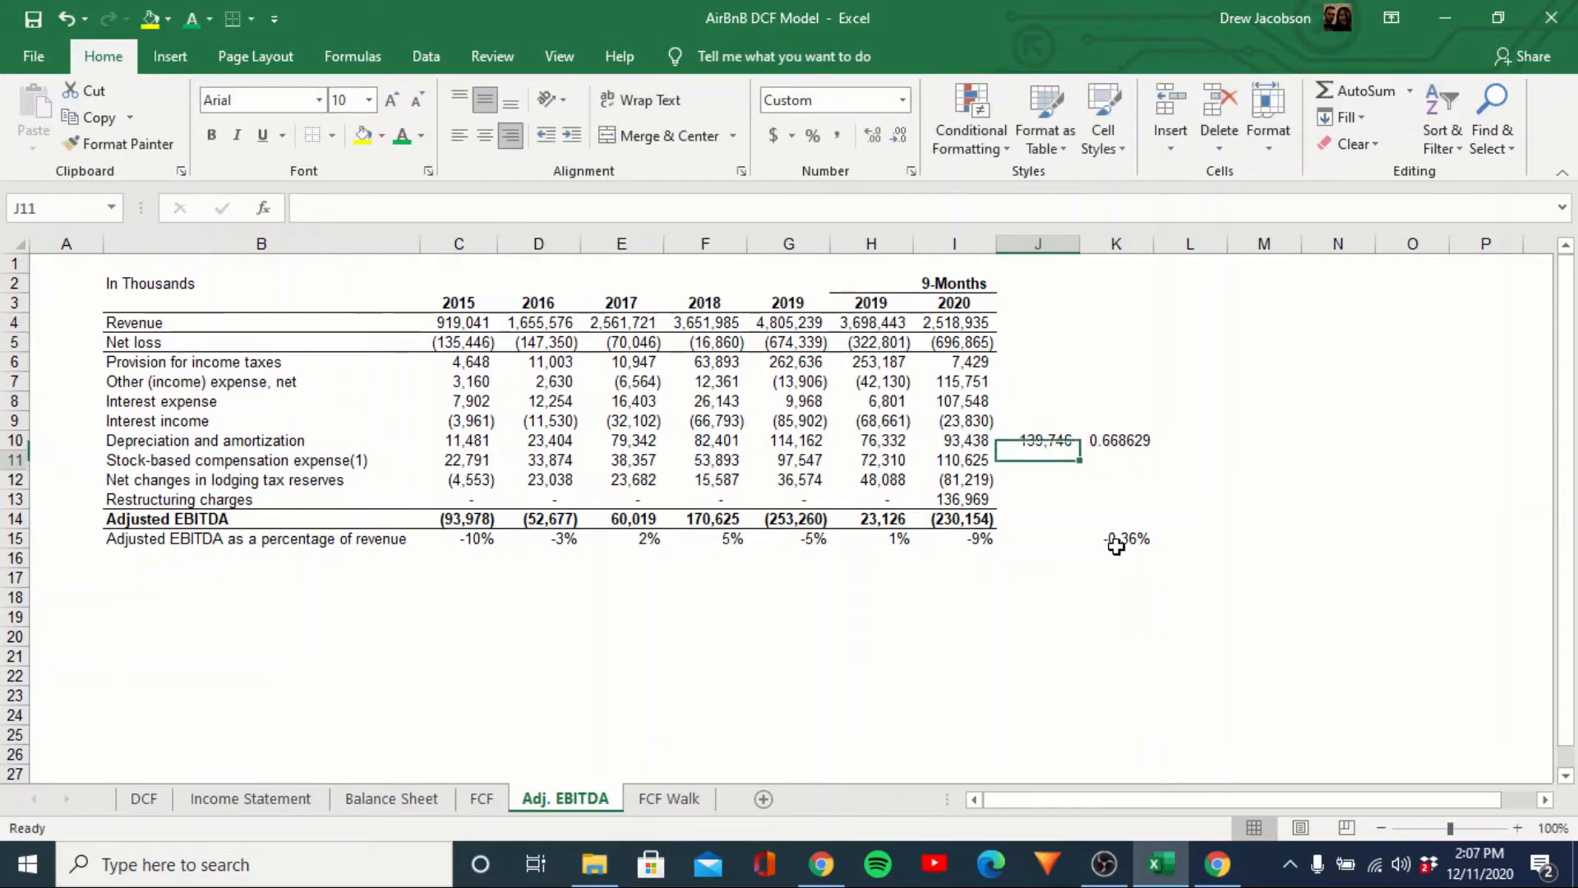
Try to paste the formula of the 2020 depreciation estimate from Adj. EBITDA J10 into L9 of the DCF sheet.
key(Up)
key(ctrl+c)
key(ctrl+Page_Up)
key(ctrl+Page_Up)
key(ctrl+Page_Up)
key(ctrl+Page_Up)
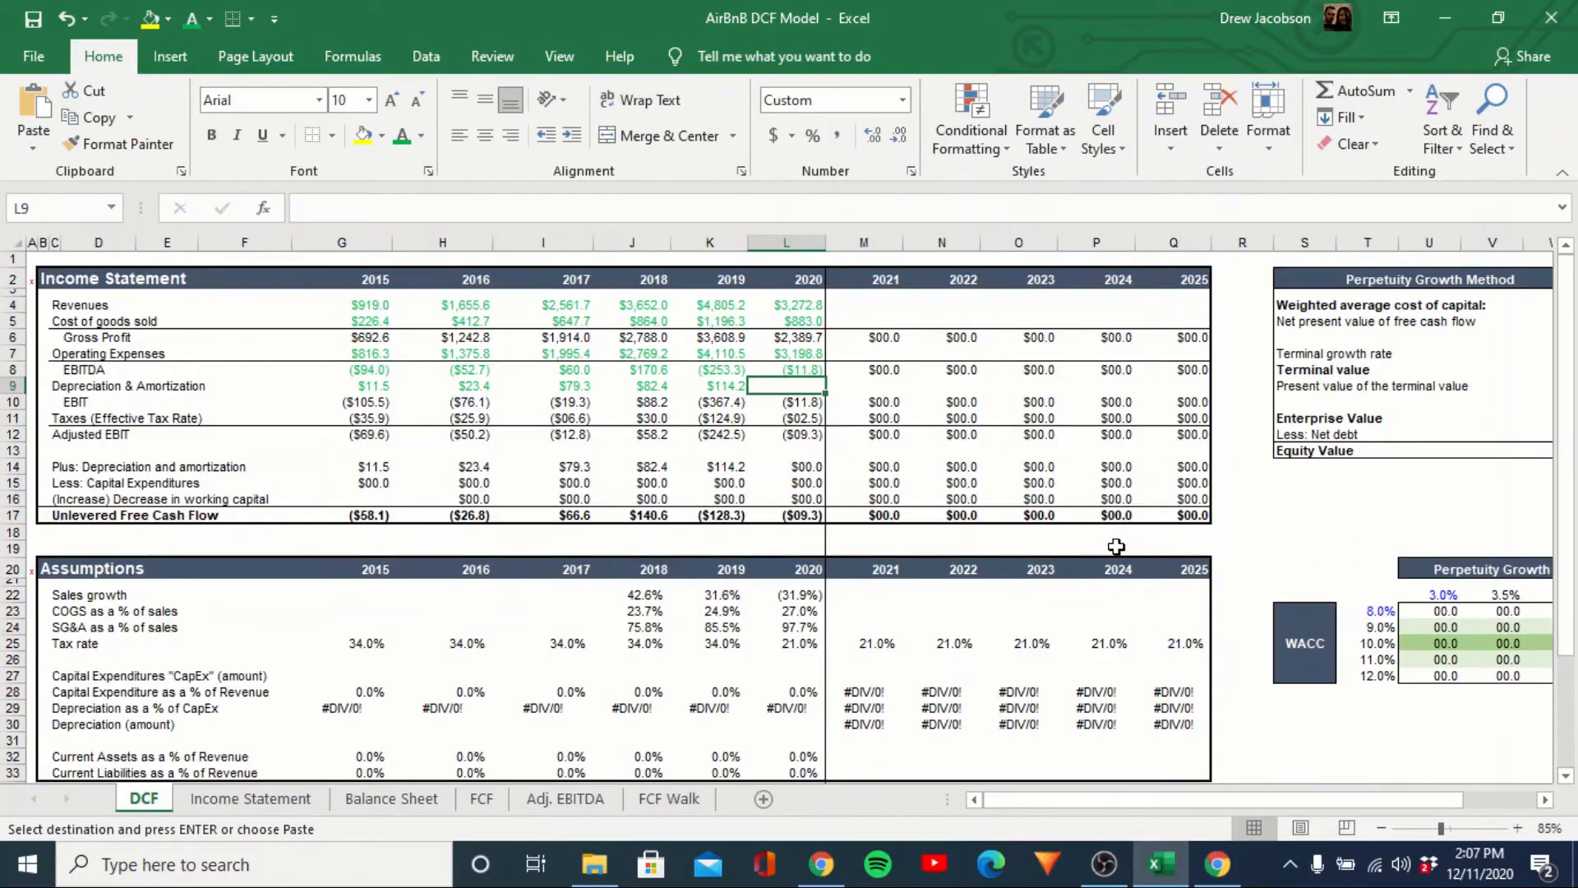
key(Left)
key(ctrl+alt+v)
key(f)
key(Return)
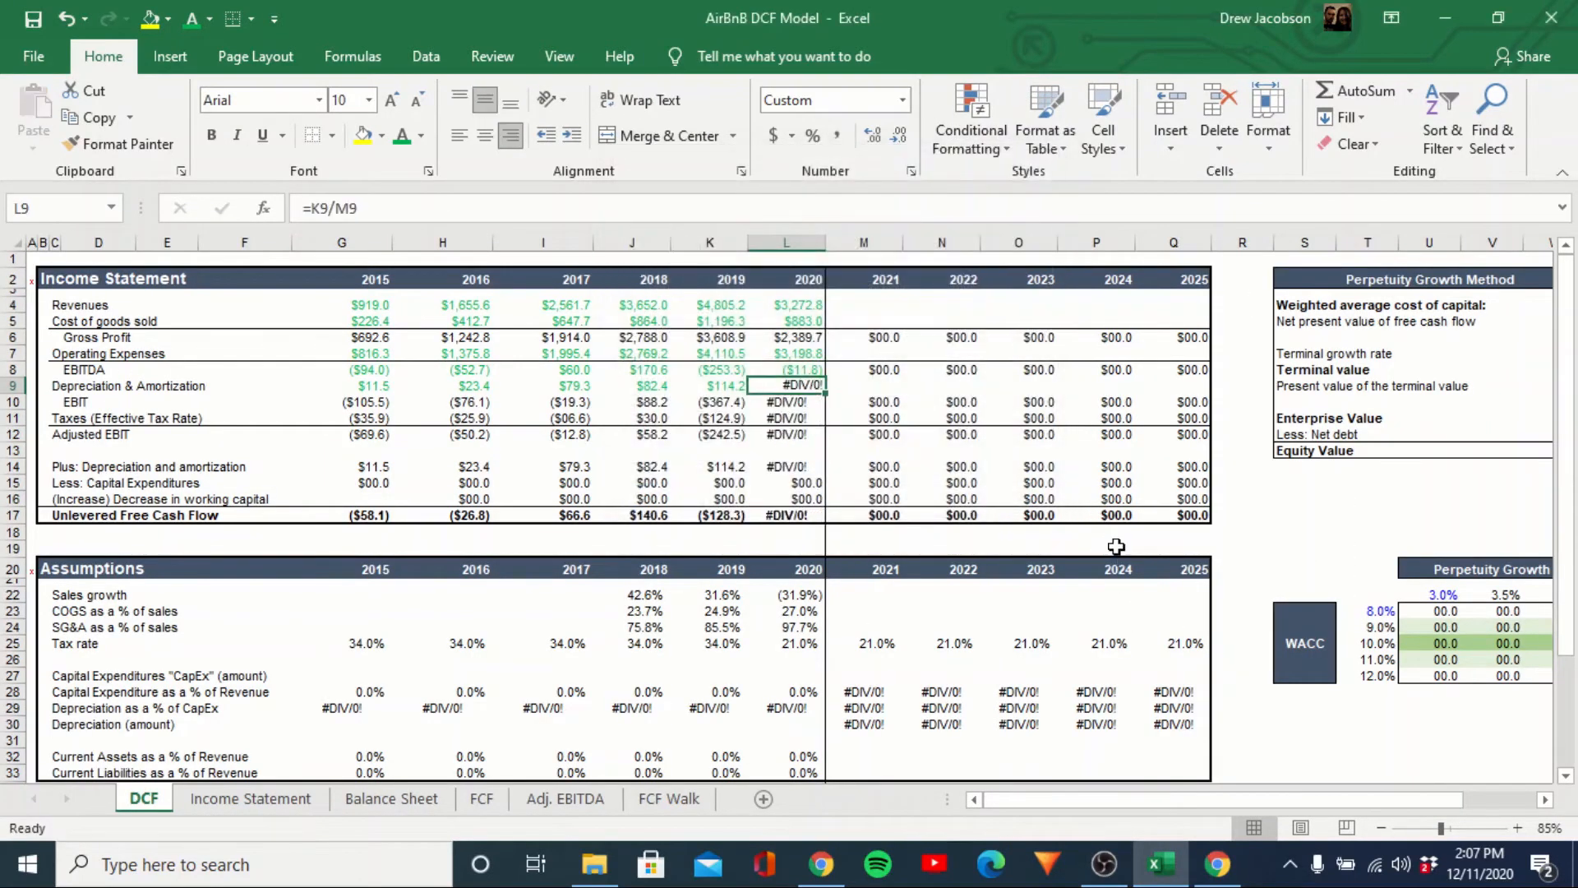
Undo the formula paste and fill the 2020 depreciation in L9 with the estimate from Adj. EBITDA J10.
key(ctrl+z)
key(Down)
key(Left)
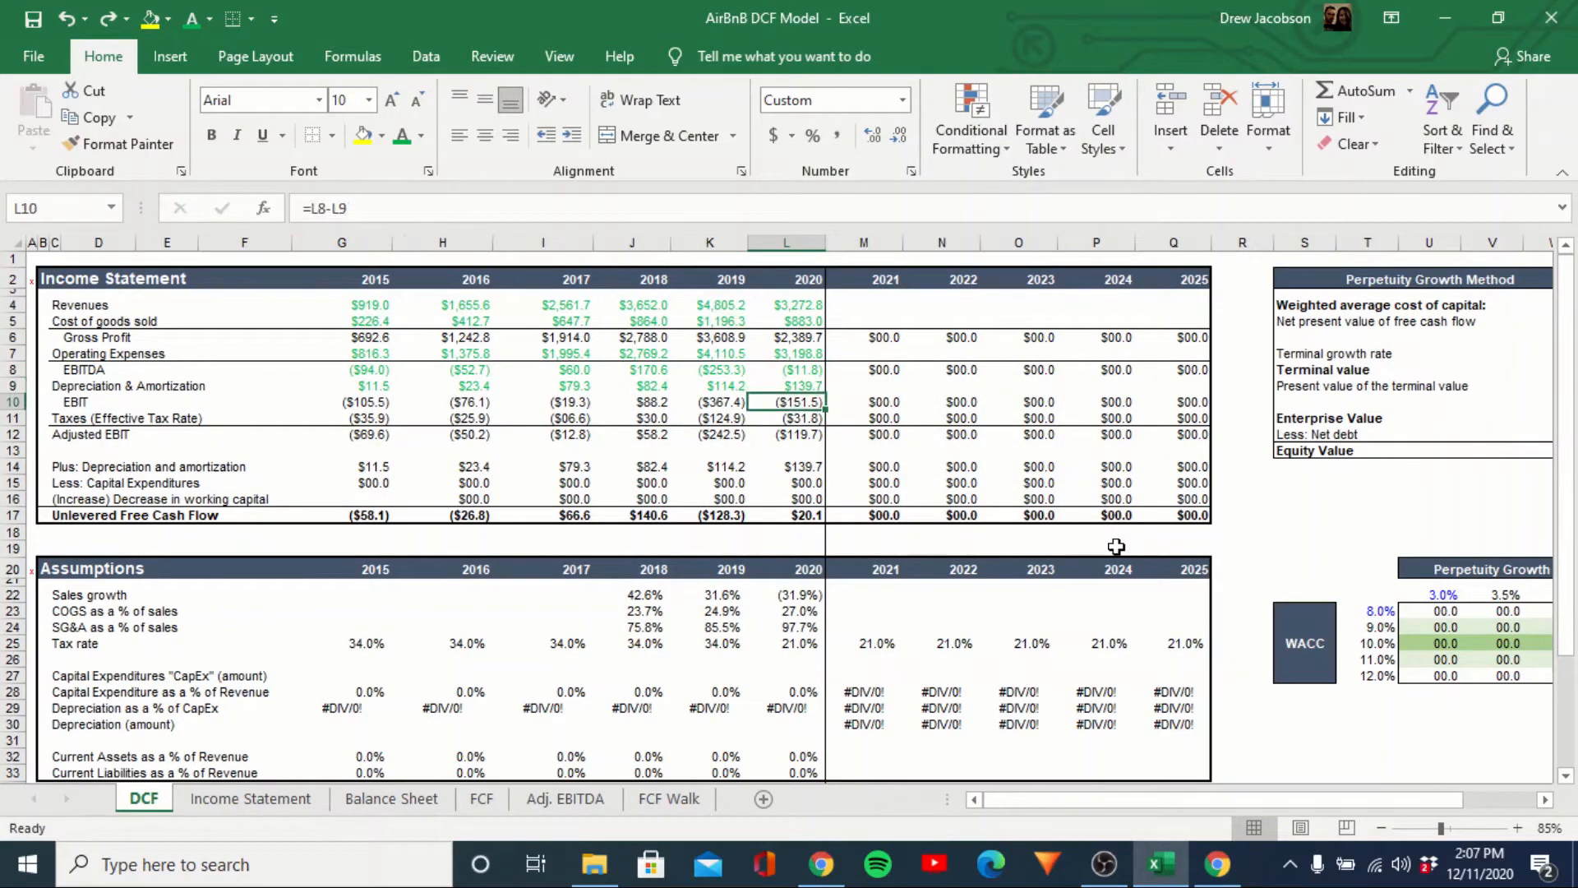
Review the 2015 to 2020 EBIT, taxes and adjusted EBIT in rows 10 to 12 of the DCF sheet.
key(Left)
key(Left)
key(Left)
key(Down)
key(Left)
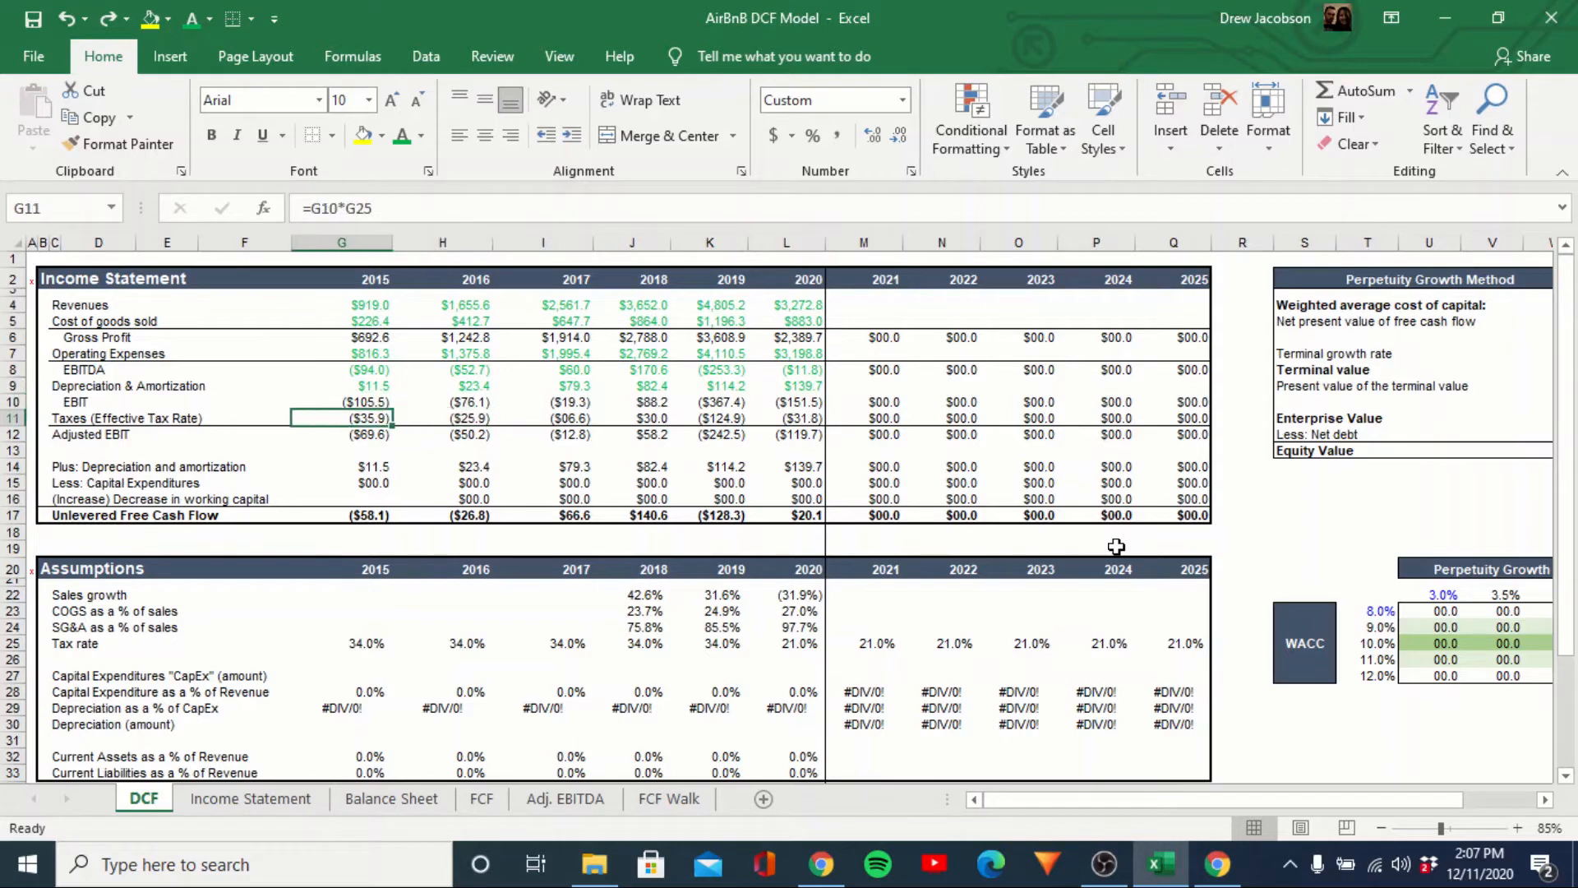
key(shift+Right)
key(shift+Right)
key(shift+Right)
key(shift+Right)
key(shift+Right)
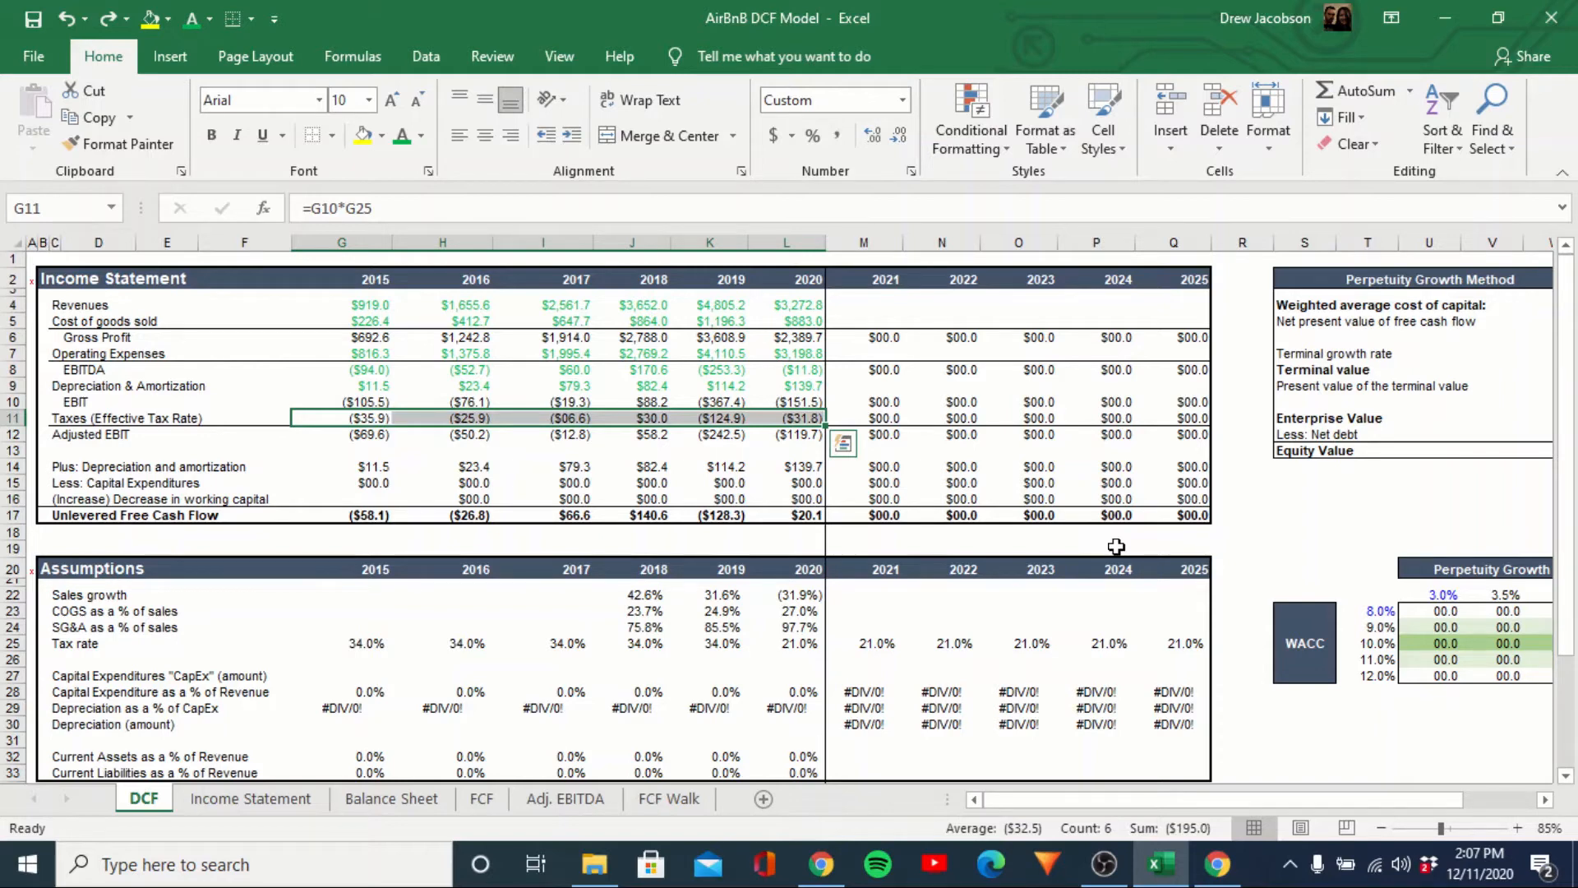
key(Down)
key(shift+Right)
key(shift+Right)
key(shift+Right)
key(shift+Right)
key(shift+Right)
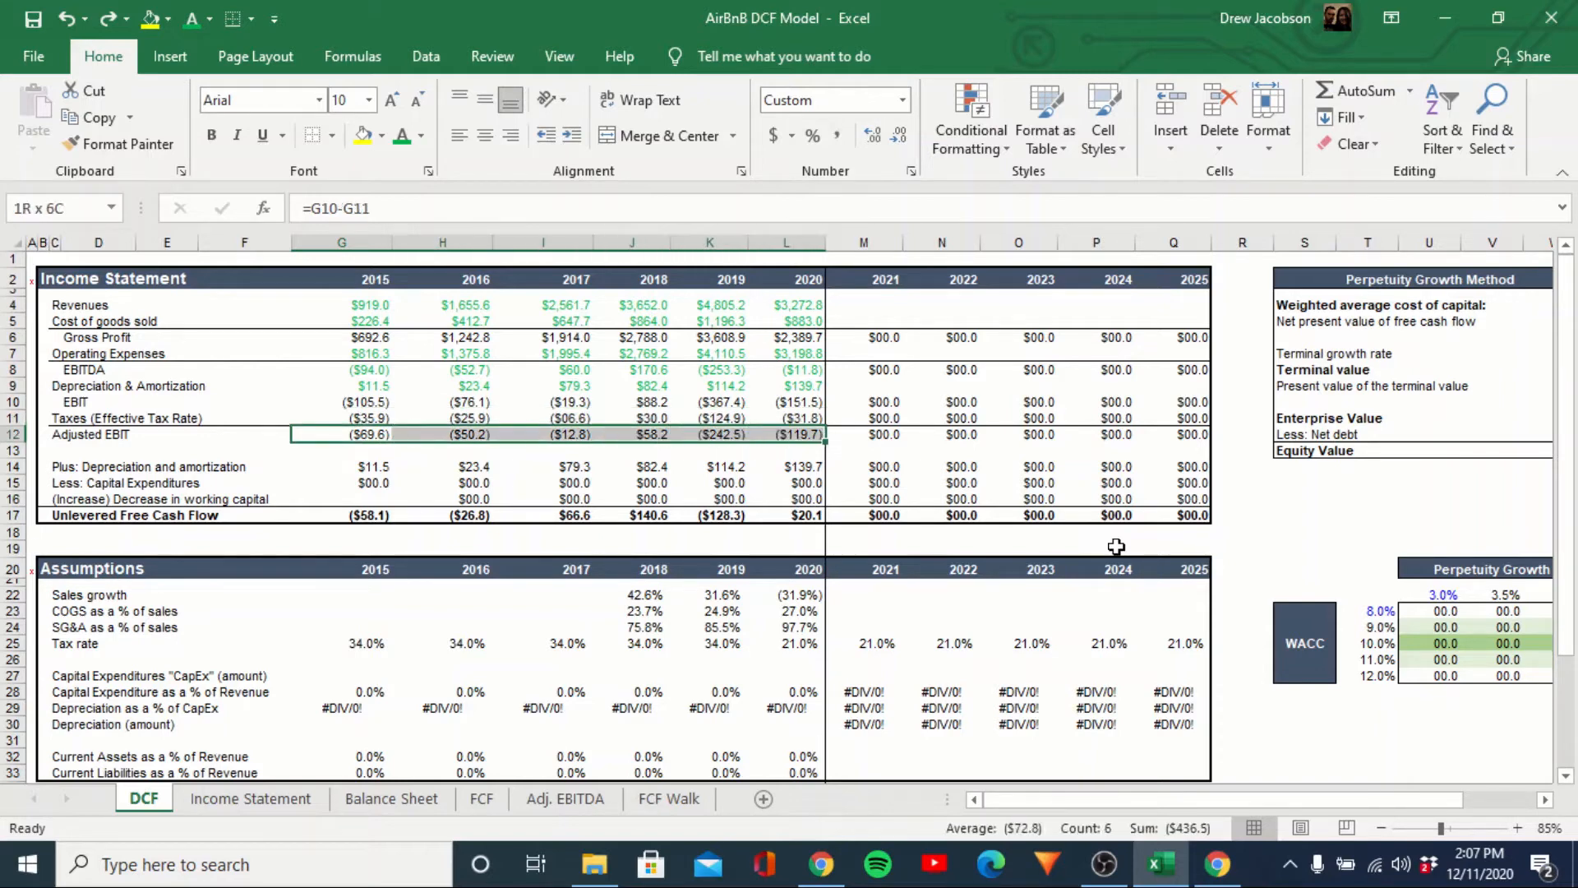
Check the depreciation add-back in row 14 and the 2015 capital expenditures formula in G15.
key(Down)
key(Down)
key(Right)
key(Right)
key(Right)
key(Right)
key(Right)
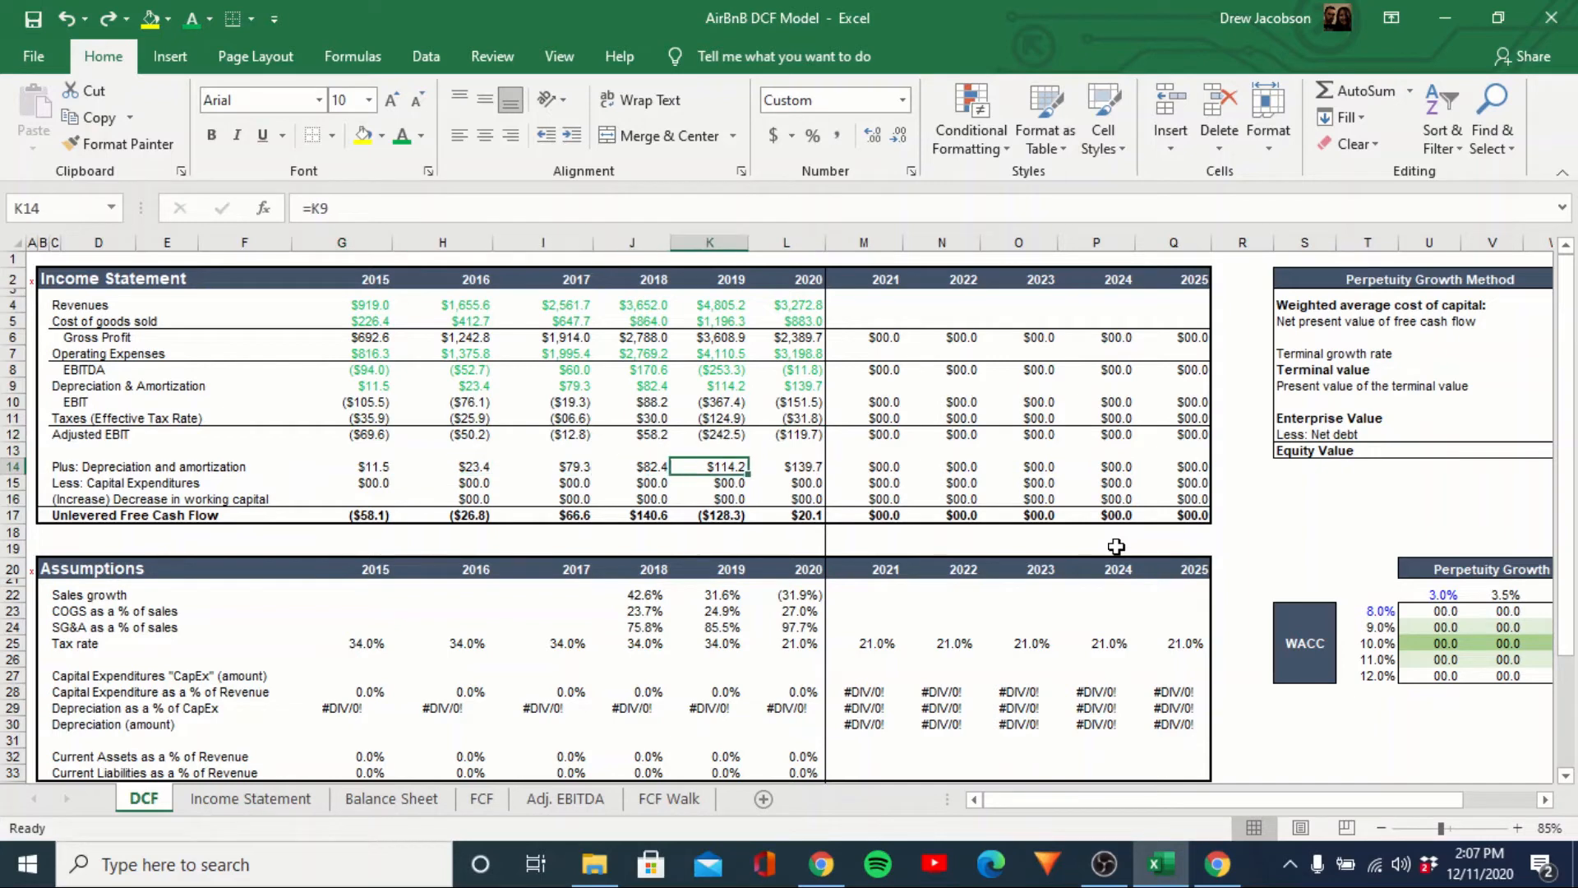
key(Left)
key(Left)
key(Left)
key(Left)
key(Left)
key(Down)
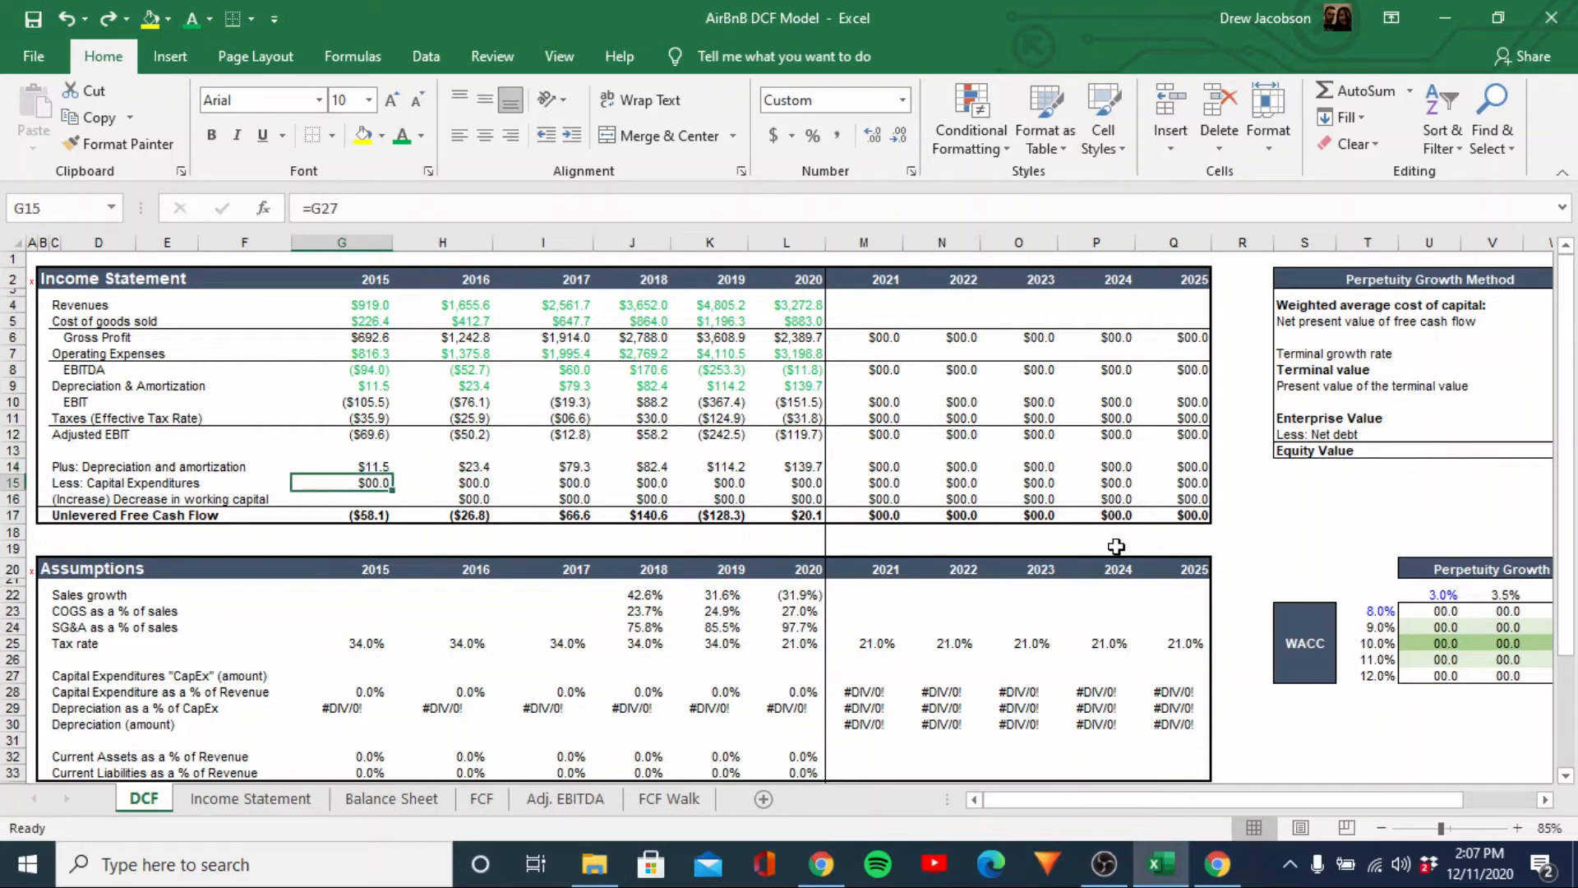
Link the 2015 CapEx amount in G27 of the DCF sheet to purchases of PP&E with ='FCF Walk'!C6.
key(Down)
key(Down)
key(Down)
key(Down)
key(Down)
key(Down)
key(Down)
key(Down)
key(Down)
key(Down)
key(Down)
key(Down)
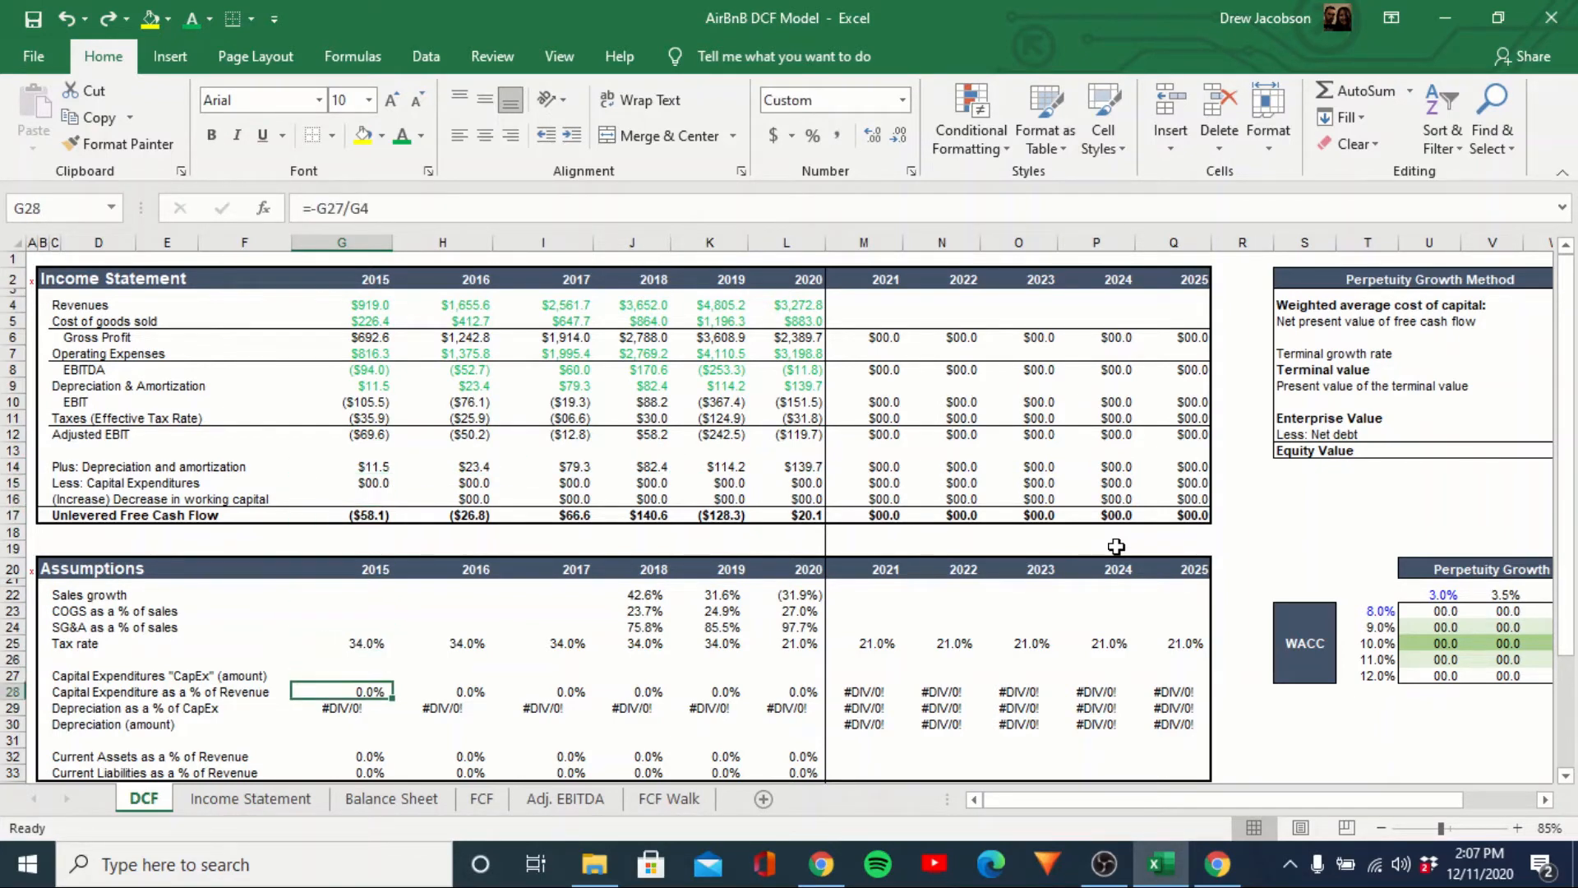
key(Up)
text(=)
key(ctrl+Page_Down)
key(ctrl+Page_Down)
key(ctrl+Page_Down)
key(ctrl+Page_Down)
key(ctrl+Page_Down)
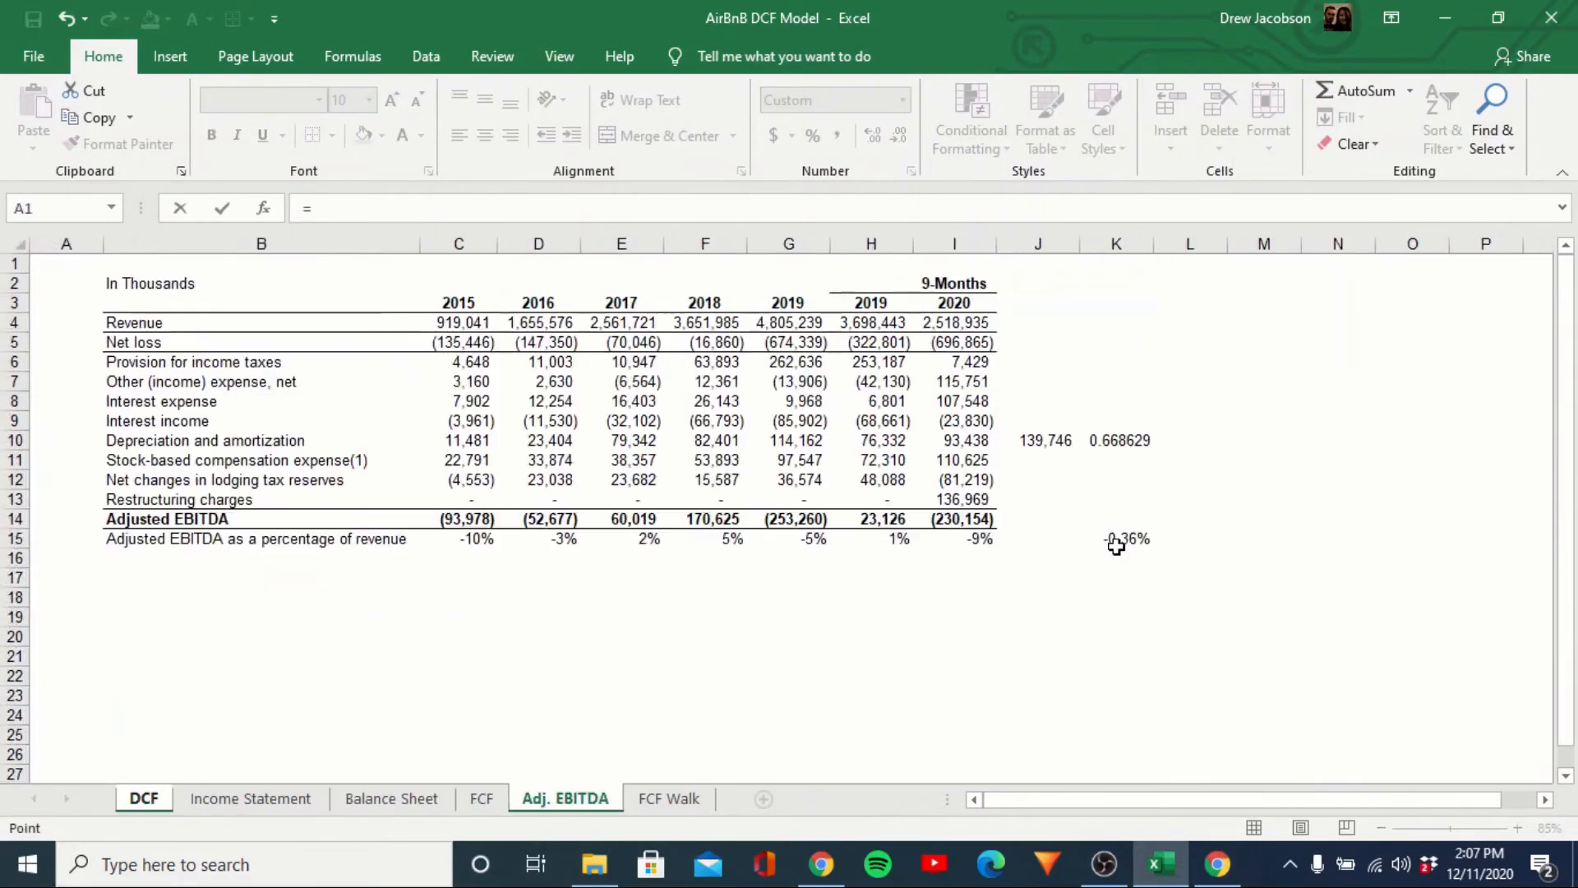
key(Down)
key(Down)
key(Down)
key(Down)
key(Down)
key(Right)
key(Right)
key(Right)
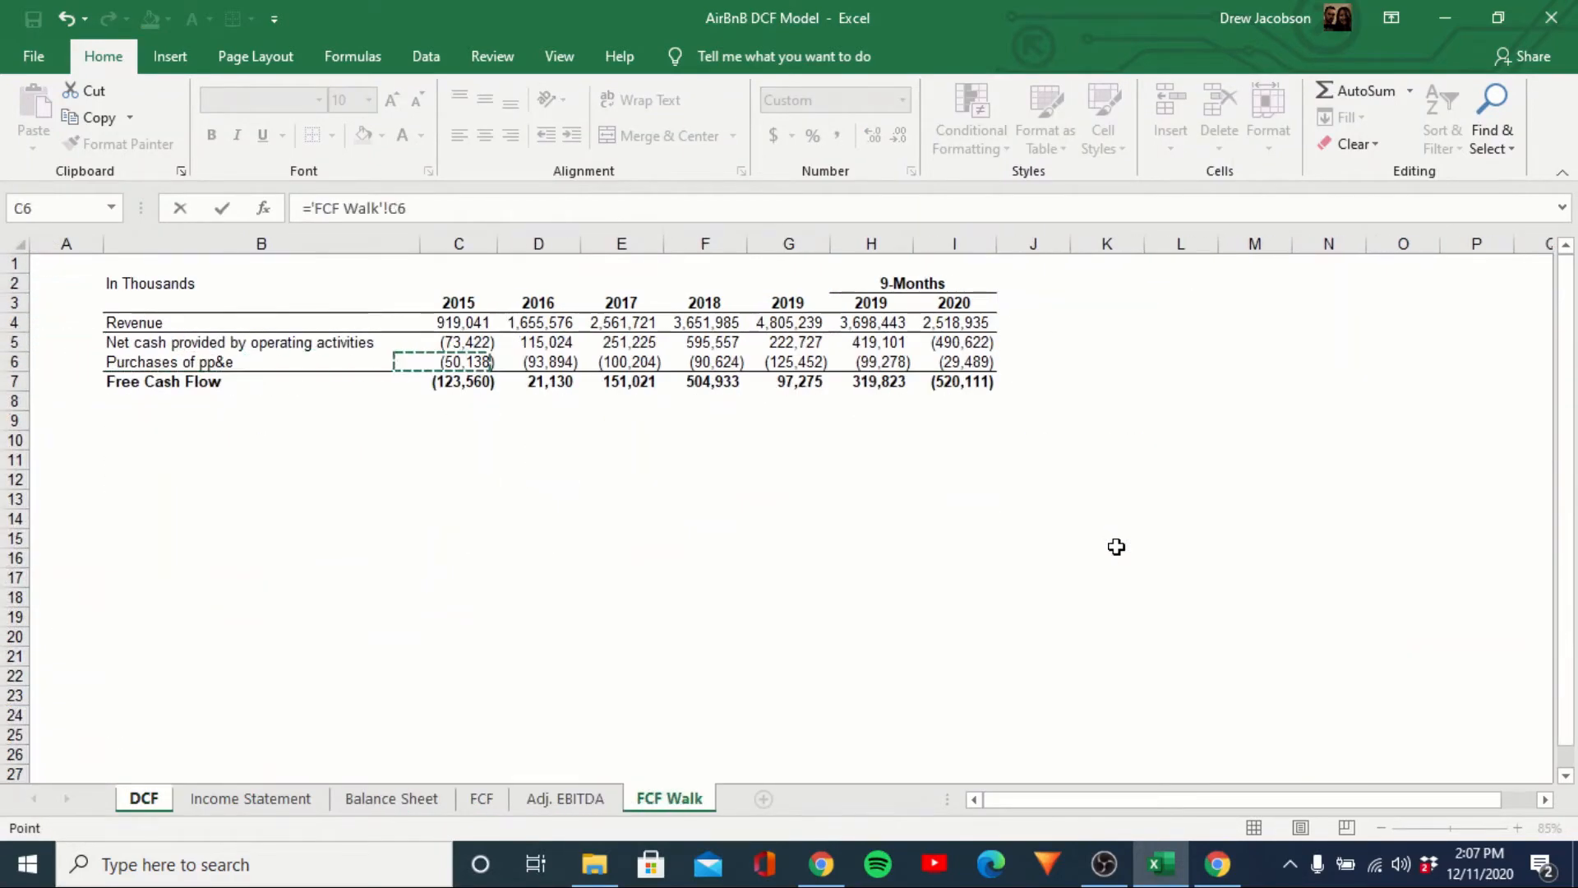
key(Left)
key(ctrl+Return)
Copy the 2015 CapEx link across to 2016 through 2020 in H27:L27.
key(ctrl+c)
key(Right)
key(shift+Right)
key(shift+Right)
key(shift+Right)
key(shift+Right)
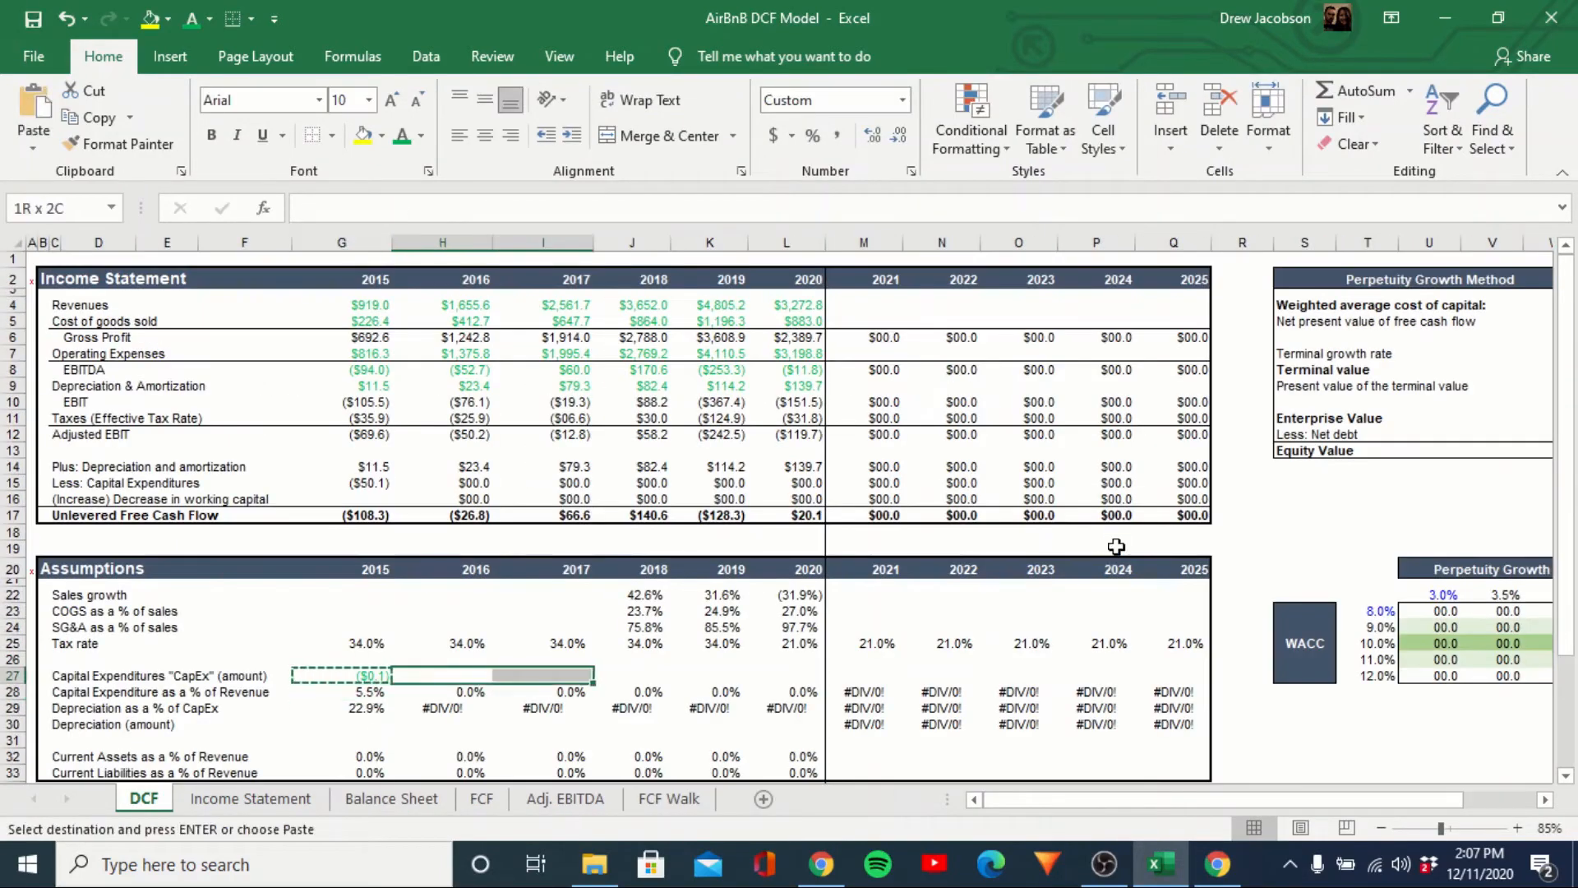
key(ctrl+v)
key(Escape)
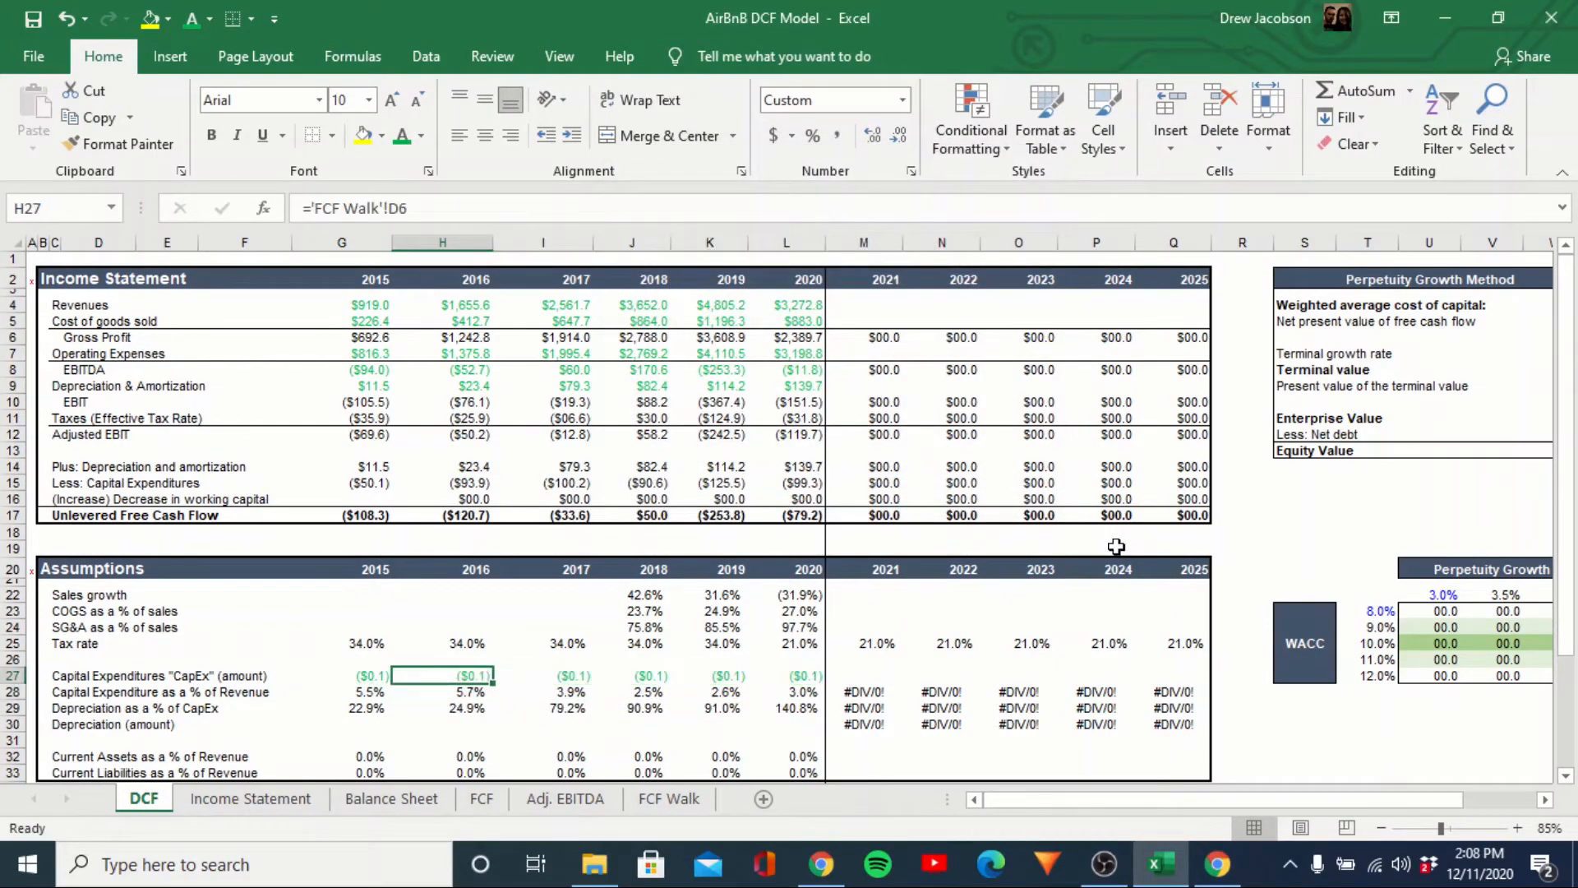
Clear the copied CapEx link from the 2020 cell L27.
key(Right)
key(Right)
key(Right)
key(Right)
key(Delete)
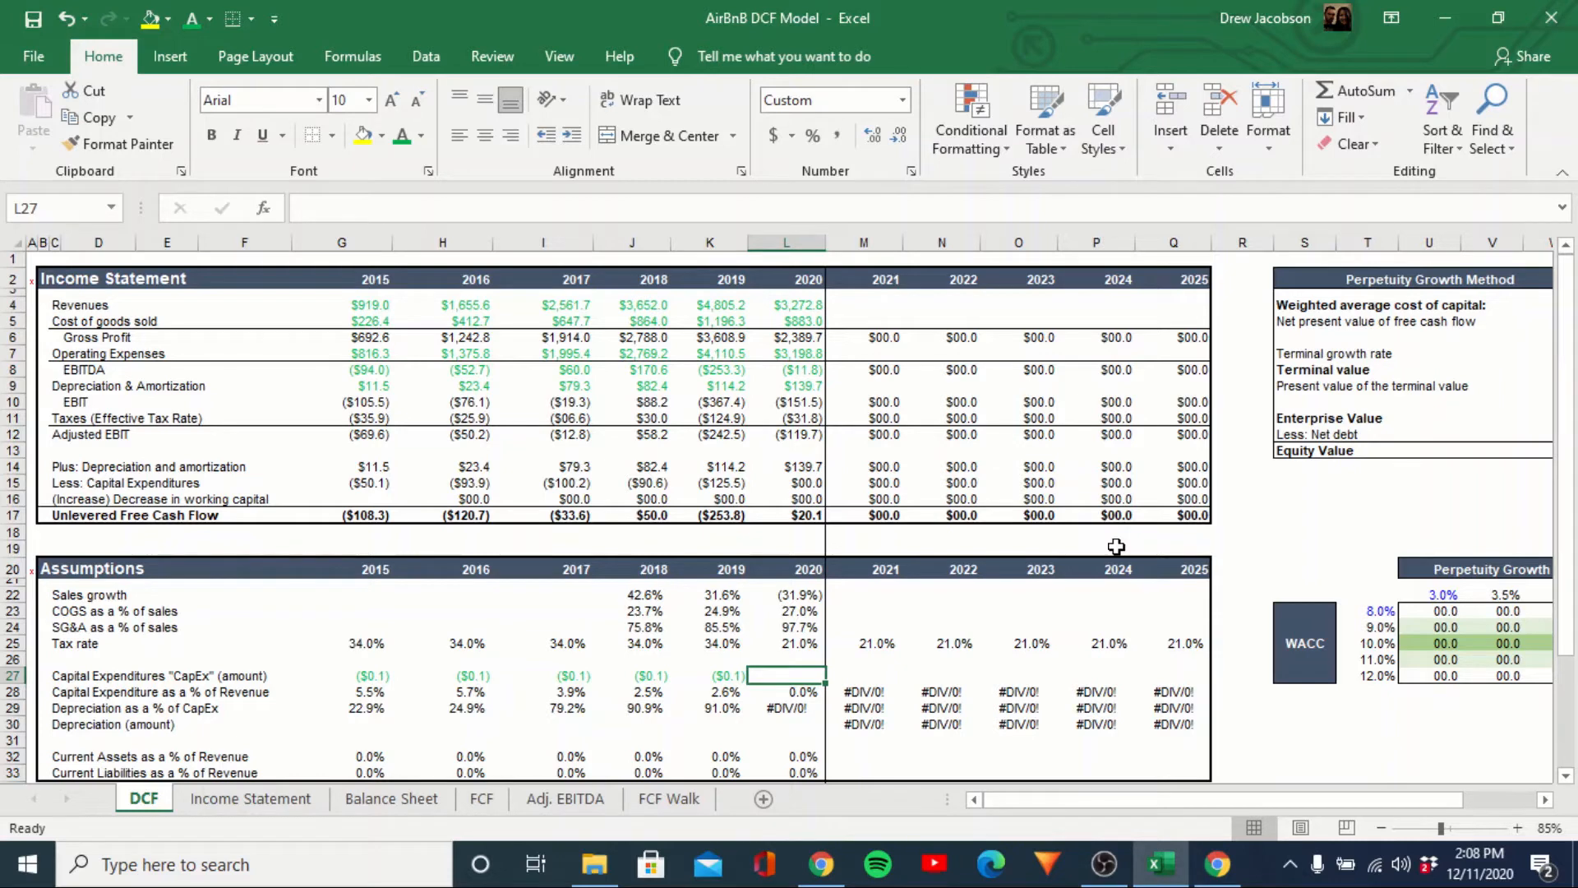
On the FCF Walk sheet, calculate the nine-month share of full-year 2019 PP&E purchases in K6 with =H6/G6.
key(ctrl+Page_Down)
key(ctrl+Page_Down)
key(ctrl+Page_Down)
key(ctrl+Page_Down)
key(ctrl+Page_Down)
key(Down)
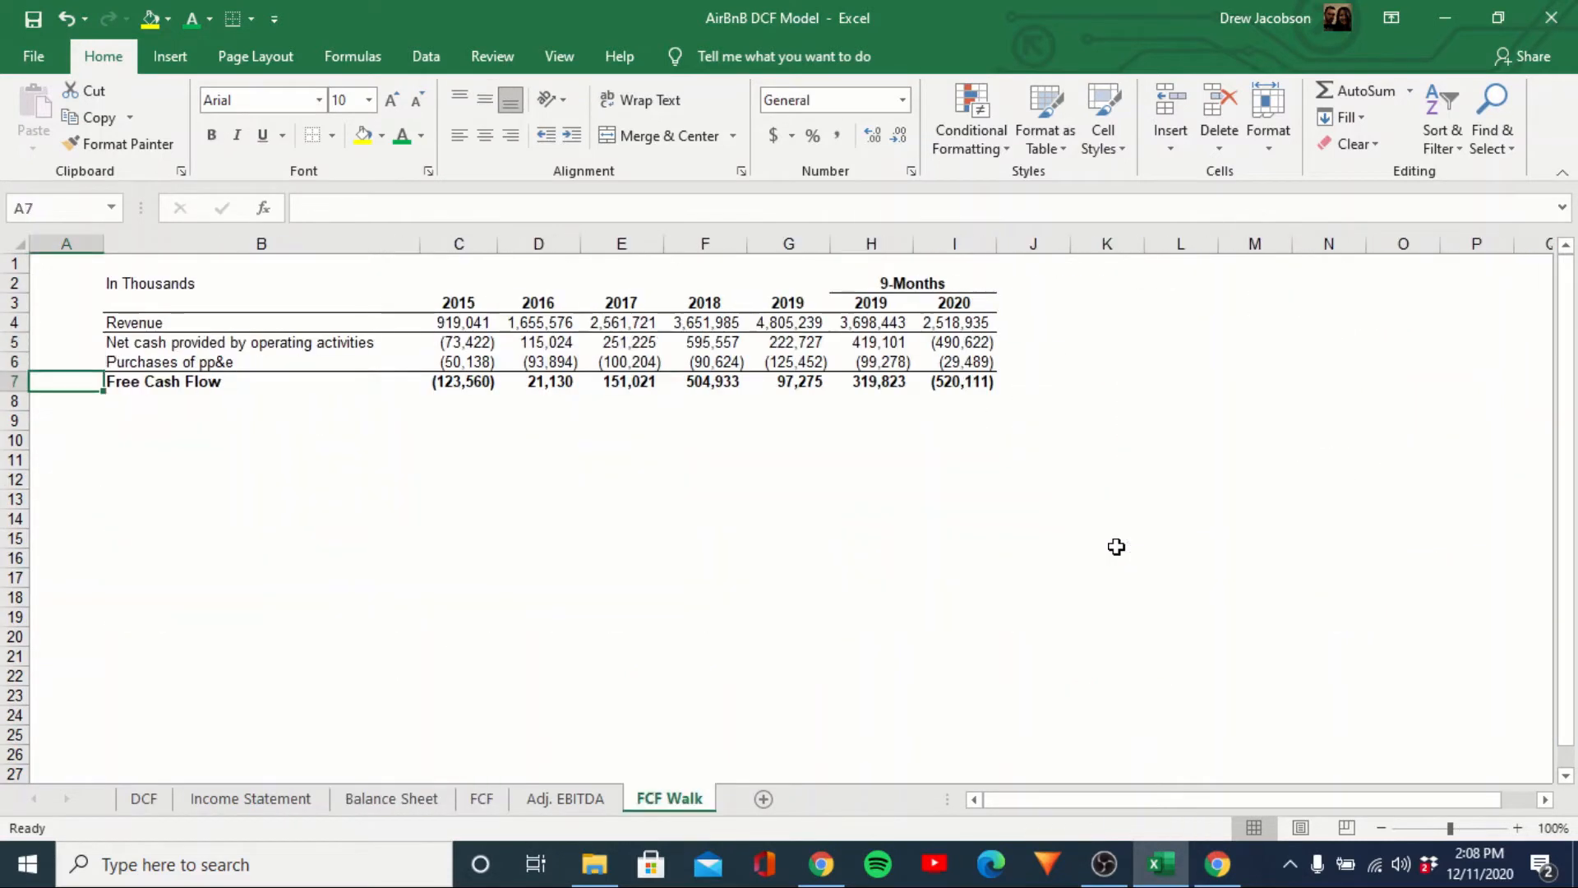
key(Up)
key(Right)
key(Right)
key(Right)
key(Right)
key(Right)
key(Right)
key(Right)
key(Right)
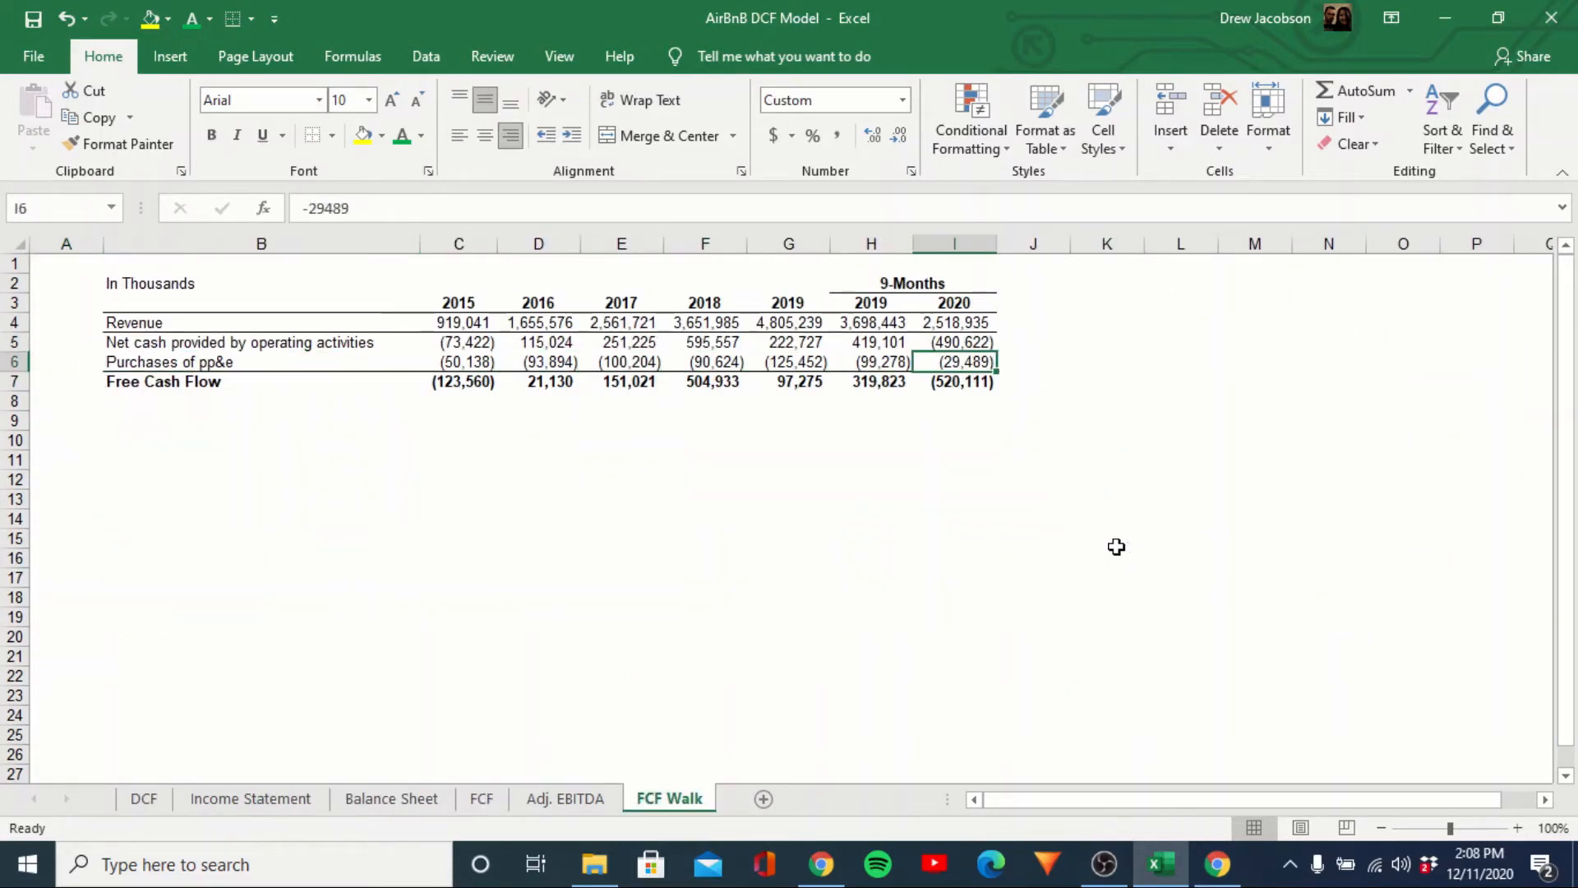
key(Right)
key(Right)
text(=)
key(Left)
key(Left)
key(Left)
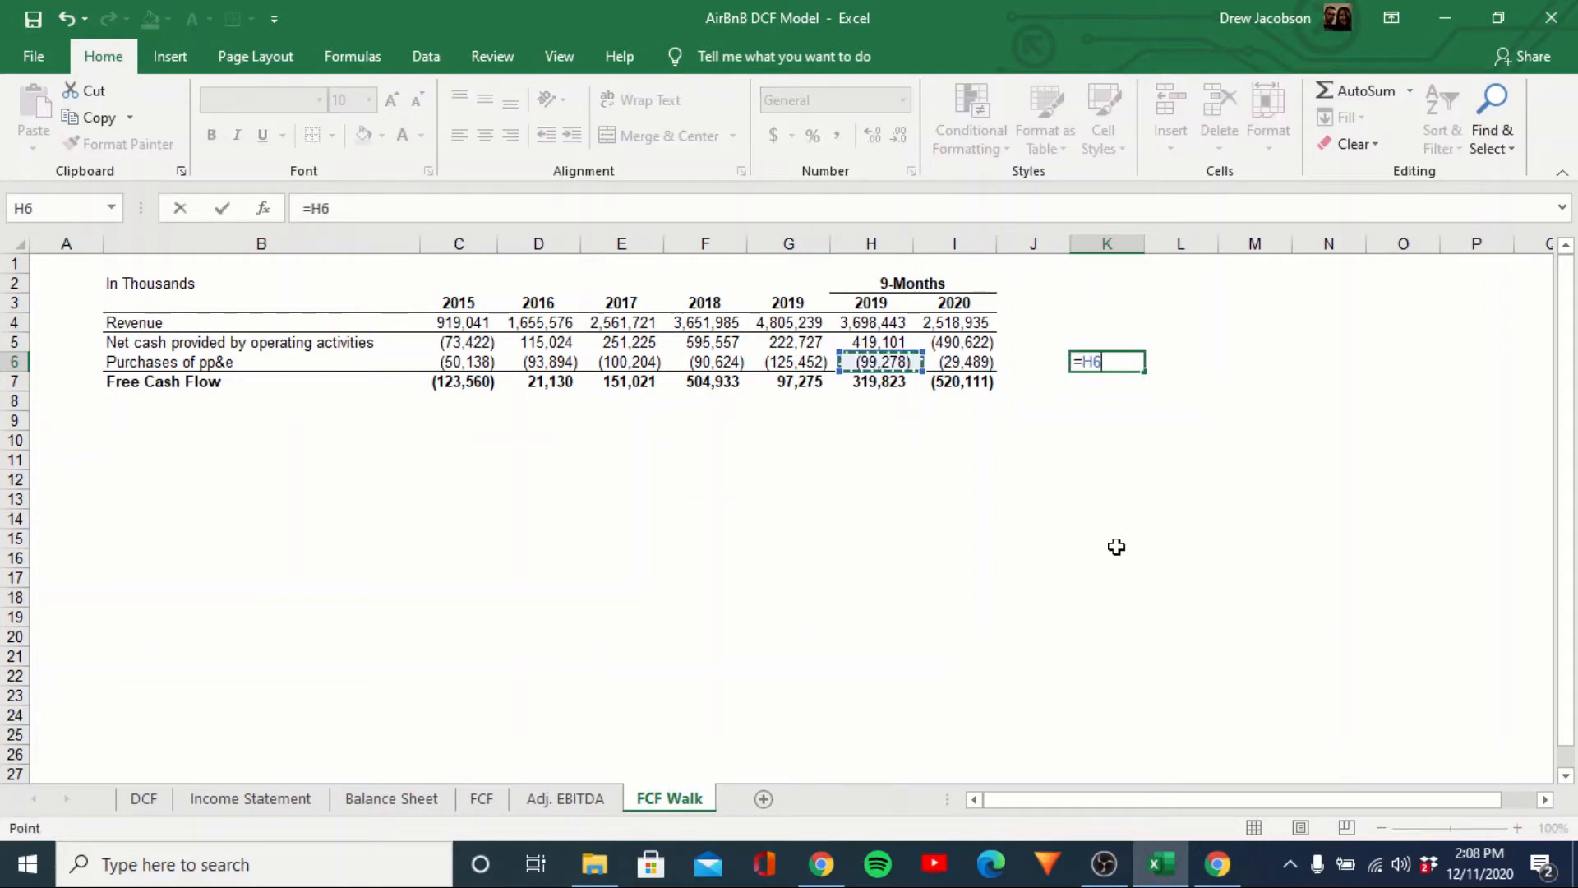
key(F8)
key(BackSpace)
key(BackSpace)
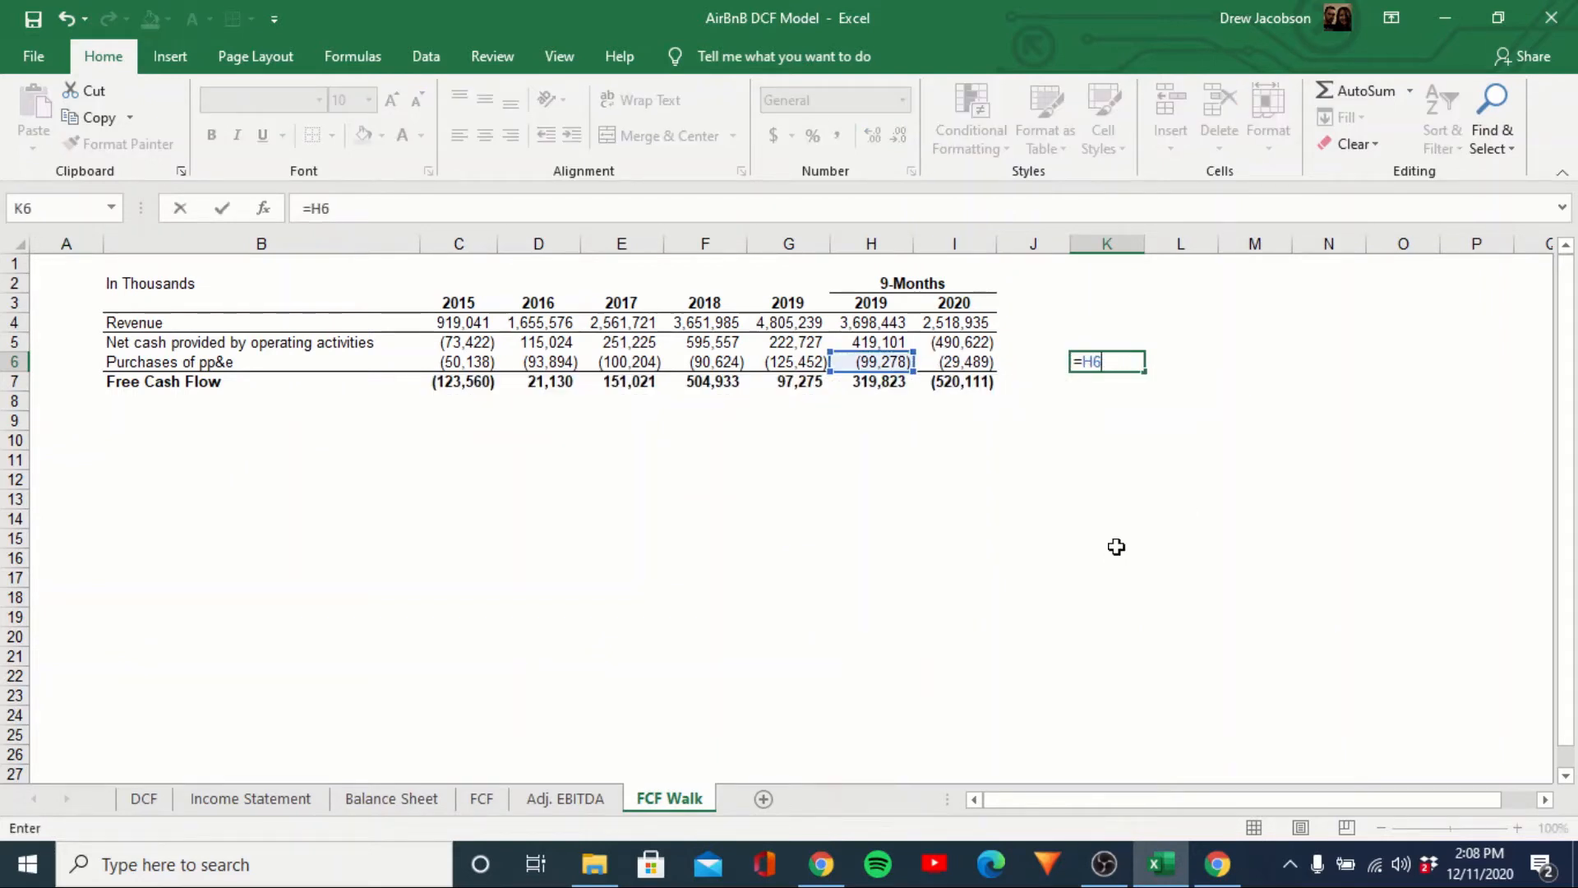
text(/)
key(Left)
key(Left)
key(Left)
key(Left)
key(ctrl+Return)
Estimate full-year 2020 purchases of PP&E in J6 with =I6/K6.
key(Down)
key(Left)
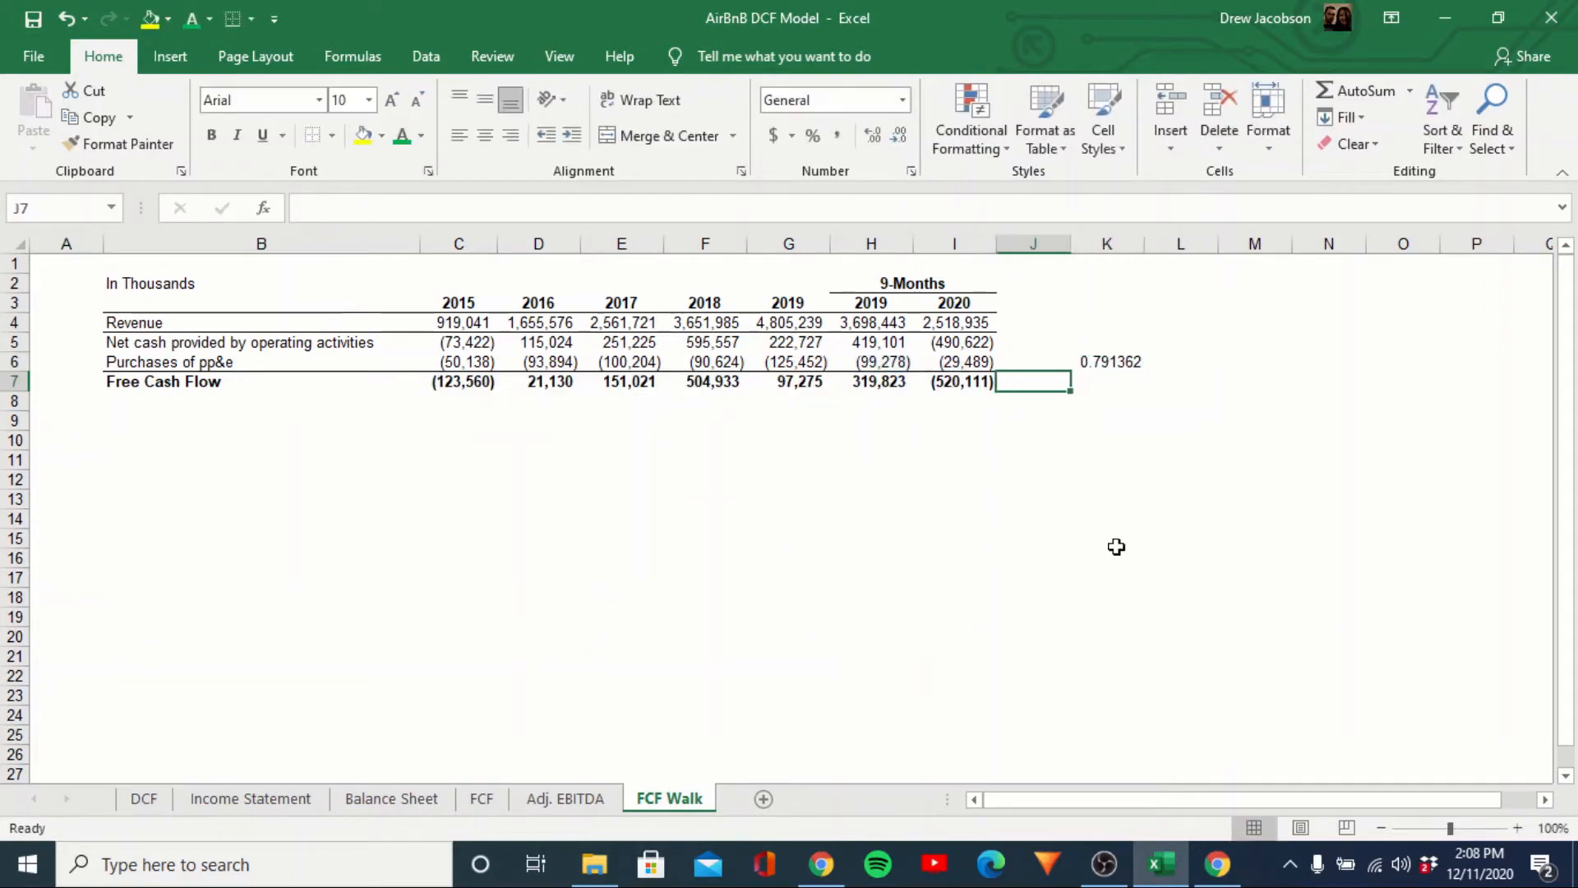
key(Up)
text(=)
key(Left)
text(/)
key(Right)
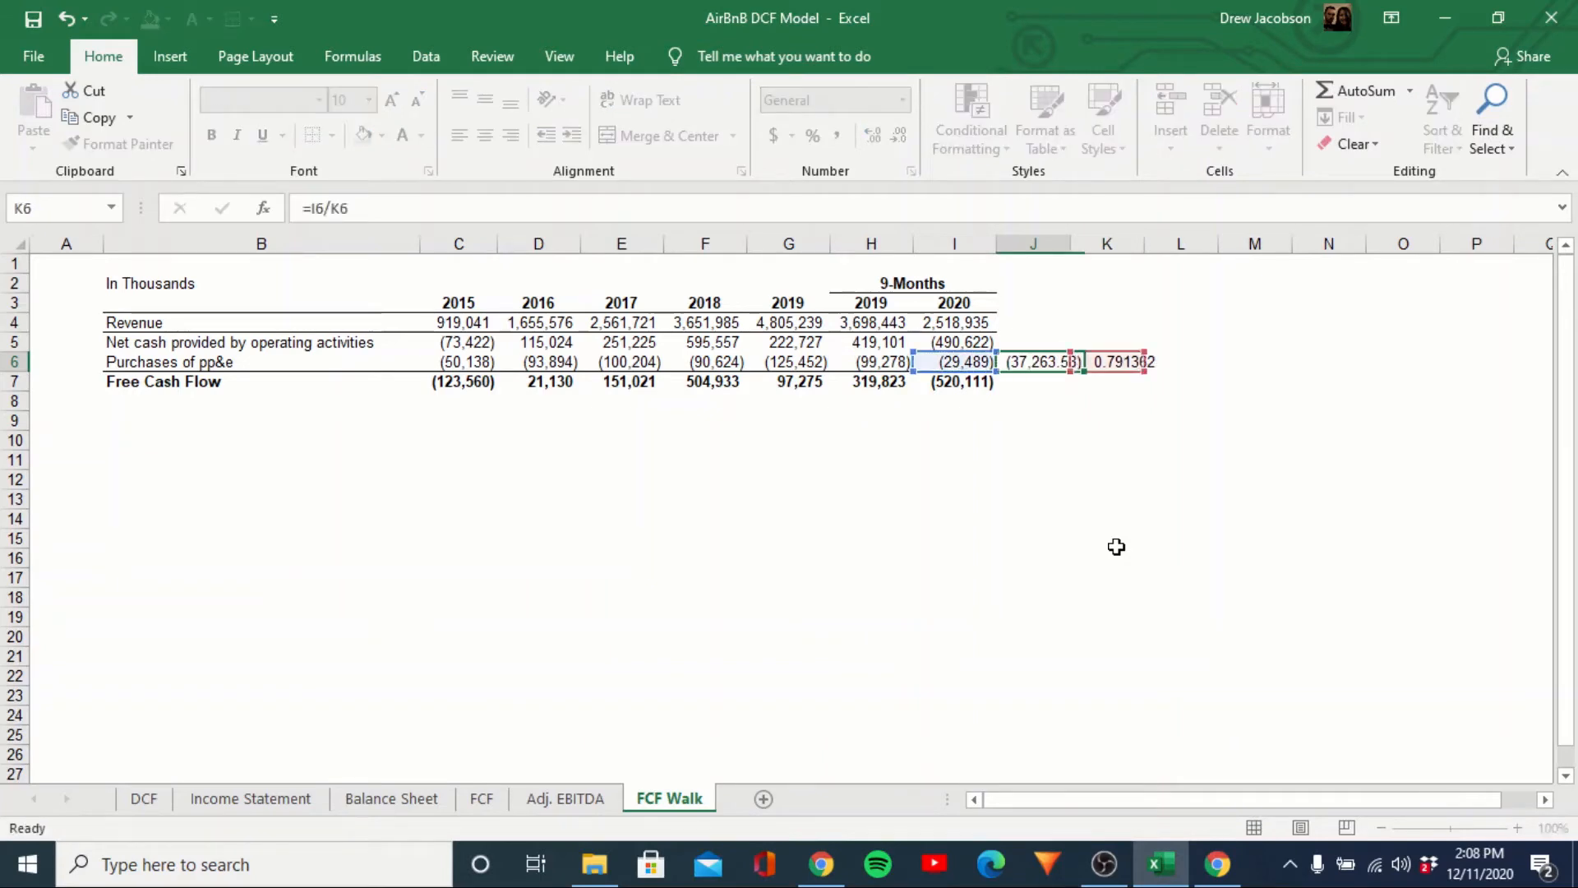
key(ctrl+Return)
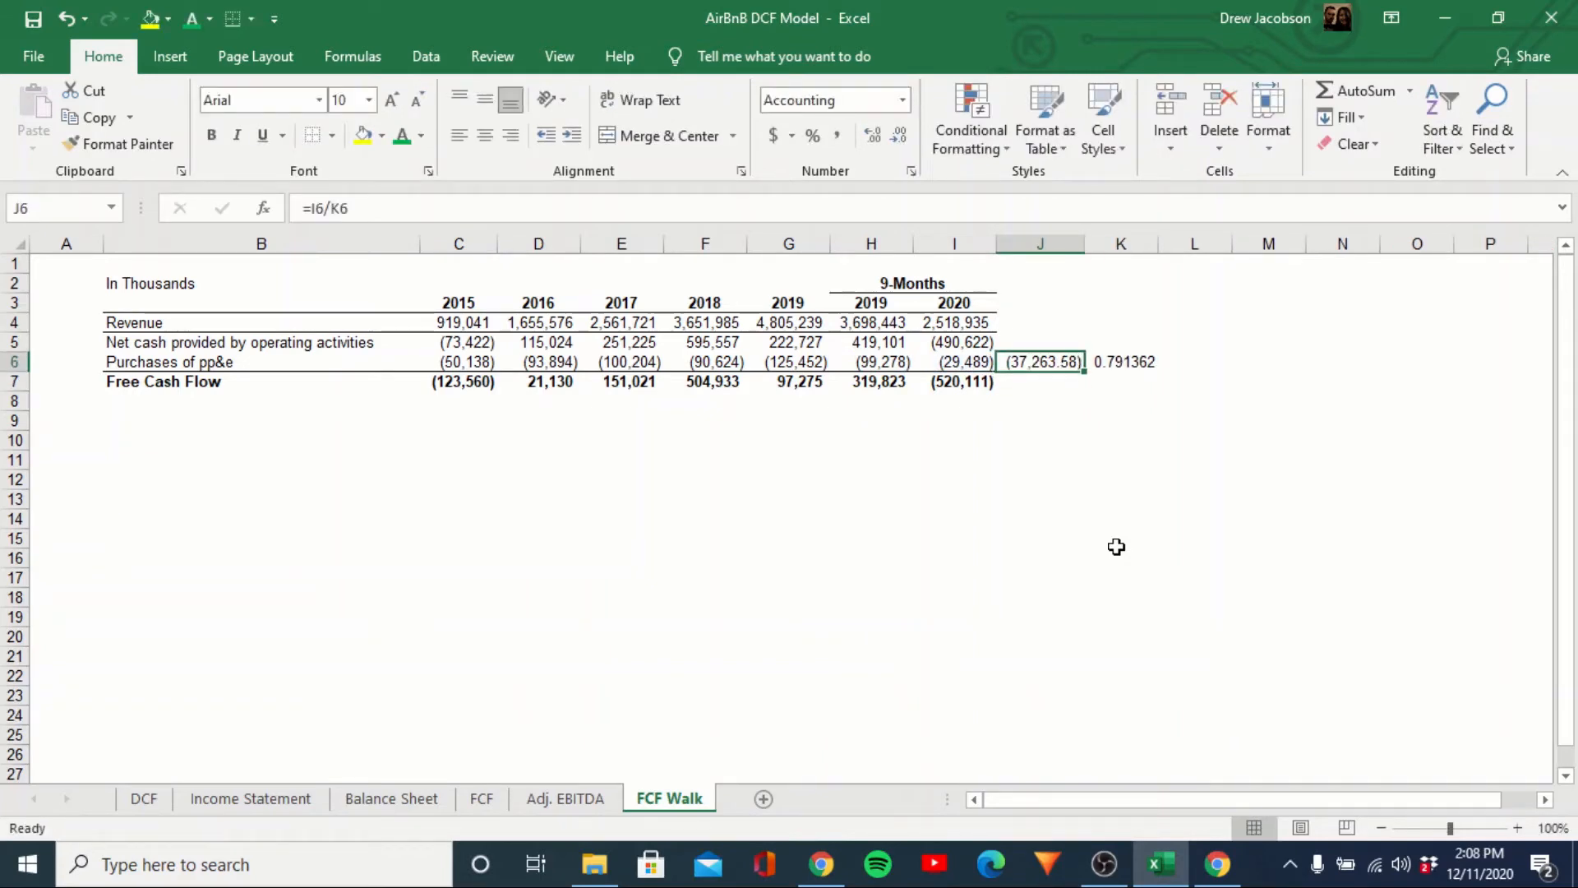
key(Left)
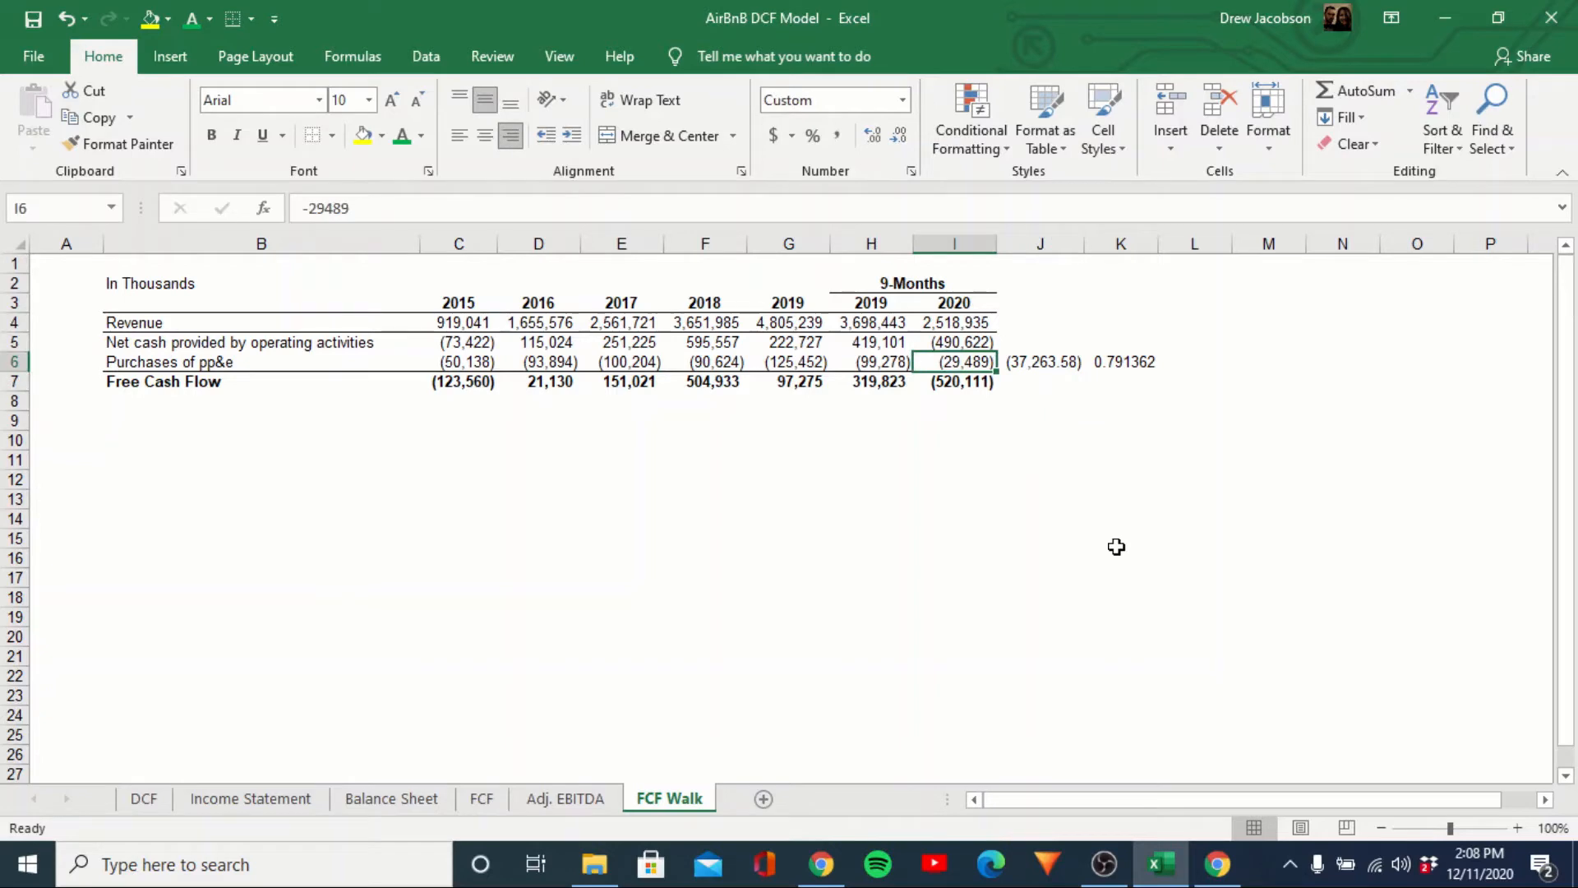
key(Right)
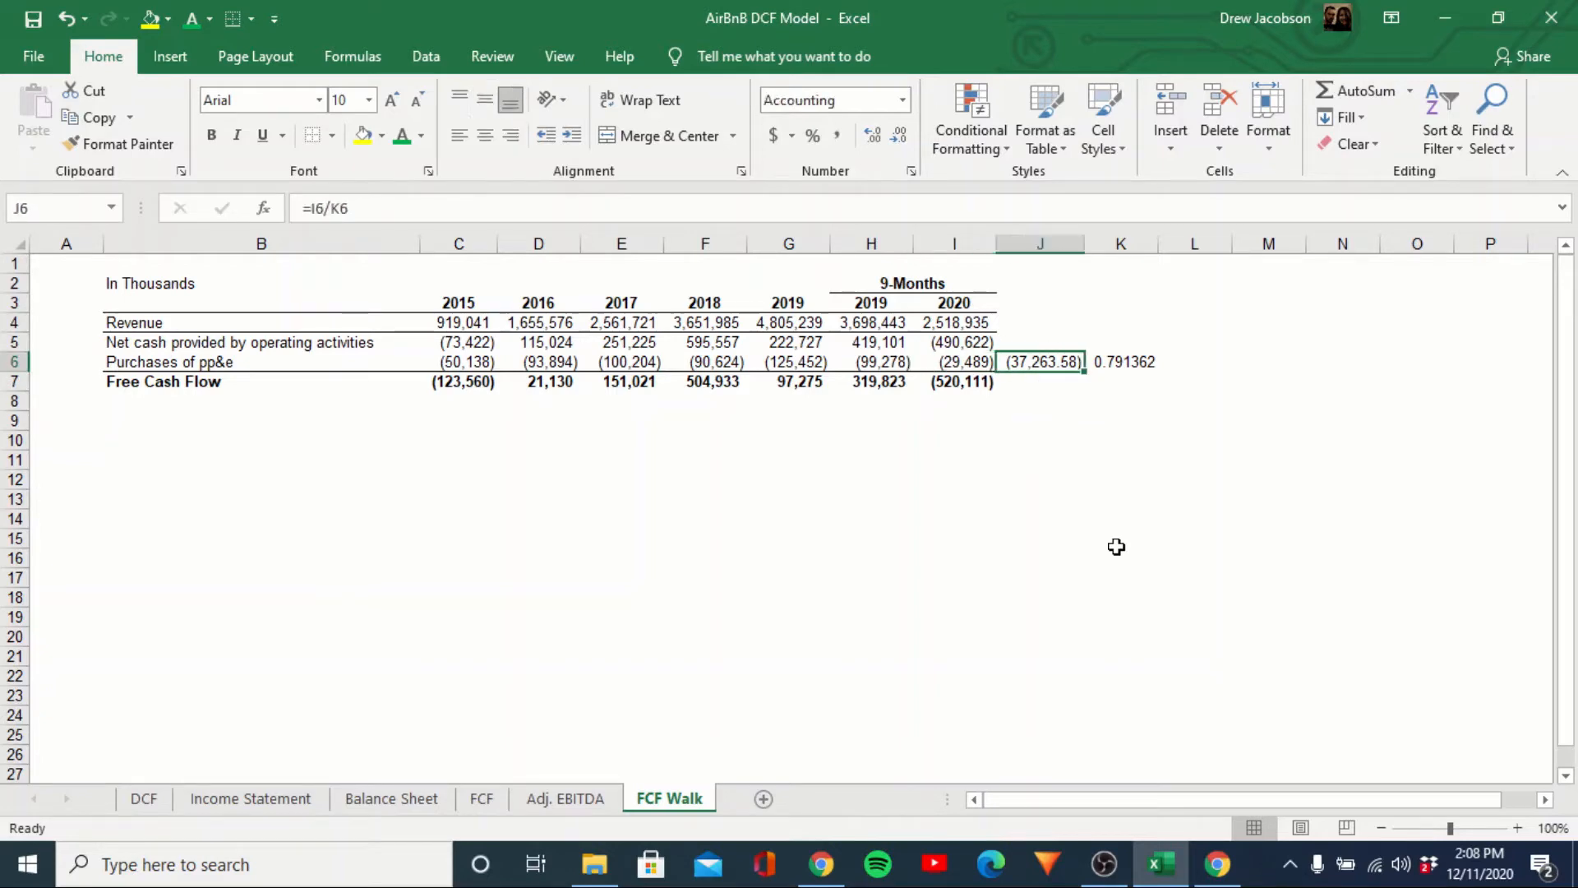
Copy the full-year 2020 PP&E estimate in J6 and select the 2020 CapEx cell L27 on the DCF sheet.
key(ctrl+c)
key(ctrl+Page_Up)
key(ctrl+Page_Up)
key(ctrl+Page_Up)
key(ctrl+Page_Up)
key(ctrl+Page_Up)
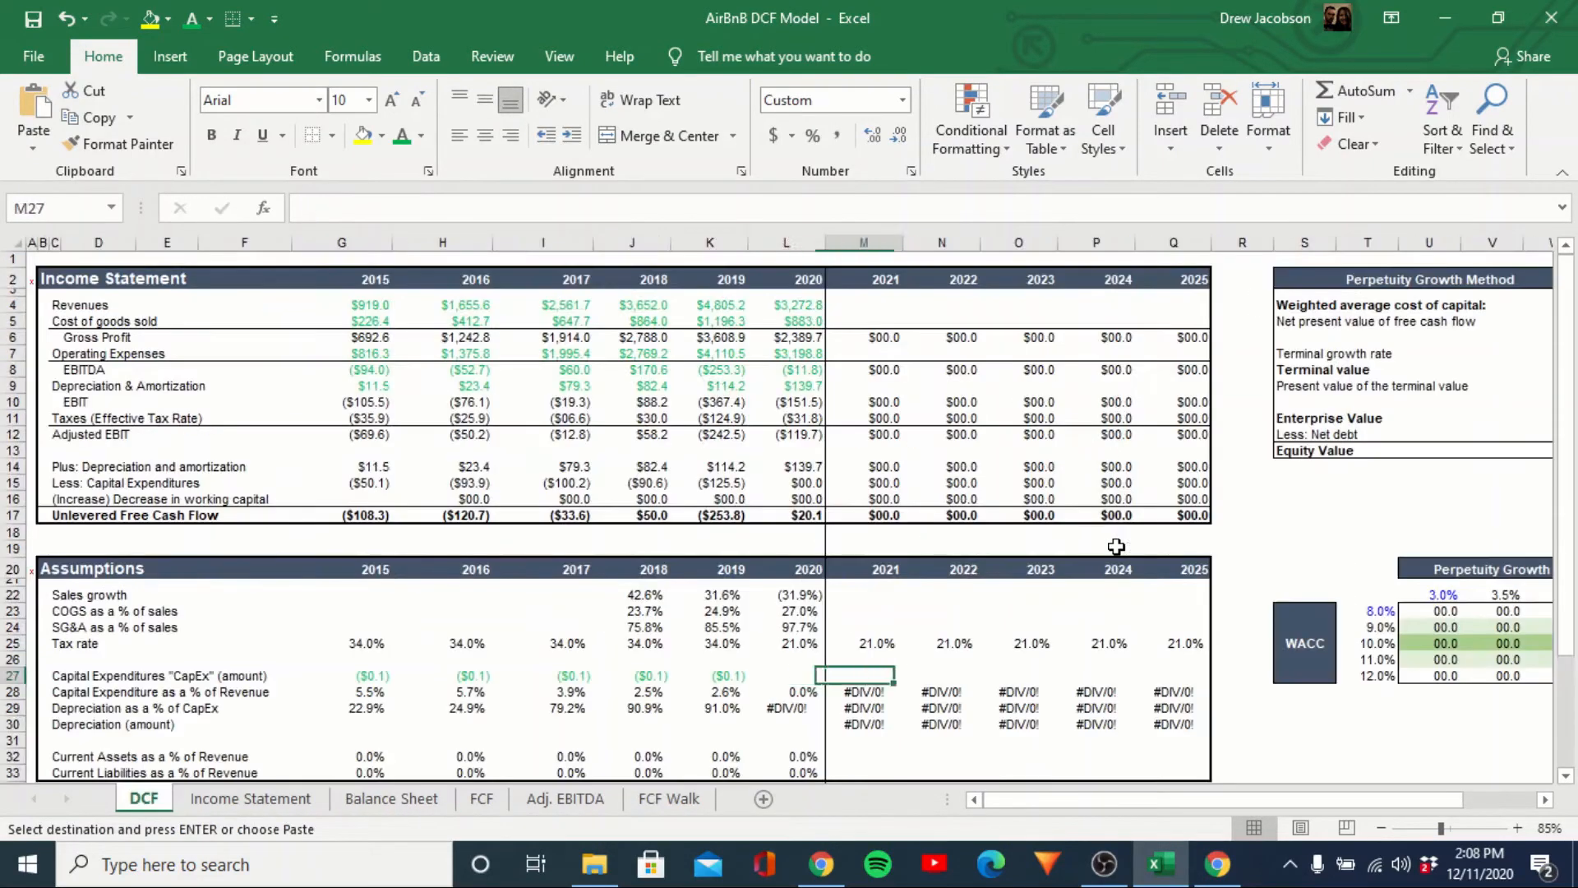
key(Left)
key(alt+e)
key(s)
key(Return)
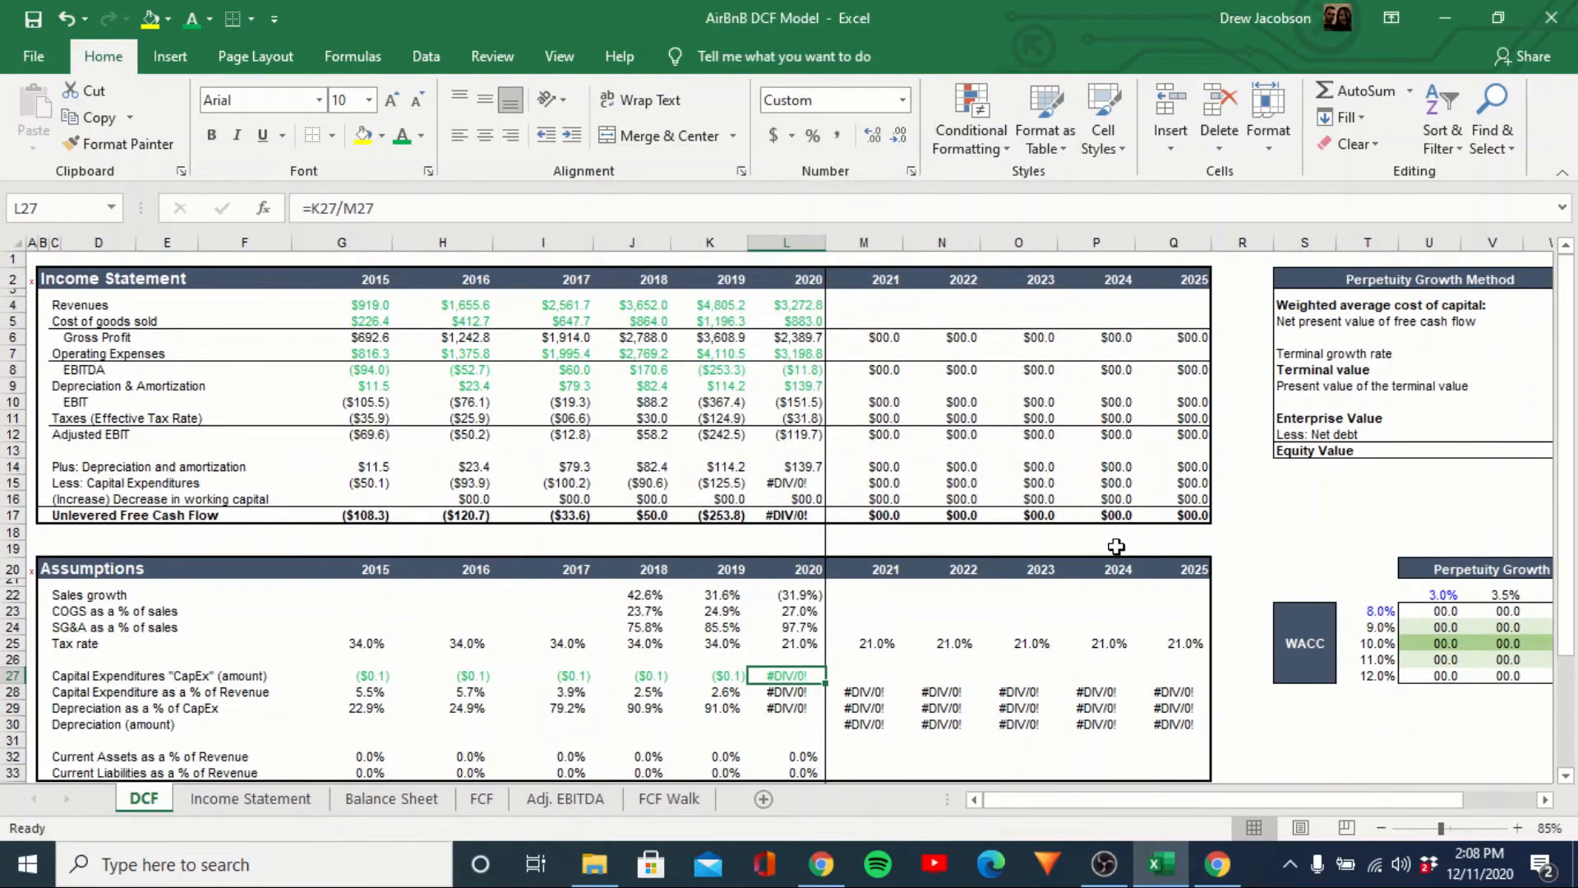
key(ctrl+z)
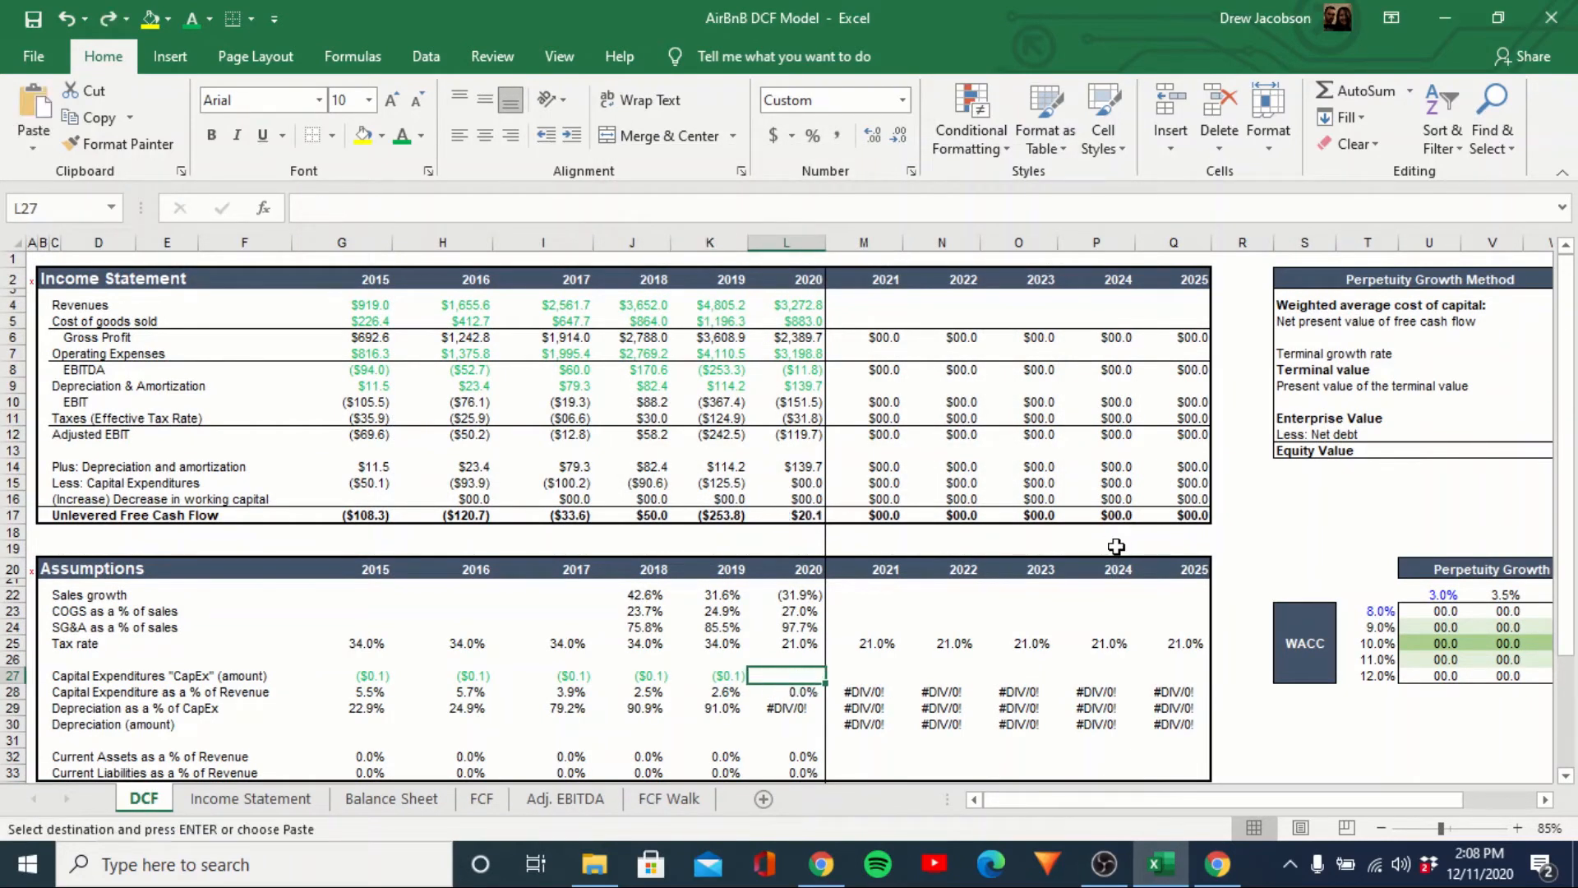
Paste the copied FCF Walk estimate into L27 as the 2020 CapEx amount.
key(ctrl+v)
key(Left)
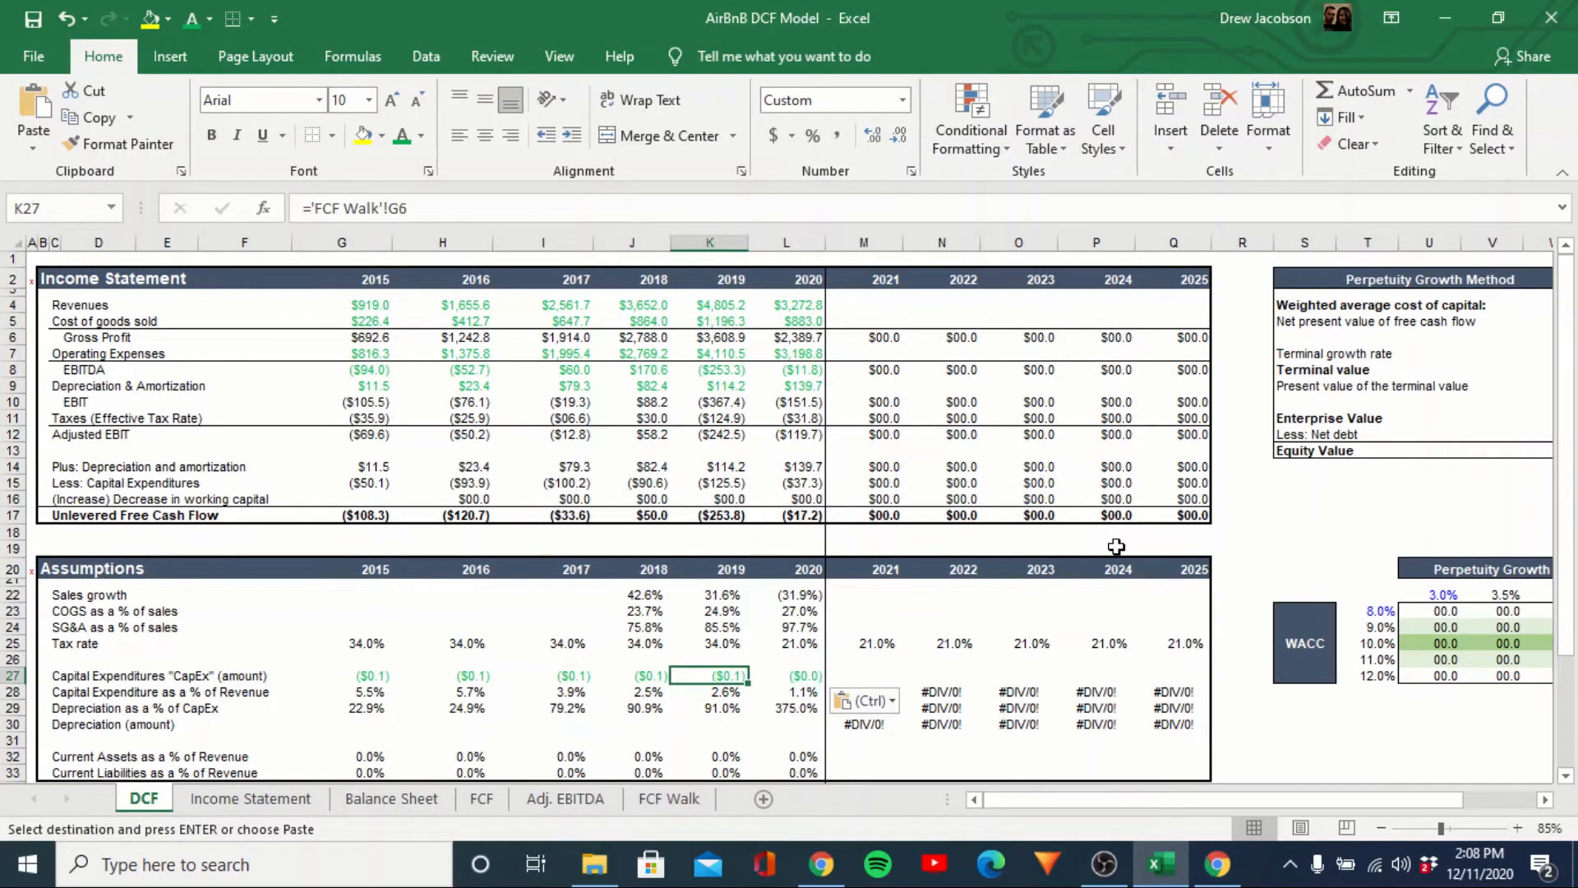
Check the CapEx as a percentage of revenue formula in G28 and the depreciation and CapEx lines in rows 14 and 15.
key(Left)
key(Left)
key(Left)
key(Left)
key(Up)
key(Up)
key(Down)
key(Down)
key(Down)
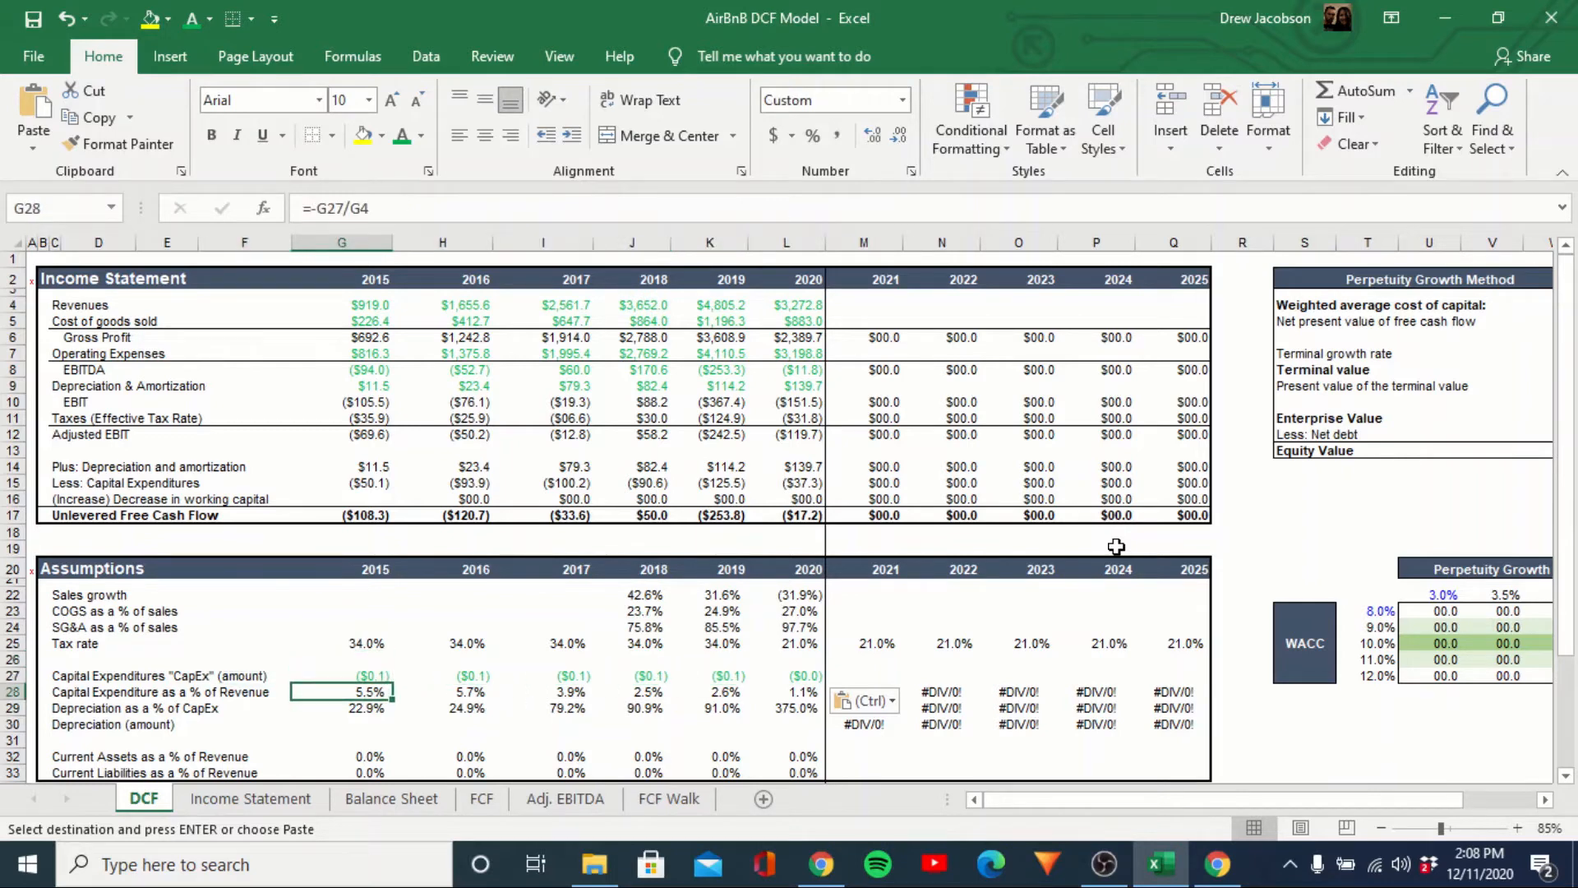
key(Right)
key(Right)
key(Right)
key(Left)
key(Left)
key(Up)
key(Up)
key(Up)
key(Up)
key(Up)
key(Up)
key(Up)
key(Up)
key(Up)
key(Up)
key(Up)
key(Up)
key(Up)
key(Up)
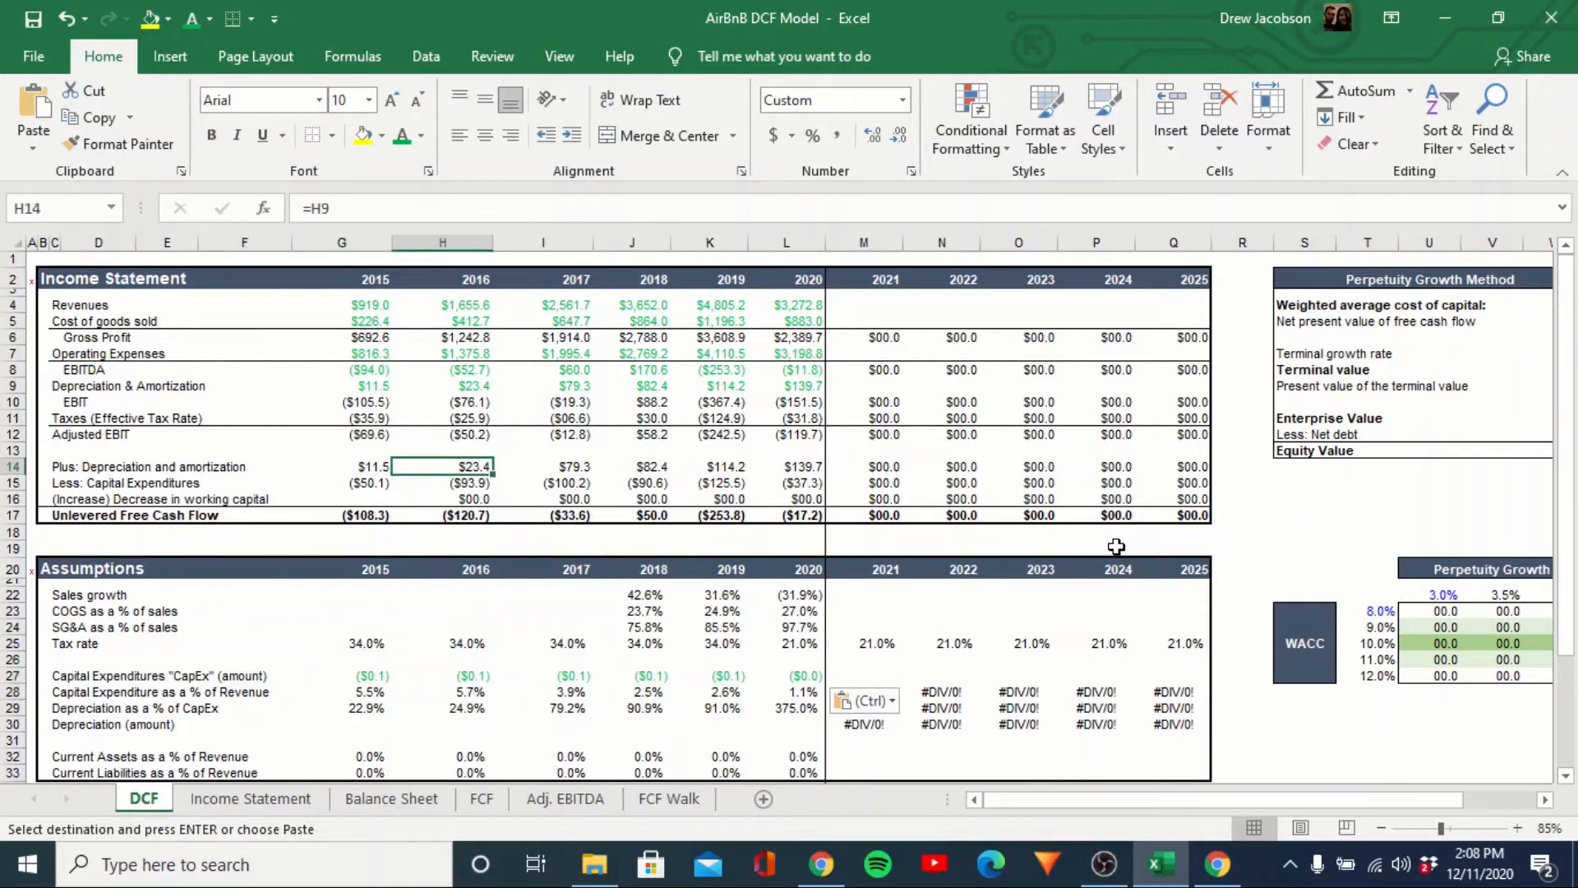
key(Left)
key(Down)
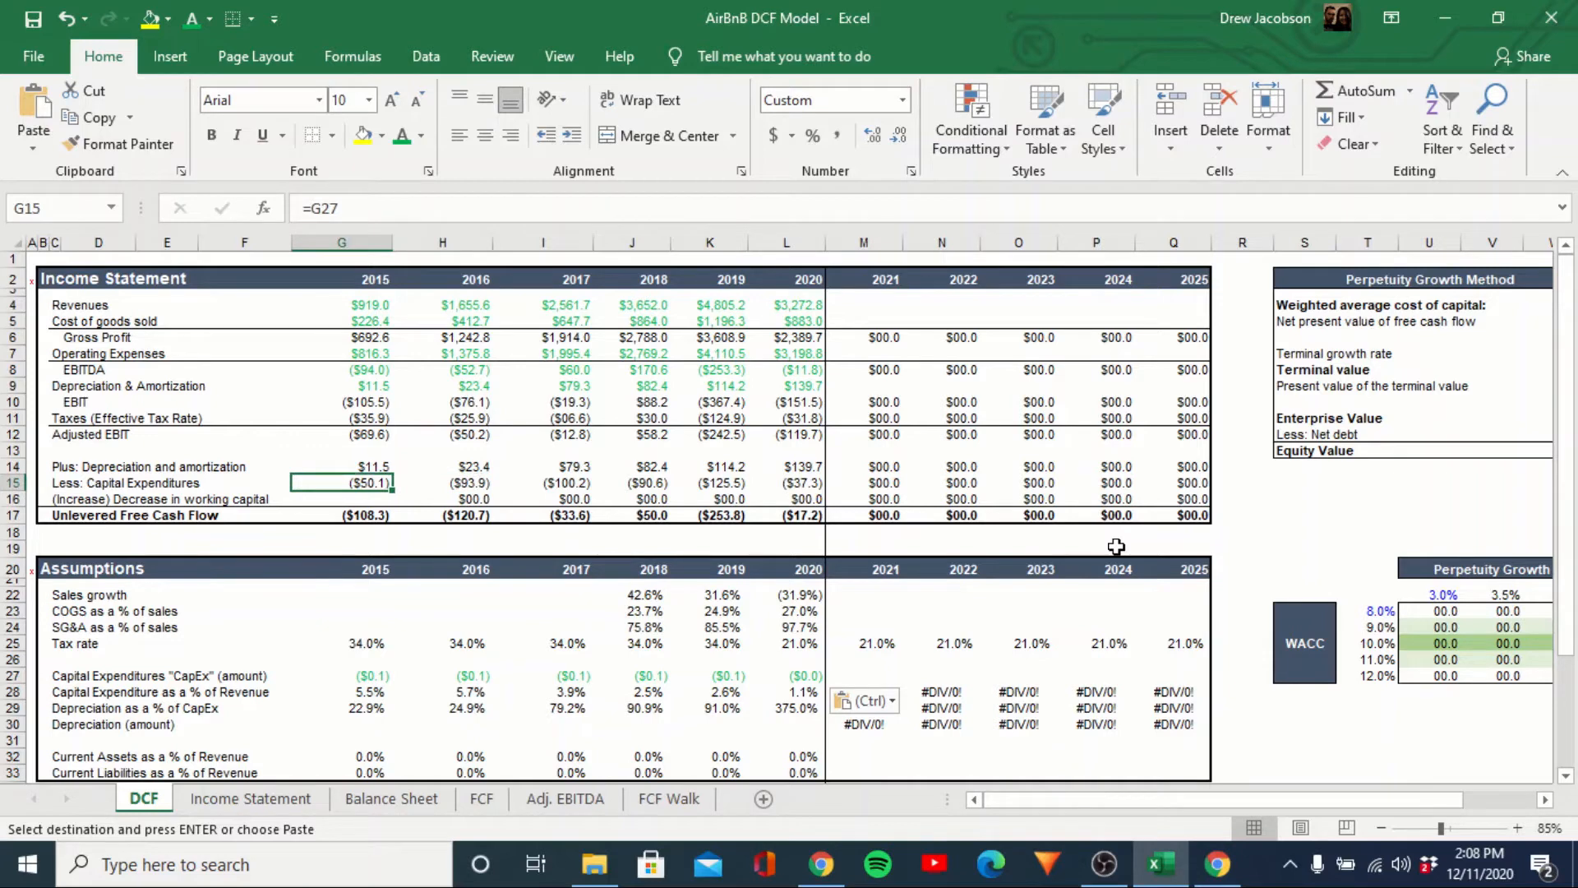
Examine the unlevered free cash flow formulas in row 17 for 2015 through 2020.
key(Down)
key(Down)
key(F2)
key(Escape)
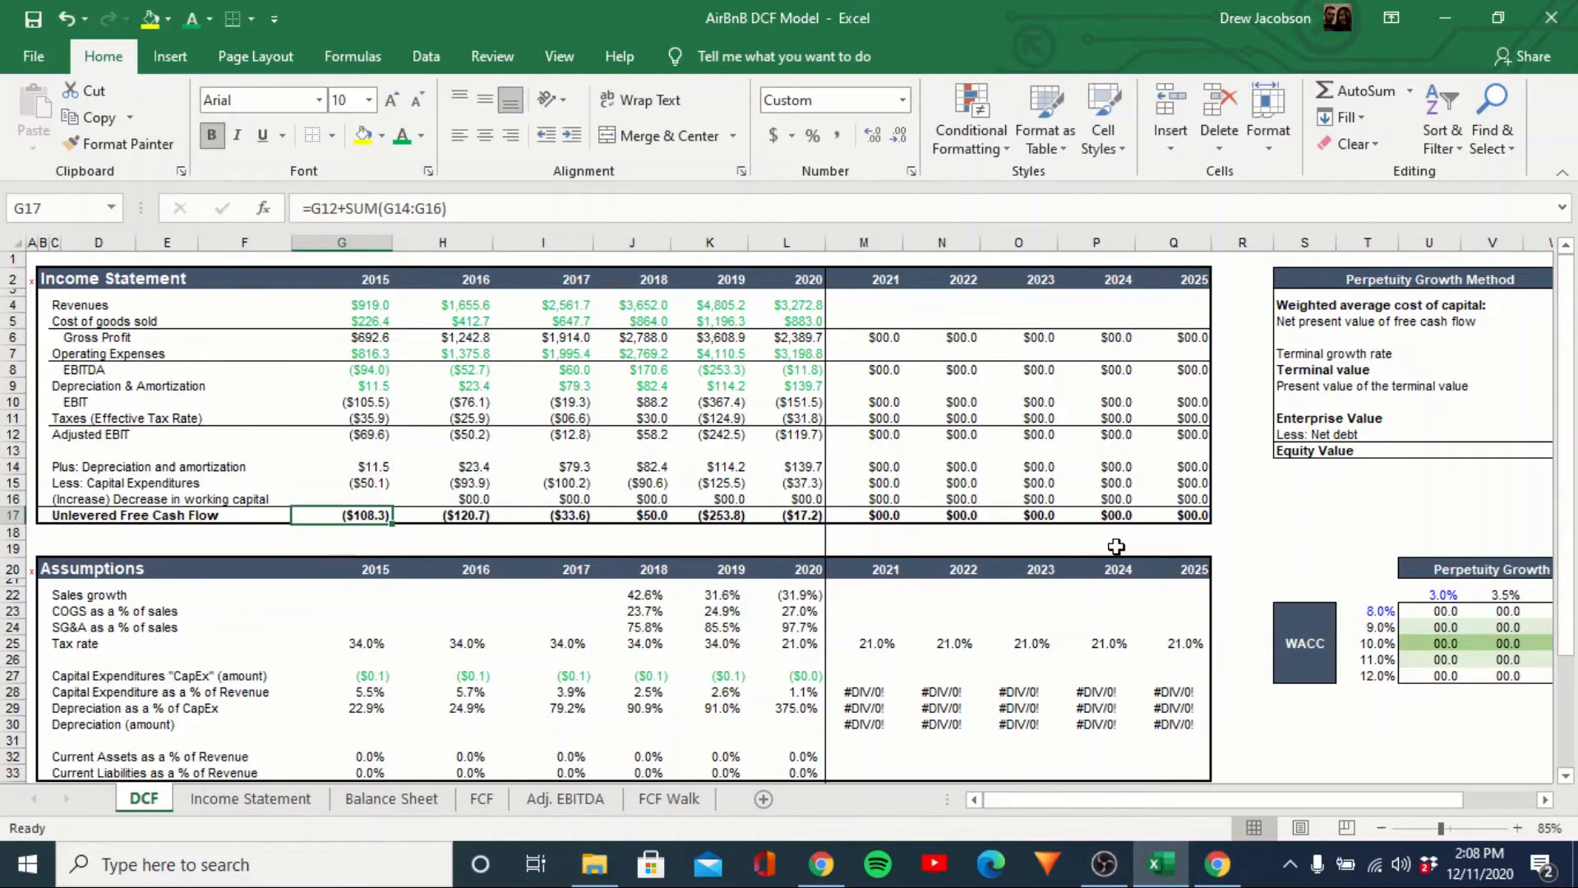
key(Right)
key(Right)
key(Right)
key(Right)
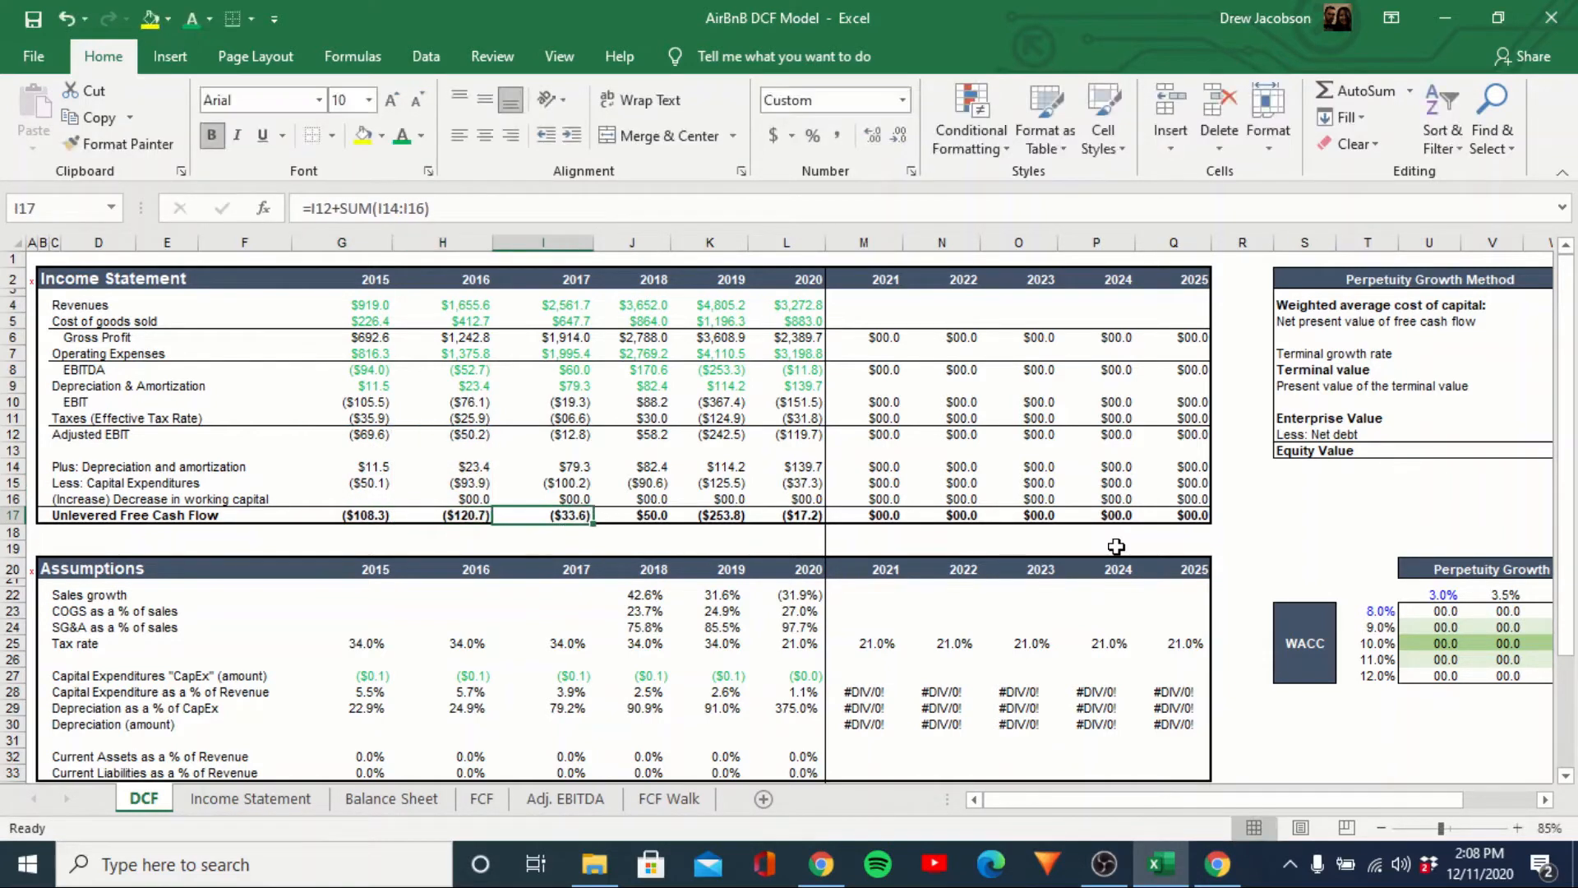
key(Left)
key(Left)
key(Left)
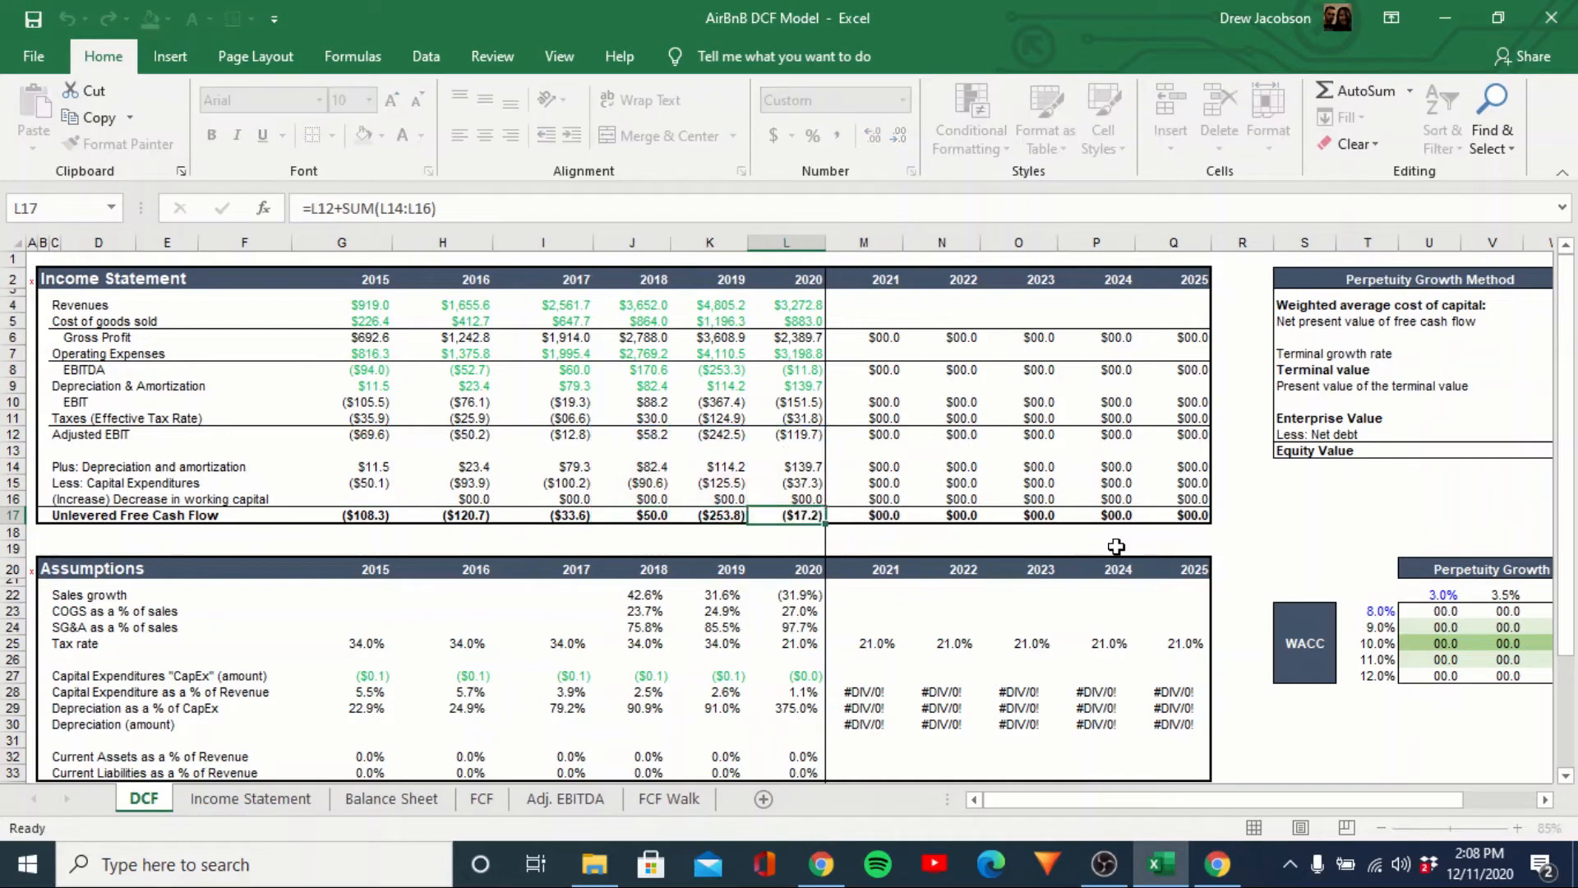
key(Up)
key(Down)
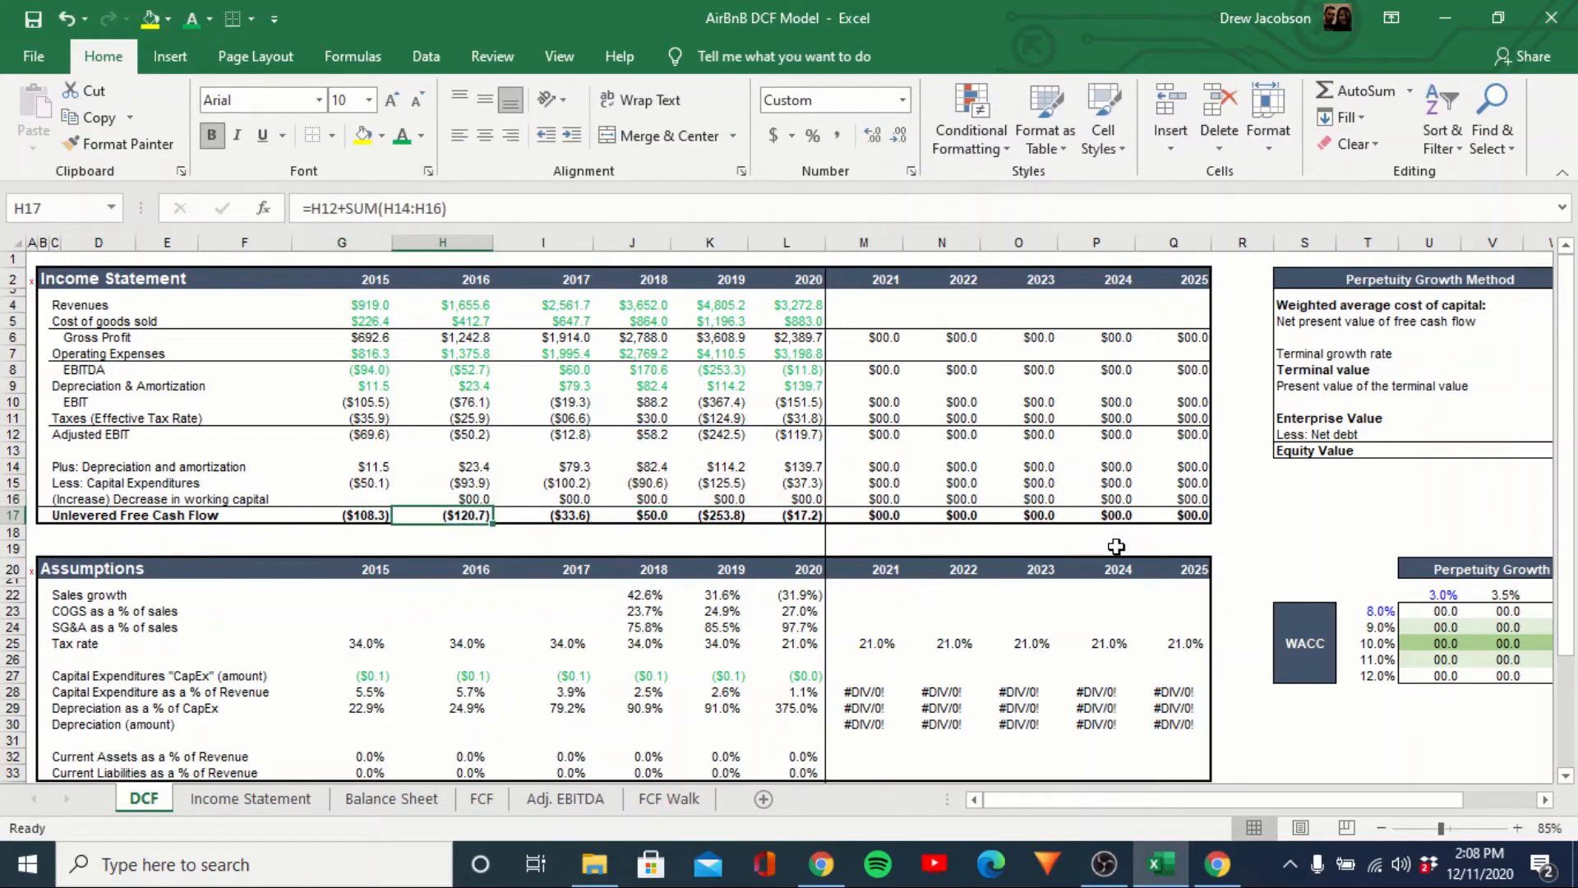
Link 2015 working capital in G38 of the DCF sheet to the balance sheet with ='Balance Sheet'!C7.
key(Left)
key(Down)
key(Down)
key(Down)
key(Down)
key(Down)
key(Down)
key(Down)
key(Down)
key(Down)
key(Down)
key(Down)
key(Down)
key(Down)
key(Down)
key(Down)
key(Down)
key(Down)
key(Down)
key(Down)
key(Down)
key(Down)
key(Down)
key(Down)
key(Down)
key(Down)
key(Down)
key(Down)
key(Down)
key(Down)
key(Down)
key(Down)
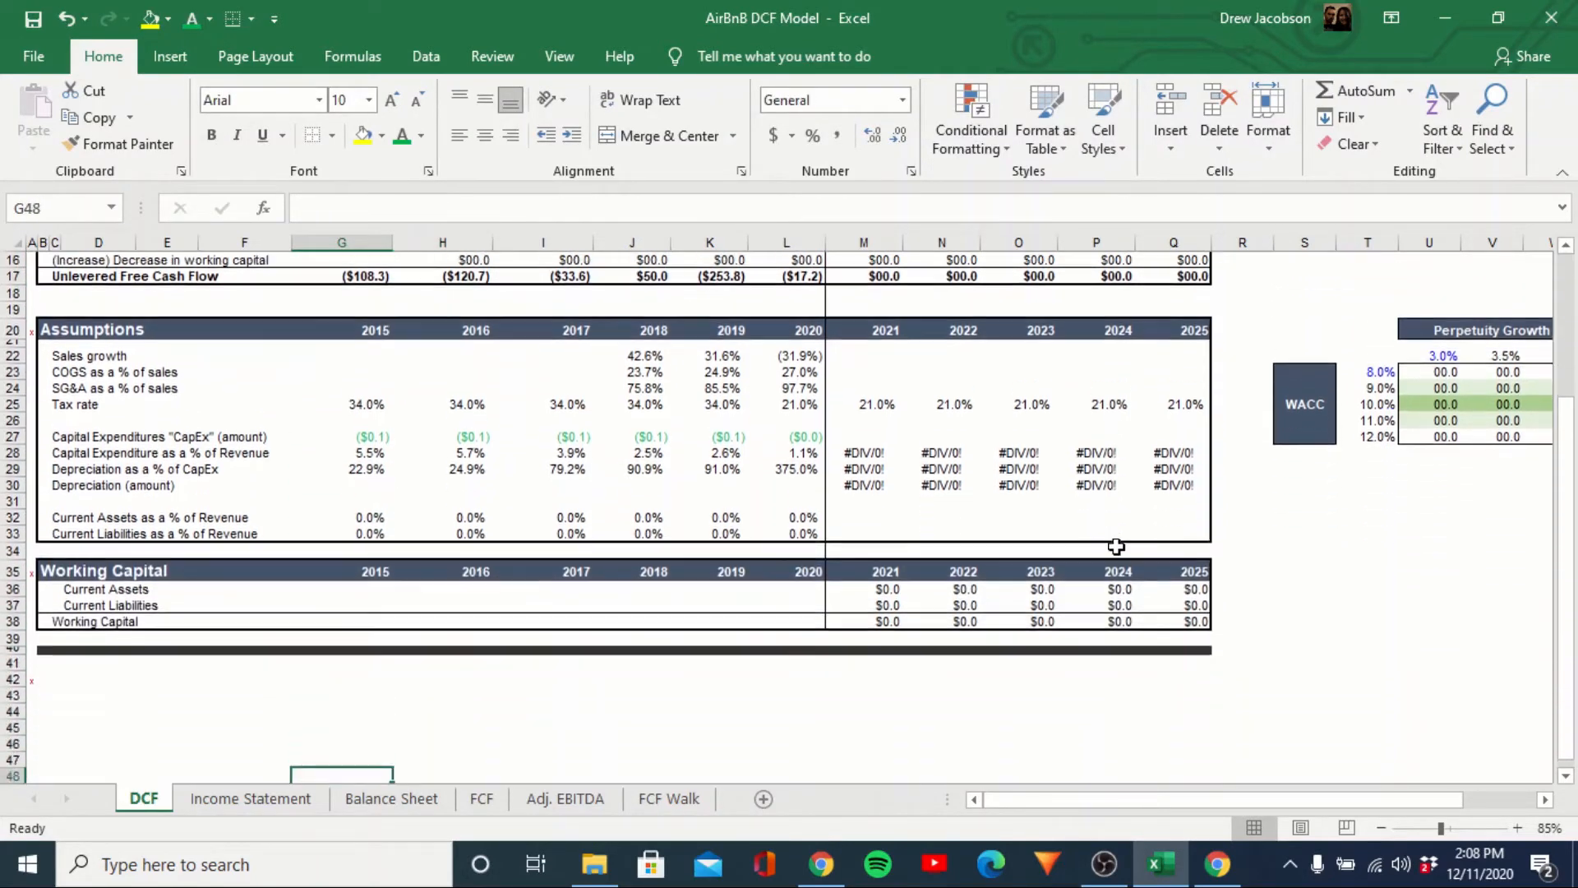
key(Up)
key(Up)
key(Up)
key(Up)
key(Up)
key(Up)
key(Up)
key(Up)
key(Up)
key(Up)
key(Up)
text(=)
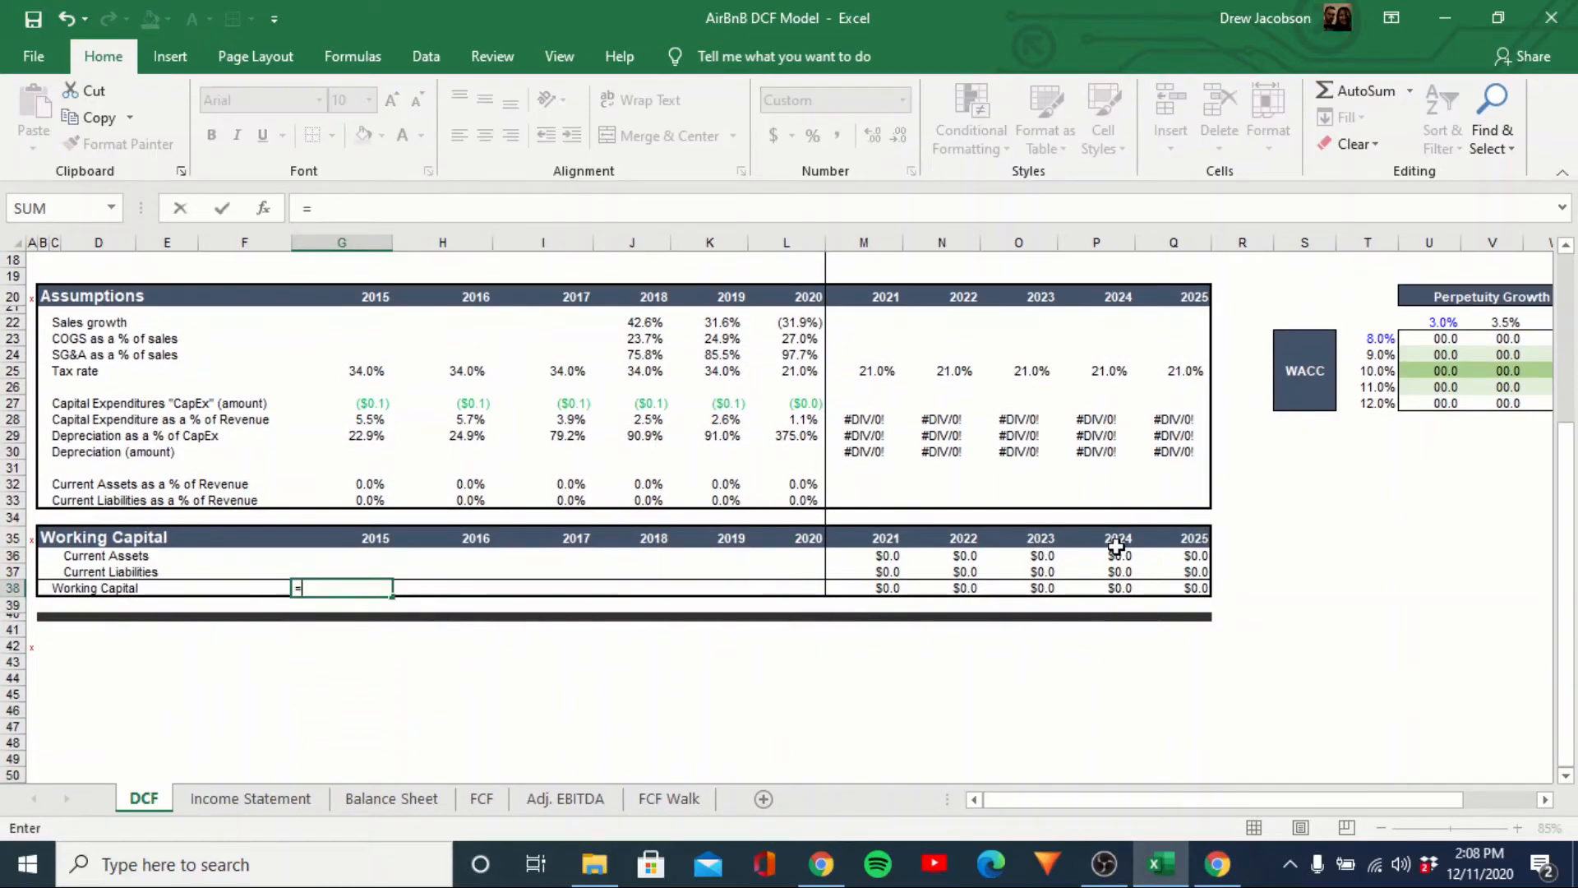
key(ctrl+Page_Down)
key(ctrl+Page_Down)
key(ctrl+Page_Down)
key(ctrl+Page_Up)
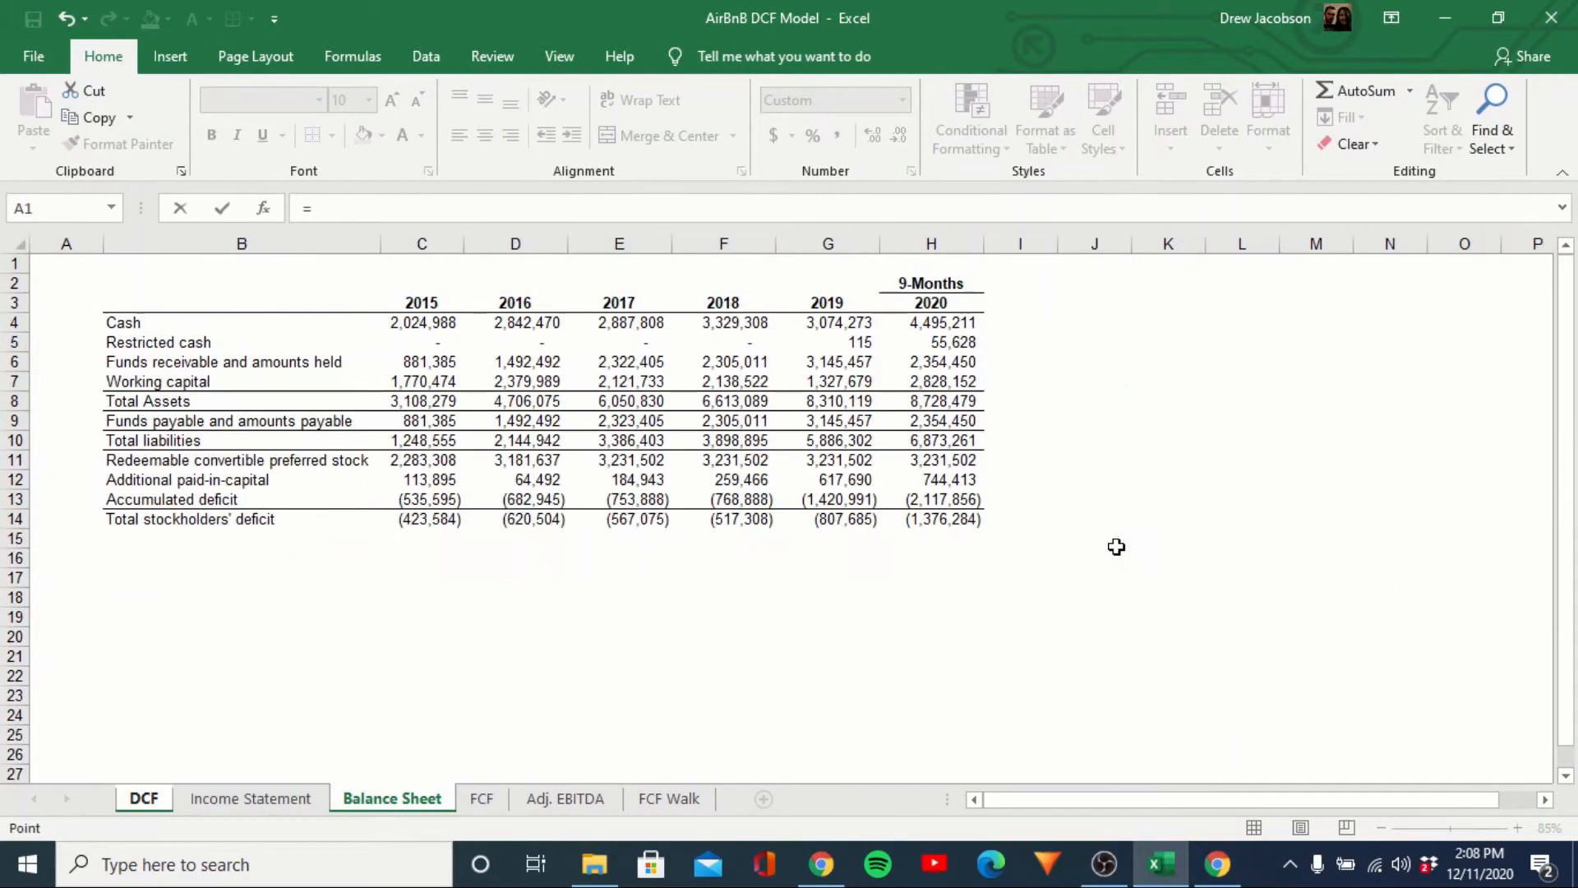
key(Down)
key(Down)
key(Down)
key(Down)
key(Down)
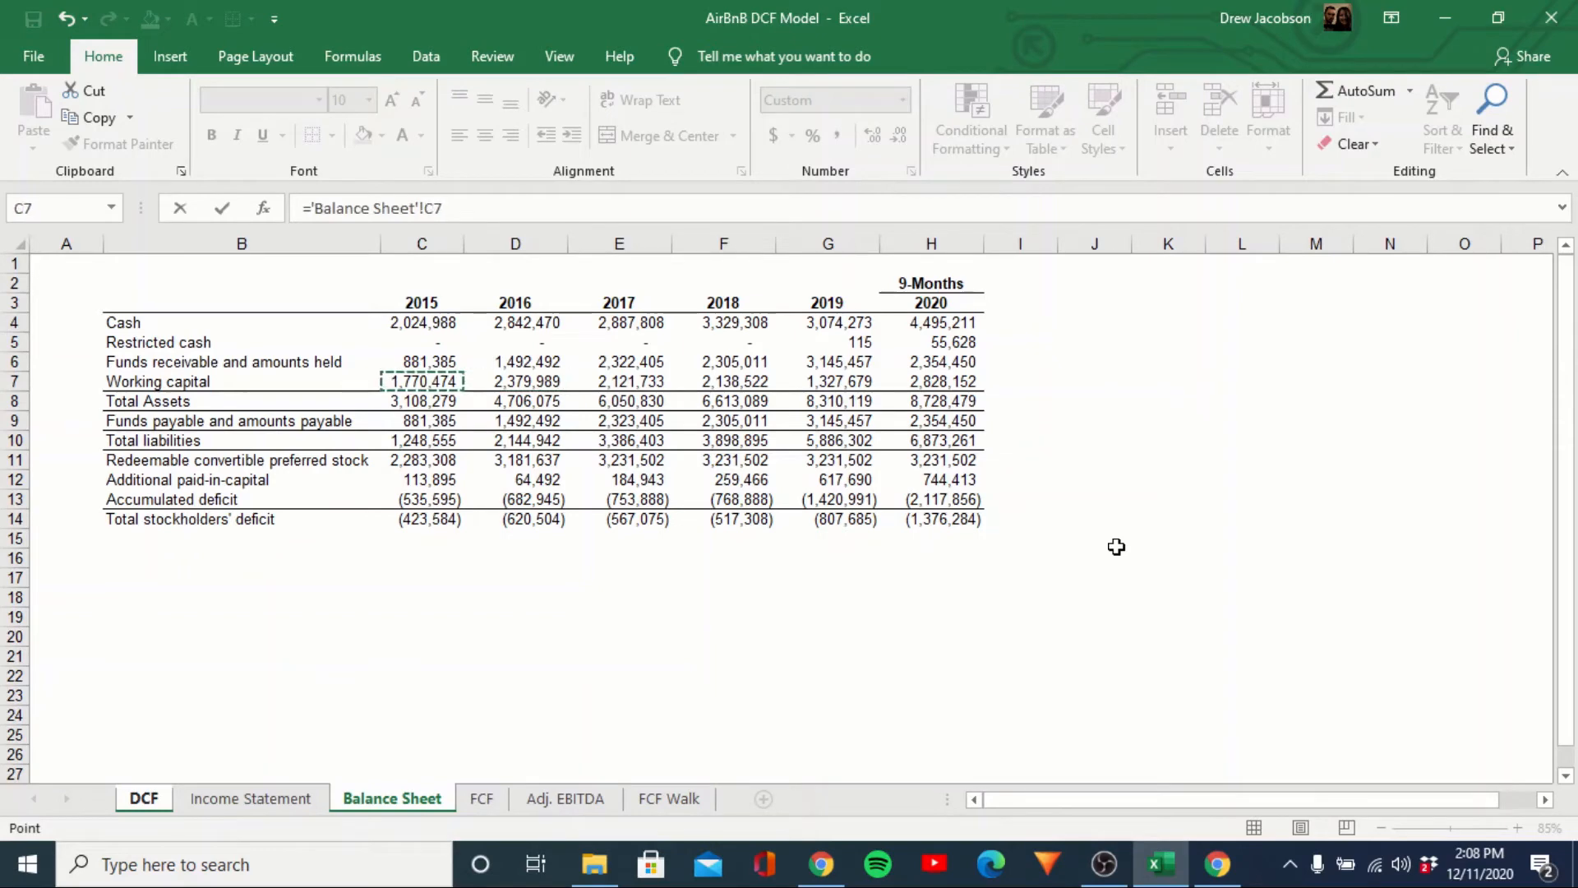
key(Return)
Copy the 2015 working capital link in G38 across H38:L38 with Paste Special to fill 2016 through 2020.
key(Up)
key(ctrl+c)
key(Right)
key(shift+Right)
key(shift+Right)
key(shift+Right)
key(shift+Right)
key(alt+e)
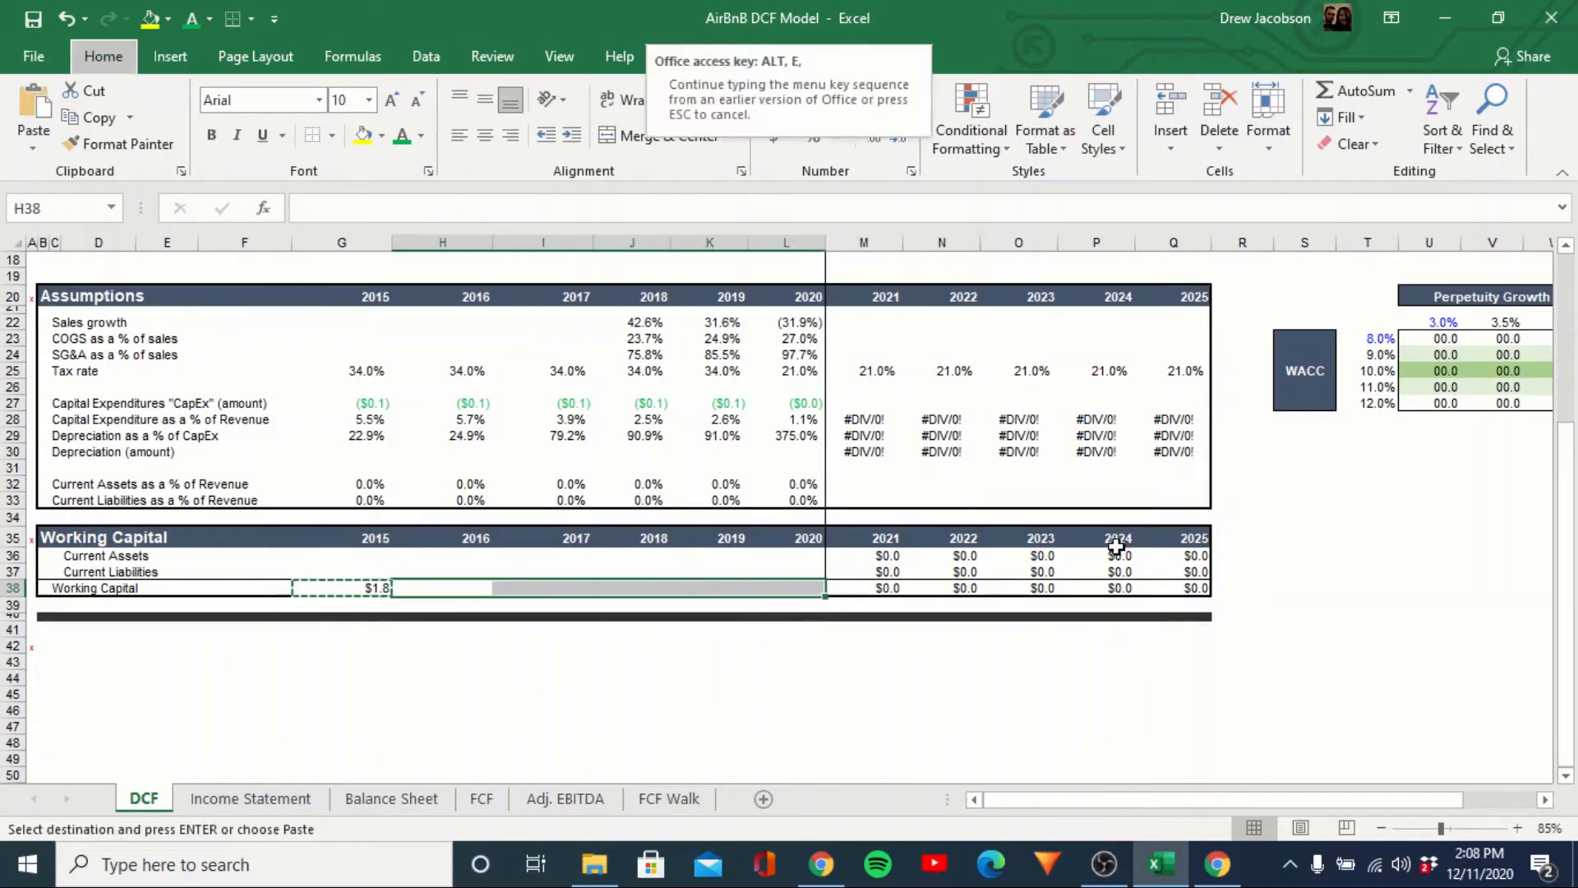
key(s)
key(Return)
Examine the nine-month 2020 column of the Balance Sheet sheet from working capital down to total stockholders' deficit.
key(Right)
key(Right)
key(Right)
key(ctrl+Page_Down)
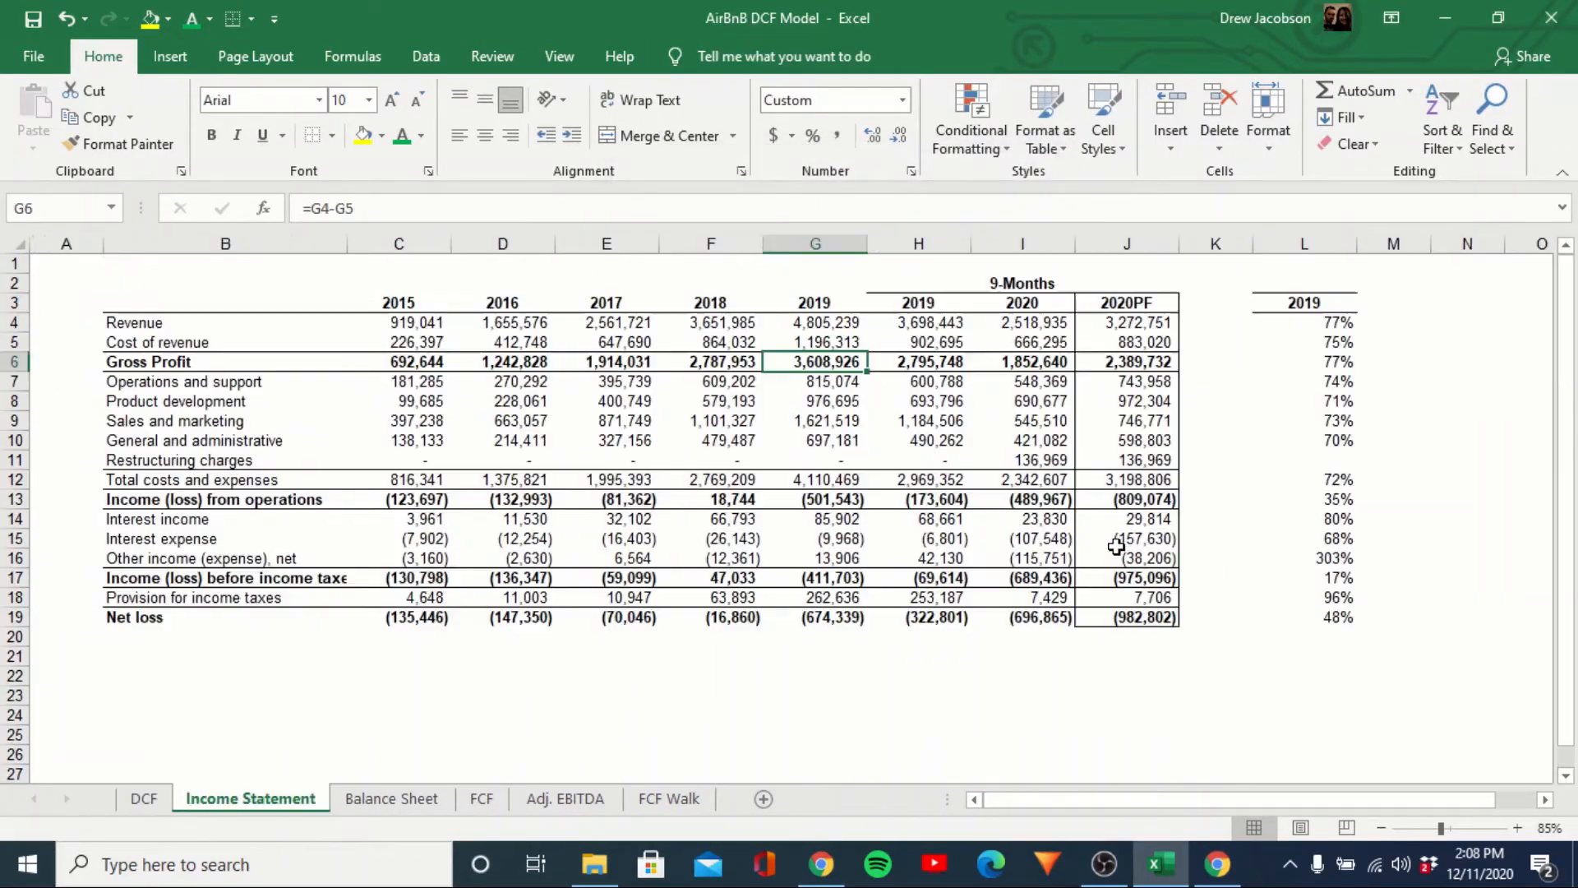
key(ctrl+Page_Down)
key(ctrl+Page_Down)
key(ctrl+Page_Up)
key(Right)
key(Right)
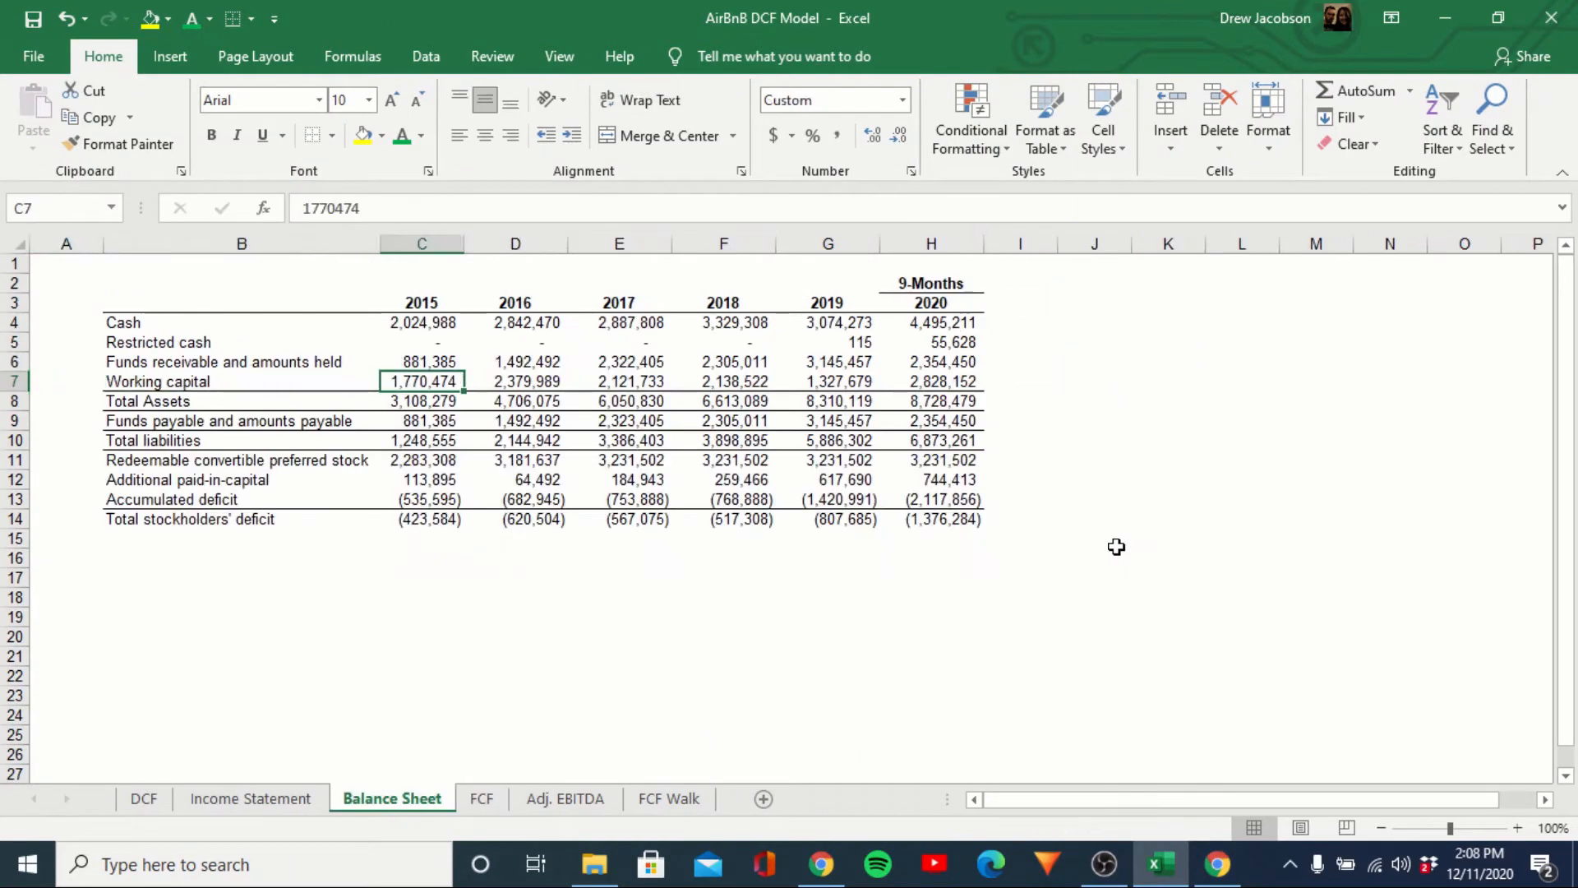
key(ctrl+Right)
key(Down)
key(Down)
key(Down)
key(Down)
key(Down)
key(Down)
key(Down)
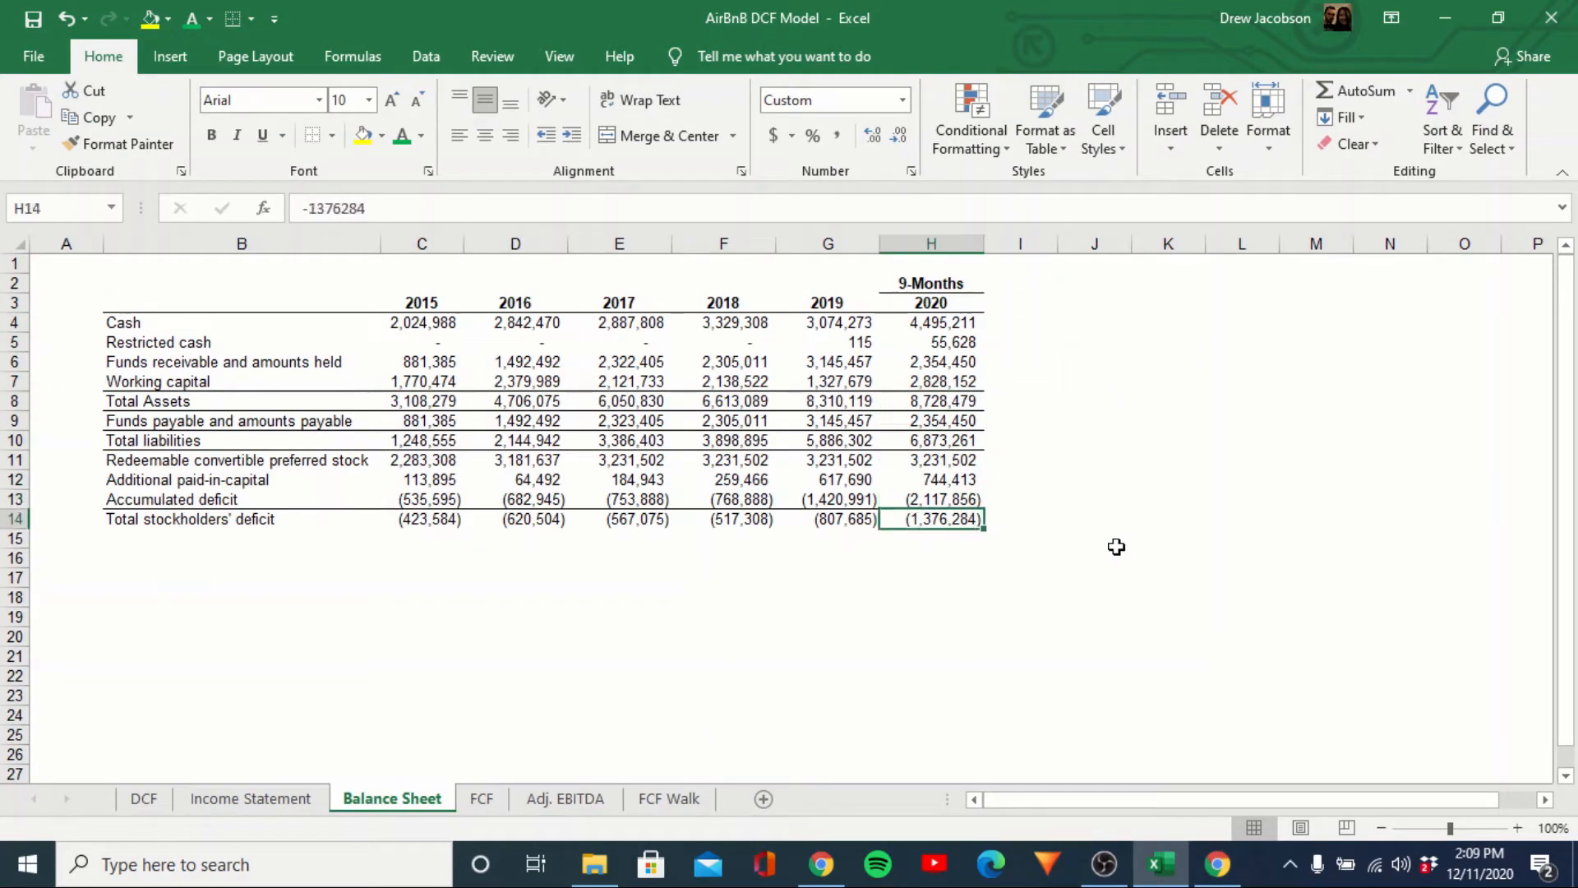
key(Up)
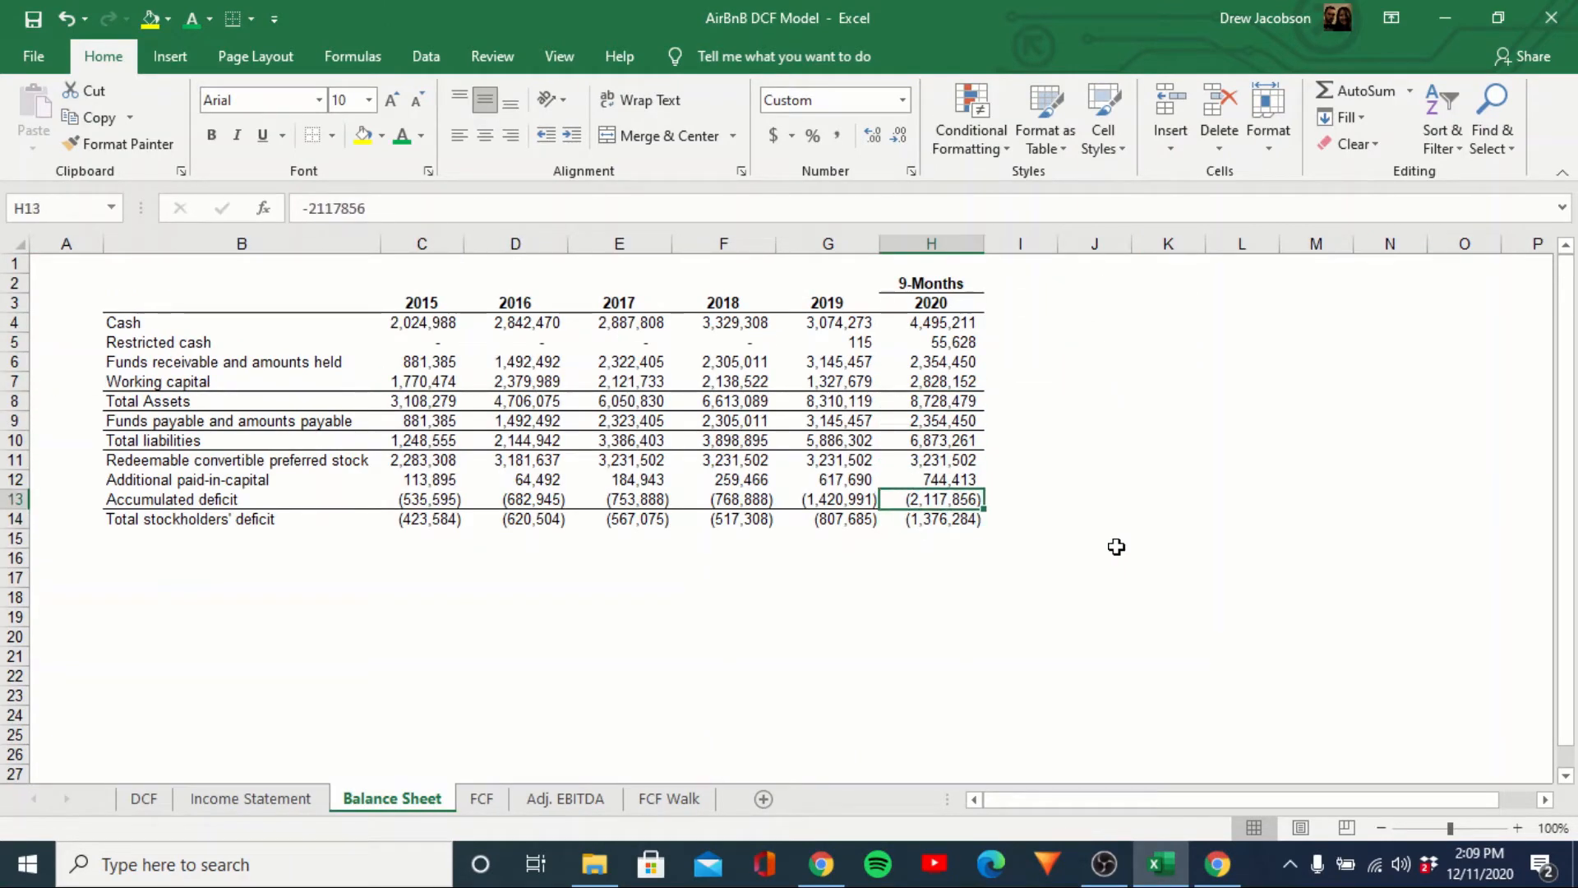
Compare the 2019 and nine-month 2020 working capital figures in row 7 of the Balance Sheet sheet.
key(Up)
key(Up)
key(Up)
key(Up)
key(Up)
key(Up)
key(Left)
key(Right)
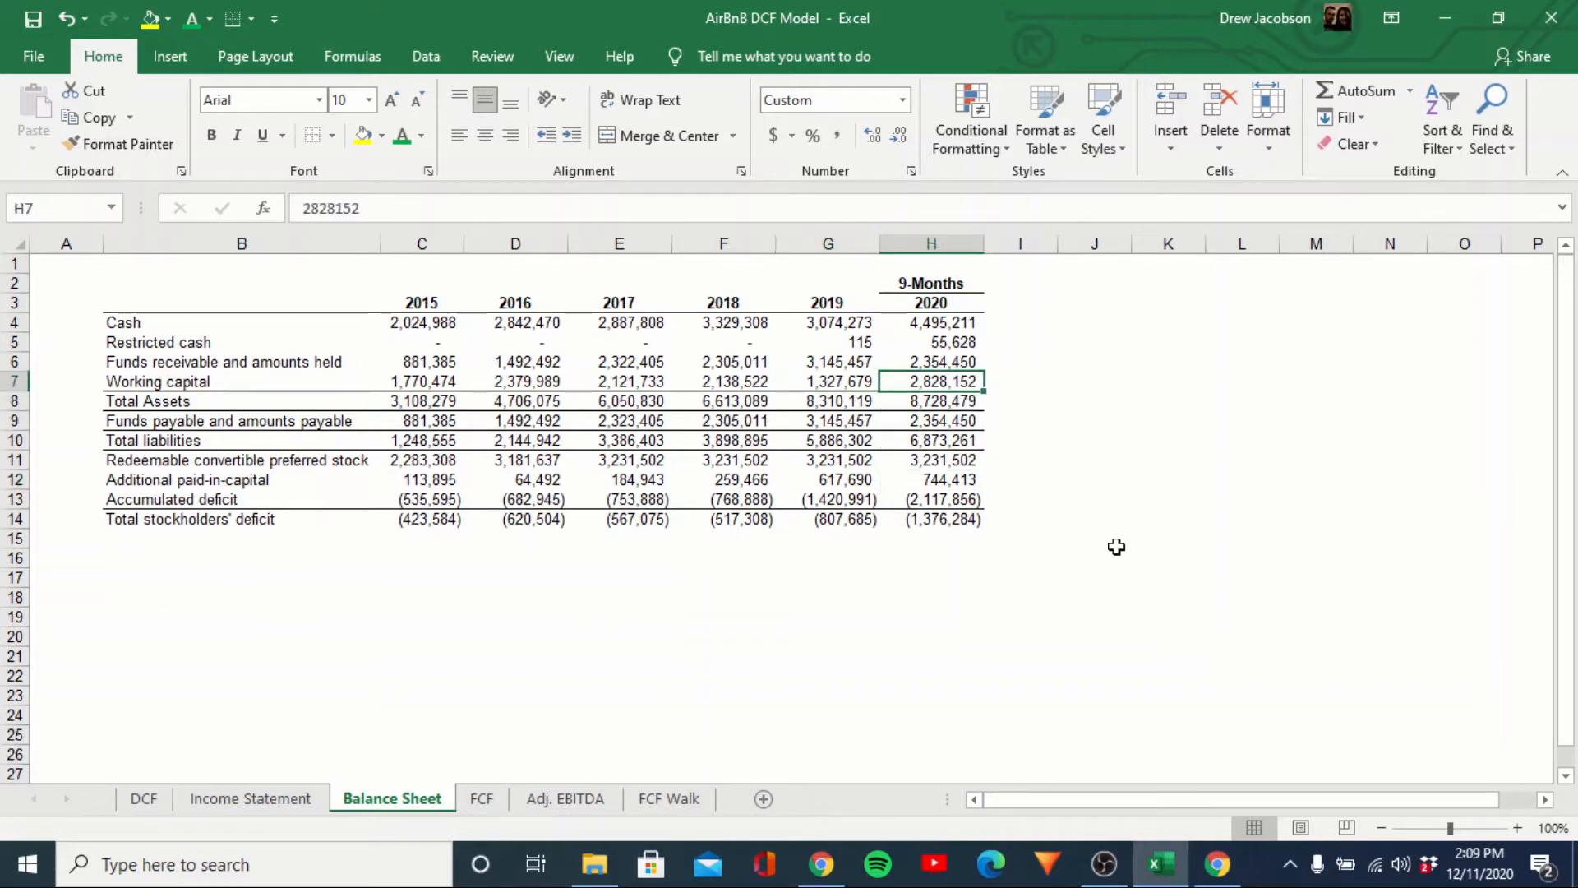
key(Left)
key(Right)
key(Left)
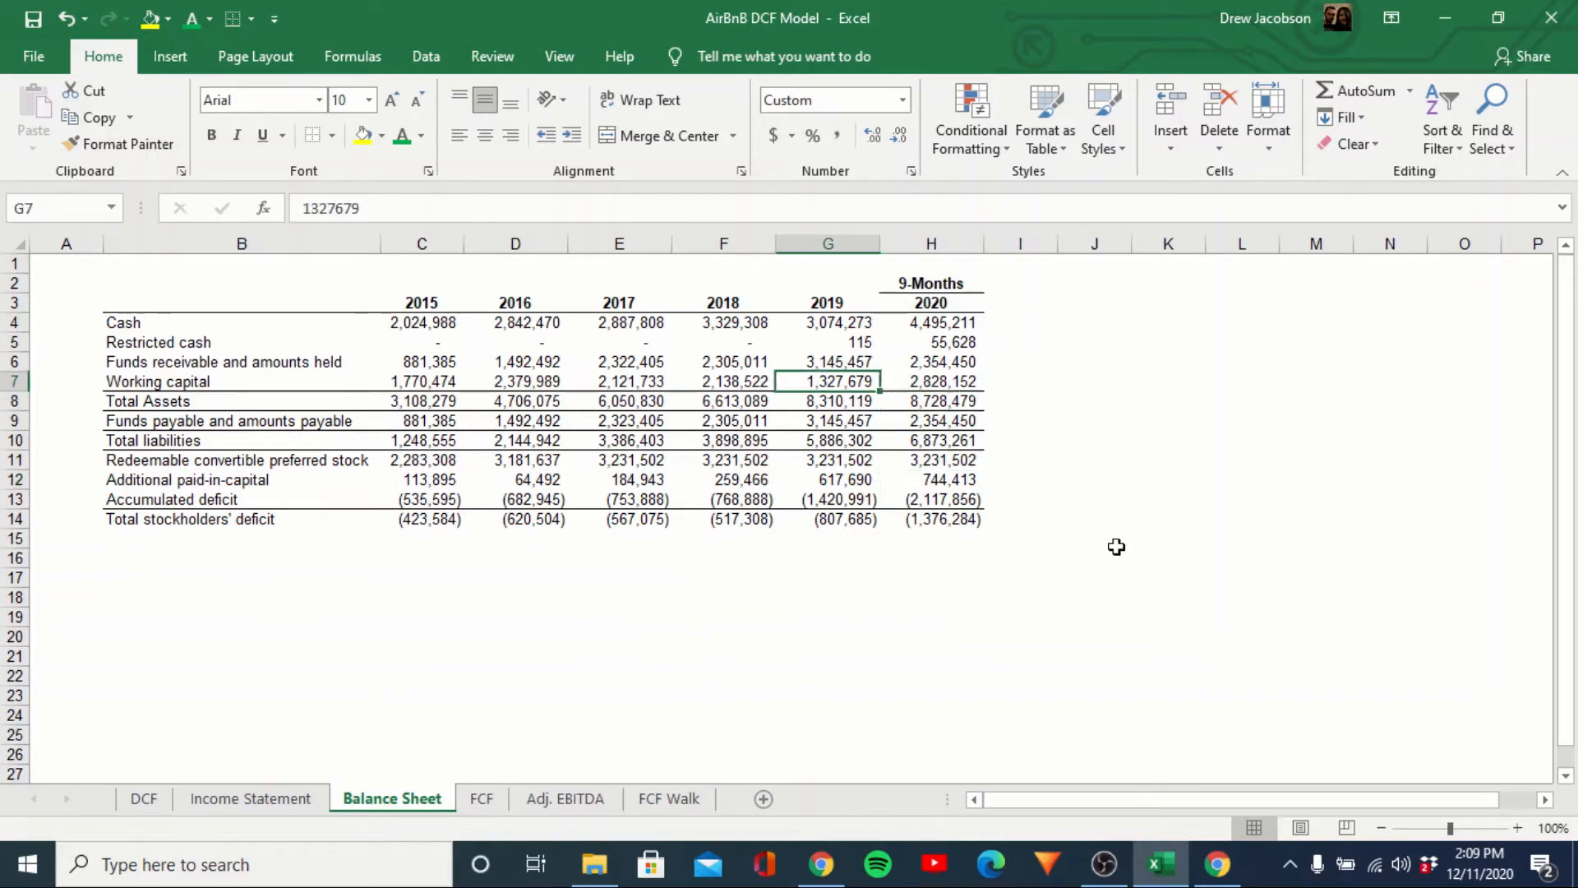
key(Right)
key(Left)
key(Right)
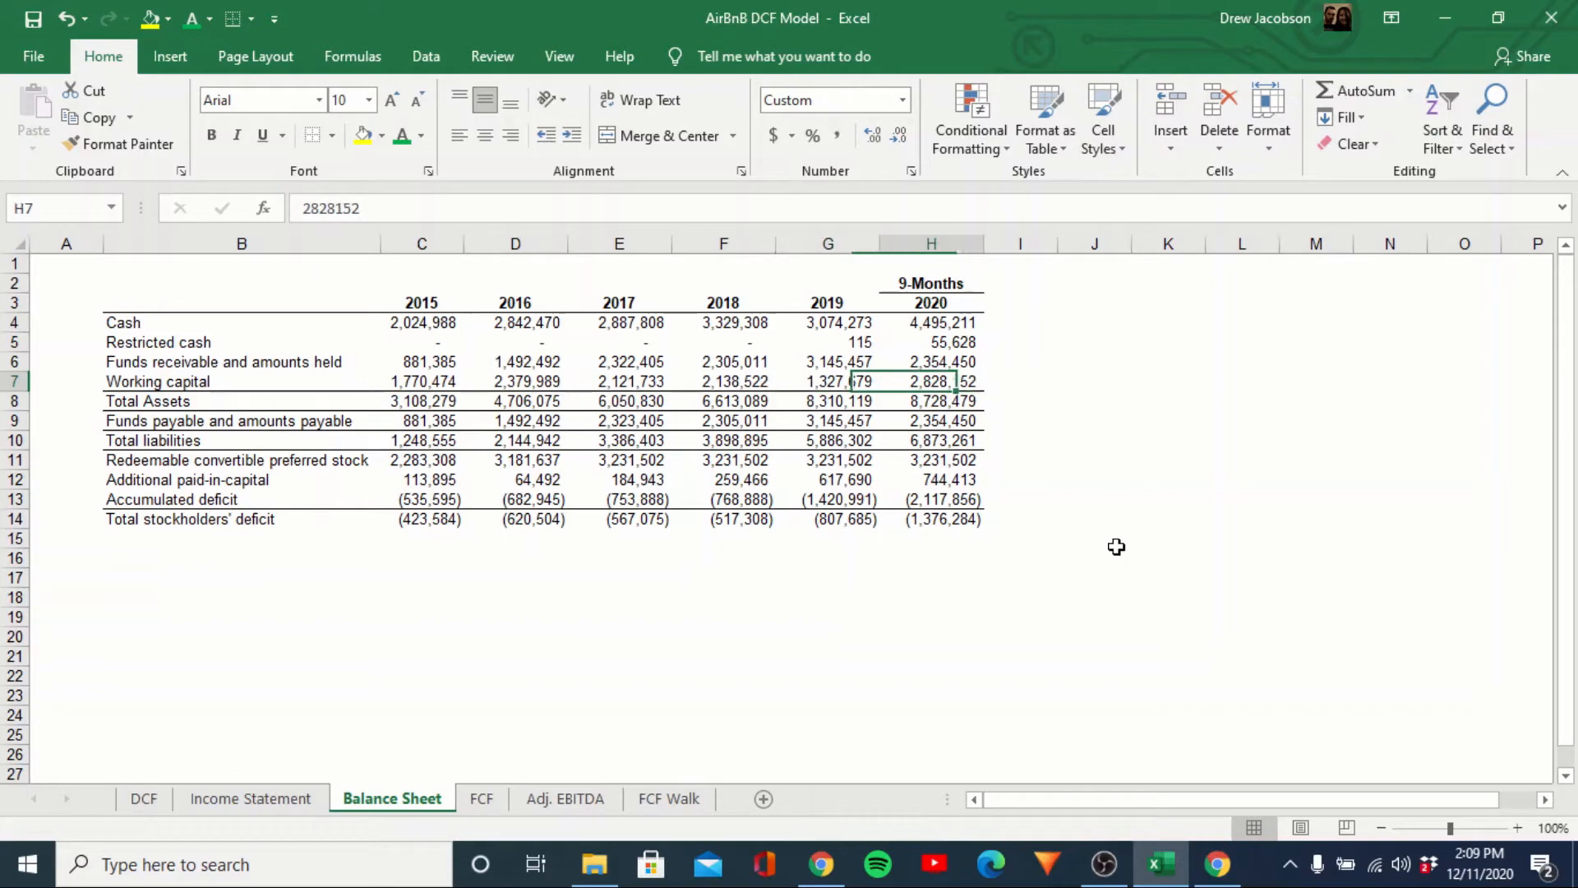
key(Right)
key(Left)
key(Left)
key(Right)
key(Left)
key(Left)
Return to the DCF sheet and review its historical rows from working capital up through the assumptions, free cash flow and income statement.
key(ctrl+Page_Up)
key(ctrl+Page_Up)
key(Up)
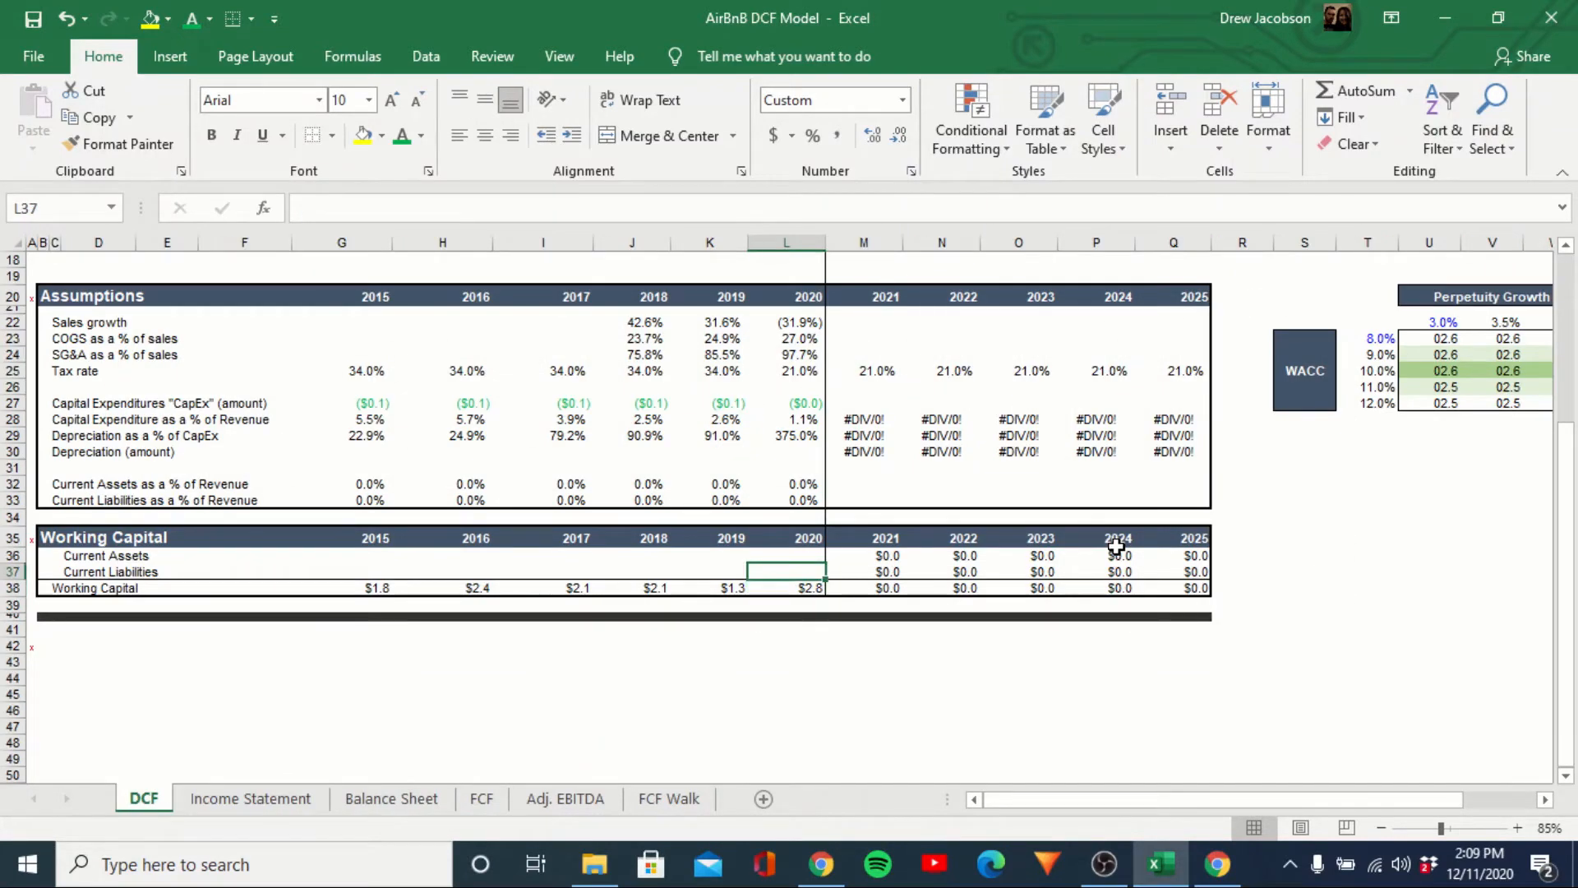
key(Up)
key(Up)
key(Up)
key(Up)
key(Up)
key(Up)
key(Up)
key(Up)
key(Up)
key(Up)
key(Up)
key(Up)
key(Up)
key(Up)
key(Up)
key(Up)
key(Up)
key(Up)
key(Up)
key(Up)
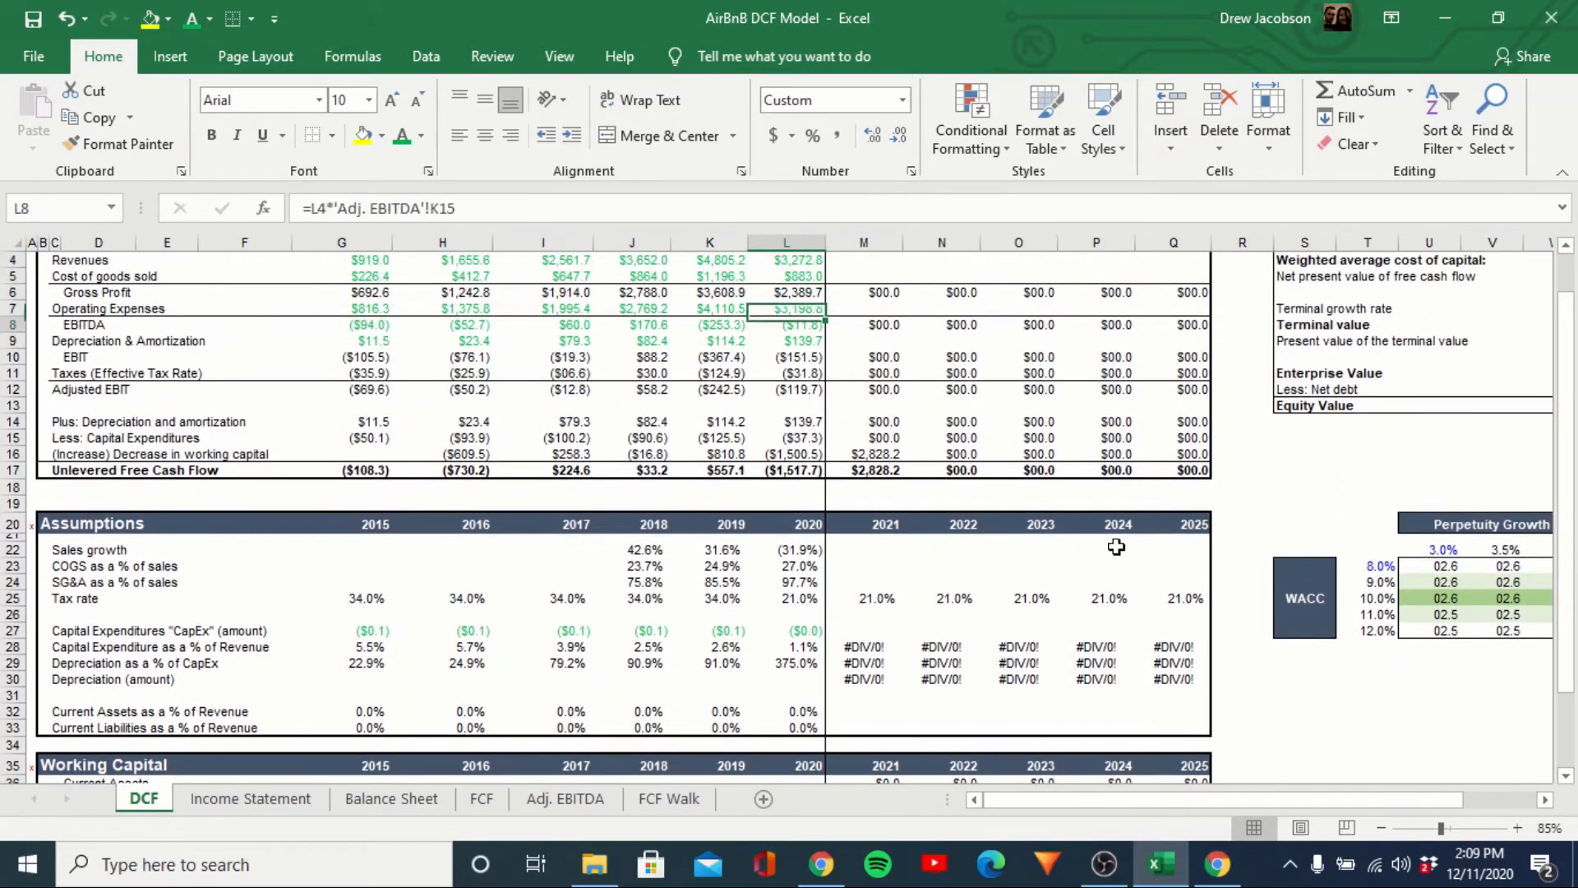
key(Down)
key(Down)
key(Down)
key(Down)
key(Down)
key(Down)
key(Left)
key(Left)
key(Down)
key(Up)
key(Up)
key(Up)
key(Up)
key(Up)
key(Up)
key(Up)
key(Up)
key(Up)
key(Up)
key(Up)
key(Up)
key(Up)
key(Up)
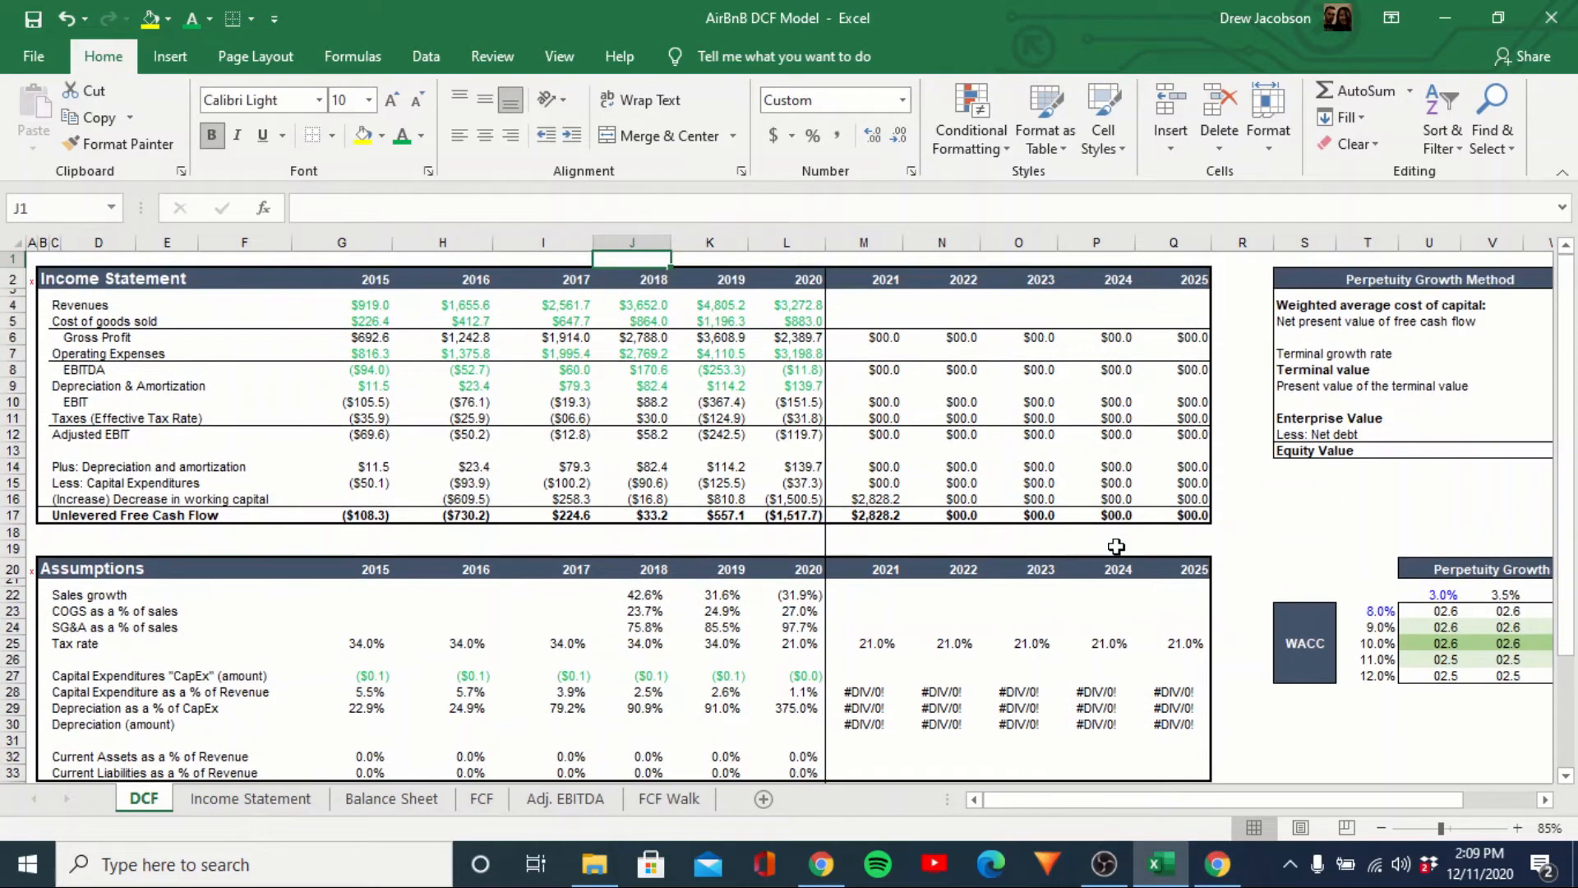
Check the income statement lines down to the change in working capital and unlevered free cash flow in rows 16 and 17.
key(Down)
key(Down)
key(Down)
key(Down)
key(Down)
key(Down)
key(Down)
key(Down)
key(Down)
key(Down)
key(Down)
key(Down)
key(Down)
key(Down)
key(Down)
key(Down)
key(Down)
key(Left)
key(Left)
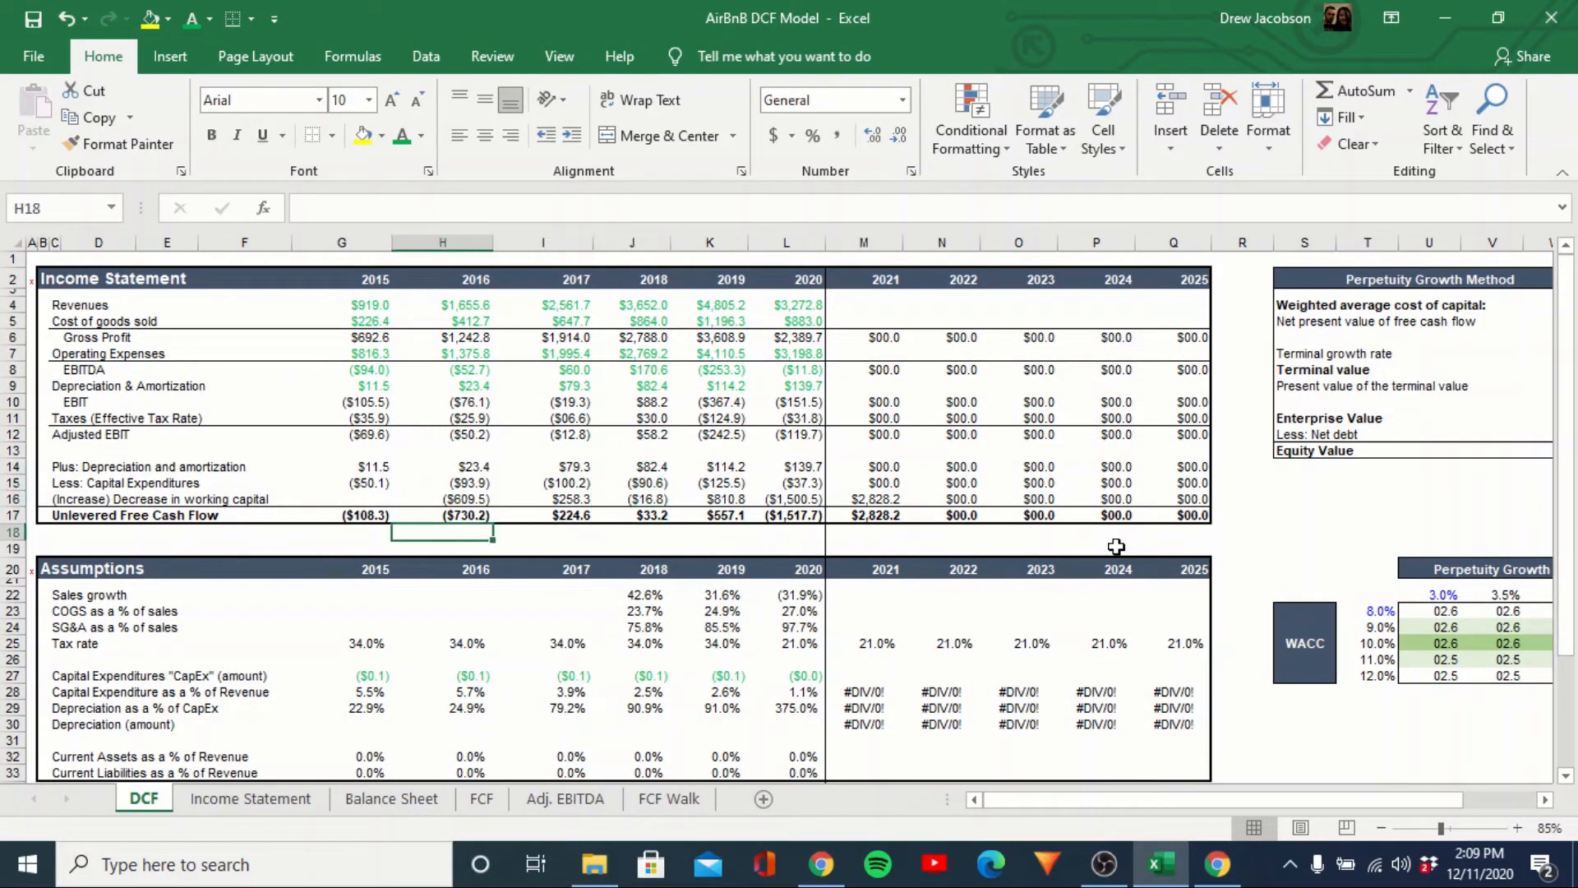
Compare the 2015 Unlevered Free Cash Flow on the DCF sheet with the 2015 Free Cash Flow on the FCF Walk sheet.
key(Up)
key(Left)
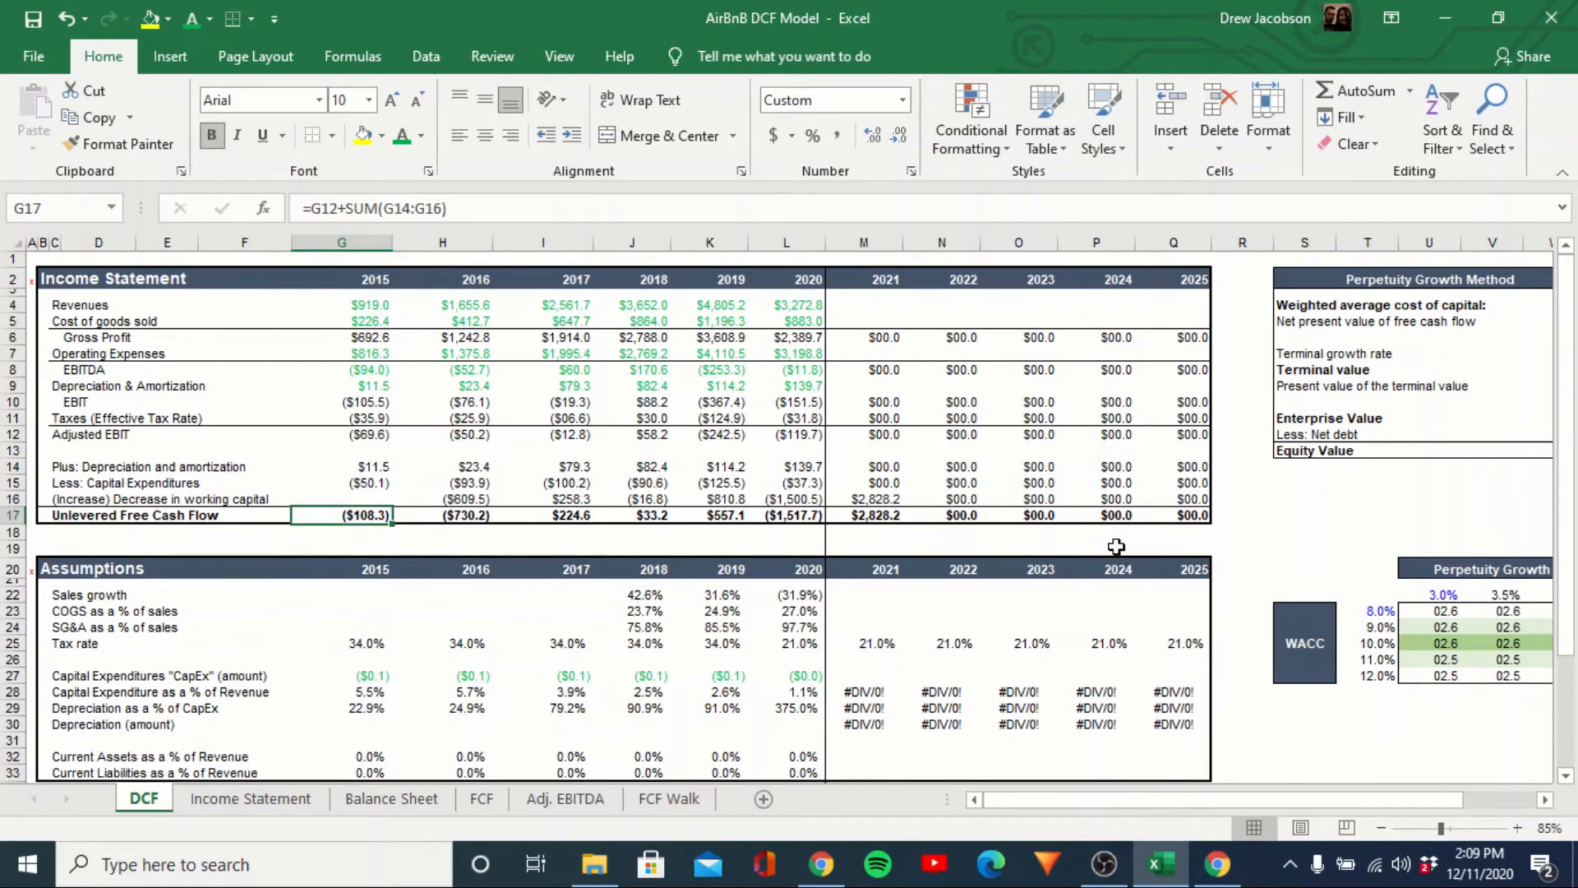
key(shift+Right)
key(shift+Right)
key(shift+Right)
key(shift+Right)
key(shift+Right)
key(ctrl+Page_Down)
key(ctrl+Page_Down)
key(ctrl+Page_Down)
key(ctrl+Page_Down)
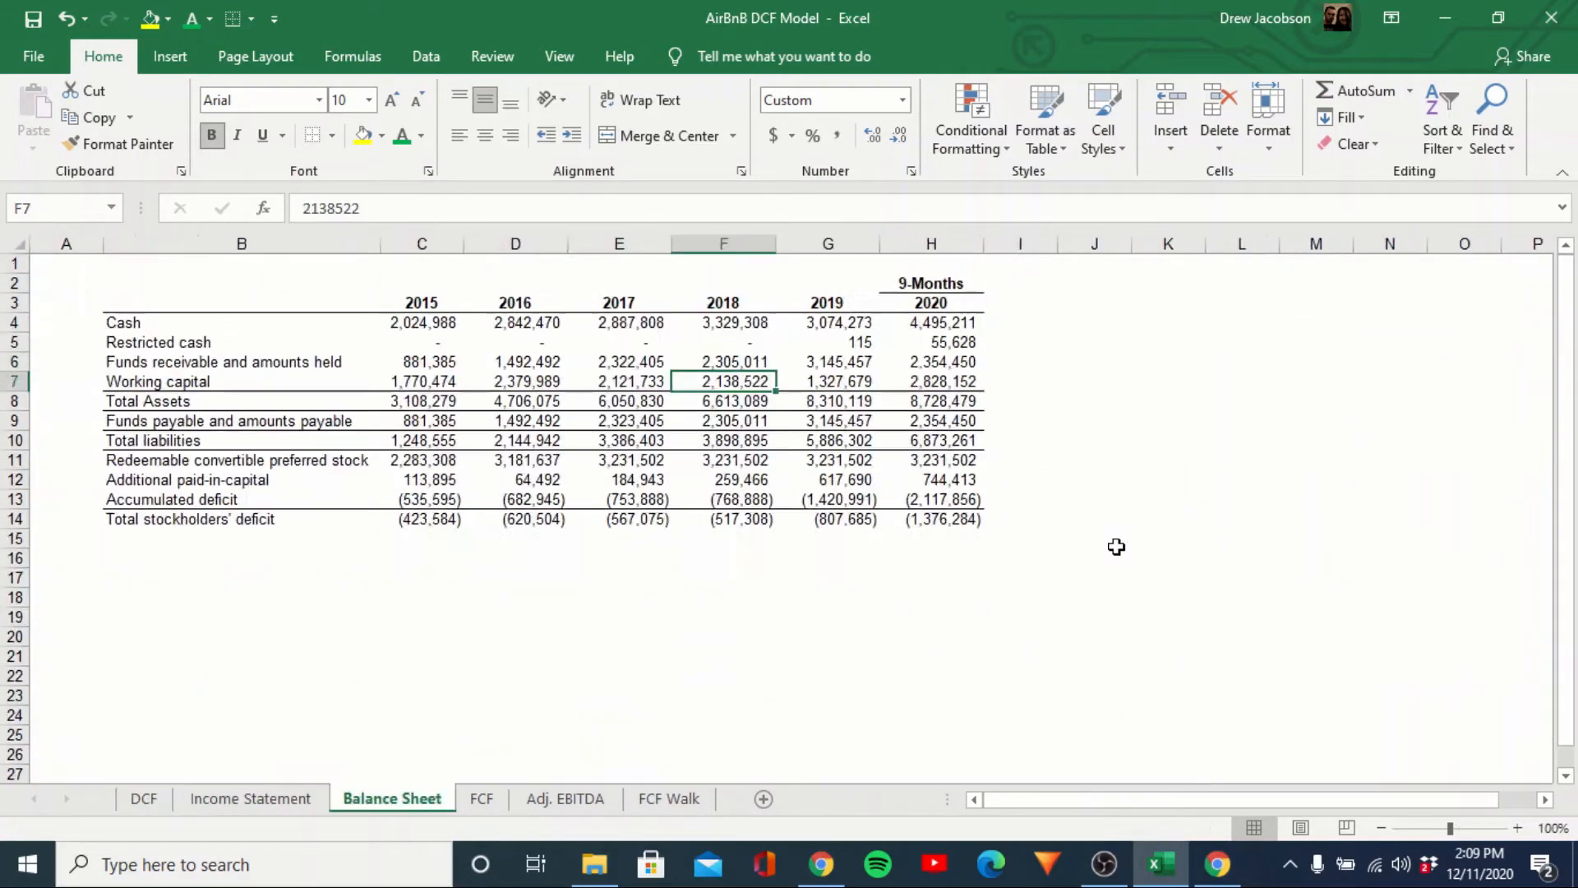
key(ctrl+Page_Down)
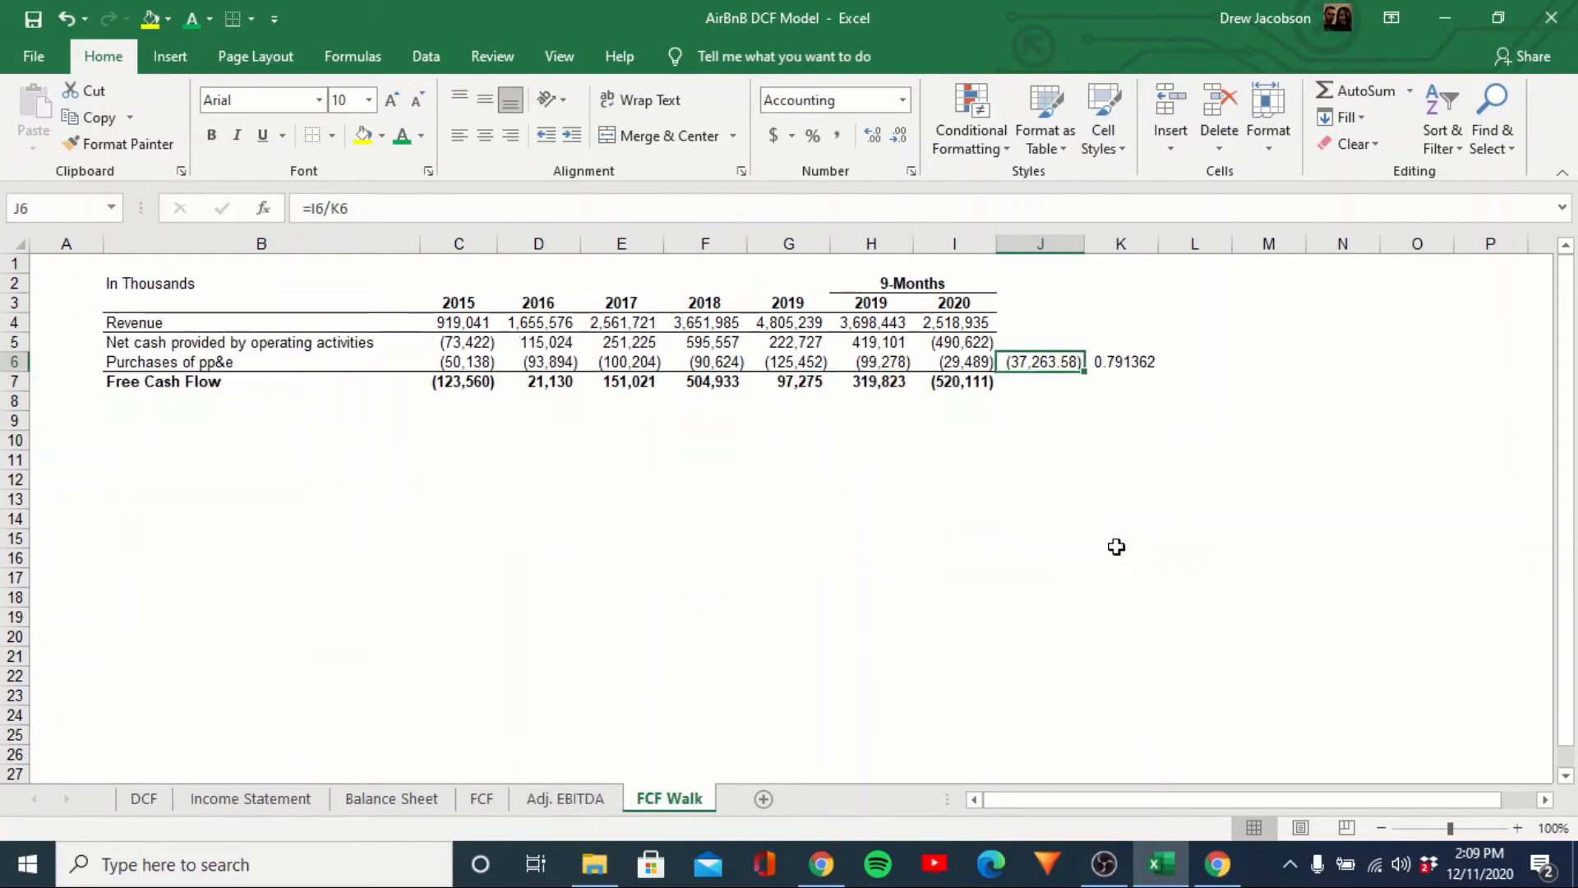
key(Down)
key(Down)
key(Up)
key(Left)
key(Left)
key(Left)
key(Left)
key(Left)
key(Left)
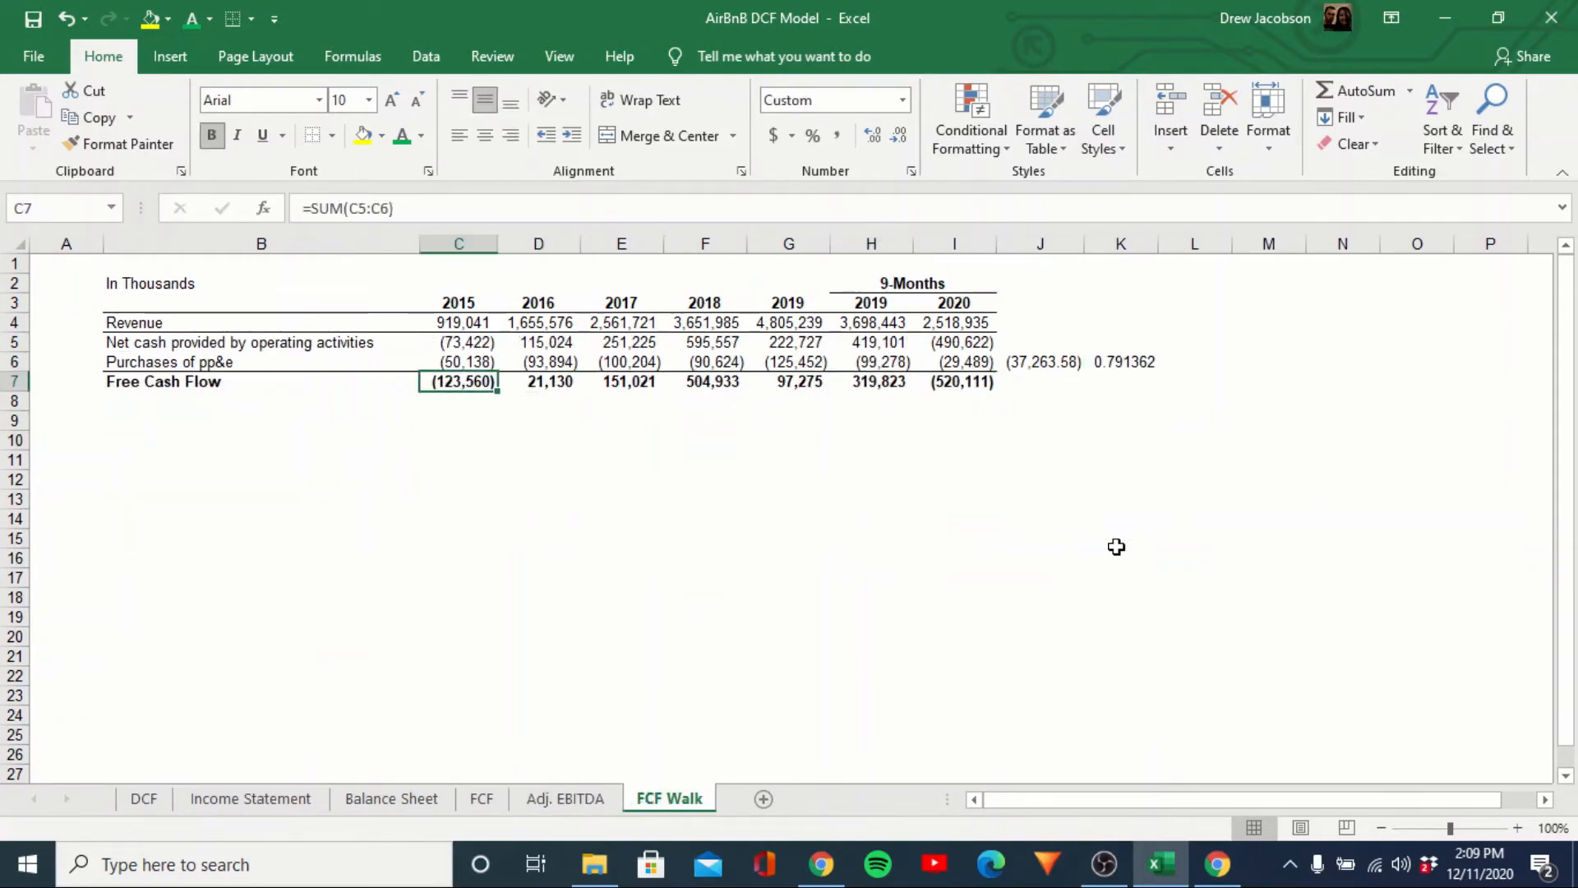
Check the 2016 Unlevered Free Cash Flow on the DCF sheet against the Free Cash Flow row from 2016 onward on FCF Walk.
key(ctrl+Page_Up)
key(ctrl+Page_Up)
key(ctrl+Page_Up)
key(ctrl+Page_Up)
key(ctrl+Page_Up)
key(Right)
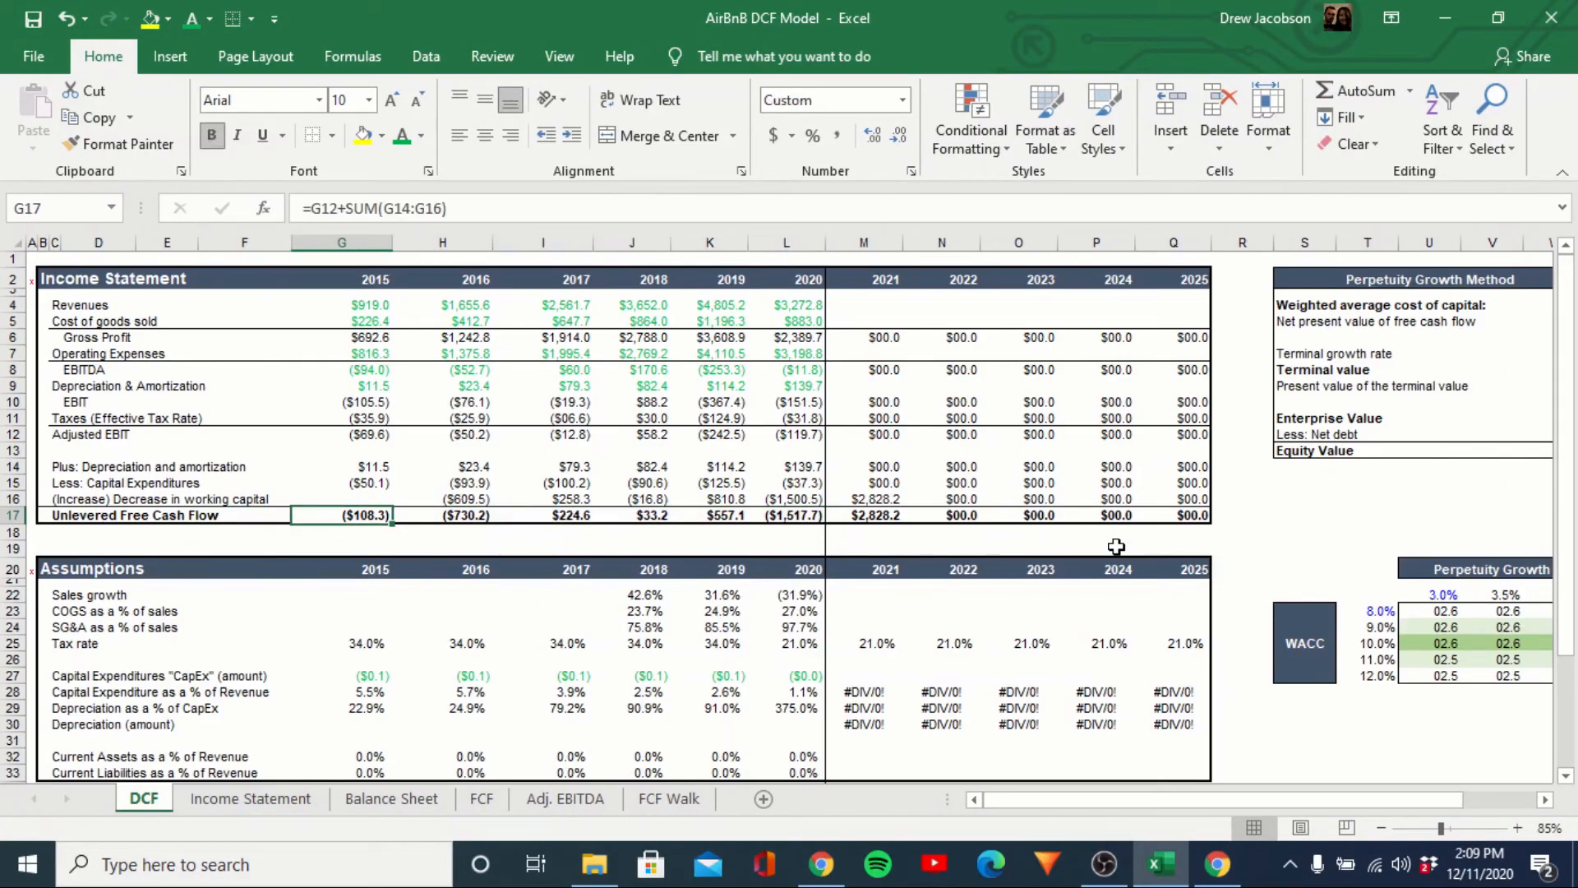
key(Left)
key(Right)
key(Right)
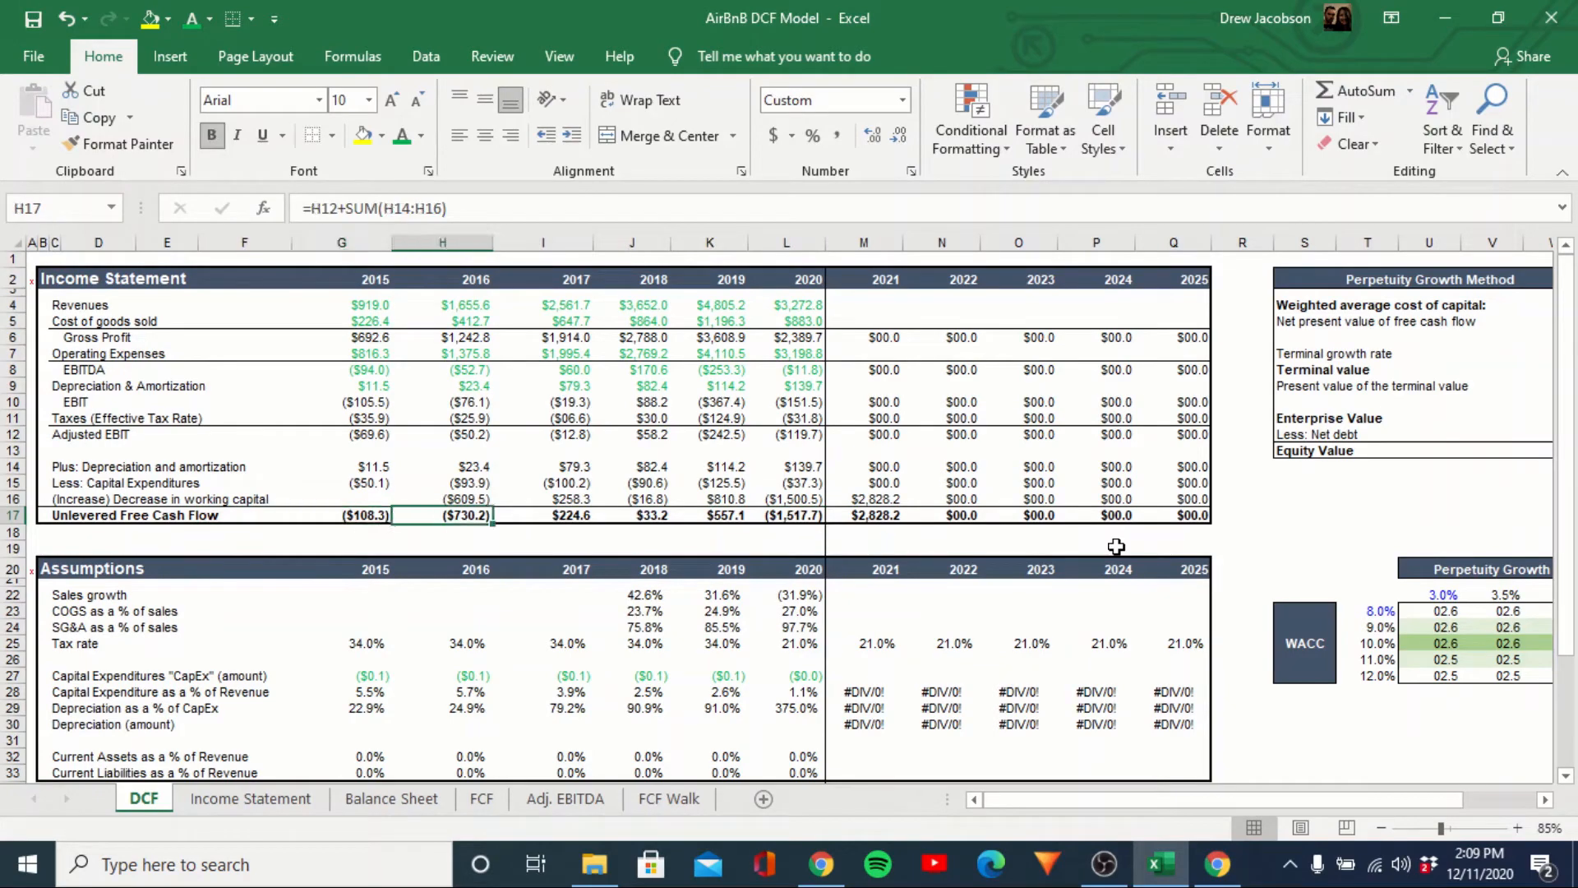
key(ctrl+Page_Down)
key(ctrl+Page_Down)
key(ctrl+Page_Down)
key(ctrl+Page_Down)
key(ctrl+Page_Down)
key(Right)
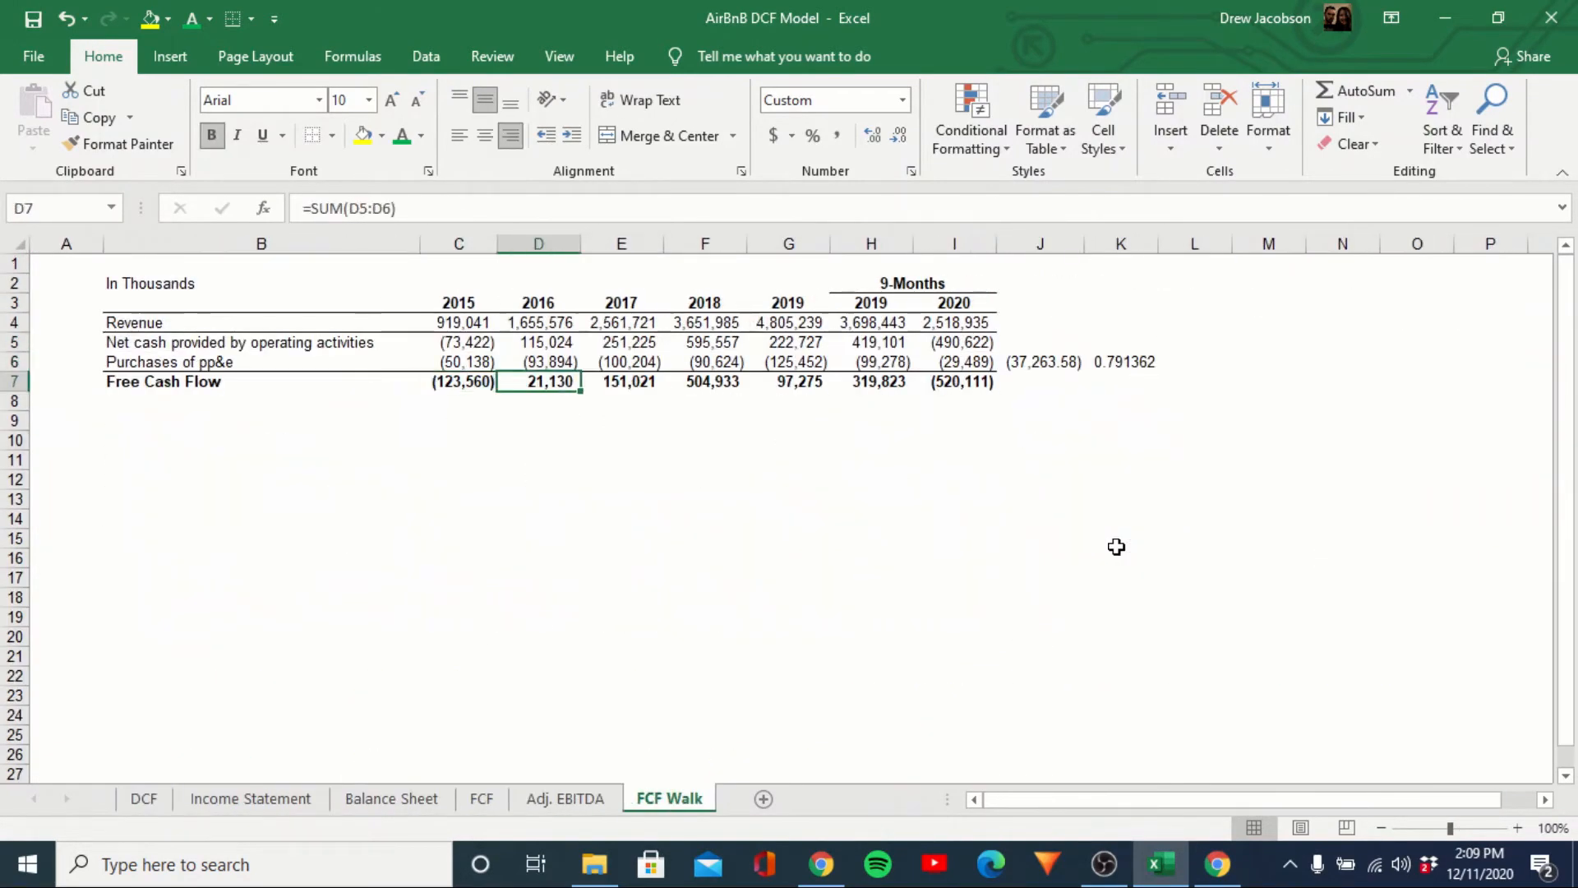
key(shift+Right)
key(shift+Right)
key(shift+Right)
key(shift+Right)
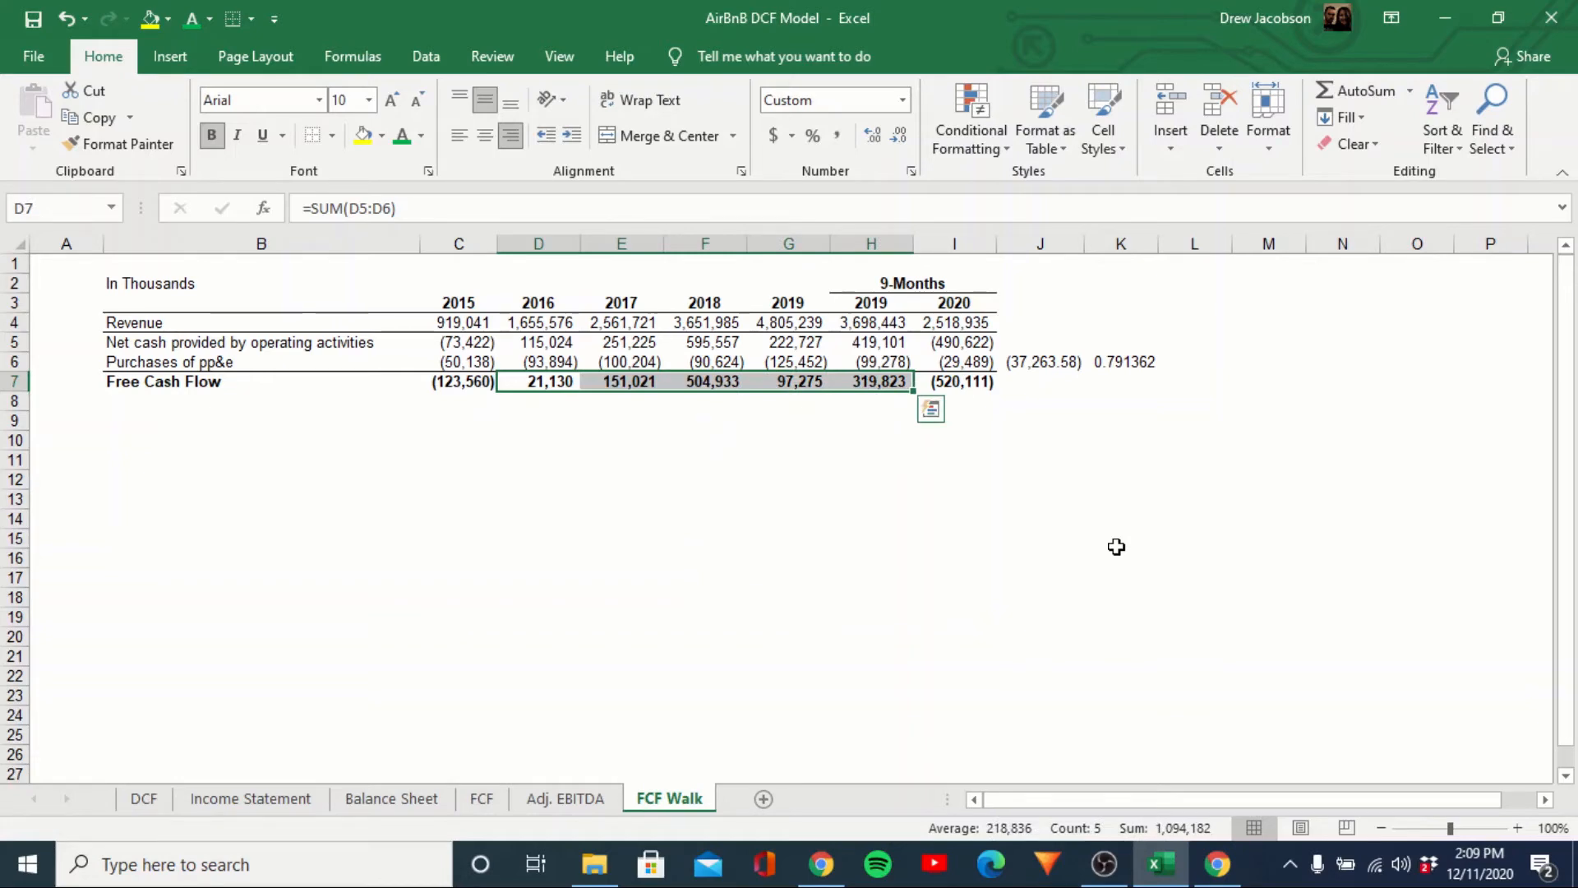
Review the calculated Unlevered Free Cash Flow figures for 2016 through 2019 on the DCF sheet.
key(ctrl+Page_Up)
key(ctrl+Page_Up)
key(ctrl+Page_Up)
key(ctrl+Page_Up)
key(ctrl+Page_Up)
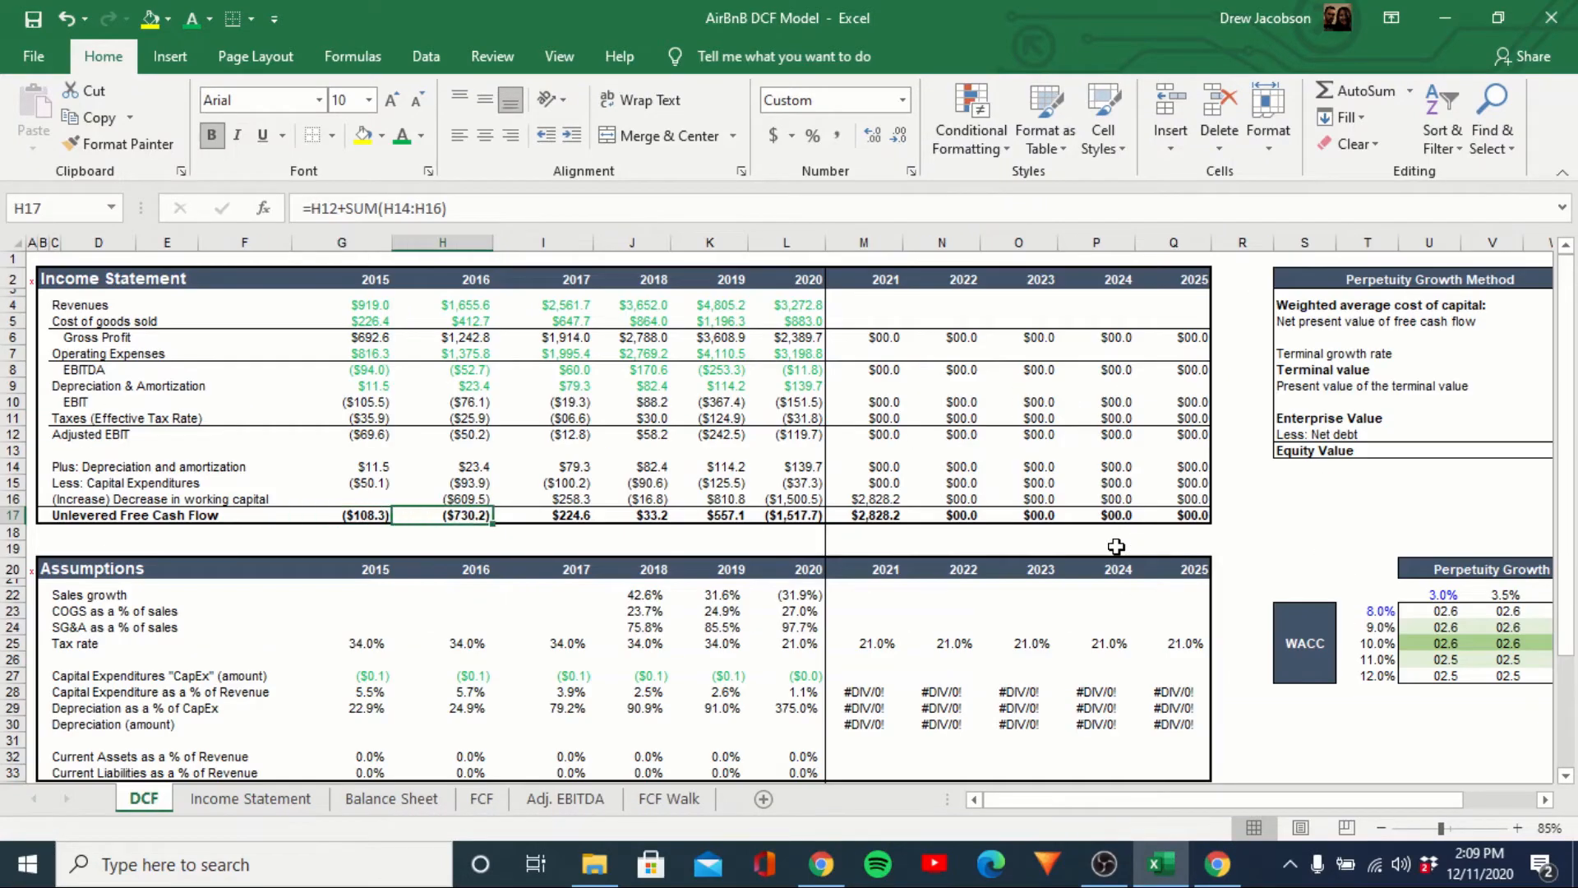
key(shift+Right)
key(shift+Right)
key(shift+Right)
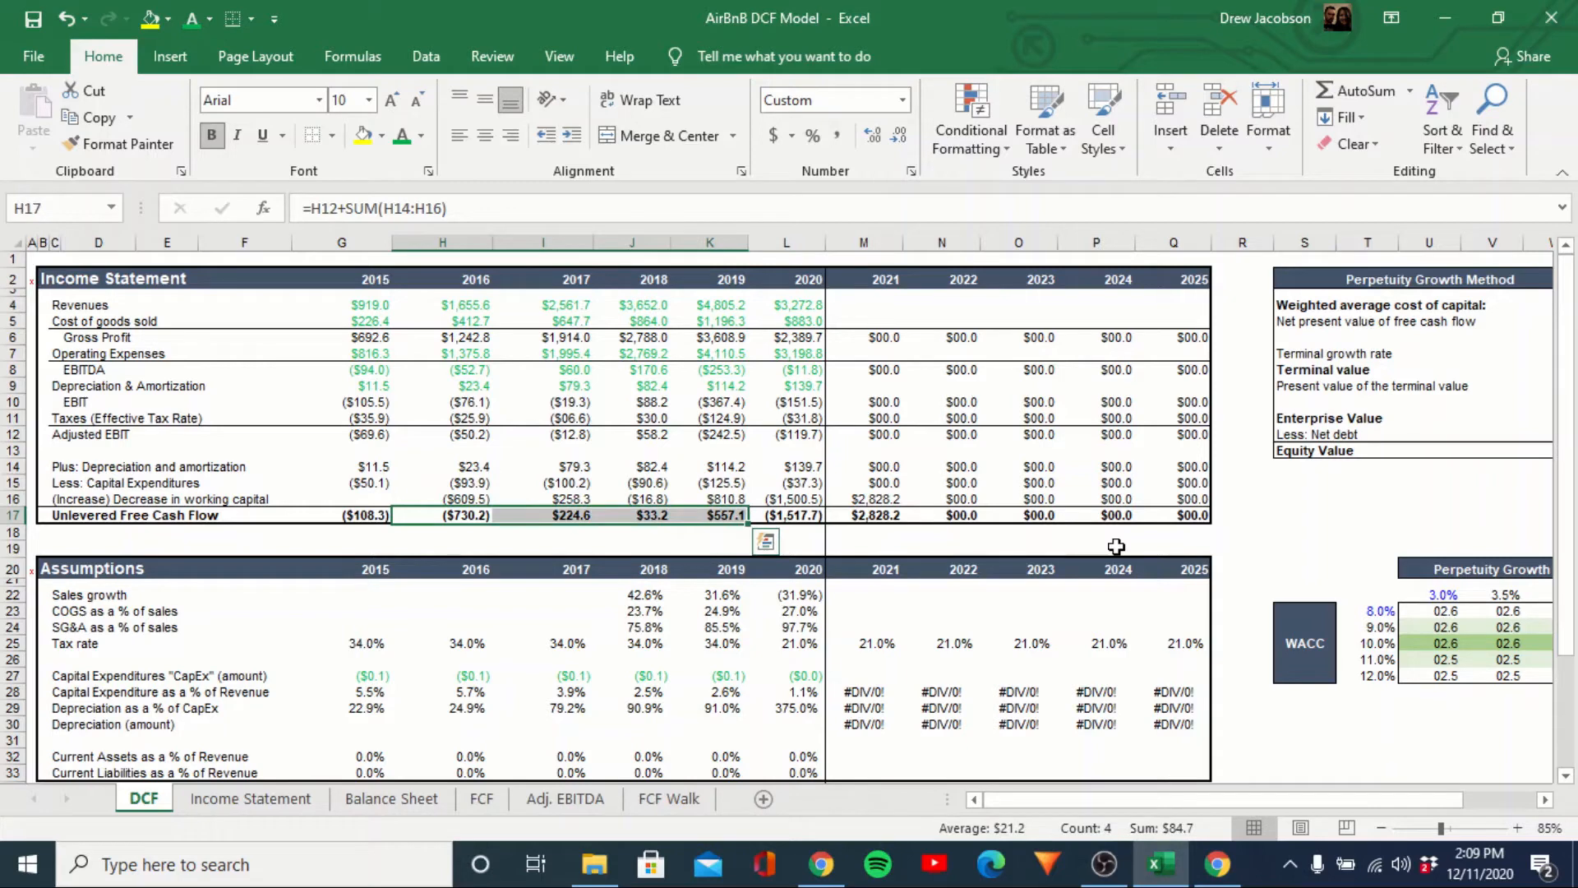
key(shift+Left)
key(shift+Left)
key(shift+Left)
key(Left)
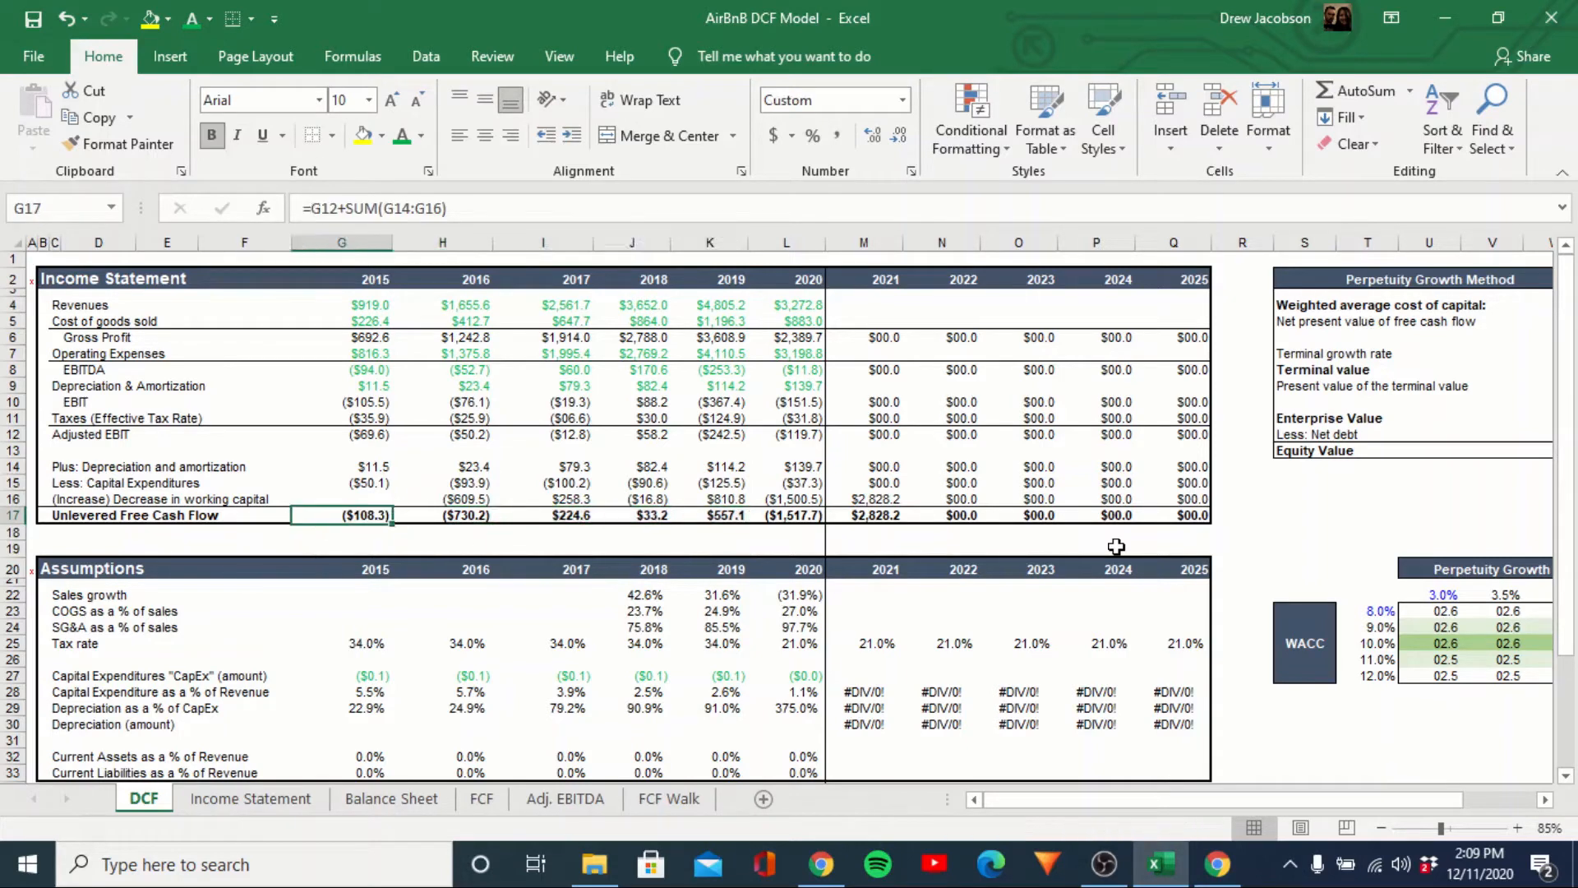
Examine the operating cash flow, pp&e purchases and Free Cash Flow rows on the FCF Walk sheet.
key(Up)
key(Up)
key(Up)
key(Up)
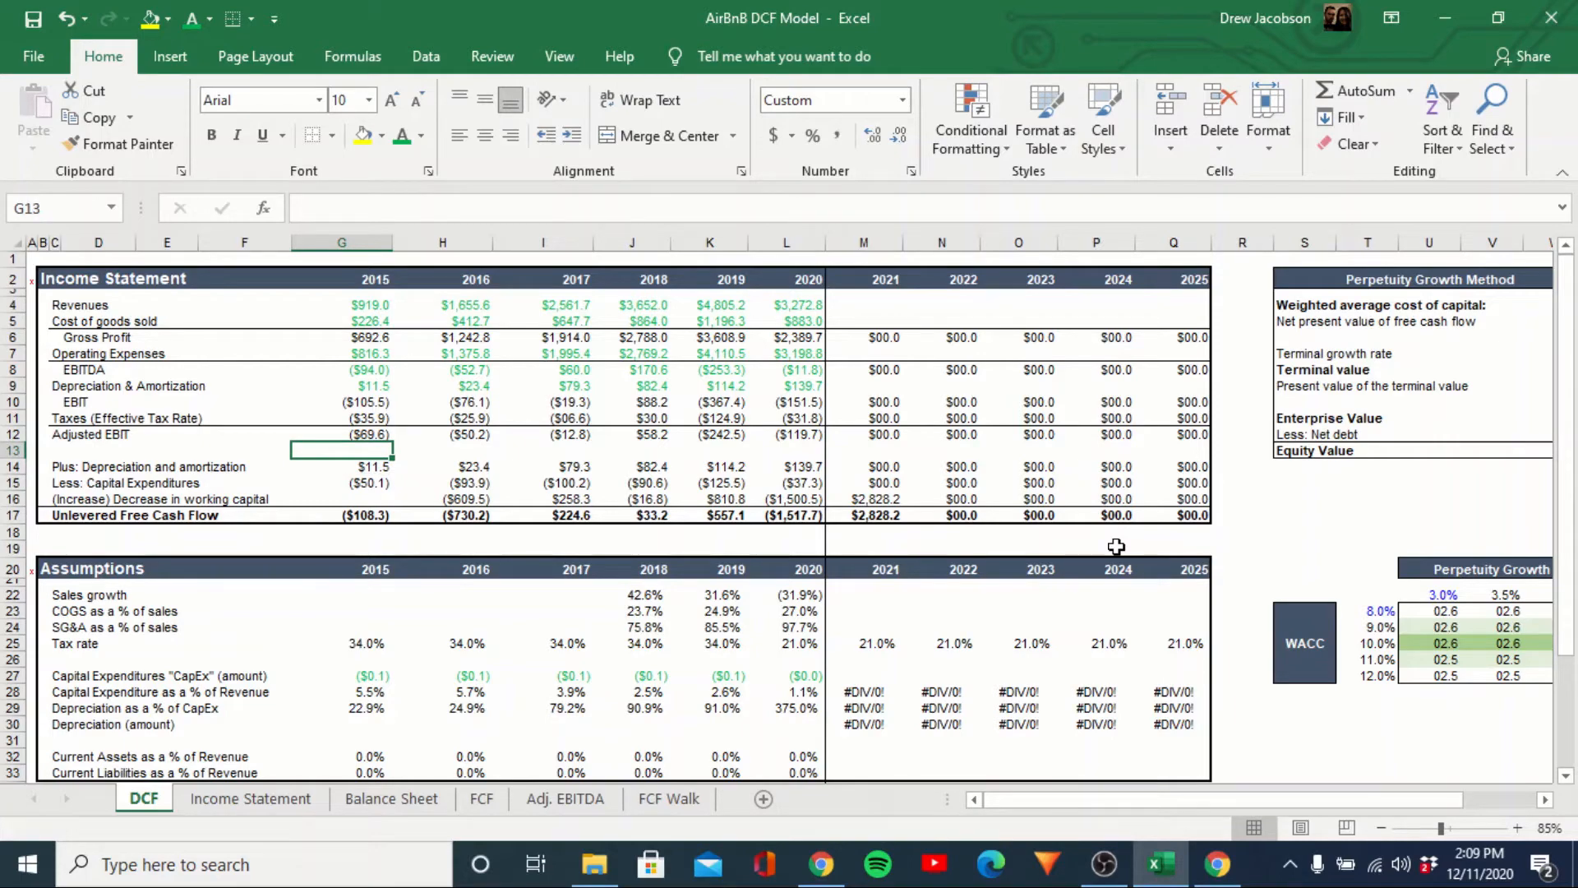
key(ctrl+Page_Down)
key(ctrl+Page_Down)
key(ctrl+Page_Down)
key(ctrl+Page_Down)
key(ctrl+Page_Down)
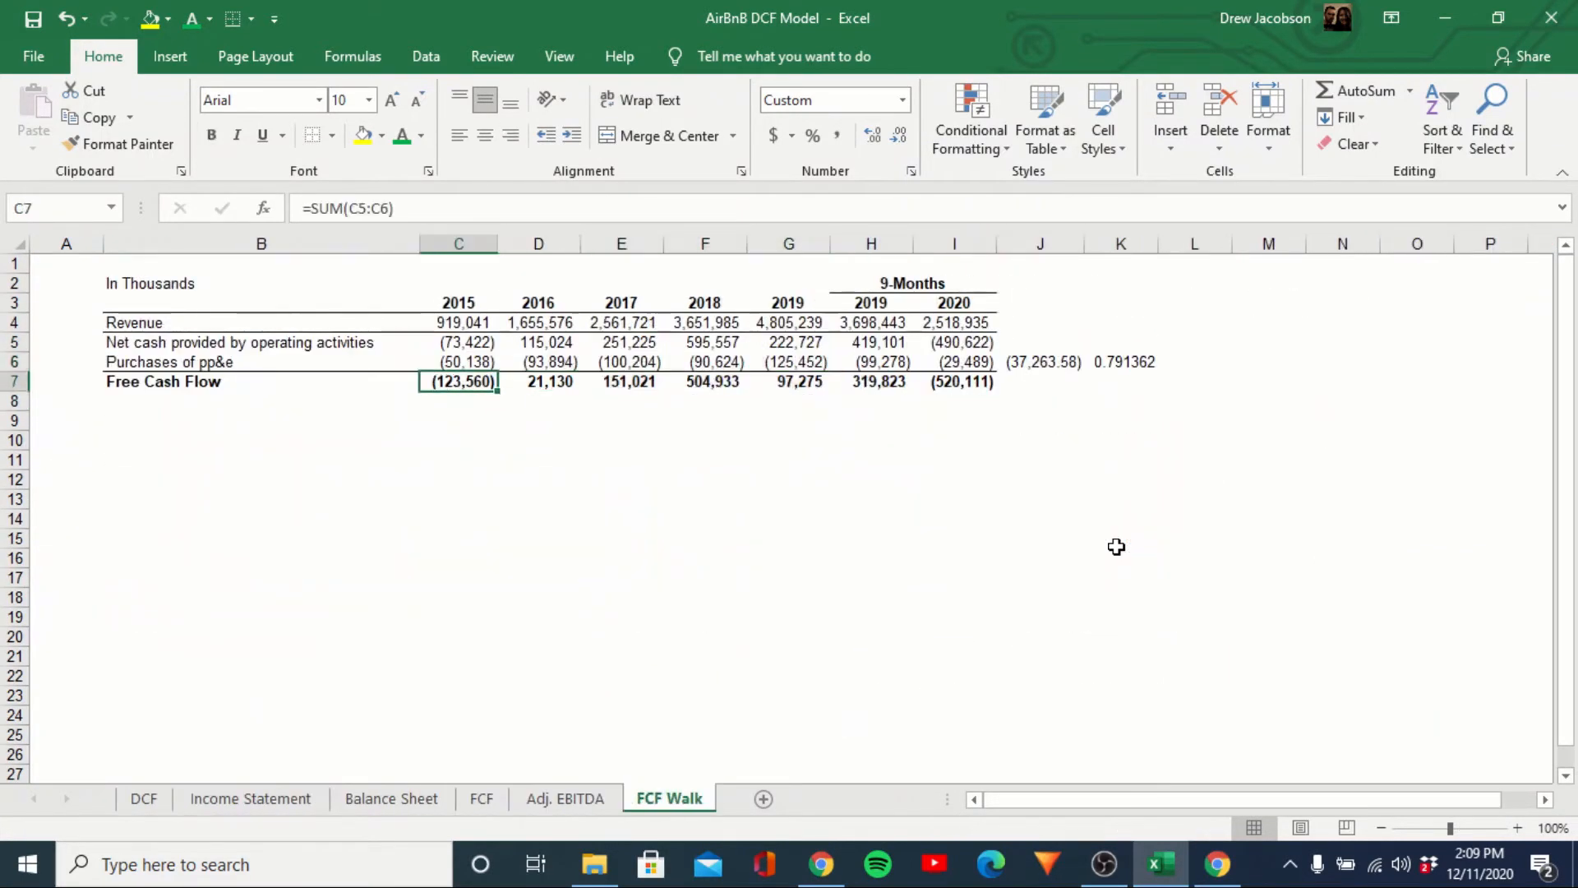
key(Up)
key(Up)
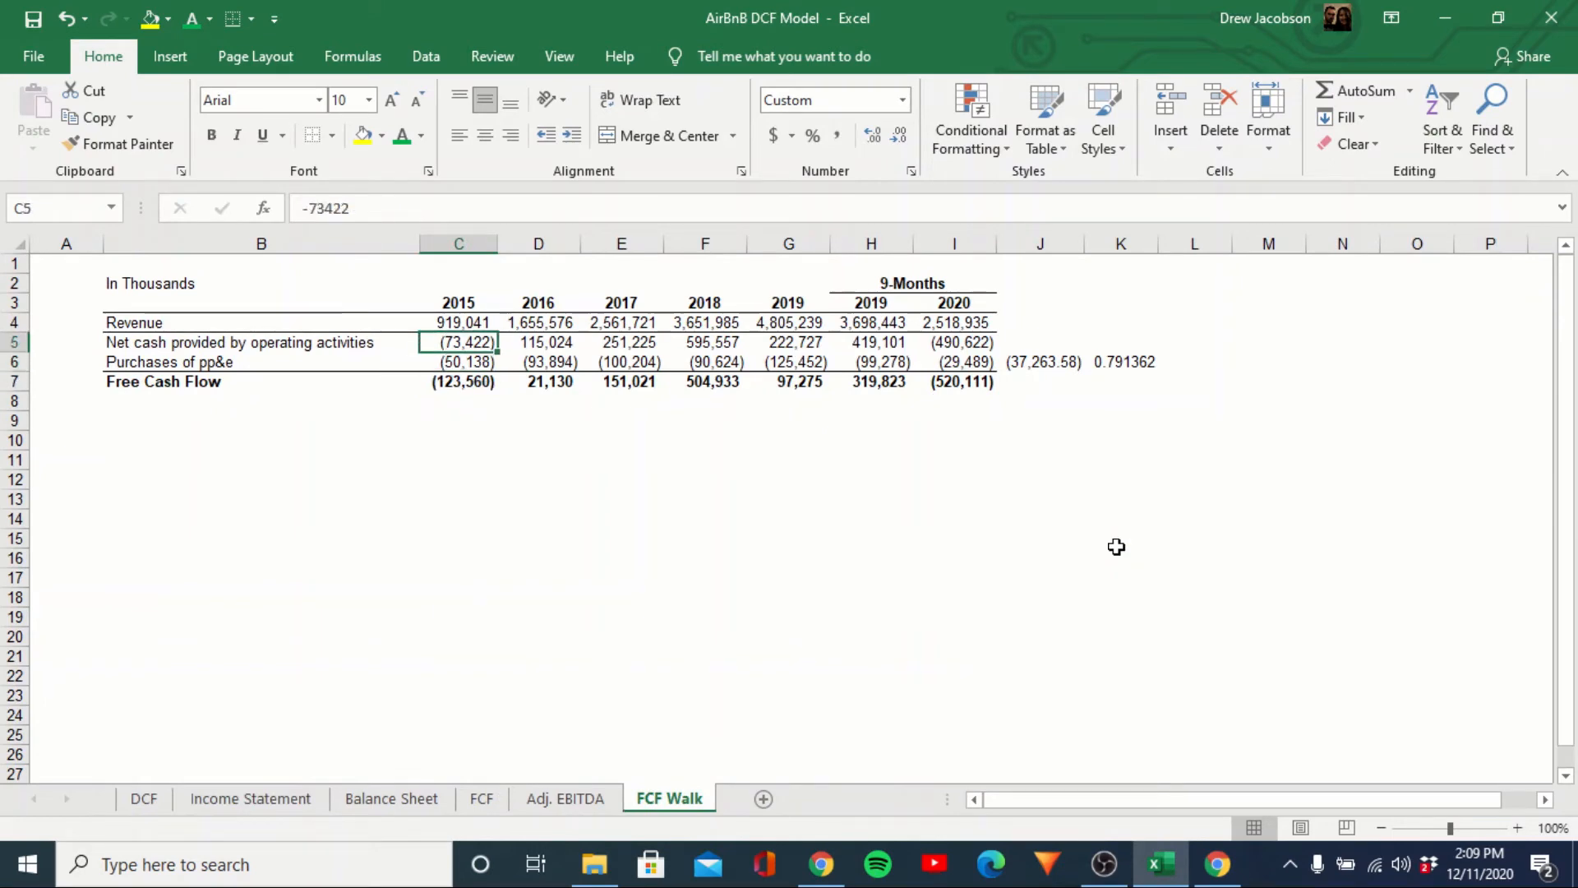
key(Right)
key(Right)
key(Right)
key(Right)
key(Right)
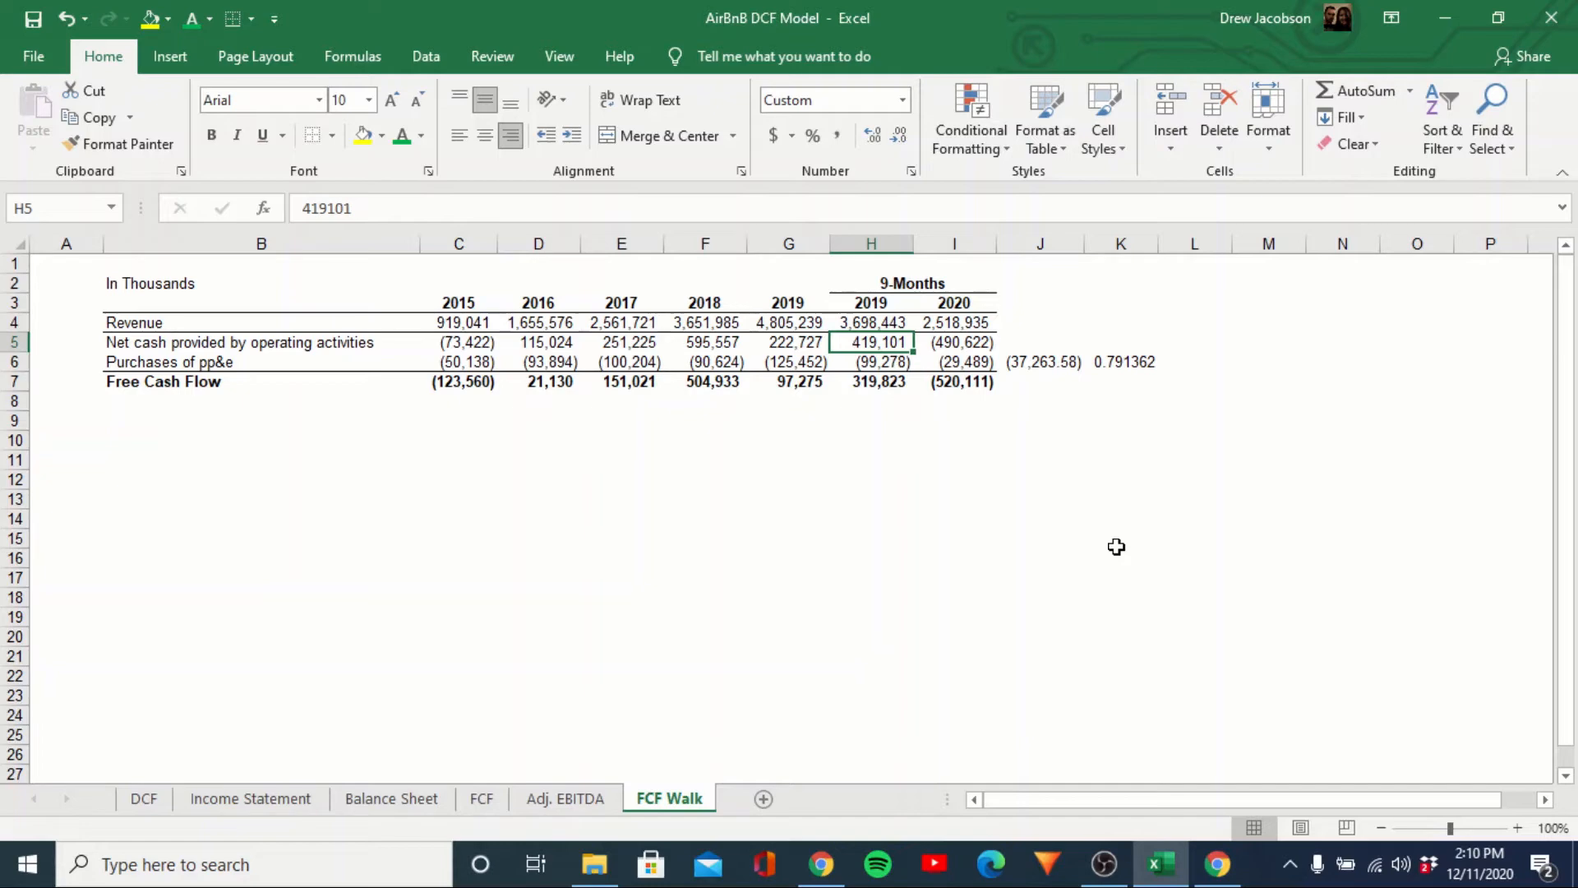
key(Left)
key(Left)
key(Left)
key(Left)
key(Left)
key(Down)
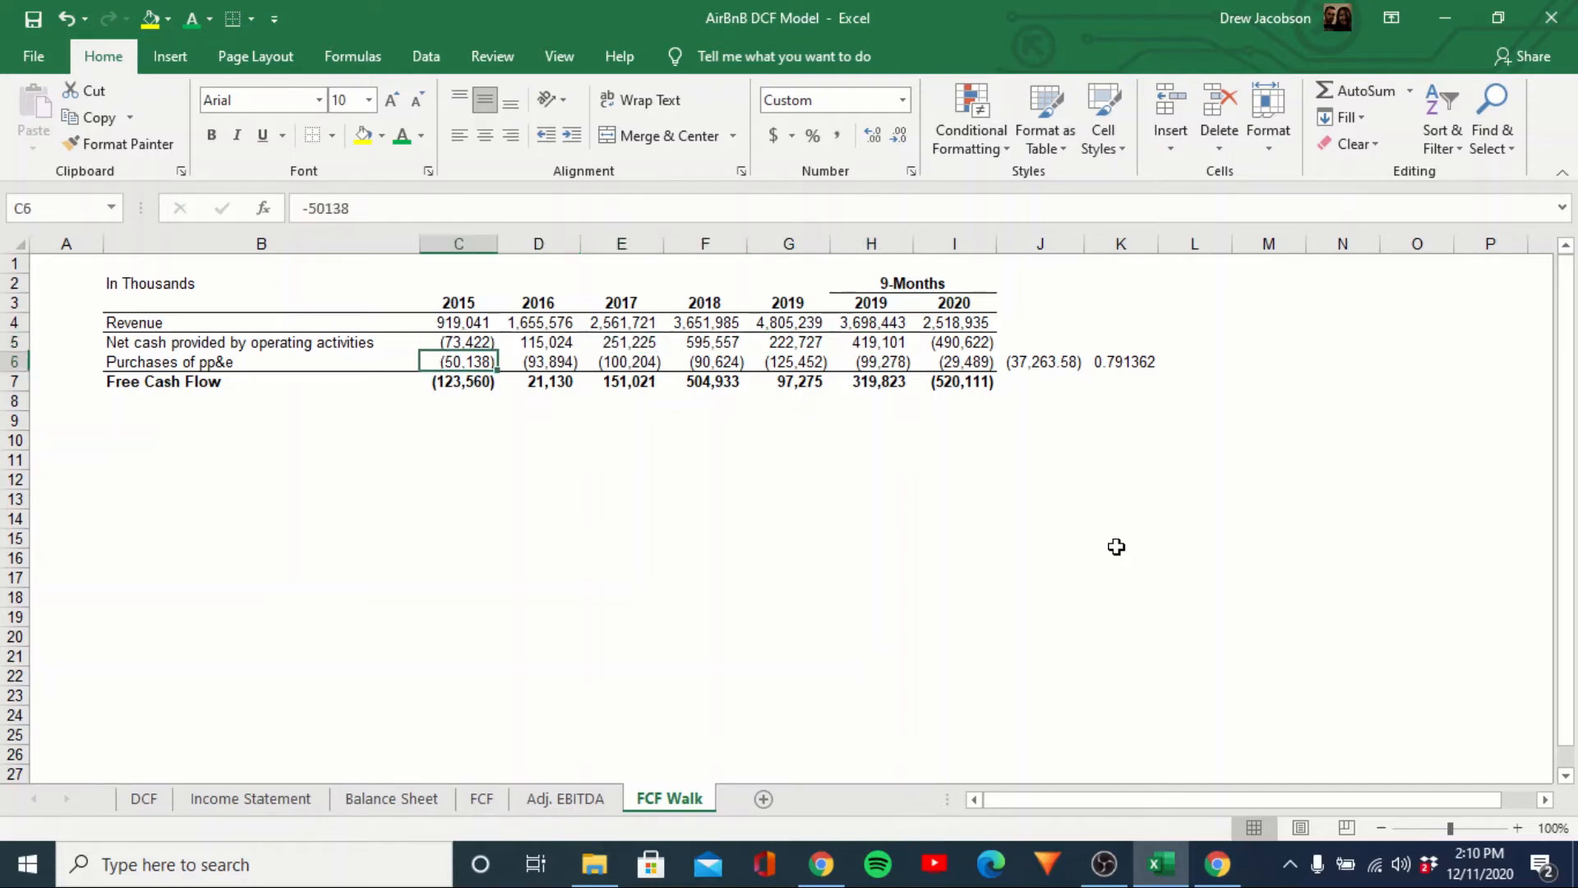
key(Down)
key(shift+Right)
key(shift+Right)
key(shift+Right)
key(shift+Right)
key(shift+Right)
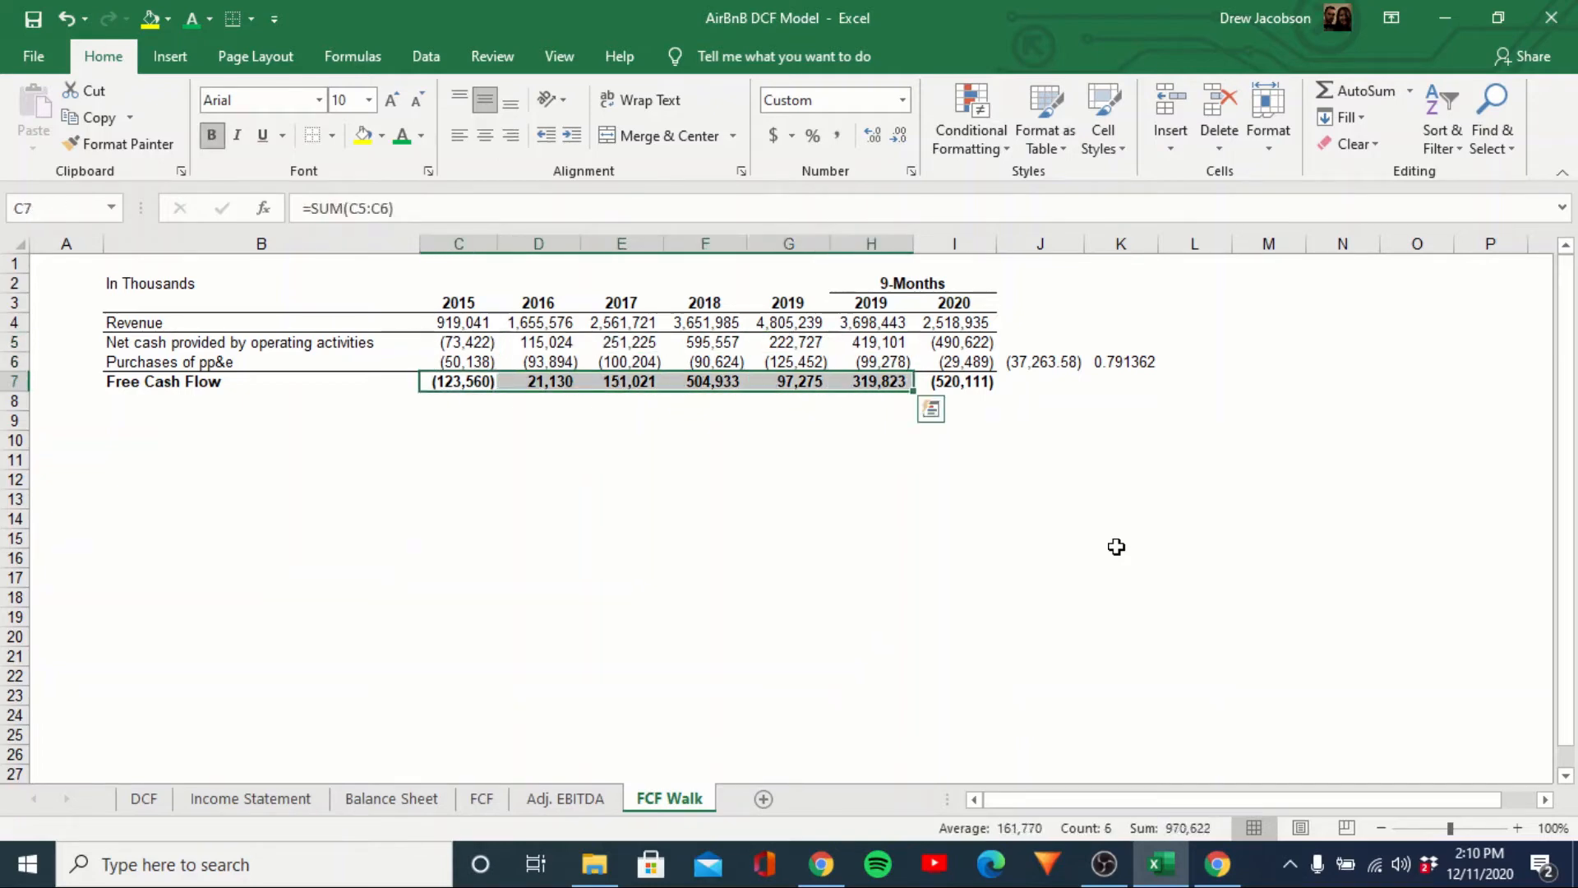
Link the 2015 Unlevered Free Cash Flow in DCF cell G17 to the FCF Walk sheet with ='FCF Walk'!C7.
key(ctrl+Page_Up)
key(ctrl+Page_Up)
key(ctrl+Page_Up)
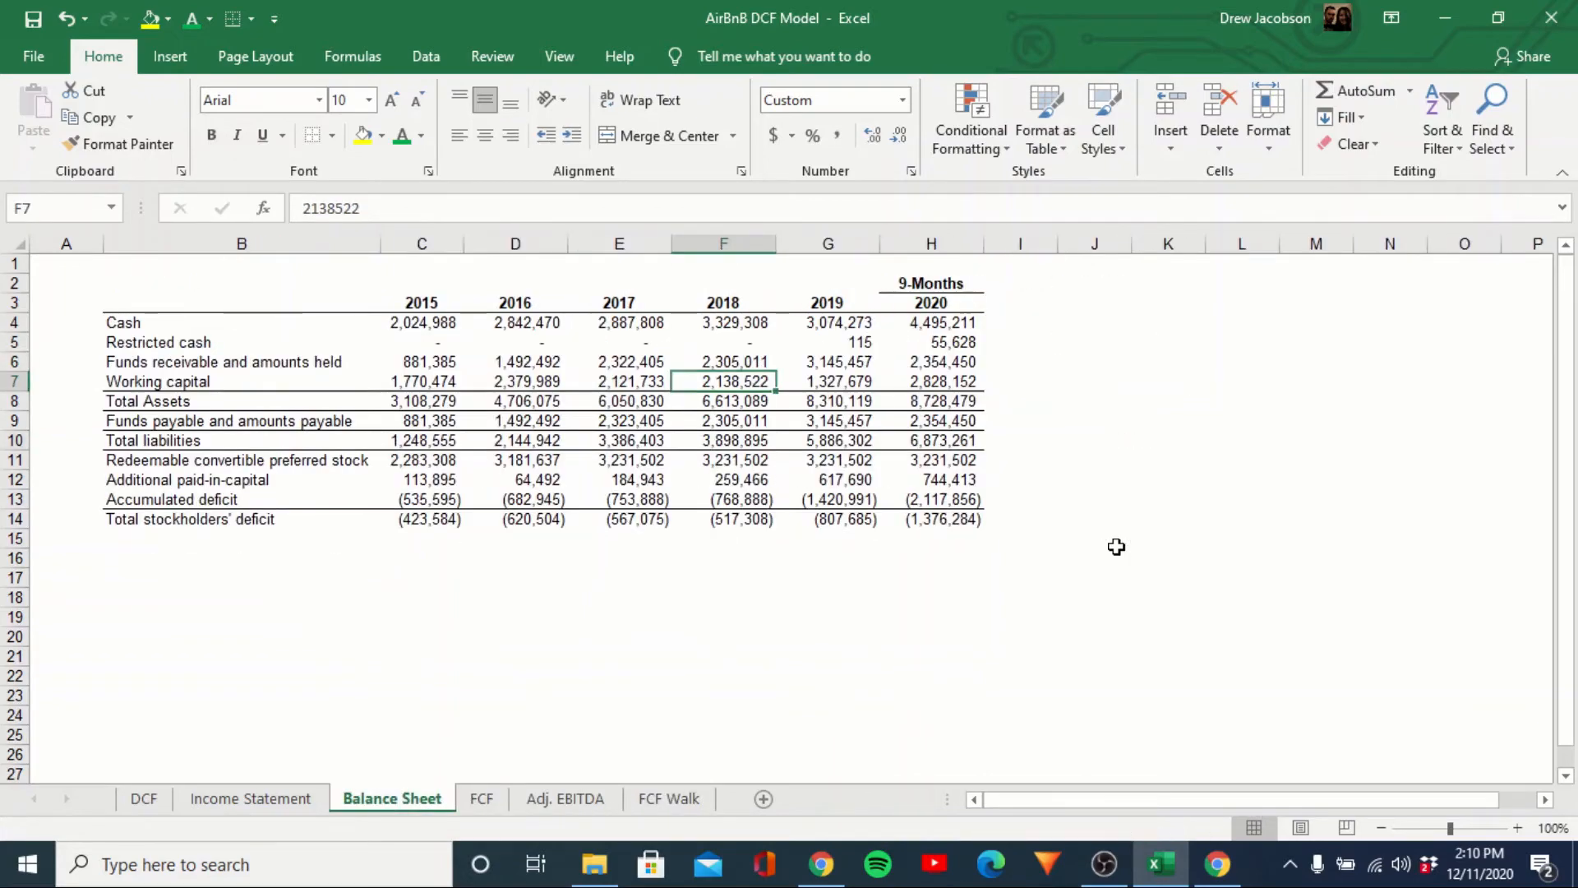
key(ctrl+Page_Up)
key(ctrl+Page_Up)
key(Down)
key(Down)
key(Down)
key(Down)
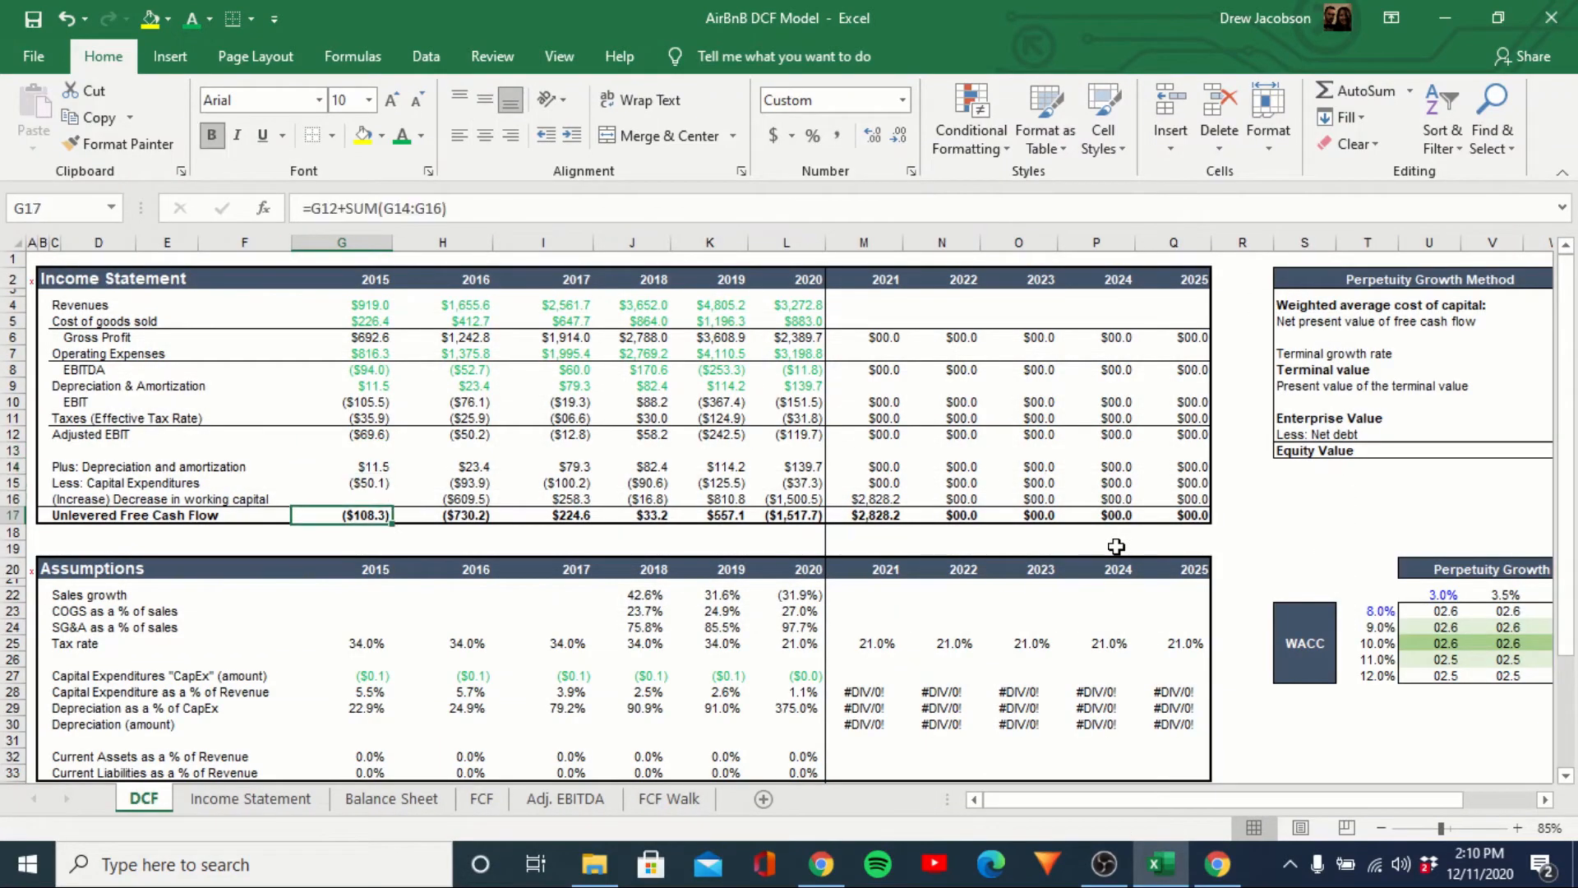
text(=)
key(ctrl+Page_Down)
key(ctrl+Page_Down)
key(ctrl+Page_Down)
key(ctrl+Page_Down)
key(ctrl+Page_Down)
key(Up)
key(Up)
key(Up)
key(Up)
key(Left)
key(Left)
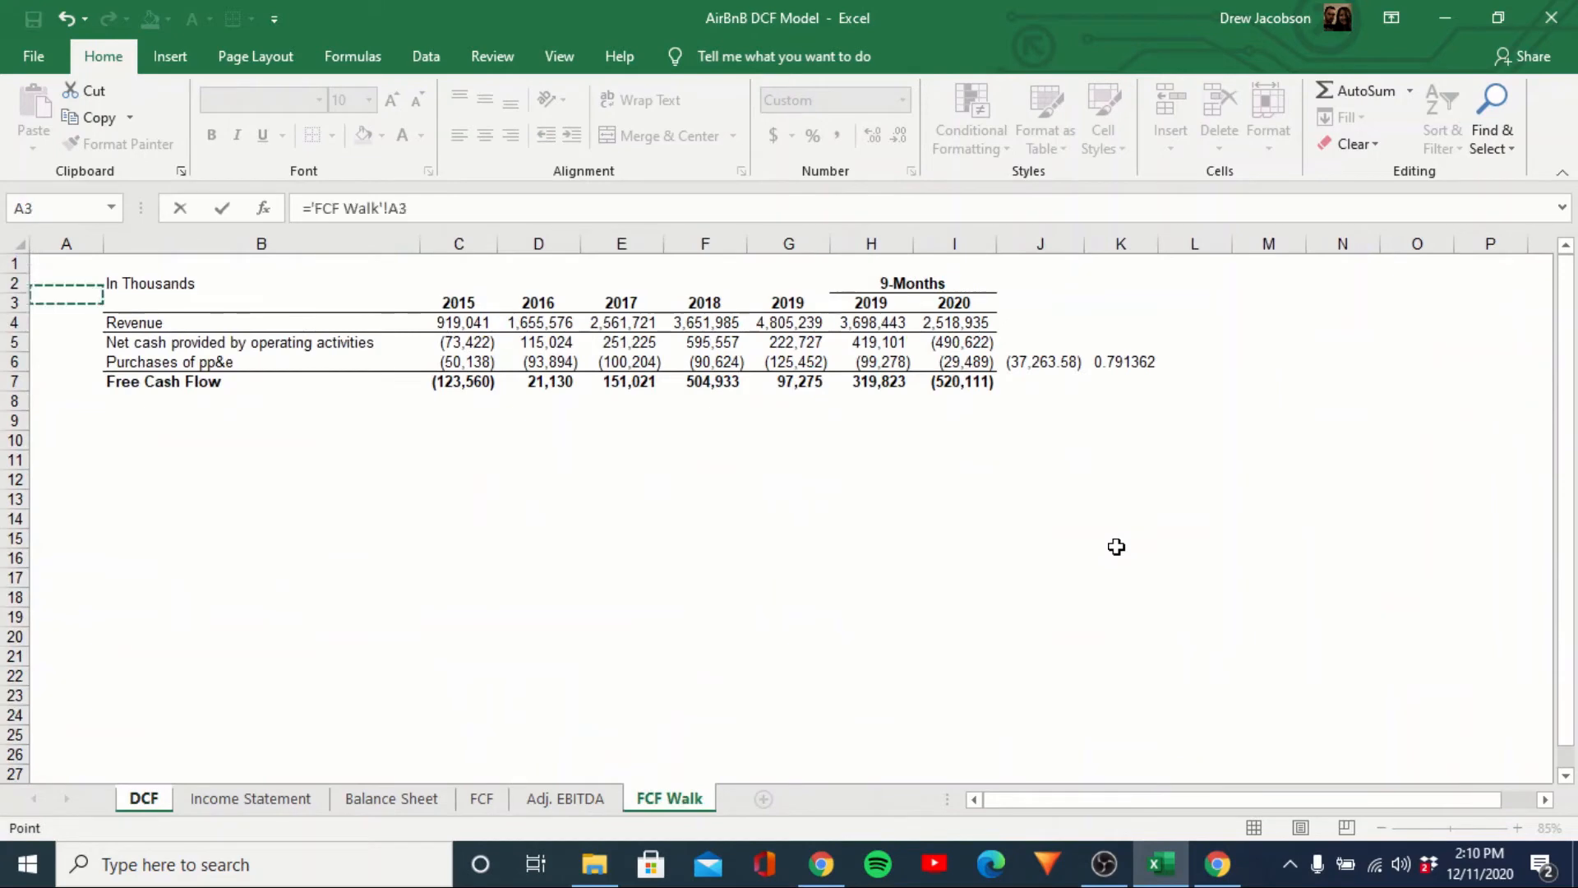
key(Down)
key(Down)
key(Down)
key(Down)
key(Right)
key(Right)
key(Right)
key(Left)
key(Return)
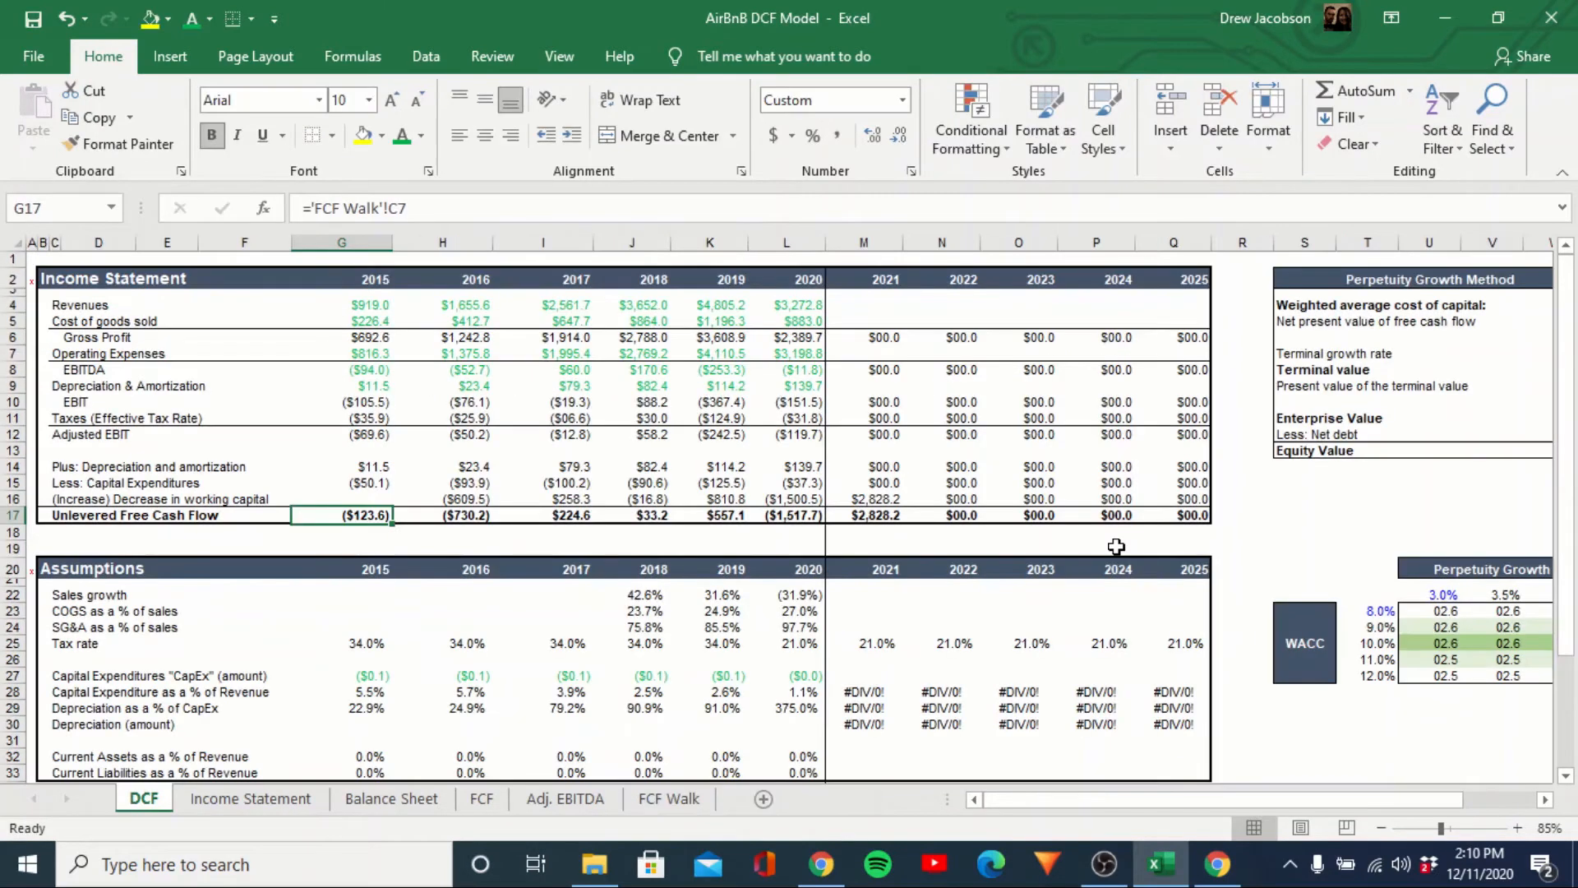
Copy the 2015 Unlevered Free Cash Flow link across 2016 to 2019 in cells H17:K17.
key(ctrl+c)
key(Right)
key(shift+Right)
key(shift+Right)
key(shift+Right)
key(alt+e)
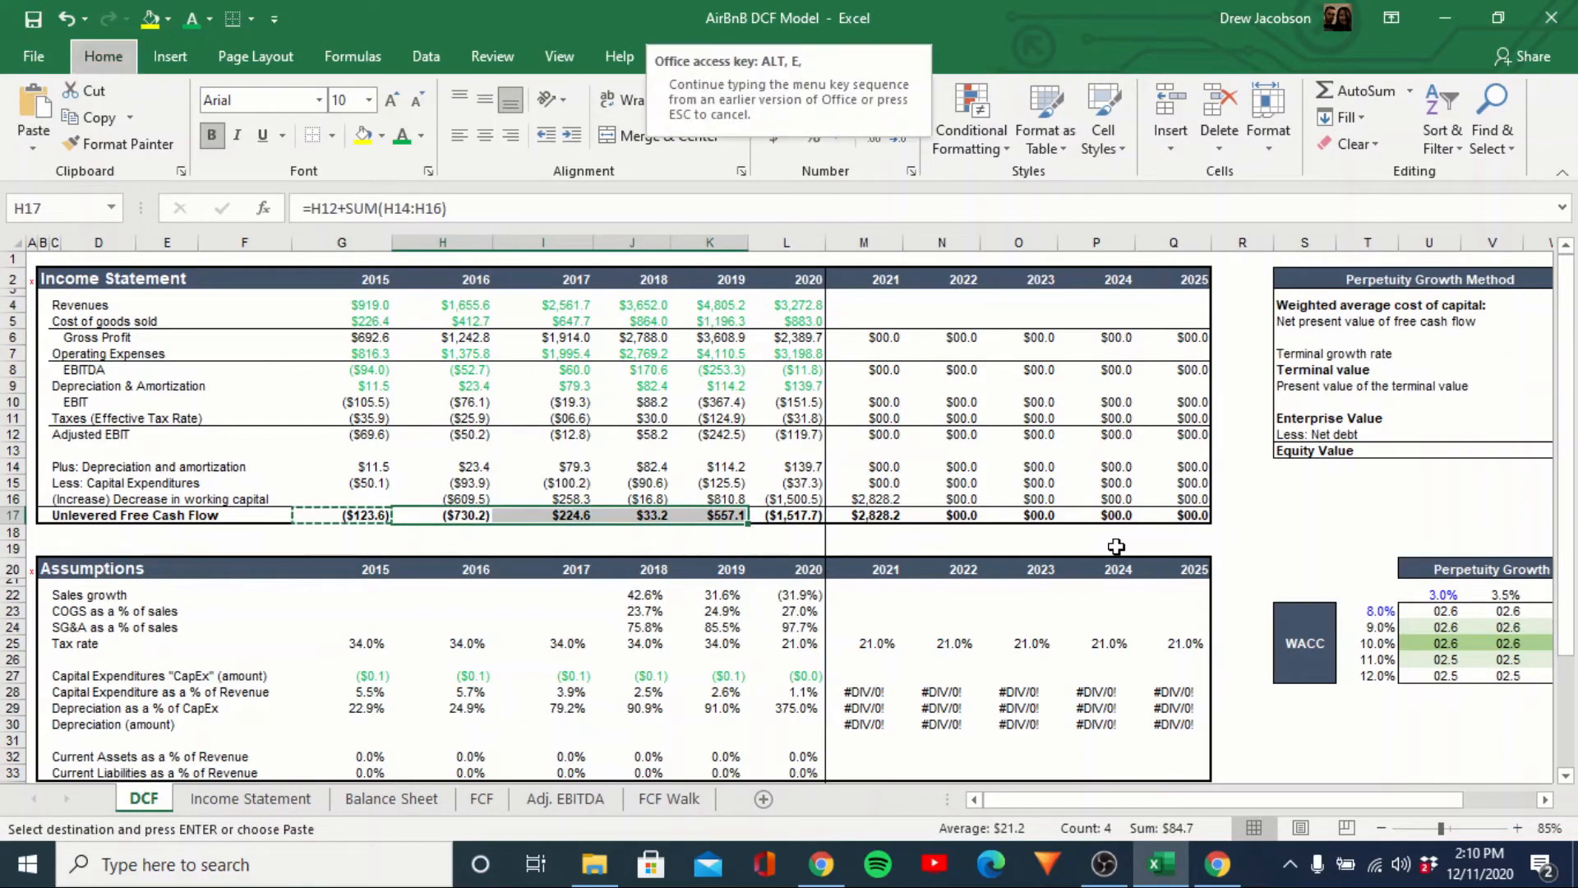
key(p)
key(Escape)
Color the linked Unlevered Free Cash Flow values for 2015 to 2019 in G17:K17 green.
key(Left)
key(shift+Right)
key(shift+Right)
key(shift+Right)
key(shift+Right)
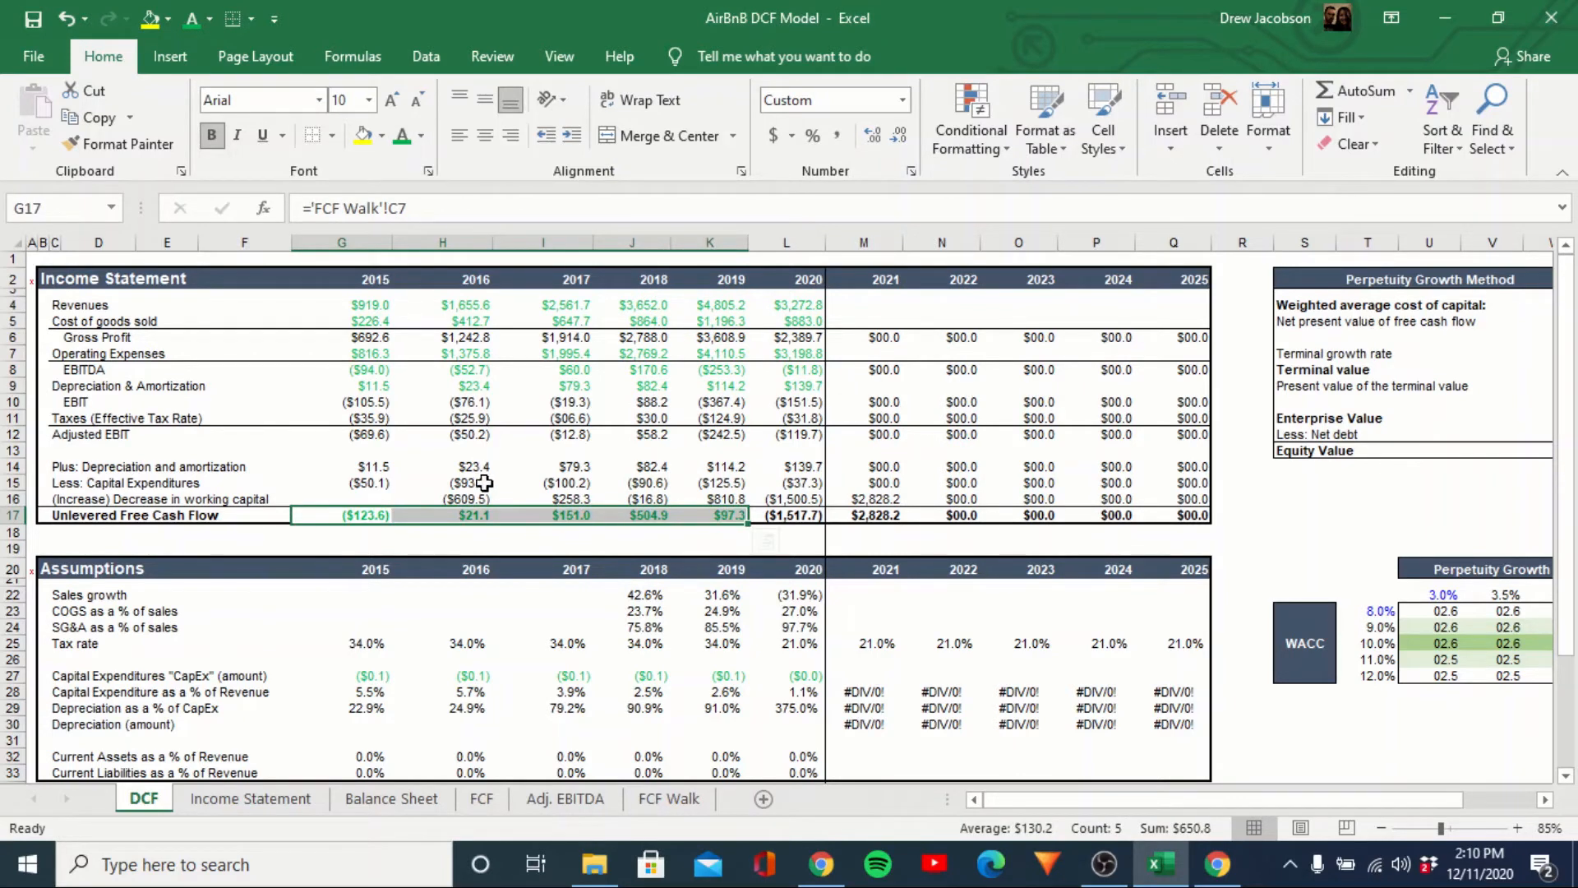
key(shift+Left)
key(shift+Left)
key(shift+Left)
key(shift+Left)
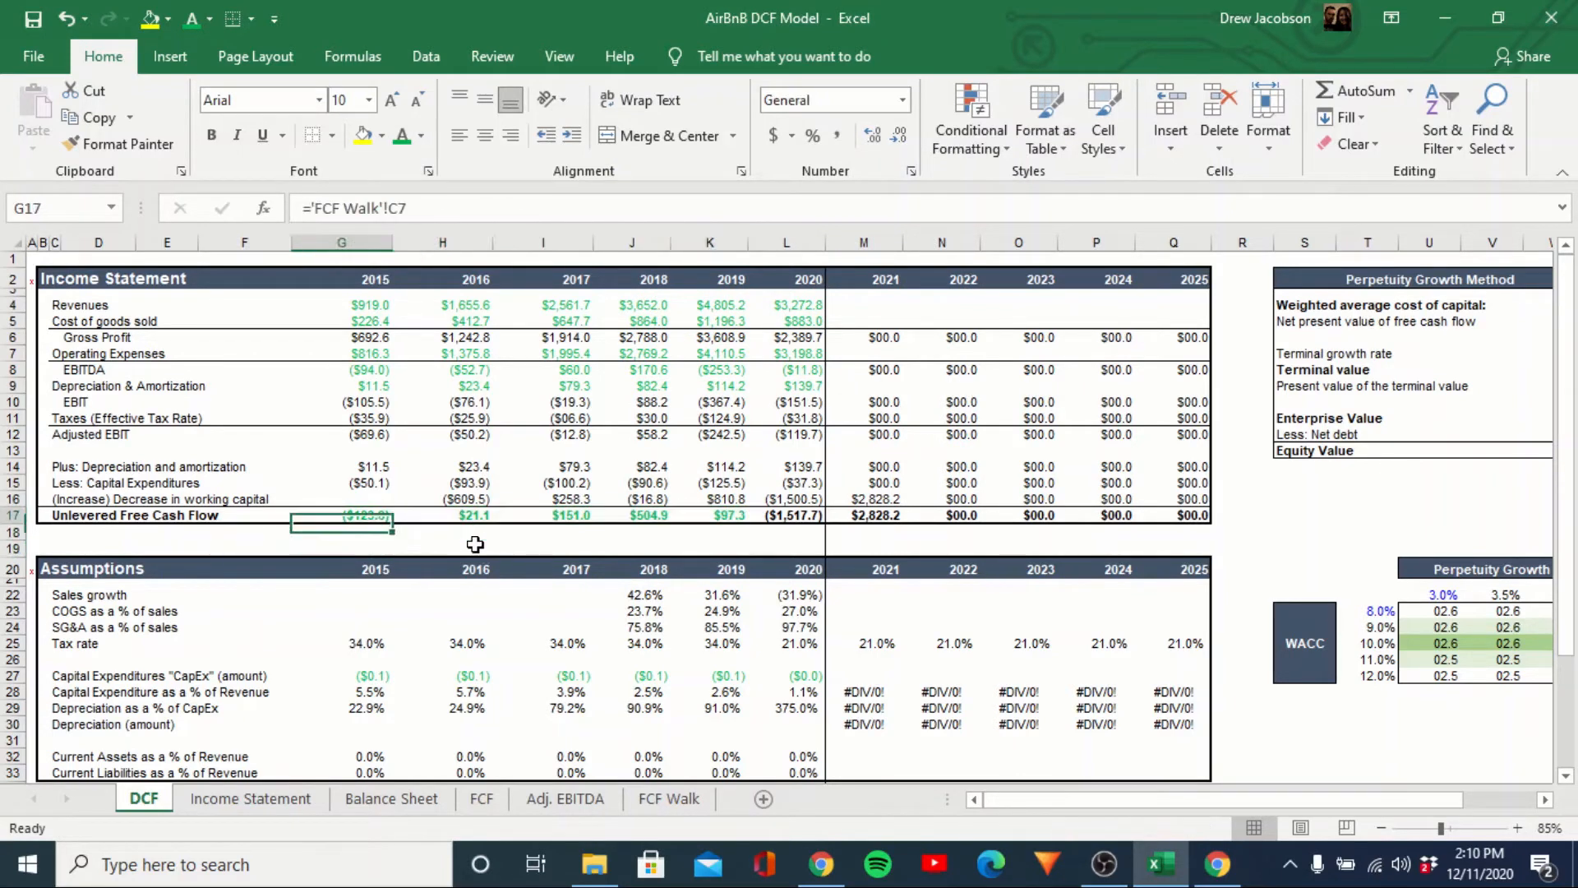
Compare the 2020 Unlevered Free Cash Flow on the DCF sheet with the nine-month 2020 Free Cash Flow on FCF Walk.
key(shift+Right)
key(shift+Right)
key(shift+Right)
key(shift+Right)
key(shift+Right)
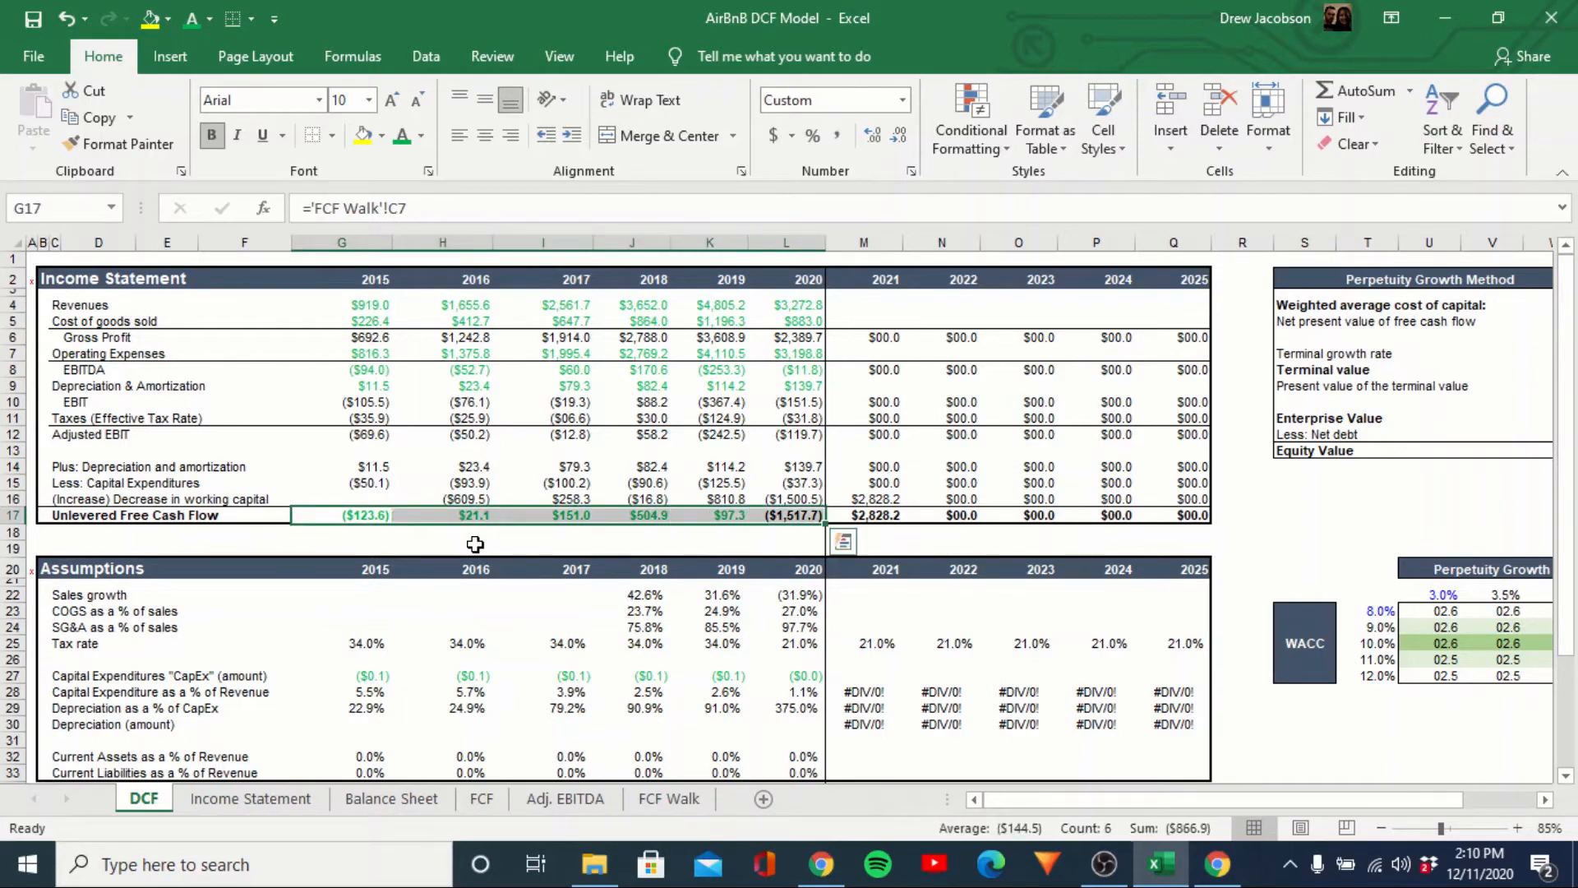
key(Right)
key(Right)
key(Right)
key(Right)
key(Right)
key(ctrl+Page_Down)
key(ctrl+Page_Down)
key(ctrl+Page_Down)
key(ctrl+Page_Down)
key(ctrl+Page_Down)
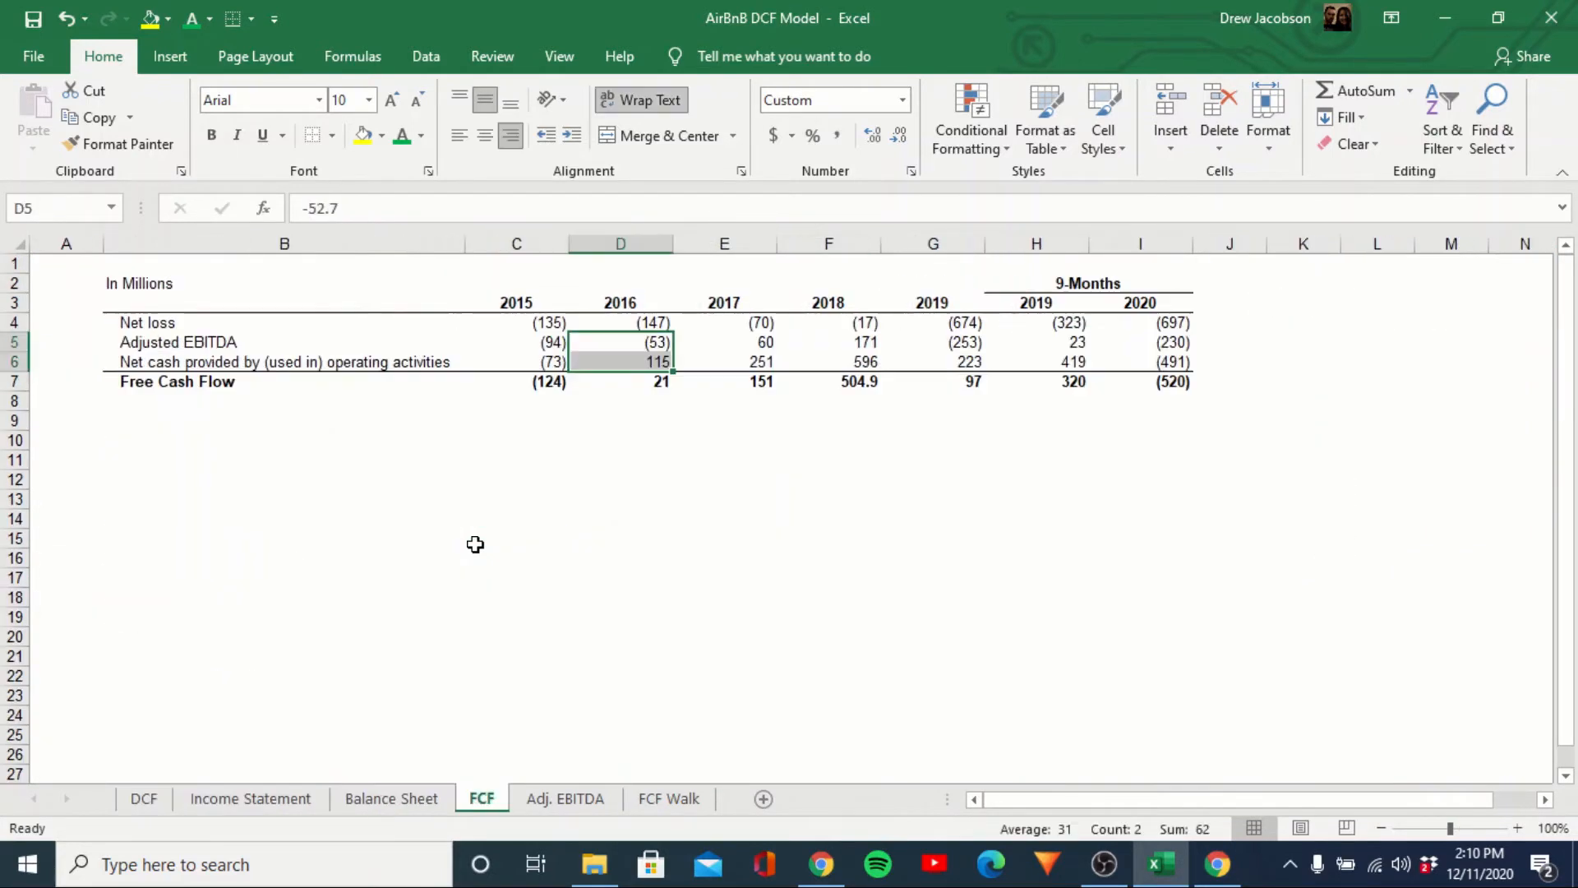
key(Right)
key(Right)
key(Right)
key(Right)
key(Right)
key(Right)
key(Right)
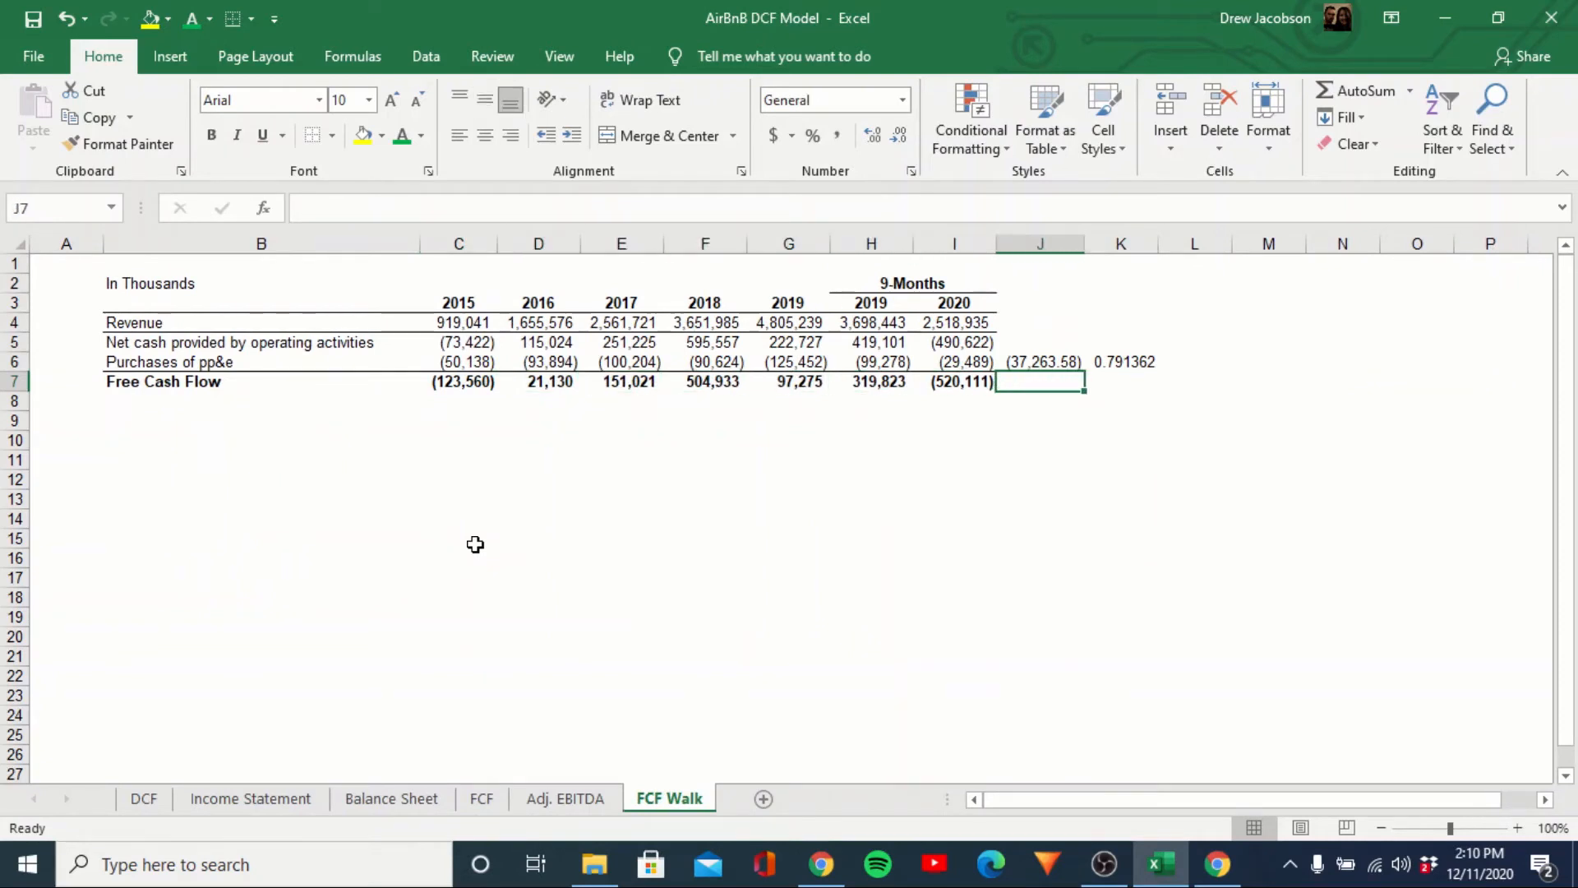
key(Right)
key(Left)
key(Left)
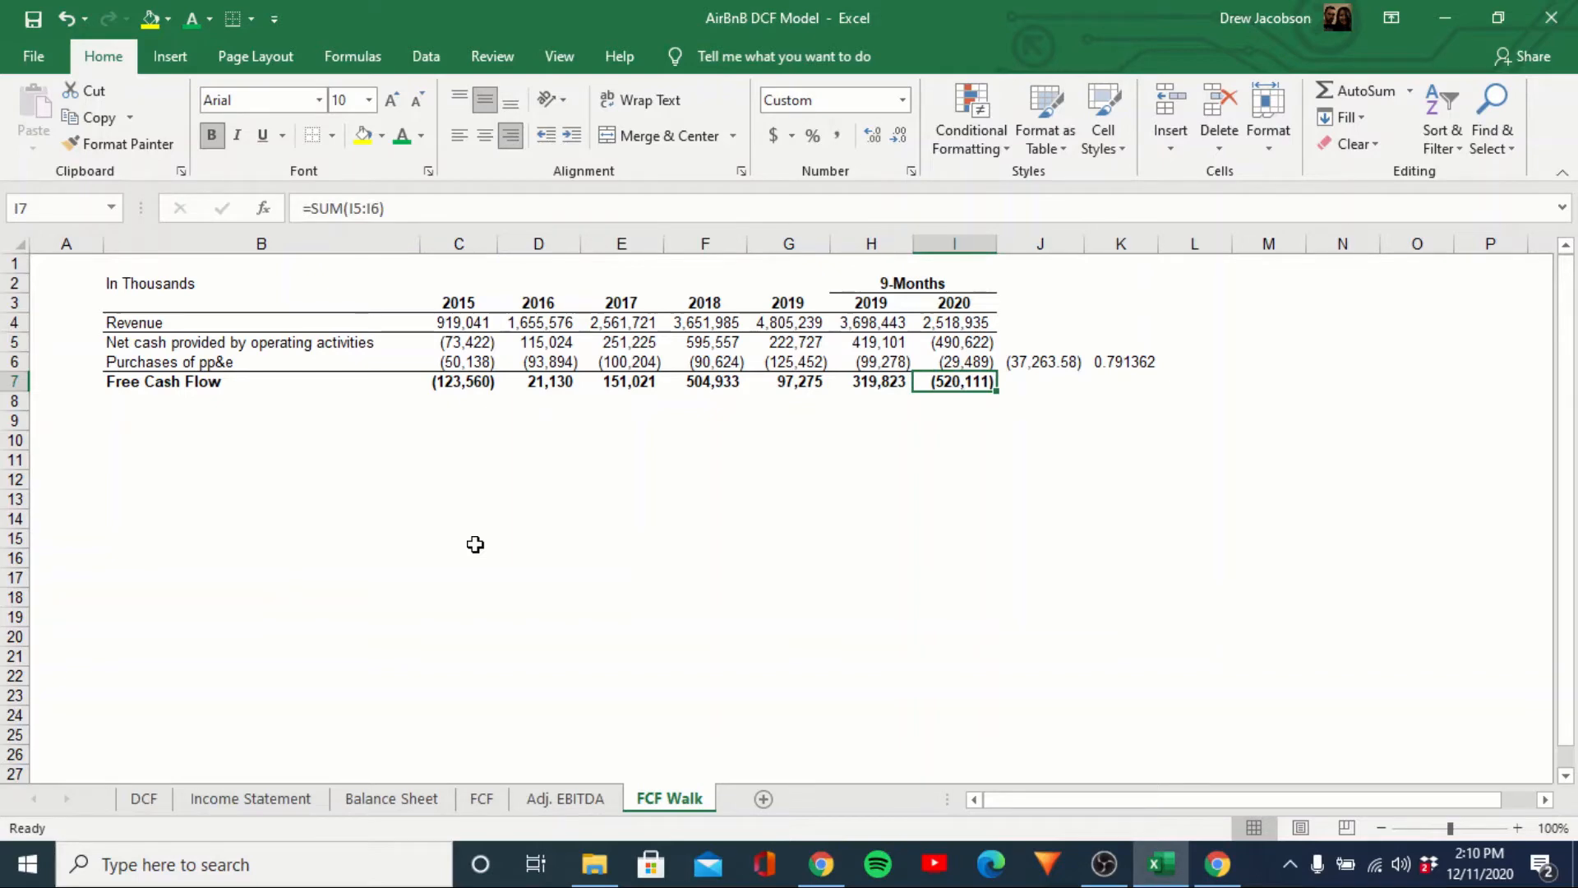
Link the 2020 Unlevered Free Cash Flow in DCF cell L17 to FCF Walk cell I7 and color it green.
key(ctrl+c)
key(ctrl+Page_Up)
key(ctrl+Page_Up)
key(ctrl+Page_Up)
key(ctrl+Page_Up)
key(ctrl+Page_Up)
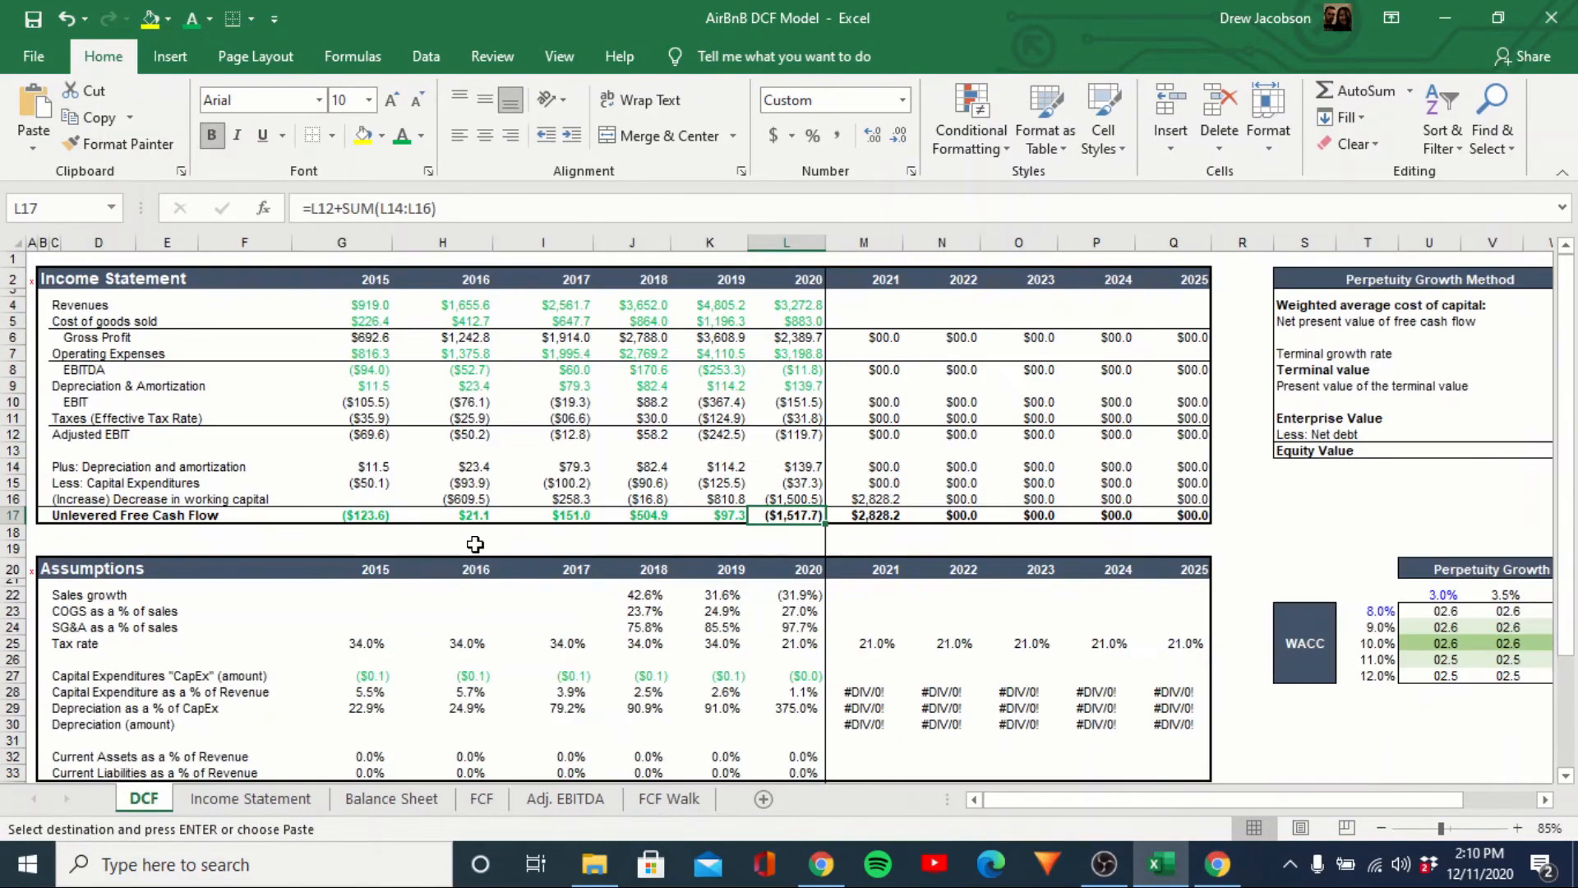
key(ctrl+alt+v)
key(alt+l)
key(Escape)
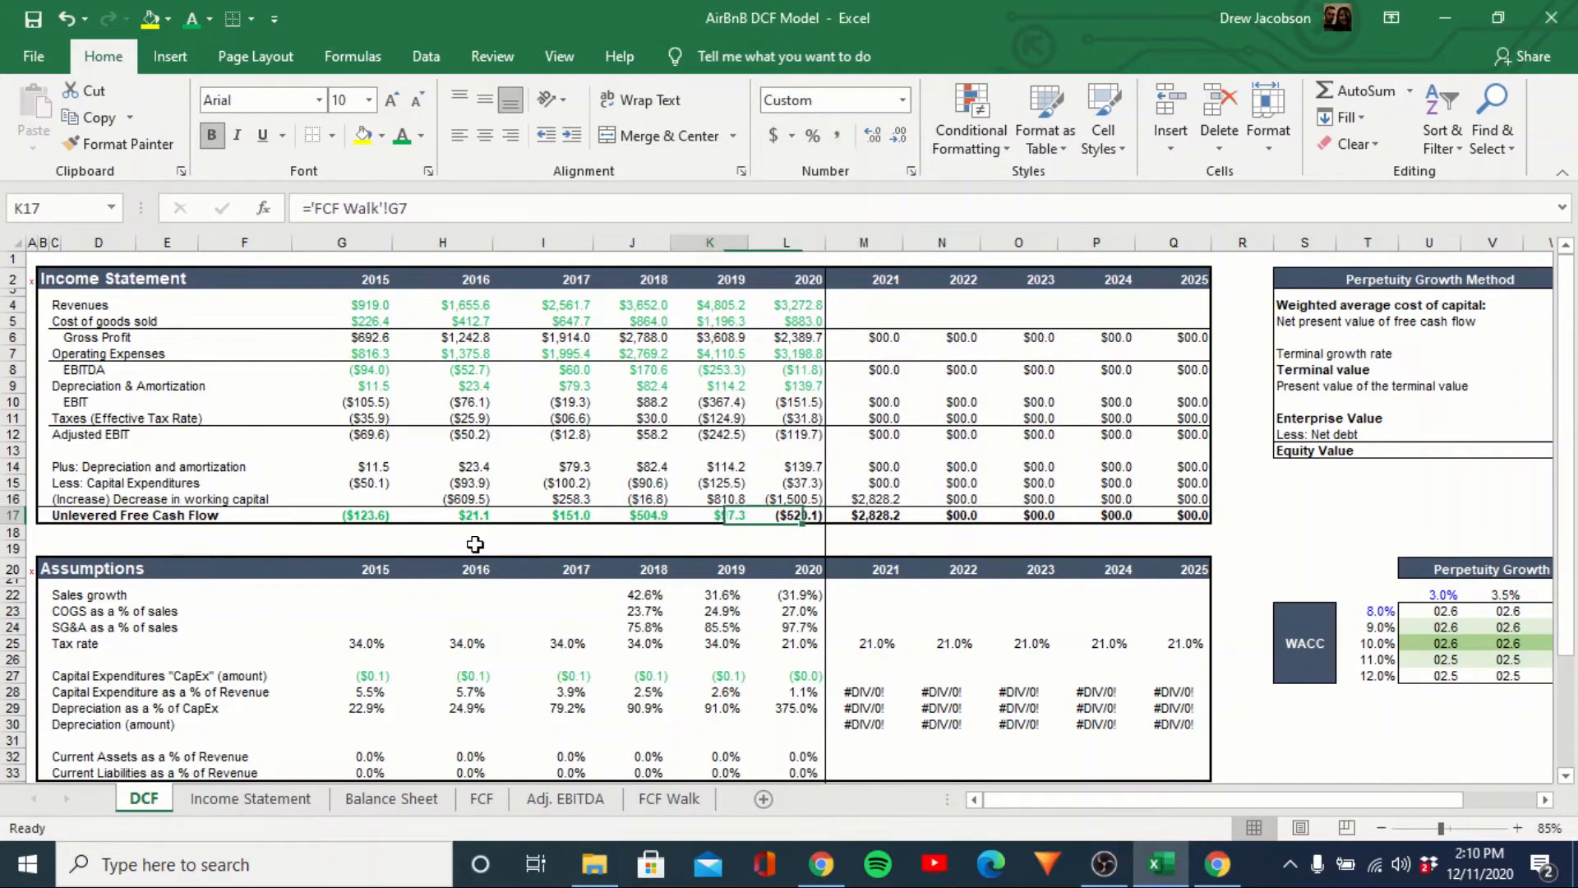
key(Left)
key(Right)
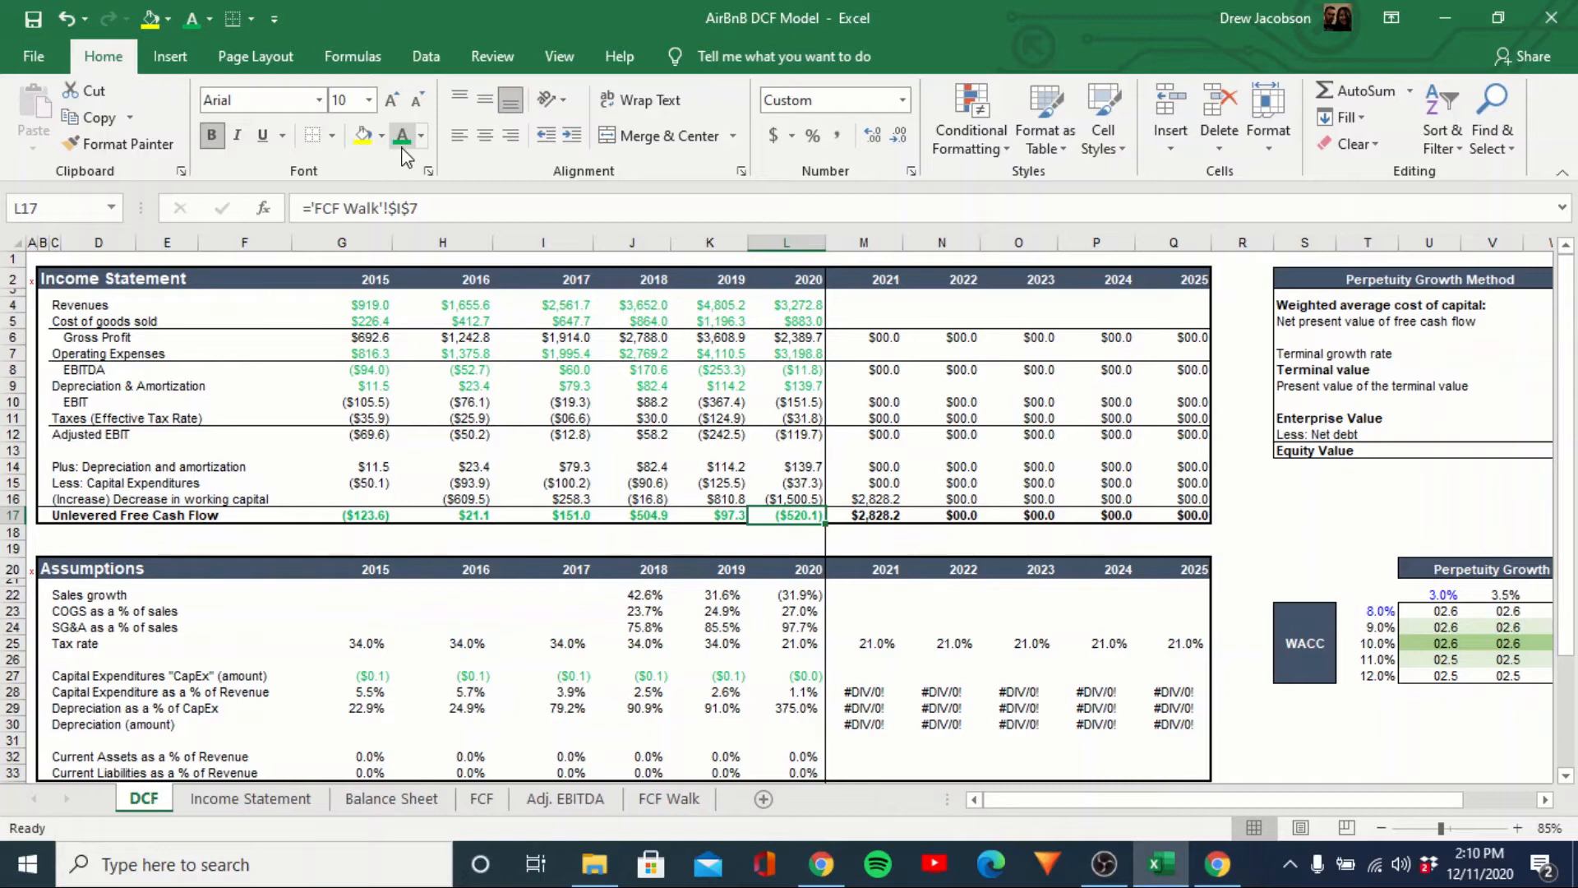
Clear the 2021 to 2025 forecasts for depreciation and amortization, capital expenditures and working capital in M14:Q16.
key(Right)
key(Up)
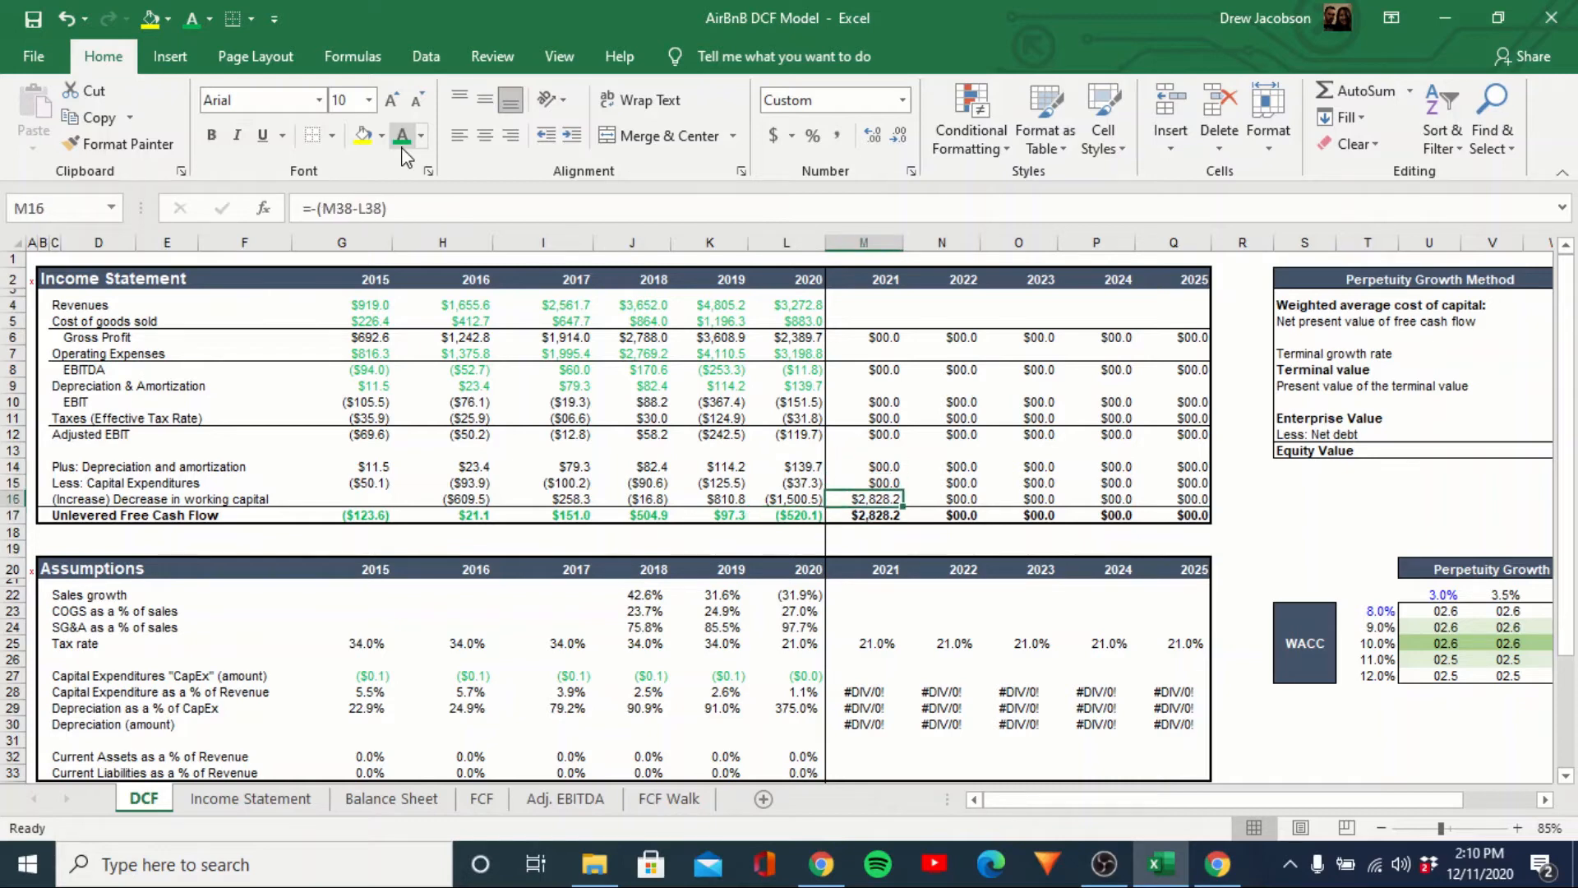
key(Down)
key(Up)
key(Up)
key(Up)
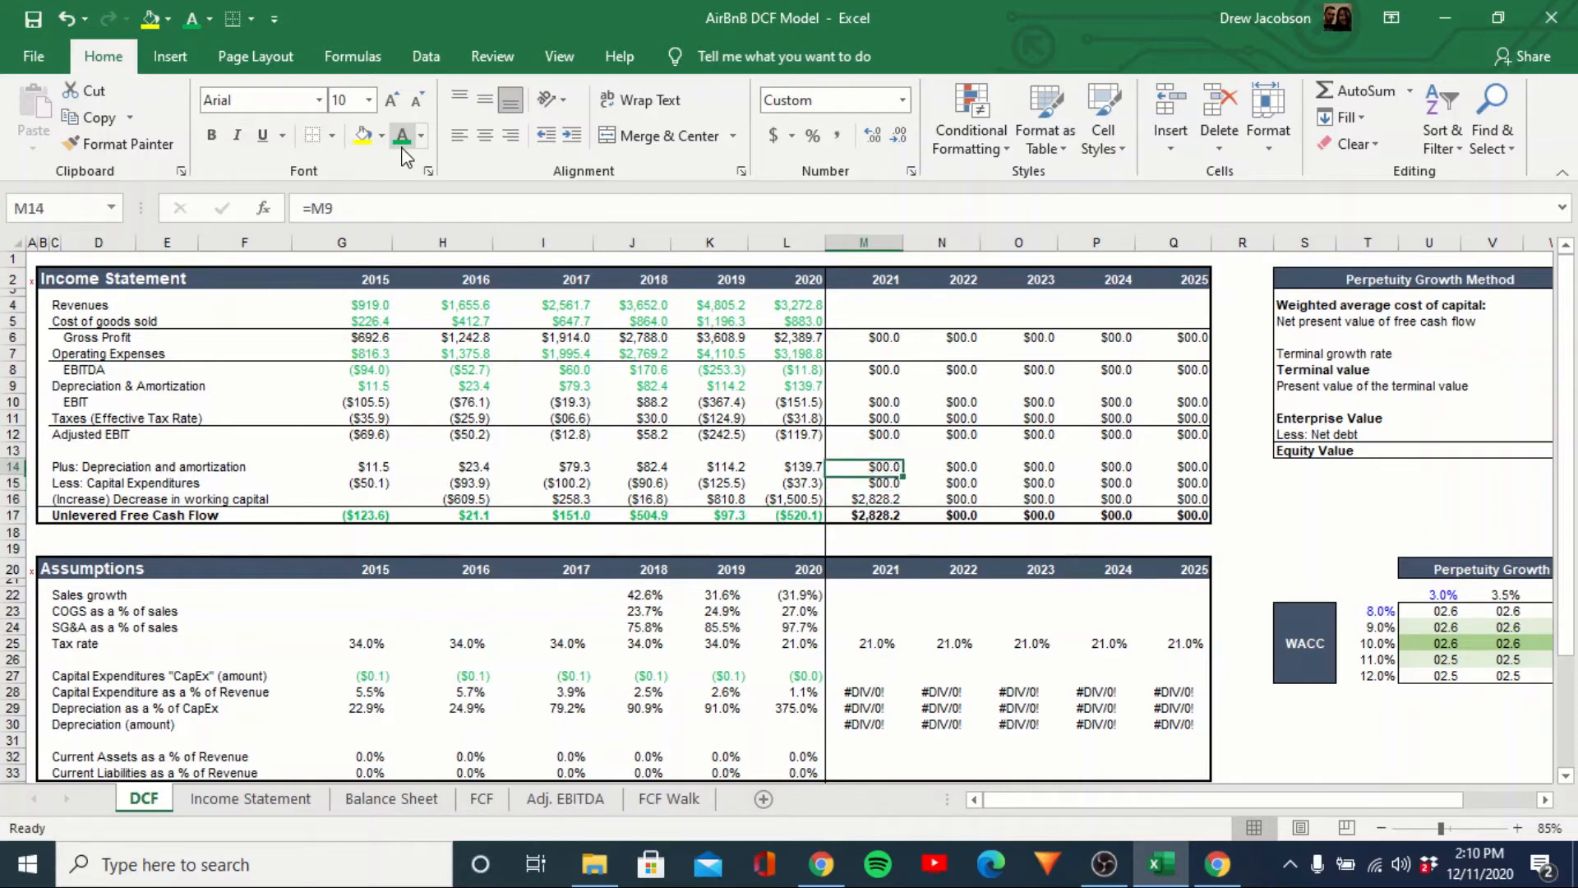
key(shift+Down)
key(shift+Down)
key(shift+Right)
key(shift+Right)
key(shift+Right)
key(shift+Right)
key(Delete)
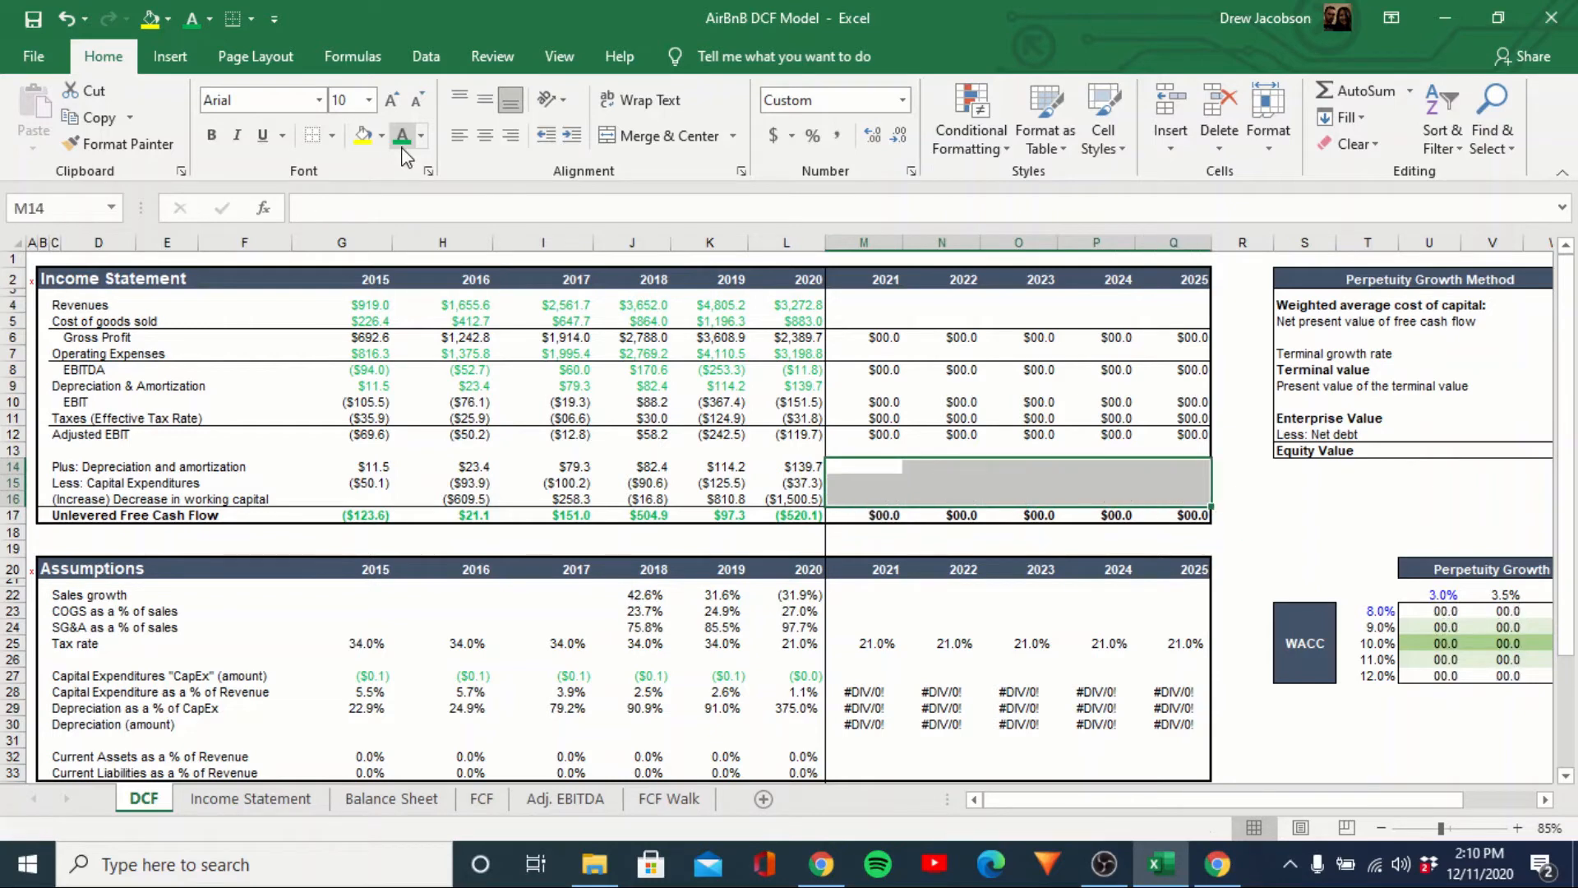
Clear the 2021 to 2025 forecasts from Gross Profit through Adjusted EBIT in M6:Q12.
key(Up)
key(Up)
key(Up)
key(Up)
key(Up)
key(Up)
key(Up)
key(Up)
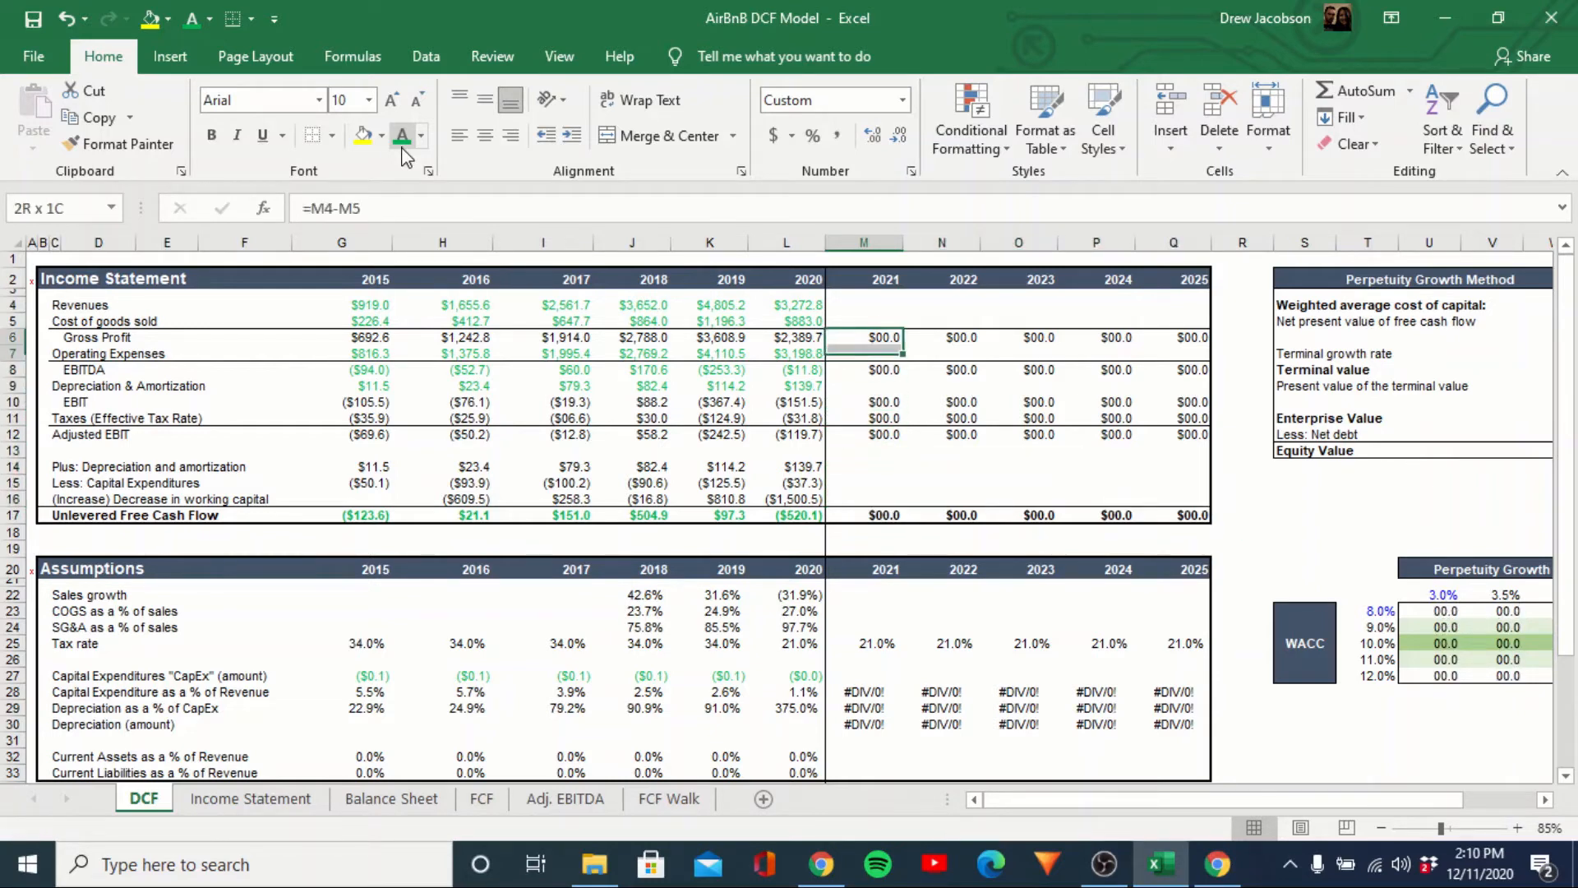
key(shift+Down)
key(shift+Down)
key(shift+Down)
key(shift+Down)
key(shift+Down)
key(shift+Down)
key(shift+Right)
key(shift+Right)
key(shift+Right)
key(shift+Right)
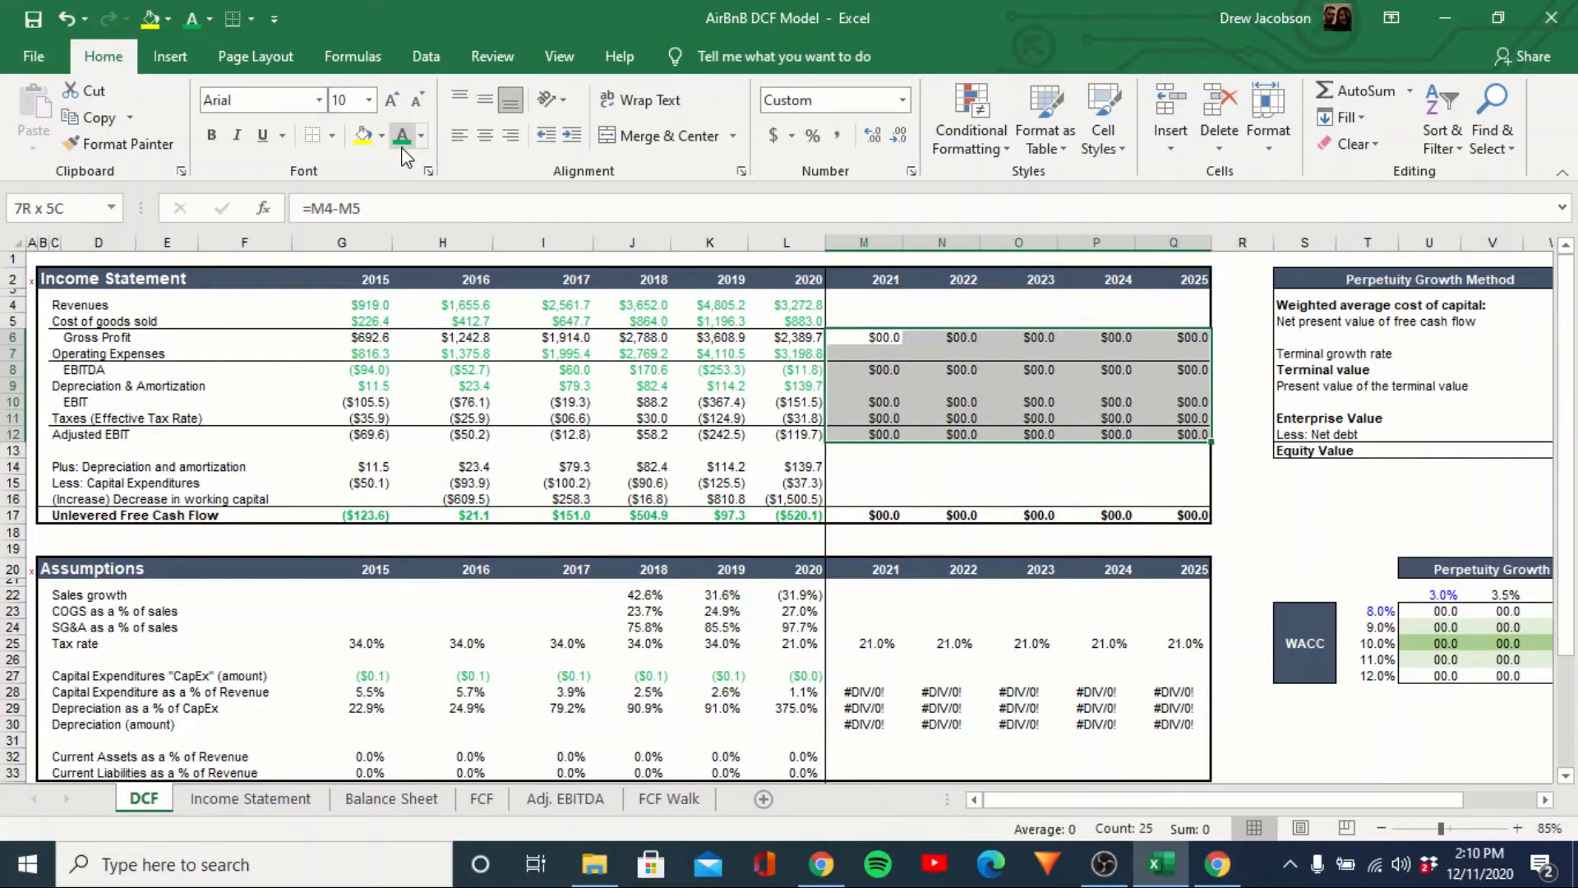
key(Delete)
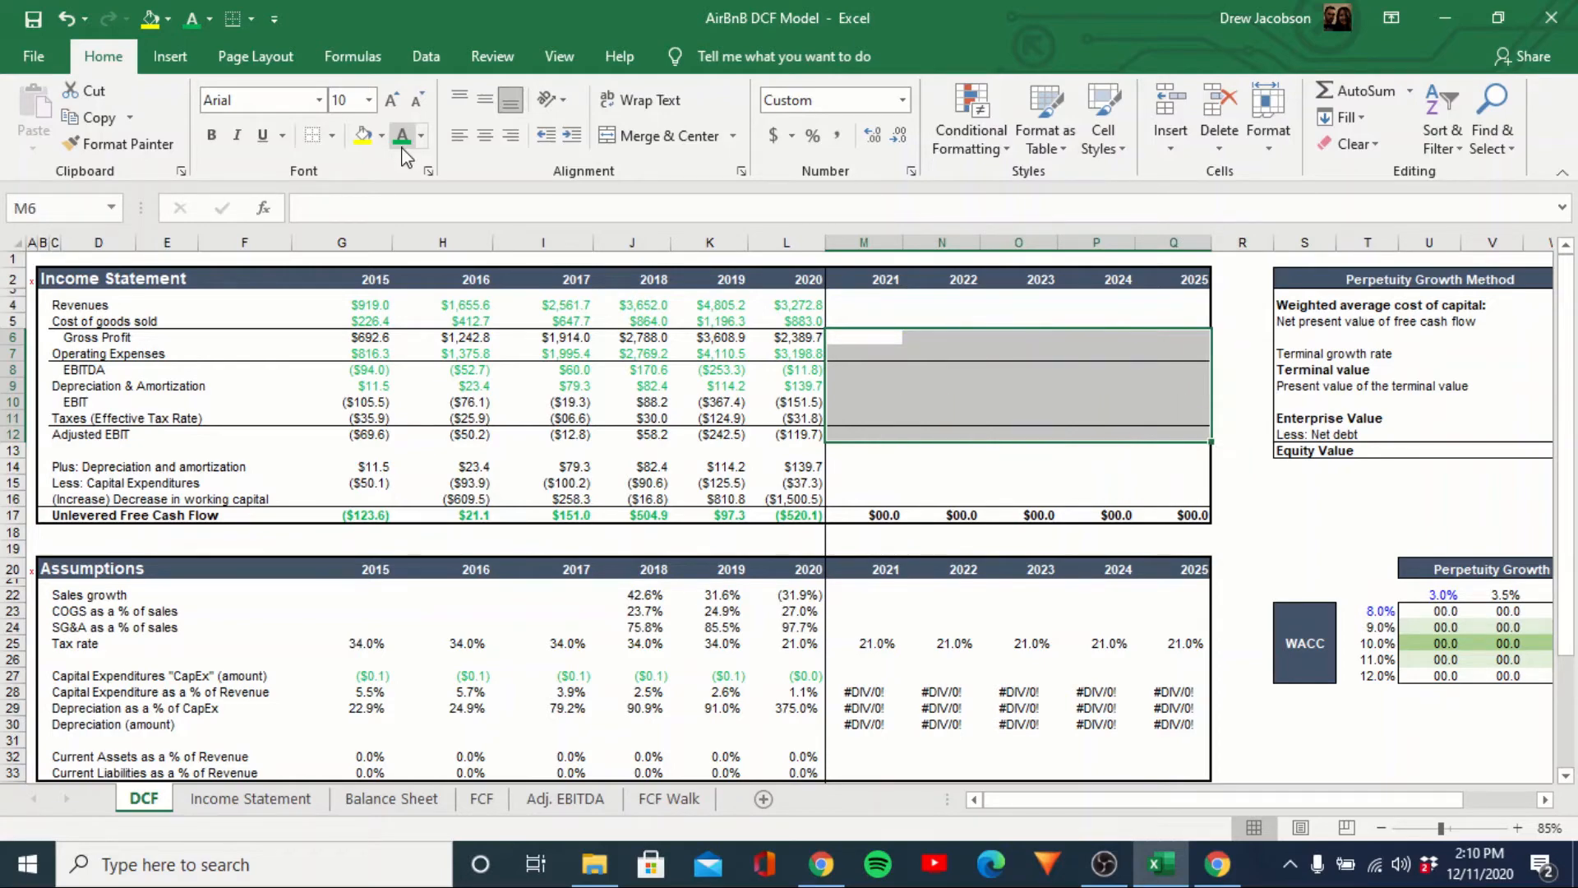
Review the Adjusted EBITDA build-up and its yearly percentage of revenue on the Adj. EBITDA sheet.
key(Down)
key(Down)
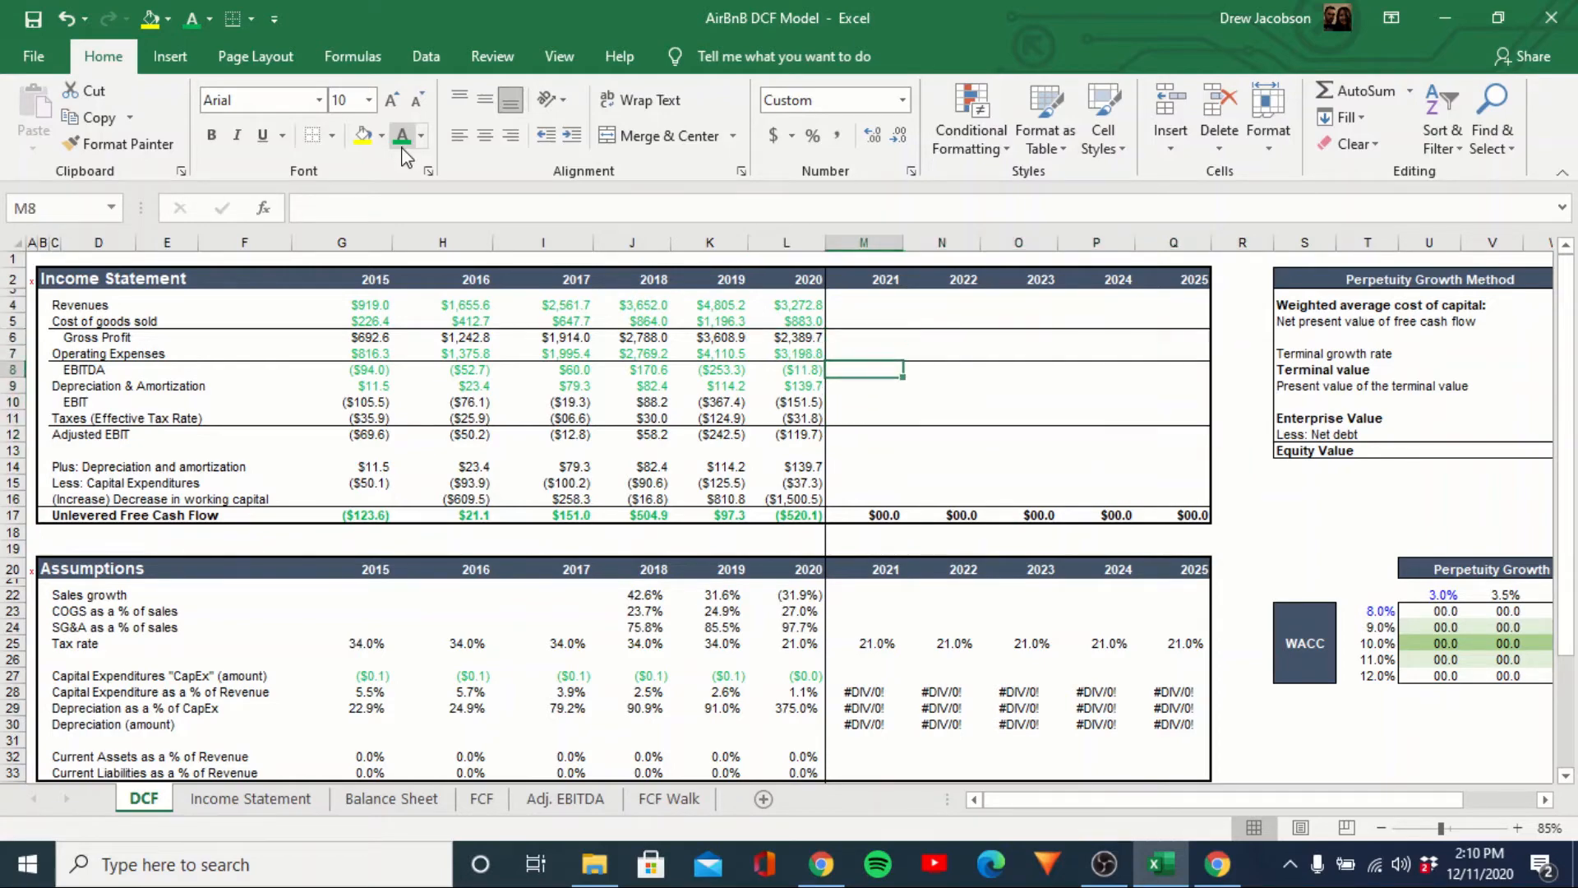
key(ctrl+Page_Down)
key(ctrl+Page_Down)
key(ctrl+Page_Down)
key(ctrl+Page_Down)
key(ctrl+Page_Down)
key(ctrl+Page_Up)
key(ctrl+Page_Up)
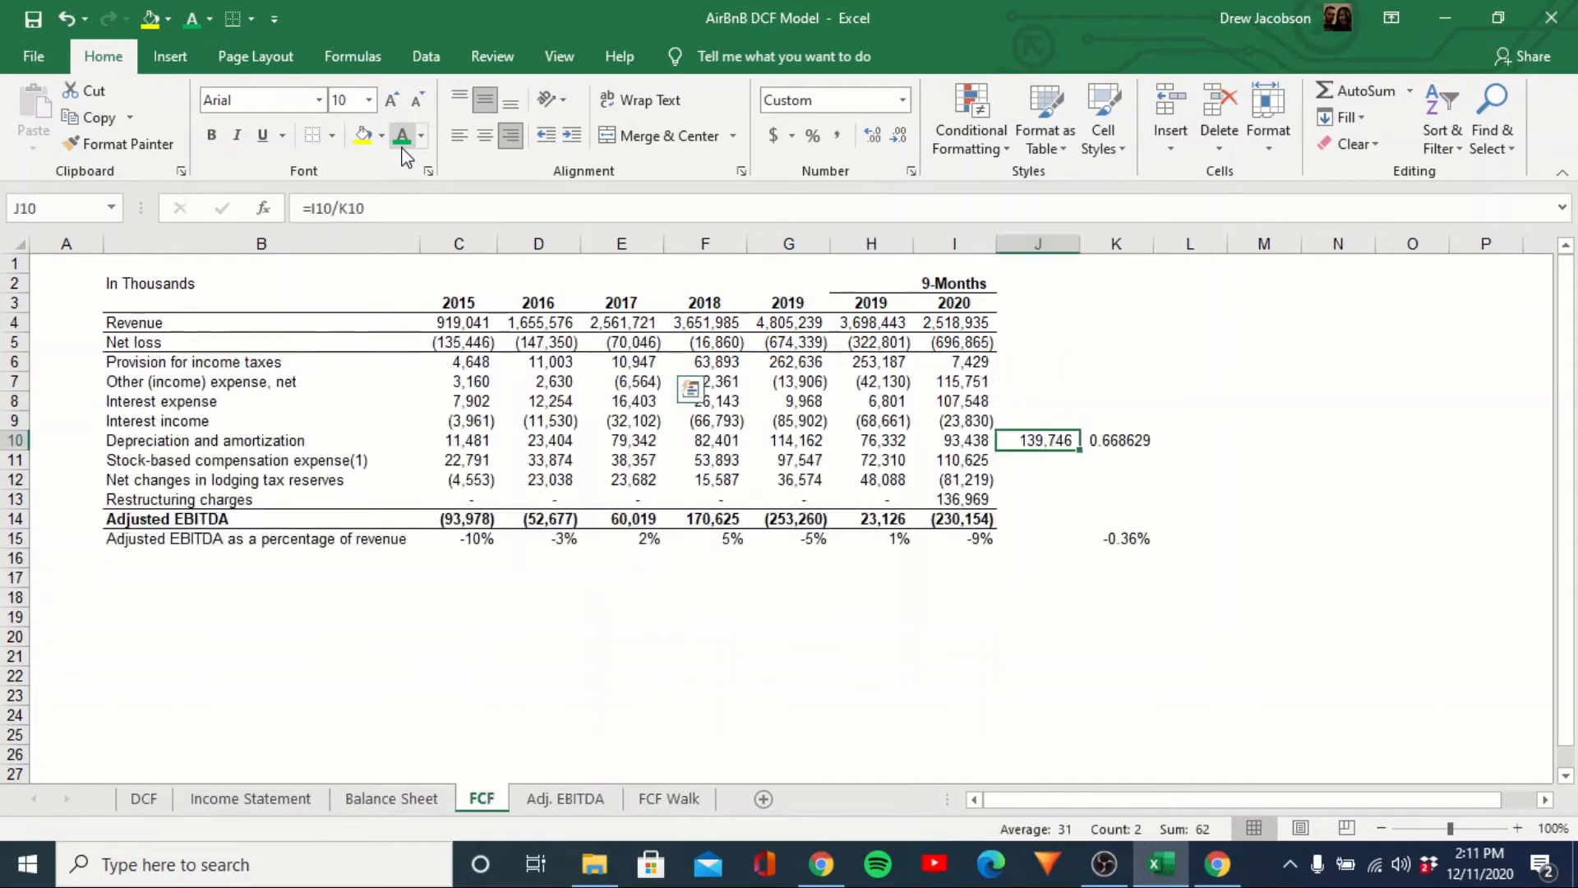
key(ctrl+Page_Down)
key(Down)
key(Down)
key(Down)
key(Left)
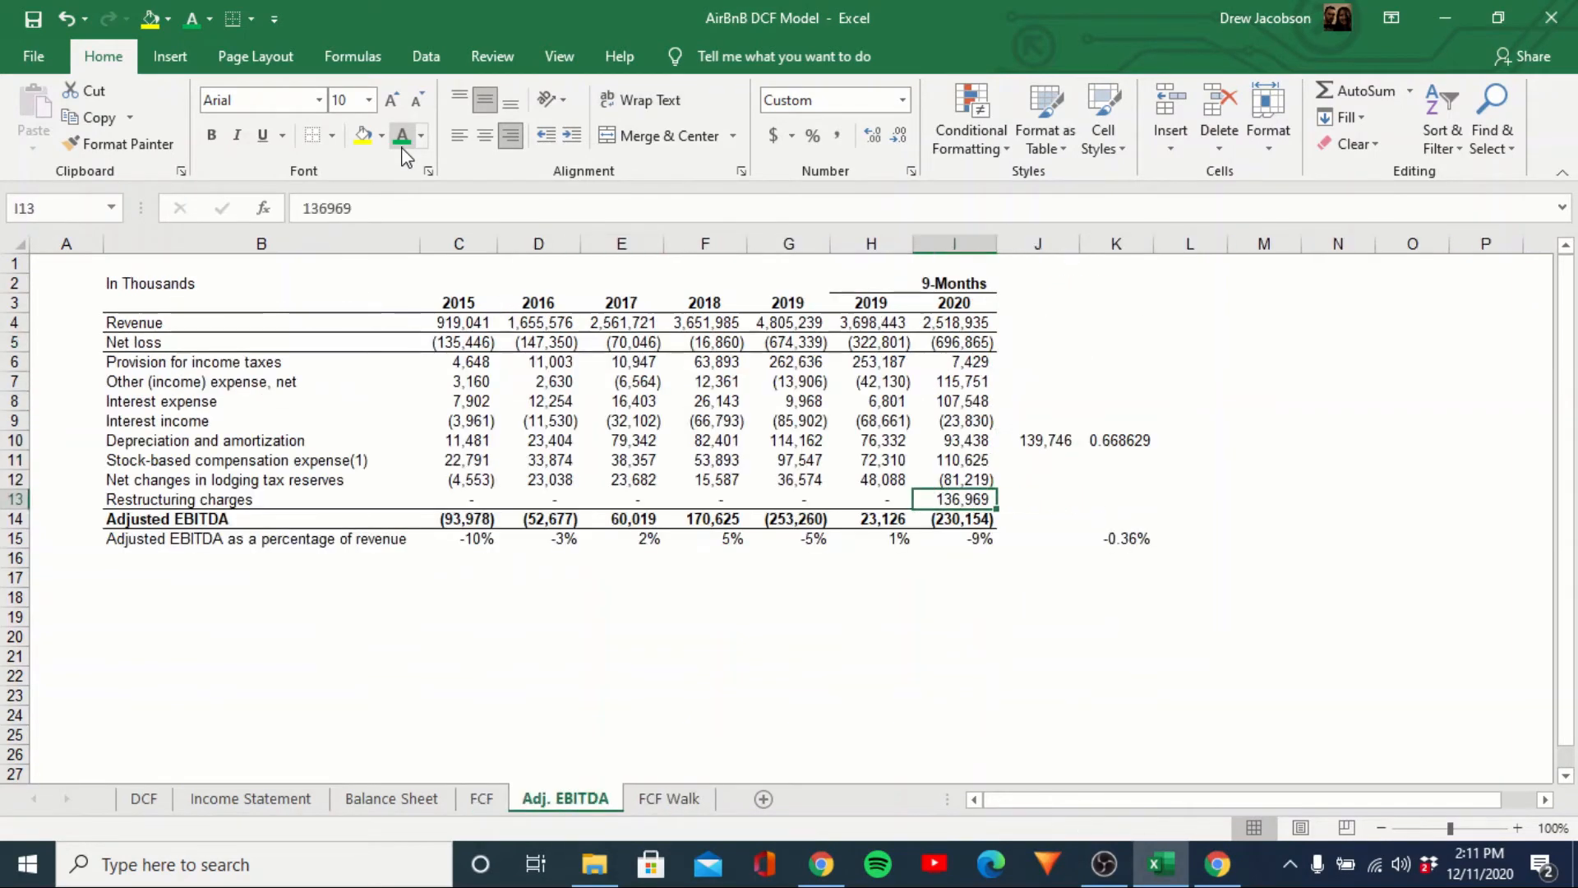
key(Down)
key(Left)
key(Left)
key(Left)
key(Down)
key(Left)
key(Left)
key(Left)
key(Right)
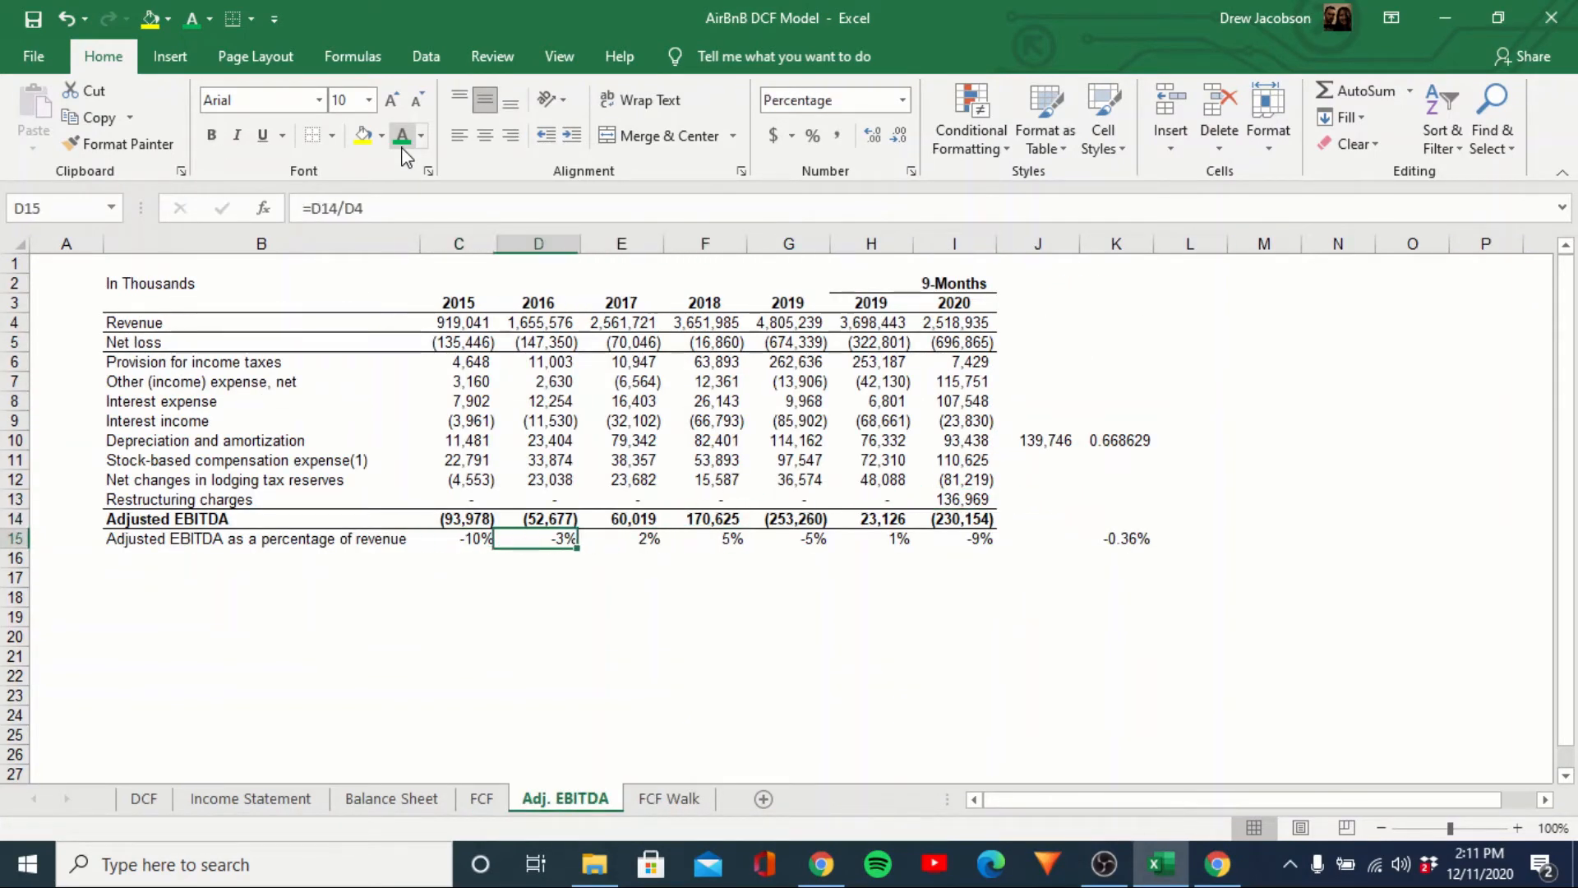
Examine the yearly Free Cash Flow on the FCF Walk sheet alongside the Adj. EBITDA and FCF sheets.
key(ctrl+Page_Down)
key(Up)
key(Left)
key(Left)
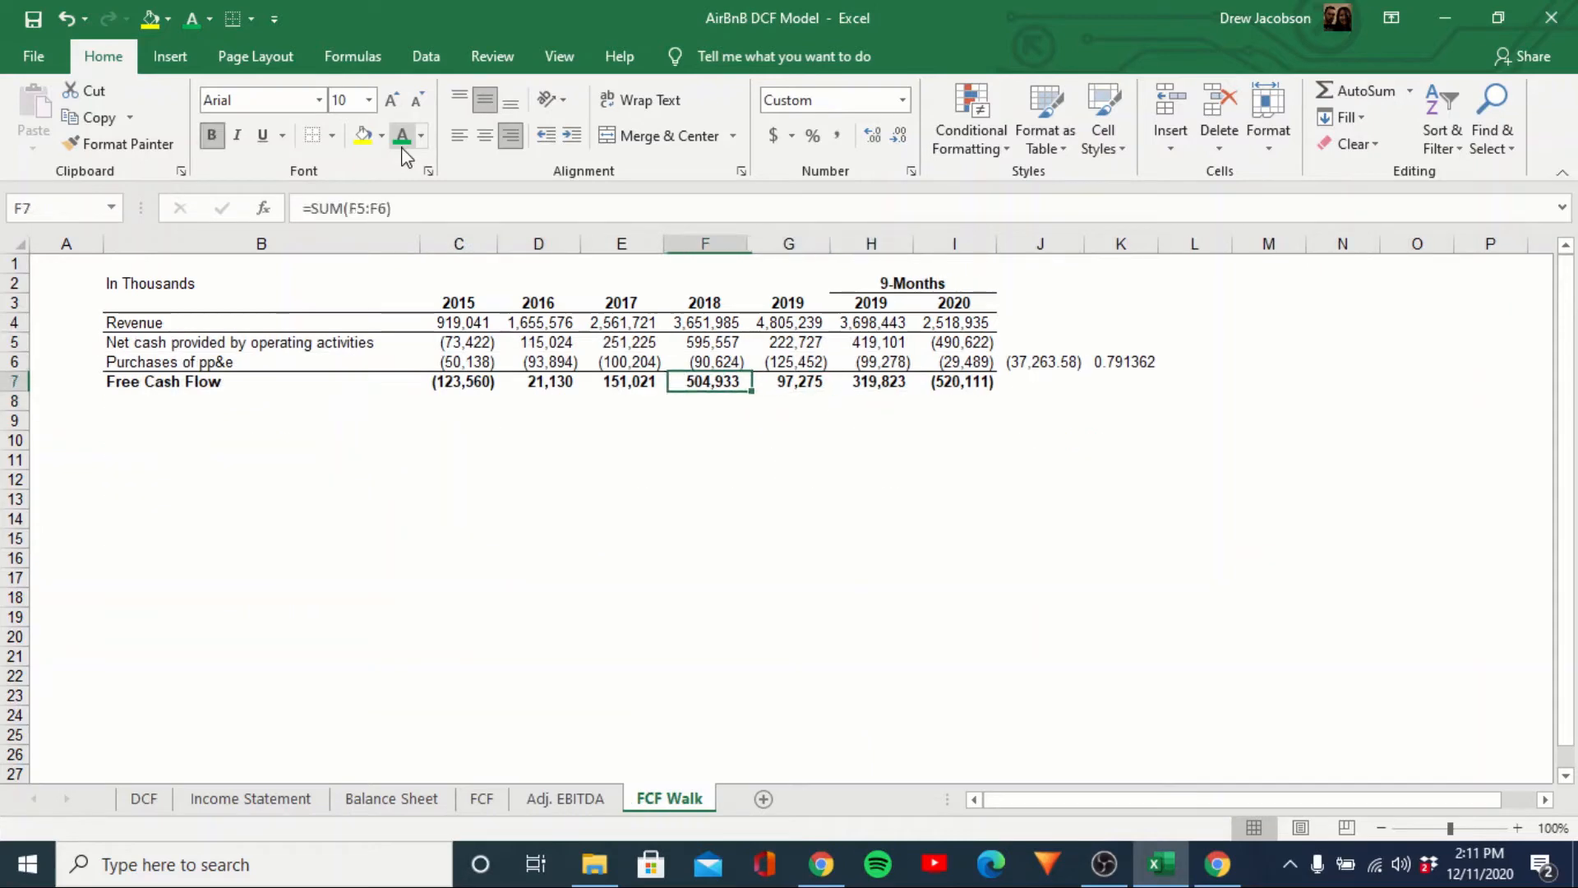
key(Left)
key(Left)
key(Left)
key(Right)
key(Right)
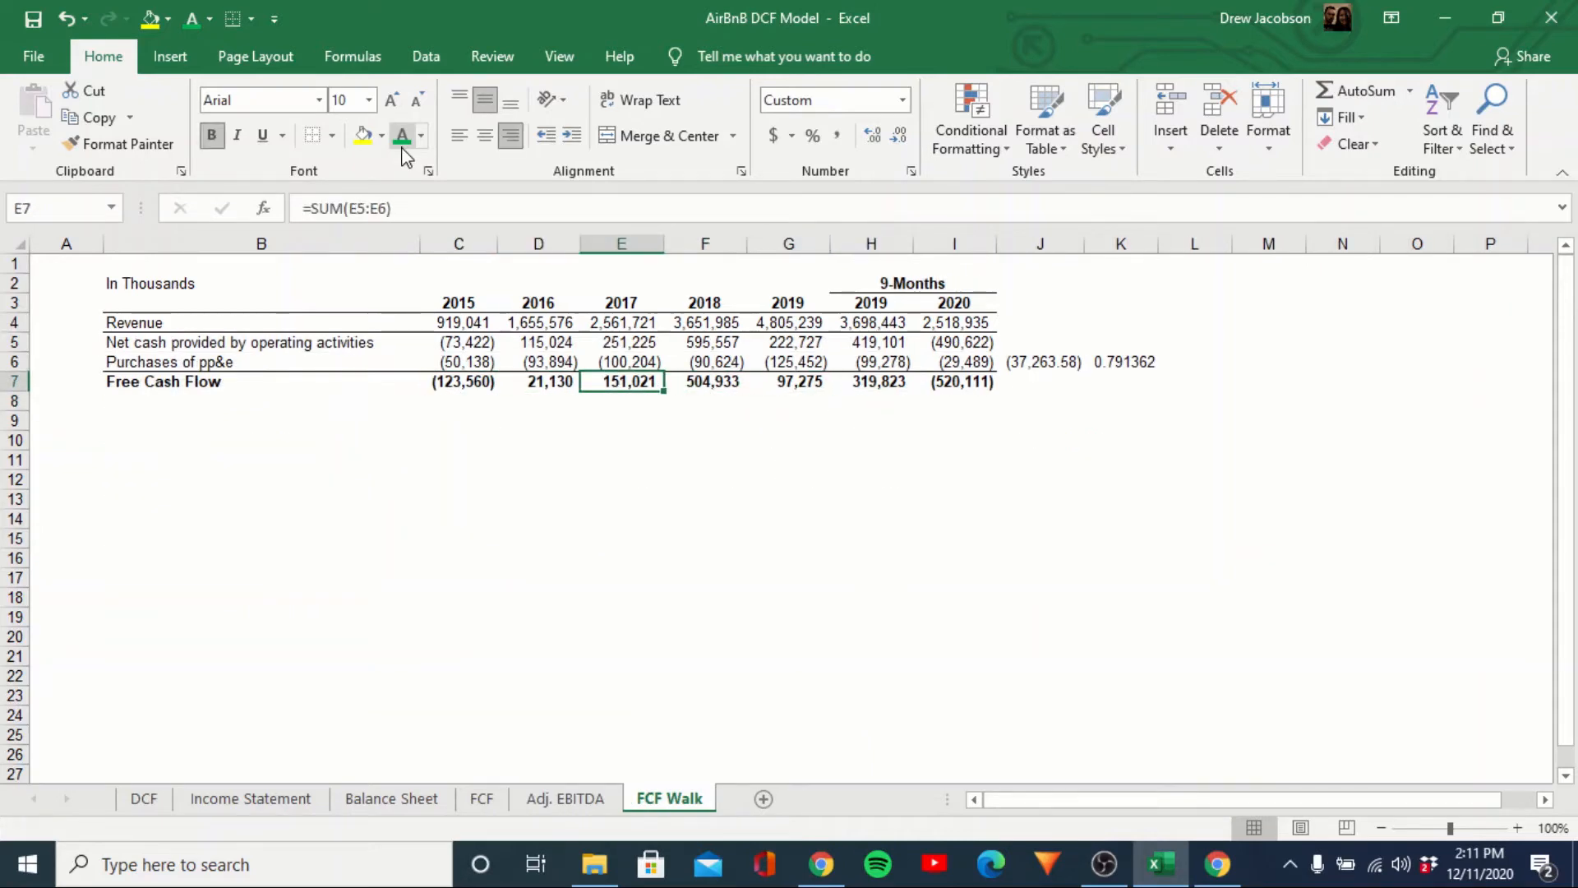
key(ctrl+Page_Up)
key(ctrl+Page_Down)
key(ctrl+Page_Up)
key(ctrl+Page_Up)
key(ctrl+Page_Down)
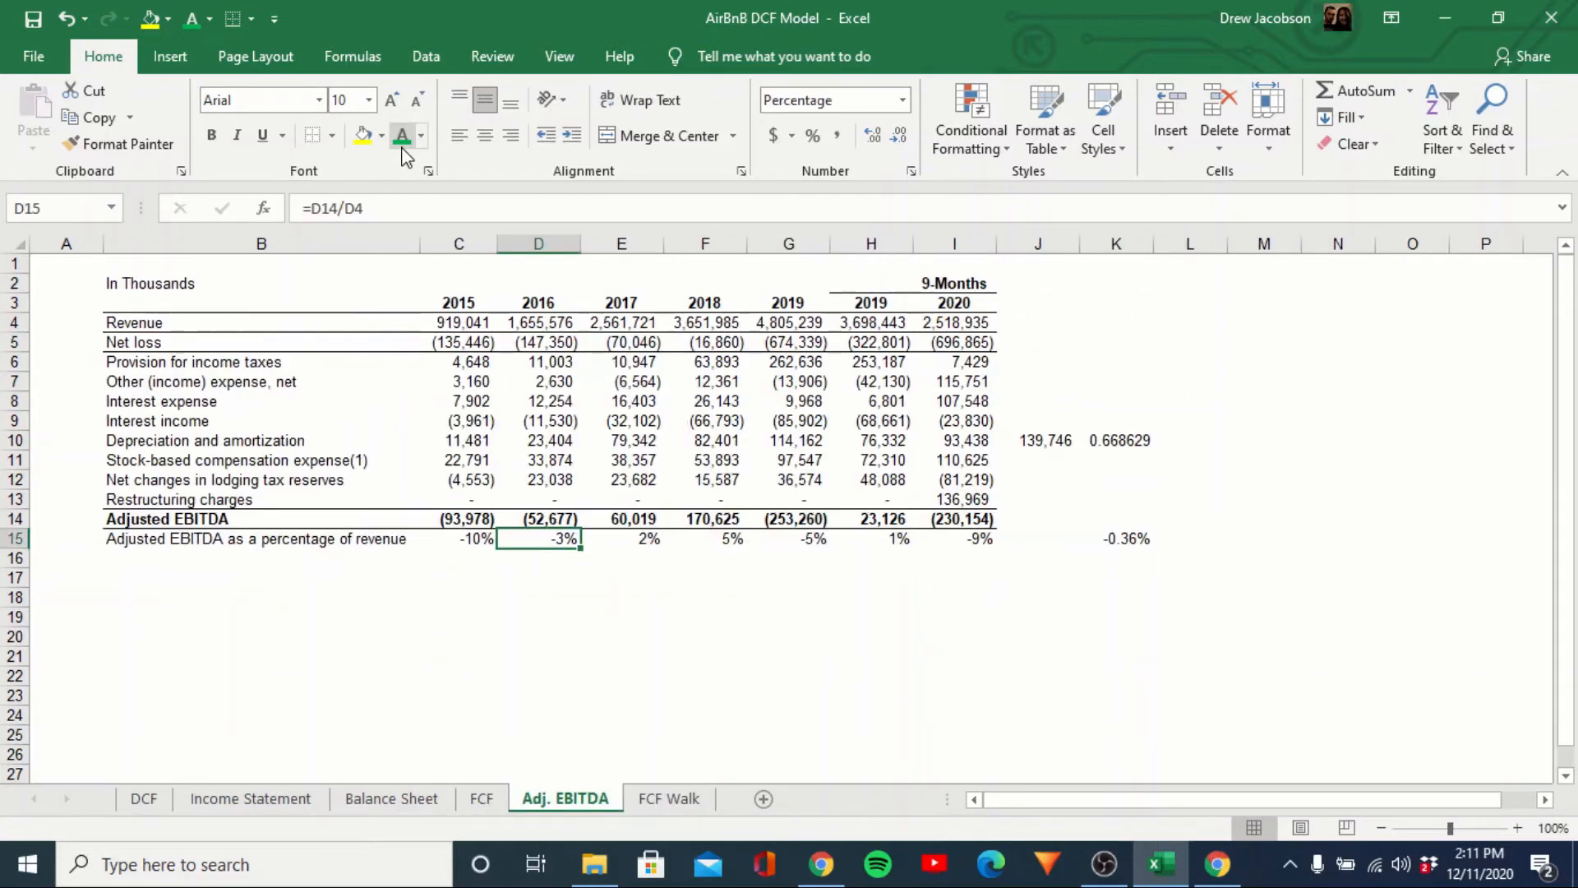
key(ctrl+Page_Up)
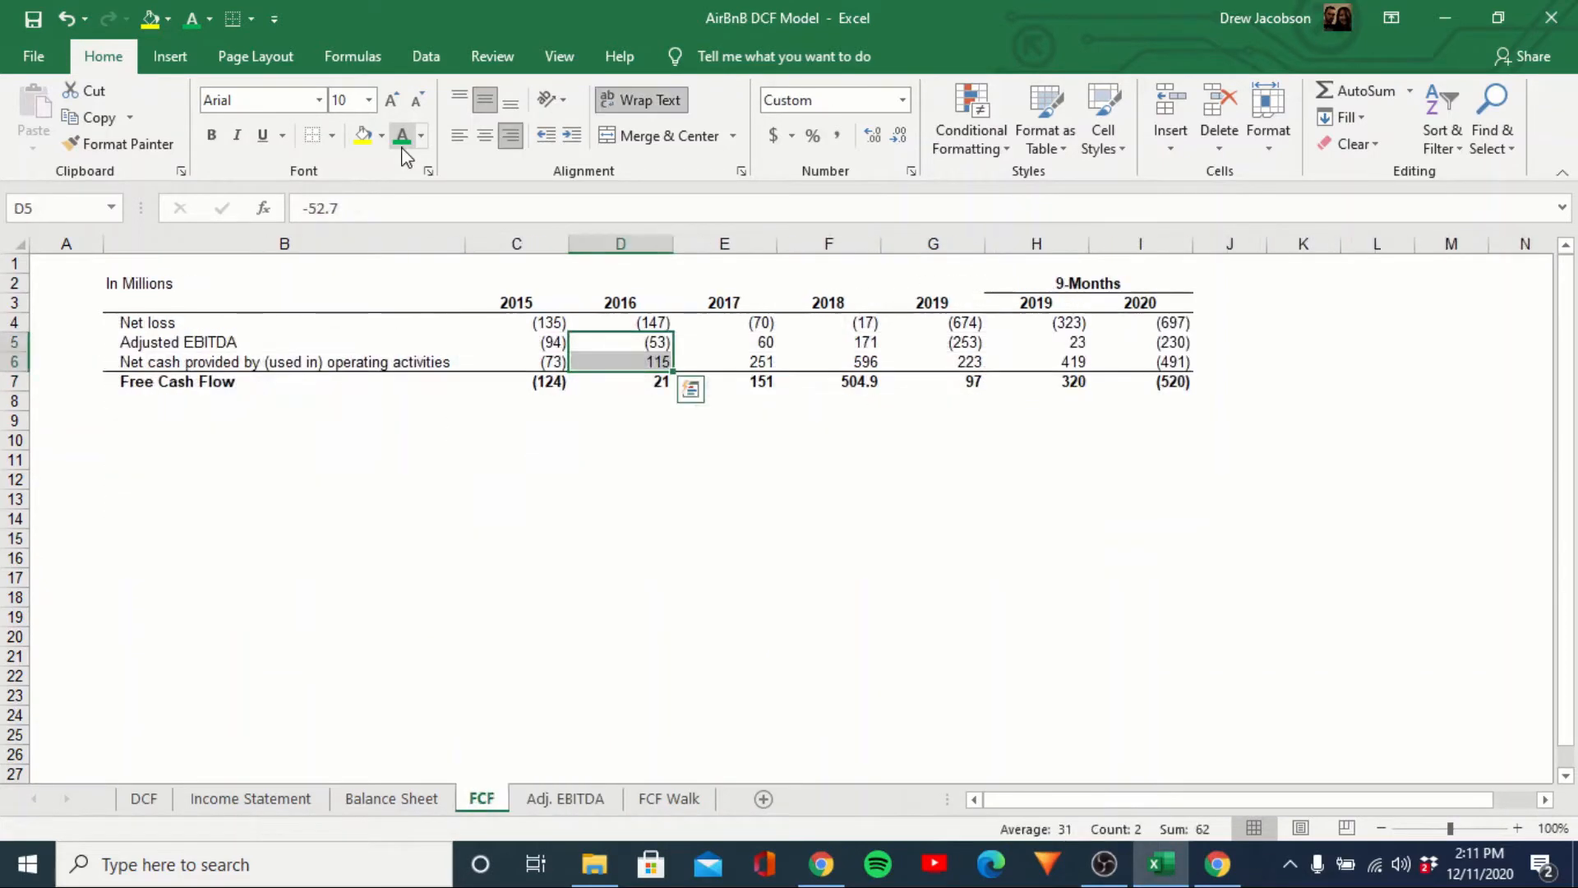
Return to the DCF sheet and look over the empty 2021 forecast cells in the Income Statement.
key(ctrl+Page_Up)
key(ctrl+Page_Up)
key(ctrl+Page_Up)
key(Up)
key(Up)
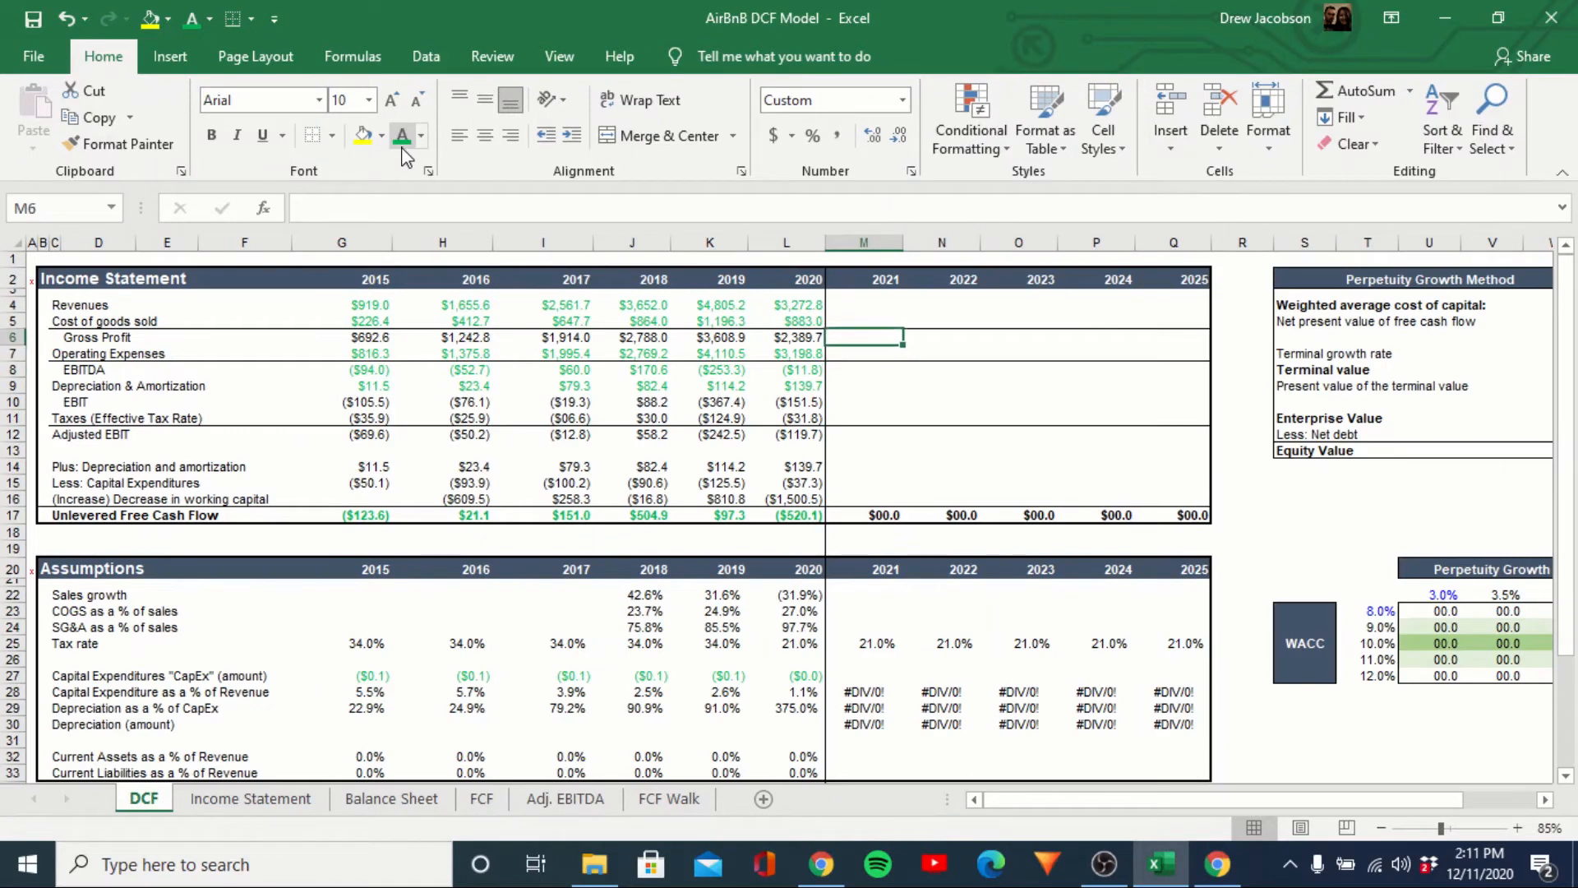
key(Down)
key(Down)
key(Down)
key(Up)
key(Up)
key(Up)
key(Up)
key(Up)
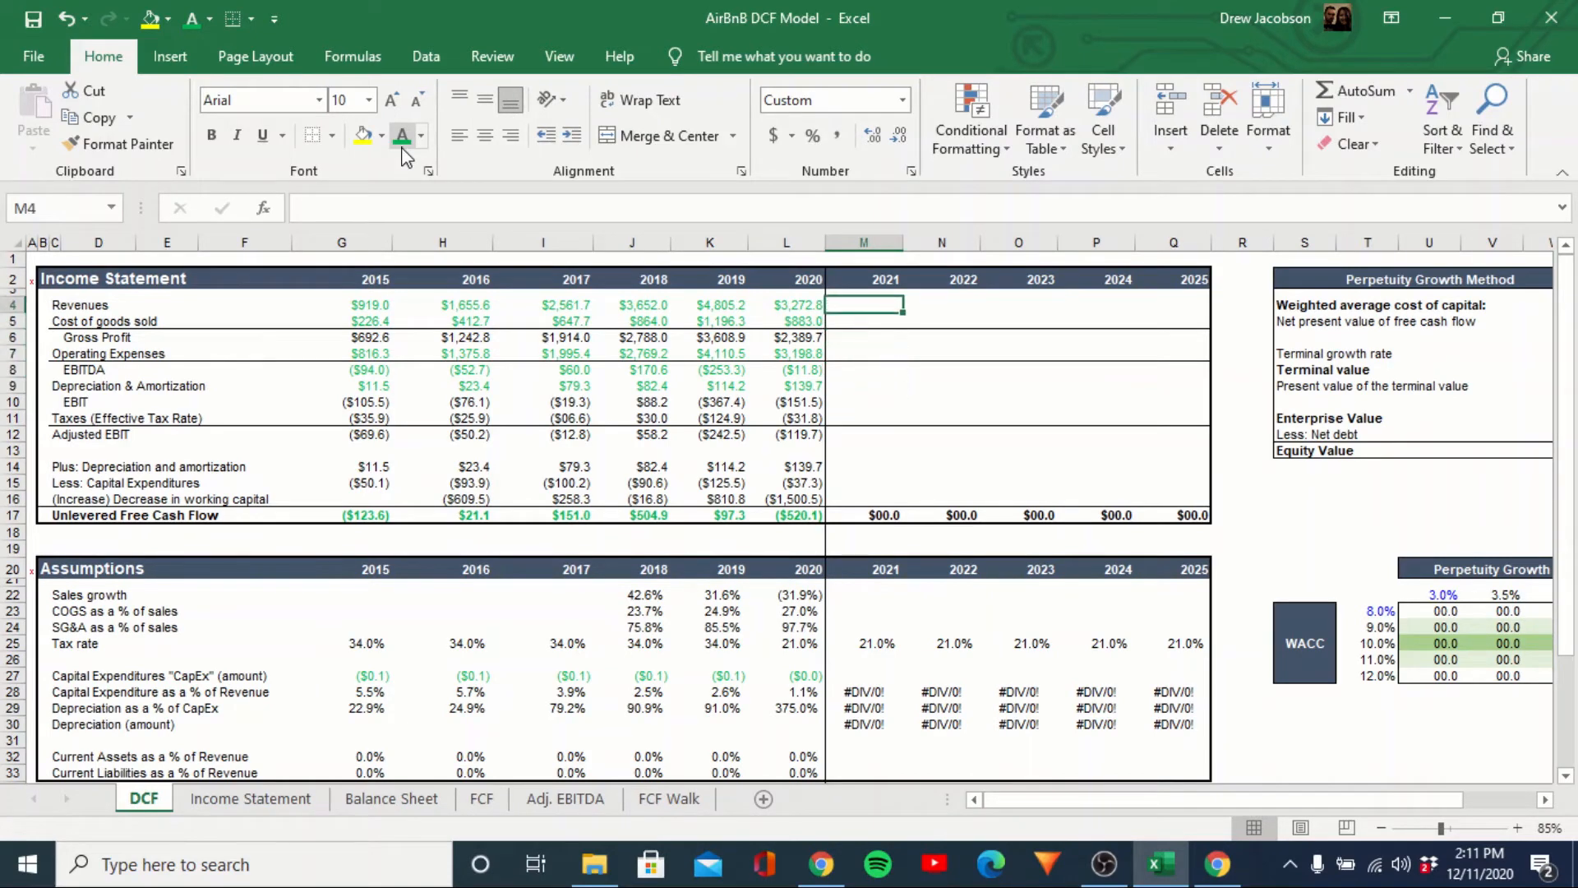
Inspect the 2018 sales growth formula in cell J22 of the Assumptions section.
key(Down)
key(Down)
key(Down)
key(Down)
key(Down)
key(Down)
key(Down)
key(Down)
key(Down)
key(Down)
key(Down)
key(Down)
key(Down)
key(Down)
key(Left)
key(Down)
key(Down)
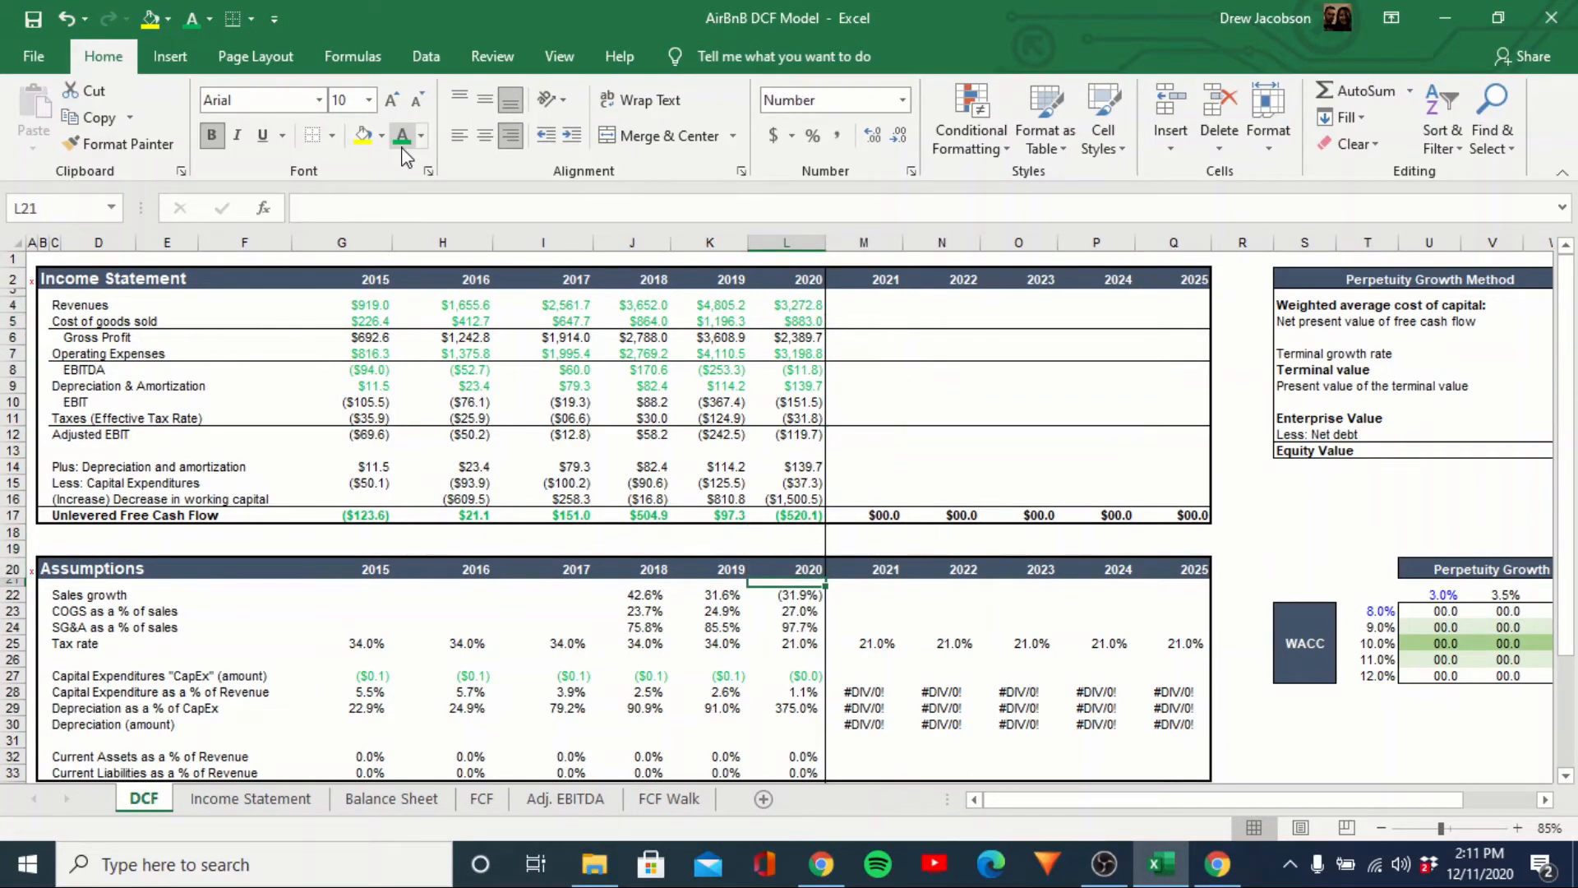
key(Down)
key(Down)
key(Left)
key(F2)
key(Escape)
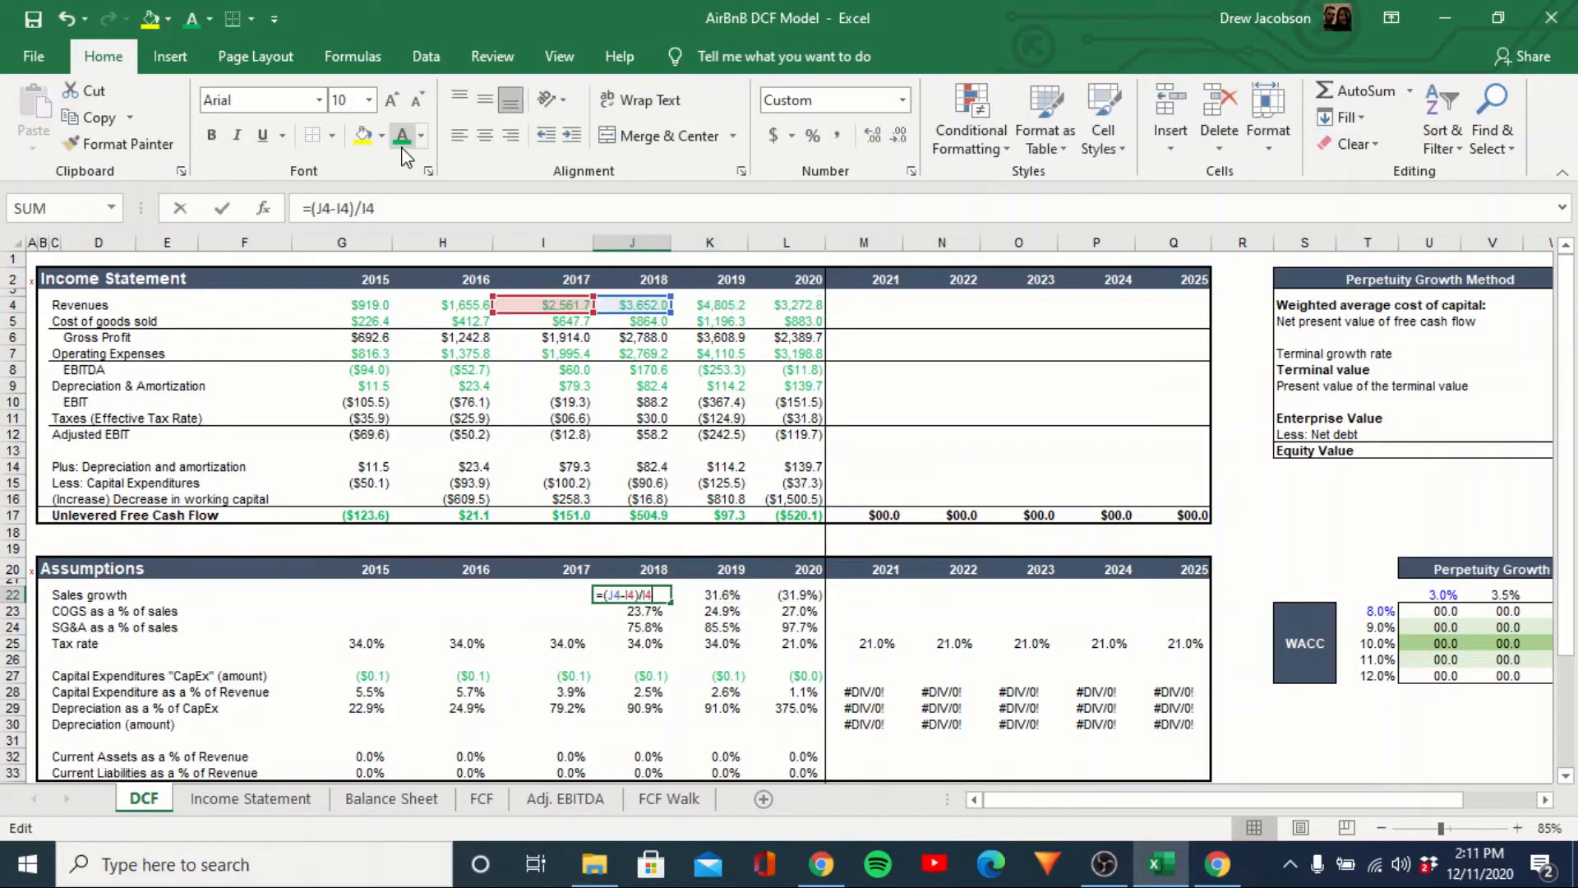
Copy the 2018 sales growth formula back to 2016 and 2017 in H22:I22, leaving the 2015 cell G22 empty.
key(Left)
key(ctrl+c)
key(Left)
key(shift+Left)
key(shift+Left)
key(ctrl+alt+v)
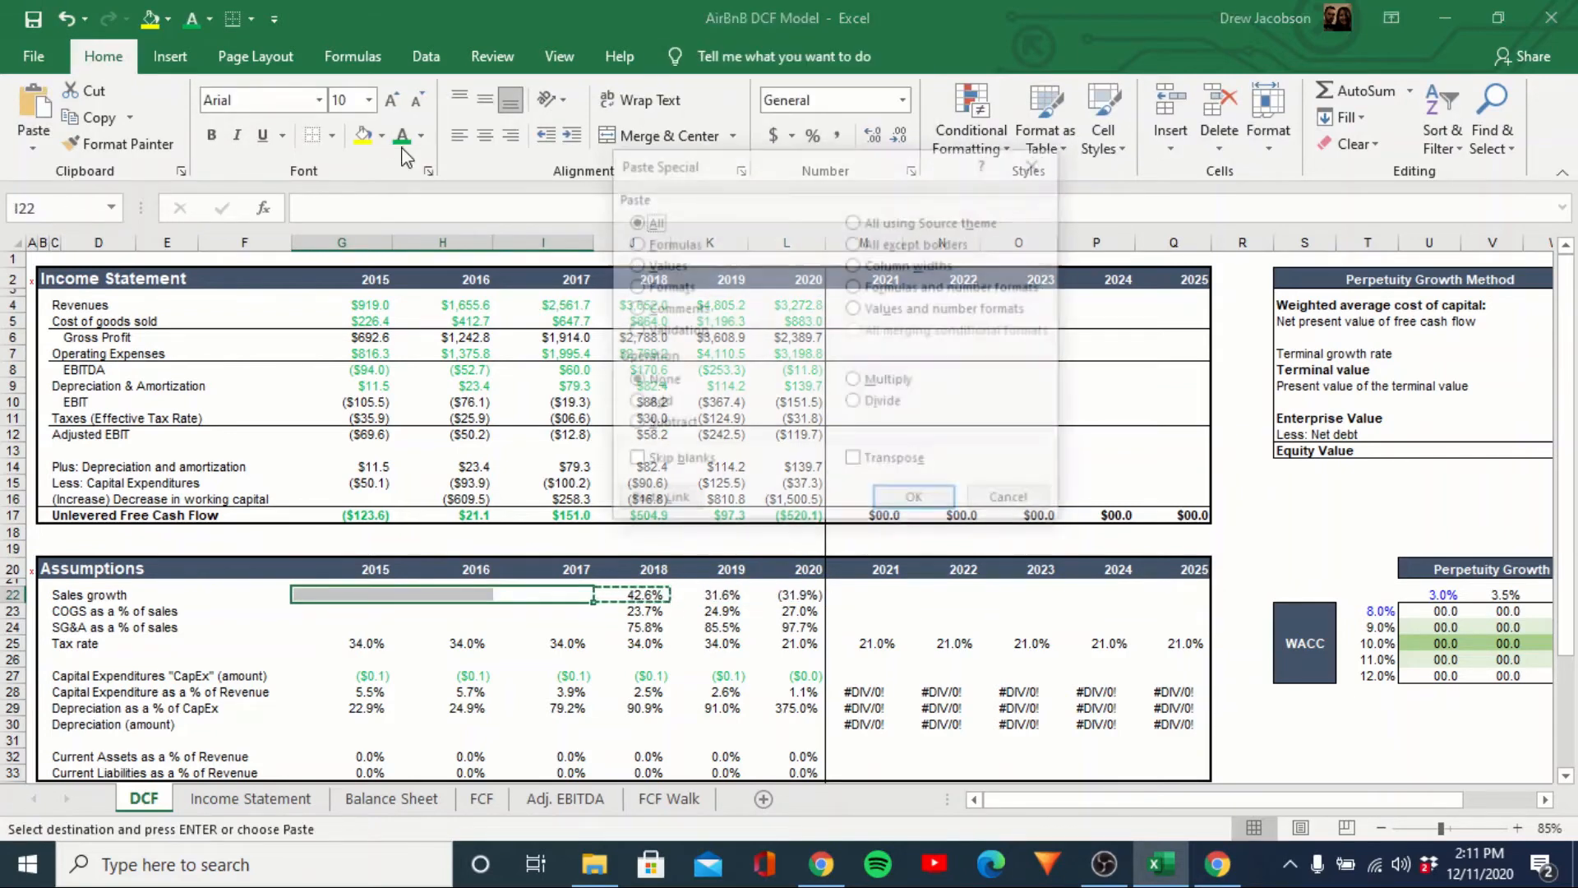
key(f)
key(Return)
key(Escape)
key(Delete)
key(Right)
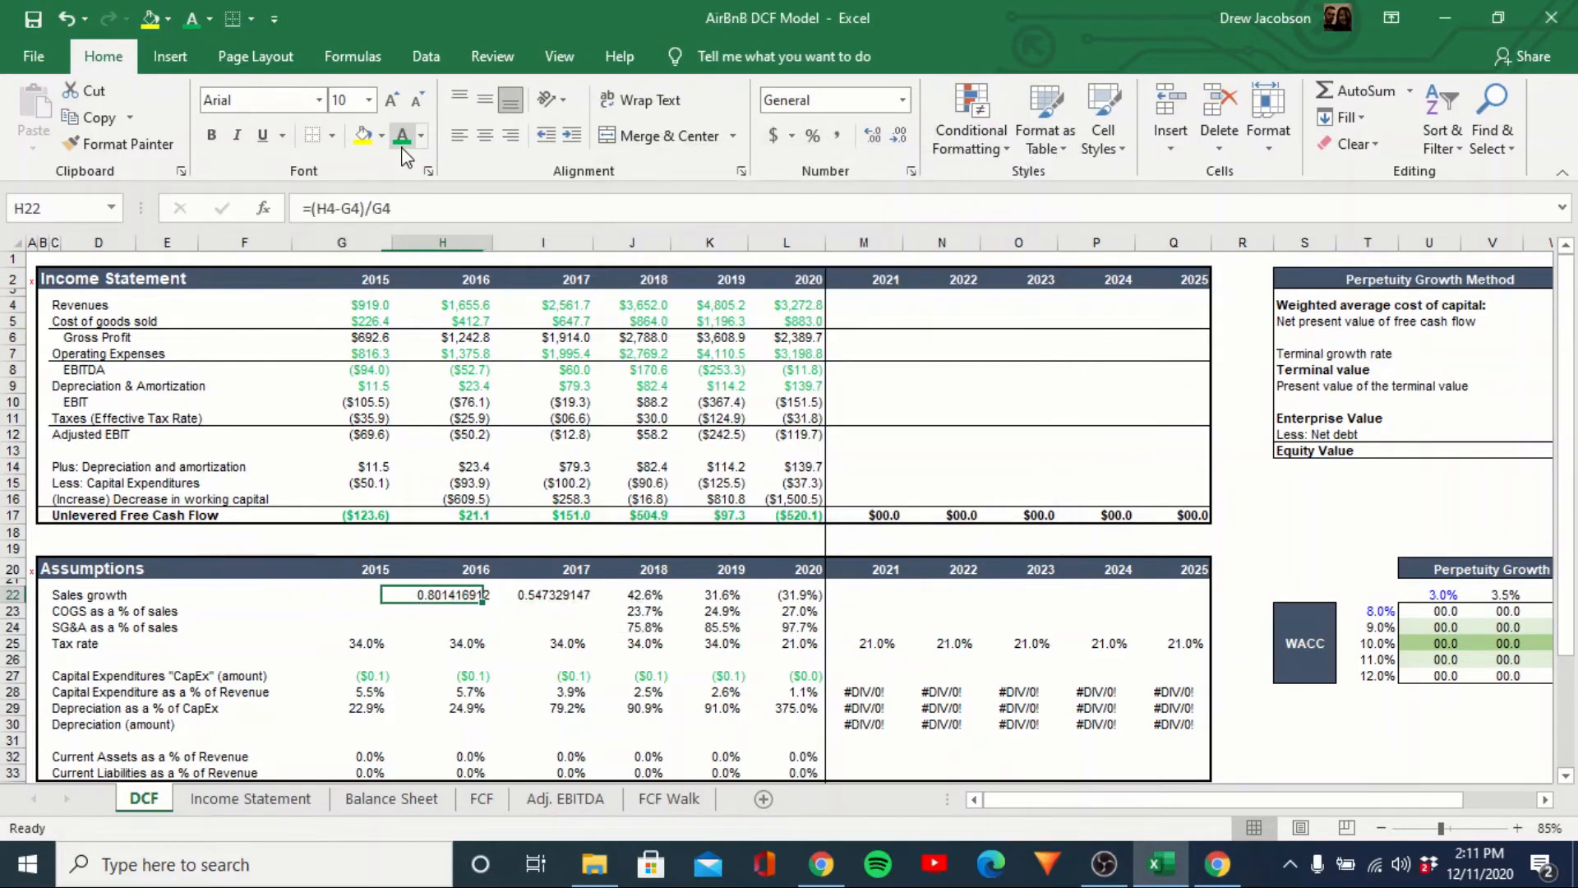
Apply the 2018 sales growth cell's percentage formatting to the 2016 and 2017 values in H22:I22.
key(Right)
key(Right)
key(ctrl+c)
key(Left)
key(shift+Left)
key(ctrl+alt+v)
key(t)
key(Return)
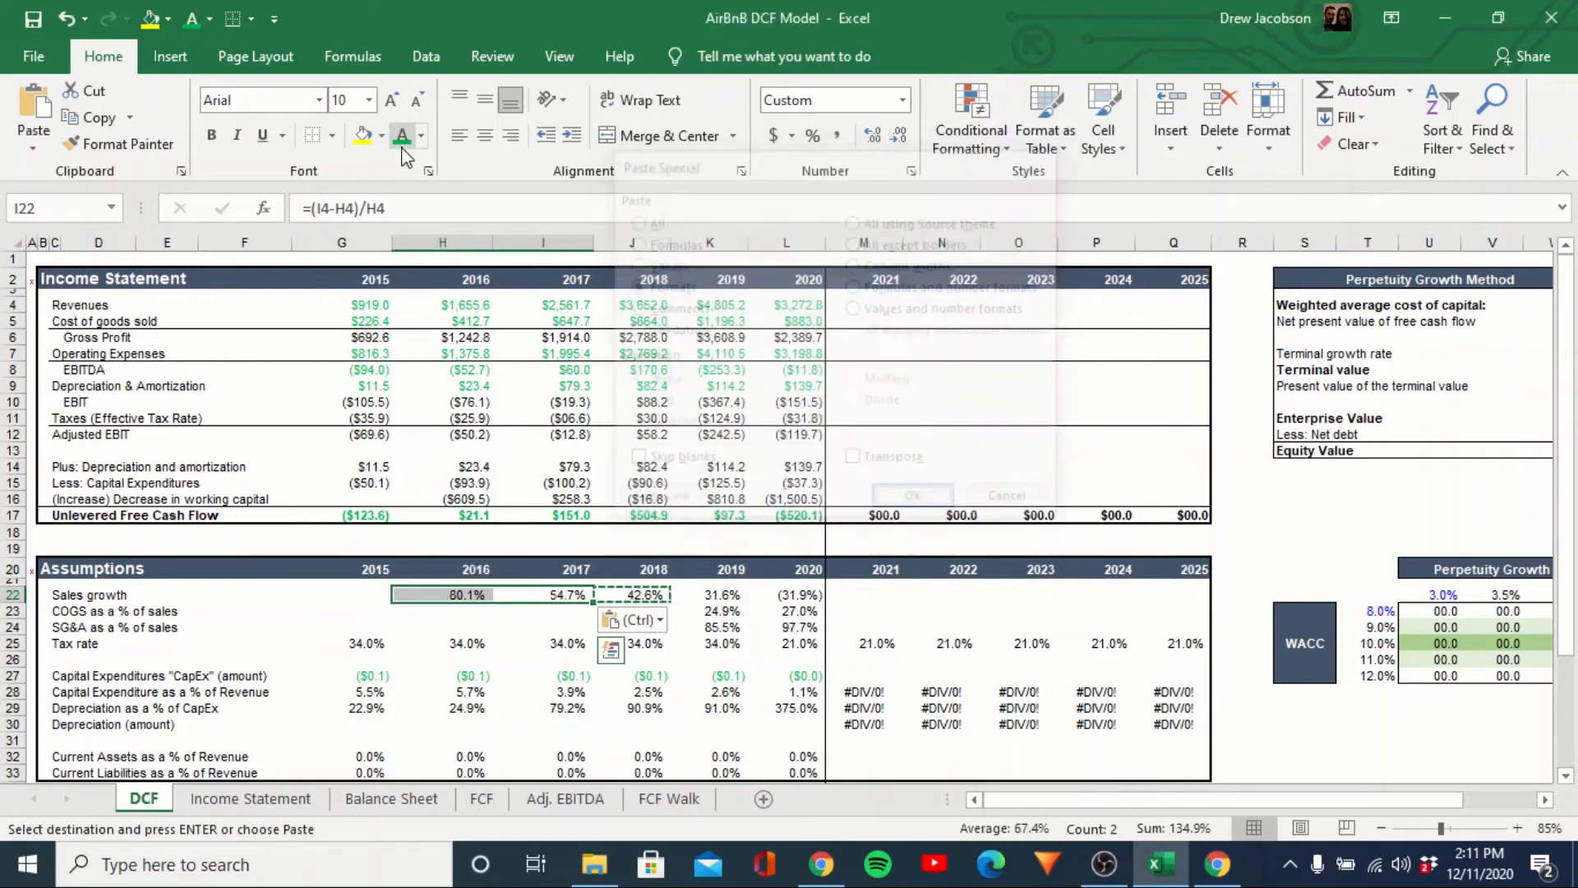
key(Escape)
Check the year-over-year sales growth formulas for 2016 to 2020 in H22:L22.
key(Left)
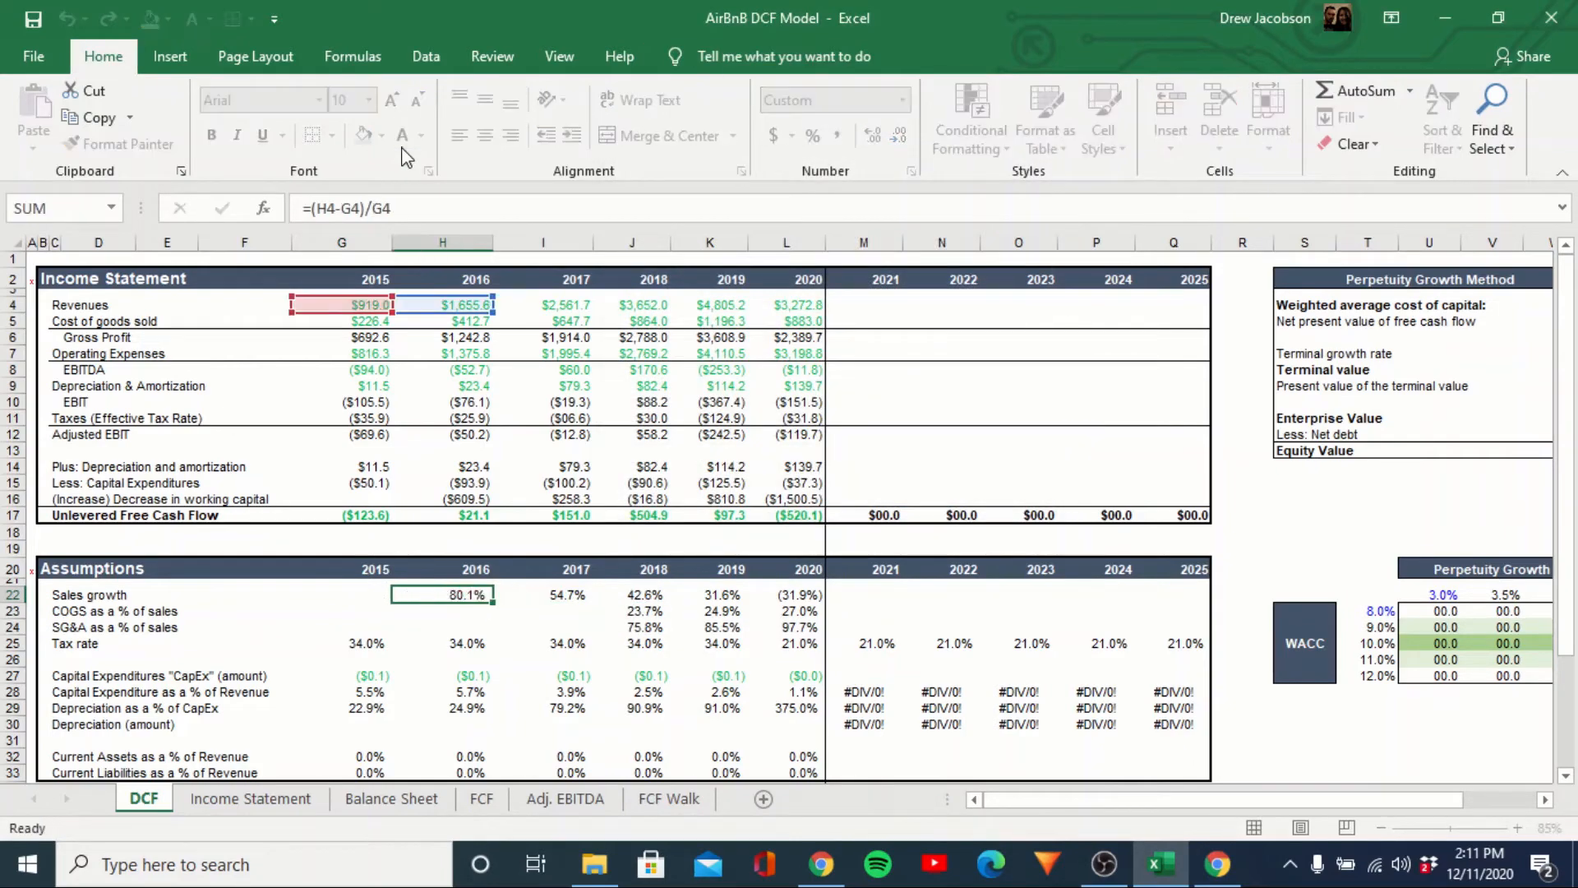
key(Right)
key(Right)
key(Right)
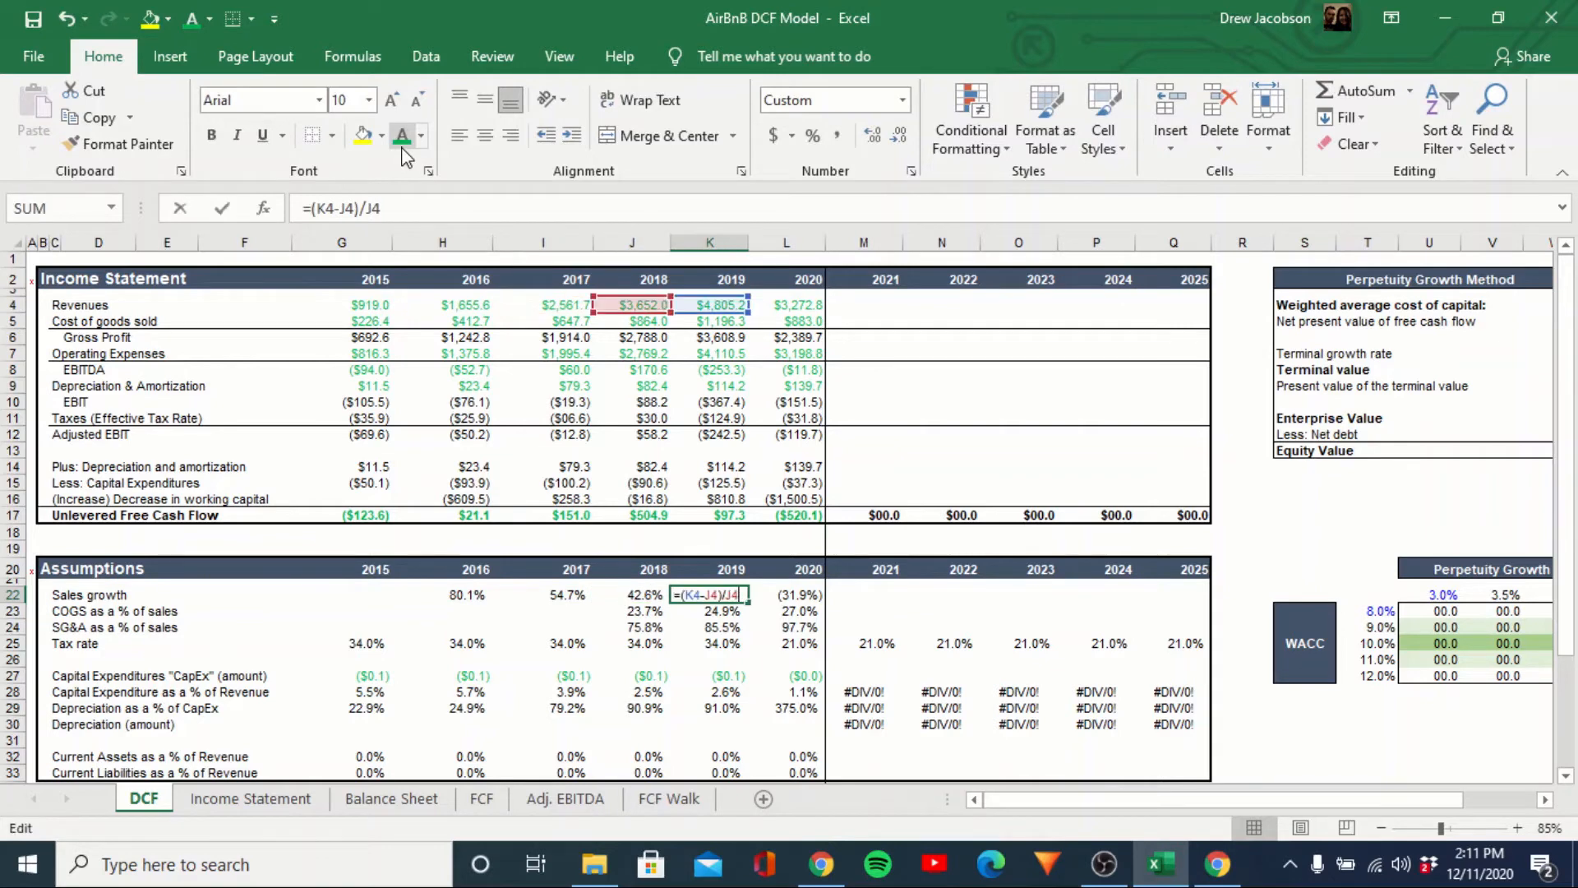
key(Right)
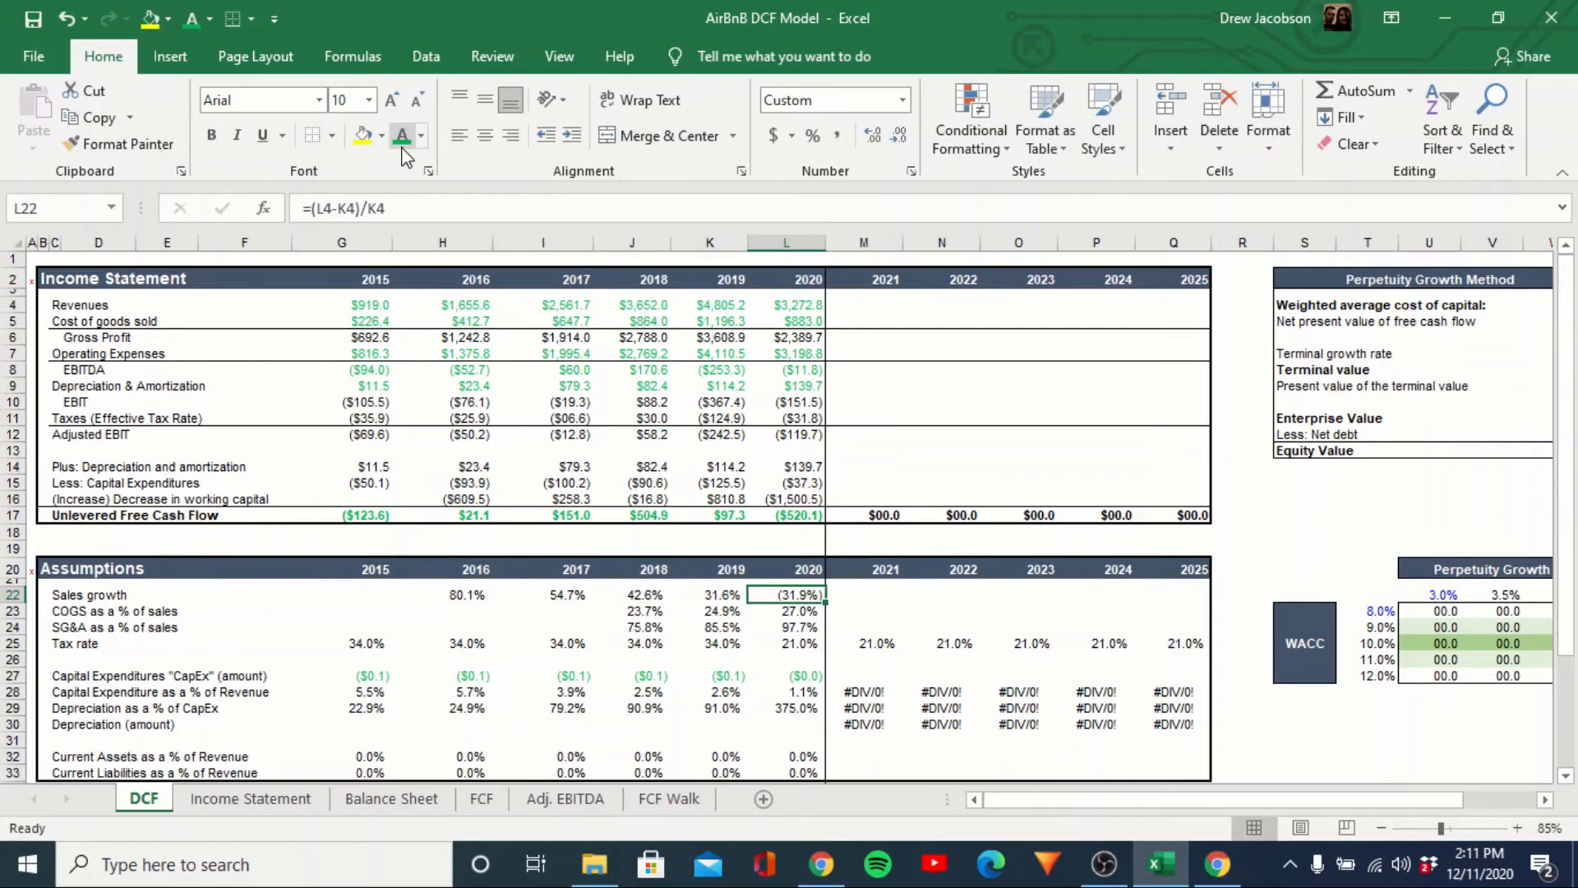
key(F2)
key(Escape)
Set the 2021 sales growth assumption in M22 equal to the 2019 growth rate with =K22.
key(Right)
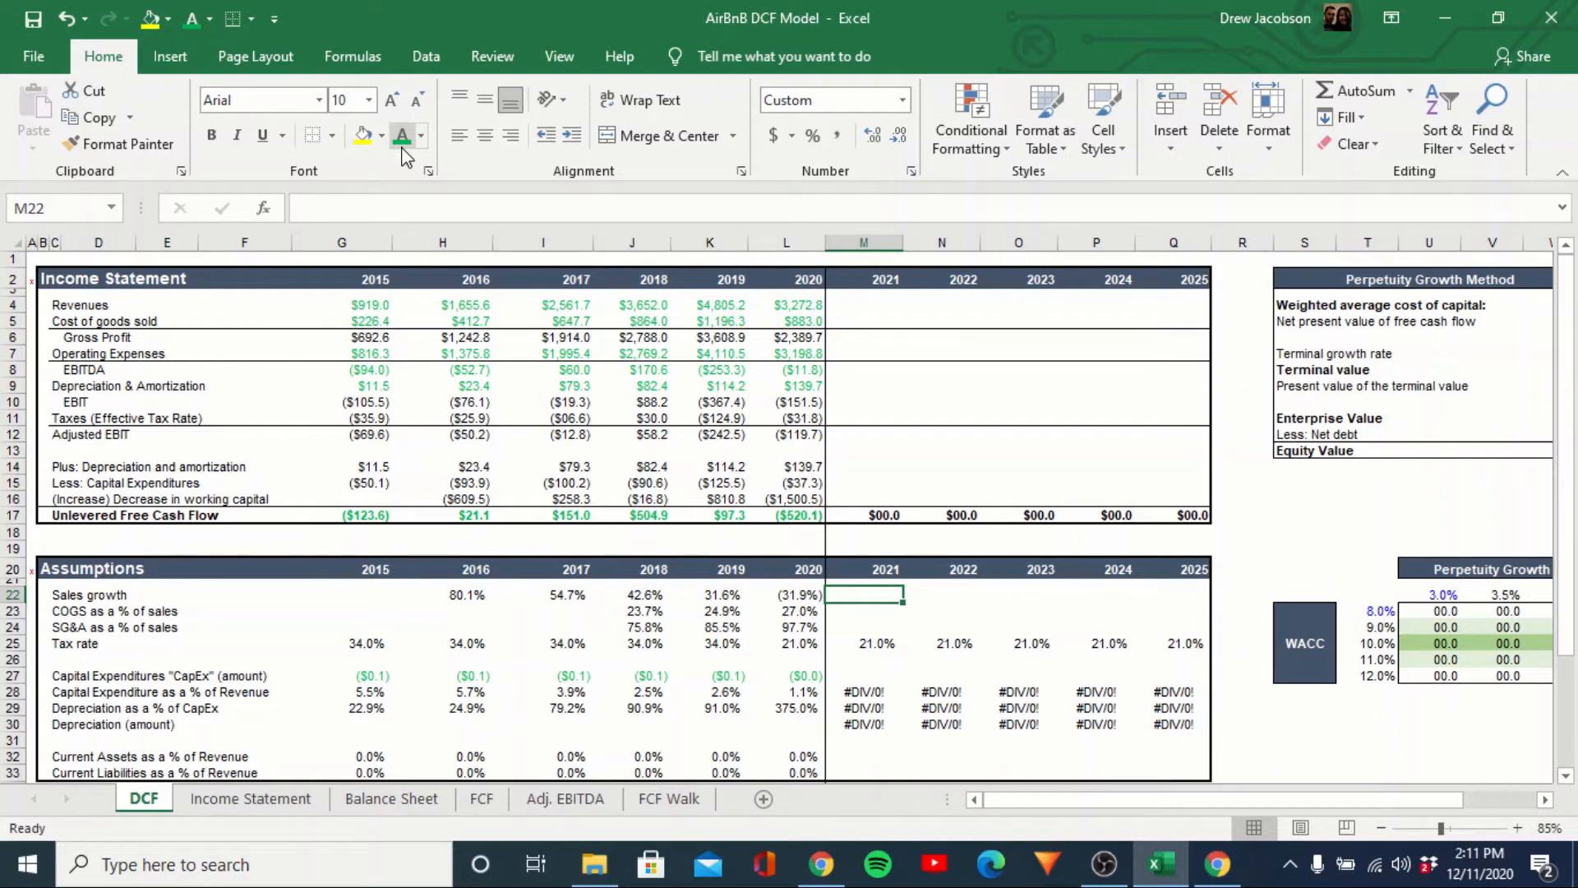
text(=)
key(Left)
key(Left)
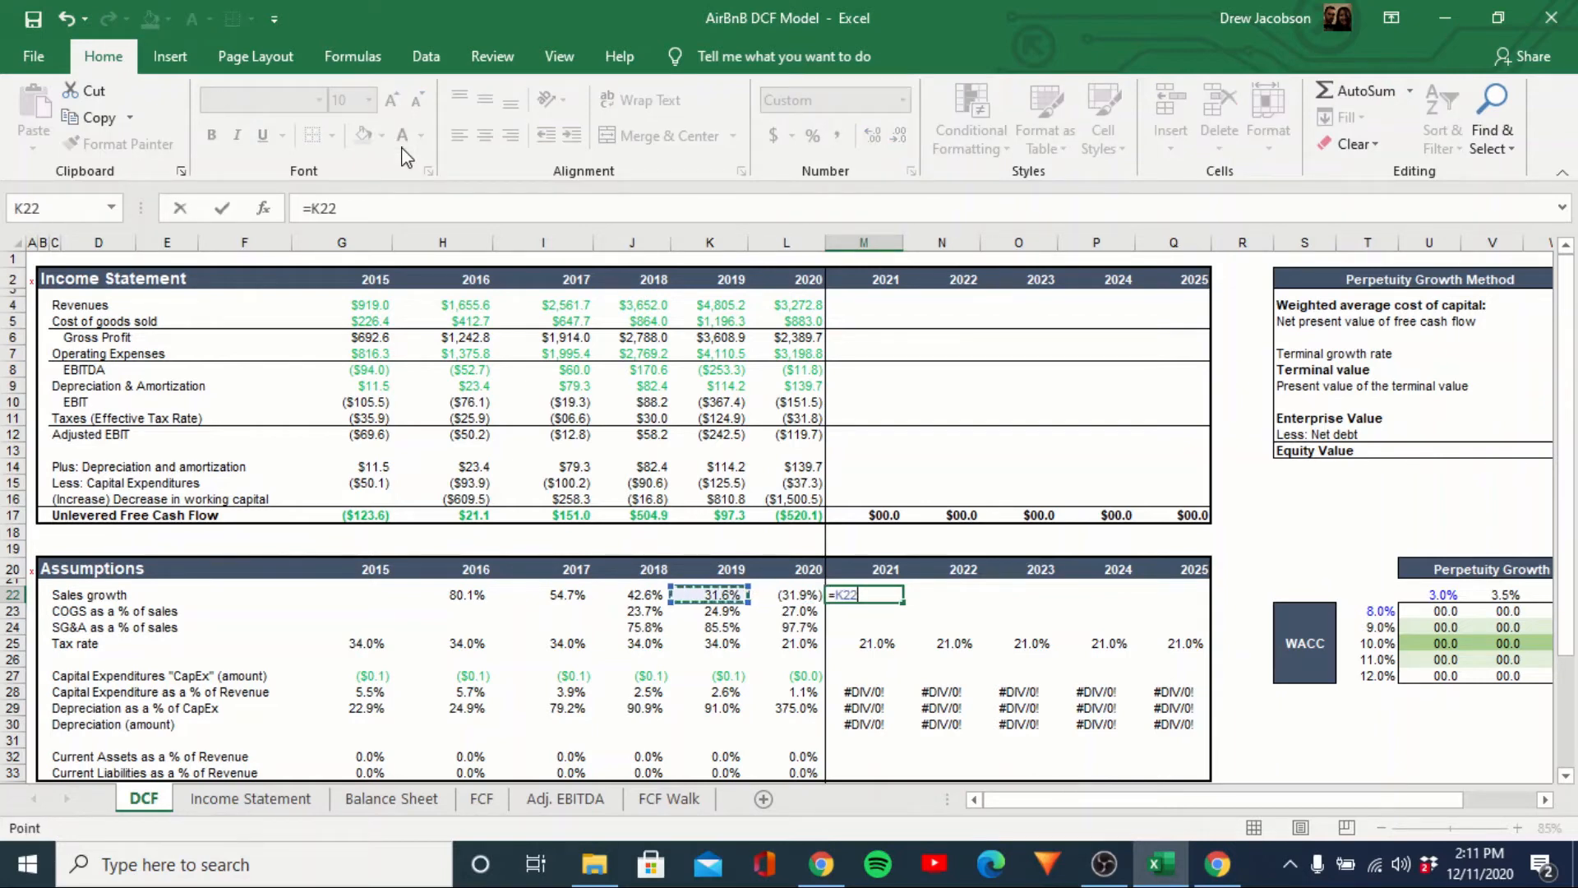
key(ctrl+Return)
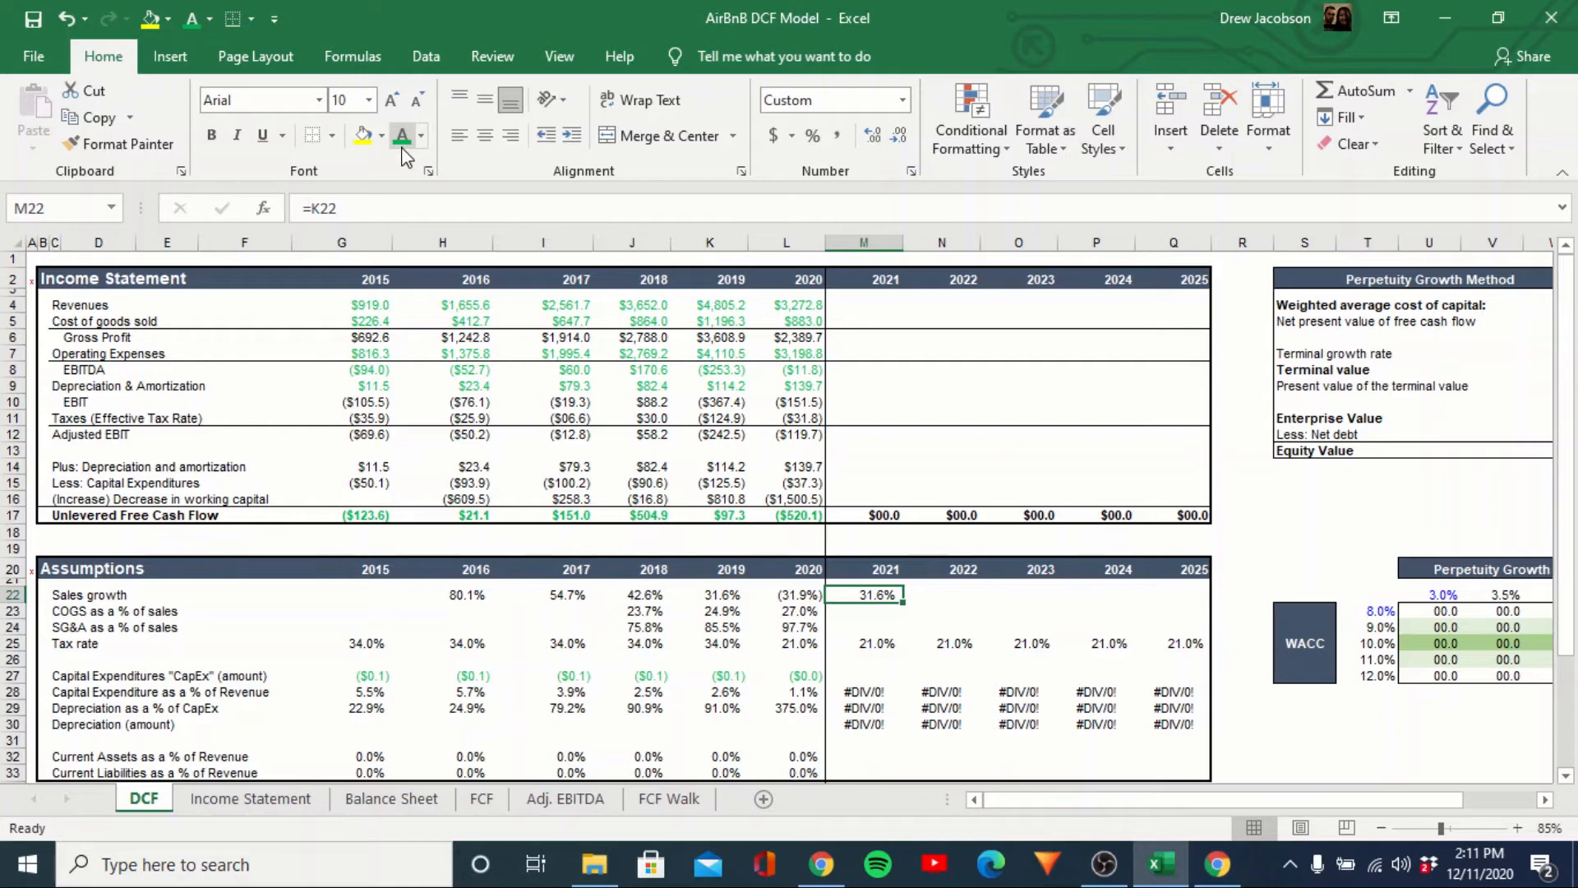
Carry the 2021 sales growth assumption forward to 2022 through 2025 by setting each cell in N22:Q22 equal to the prior year.
key(Right)
text(=)
key(Left)
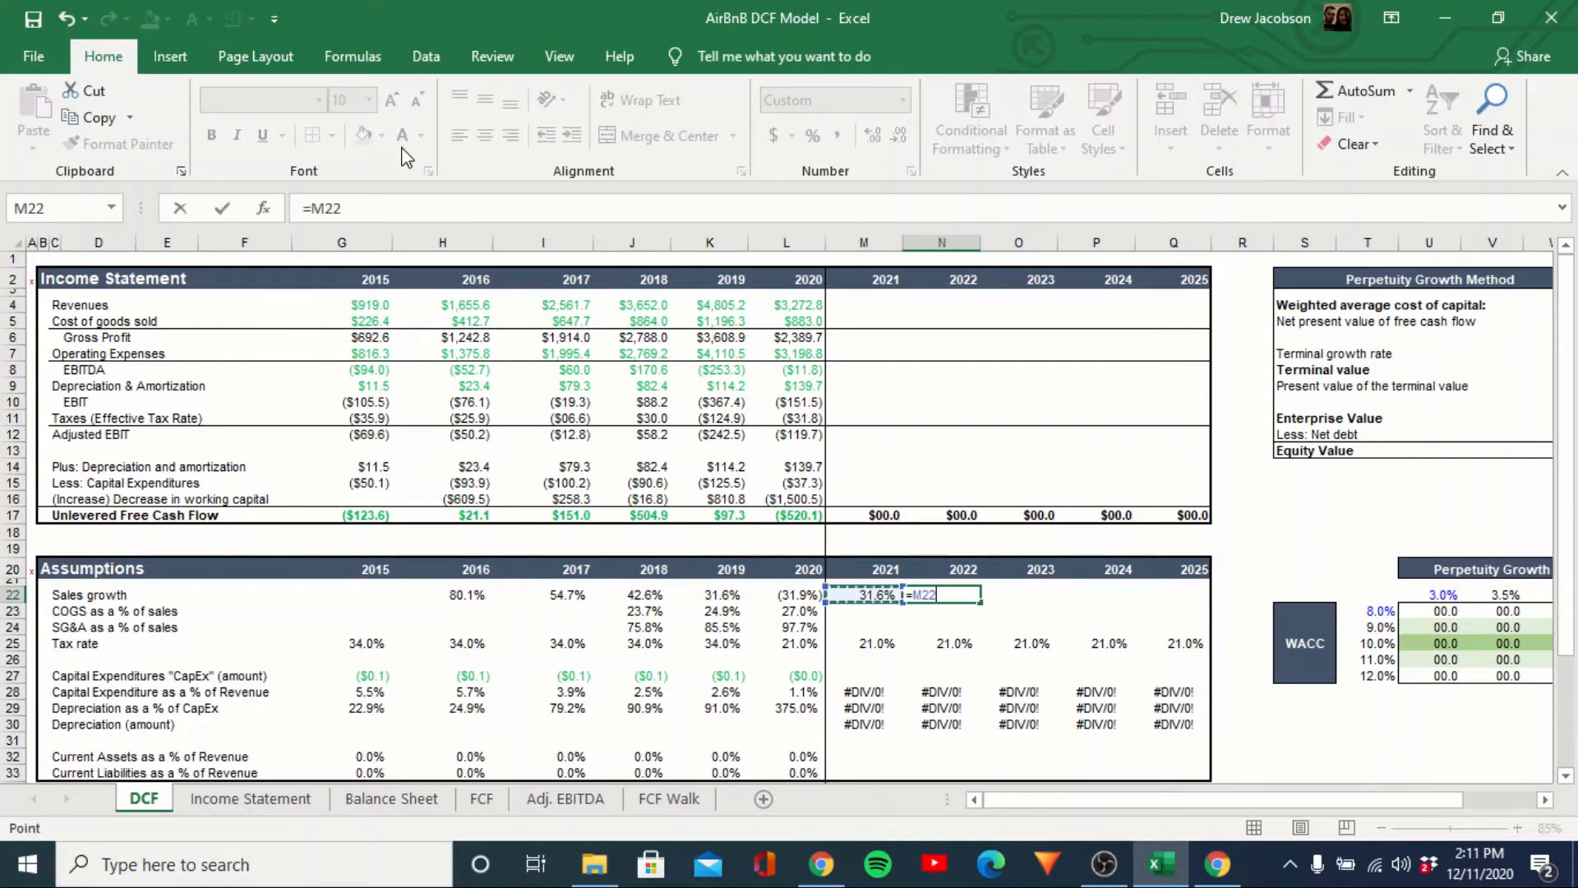
key(Tab)
text(=)
key(Left)
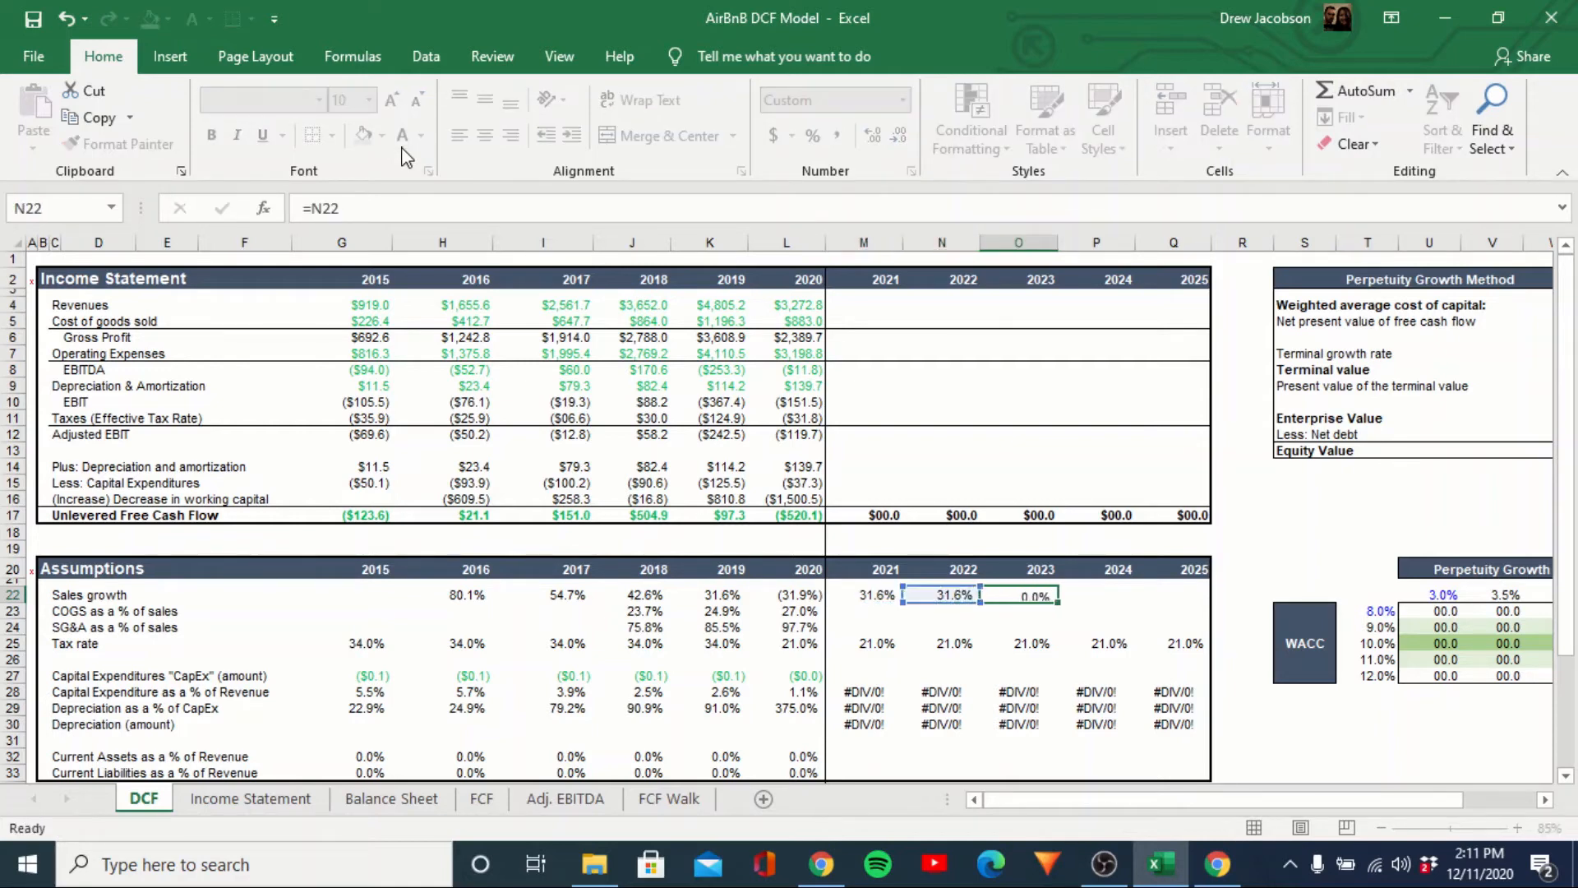
key(Tab)
text(=)
key(Left)
key(Tab)
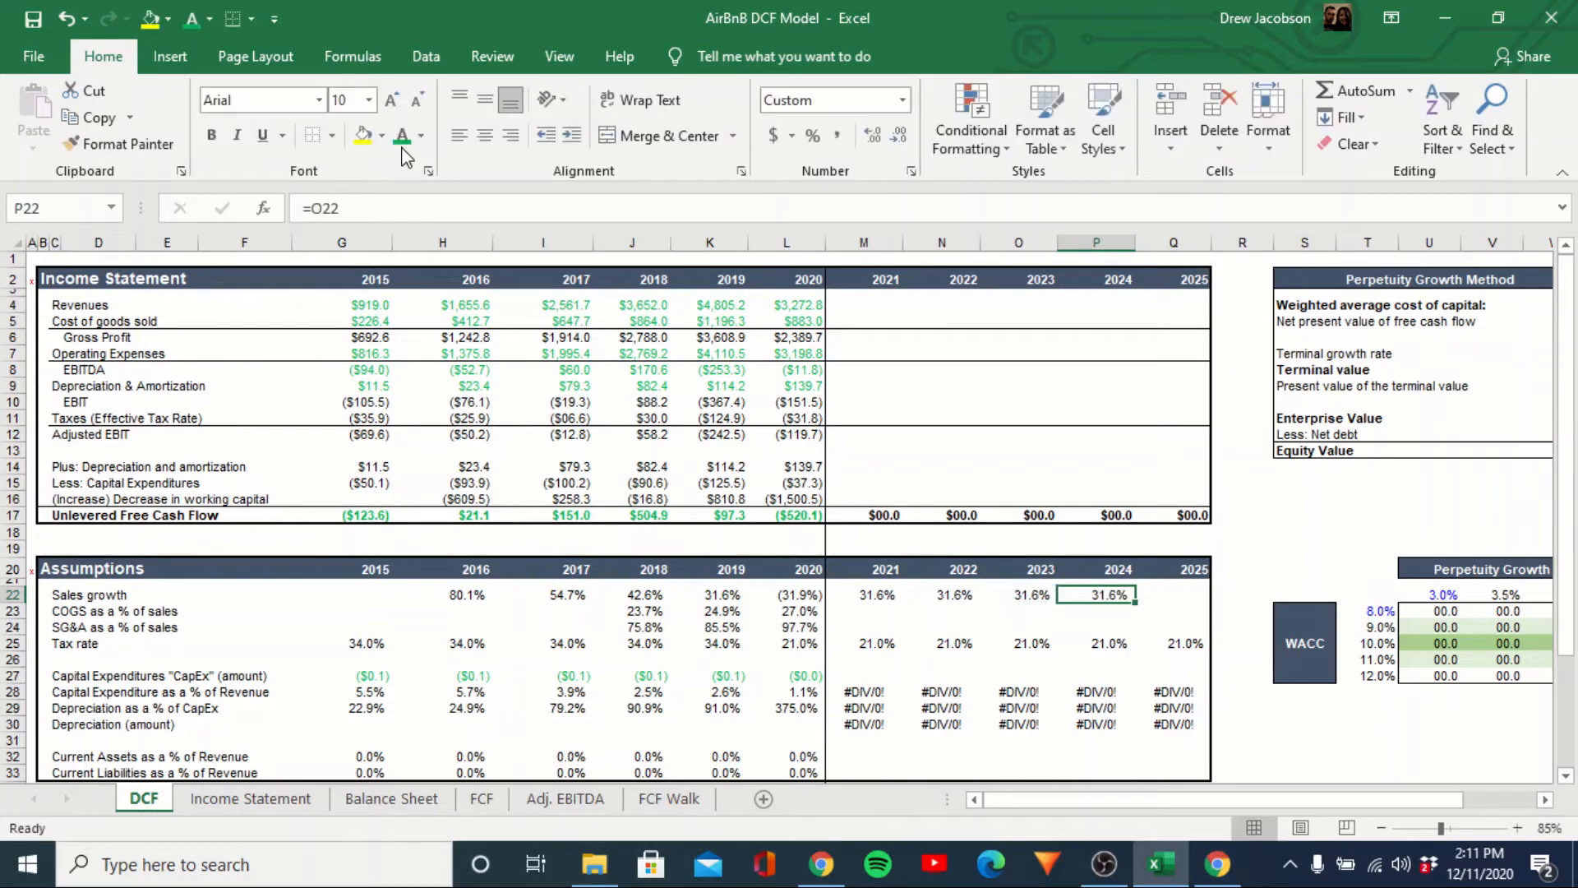
text(=)
key(Left)
key(Tab)
Compare the projected 2021 to 2025 sales growth rates with the historical rates in row 22.
key(Left)
key(Left)
key(Left)
key(Left)
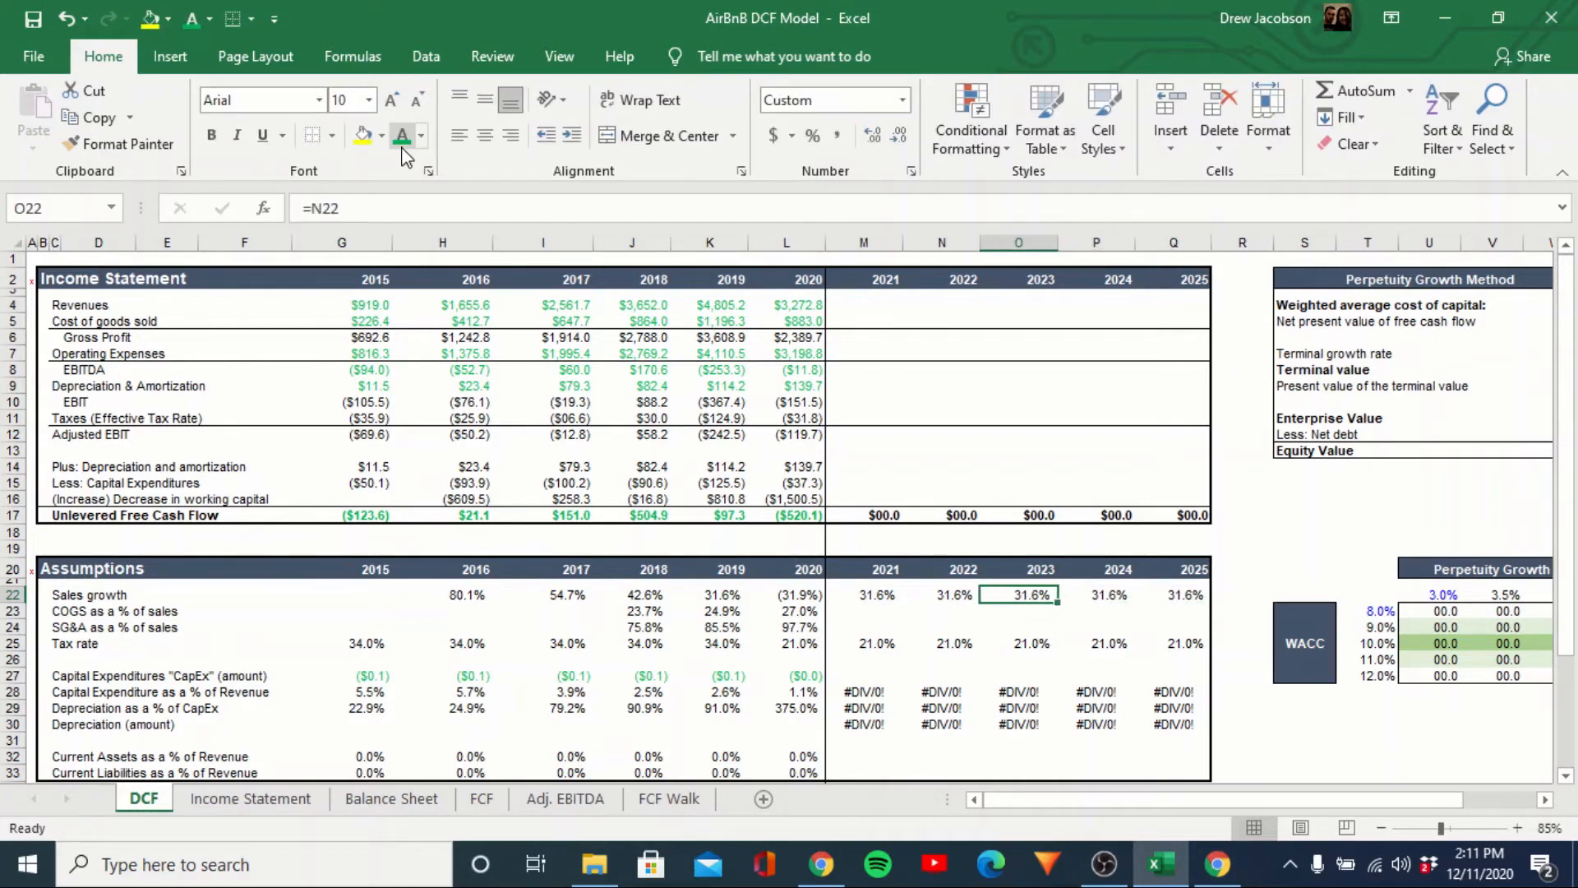
key(shift+Right)
key(shift+Right)
key(shift+Right)
key(shift+Right)
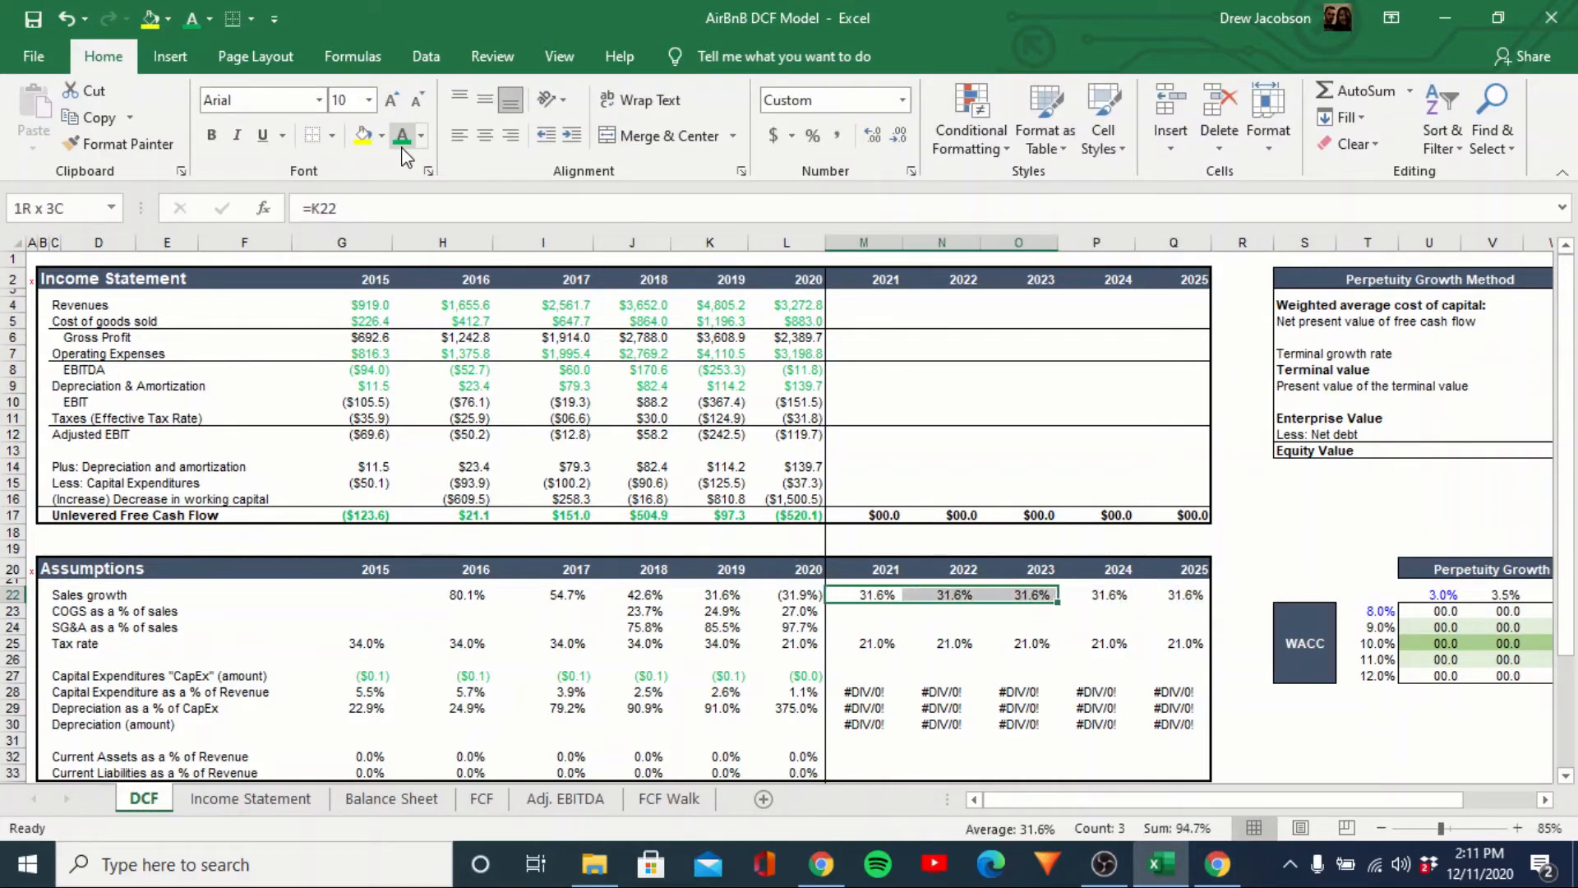
key(Up)
key(Up)
key(Up)
key(Down)
key(Down)
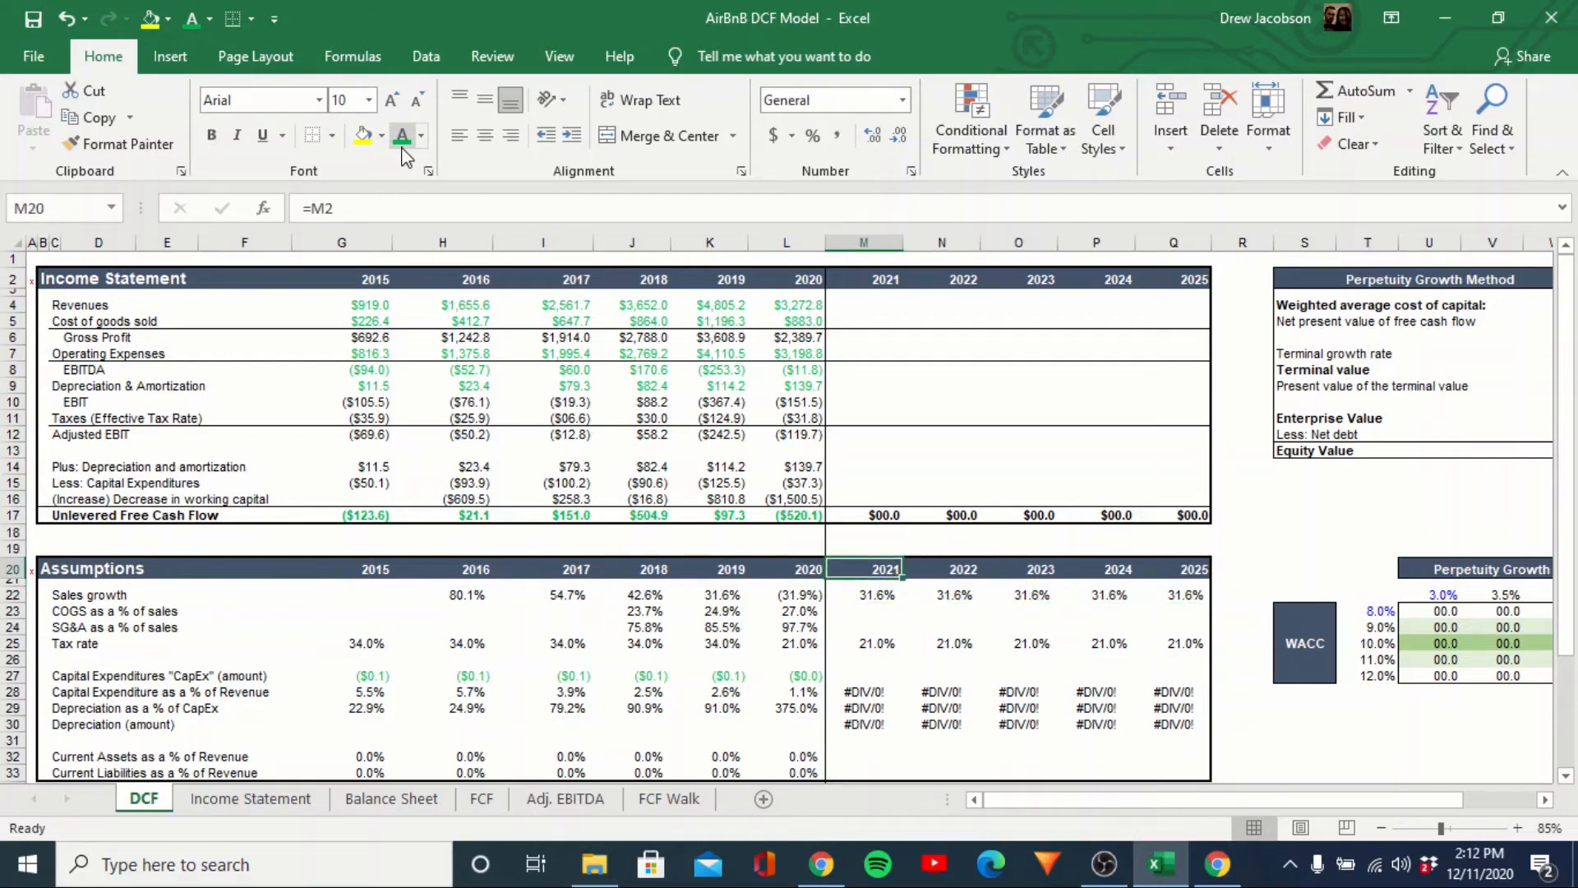
key(Left)
key(Left)
key(Left)
key(Left)
key(Left)
key(Down)
key(Right)
key(Right)
key(Right)
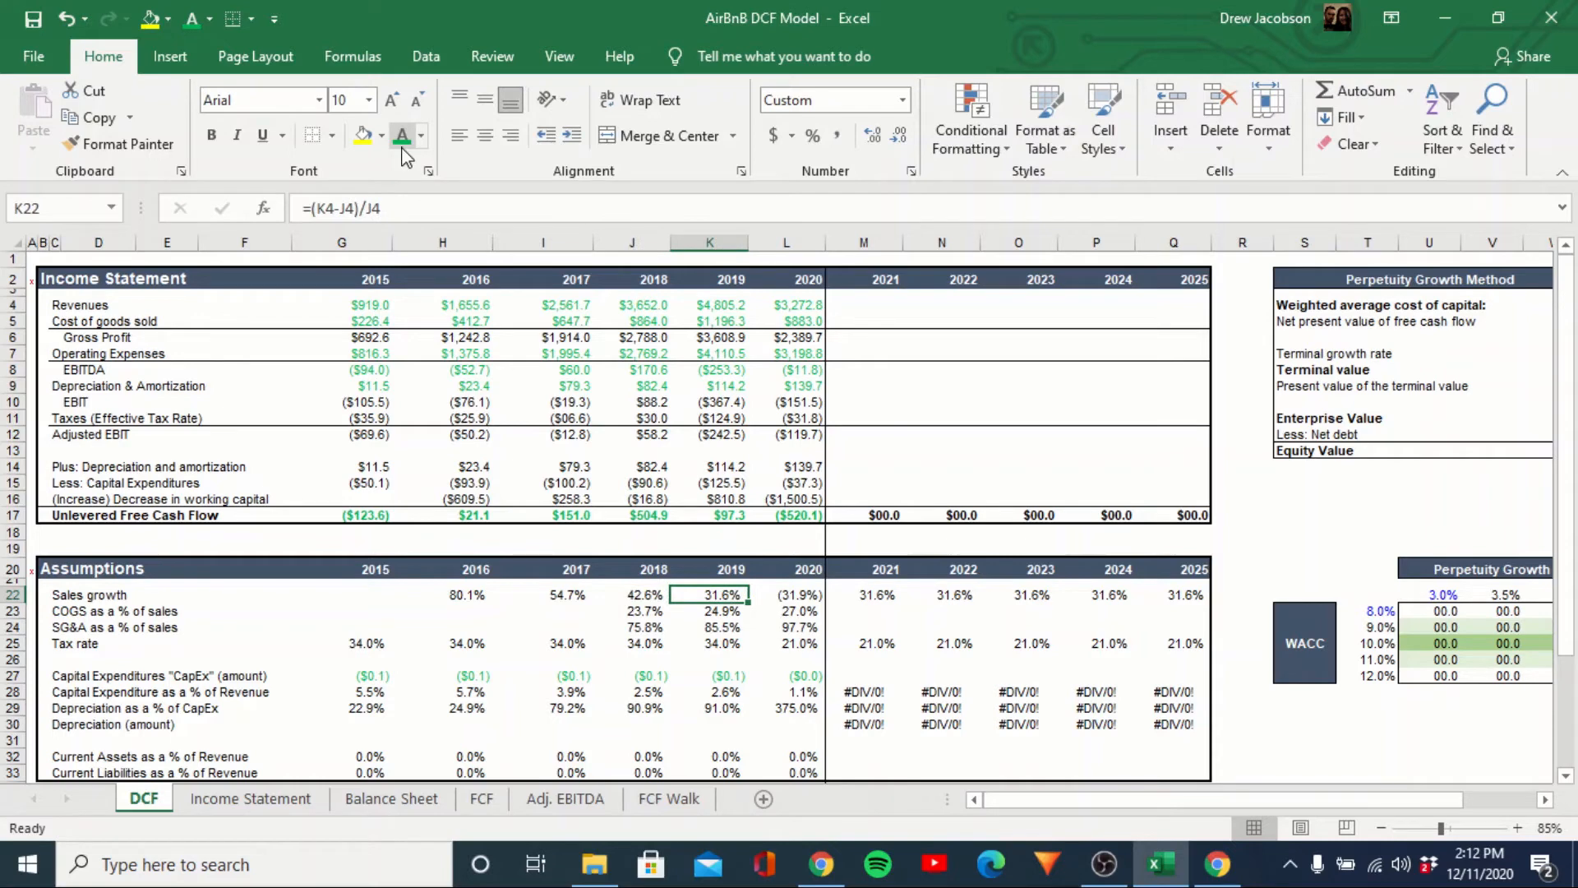
key(Right)
key(Right)
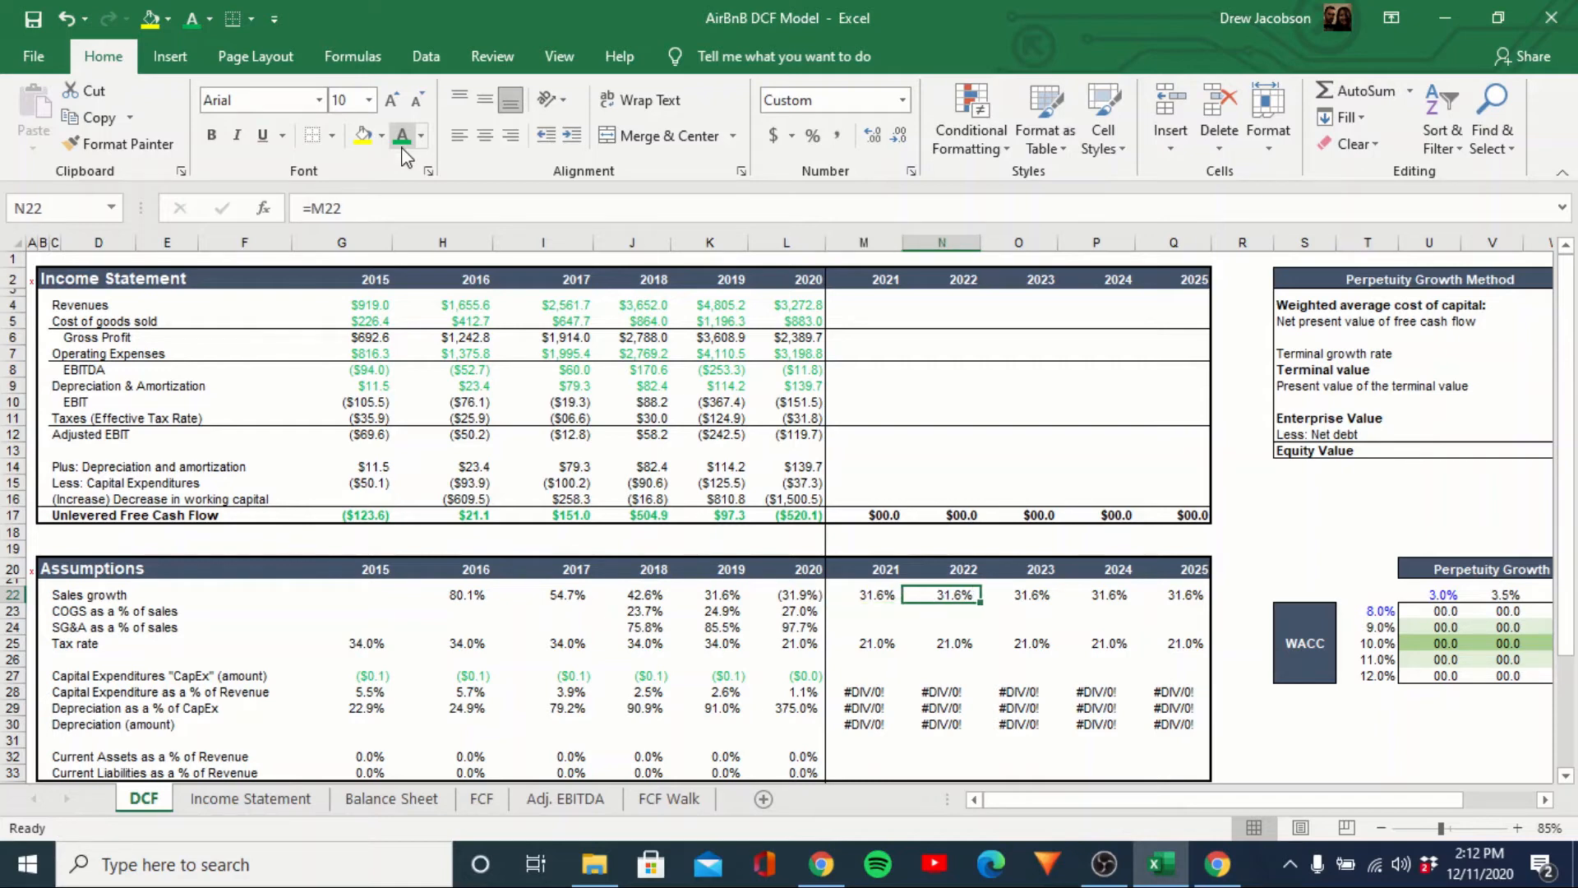
Project 2021 revenue in M4 by growing 2020 revenue at the assumed sales growth rate with =L4*(1+M22).
key(Up)
key(Up)
key(Up)
key(Up)
key(Up)
key(Up)
key(Up)
key(Up)
key(Up)
key(Up)
key(Up)
key(Up)
key(Up)
key(Up)
key(Up)
key(Up)
key(Up)
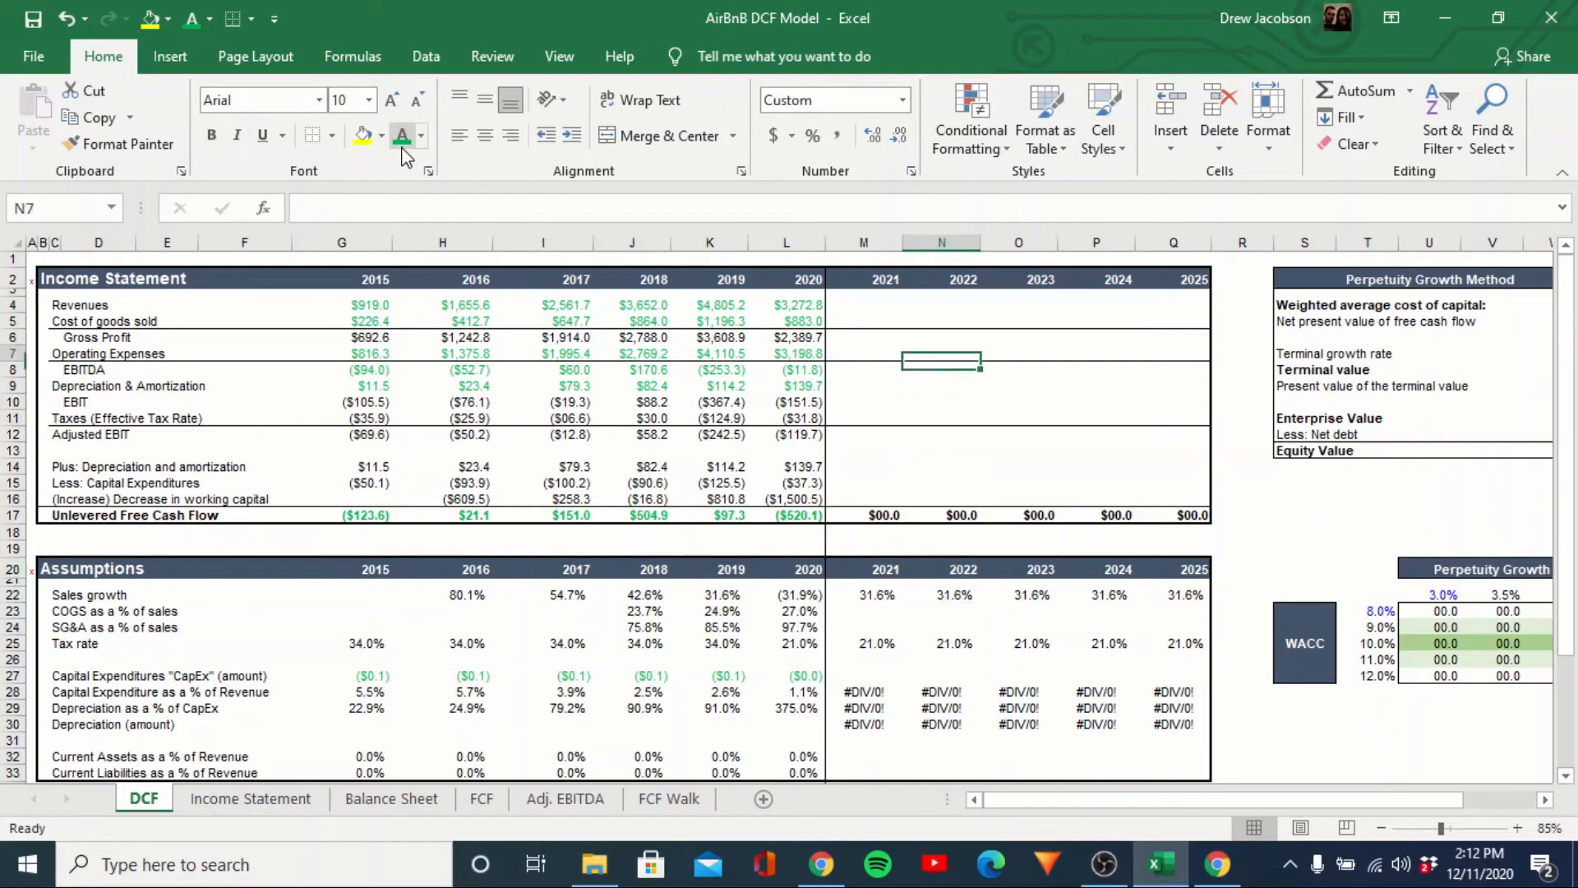
key(Left)
text(=)
key(Left)
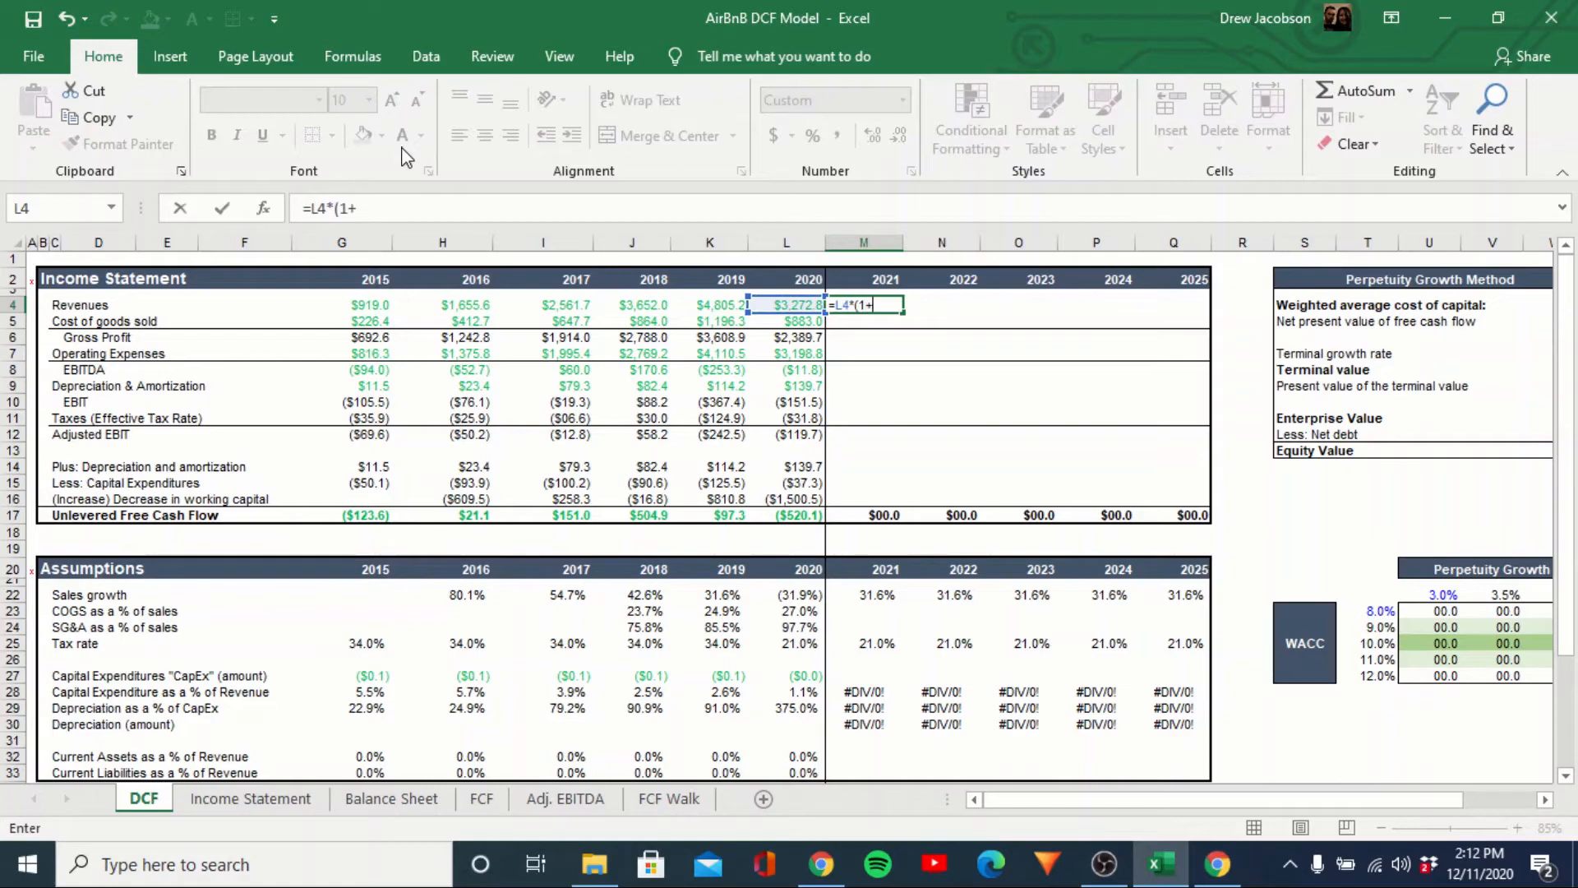
text(*(1+)
key(Down)
key(Down)
key(Down)
key(Down)
key(Down)
key(Down)
key(Down)
key(Down)
key(Down)
key(Down)
key(Down)
key(Down)
key(Down)
key(Down)
key(Down)
key(Down)
key(Down)
key(Down)
text())
key(Return)
key(Up)
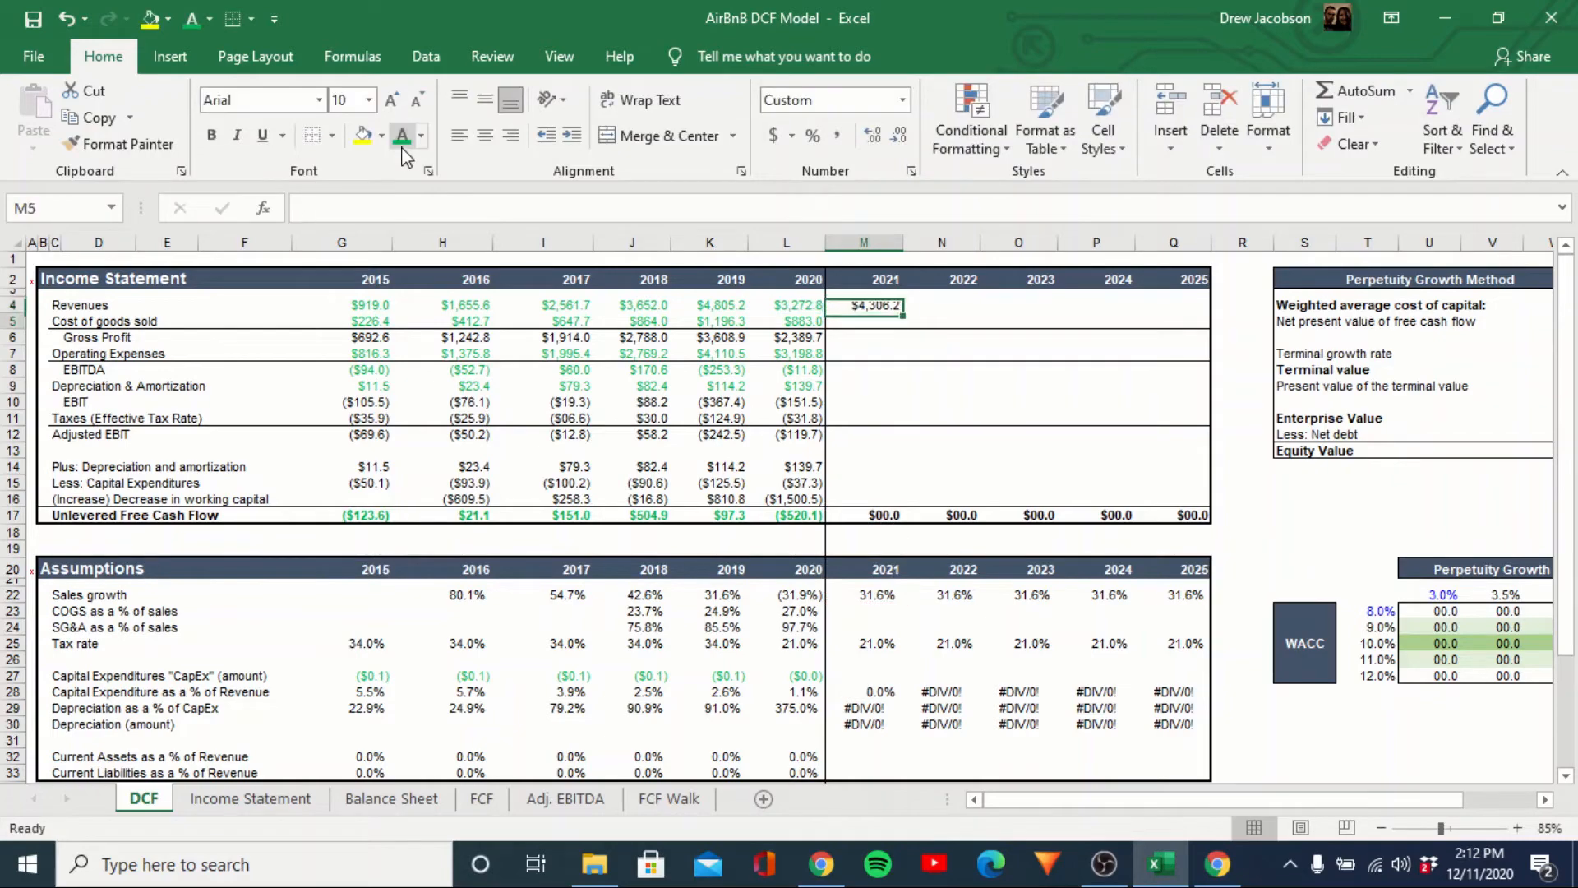
Copy the 2021 revenue formula to 2022 through 2025 in N4:Q4, pasting formulas only.
key(ctrl+c)
key(Right)
key(shift+Right)
key(shift+Right)
key(shift+Right)
key(alt+e)
key(s)
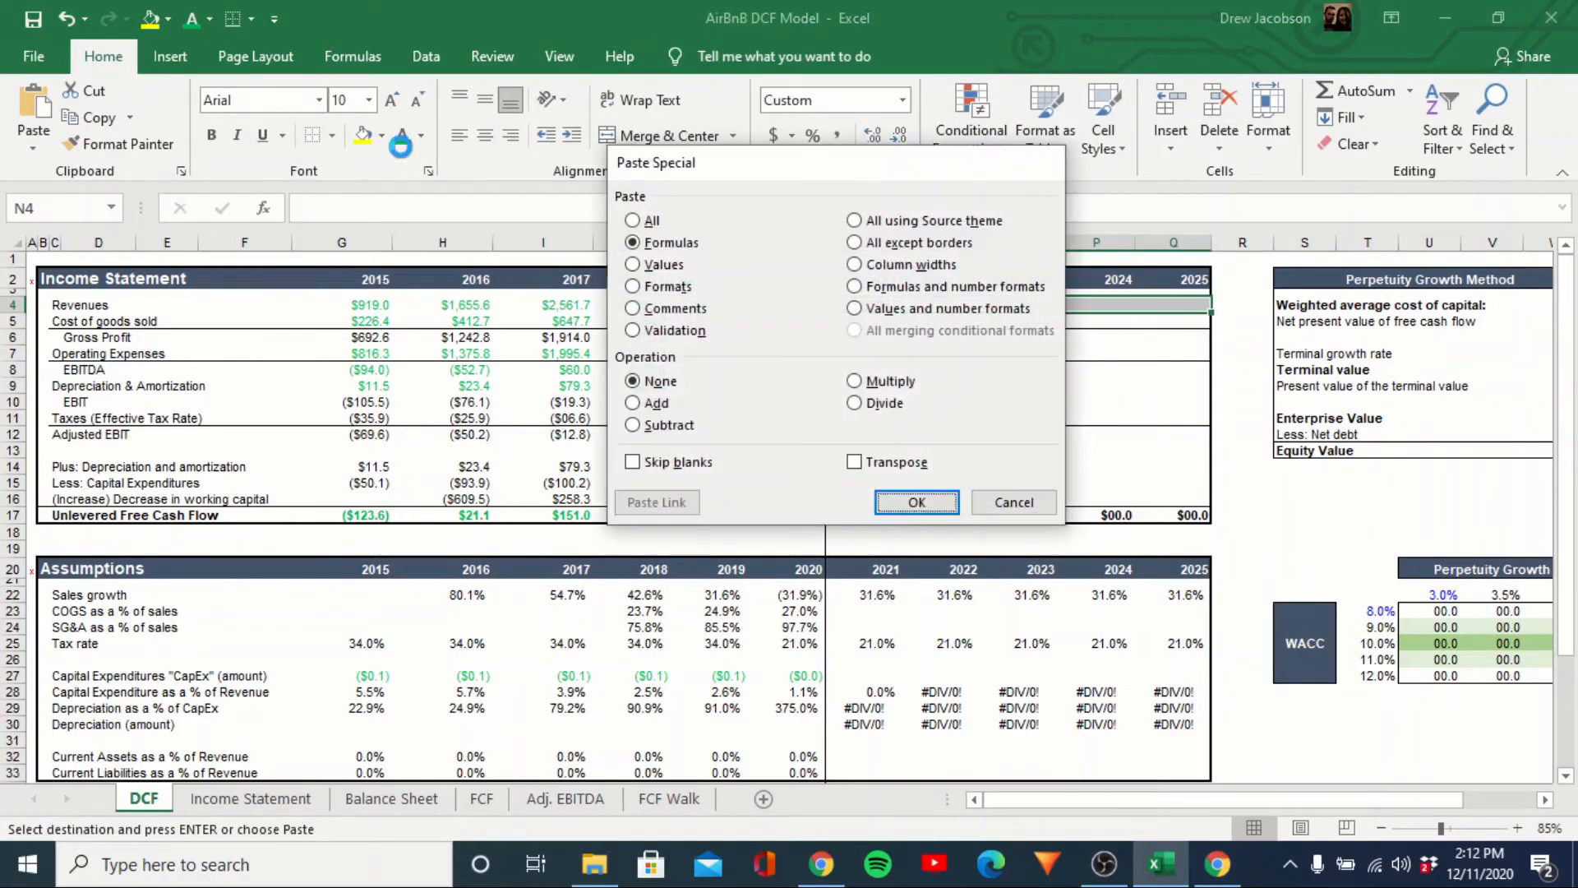
key(f)
key(Return)
key(Left)
key(Escape)
Check the projected revenue formulas for 2021 to 2025 in M4:Q4.
key(Right)
key(Right)
key(Right)
key(Right)
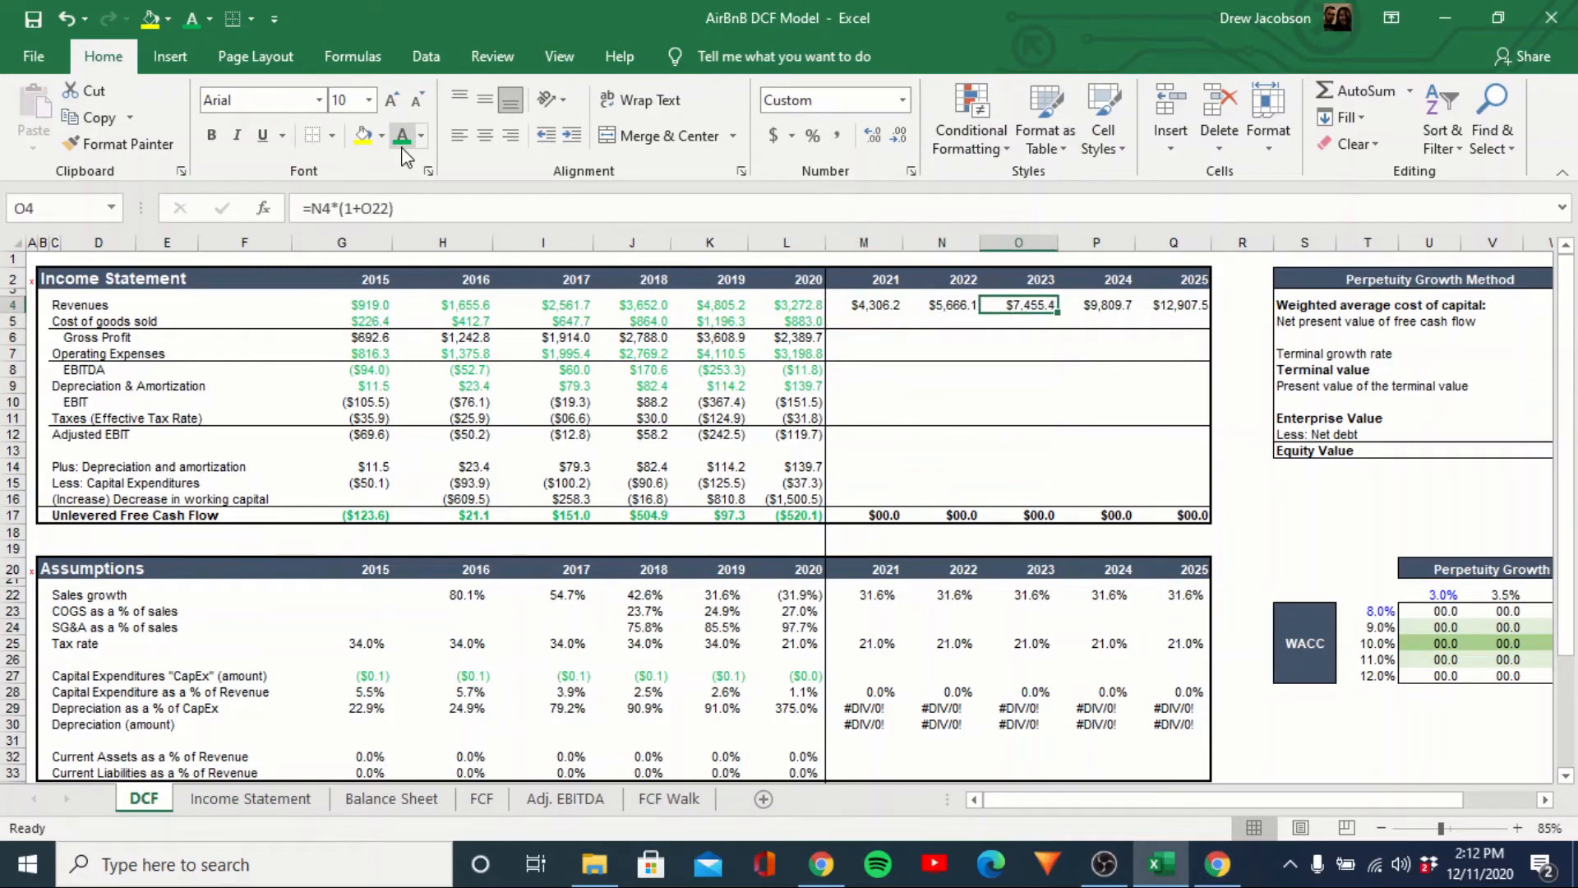
key(Left)
key(Left)
key(Left)
key(Left)
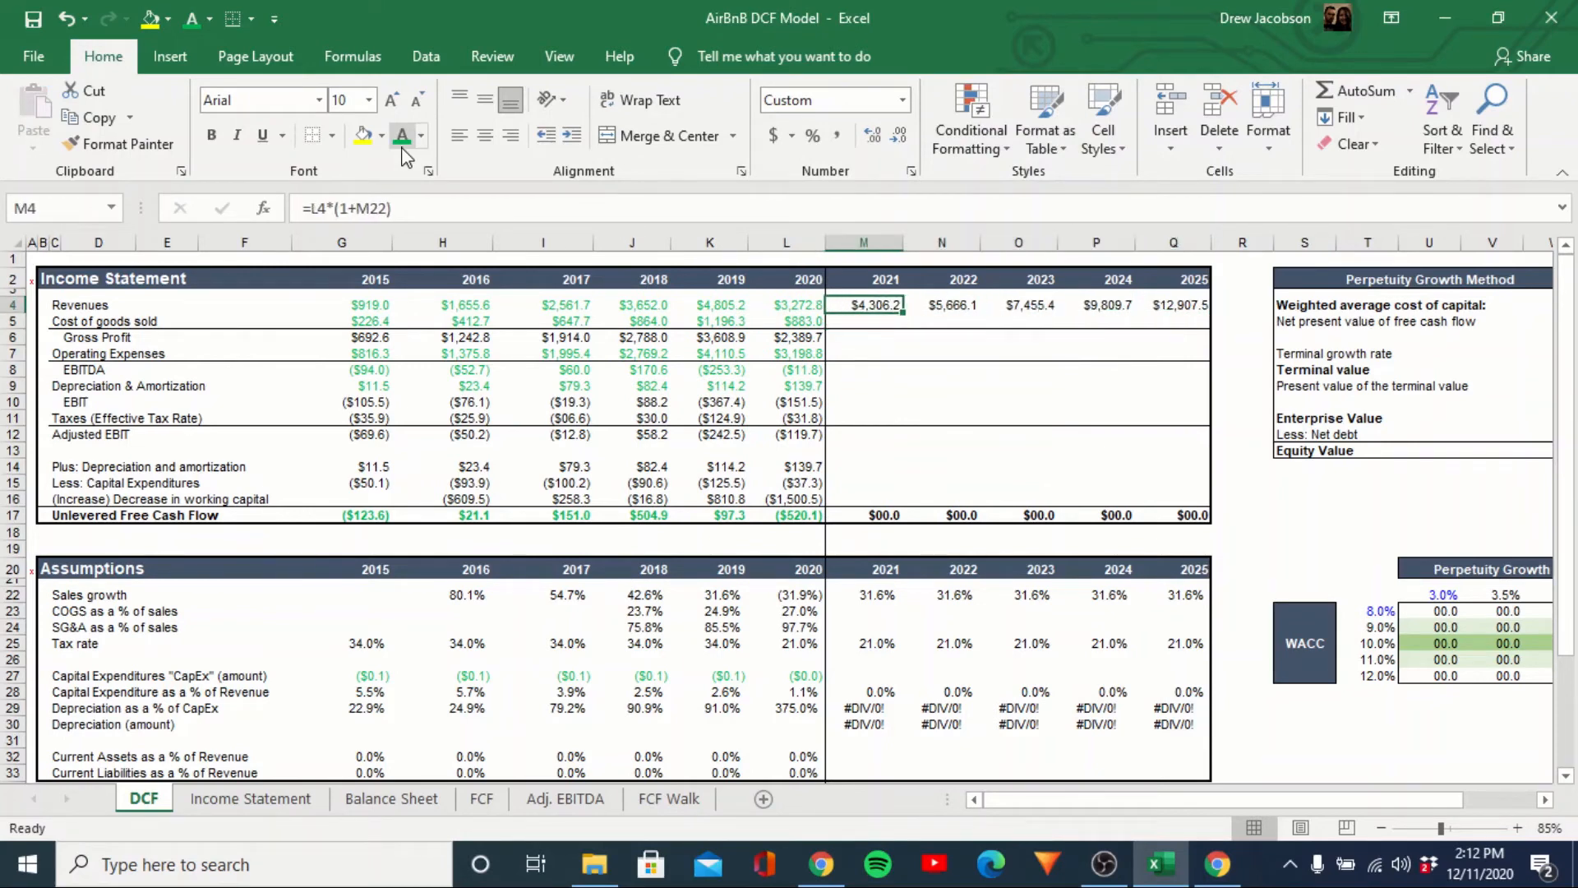
key(Right)
key(Left)
key(Left)
key(Right)
key(Right)
key(Right)
key(Right)
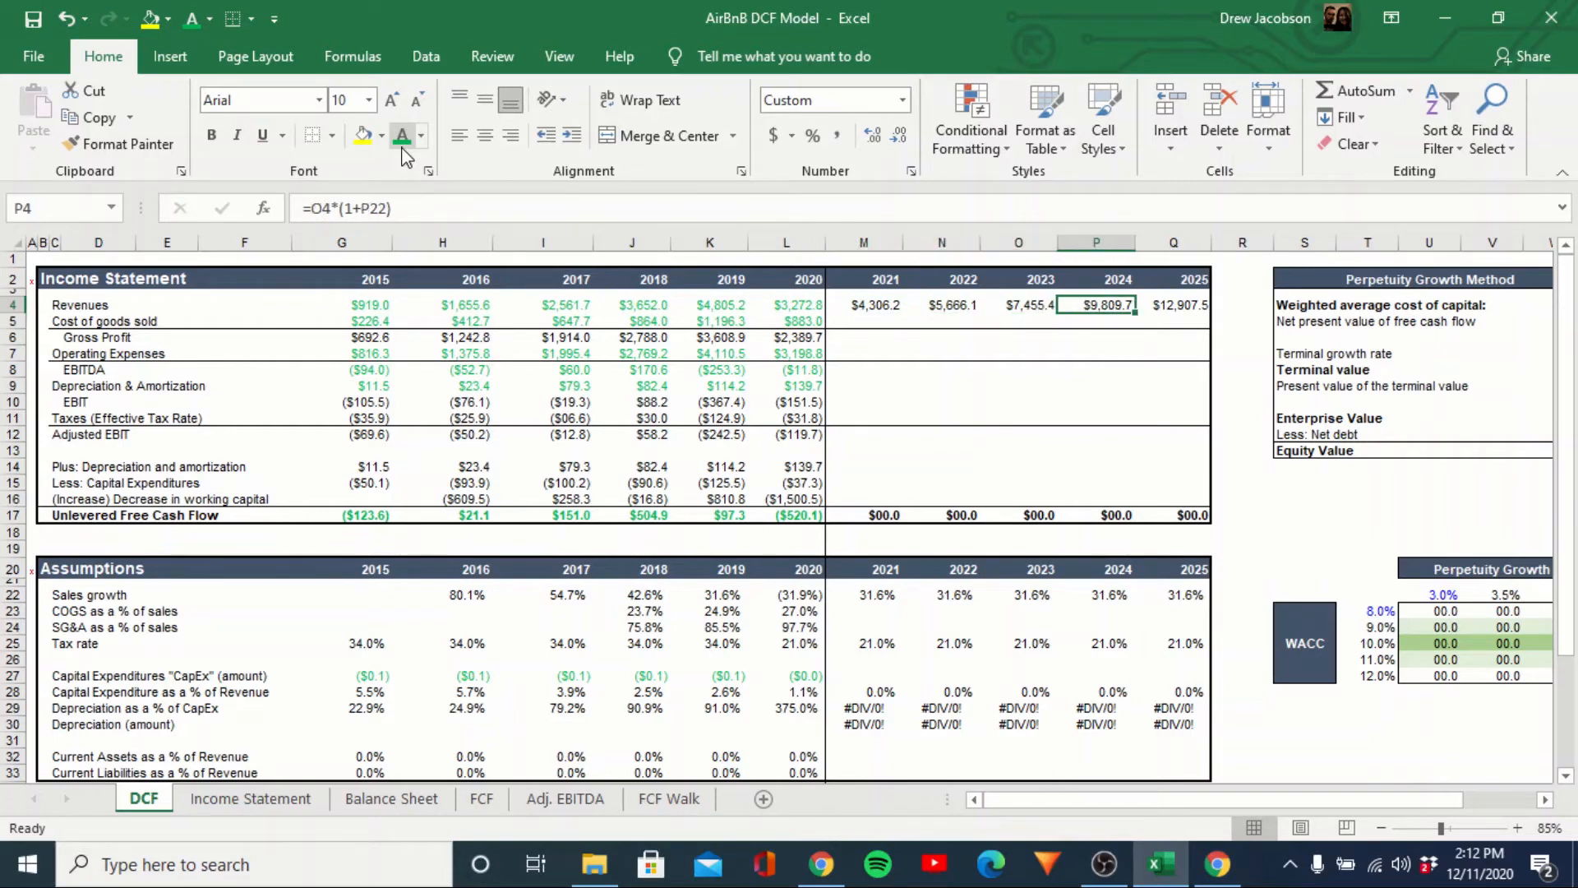
key(Right)
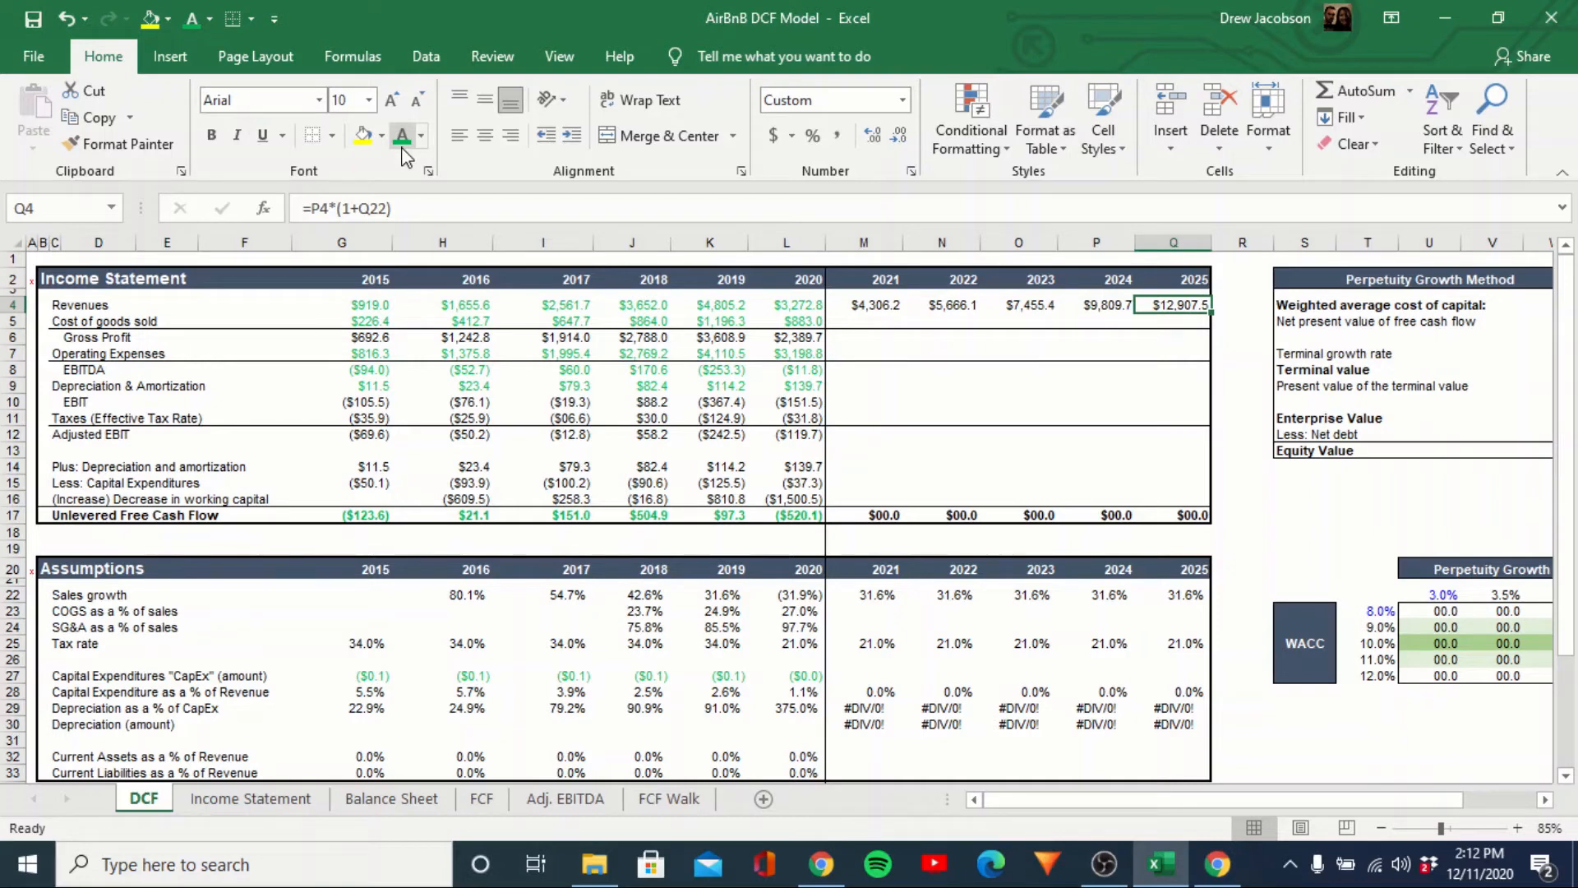
Look over the blank forecast rows from EBITDA through taxes in the 2021 column of the income statement.
key(Left)
key(Left)
key(Left)
key(Down)
key(Down)
key(Down)
key(Down)
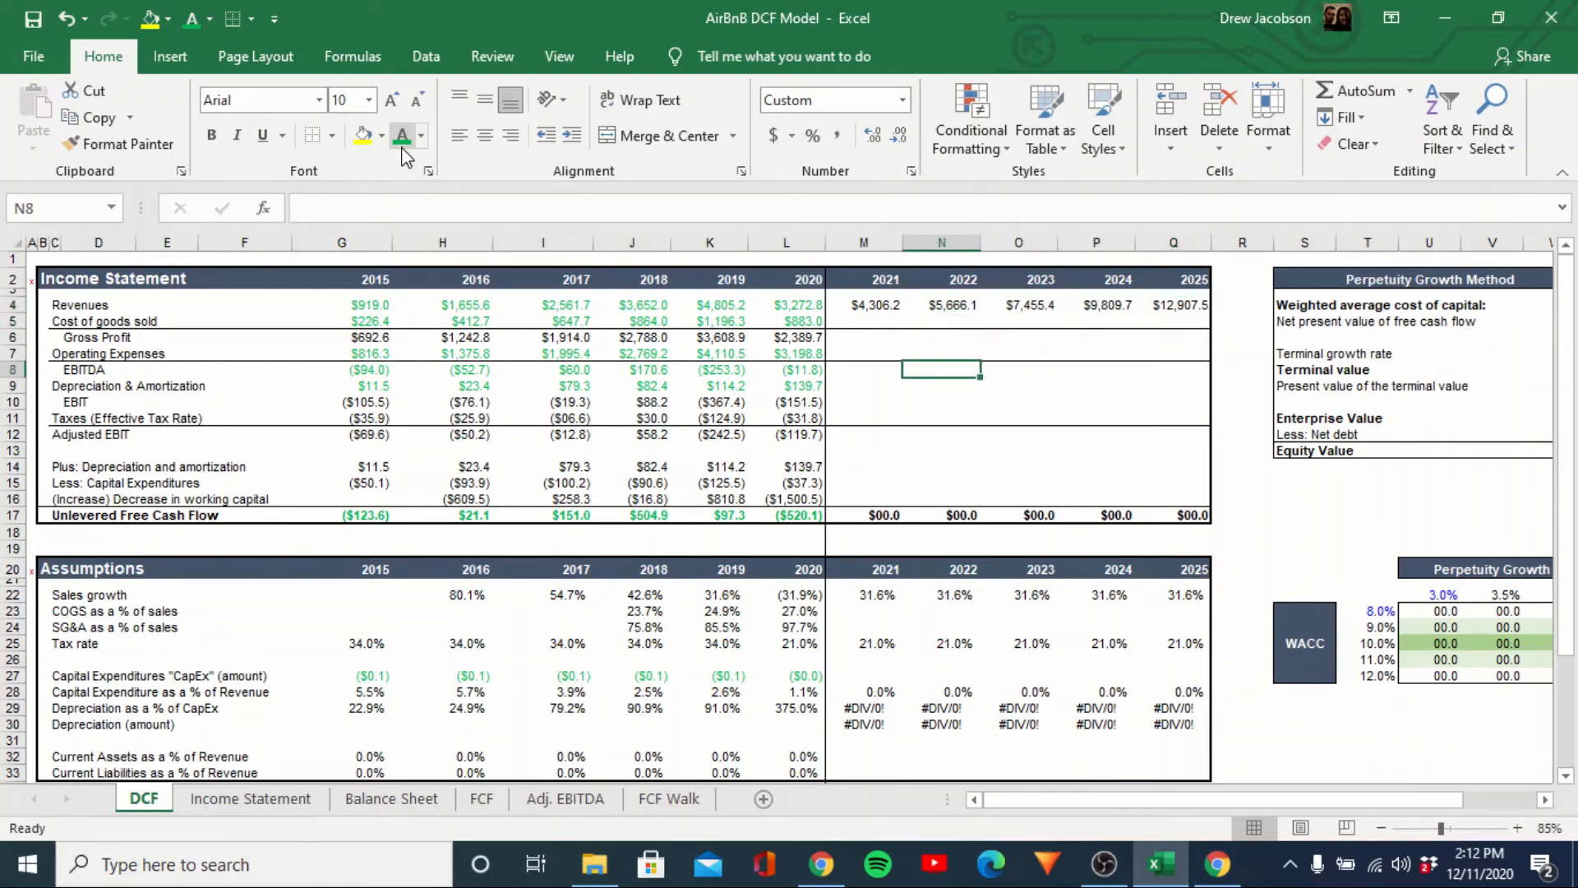
key(Left)
key(Left)
key(Right)
key(Down)
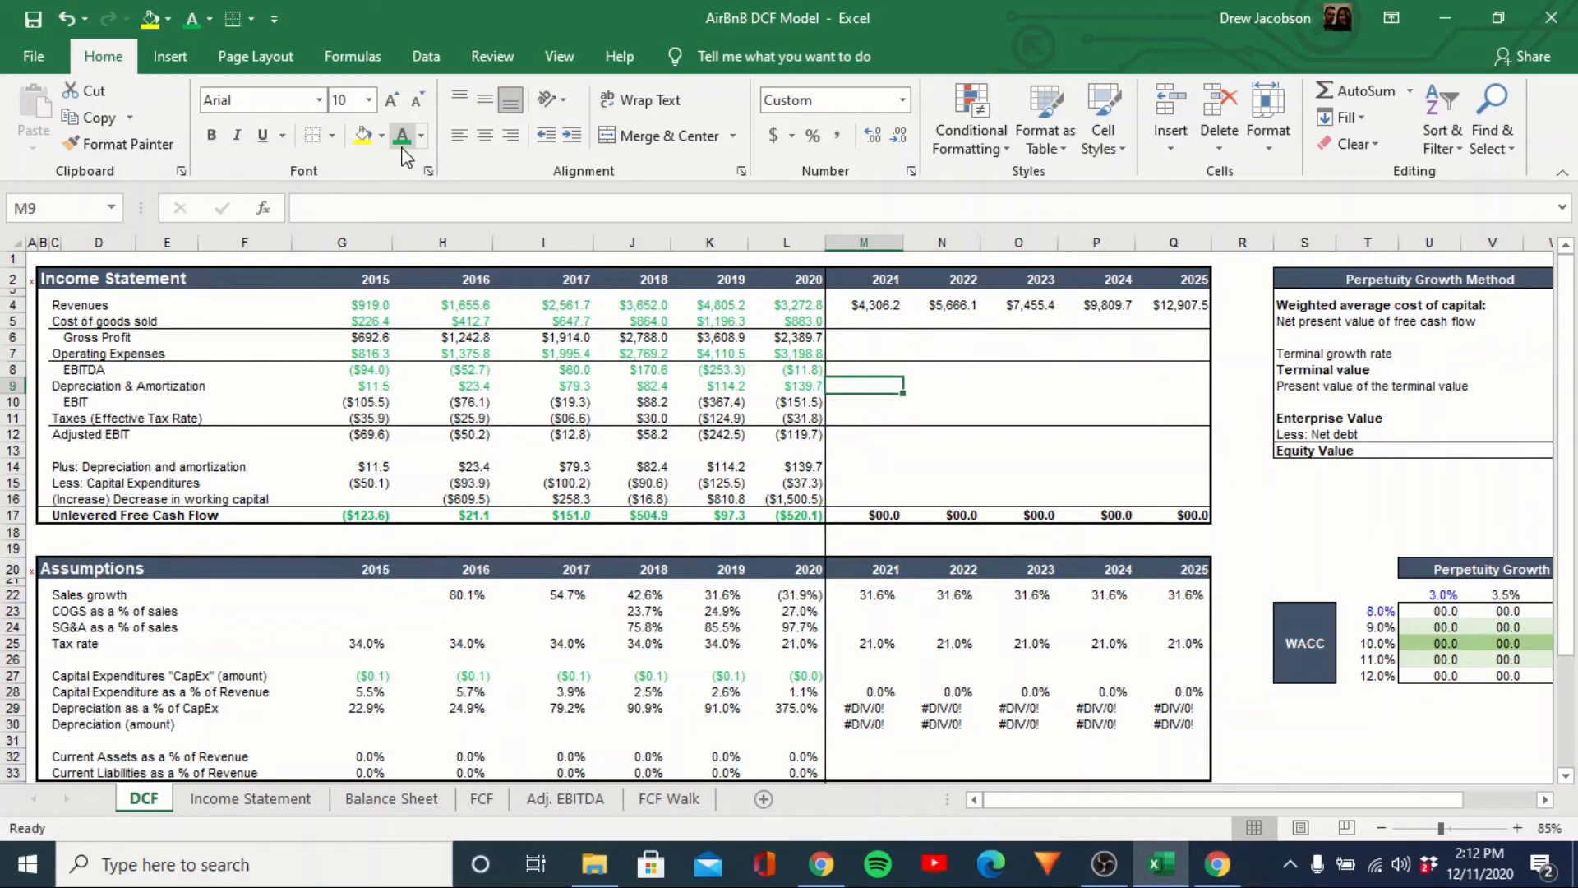
key(Down)
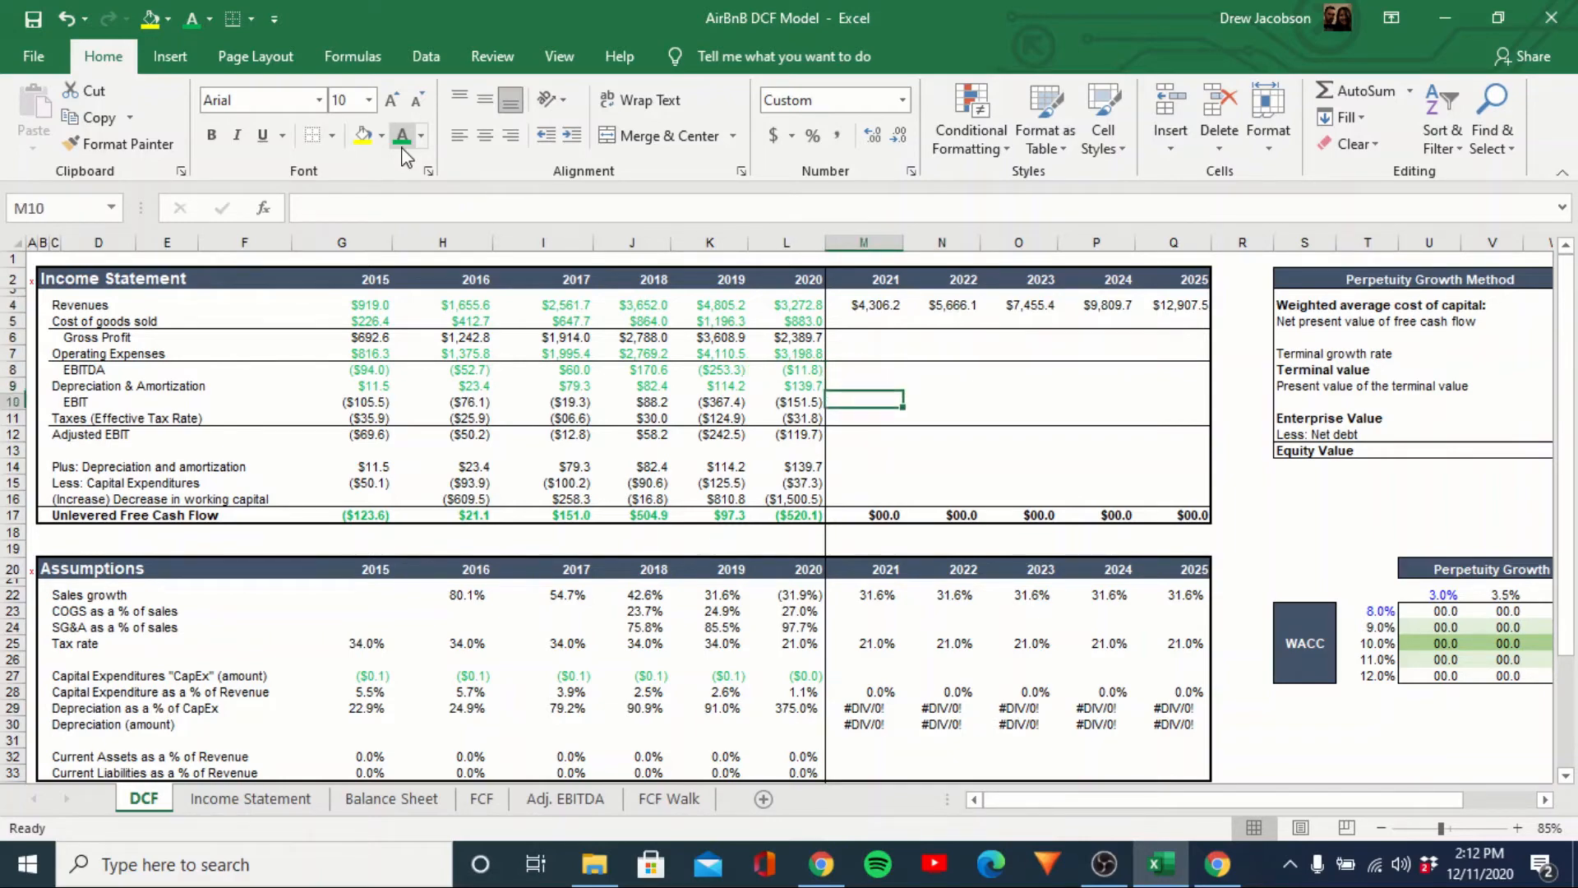
key(Down)
key(Up)
key(Up)
key(Up)
Examine adjusted EBITDA as a percentage of revenue for 2015 to 2019 in C15:G15 of the Adj. EBITDA sheet.
key(ctrl+Page_Down)
key(ctrl+Page_Down)
key(ctrl+Page_Down)
key(ctrl+Page_Down)
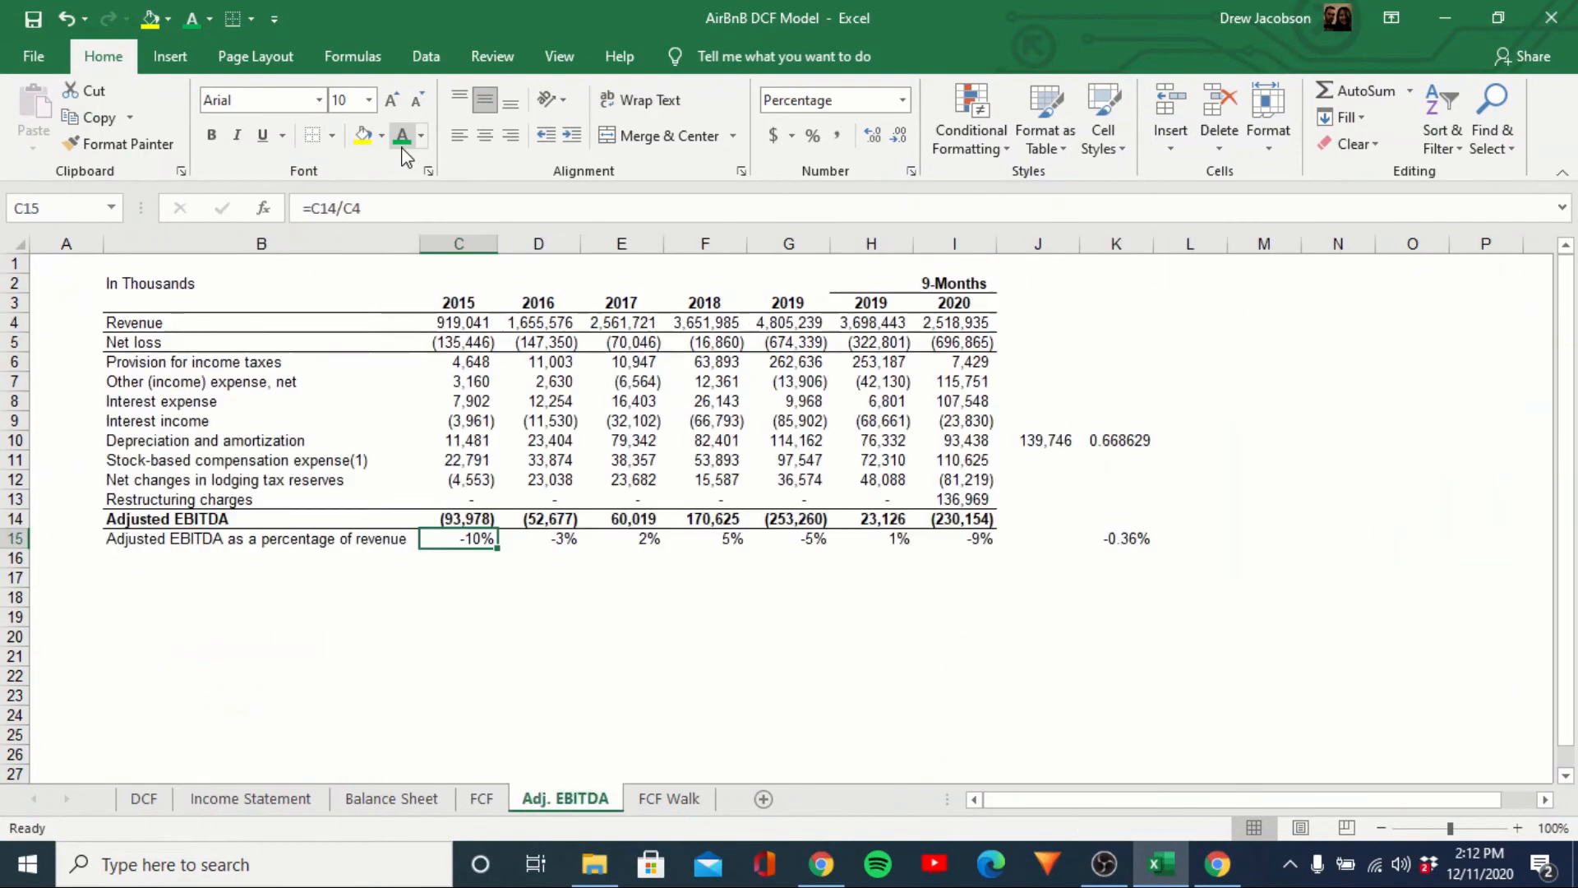
key(Down)
key(Up)
key(Right)
key(Right)
key(Right)
key(Right)
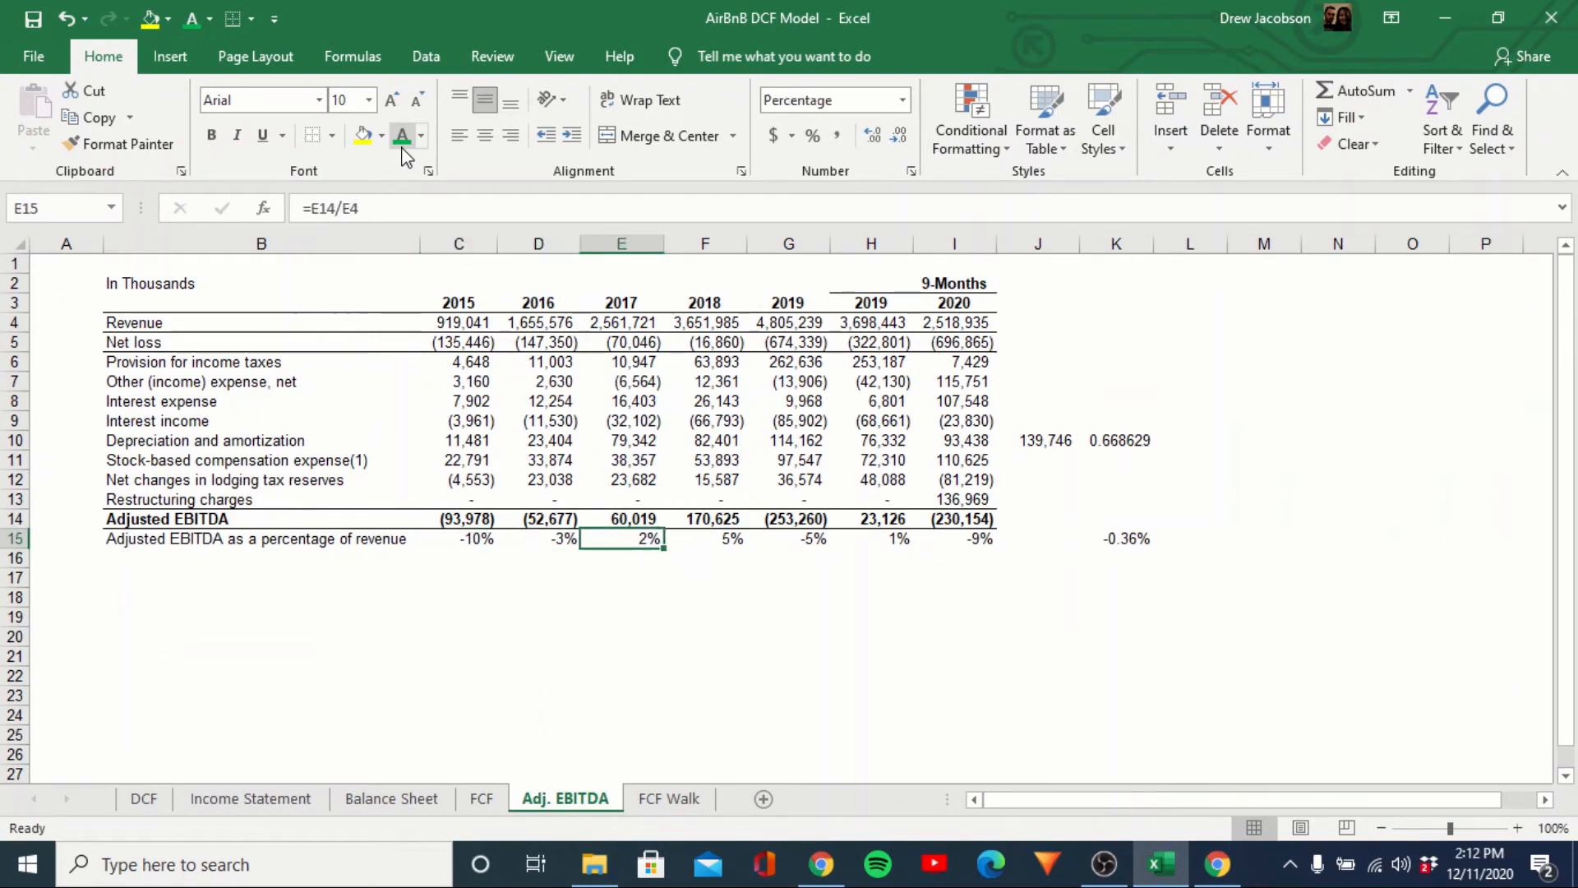
key(shift+Left)
key(shift+Left)
key(shift+Left)
key(shift+Left)
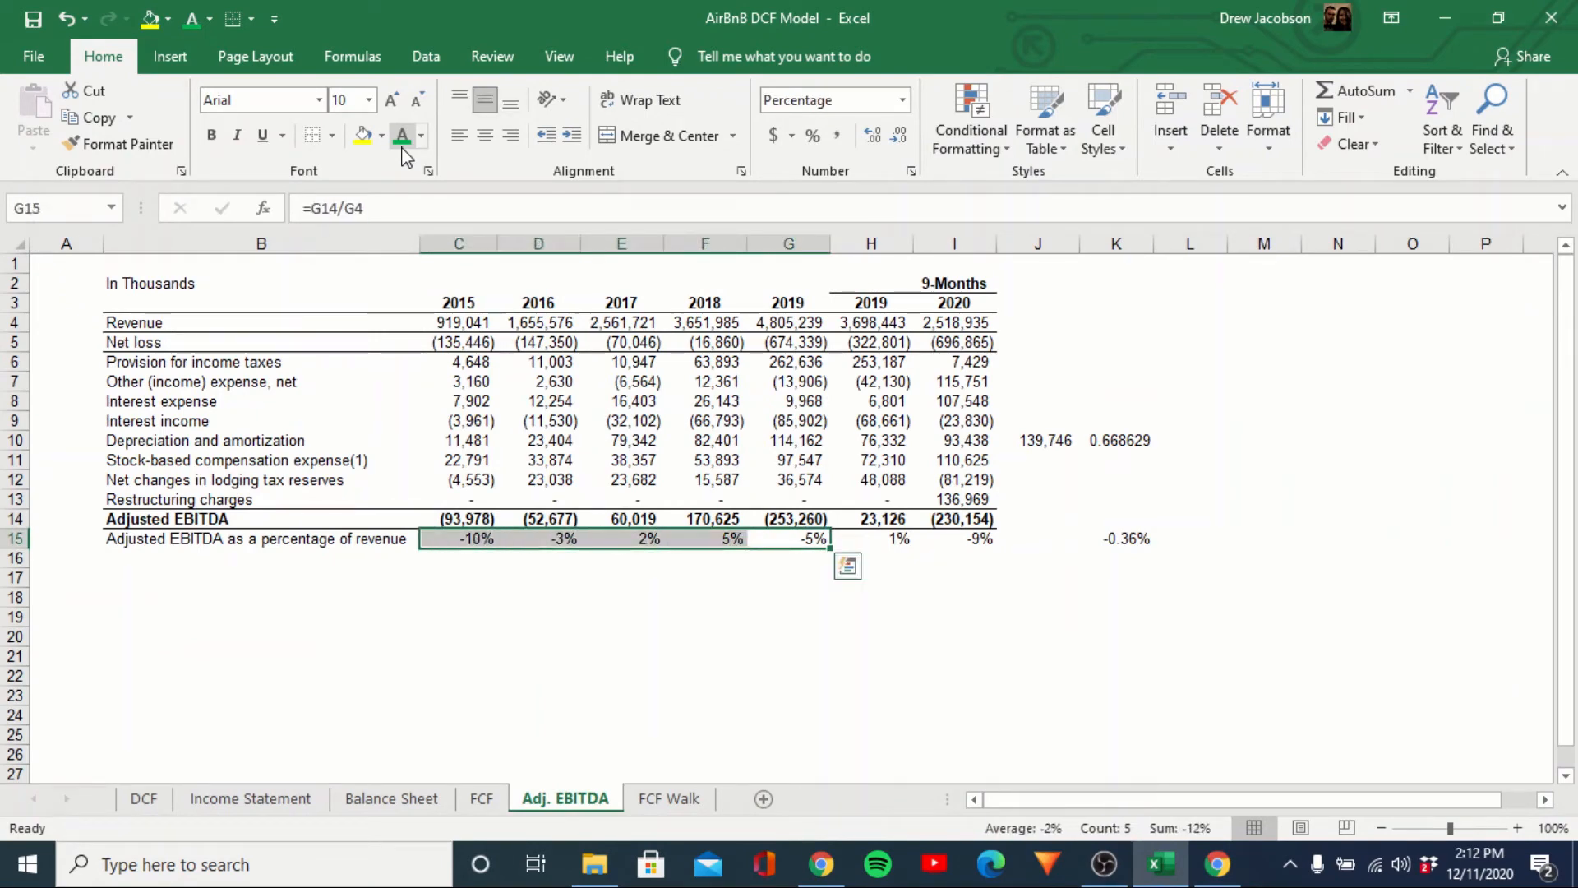
Insert a new row beneath Depreciation (amount), at row 31 in the Assumptions section of the DCF sheet.
key(ctrl+Page_Down)
key(ctrl+Page_Up)
key(ctrl+Page_Up)
key(ctrl+Page_Up)
key(ctrl+Page_Up)
key(ctrl+Page_Up)
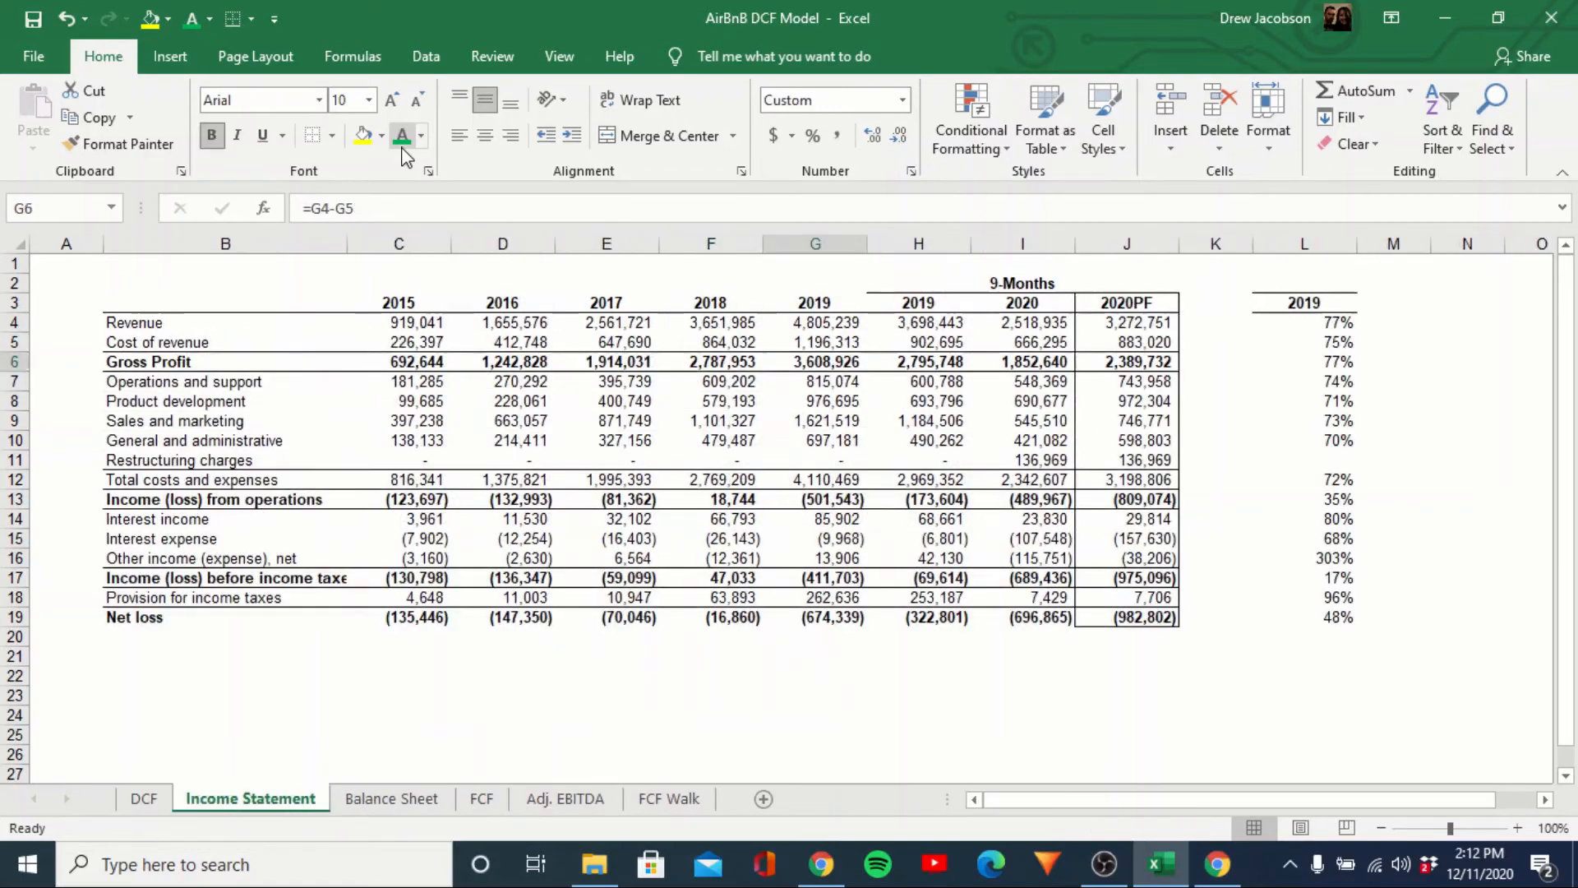
key(Down)
key(Down)
key(Down)
key(Down)
key(Down)
key(Down)
key(Down)
key(Down)
key(Down)
key(Down)
key(Down)
key(Down)
key(Down)
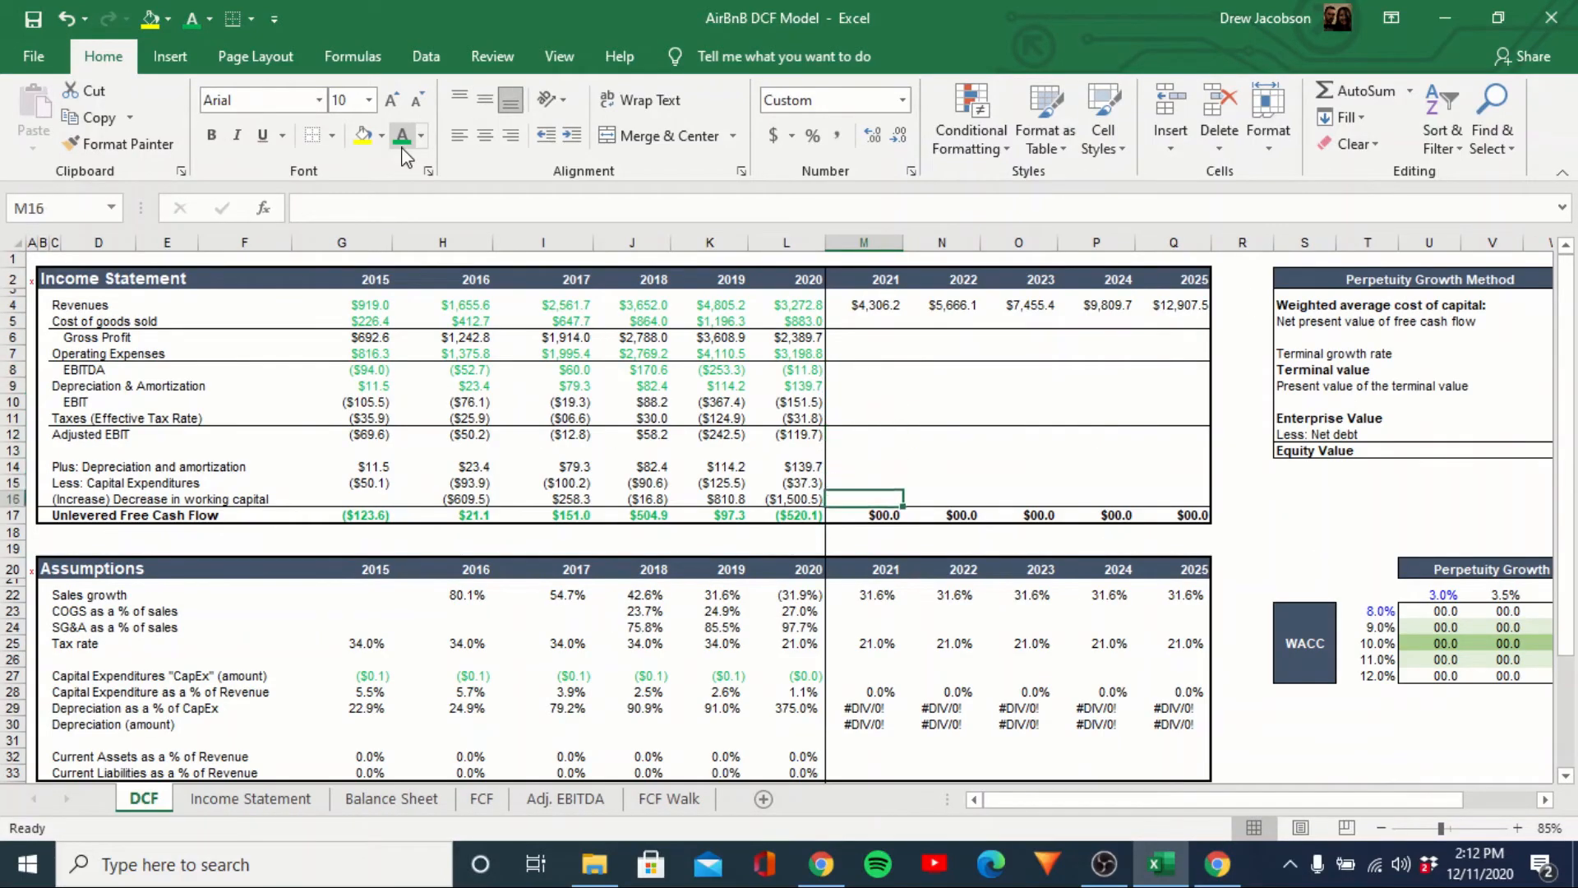
key(Down)
key(Down)
key(Down)
key(Down)
key(Down)
key(Down)
key(Down)
key(Down)
key(Down)
key(Down)
key(Down)
key(Down)
key(Down)
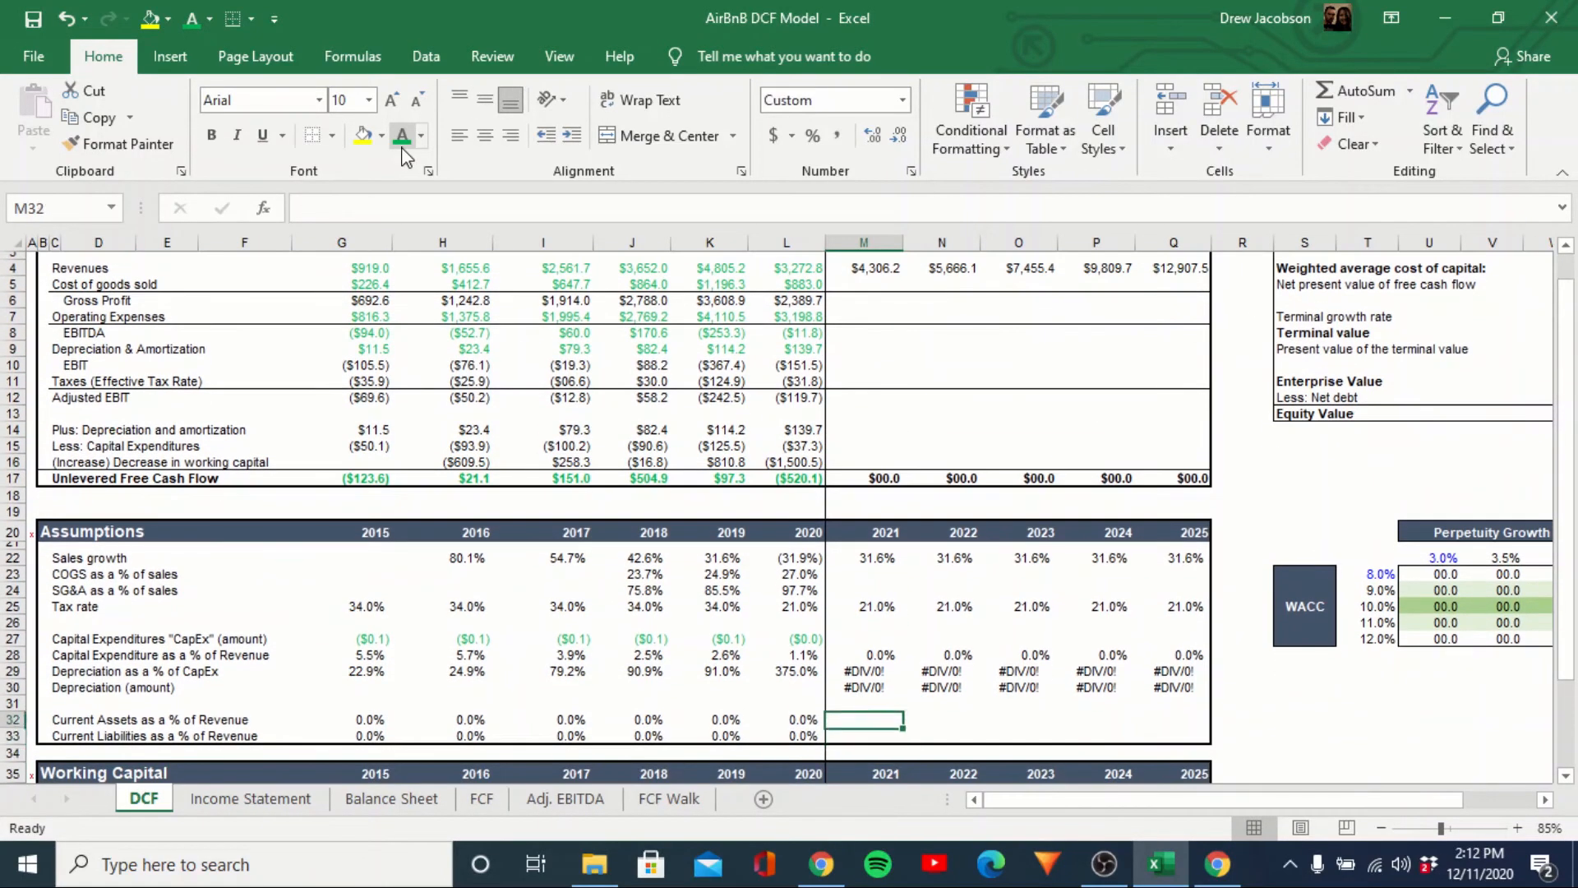
key(Up)
key(Up)
key(Up)
key(Up)
key(Down)
key(shift+space)
key(ctrl+shift+plus)
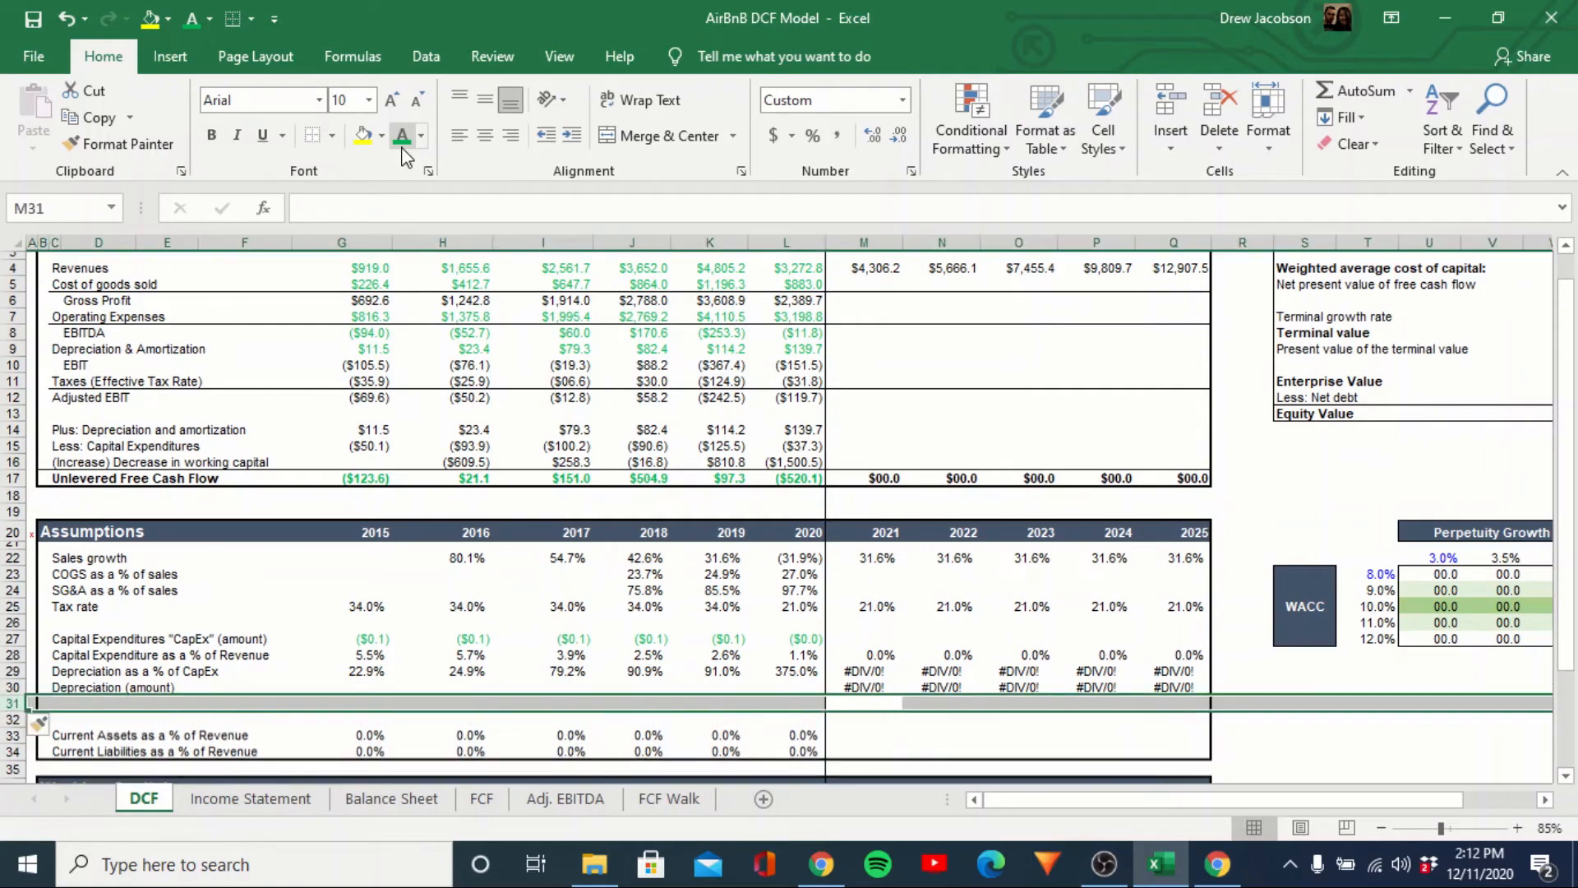
Label the new assumptions row "FCF as a % of Revenue" in C31.
key(Left)
key(Left)
key(Left)
key(Left)
key(Left)
key(Left)
key(Left)
key(Left)
key(Left)
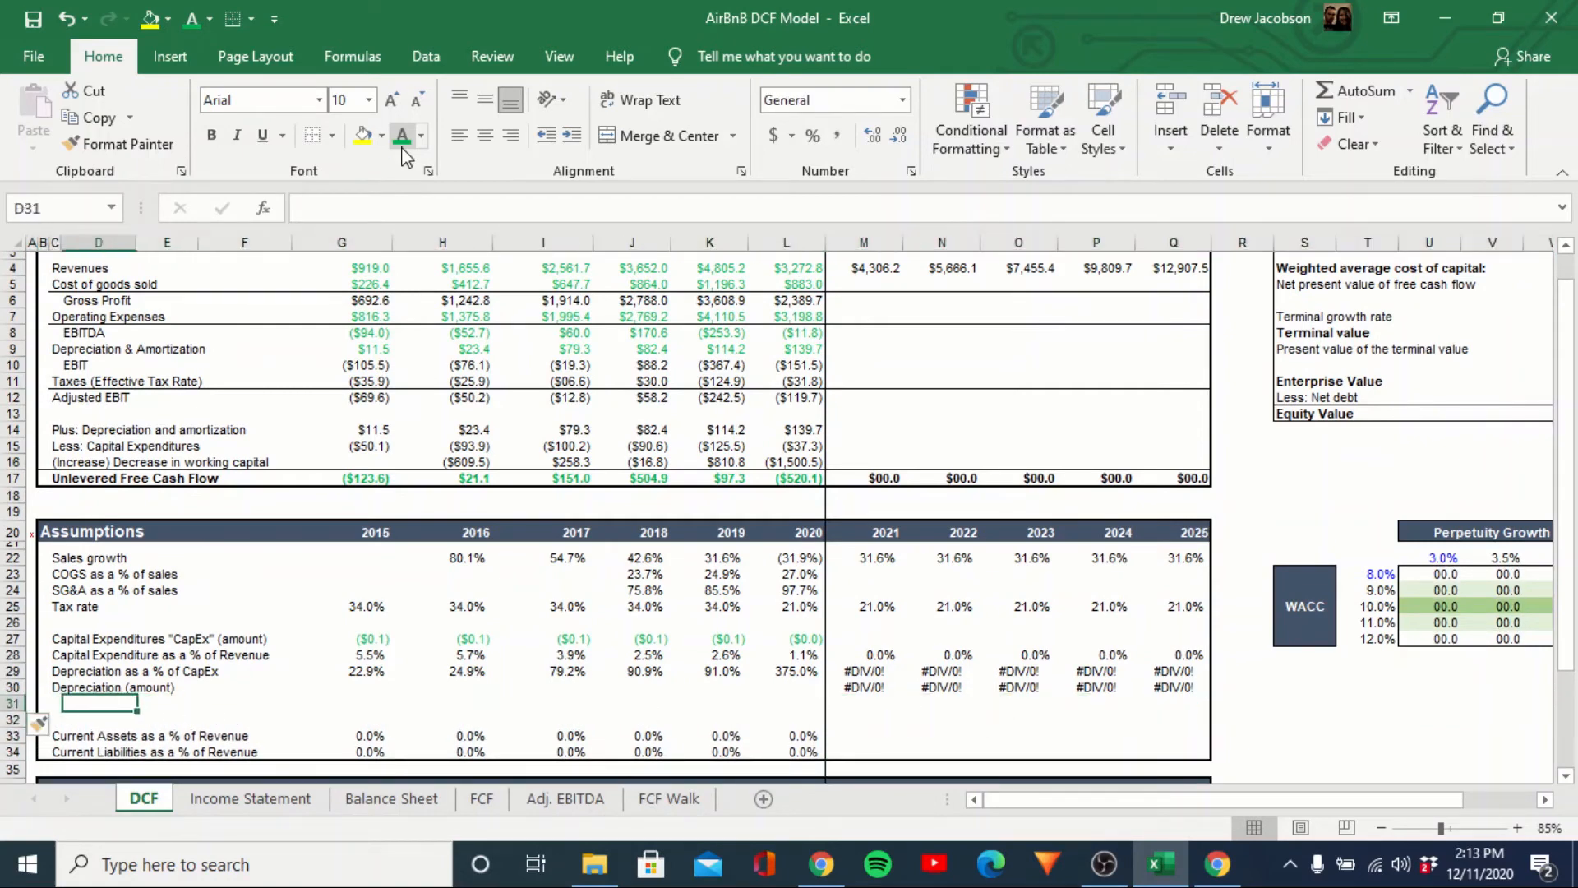
key(Left)
text(F)
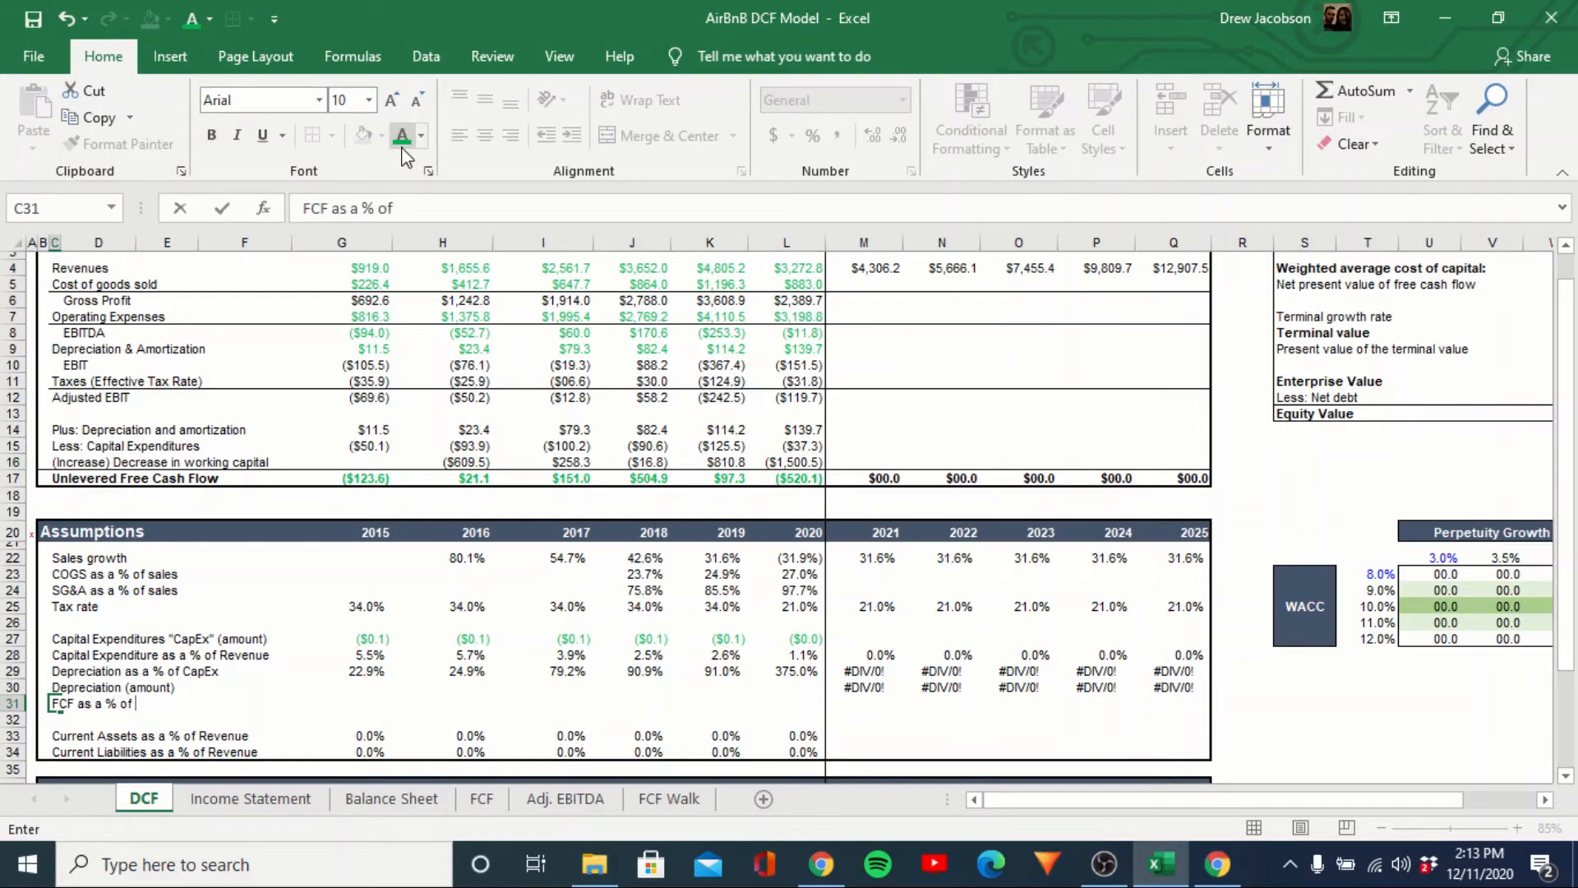
key(Right)
Calculate the 2015 FCF as a percentage of revenue in G31 with the formula =G17/G4.
key(Right)
key(Right)
key(Right)
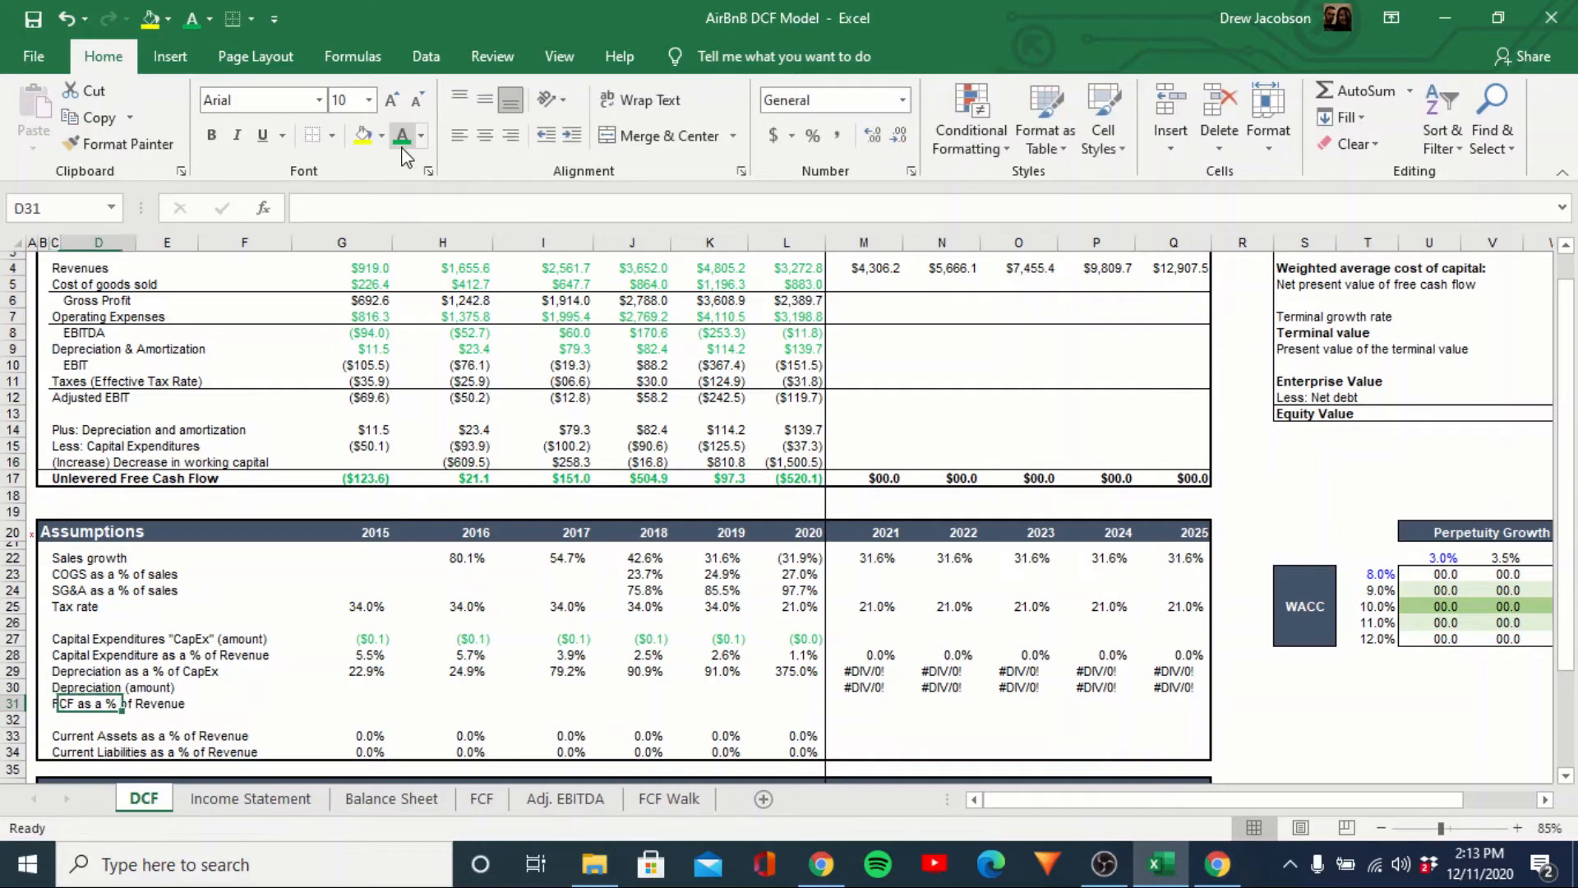
text(=)
key(Up)
key(Up)
key(Up)
key(Up)
key(Up)
key(Up)
key(Up)
key(Up)
key(Up)
key(Up)
key(Up)
key(Up)
key(Up)
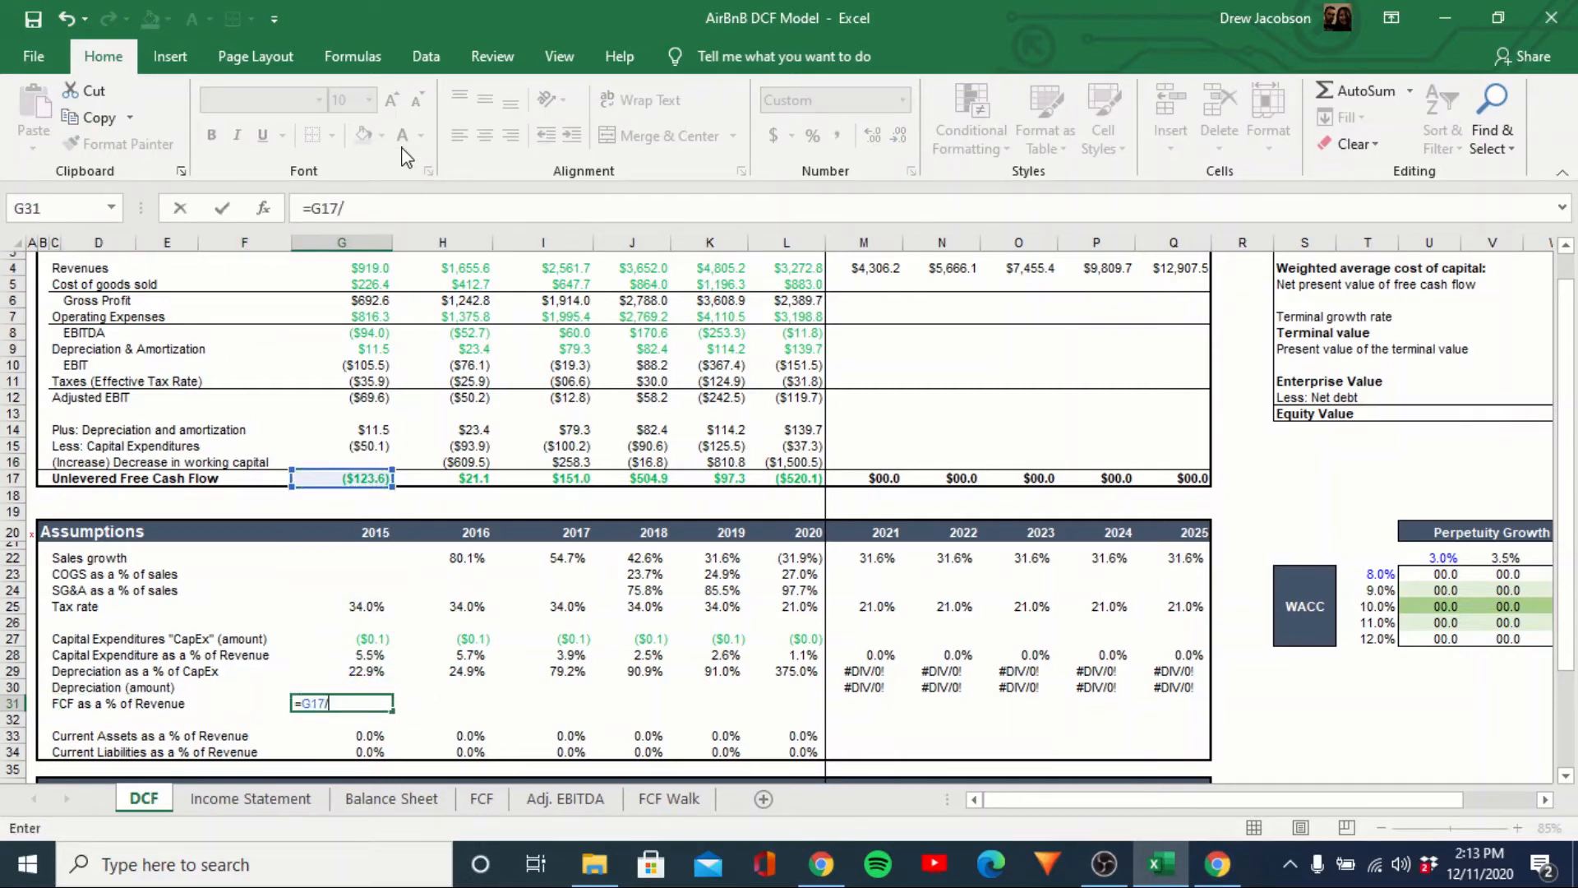
text(/)
key(Up)
key(Up)
key(Up)
key(Up)
key(Up)
key(Up)
key(Up)
key(Up)
key(Up)
key(Up)
key(Up)
key(Up)
key(Up)
key(Up)
key(Up)
key(Up)
key(Up)
key(Up)
key(Up)
key(Up)
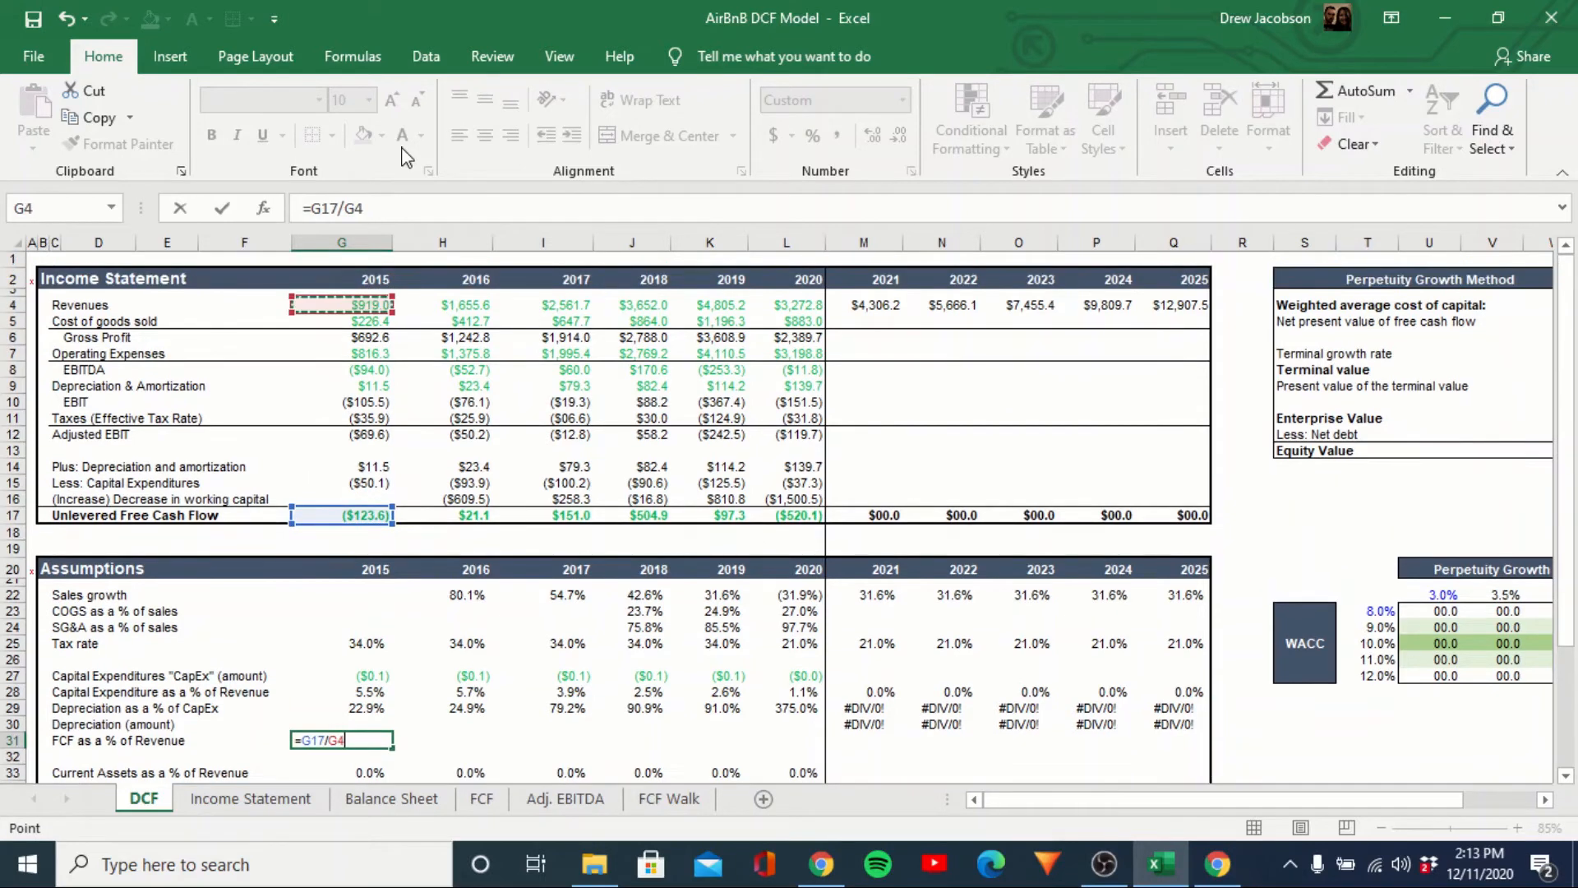
key(ctrl+Return)
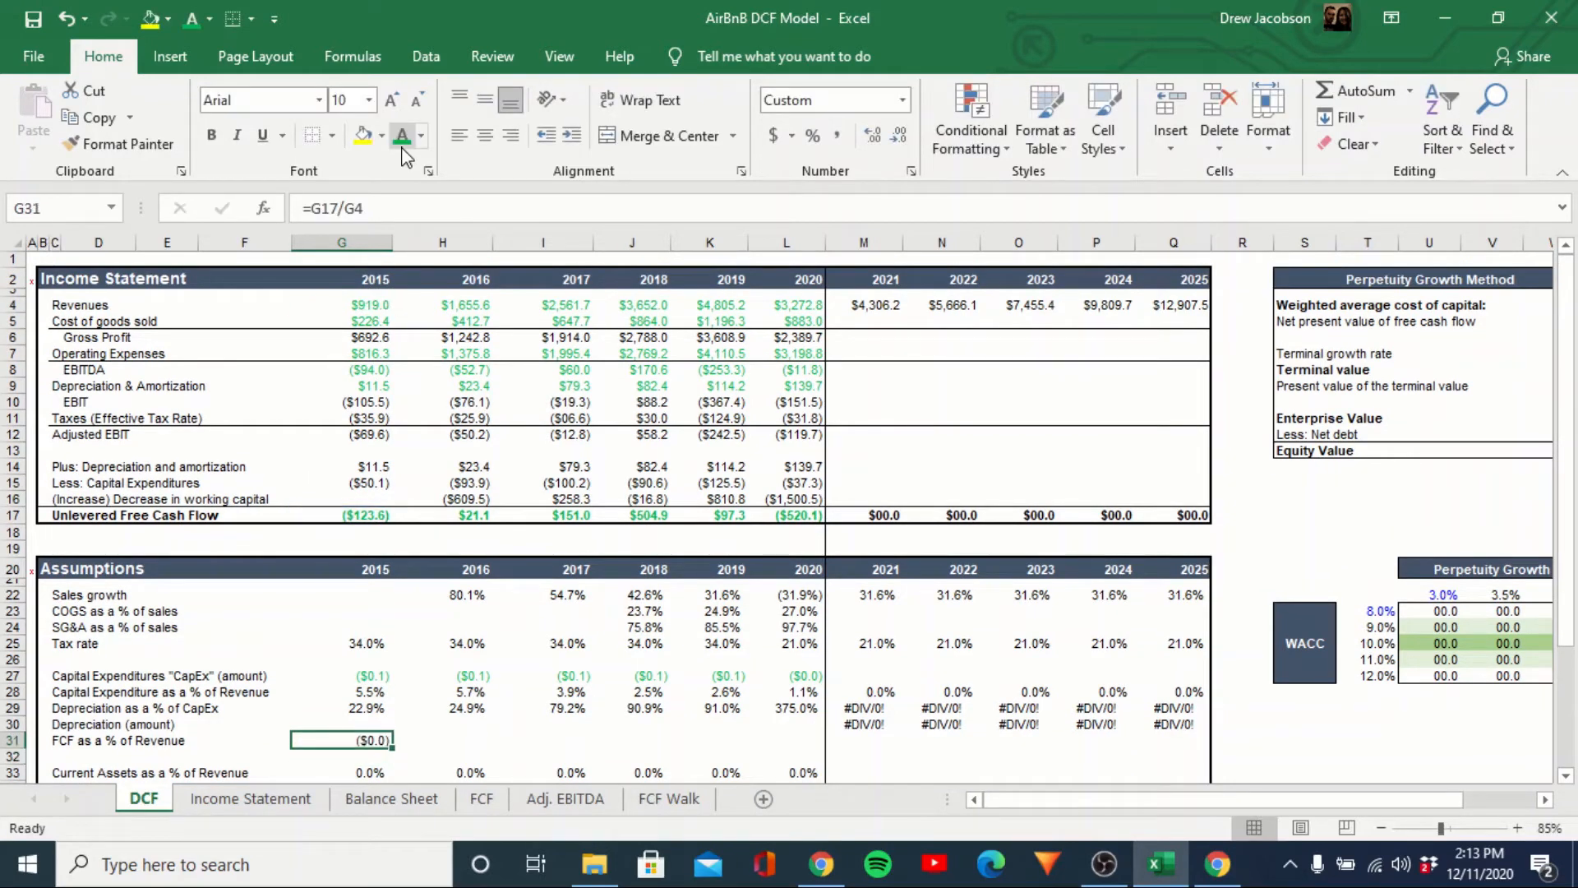
Format the 2015 FCF ratio in G31 as a percentage with one decimal place.
key(ctrl+shift+5)
key(alt+h)
key(0)
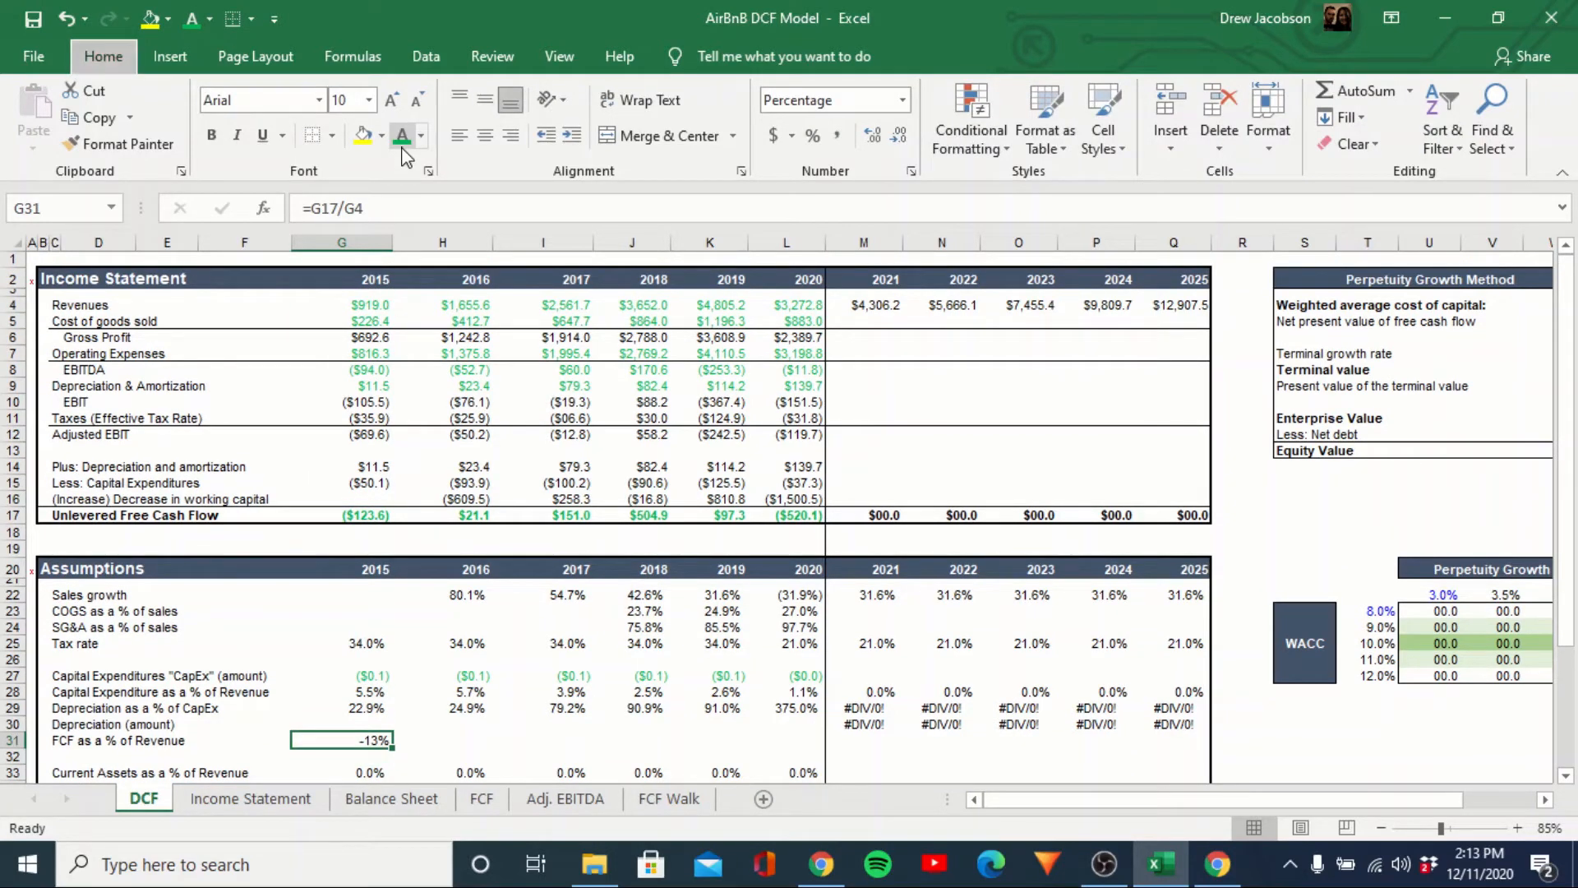
Copy the cell formats of the 2015 to 2020 Depreciation as a % of CapEx values, G29:L29, onto the FCF row from G31.
key(Up)
key(Up)
key(ctrl+shift+Right)
key(shift+Left)
key(shift+Left)
key(shift+Left)
key(shift+Left)
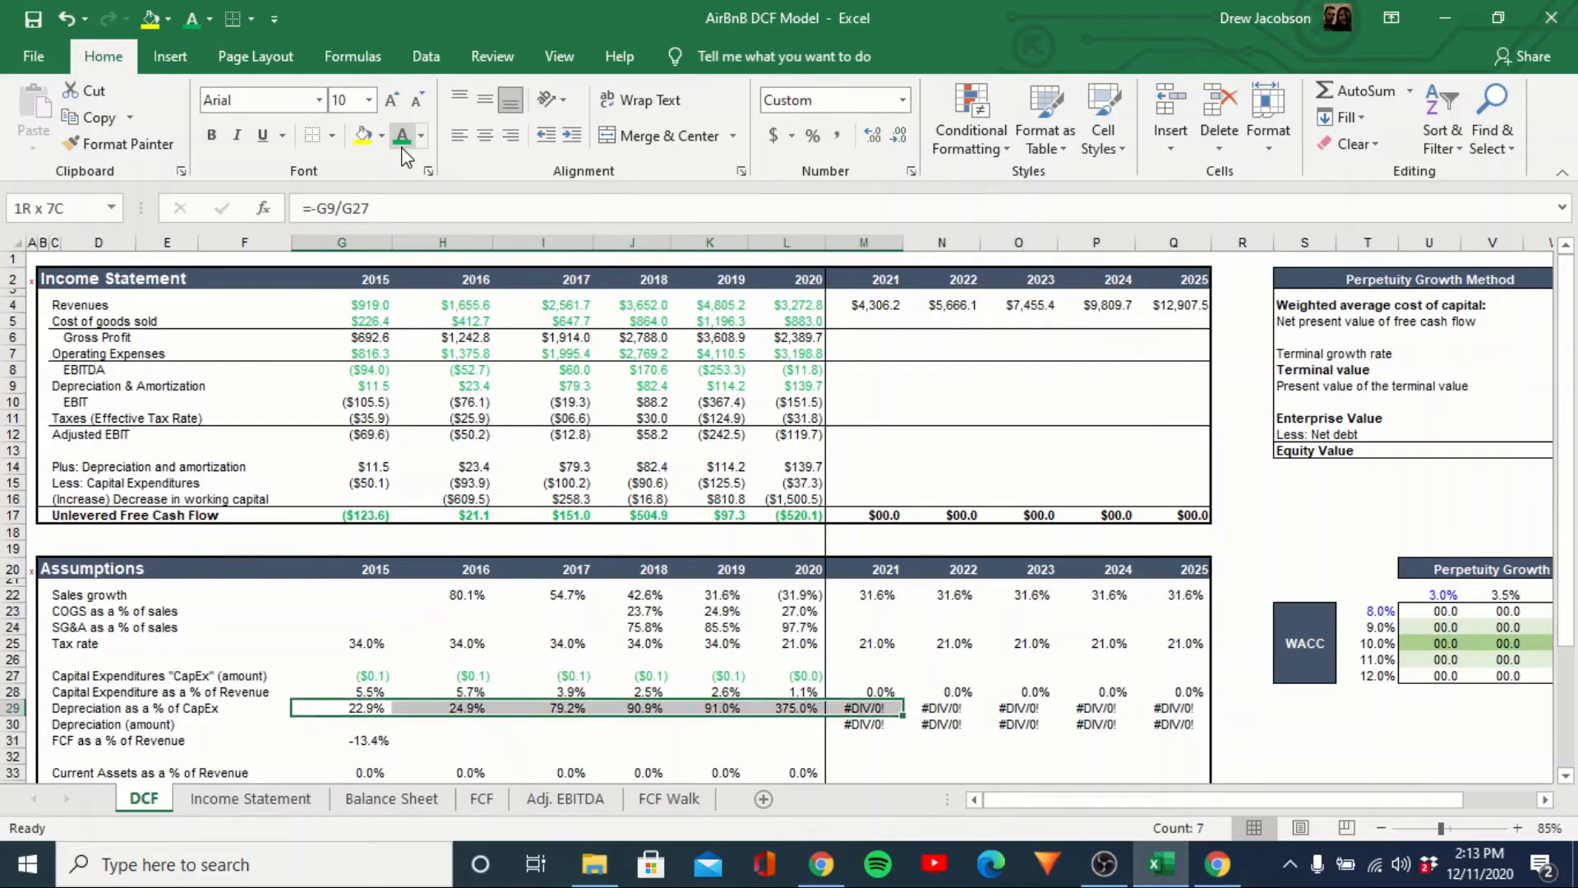
key(shift+Left)
key(ctrl+c)
key(Down)
key(Down)
key(alt+e)
key(s)
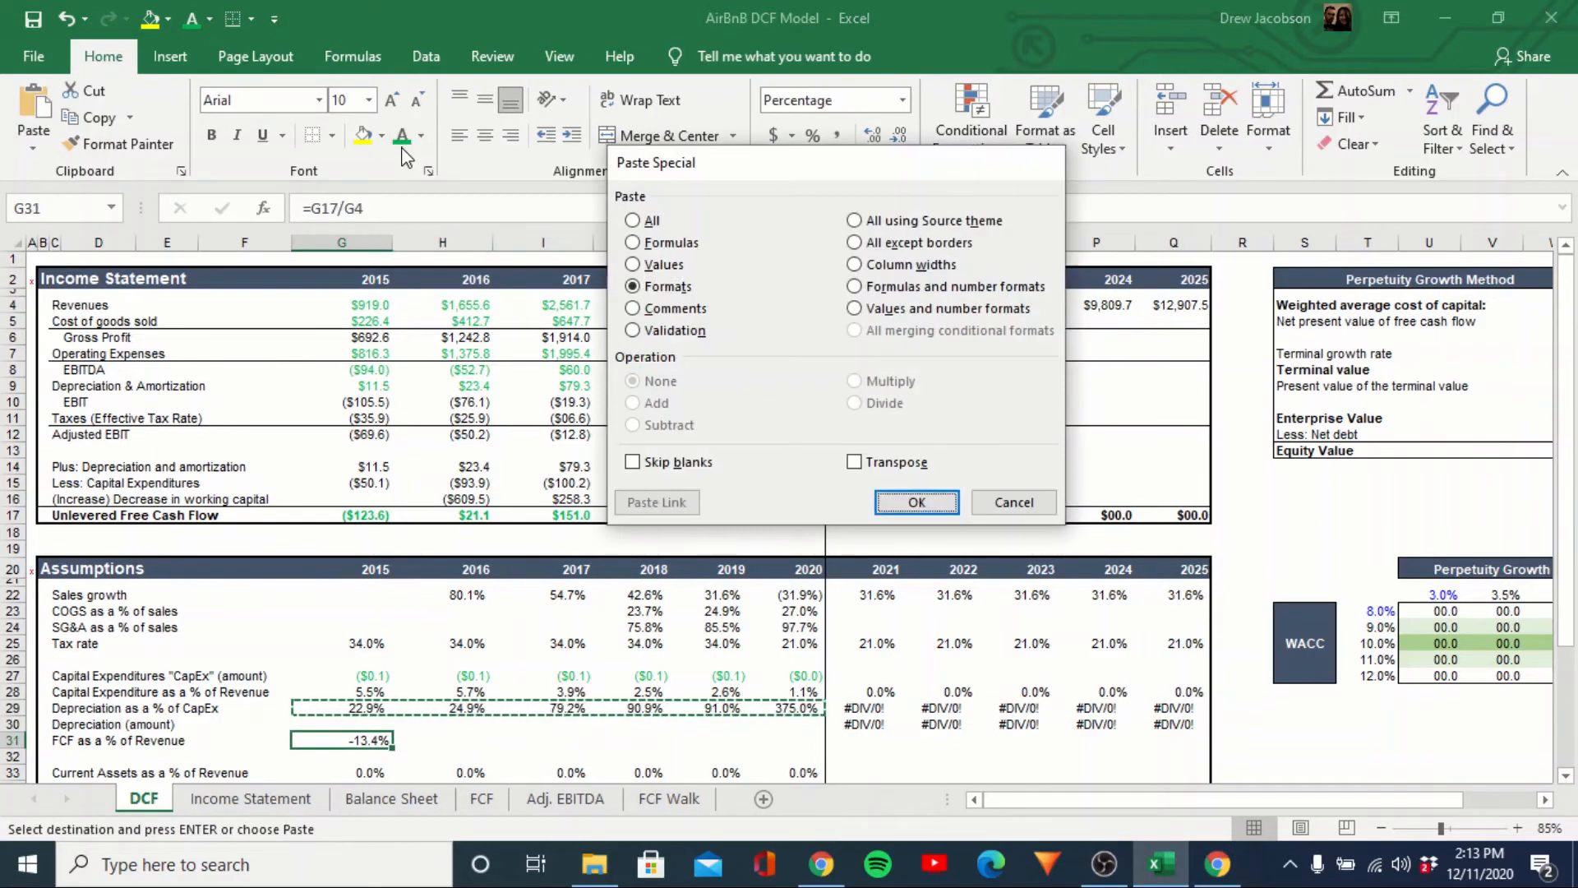
key(t)
key(Return)
Copy the 2015 FCF percentage formula from G31 across 2016 to 2020 in H31:L31.
key(ctrl+c)
key(Right)
key(ctrl+v)
key(Right)
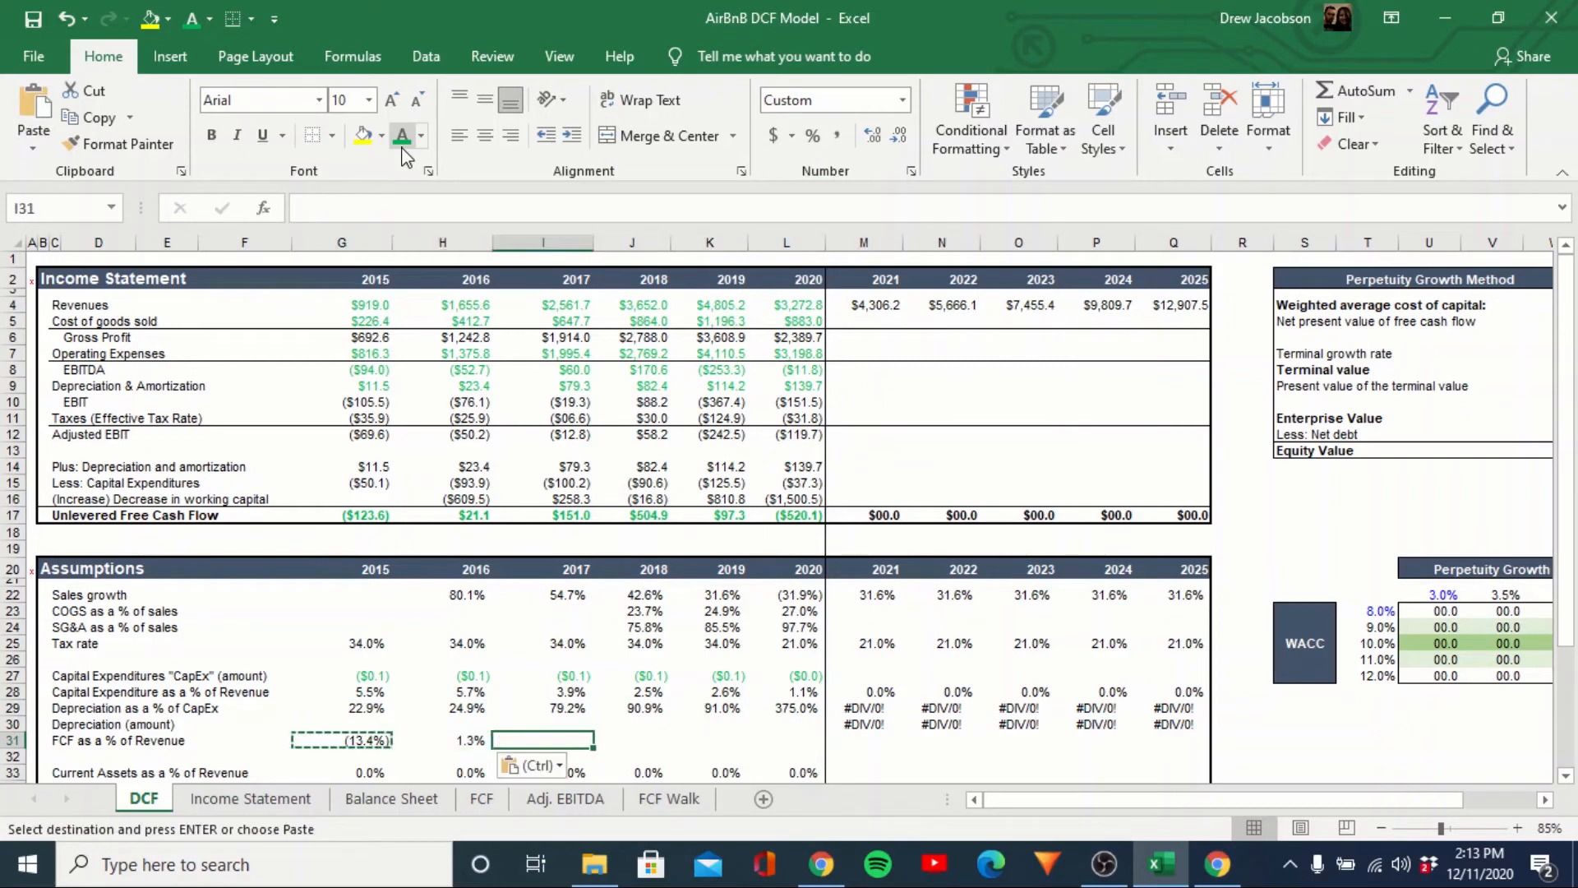
key(ctrl+v)
key(Right)
key(ctrl+v)
key(Right)
key(ctrl+v)
key(Right)
key(ctrl+v)
key(Escape)
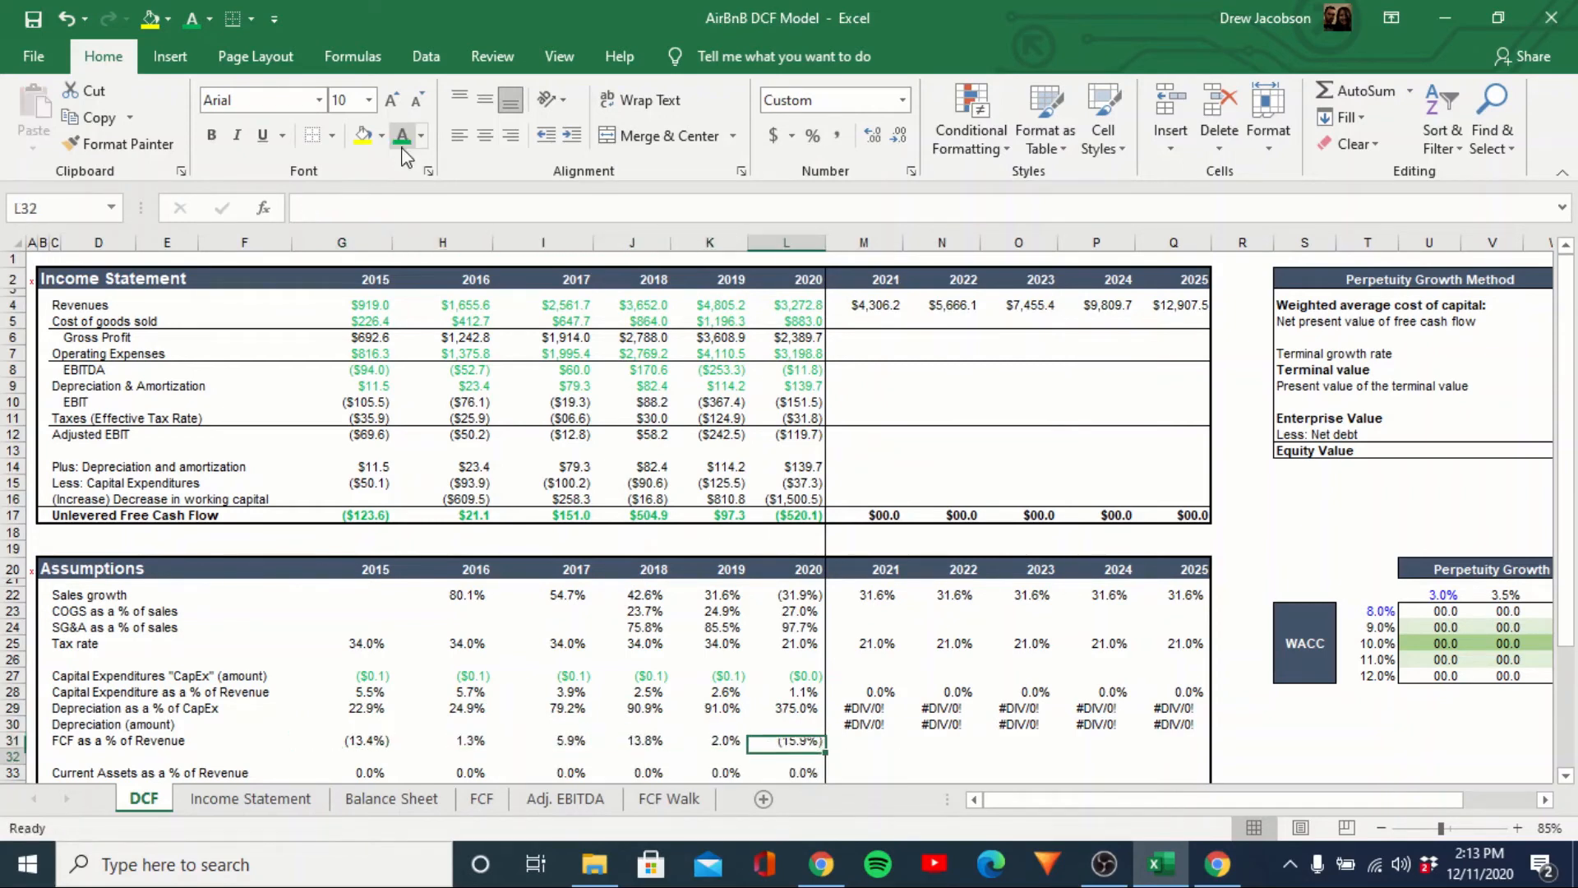
Review the FCF as a % of Revenue values and formulas for 2018 to 2020 in J31:L31.
key(Left)
key(Left)
key(Left)
key(Left)
key(Up)
key(Right)
key(Down)
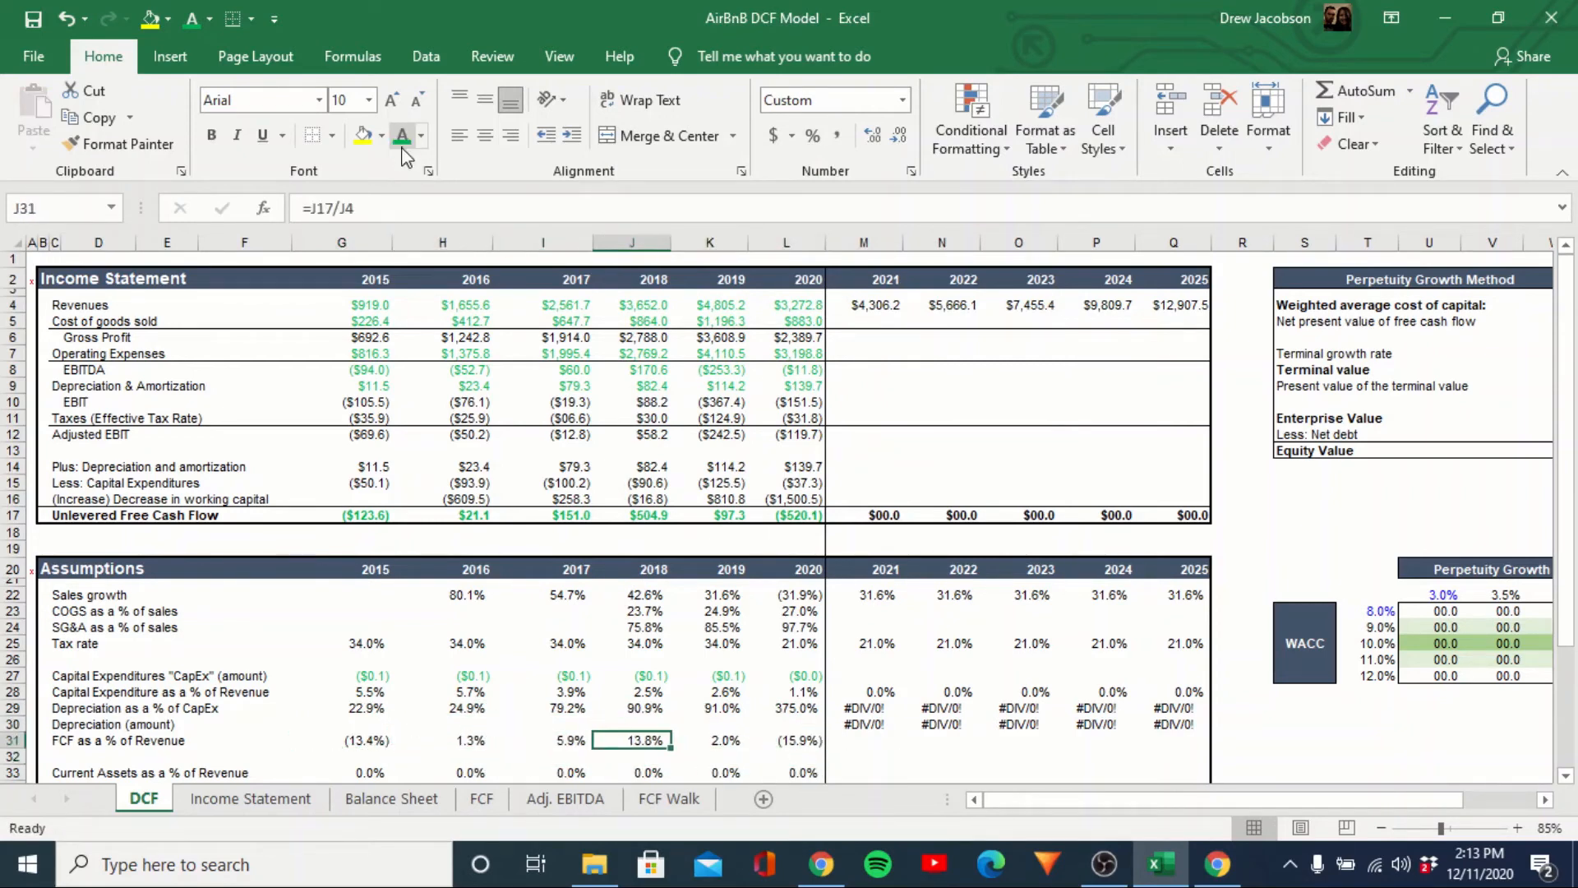
key(Right)
key(Right)
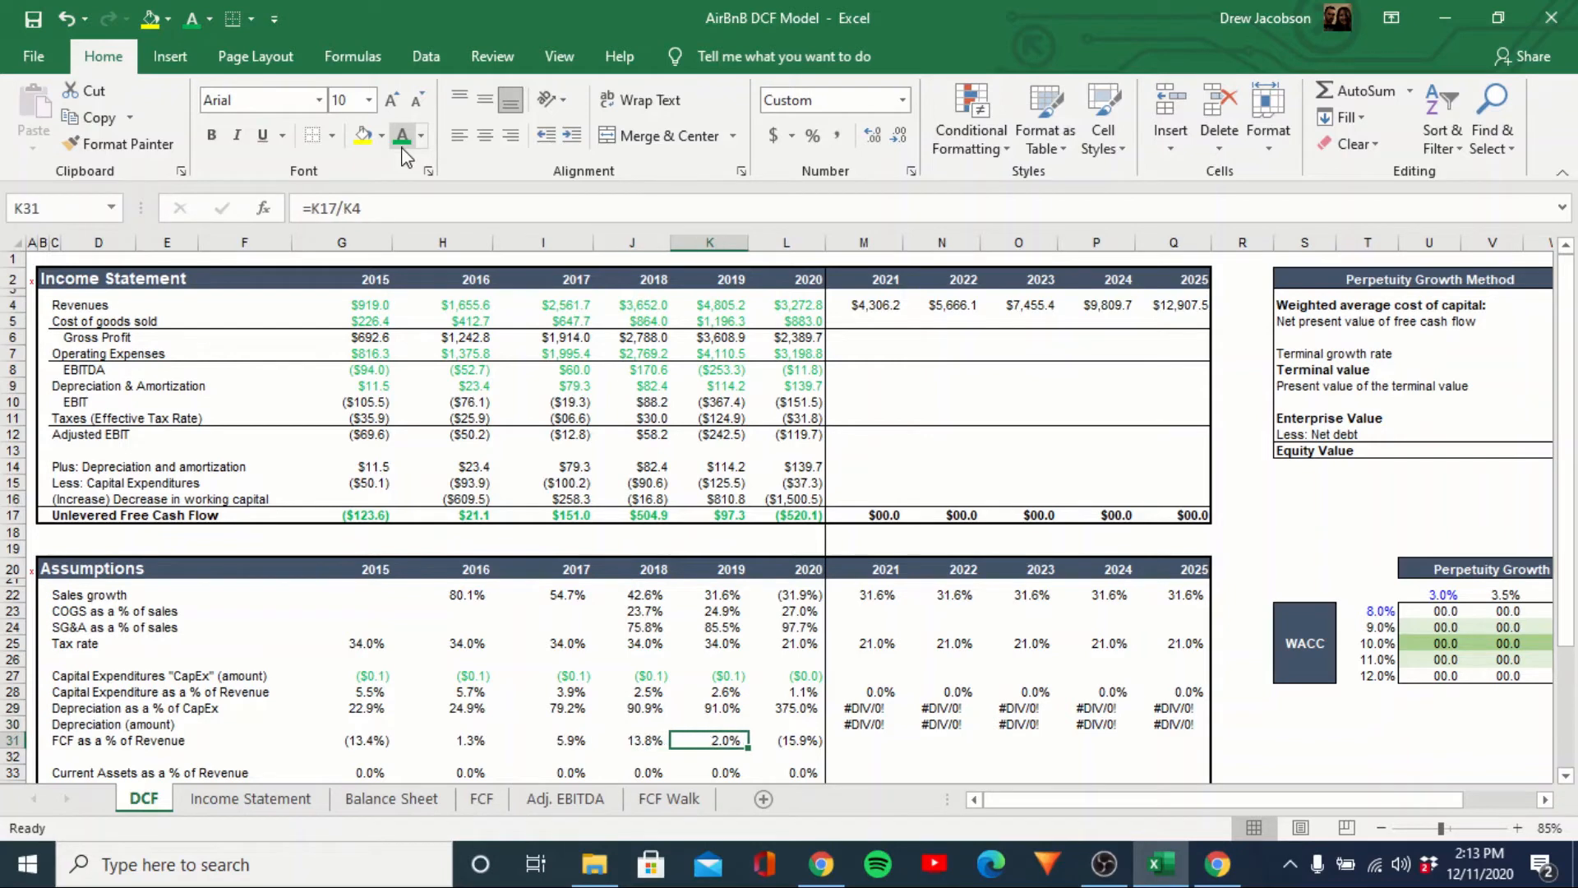
key(Right)
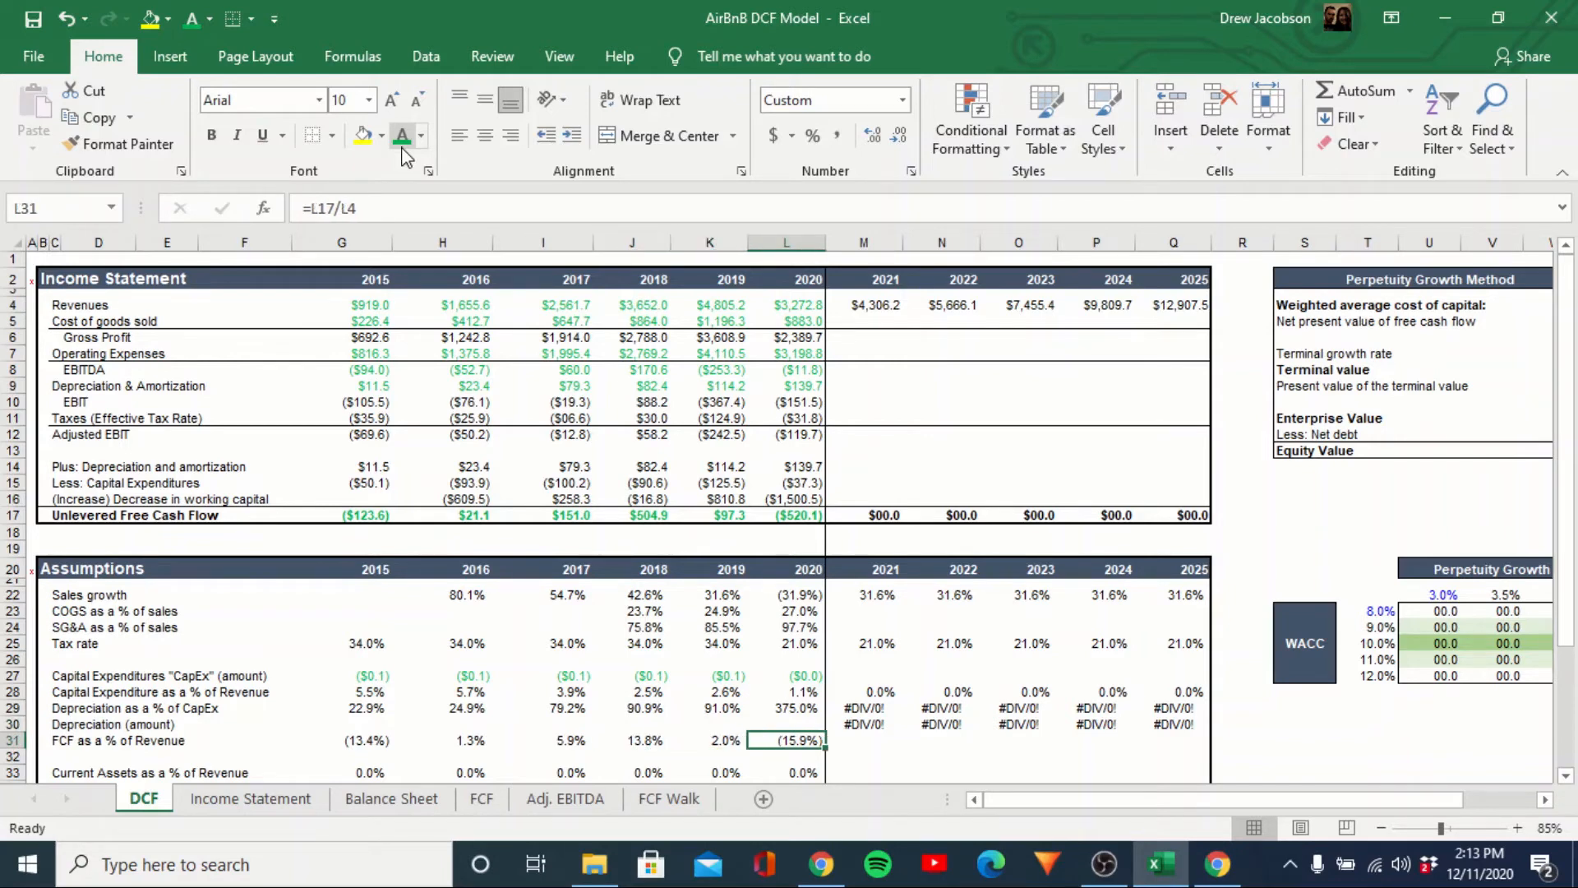
key(Right)
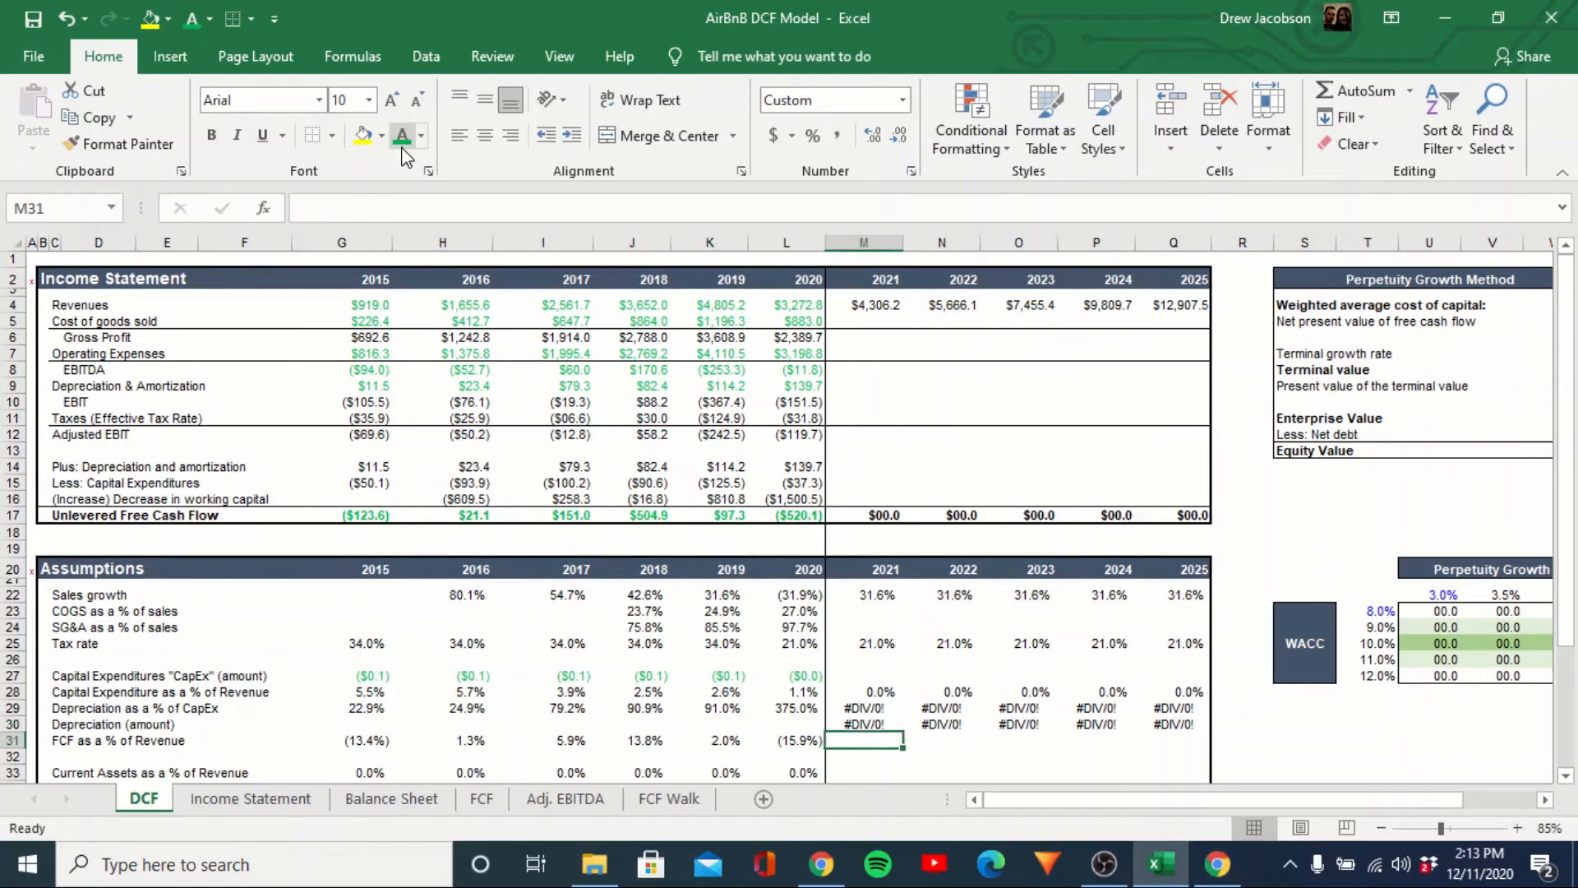
Compare the average FCF as a % of Revenue over 2015 to 2019, 2015 to 2020 and 2016 to 2019 in row 31.
key(Left)
key(Left)
key(Left)
key(Left)
key(Left)
key(Left)
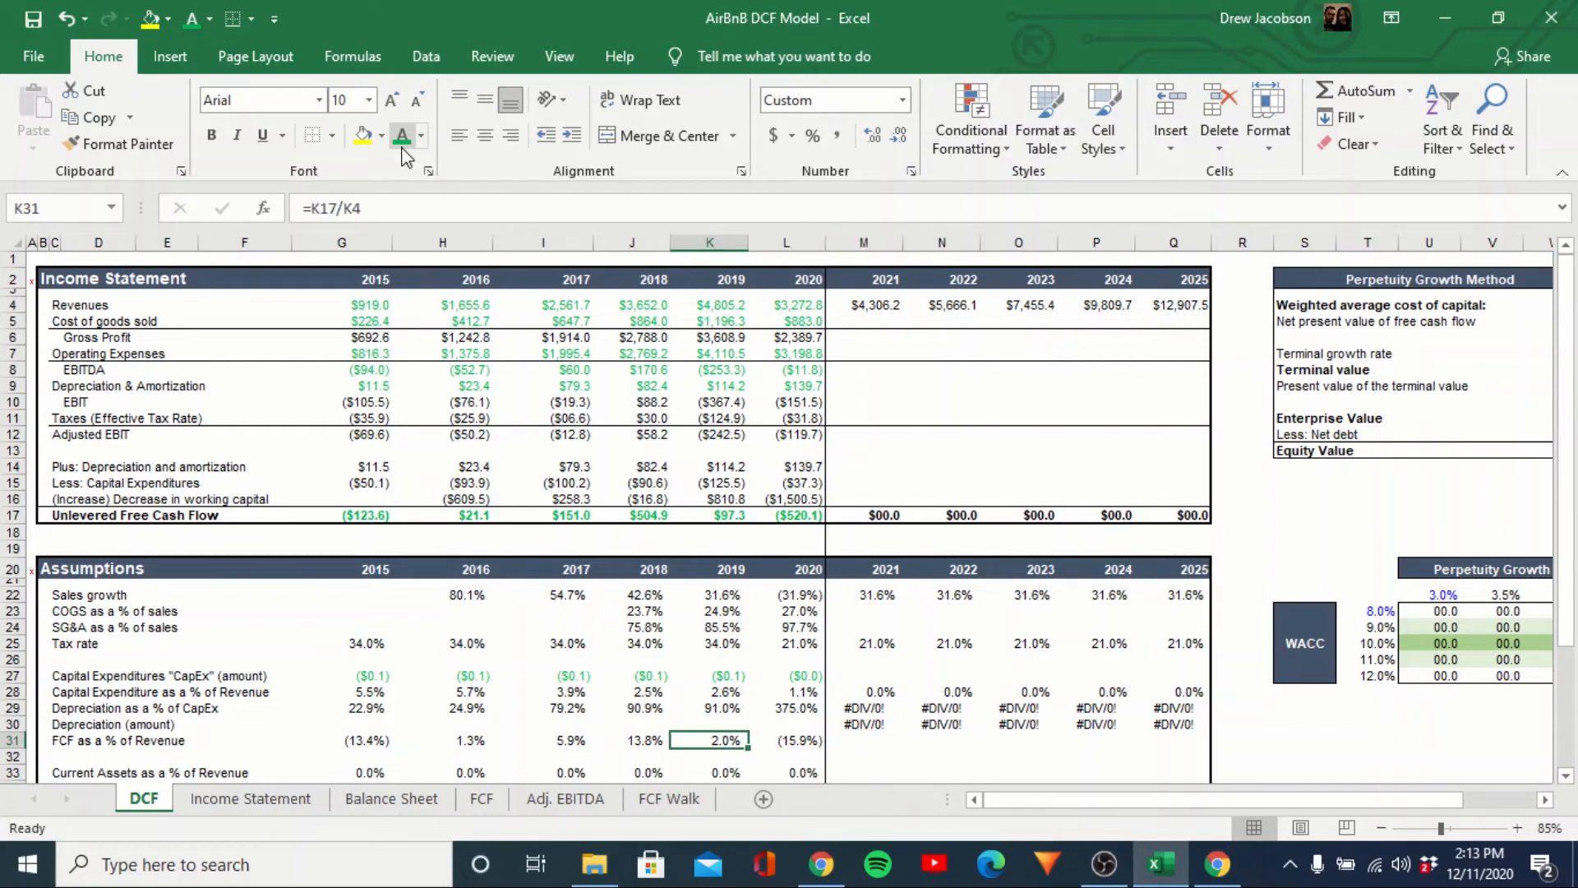
key(shift+Right)
key(shift+Right)
key(shift+Right)
key(shift+Right)
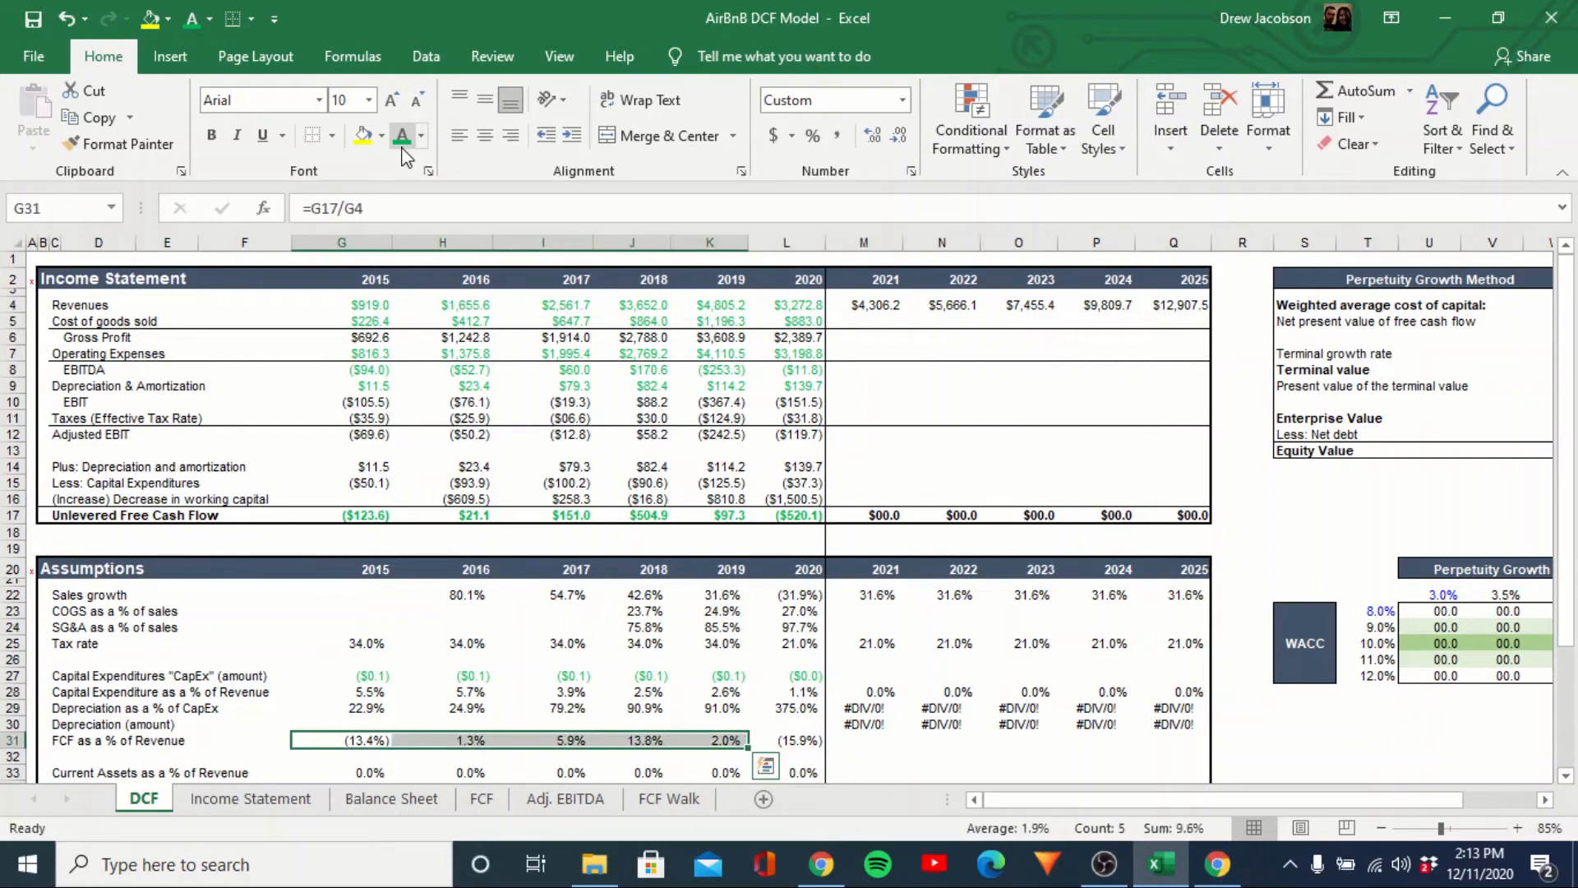
key(shift+Right)
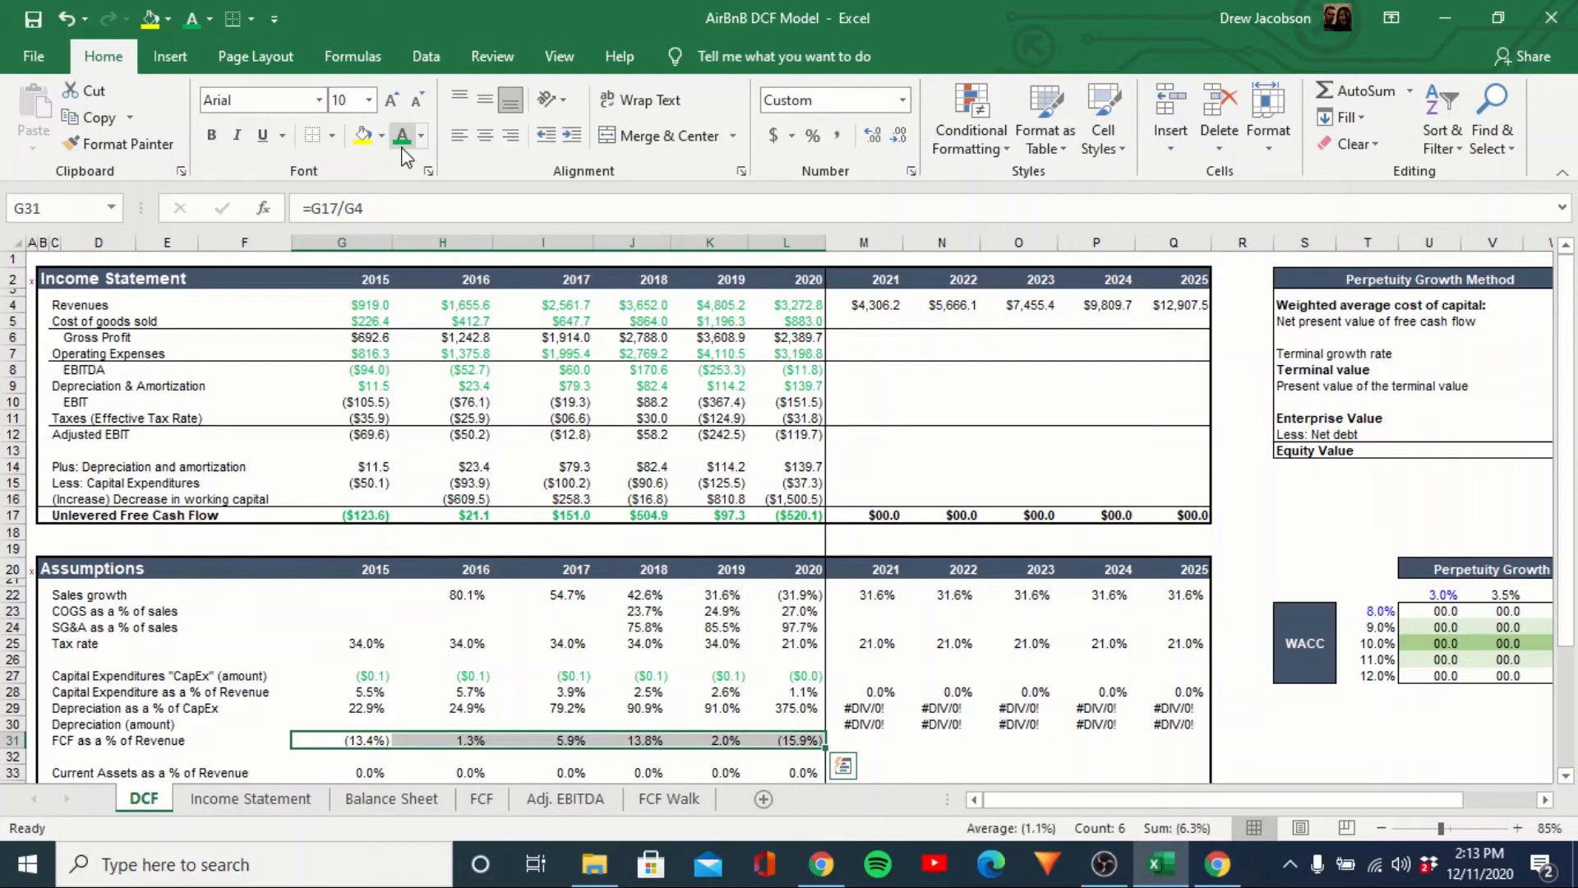
key(shift+Left)
key(shift+Right)
key(shift+Left)
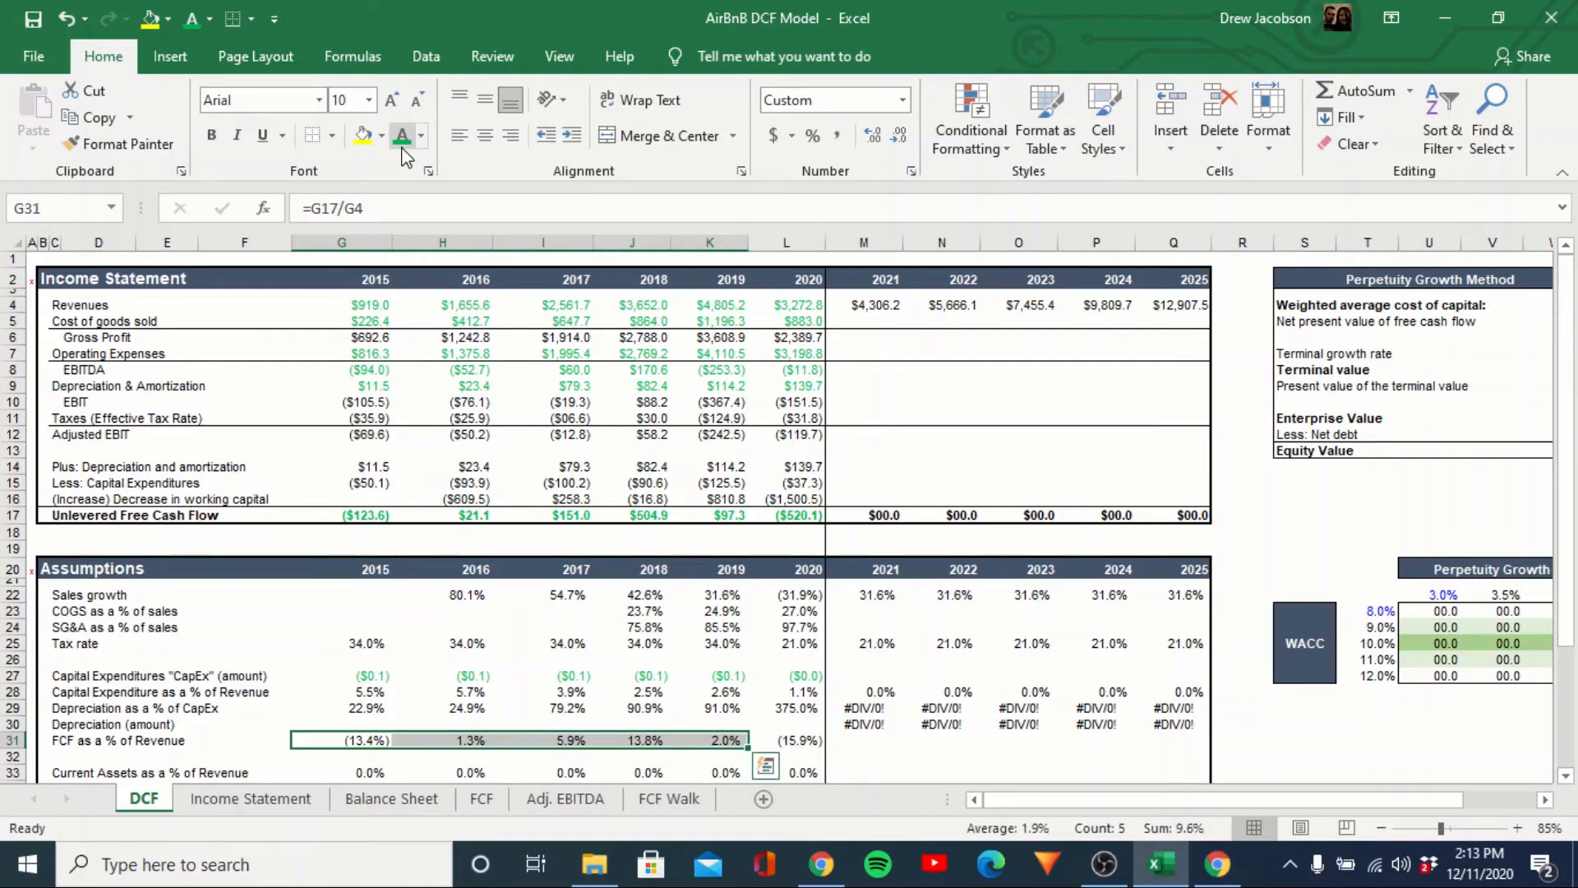
key(Right)
key(shift+Right)
key(shift+Right)
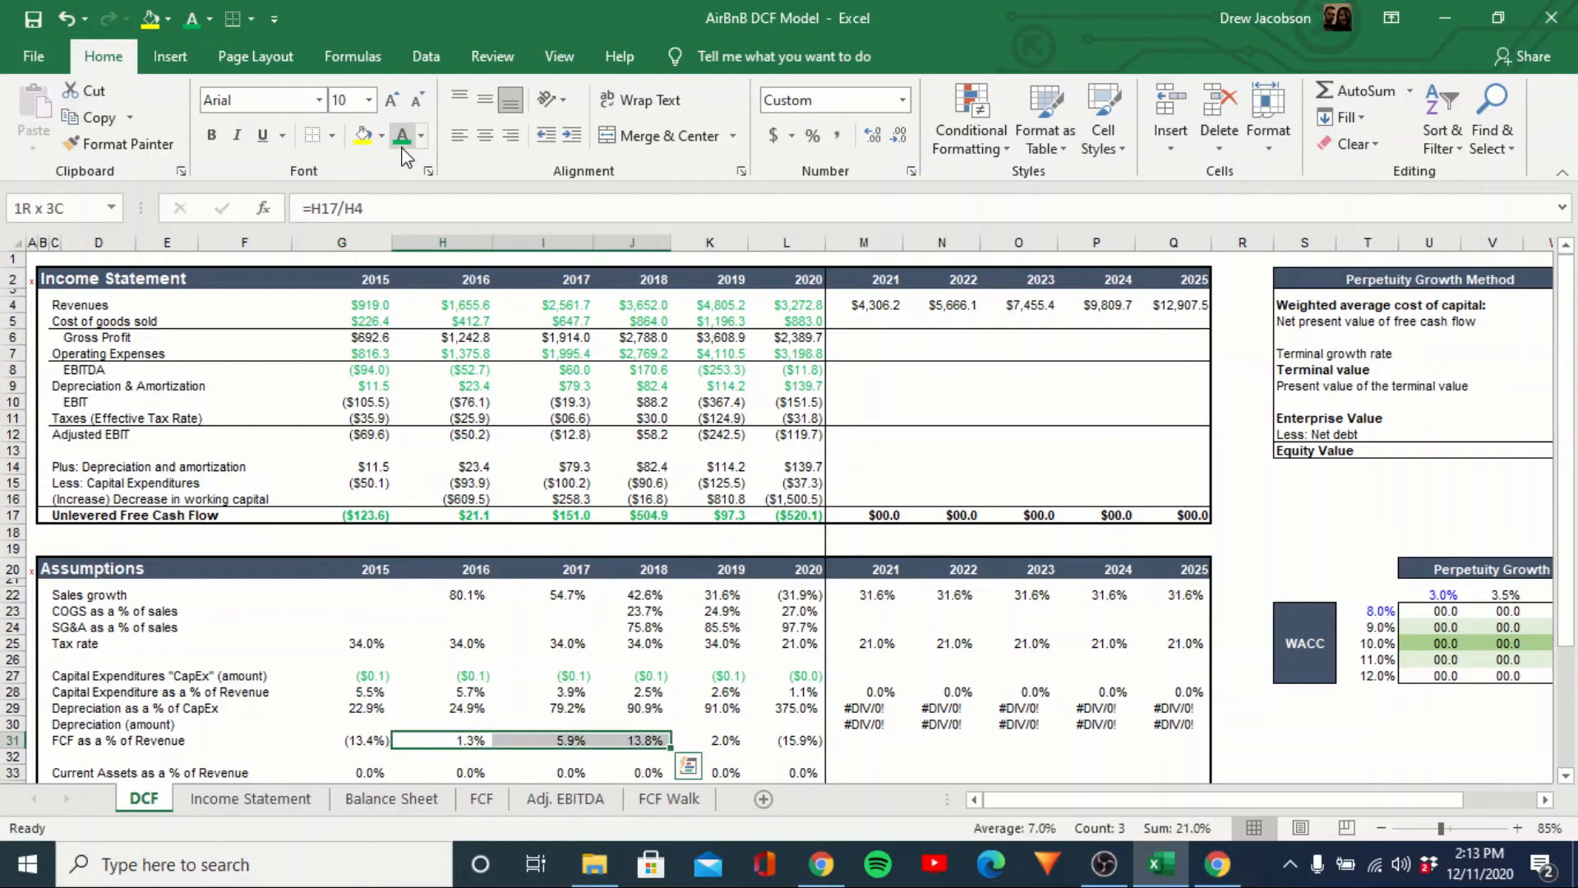
key(shift+Right)
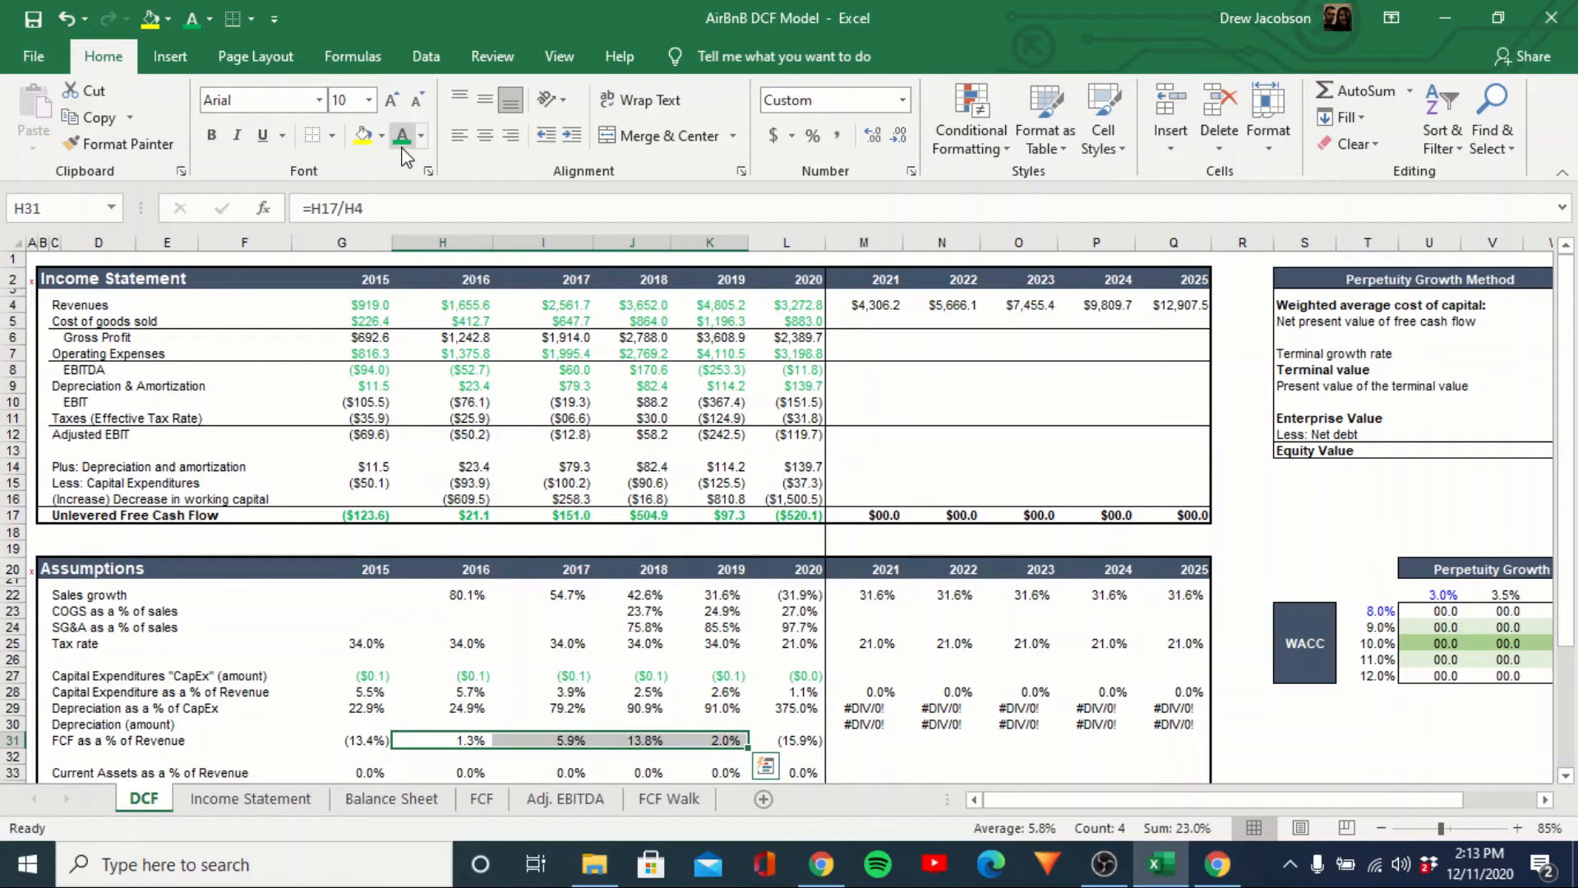
Enter the 2021 forecast assumption for FCF as a % of Revenue in M31.
key(Right)
key(Right)
key(Right)
key(Right)
key(Right)
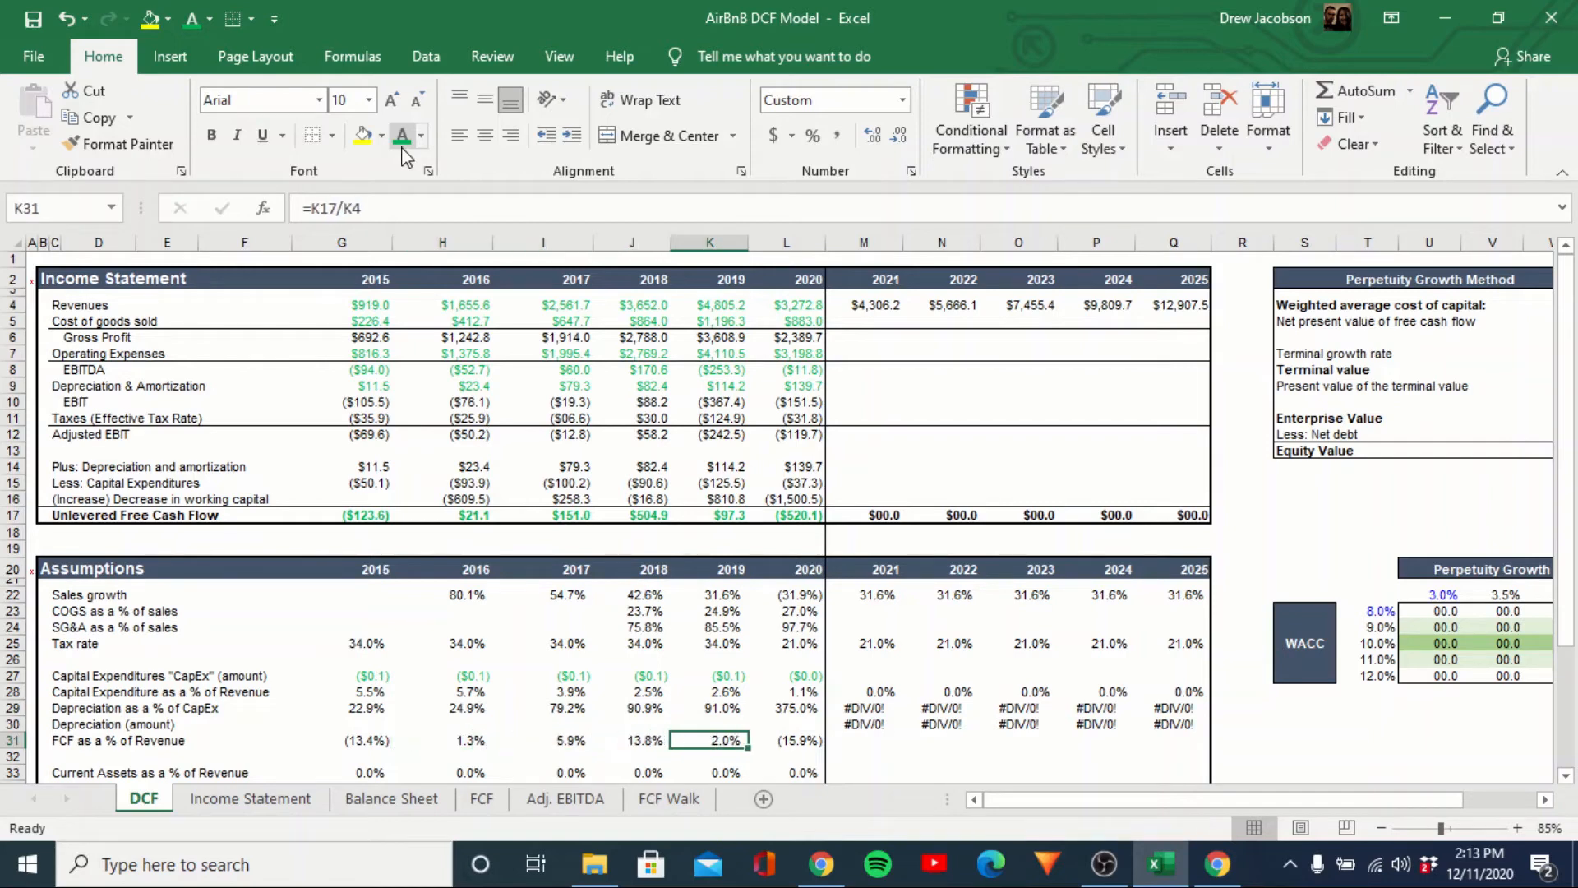
text(4)
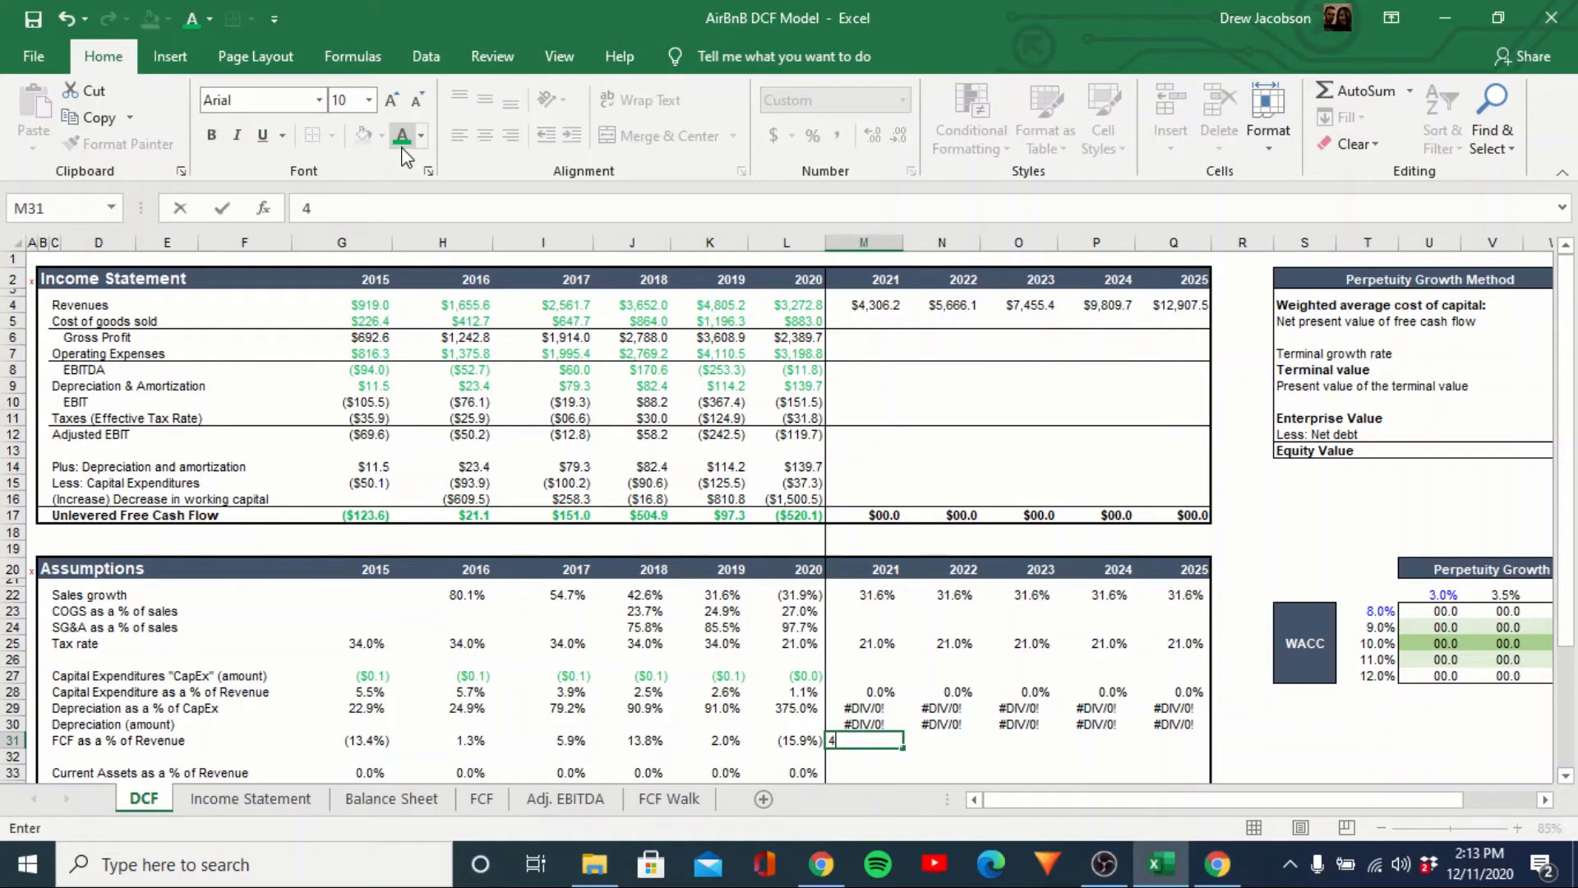
key(Escape)
key(Left)
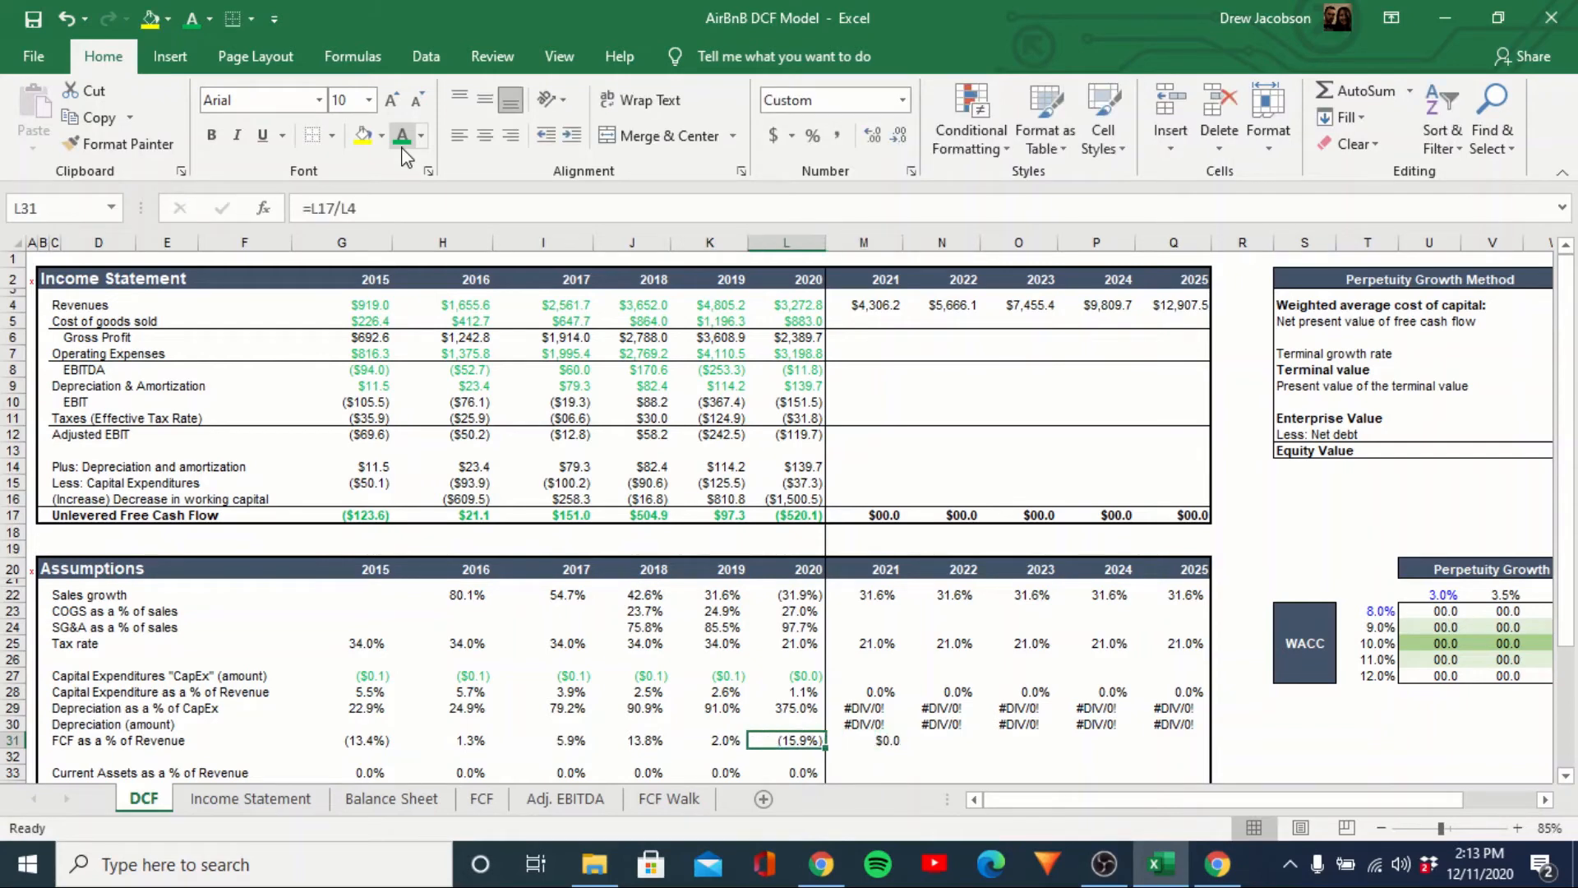
Try to apply the number formatting of L31 to the 2021 to 2025 FCF percentage cells M31:Q31.
key(ctrl+c)
key(Right)
key(shift+Right)
key(shift+Right)
key(shift+Right)
key(shift+Right)
key(alt+e)
key(s)
key(t)
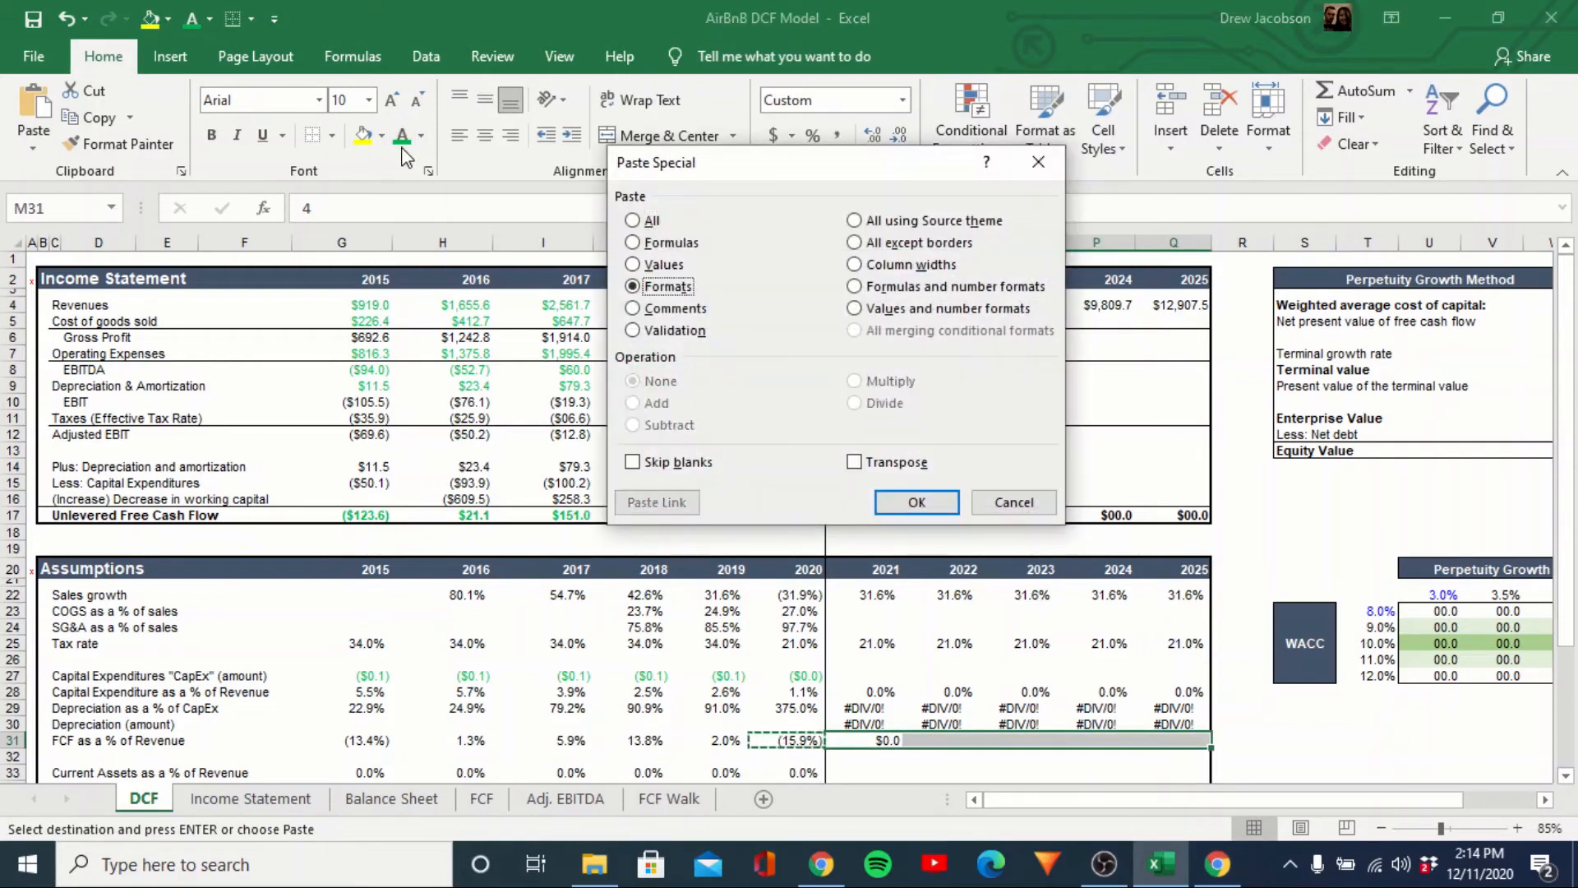
key(Return)
key(Escape)
key(Down)
key(Down)
key(Up)
key(Up)
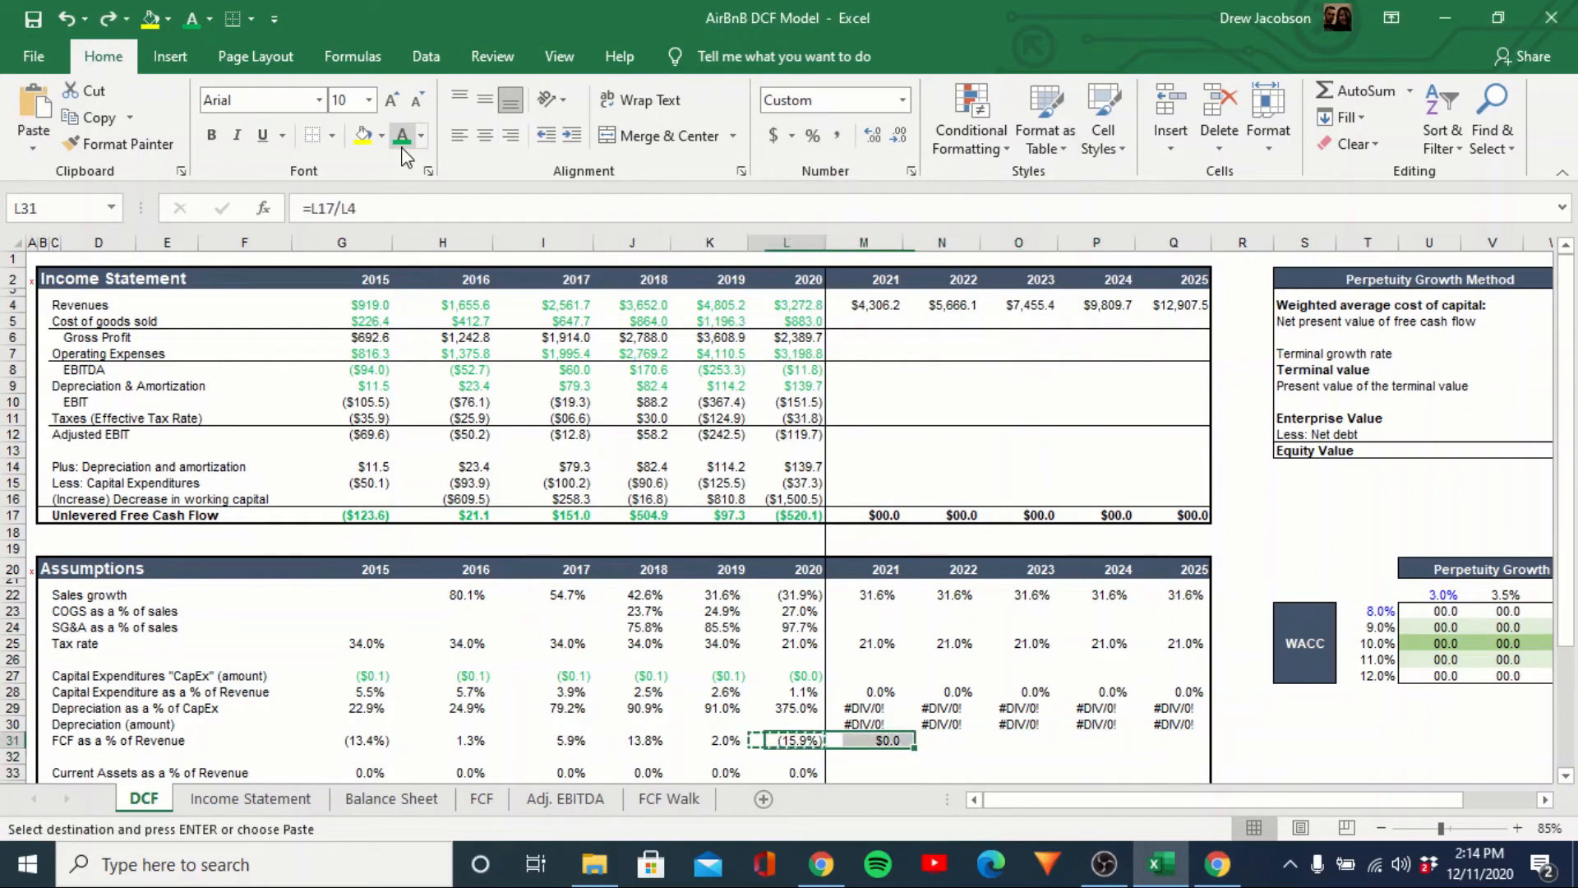
Apply the formatting of the 2019 FCF percentage in K31 to M31:Q31, pasting formats only.
key(Left)
key(Left)
key(ctrl+c)
key(Right)
key(Right)
key(shift+Right)
key(shift+Right)
key(shift+Right)
key(shift+Right)
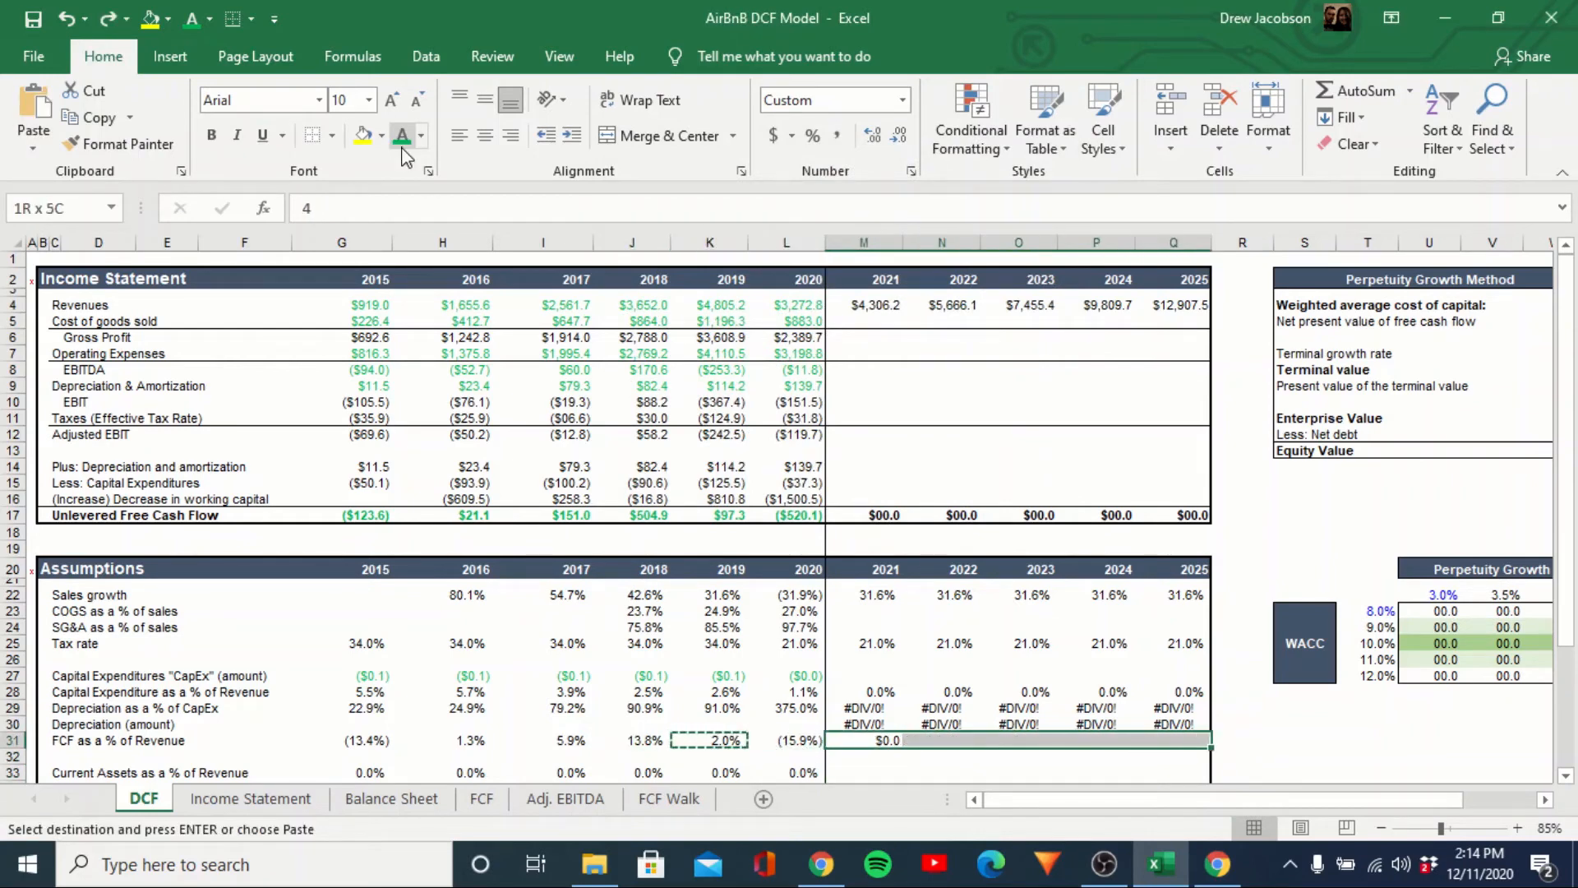
key(alt+e)
key(s)
key(t)
key(Return)
key(Escape)
key(Down)
key(Down)
key(Down)
key(Down)
key(Down)
key(Down)
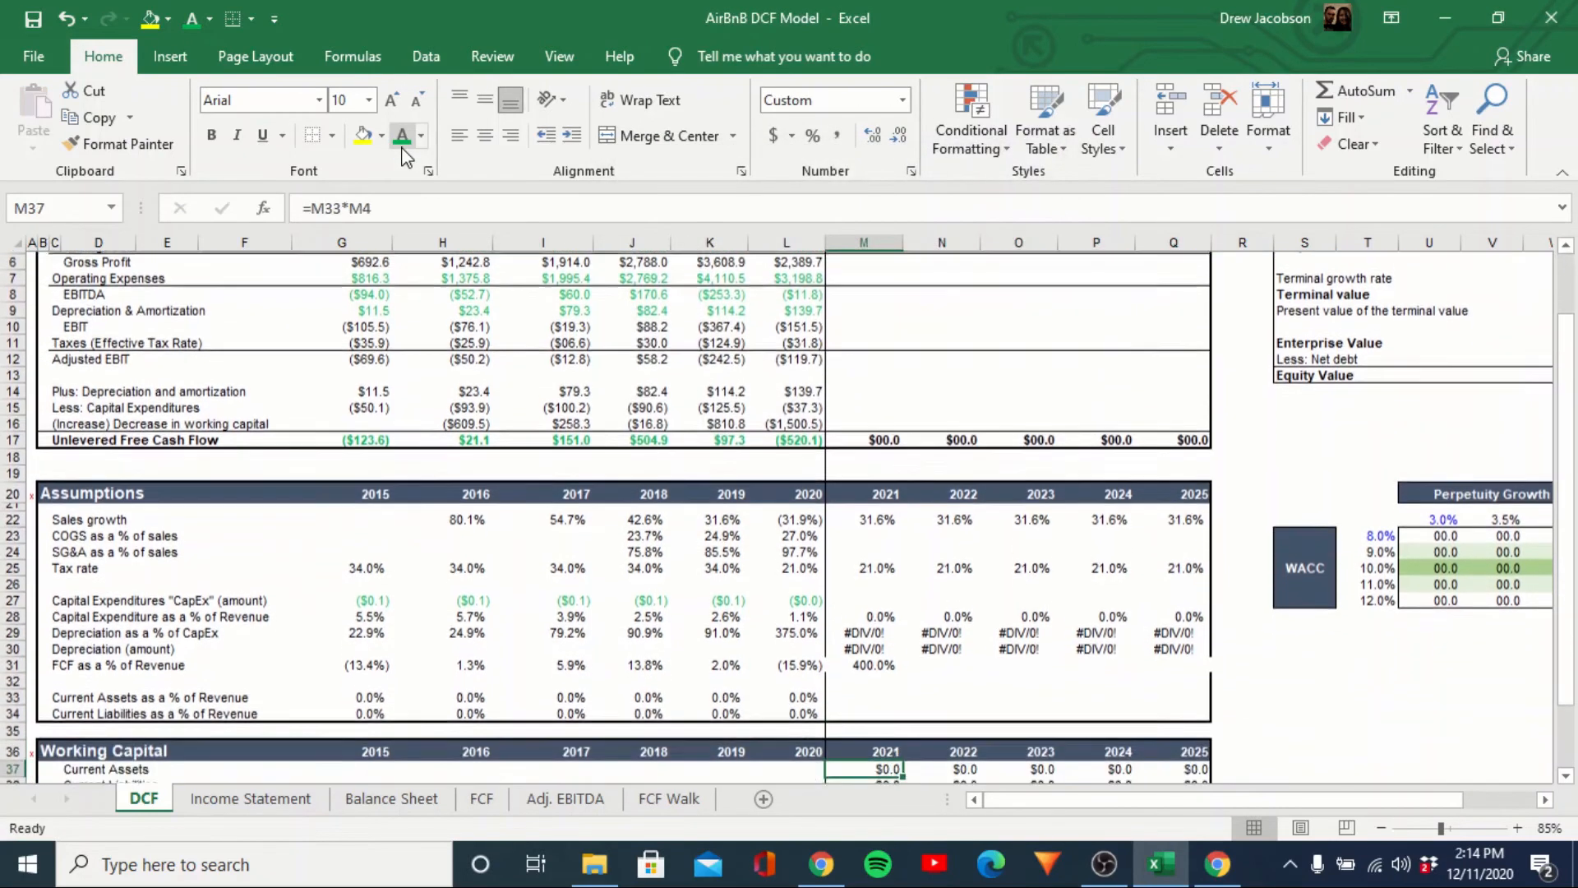
key(Up)
key(Up)
key(Up)
key(Up)
key(Up)
key(Up)
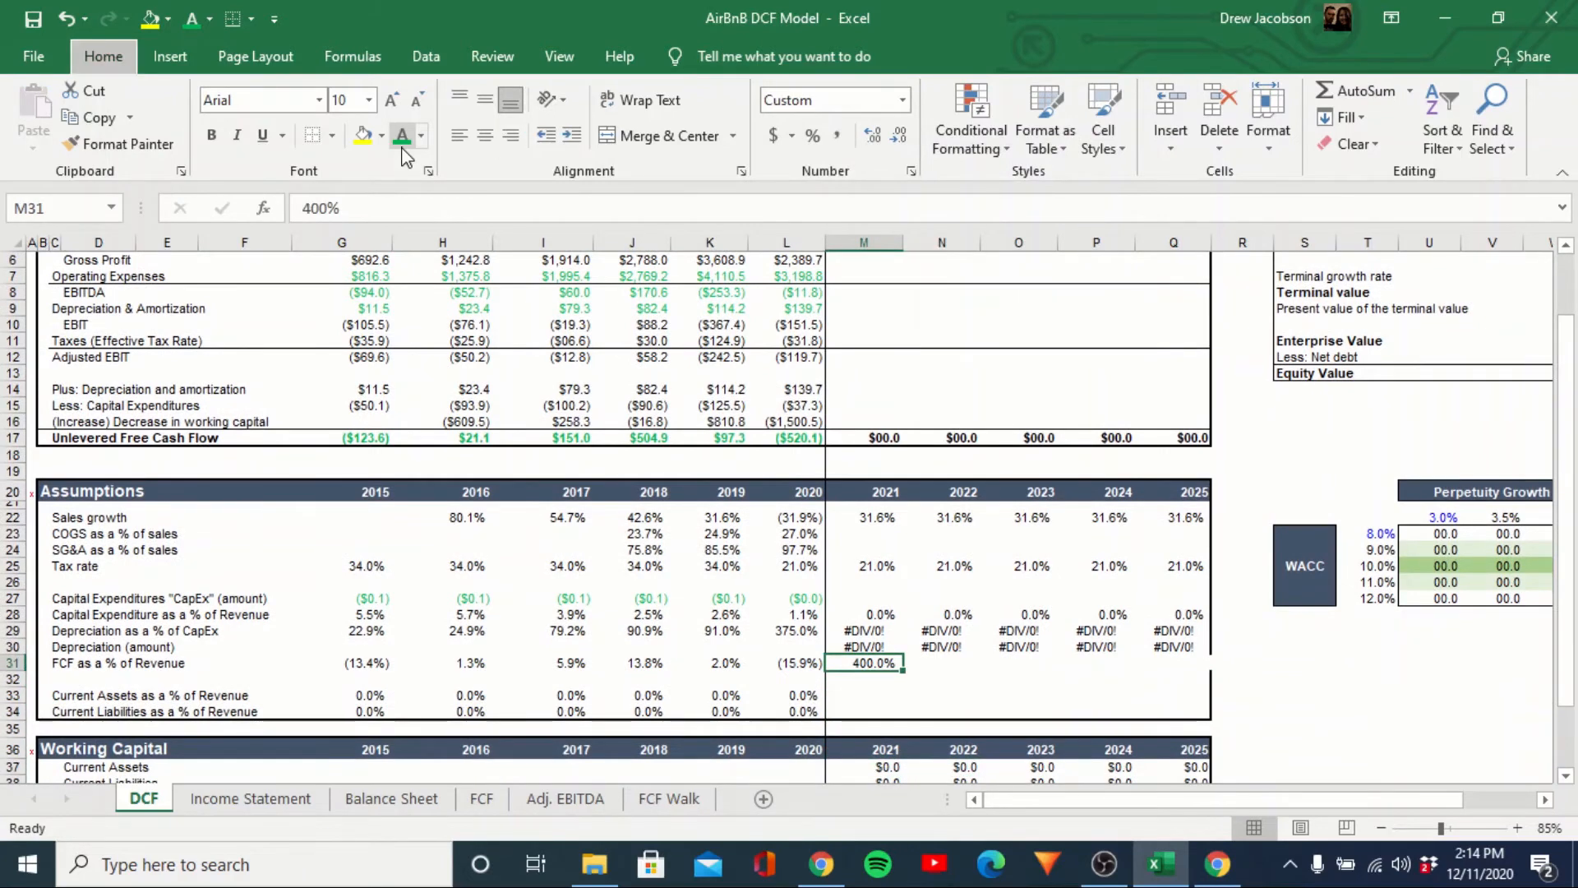
Apply a thick outside border around the whole Assumptions table, from its header in row 20 to row 34.
key(Right)
key(Right)
key(Right)
key(Right)
key(Down)
key(Down)
key(Down)
key(shift+Up)
key(shift+Up)
key(shift+Up)
key(shift+Up)
key(shift+Up)
key(shift+Up)
key(shift+Up)
key(shift+Up)
key(shift+Up)
key(shift+Up)
key(shift+Up)
key(shift+Up)
key(shift+Up)
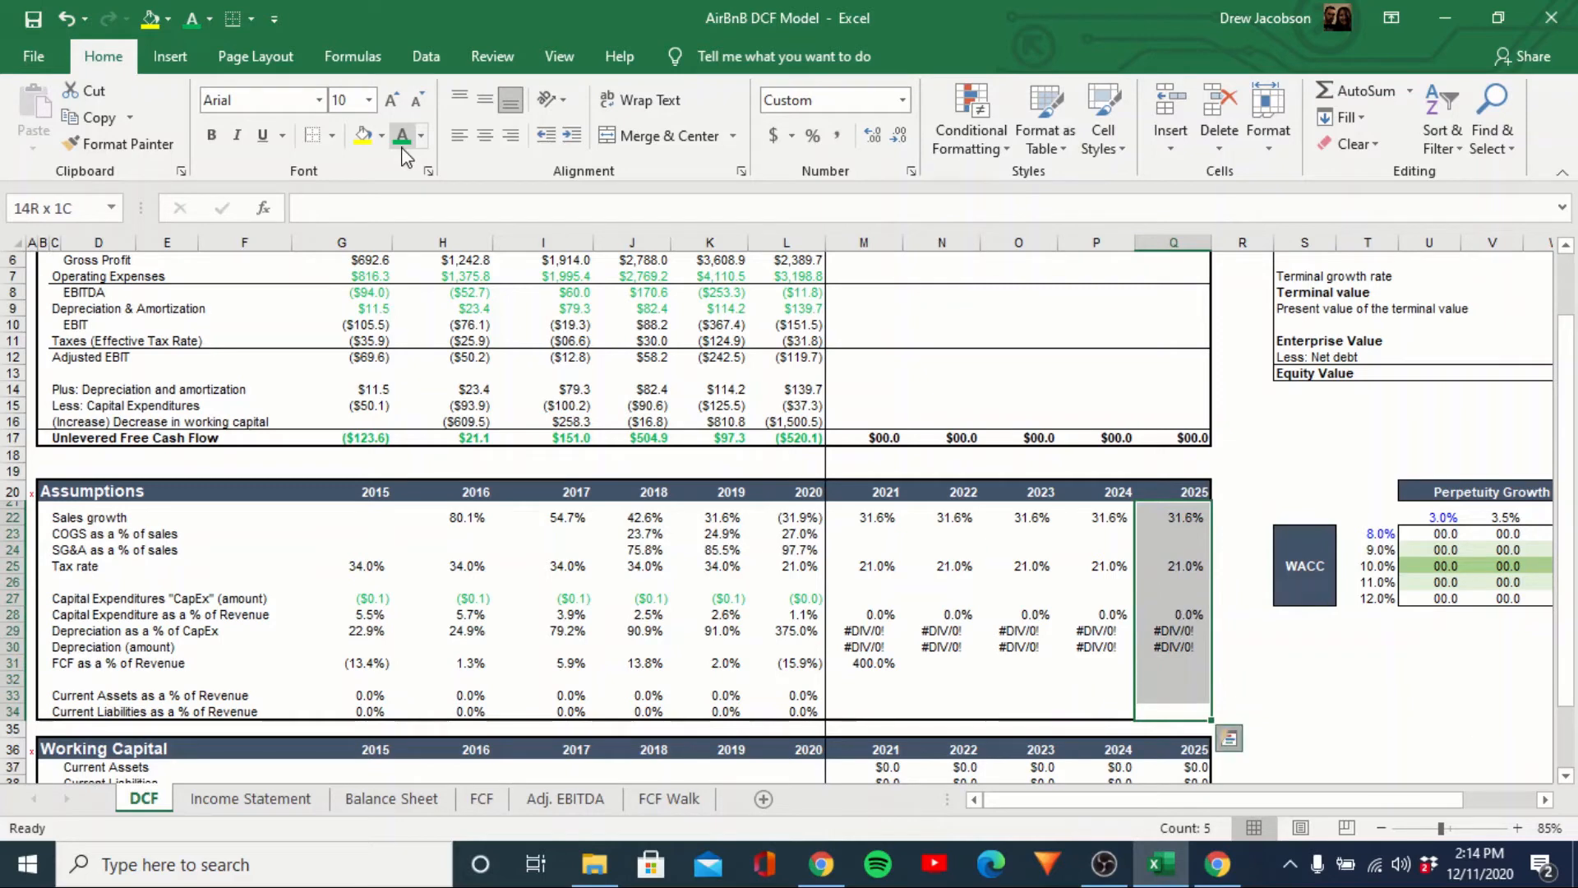
key(ctrl+q)
key(Left)
key(Escape)
key(shift+Up)
key(shift+Left)
key(shift+Left)
key(shift+Left)
key(shift+Left)
key(shift+Left)
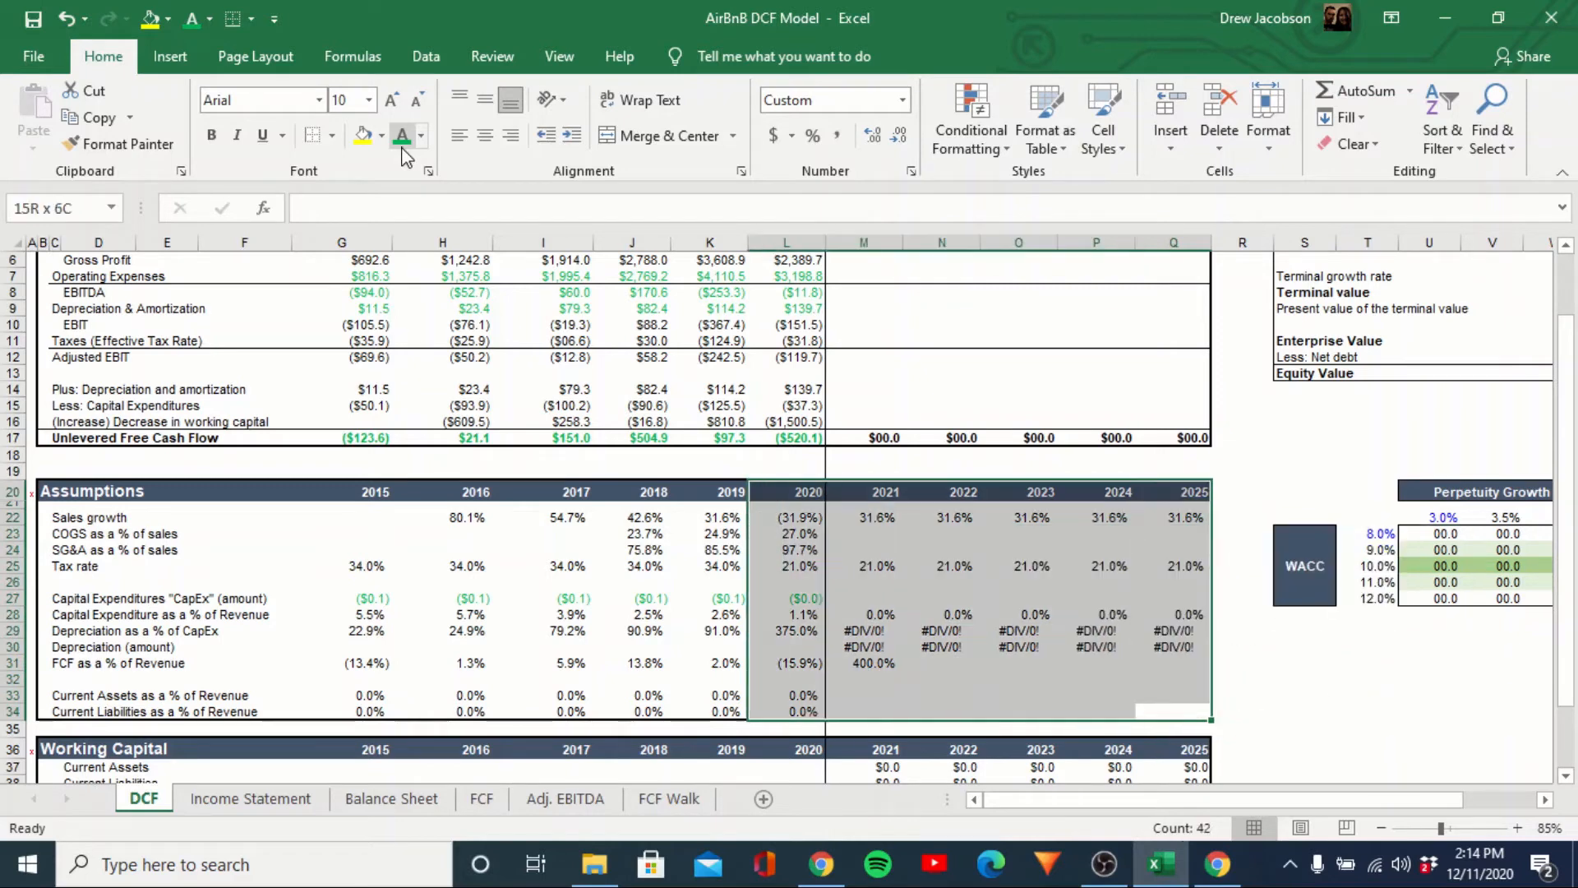
key(shift+Left)
key(shift+Left)
key(shift+Left)
key(shift+Left)
key(shift+Left)
key(shift+Left)
key(shift+Left)
key(shift+Left)
key(shift+Left)
key(shift+Left)
key(alt+h)
key(b)
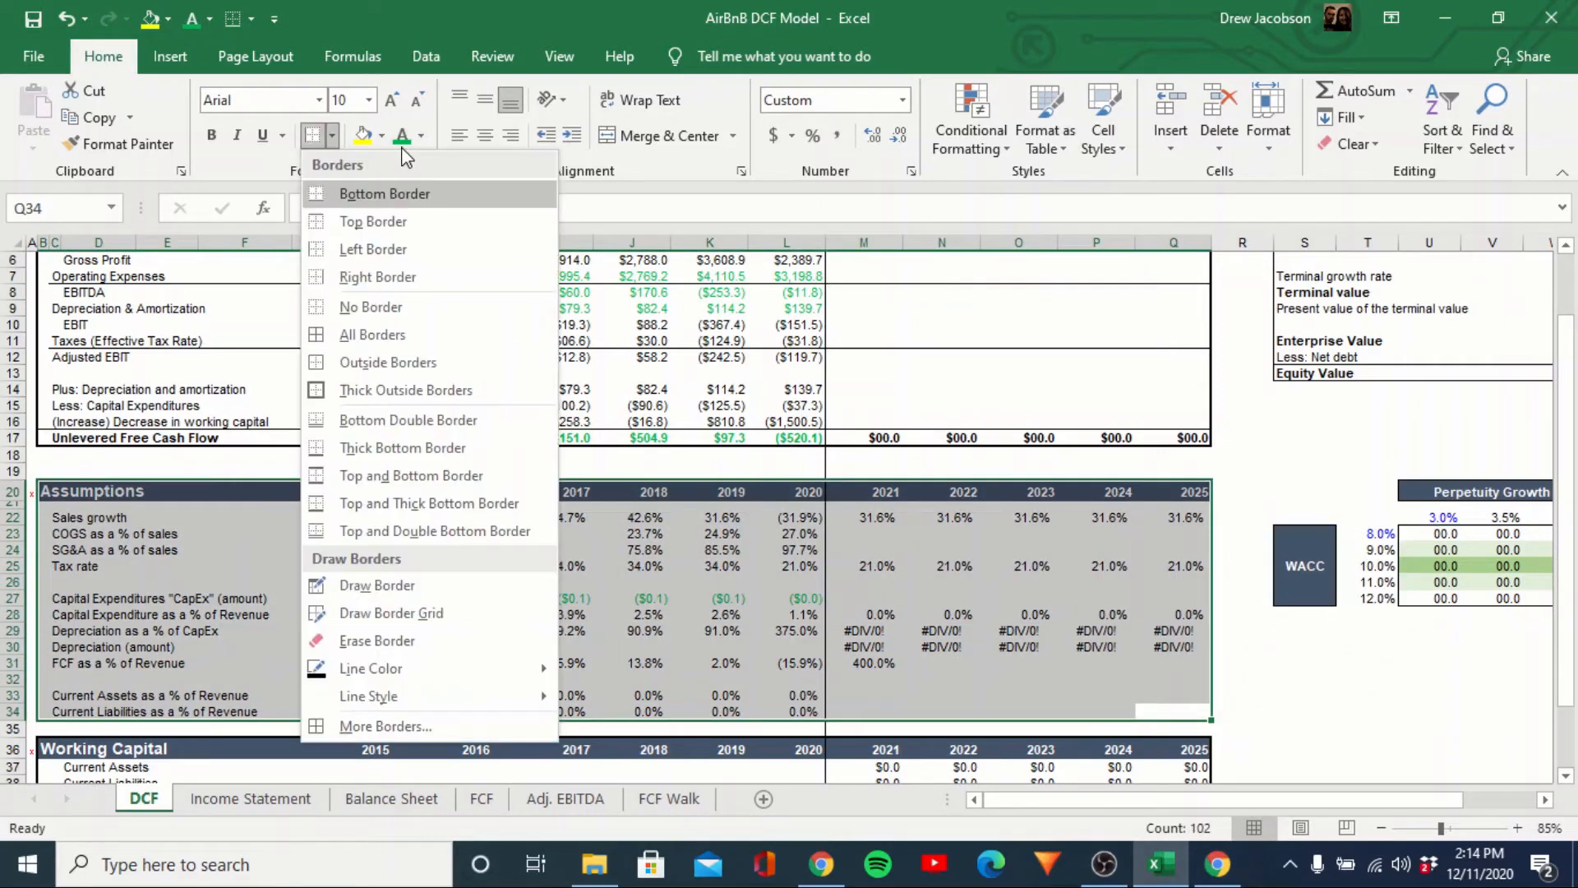
key(t)
Set the 2021 FCF as a % of Revenue assumption in M31 to 4%.
key(Left)
key(Left)
key(Left)
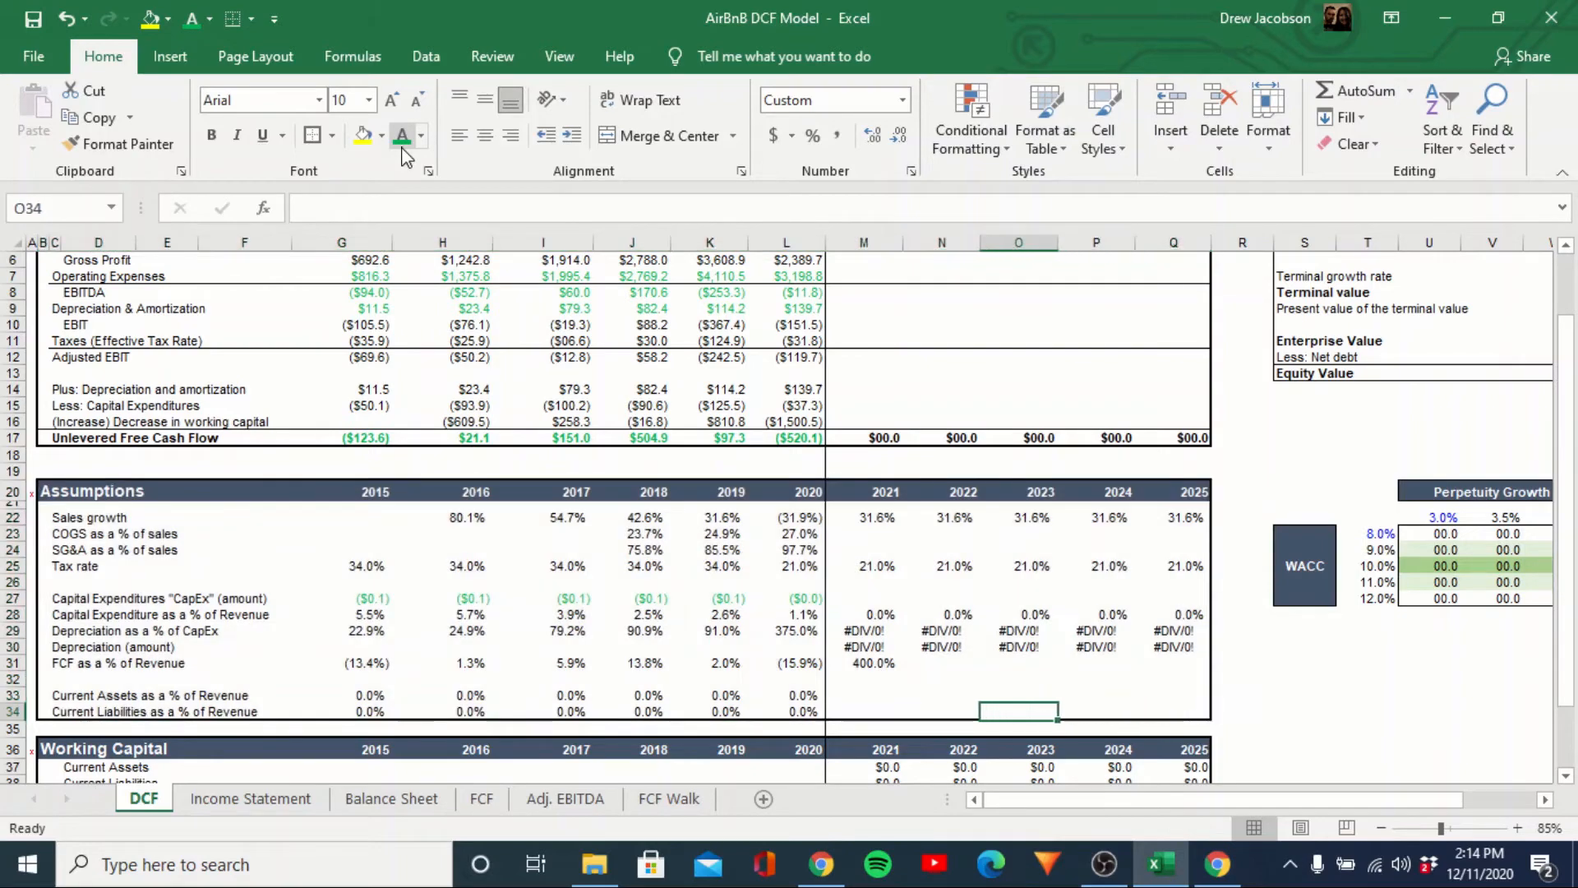
key(Up)
key(Up)
key(Up)
key(Left)
text(4)
key(Right)
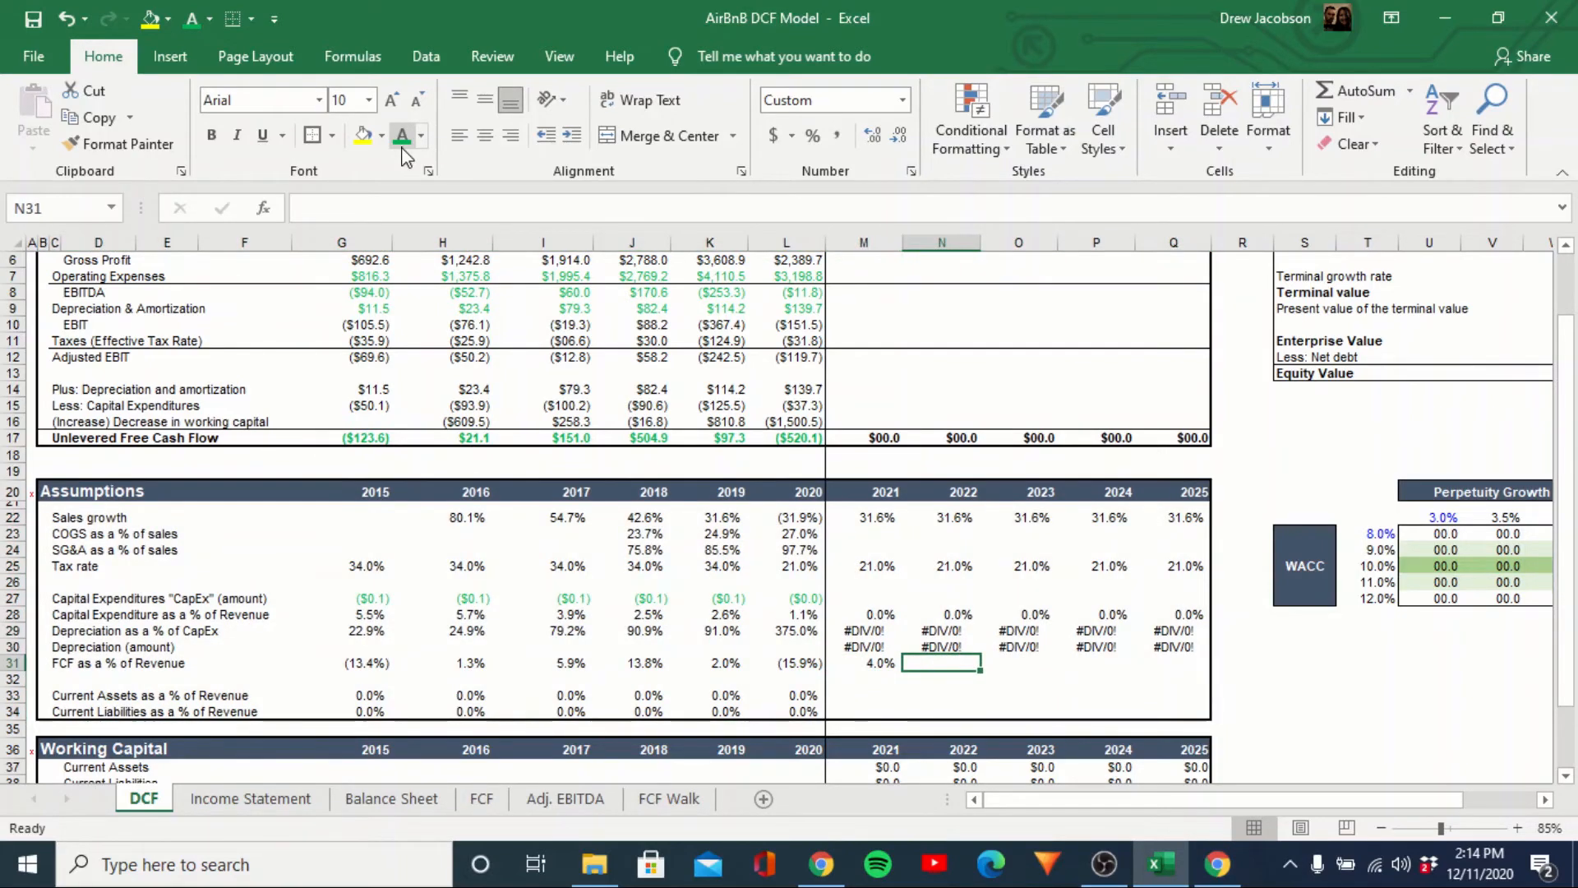
Try calculating the 2022 FCF as a % of Revenue in N31 with =N17/N4.
text(=N17/N4)
key(Return)
key(Return)
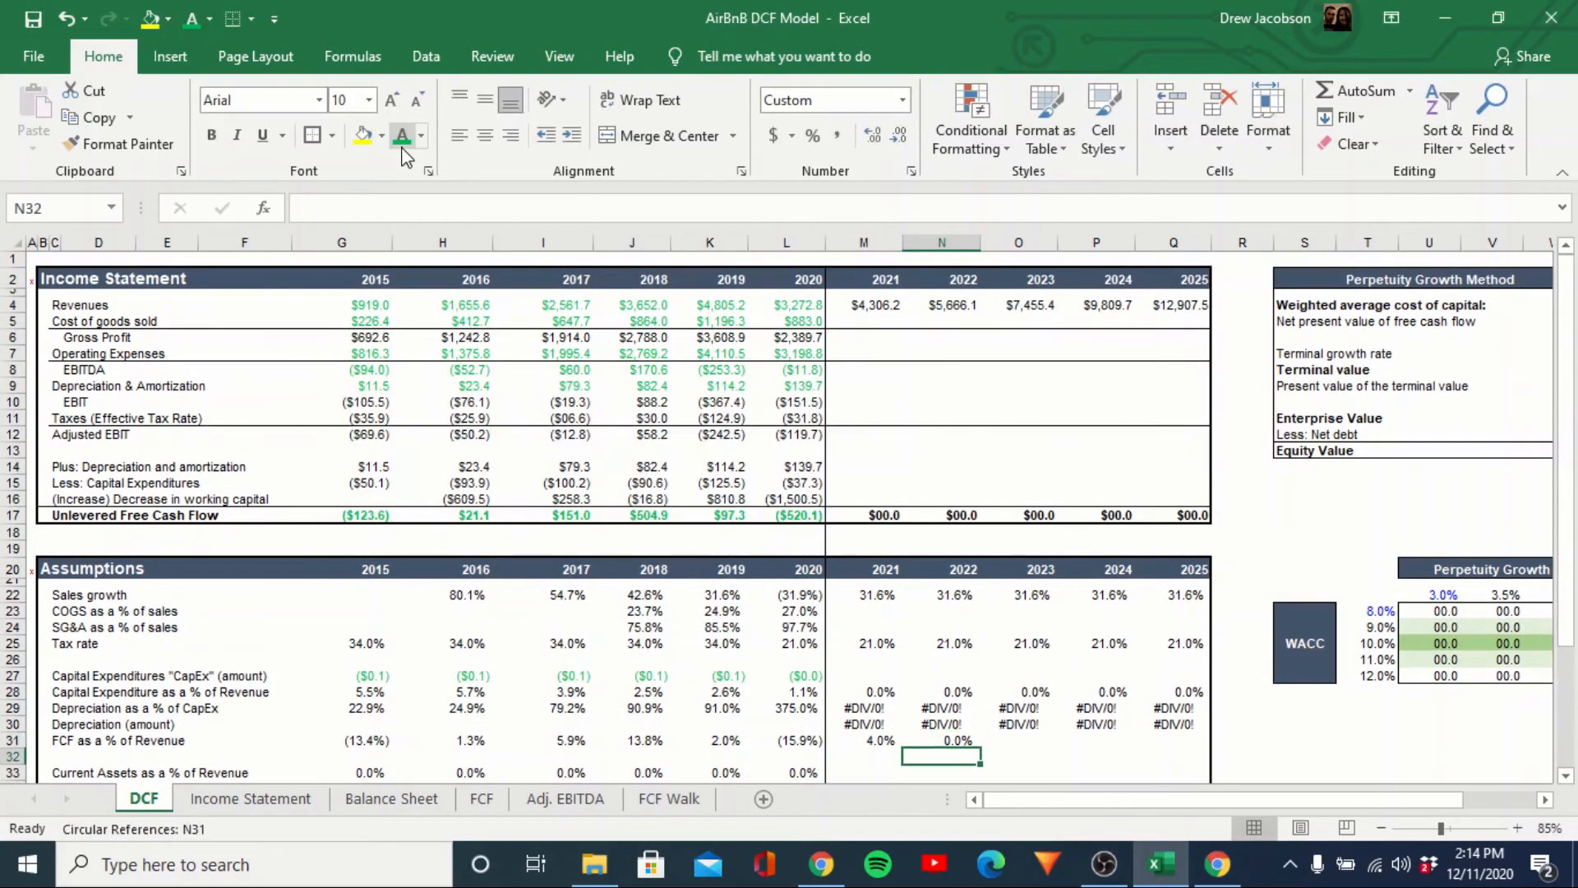
Link the 2022 FCF percentage in N31 to the 2021 assumption in M31 and copy the formula across O31:Q31.
key(Up)
text(=)
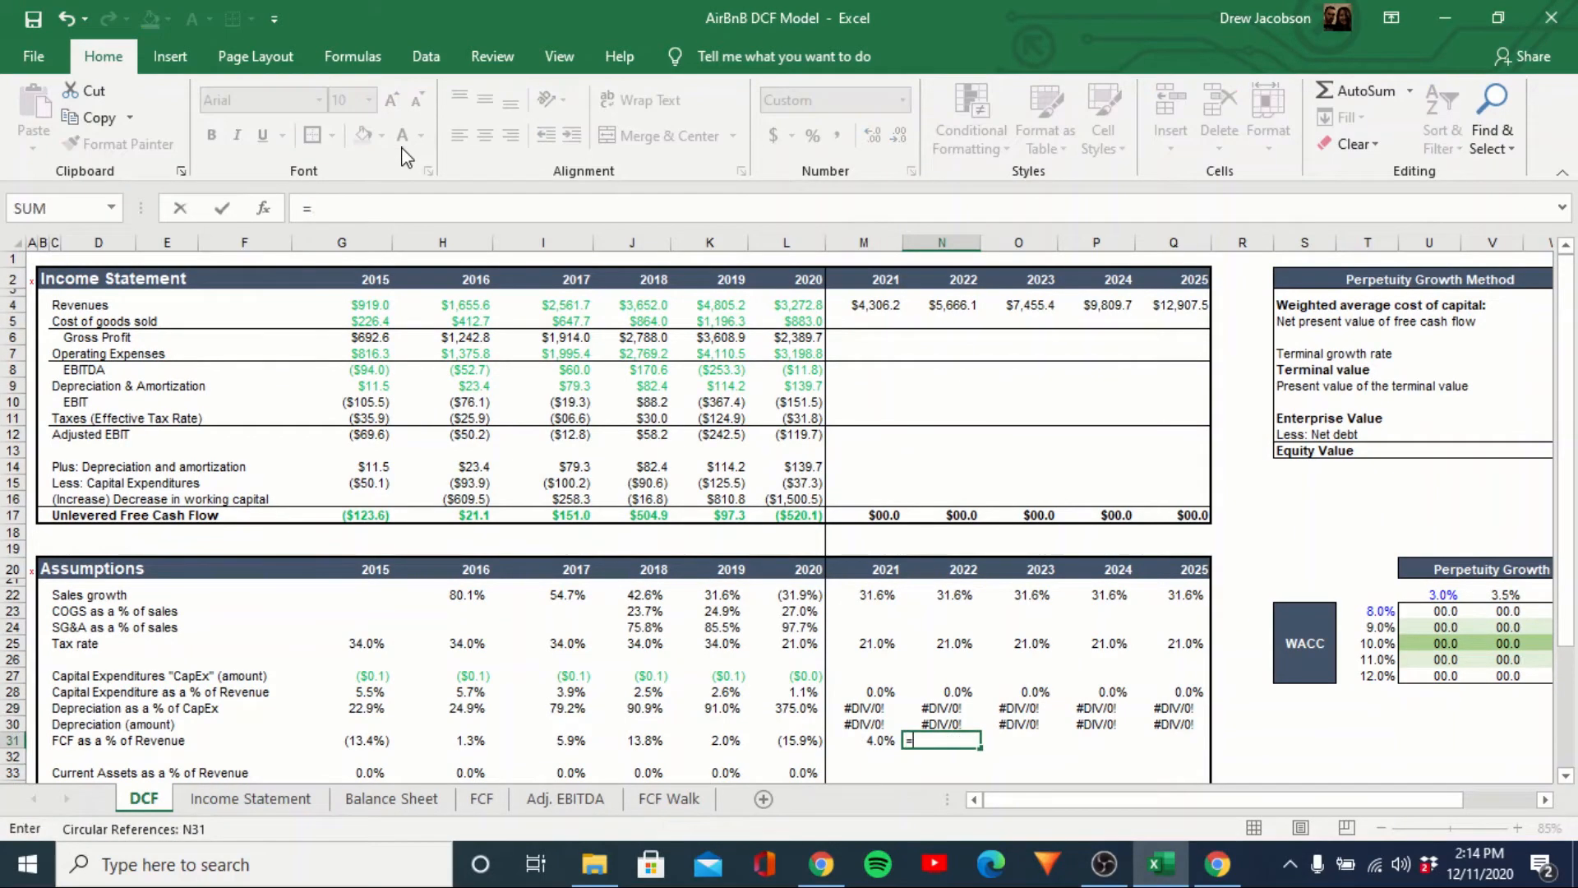
key(Left)
key(ctrl+Return)
key(ctrl+c)
key(Right)
key(ctrl+v)
key(Right)
key(ctrl+v)
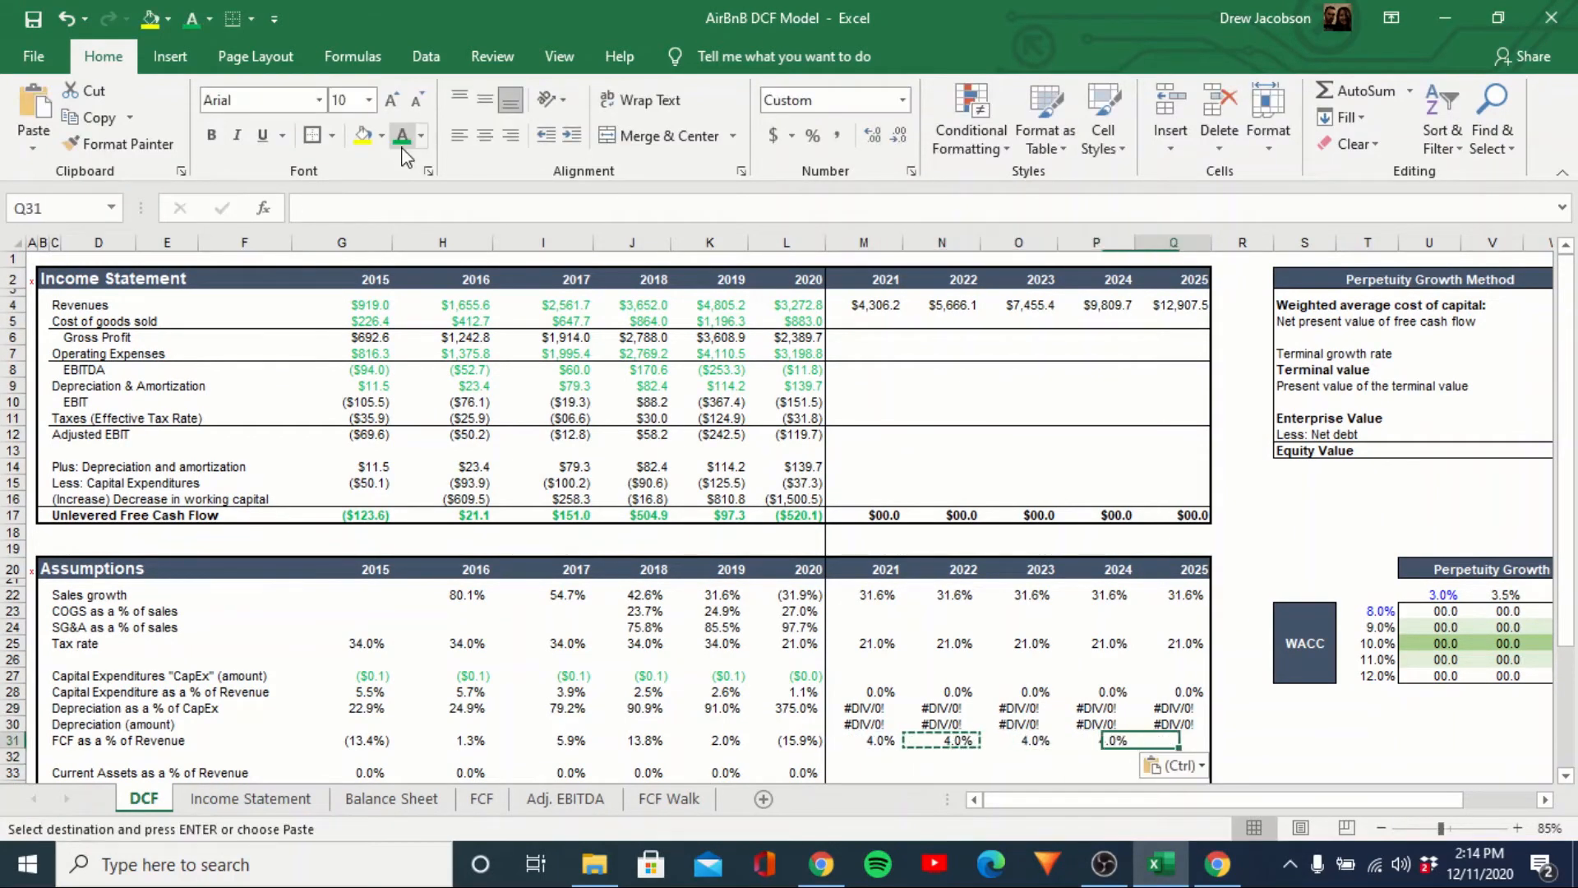
key(Right)
key(ctrl+v)
key(Down)
key(Down)
key(Escape)
key(Down)
key(Down)
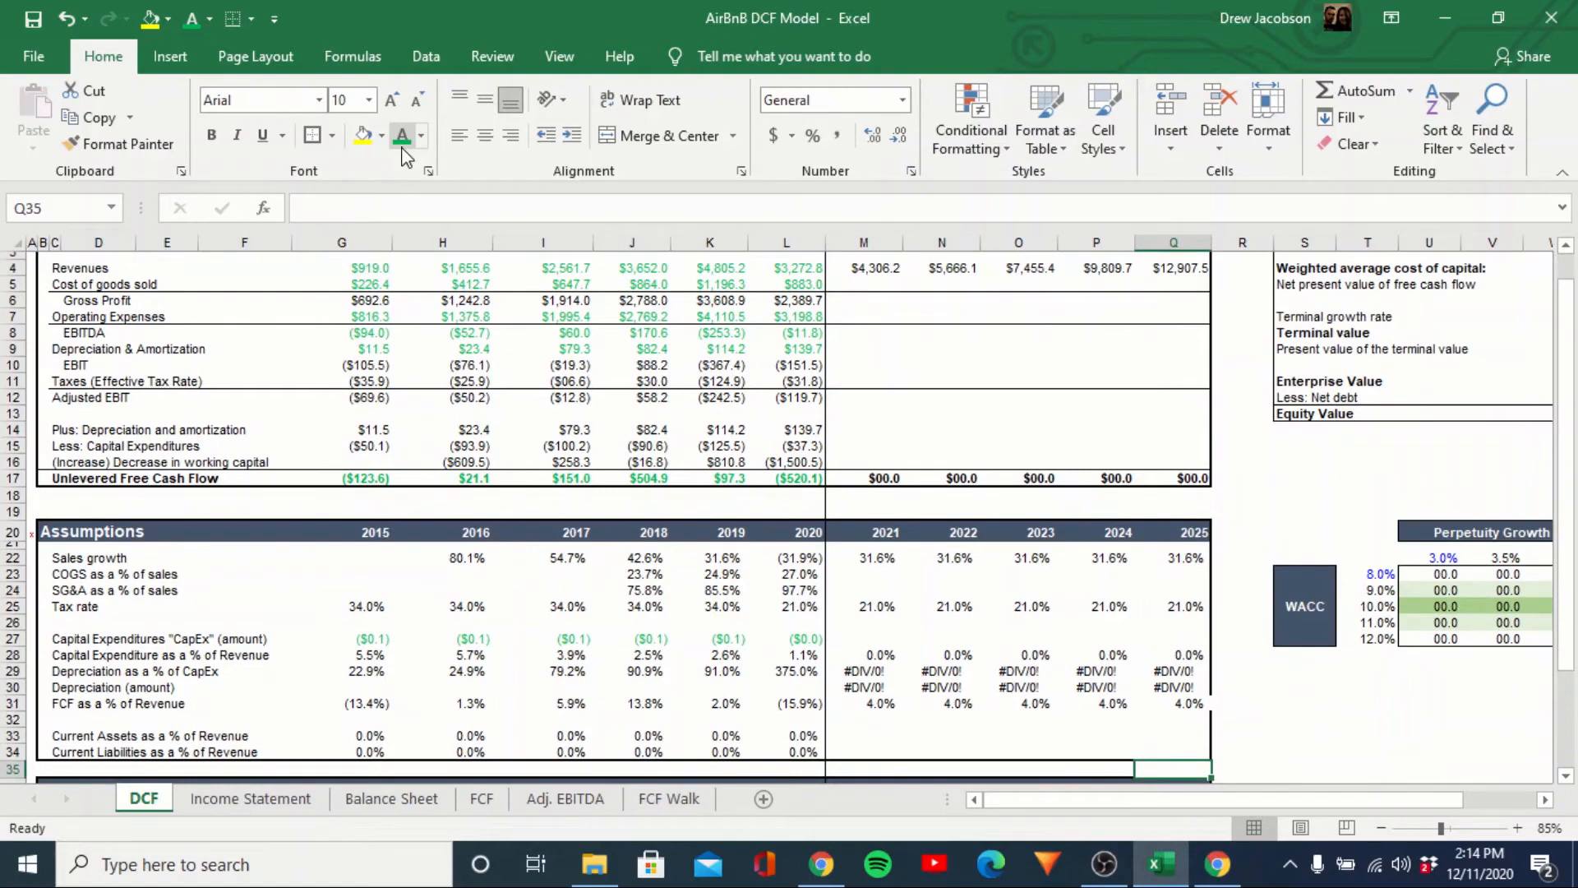
Repair the Assumptions table's edge border in the 2025 column around Q31 by pasting only the formats of a neighbouring cell.
key(Up)
key(Up)
key(Up)
key(Up)
key(ctrl+c)
key(Down)
key(Down)
key(ctrl+alt+v)
key(t)
key(Return)
key(Escape)
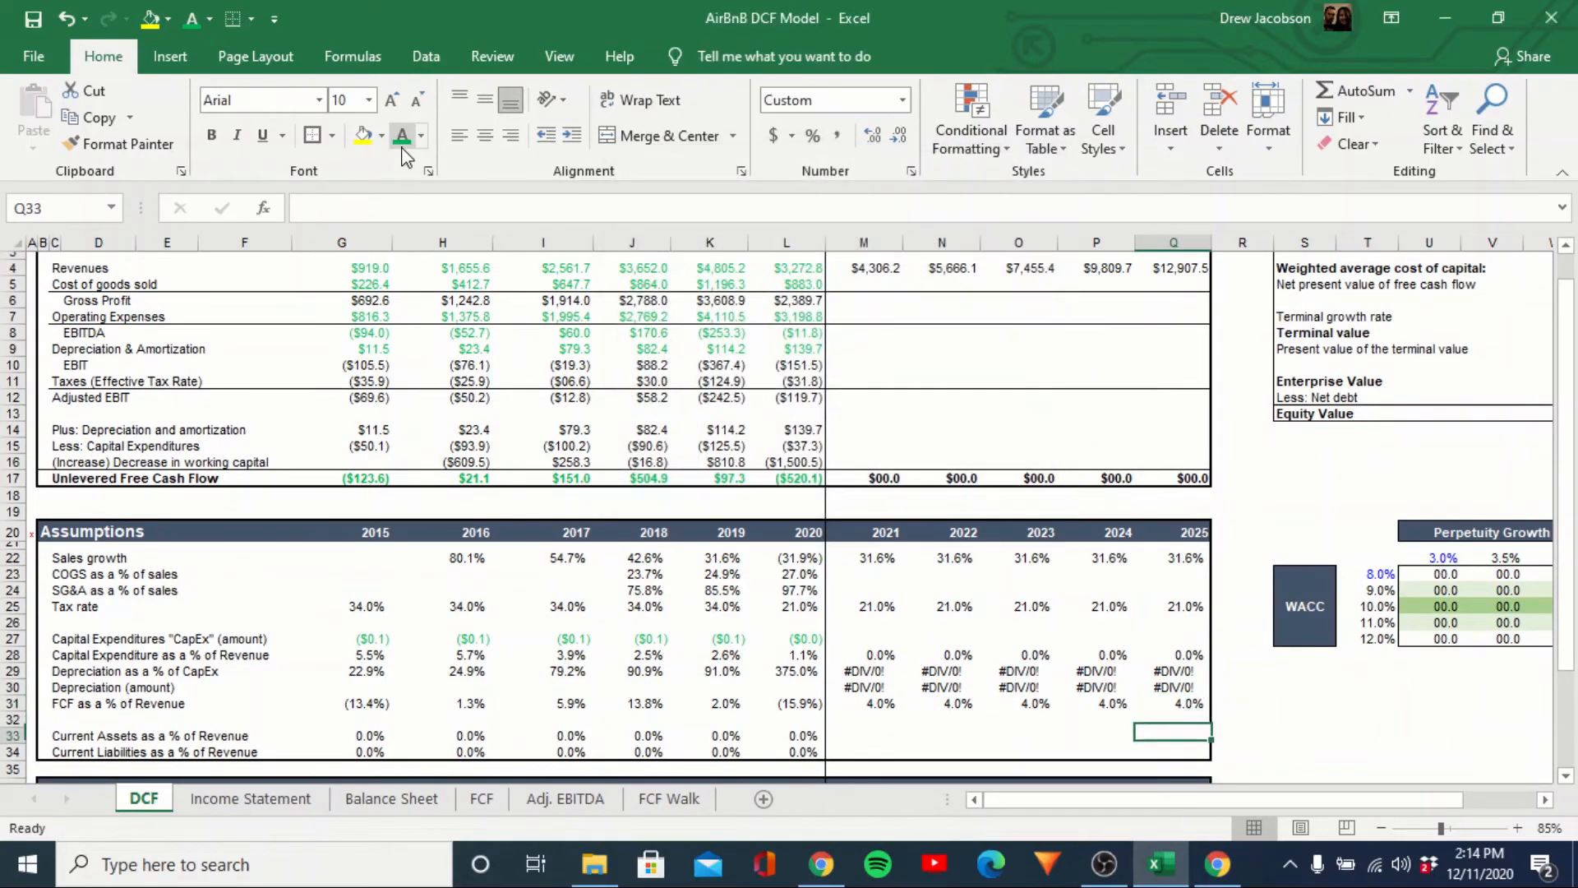
Calculate the 2021 Unlevered Free Cash Flow in M17 as FCF percentage times revenue with =M31*M4.
key(Down)
key(Down)
key(Down)
key(Down)
key(Down)
key(Down)
key(Up)
key(Up)
key(Up)
key(Up)
key(Up)
key(Up)
key(Up)
key(Up)
key(Up)
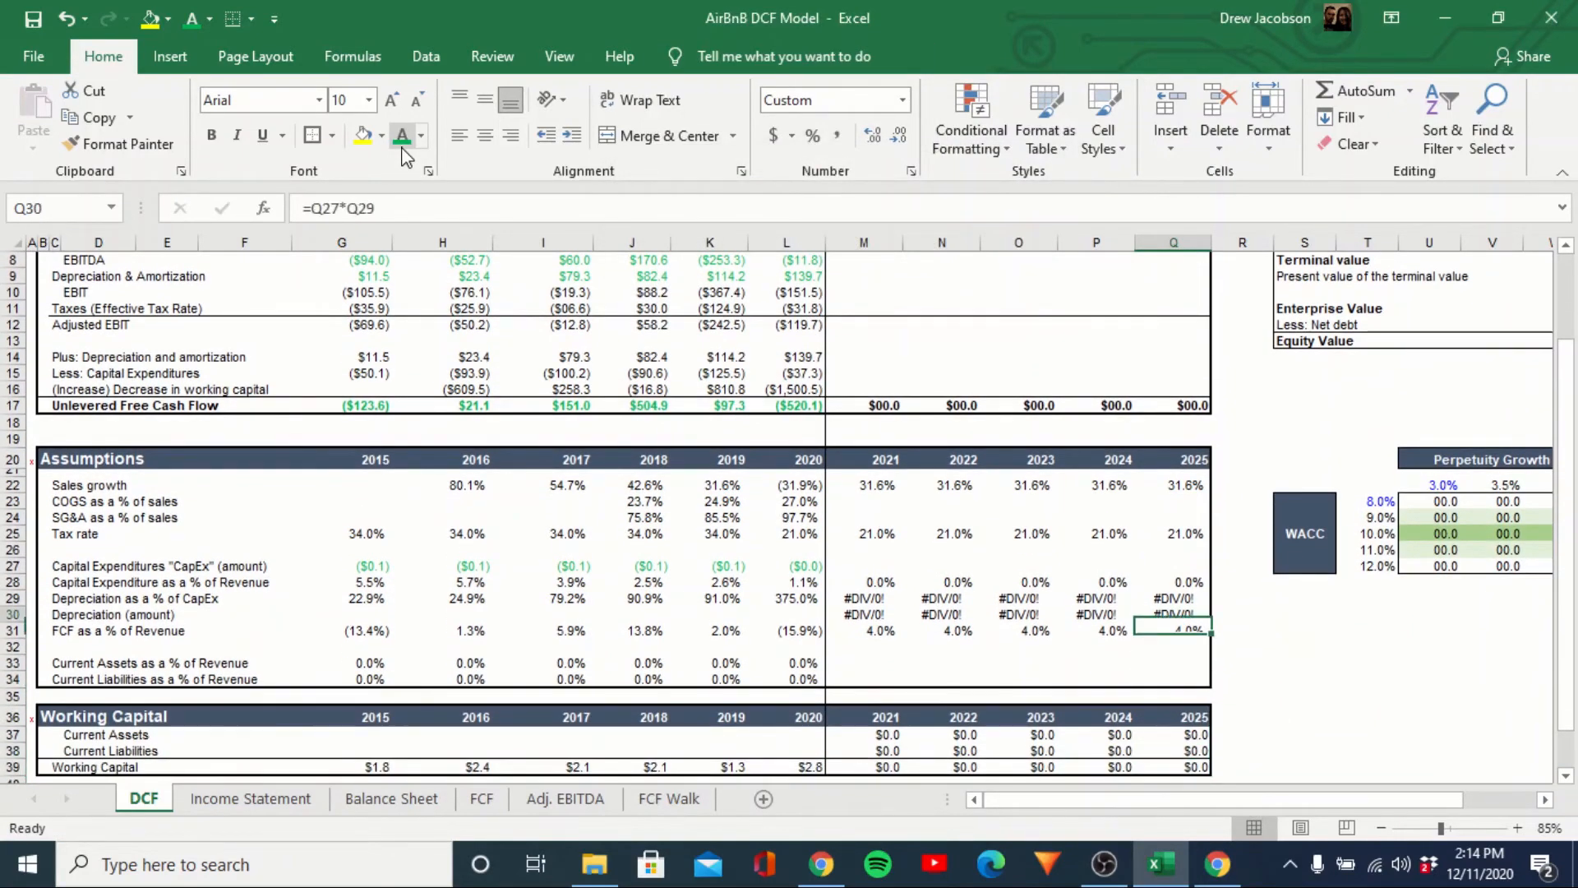
key(Up)
key(Up)
key(Up)
key(Up)
key(Up)
key(Up)
key(Up)
key(Up)
key(Up)
key(Up)
key(Up)
key(Up)
key(Up)
key(Left)
key(Left)
key(Left)
key(Left)
text(=)
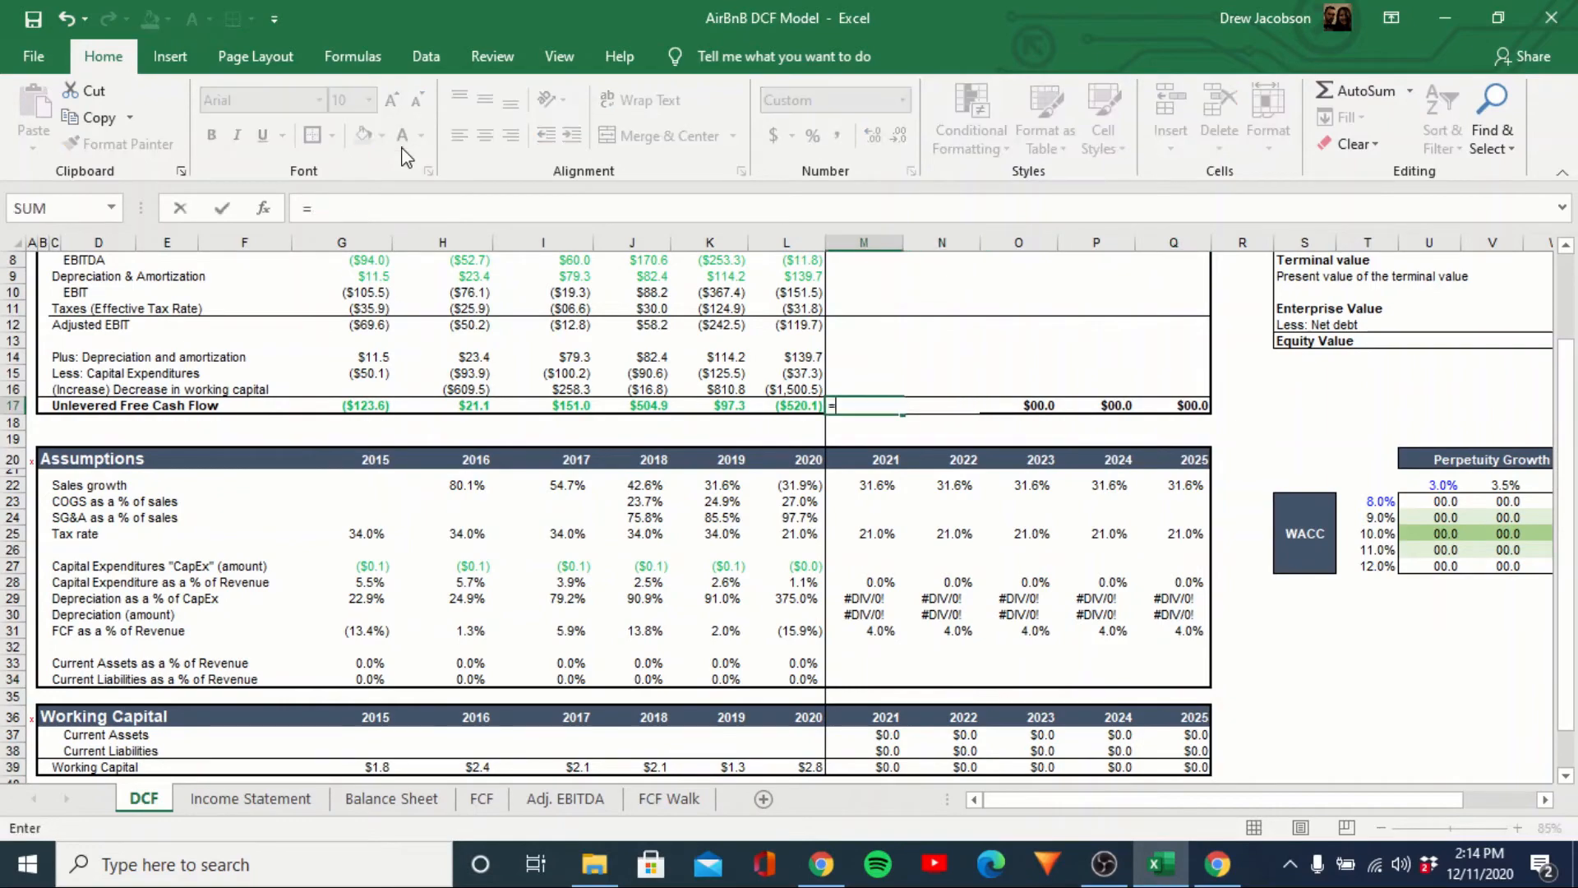
key(Down)
key(Down)
key(Down)
key(Down)
key(Down)
key(Down)
key(Down)
key(Down)
key(Down)
key(Down)
key(Down)
key(Down)
key(Down)
key(Down)
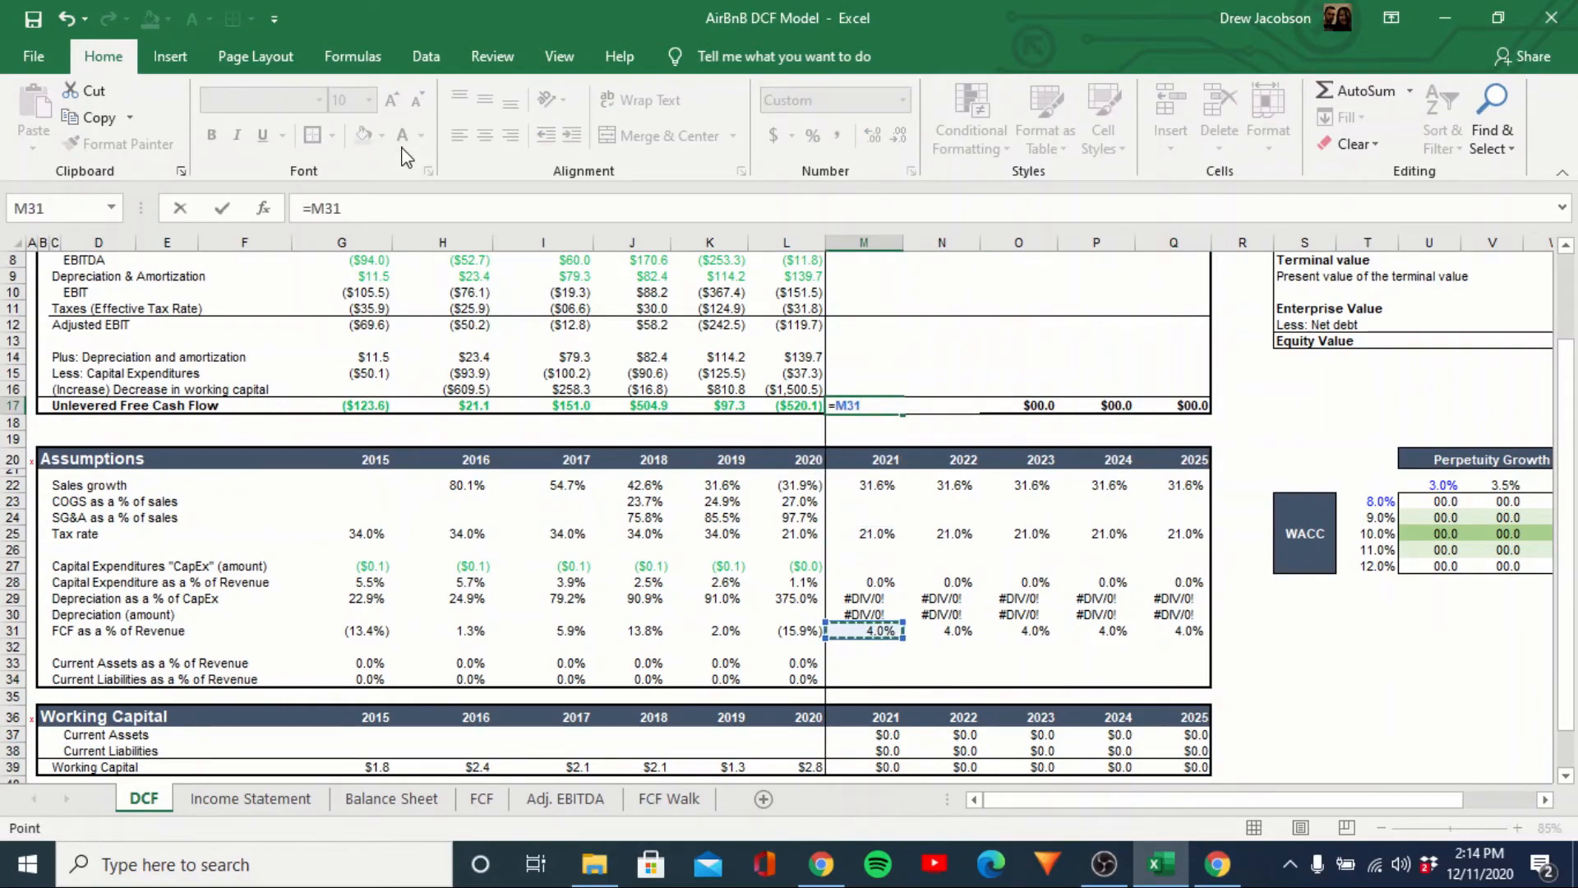
text(*)
key(Up)
key(Up)
key(Up)
key(Up)
key(Up)
key(Up)
key(Up)
key(Up)
key(Up)
key(Up)
key(Up)
key(Up)
key(Up)
key(Up)
key(Up)
key(Up)
key(Up)
key(Up)
key(Up)
key(Up)
key(Down)
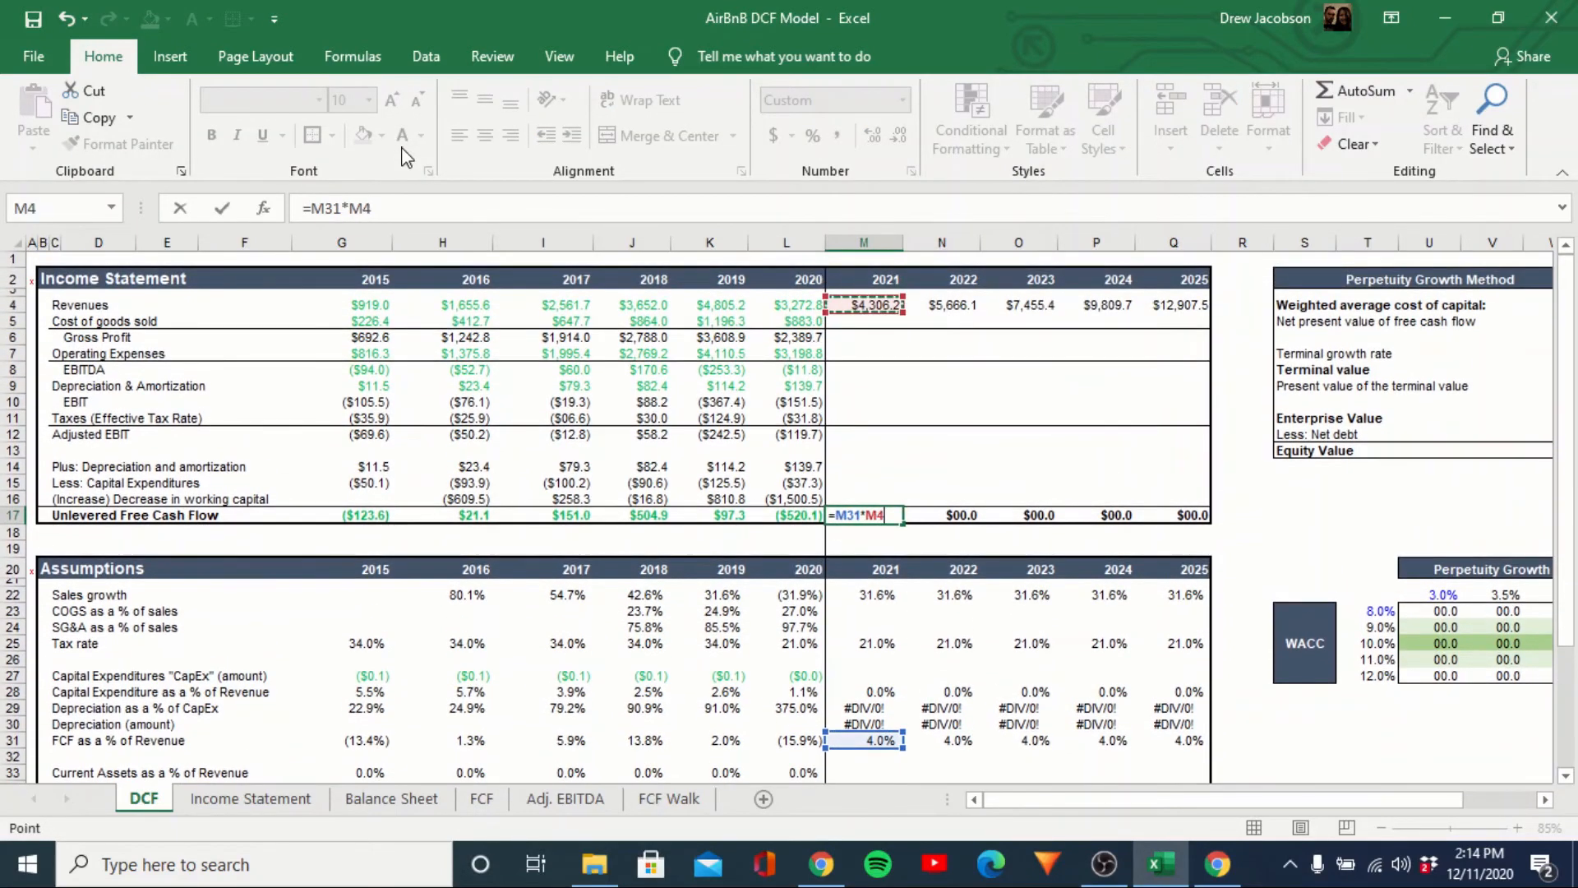
key(Return)
Copy the 2021 Unlevered Free Cash Flow formula from M17 across N17:Q17, pasting formulas only.
key(Up)
key(ctrl+c)
key(ctrl+shift+Right)
key(shift+Left)
key(shift+Left)
key(shift+Left)
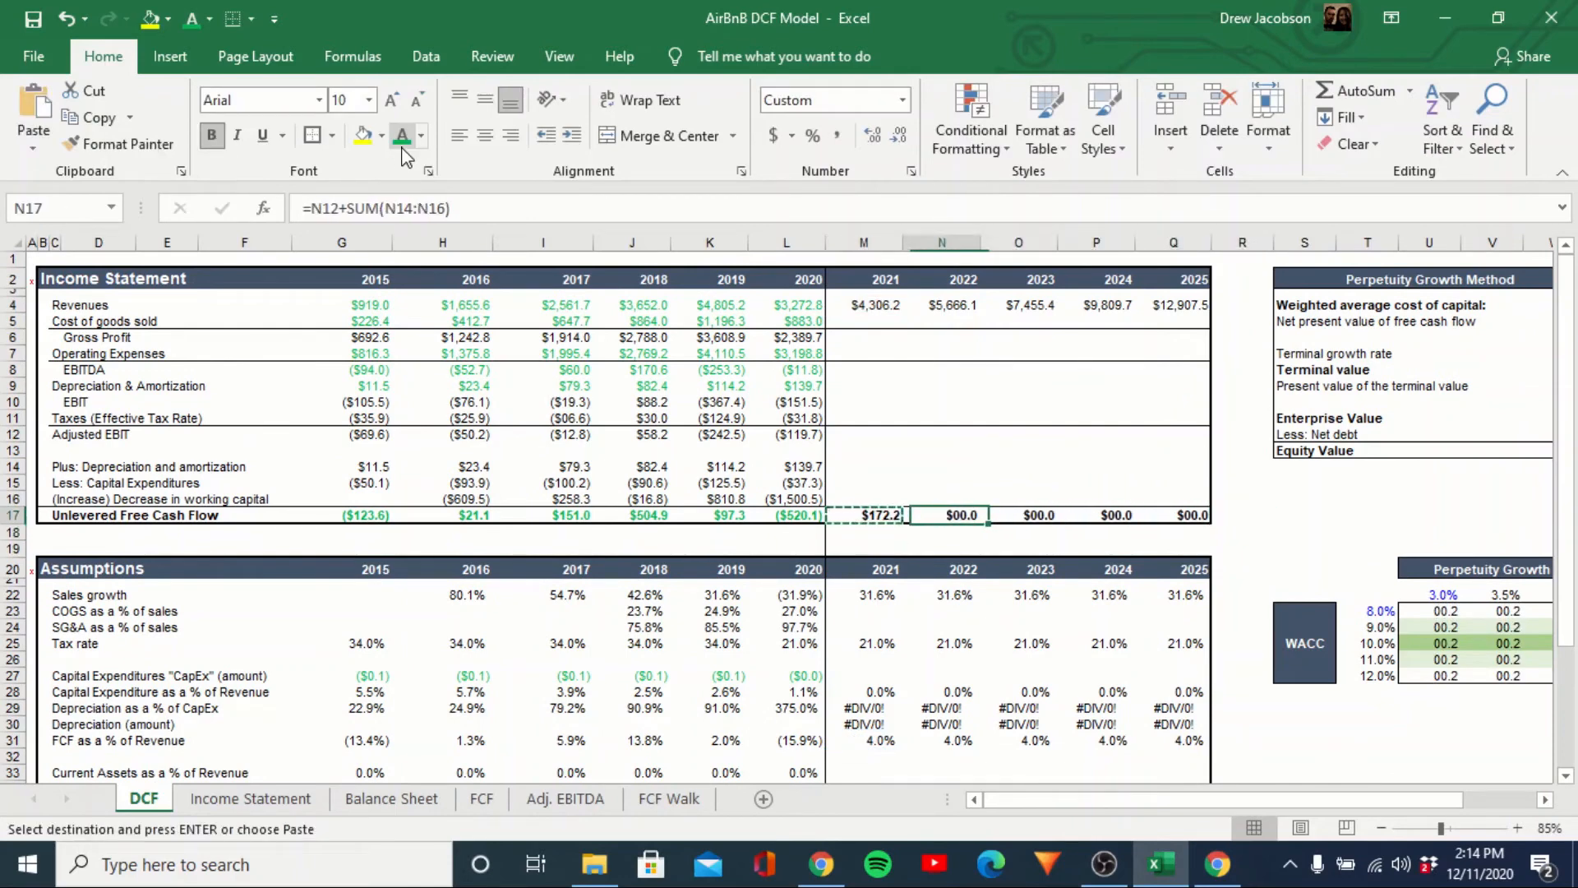
key(Right)
key(shift+Right)
key(shift+Right)
key(shift+Right)
key(ctrl+alt+v)
key(f)
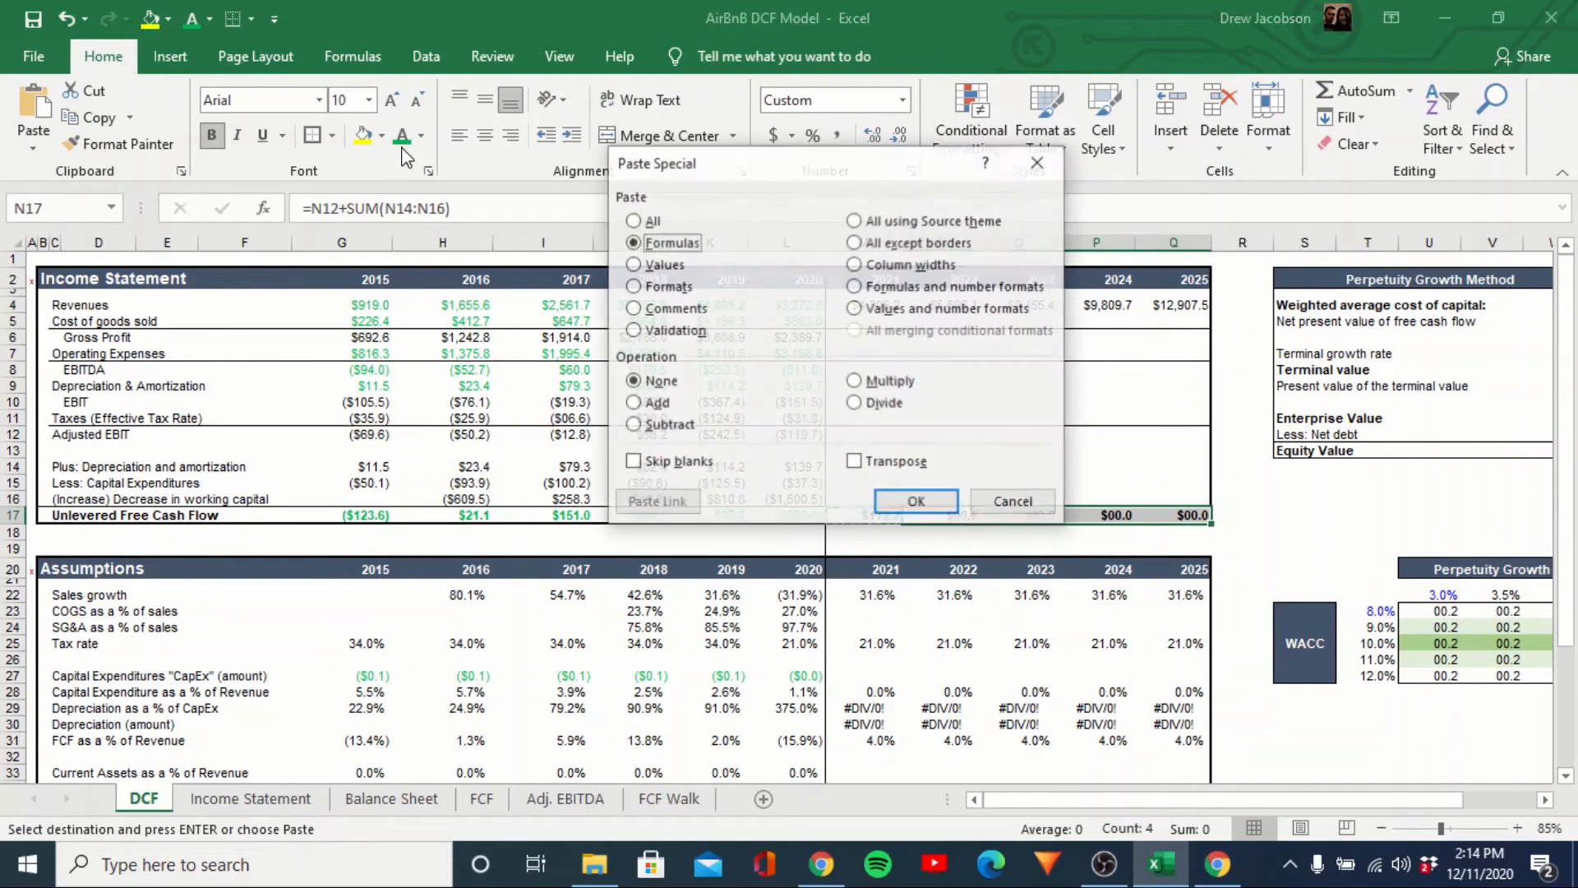
key(Return)
Check the cell references of the projected Unlevered Free Cash Flow formulas in row 17.
key(Left)
key(F2)
key(Tab)
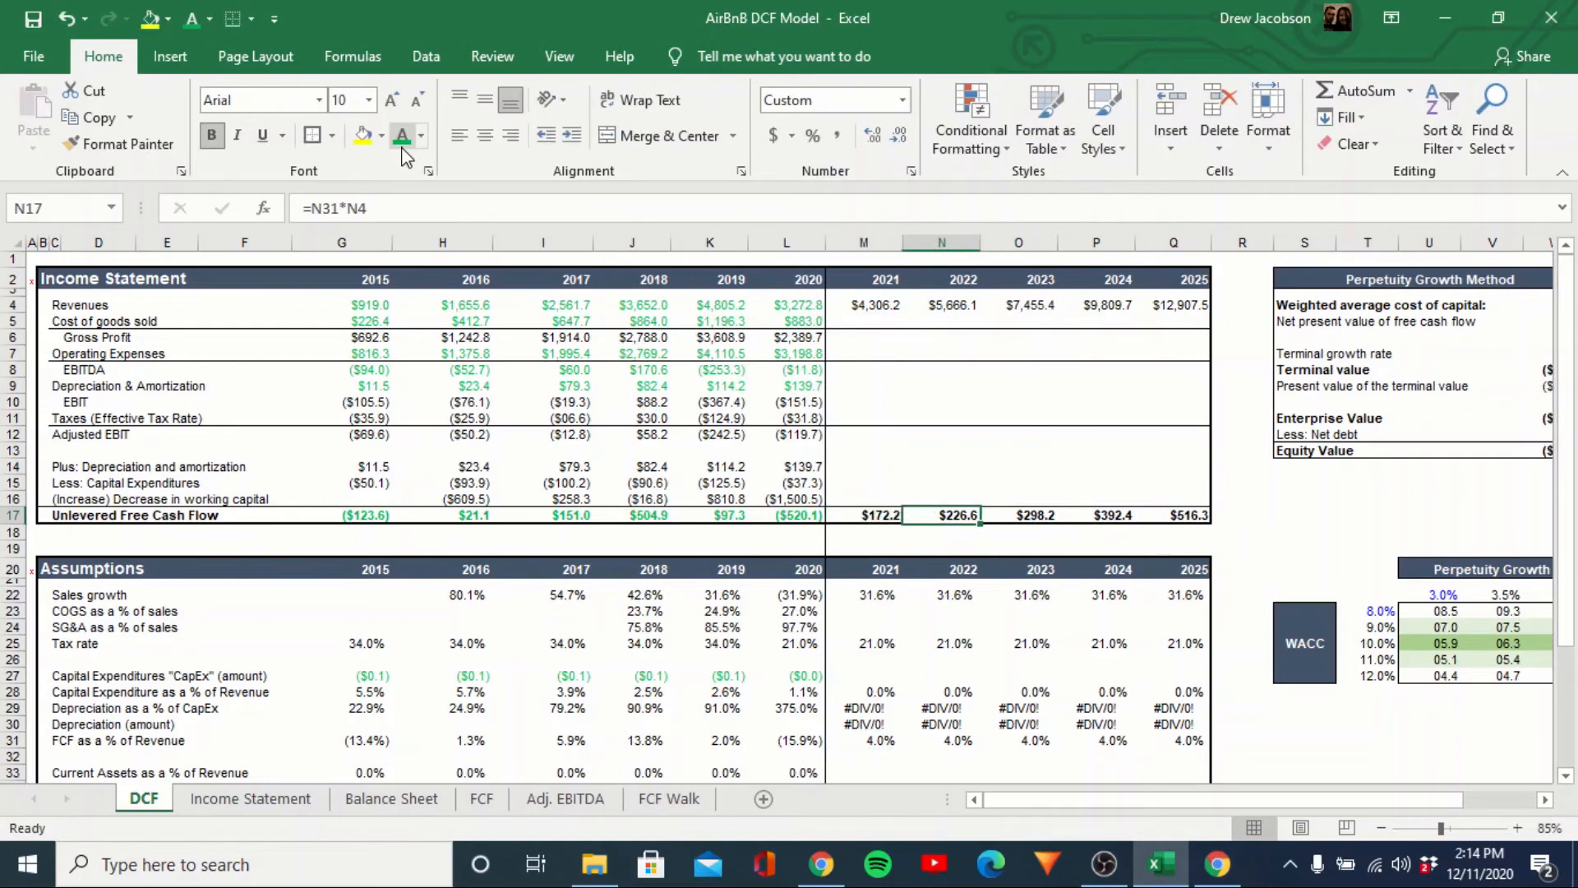
key(Left)
key(Left)
key(Left)
key(Right)
key(Right)
key(Right)
key(F2)
key(Tab)
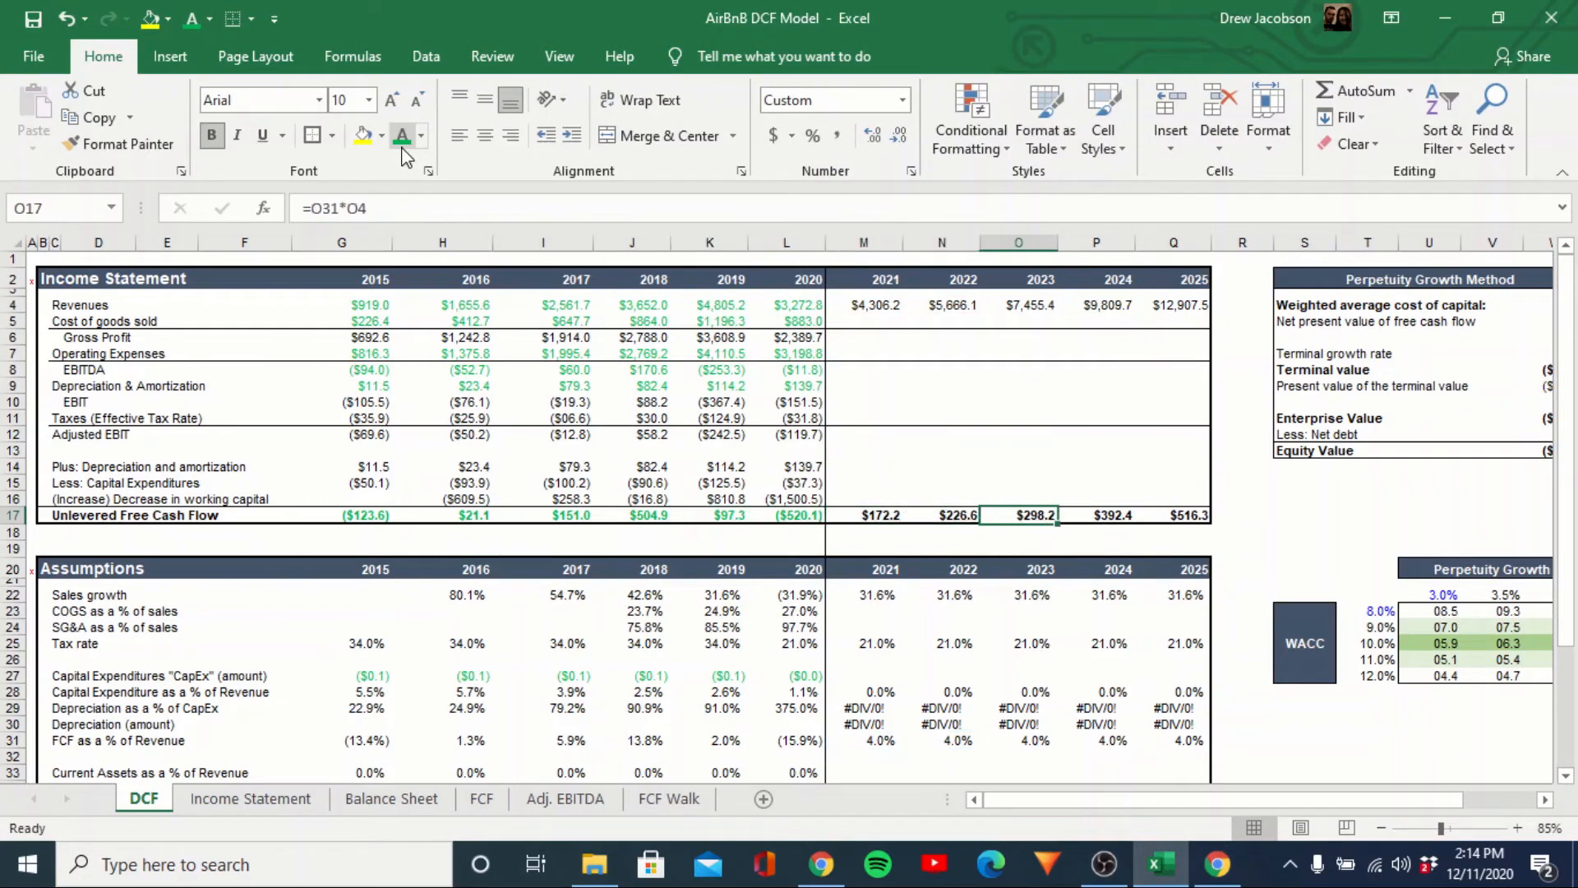
key(Right)
key(F2)
key(Tab)
key(Left)
key(Left)
key(Left)
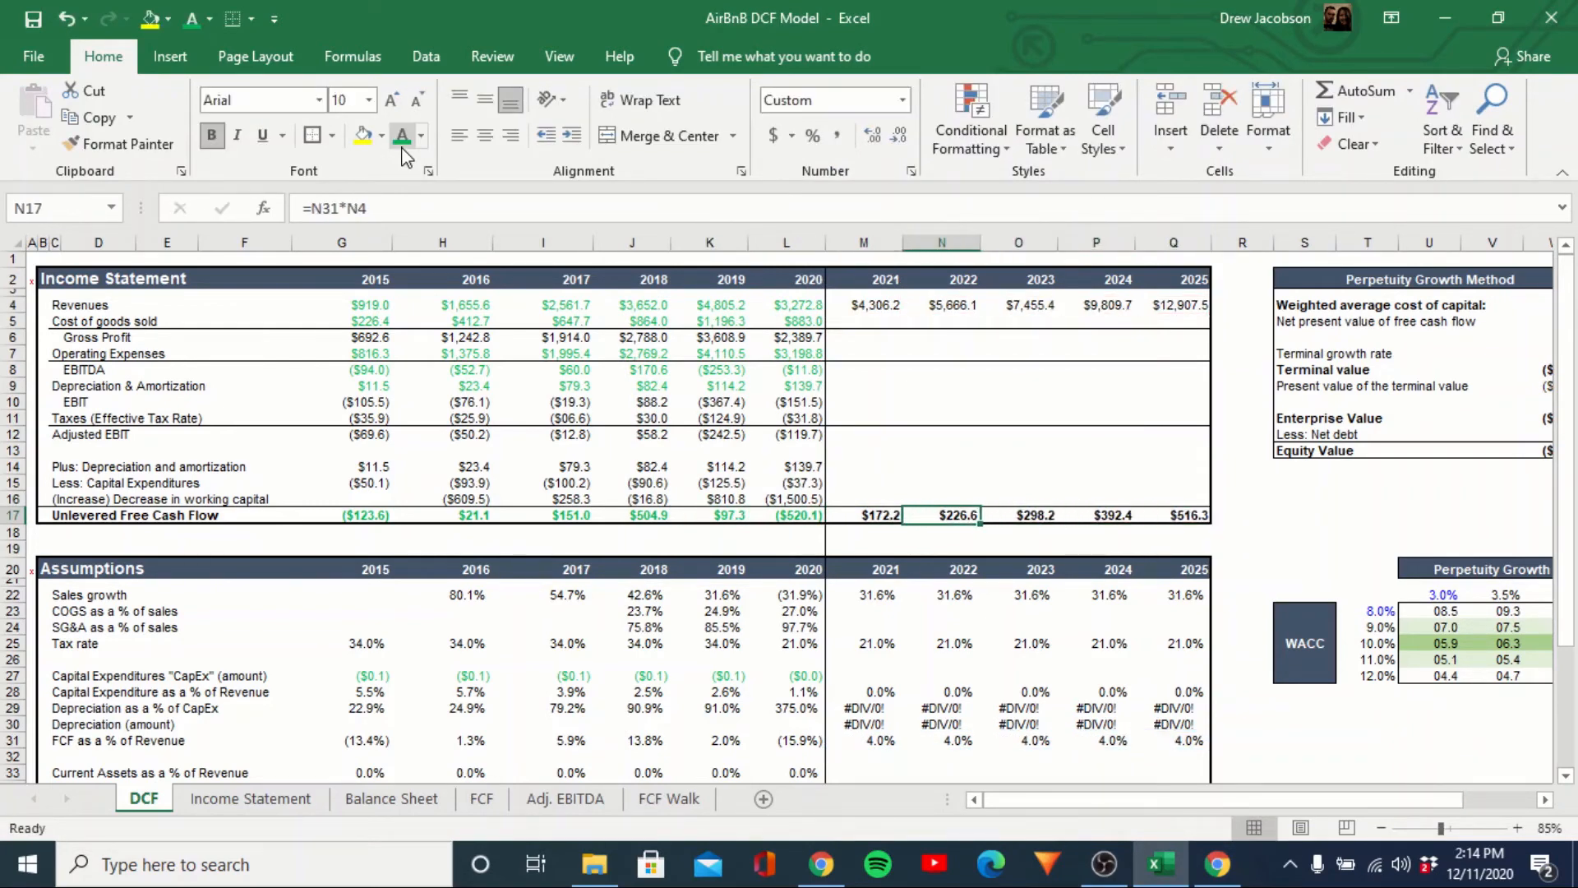
Look over the Assumptions and Working Capital sections below the Unlevered Free Cash Flow row.
key(Down)
key(Down)
key(Down)
key(Down)
key(Down)
key(Down)
key(Down)
key(Down)
key(Down)
key(Down)
key(Down)
key(Down)
key(Down)
key(Down)
key(Down)
key(Down)
key(Down)
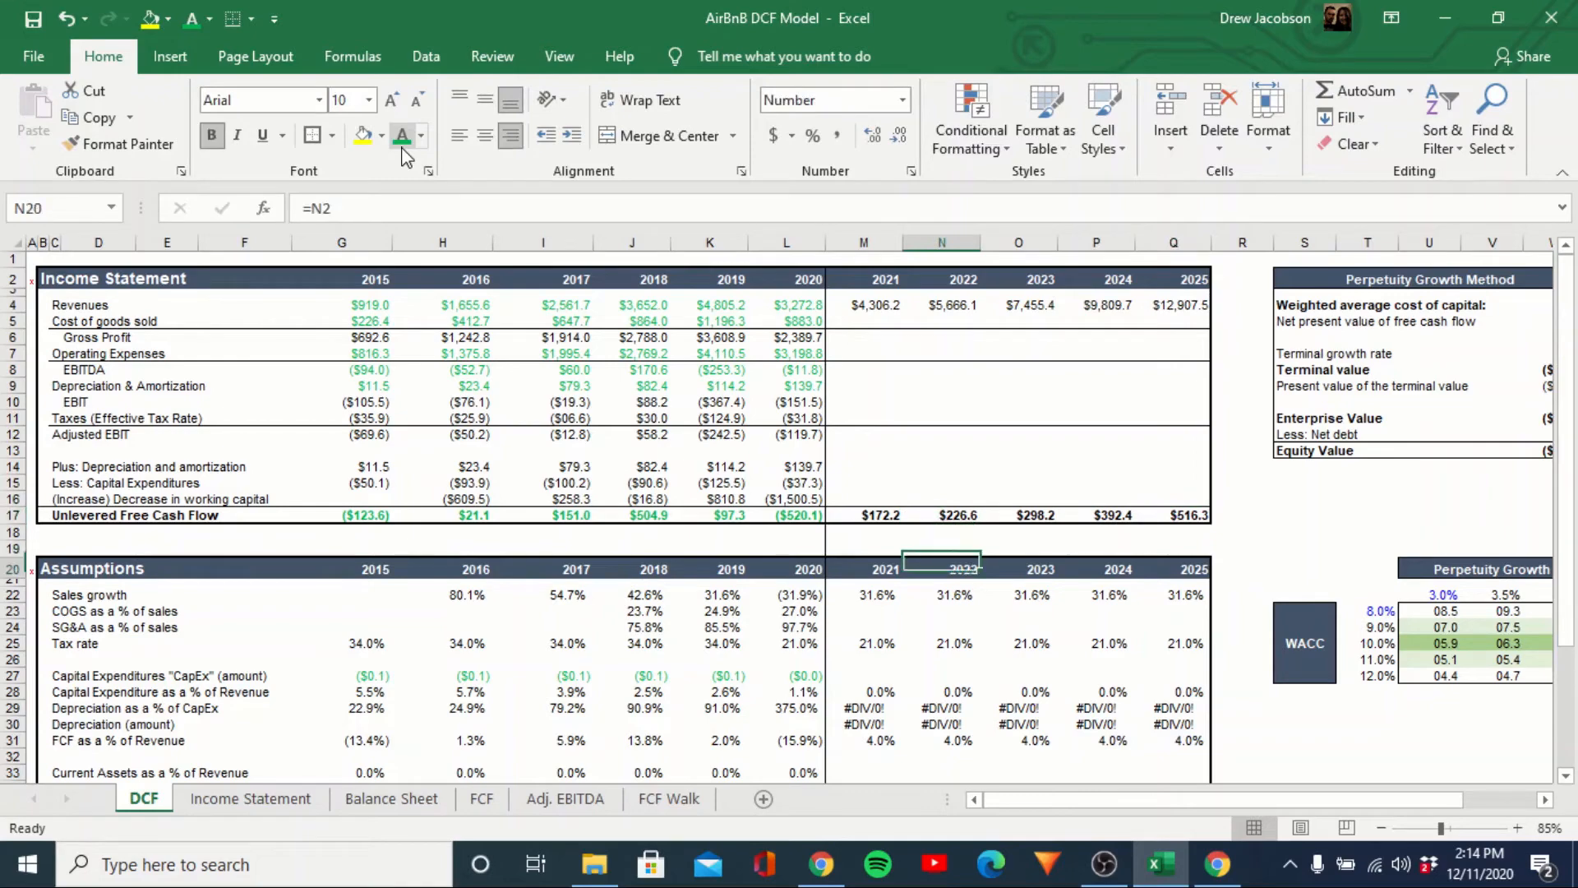
key(Down)
key(Down)
key(Down)
key(Down)
key(Down)
key(Down)
key(Down)
key(Down)
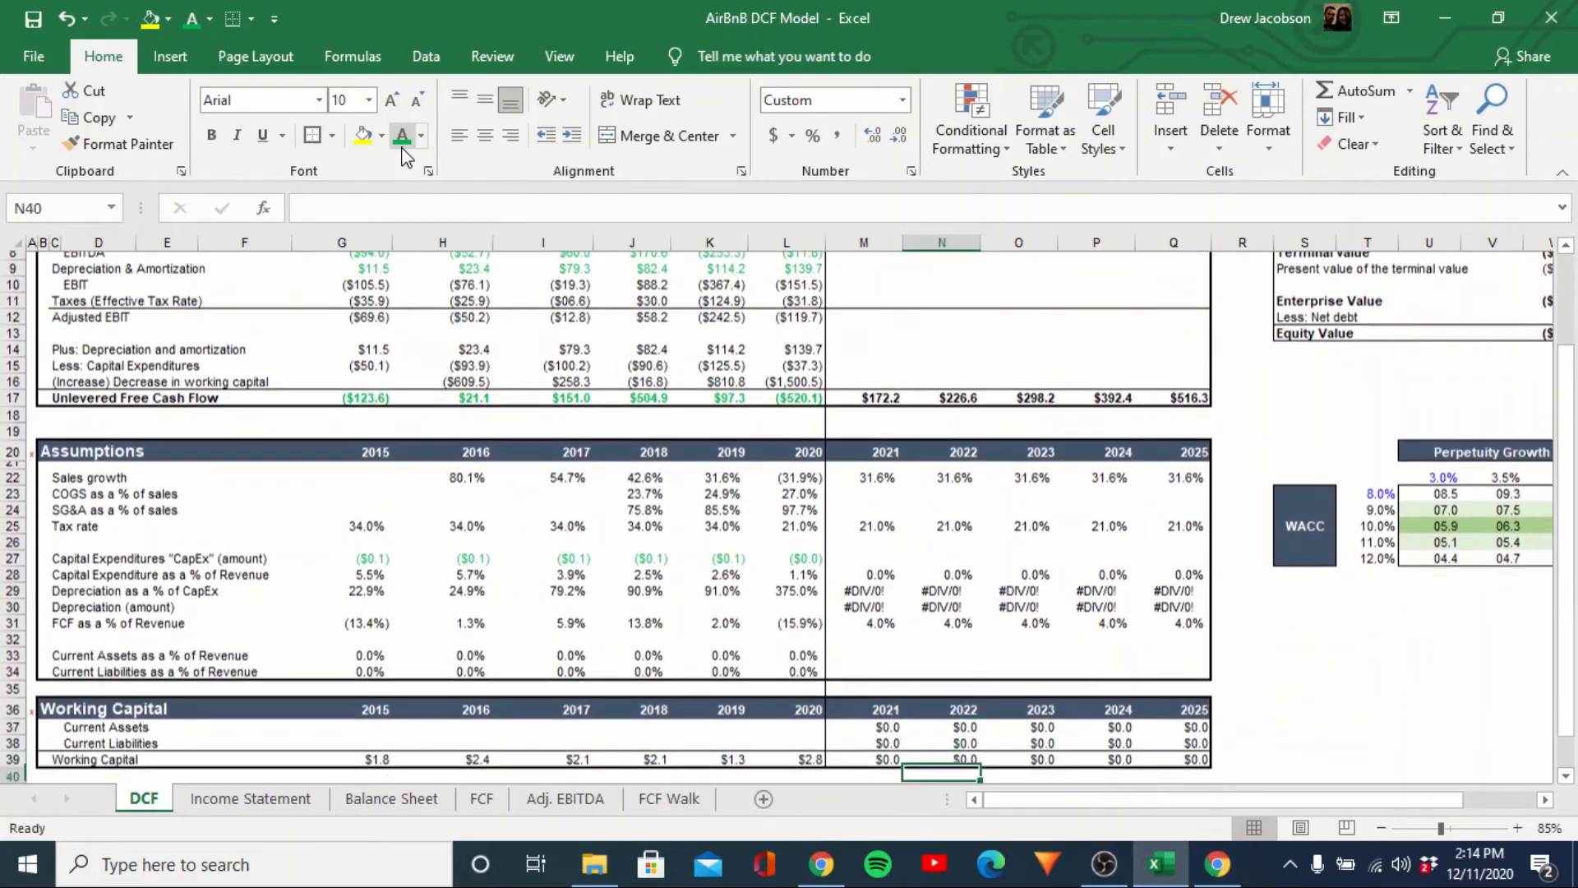
Examine the 2021 to 2025 FCF as a % of Revenue assumptions in row 31.
key(Up)
key(Up)
key(Up)
key(Up)
key(Up)
key(Up)
key(Up)
key(Up)
key(Up)
key(Up)
key(Up)
key(Up)
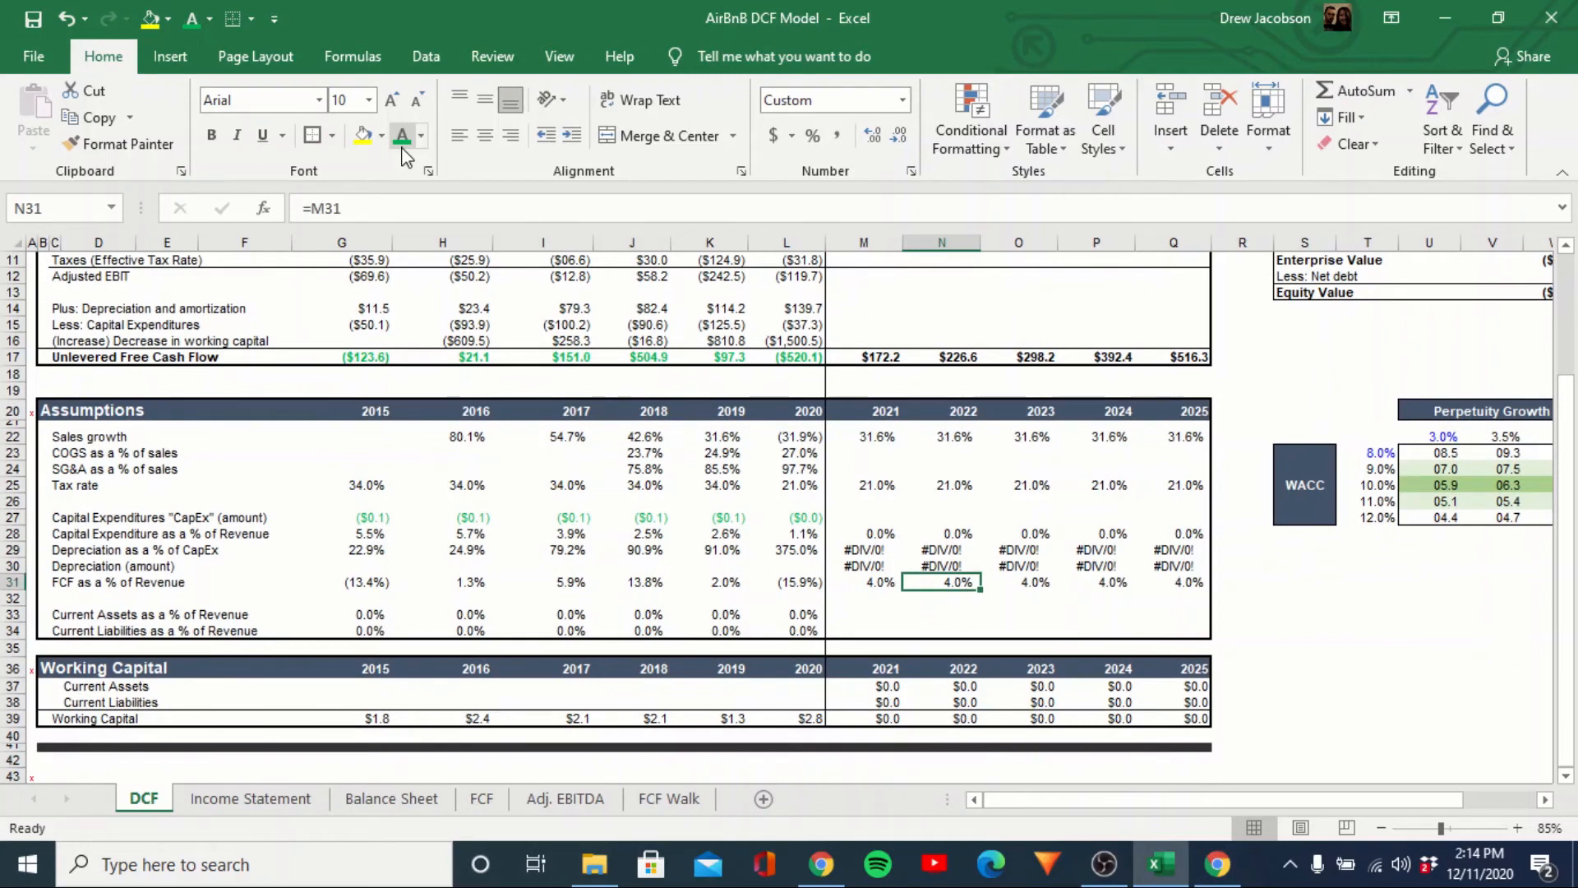
key(Down)
key(Down)
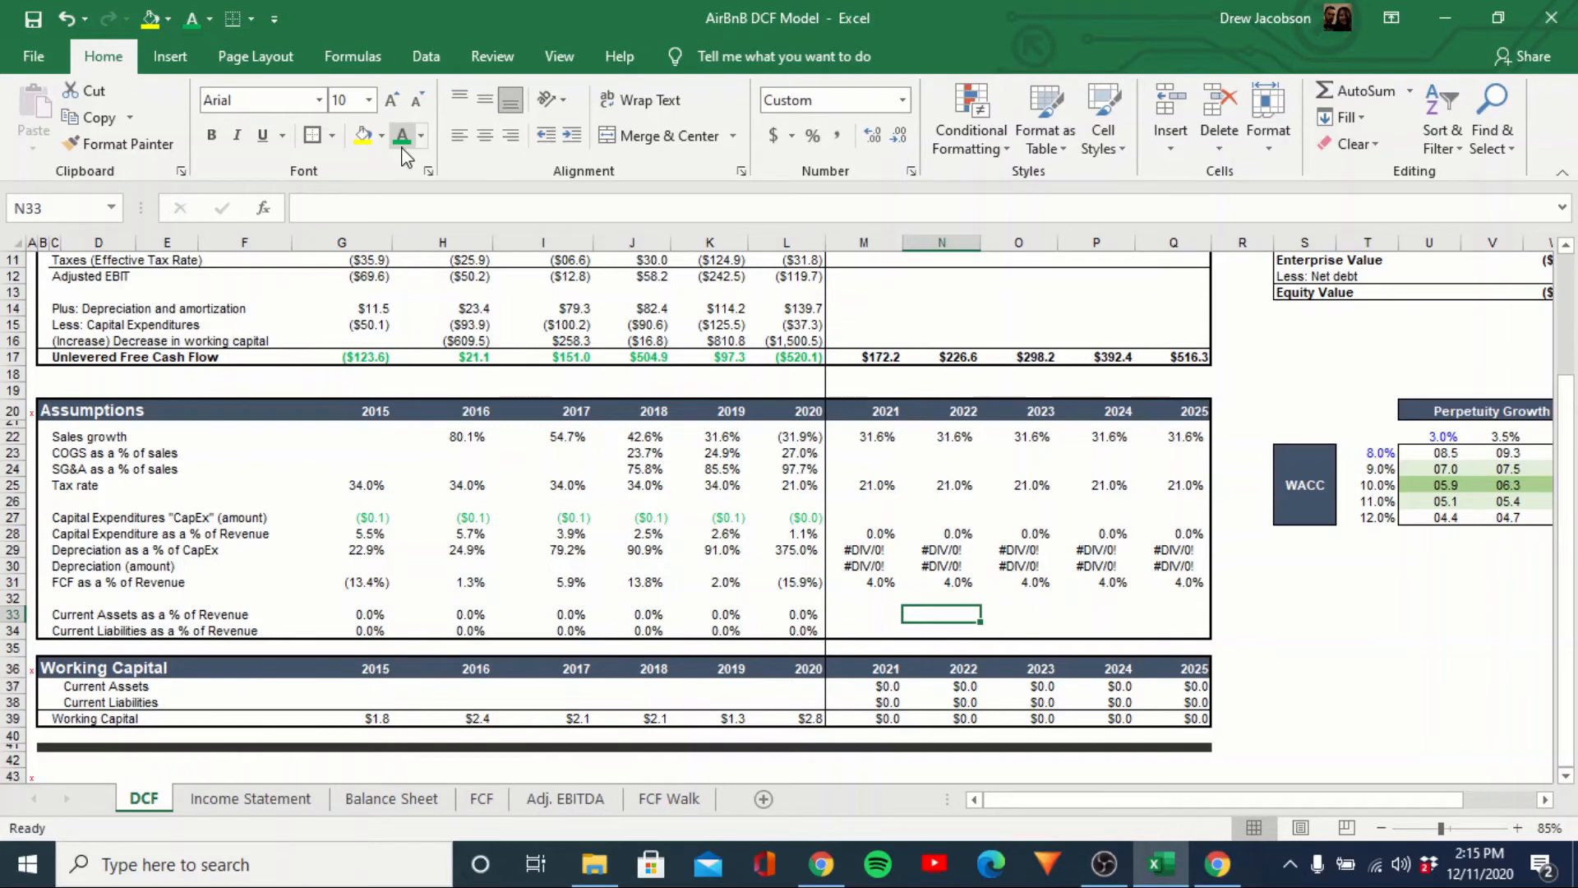
key(Left)
key(Left)
key(Right)
key(Right)
key(Up)
key(Up)
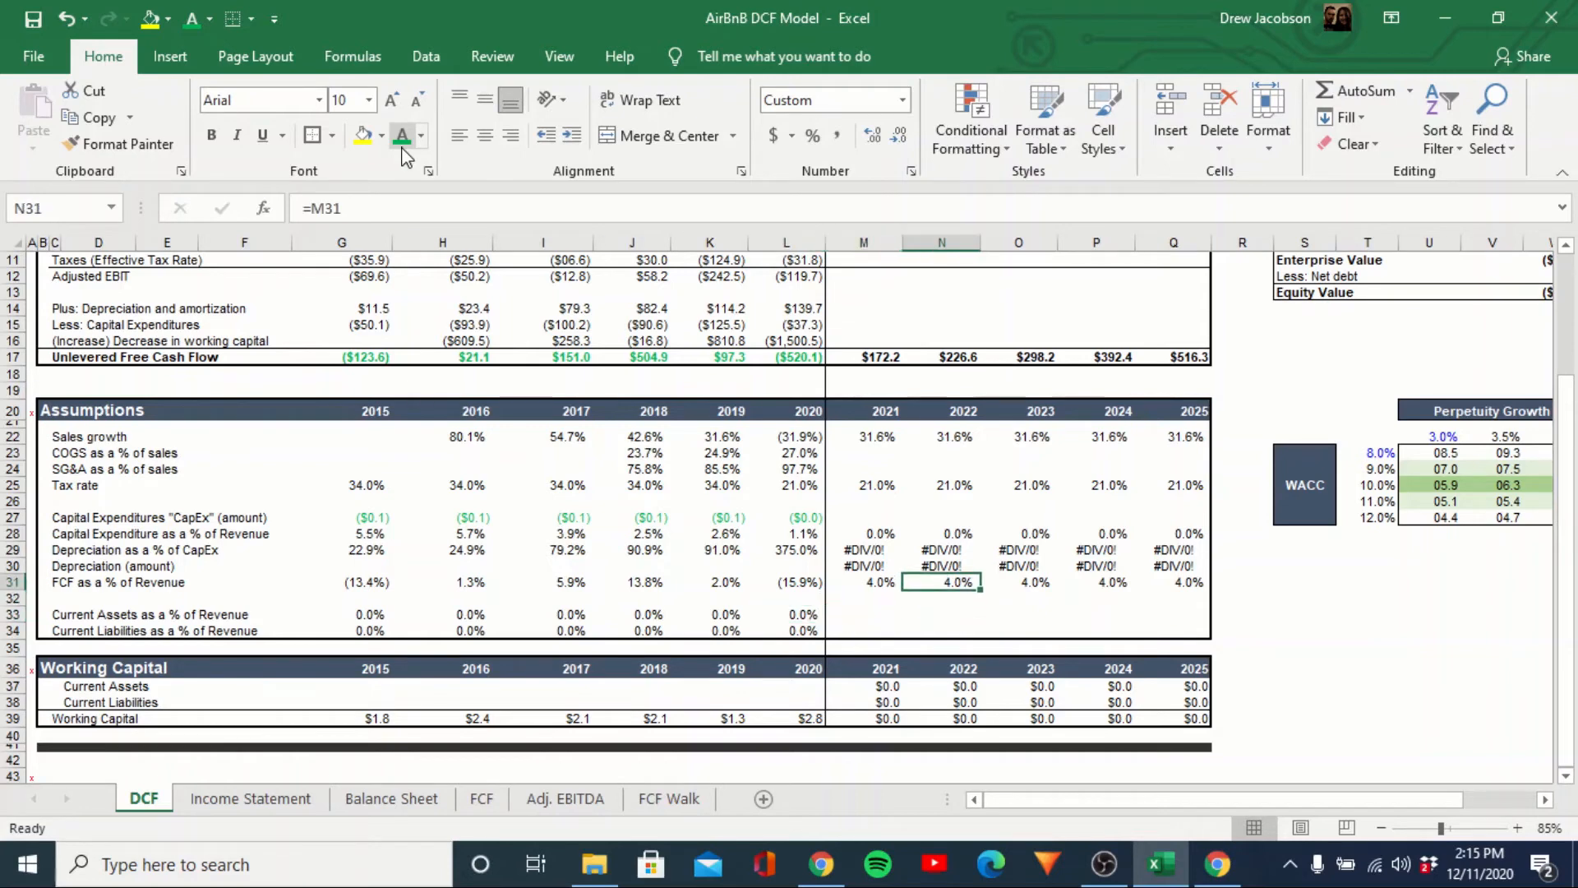
key(Left)
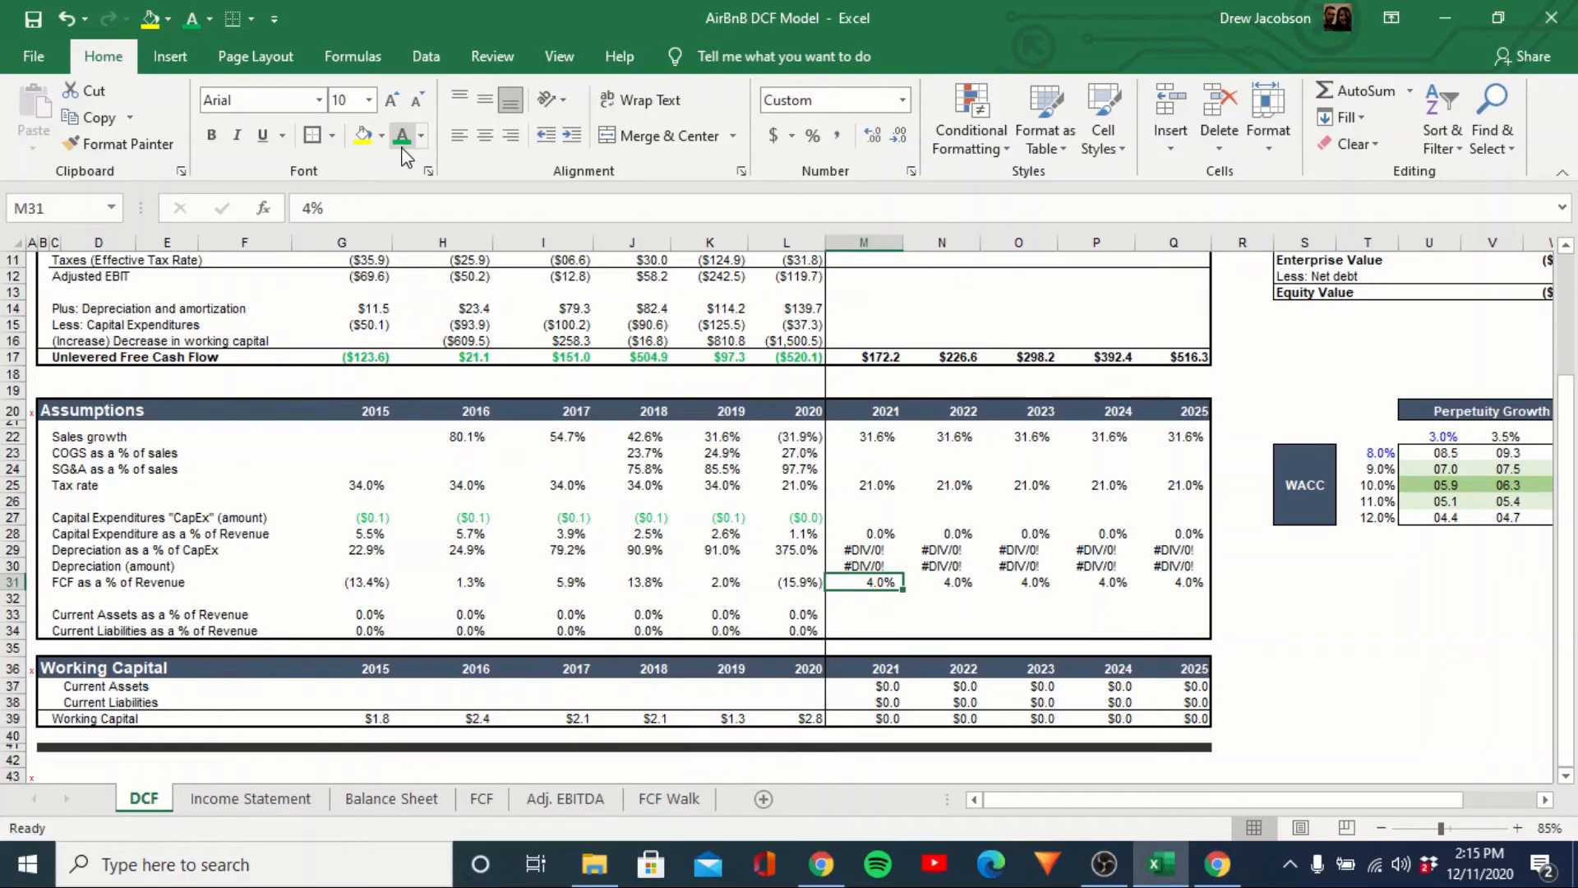
key(Right)
key(Right)
key(Right)
key(Right)
key(Right)
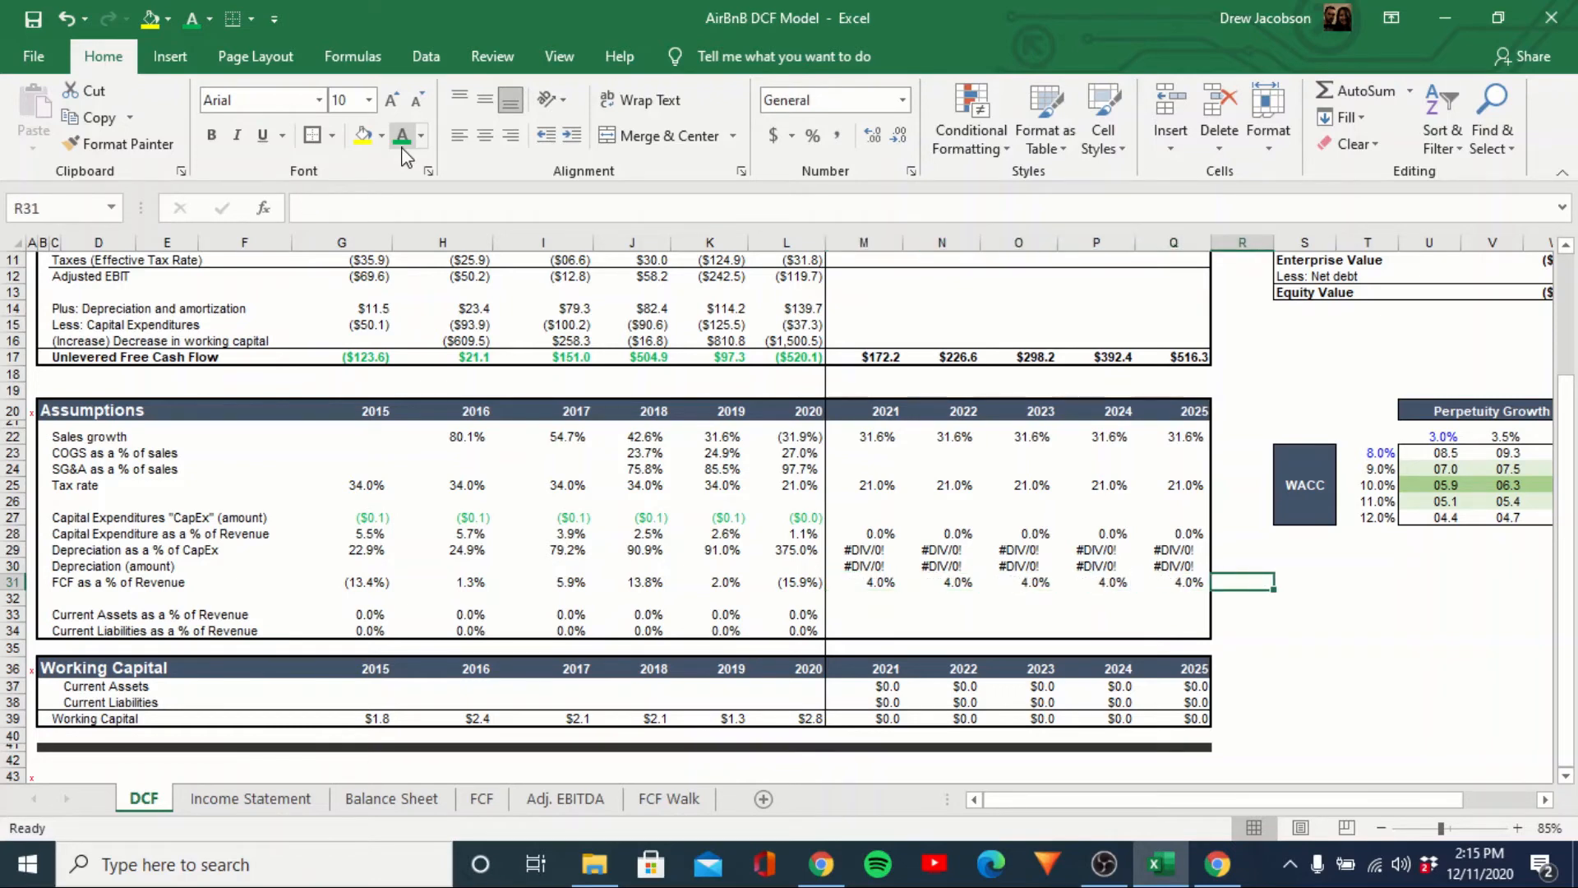
key(Down)
key(Down)
key(Down)
key(Down)
key(Down)
key(Down)
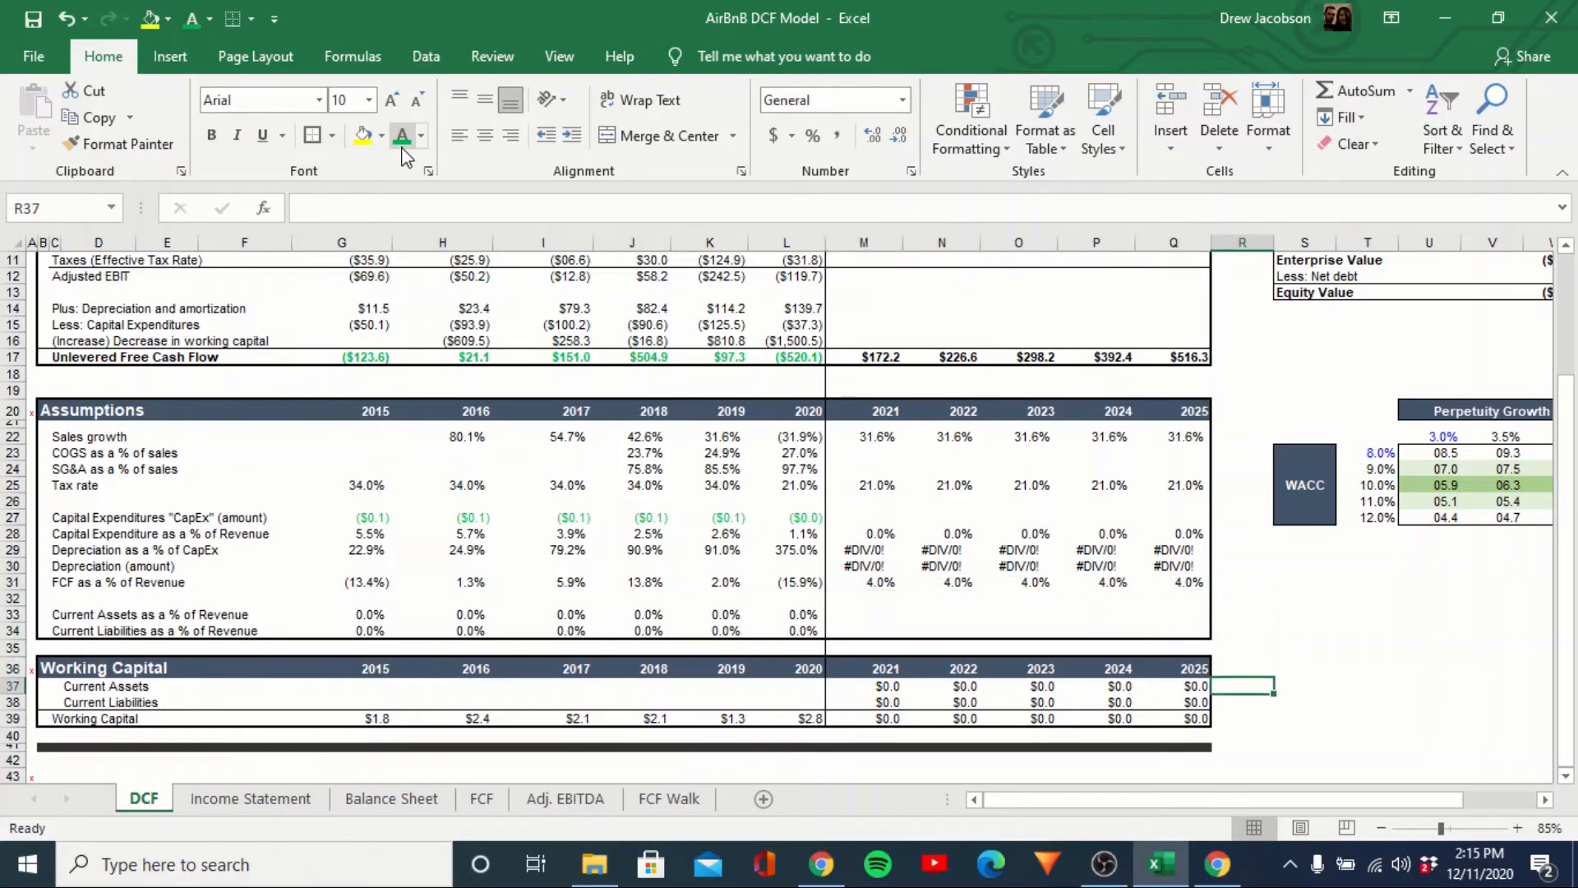
Set the Weighted average cost of capital in W4 to 10%.
key(Right)
key(Right)
key(Right)
key(Right)
key(Right)
key(Right)
key(Up)
key(Up)
key(Up)
key(Up)
key(Up)
key(Up)
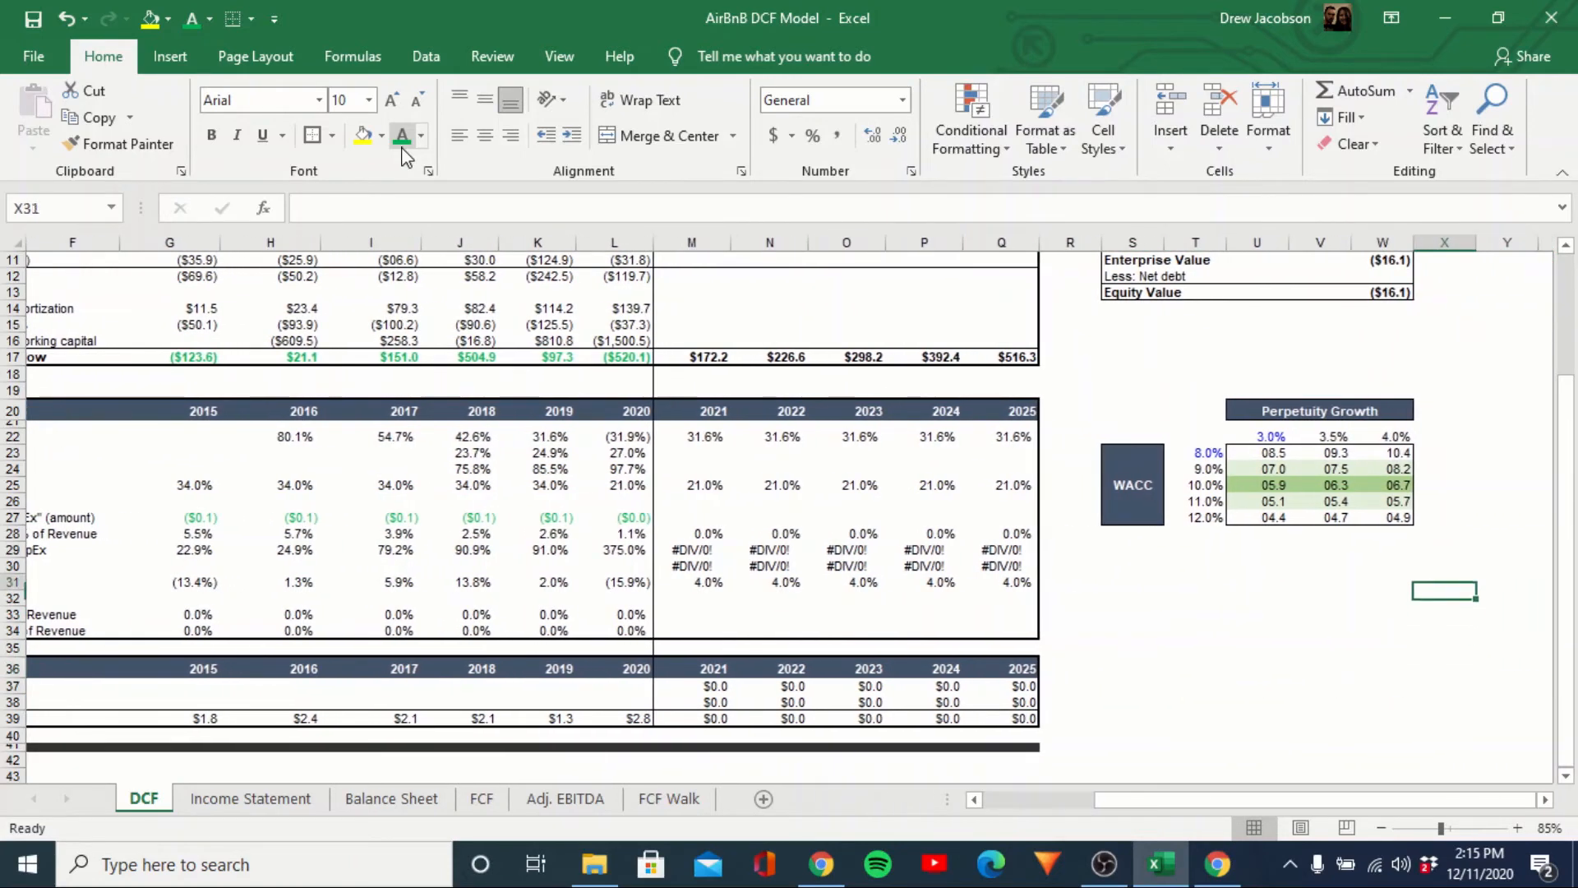
key(Up)
key(Up)
key(Up)
key(Up)
key(Up)
key(Up)
key(Up)
key(Up)
key(Up)
key(Up)
key(Up)
key(Up)
key(Up)
key(Up)
key(Up)
key(Up)
key(Up)
key(Up)
key(Up)
key(Up)
key(Down)
key(Down)
key(Down)
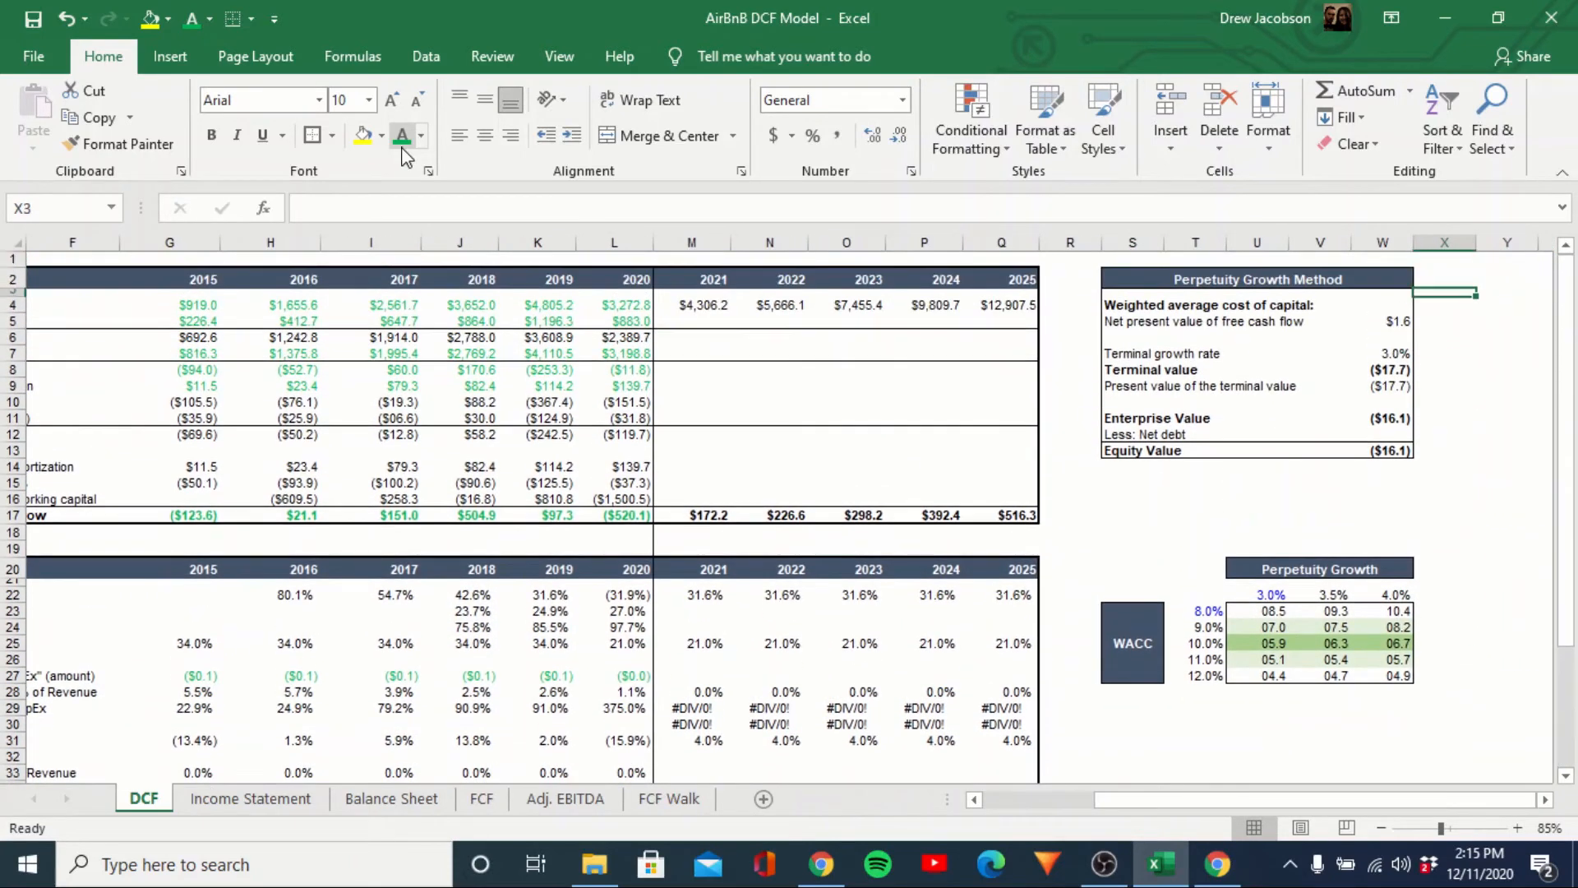
key(Left)
text(10)
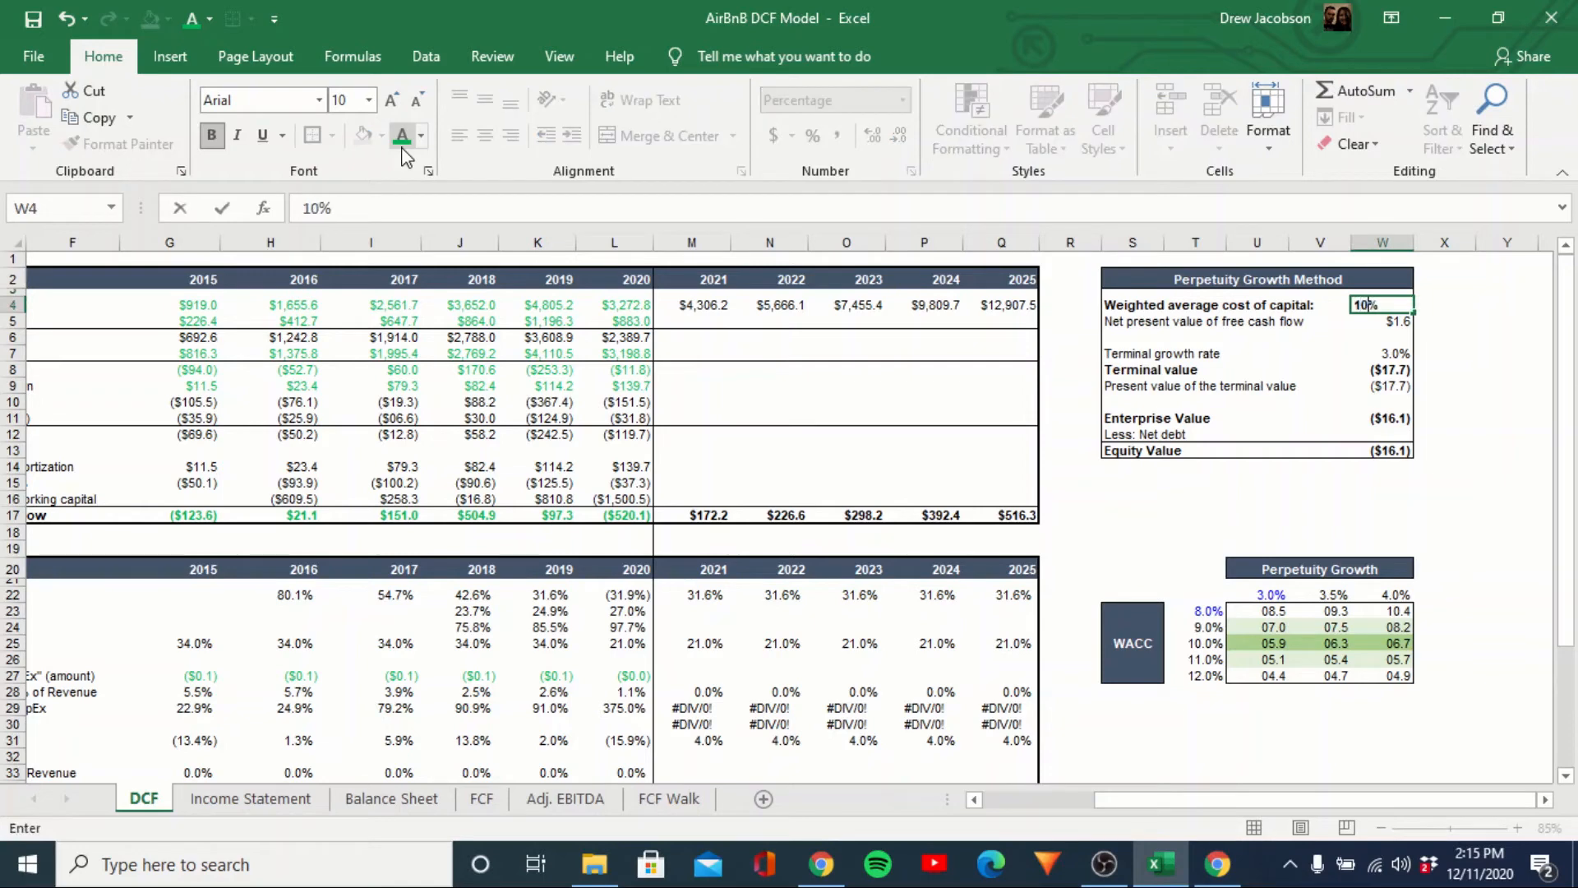
key(Return)
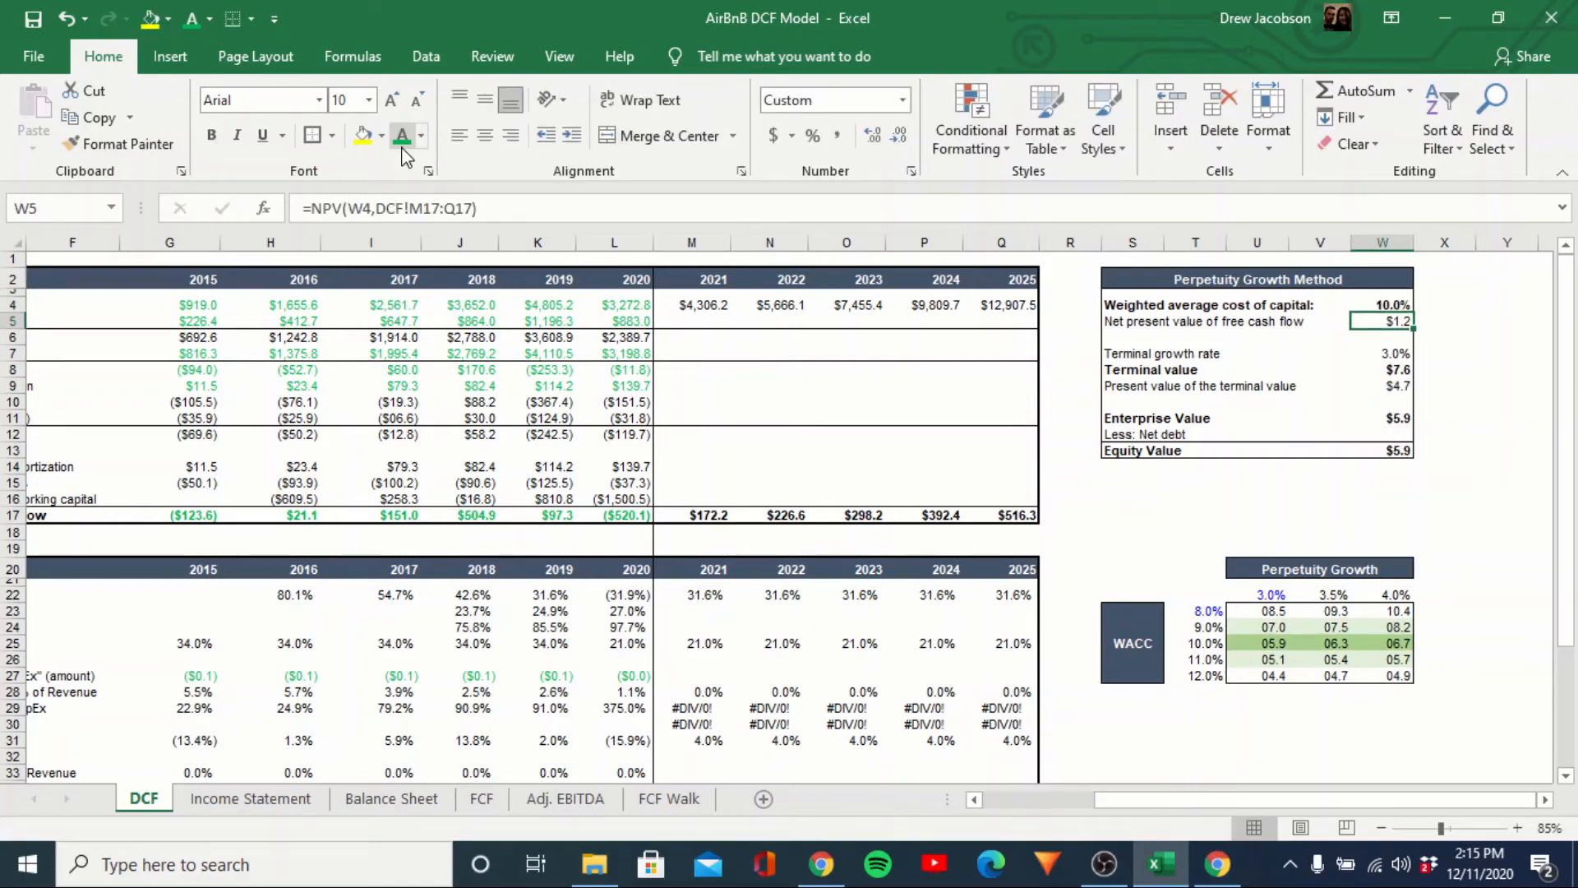
Copy the 2024 revenue cell P4 and paste only its formats onto the Net present value of free cash flow in W5.
key(Left)
key(Left)
key(Left)
key(Left)
key(Left)
key(Left)
key(Left)
key(Up)
key(ctrl+c)
key(Right)
key(Right)
key(Right)
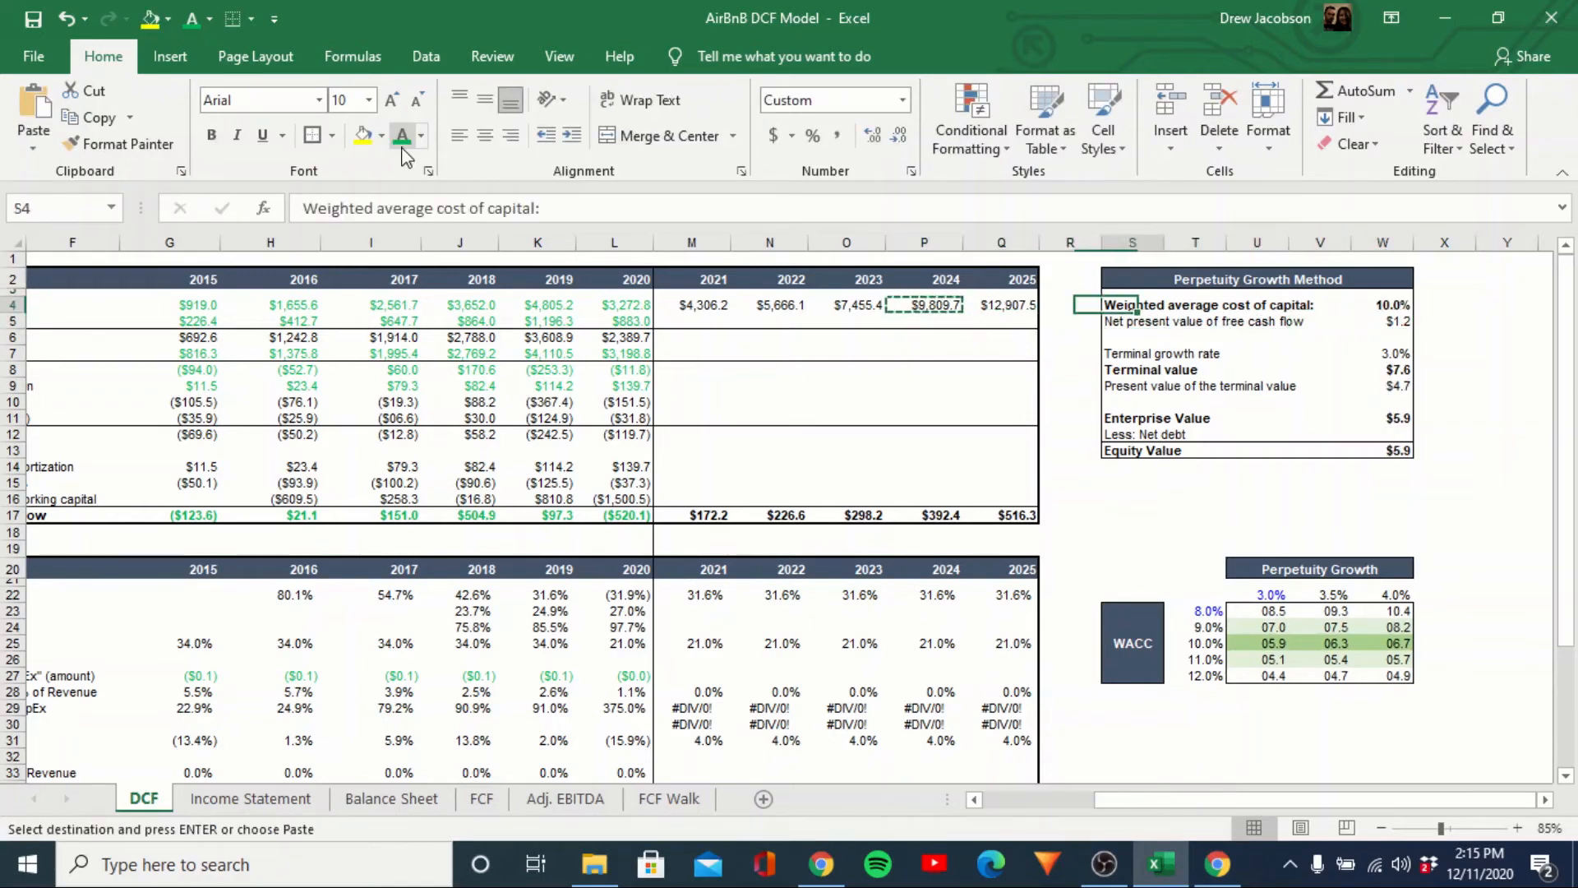
key(Right)
key(Right)
key(Right)
key(Right)
key(Down)
key(alt+e)
key(s)
key(t)
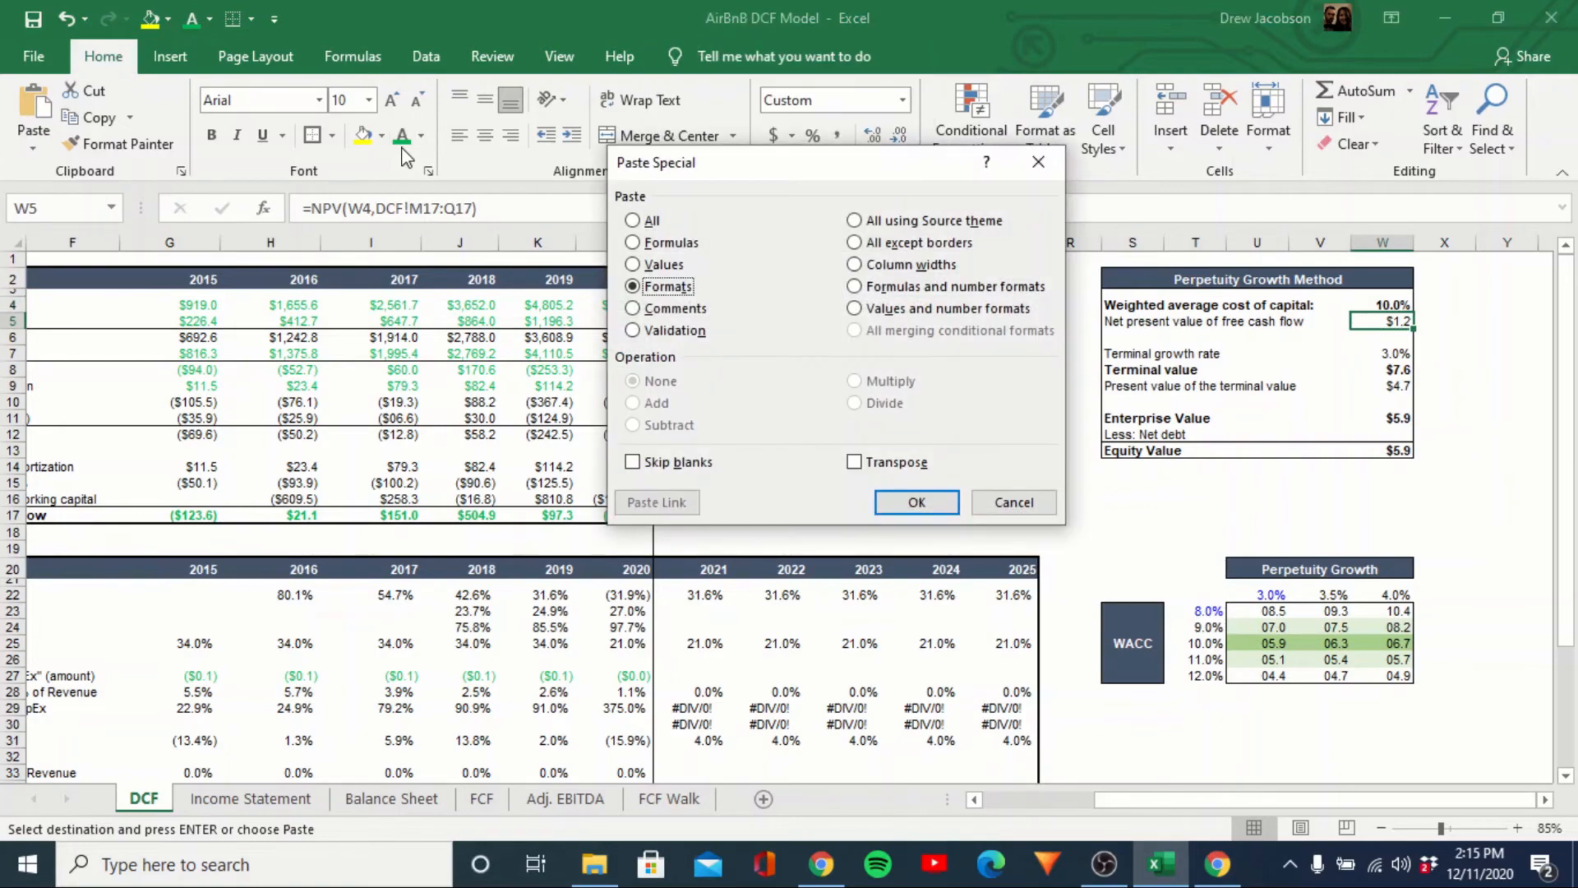
key(Return)
Paste the copied formats onto W8:W13, from Terminal value down to Equity Value.
key(Down)
key(Down)
key(Down)
key(shift+Down)
key(shift+Down)
key(shift+Down)
key(shift+Down)
key(shift+Down)
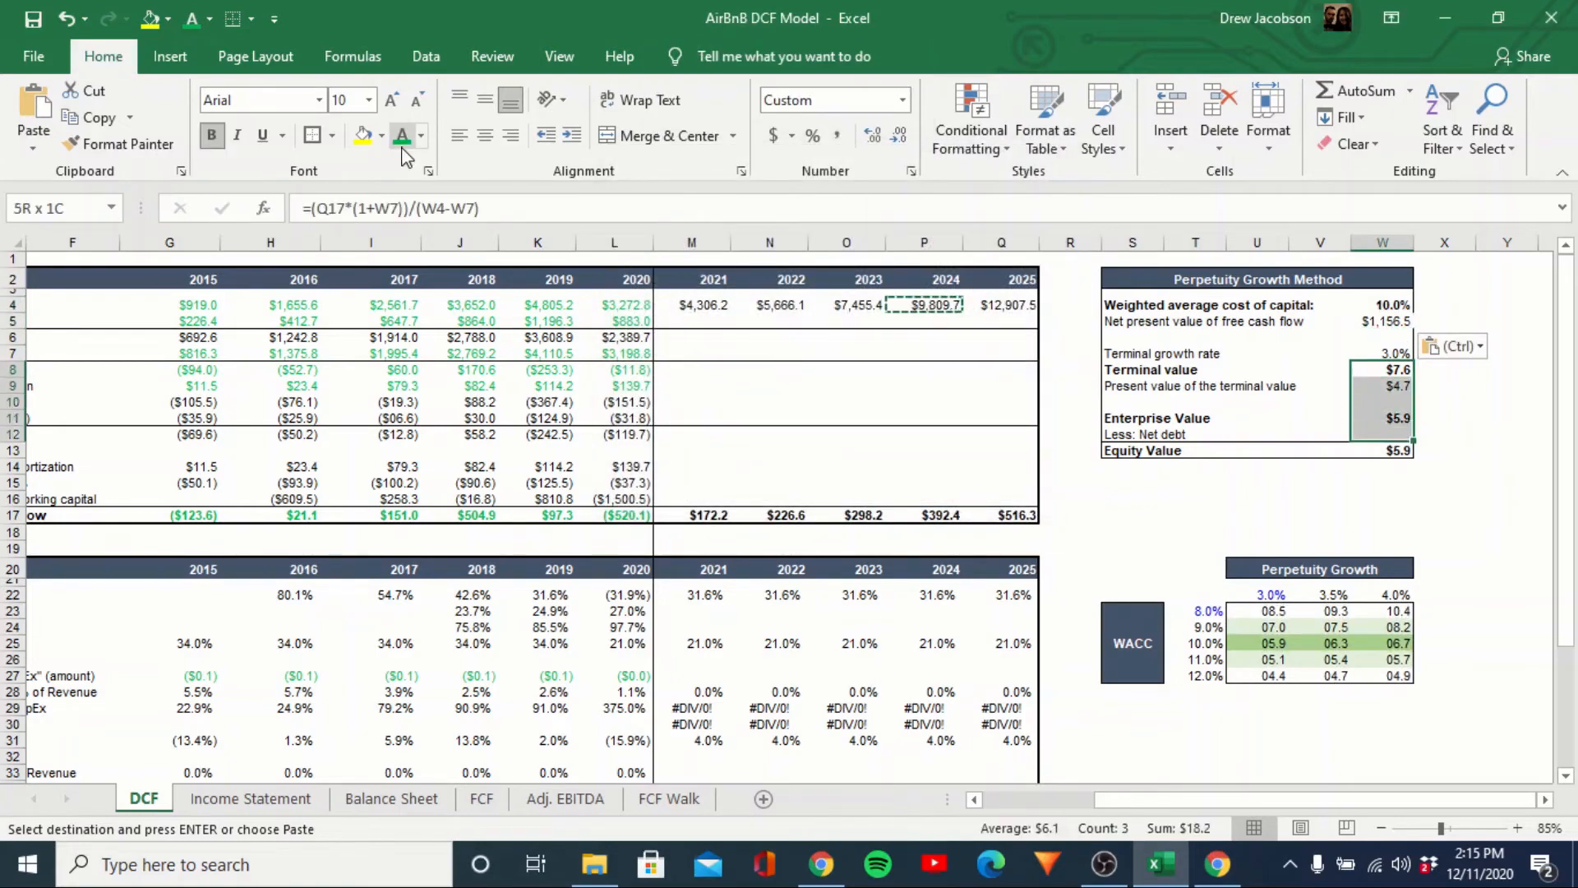
key(alt+e)
key(s)
key(t)
key(Return)
Apply an outside border to the Equity Value row across S13:W13.
key(Down)
key(Down)
key(Down)
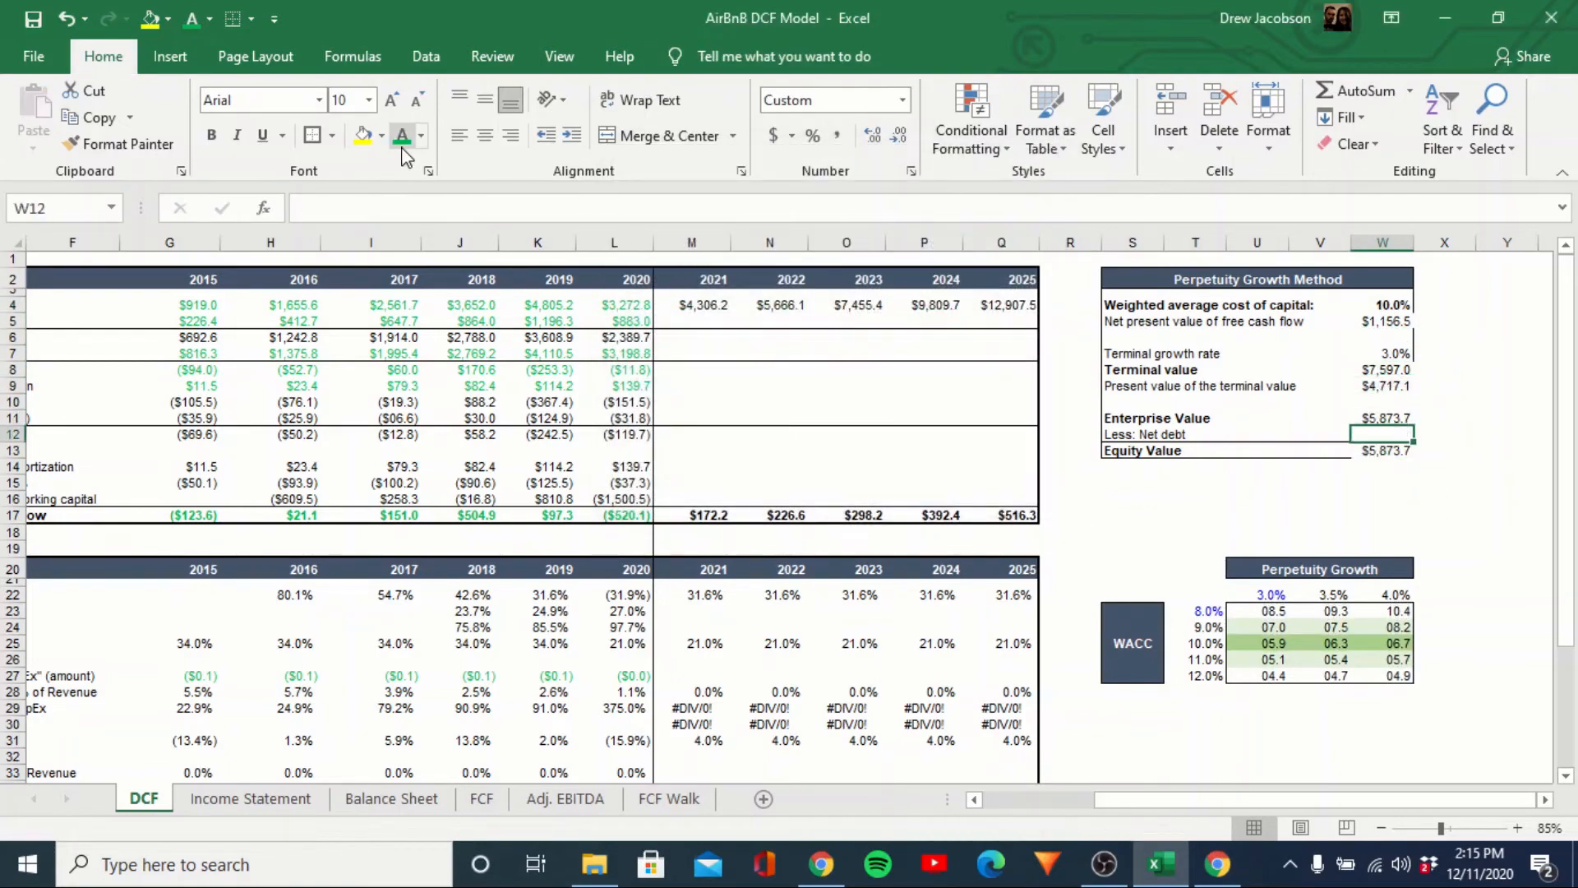
key(shift+Left)
key(shift+Left)
key(shift+Left)
key(shift+Left)
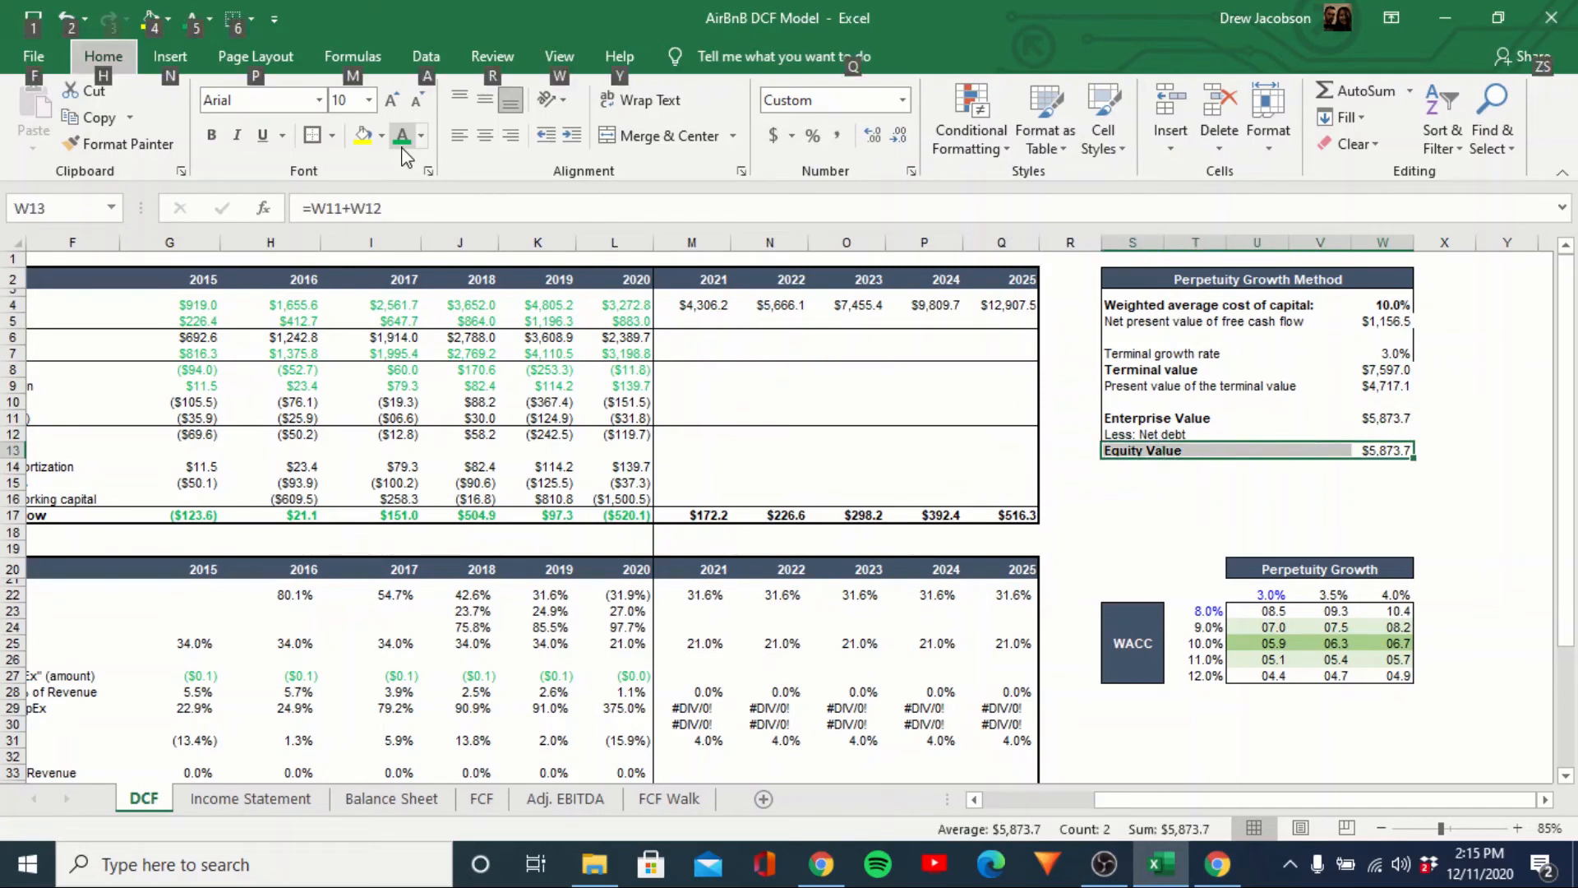
key(alt+h)
text(nb)
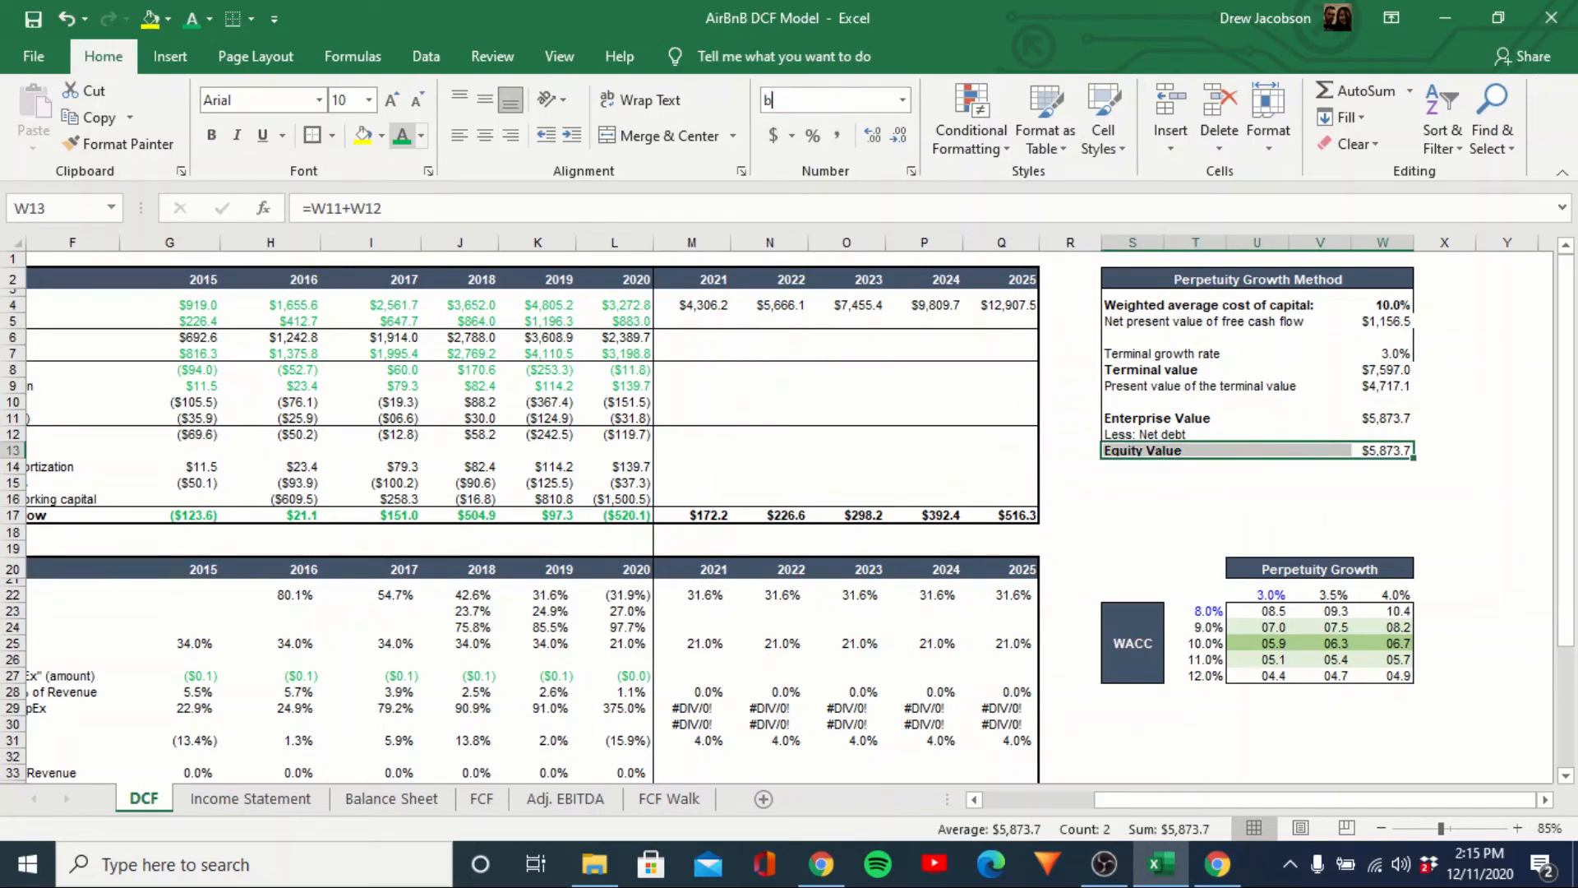
key(shift+Left)
key(shift+Left)
key(shift+Left)
key(shift+Left)
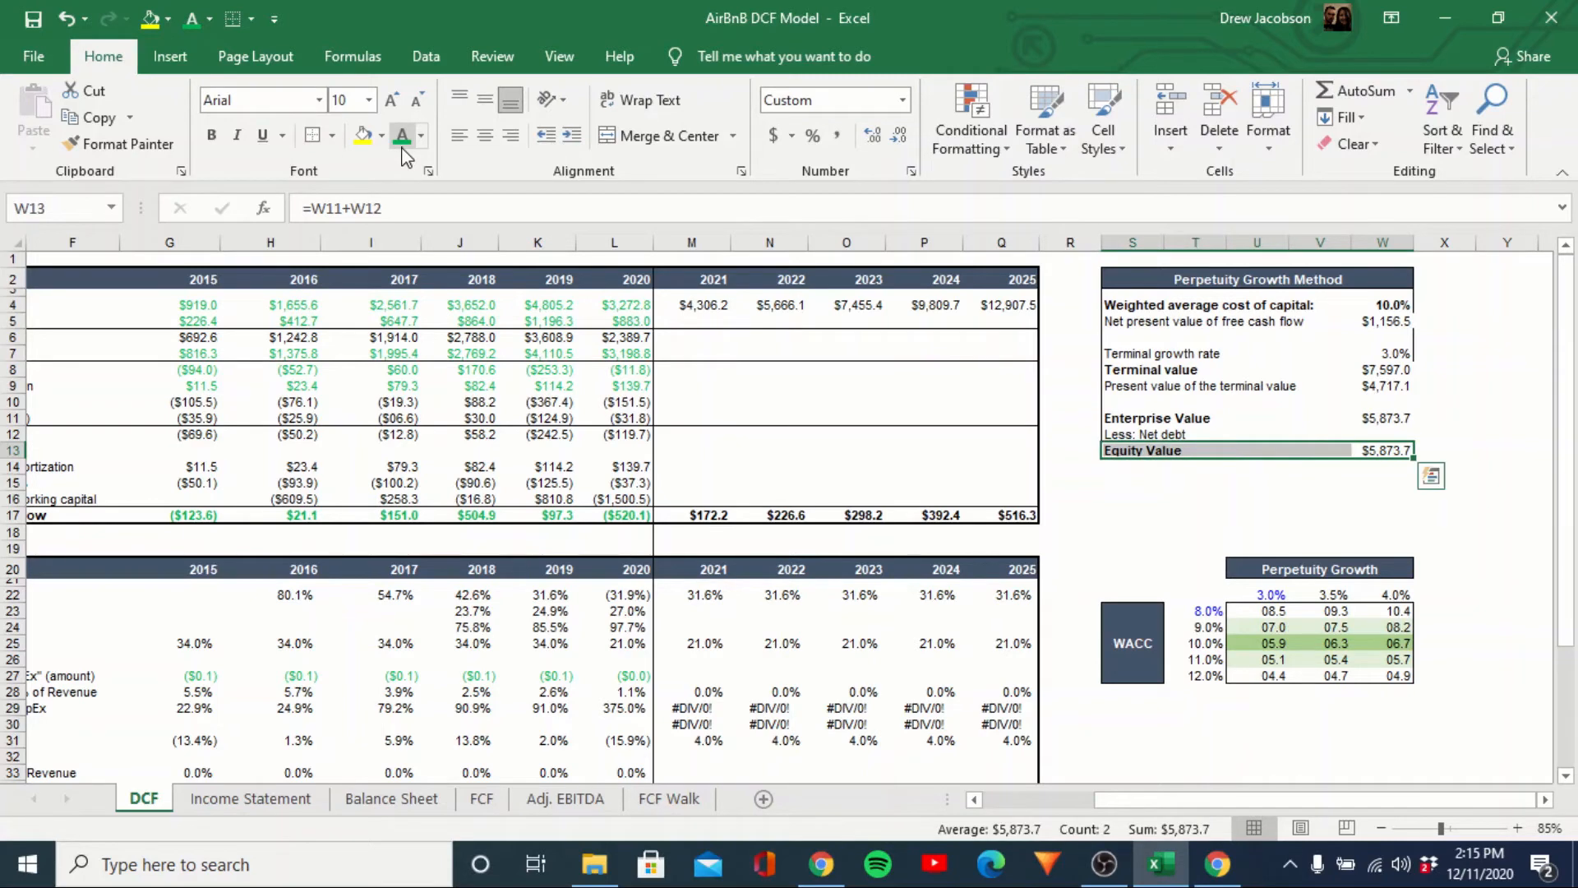
Apply an outside border around the Perpetuity Growth Method block from below its header down to the Equity Value row.
key(shift+Up)
key(shift+Up)
key(shift+Up)
key(shift+Up)
key(shift+Up)
key(shift+Up)
key(shift+Up)
key(shift+Up)
key(shift+Up)
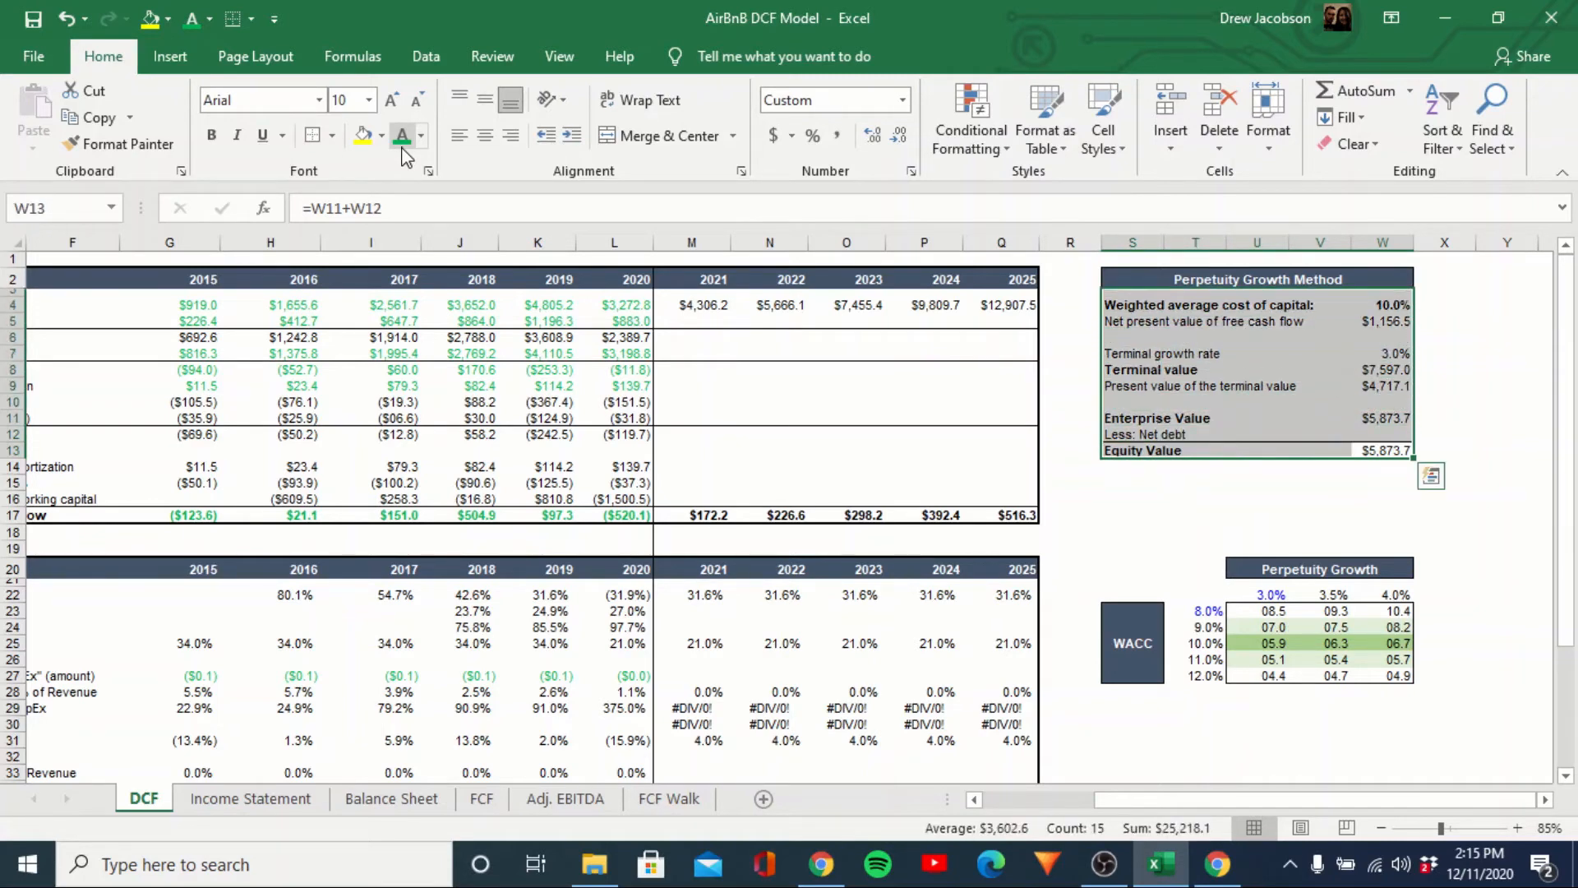
key(Up)
key(Up)
key(Down)
key(Right)
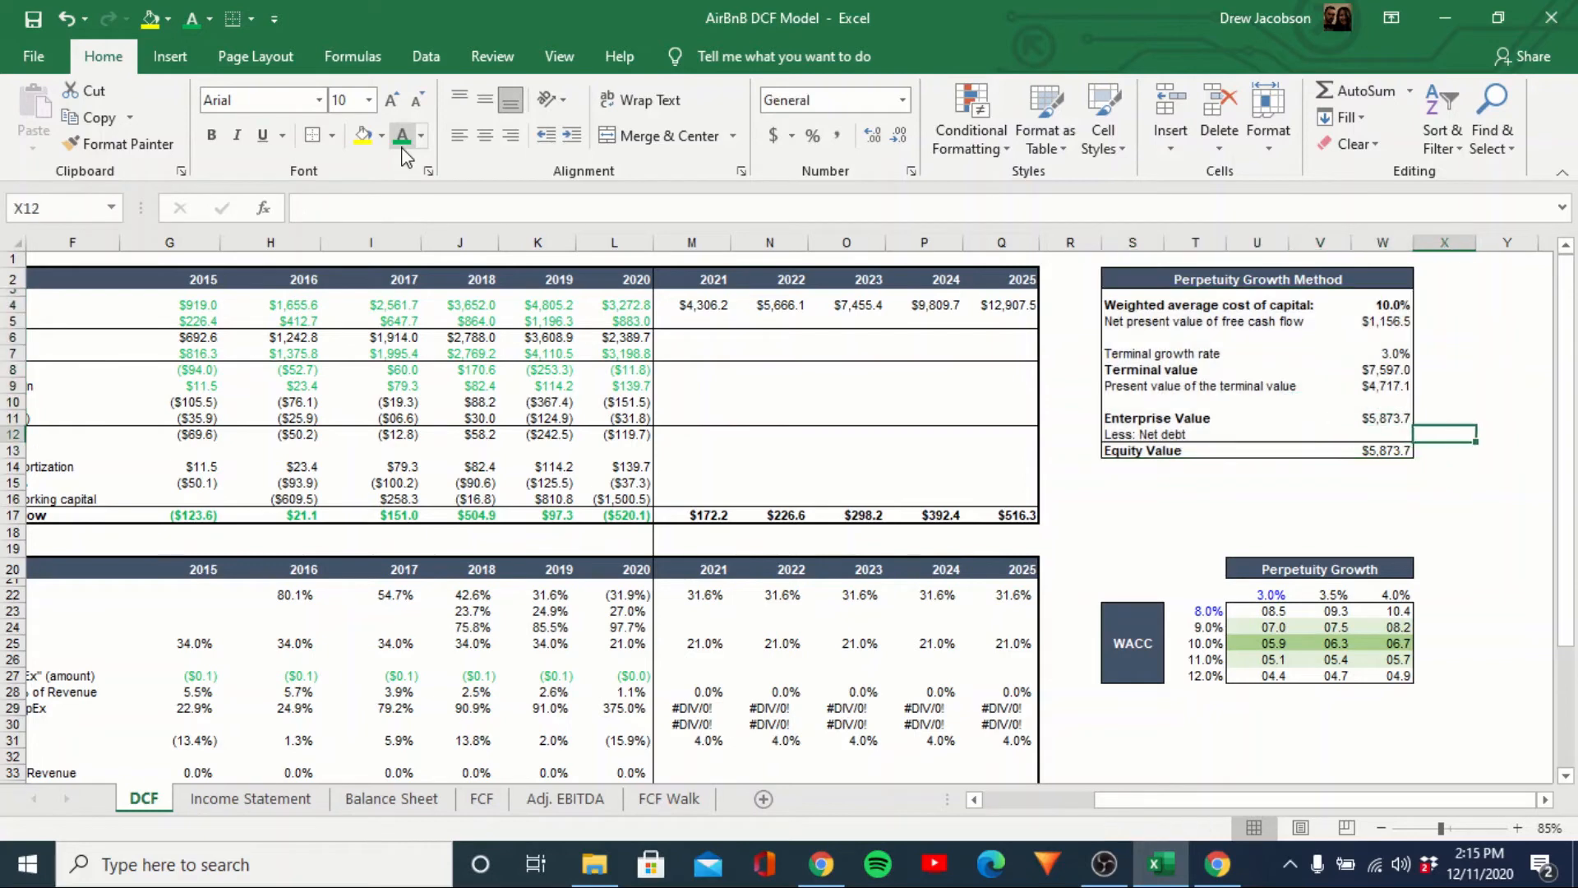
key(Down)
key(Left)
key(Down)
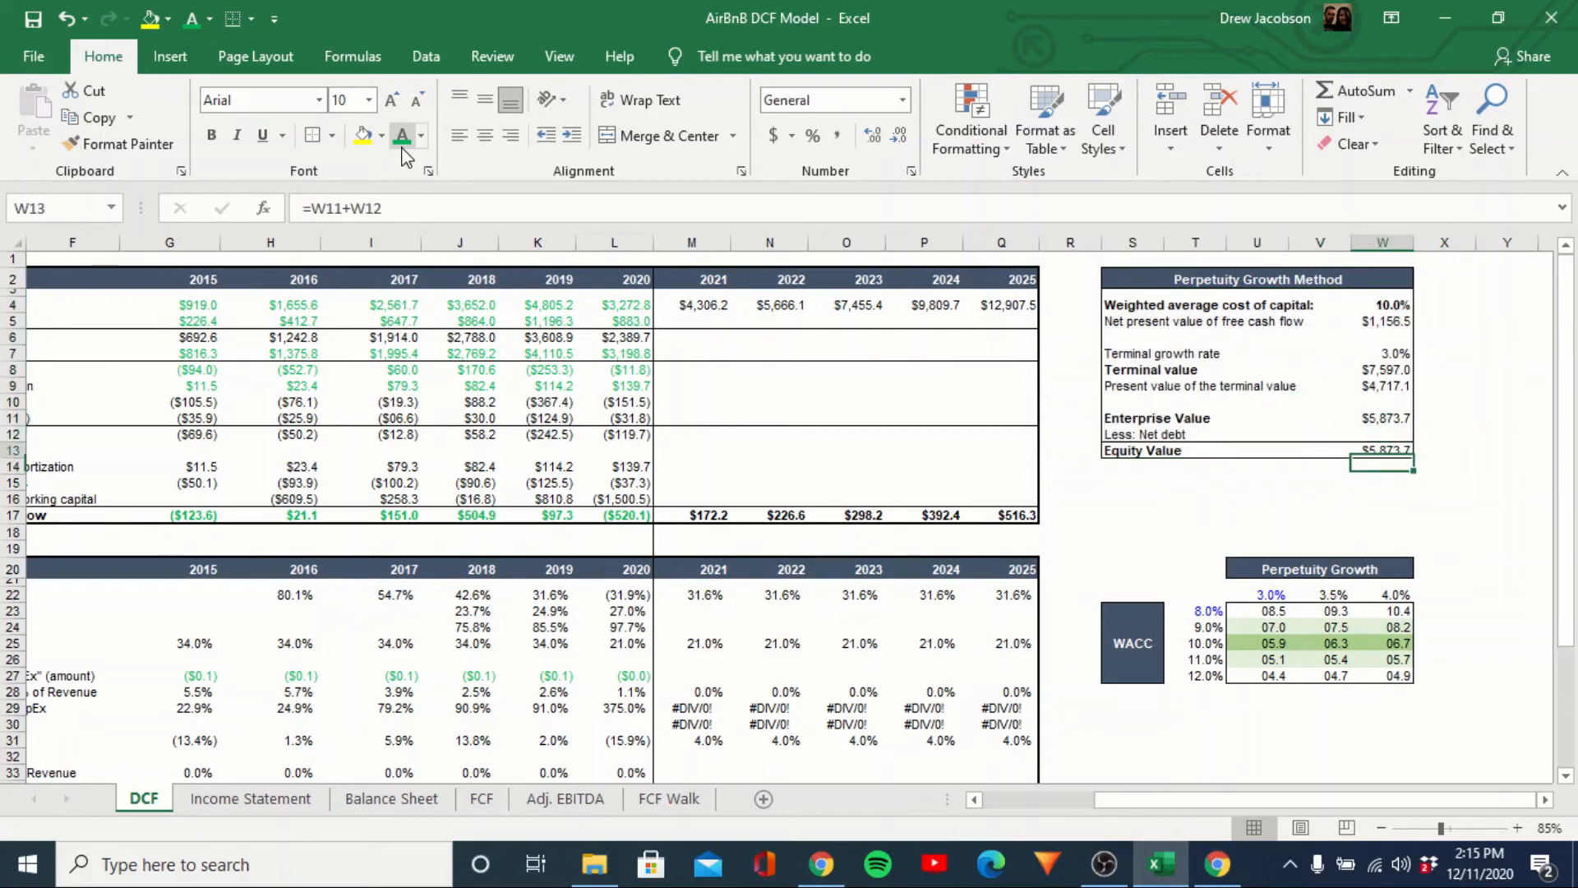
Look over the Balance Sheet's cash, asset and liability rows for the net debt inputs.
key(Up)
key(Up)
key(Left)
key(Left)
key(Right)
key(Right)
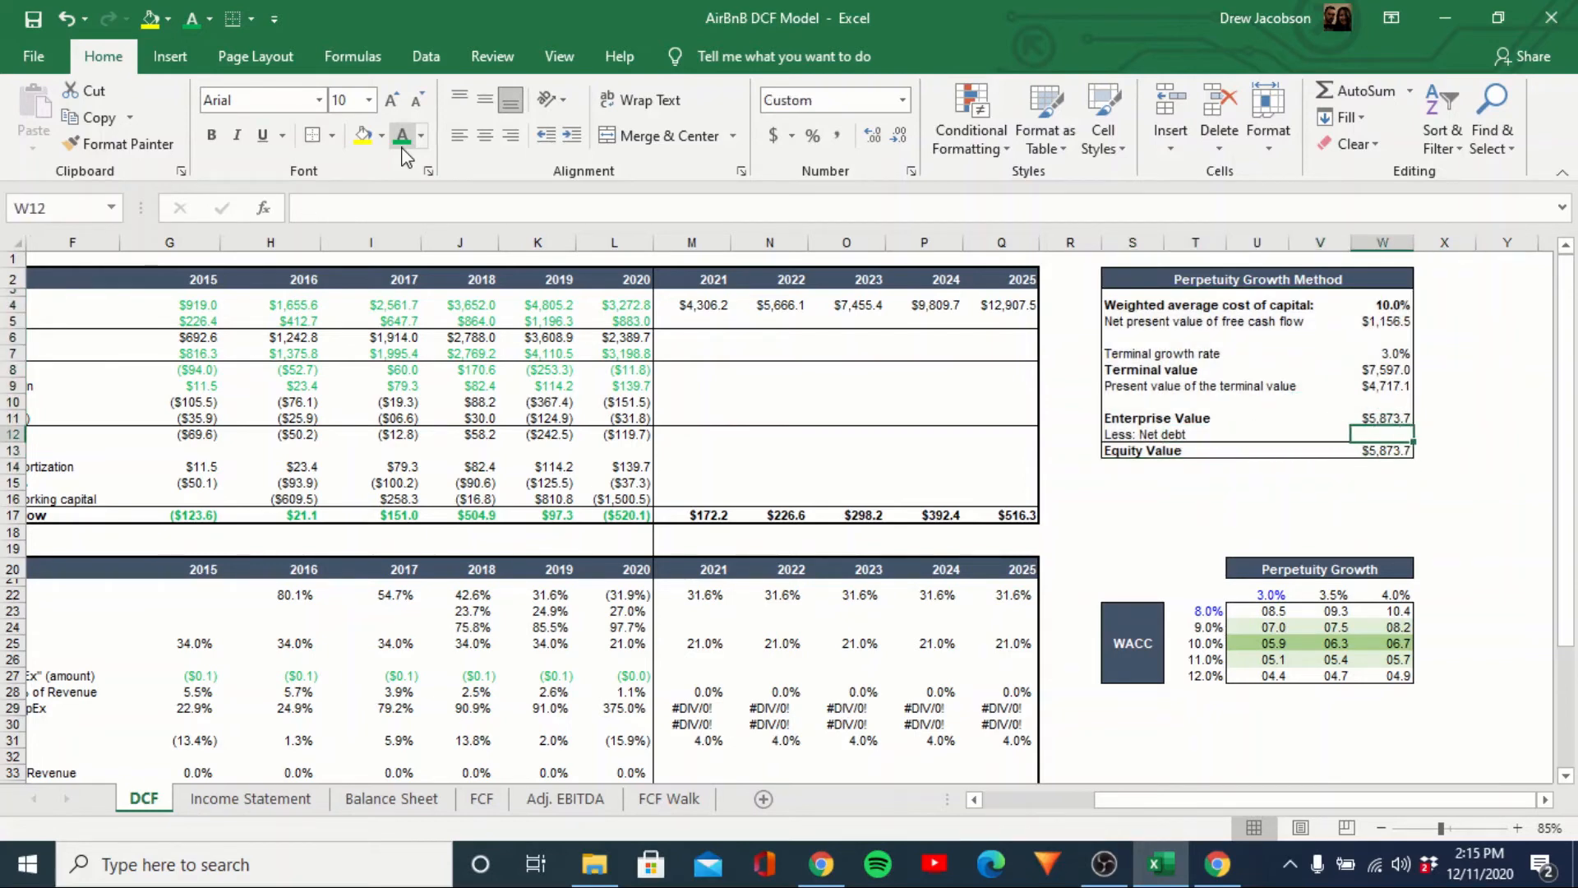
key(ctrl+Page_Down)
key(ctrl+Page_Down)
key(Left)
key(Left)
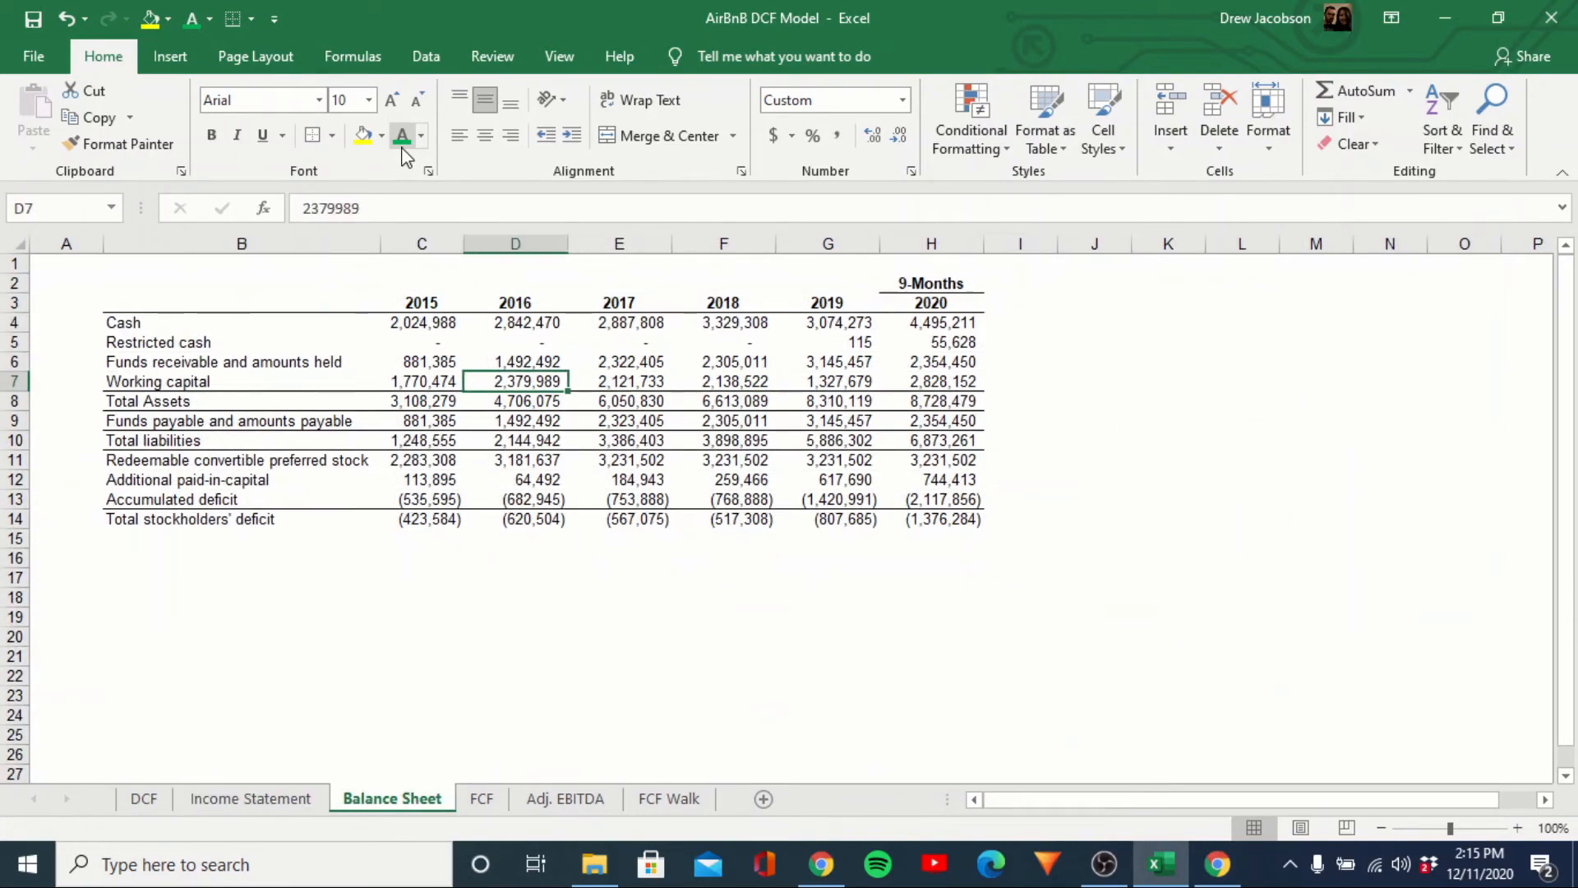
key(Down)
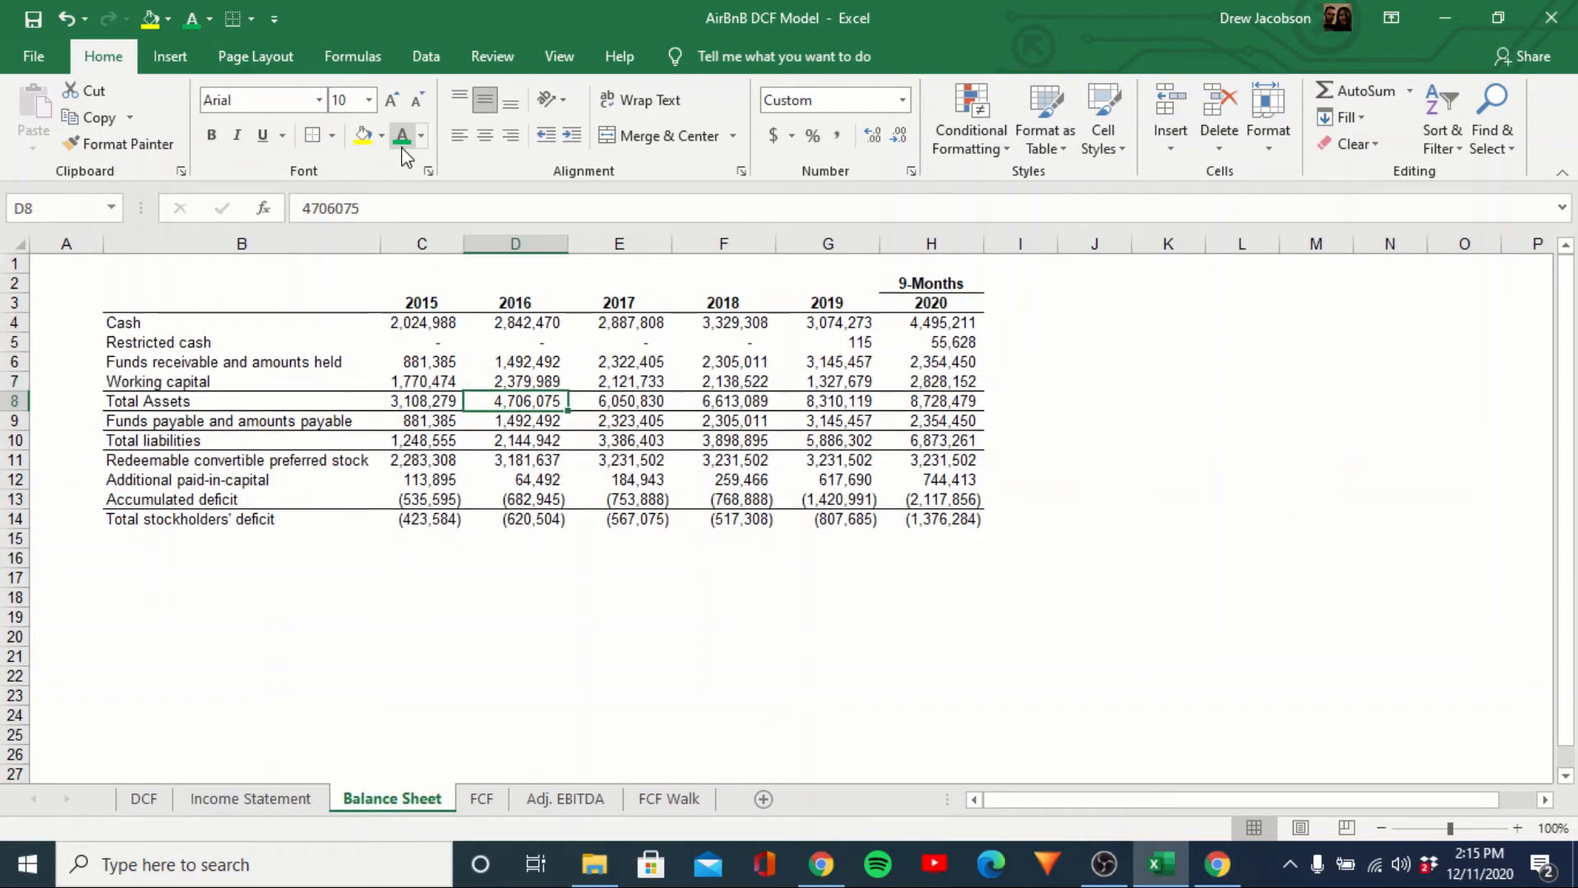
key(ctrl+Page_Up)
key(ctrl+Page_Up)
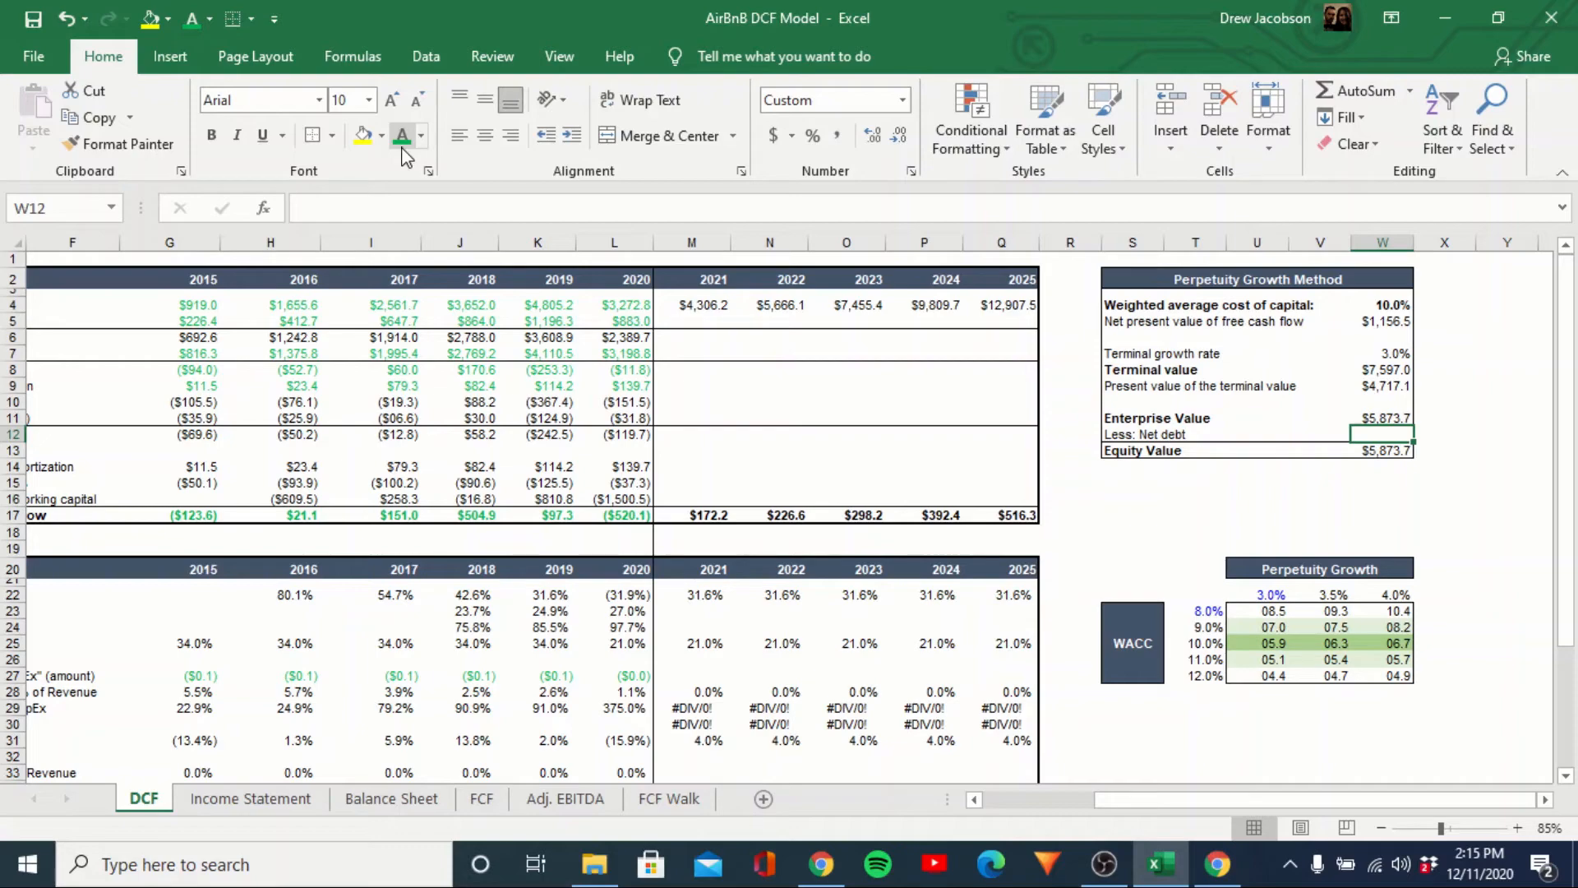
Enter Less: Net debt in W12 as the sum of 2020 Cash and Restricted cash, ='Balance Sheet'!H4+'Balance Sheet'!H5.
text(=)
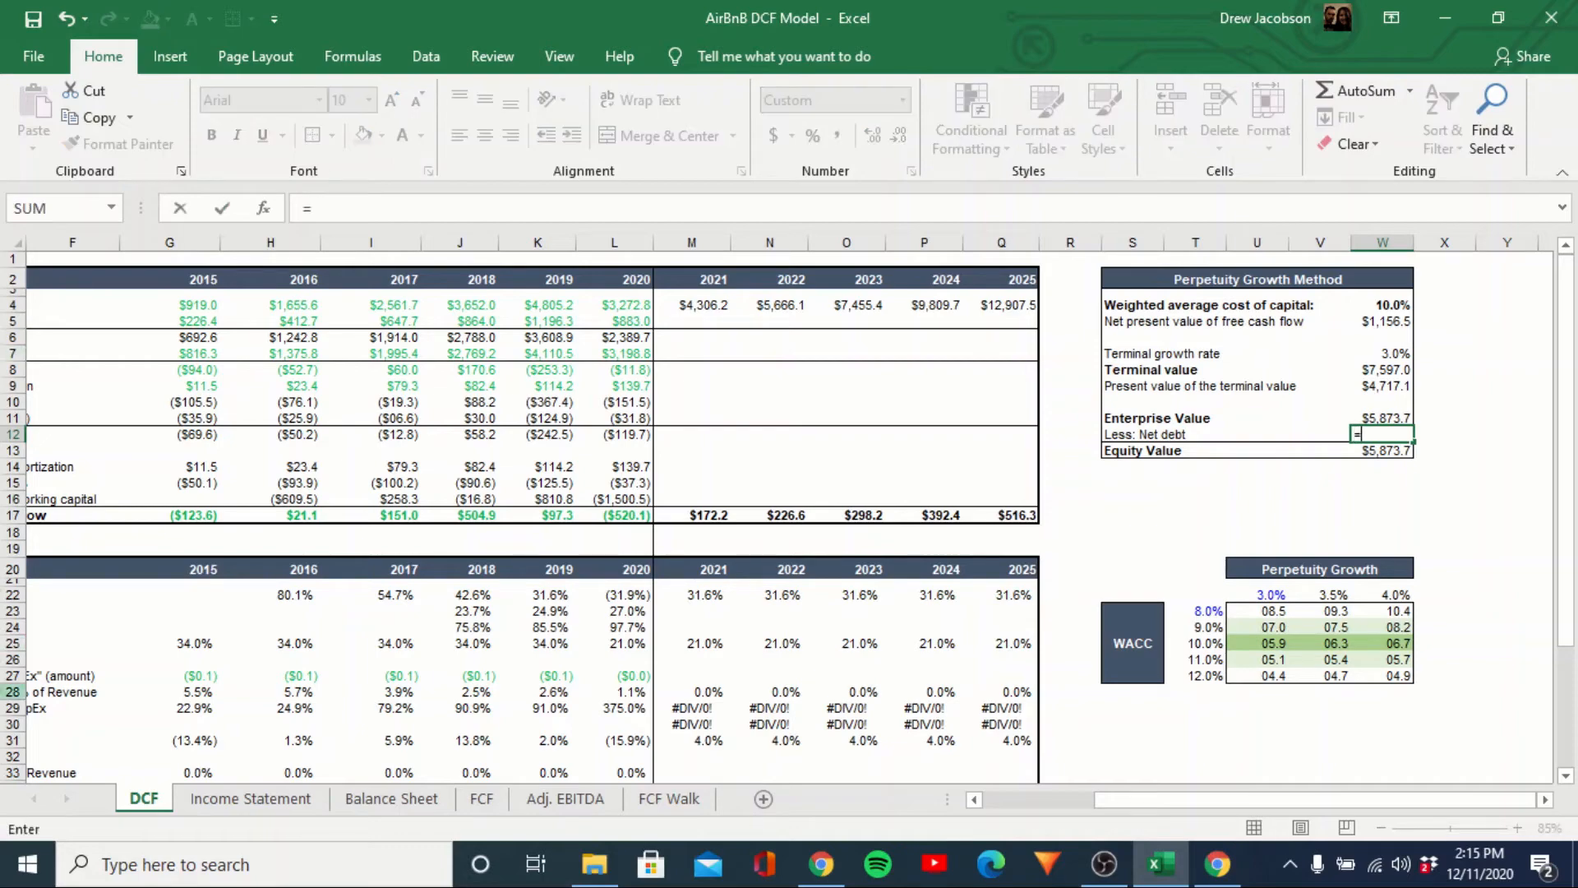
click(393, 799)
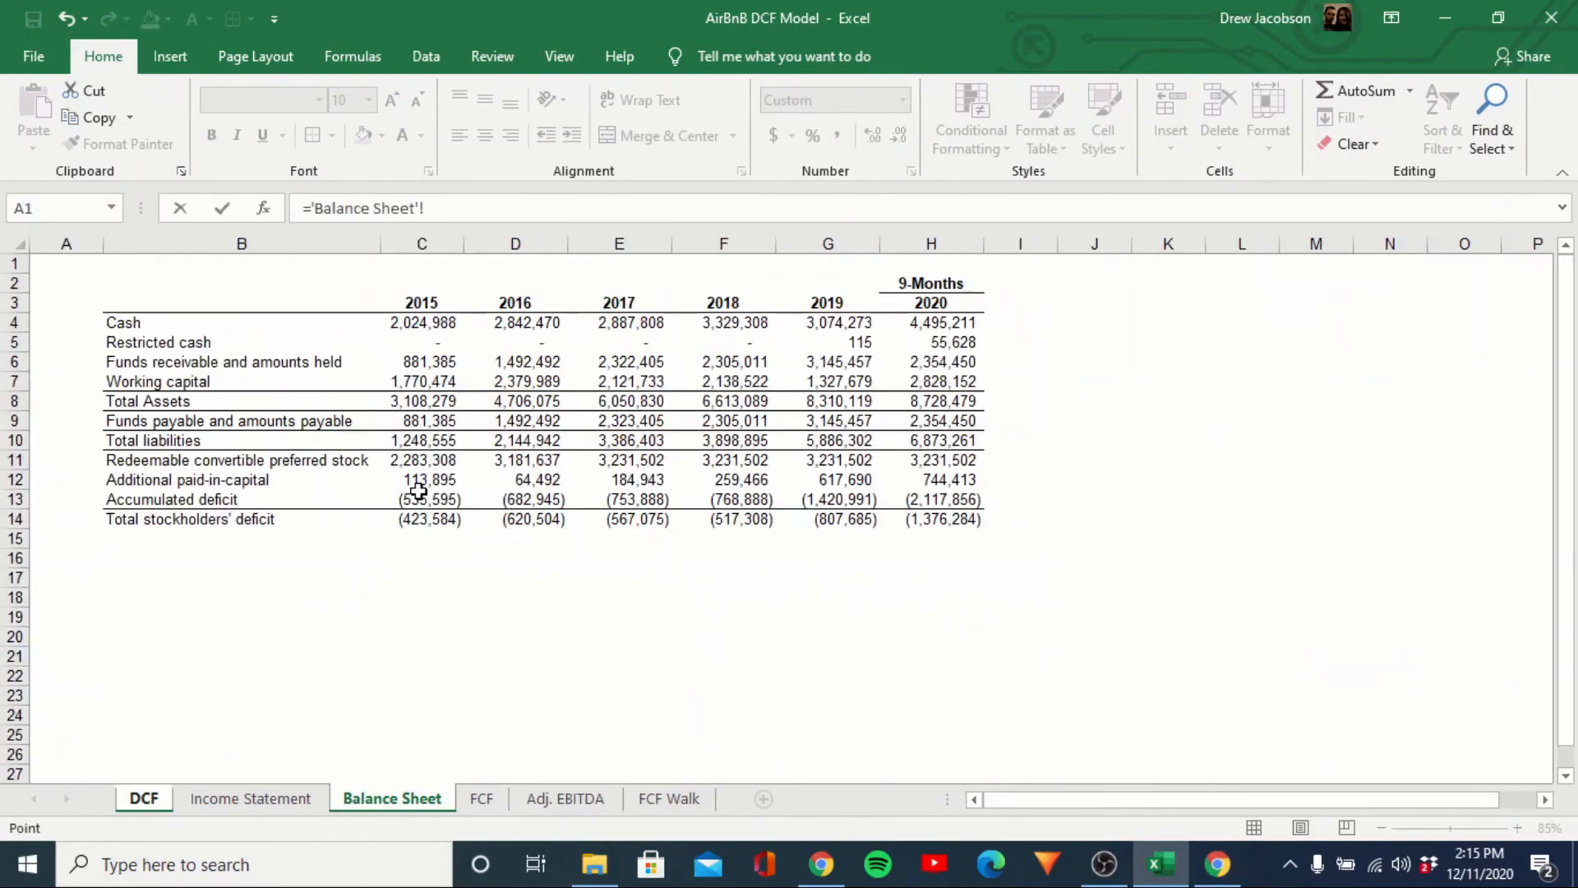
click(934, 322)
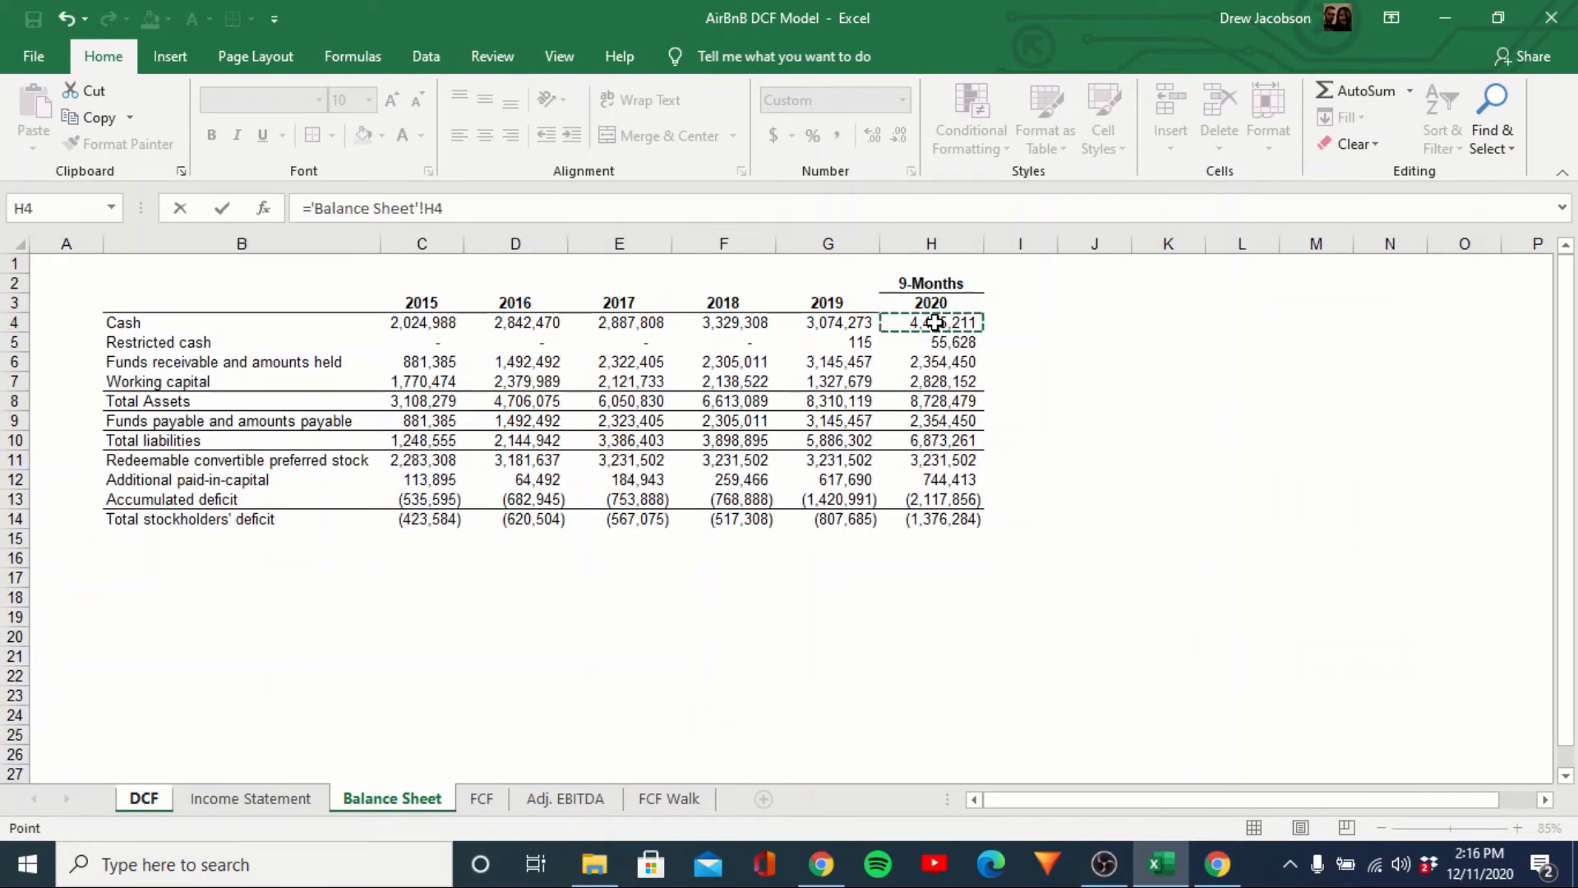
text(+)
click(943, 343)
key(Return)
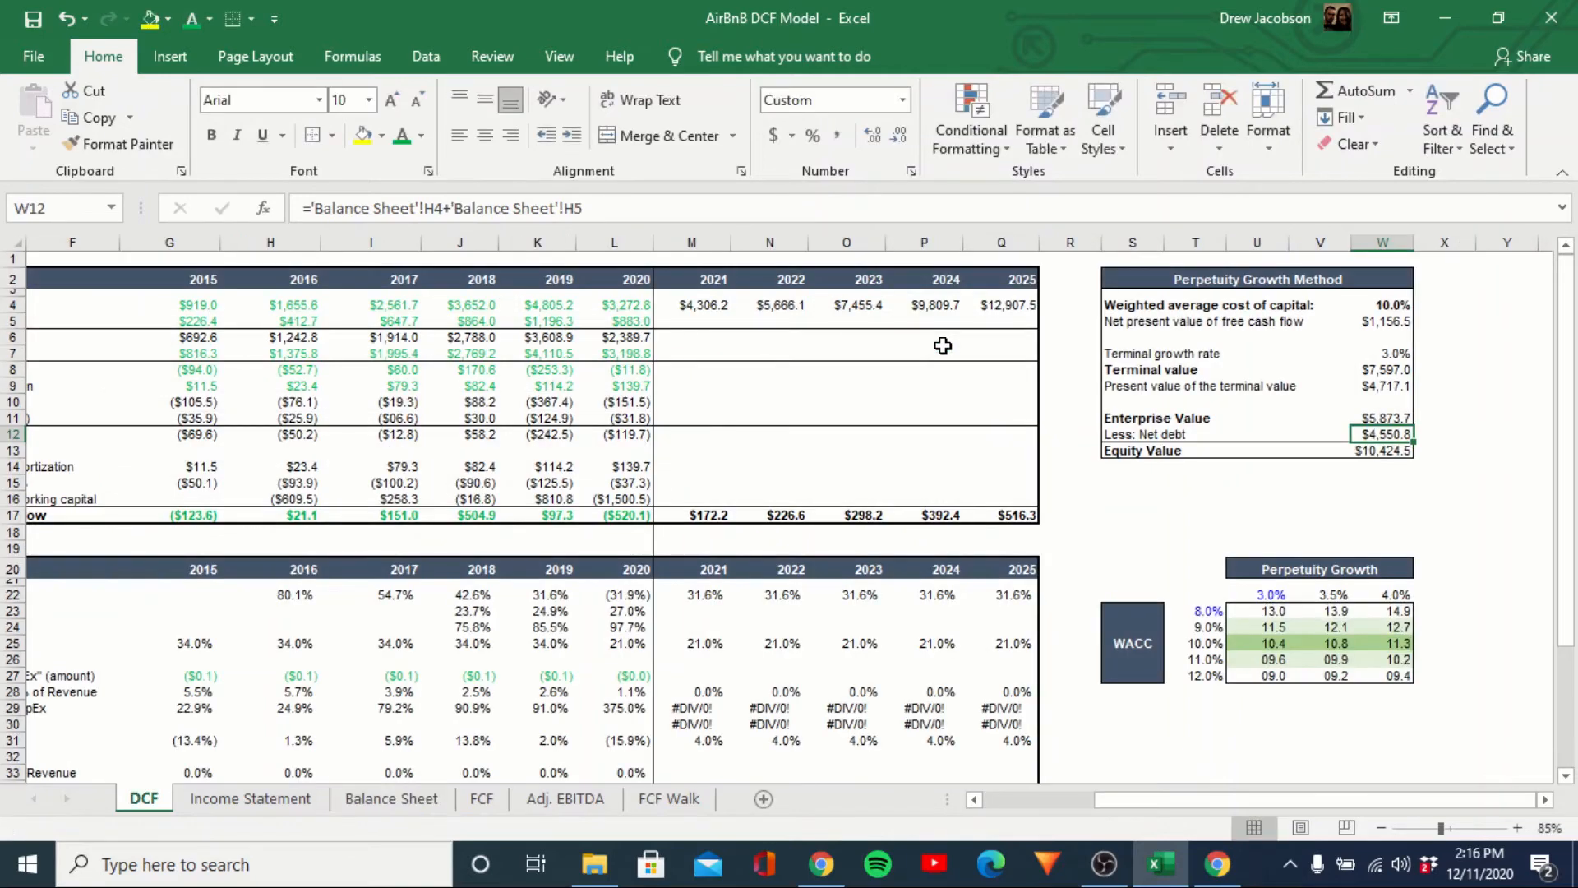
Check the cell references of the Net present value of free cash flow formula in W5.
key(Down)
key(Right)
key(Left)
key(Up)
key(Up)
key(Up)
key(Up)
key(Up)
key(Up)
key(Up)
key(Up)
key(Up)
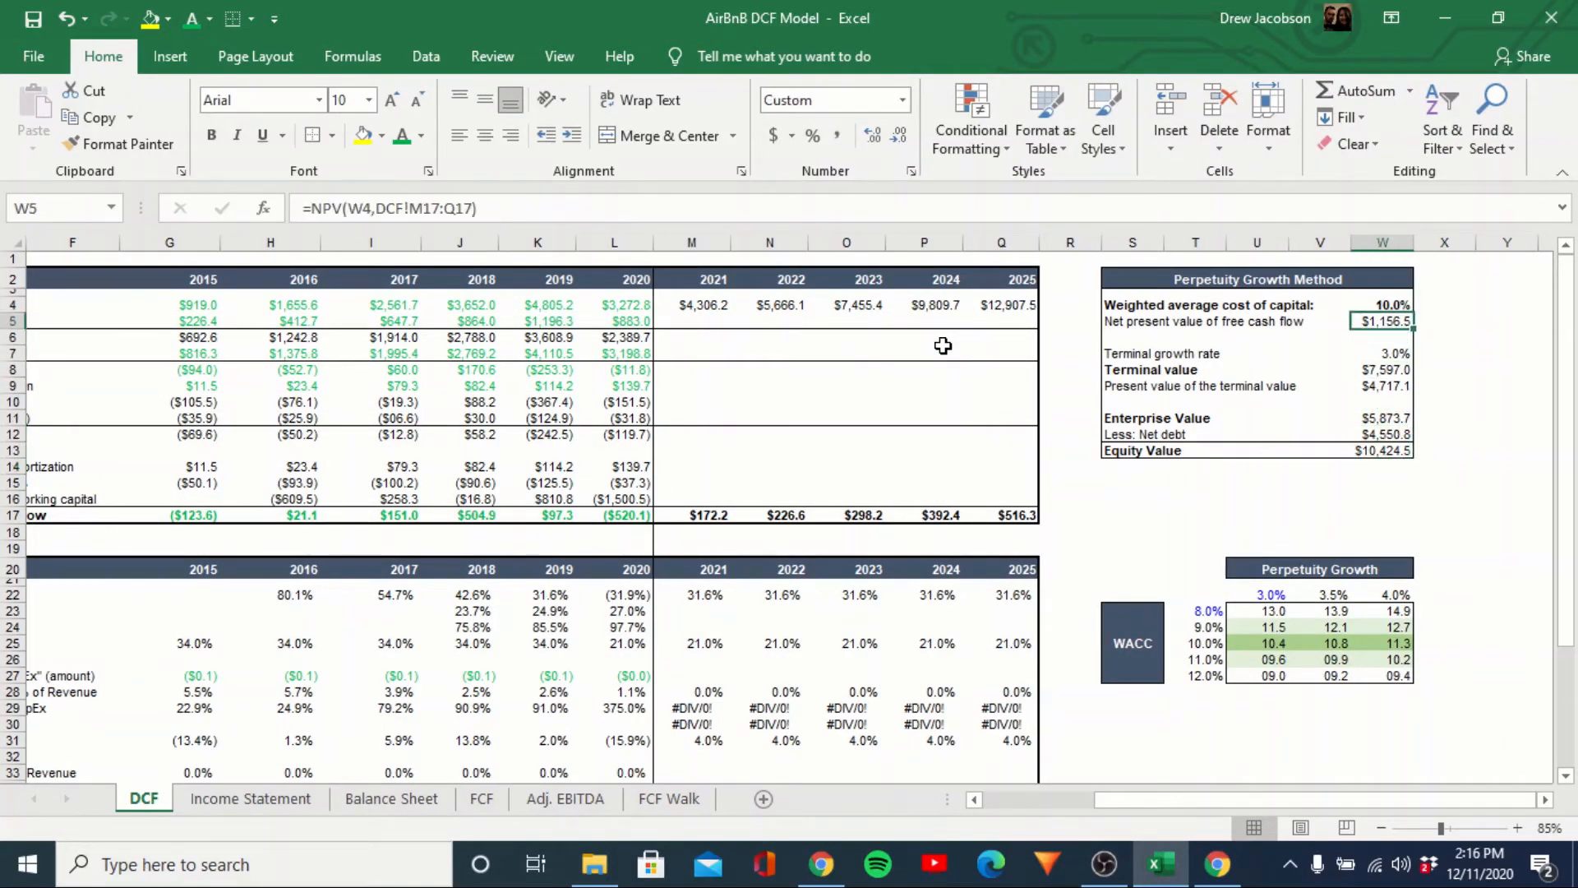
key(F2)
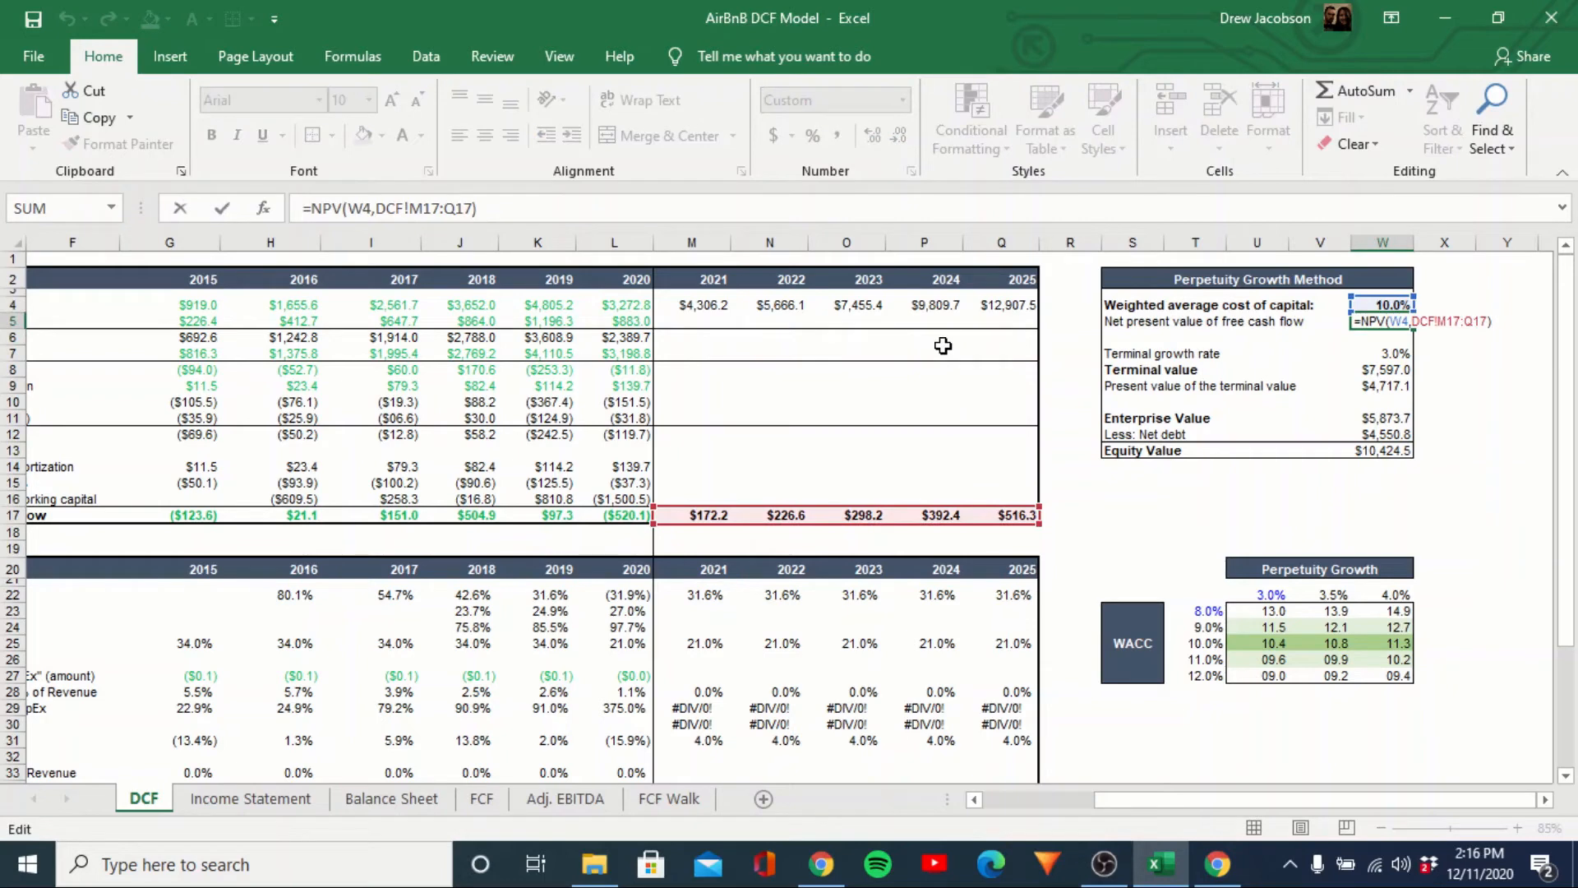
key(Escape)
key(F2)
key(Escape)
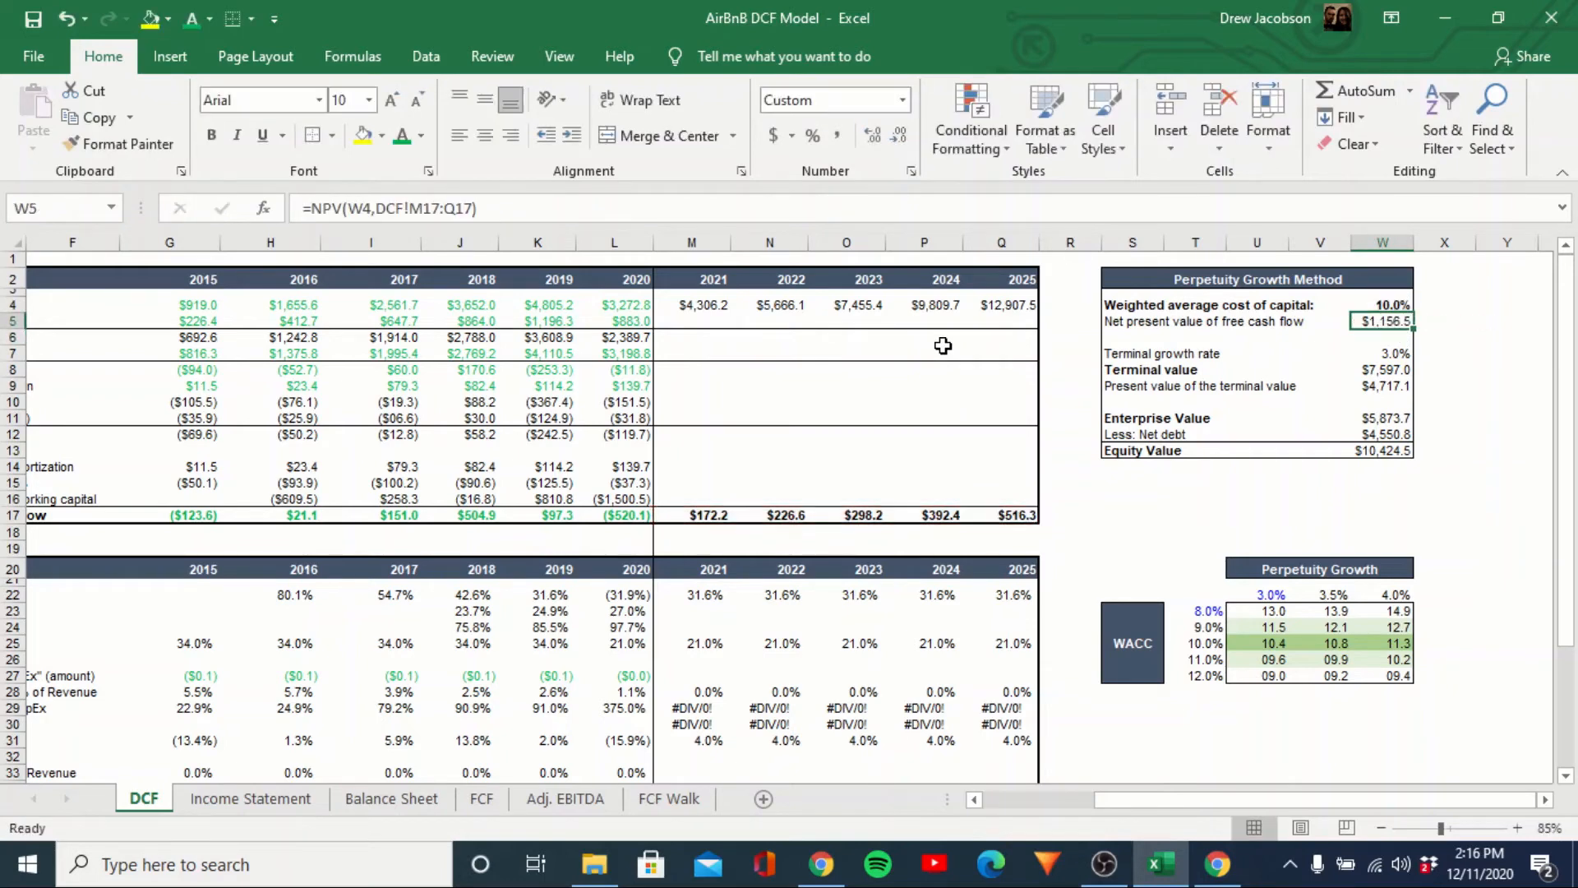
Look across the projected columns back to 2020, and recheck which free cash flow years the NPV formula in W5 covers.
key(Left)
key(Left)
key(Left)
key(Left)
key(Left)
key(Left)
key(Left)
key(Left)
key(Left)
key(Left)
key(Left)
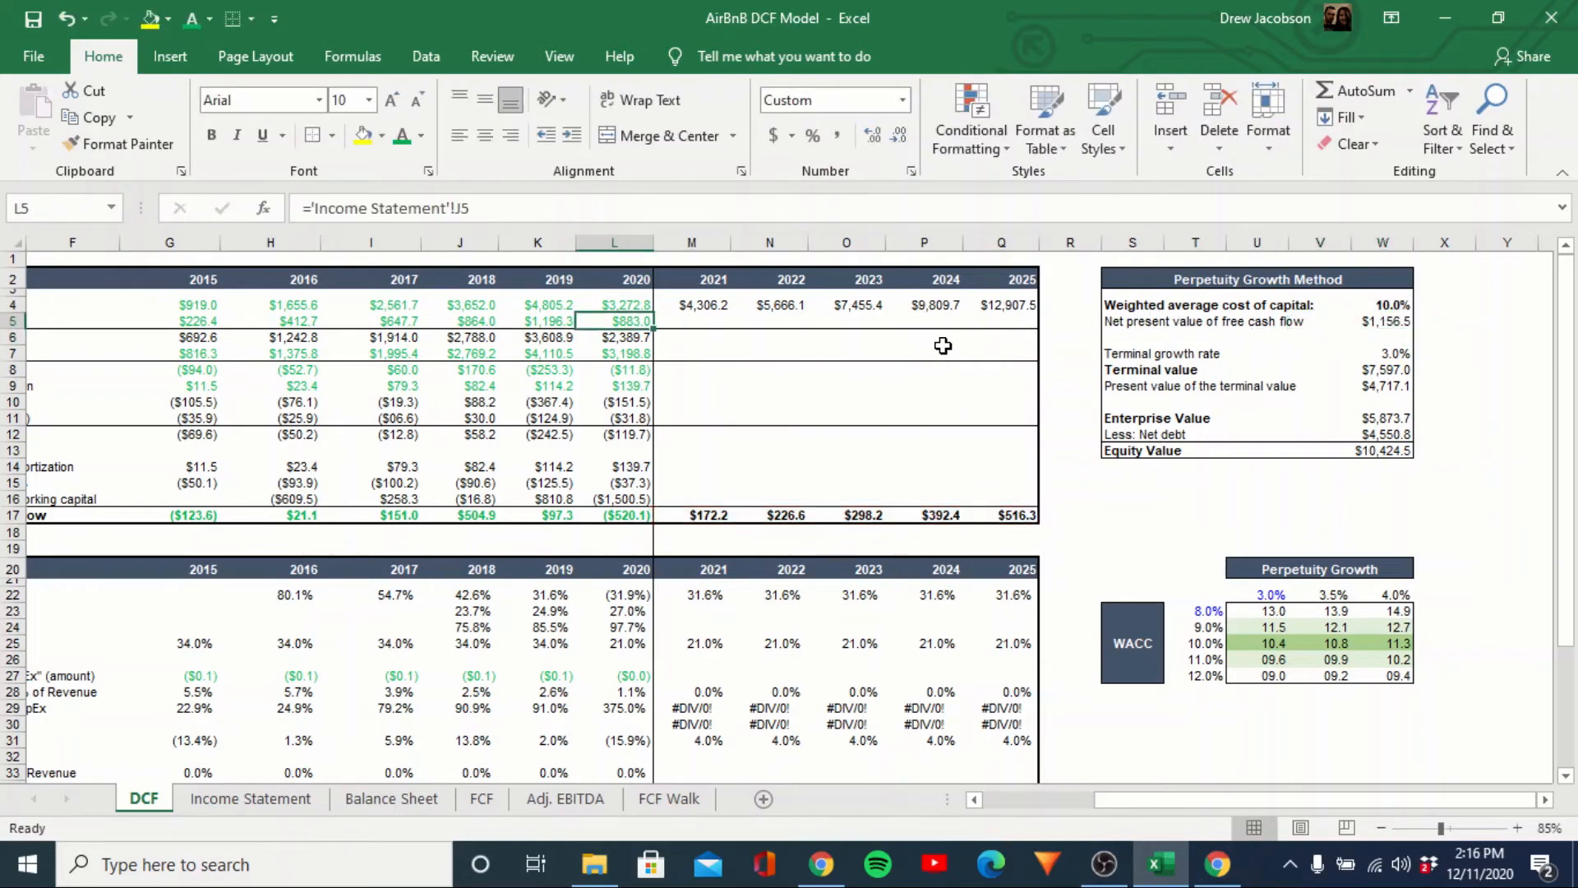
key(Right)
key(Right)
key(Right)
key(Right)
key(Right)
key(Right)
key(Right)
key(Right)
key(Right)
key(Right)
key(Right)
key(F2)
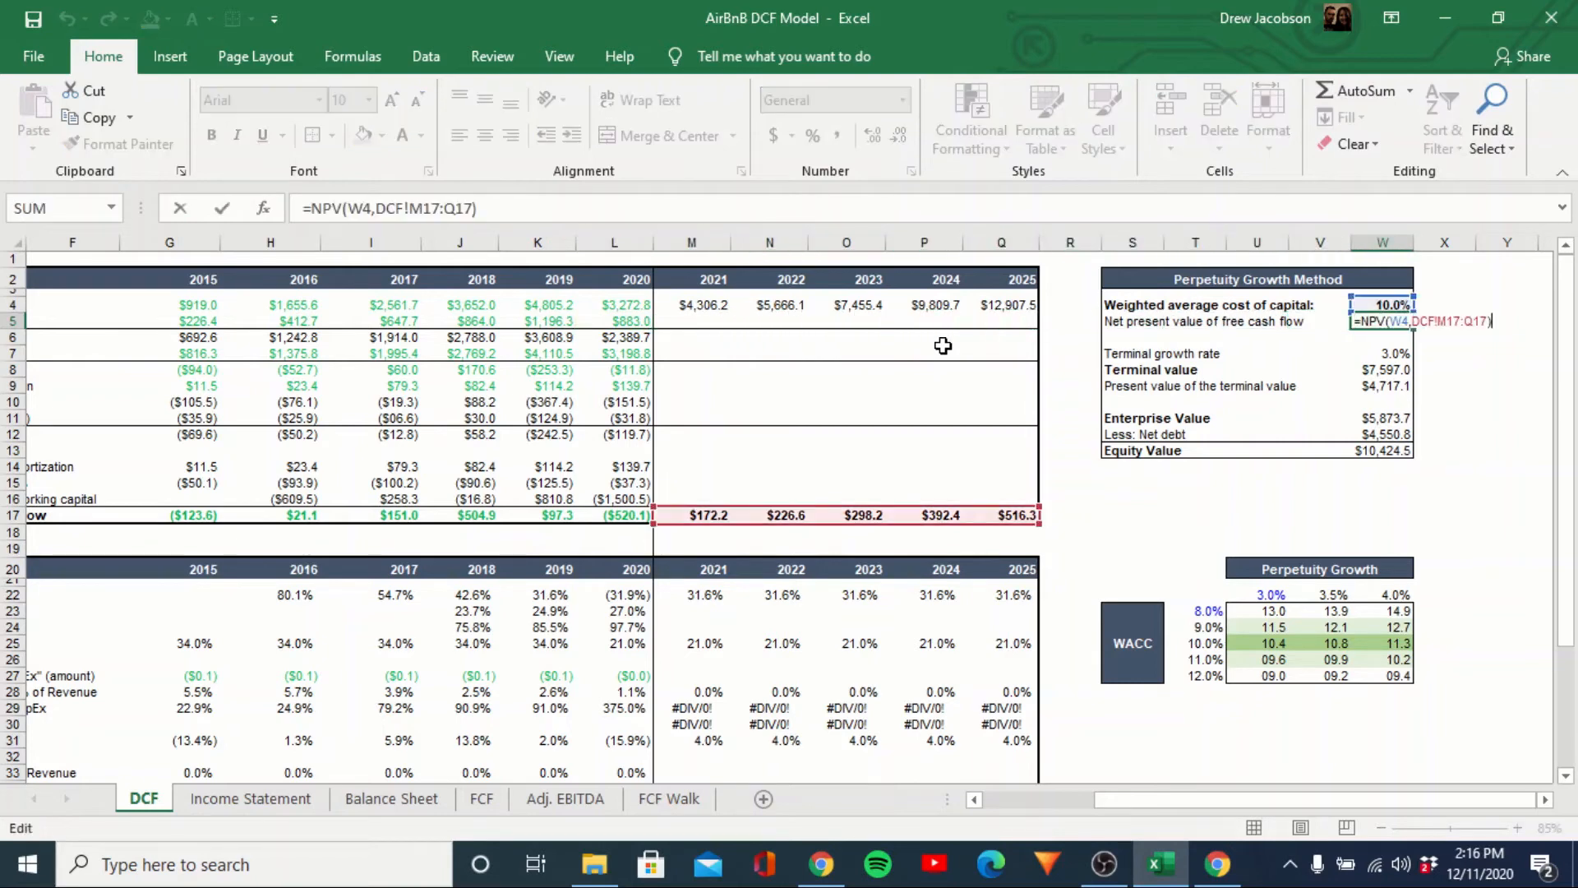
key(Escape)
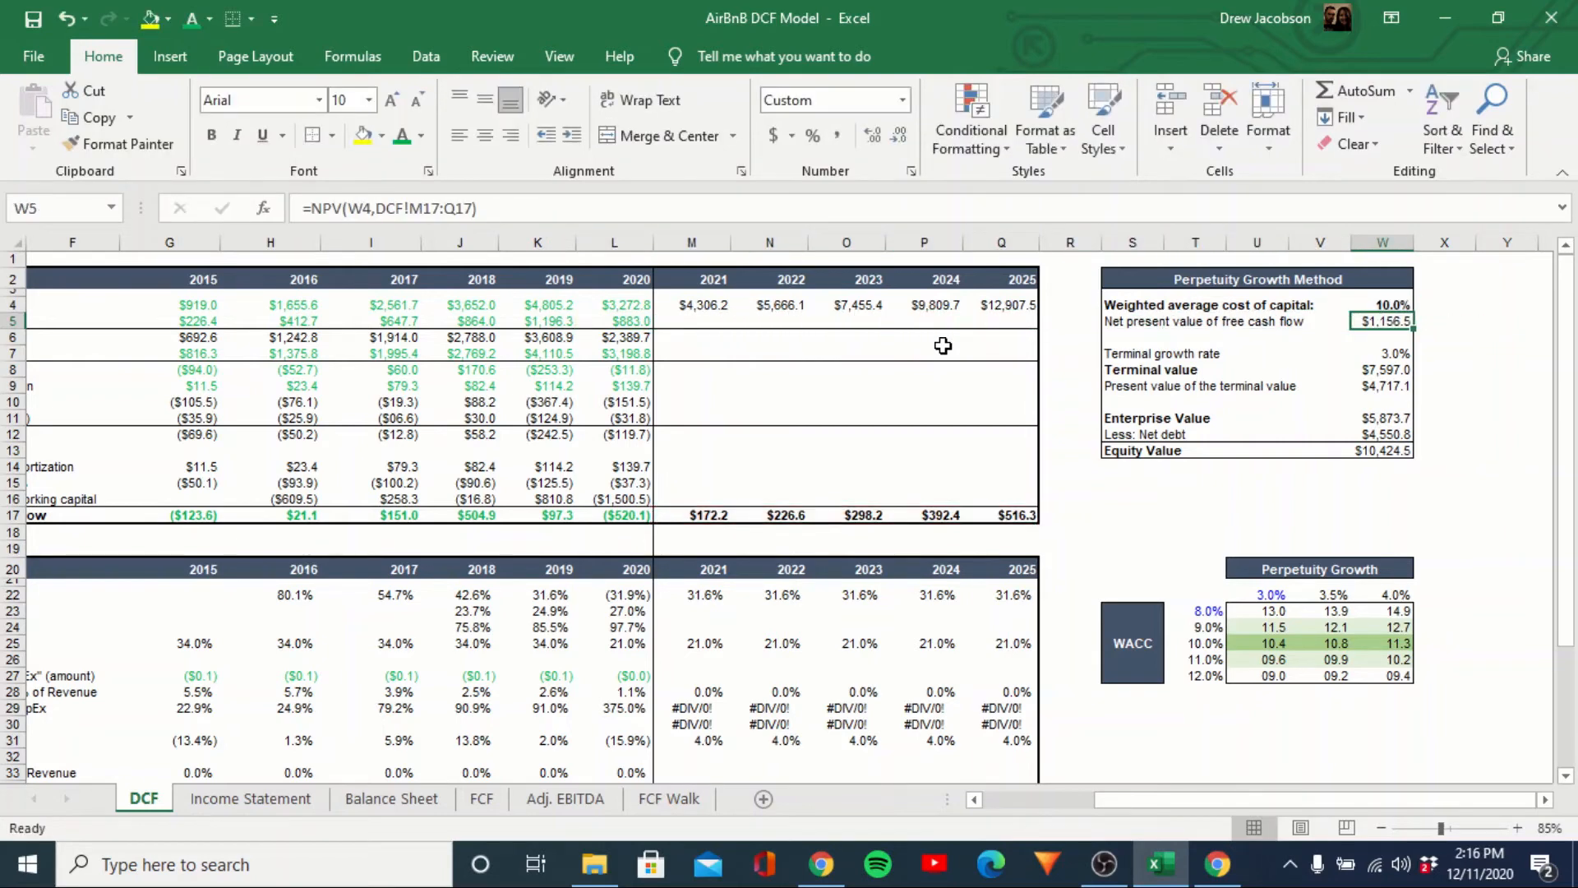
Check the formulas for Terminal value, Present value of the terminal value and Equity Value in the Perpetuity Growth Method block.
key(Down)
key(Down)
key(Down)
key(Up)
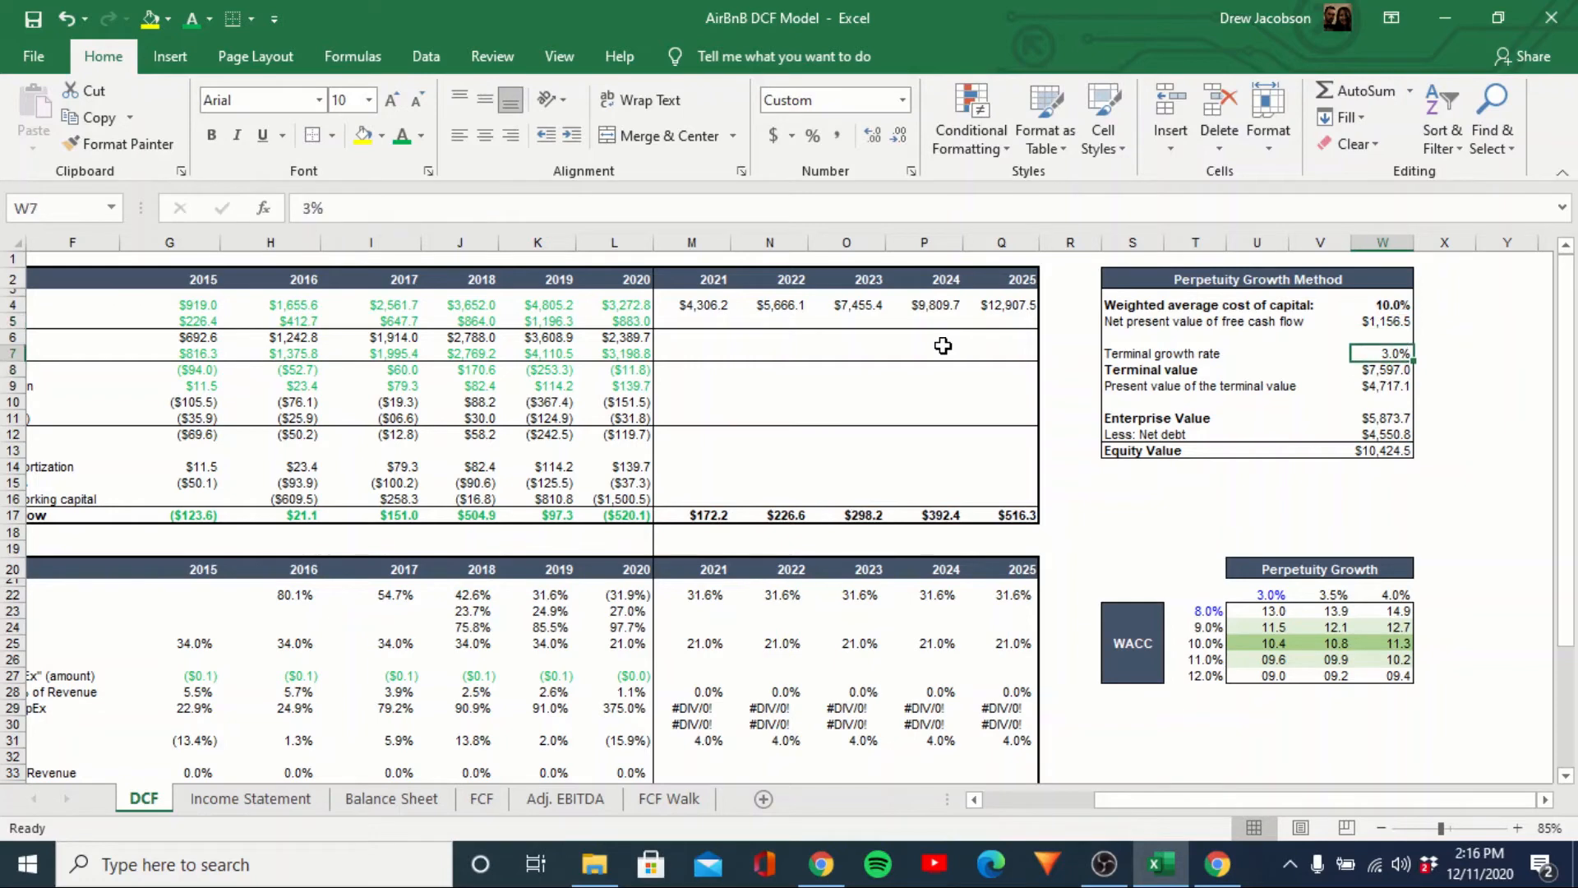
key(Down)
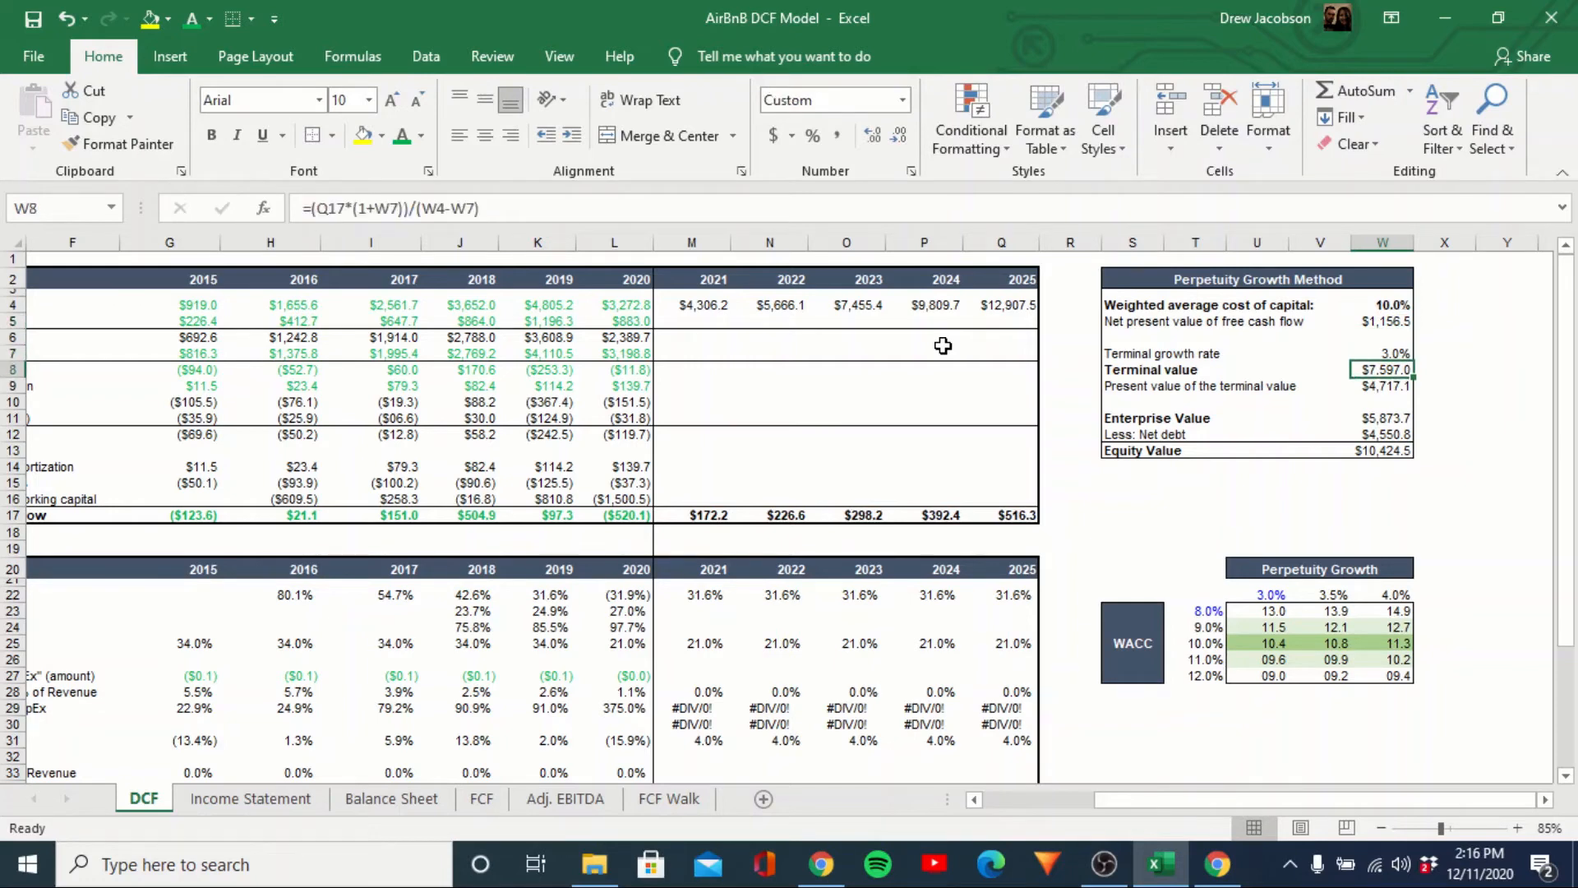
key(F2)
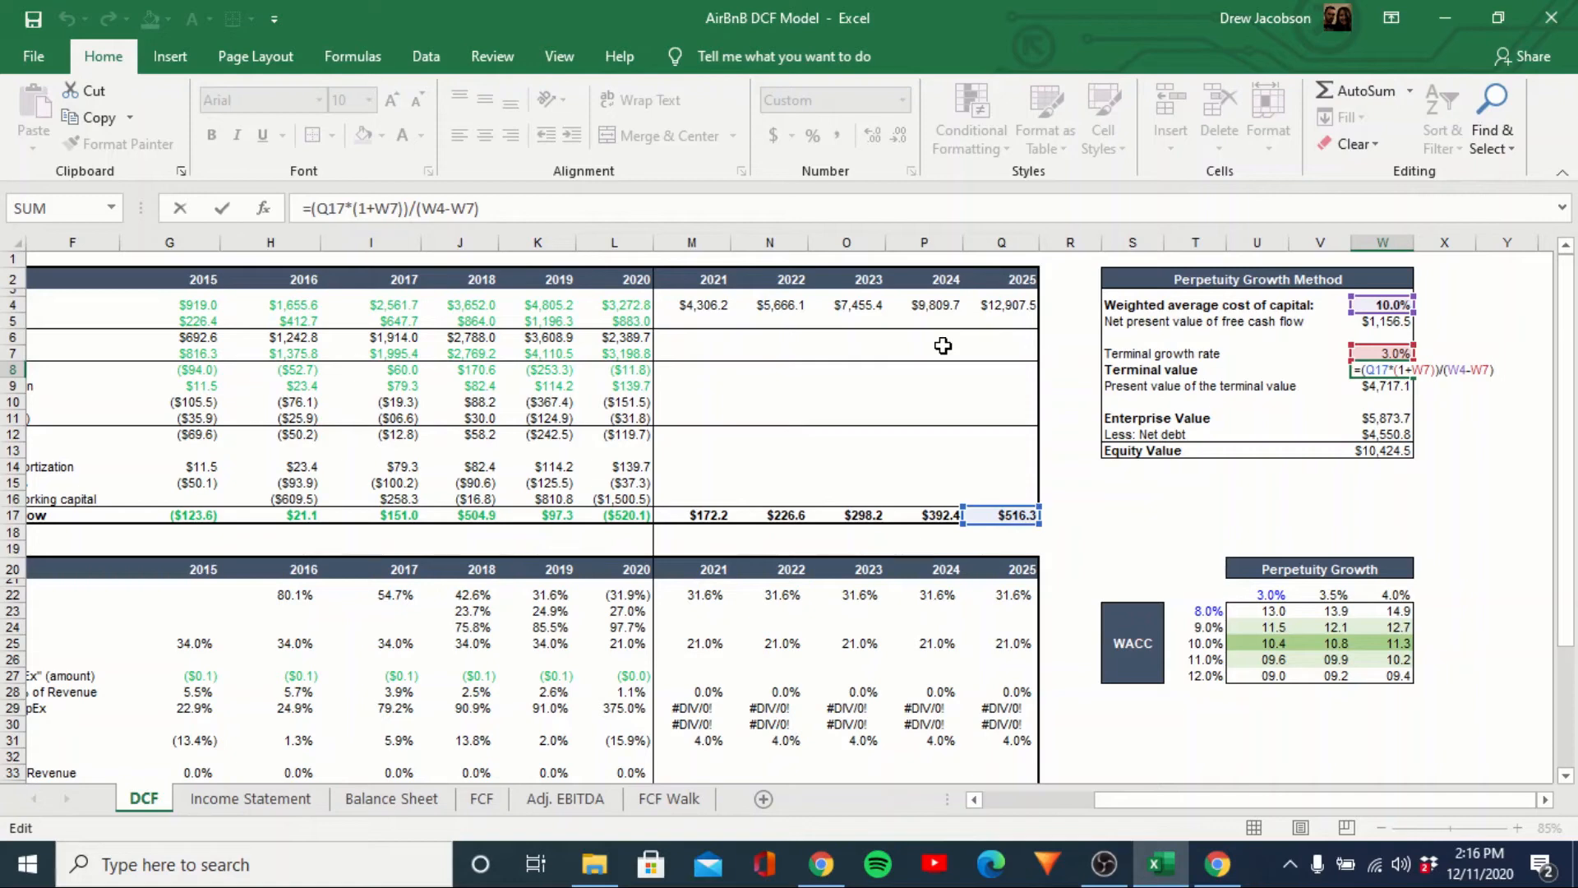
key(Escape)
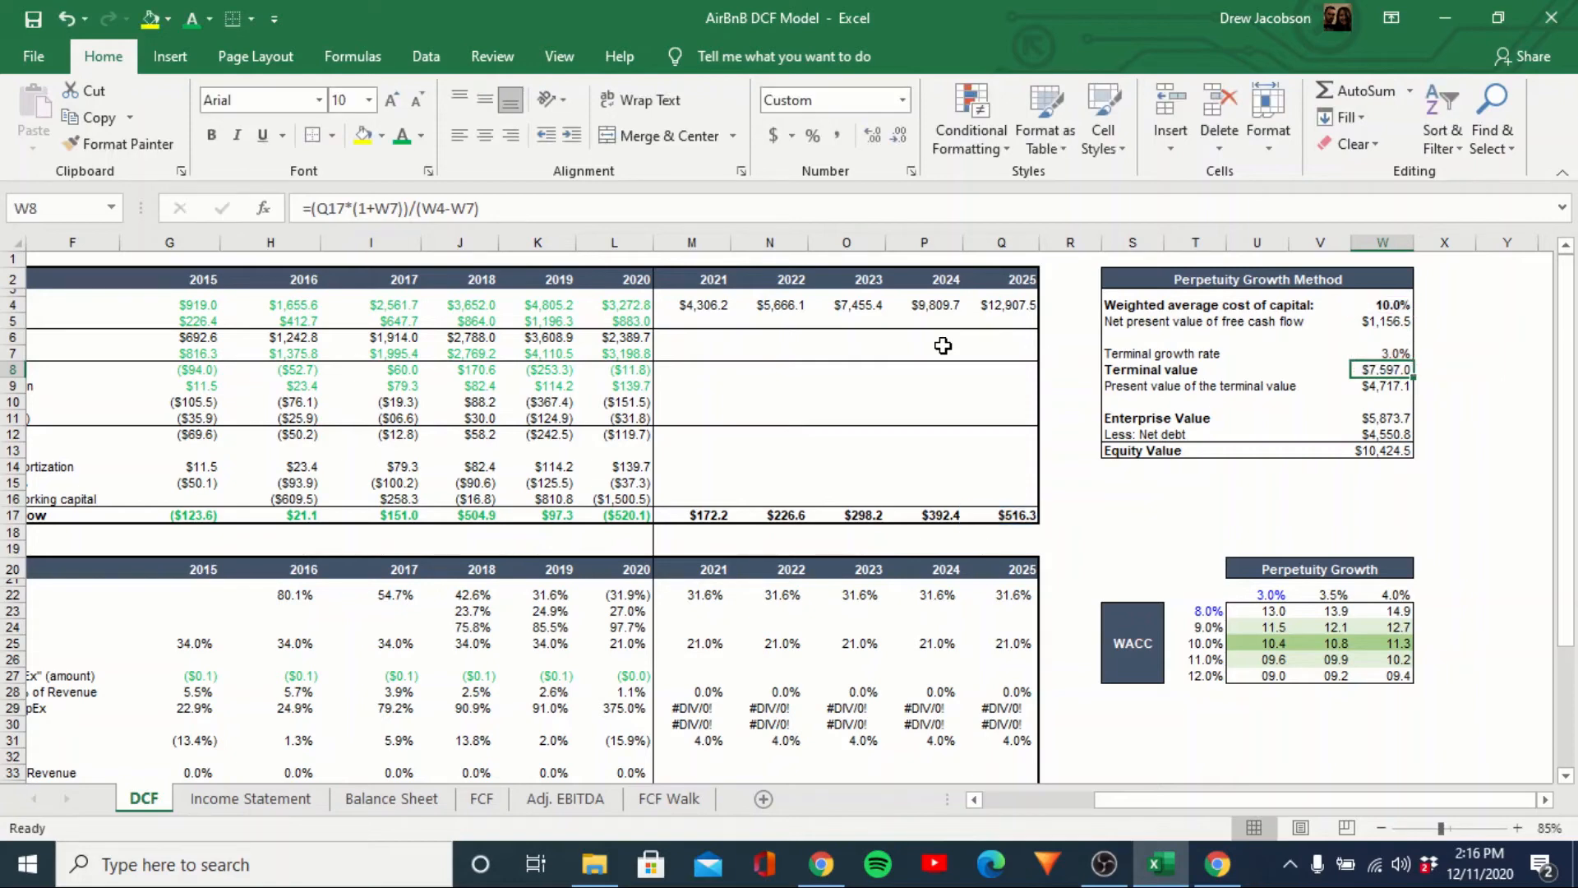
key(Down)
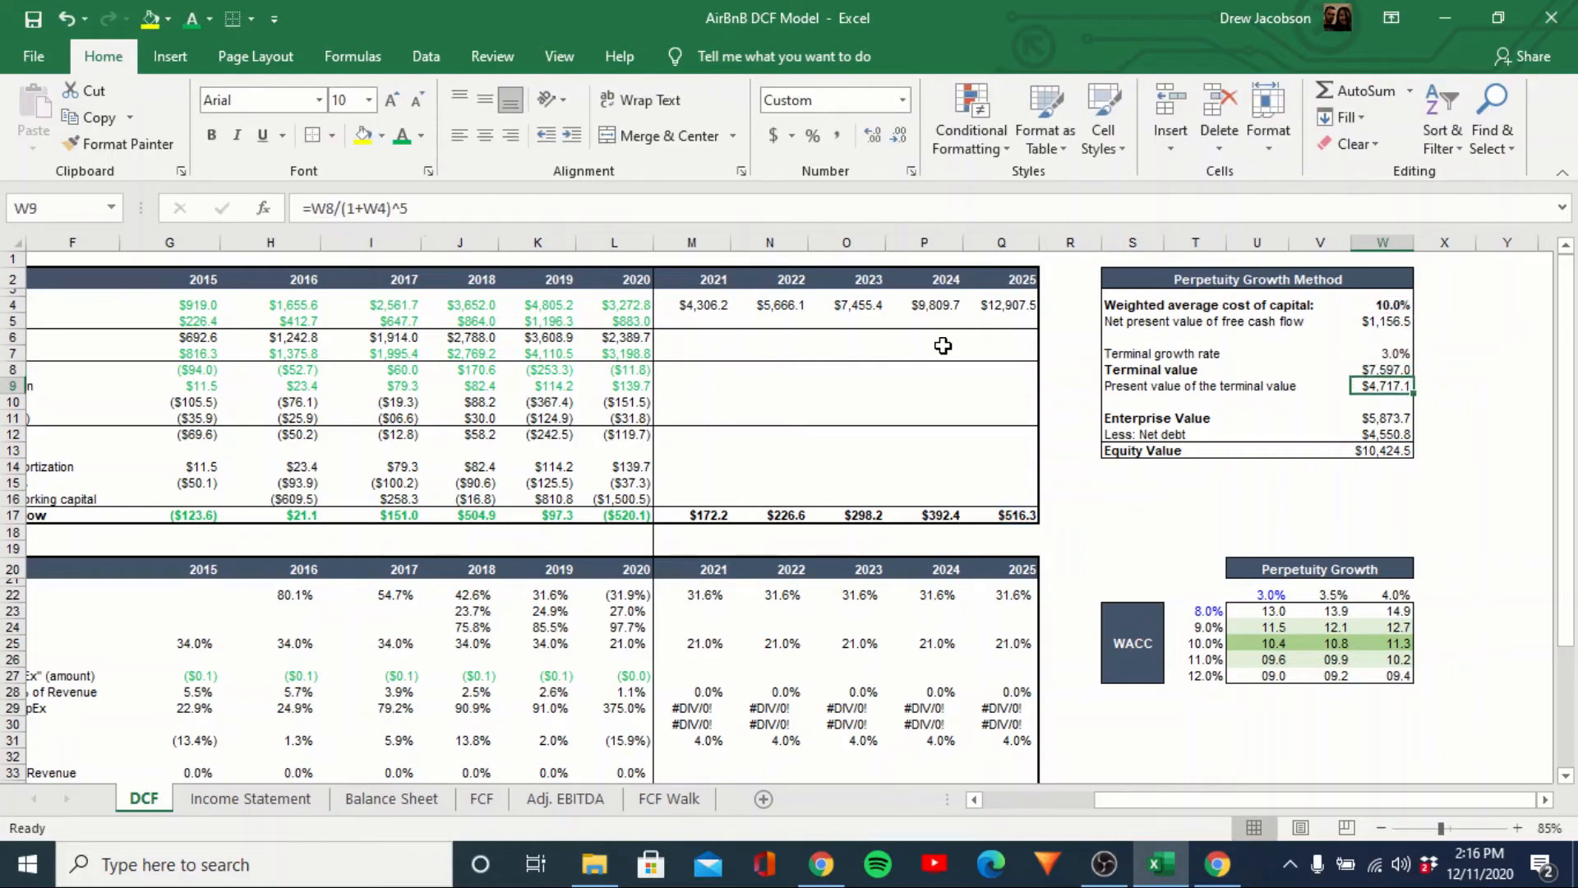
key(F2)
key(Escape)
key(Down)
key(Down)
key(Down)
key(Down)
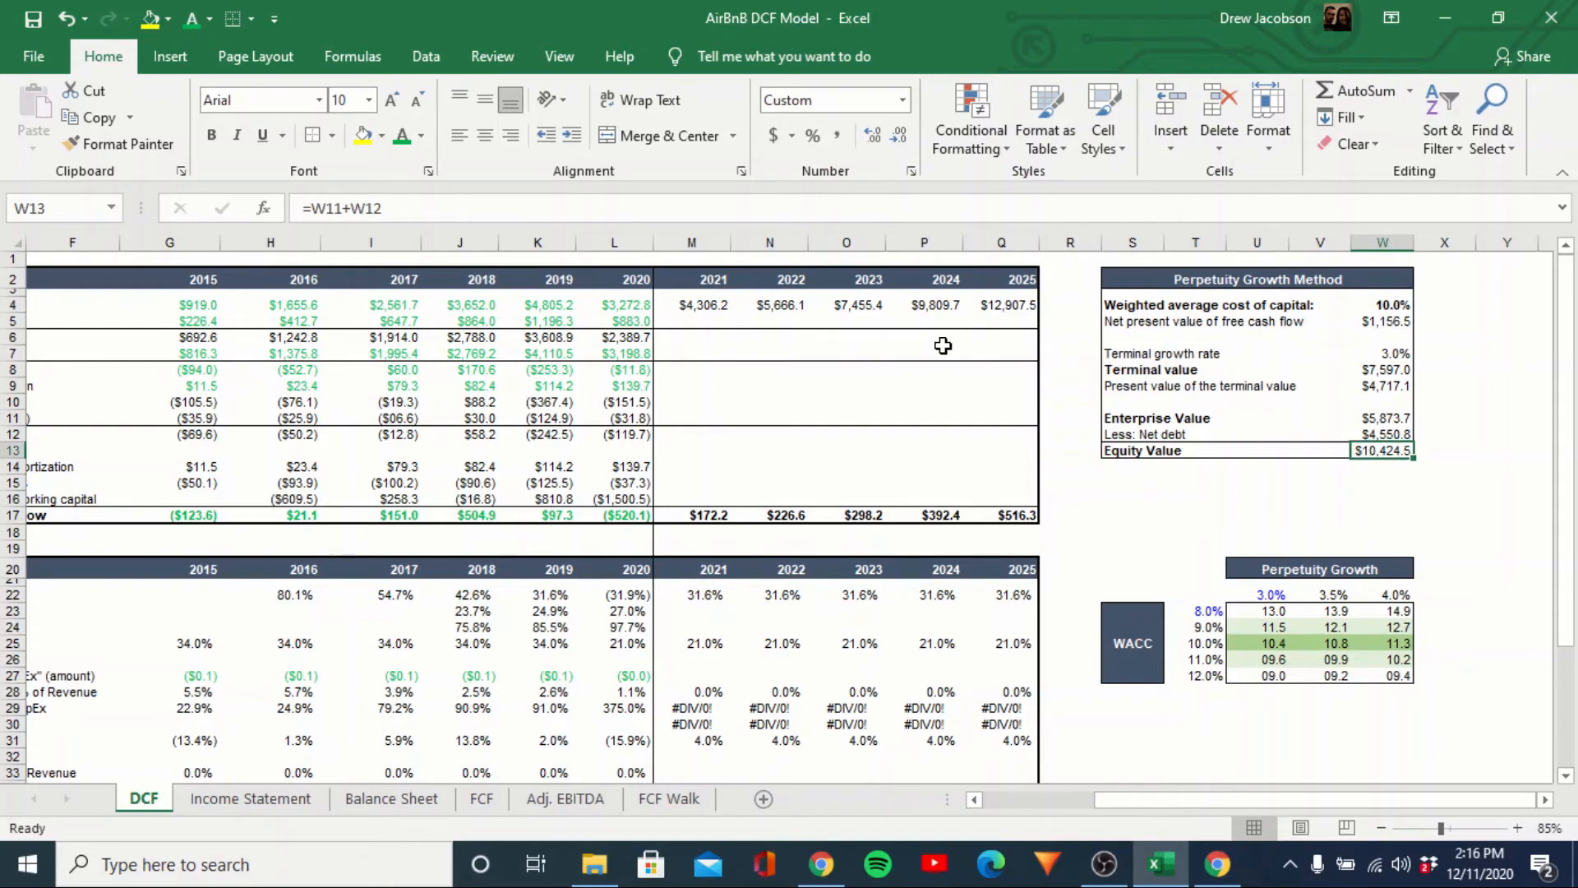
Switch to Chrome, search for ABNB, open its Yahoo Finance quote and highlight the Market Cap, and return to the Excel model.
click(1217, 865)
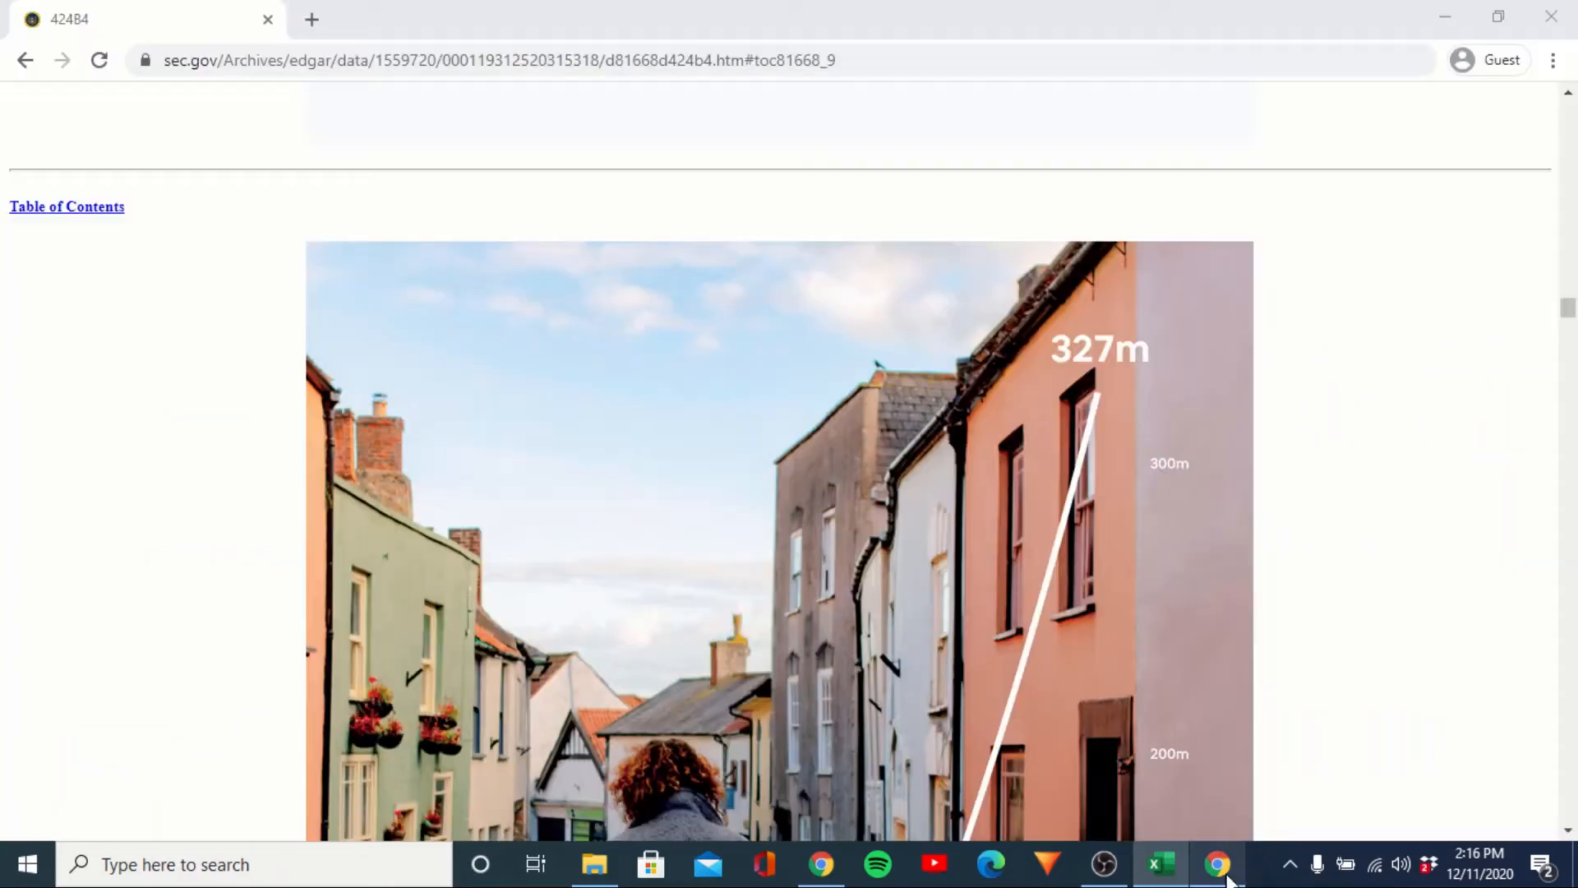
click(312, 19)
text(A)
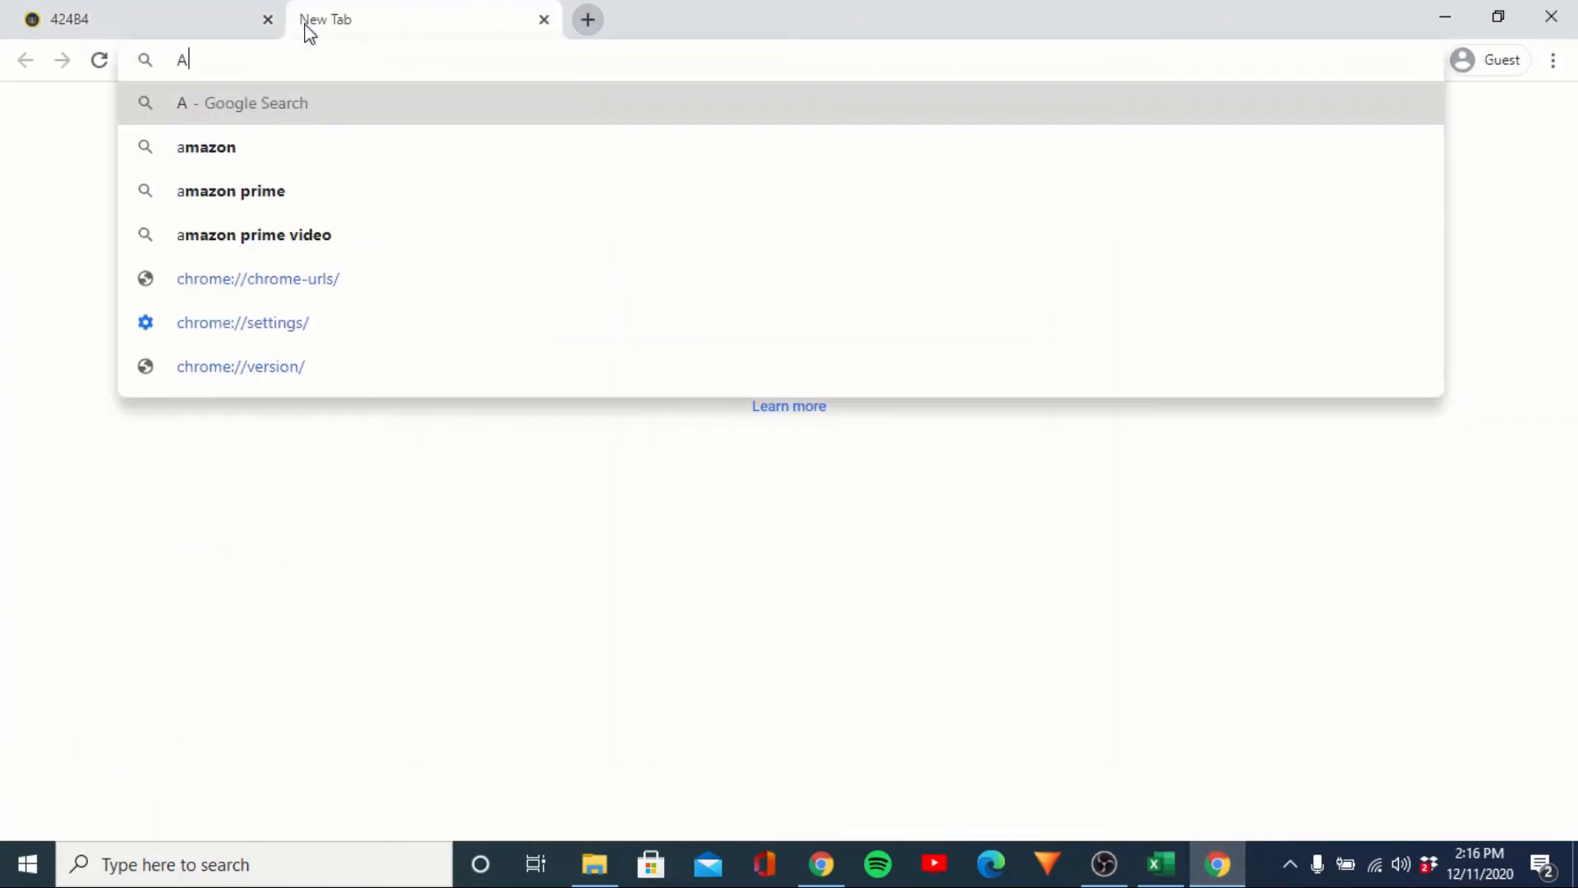
text(BNBN)
key(Return)
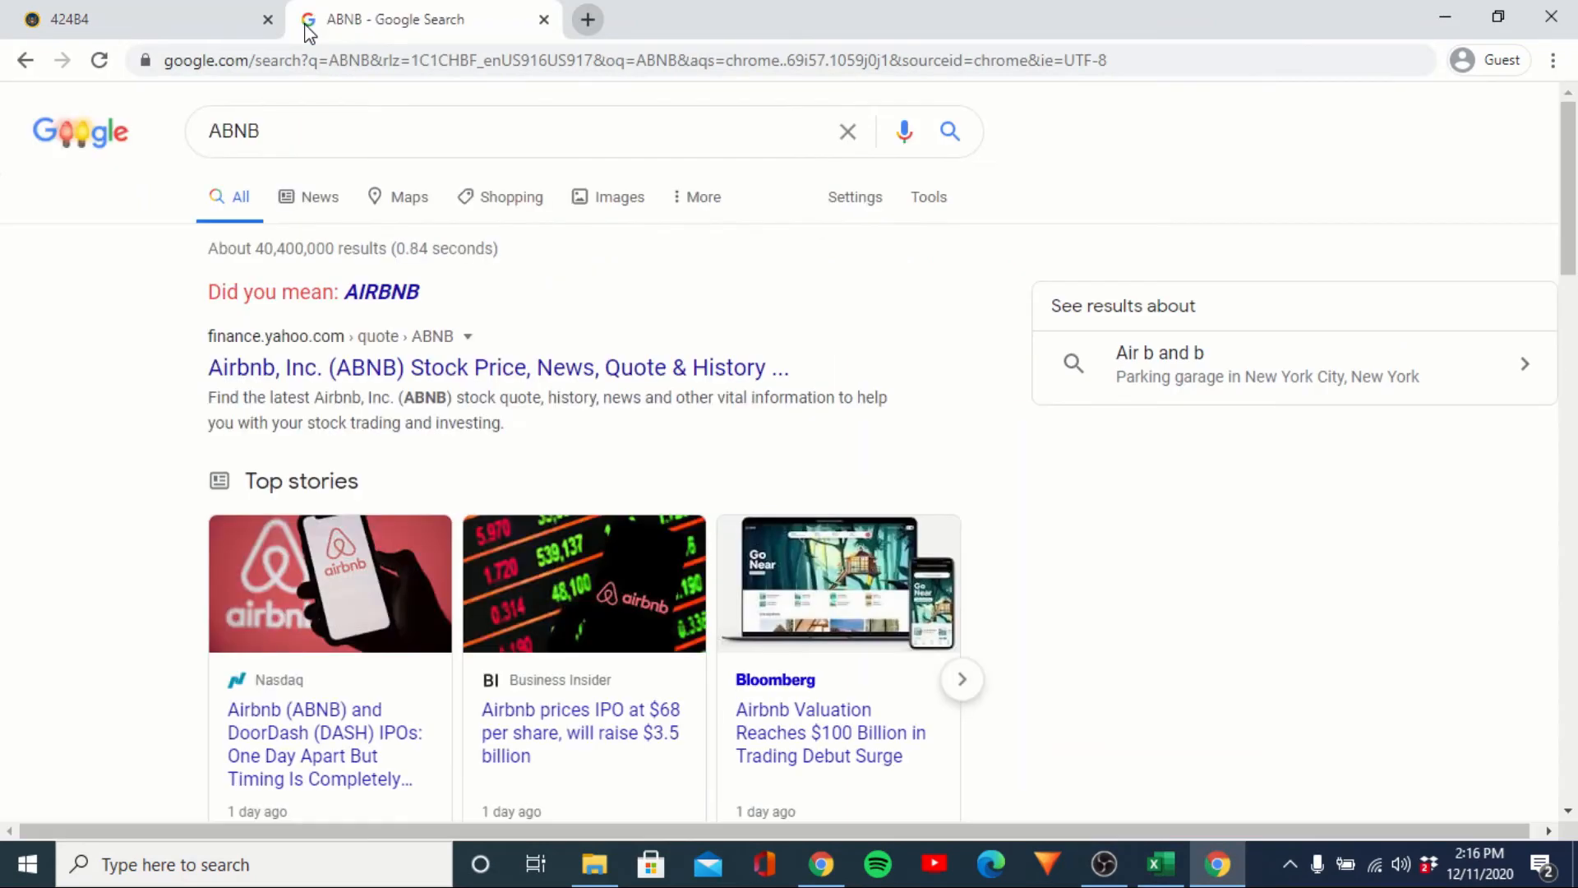
click(288, 374)
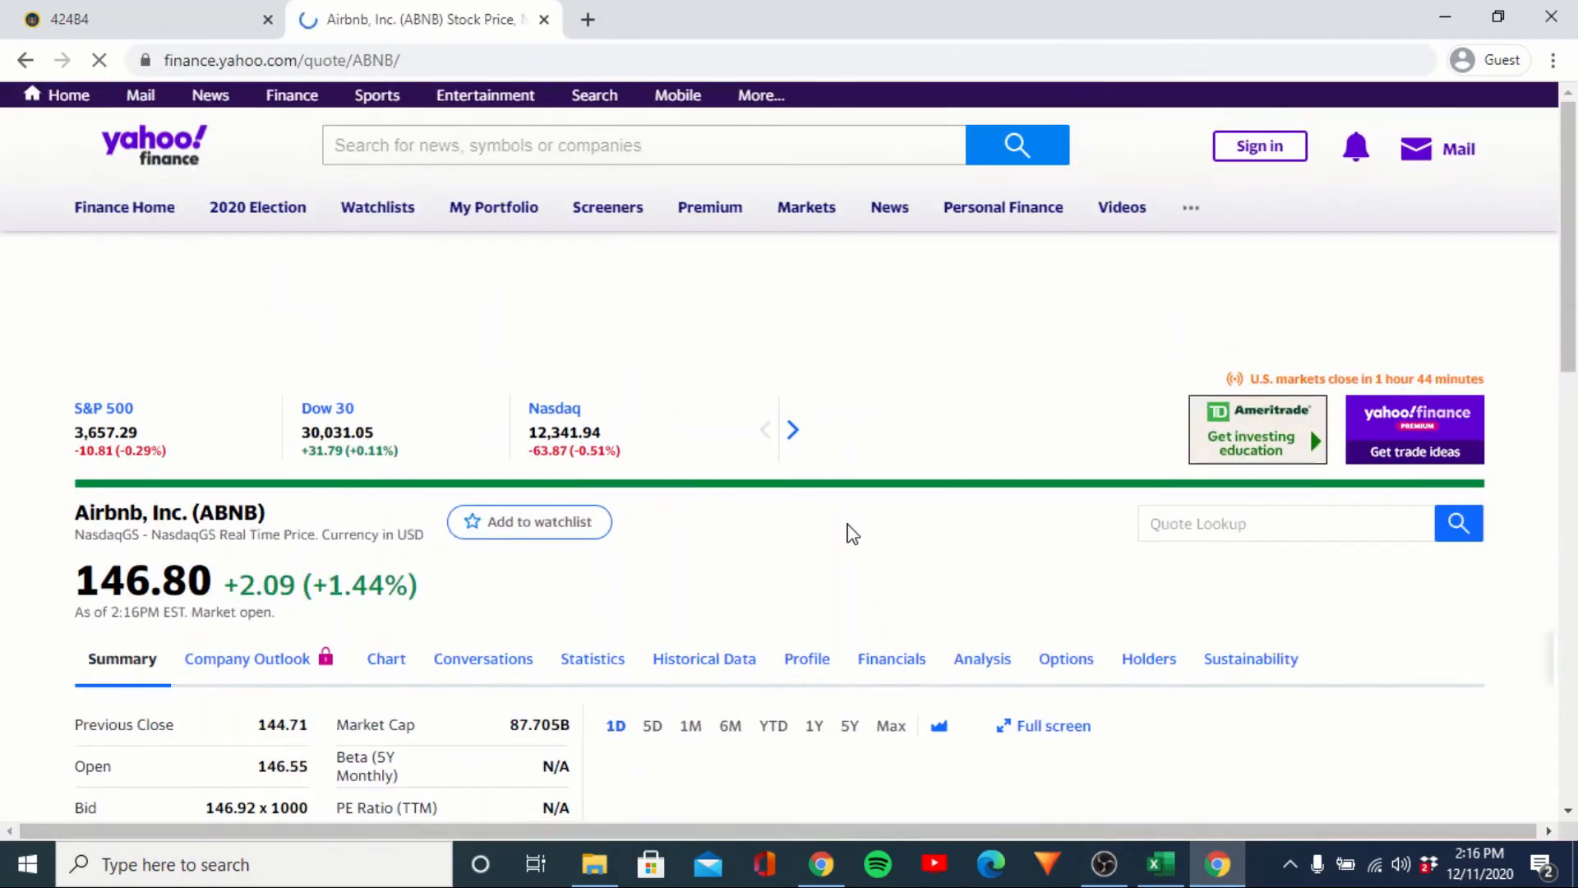
scroll(851, 536, down, 2)
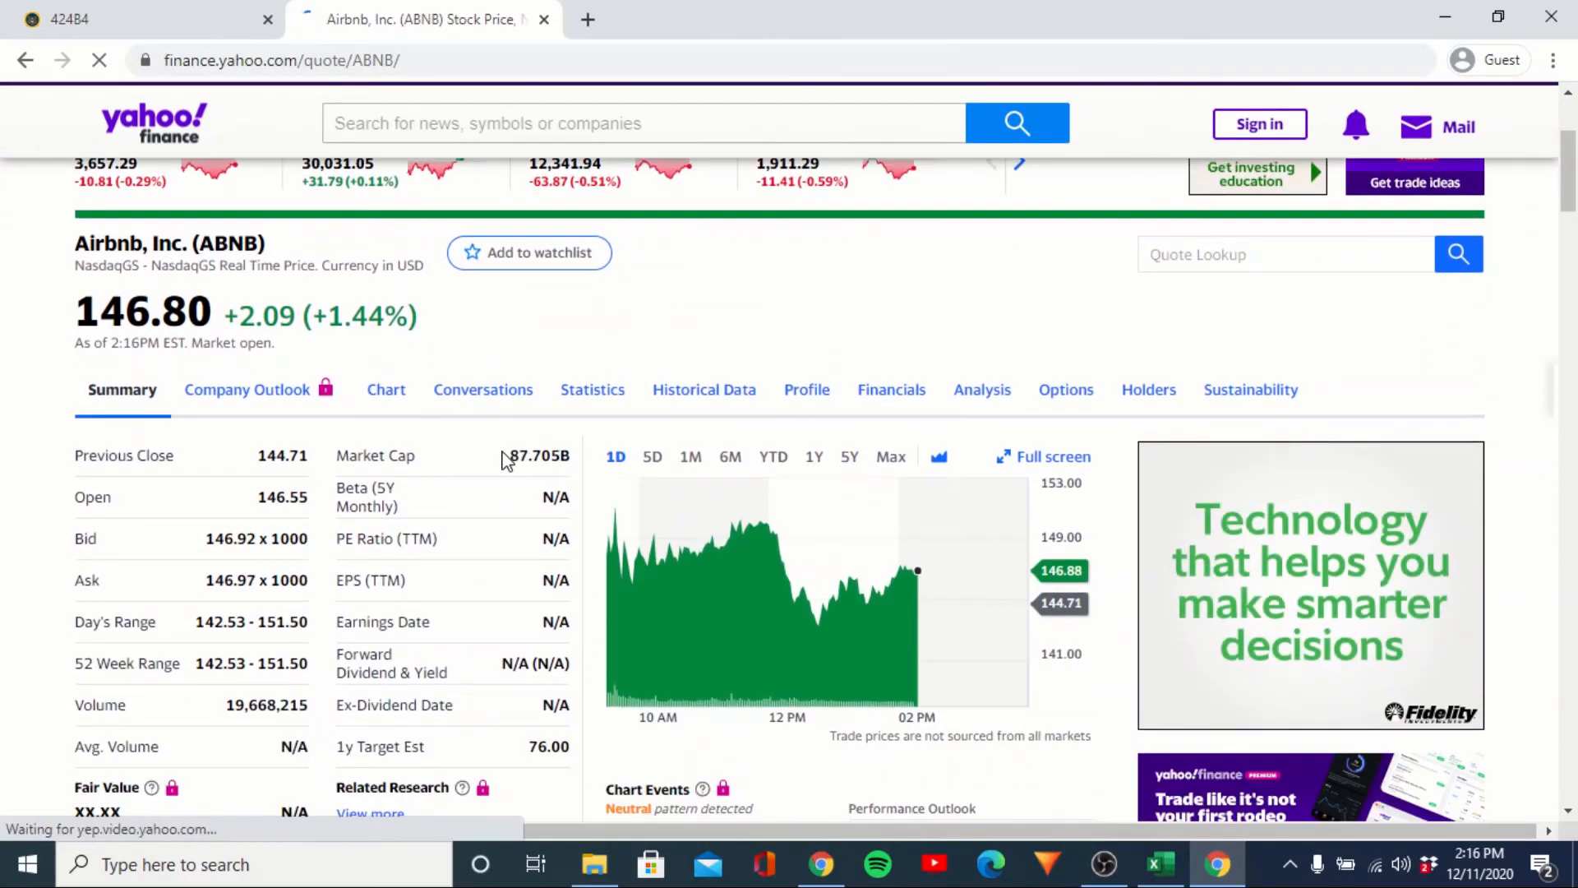
drag(505, 457, 570, 458)
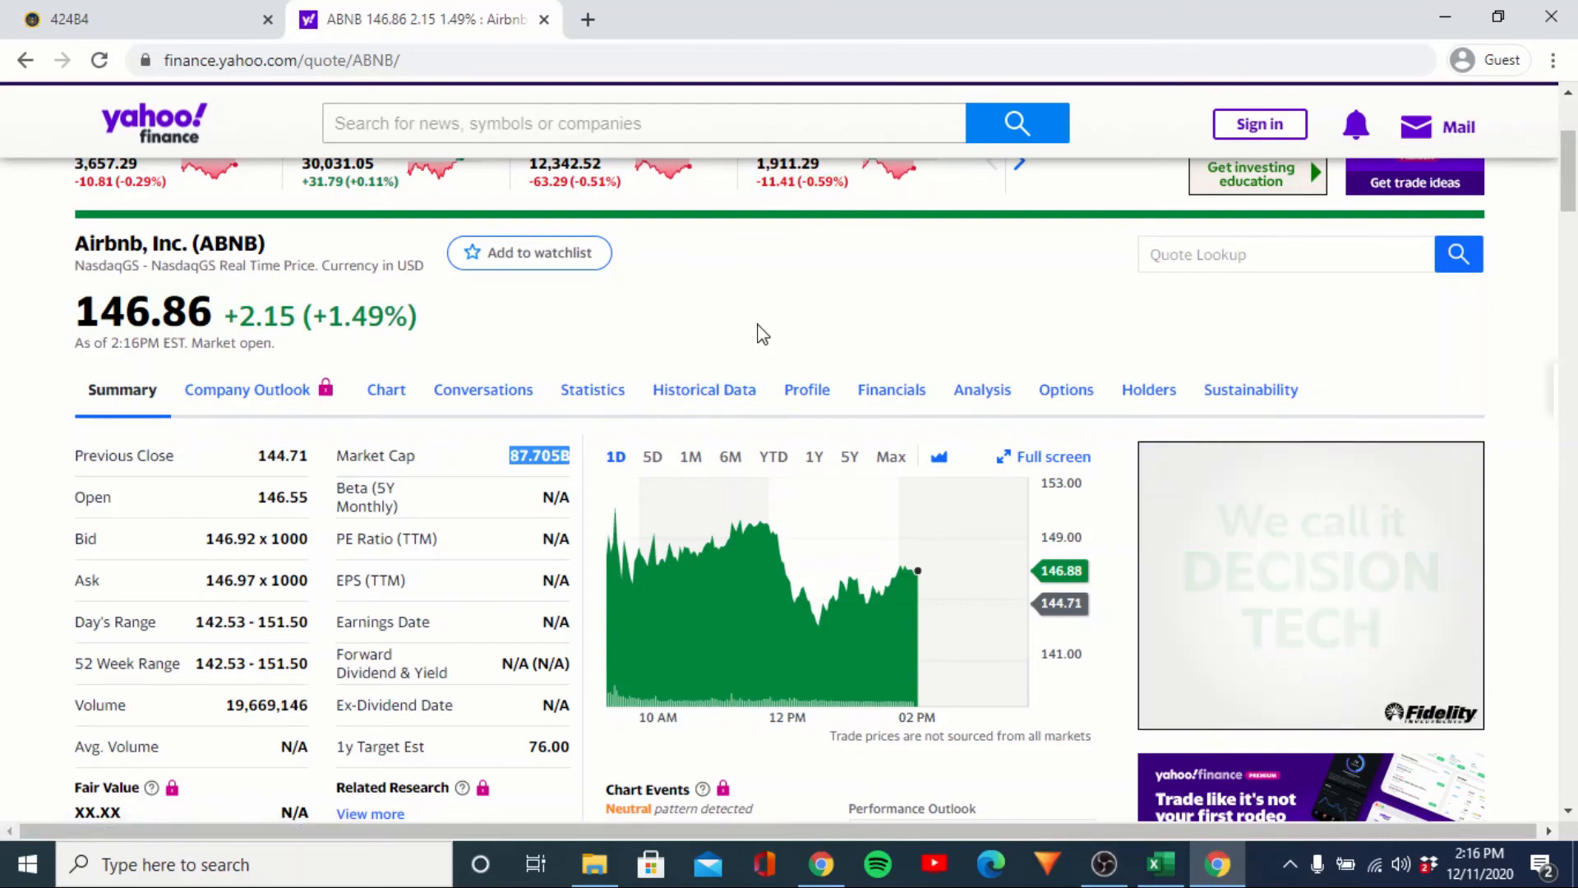
click(1440, 23)
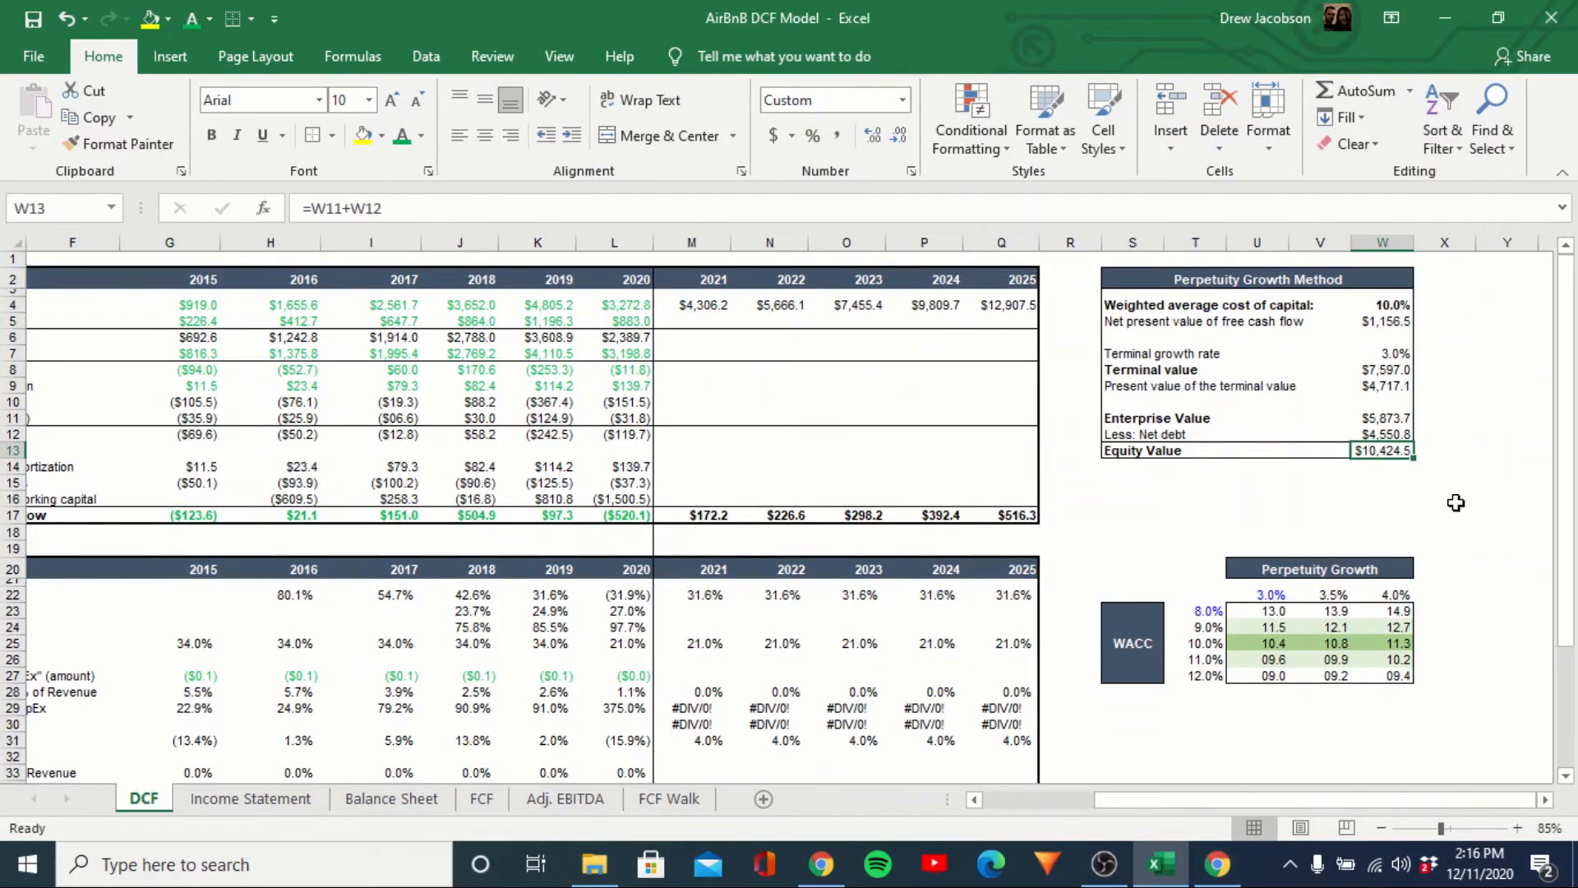
Review the historical FCF as a % of Revenue in row 31, selecting the 2017 and 2018 values together for comparison.
click(1452, 463)
drag(1576, 401, 1576, 463)
click(685, 545)
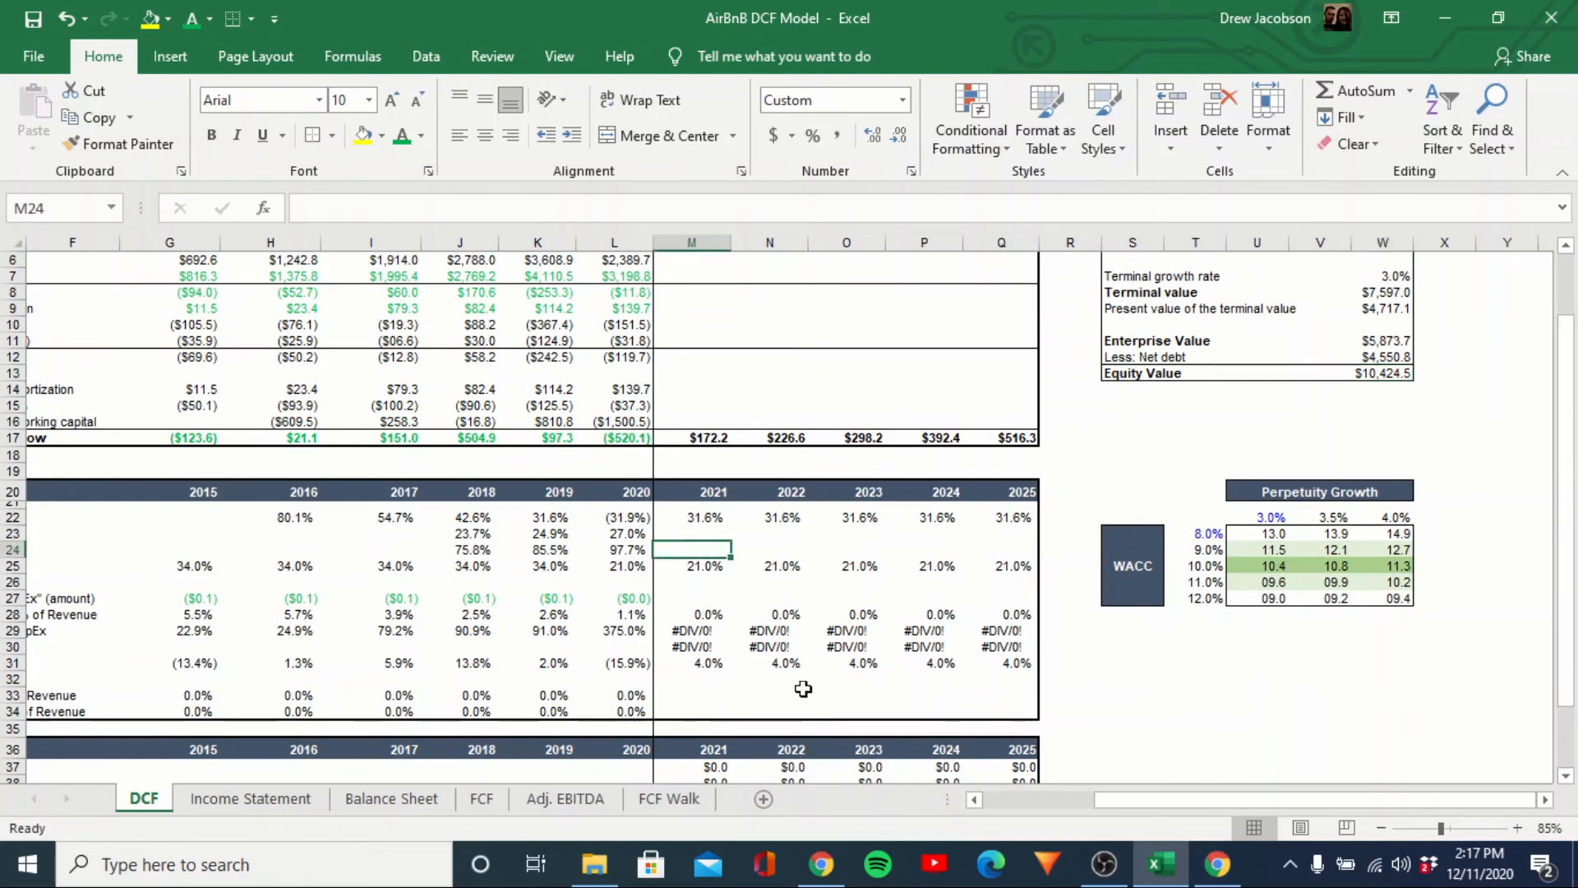
key(Up)
key(Up)
key(Down)
key(Down)
key(Down)
key(Down)
key(Down)
key(Down)
key(Down)
key(Down)
key(Down)
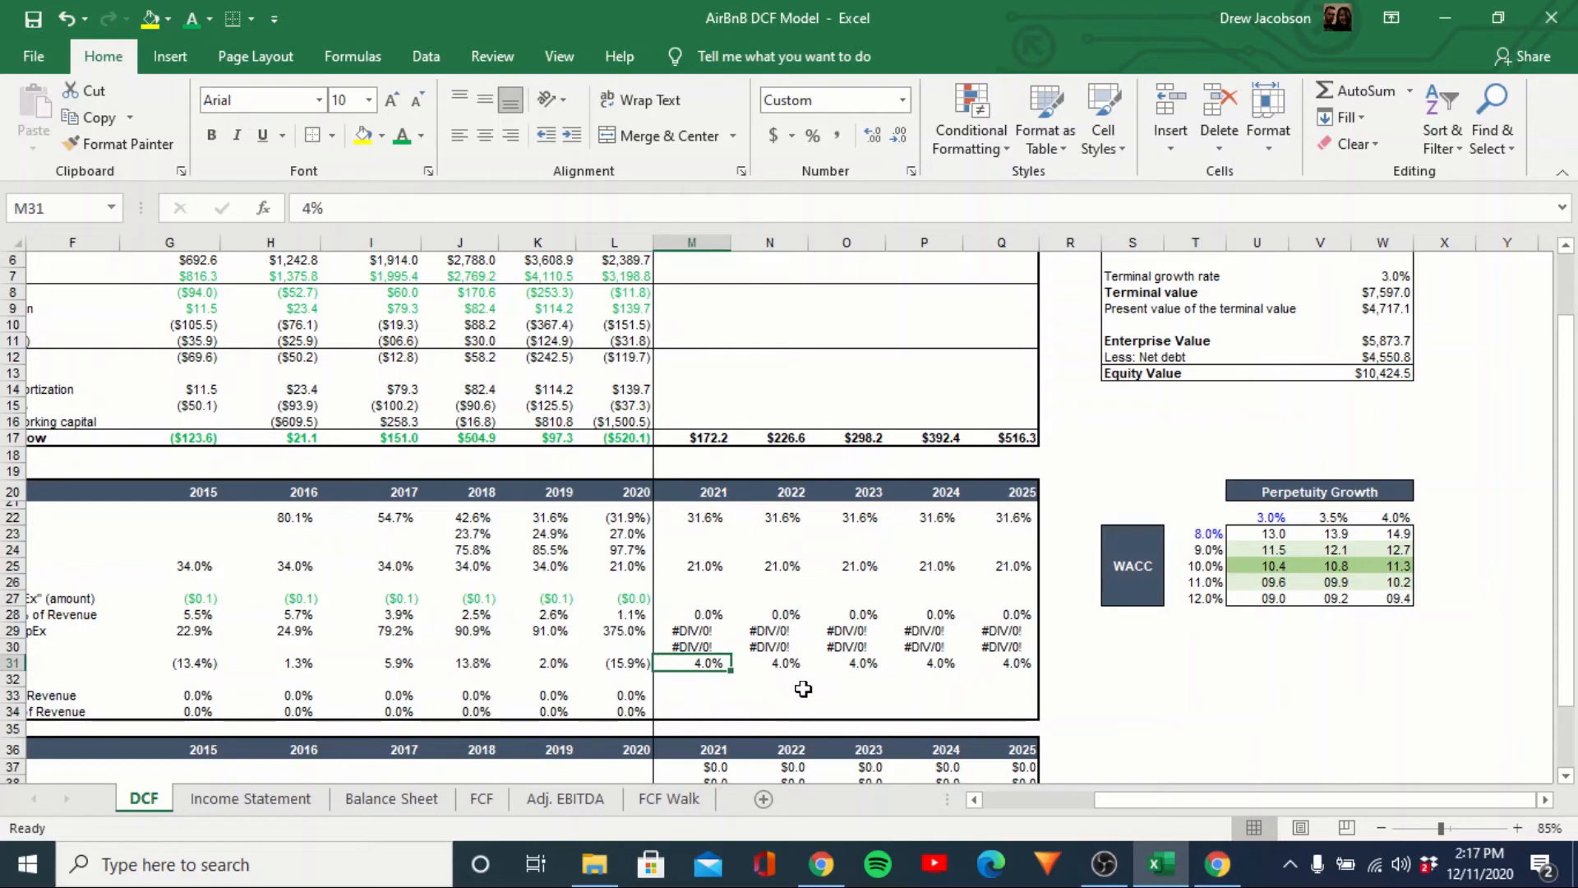
key(Left)
key(Left)
key(Left)
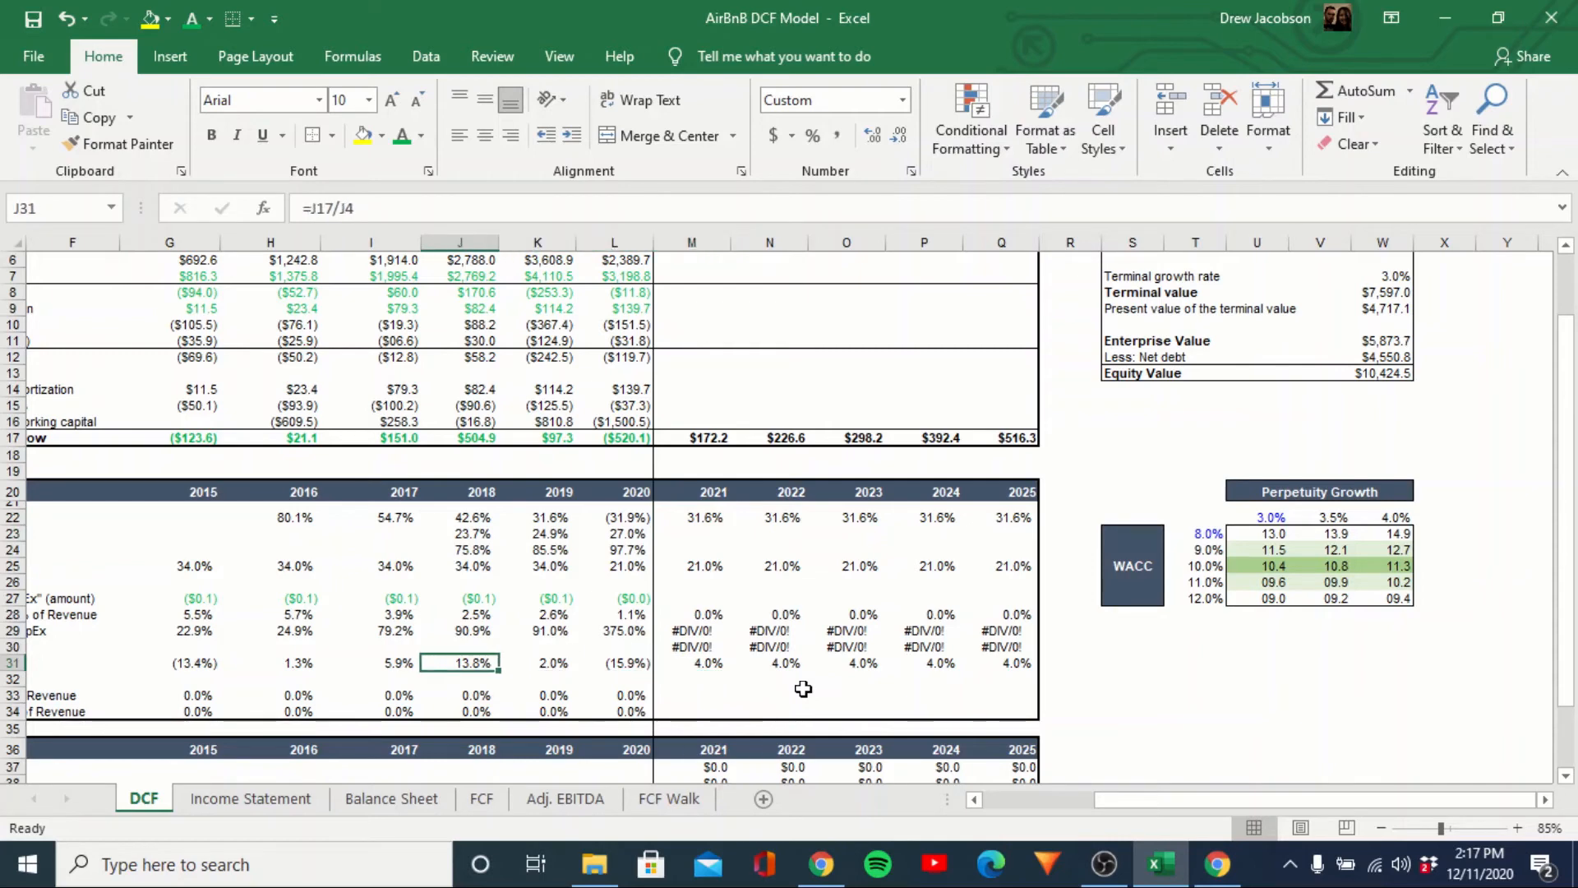
key(Left)
key(shift+Right)
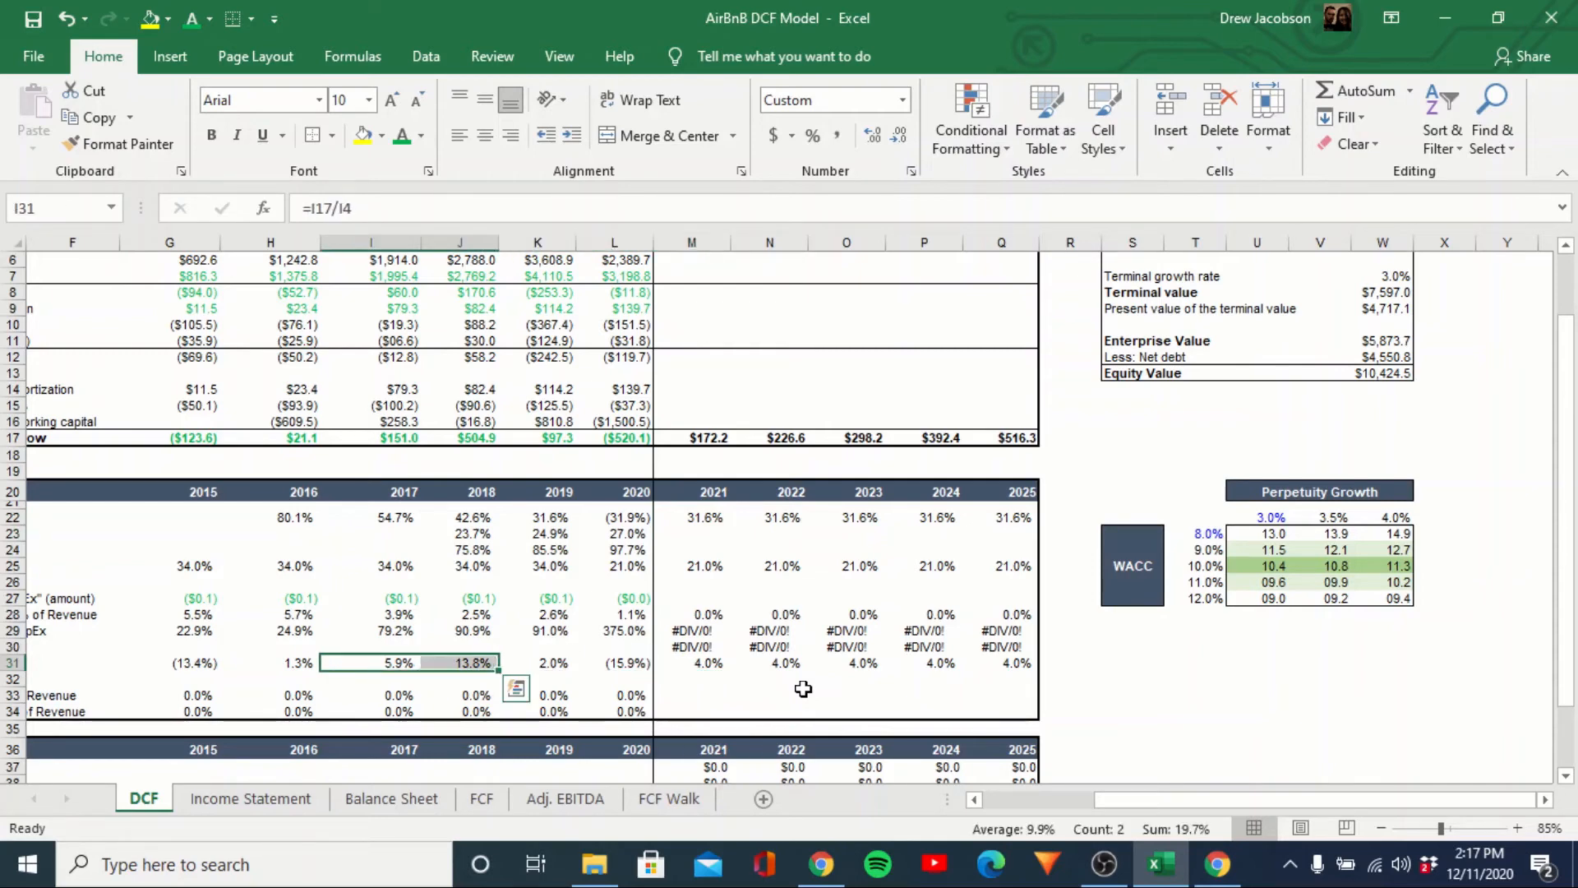
Set the 2021 FCF as a % of Revenue in M31 to 10% and check the Equity Value in W13.
key(Right)
key(Right)
key(Right)
key(Right)
key(Right)
key(Left)
text(10%)
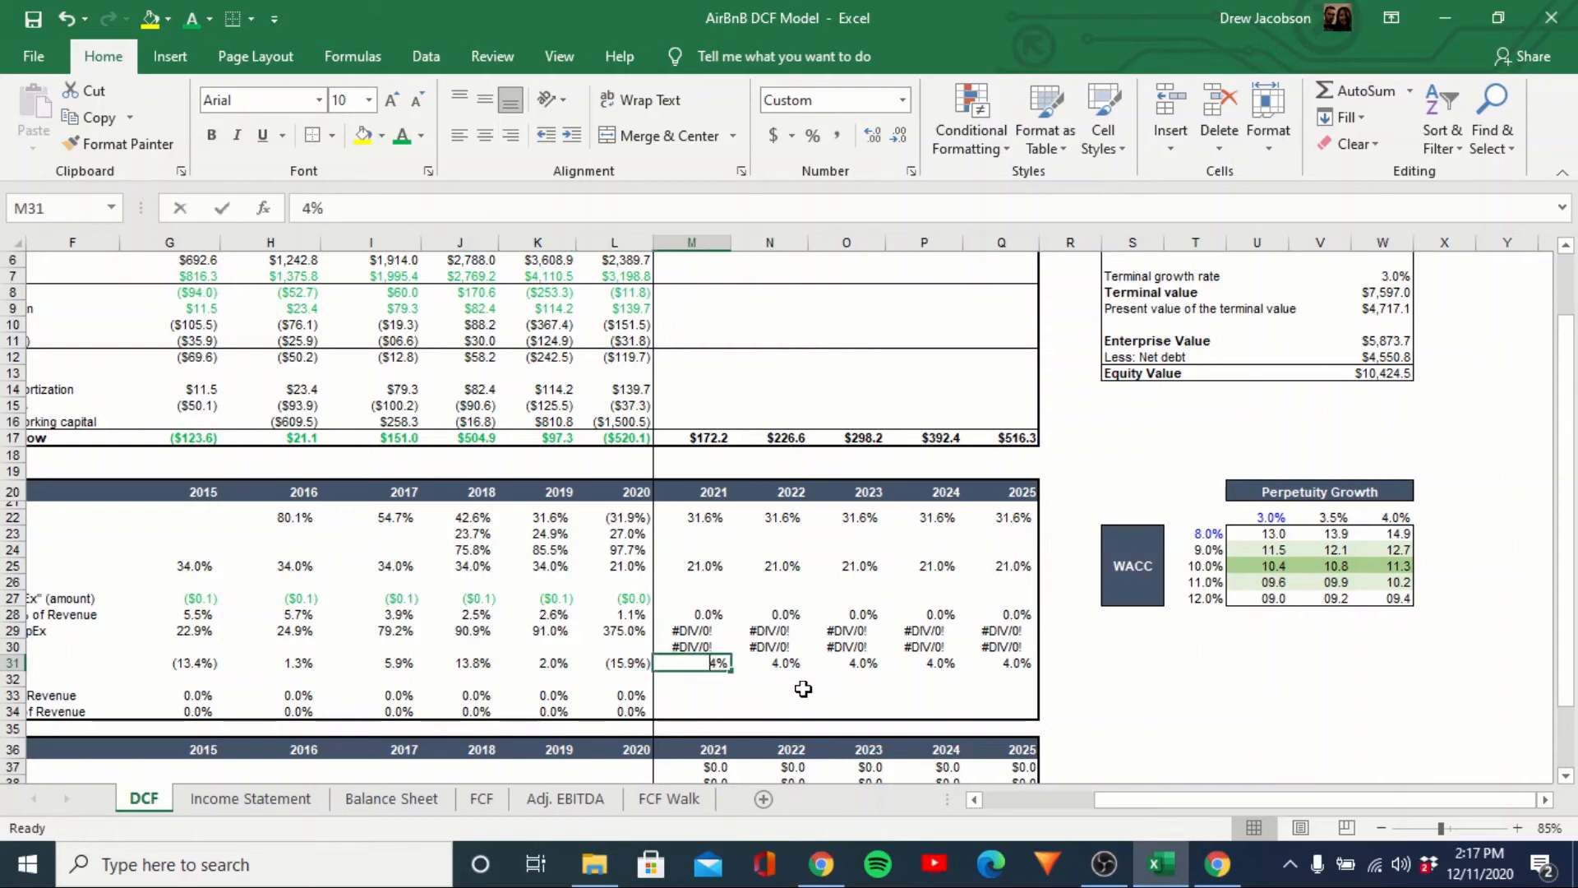
key(ctrl+Return)
key(Right)
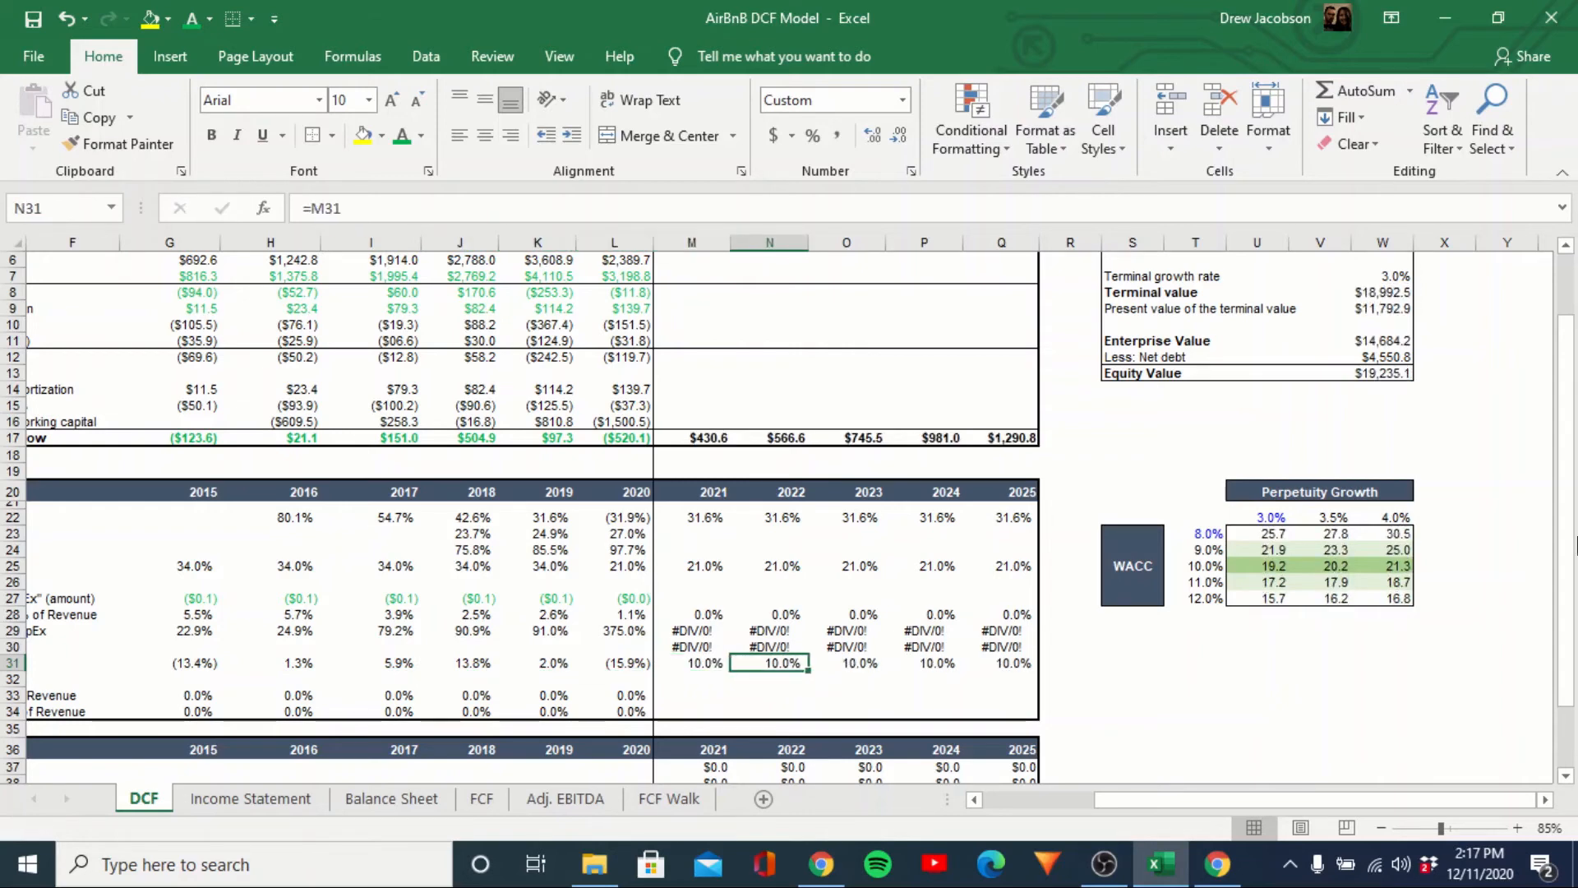
drag(1572, 542, 1571, 481)
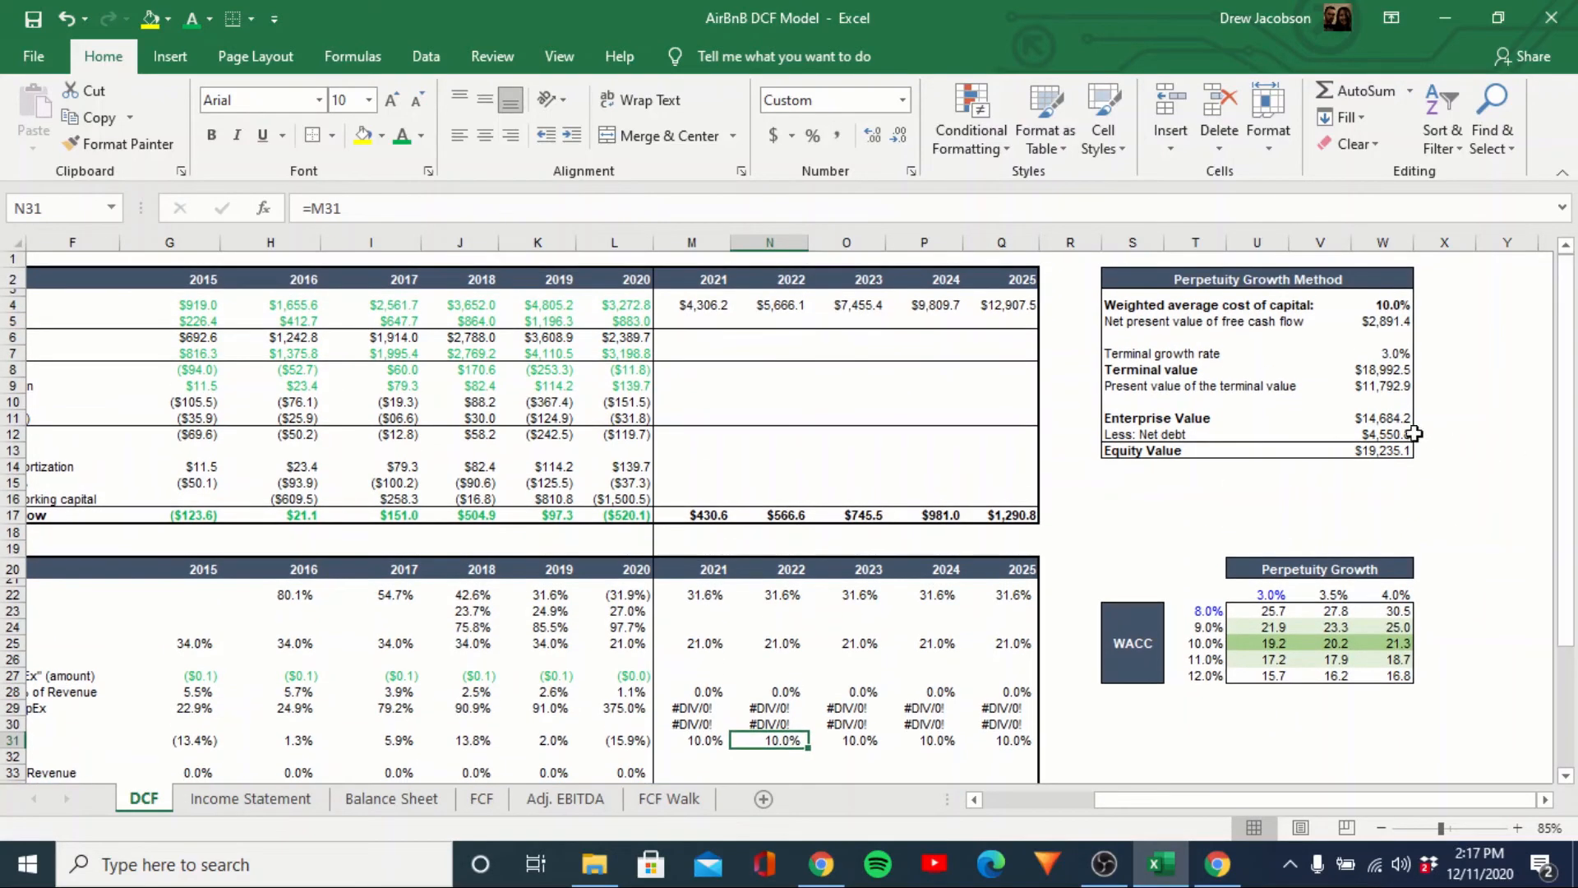
click(1392, 449)
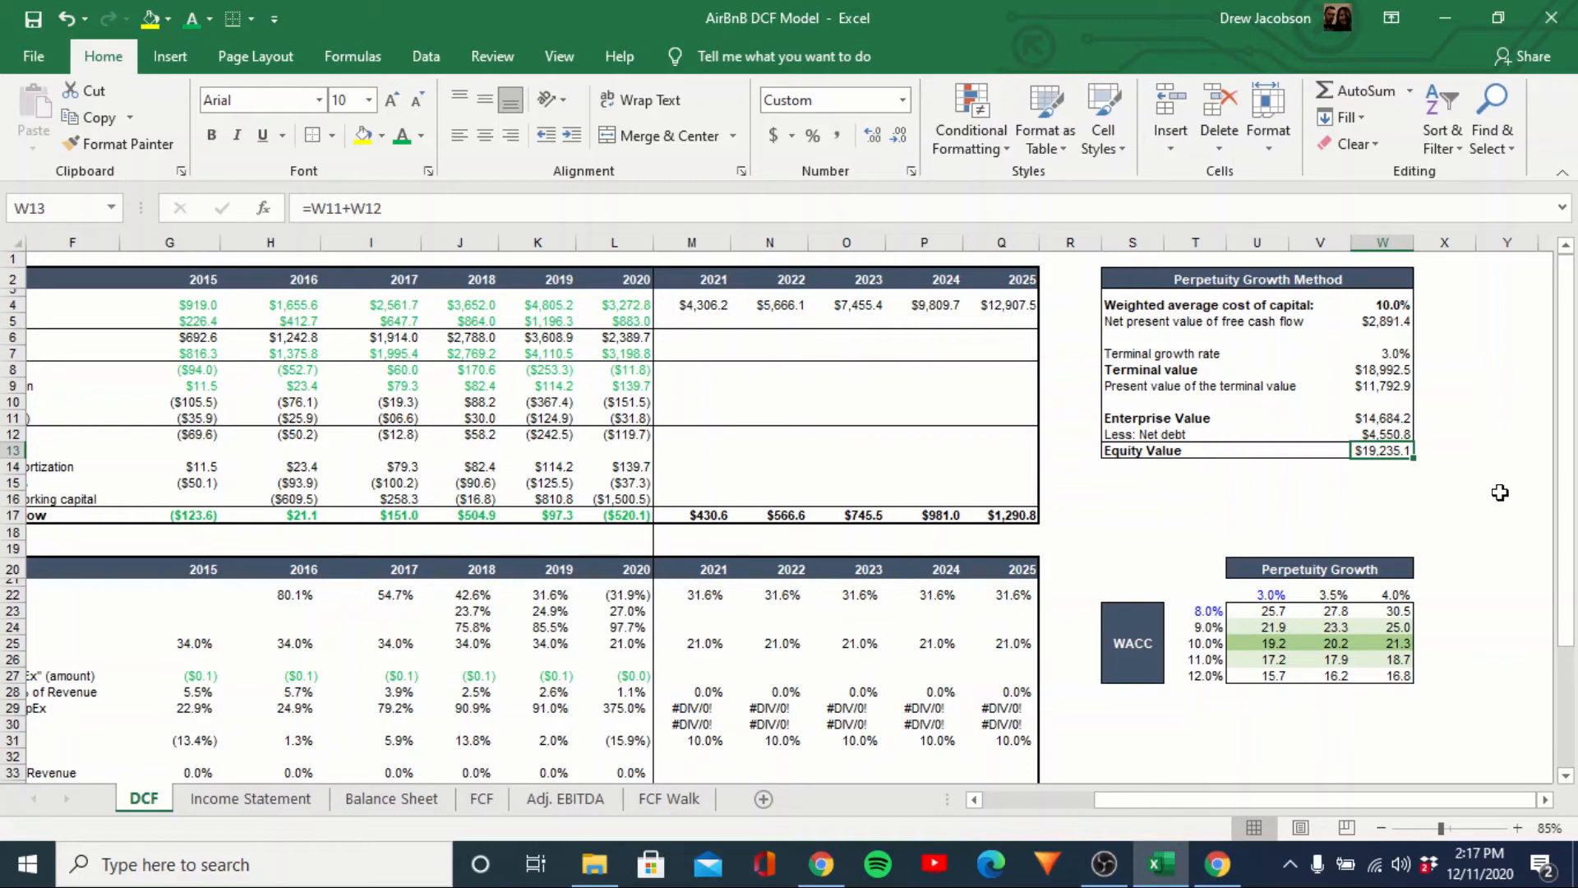
key(Down)
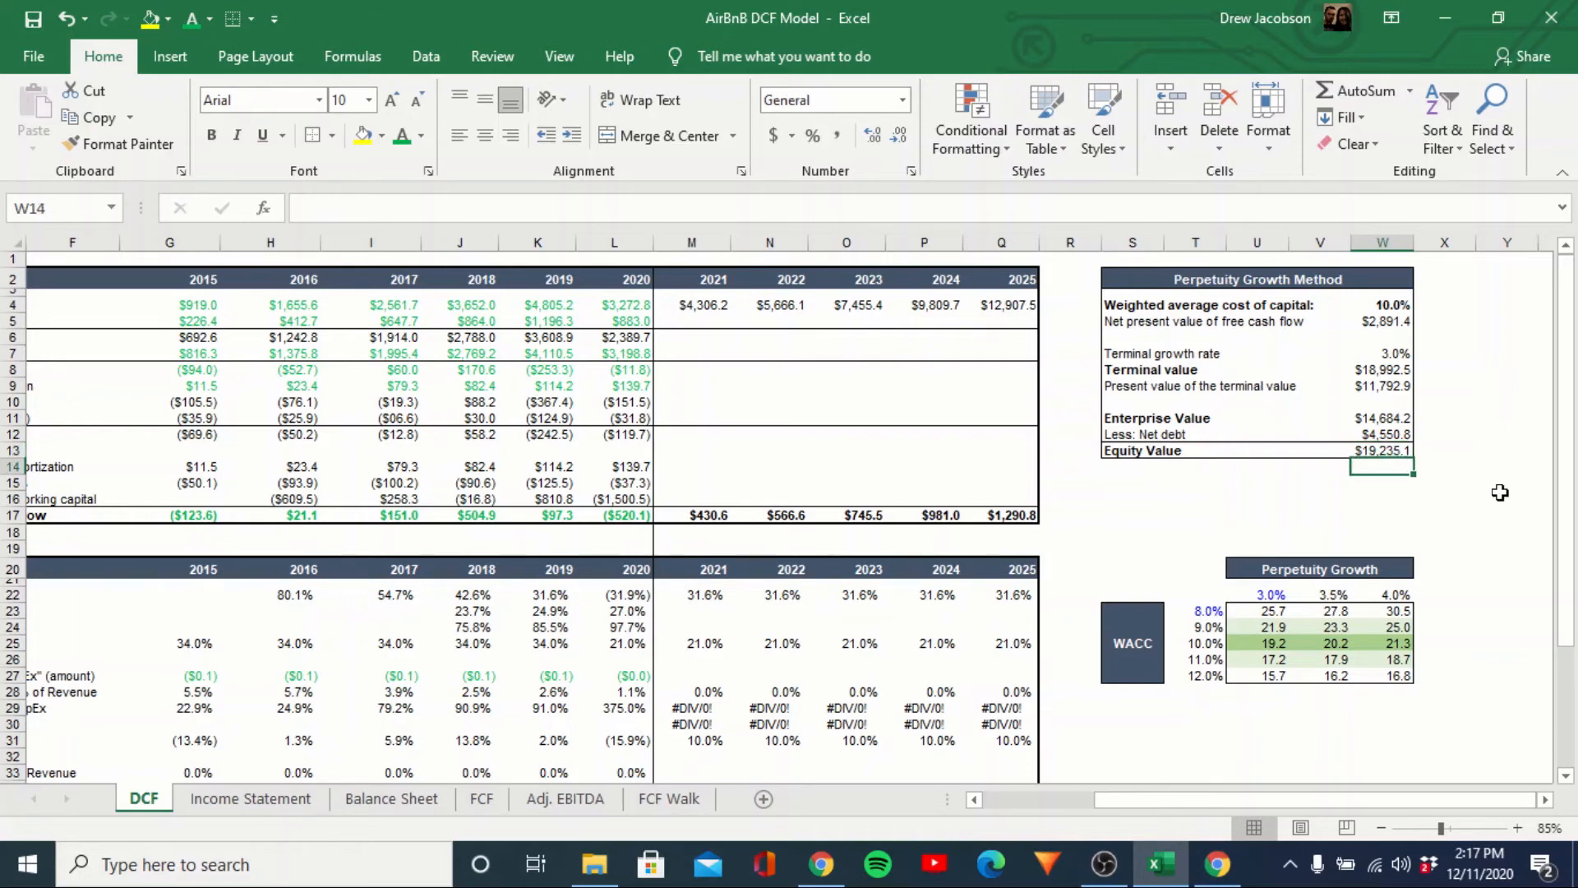
key(Up)
Set the 2021 FCF as a % of Revenue in M31 to 14% and compare it with the 2018 ratio.
click(692, 740)
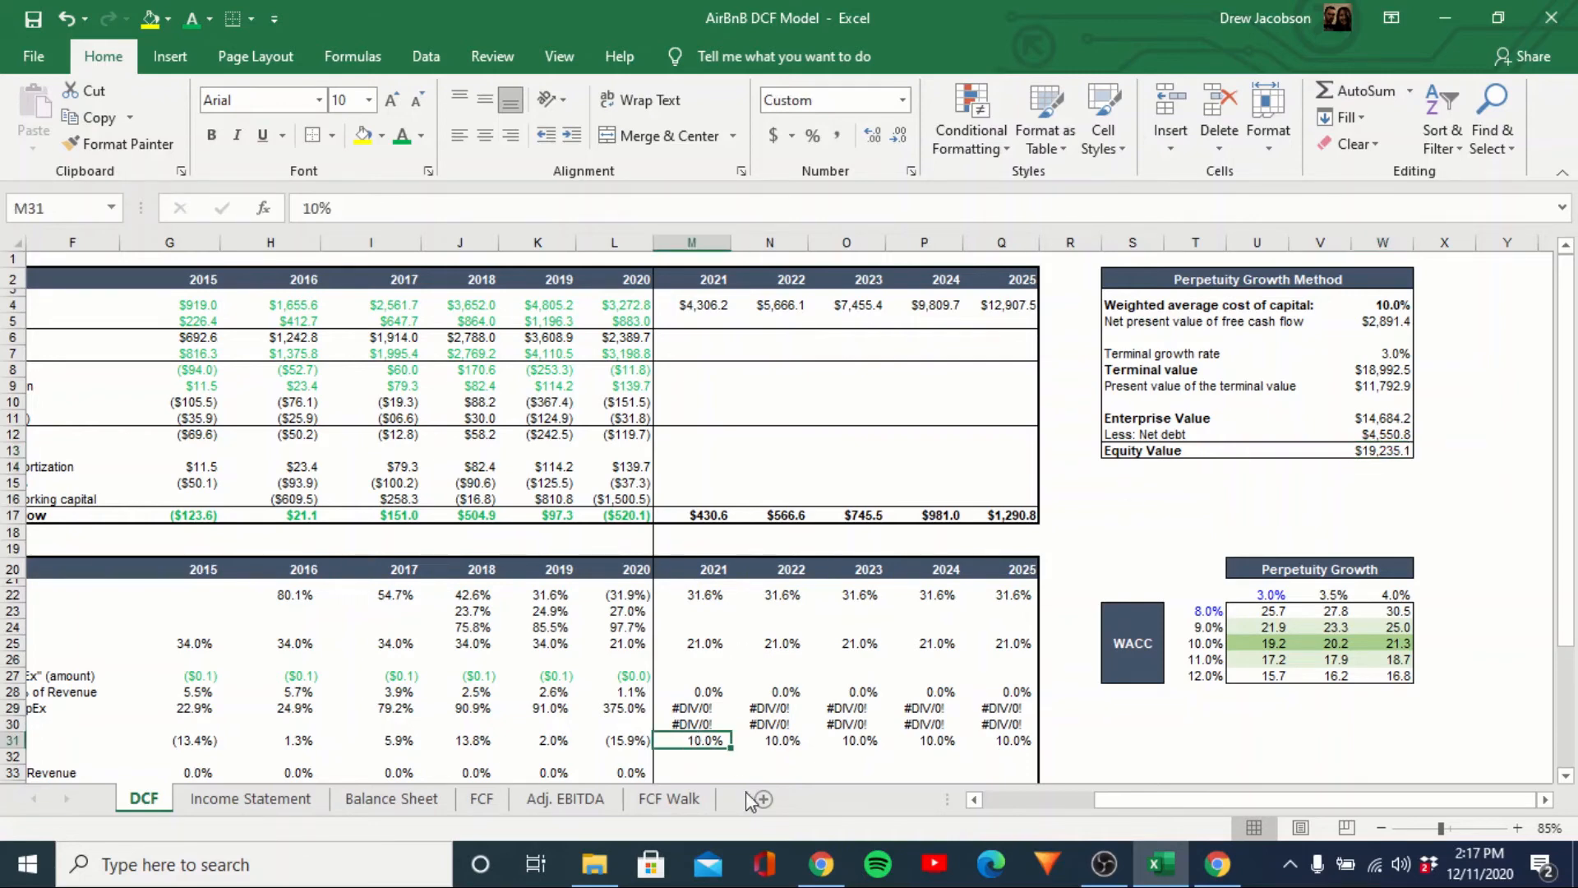
text(14)
key(Return)
key(Up)
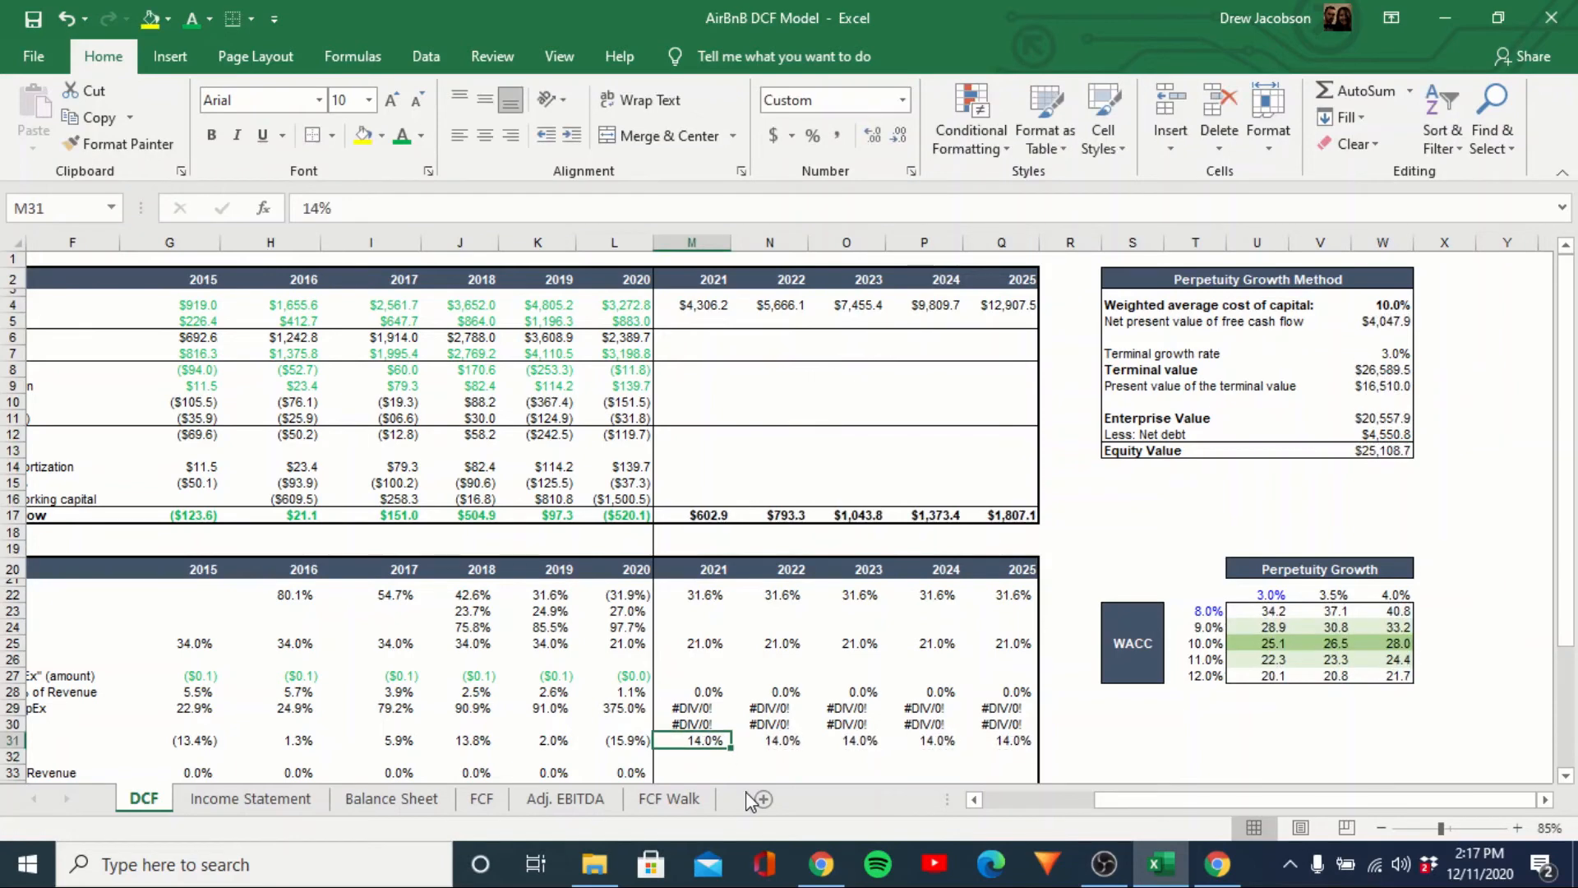
key(Left)
key(Left)
key(Left)
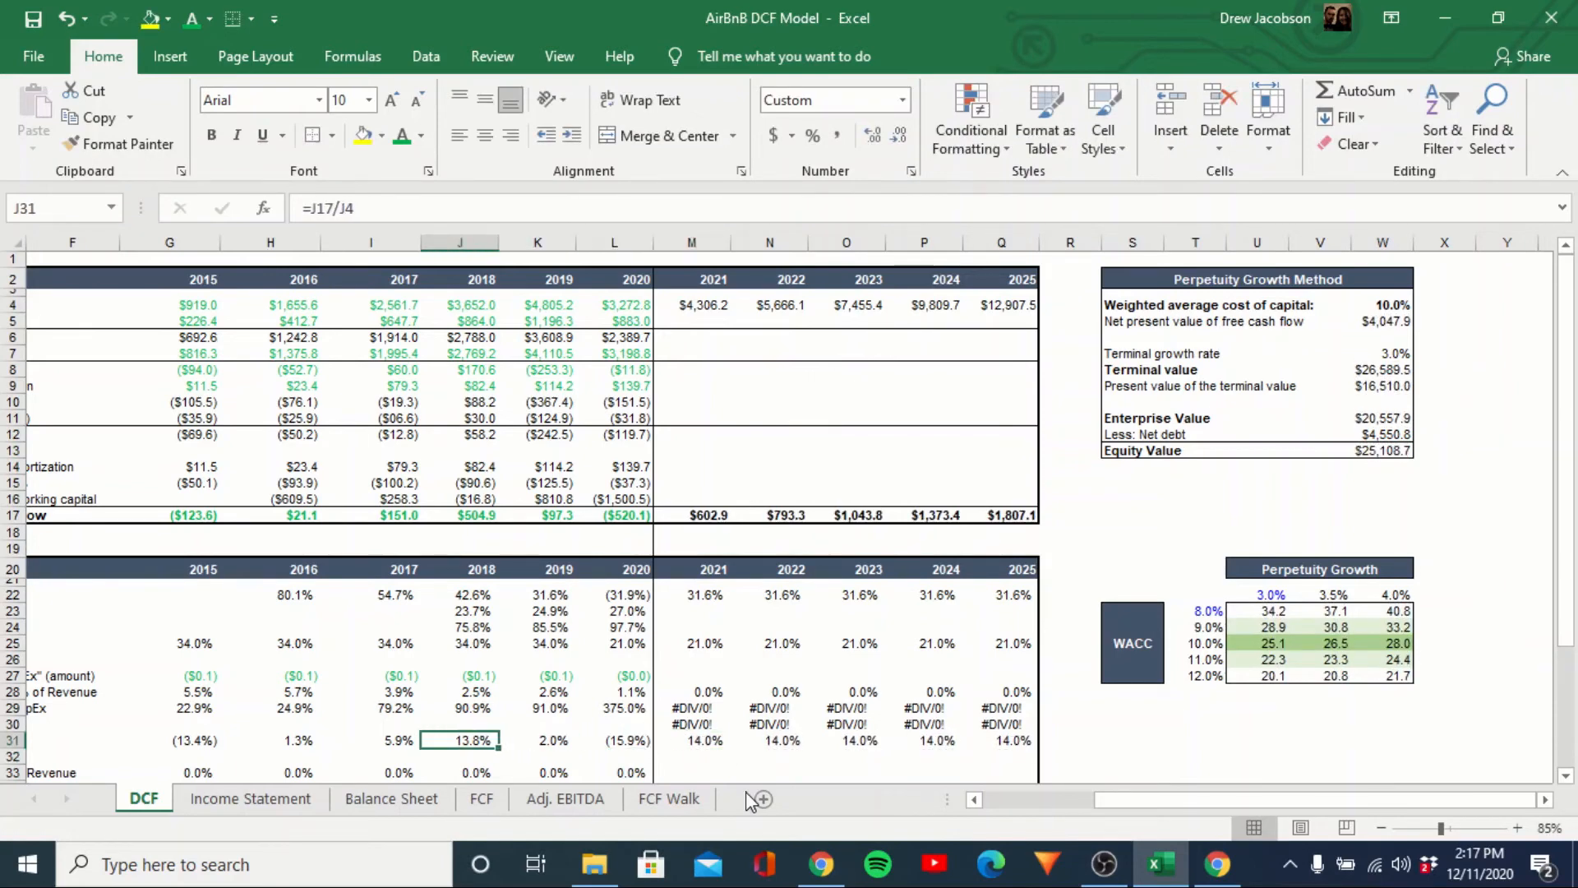
key(Right)
key(Right)
key(Right)
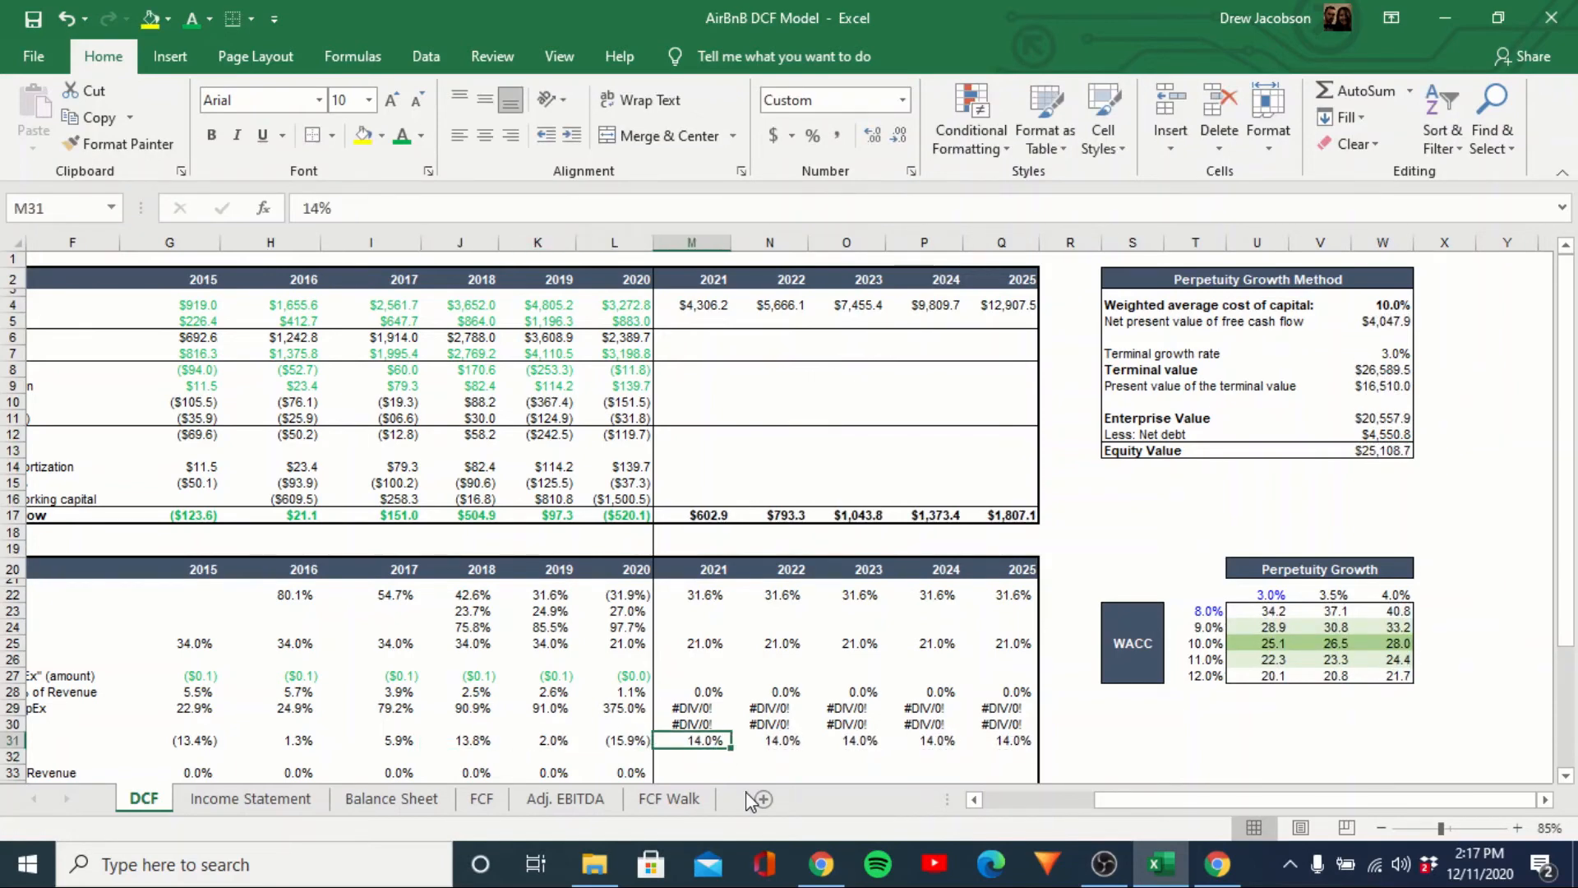
Set the 2021 FCF as a % of Revenue assumption in M31 to 20%.
key(Up)
key(Up)
key(Up)
key(Up)
key(Up)
key(Up)
key(Up)
key(Up)
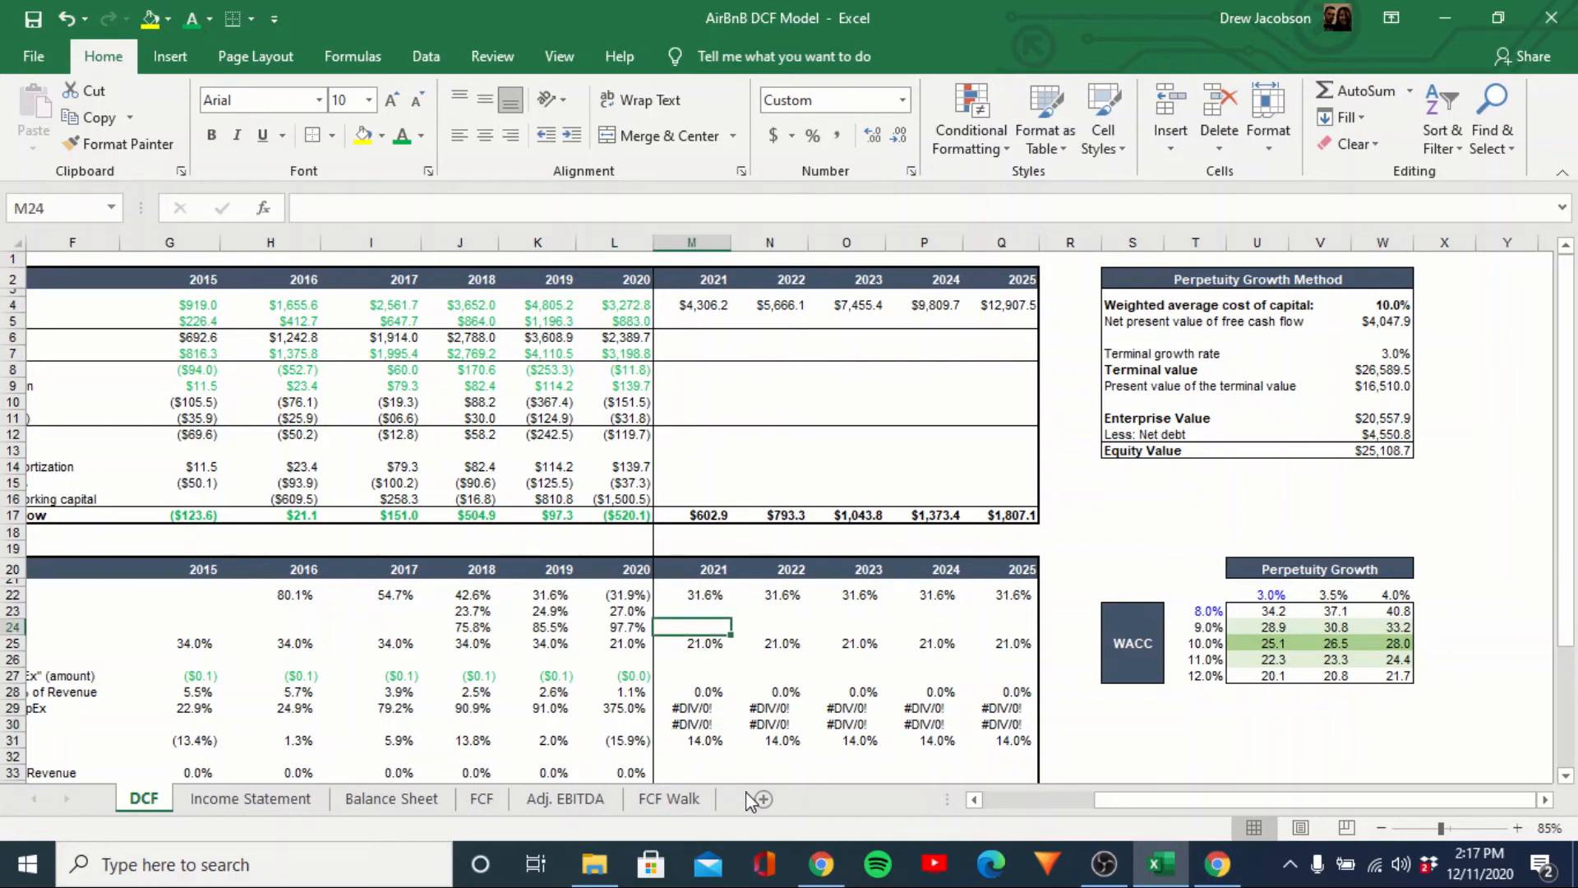
key(Down)
key(Down)
key(Down)
key(Down)
key(Down)
key(Down)
key(Down)
key(Down)
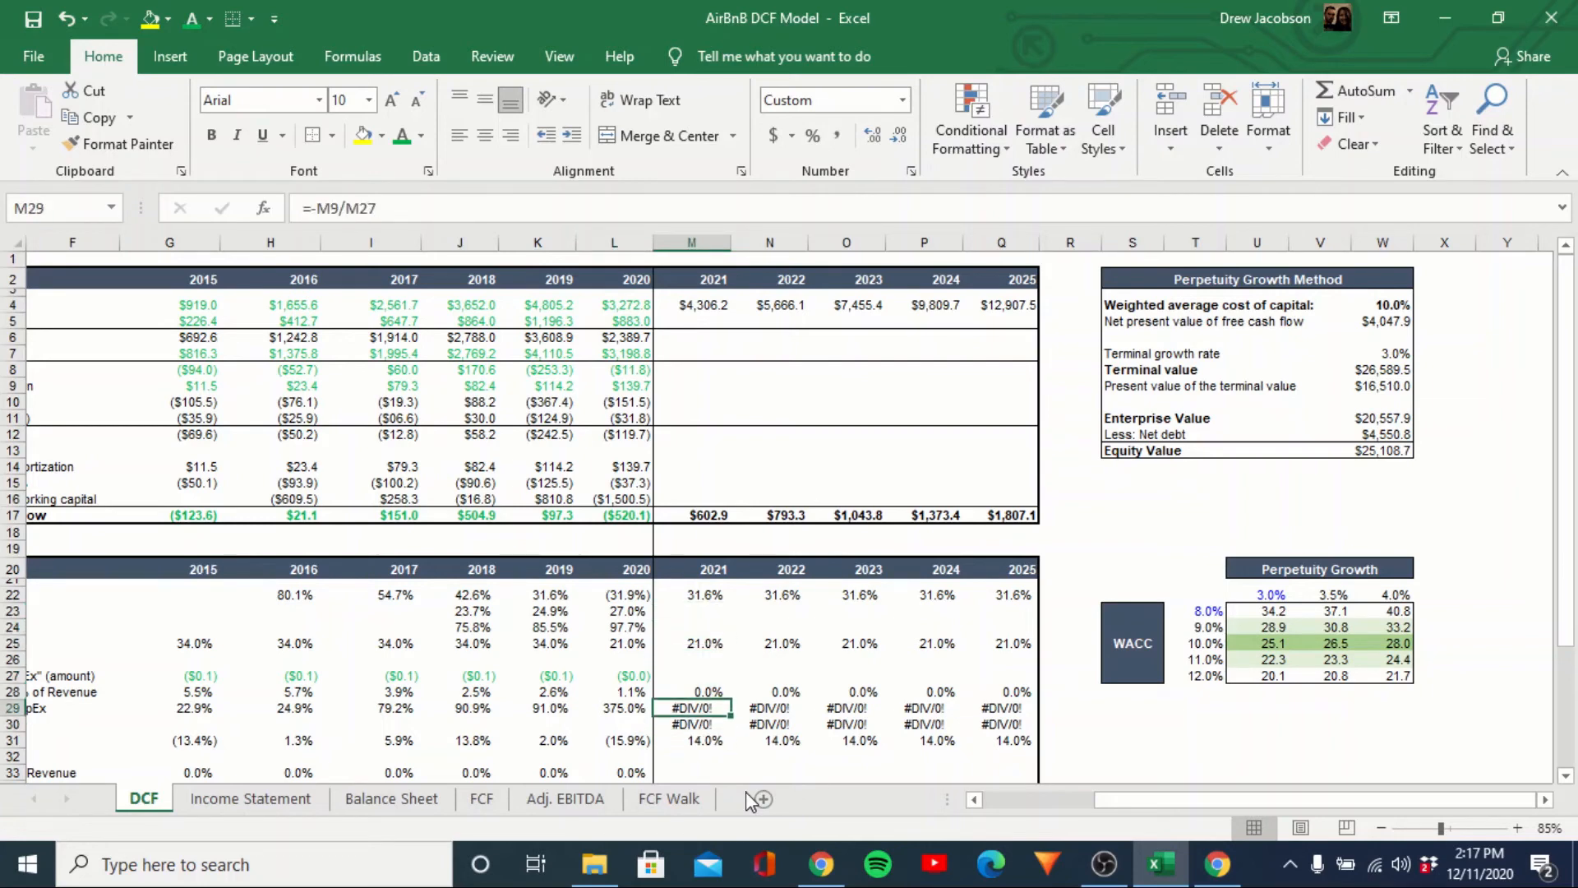
text(20)
key(Return)
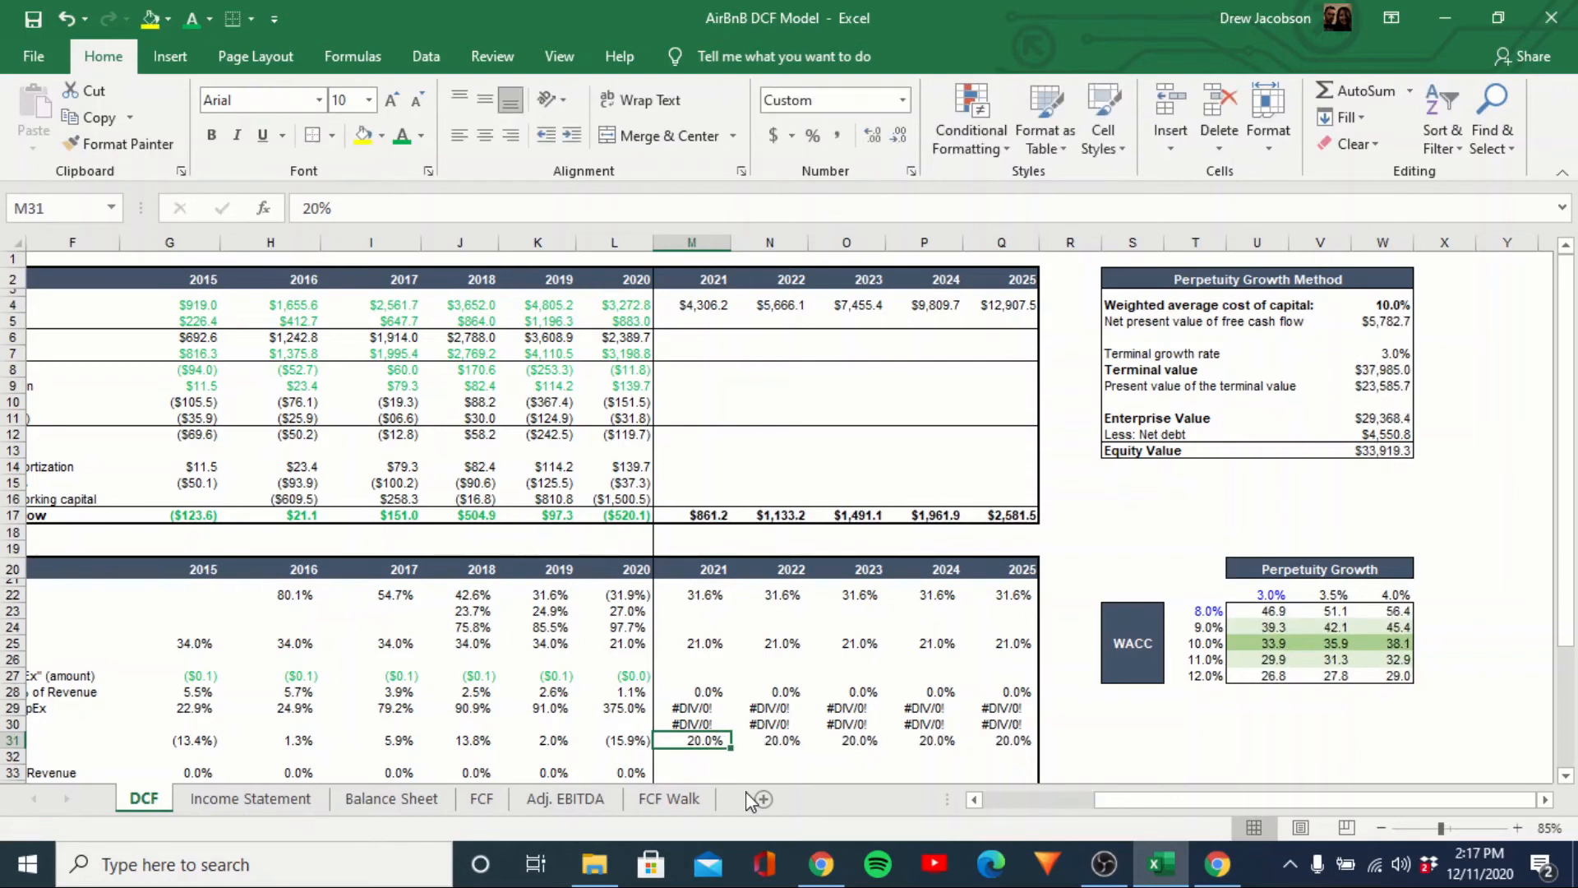
key(Up)
Compare the new FCF as a % of Revenue assumption with the historical ratios in row 31.
key(Left)
key(Left)
key(Left)
key(Left)
key(Left)
key(Left)
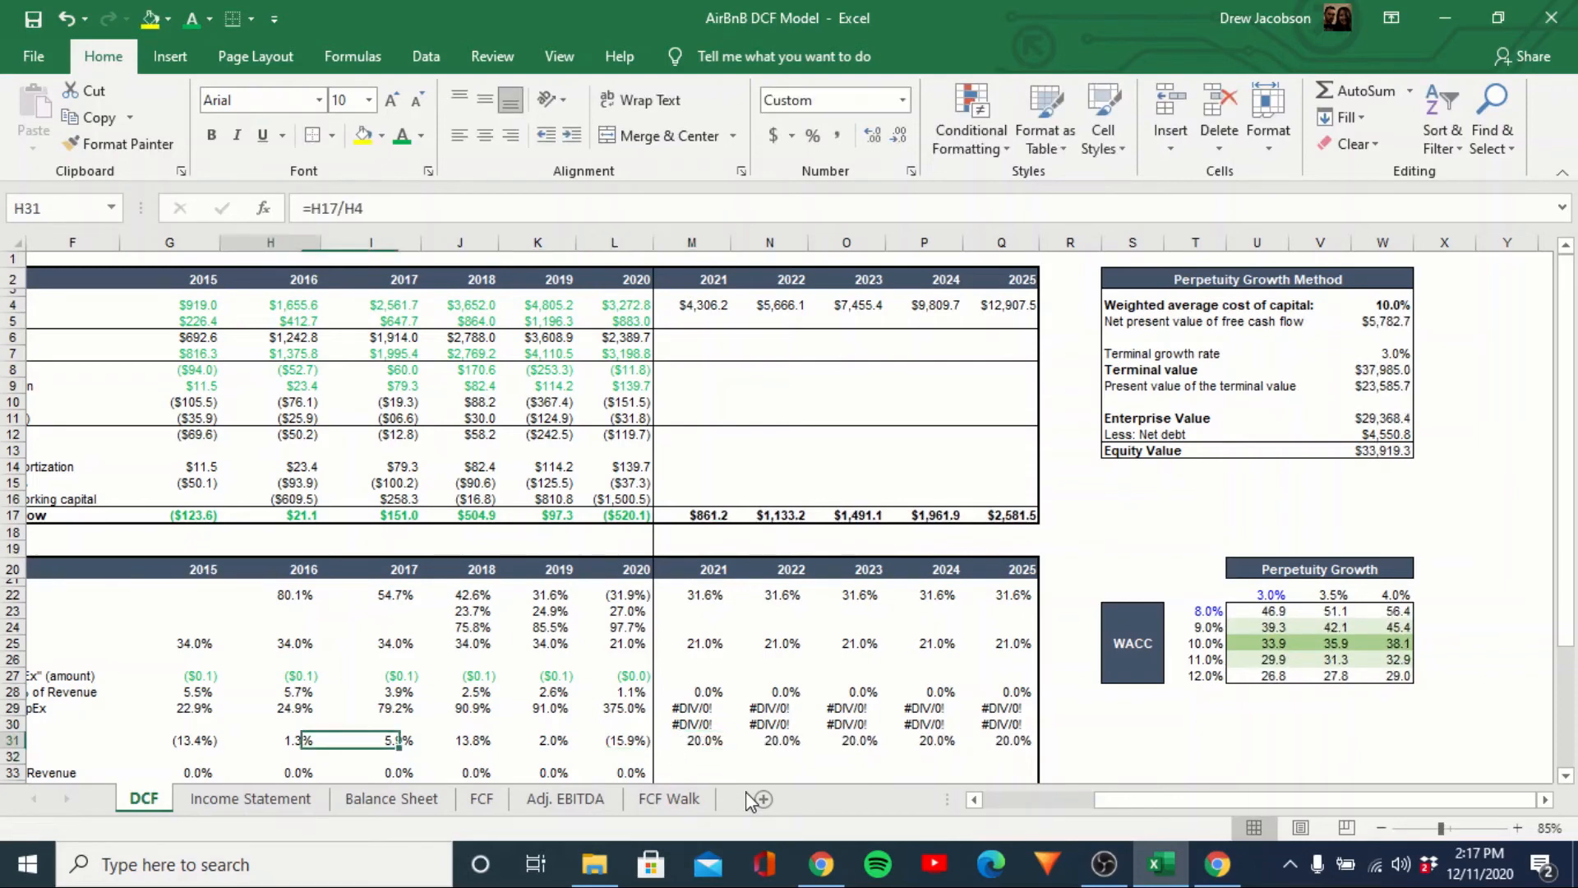
Set the Weighted average cost of capital in W4 to 7%.
key(Right)
key(Right)
key(Right)
key(Right)
key(Right)
key(Right)
key(Right)
key(Right)
key(Right)
key(Right)
key(Right)
key(Right)
key(Right)
key(Right)
key(Right)
key(Right)
key(Right)
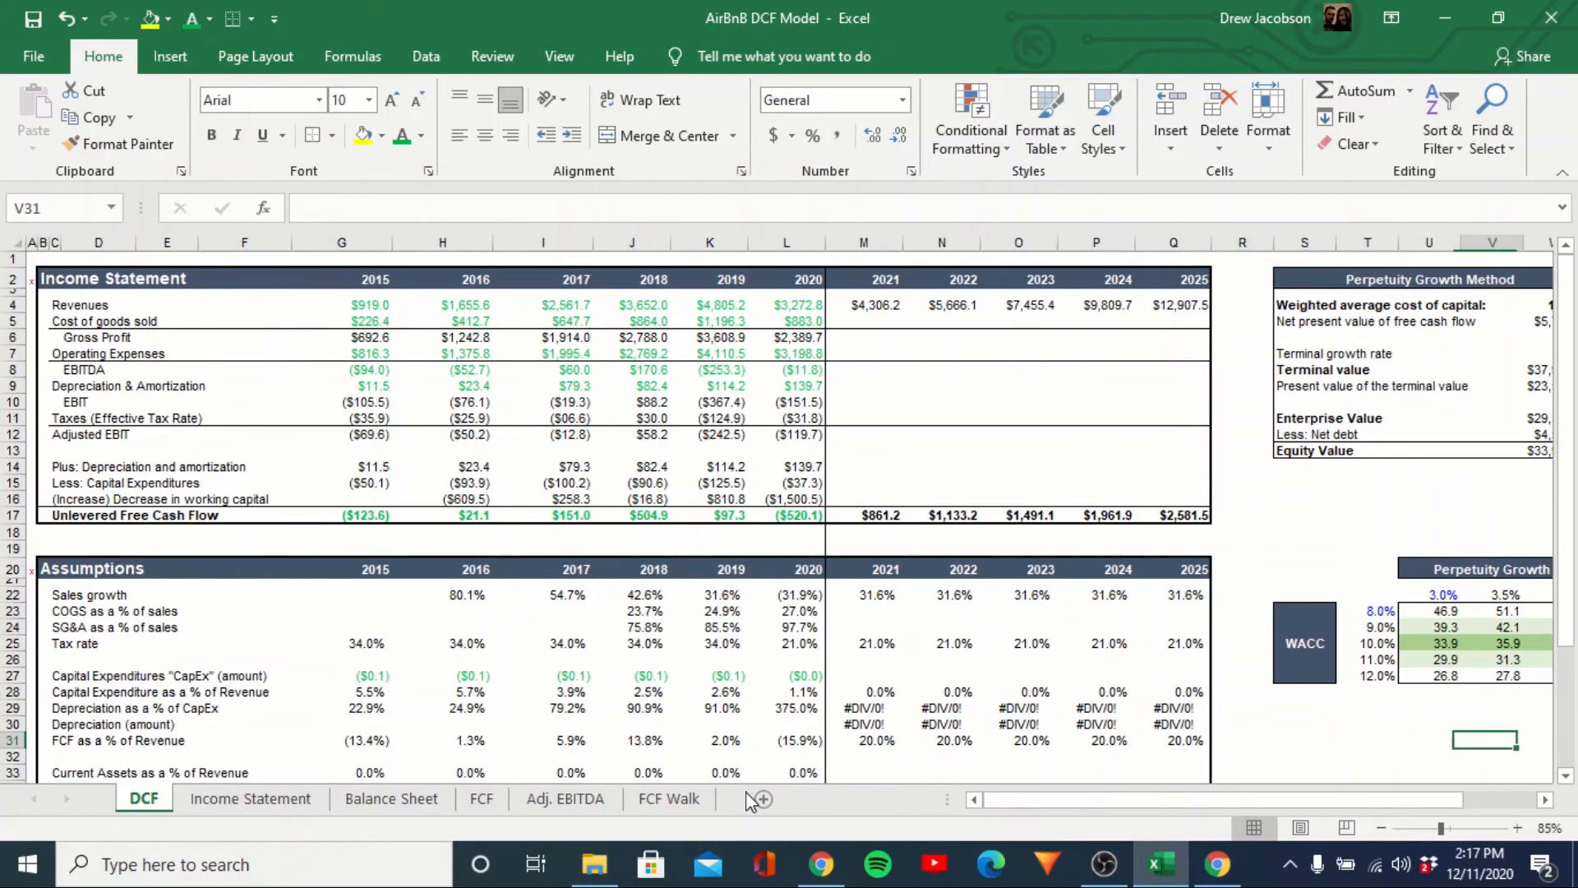
key(Up)
key(Up)
key(Up)
key(Up)
key(Up)
key(Up)
key(Up)
key(Up)
key(Up)
key(Up)
key(Up)
key(Up)
key(Up)
key(Up)
key(Up)
key(Up)
key(Up)
key(Up)
key(Up)
key(Up)
key(Up)
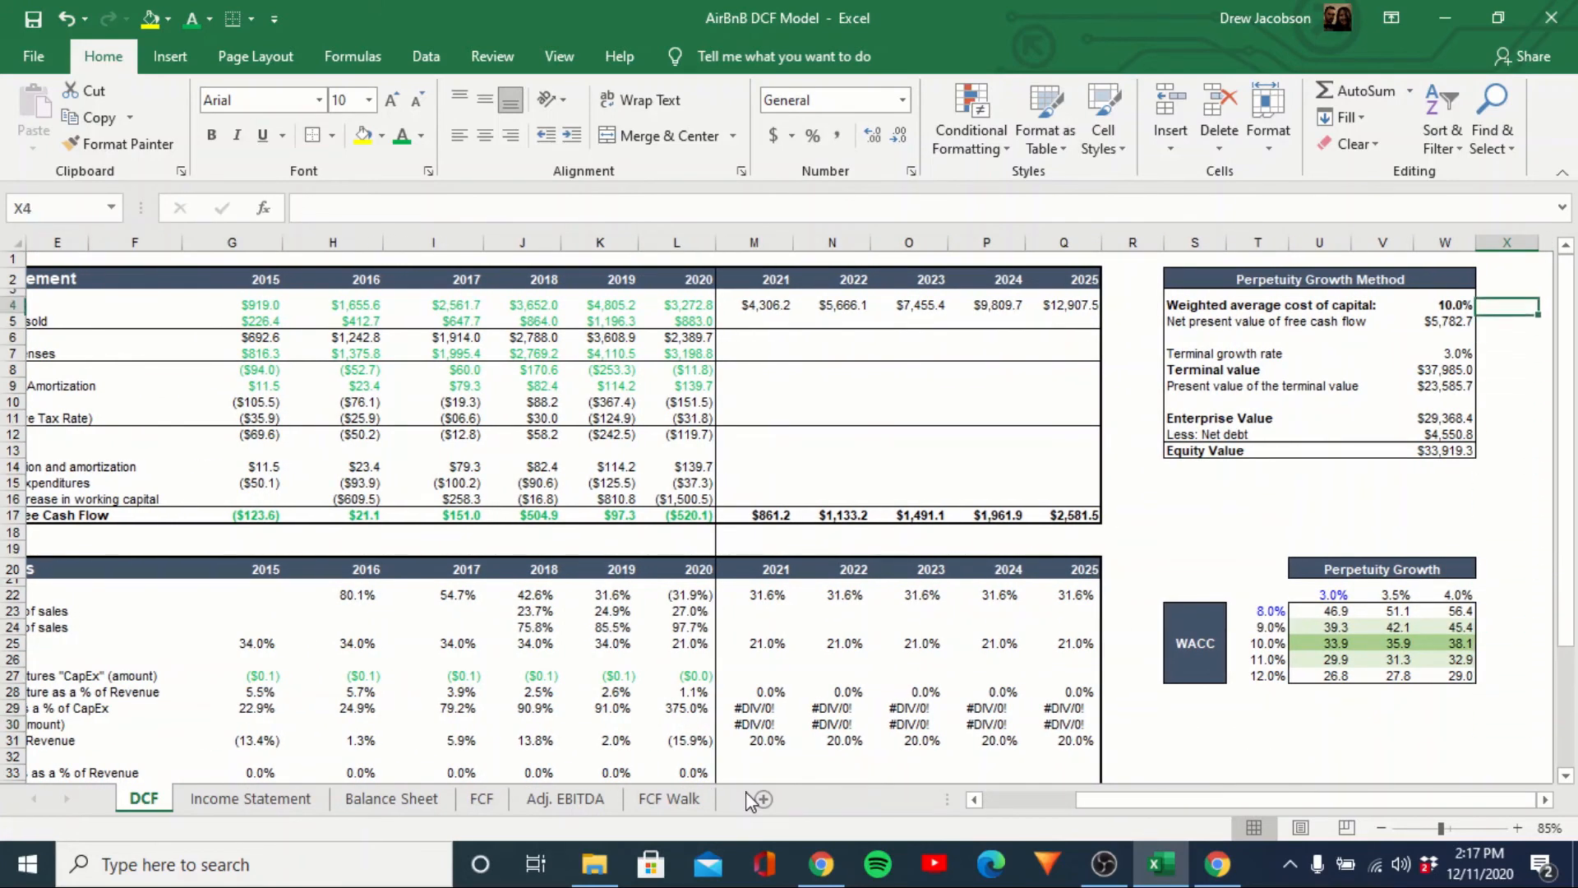
key(Left)
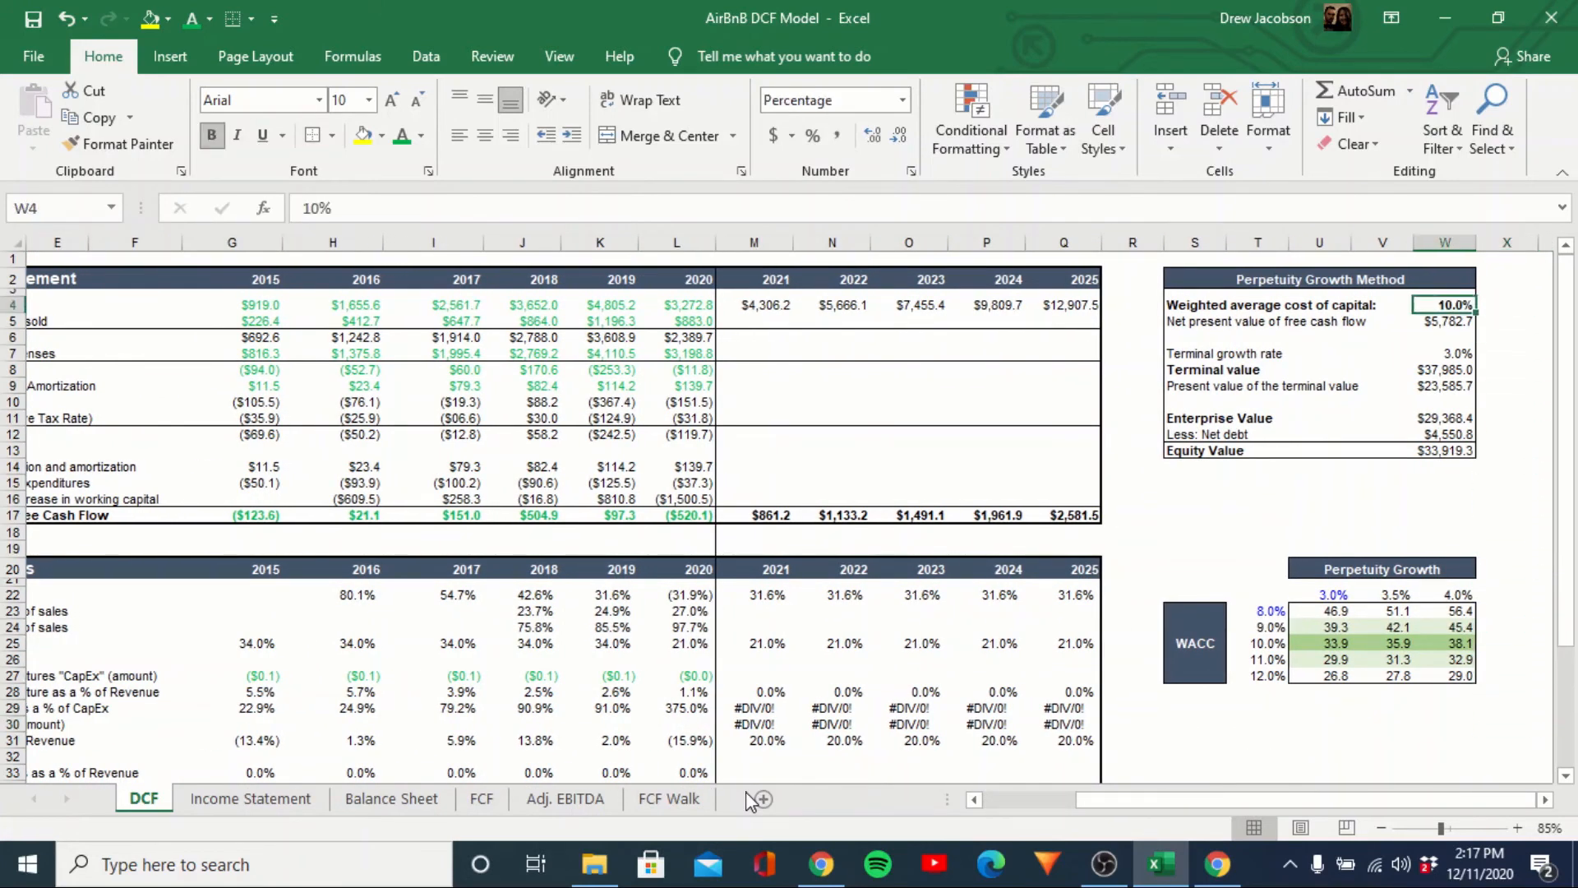
text(7)
key(Return)
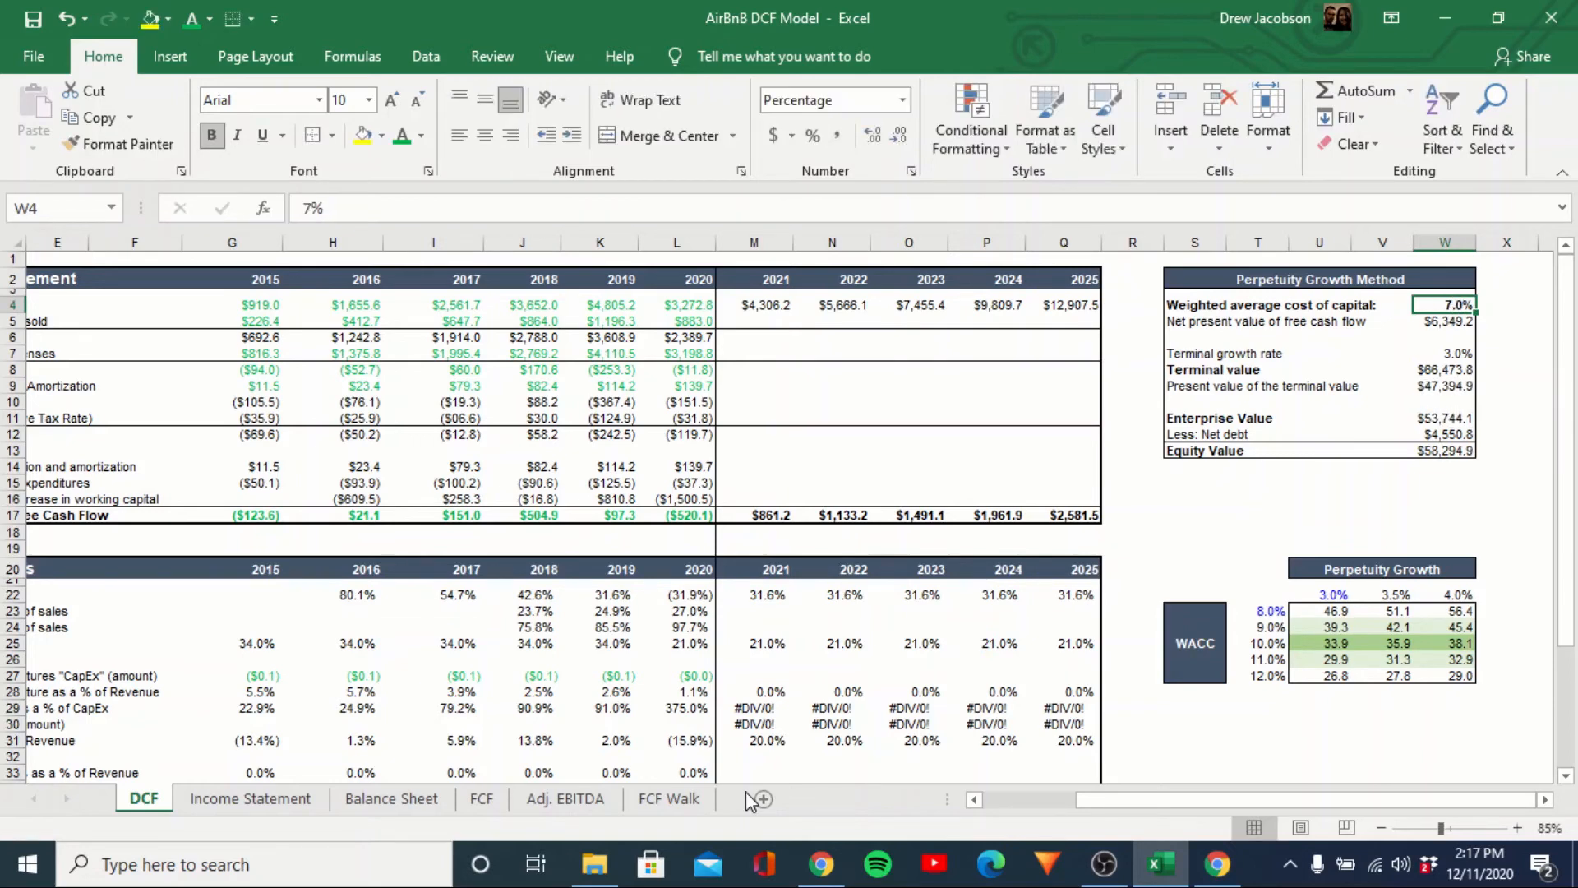
Set the 2021 FCF as a % of Revenue assumption in M31 to 7%.
key(Up)
key(Down)
key(Down)
key(Down)
key(Down)
key(Down)
key(Down)
key(Down)
key(Down)
key(Down)
key(Down)
key(Down)
key(Down)
key(Down)
key(Down)
key(Down)
key(Down)
key(Down)
key(Down)
key(Left)
key(Left)
key(Left)
key(Left)
key(Left)
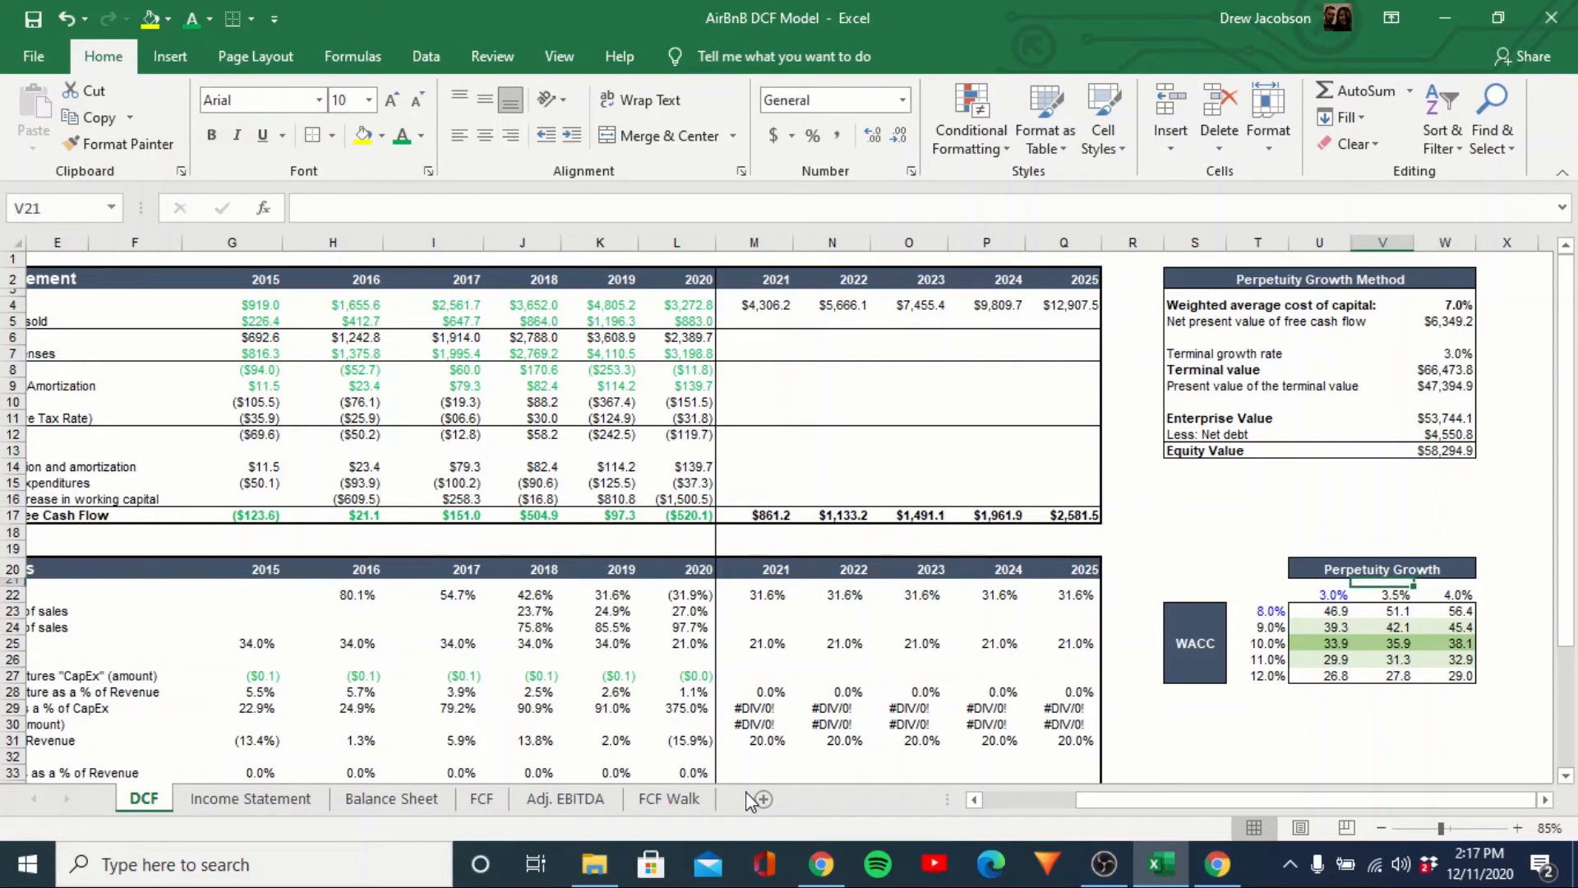
key(Down)
key(Down)
key(Down)
key(Down)
key(Down)
key(Down)
key(Left)
key(Left)
key(Left)
key(Left)
key(Left)
key(Down)
key(Down)
key(Down)
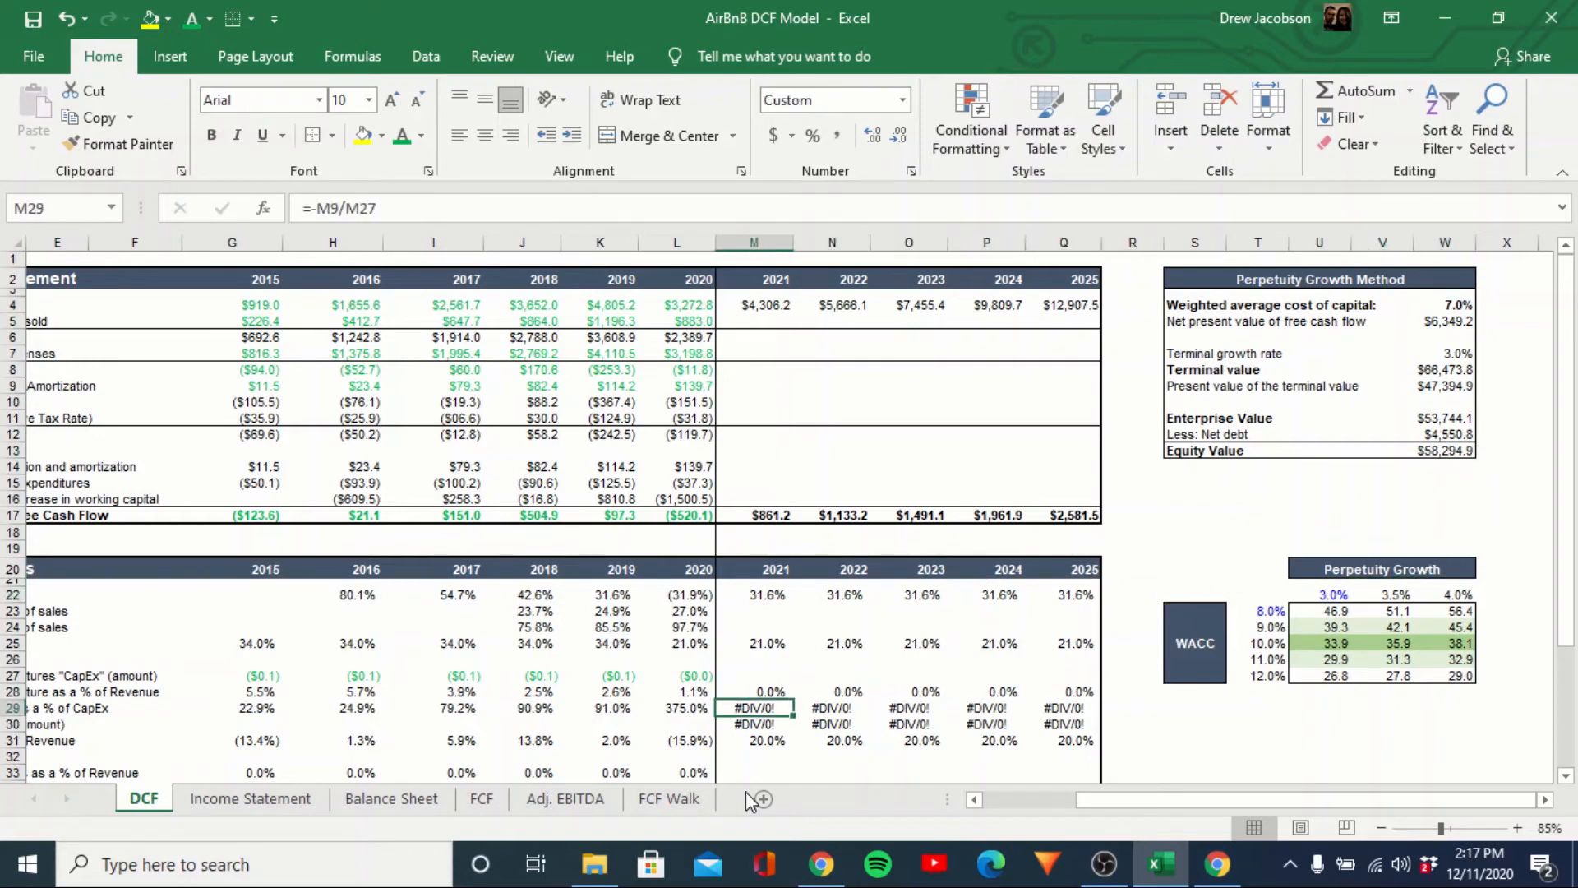
text(7%)
key(Return)
key(Up)
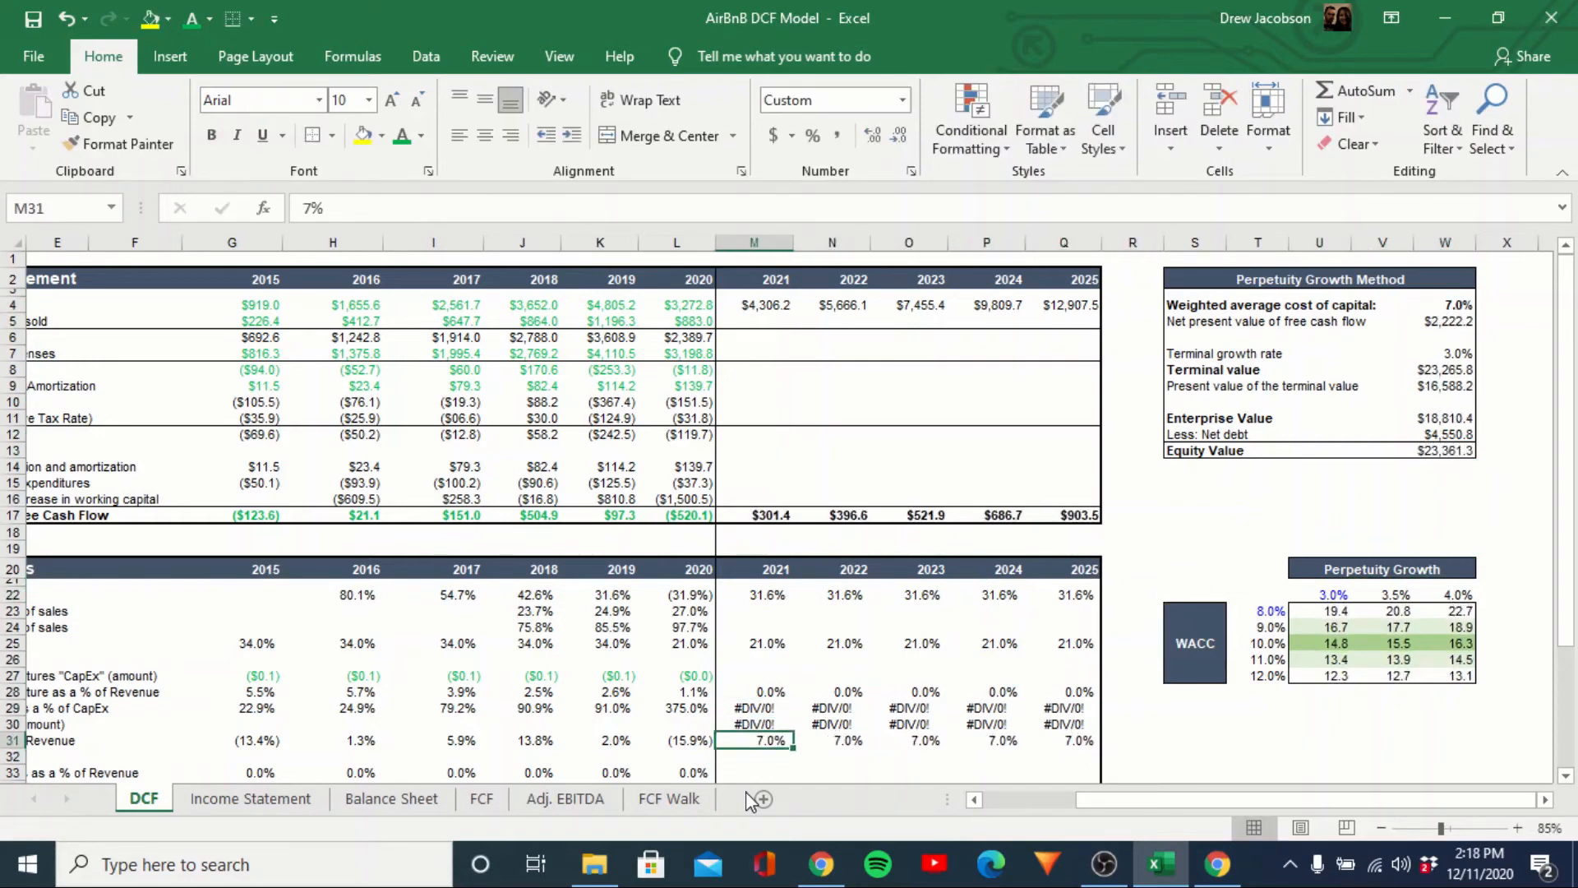
Set the 2021 FCF as a % of Revenue assumption in M31 to 13%.
key(Right)
key(Right)
key(Right)
key(Right)
key(Right)
key(Right)
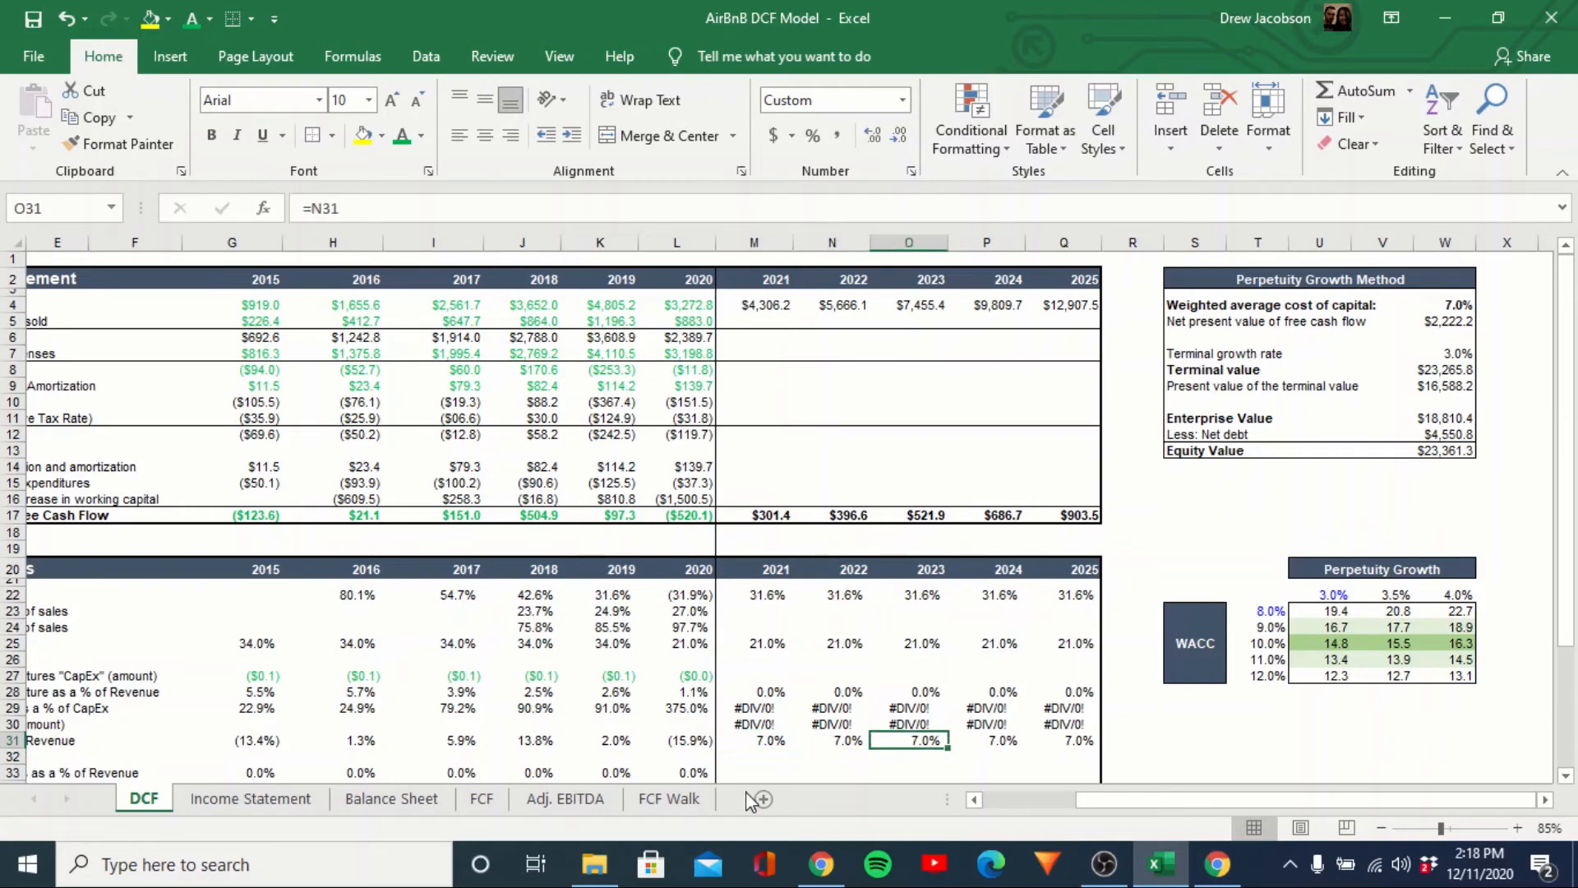
key(Left)
key(Left)
key(Left)
key(Left)
key(Left)
key(Left)
text(13%)
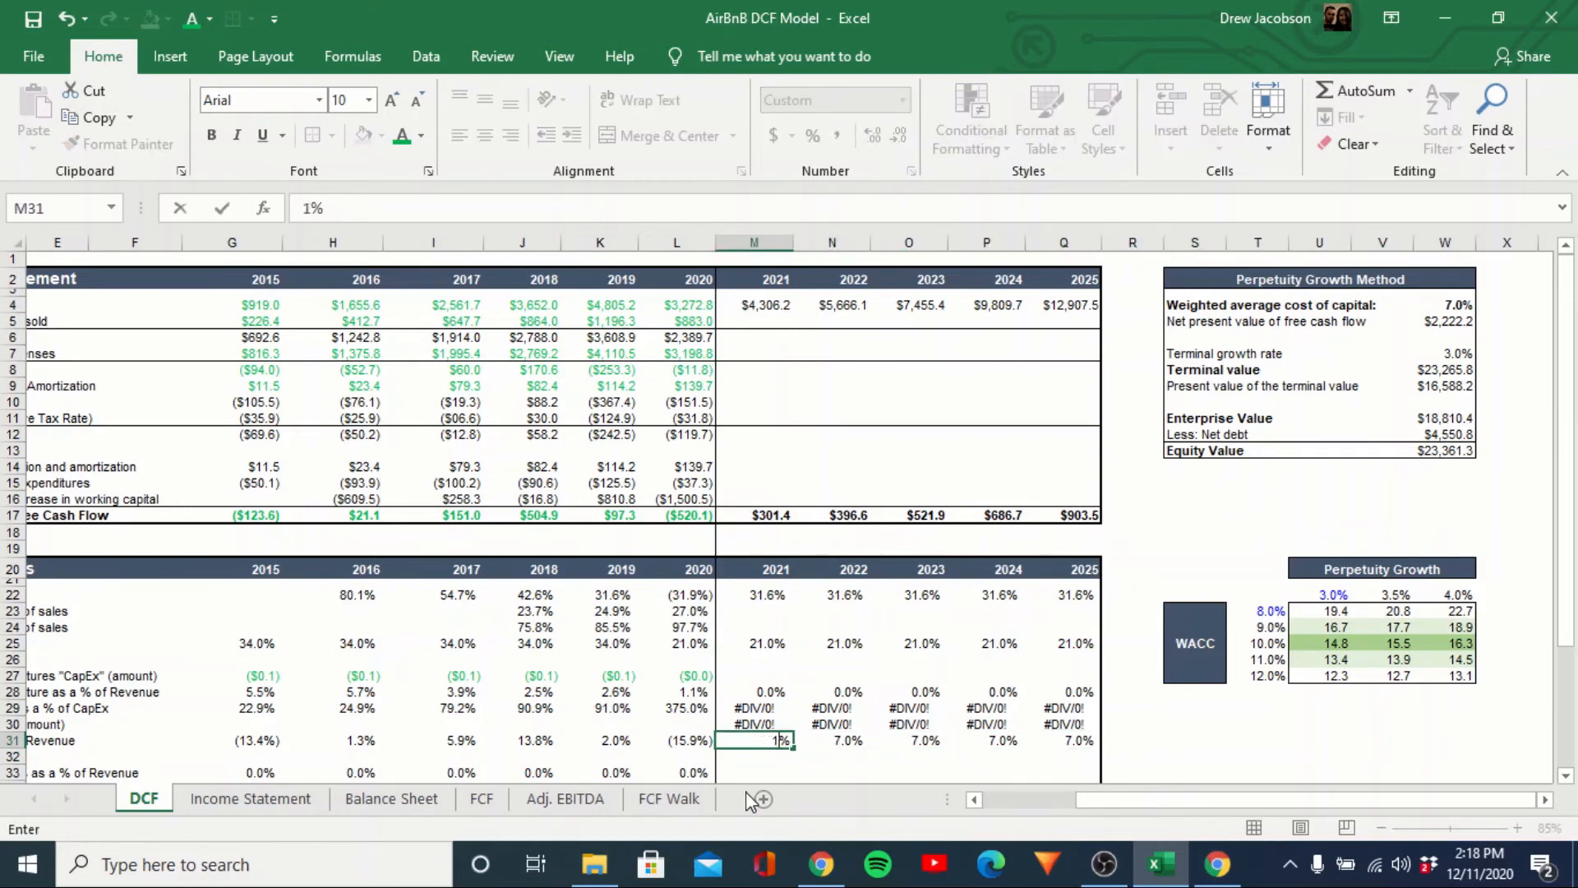
key(Return)
key(Up)
Set the Weighted average cost of capital in W4 to 5%.
key(Right)
key(Right)
key(Right)
key(Right)
key(Right)
key(Right)
key(Right)
key(Right)
key(Right)
key(Up)
key(Up)
key(Up)
key(Up)
key(Up)
key(Up)
key(Up)
key(Up)
key(Up)
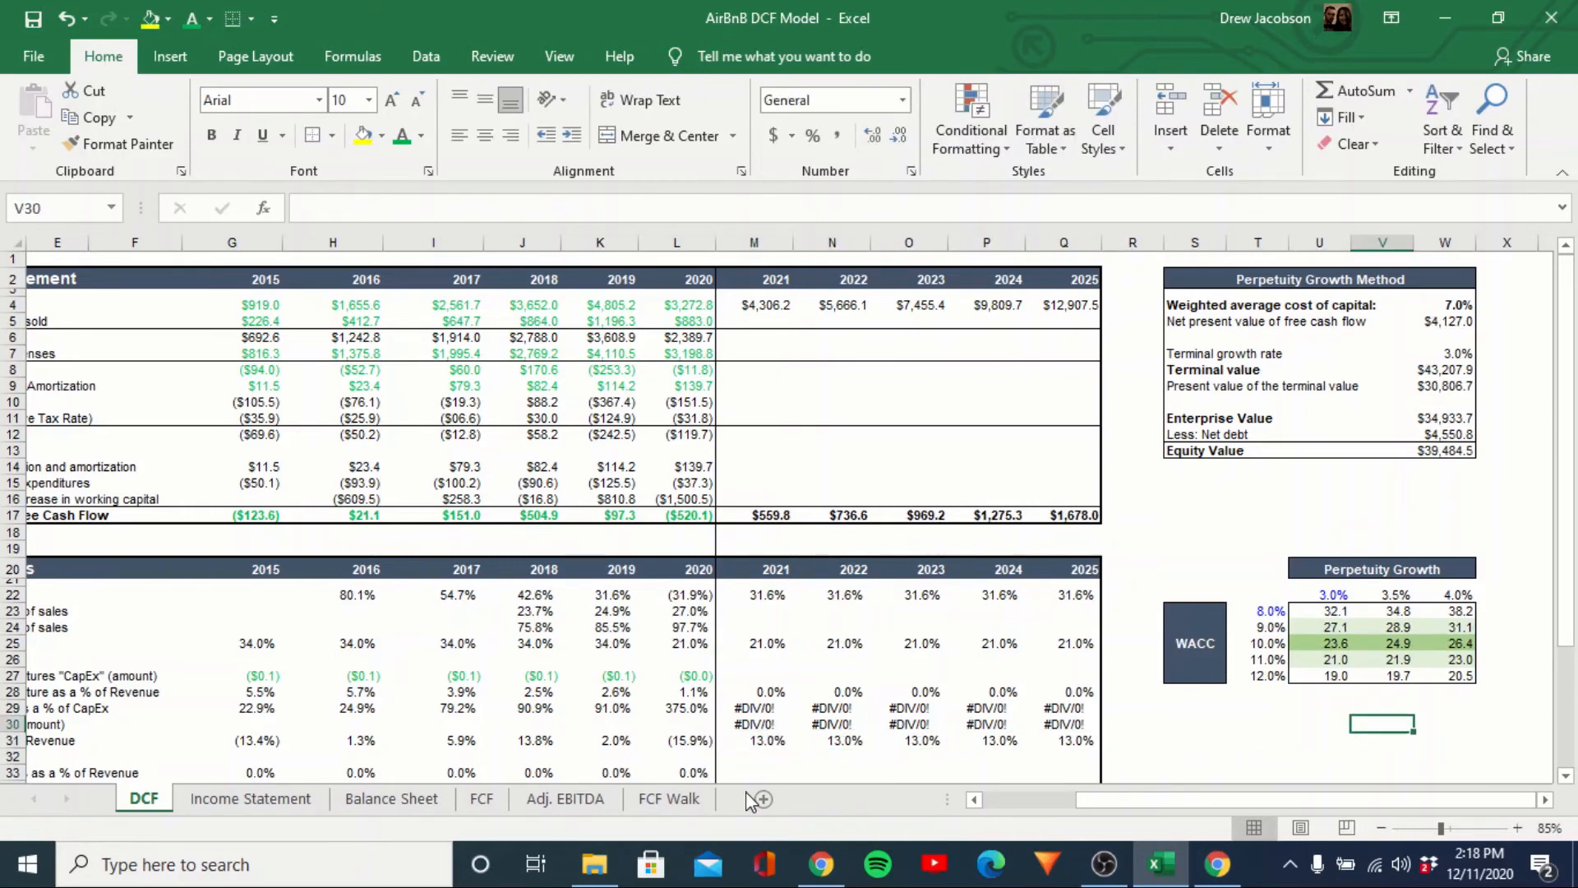
key(Right)
key(Up)
key(Up)
key(Up)
key(Up)
key(Up)
key(Up)
key(Up)
key(Up)
key(Up)
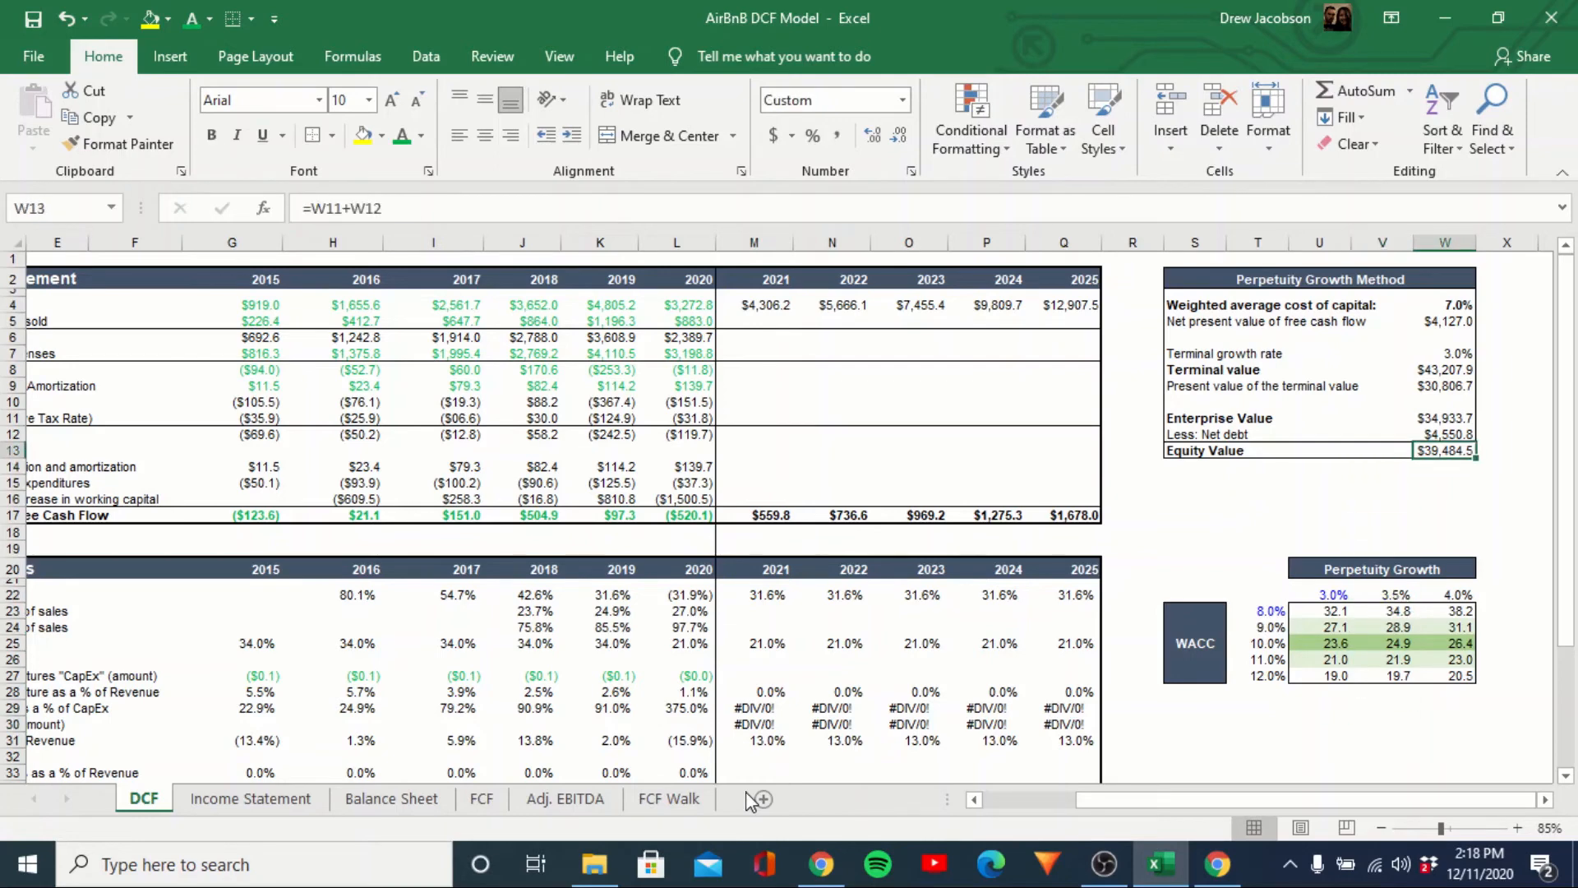
key(Up)
key(Up)
key(Up)
key(Up)
key(Up)
key(Up)
key(Up)
key(Up)
key(Up)
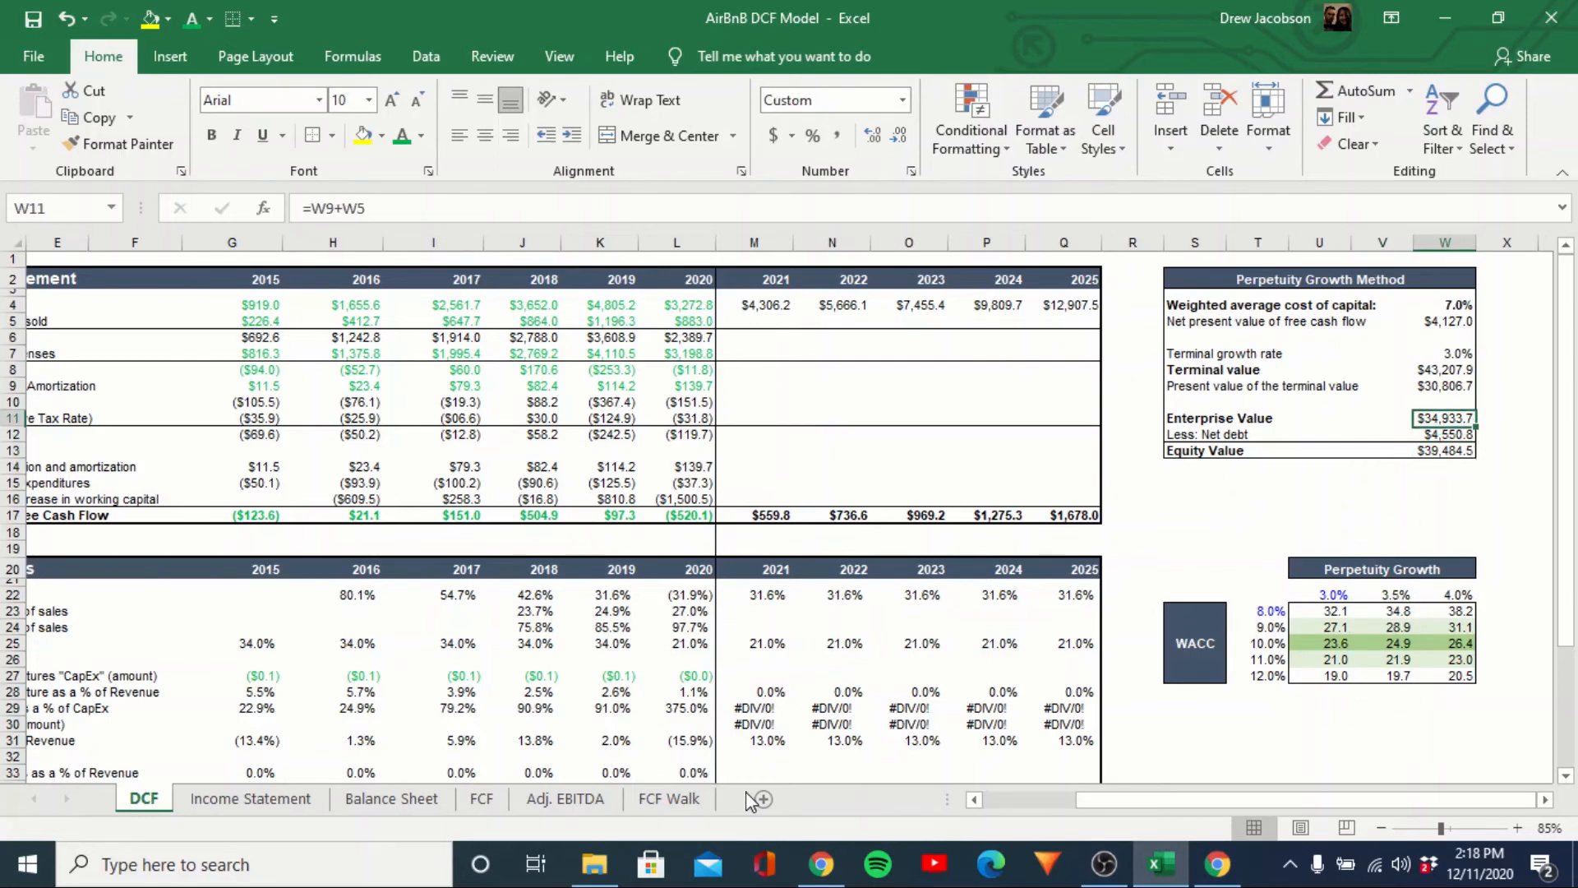
text(5)
key(Return)
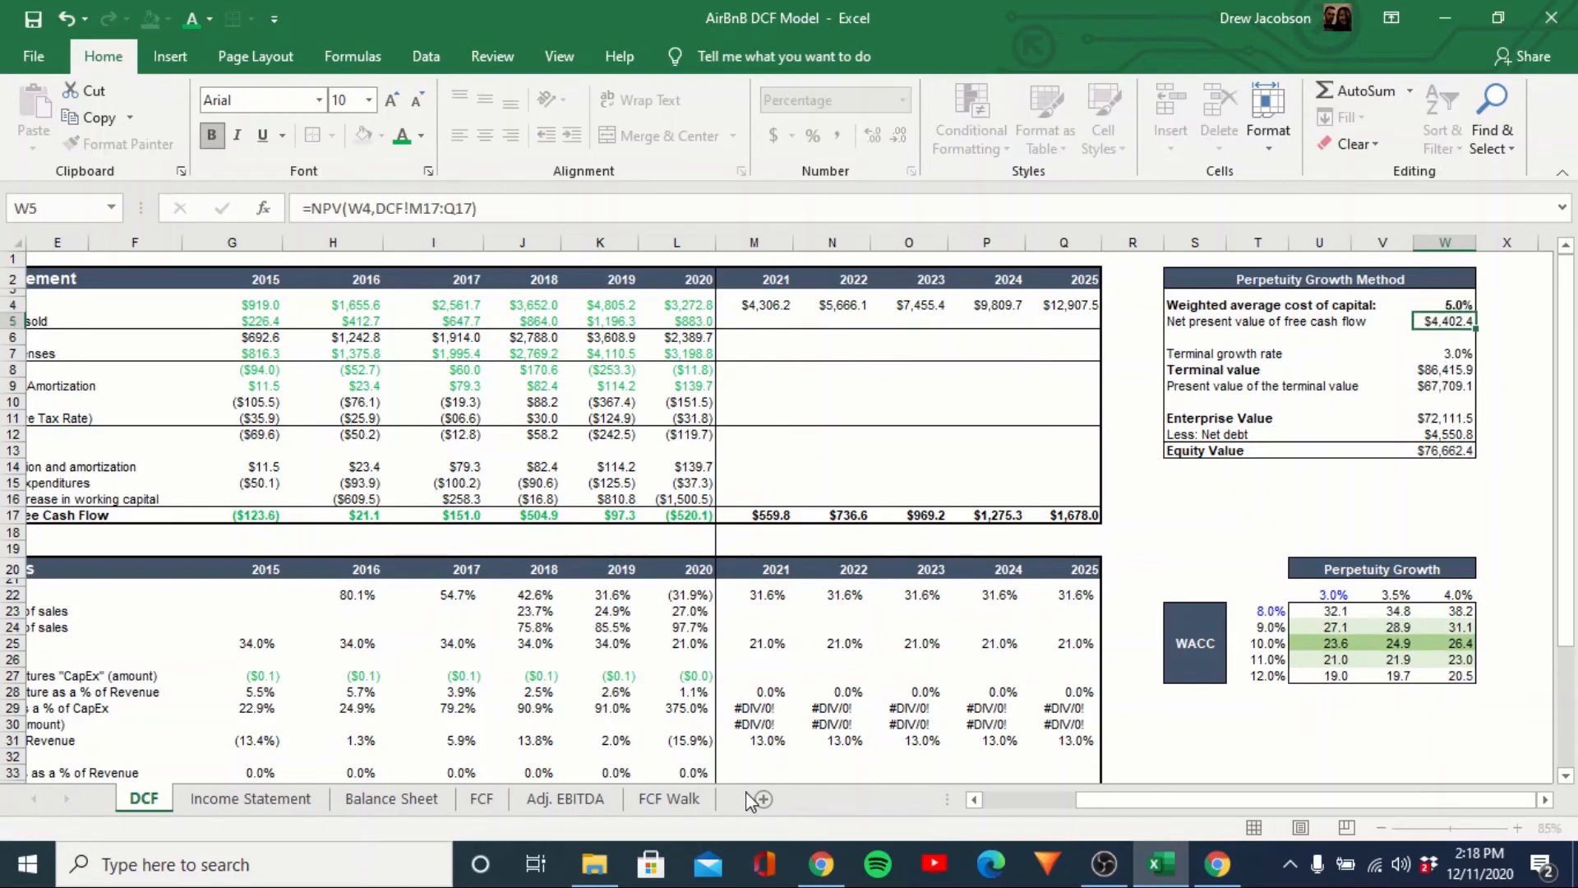
Set the Weighted average cost of capital in W4 to 3%.
key(Up)
text(3)
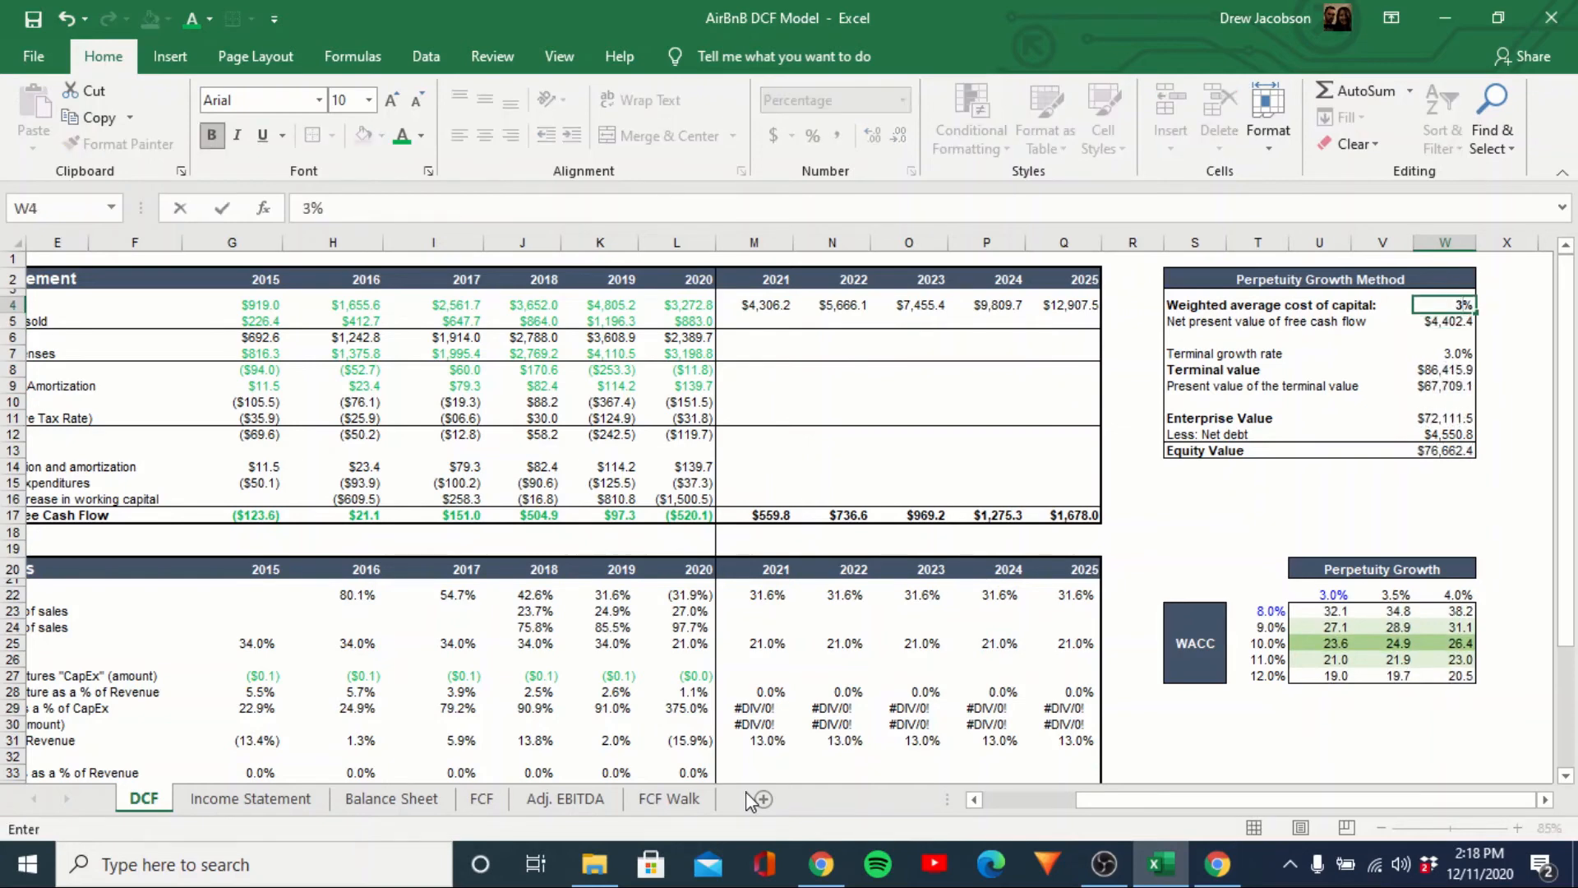
key(Return)
Set the Weighted average cost of capital in W4 to 4% and widen column W to fit the valuation figures.
key(Up)
text(4)
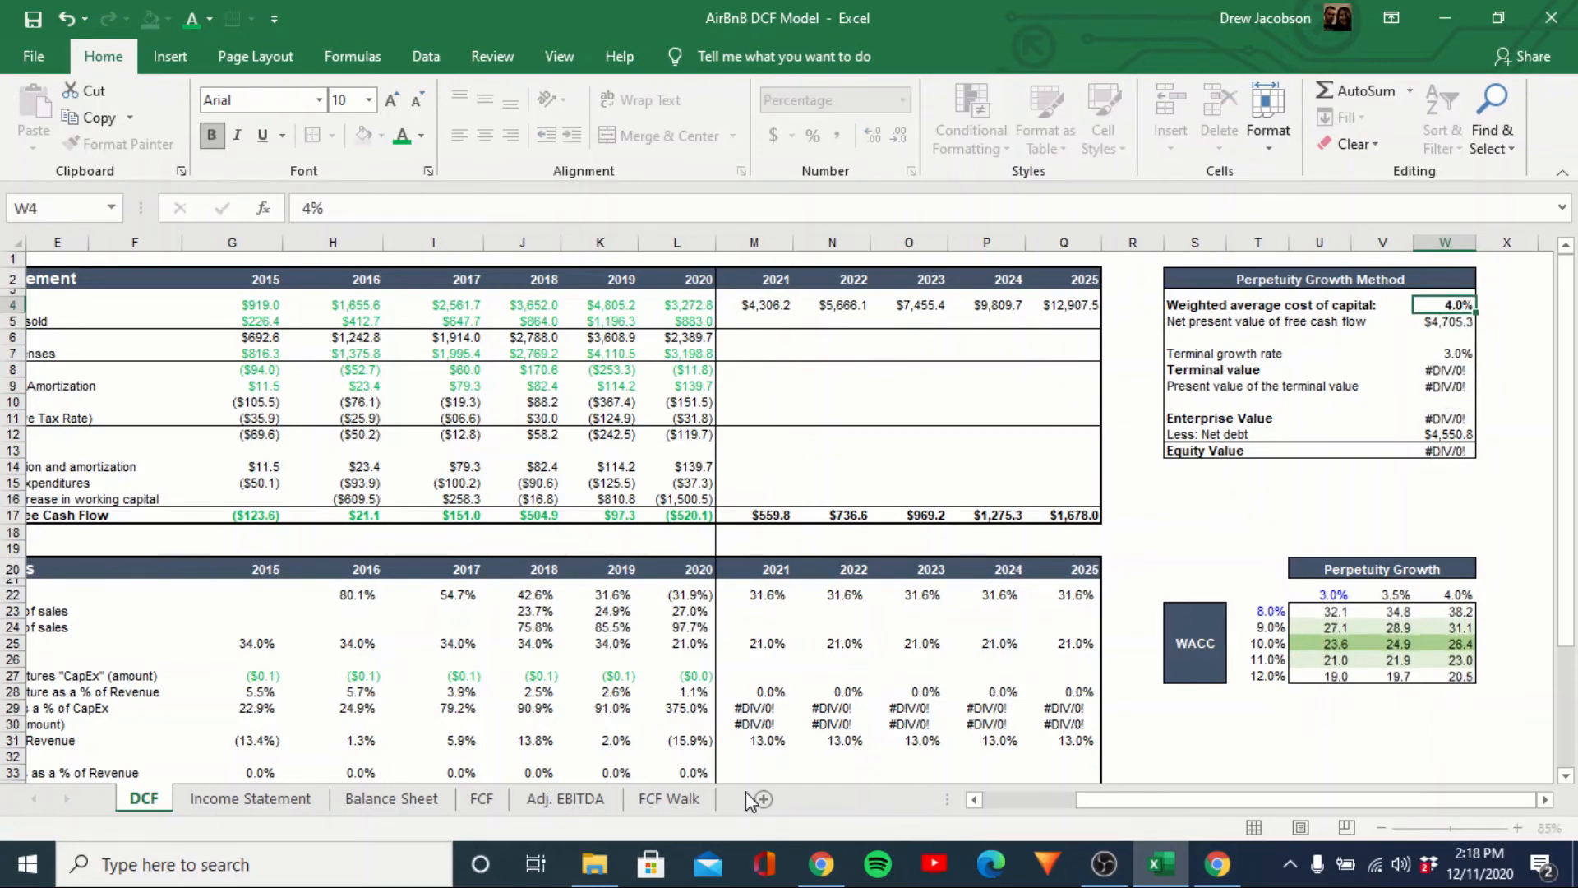
key(Return)
key(Return)
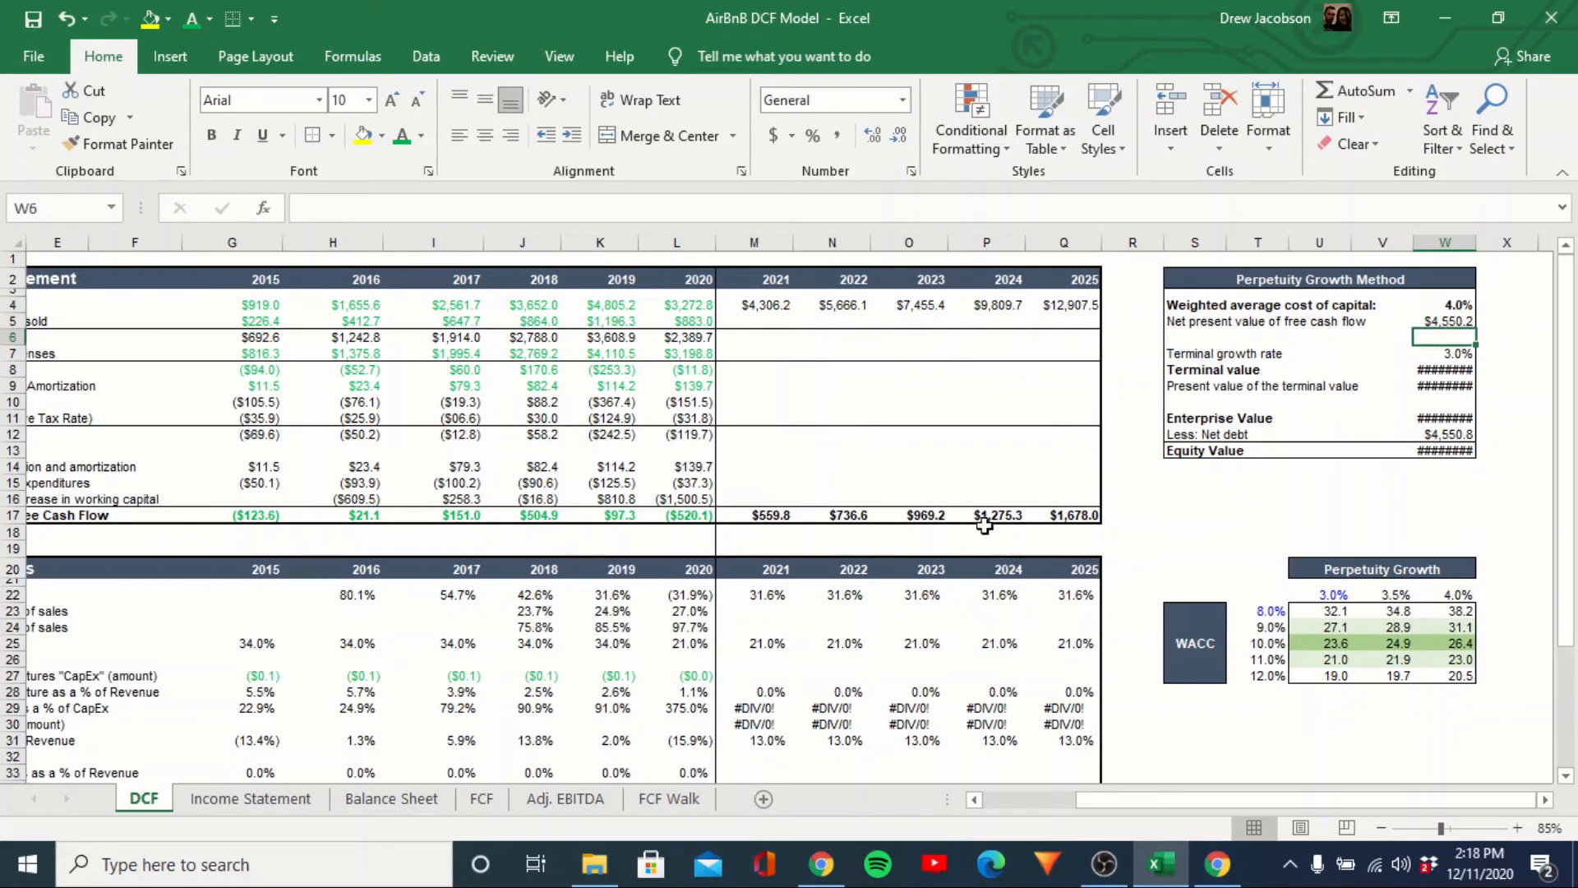
drag(1477, 247, 1483, 247)
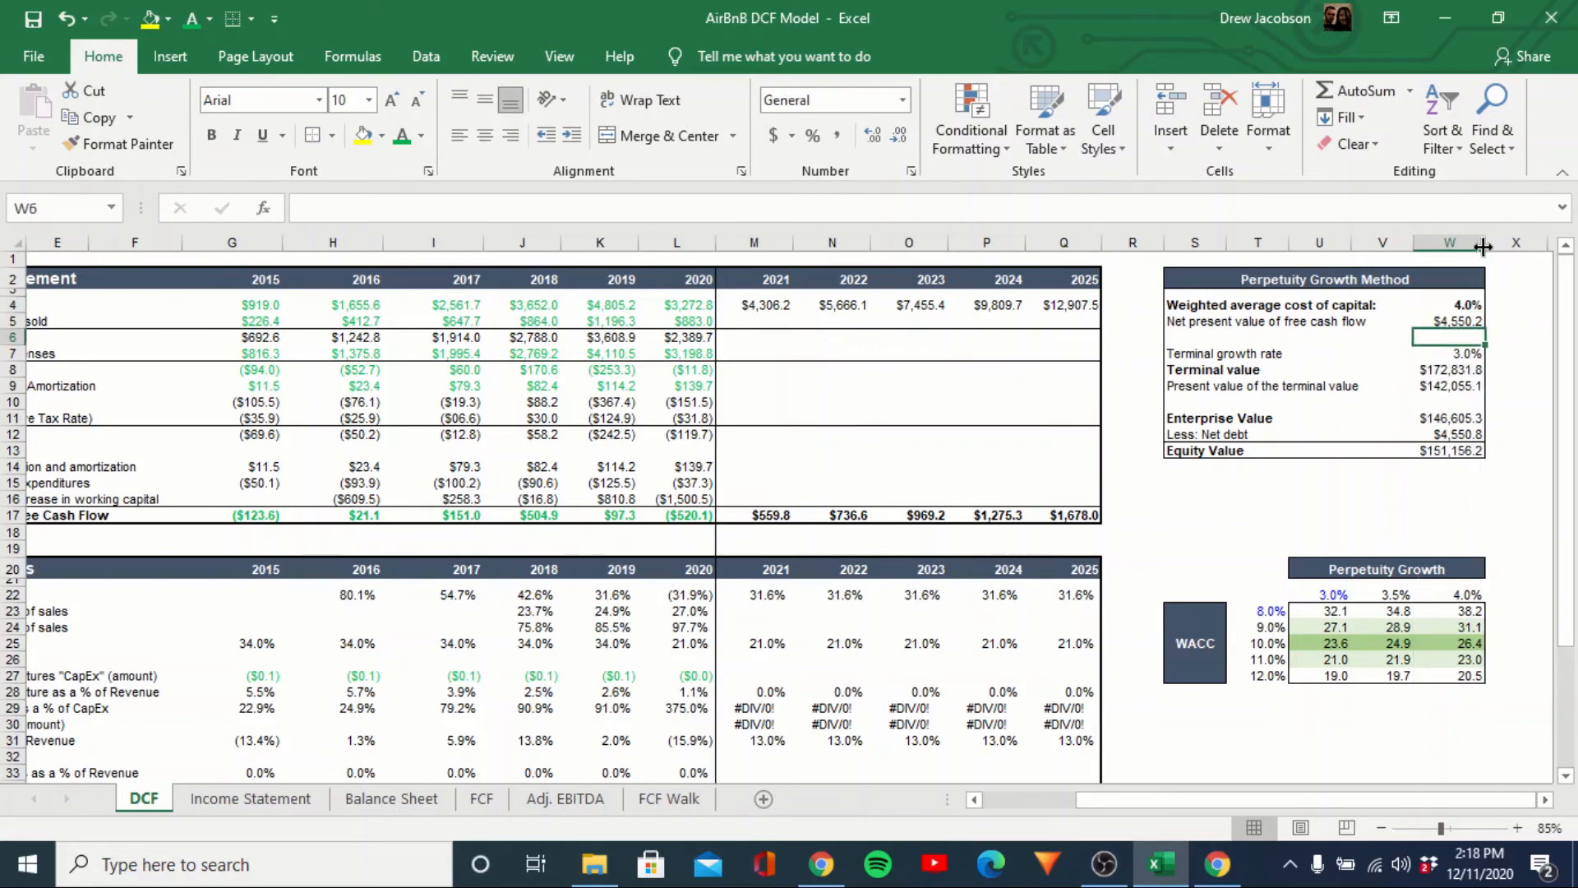
Return the Weighted average cost of capital in W4 to 5%.
key(Up)
key(Up)
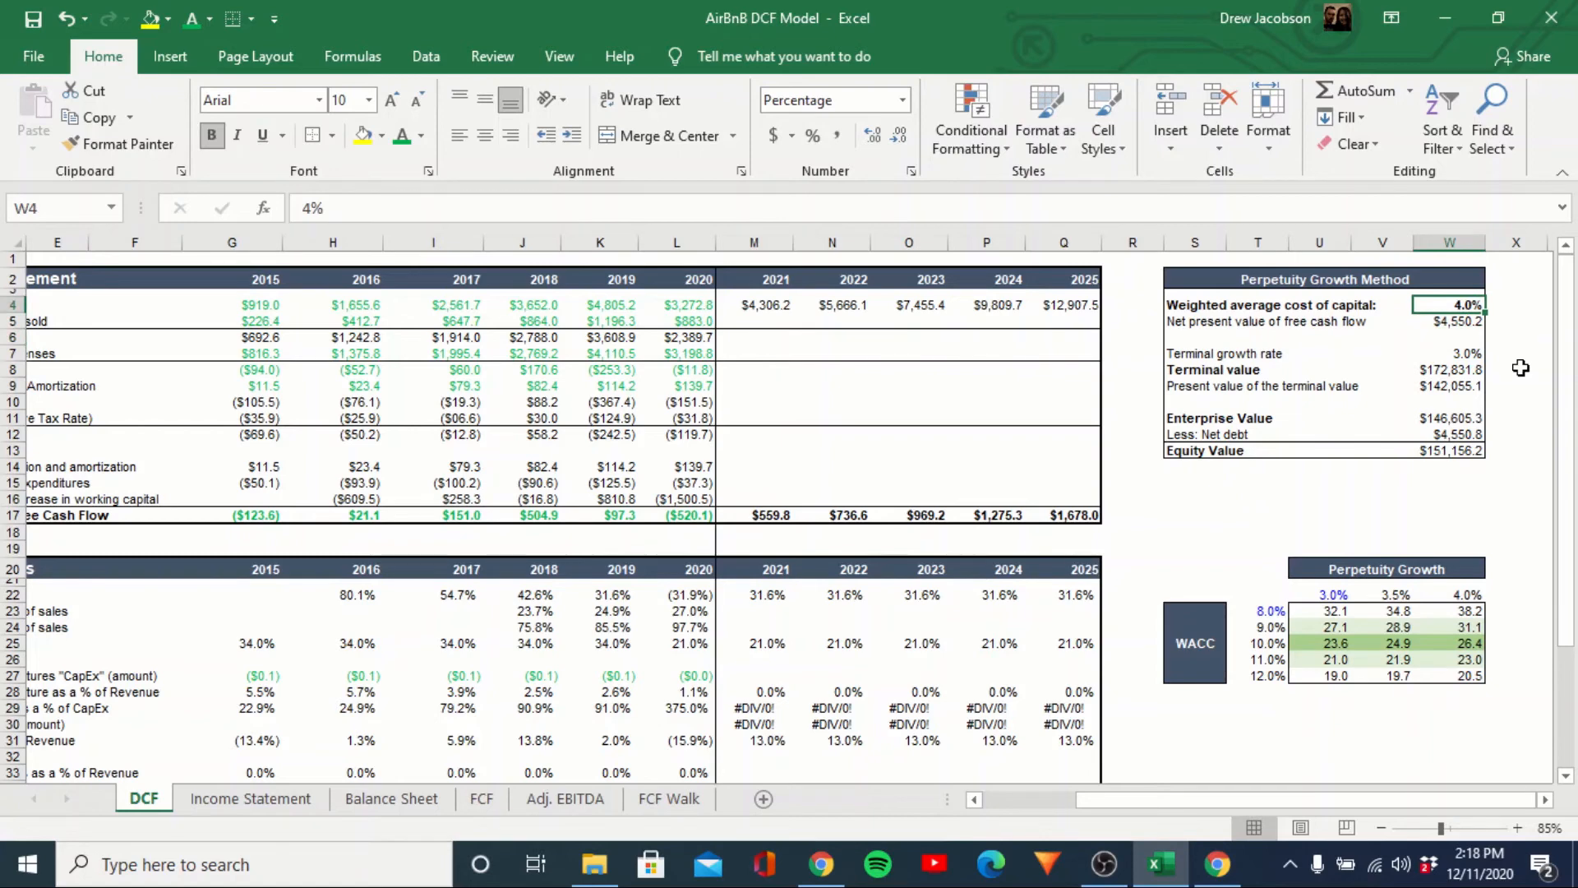
text(5)
key(ctrl+Return)
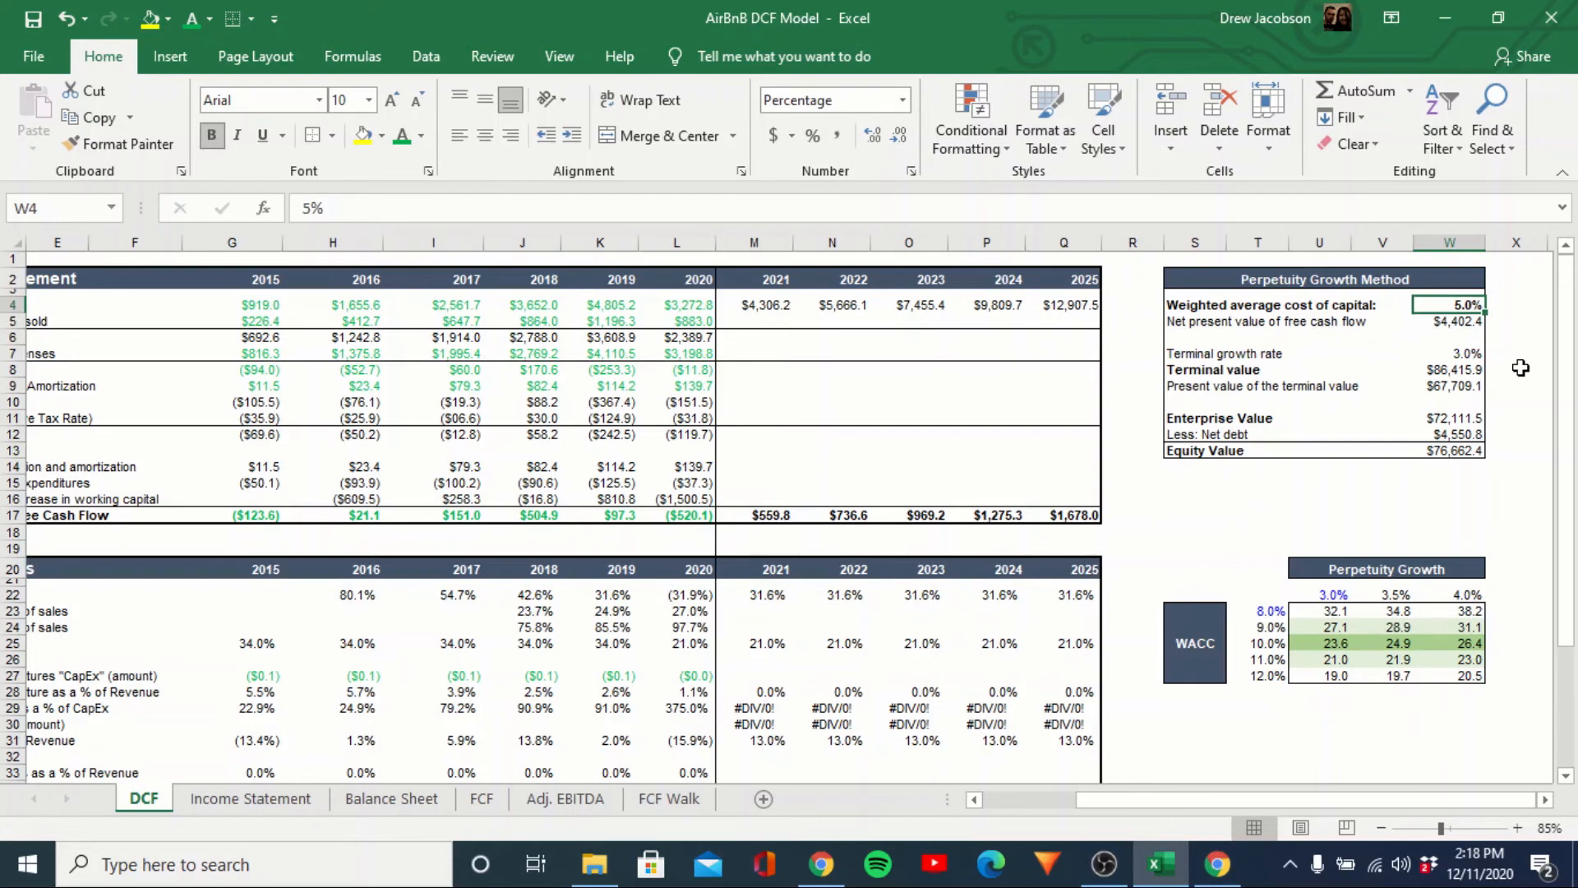
Examine the Terminal growth rate and the terminal value rows of the Perpetuity Growth Method block.
key(Down)
key(Down)
key(Down)
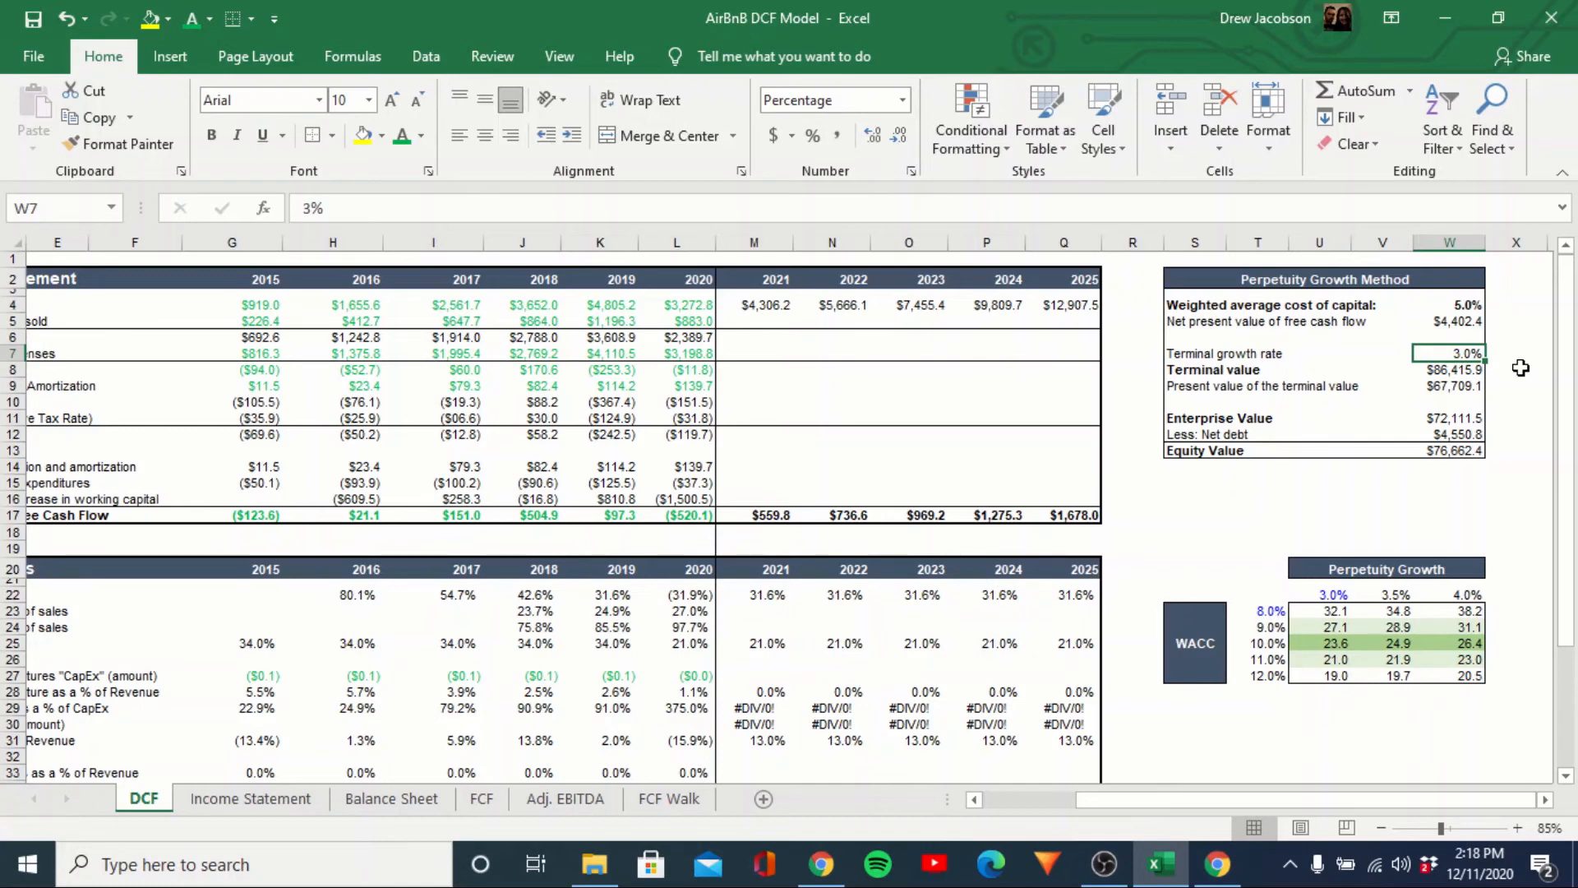
key(Down)
key(Down)
key(Up)
key(Up)
key(Up)
key(Up)
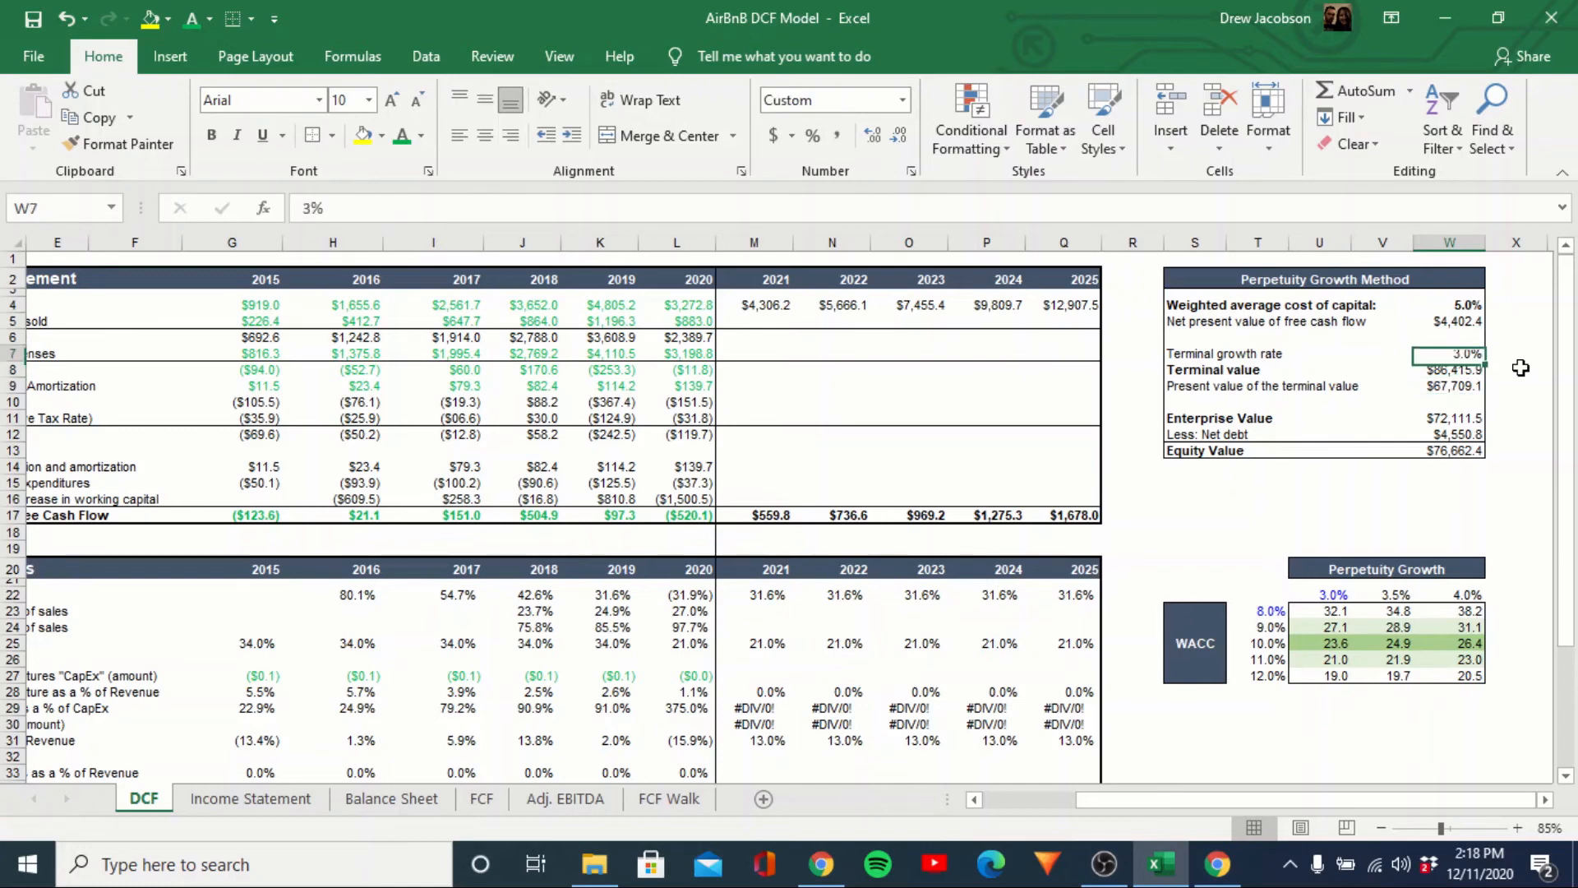
key(Down)
key(Down)
key(Down)
key(Down)
key(Down)
key(Down)
key(Down)
key(Down)
key(Down)
key(Down)
key(Down)
key(Down)
key(Down)
key(Down)
key(Down)
key(Down)
key(Down)
key(Down)
key(Down)
key(Down)
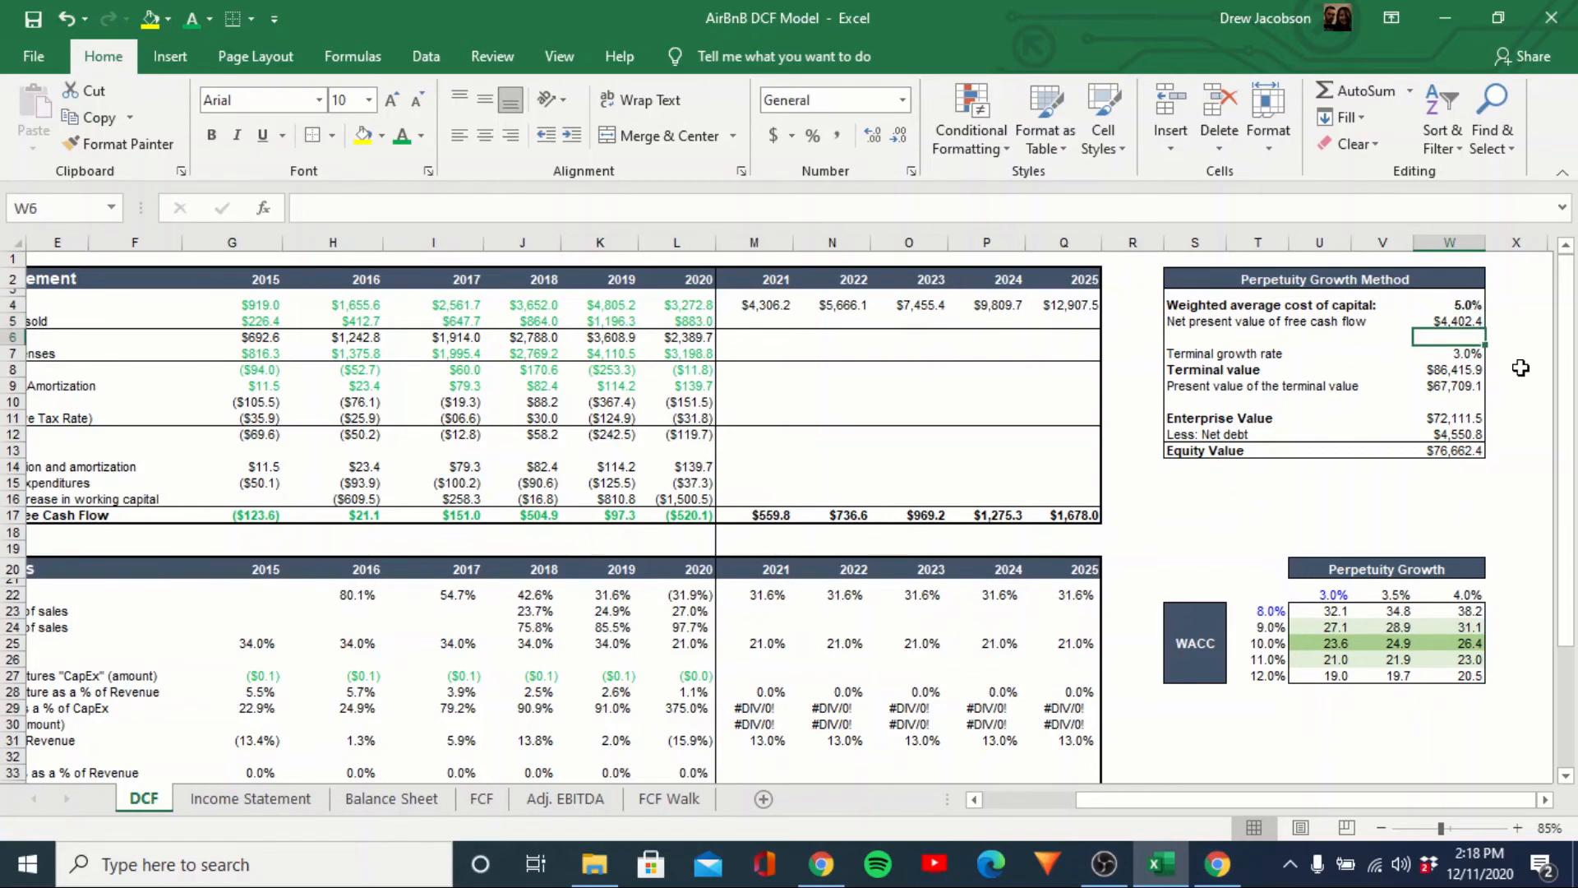
key(Down)
key(Down)
key(Down)
key(Down)
key(Down)
key(Down)
key(Down)
key(Down)
key(Down)
key(Down)
key(Down)
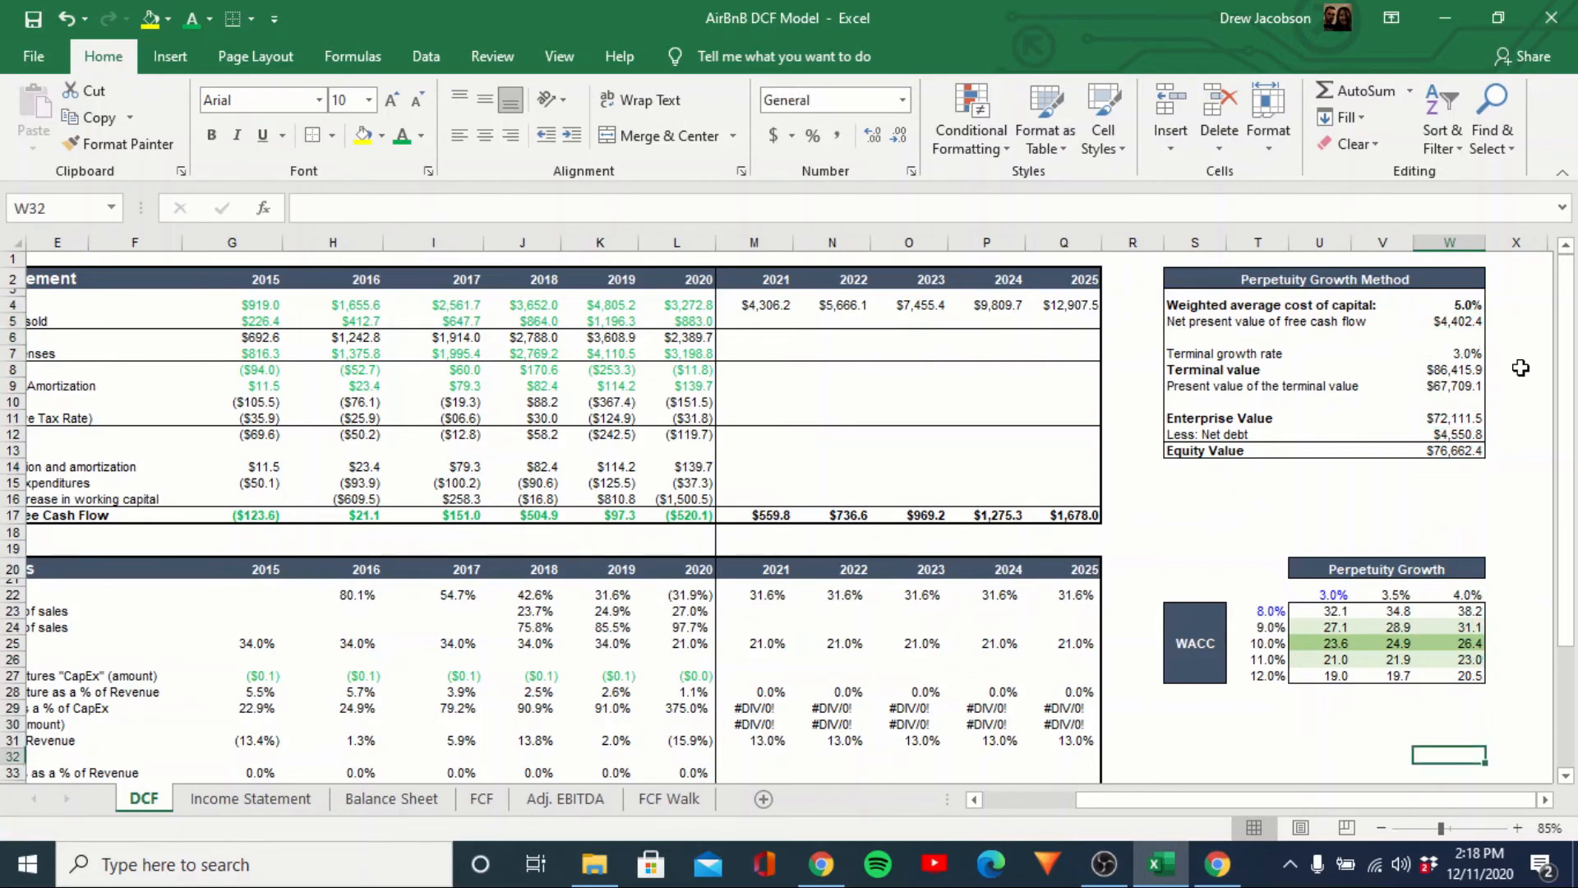
key(Left)
key(Left)
key(Left)
key(Left)
key(Left)
key(Left)
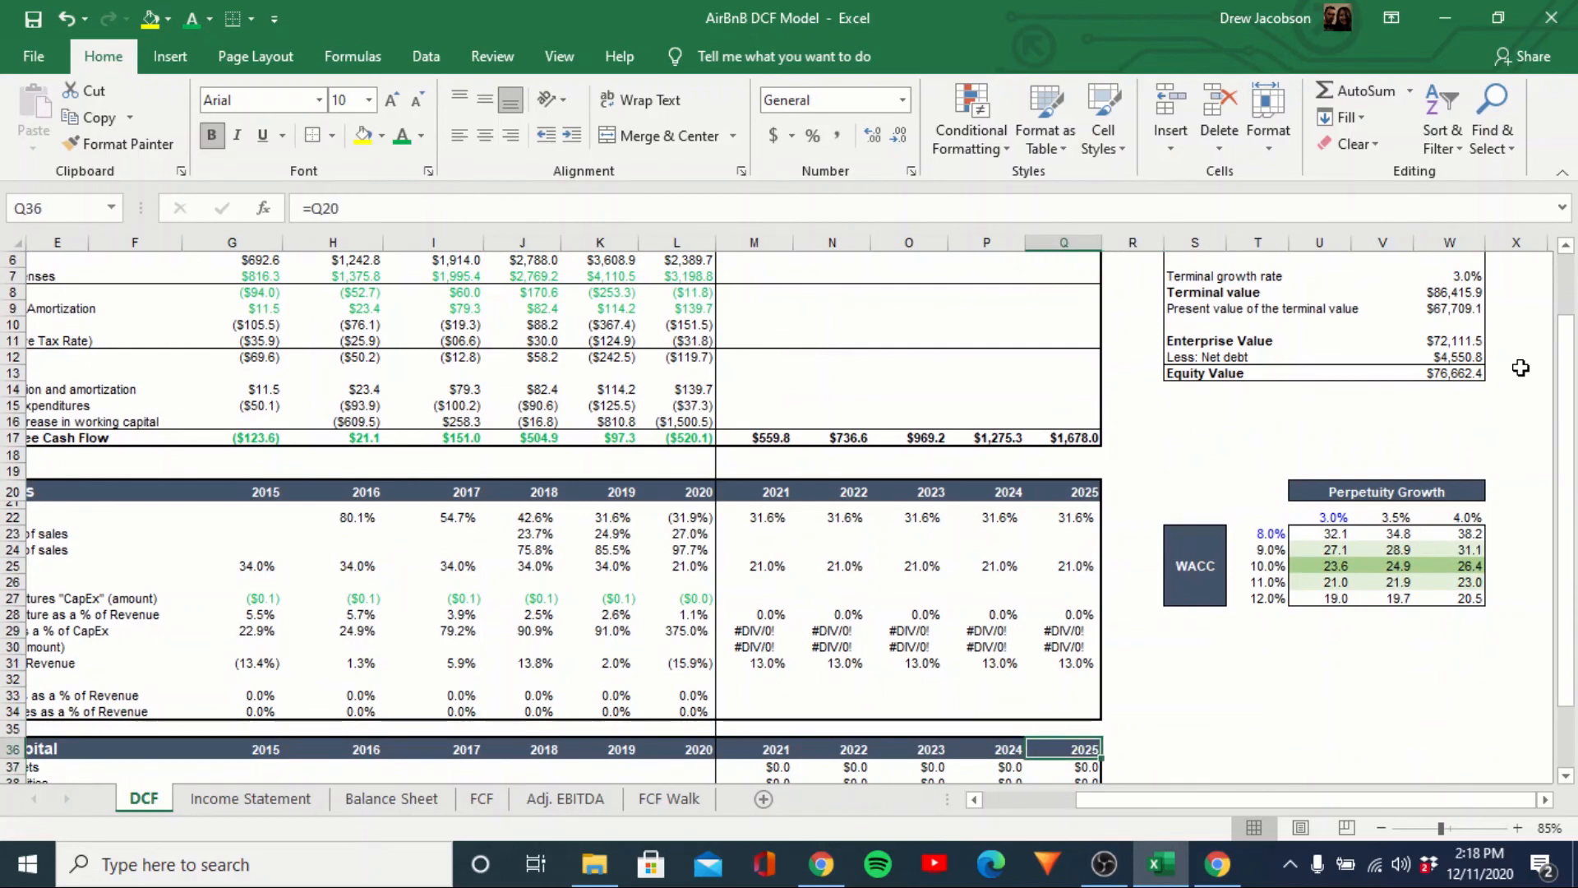
key(Up)
key(Up)
key(Up)
key(Up)
key(Up)
key(Up)
key(Up)
key(Left)
key(Left)
key(Right)
key(Right)
key(Right)
key(Right)
key(Right)
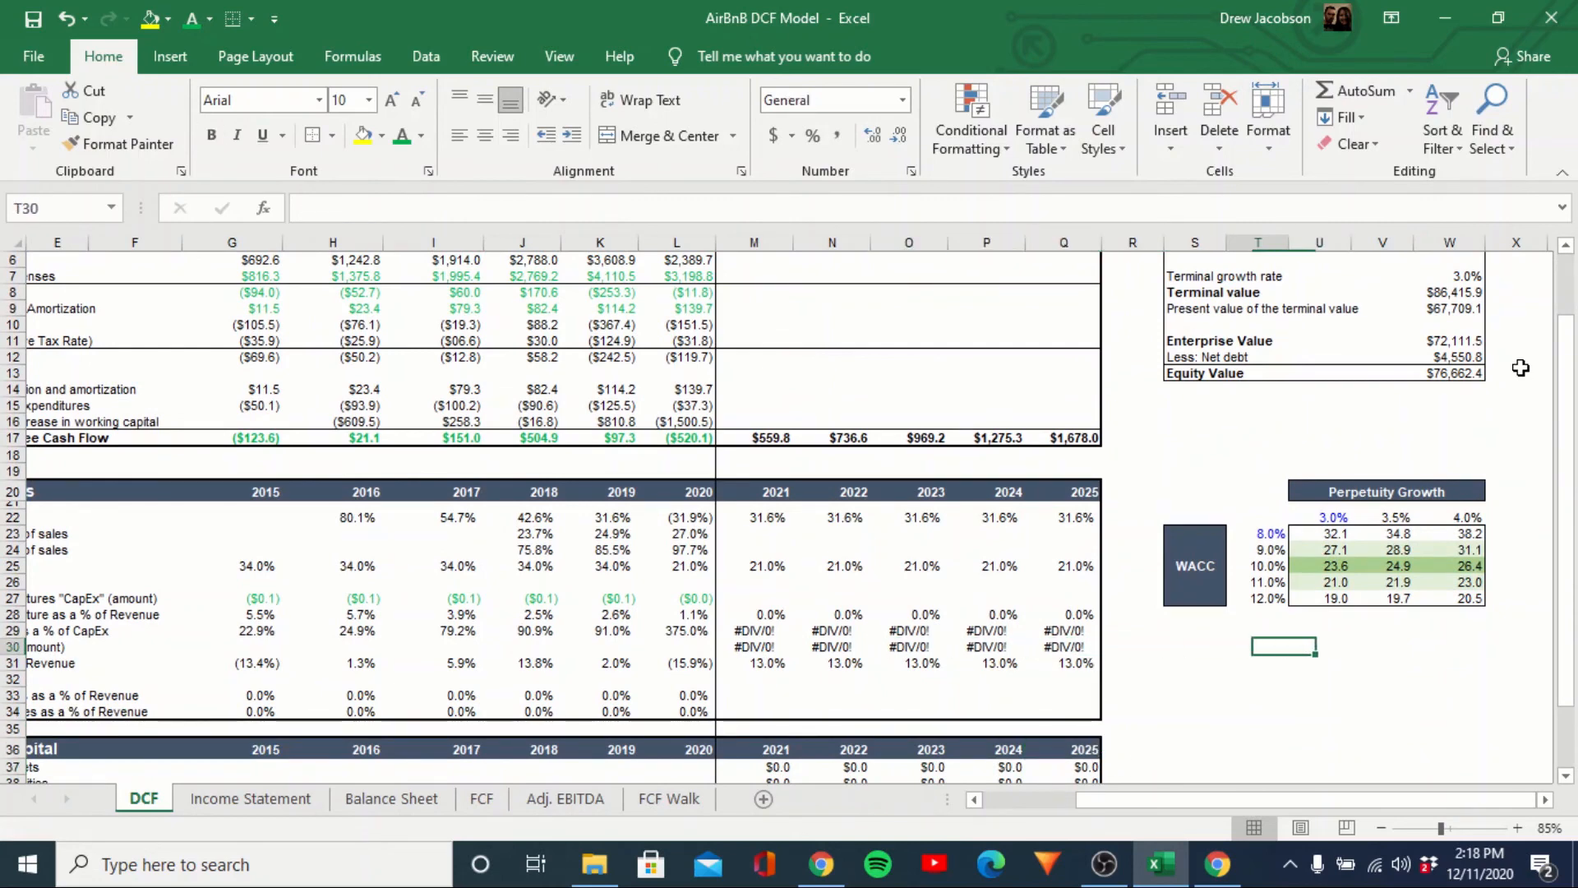
Examine the WACC versus Perpetuity Growth sensitivity table, highlighting U23:W27 and checking its corner values.
key(Up)
key(Up)
key(Up)
key(Up)
key(Up)
key(Up)
key(Up)
key(Right)
key(Up)
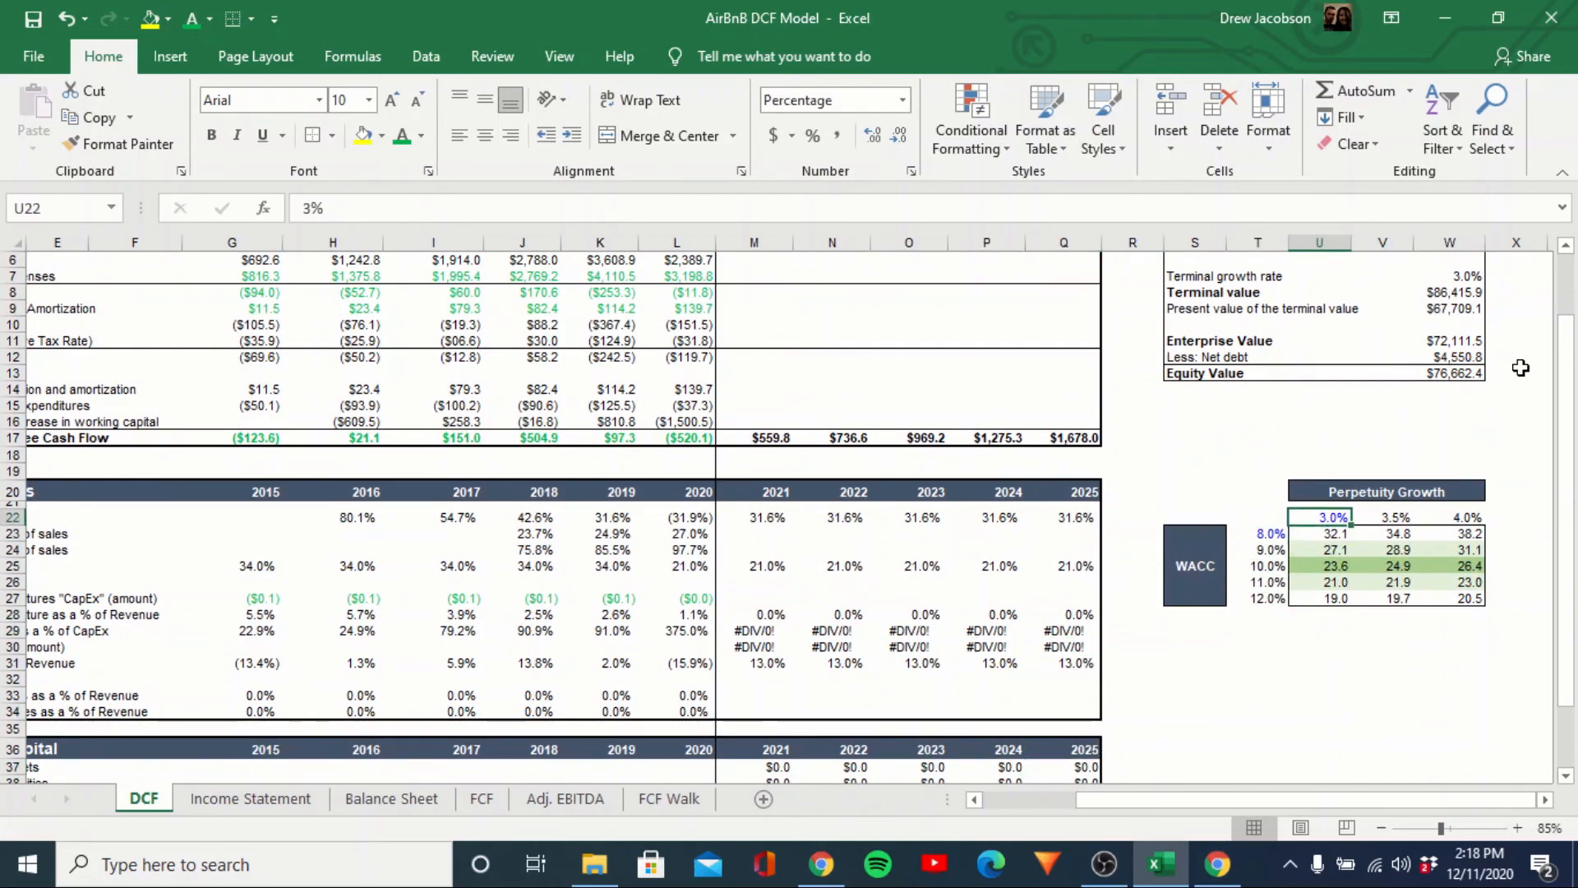
key(Left)
key(Down)
key(Up)
key(Right)
key(Down)
key(shift+Right)
key(shift+Right)
key(shift+Down)
key(shift+Down)
key(shift+Down)
key(shift+Down)
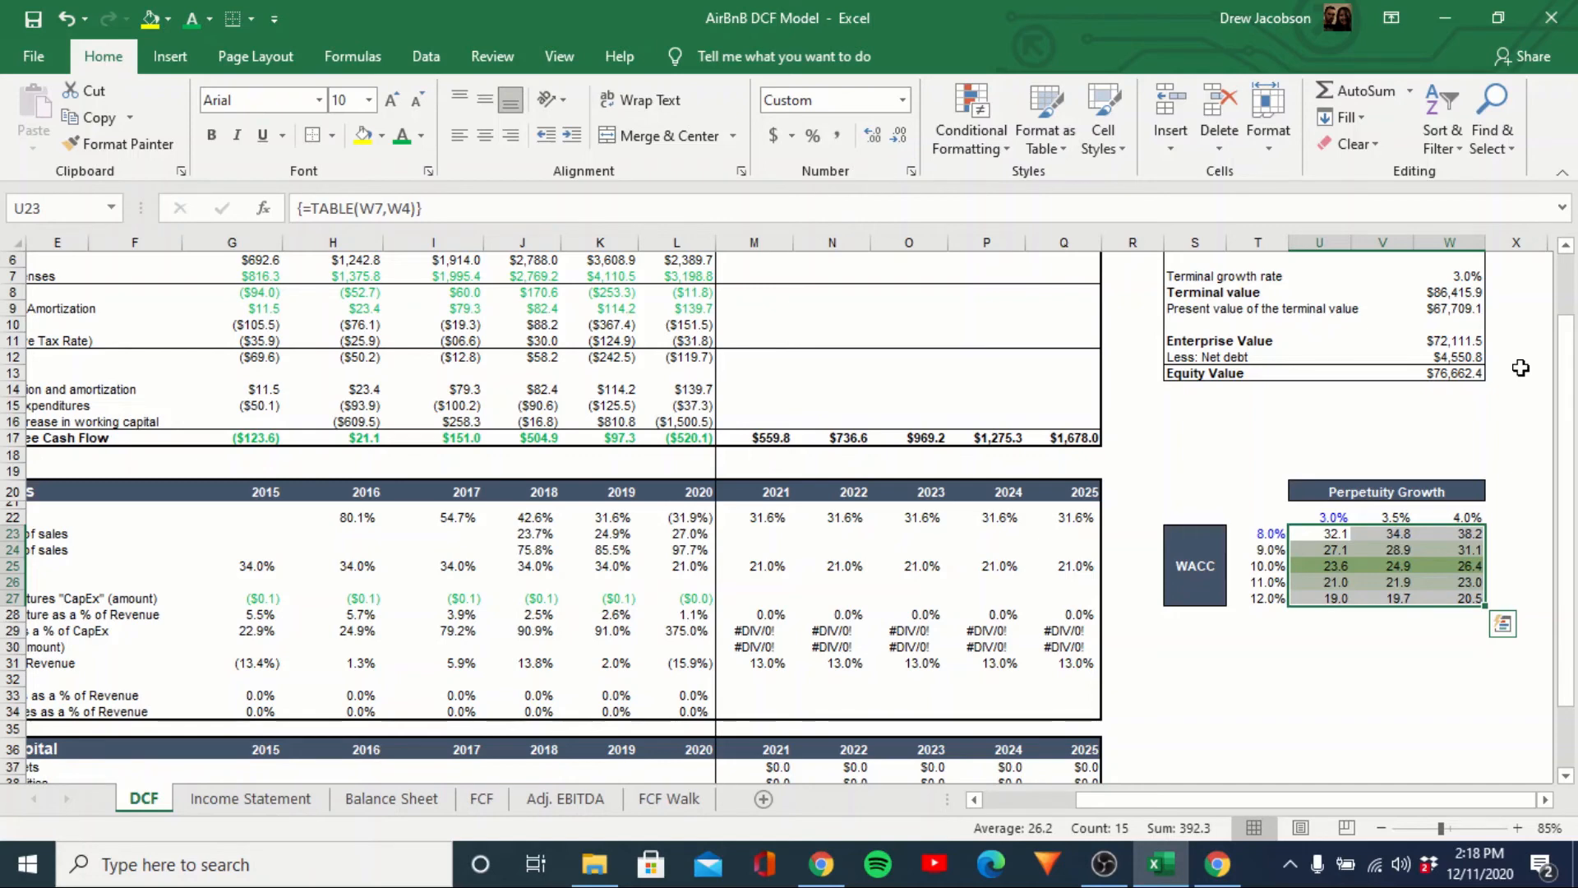
key(Down)
key(Down)
key(Down)
key(Down)
key(Left)
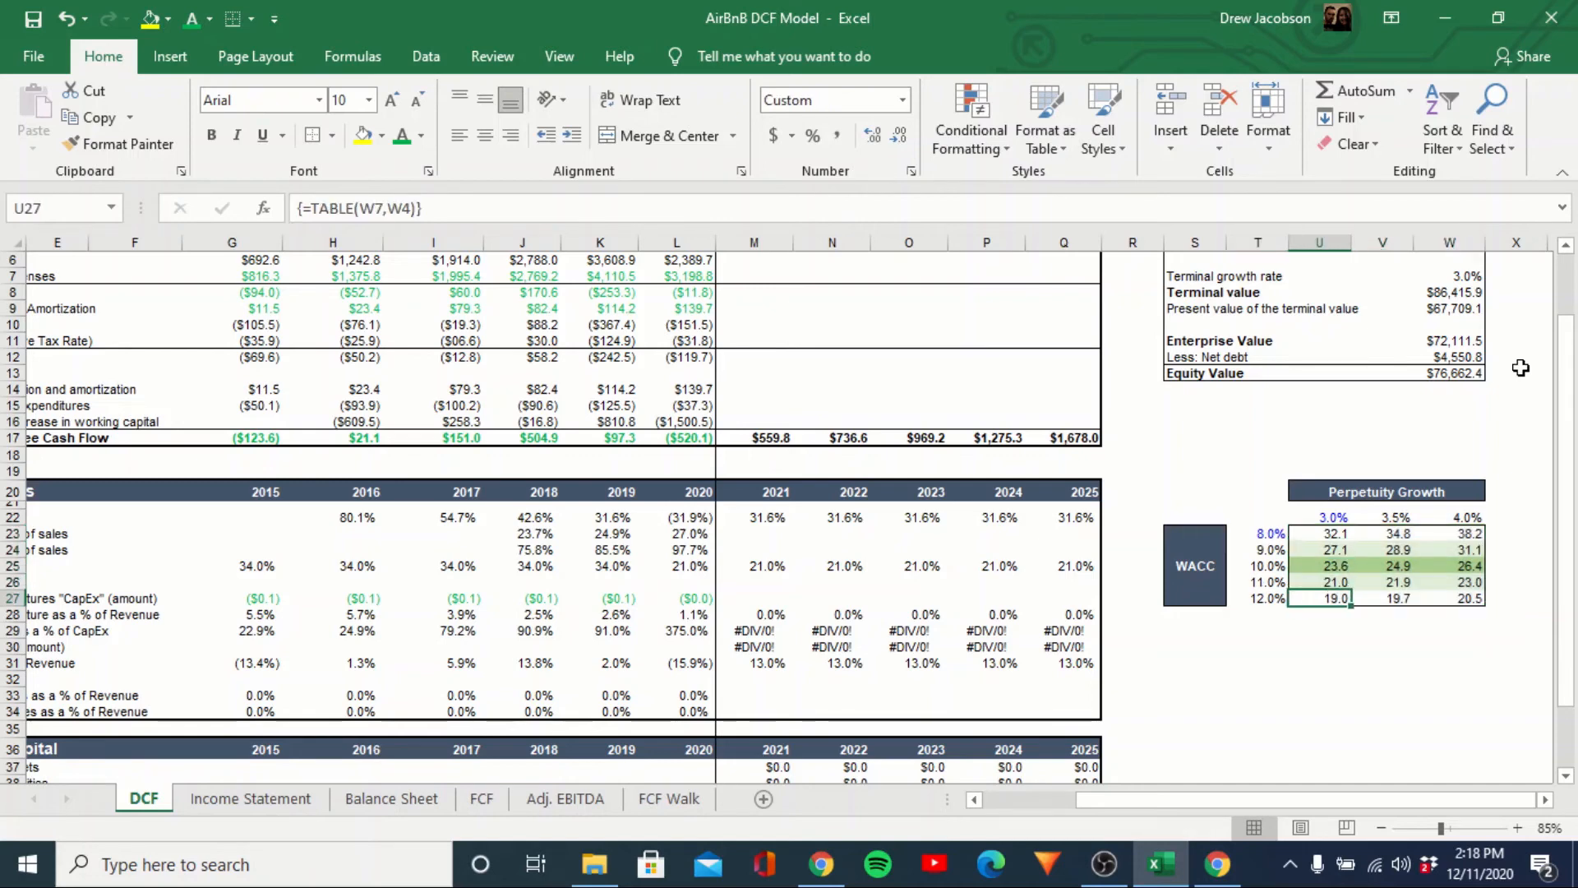
key(Right)
key(Right)
key(Up)
key(Up)
key(Up)
key(Up)
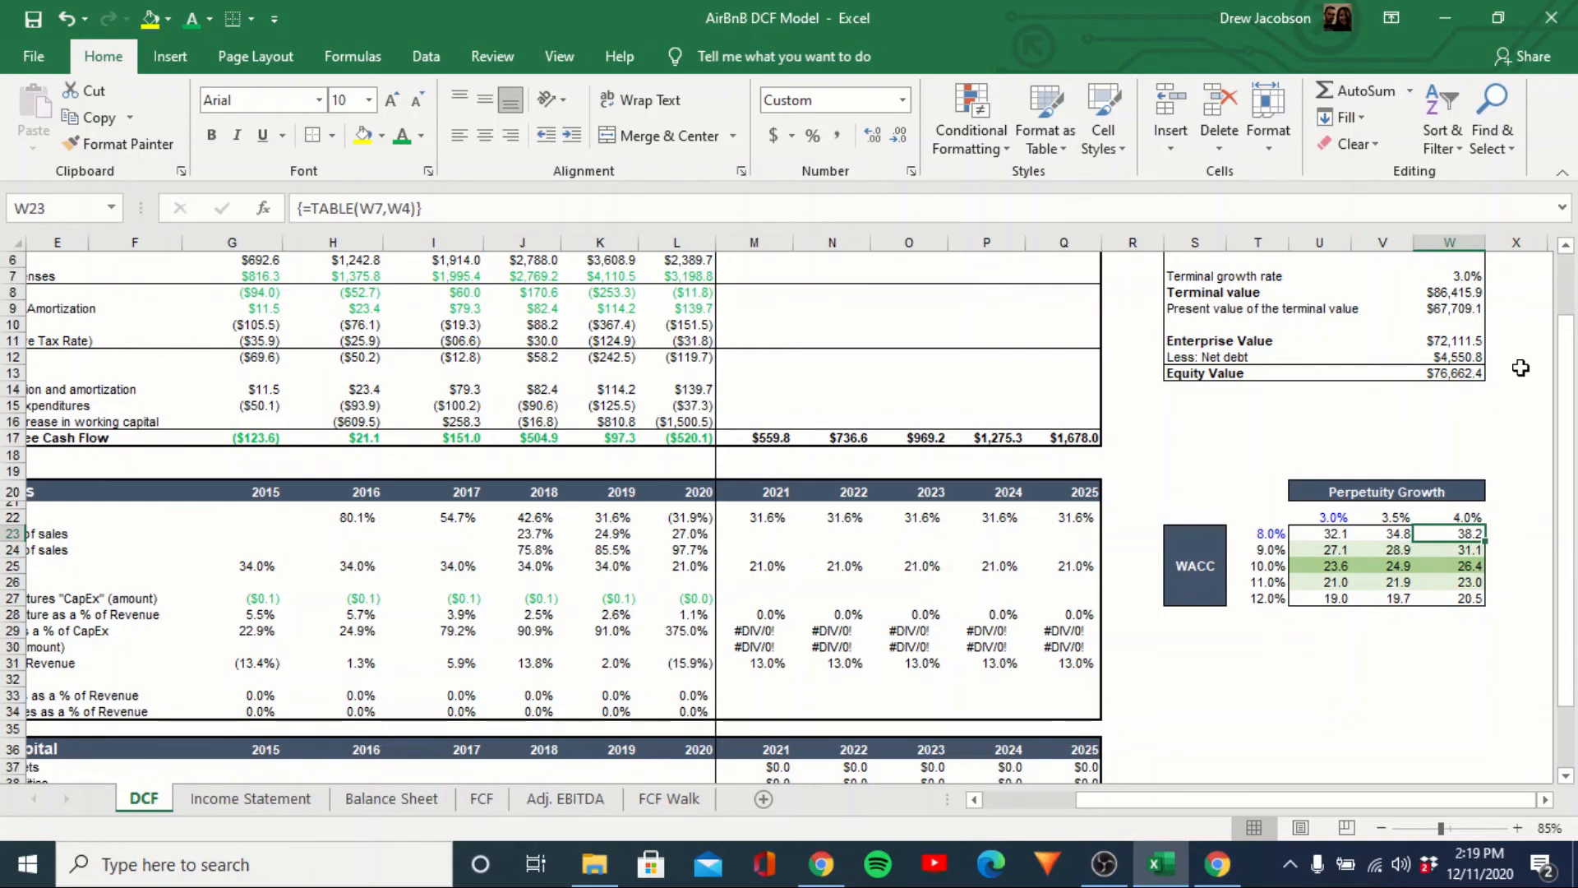
Review the Income Statement and Assumptions blocks from the beginning of the DCF sheet.
key(Up)
key(Up)
key(Up)
key(Up)
key(Up)
key(Up)
key(Up)
key(Up)
key(Up)
key(Up)
key(Up)
key(Up)
key(Up)
key(Up)
key(Up)
key(Up)
key(Up)
key(Up)
key(Up)
key(Up)
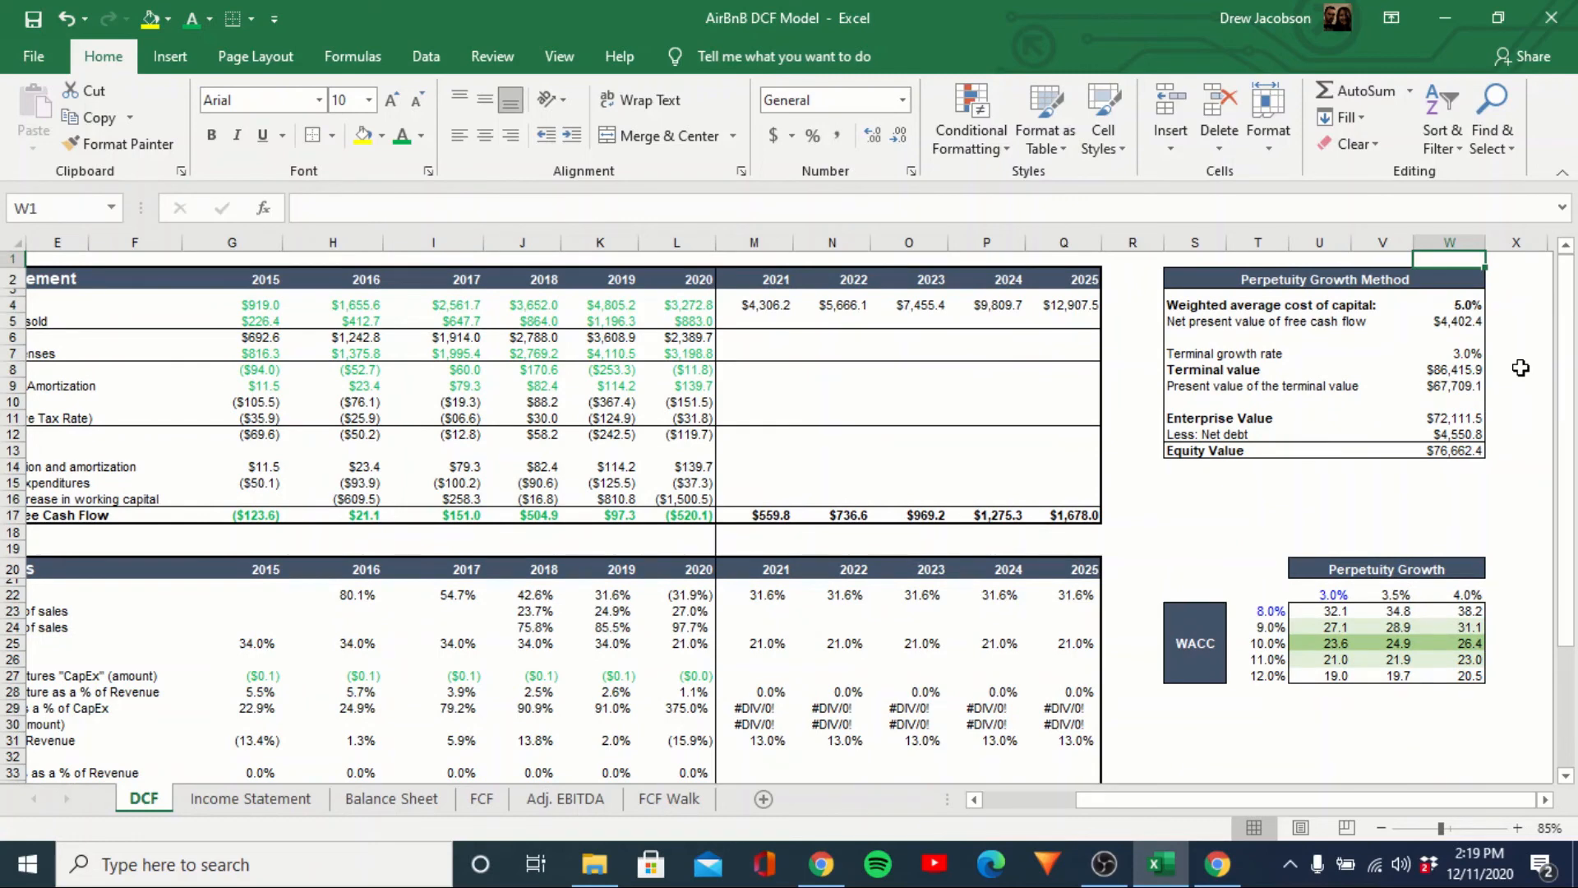
key(Left)
key(Left)
key(Left)
key(Left)
key(Left)
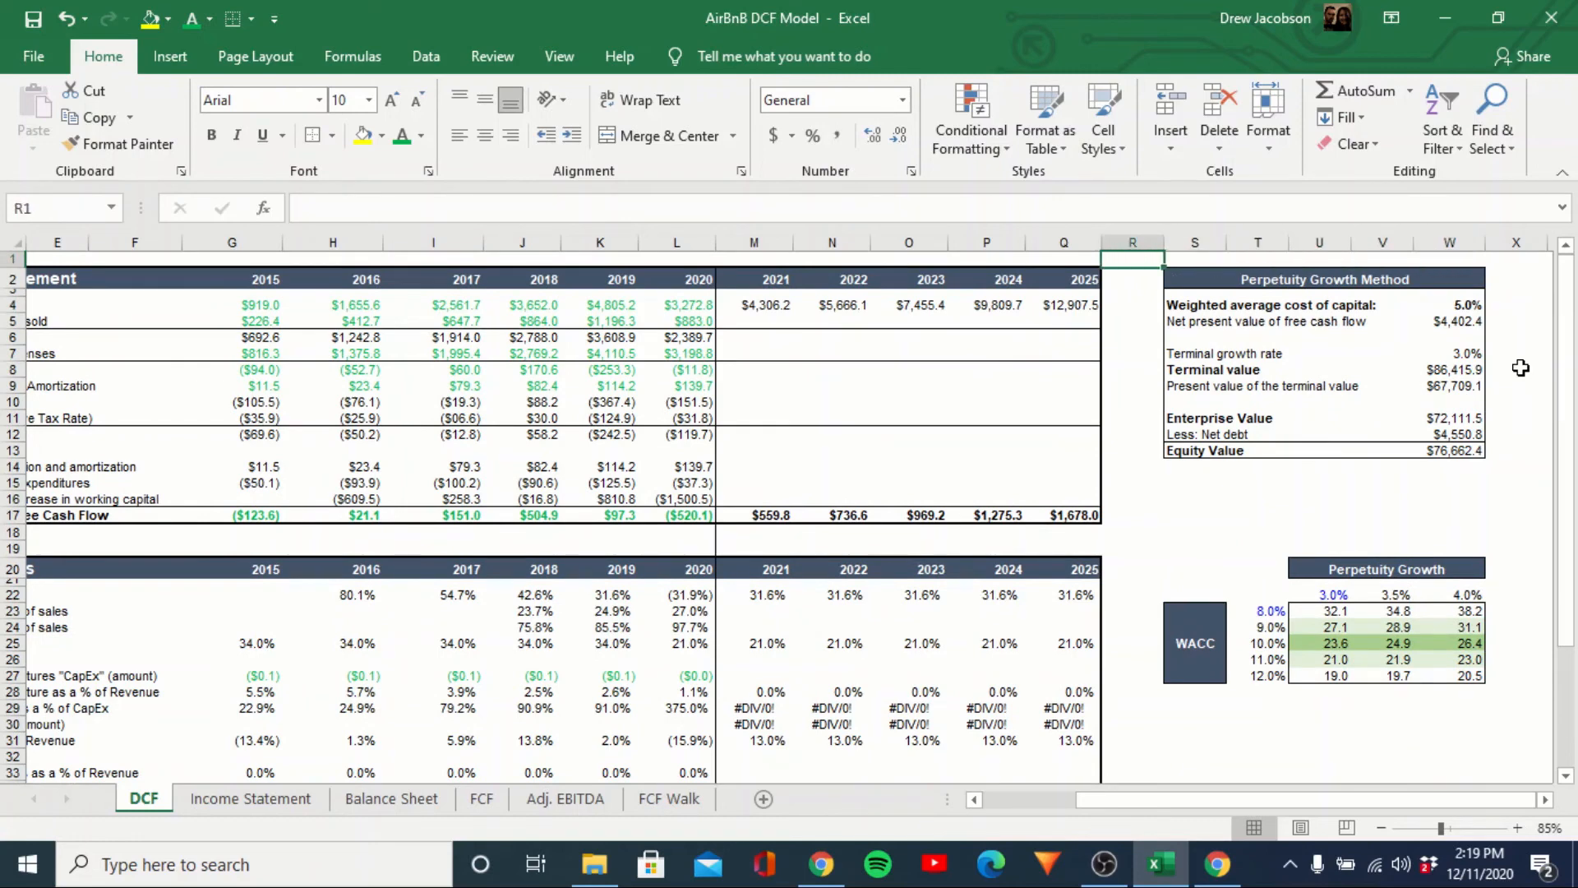
key(Left)
key(Home)
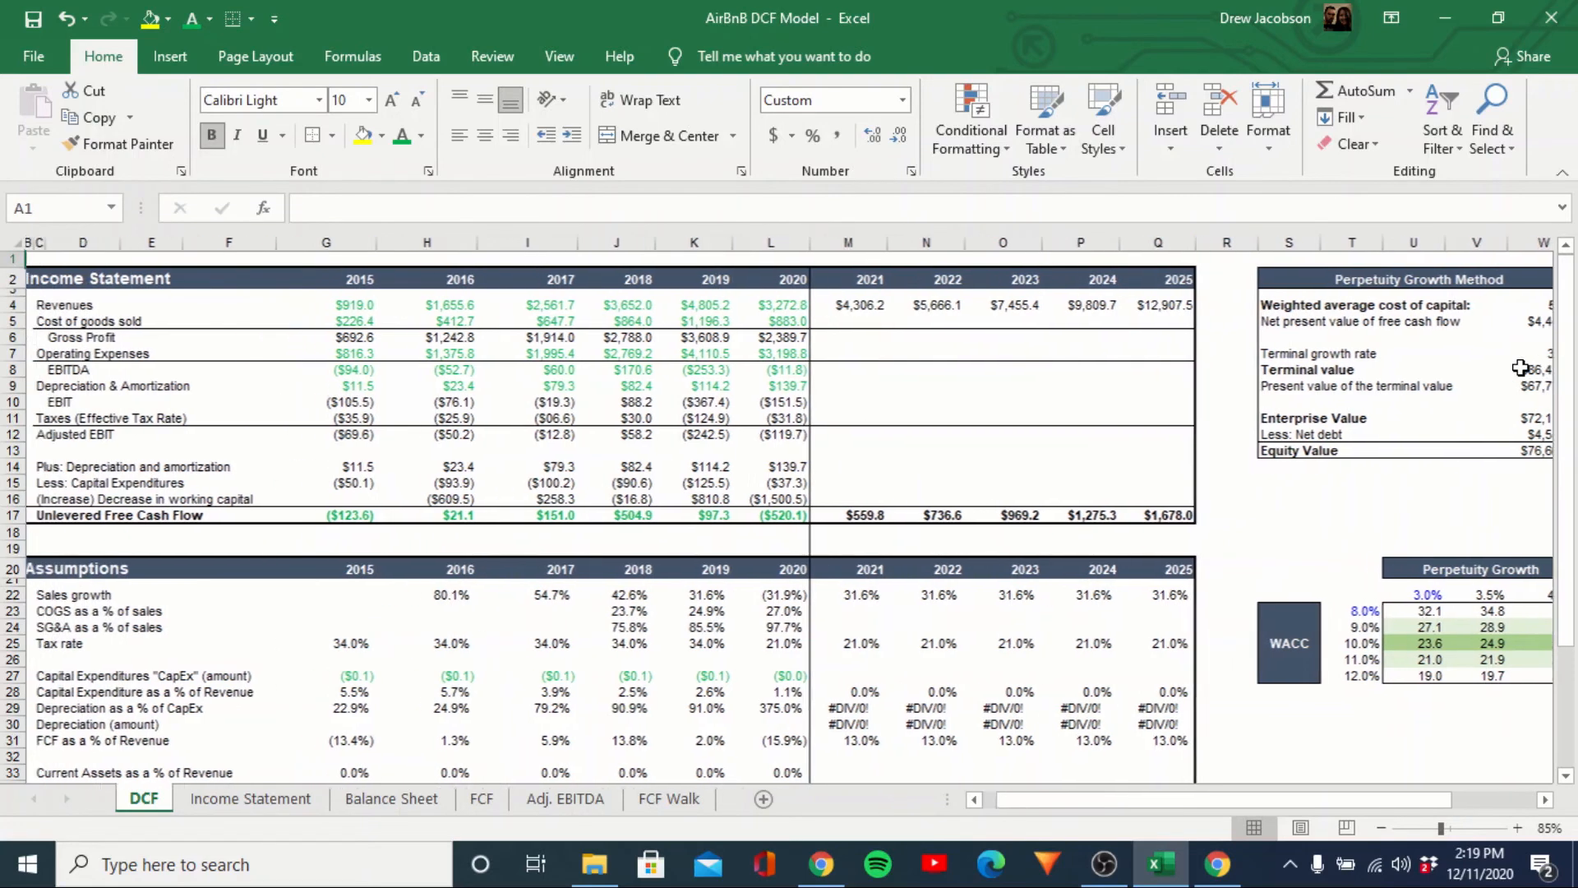
key(Right)
key(Right)
key(Right)
key(Right)
key(Right)
key(Right)
key(Right)
key(Right)
key(Right)
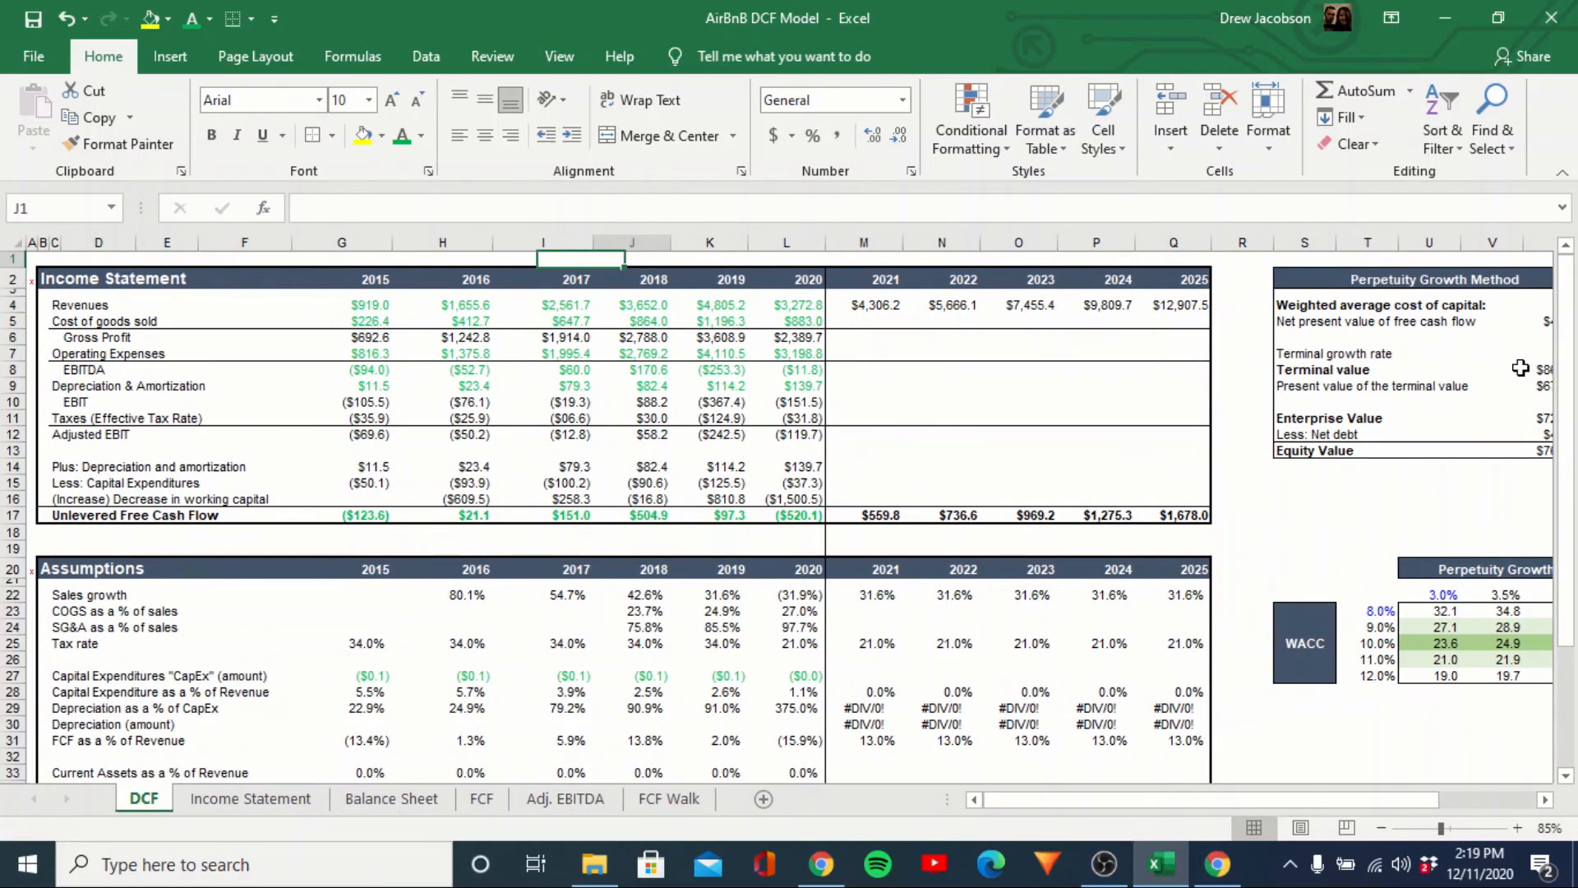
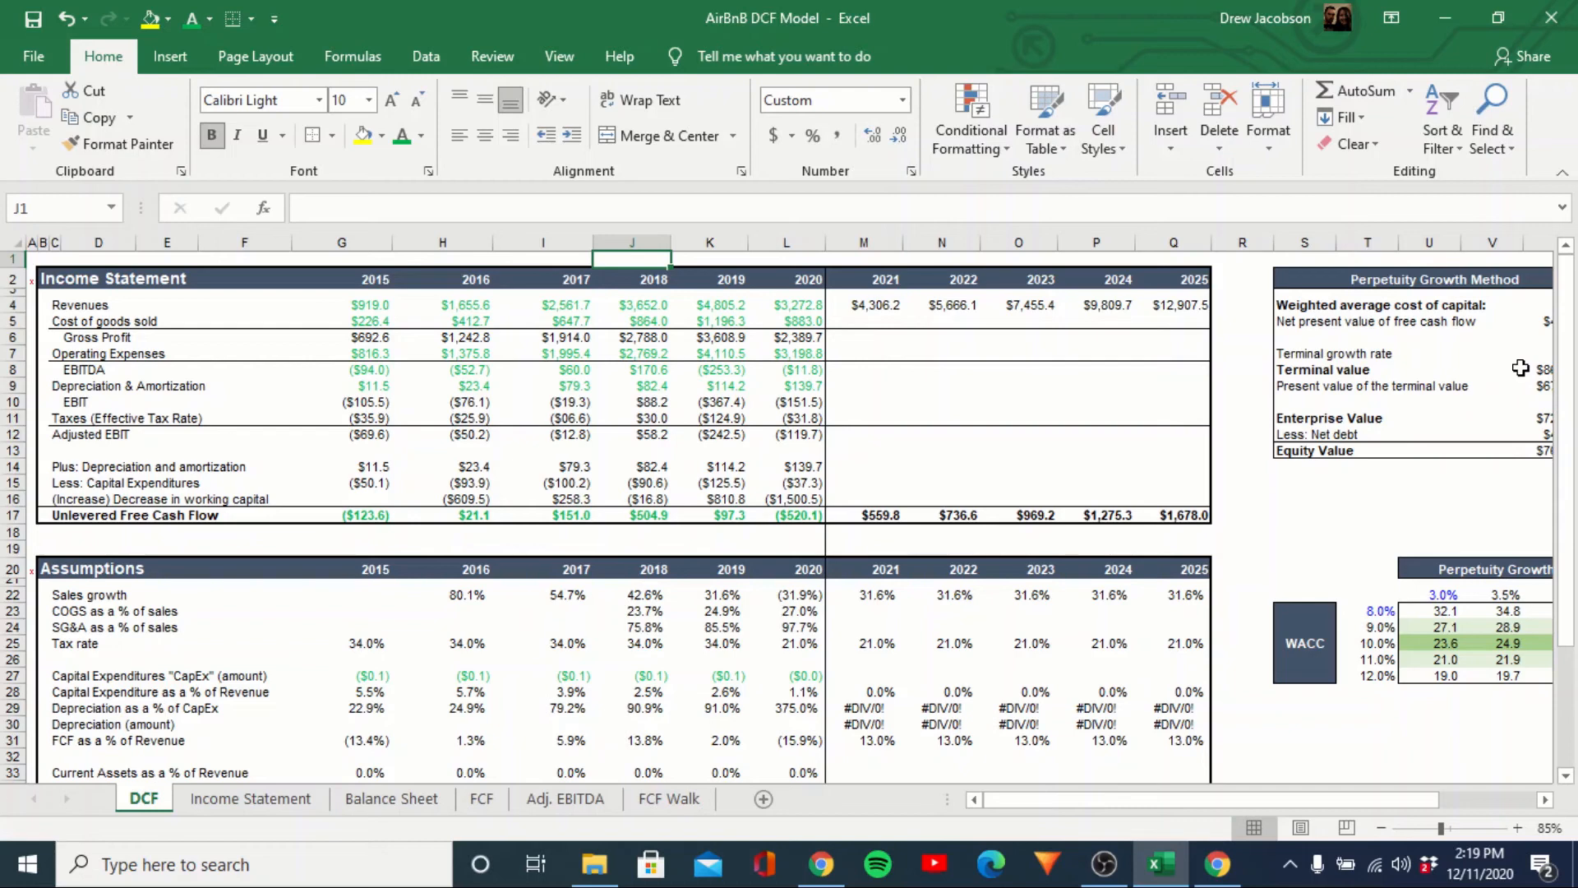
Review the Perpetuity Growth Method block from the cost of capital to the Equity Value.
key(Right)
key(Right)
key(Right)
key(Right)
key(Right)
key(Right)
key(Right)
key(Right)
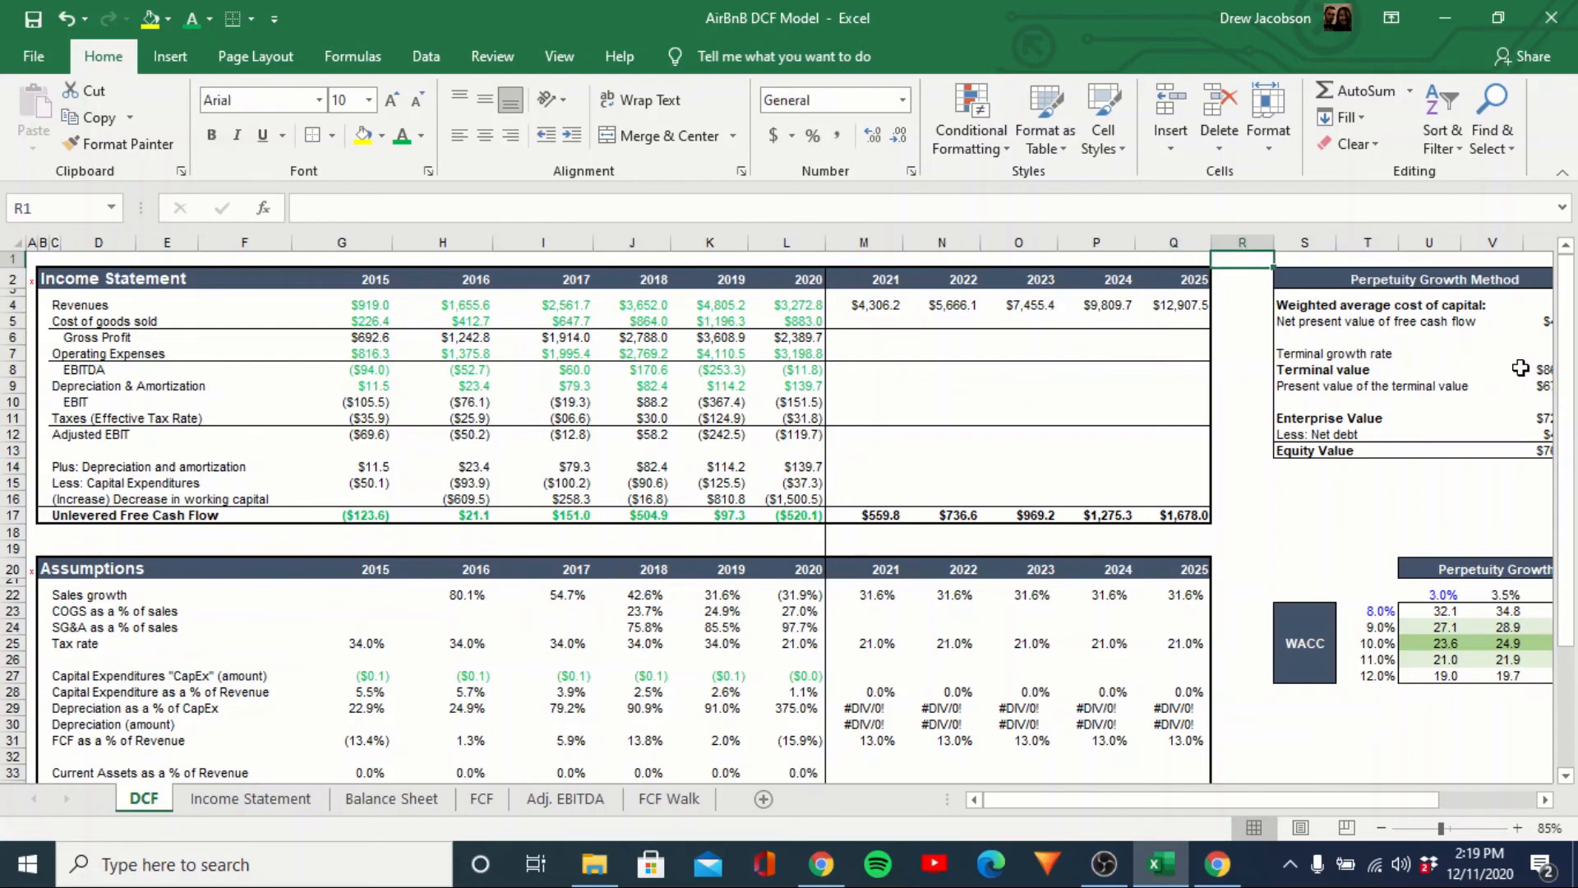
key(Right)
key(Right)
key(Right)
key(Right)
key(Right)
key(Right)
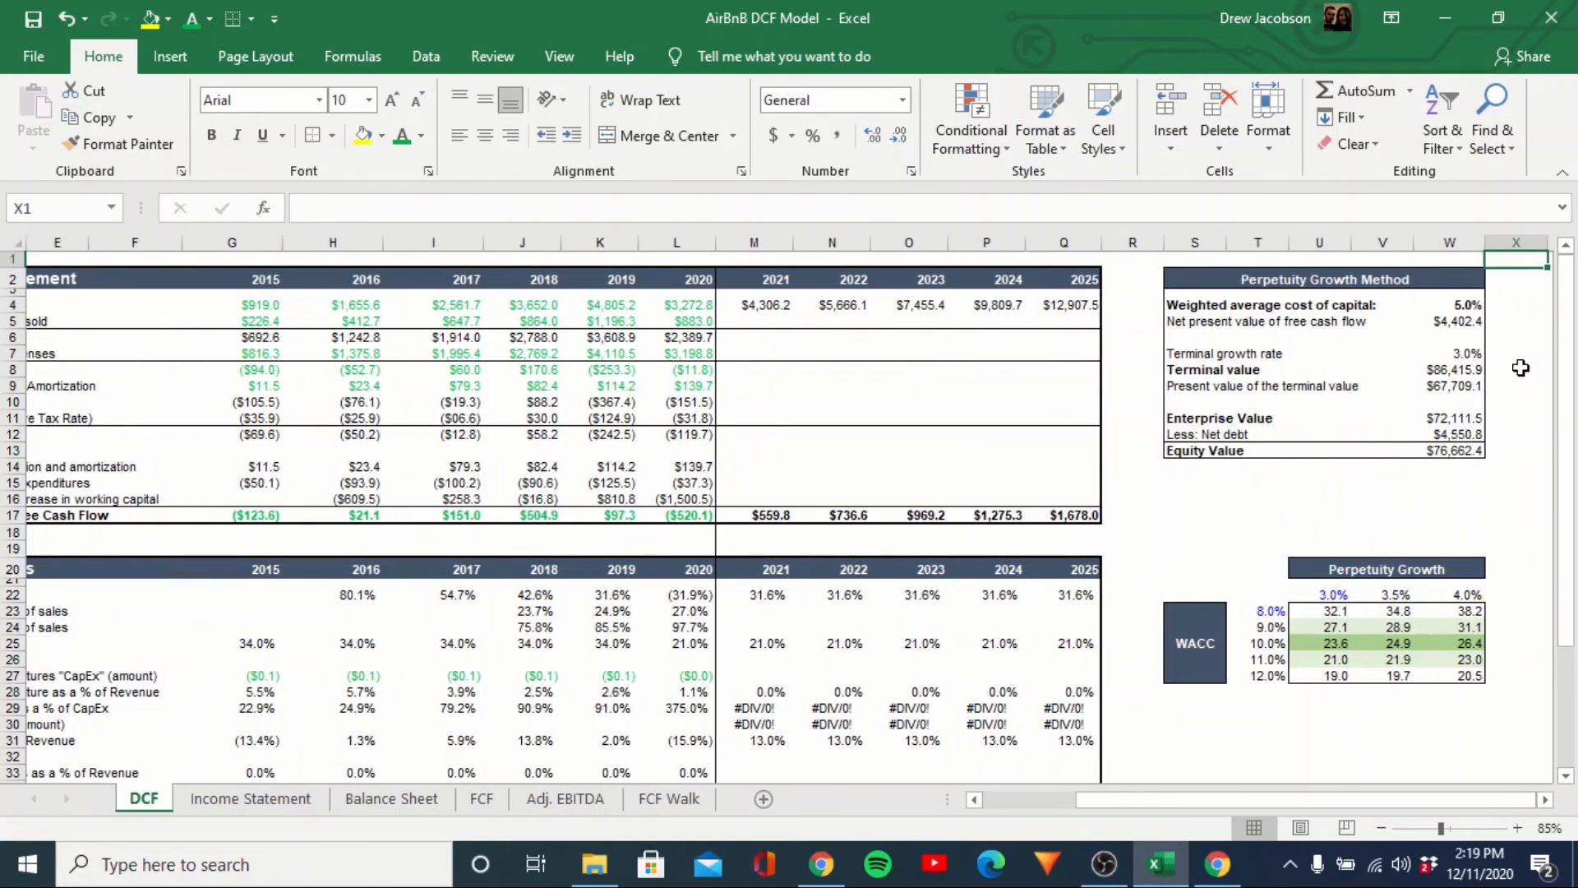
key(Down)
key(Left)
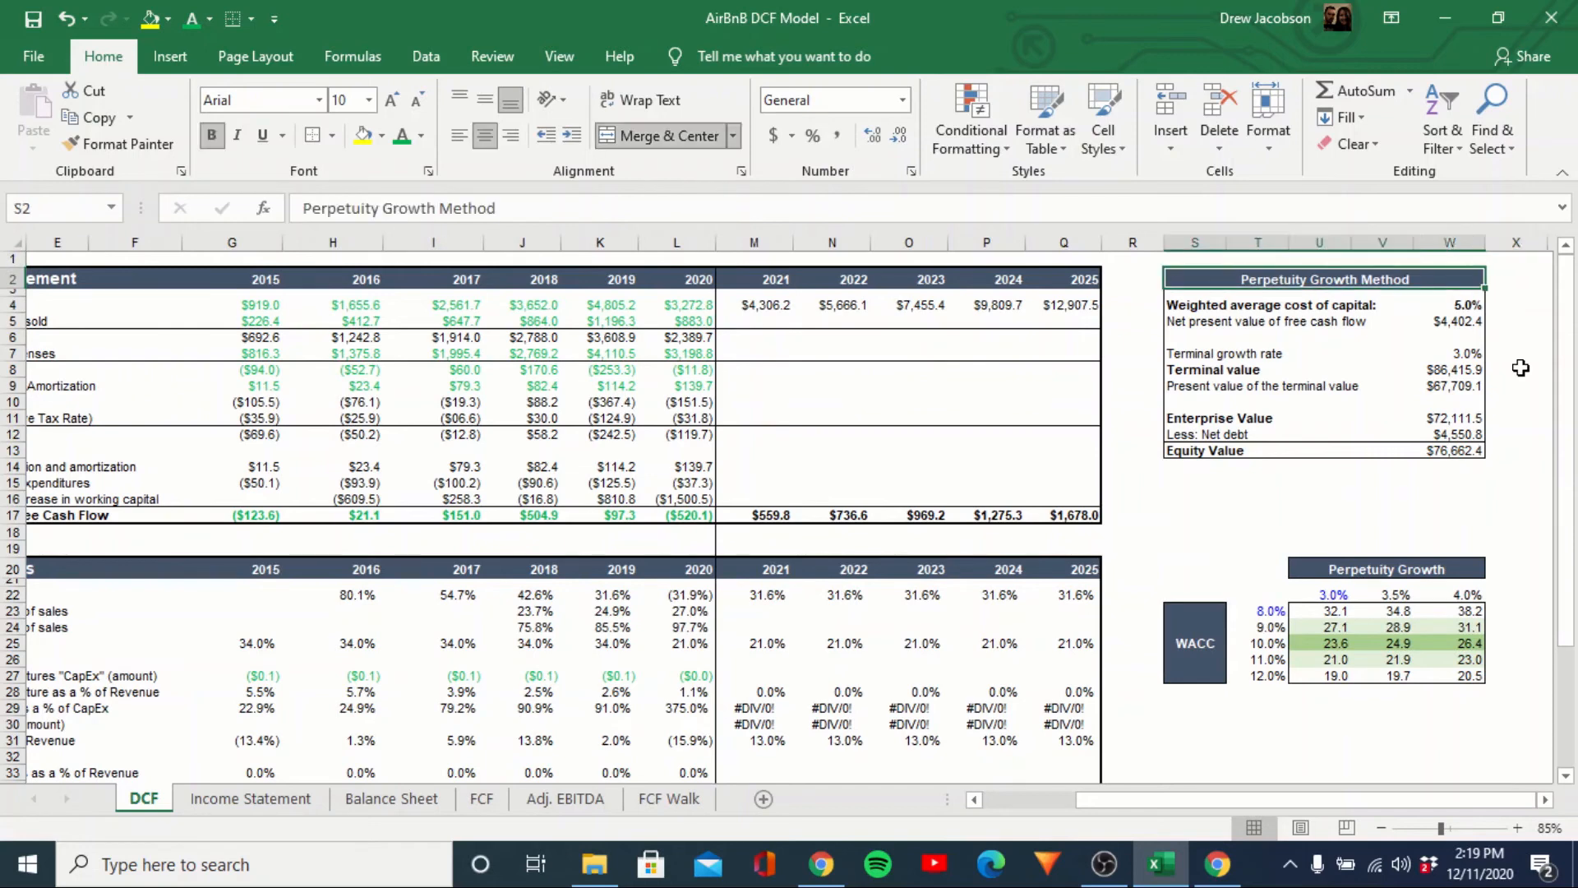
Highlight the historical Unlevered Free Cash Flow for 2015 to 2020 in G17:L17 for review.
key(Left)
key(Down)
key(Down)
key(Down)
key(Down)
key(Down)
key(Down)
key(Down)
key(Down)
key(Down)
key(Down)
key(Down)
key(Down)
key(Down)
key(Left)
key(Left)
key(Left)
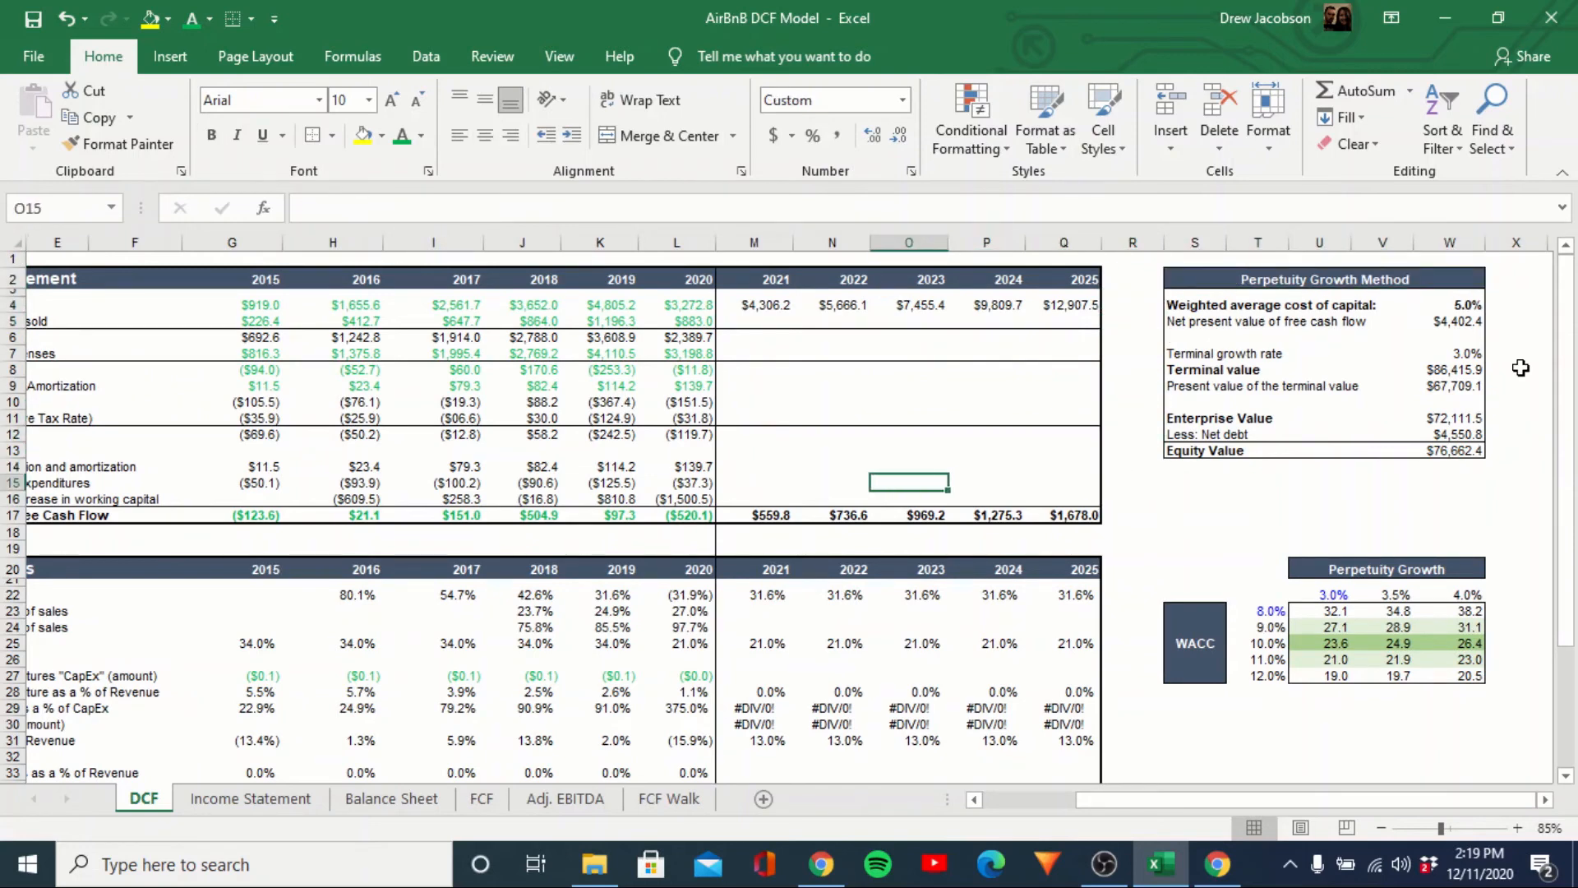
key(Left)
key(Down)
key(Left)
key(Down)
key(Left)
key(ctrl+shift+Left)
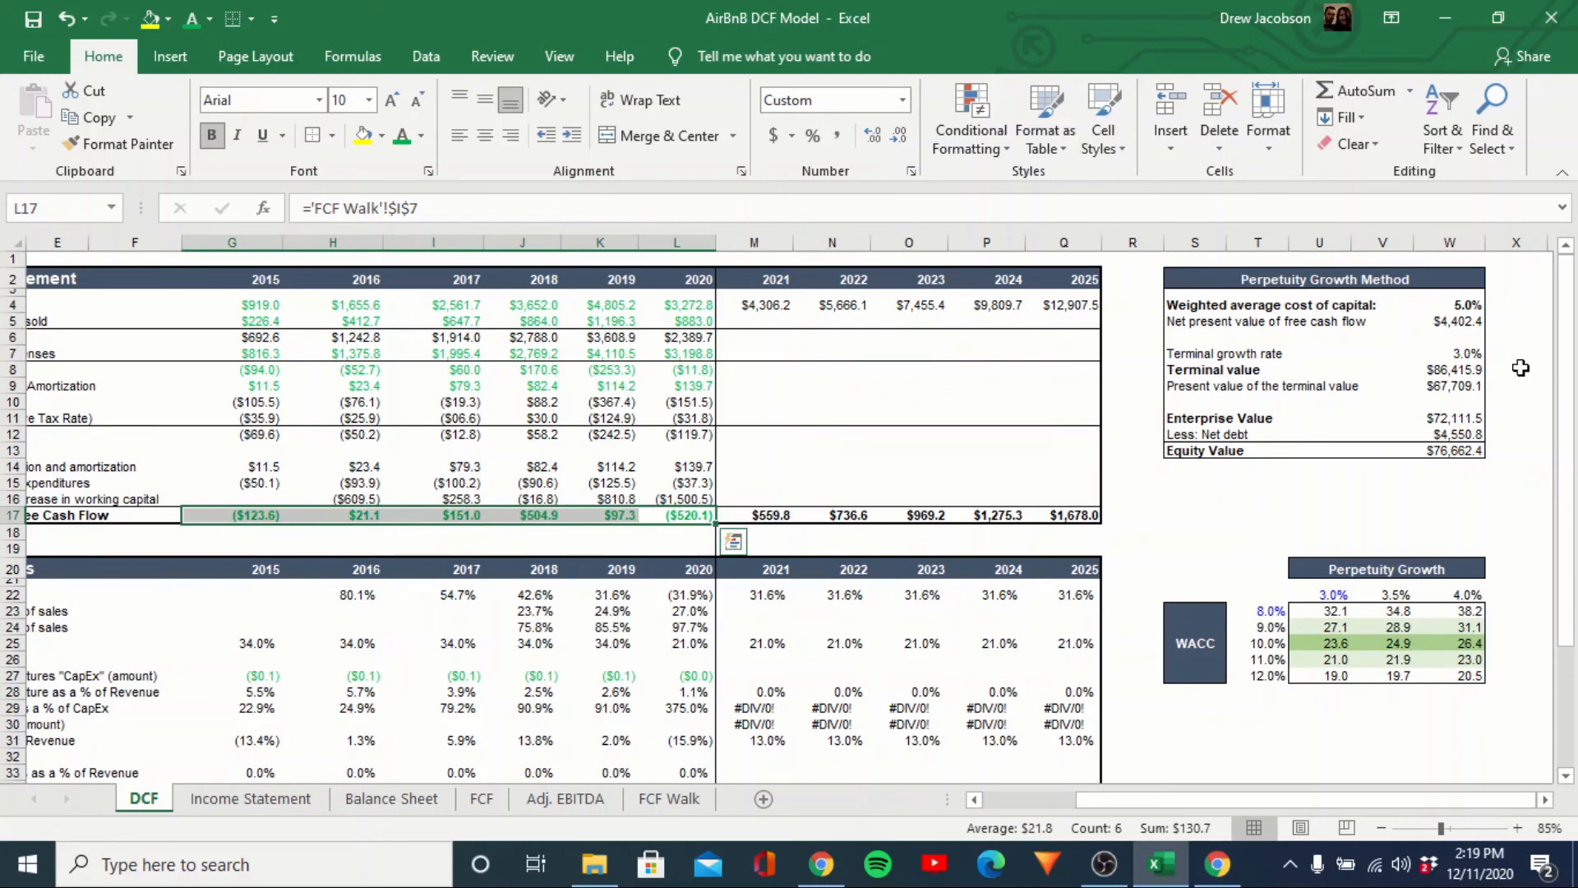
Review the forecast assumptions from the 2021 sales growth down to the current assets row of the working capital block.
key(Down)
key(Down)
key(Right)
key(Down)
key(Down)
key(Down)
key(Down)
key(Down)
key(Down)
key(Down)
key(Down)
key(Down)
key(Down)
key(Down)
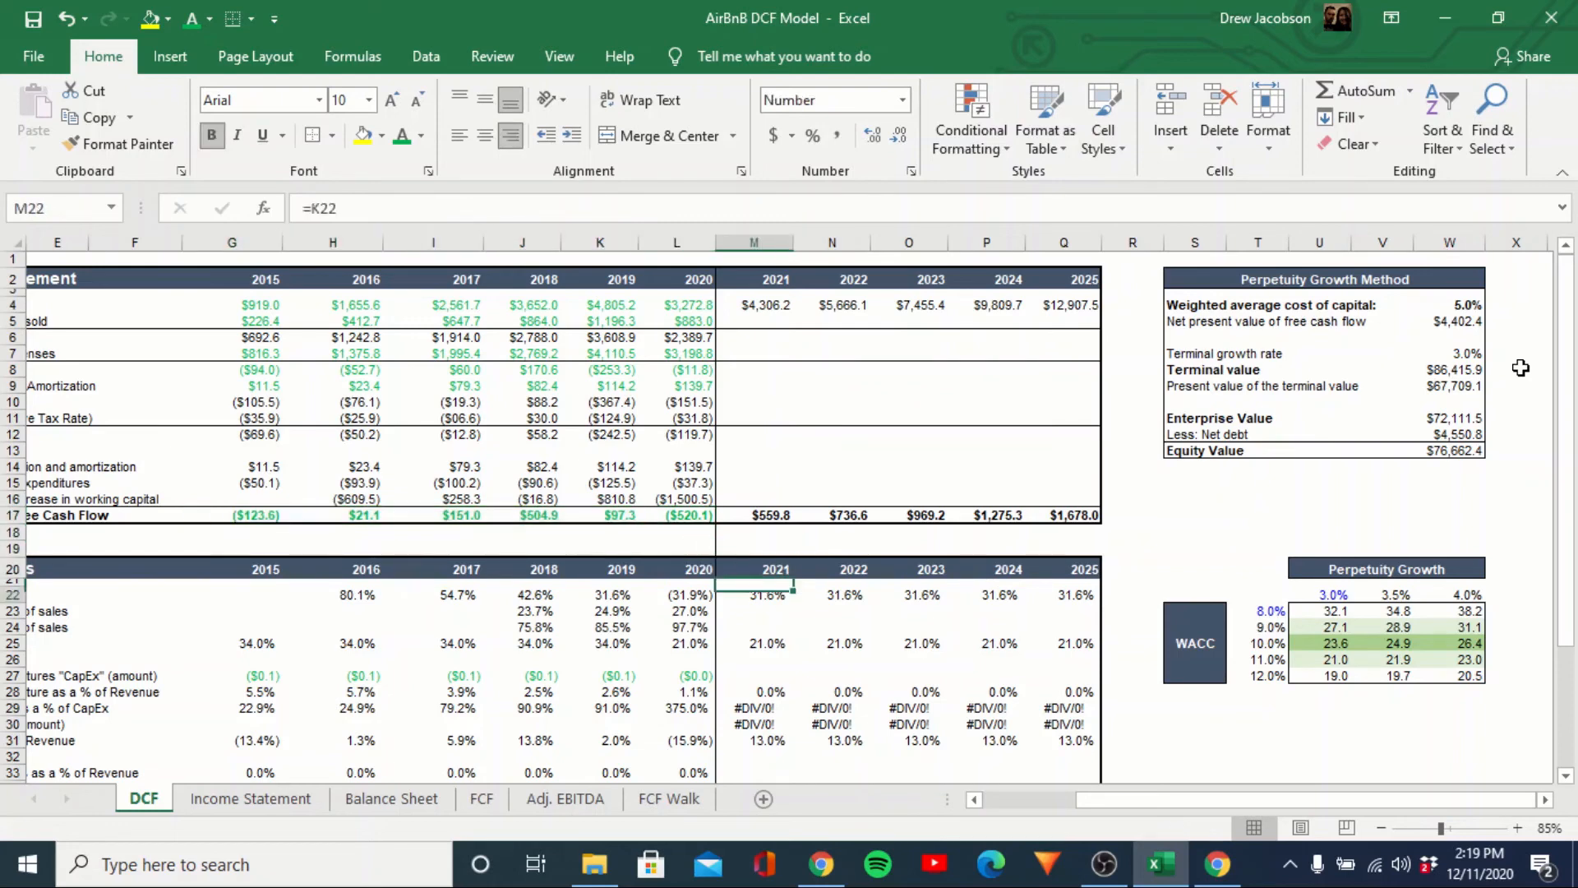
key(Down)
key(Down)
key(Down)
key(Down)
key(Down)
key(Down)
key(Right)
key(Right)
key(Right)
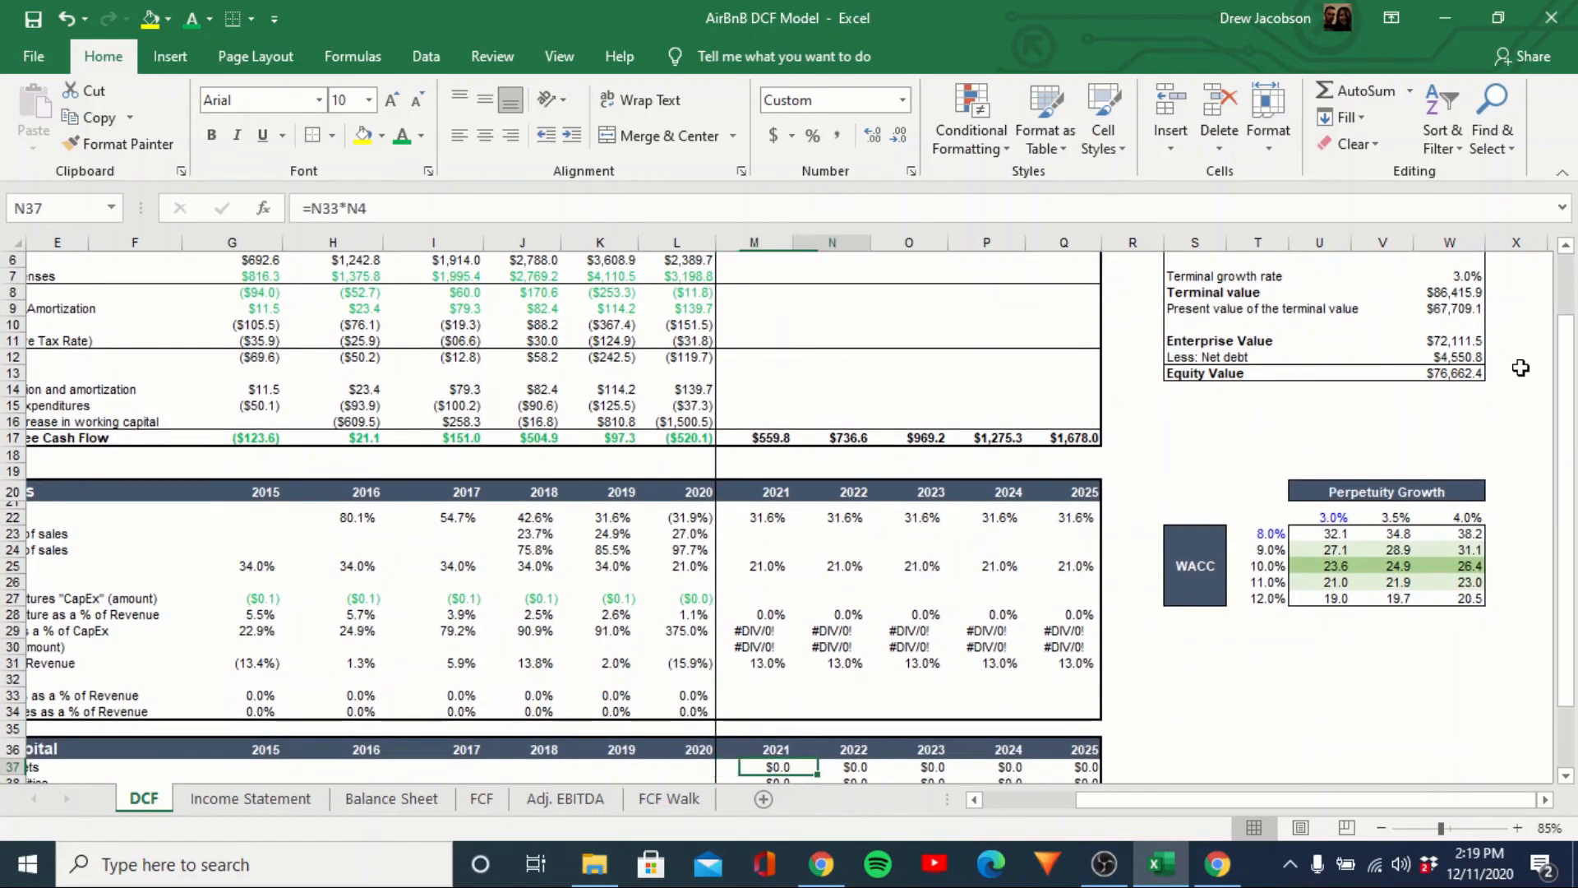
key(Right)
key(Right)
key(ctrl+Up)
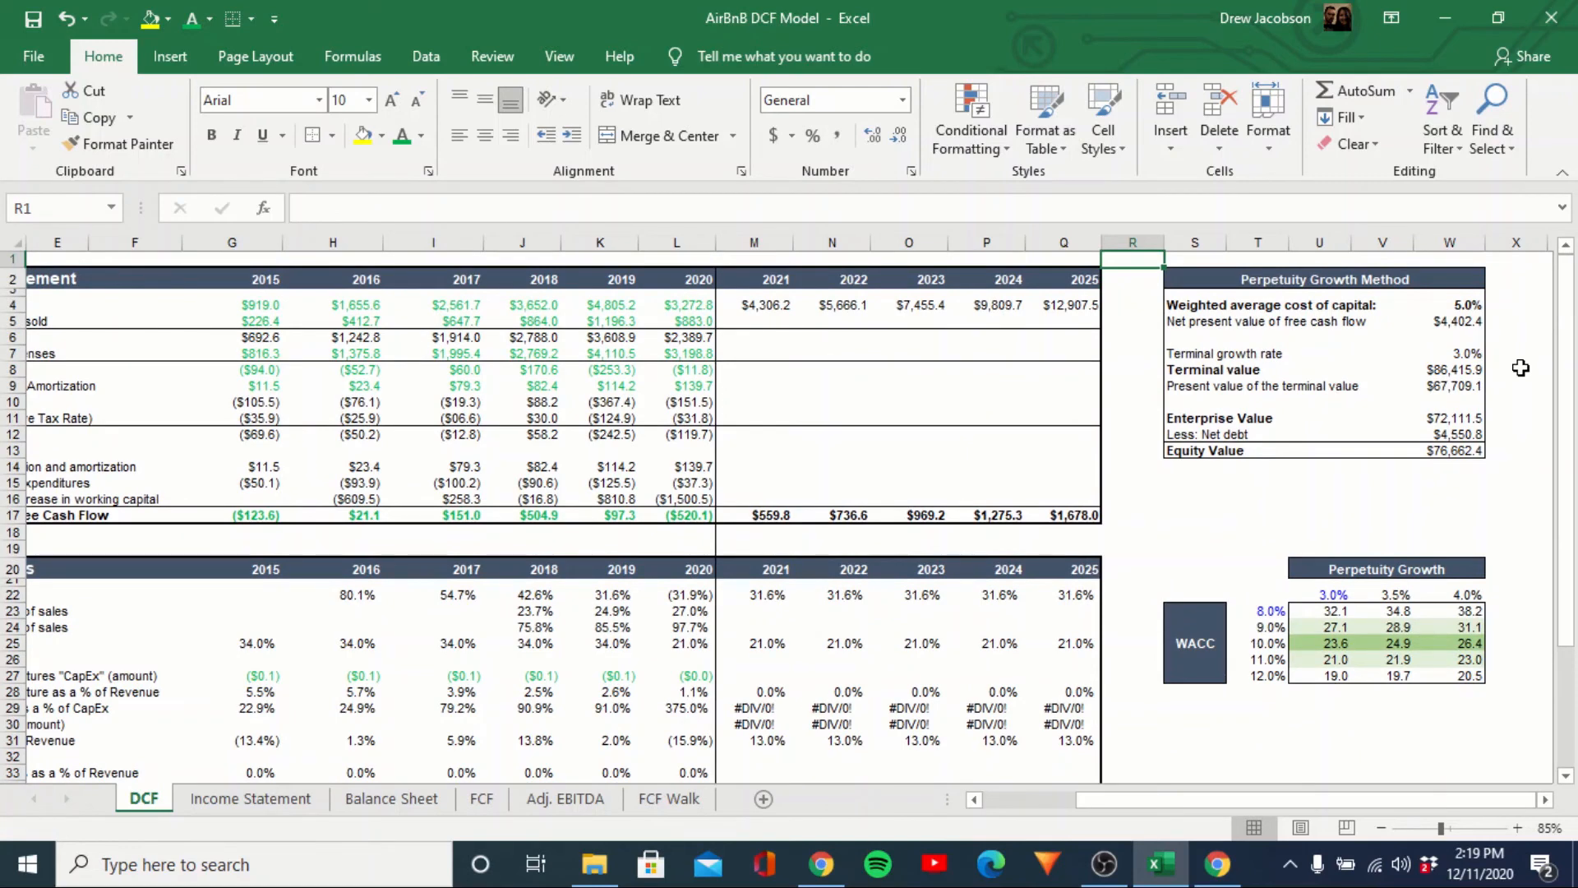
Review the DCF sheet from the beginning of the Income Statement across to the Enterprise Value in the Perpetuity Growth Method block.
key(ctrl+Left)
key(Down)
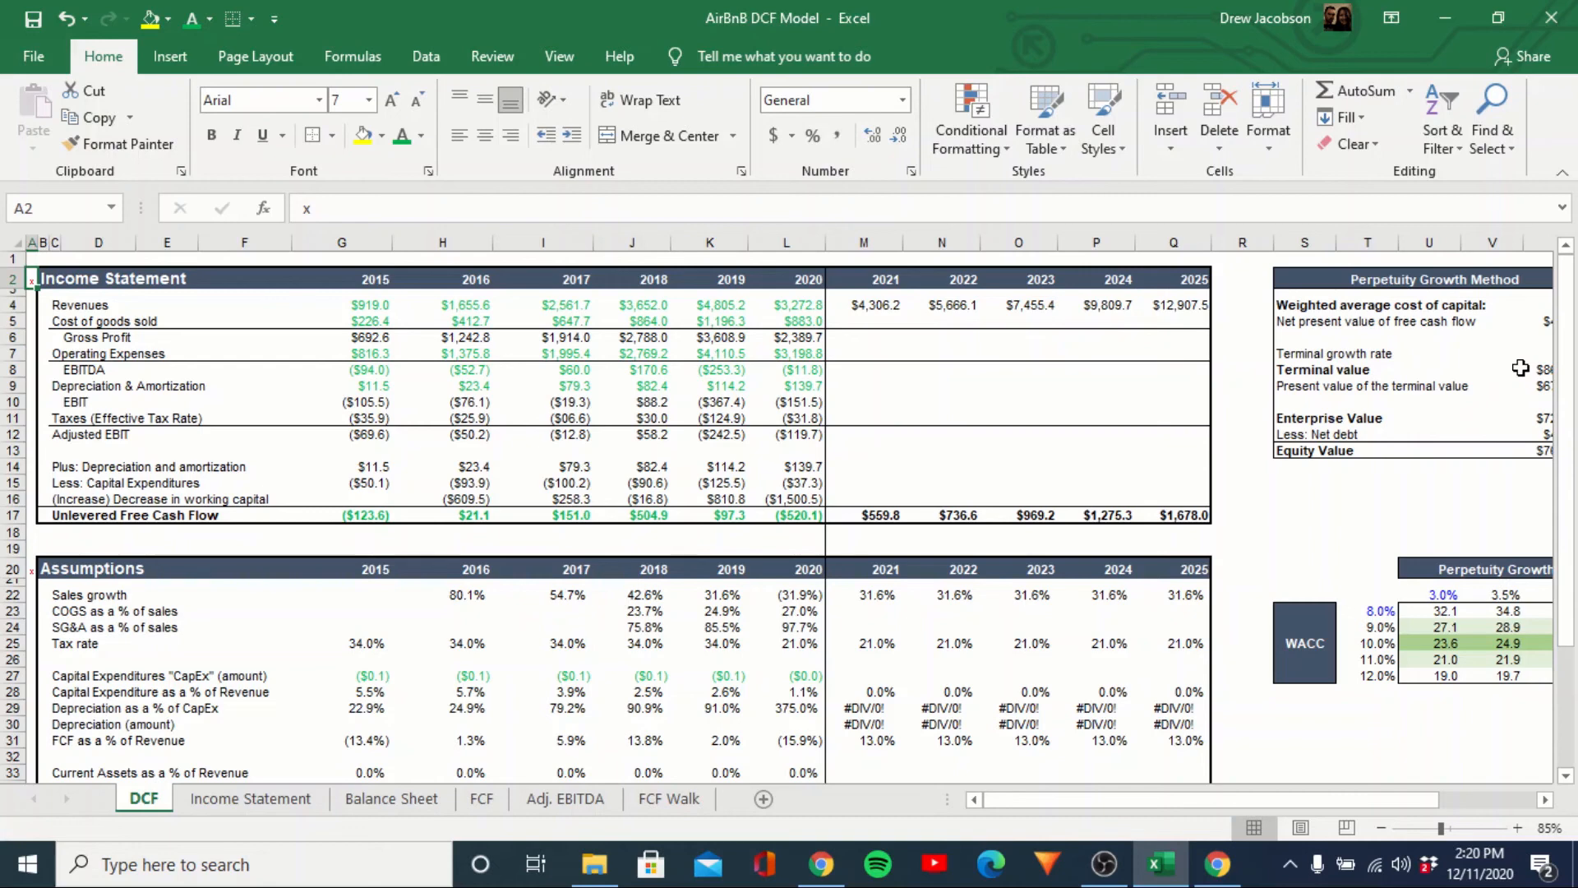
key(Up)
key(Right)
key(Right)
key(Right)
key(Right)
key(Right)
key(Right)
key(Right)
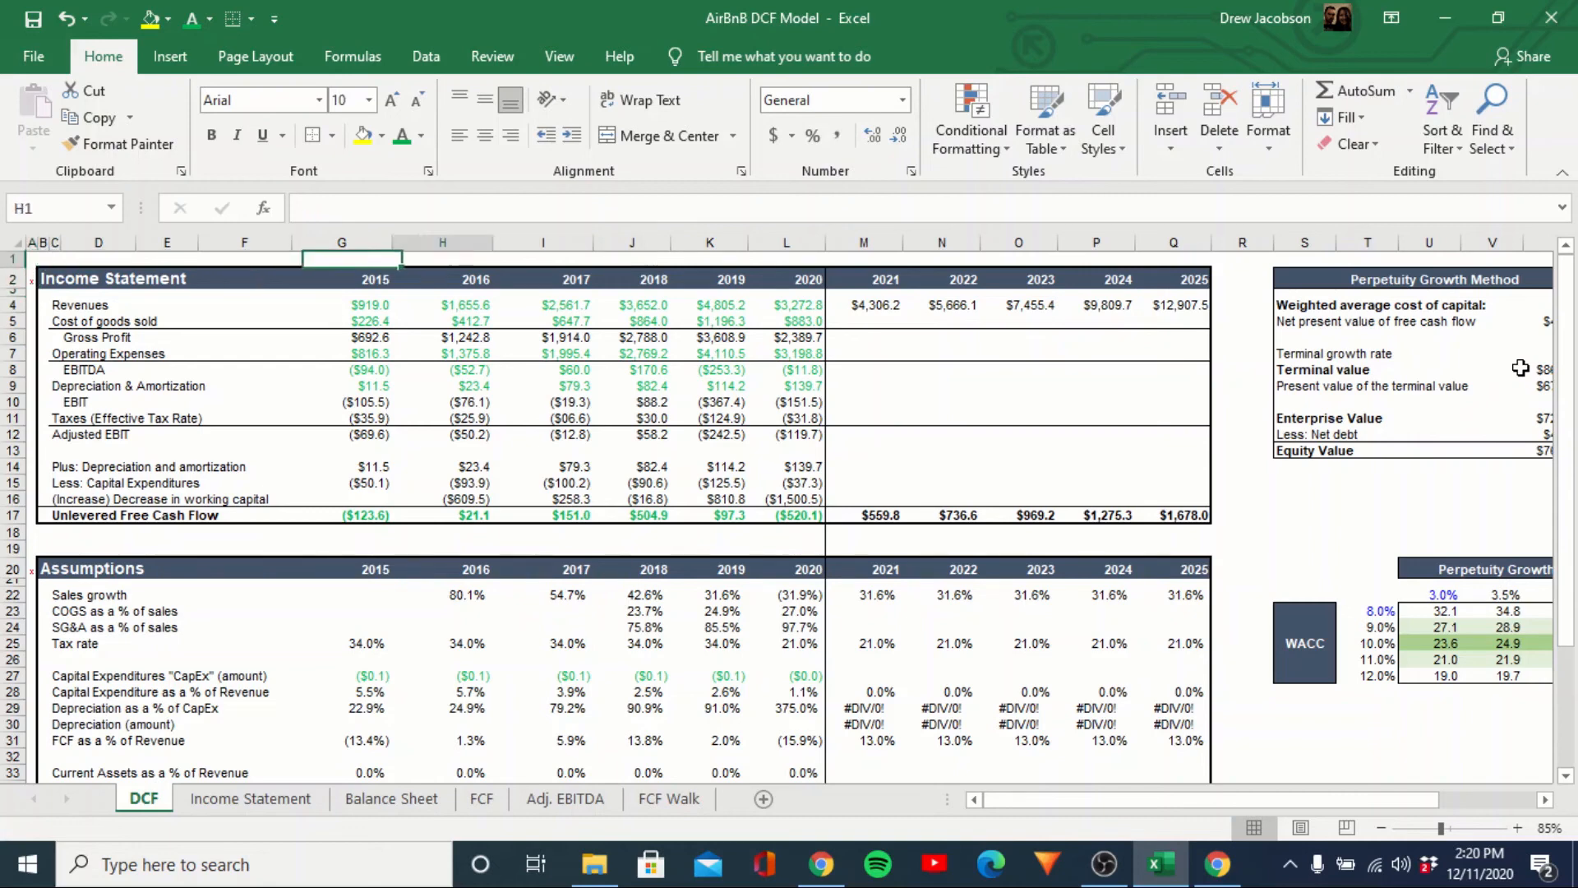
key(Right)
key(Right)
key(Right)
key(Right)
key(Right)
key(Right)
key(Right)
key(Right)
key(Right)
key(Right)
key(Right)
key(Right)
key(Right)
key(Down)
key(Down)
key(Down)
key(Down)
key(Down)
key(Down)
key(Down)
key(Down)
key(Down)
key(Down)
key(Left)
key(Left)
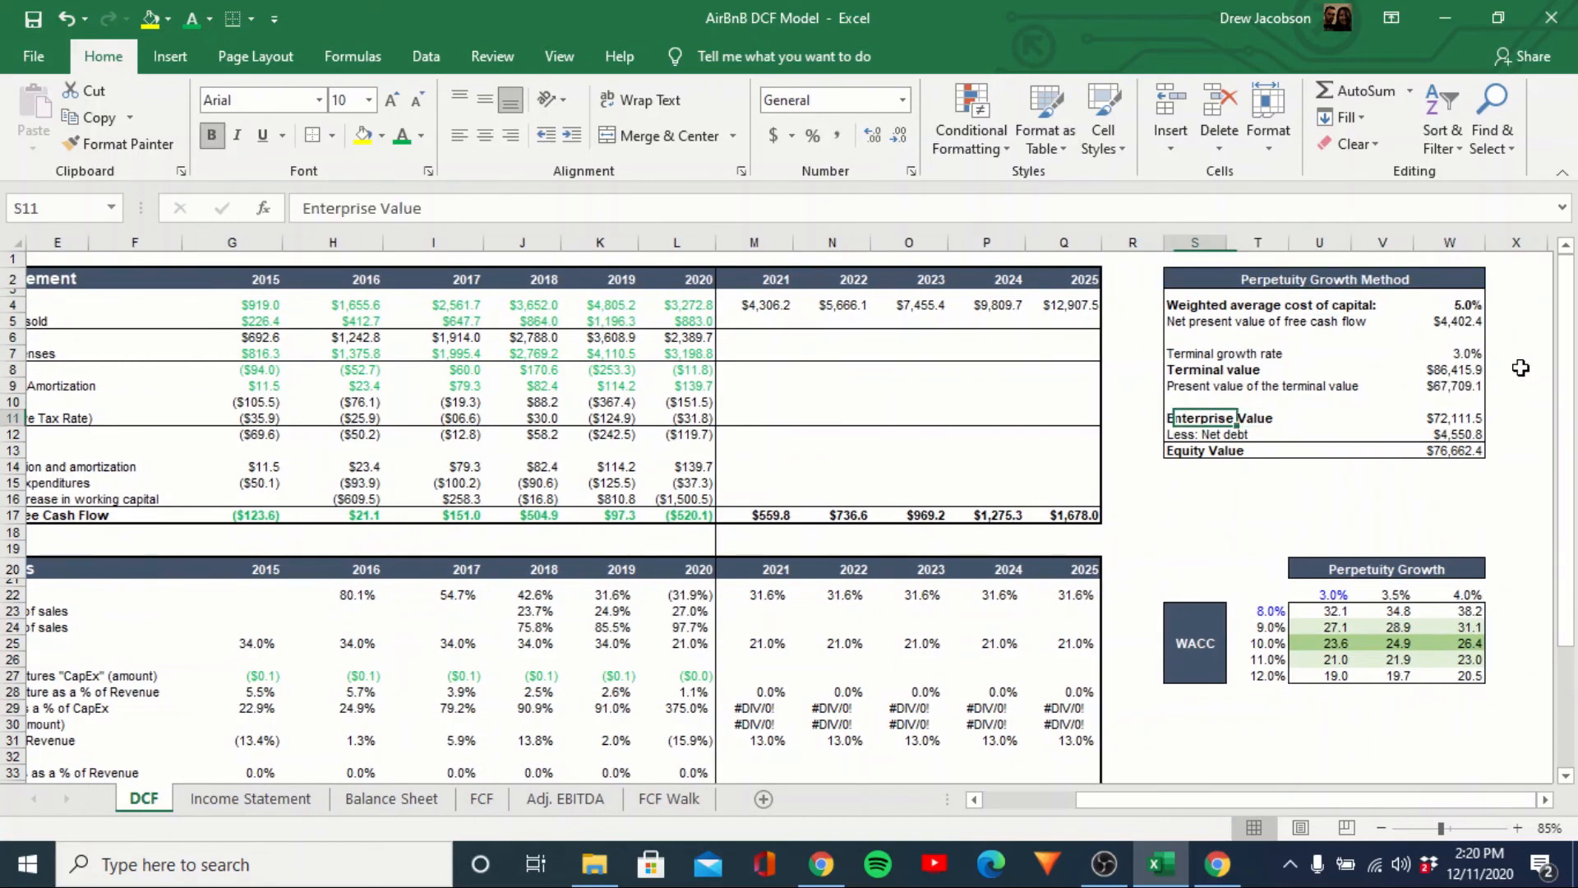
Set the 2021 sales growth assumption in M22 to 50%.
key(Down)
key(Down)
key(Down)
key(Down)
key(Down)
key(Down)
key(Down)
key(Down)
key(Down)
key(Down)
key(Down)
key(Left)
key(Left)
key(Left)
key(Left)
key(Left)
key(Left)
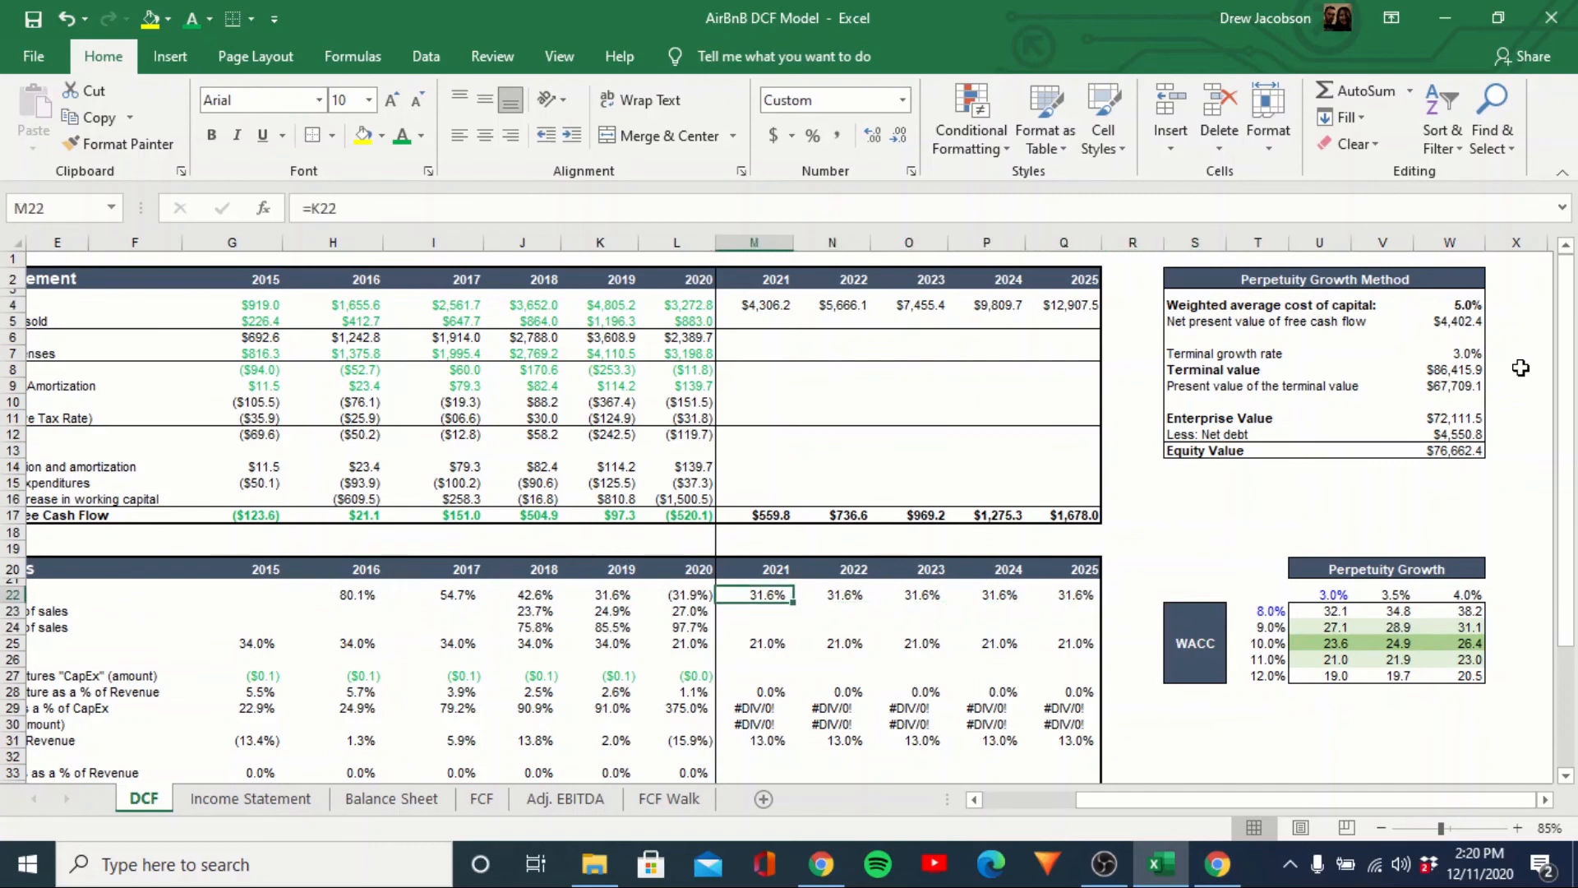
text(50%)
key(Return)
key(Up)
Set the weighted average cost of capital in the Perpetuity Growth Method block to 8%.
key(Right)
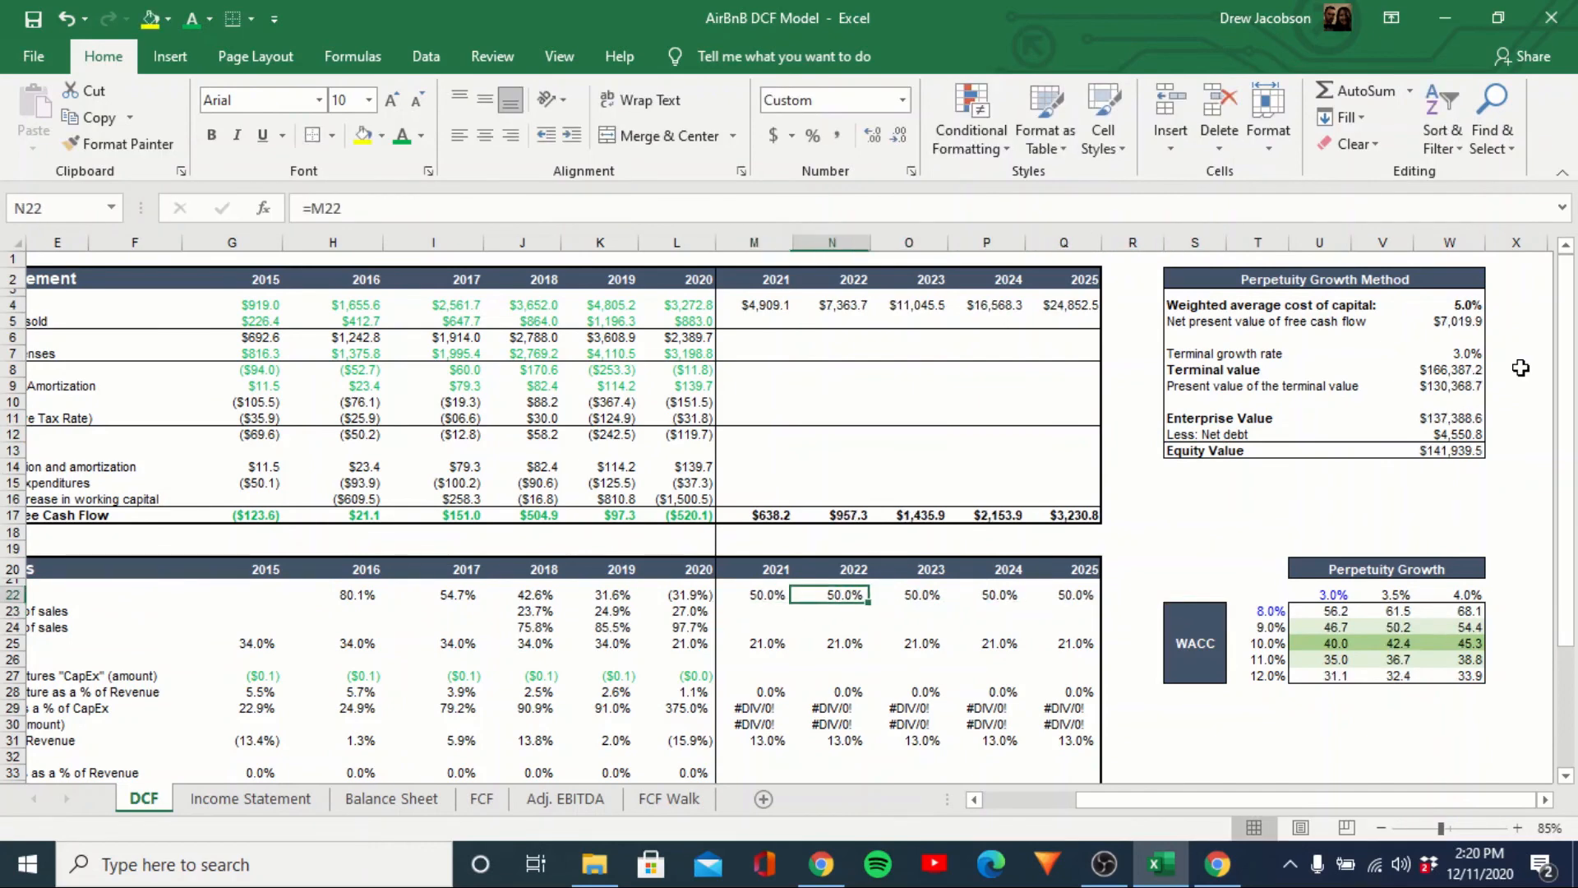
key(Right)
key(Right)
key(Right)
key(Right)
key(Right)
key(Right)
key(Right)
key(Up)
key(Up)
key(Up)
key(Up)
key(Up)
key(Up)
key(Up)
key(Up)
key(Up)
key(Up)
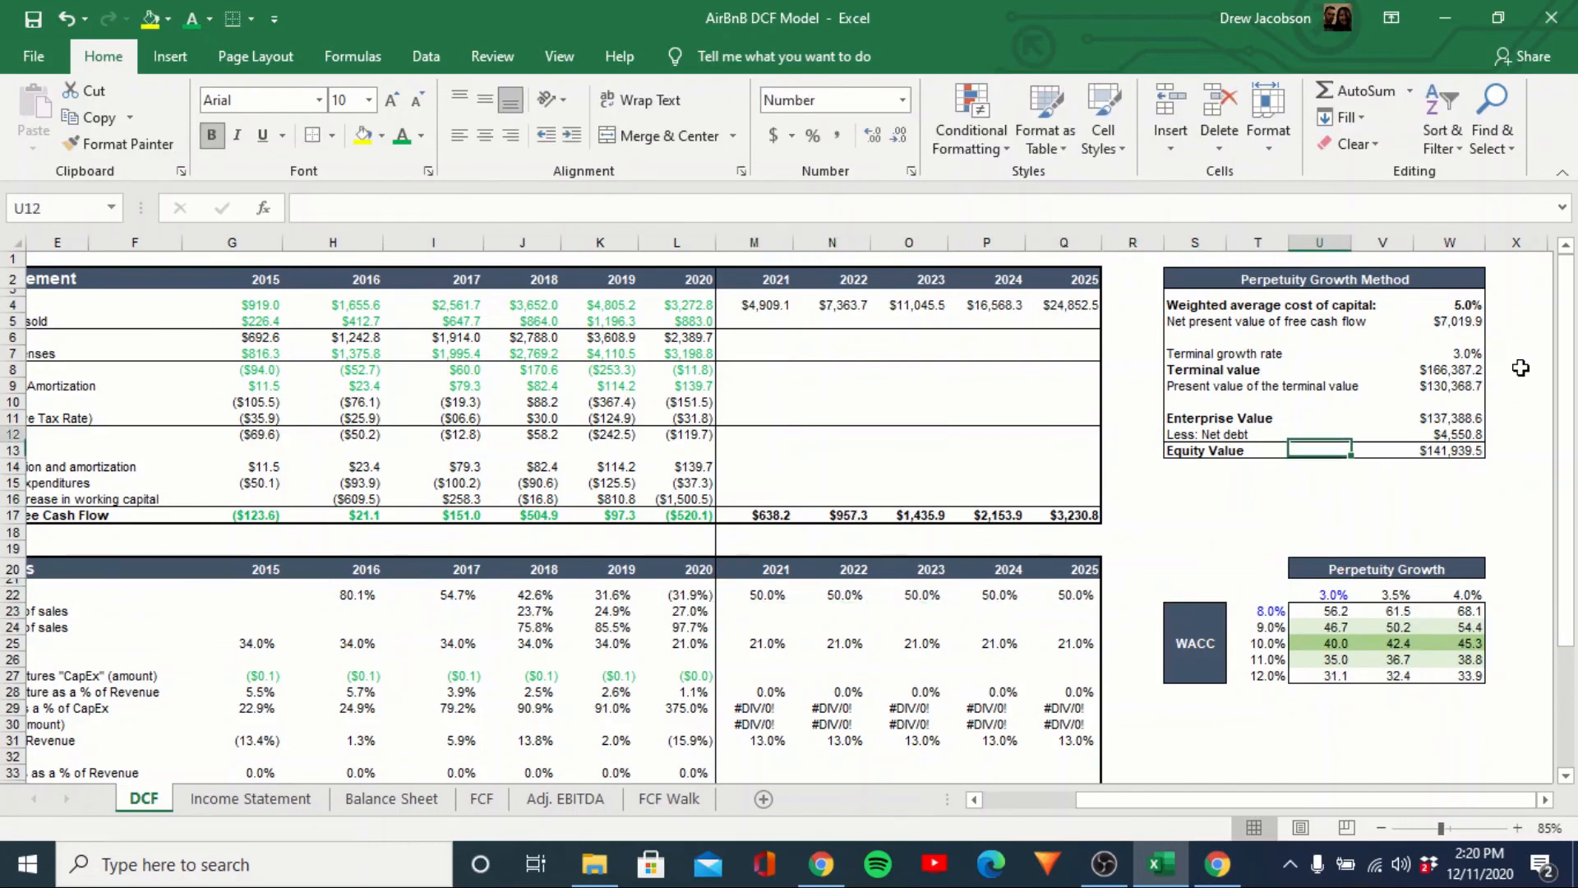
key(Up)
key(Up)
key(Up)
key(Up)
key(Up)
key(Up)
key(Up)
key(Up)
key(Right)
key(Right)
text(8%)
key(Return)
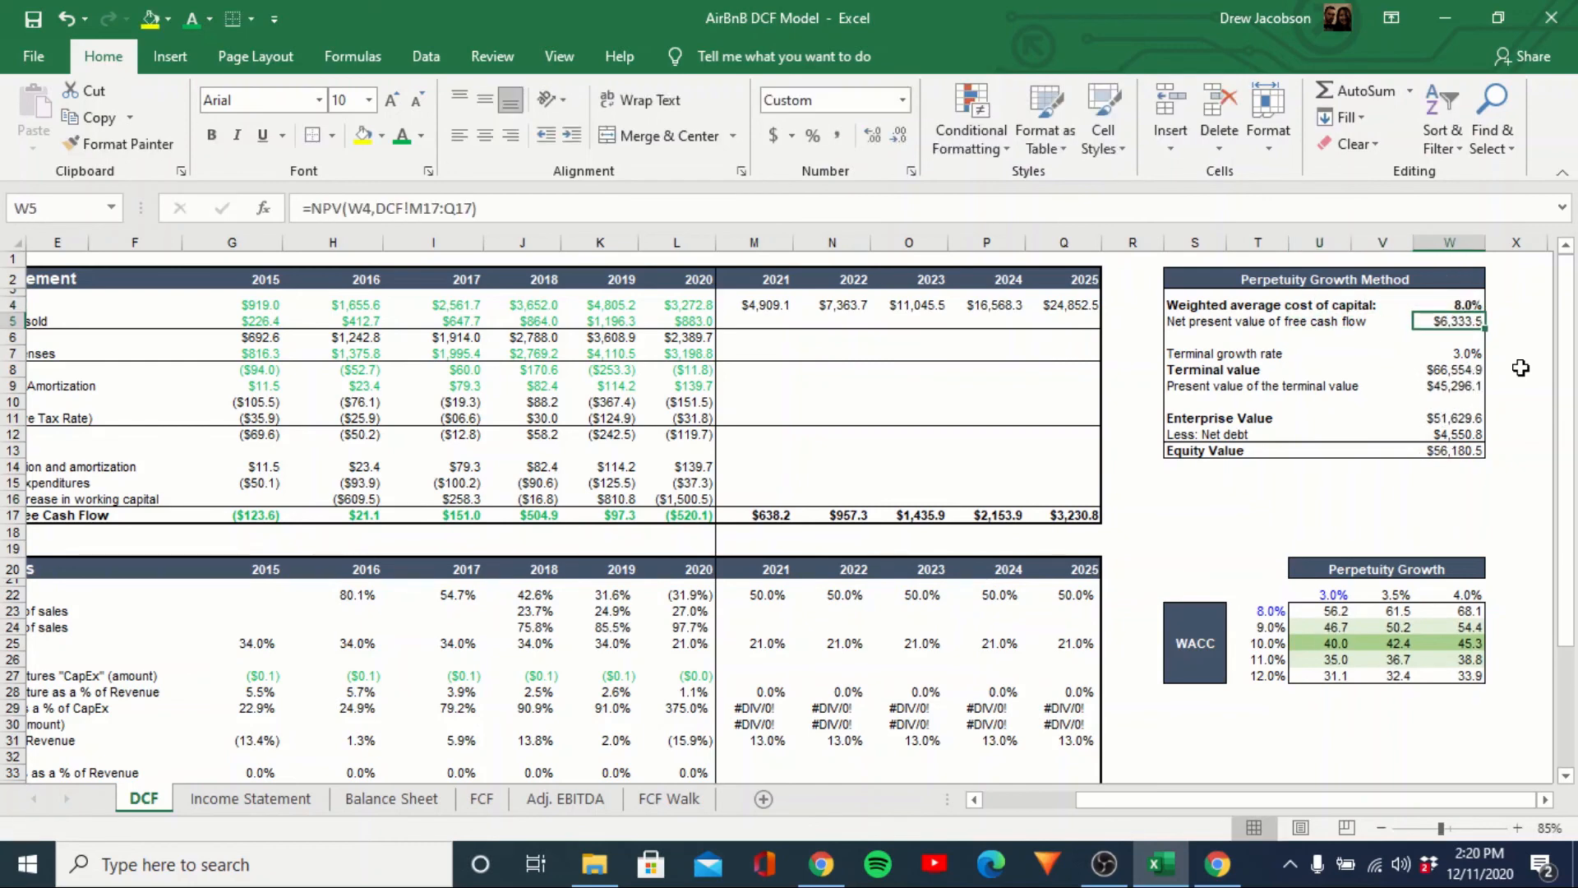
Review the Perpetuity Growth Method values down to the Equity Value and the forecast sales growth rates in row 22.
key(Up)
key(Left)
key(Down)
key(Down)
key(Down)
key(Down)
key(Down)
key(Down)
key(Down)
key(Down)
key(Down)
key(Down)
key(Down)
key(Down)
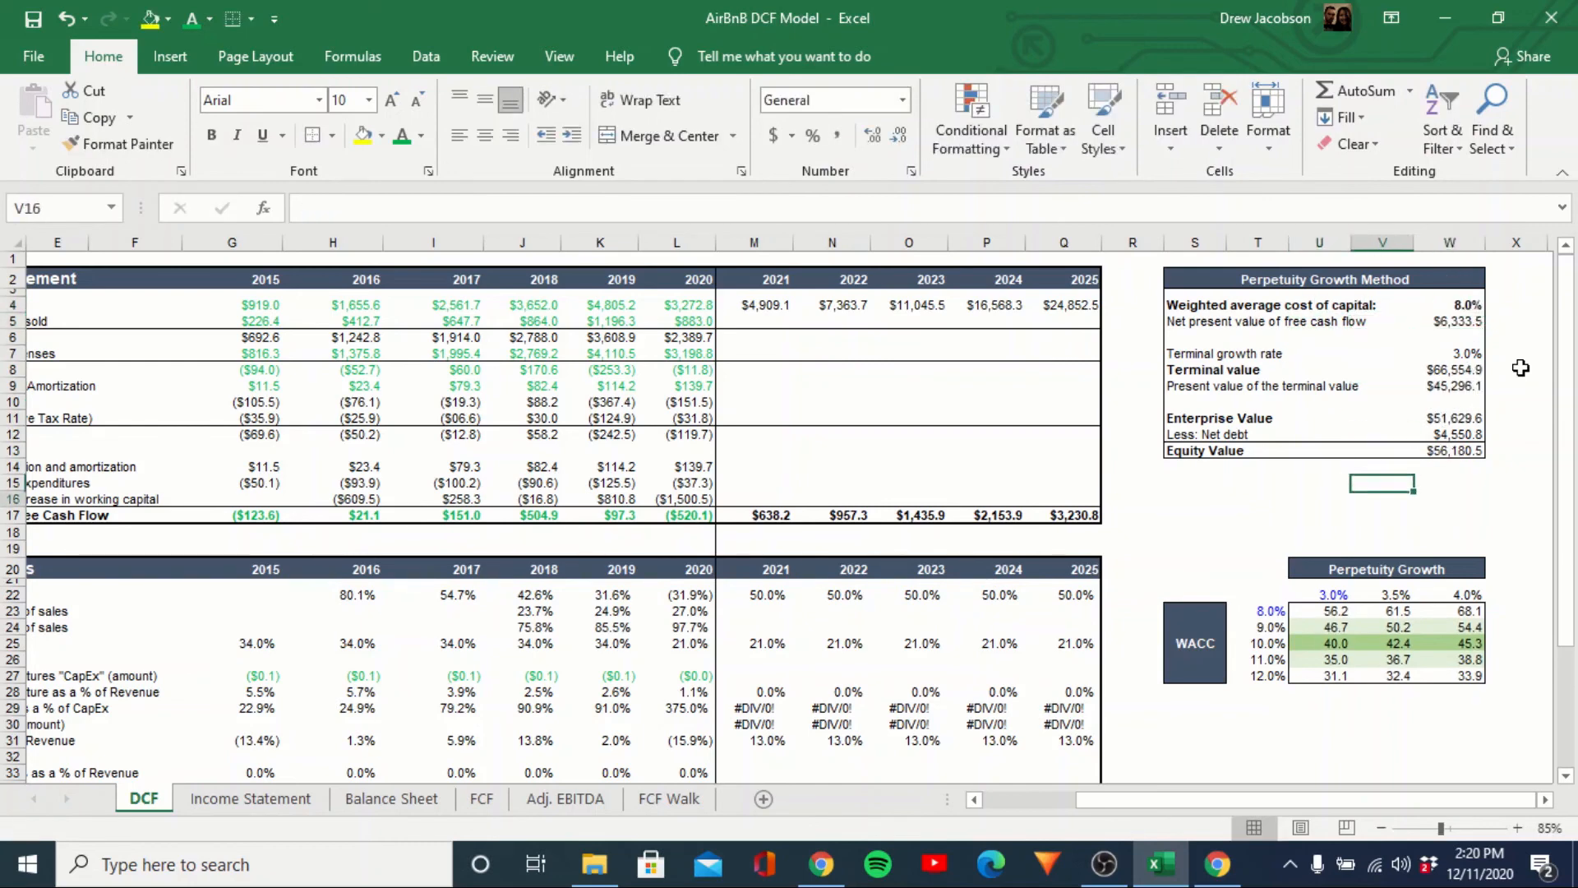
key(Down)
key(Down)
key(Down)
key(Down)
key(Left)
key(Left)
key(Left)
key(Left)
key(Down)
key(Down)
key(Left)
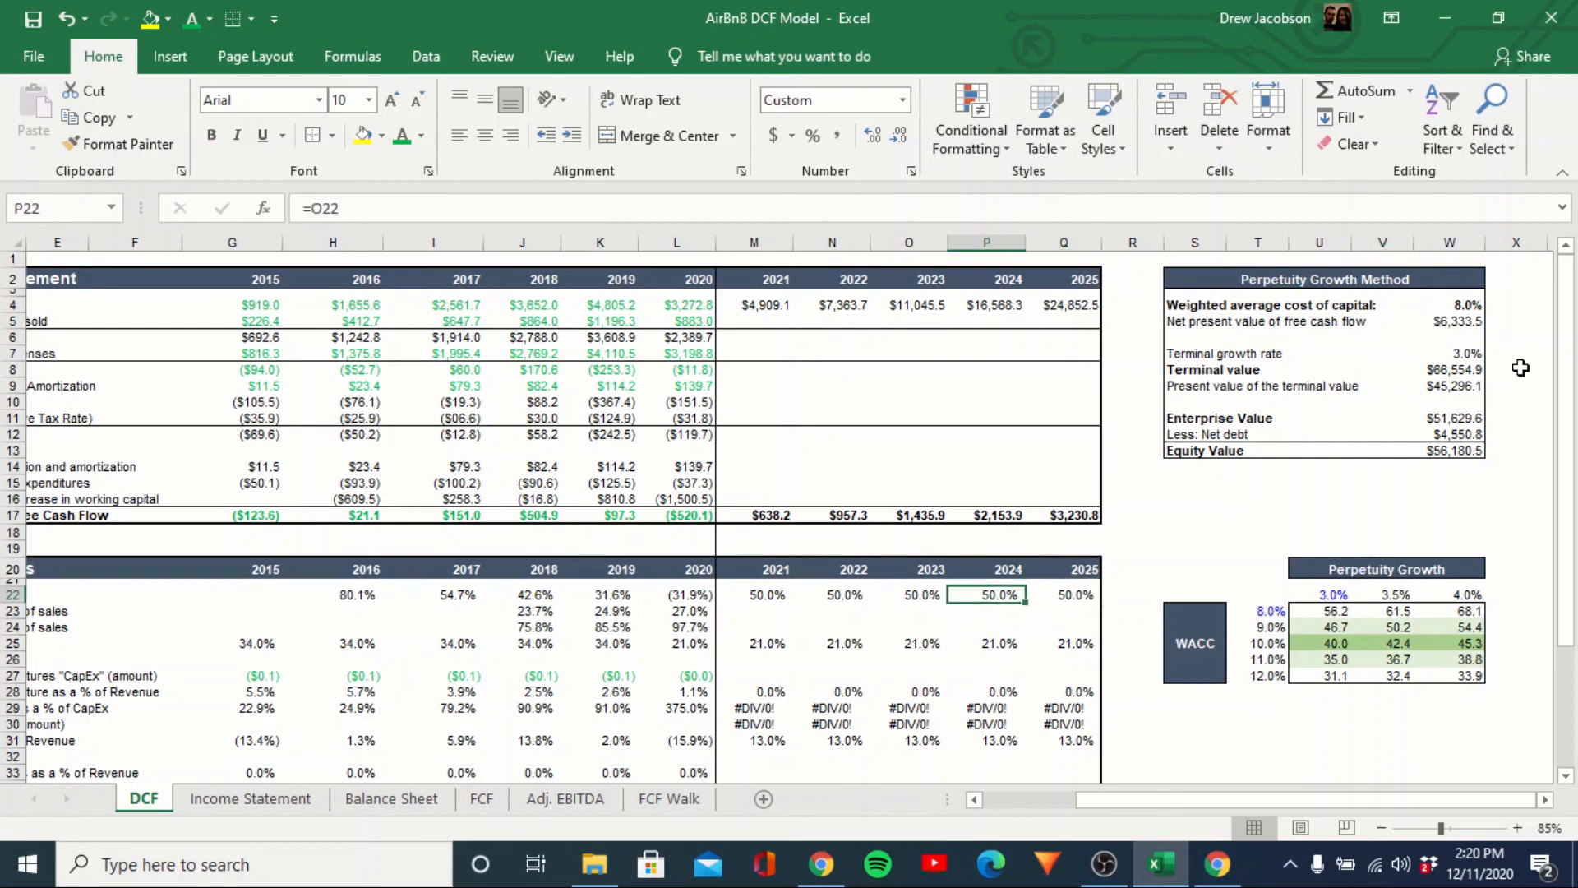
key(Left)
Examine the Revenues row from 2019 through to the 2025 forecast in Q4.
key(Up)
key(Up)
key(Up)
key(Up)
key(Up)
key(Up)
key(Up)
key(Up)
key(Up)
key(Up)
key(Up)
key(Up)
key(Up)
key(Up)
key(Up)
key(Left)
key(Left)
key(Left)
key(Up)
key(Left)
key(Up)
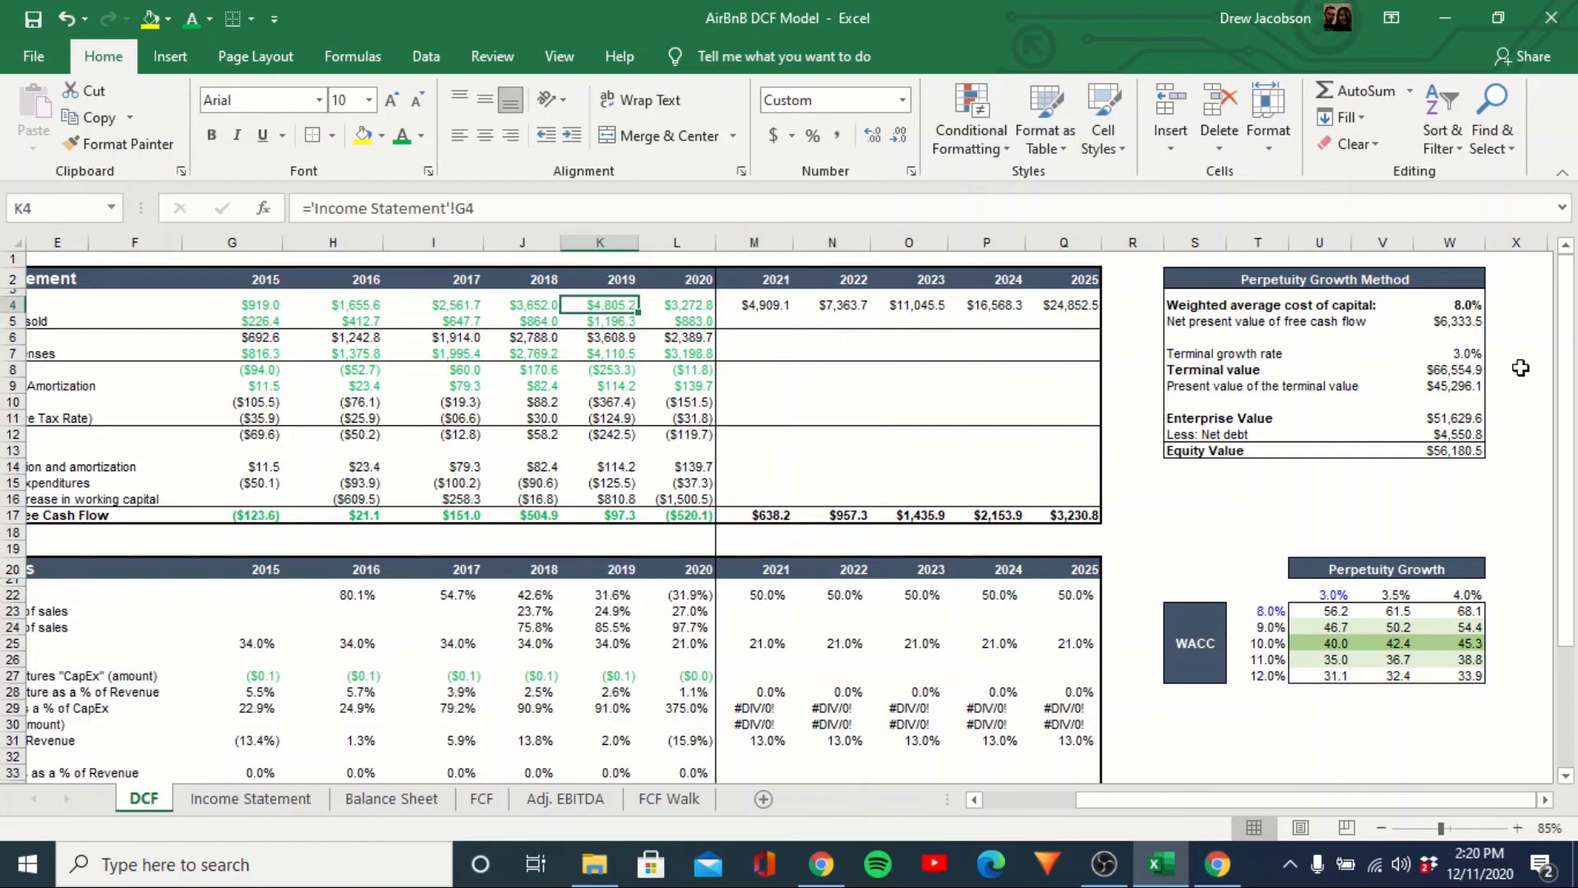
key(ctrl+Right)
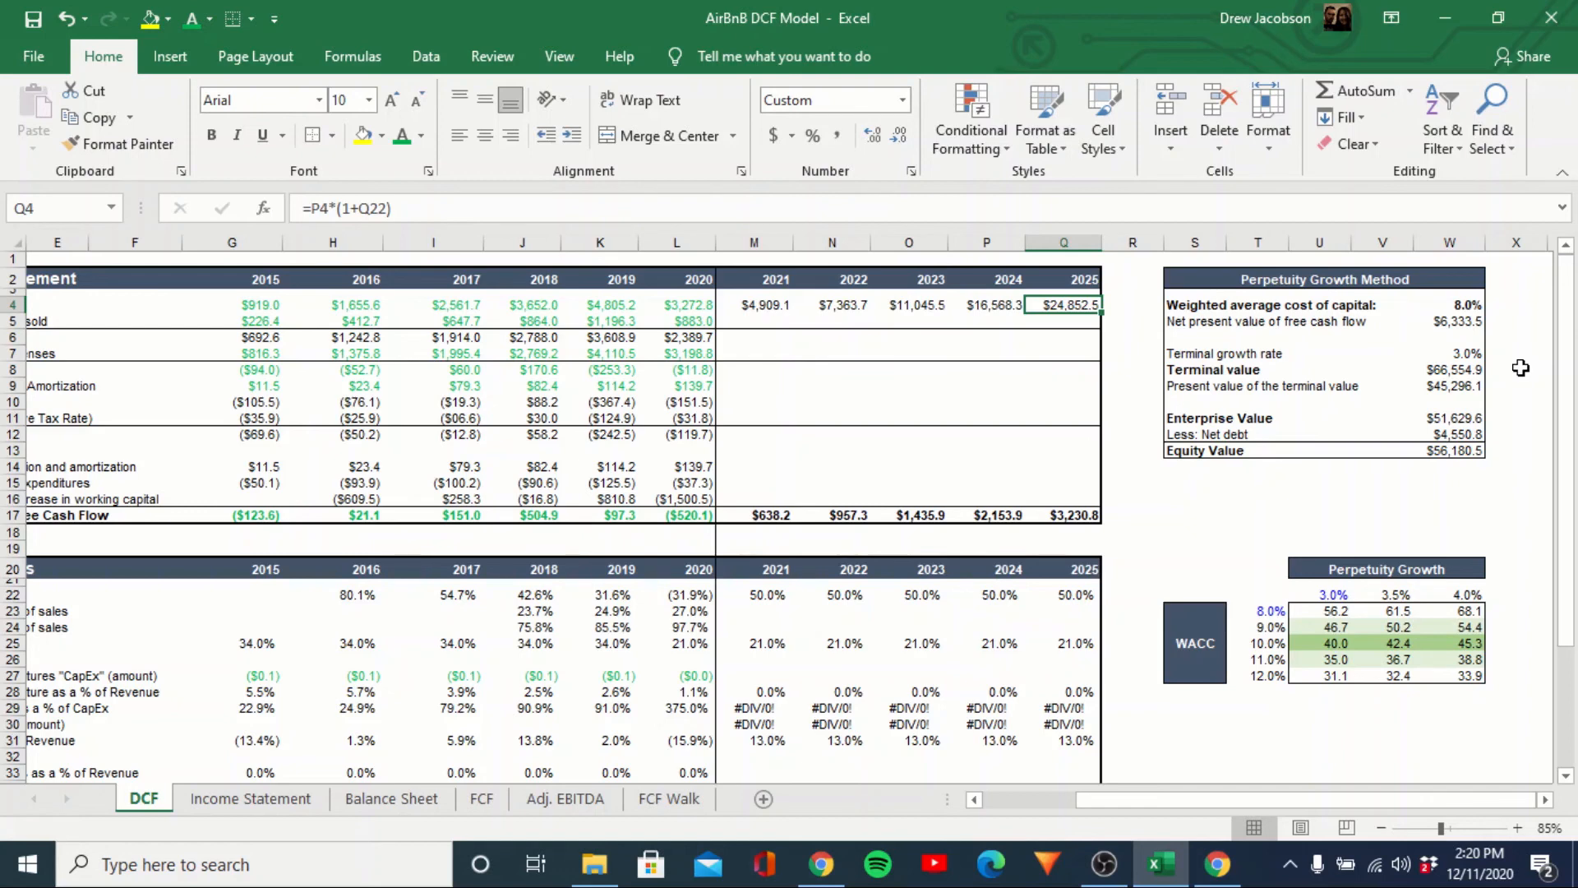
Examine the historical revenues in row 4 from 2015 to 2019, highlighting G4:K4.
key(Left)
key(Left)
key(Left)
key(Left)
key(Left)
key(Left)
key(Left)
key(Left)
key(Left)
key(Left)
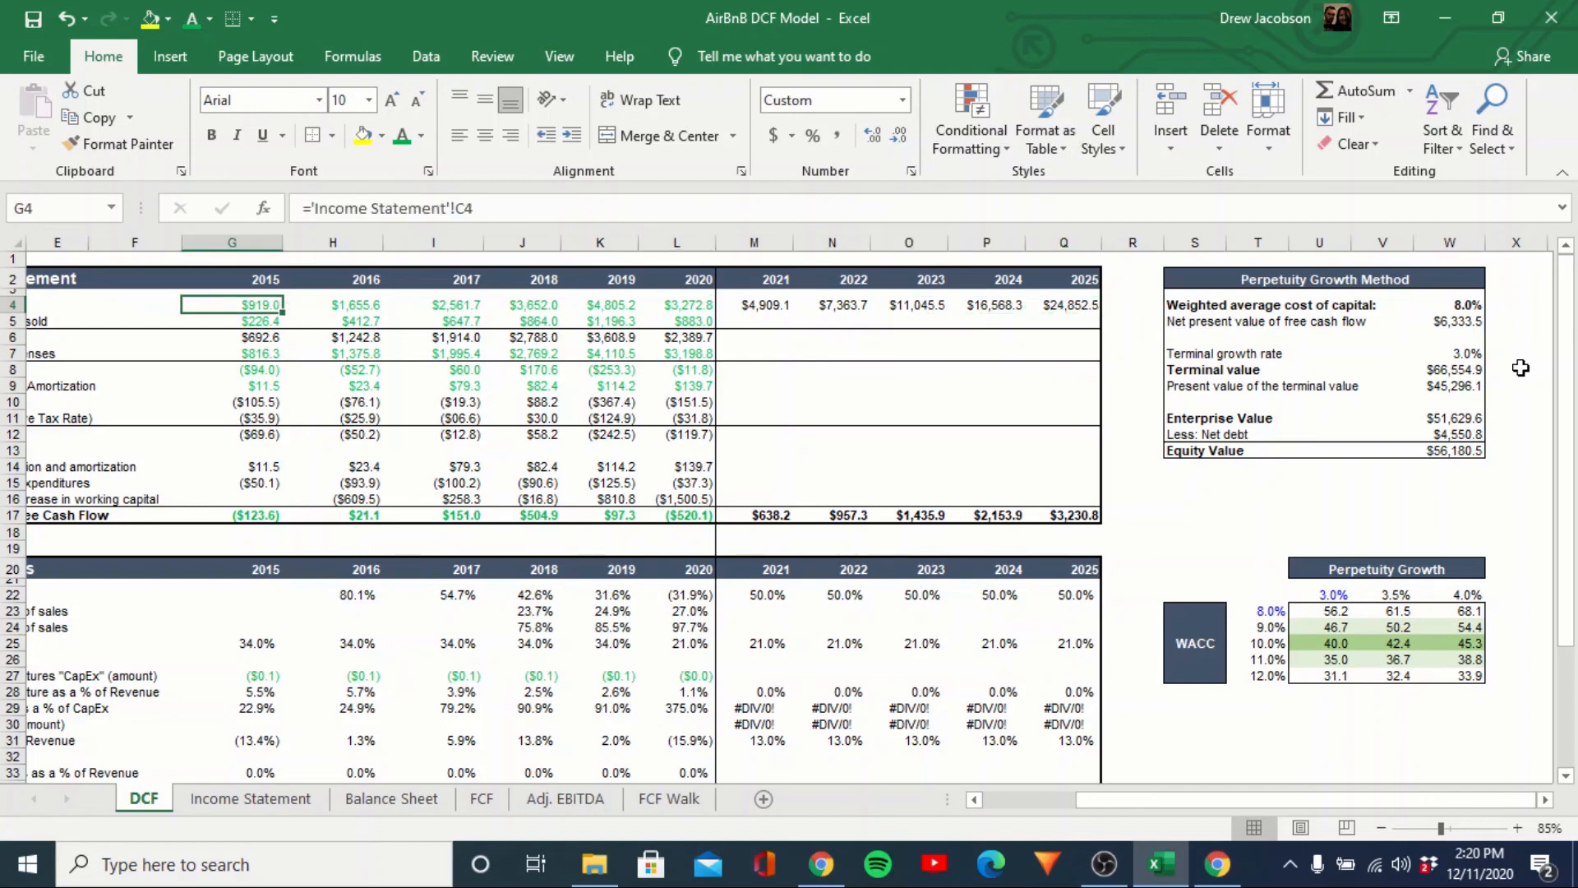
key(Right)
key(Right)
key(Right)
key(Right)
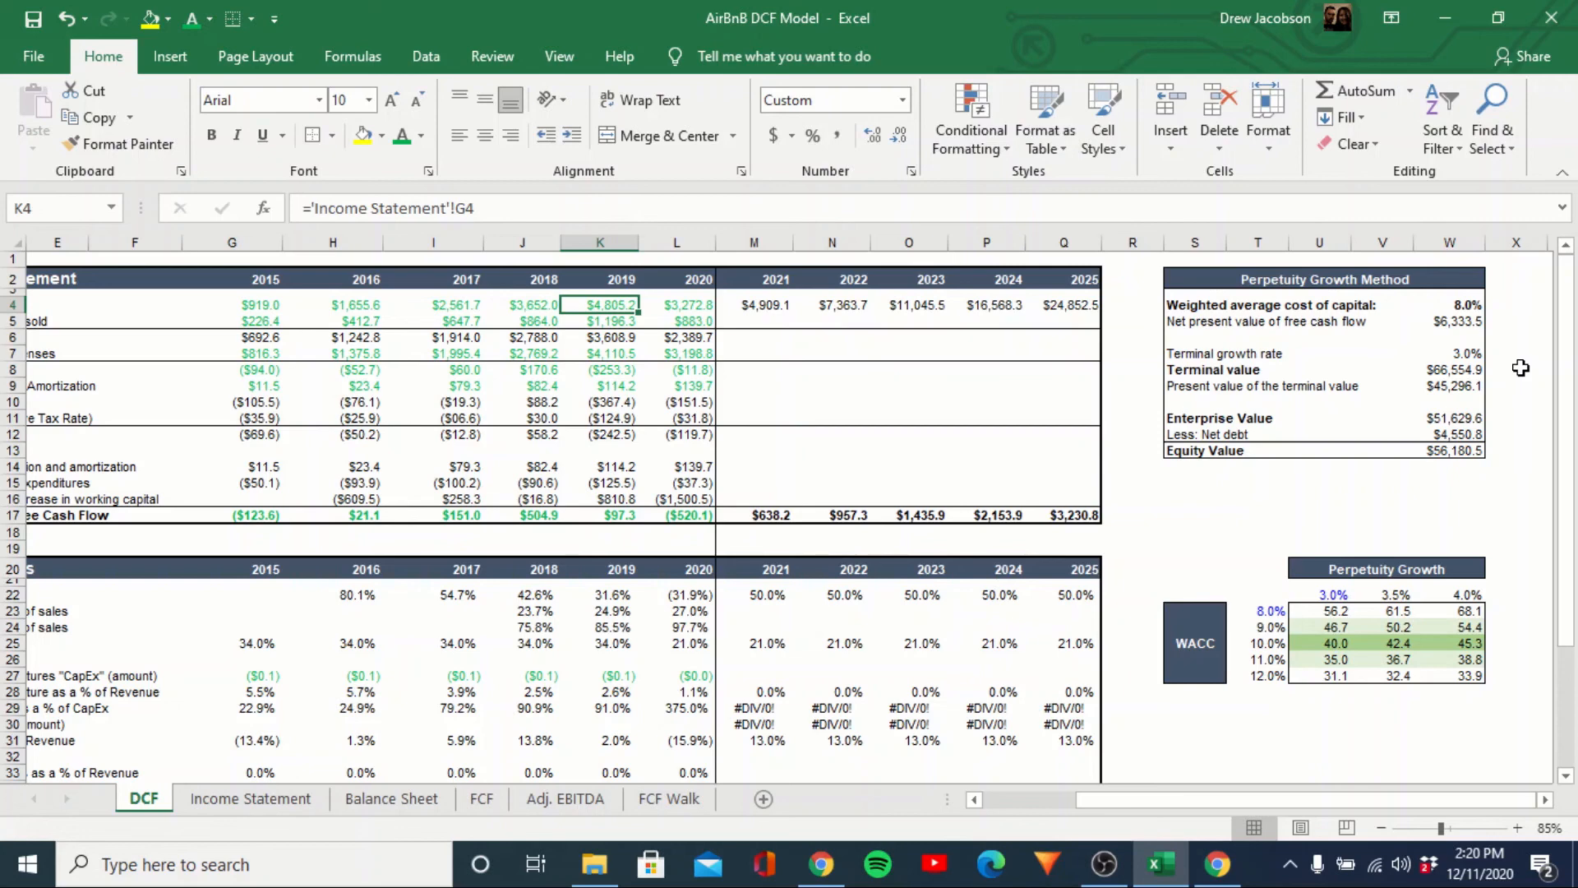
key(Left)
key(Left)
key(Left)
key(Left)
key(shift+Right)
key(shift+Right)
key(shift+Right)
key(shift+Right)
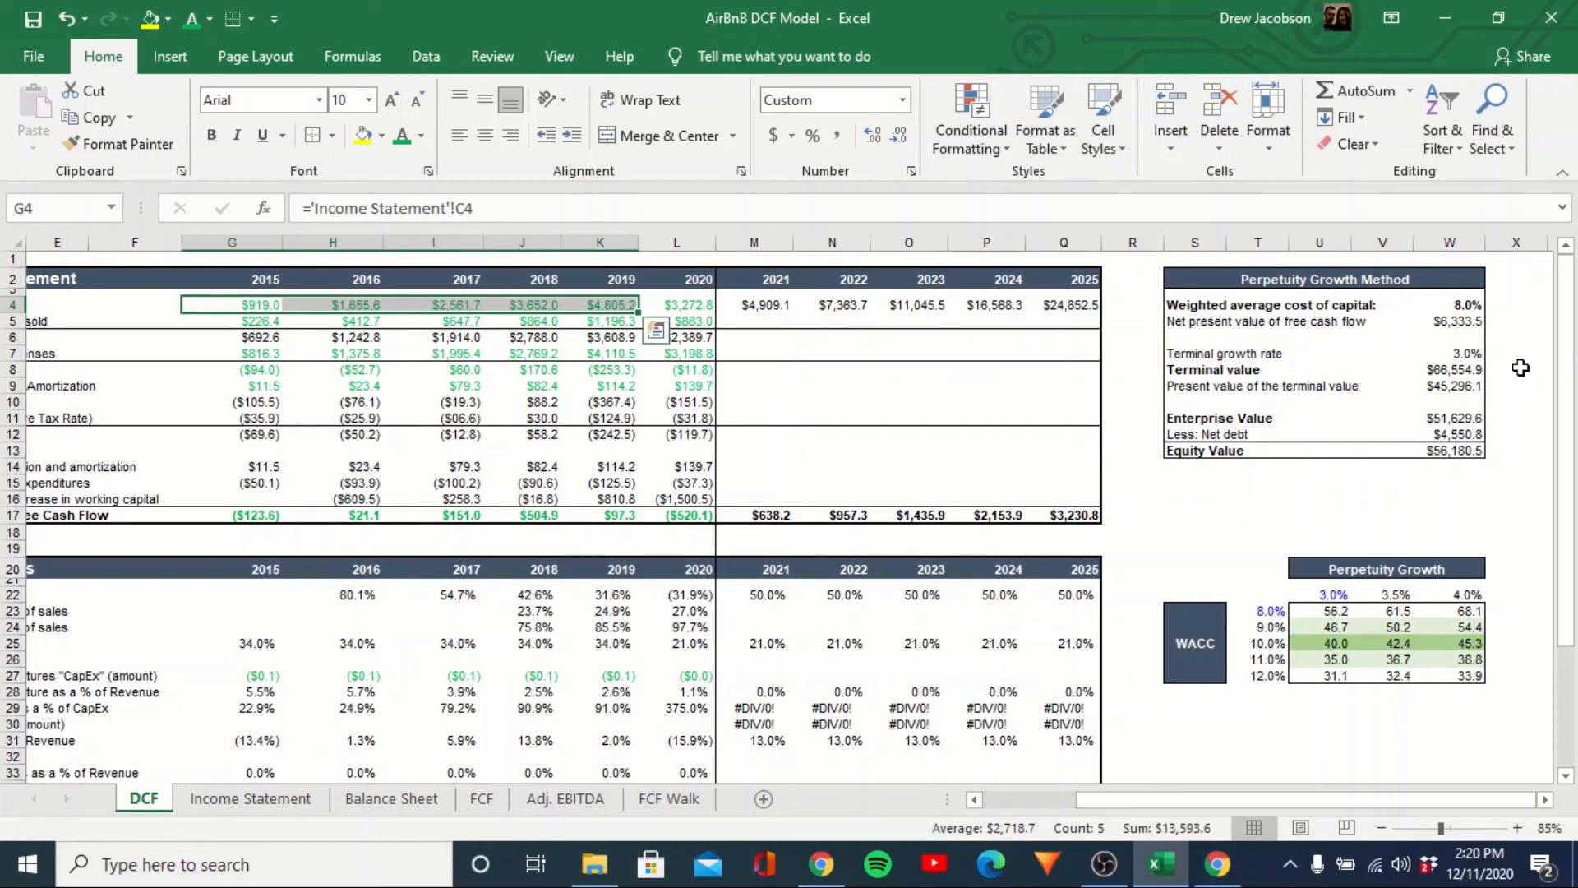
Examine the forecast revenues in row 4 from 2021 through 2025.
key(Right)
key(Right)
key(Right)
key(Right)
key(Right)
key(Right)
key(Right)
key(Right)
key(Right)
key(Right)
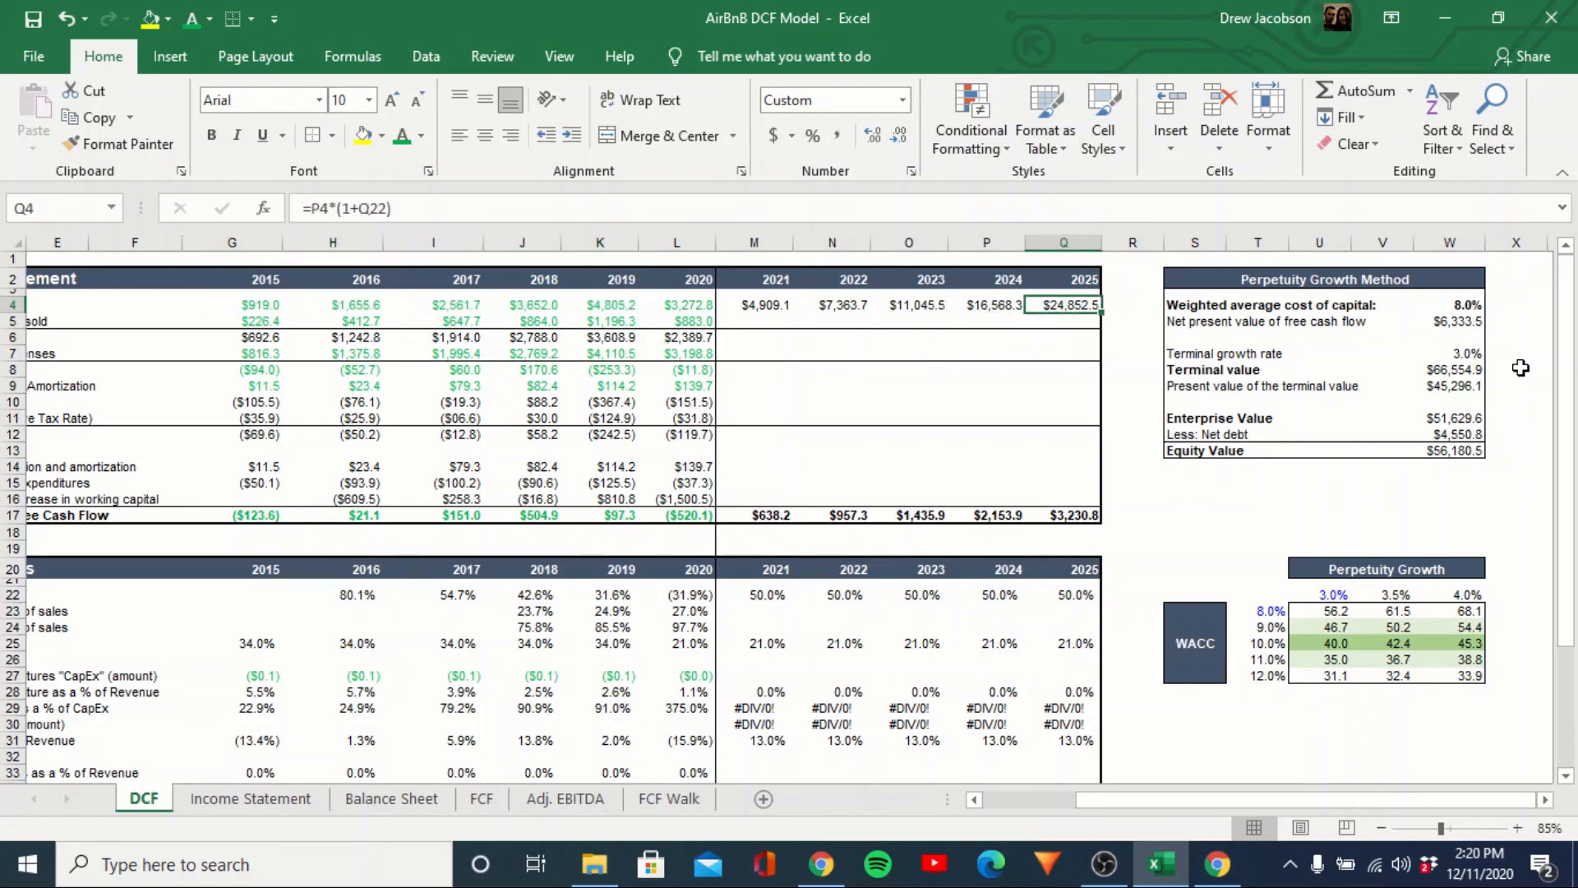
key(Left)
key(Left)
key(Left)
key(Left)
key(Right)
key(Right)
key(Right)
key(Right)
Review the FCF as a % of Revenue assumptions in row 31 across the historical and forecast years.
key(Down)
key(Down)
key(Down)
key(Down)
key(Down)
key(Down)
key(Down)
key(Down)
key(Down)
key(Down)
key(Down)
key(Down)
key(Down)
key(Down)
key(Down)
key(Down)
key(Down)
key(Down)
key(Down)
key(Down)
key(Left)
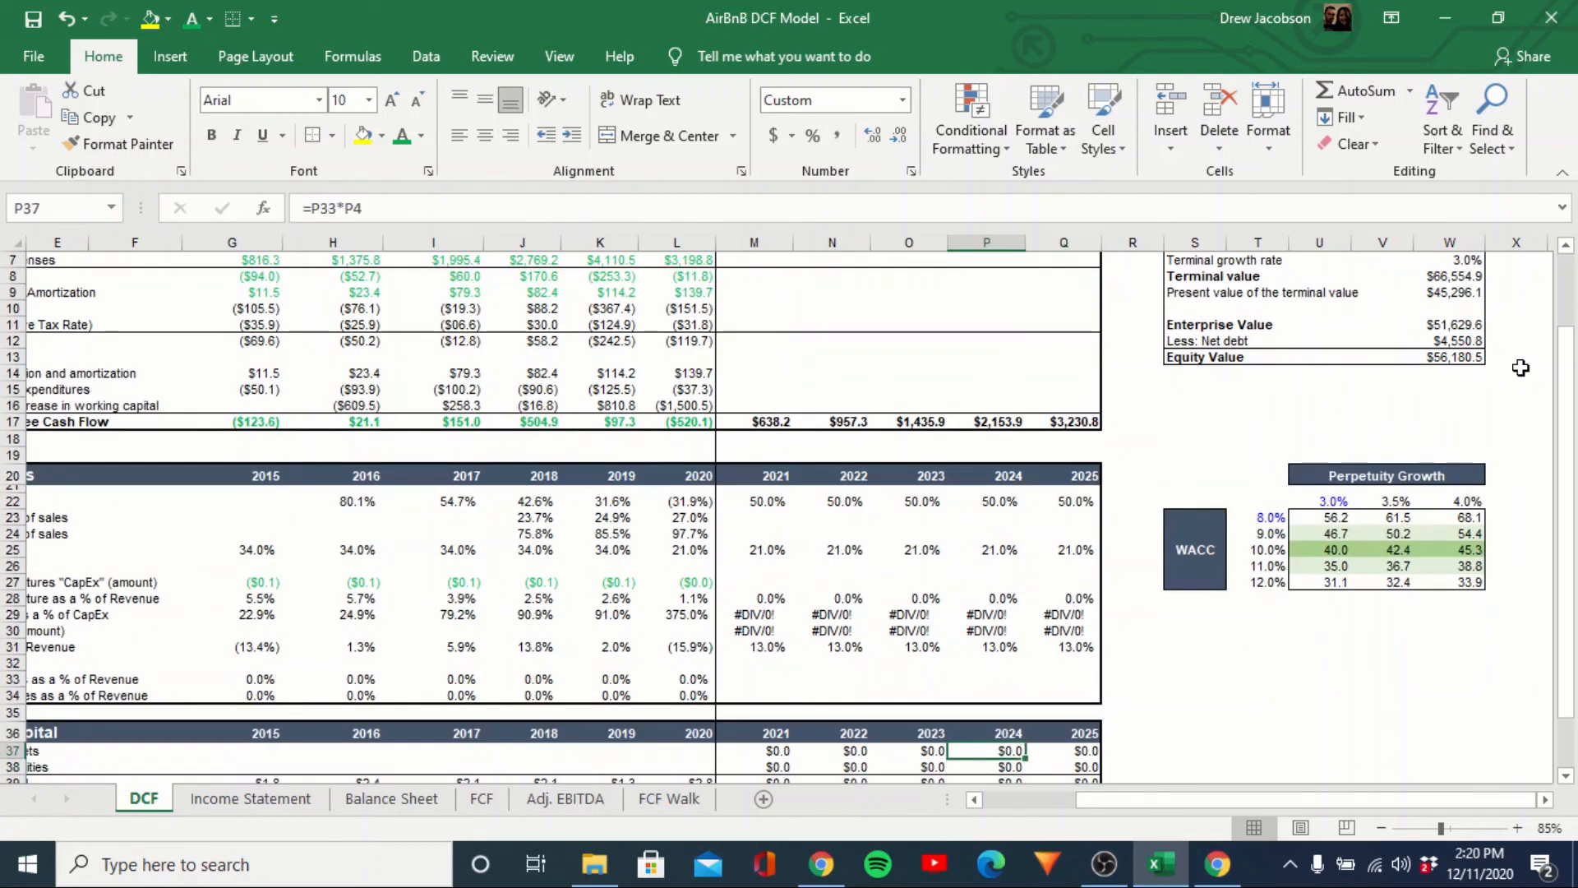
key(Up)
key(Up)
key(Up)
key(Up)
key(Up)
key(Up)
key(Left)
key(Left)
key(Left)
key(Left)
key(Left)
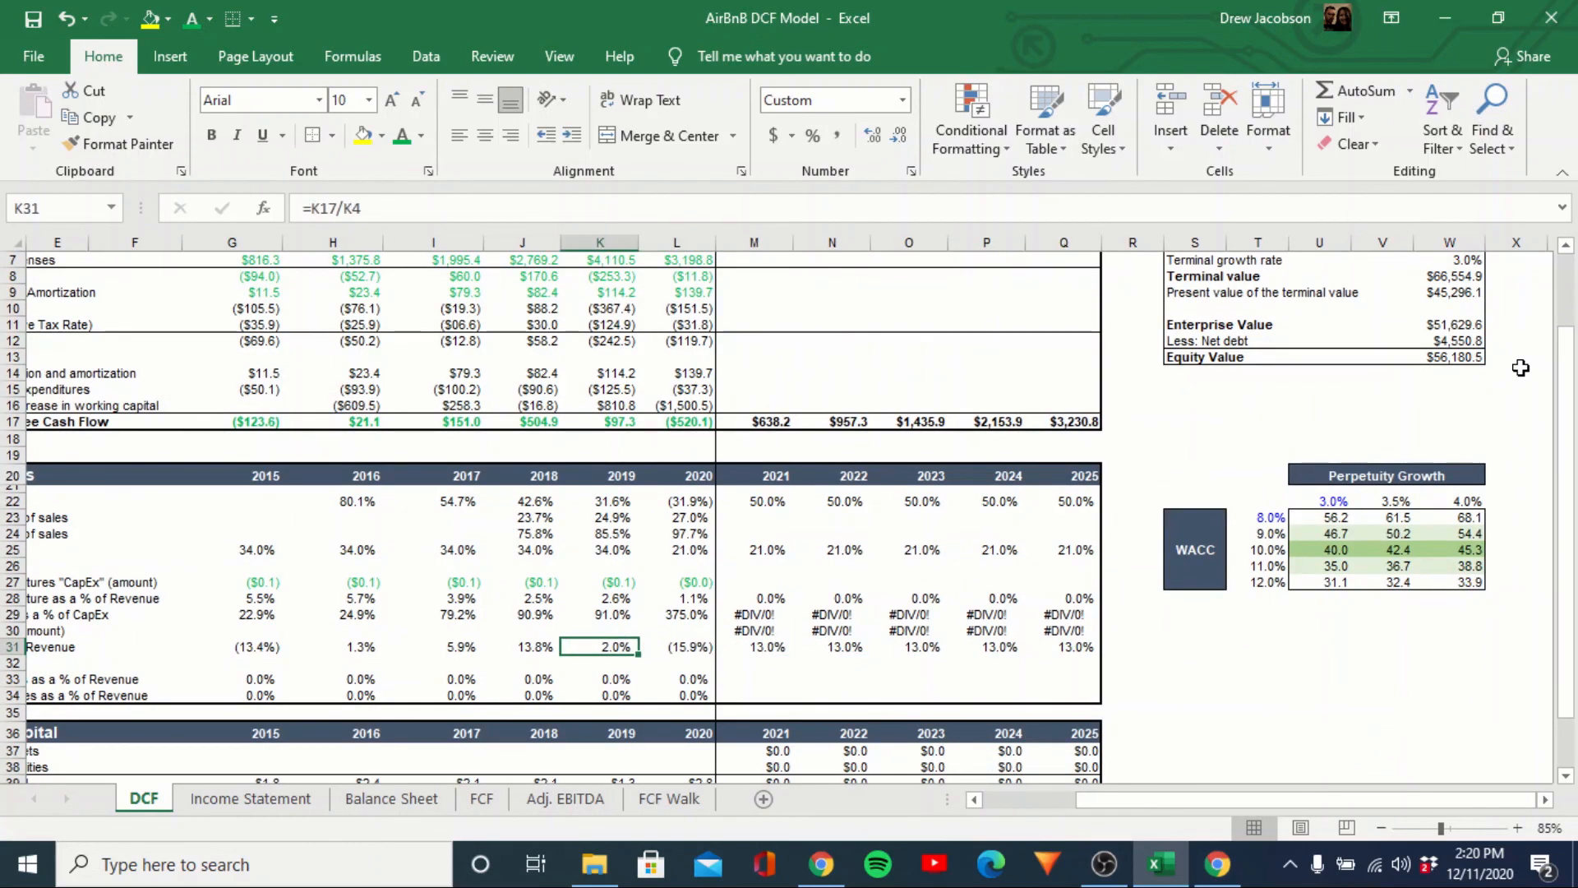
key(Left)
key(Left)
key(Left)
key(Left)
key(Left)
key(Left)
key(Left)
key(Left)
key(Right)
key(Right)
key(Right)
key(Right)
key(Right)
key(Right)
key(Right)
key(Right)
key(Right)
key(Right)
key(Right)
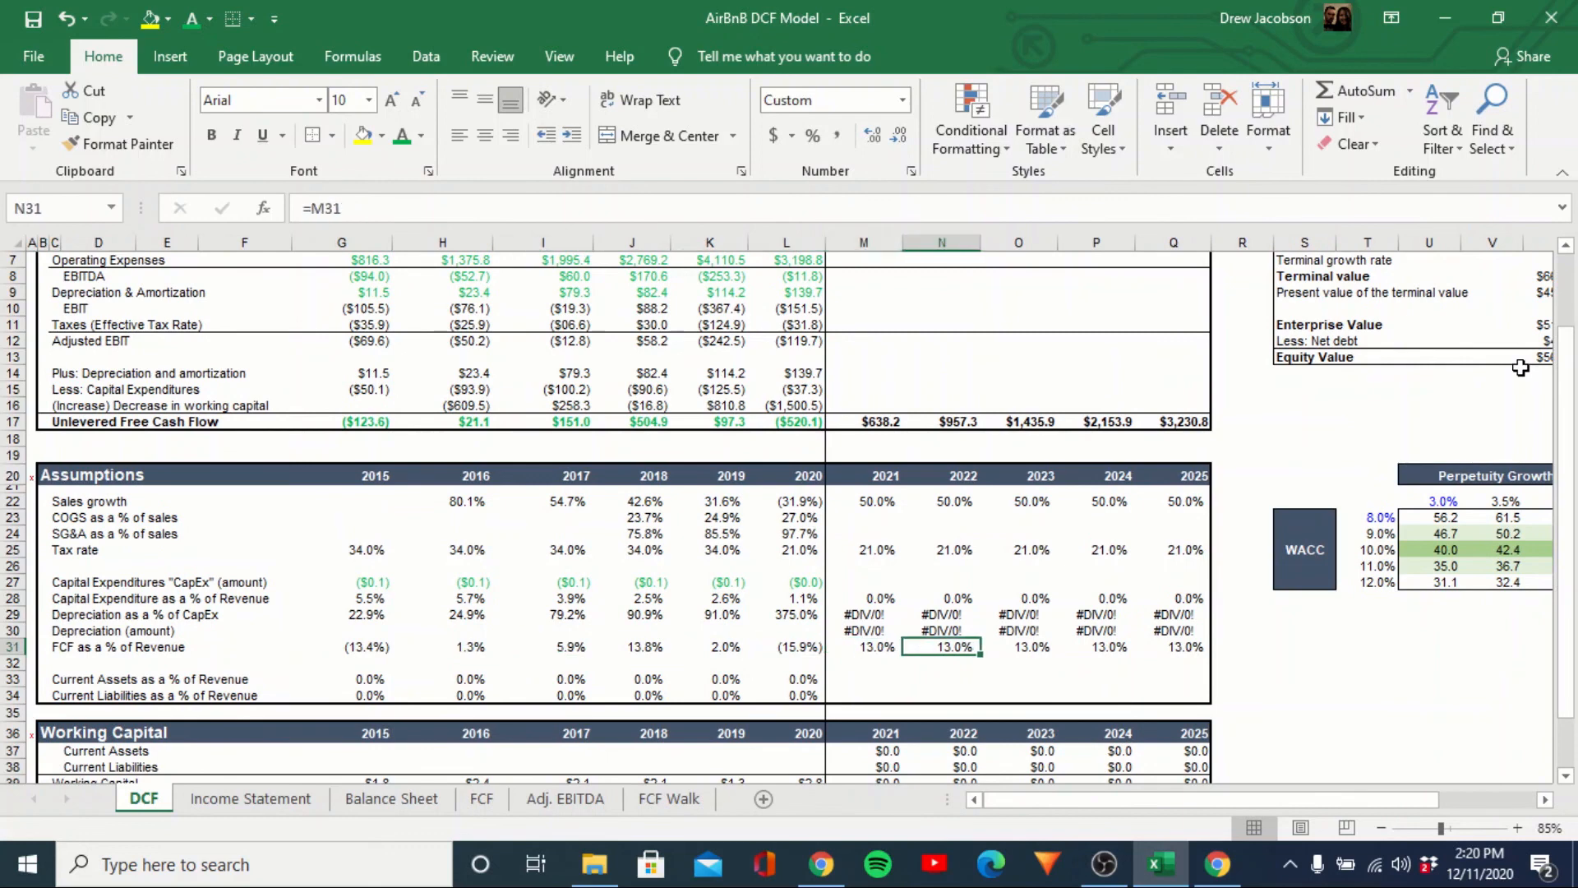
Examine the 2017 to 2019 FCF as a % of Revenue values in row 31, ending on 2018.
key(Left)
key(Left)
key(Left)
key(Left)
key(Left)
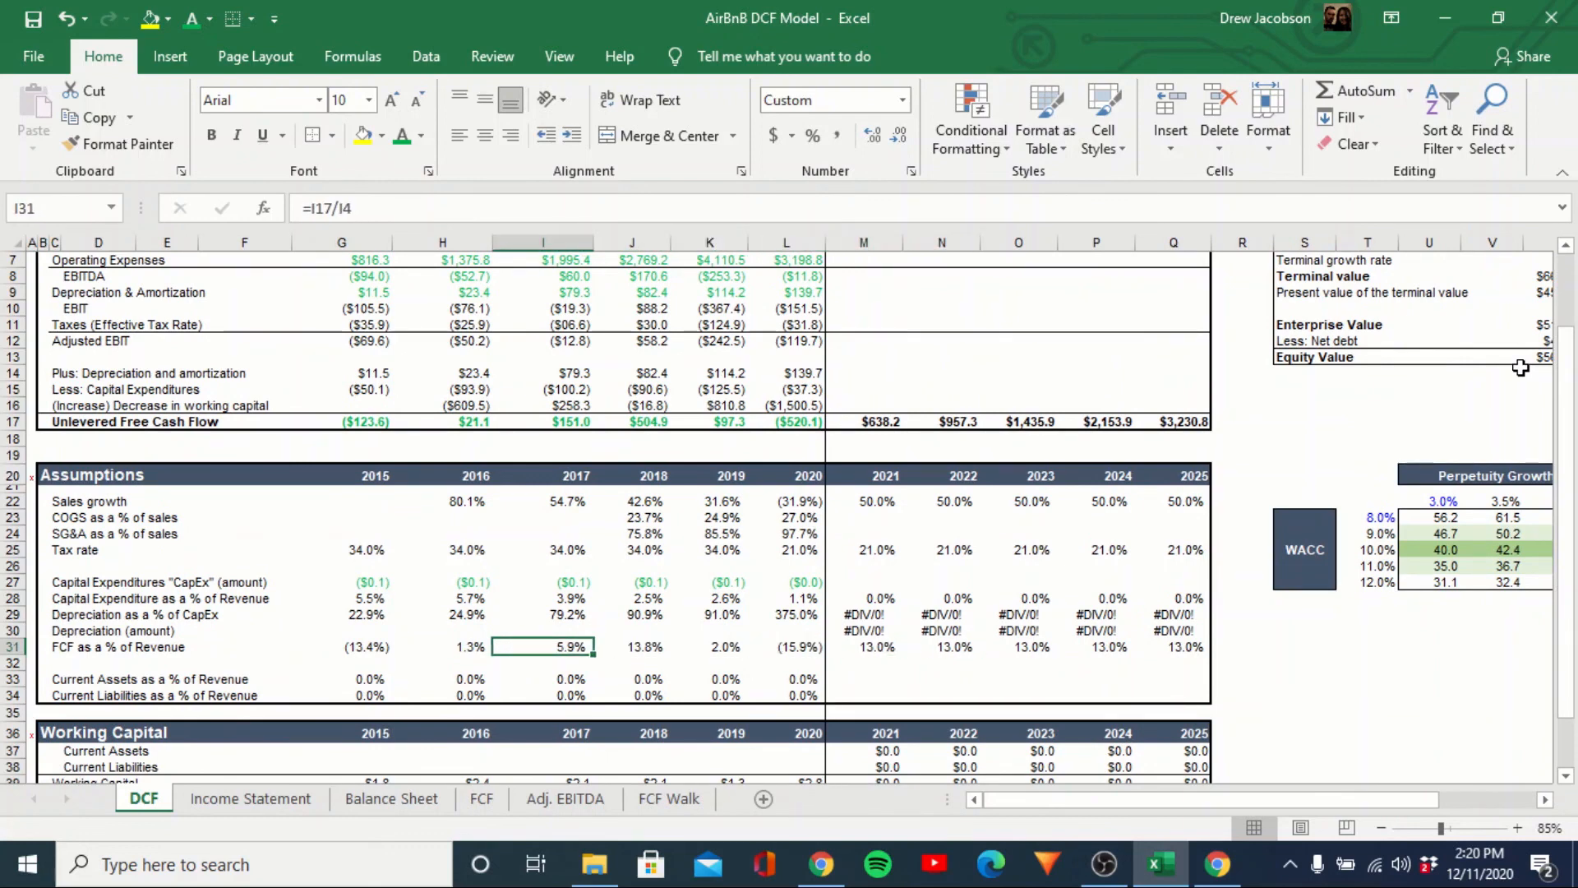
key(shift+Right)
key(shift+Right)
key(Right)
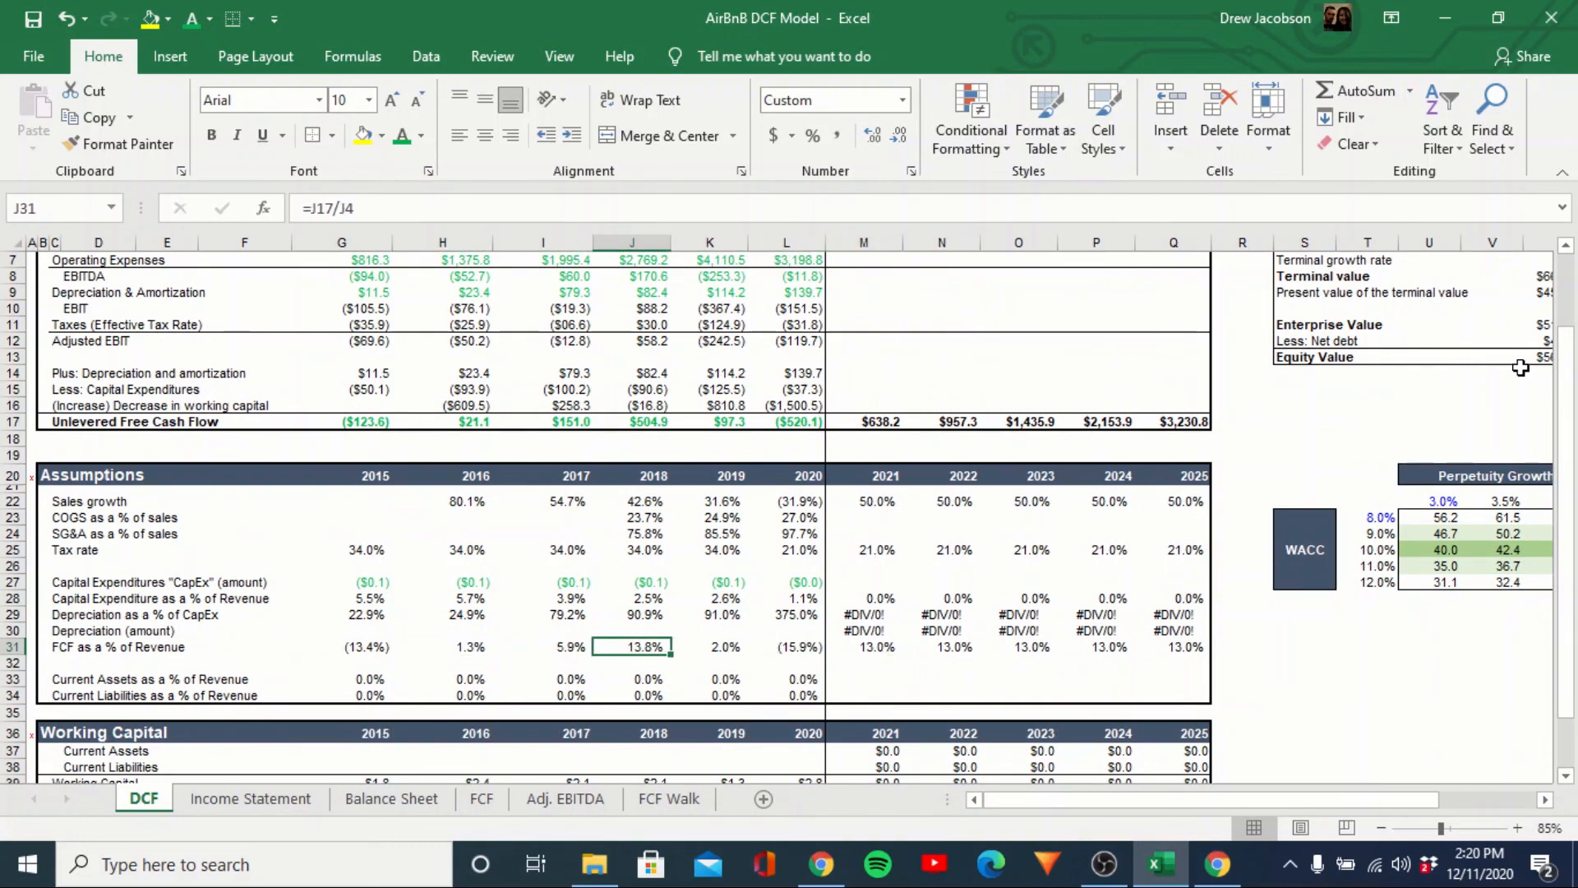
Compare the 2018 sales growth in column J with the same year's FCF as a % of Revenue.
key(Up)
key(Up)
key(Up)
key(Up)
key(Up)
key(Up)
key(Up)
key(Up)
key(Up)
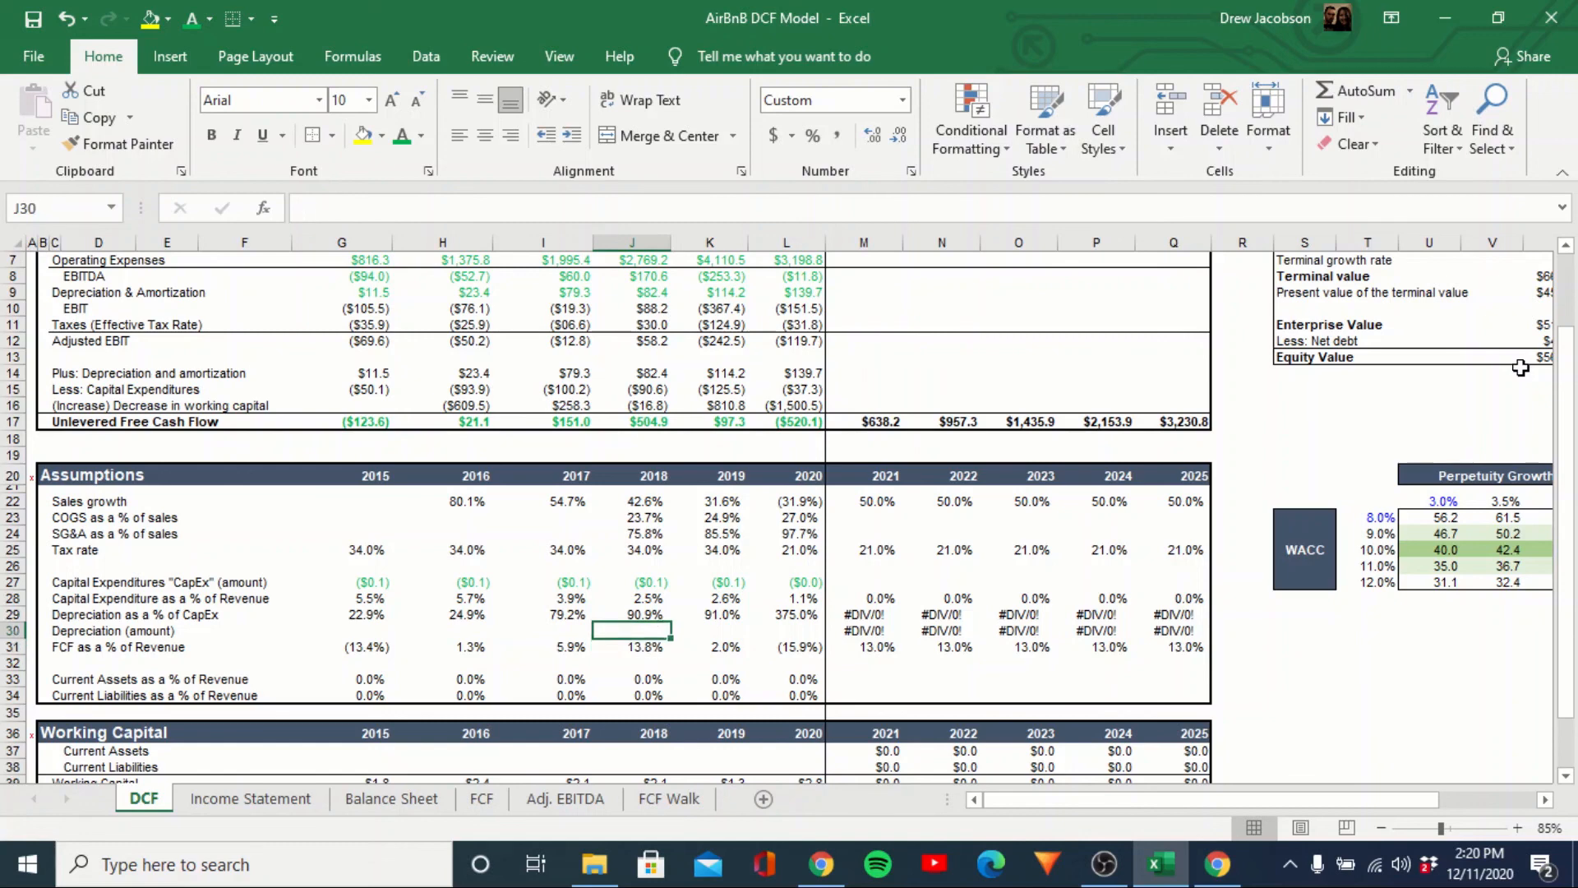
key(Down)
key(Down)
key(Down)
key(Down)
key(Down)
key(Down)
key(Down)
key(Down)
key(Down)
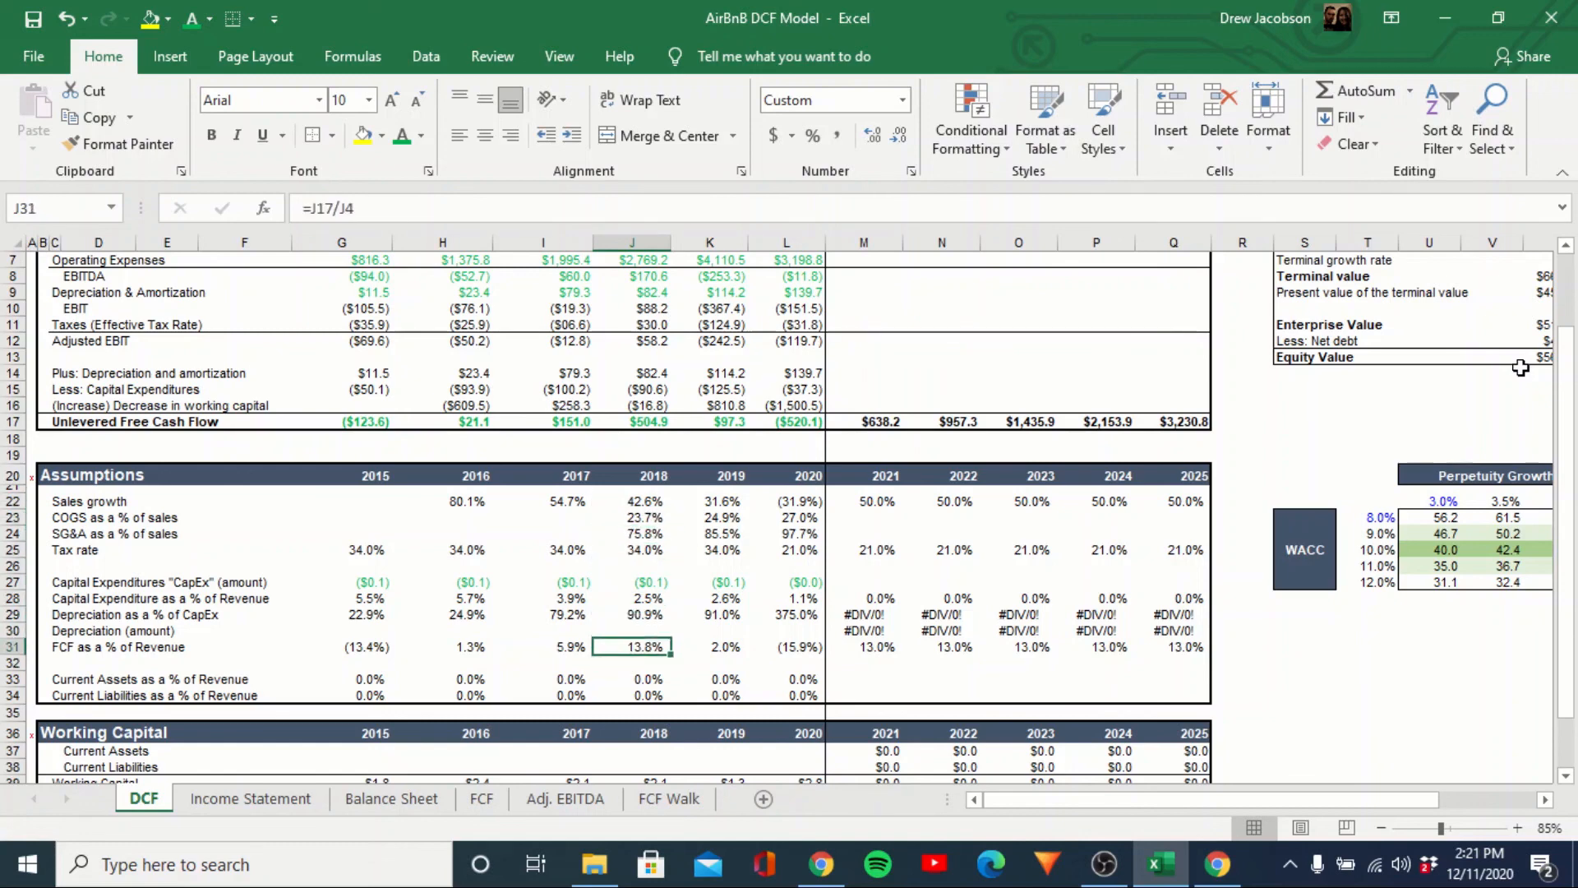
Set the 2021 sales growth assumption in M22 to 43%.
key(Right)
key(Right)
key(Right)
key(Up)
key(Up)
key(Up)
key(Up)
key(Up)
key(Up)
key(Up)
key(Up)
key(Up)
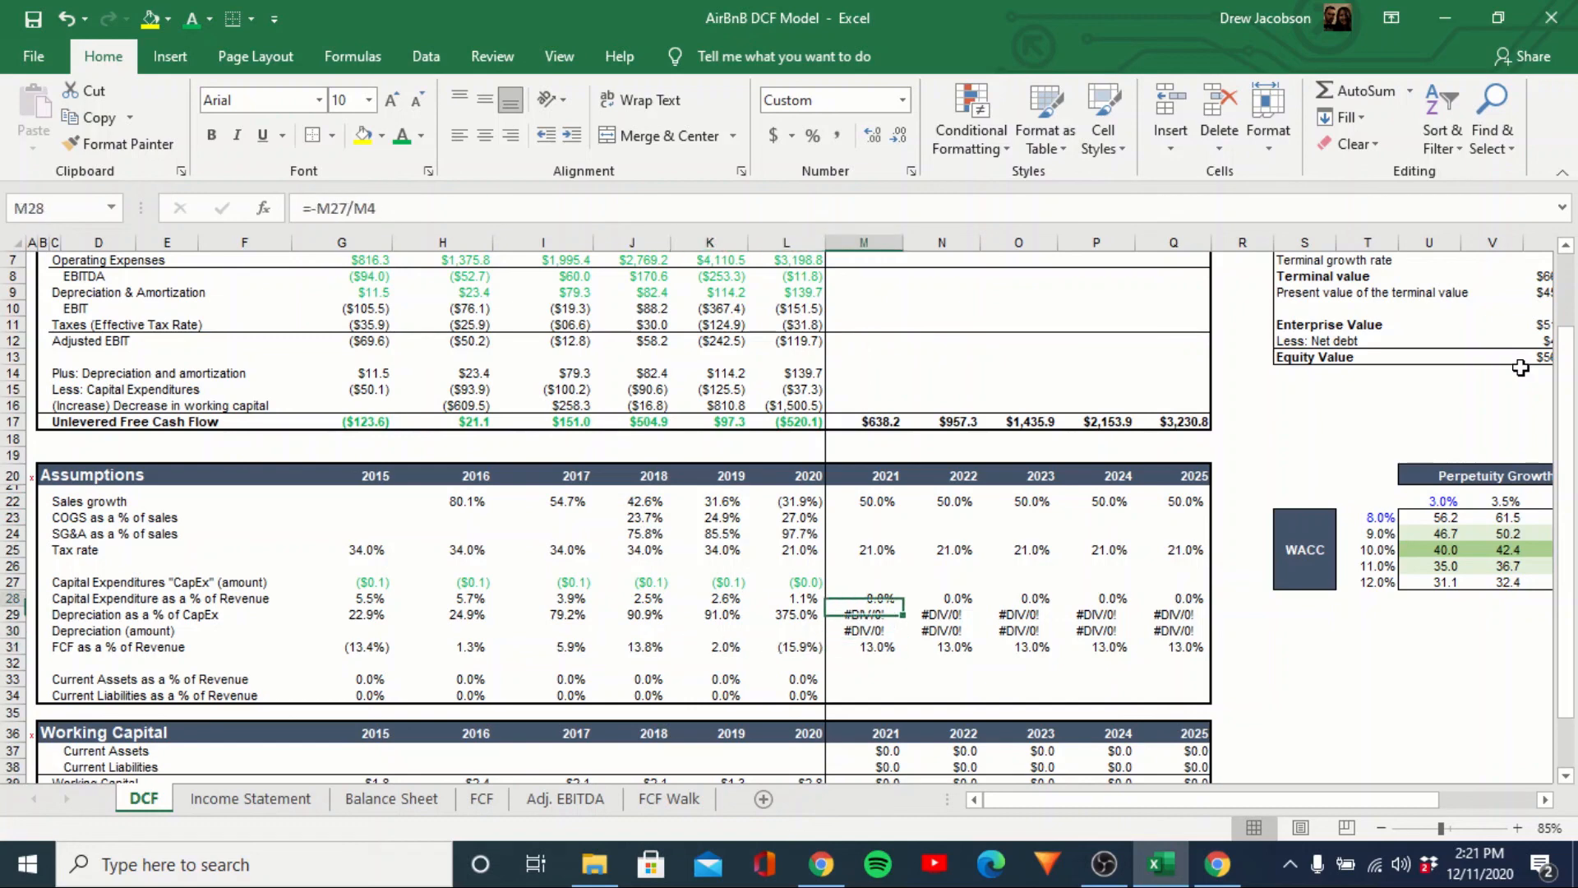
text(43)
key(Return)
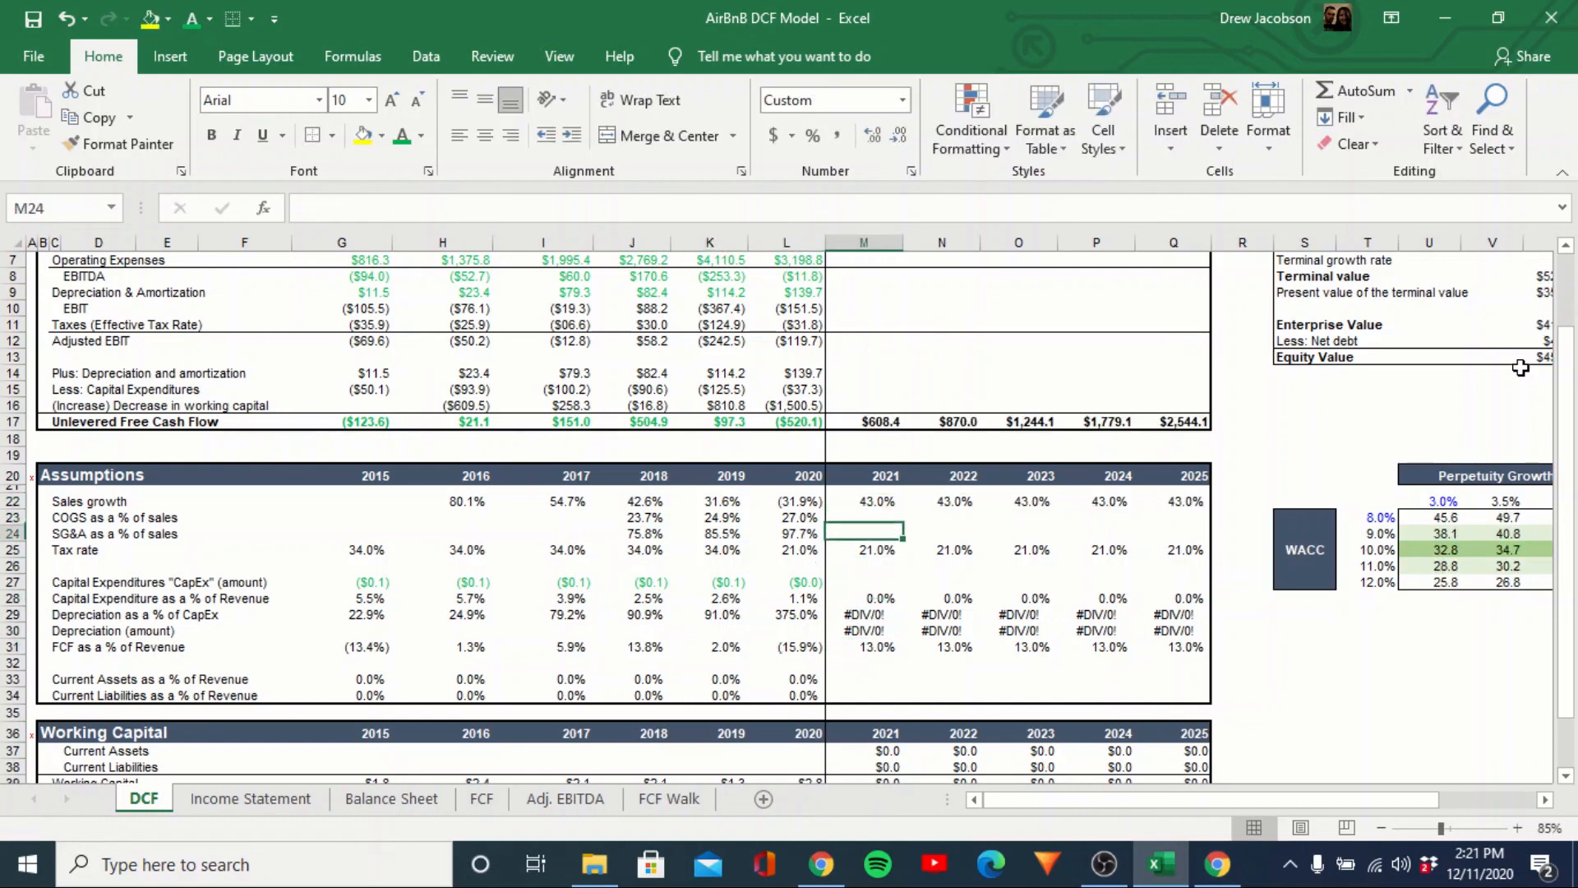
Set the 2021 FCF as a % of Revenue assumption in M31 to 14%.
key(Down)
key(Down)
key(Down)
key(Down)
key(Down)
key(Down)
key(Down)
key(Down)
text(14)
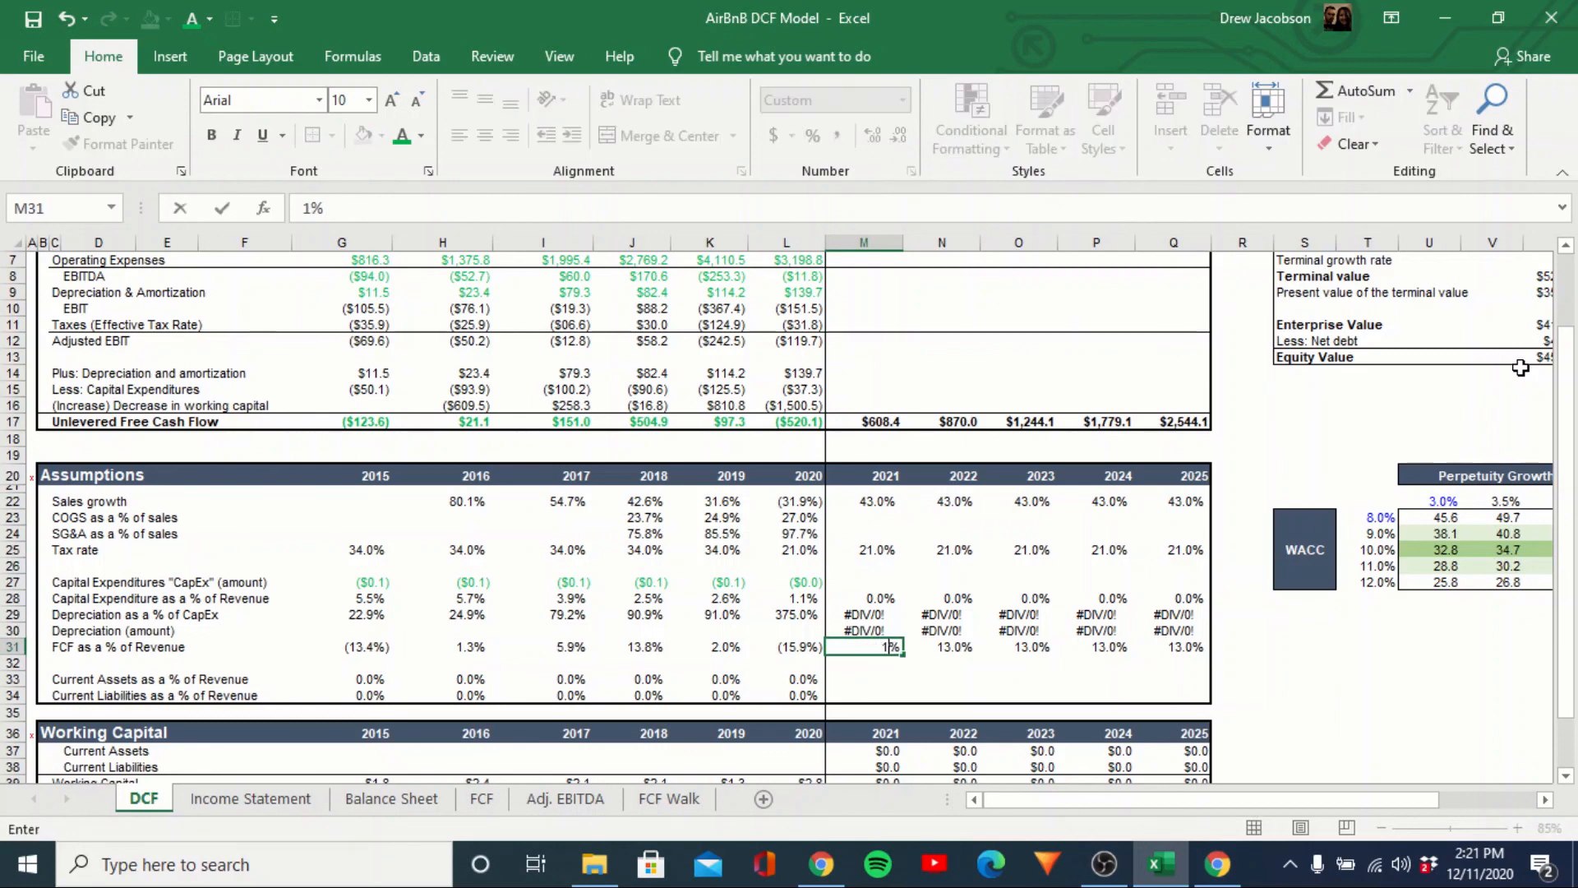
key(Right)
Review the Equity Value and the WACC versus perpetuity growth sensitivity table under the current assumptions.
key(Right)
key(Right)
key(Right)
key(Right)
key(Right)
key(Right)
key(Right)
key(Right)
key(Right)
key(Right)
key(Right)
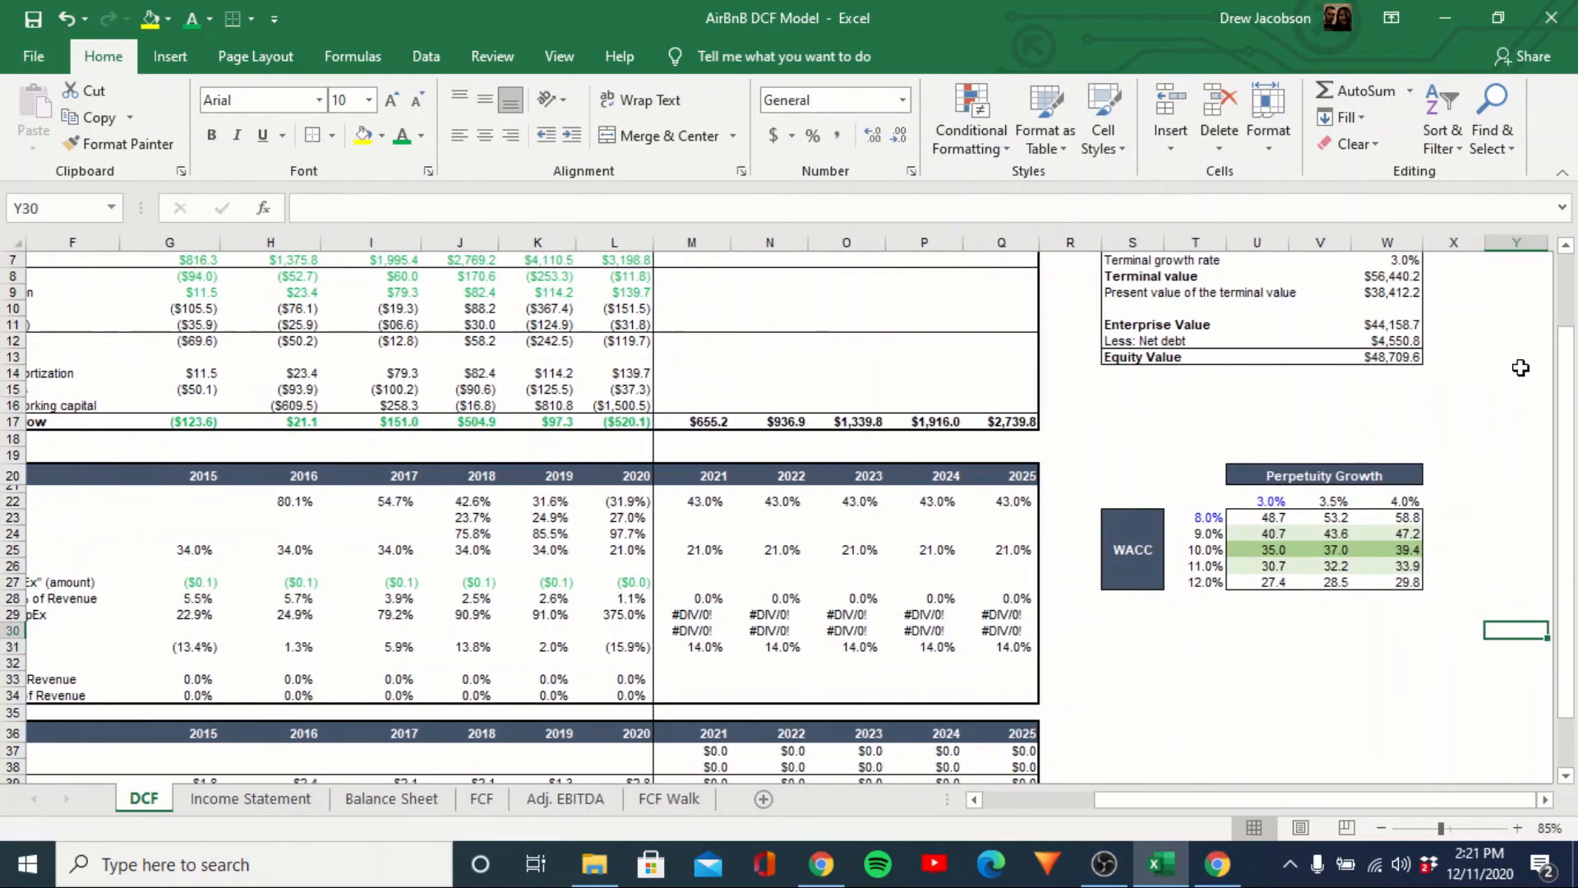
key(Up)
key(Up)
key(Up)
key(Up)
key(Up)
key(Up)
key(Up)
key(Up)
key(Up)
key(Up)
key(Up)
key(Up)
key(Up)
key(Up)
key(Up)
key(Up)
key(Up)
key(Up)
key(Up)
key(Up)
key(Up)
key(Down)
key(Down)
key(Down)
key(Down)
key(Down)
key(Down)
key(Down)
key(Down)
key(Down)
key(Down)
key(Down)
key(Down)
key(Down)
key(Down)
key(Down)
key(Down)
key(Down)
key(Down)
key(Down)
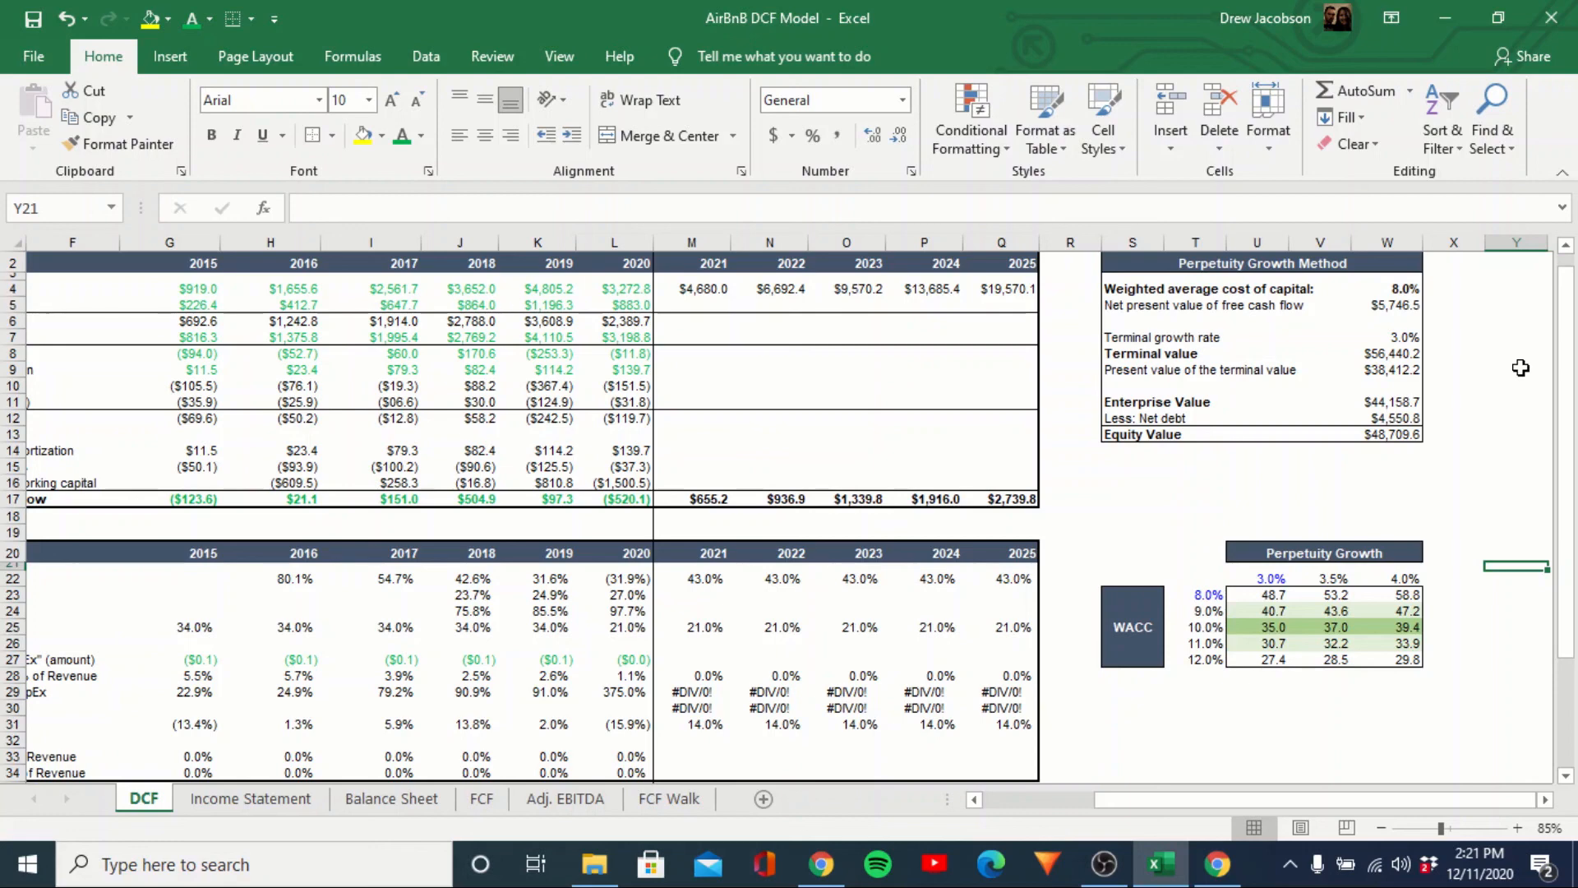
key(Down)
key(Down)
Examine the sensitivity table's valuations across WACC rates of 8% to 12% and perpetuity growth rates of 3% to 4%.
key(Left)
key(Left)
key(Left)
key(Left)
key(Left)
key(Up)
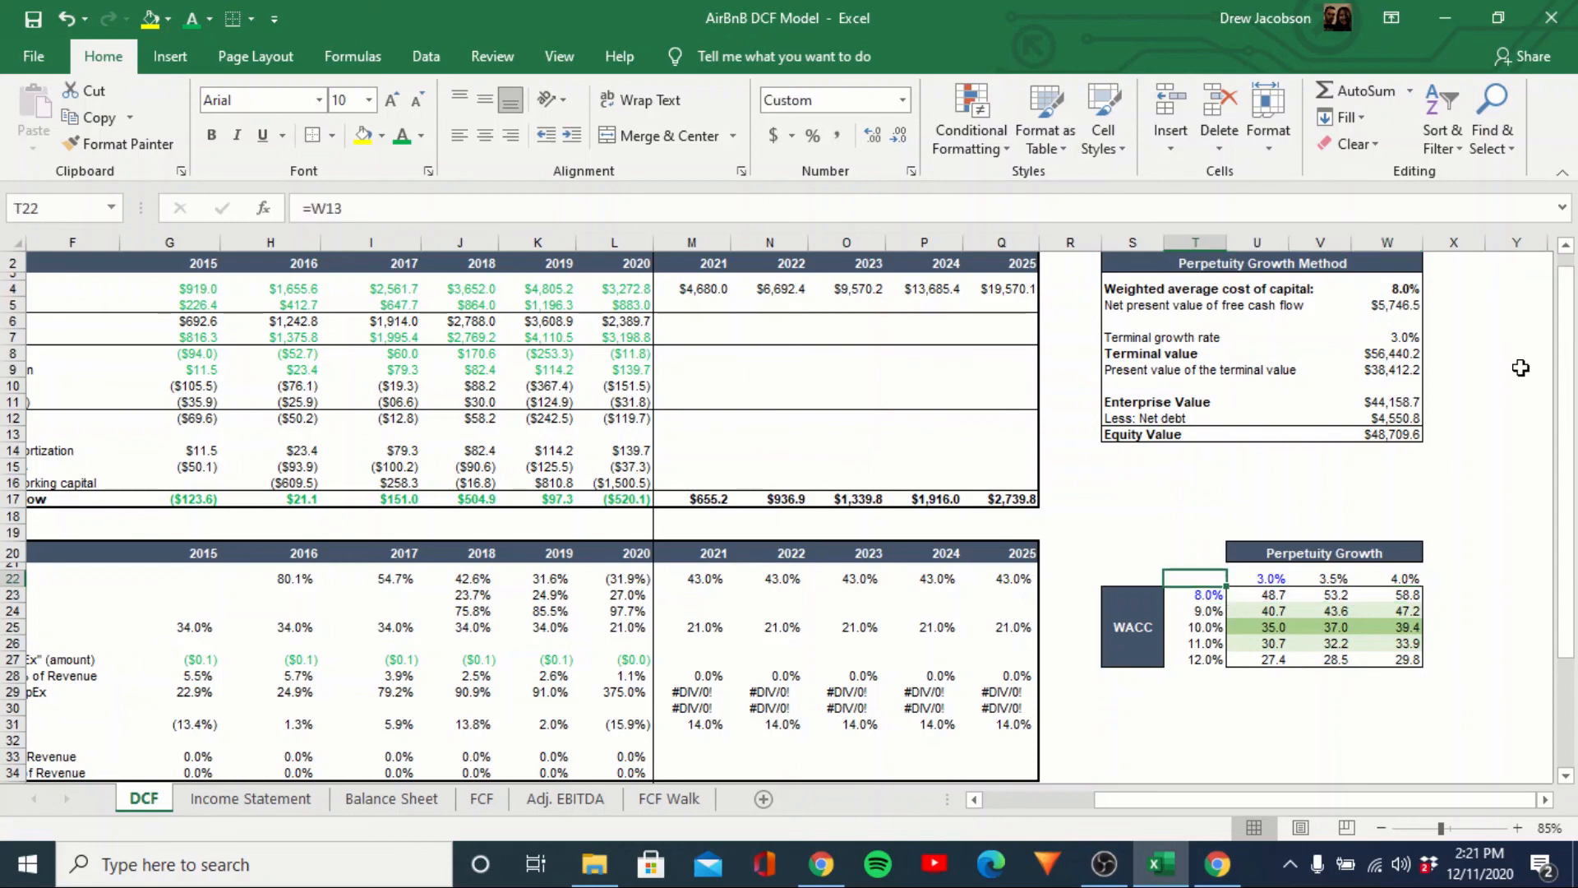
key(Right)
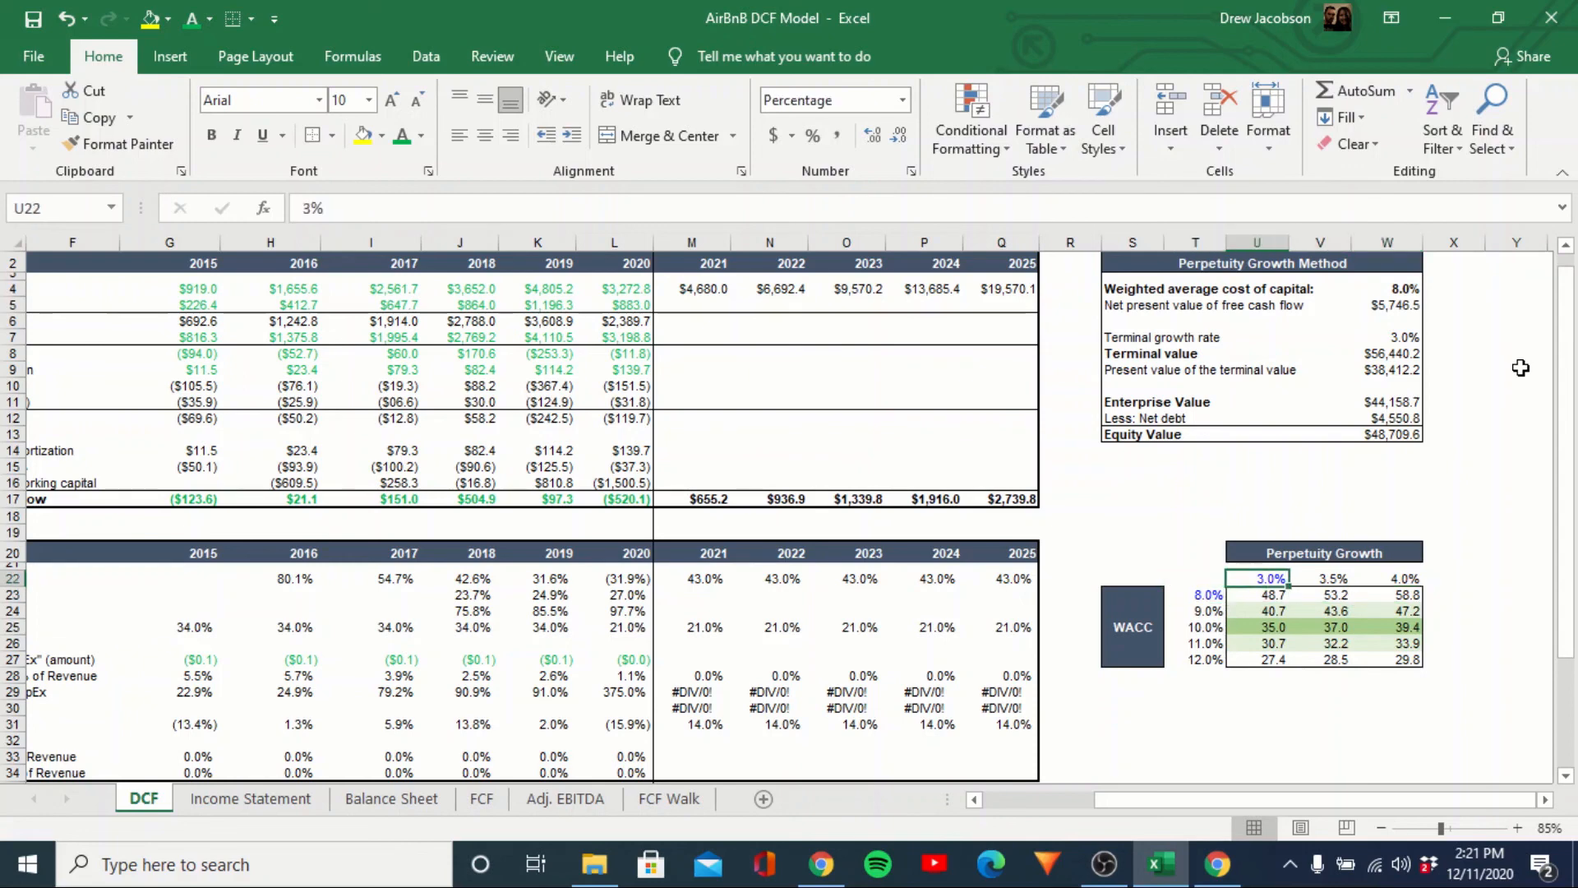
key(Down)
key(Down)
key(Down)
key(Down)
key(Down)
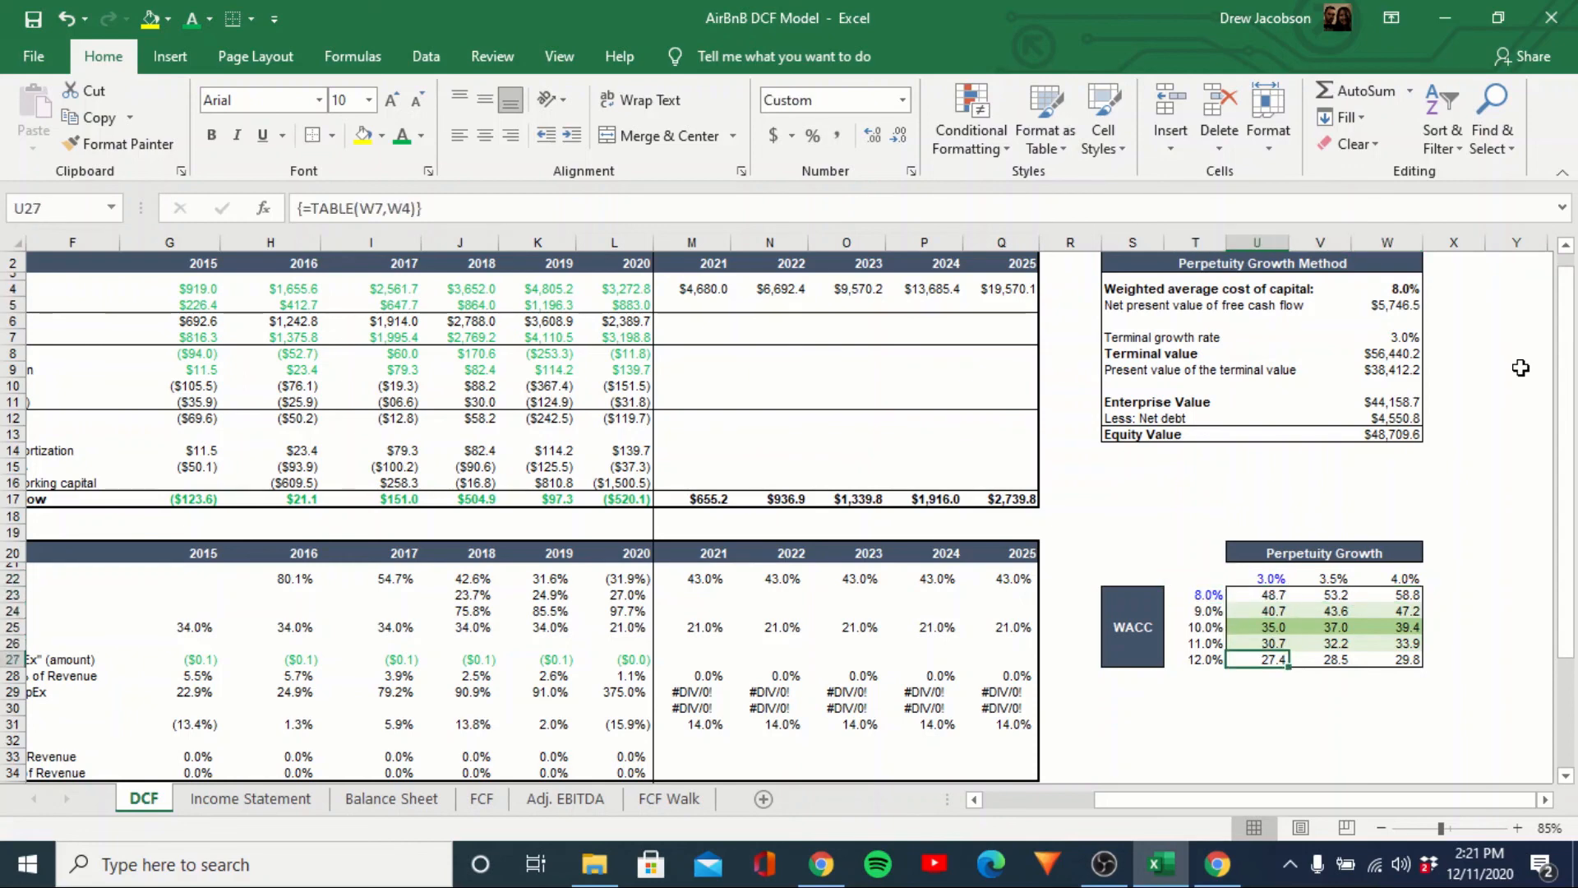
key(Right)
key(Right)
key(Up)
key(Up)
key(Up)
key(Up)
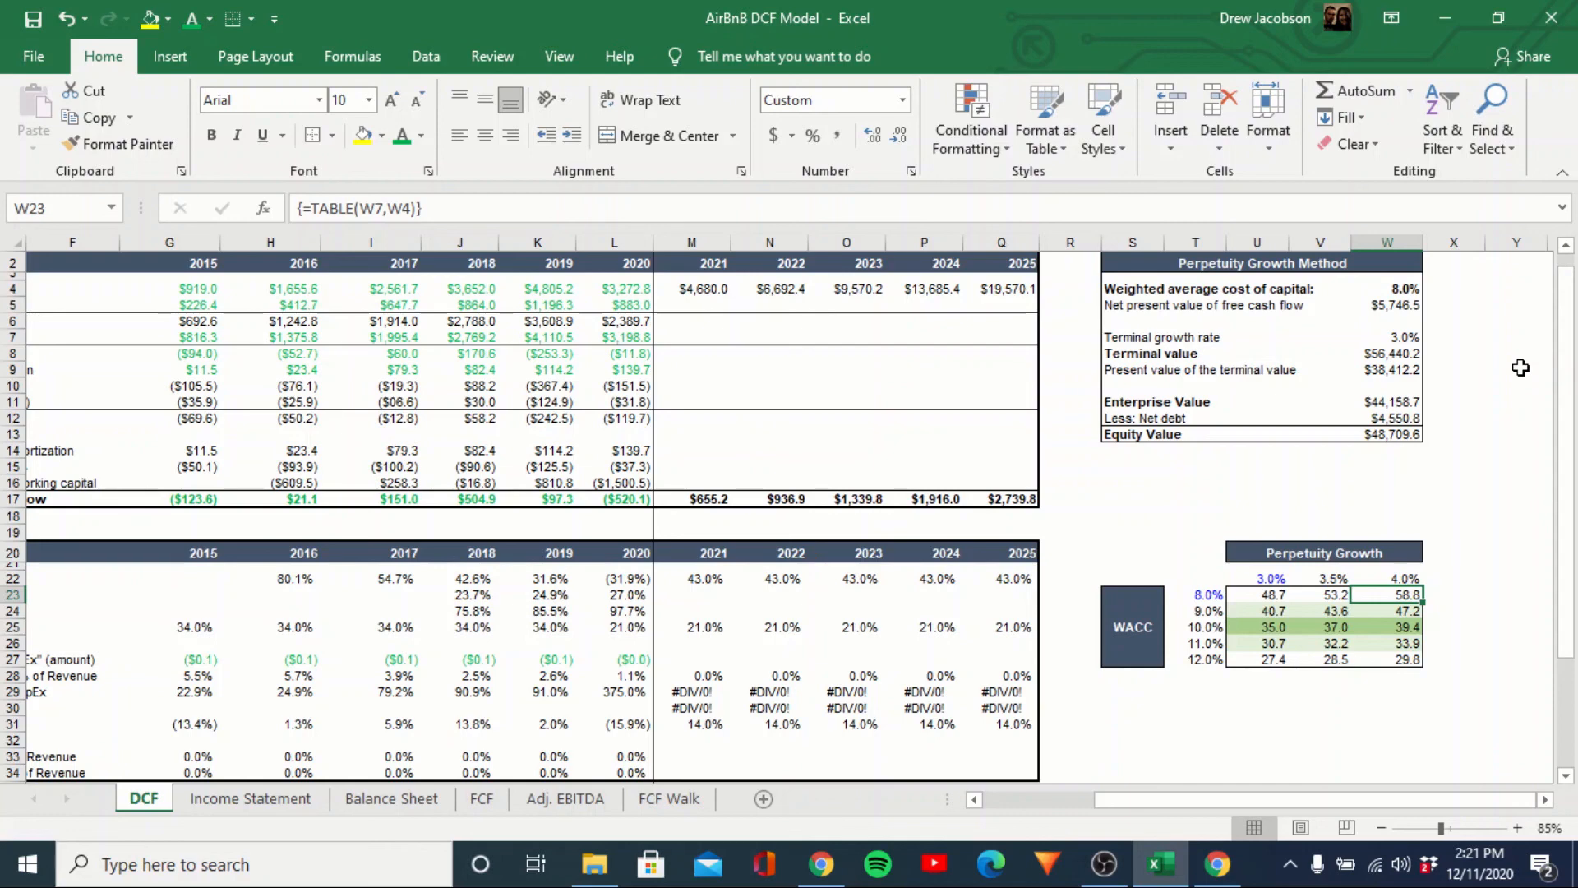
Return to the start of the DCF sheet and review it from the Income Statement across to the Perpetuity Growth Method block.
key(Left)
key(Up)
key(Up)
key(Up)
key(Up)
key(Left)
key(Left)
key(Left)
key(Left)
key(Left)
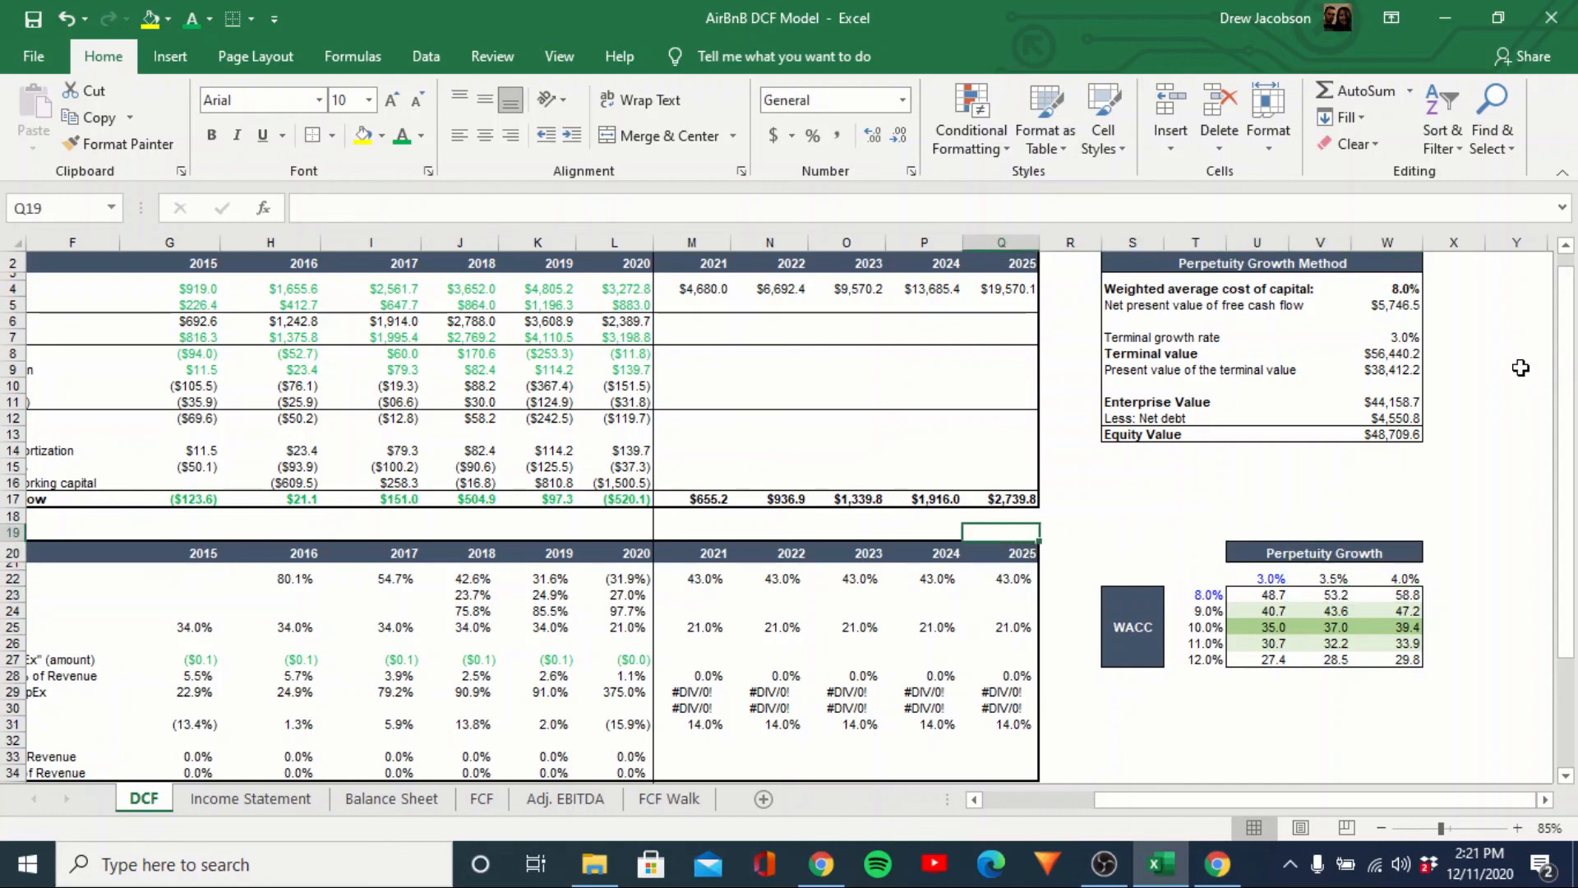
key(ctrl+Home)
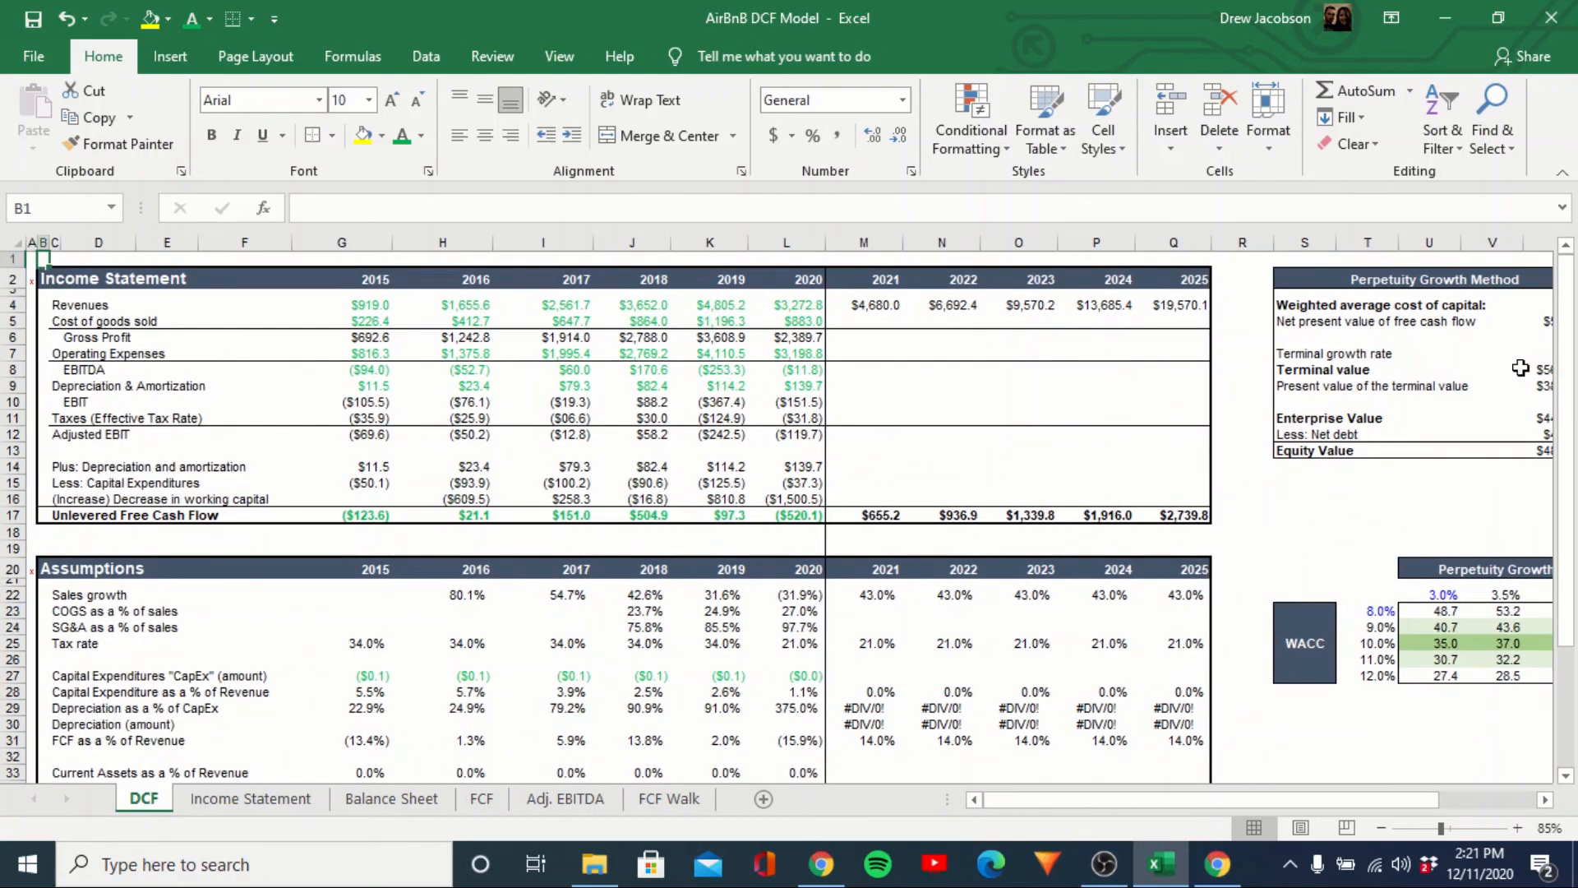
key(Right)
key(Right)
key(Right)
key(Right)
key(Right)
key(Right)
key(Right)
key(Right)
key(Right)
key(Right)
key(Right)
key(Right)
key(Right)
key(Right)
key(Right)
key(Right)
key(Right)
key(Right)
key(Right)
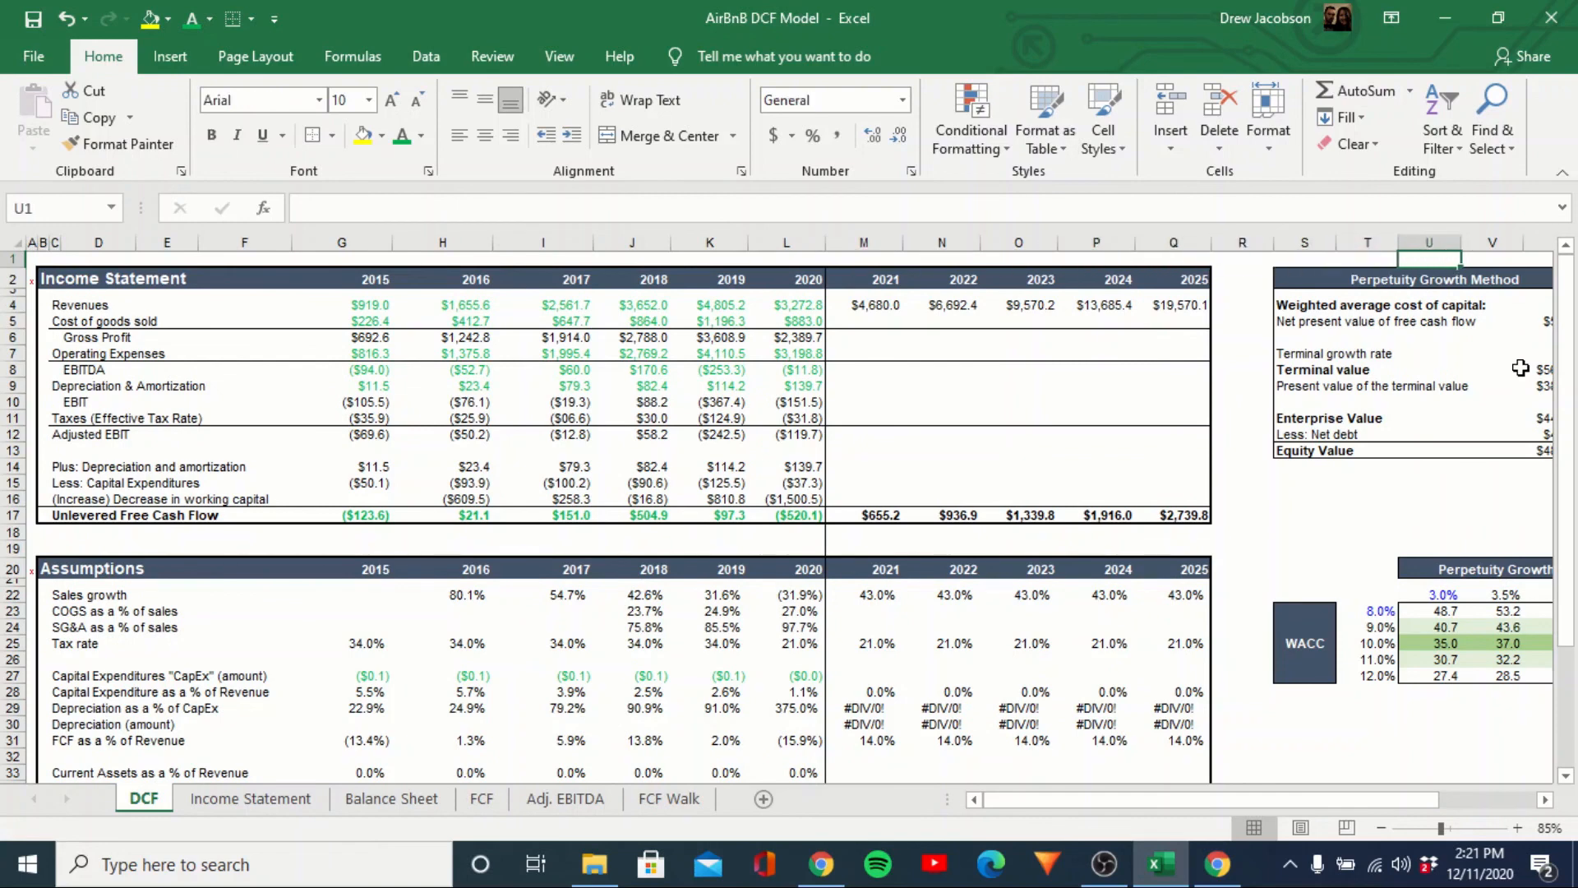
key(Right)
key(Right)
key(Left)
key(Left)
key(Left)
key(Left)
key(Left)
key(Left)
key(Left)
key(Left)
key(Left)
key(Left)
key(Left)
key(Left)
key(Left)
key(Left)
key(Left)
key(Left)
key(Left)
key(Left)
key(Left)
key(Left)
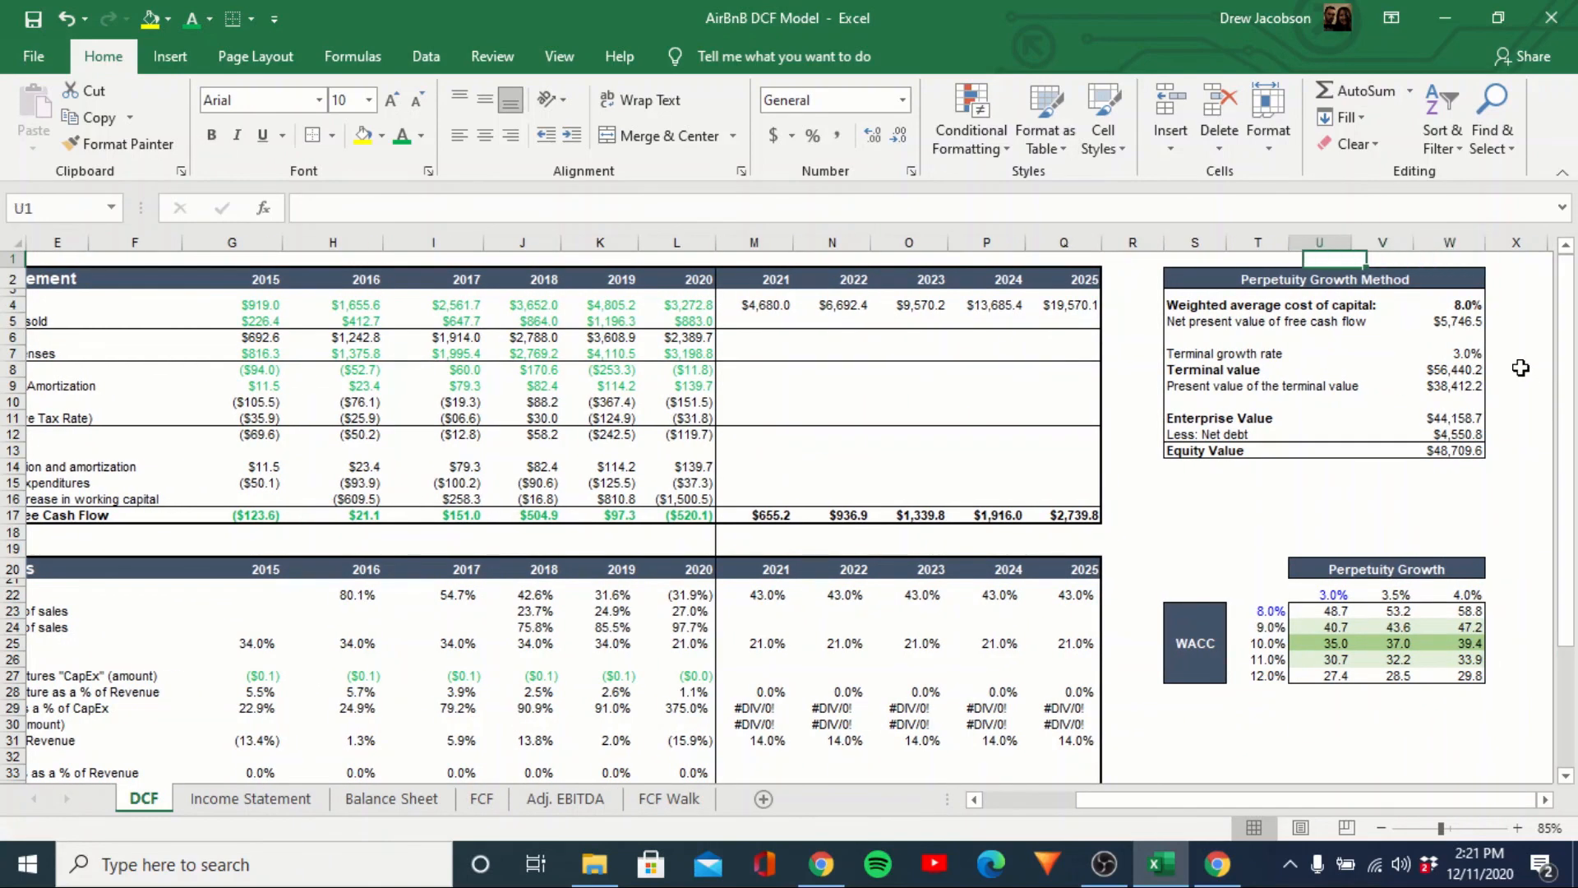
Look through the Income Statement, Assumptions and Working Capital sections, then return to the start of the DCF sheet.
key(Down)
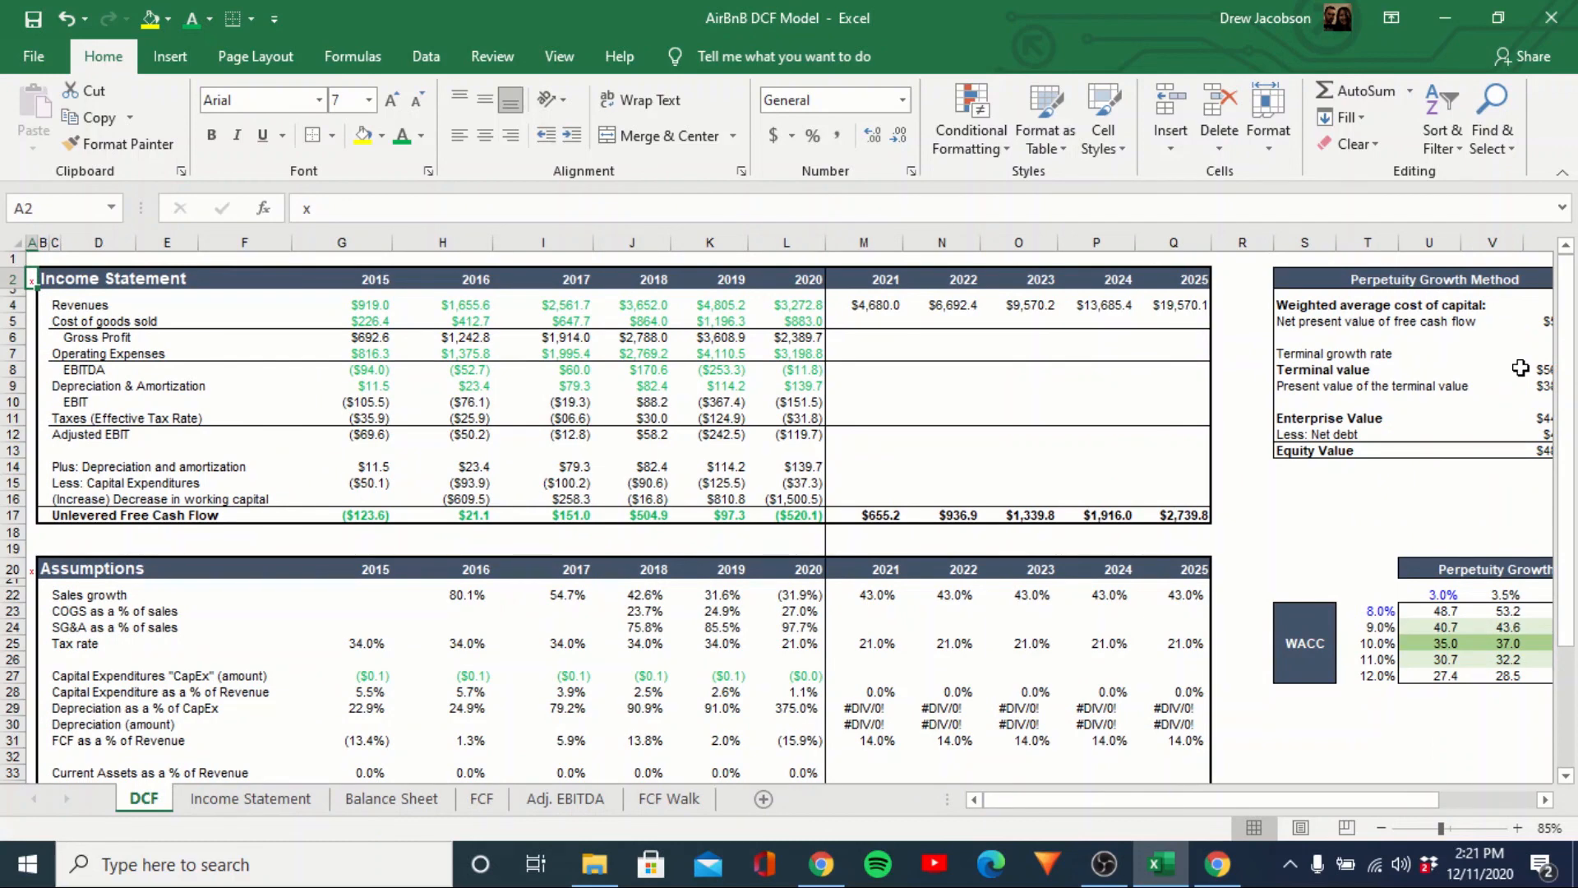
key(ctrl+Down)
key(ctrl+Down)
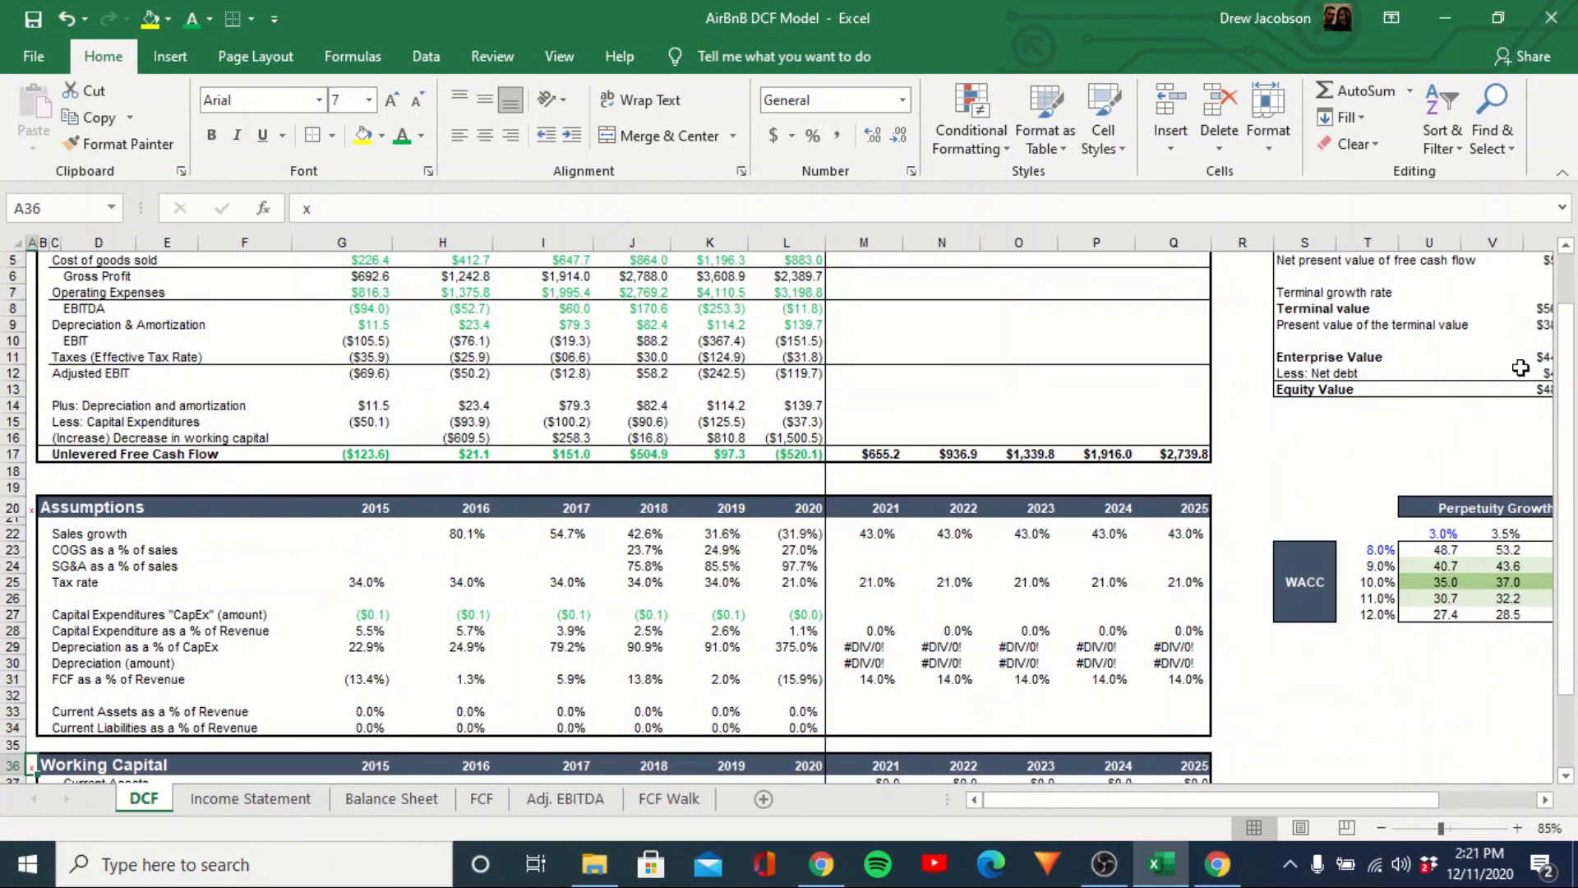
key(ctrl+Up)
key(ctrl+Up)
key(ctrl+Up)
key(Right)
key(Right)
key(Right)
key(Right)
key(Right)
key(Right)
key(Right)
key(Right)
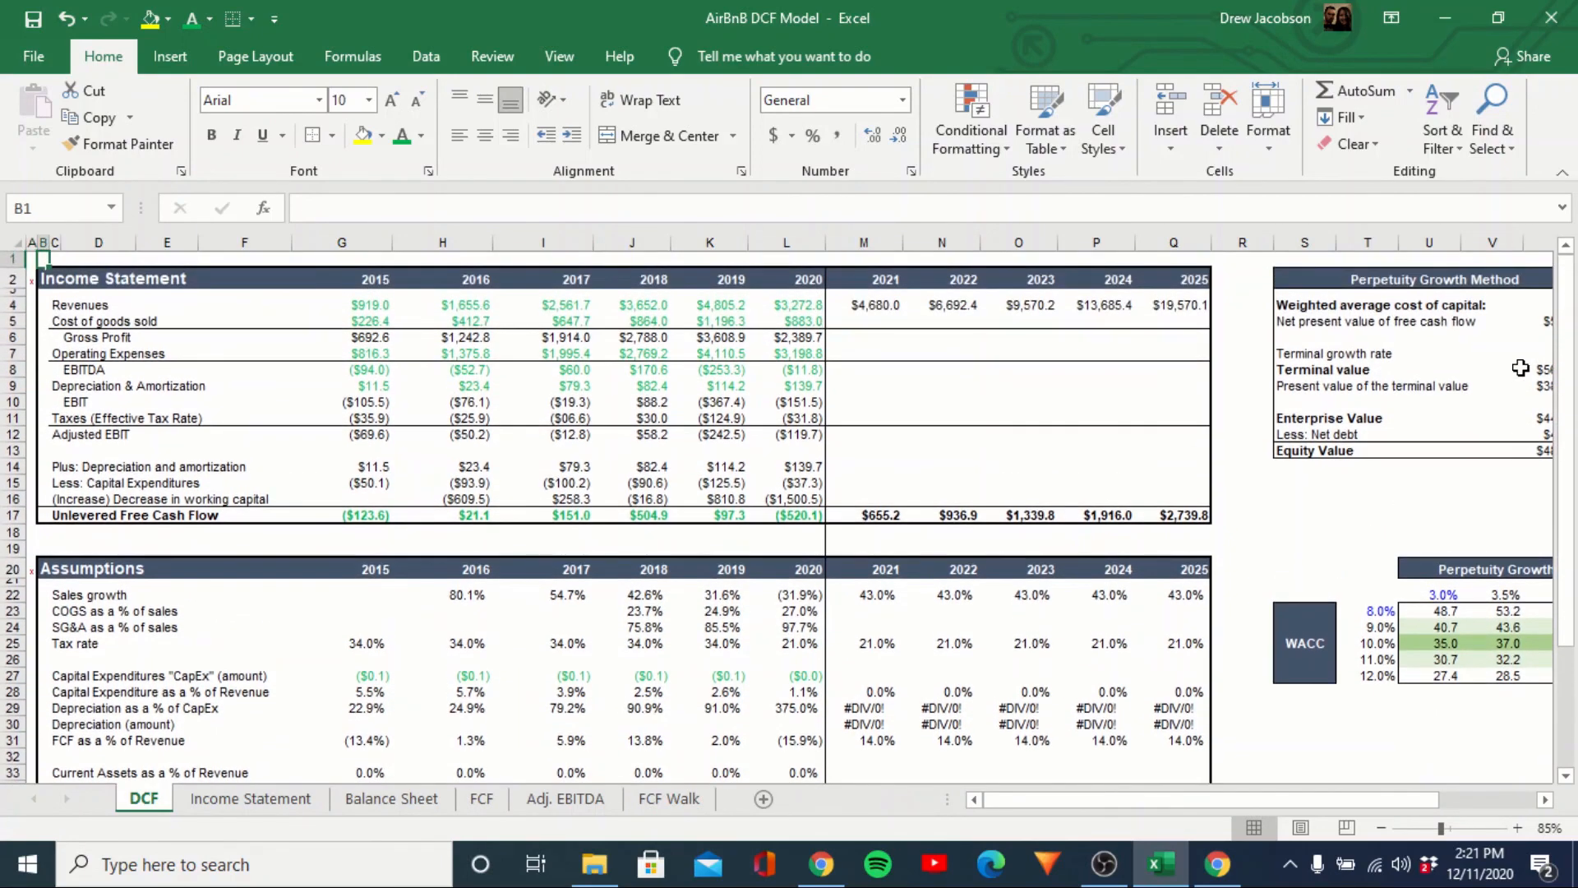